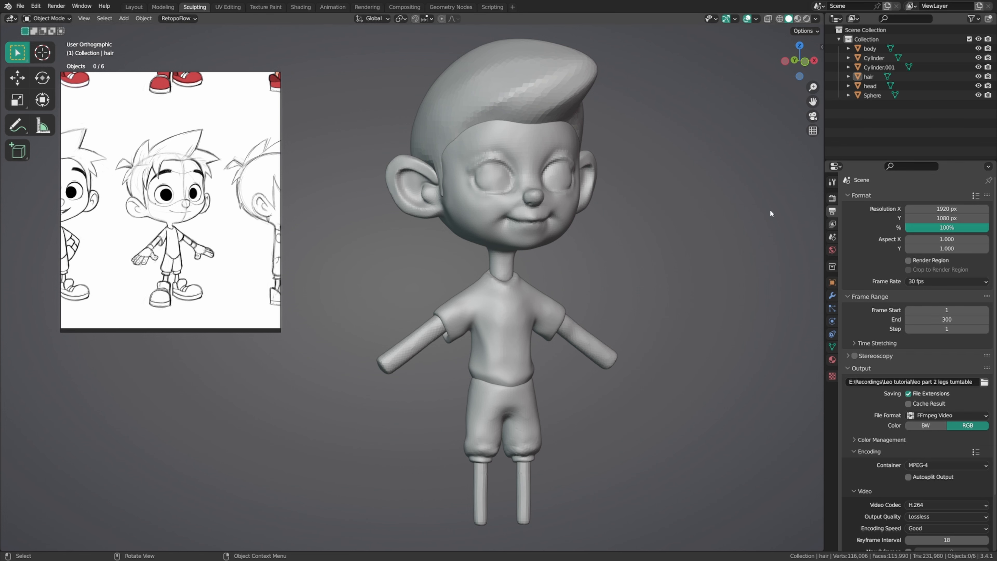
Step: Zoom the reference board out to the full character sheet and move it down beside the character's body
double_click(72, 87)
right_click_drag(119, 124, 88, 242)
right_click(126, 227)
left_click(111, 274)
Step: Turn off automatic perspective in the Navigation preferences
left_click(36, 6)
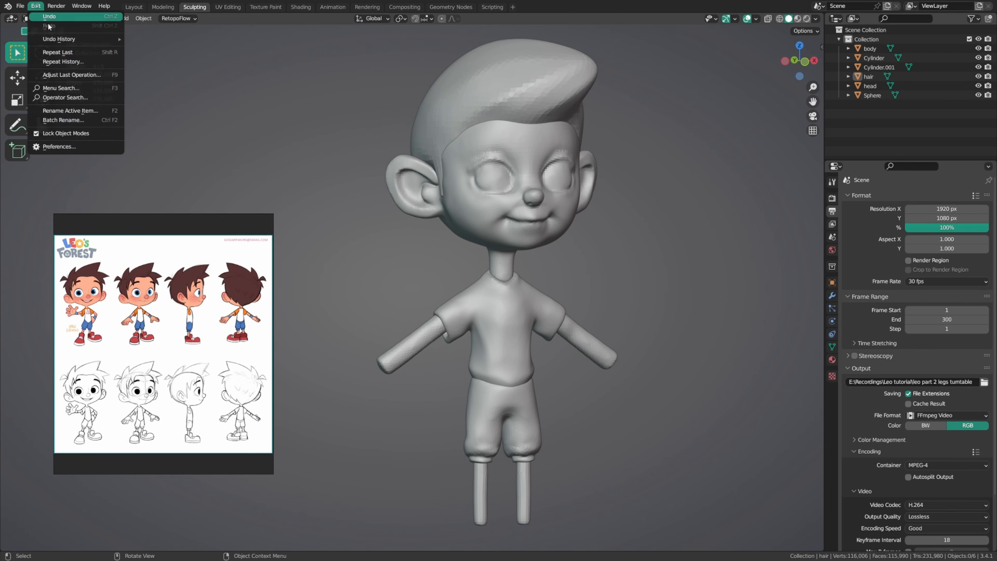
left_click(63, 147)
left_click(35, 6)
left_click(63, 146)
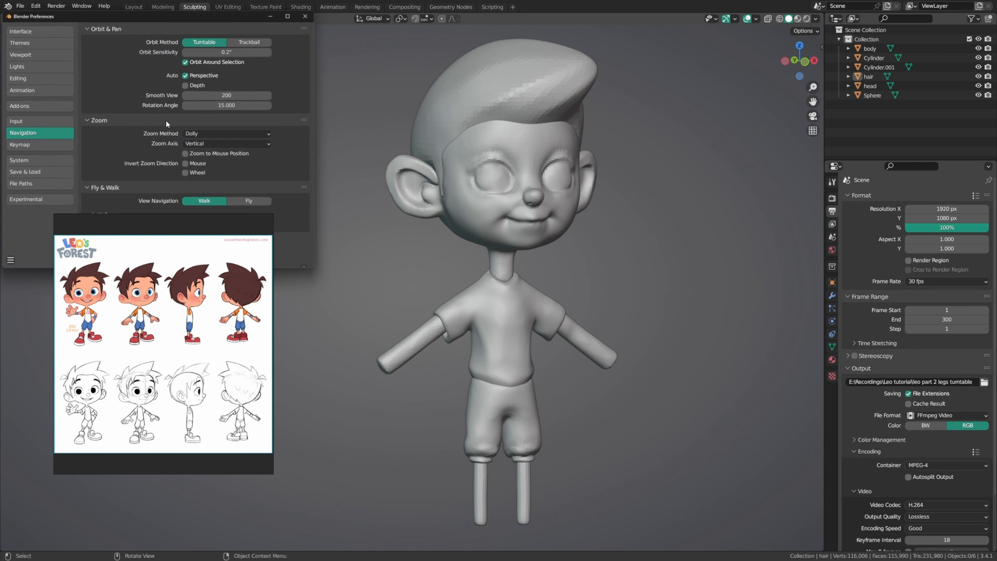
left_click_drag(209, 18, 560, 135)
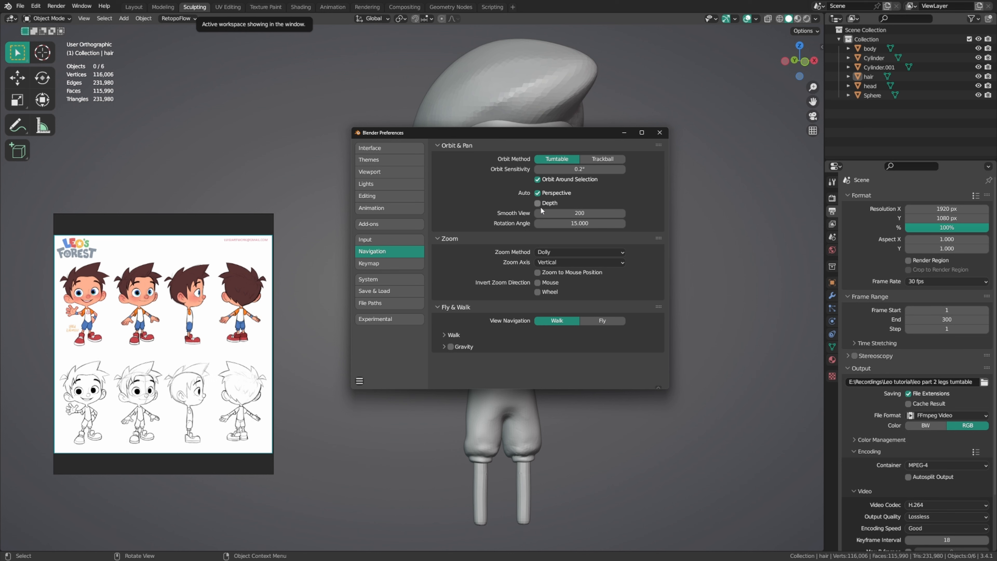
left_click(358, 381)
left_click(384, 357)
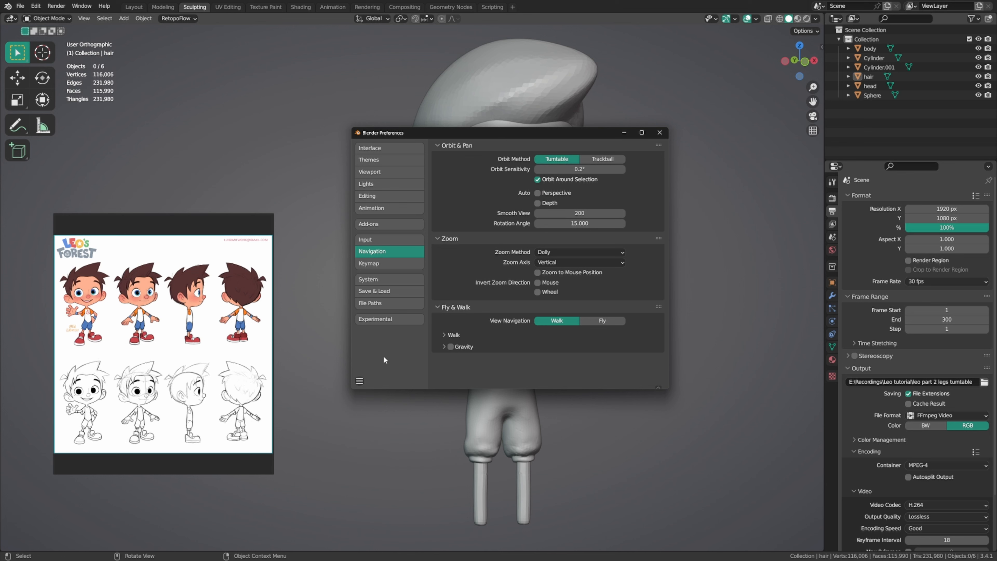
left_click(660, 133)
Step: Zoom the reference board in on the front-view sketch and place it beside the character's head
mouse_move(685, 207)
middle_mouse_down()
mouse_move(585, 212)
mouse_move(644, 214)
middle_mouse_up()
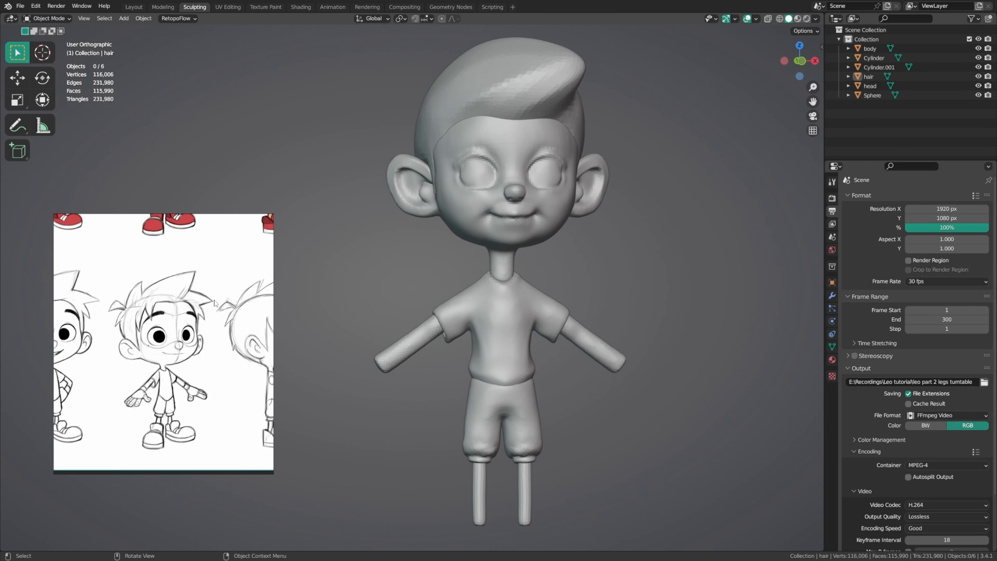
right_click_drag(214, 300, 223, 151)
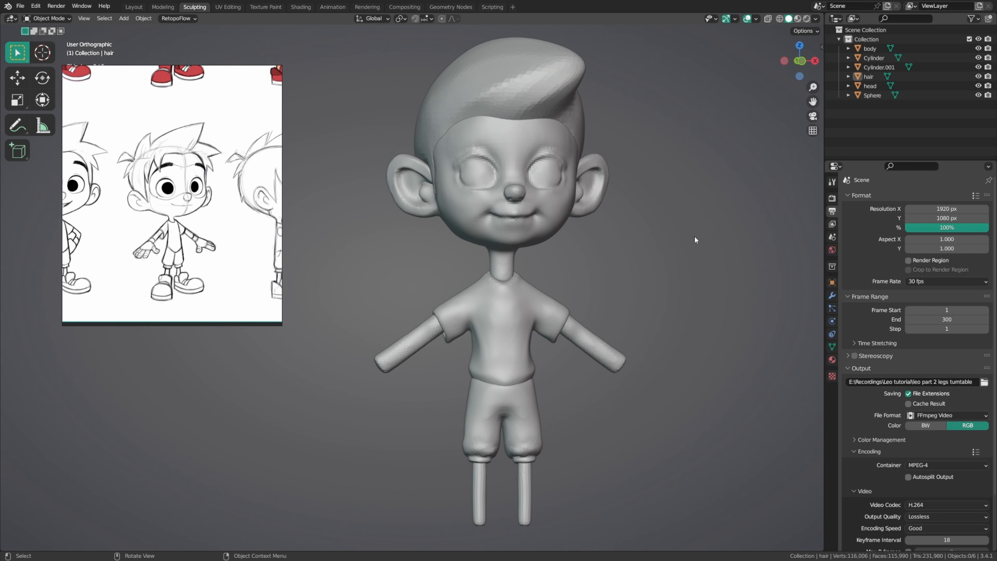
Step: Compare the character in orthographic and perspective projection from the front, the right side and an angle
key("KP_5")
middle_click_drag(608, 245, 608, 252)
left_click(812, 131)
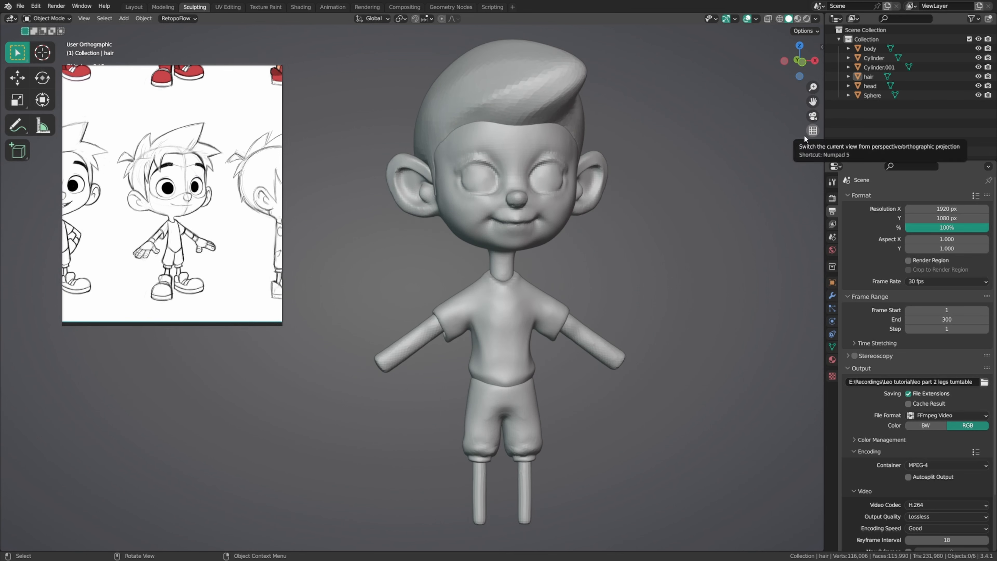
left_click(805, 137)
middle_click_drag(621, 229, 669, 225)
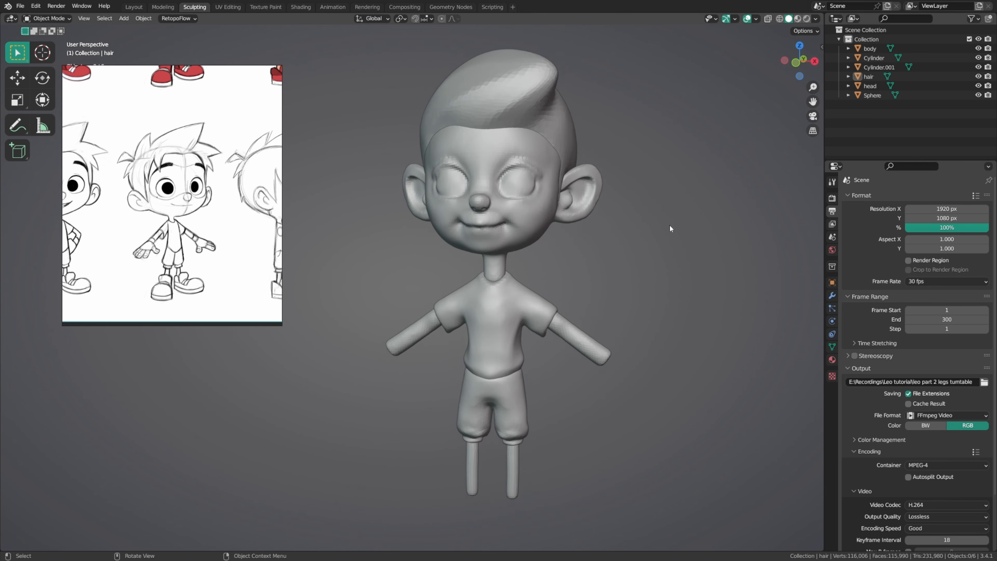
key("KP_1")
key("KP_3")
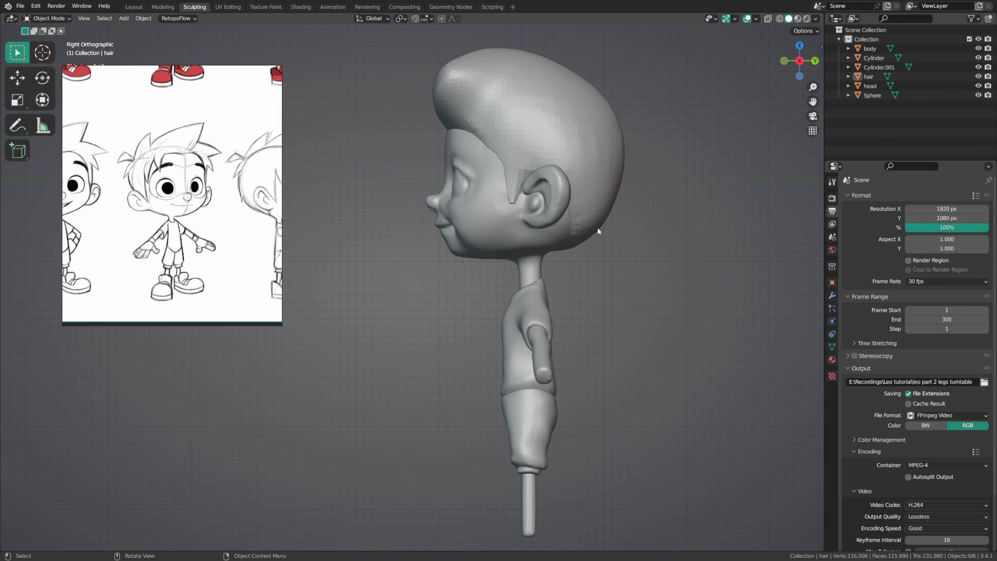
middle_click_drag(597, 230, 785, 167)
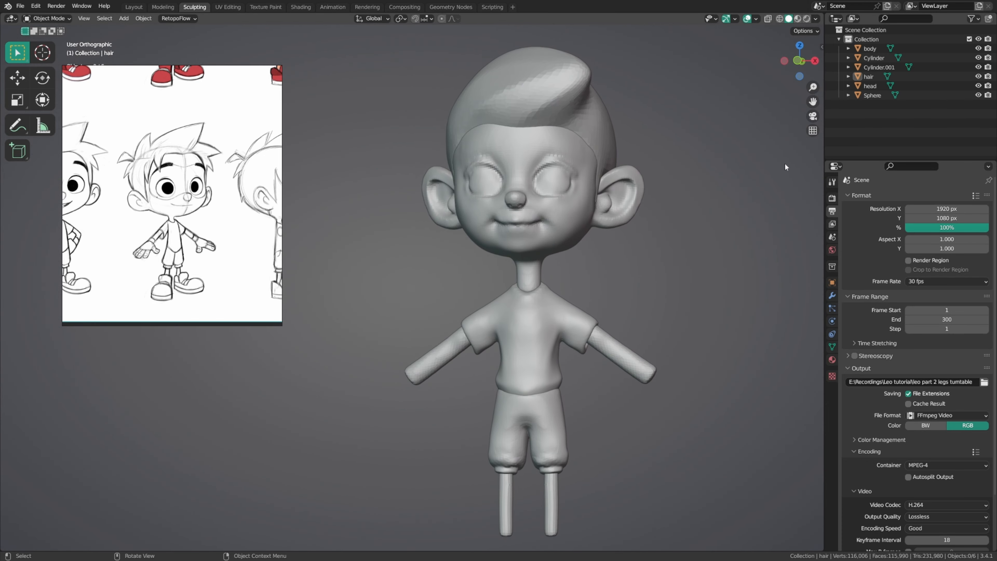
left_click(812, 131)
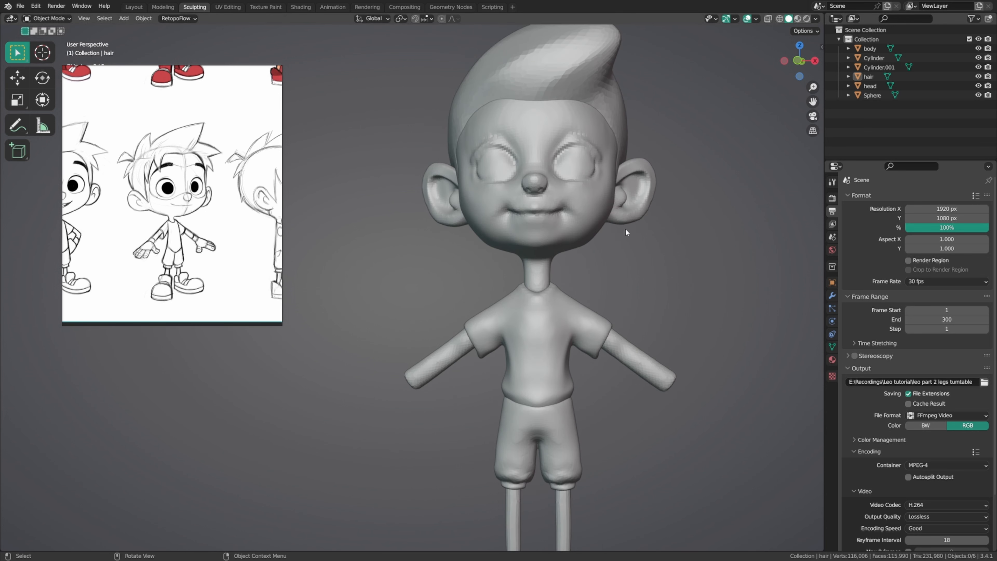
Step: Examine the character's front and right views in perspective, and its three-quarter view in orthographic projection
middle_click_drag(625, 228, 656, 244)
key("KP_3")
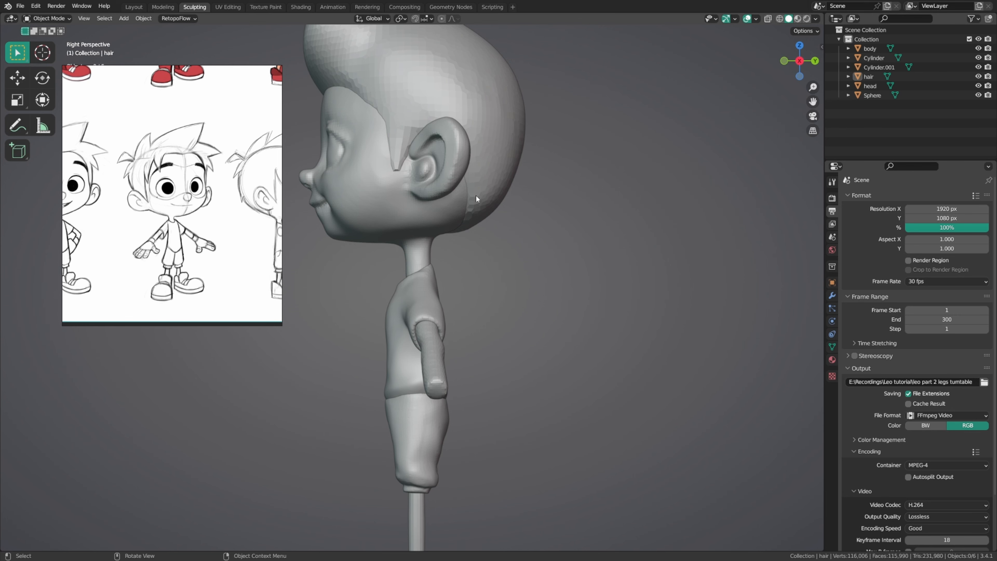
key("KP_1")
key("KP_3")
key("KP_1")
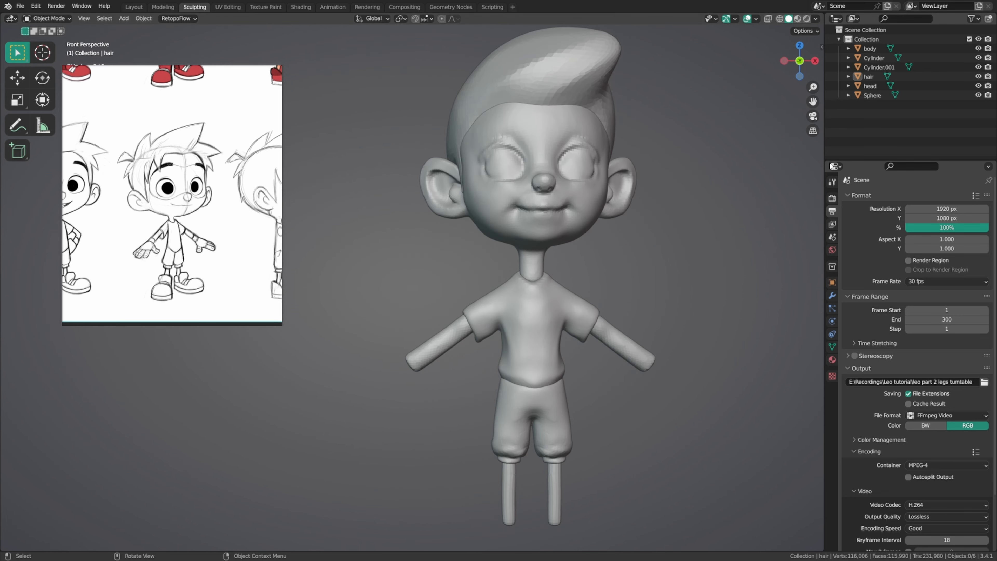
middle_click_drag(548, 222, 549, 196)
key("KP_5")
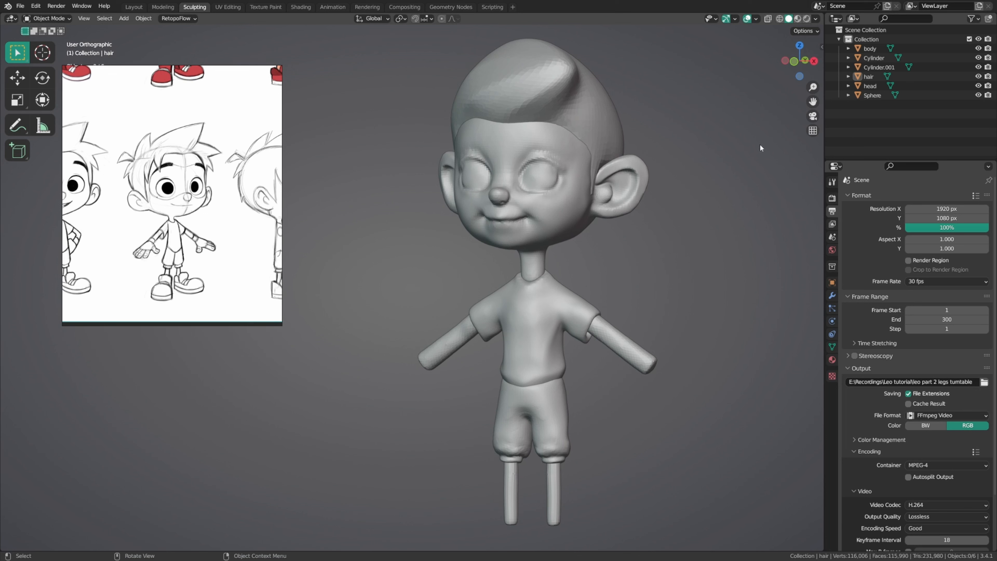
middle_click_drag(449, 233, 573, 245)
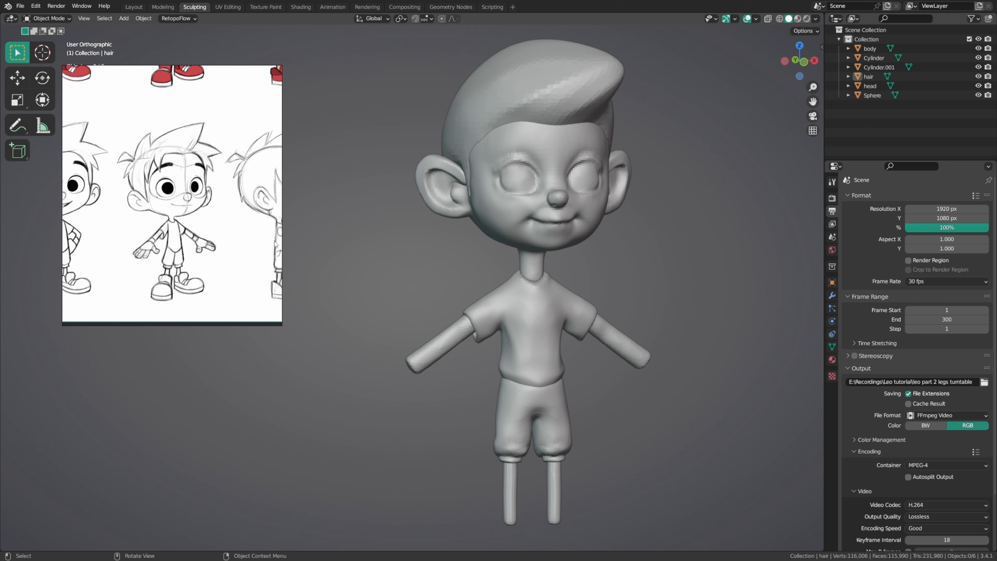
middle_click_drag(635, 227, 637, 226)
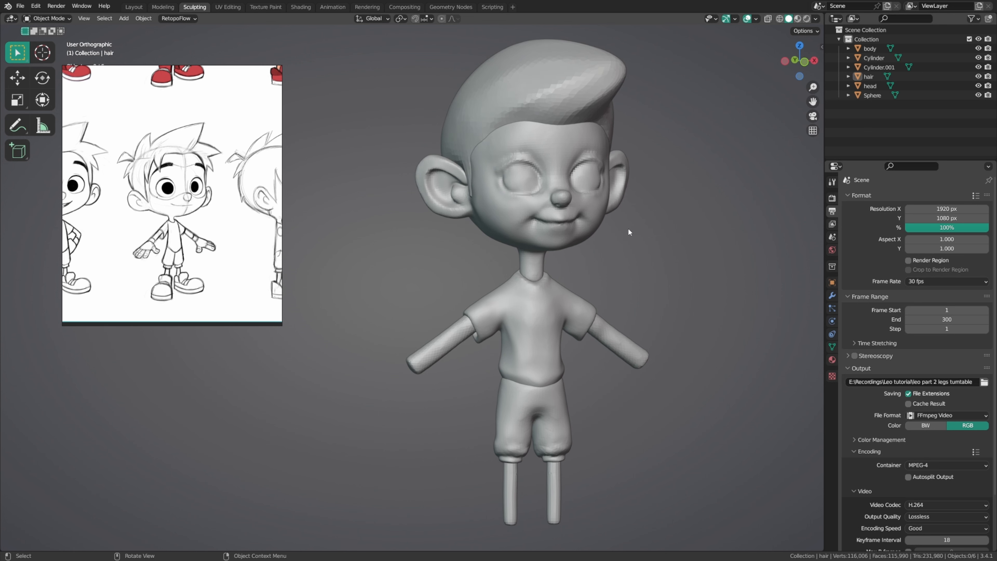
Step: Switch the viewport to perspective, set its focal length to 150 mm and check the character from several angles
middle_click_drag(630, 219, 694, 191)
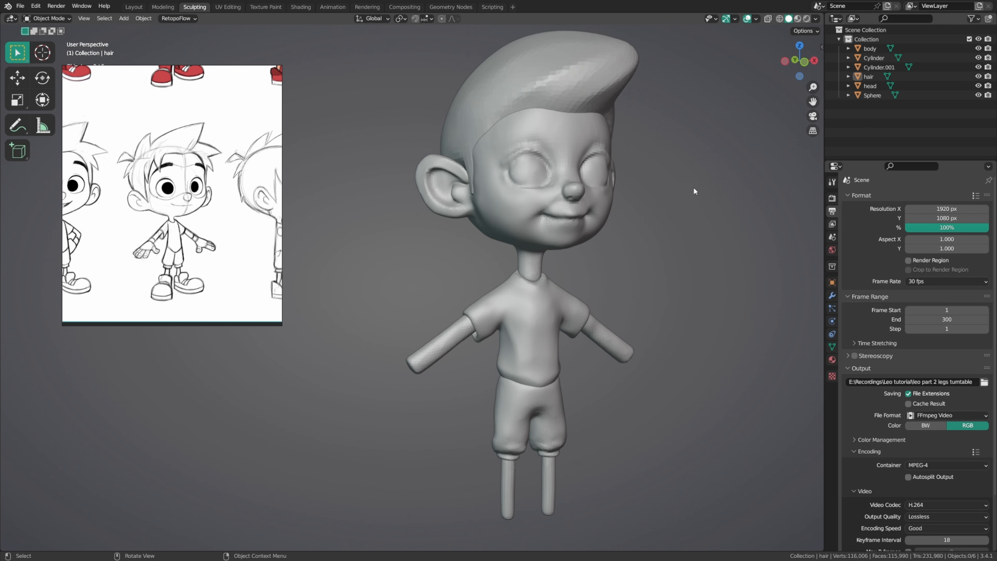
key("n")
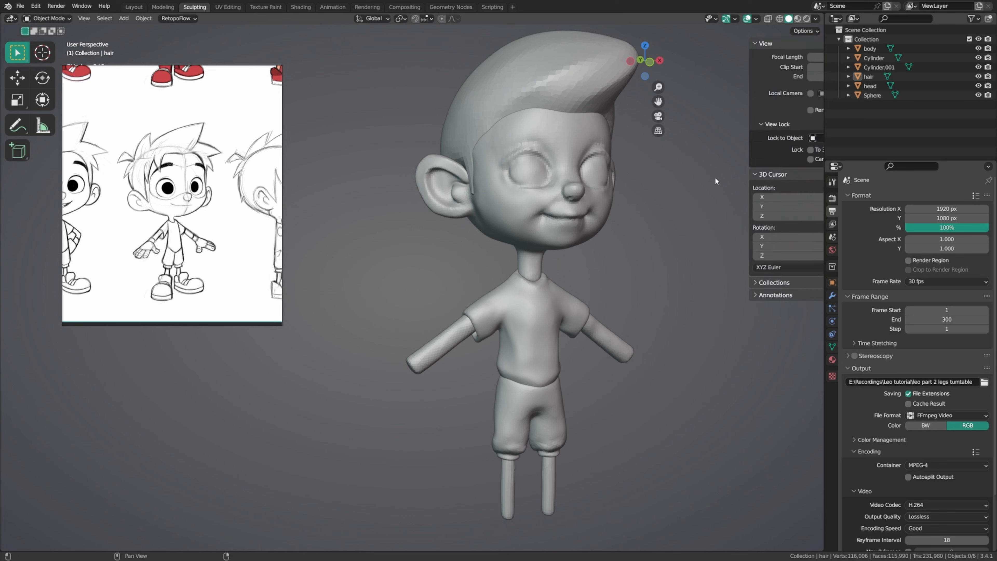
left_click(774, 58)
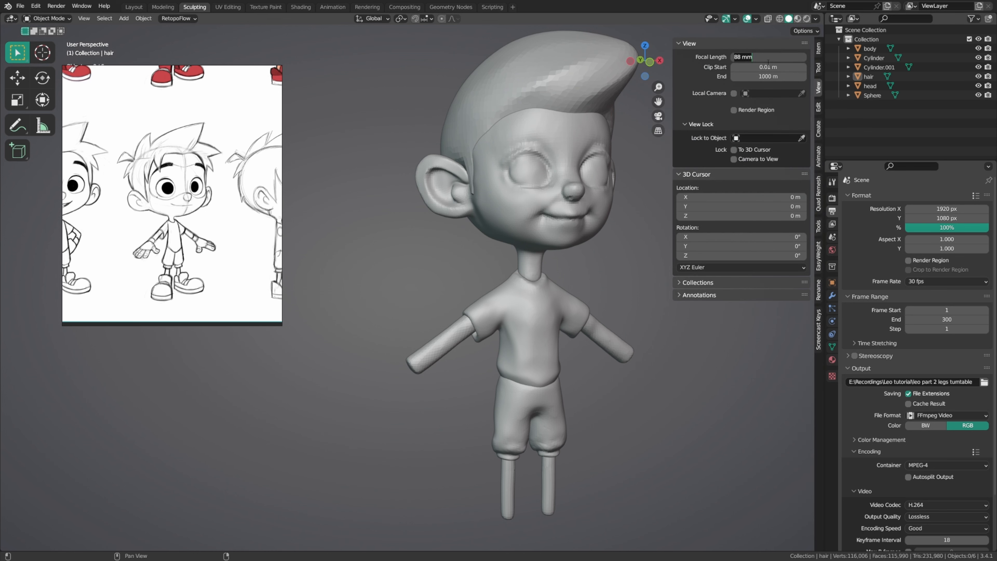
type("150")
key("Return")
middle_click_drag(523, 198, 398, 225, "shift")
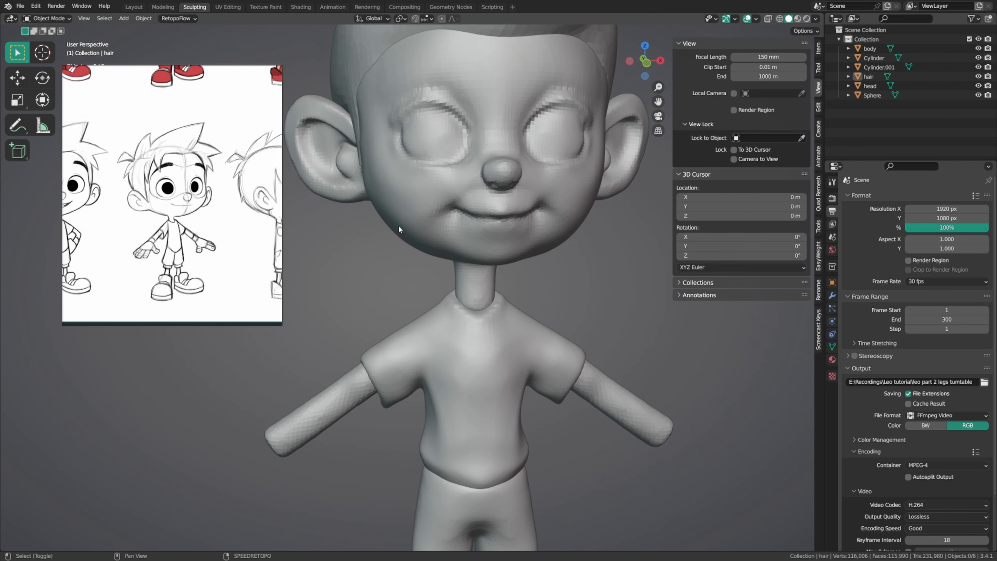
scroll(476, 206, "down", 5)
middle_click_drag(476, 206, 519, 208)
scroll(517, 209, "up", 1)
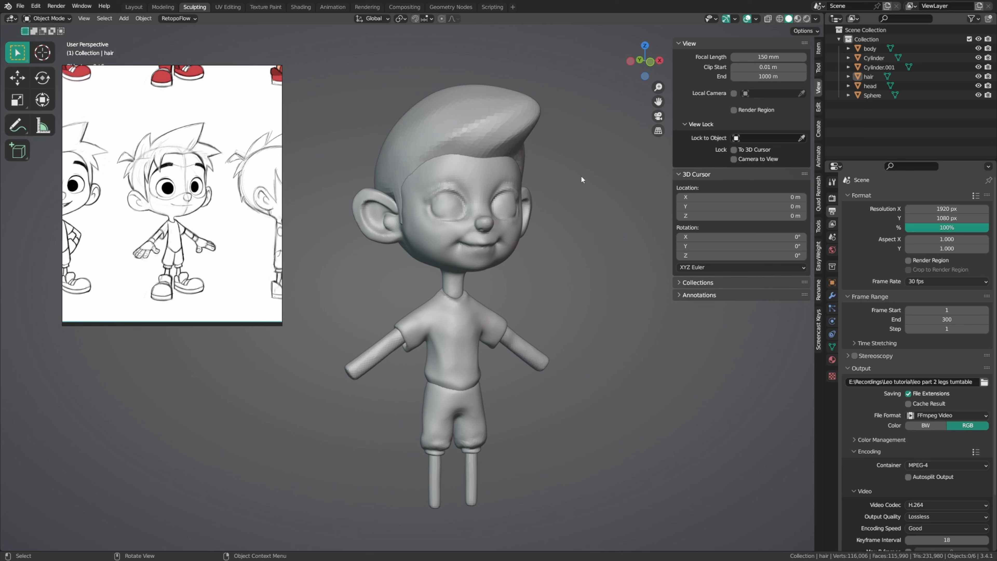
middle_click_drag(581, 177, 481, 188)
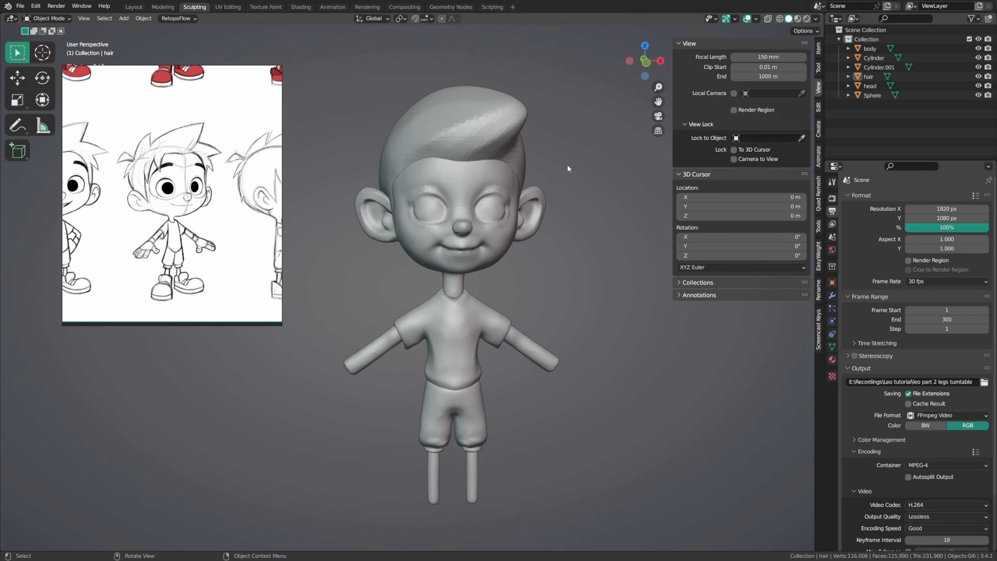
middle_click_drag(567, 168, 558, 173)
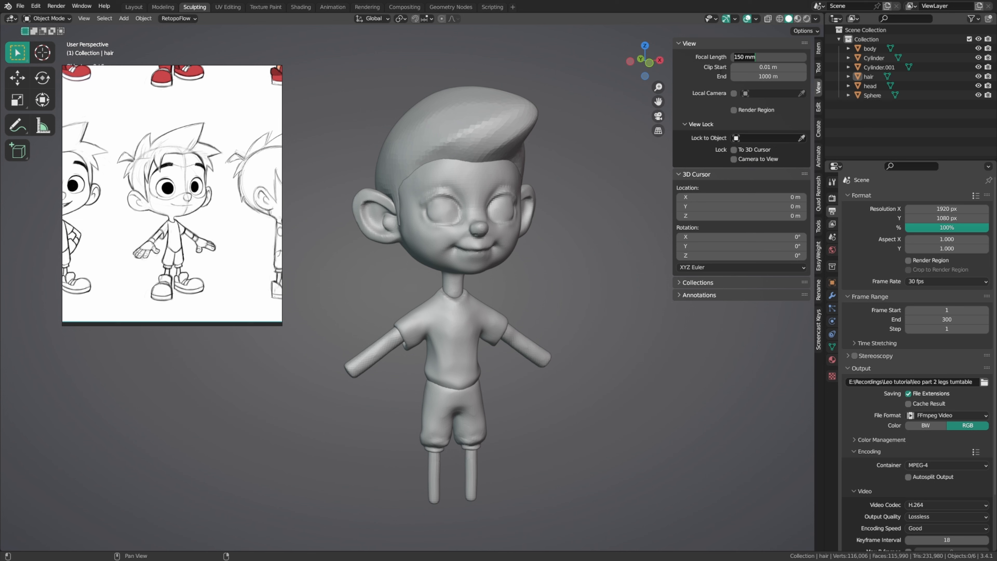
Step: Set the viewport focal length to 88 mm and return to orthographic projection with the whole character framed
key("Return")
middle_click_drag(625, 124, 522, 175)
key("KP_5")
scroll(555, 163, "up", 5)
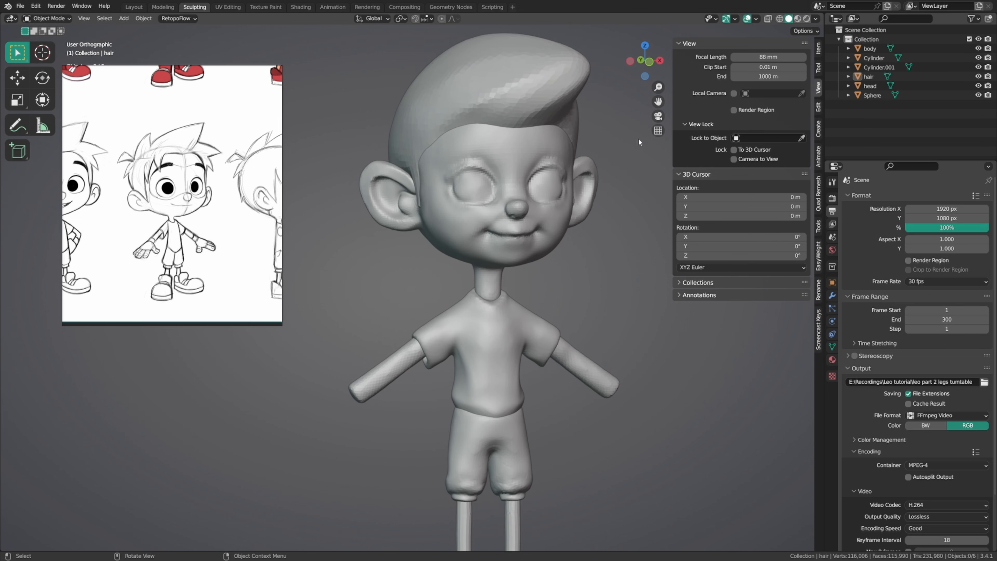
key("n")
middle_click_drag(558, 155, 576, 181, "shift")
scroll(580, 179, "down", 1)
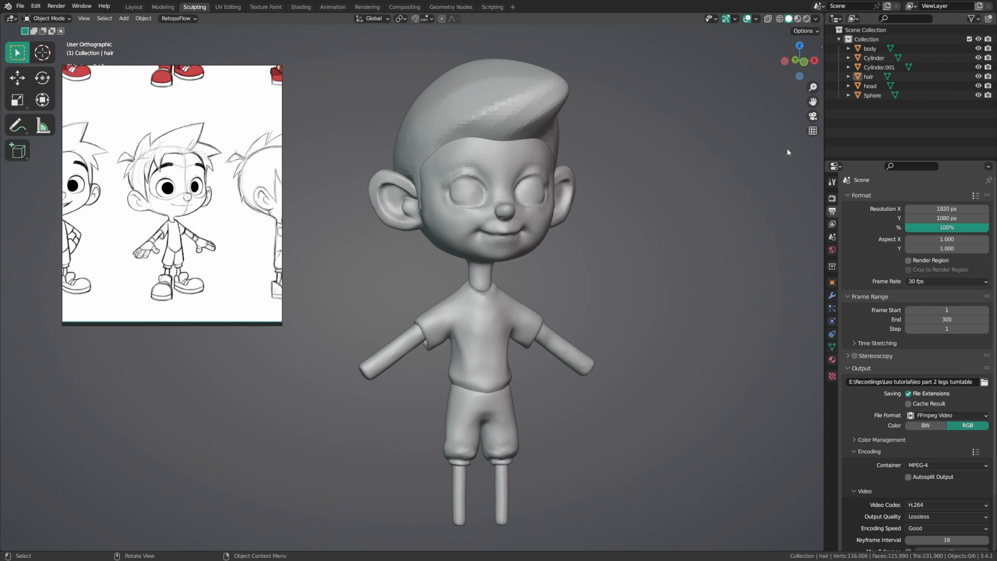
middle_click_drag(533, 222, 546, 212, "shift")
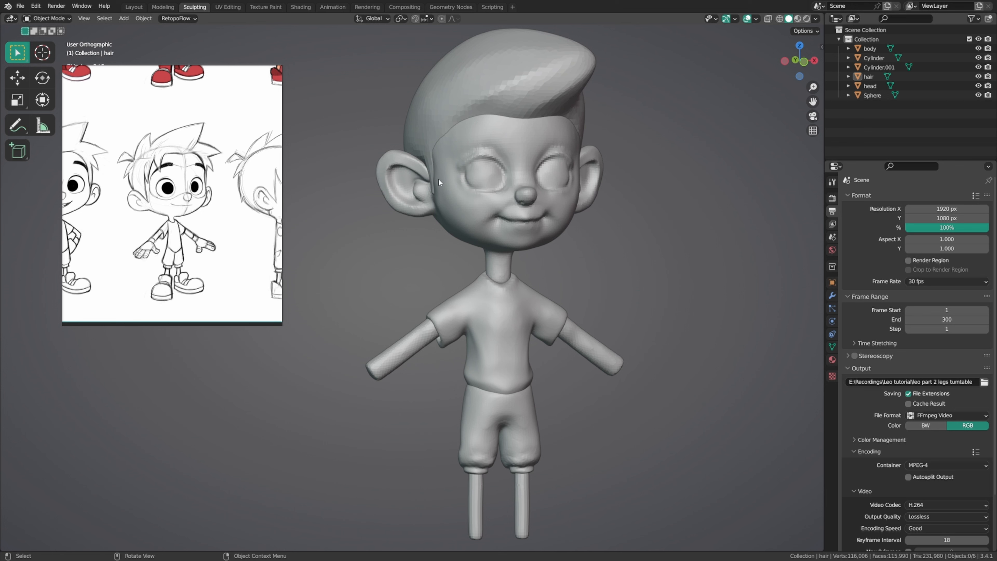
Step: Select the head and switch it to Sculpt Mode
left_click(405, 164)
key("ctrl+Tab")
left_click(463, 173)
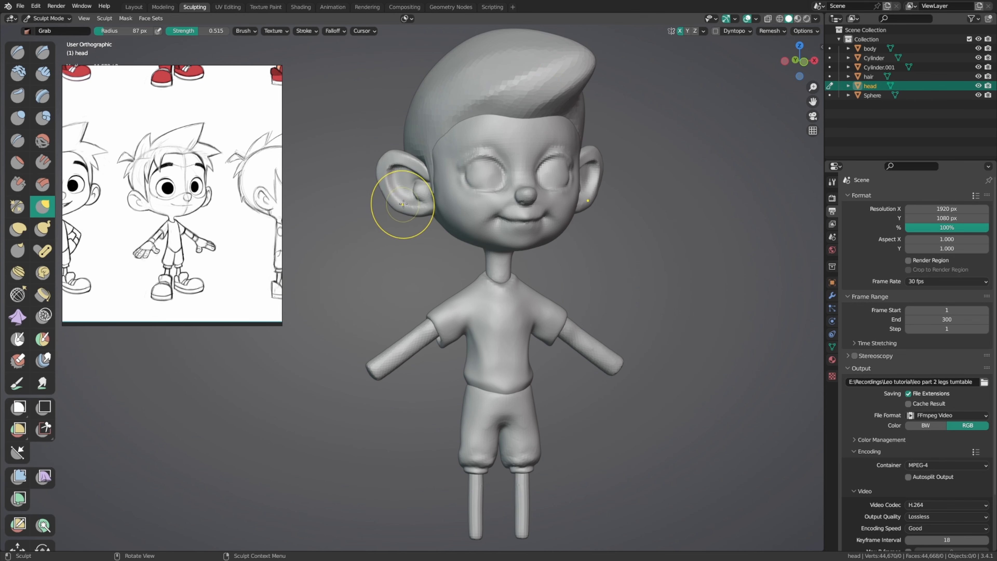
Step: Enlarge the Grab brush and pull the ears down and in toward the head
key("f")
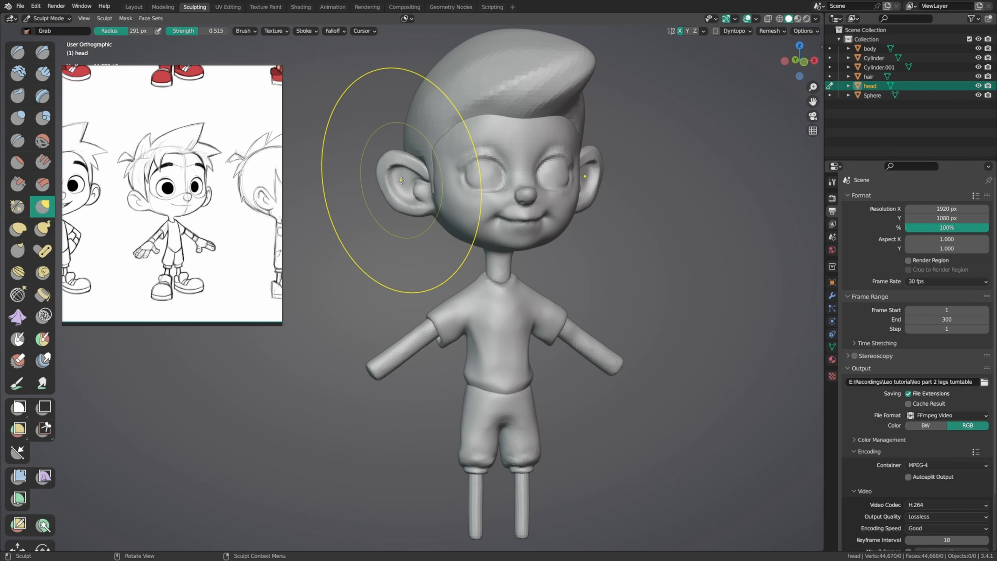
left_click(430, 192)
middle_click_drag(431, 193, 463, 189)
key("f")
left_click(527, 185)
left_click_drag(425, 188, 431, 205)
mouse_move(434, 202)
left_mouse_down()
mouse_move(441, 219)
mouse_move(447, 199)
left_mouse_up()
Step: Nudge the lower edge of the ears slightly upward with the Grab brush at a 148 px radius
key("f")
left_click(522, 209)
middle_click_drag(487, 216, 440, 215)
key("f")
left_click(429, 226)
middle_click_drag(439, 251, 432, 252)
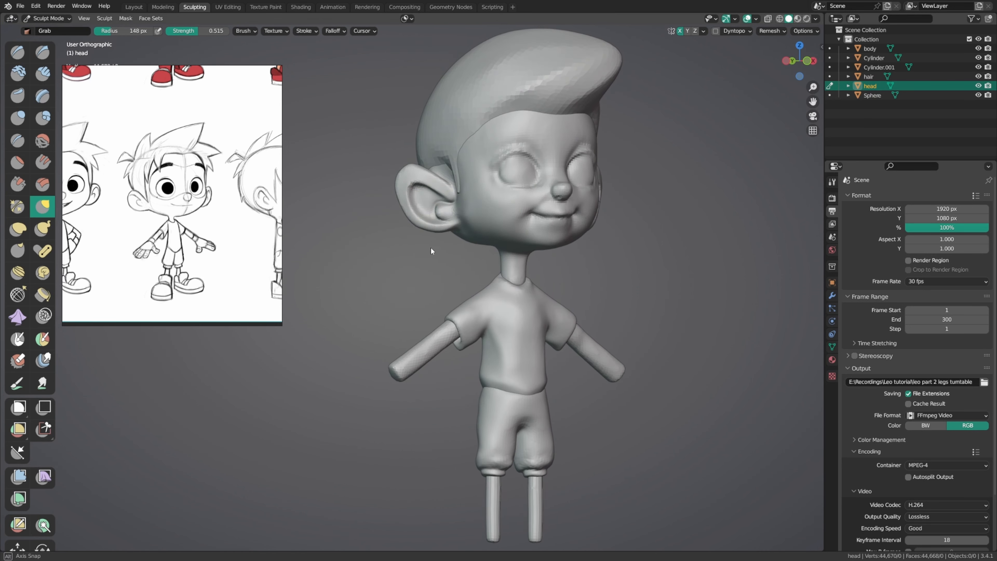
left_click_drag(466, 240, 470, 235)
middle_click_drag(470, 245, 460, 251)
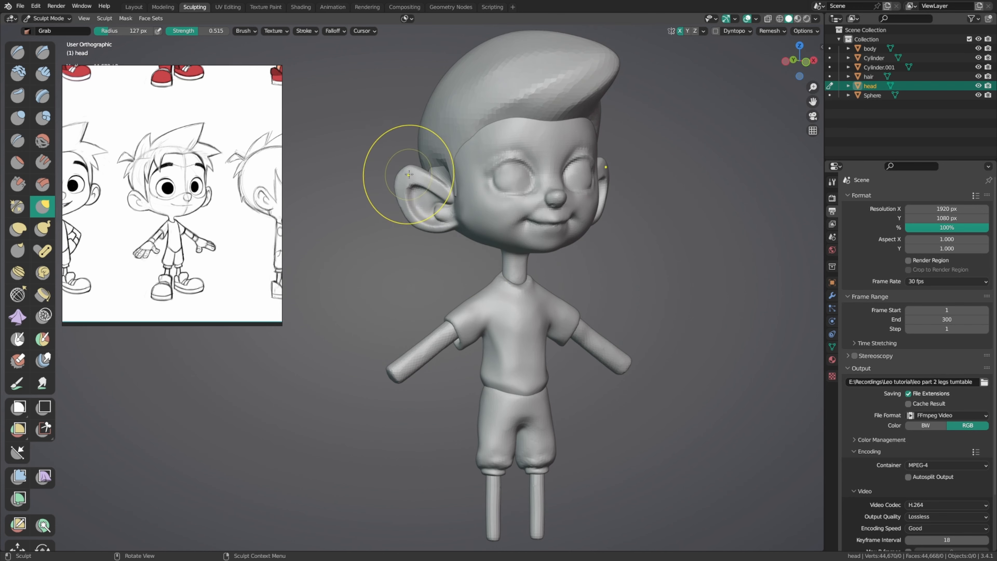
Step: Push the middle of the ears up and toward the head with the Grab brush at a 93 px radius
key("f")
left_click(411, 177)
key("f")
left_click(416, 184)
middle_click_drag(423, 212, 422, 205)
left_click_drag(422, 205, 430, 197)
mouse_move(486, 190)
middle_mouse_down()
mouse_move(408, 200)
mouse_move(462, 197)
mouse_move(450, 196)
middle_mouse_up()
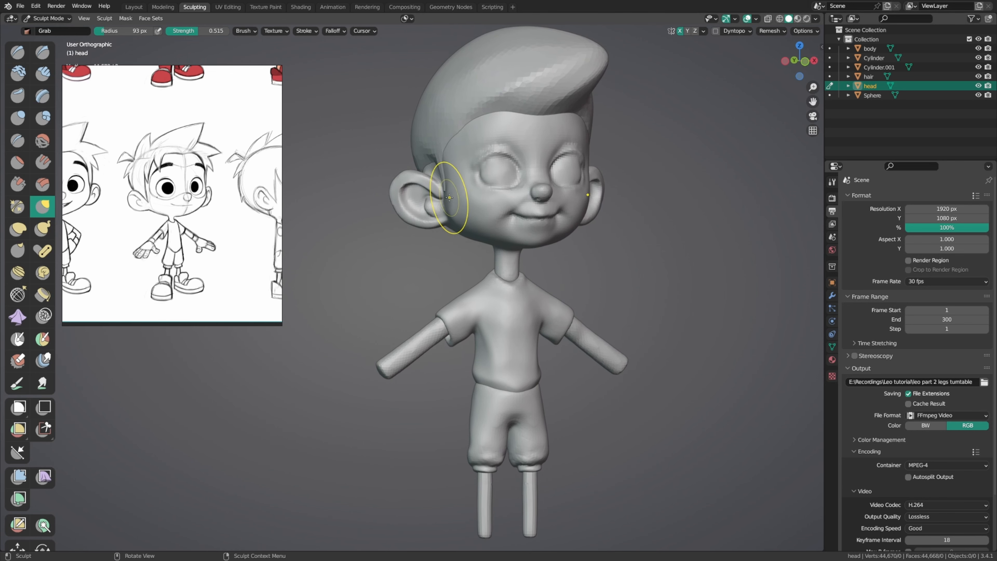
Step: Push the upper outer edge of the ears down and inward with a 157 px Grab brush, and reduce the radius to 92 px
key("f")
left_click(443, 195)
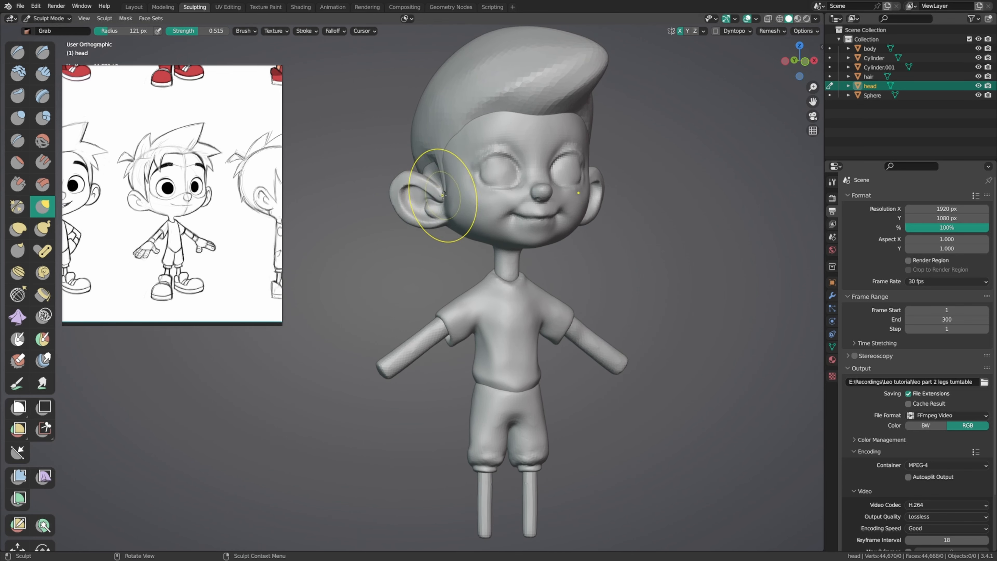
key("f")
left_click(430, 197)
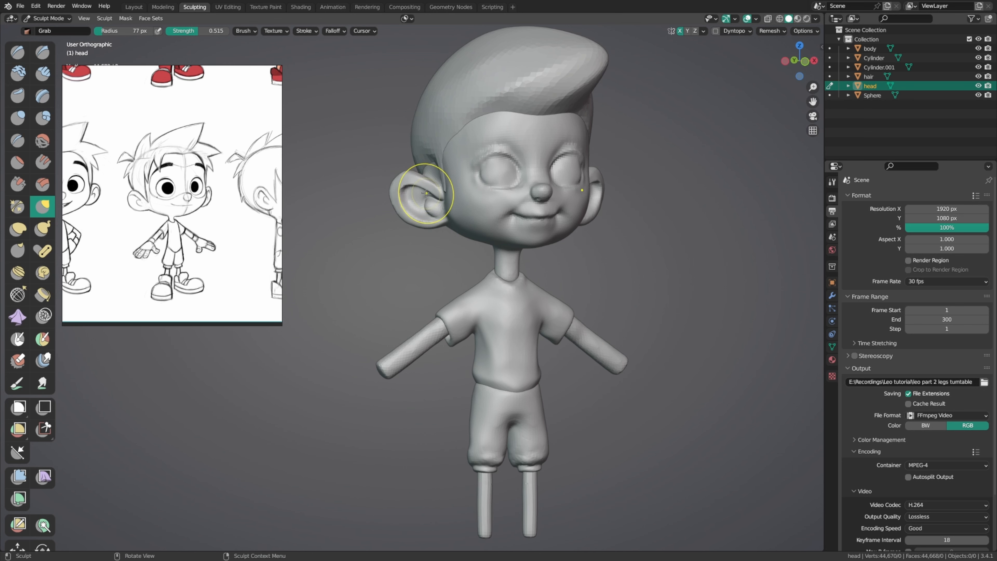
key("f")
left_click(435, 171)
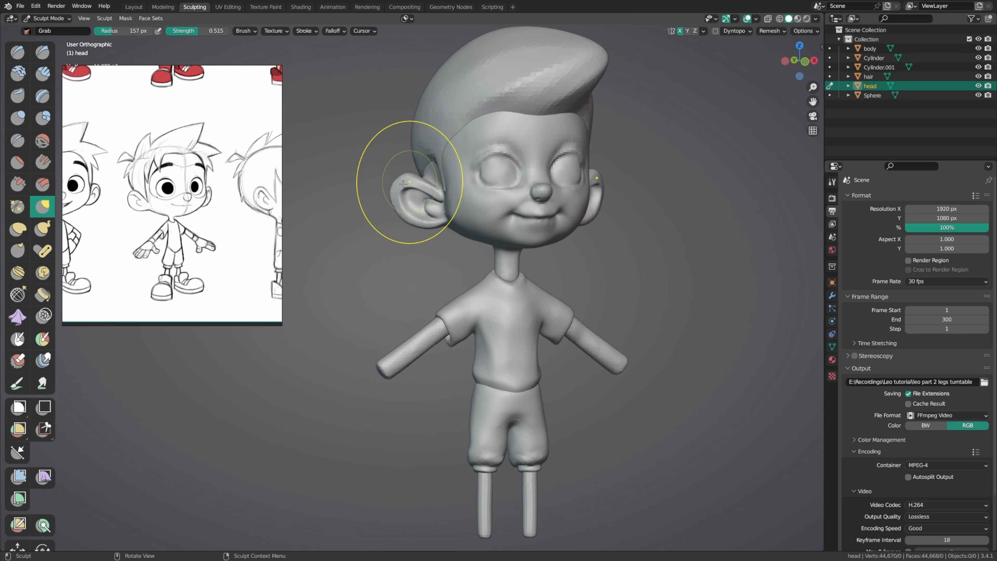
mouse_move(403, 183)
left_mouse_down()
mouse_move(399, 196)
mouse_move(408, 201)
mouse_move(410, 190)
left_mouse_up()
key("f")
left_click(445, 206)
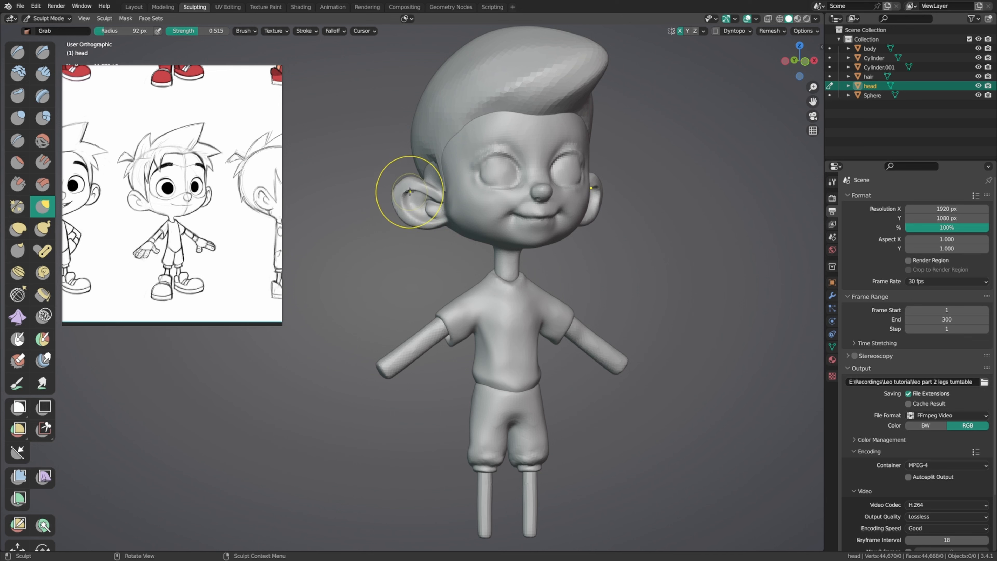
Step: Nudge the front base of the ears slightly outward and their lower outer edge upward with the Grab brush, ending at a 113 px radius
key("f")
left_click(443, 229)
middle_click_drag(453, 233, 461, 231)
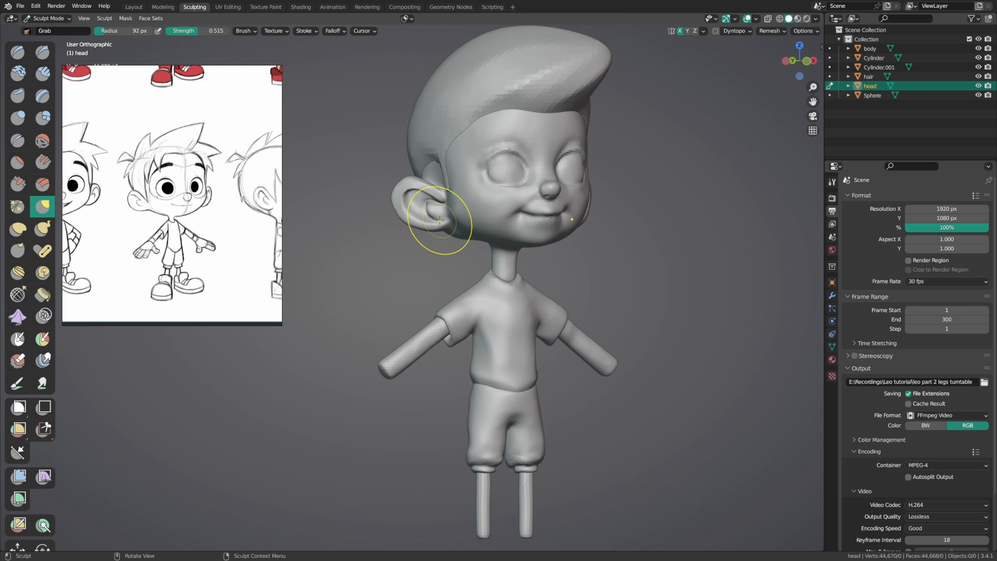
left_click_drag(444, 219, 436, 217)
middle_click_drag(428, 216, 453, 206)
key("f")
left_click(455, 205)
left_click_drag(403, 218, 402, 212)
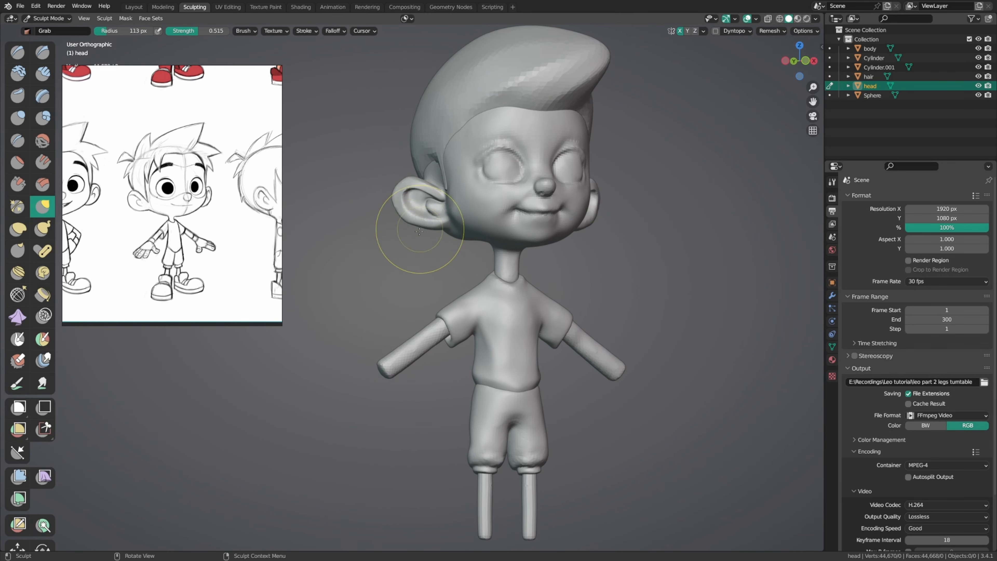
Step: Pull the lower base of the ears outward and lift the spot where the lobes meet the jaw with the Grab brush
middle_click_drag(385, 180, 422, 231, "ctrl")
key("f")
left_click(456, 251)
mouse_move(456, 252)
left_mouse_down()
mouse_move(441, 262)
mouse_move(429, 253)
left_mouse_up()
key("f")
left_click(462, 252)
mouse_move(486, 270)
left_mouse_down()
mouse_move(474, 264)
mouse_move(496, 254)
left_mouse_up()
Step: Nudge the front of the ears, where they join the cheeks, slightly upward with the Grab brush at a 99 px radius
key("f")
left_click(530, 242)
left_click_drag(497, 212, 493, 205)
middle_click_drag(494, 215, 487, 225)
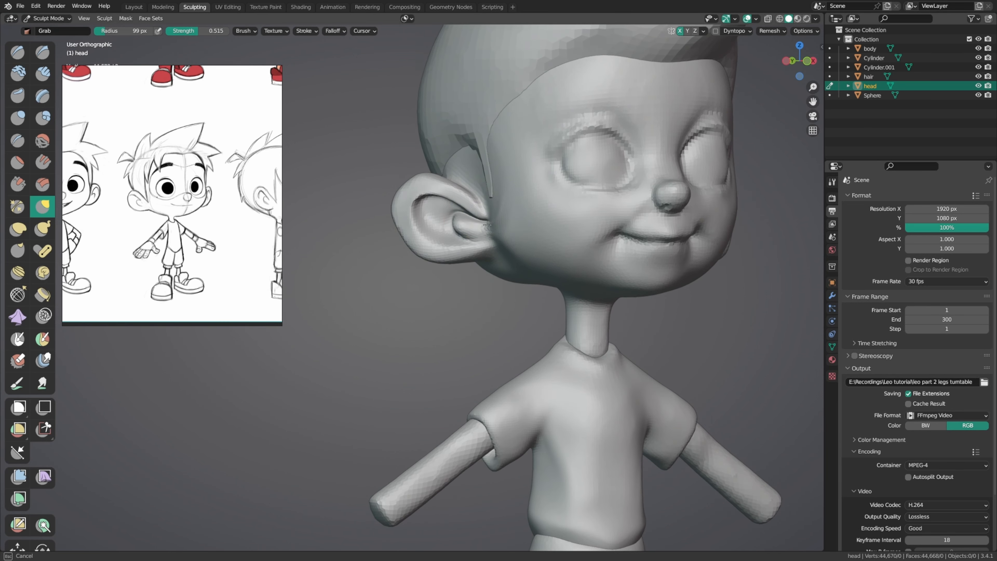
left_click_drag(495, 219, 493, 216)
middle_click_drag(487, 218, 516, 219)
left_click_drag(494, 212, 493, 211)
Step: Smooth the cheeks and jaw between the ears and mouth with the Smooth brush at strength 0.626
key("shift+s")
key("shift+f")
left_click(562, 195)
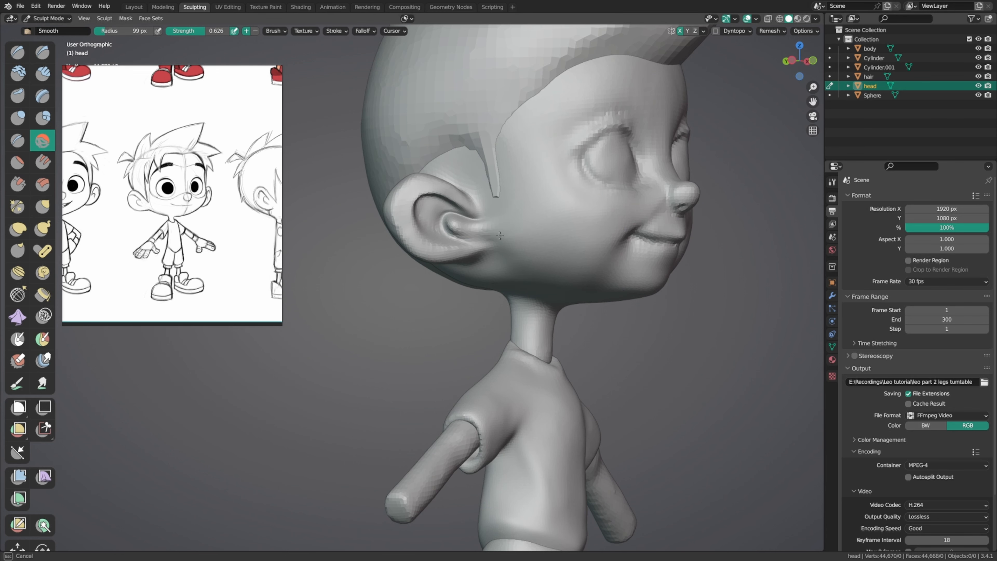
middle_click_drag(494, 260, 484, 277)
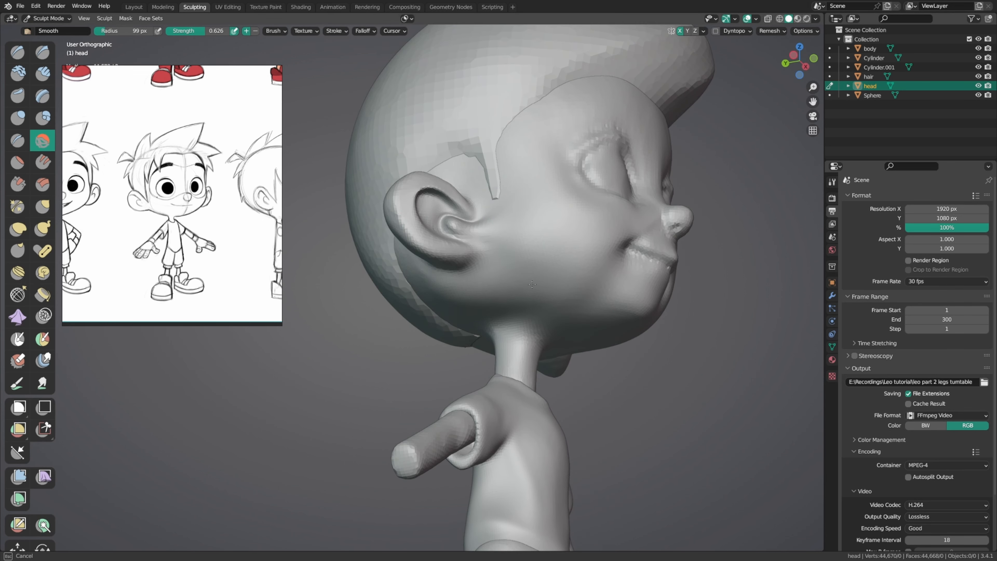
mouse_move(521, 311)
middle_mouse_down()
mouse_move(535, 260)
mouse_move(568, 242)
middle_mouse_up()
mouse_move(619, 245)
left_mouse_down()
mouse_move(608, 244)
mouse_move(645, 234)
left_mouse_up()
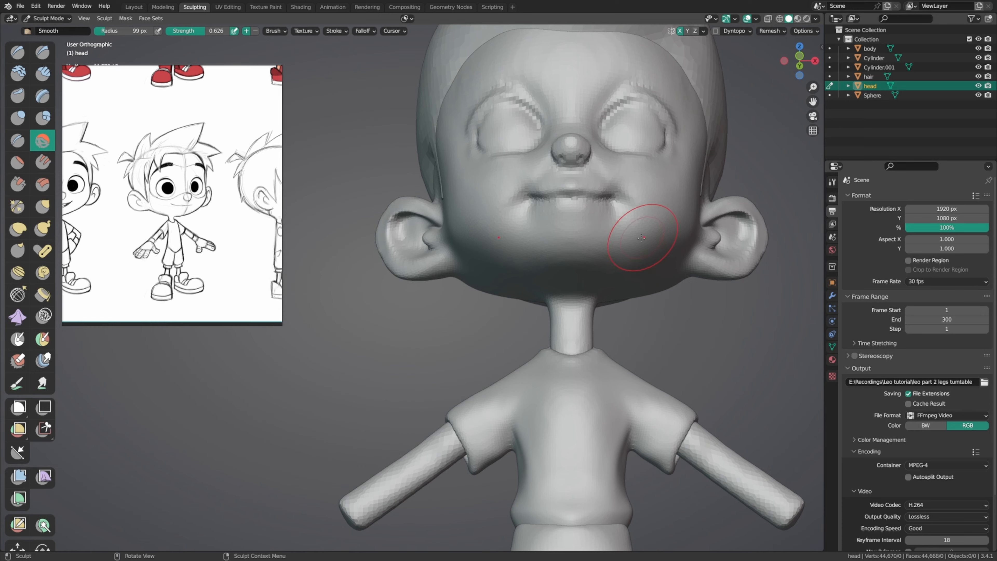
mouse_move(645, 233)
middle_mouse_down()
mouse_move(664, 260)
mouse_move(678, 216)
mouse_move(532, 256)
mouse_move(491, 232)
middle_mouse_up()
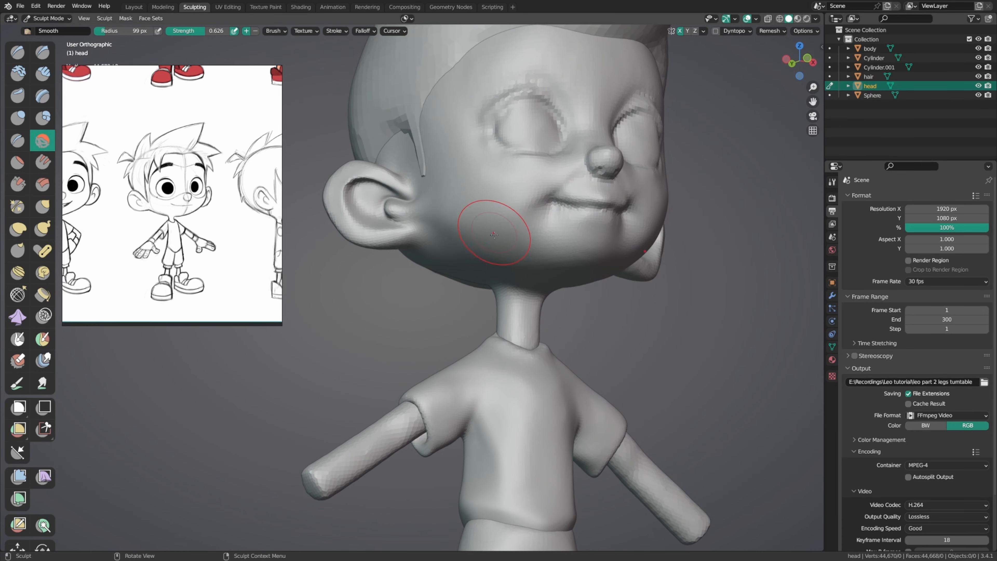
Step: Build up the lower cheeks between the mouth and ears with the Draw brush
key("x")
left_click_drag(517, 251, 454, 260)
mouse_move(455, 260)
middle_mouse_down()
mouse_move(479, 223)
mouse_move(523, 256)
mouse_move(402, 260)
mouse_move(445, 271)
mouse_move(516, 238)
mouse_move(490, 229)
middle_mouse_up()
Step: Flatten the small front bump and the inner surface of the ears with the Scrape/Peaks brush at strength 0.700
scroll(455, 269, "up", 3)
key("g")
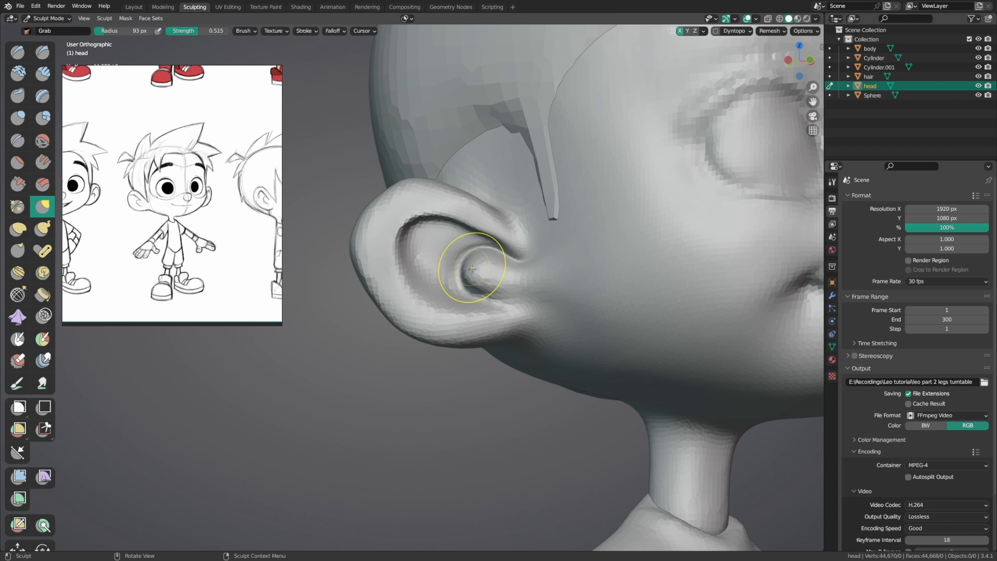
middle_click_drag(472, 269, 463, 264)
key("shift+t")
left_click_drag(490, 269, 502, 271)
key("f")
left_click(525, 268)
mouse_move(452, 211)
left_mouse_down()
mouse_move(424, 206)
mouse_move(386, 255)
mouse_move(393, 278)
left_mouse_up()
middle_click_drag(504, 331, 533, 302)
scroll(540, 268, "down", 3)
middle_click_drag(518, 267, 477, 265)
middle_click_drag(410, 281, 449, 278)
Step: Pull the inner bowl of the ears outward and refine the ear shape with the Grab brush at 115, 126 and 154 px radii
key("f")
left_click(426, 280)
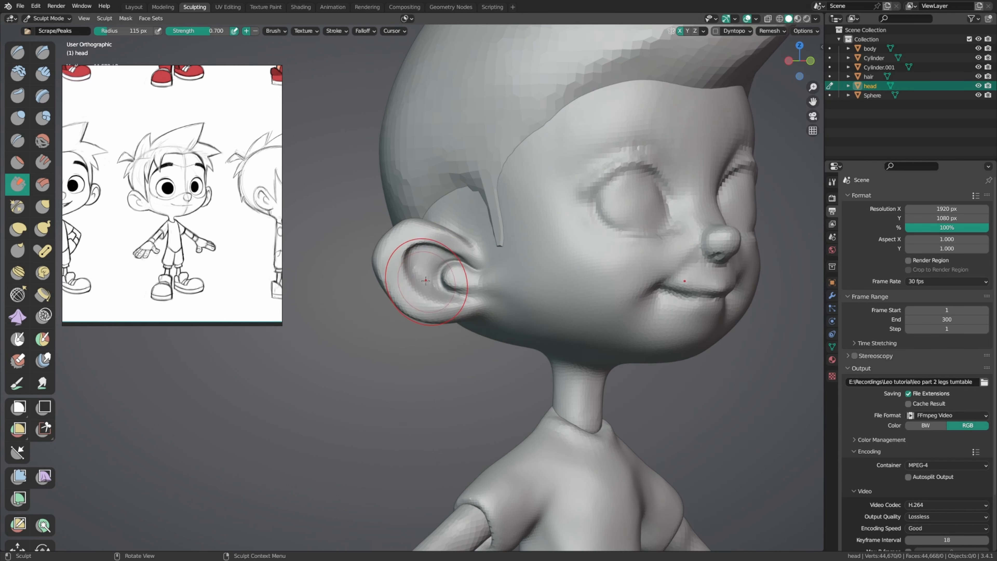
key("g")
left_click_drag(412, 258, 403, 264)
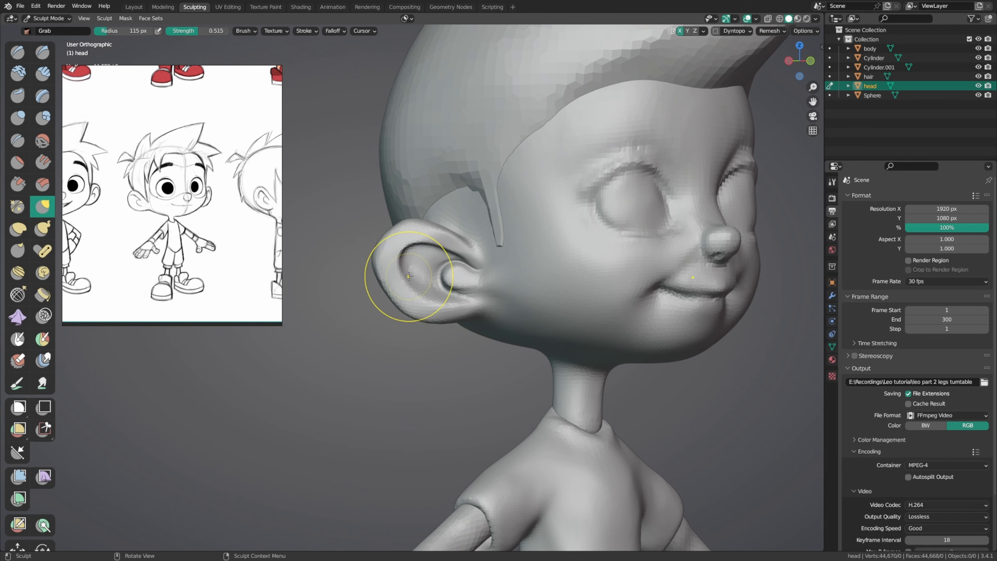
middle_click_drag(439, 275, 427, 273)
key("f")
left_click(429, 269)
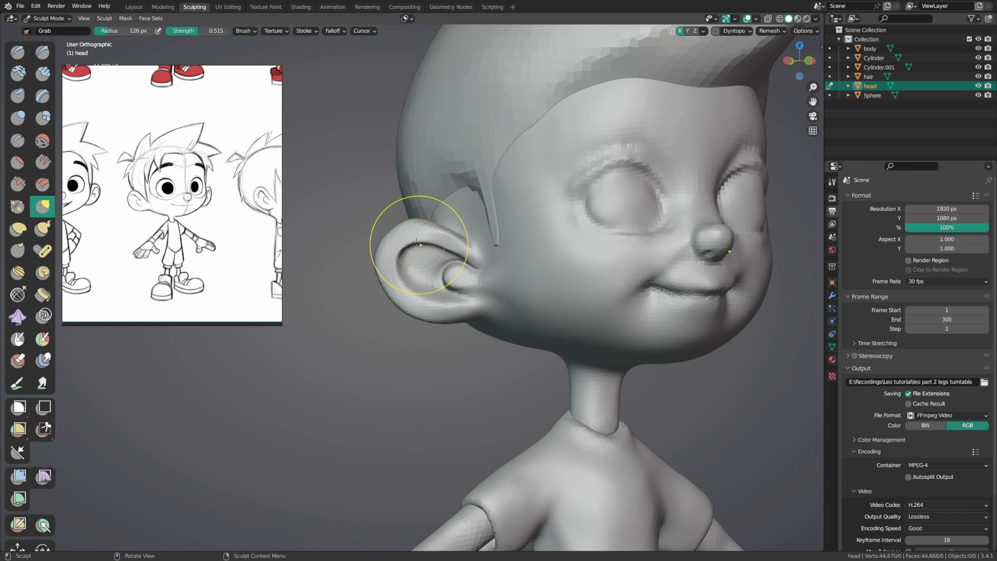
middle_click_drag(392, 228, 426, 228)
key("f")
left_click(438, 264)
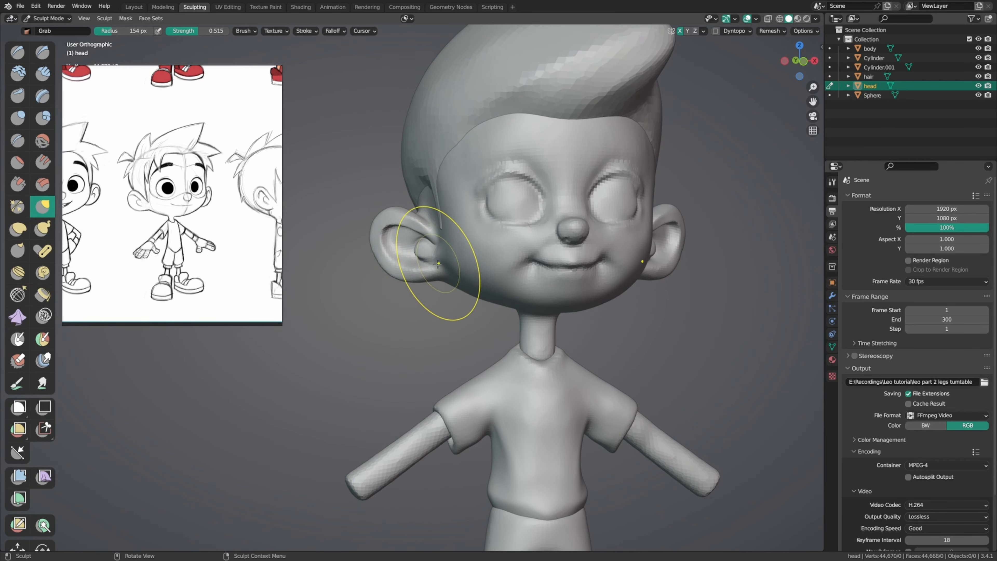
Step: Pull the corners of the mouth up and outward with the Grab brush at a 106 px radius
middle_click_drag(482, 253, 475, 240, "shift")
key("f")
left_click(464, 246)
left_click_drag(495, 231, 485, 223)
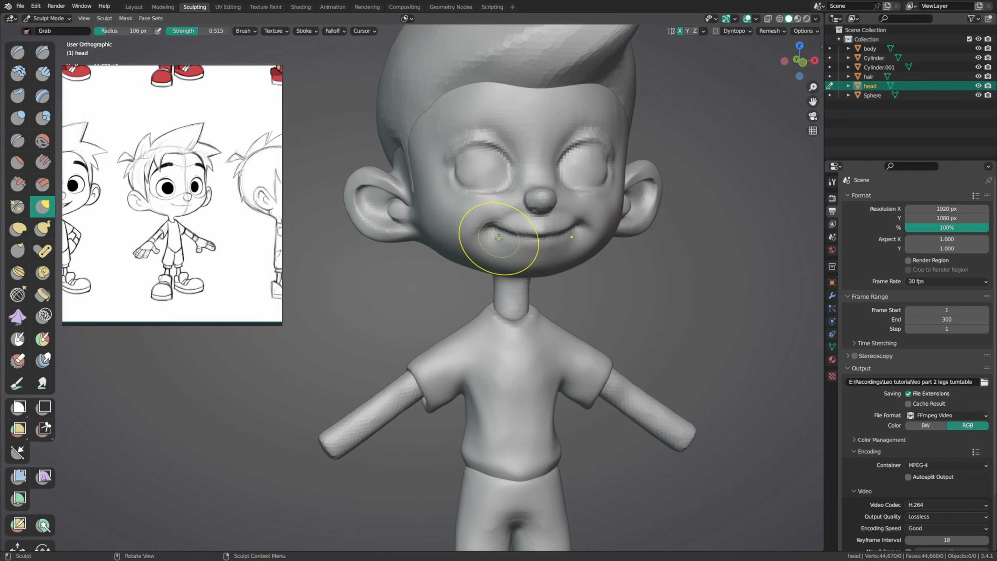
middle_click_drag(501, 237, 317, 294)
key("f")
left_click(514, 241)
key("f")
left_click(430, 324)
Step: Adjust the shape of the mouth from an angled close-up with the Grab brush at a 109 px radius
middle_click_drag(393, 260, 392, 310, "ctrl")
middle_click_drag(361, 310, 442, 275, "shift")
middle_click_drag(471, 267, 553, 243)
mouse_move(510, 285)
middle_mouse_down("ctrl")
mouse_move(521, 250)
mouse_move(524, 271)
middle_mouse_up("ctrl")
mouse_move(523, 271)
middle_mouse_down()
mouse_move(585, 267)
mouse_move(561, 263)
middle_mouse_up()
left_click_drag(572, 267, 538, 272)
mouse_move(538, 271)
middle_mouse_down()
mouse_move(518, 257)
mouse_move(472, 266)
mouse_move(515, 319)
mouse_move(511, 299)
mouse_move(459, 277)
middle_mouse_up()
Step: Sharpen the line between the lips with the Crease brush at a 63 px radius and strength 0.250
key("shift+c")
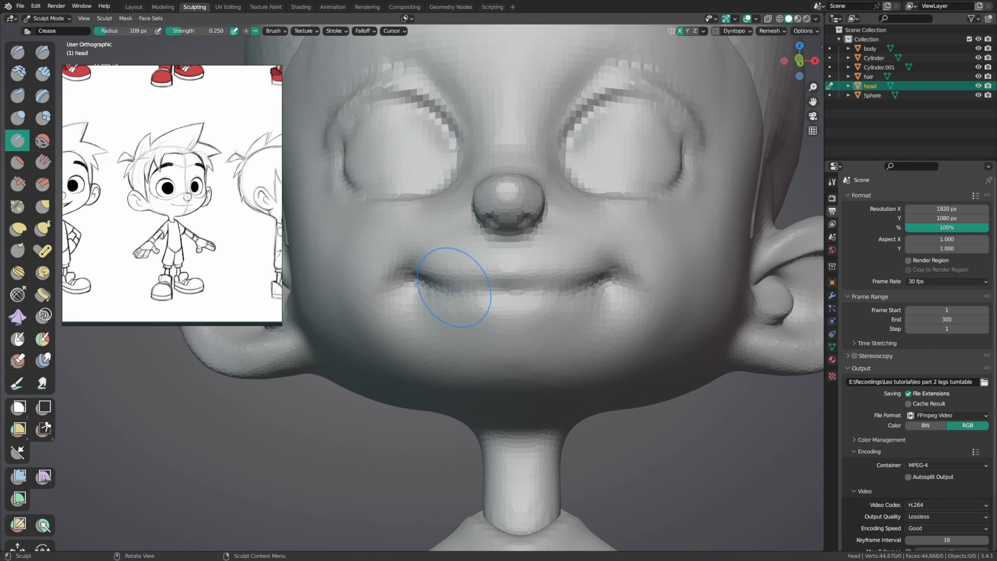
key("f")
left_click(425, 287)
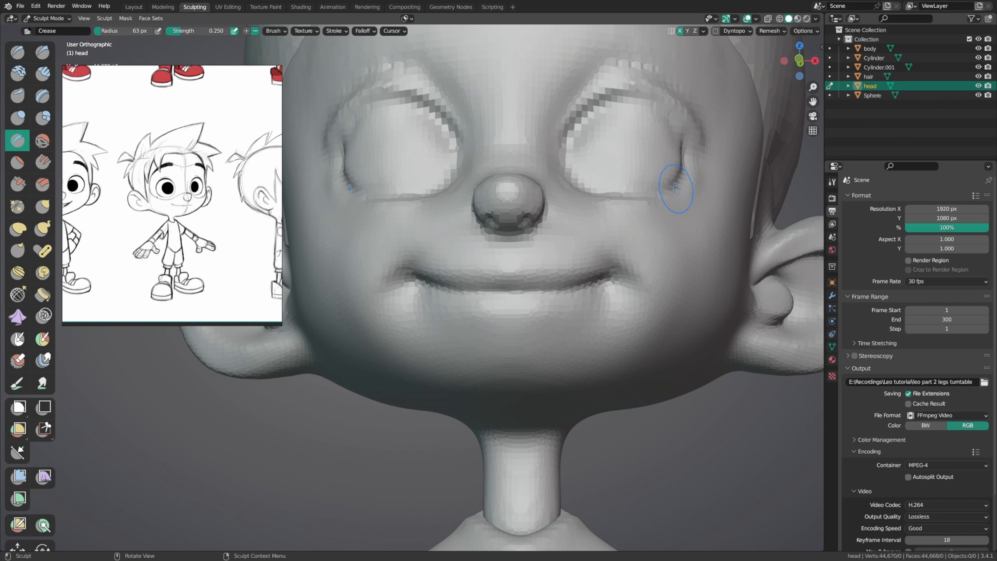
Step: Enable the Screencast Keys display in the viewport
key("n")
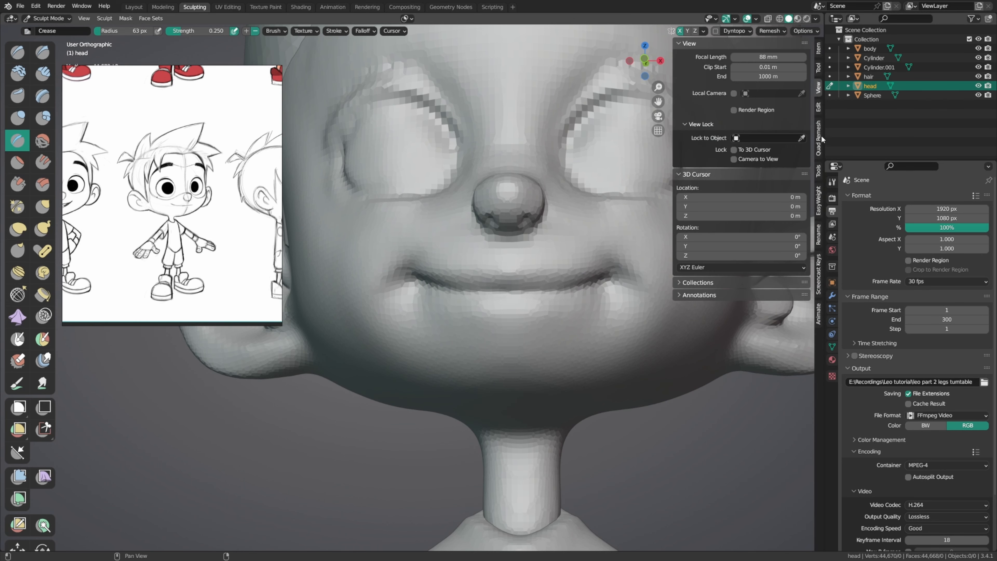
left_click(819, 271)
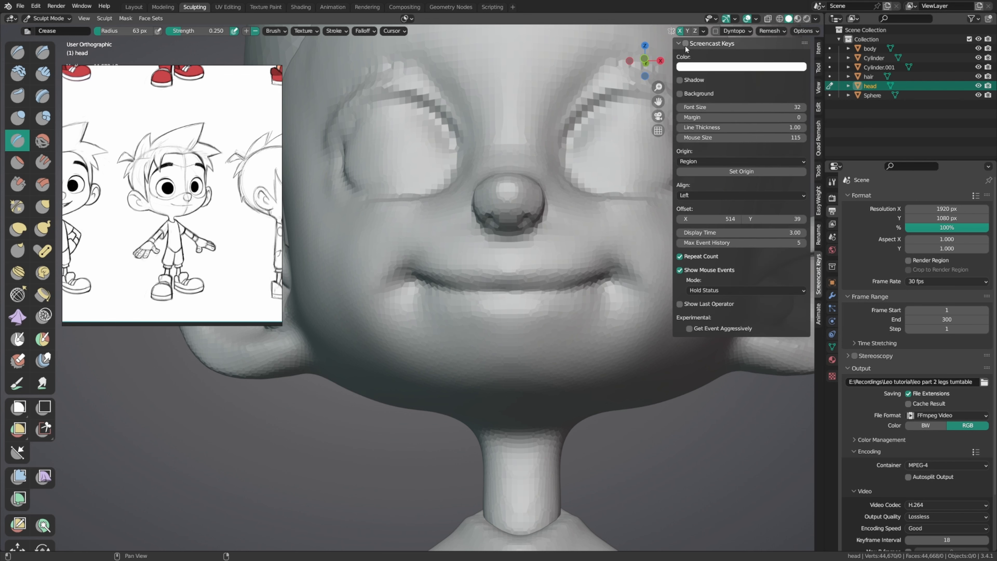
mouse_move(491, 207)
middle_mouse_down()
mouse_move(527, 196)
mouse_move(526, 205)
mouse_move(505, 188)
mouse_move(545, 212)
middle_mouse_up()
key("n")
Step: Define the lip edges and mouth corners with the inverted Crease brush at 43 px and 55 px radii
middle_click_drag(546, 212, 558, 218)
key("f")
left_click_drag(520, 252, 507, 237, "ctrl")
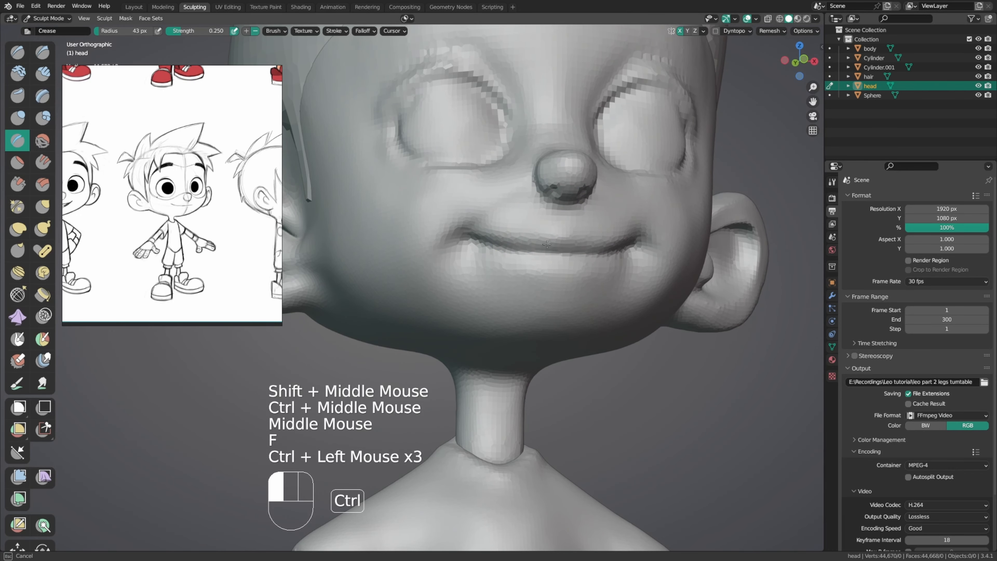
middle_click_drag(611, 240, 576, 241)
left_click(576, 240, "ctrl")
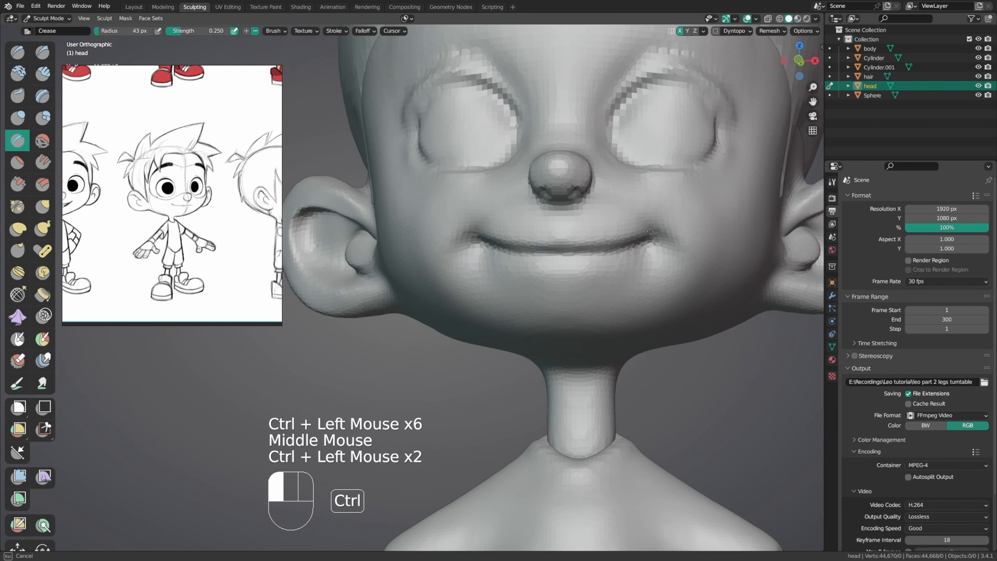
middle_click_drag(649, 231, 570, 206)
key("f")
mouse_move(502, 223)
middle_mouse_down()
mouse_move(467, 219)
mouse_move(510, 211)
mouse_move(446, 210)
middle_mouse_up()
left_click(492, 222, "ctrl")
Step: Smooth the skin around the mouth corners, cheeks and lower lip with temporary smoothing at a 55 px radius
left_click(448, 248, "shift")
left_click(448, 248, "shift")
left_click(492, 215, "shift")
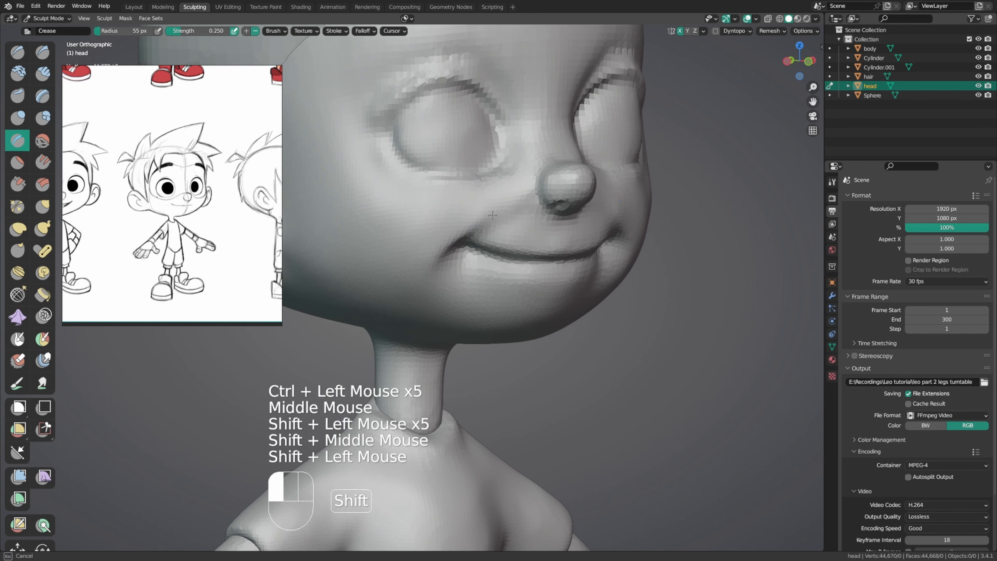
middle_click_drag(519, 222, 494, 223)
left_click(482, 273, "shift")
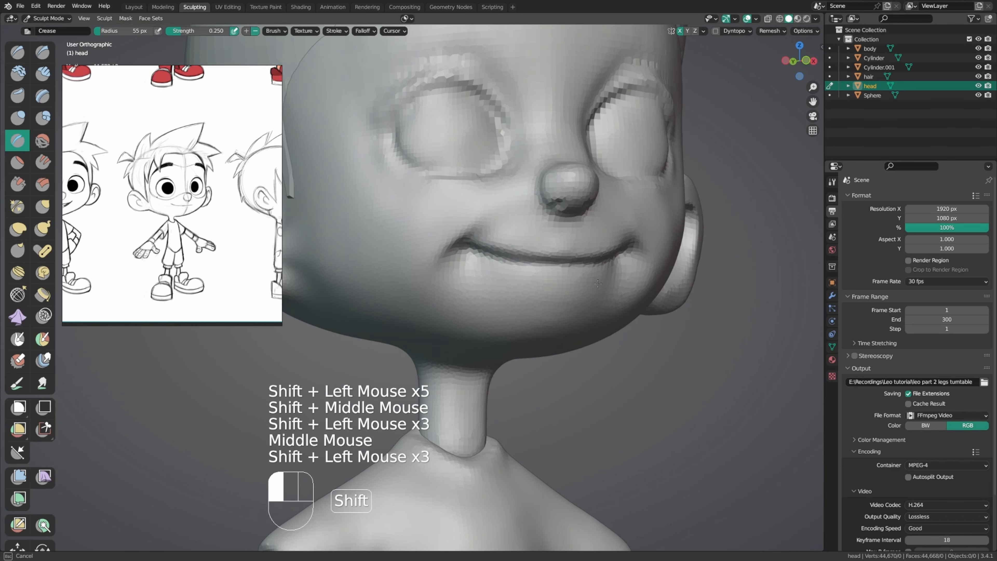
middle_click_drag(659, 279, 605, 220)
middle_click_drag(599, 206, 545, 278, "ctrl")
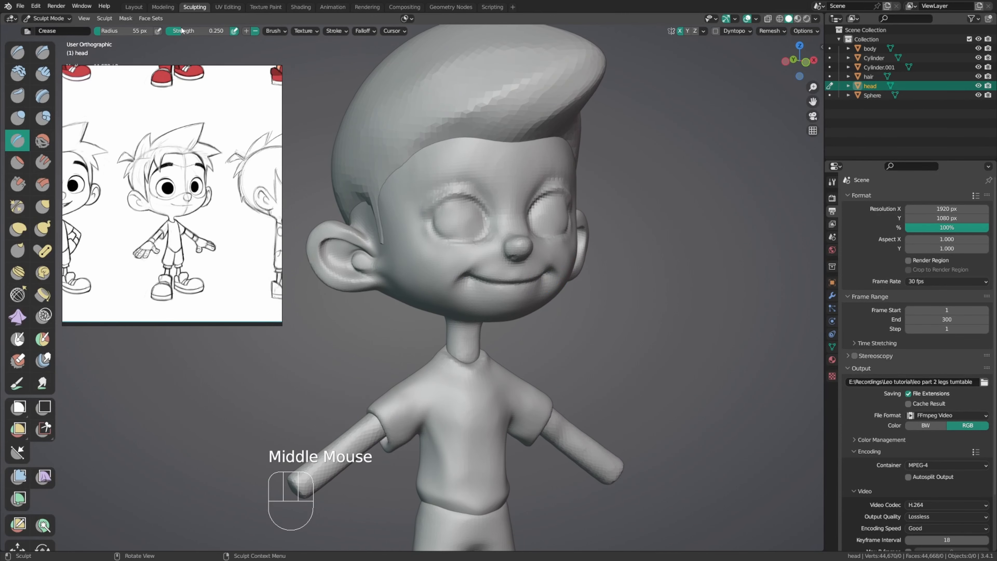
Step: Build up volume below the lower lip and beside the chin with the Clay Strips brush at a 55 px radius
key("ctrl+Tab")
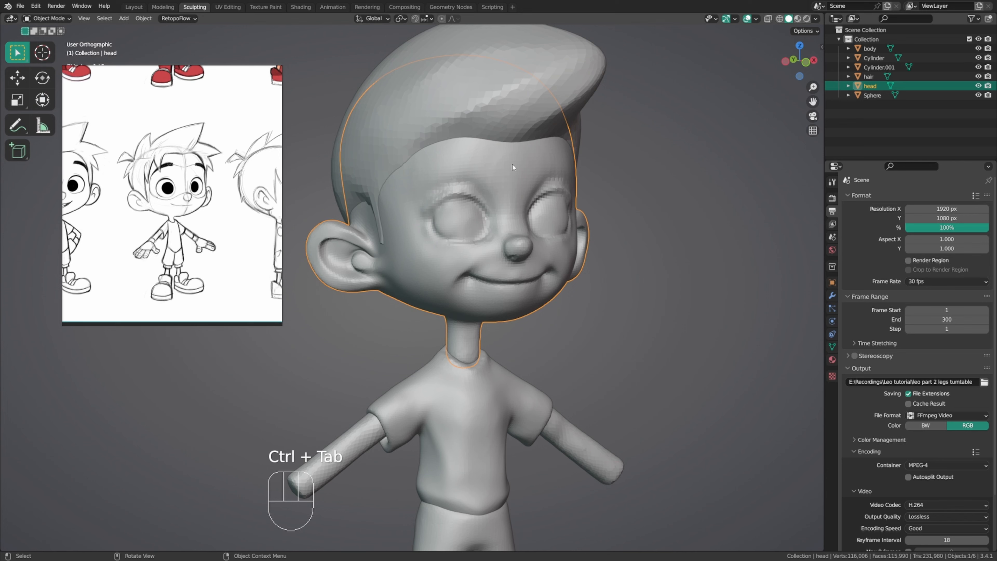
key("ctrl+Tab")
mouse_move(510, 212)
middle_mouse_down()
mouse_move(518, 215)
mouse_move(514, 184)
middle_mouse_up()
middle_click_drag(510, 214, 491, 220)
middle_click_drag(490, 220, 462, 234, "ctrl")
key("u")
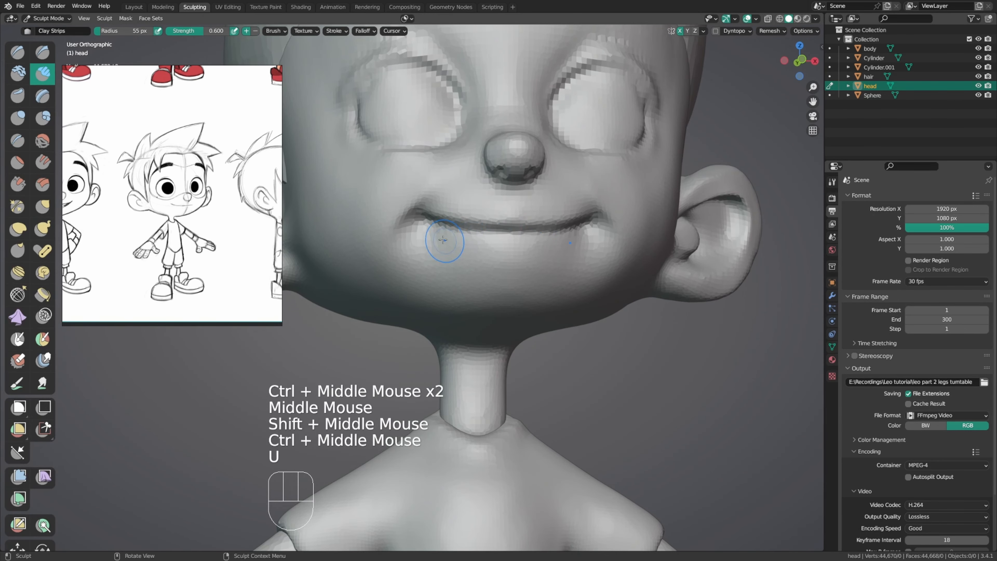
left_click_drag(440, 238, 437, 239)
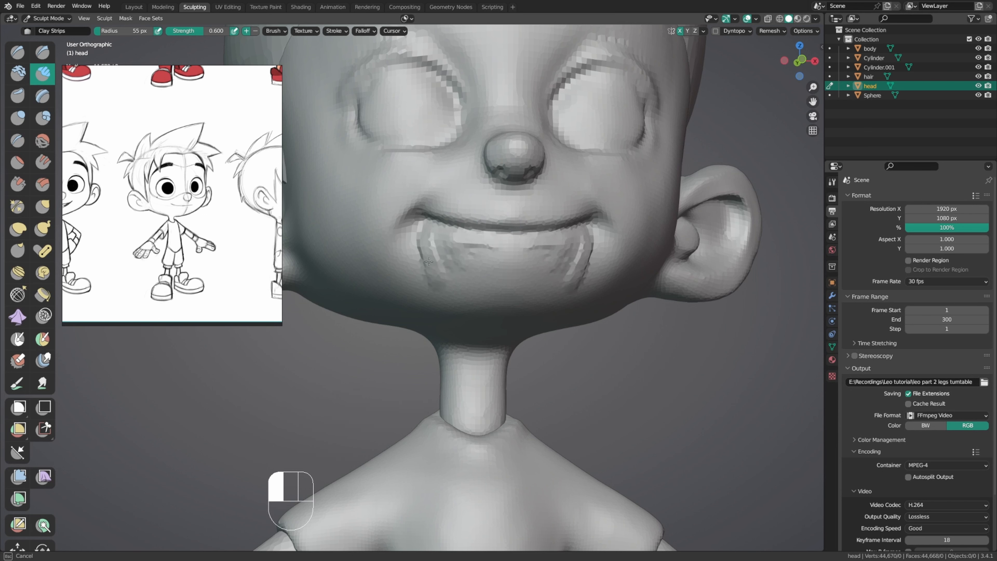
left_click_drag(491, 272, 450, 265, "shift")
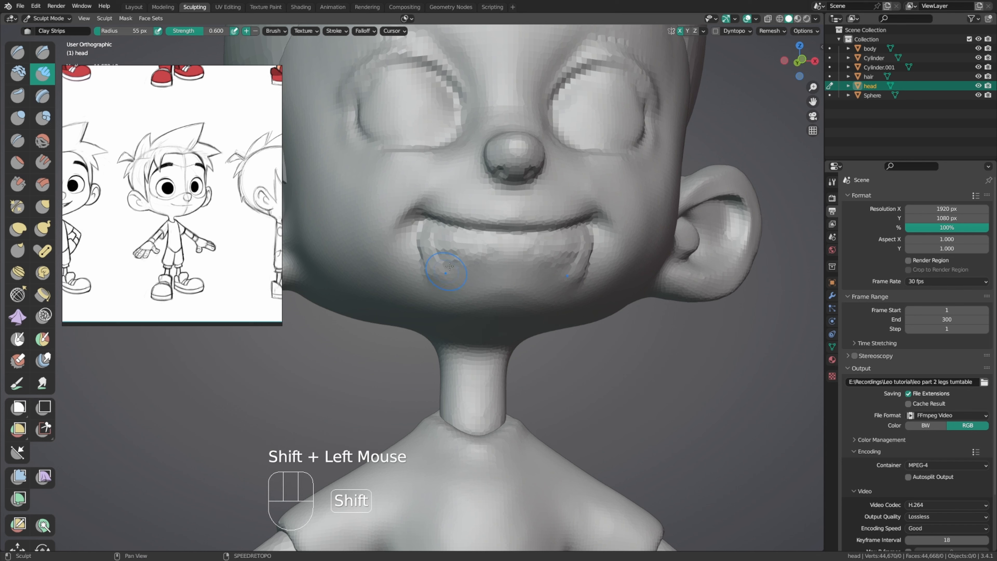
key("ctrl+z")
key("ctrl+z")
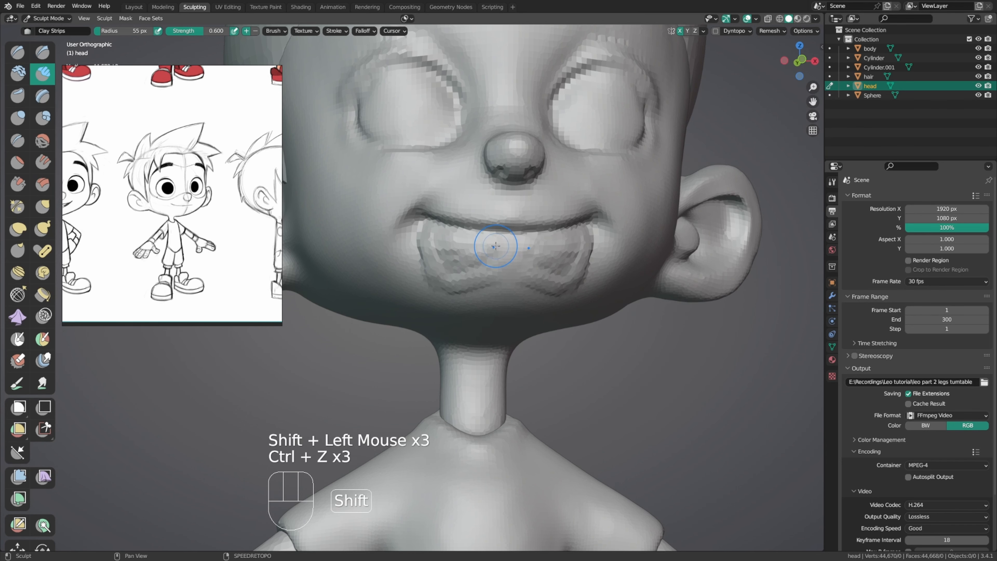
Step: Blend the clay buildup below the mouth into the chin and lower lip with the Smooth brush at strength 0.332
key("shift+s")
key("shift+f")
left_click(429, 250, "shift")
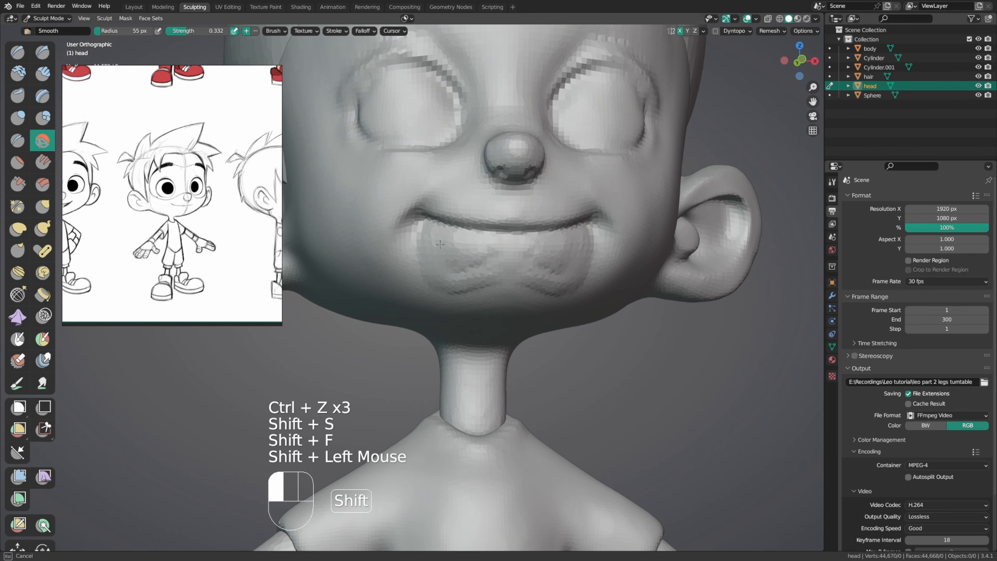
middle_click_drag(451, 301, 508, 267)
left_click_drag(507, 267, 529, 294, "shift")
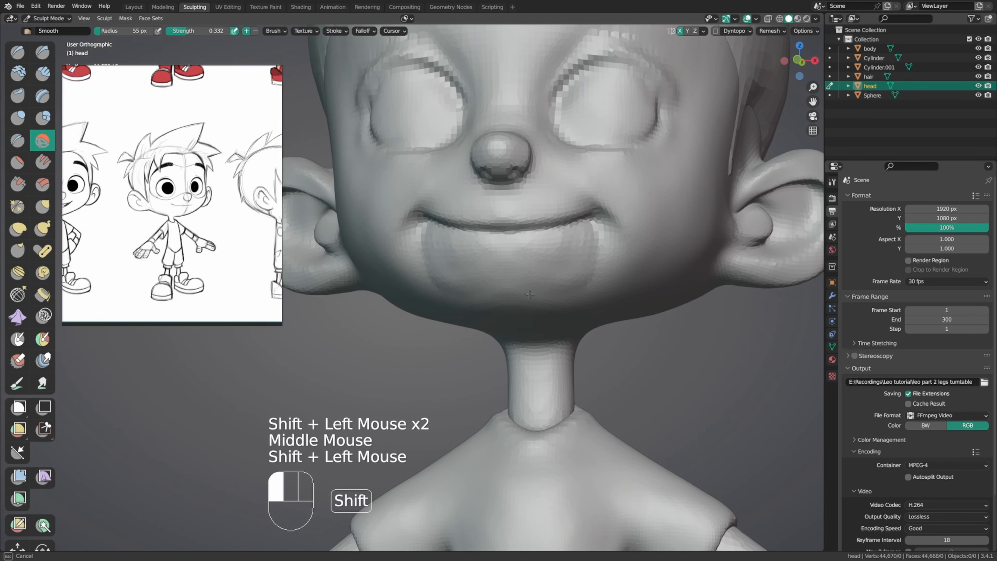
left_click_drag(593, 271, 591, 259, "shift")
middle_click_drag(579, 261, 596, 260)
left_click_drag(596, 259, 561, 260, "shift")
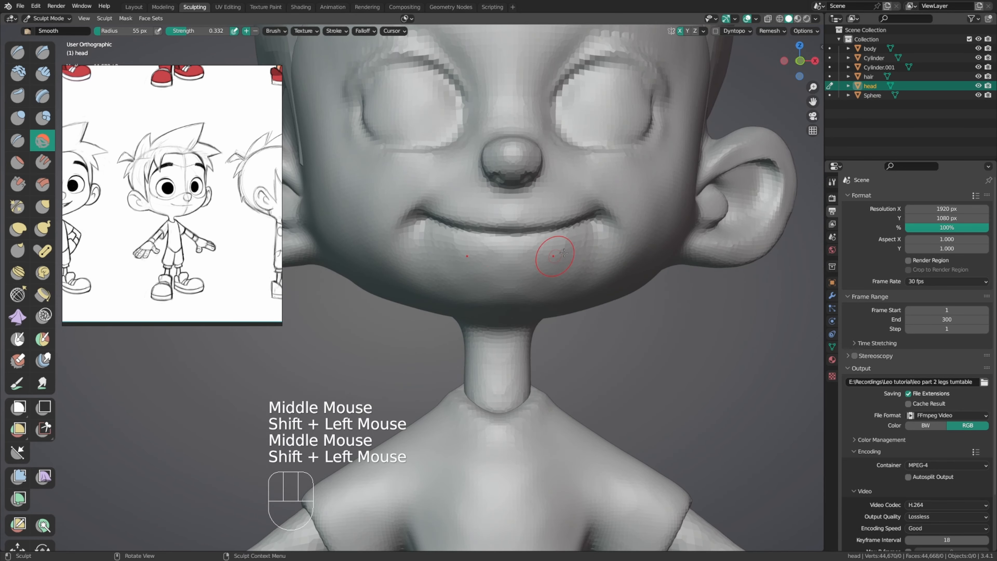
middle_click_drag(558, 255, 588, 250)
mouse_move(585, 245)
middle_mouse_down("ctrl")
mouse_move(564, 235)
mouse_move(549, 255)
middle_mouse_up("ctrl")
middle_click_drag(522, 247, 543, 245)
left_click_drag(510, 246, 507, 254, "shift")
left_click_drag(511, 244, 507, 250, "shift")
middle_click_drag(524, 242, 497, 236)
left_click_drag(497, 236, 494, 235, "shift")
middle_click_drag(493, 235, 451, 251, "ctrl")
Step: Reshape the upper rim of the eyes with the Grab brush, using a radius up to 124 px
middle_click_drag(452, 251, 582, 223, "shift")
key("g")
key("f")
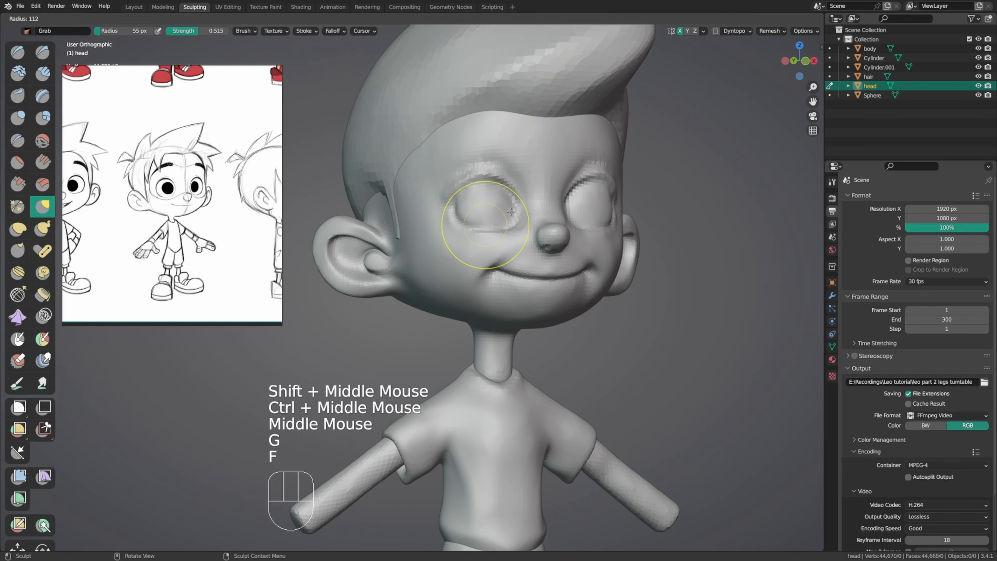
double_click(477, 188)
key("f")
mouse_move(467, 189)
left_mouse_down()
mouse_move(451, 199)
mouse_move(506, 184)
left_mouse_up()
Step: Reshape the lower rims of the eyes and widen their outer edges with the Grab brush at a 106 px radius
key("f")
left_click(481, 234)
key("f")
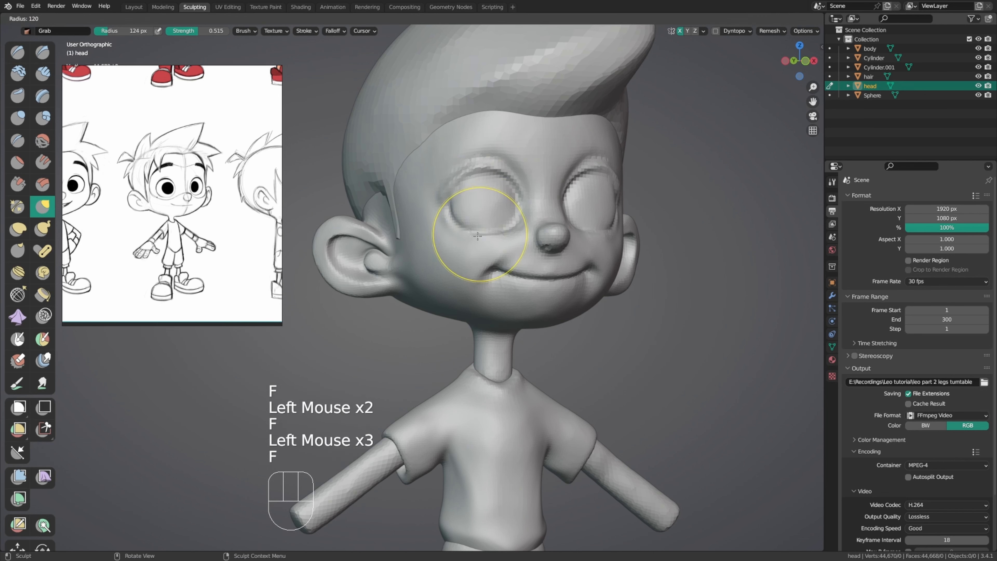
left_click(482, 235)
left_click_drag(460, 225, 456, 220)
left_click_drag(456, 216, 453, 213)
middle_click_drag(483, 214, 471, 212)
left_click_drag(463, 200, 460, 200)
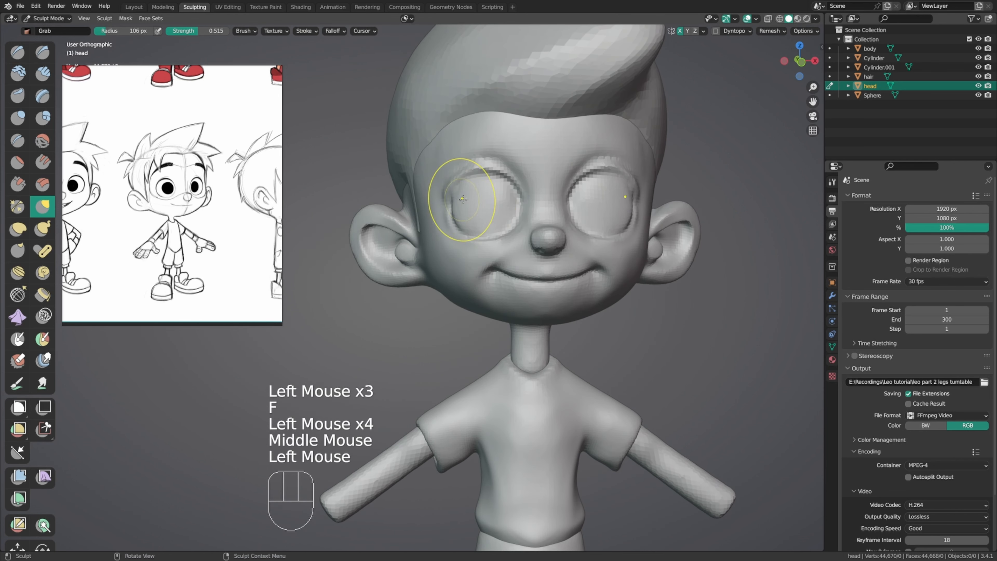
Step: Lift the inner corners of the eyes and adjust the brow area with the Grab brush at 79 px and 100 px radii
mouse_move(506, 197)
middle_mouse_down()
mouse_move(493, 196)
mouse_move(514, 199)
middle_mouse_up()
key("f")
left_click_drag(518, 190, 512, 178)
middle_click_drag(557, 171, 594, 168)
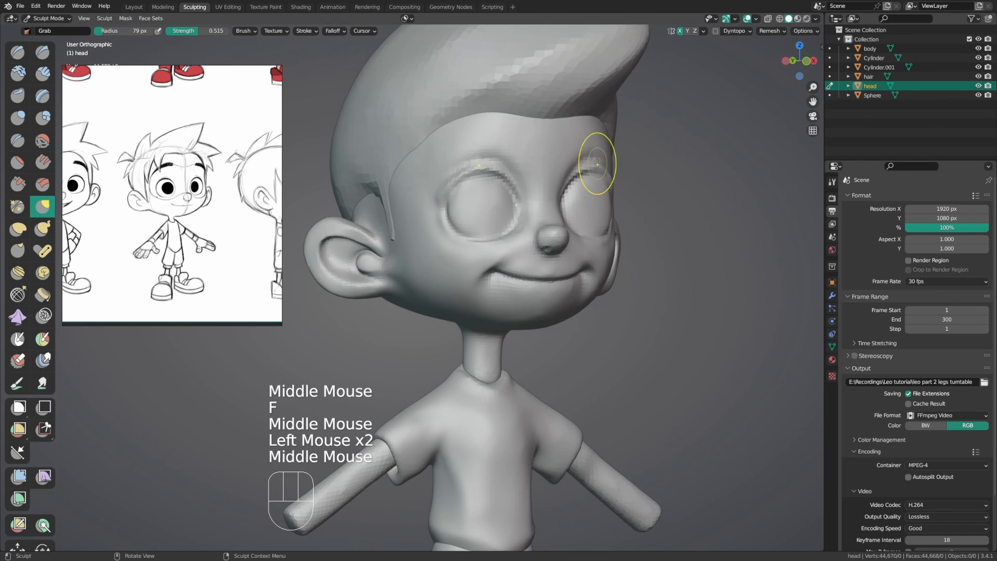
key("f")
left_click(602, 173)
left_click_drag(519, 205, 518, 197)
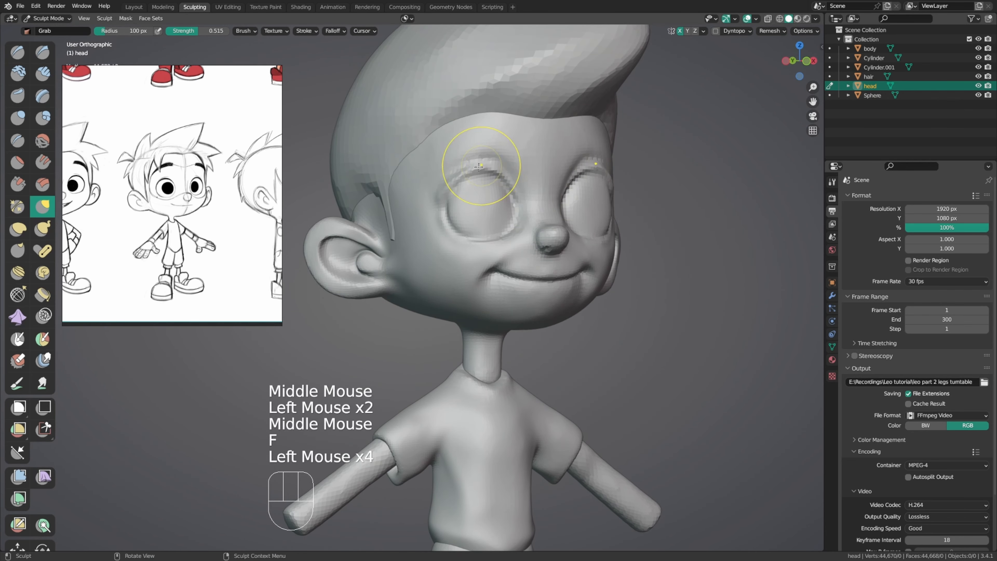
Step: Reshape the outer and inner eye rims with the Grab brush at 100 px, then a 56 px radius
middle_click_drag(491, 166, 459, 165)
middle_click_drag(467, 164, 486, 203)
left_click_drag(447, 220, 447, 216)
left_click_drag(439, 224, 473, 232)
middle_click_drag(476, 231, 496, 227)
left_click_drag(508, 229, 509, 225)
key("f")
left_click(470, 252)
middle_click_drag(472, 275, 479, 308)
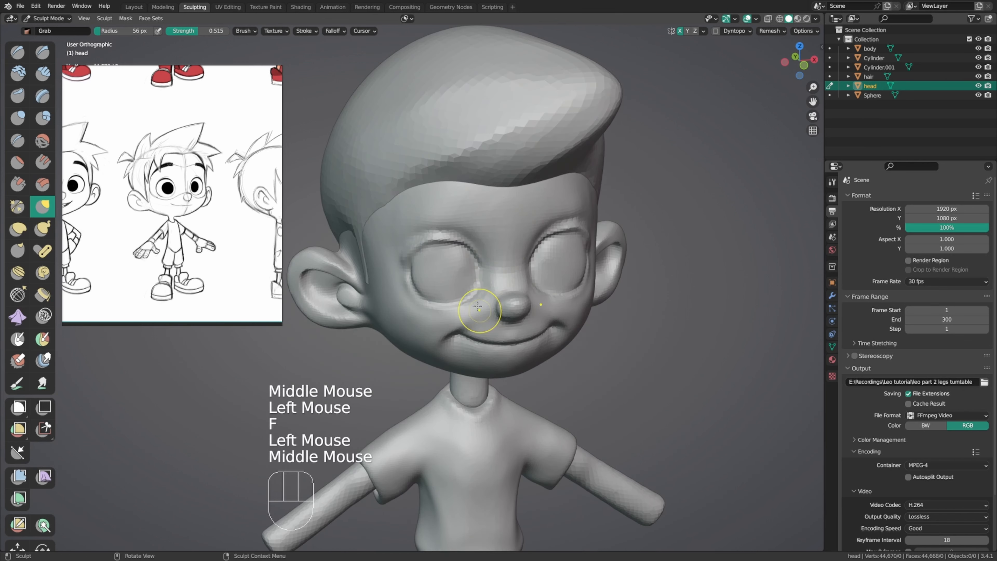
Step: Switch sculpting to the hair object and lower the top of the hair with the Grab brush at 331 px and 267 px radii
middle_click_drag(503, 240, 505, 253, "ctrl")
middle_click_drag(506, 252, 492, 215, "ctrl")
key("alt+q")
middle_click(473, 178)
left_click(474, 178)
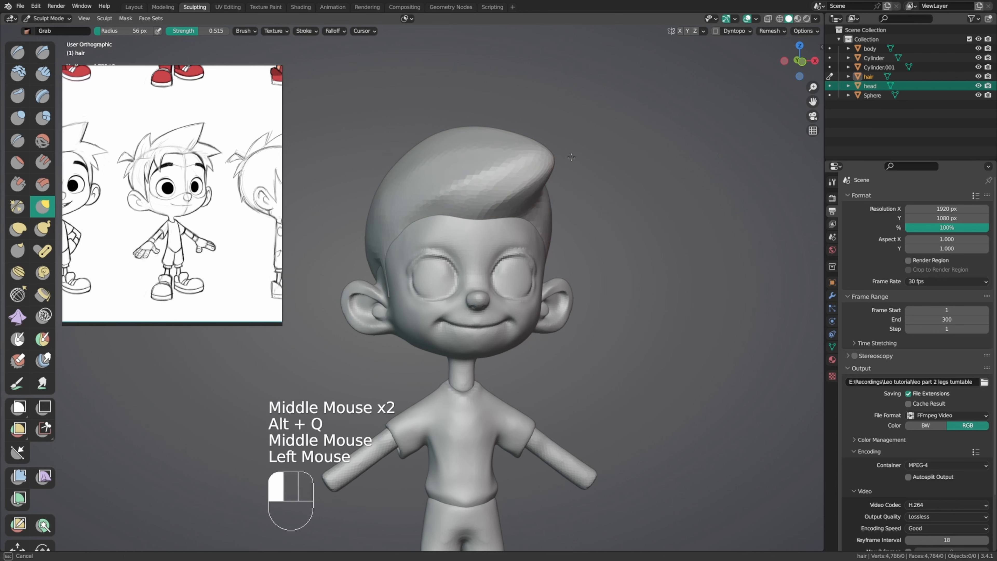
key("f")
key("f")
left_click(476, 136)
left_click(470, 145)
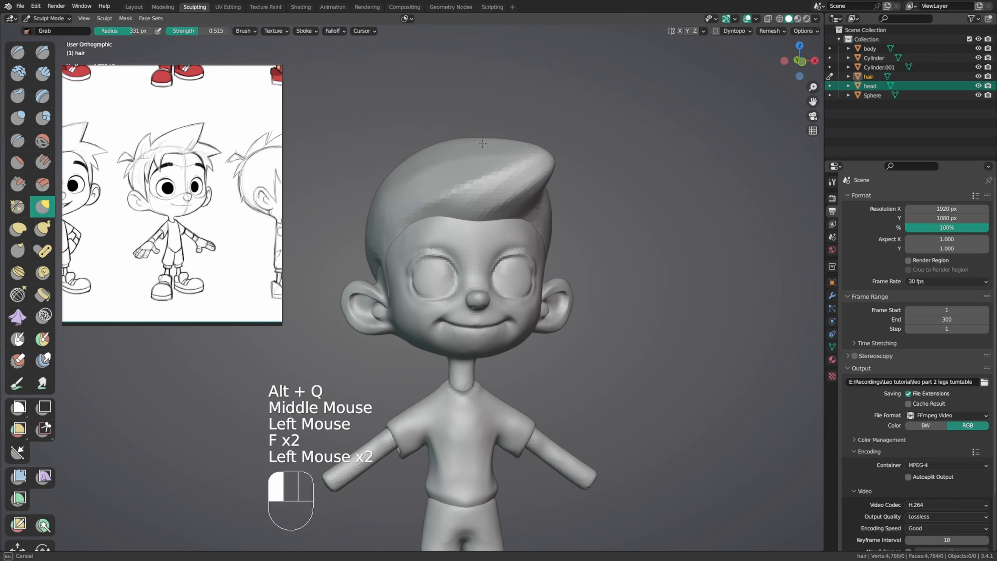
left_click(466, 155)
key("f")
left_click(457, 130)
left_click(467, 147)
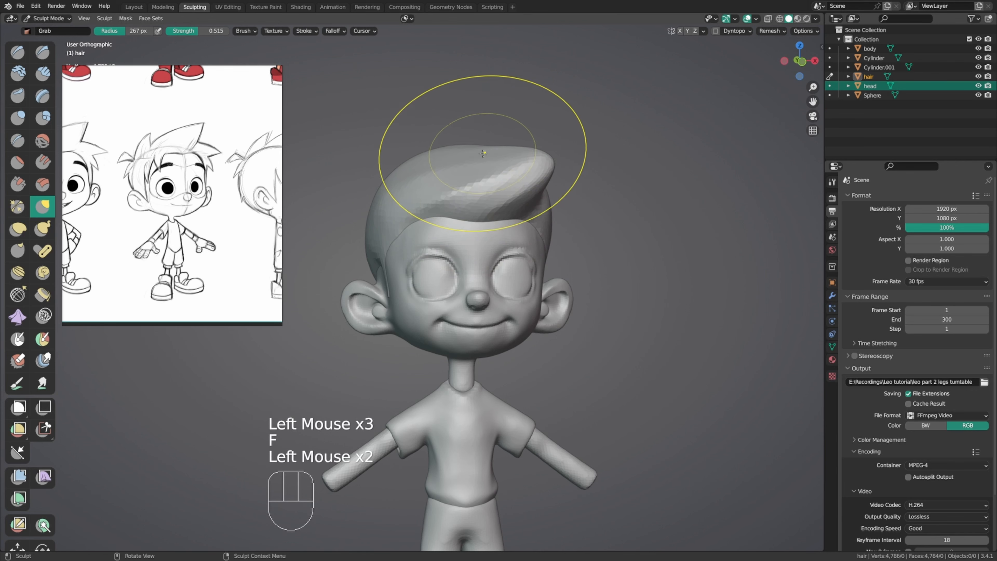
left_click(465, 161)
Step: Reshape the front hairline above the forehead with the Grab brush at a 94 px radius
key("f")
key("f")
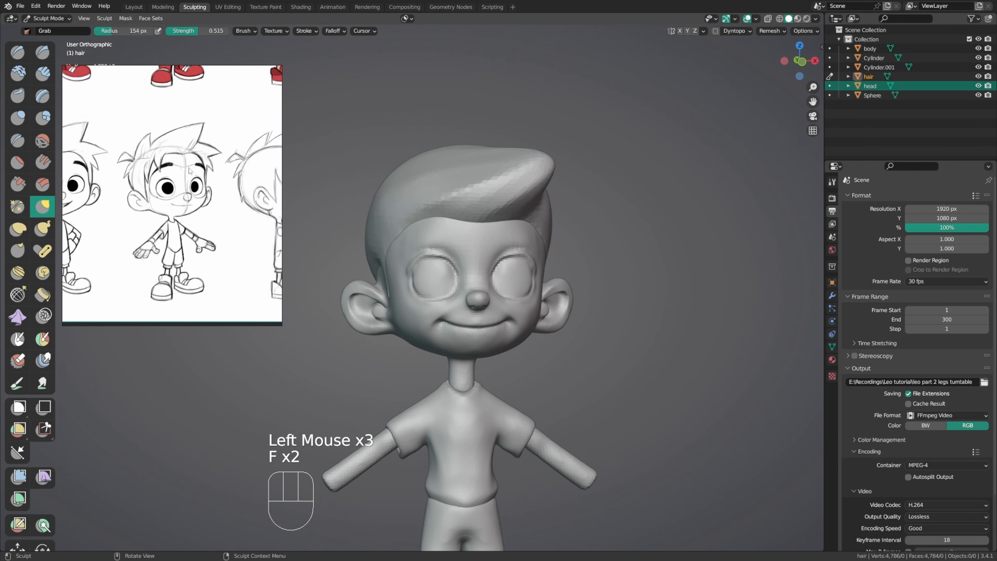
key("f")
left_click(455, 216)
left_click(456, 215)
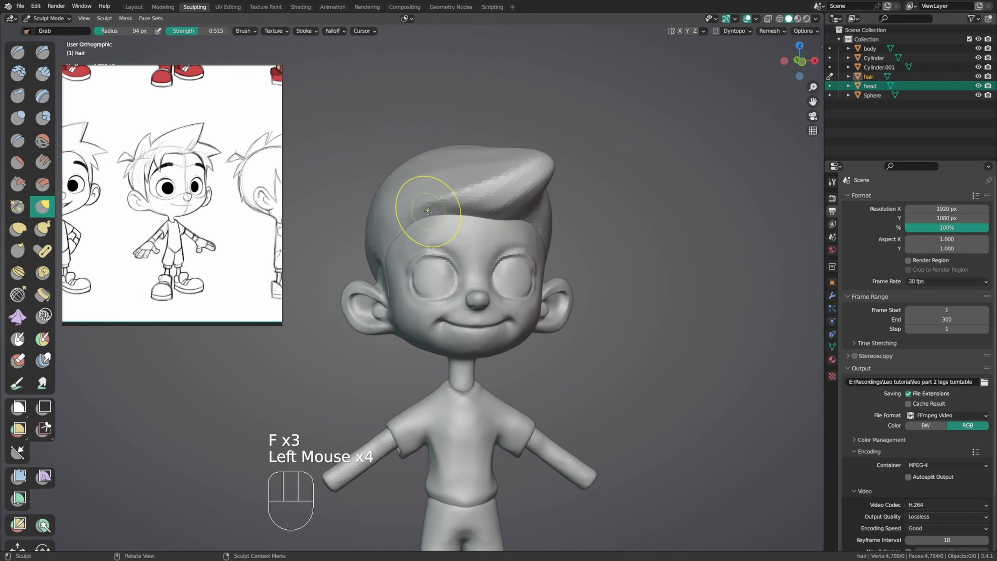
left_click_drag(428, 210, 430, 205)
middle_click_drag(424, 212, 451, 213)
left_click_drag(448, 217, 447, 212)
Step: Reshape the side hairline at the temple and above the ear with the Grab brush at a 130 px radius
key("f")
middle_click_drag(461, 210, 506, 203)
left_click_drag(400, 232, 392, 243)
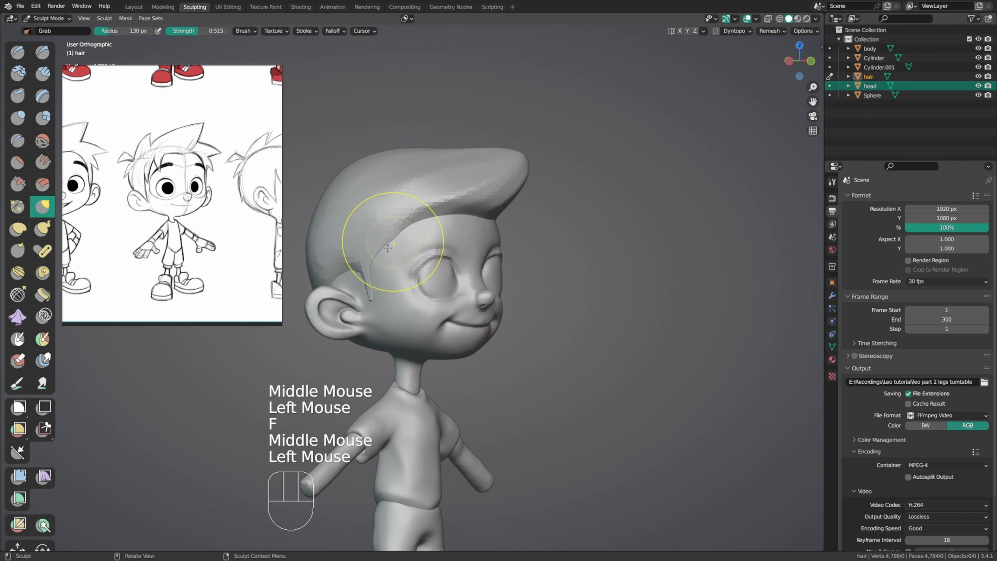
middle_click_drag(387, 248, 484, 187, "shift")
middle_click_drag(479, 236, 495, 265)
left_click_drag(459, 237, 448, 225)
middle_click_drag(451, 231, 477, 216)
left_click_drag(476, 226, 477, 233)
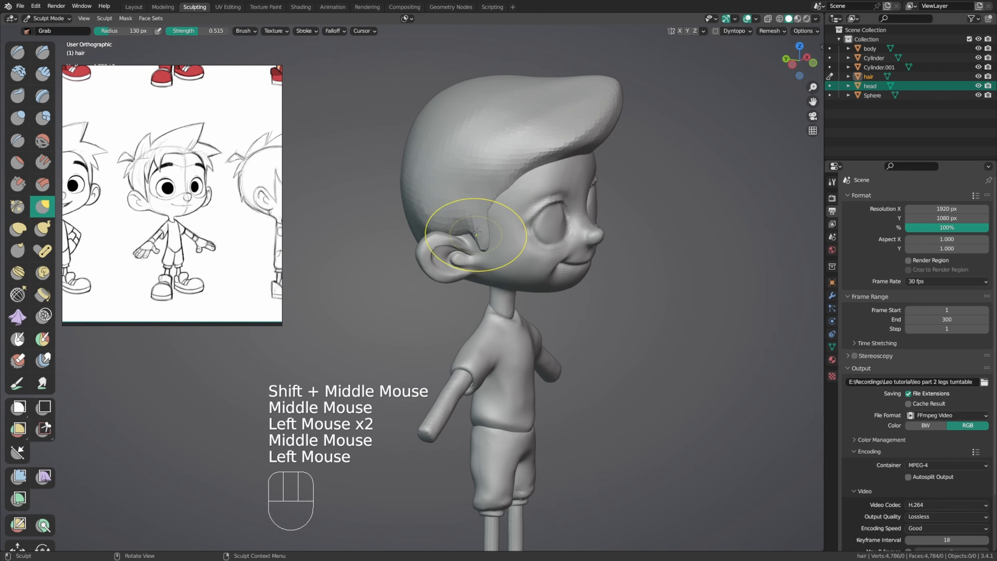
Step: Shape the sideburn in front of the ear with the Grab brush at an 83 px radius
key("f")
middle_click_drag(477, 232, 474, 241)
left_click(475, 242)
left_click_drag(468, 235, 465, 240)
middle_click_drag(465, 240, 457, 262)
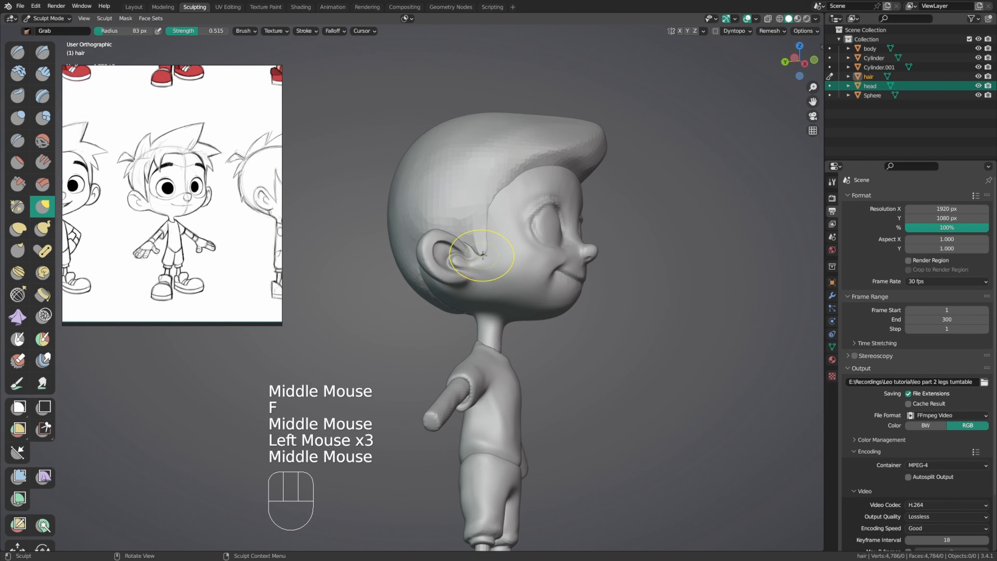
left_click_drag(453, 260, 449, 262)
left_click_drag(446, 262, 440, 263)
mouse_move(441, 263)
middle_mouse_down()
mouse_move(471, 240)
mouse_move(503, 248)
middle_mouse_up()
left_click_drag(502, 248, 495, 250)
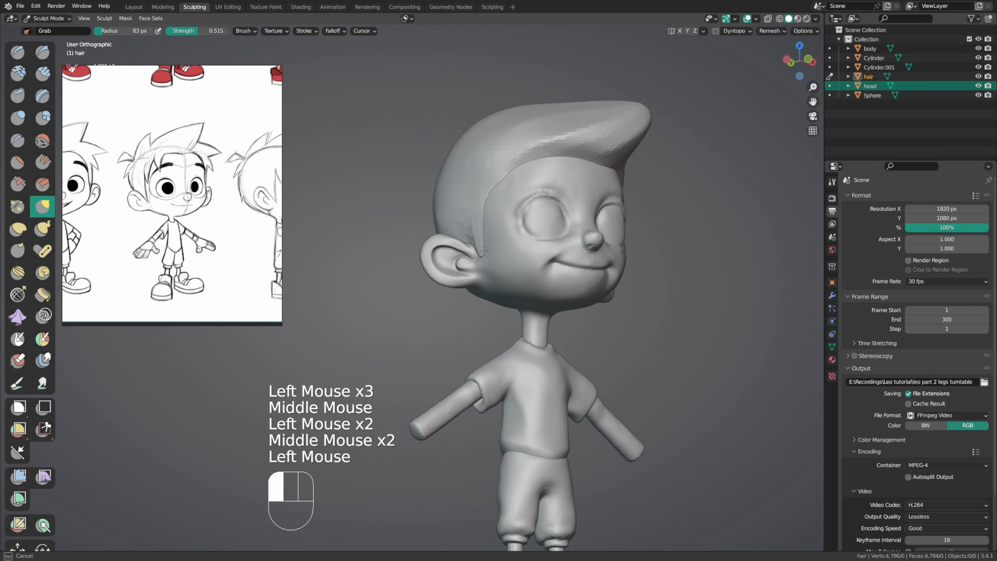
middle_click_drag(495, 250, 485, 251)
left_click_drag(485, 250, 482, 264)
Step: Refine the sideburn tip at an 83 px radius, and adjust the hair around it with the Grab brush at 165 px
mouse_move(482, 264)
middle_mouse_down()
mouse_move(526, 239)
mouse_move(533, 220)
middle_mouse_up()
middle_click_drag(535, 218, 541, 206, "ctrl")
left_click_drag(629, 193, 626, 193)
left_click_drag(625, 194, 621, 195)
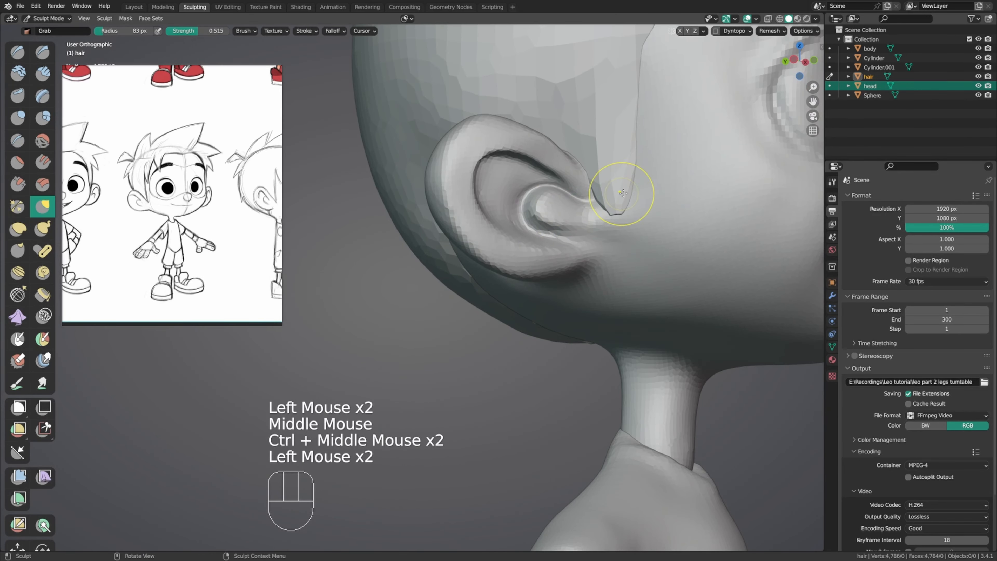
middle_click_drag(642, 183, 622, 204, "ctrl")
key("f")
left_click(623, 211)
left_click_drag(550, 192, 558, 183)
middle_click_drag(561, 186, 576, 180)
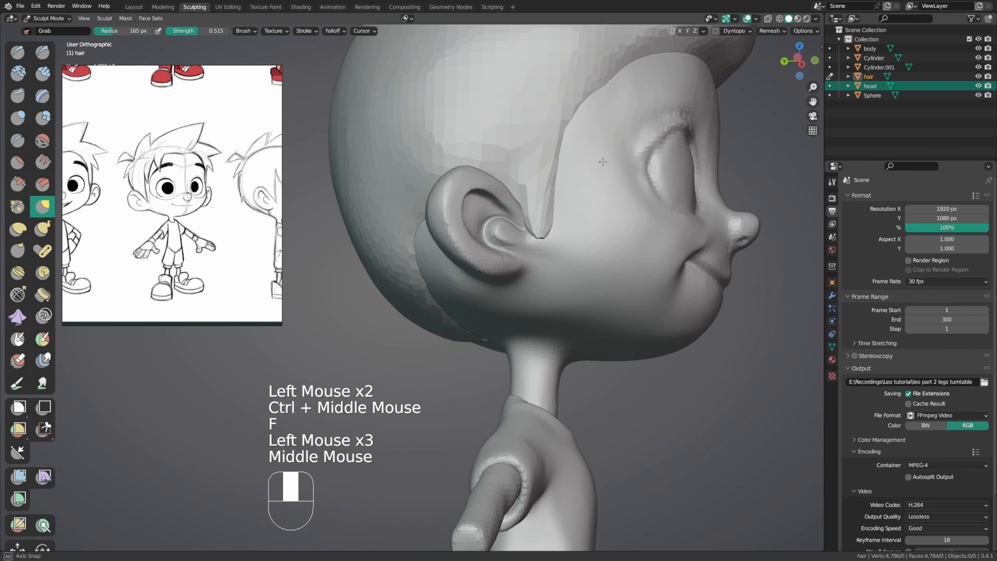
Step: Pull the sideburn into a pointed shape beside the ear with the Grab brush at a 101 px radius
key("f")
left_click(565, 228)
left_click_drag(533, 230, 550, 221)
left_click_drag(551, 223, 549, 222)
mouse_move(558, 205)
middle_mouse_down("ctrl")
mouse_move(551, 221)
mouse_move(588, 227)
middle_mouse_up("ctrl")
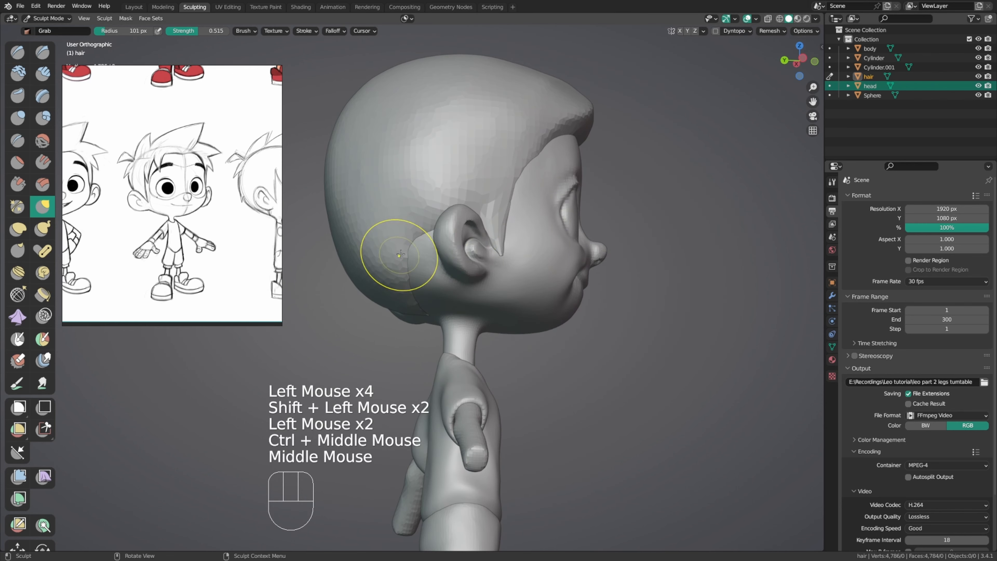
Step: Pull the back hairline down at the nape with the Grab brush at a 176 px radius
key("f")
left_click(510, 234)
middle_click_drag(510, 232, 582, 186)
middle_click_drag(461, 209, 463, 229, "ctrl")
left_click_drag(458, 226, 460, 245)
left_click_drag(456, 240, 456, 245)
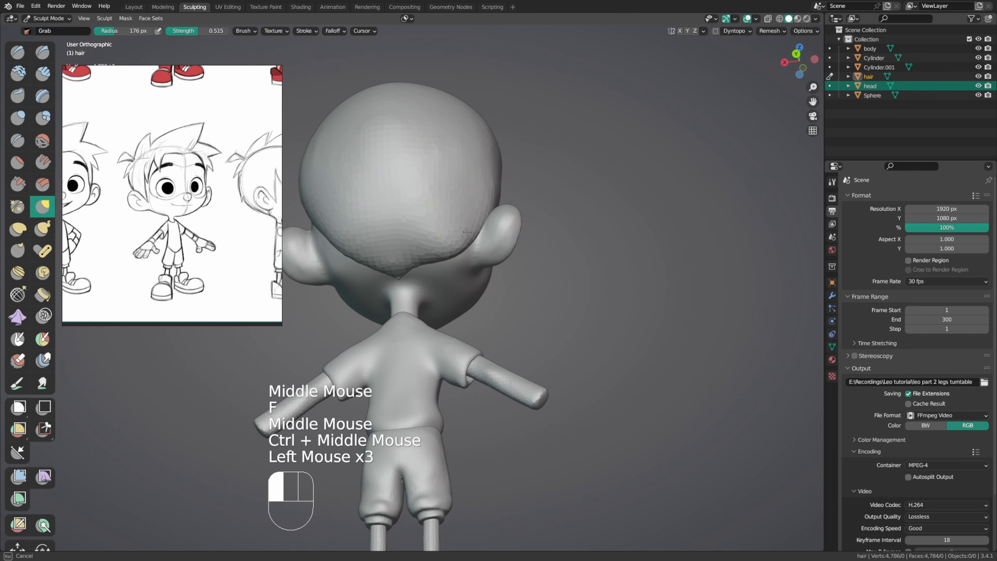
mouse_move(464, 239)
middle_mouse_down()
mouse_move(486, 232)
mouse_move(499, 212)
mouse_move(432, 225)
mouse_move(578, 203)
middle_mouse_up()
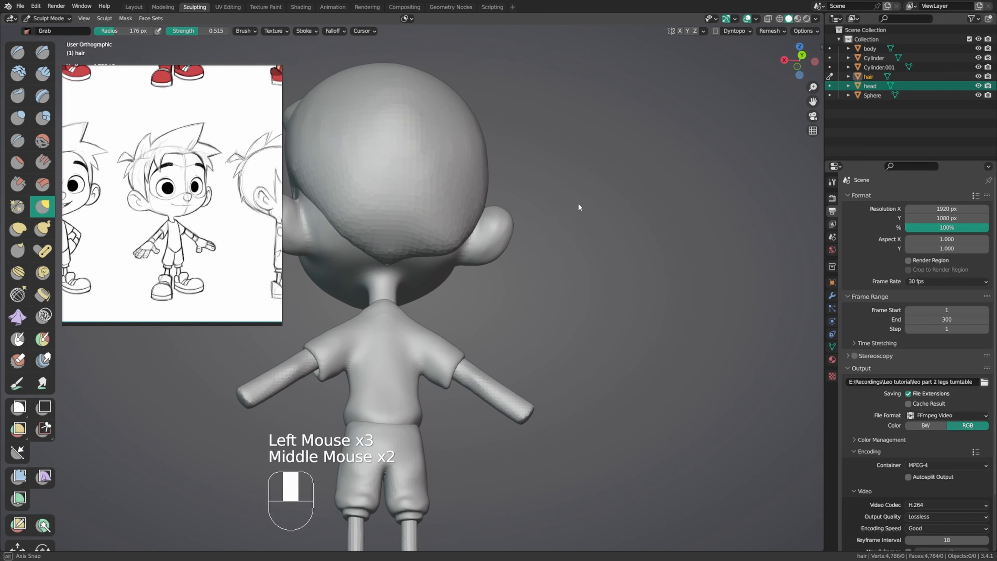
Step: Undo the last Grab strokes on the back of the hair
mouse_move(491, 198)
middle_mouse_down("shift")
mouse_move(560, 205)
mouse_move(439, 219)
mouse_move(605, 196)
mouse_move(481, 185)
mouse_move(643, 188)
mouse_move(603, 199)
mouse_move(645, 169)
middle_mouse_up("shift")
key("ctrl+z")
key("ctrl+z")
key("ctrl+z")
key("q")
key("ctrl+z")
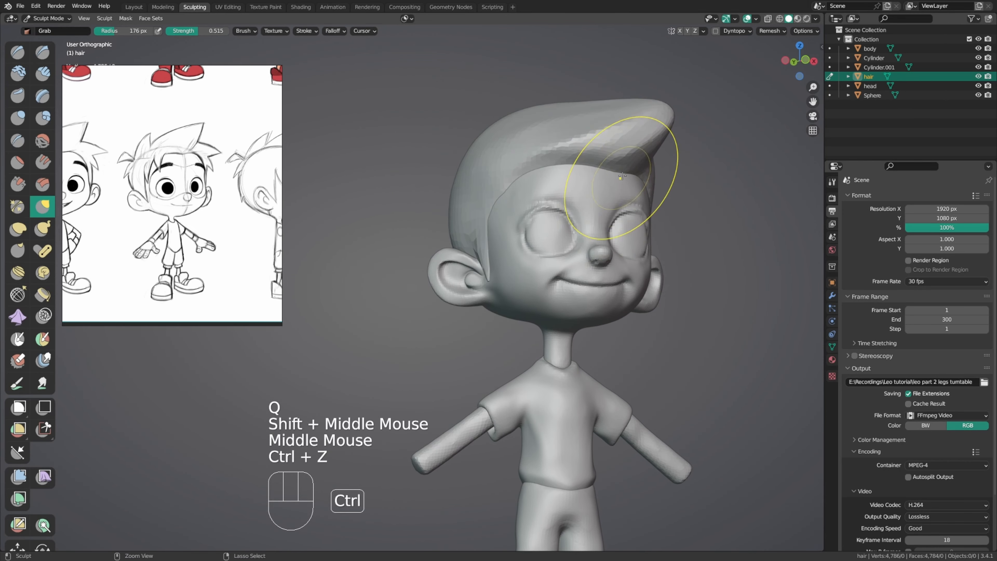
Step: Try to symmetrize the hair mesh in the +X to -X direction
left_click(703, 32)
left_click(721, 162)
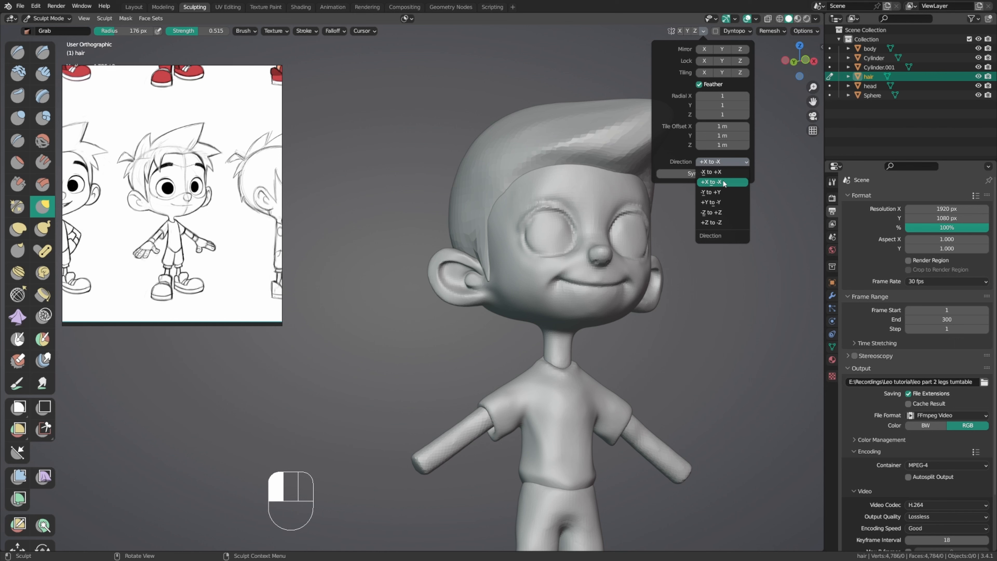
left_click(723, 181)
left_click(730, 173)
key("ctrl+z")
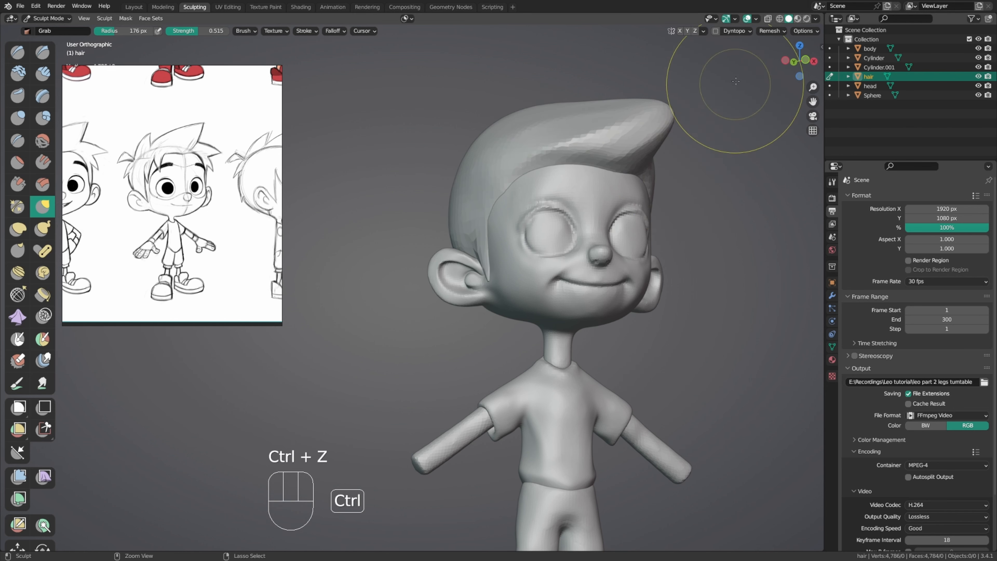
Step: Symmetrize the hair mesh in the -X to +X direction
left_click(704, 30)
left_click(723, 161)
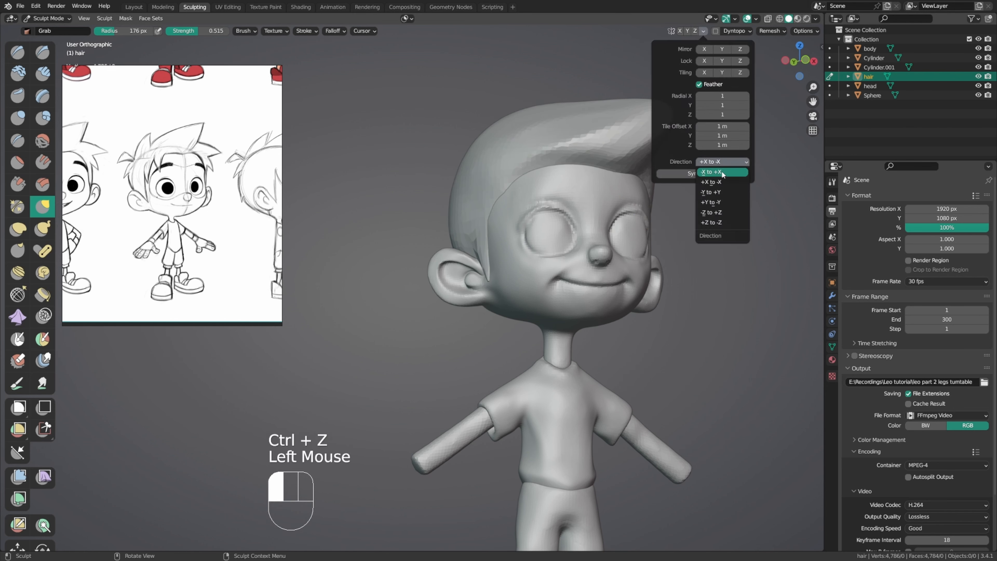
left_click(709, 175)
left_click(709, 173)
Step: Smooth the center seam and front of the hair at a 186 px brush radius
middle_click_drag(709, 173, 547, 194)
key("f")
left_click(548, 147, "shift")
left_click_drag(529, 157, 535, 187, "shift")
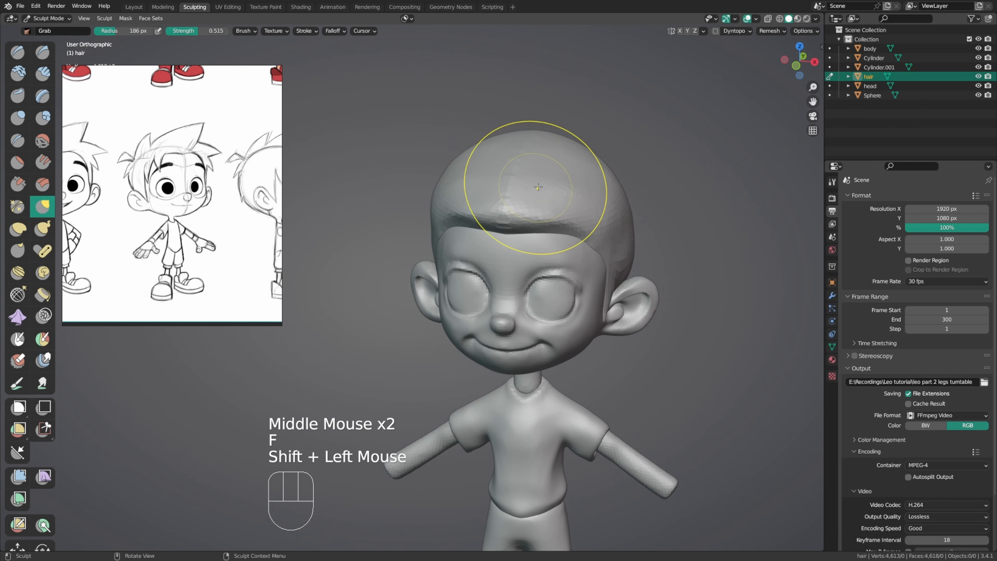
middle_click_drag(535, 188, 569, 181)
mouse_move(526, 197)
left_mouse_down("shift")
mouse_move(474, 204)
mouse_move(518, 199)
left_mouse_up("shift")
middle_click_drag(519, 200, 643, 147)
left_click_drag(527, 196, 517, 216, "shift")
middle_click_drag(517, 217, 499, 255)
Step: Flatten the ridge on top of the hair with the Scrape/Peaks brush at a 265 px radius, mirrored across X
key("4")
key("f")
left_click(543, 155)
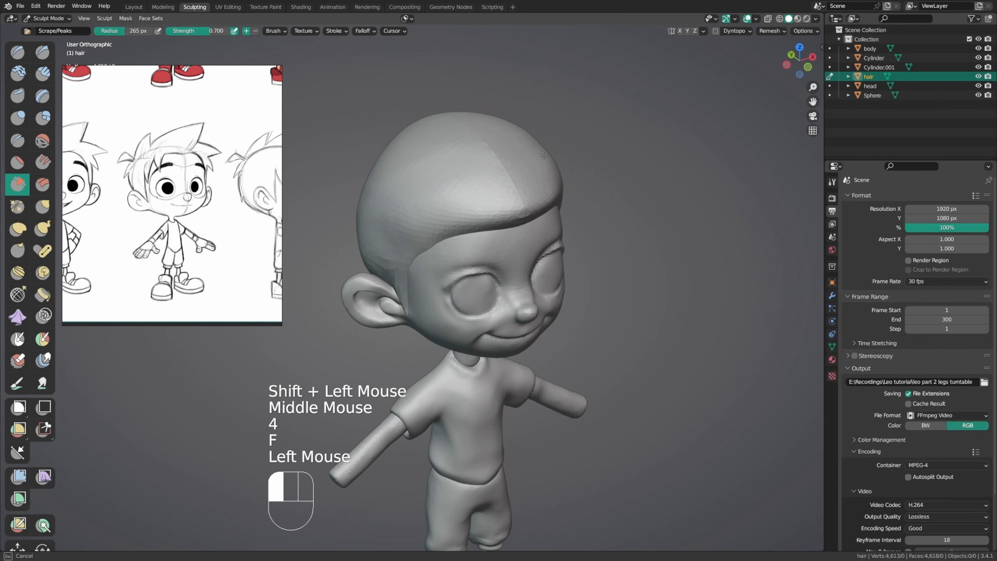
mouse_move(477, 141)
middle_mouse_down()
mouse_move(522, 184)
mouse_move(500, 170)
middle_mouse_up()
left_click(523, 185)
middle_click_drag(576, 157, 477, 149)
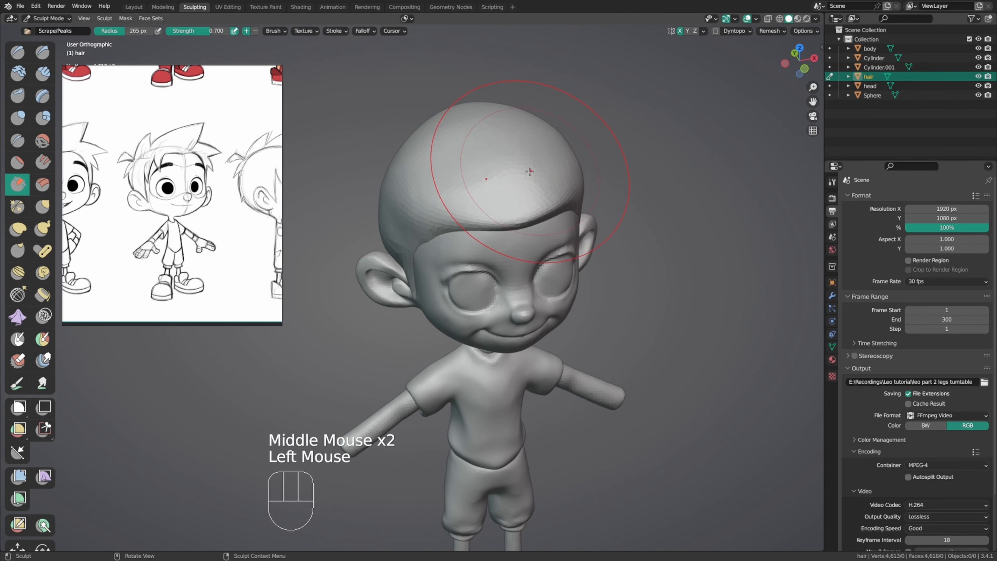
middle_click_drag(530, 171, 475, 157)
Step: Smooth the center of the hair at a 201 px radius and remesh the hair object
key("q")
middle_click_drag(573, 152, 536, 183)
key("f")
left_click(608, 174)
left_click_drag(533, 148, 532, 128, "shift")
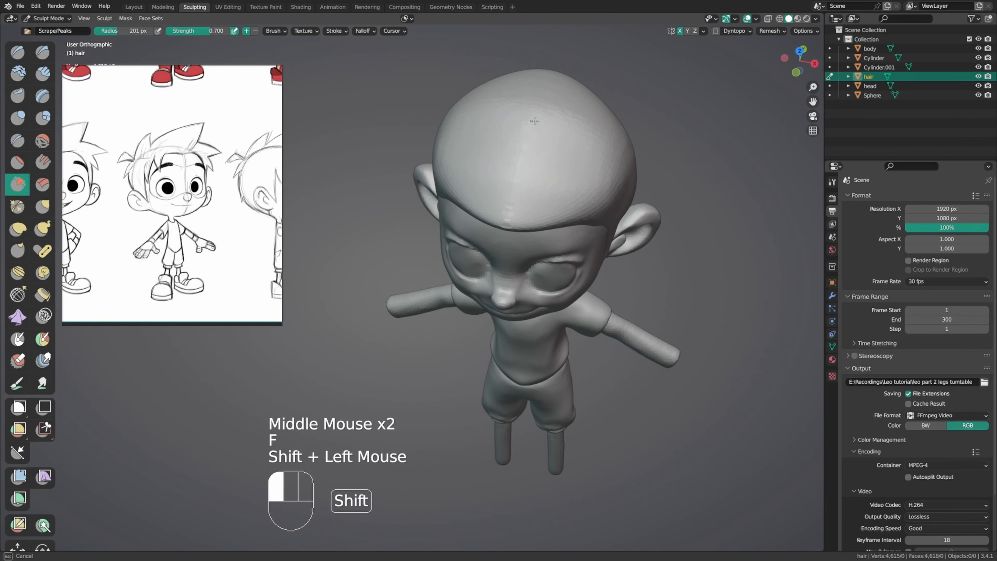
mouse_move(534, 121)
middle_mouse_down()
mouse_move(574, 144)
mouse_move(569, 130)
middle_mouse_up()
key("ctrl+r")
left_click_drag(528, 193, 542, 157, "shift")
Step: Reshape the front edge of the hair above the forehead with the Grab brush at a 162 px radius
middle_click_drag(580, 142, 618, 124)
key("f")
left_click(616, 103)
middle_click_drag(542, 185, 512, 196)
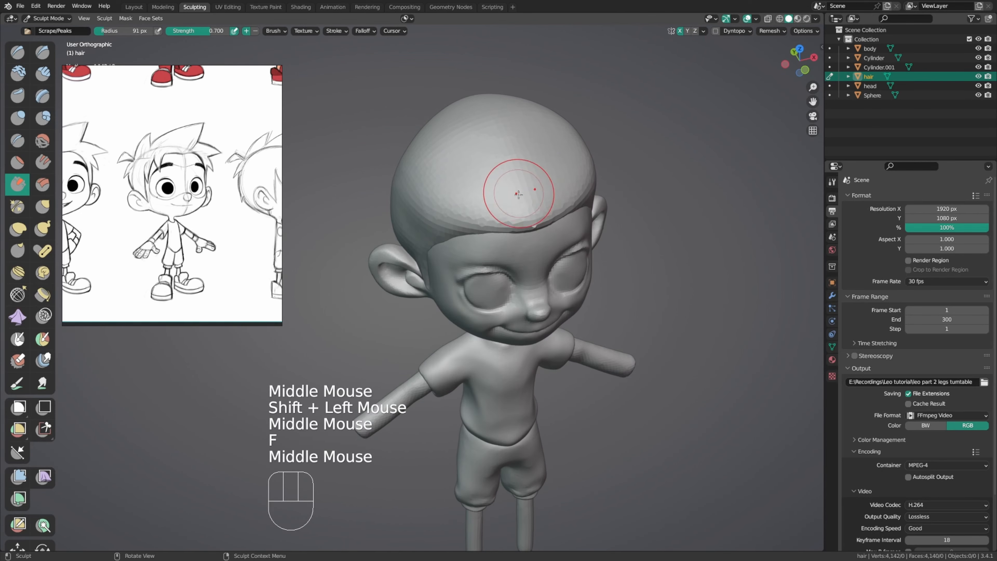
key("g")
key("f")
left_click(473, 237)
left_click(473, 236)
left_click(473, 237)
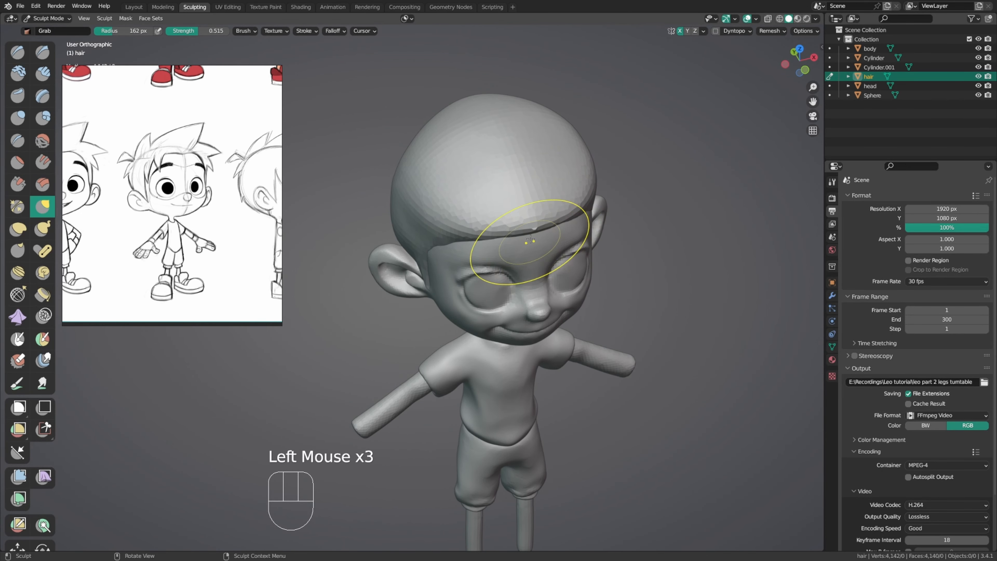
middle_click_drag(530, 239, 525, 134)
key("f")
mouse_move(569, 165)
middle_mouse_down()
mouse_move(623, 200)
mouse_move(532, 248)
middle_mouse_up()
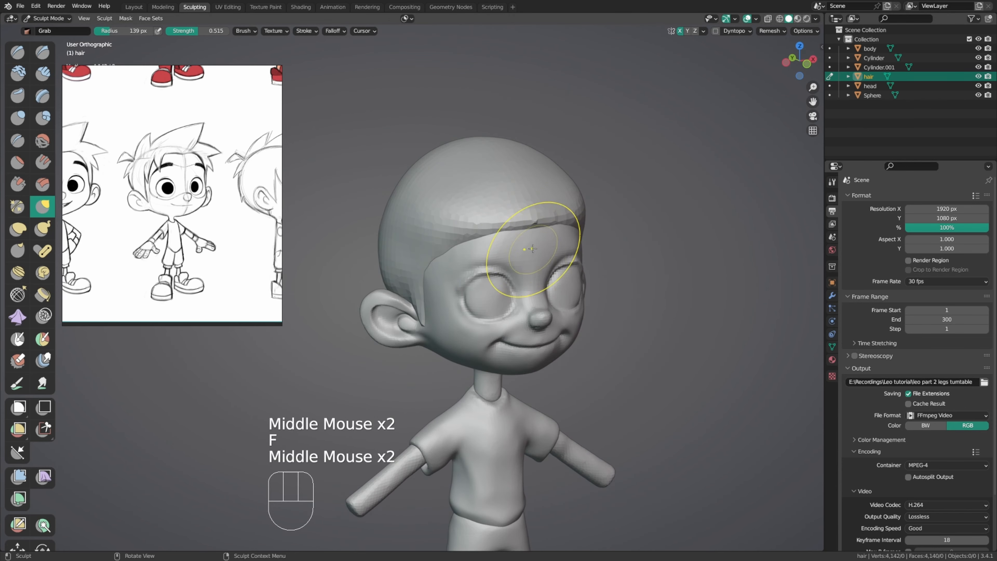
Step: Scrape and smooth the top and front of the hair with the Scrape/Peaks brush at a 210 px radius
middle_click_drag(520, 187, 512, 216)
key("4")
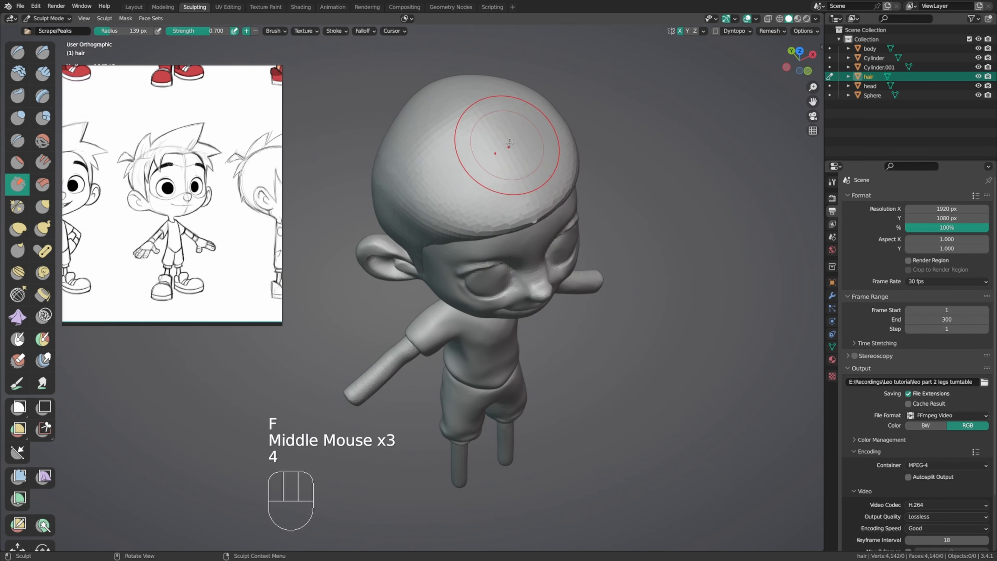
key("f")
left_click(535, 147)
middle_click_drag(535, 149, 538, 225, "shift")
left_click_drag(421, 242, 424, 238)
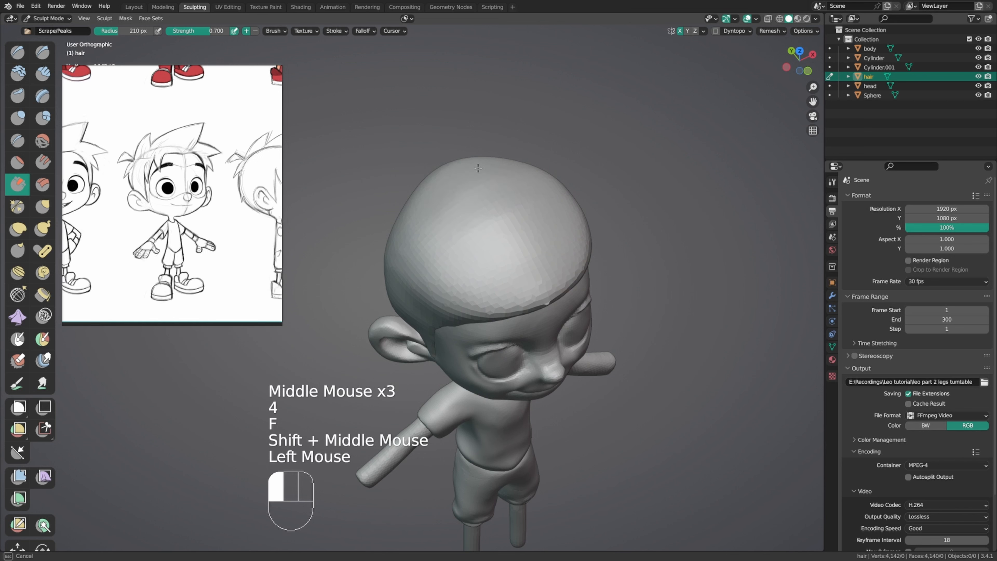
left_click_drag(522, 203, 486, 220)
middle_click_drag(471, 232, 506, 196)
mouse_move(451, 232)
left_mouse_down("shift")
mouse_move(472, 224)
mouse_move(443, 234)
left_mouse_up("shift")
middle_click_drag(471, 236, 447, 222)
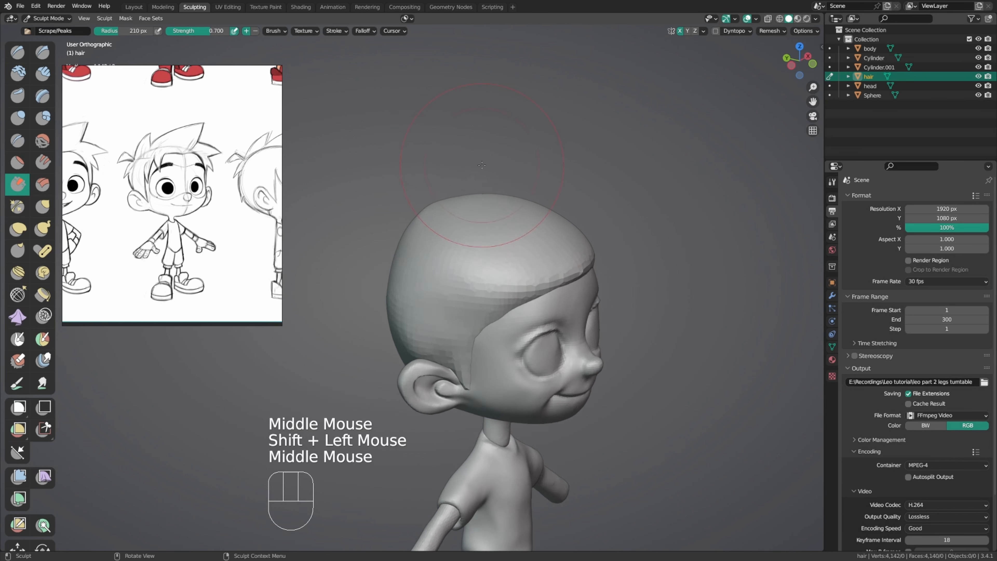
Step: Scrape the side of the hair above the ear at a 210 px radius and display the active brush settings
mouse_move(467, 181)
middle_mouse_down()
mouse_move(439, 162)
mouse_move(403, 152)
mouse_move(398, 160)
mouse_move(458, 165)
mouse_move(493, 103)
middle_mouse_up()
middle_click_drag(493, 102, 499, 127)
mouse_move(480, 198)
left_mouse_down()
mouse_move(510, 209)
mouse_move(484, 199)
left_mouse_up()
left_click_drag(479, 196, 487, 188)
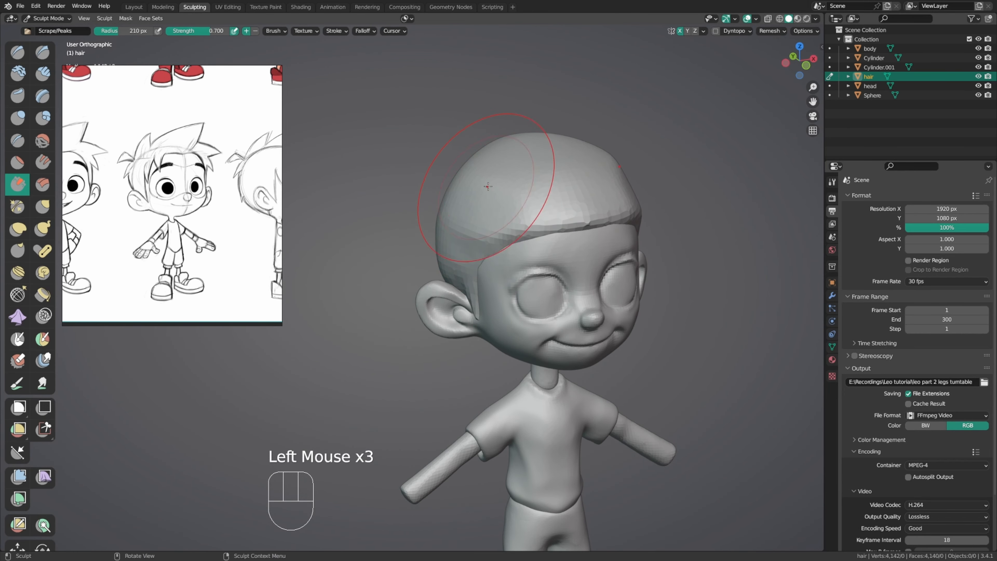
middle_click_drag(667, 161, 674, 177)
left_click(831, 183)
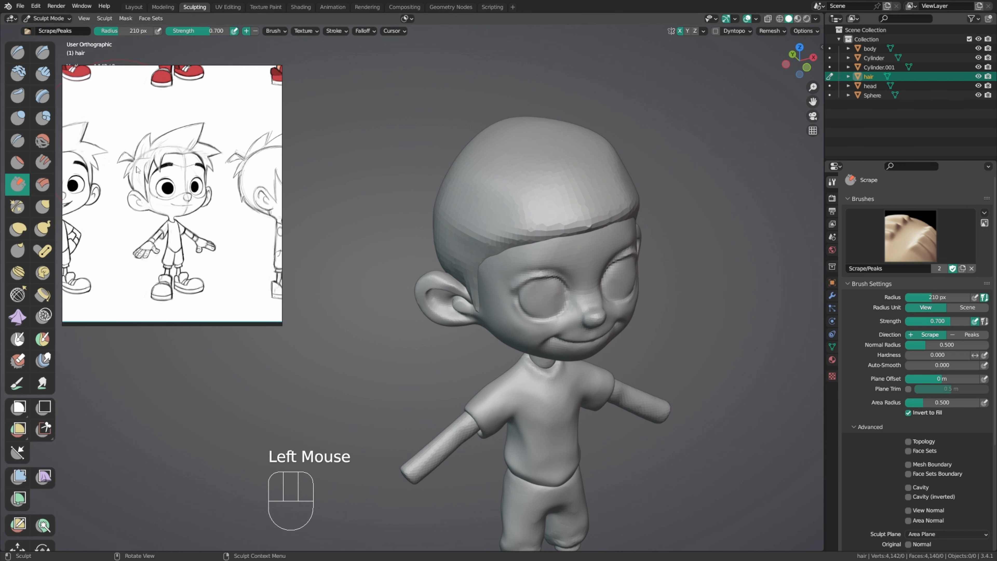
Step: Flatten the crown and upper back of the hair with the Scrape/Peaks brush at a 210 px radius
middle_click_drag(508, 184, 544, 218)
left_click_drag(545, 168, 510, 143)
mouse_move(508, 141)
middle_mouse_down()
mouse_move(501, 130)
mouse_move(497, 170)
middle_mouse_up()
middle_click_drag(497, 171, 492, 222, "shift")
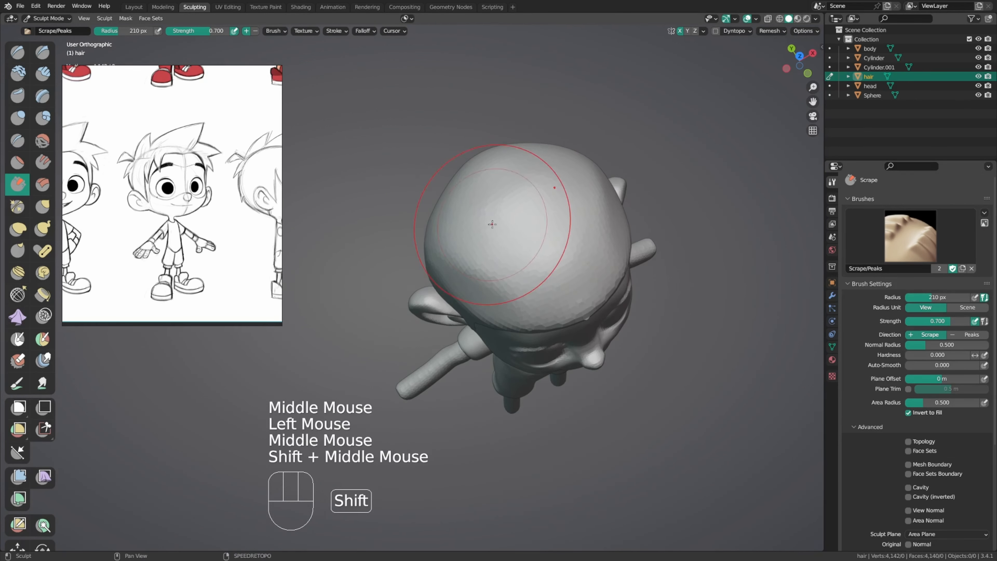
left_click_drag(528, 223, 486, 170)
middle_click_drag(489, 157, 468, 147)
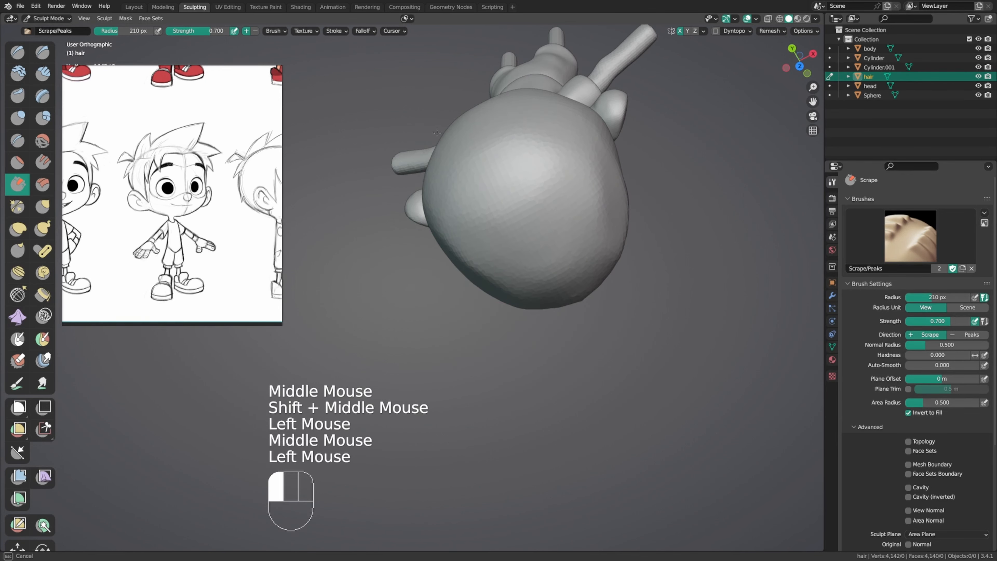
left_click_drag(437, 133, 438, 130)
Step: Smooth the scraped surface across the crown and back of the hair
mouse_move(487, 125)
middle_mouse_down()
mouse_move(443, 135)
mouse_move(457, 151)
middle_mouse_up()
left_click_drag(481, 163, 498, 172, "shift")
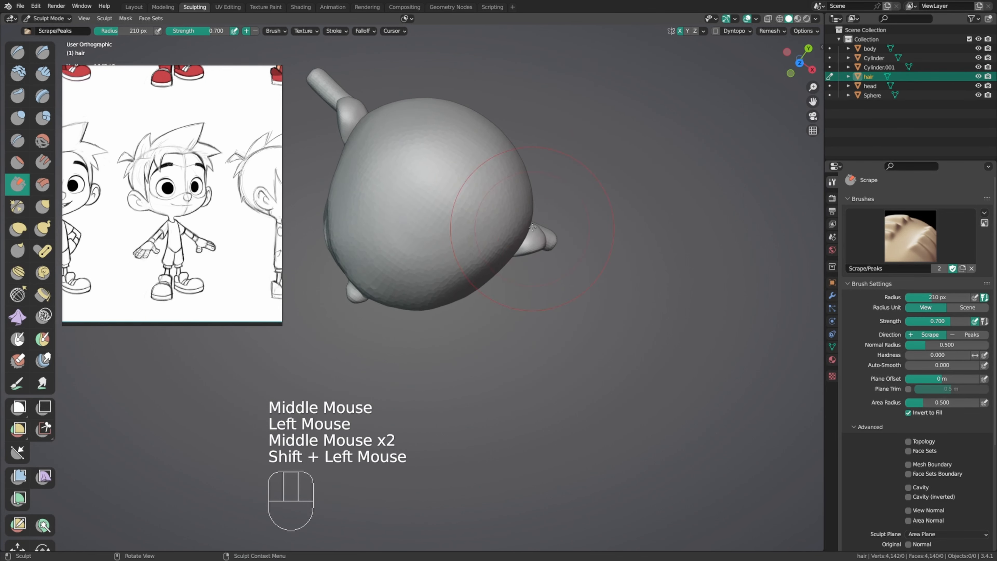
middle_click_drag(532, 227, 466, 259)
middle_click_drag(467, 259, 400, 298)
left_click_drag(400, 298, 398, 299, "shift")
Step: Pull the side of the hair above the ear outward with the Grab brush at a 210 px radius
middle_click_drag(453, 305, 451, 275, "shift")
middle_click_drag(452, 275, 455, 228)
key("g")
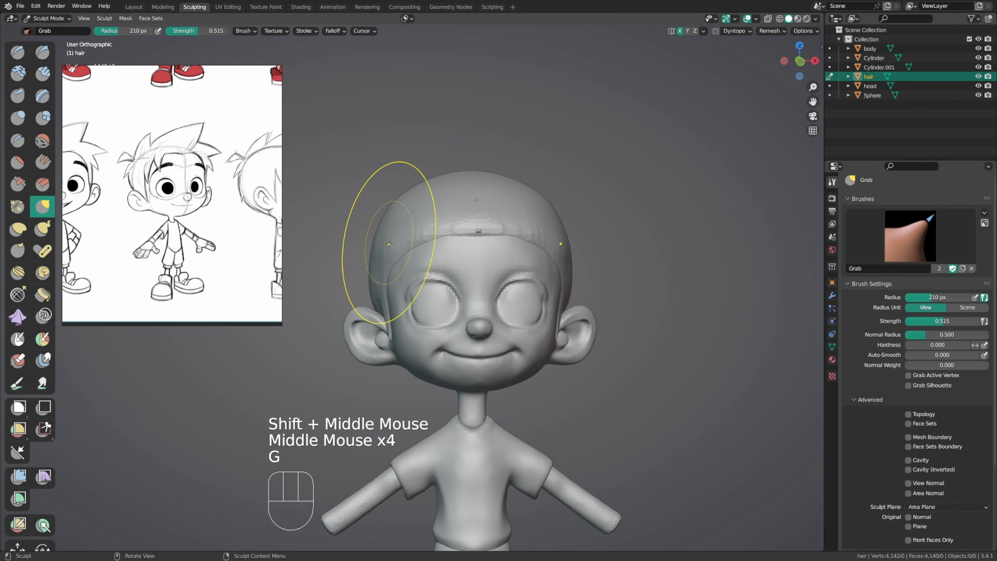
left_click_drag(390, 227, 367, 234)
Step: Switch sculpting from the hair to the head and reduce the Grab brush radius to 145 px
middle_click_drag(384, 275, 416, 274)
middle_click_drag(416, 275, 451, 267, "ctrl")
middle_click_drag(452, 267, 461, 266, "shift")
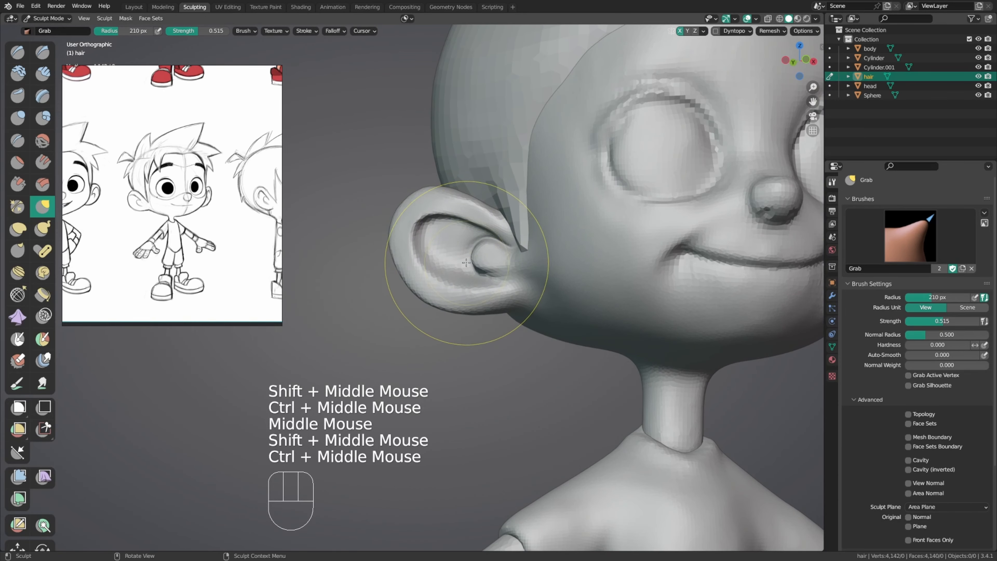
key("f")
double_click(443, 272)
key("g")
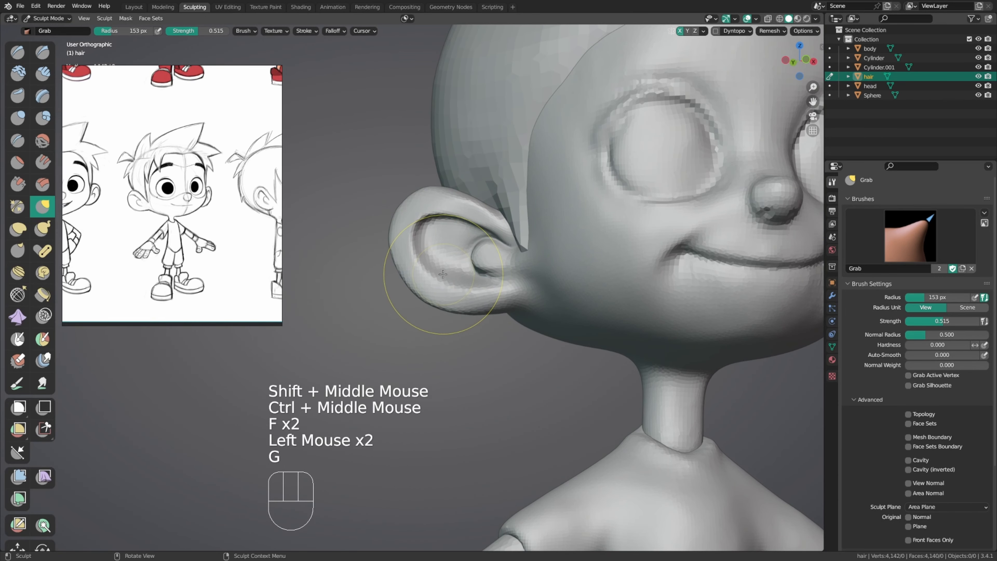
key("q")
key("alt+q")
left_click(440, 277)
key("f")
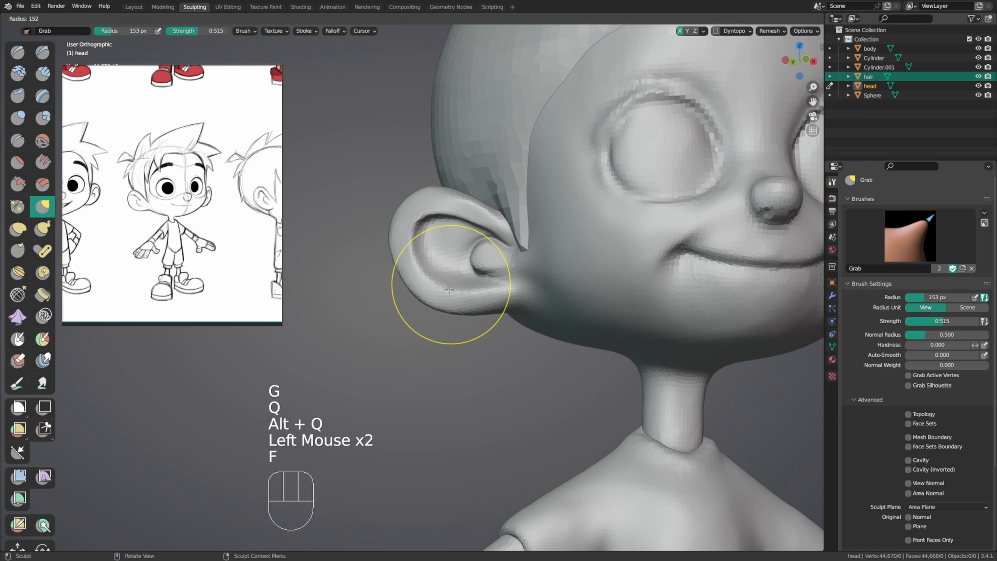
left_click(446, 285)
Step: Smooth the cheek beside the corner of the mouth, reducing the brush radius to 90 px
middle_click_drag(495, 237, 451, 236, "ctrl")
mouse_move(452, 236)
middle_mouse_down("shift")
mouse_move(384, 188)
mouse_move(470, 208)
mouse_move(522, 235)
middle_mouse_up("shift")
middle_click_drag(471, 272, 477, 235, "ctrl")
mouse_move(477, 236)
middle_mouse_down("shift")
mouse_move(467, 224)
mouse_move(463, 251)
middle_mouse_up("shift")
middle_click_drag(463, 252, 471, 220, "ctrl")
middle_click_drag(471, 220, 500, 217)
left_click_drag(512, 215, 516, 219, "shift")
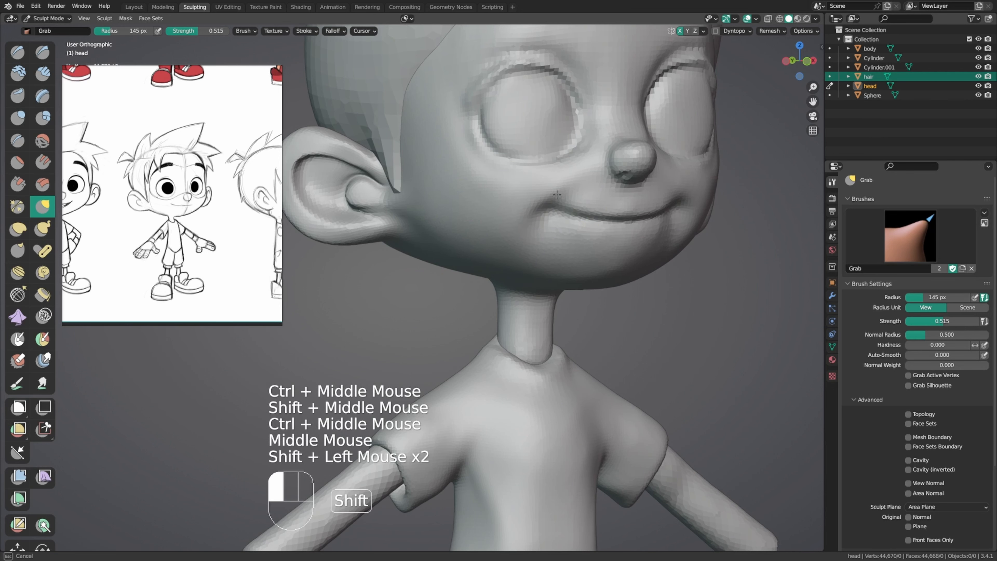
key("f")
mouse_move(518, 208)
middle_mouse_down()
mouse_move(447, 263)
mouse_move(479, 240)
middle_mouse_up()
left_click(541, 196, "shift")
middle_click_drag(478, 240, 509, 216)
Step: Carve the corner of the mouth with the Crease brush at a 30 px radius
key("shift+c")
key("f")
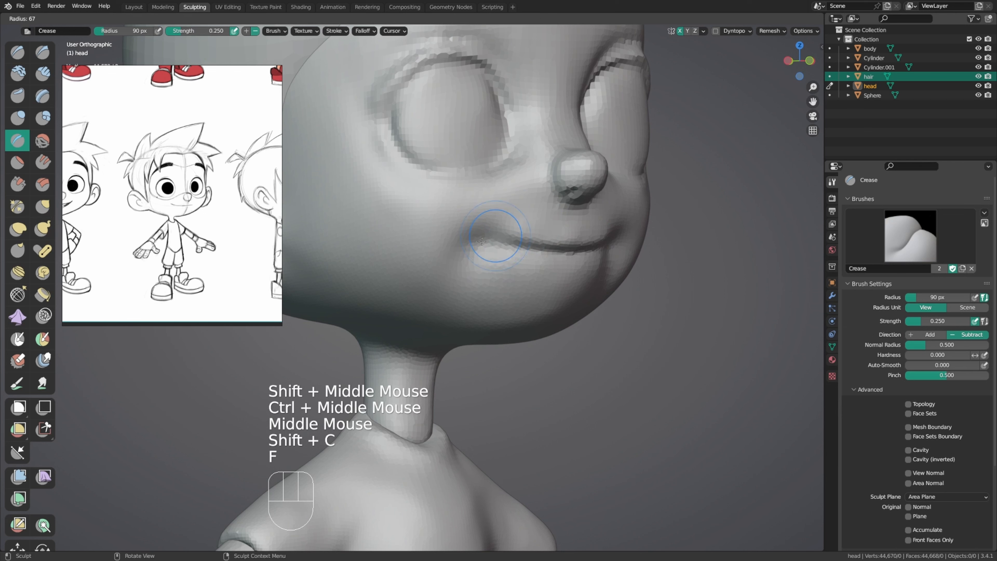
left_click_drag(484, 240, 491, 243)
left_click_drag(487, 242, 493, 241)
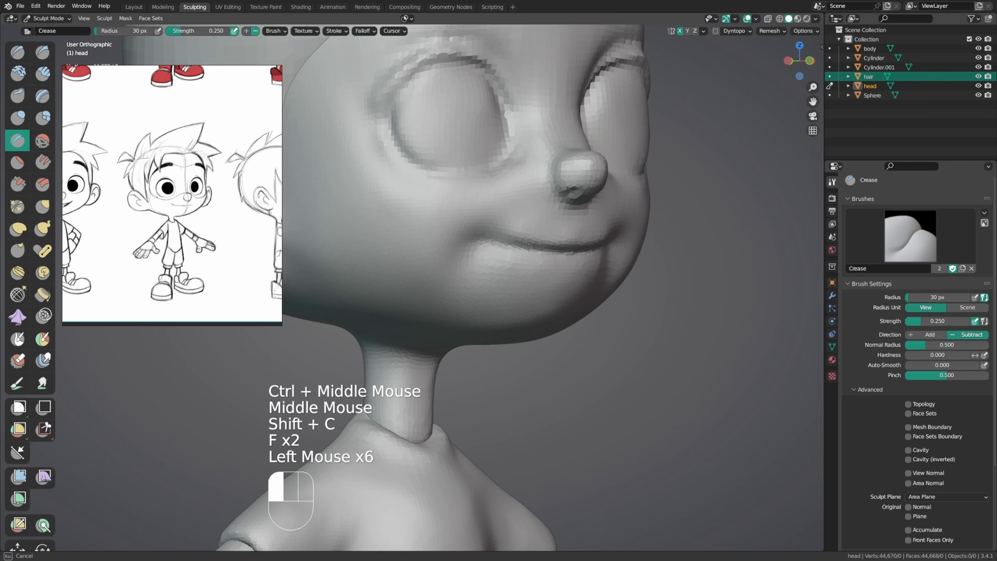
Step: Smooth above the mouth corner and reshape it with the Grab brush at a 53 px radius
key("f")
middle_click_drag(467, 238, 489, 222)
left_click(489, 226, "shift")
key("g")
left_click_drag(495, 227, 501, 229)
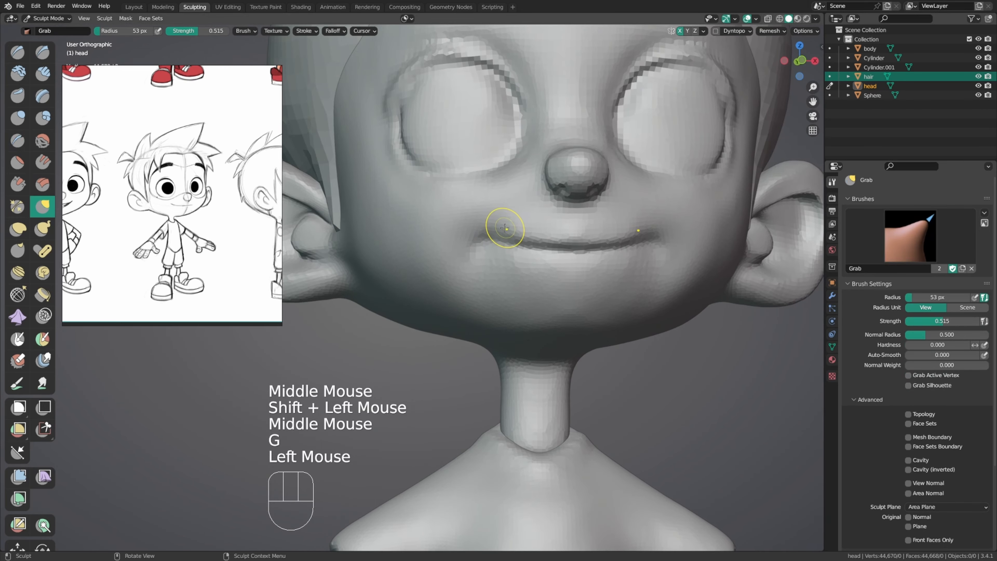
Step: Build up the lower lip near the mouth corner with the Draw brush at a 53 px radius
mouse_move(501, 229)
middle_mouse_down()
mouse_move(587, 212)
mouse_move(529, 243)
mouse_move(530, 218)
mouse_move(543, 213)
mouse_move(588, 236)
mouse_move(568, 232)
middle_mouse_up()
mouse_move(569, 232)
middle_mouse_down("ctrl")
mouse_move(541, 223)
mouse_move(641, 221)
middle_mouse_up("ctrl")
key("g")
key("x")
left_click(642, 221)
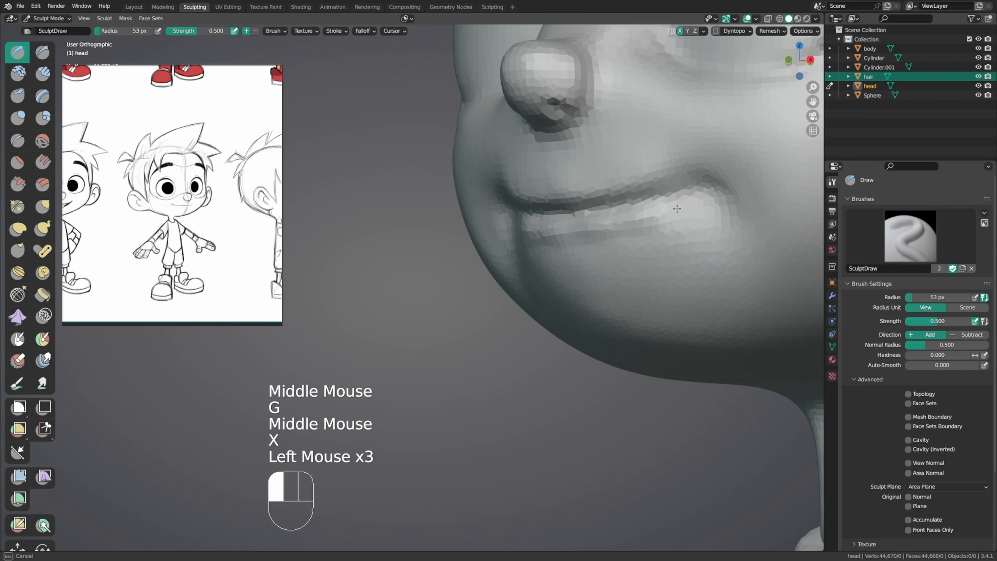
left_click_drag(677, 209, 672, 210)
Step: Add more volume along the lower lip with the Draw brush at a 105 px radius
middle_click_drag(673, 210, 724, 201)
key("f")
left_click(746, 202)
left_click_drag(608, 235, 571, 232)
Step: Smooth the lower lip and the area below it, adding a Draw stroke beneath the mouth at a 105 px radius
middle_click_drag(589, 235, 650, 249)
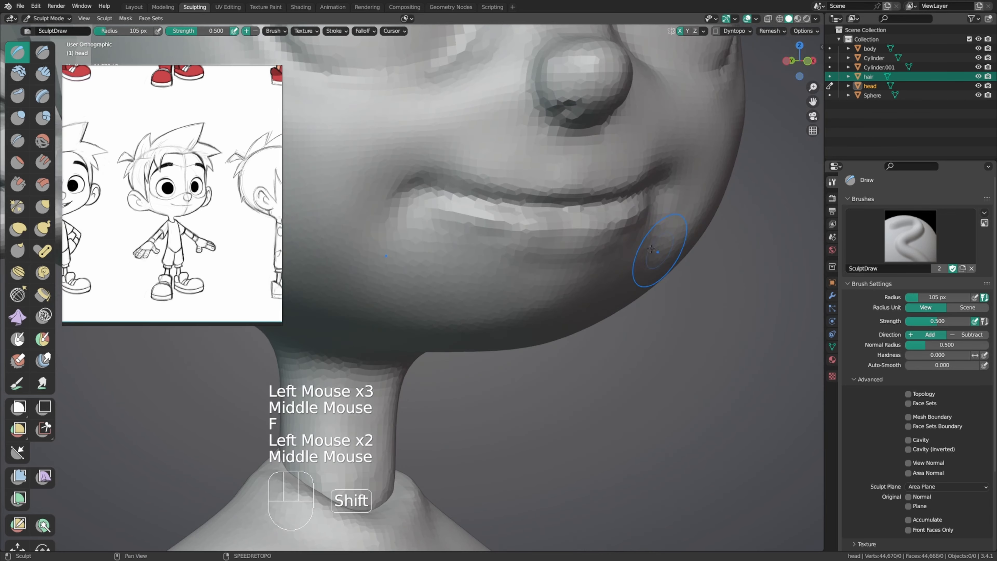
left_click_drag(581, 236, 522, 232, "shift")
left_click_drag(506, 232, 470, 227, "shift")
middle_click_drag(527, 222, 510, 226)
left_click_drag(510, 226, 484, 229, "shift")
middle_click_drag(485, 229, 469, 230)
left_click_drag(469, 230, 471, 254)
middle_click_drag(471, 253, 456, 256)
left_click_drag(456, 255, 502, 257, "shift")
mouse_move(510, 257)
left_mouse_down("shift")
mouse_move(542, 258)
mouse_move(522, 245)
left_mouse_up("shift")
Step: Build up the area below the lower lip with Draw strokes at a 105 px radius
middle_click_drag(561, 220, 525, 198)
middle_click_drag(624, 224, 581, 230)
left_click_drag(575, 251, 549, 269)
left_click_drag(569, 257, 527, 279)
Step: Smooth the built-up volume around the lower lip and mouth corners
middle_click_drag(576, 256, 624, 245)
left_click_drag(651, 241, 662, 240, "shift")
middle_click_drag(478, 248, 486, 265)
middle_click_drag(481, 240, 514, 248)
mouse_move(496, 208)
left_mouse_down("shift")
mouse_move(477, 206)
mouse_move(498, 208)
left_mouse_up("shift")
middle_click_drag(550, 232, 530, 215)
middle_click_drag(538, 220, 526, 203)
left_click_drag(525, 203, 520, 245, "shift")
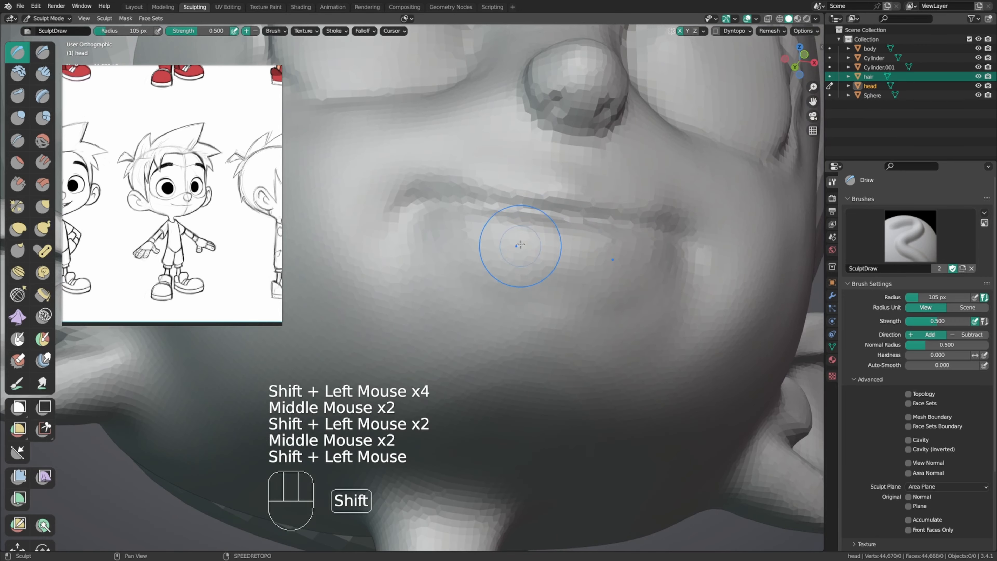
left_click_drag(464, 220, 520, 222, "shift")
Step: Smooth the chin below the mouth and soften the corner of the mouth
mouse_move(494, 226)
middle_mouse_down("ctrl")
mouse_move(479, 276)
mouse_move(496, 293)
middle_mouse_up("ctrl")
middle_click_drag(496, 275, 522, 280)
middle_click_drag(544, 275, 534, 267)
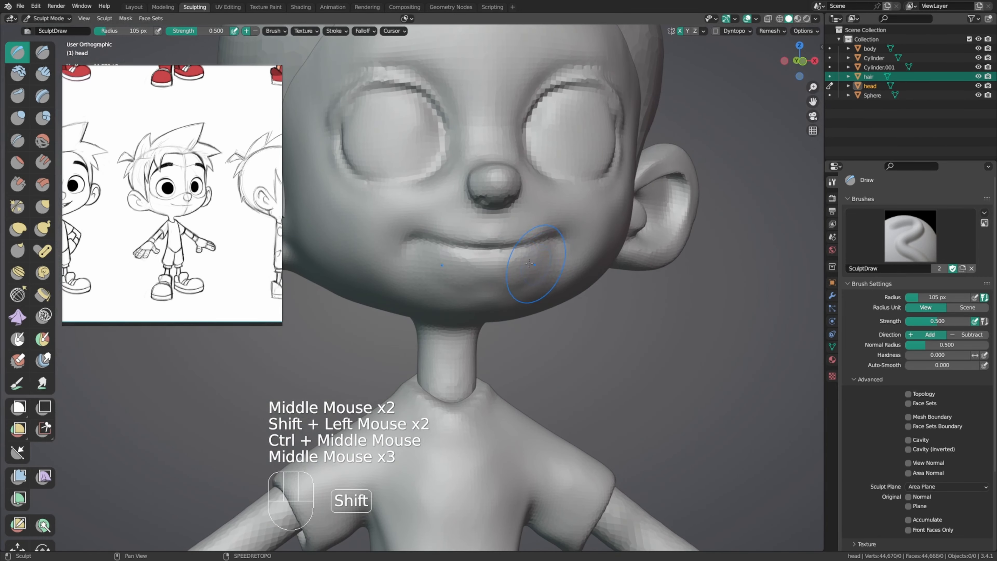
left_click_drag(535, 268, 506, 276, "shift")
left_click_drag(518, 273, 496, 278, "shift")
middle_click_drag(496, 275, 535, 264)
left_click_drag(467, 245, 447, 241, "shift")
left_click_drag(450, 239, 432, 240, "shift")
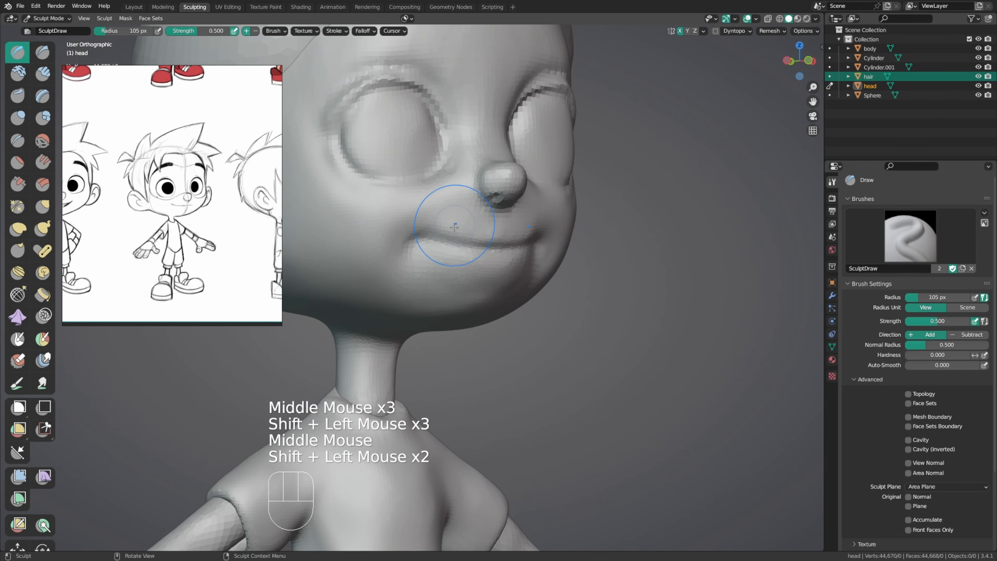
Step: Add volume to the chin with the Draw brush at a 208 px radius
middle_click_drag(454, 227, 473, 259, "shift")
middle_click_drag(473, 259, 473, 279)
middle_click_drag(475, 280, 469, 301, "ctrl")
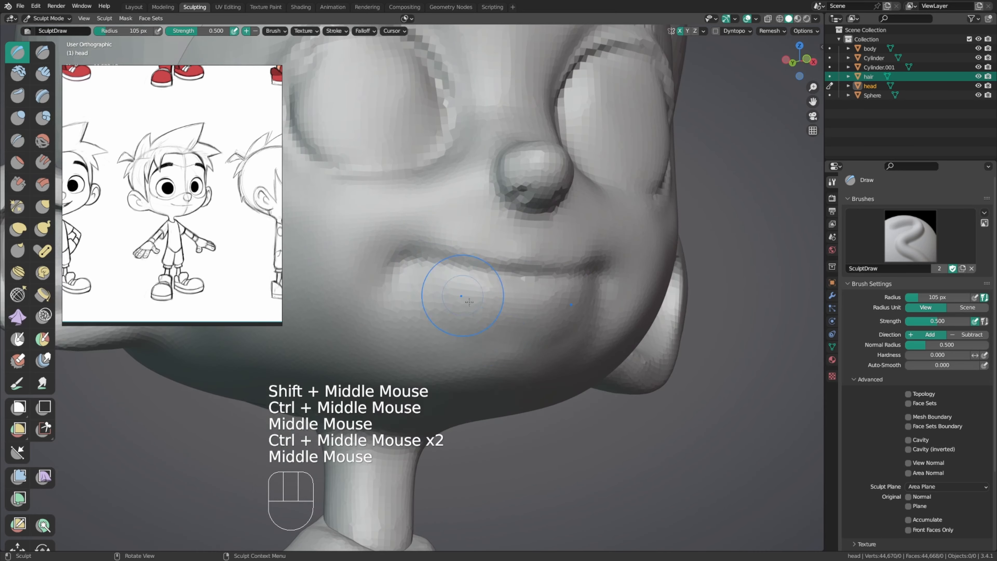
key("x")
key("f")
left_click(510, 303)
left_click_drag(500, 355, 457, 348)
Step: Smooth the chin surface, resizing the brush between strokes
mouse_move(463, 330)
middle_mouse_down("ctrl")
mouse_move(471, 354)
mouse_move(449, 352)
middle_mouse_up("ctrl")
left_click_drag(518, 340, 539, 339, "shift")
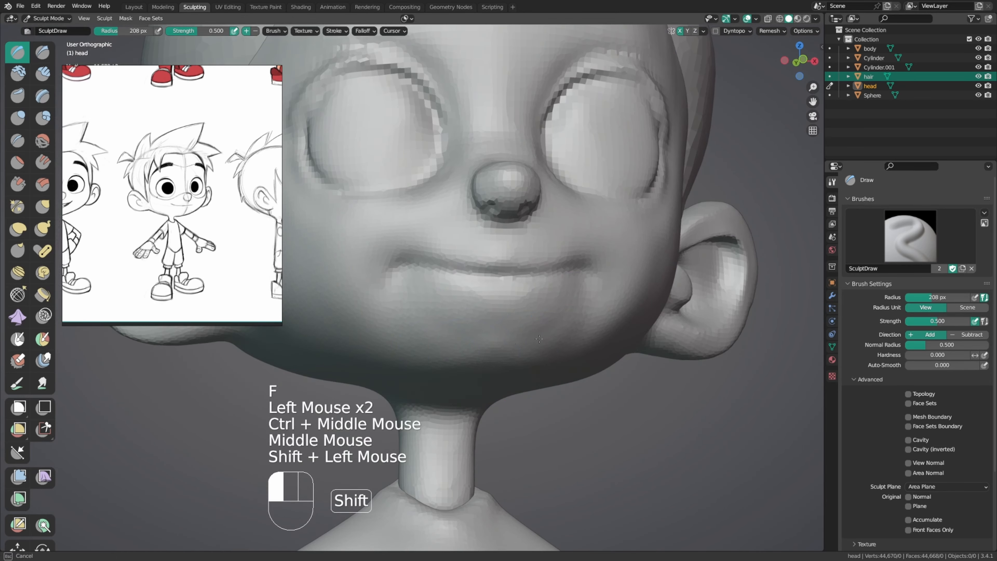
mouse_move(472, 344)
middle_mouse_down("ctrl")
mouse_move(477, 379)
mouse_move(380, 388)
middle_mouse_up("ctrl")
key("f")
left_click(473, 330)
left_click_drag(461, 331, 485, 332, "shift")
Step: Sharpen the line between the lips with the Crease brush at a 25 px radius
mouse_move(485, 332)
middle_mouse_down()
mouse_move(575, 313)
mouse_move(575, 334)
middle_mouse_up()
middle_click_drag(575, 333, 471, 330, "ctrl")
mouse_move(471, 330)
middle_mouse_down("ctrl")
mouse_move(463, 345)
mouse_move(406, 299)
mouse_move(479, 316)
mouse_move(455, 326)
middle_mouse_up("ctrl")
middle_click_drag(455, 326, 512, 298, "shift")
mouse_move(512, 298)
middle_mouse_down("ctrl")
mouse_move(531, 260)
mouse_move(436, 342)
middle_mouse_up("ctrl")
middle_click_drag(437, 341, 514, 269, "ctrl")
key("shift+c")
key("f")
left_click(495, 321)
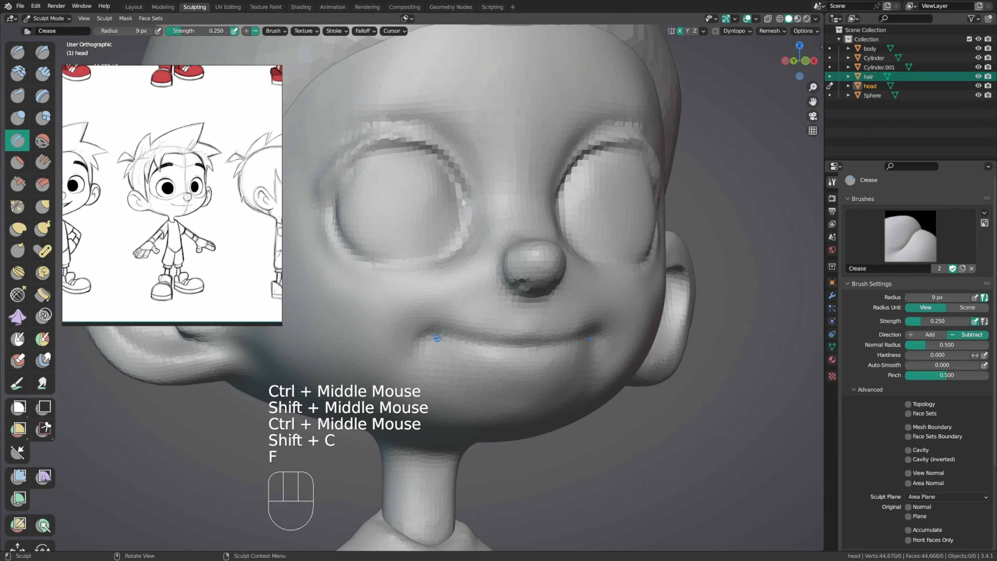
key("f")
left_click(443, 339)
left_click_drag(443, 338, 453, 338)
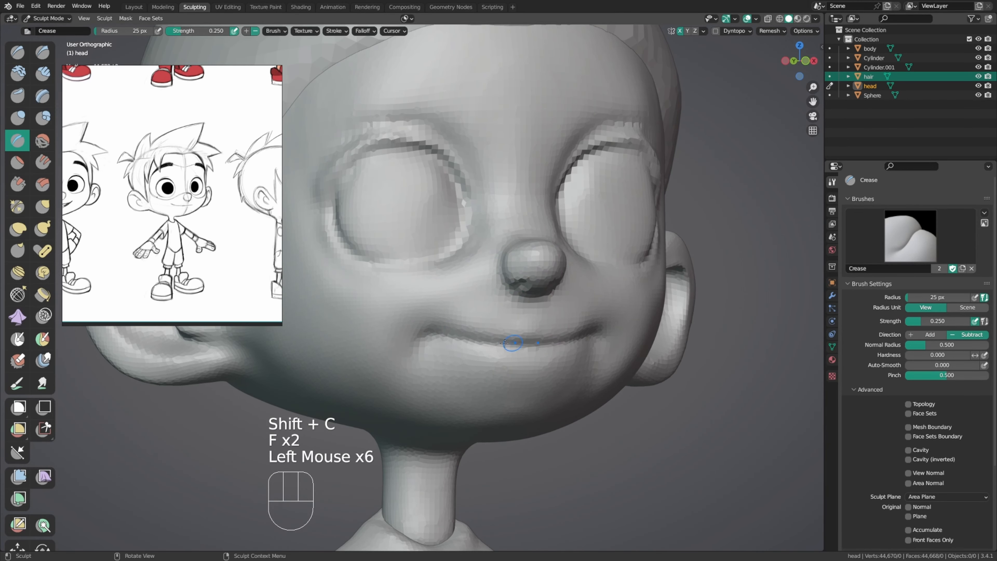
Step: Raise the upper lip above the mouth line with the inverted Crease brush at a 45 px radius
mouse_move(438, 340)
middle_mouse_down()
mouse_move(393, 330)
mouse_move(471, 322)
mouse_move(392, 318)
mouse_move(582, 318)
middle_mouse_up()
key("f")
left_click(549, 318)
left_click_drag(463, 326, 458, 326, "ctrl")
middle_click_drag(515, 336, 463, 331)
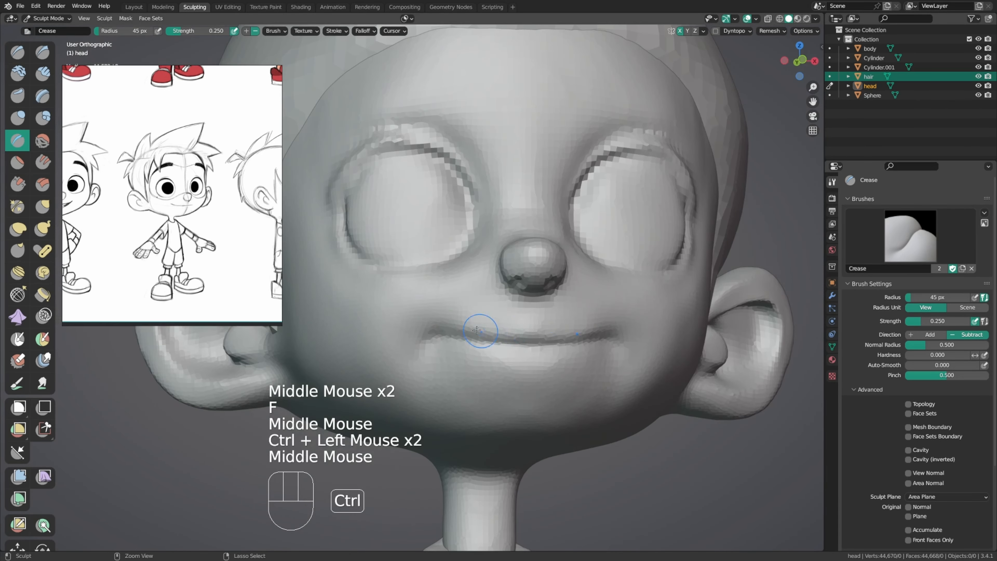
left_click_drag(481, 327, 517, 329, "ctrl")
left_click_drag(517, 329, 550, 324, "ctrl")
left_click_drag(527, 328, 545, 324, "ctrl")
middle_click_drag(498, 326, 546, 326)
left_click_drag(531, 318, 503, 323)
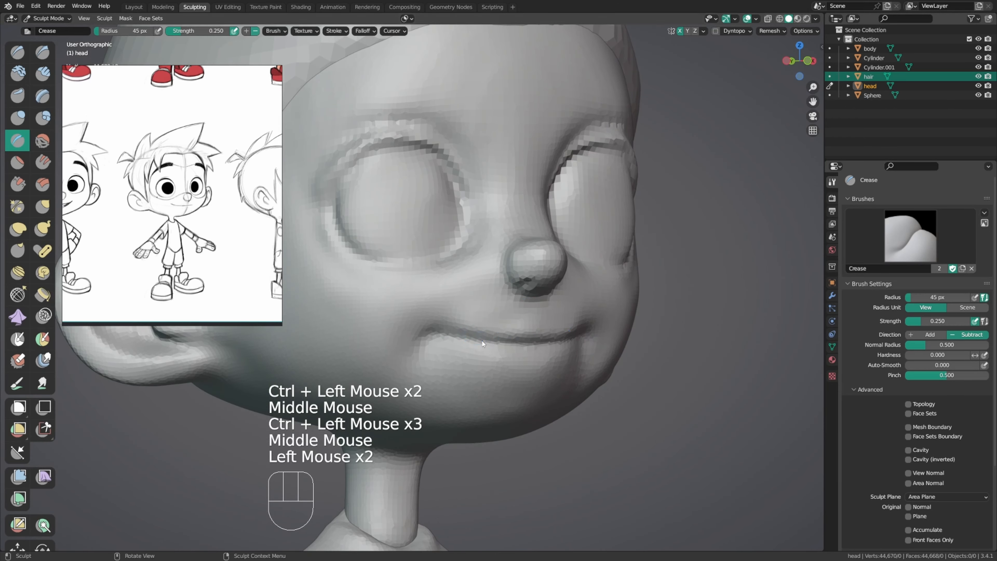
middle_click_drag(483, 344, 522, 338)
middle_click_drag(521, 338, 552, 334, "ctrl")
key("ctrl+z")
key("ctrl+z")
Step: Define the upper lip edge above the mouth line with Crease and Draw Sharp strokes at a 45 px radius
left_click_drag(552, 328, 531, 331)
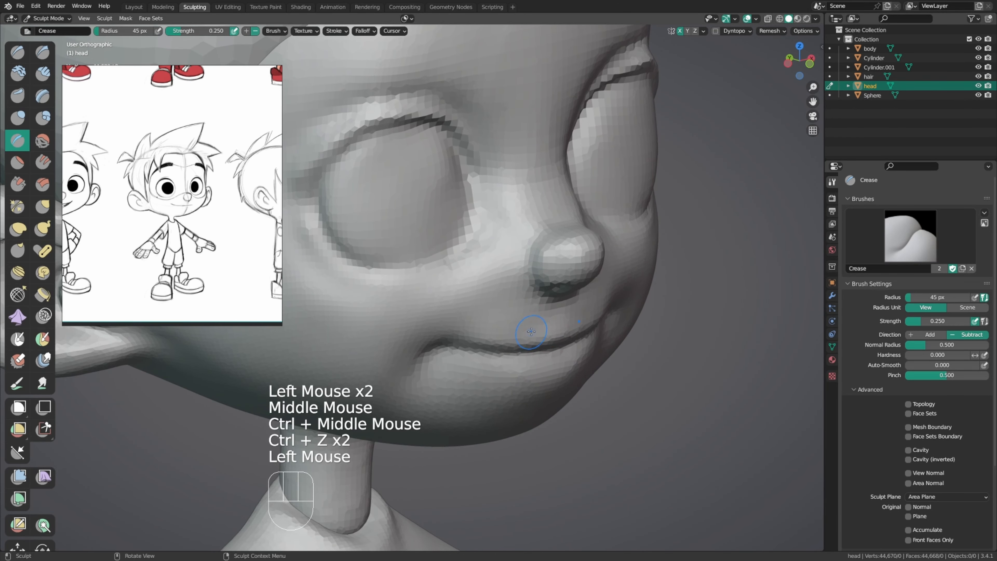
key("y")
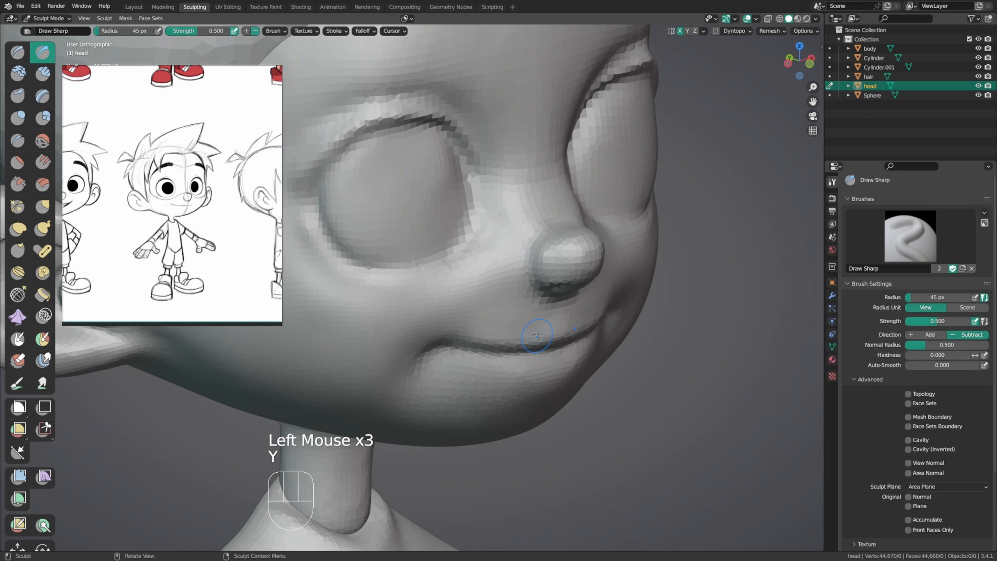
left_click_drag(538, 333, 555, 327)
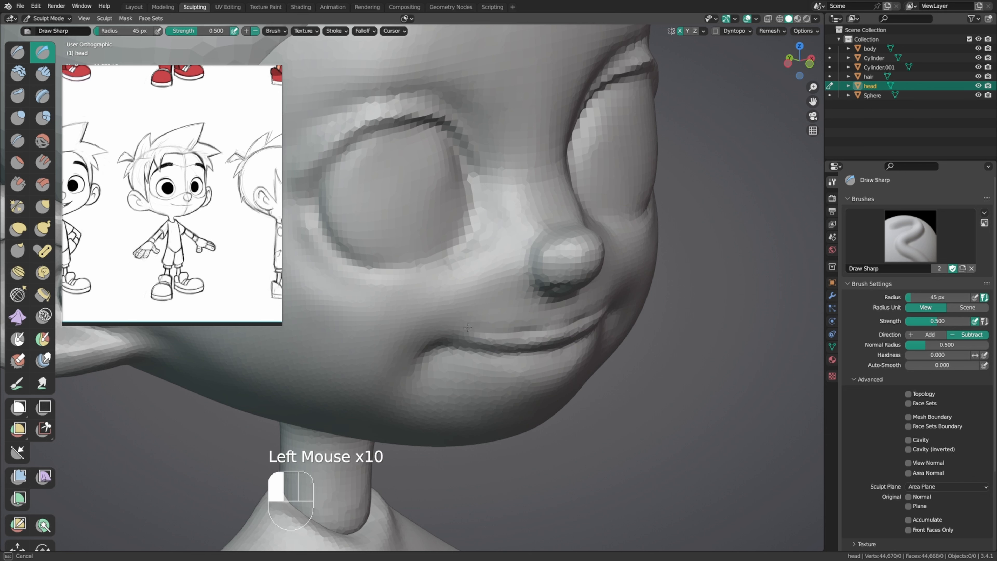
Step: Smooth the upper lip and the area above the mouth at a 66 px brush radius
key("f")
left_click(476, 319, "shift")
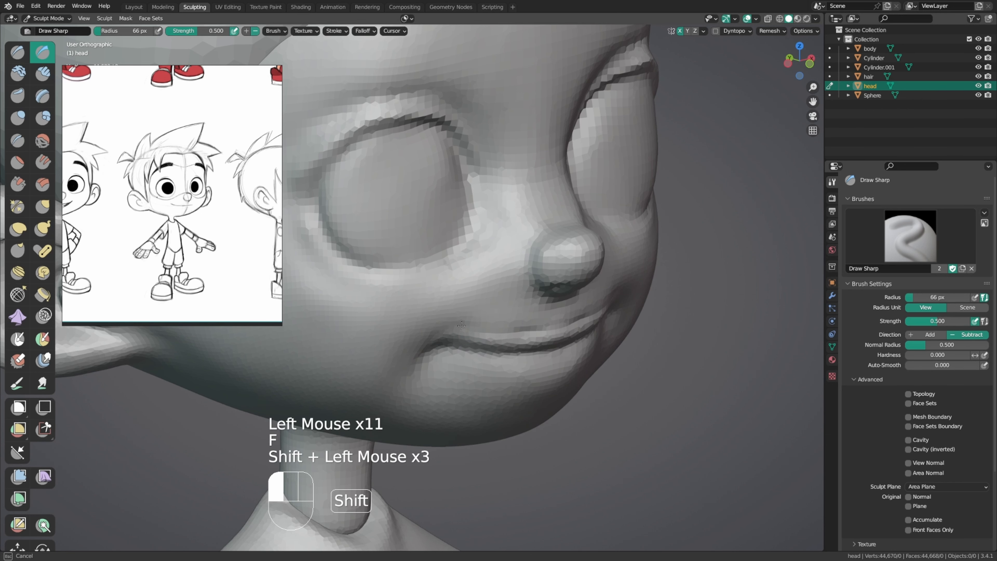
left_click_drag(527, 320, 565, 307, "shift")
middle_click_drag(588, 294, 556, 284)
left_click_drag(556, 283, 543, 280, "shift")
left_click_drag(561, 285, 546, 281, "shift")
mouse_move(494, 289)
middle_mouse_down()
mouse_move(572, 295)
mouse_move(554, 296)
middle_mouse_up()
left_click_drag(501, 311, 507, 314, "shift")
left_click_drag(505, 311, 500, 314, "shift")
middle_click_drag(500, 314, 485, 333)
left_click_drag(477, 325, 542, 319, "shift")
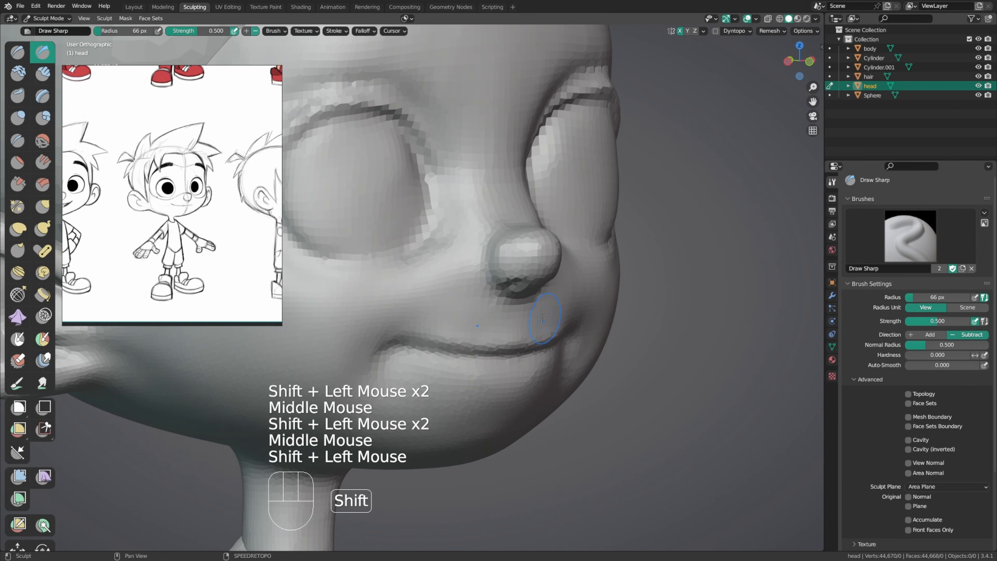
Step: Smooth the transition between the side of the nose and the cheek
middle_click_drag(504, 326, 491, 275)
left_click_drag(491, 274, 496, 271, "shift")
middle_click_drag(497, 271, 500, 267)
left_click_drag(500, 267, 475, 254, "shift")
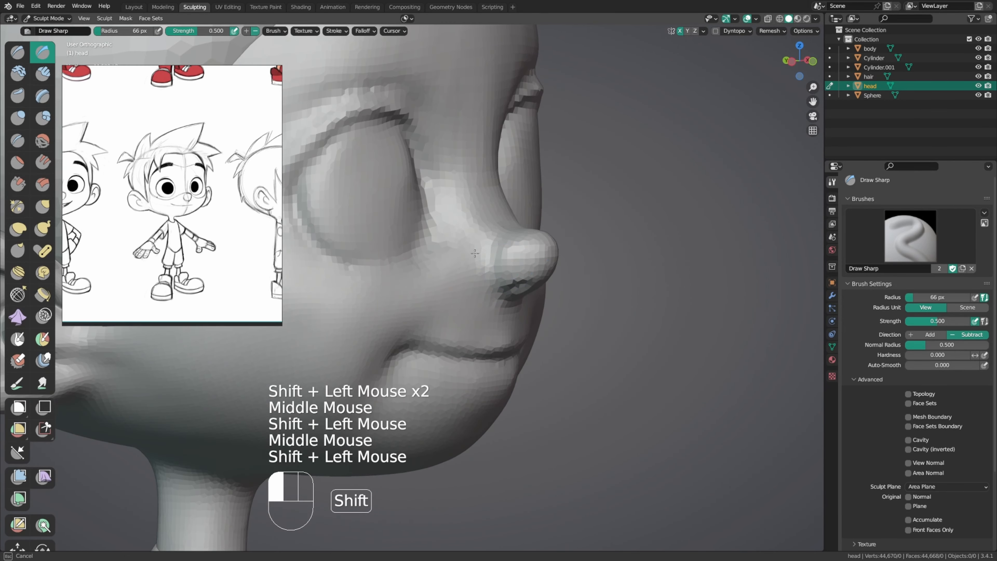
Step: Smooth the underside and base of the nose at a 66 px brush radius
middle_click_drag(486, 272, 457, 251)
middle_click_drag(457, 251, 463, 176)
middle_click_drag(548, 271, 502, 288, "shift")
middle_click_drag(502, 306, 506, 283)
left_click_drag(506, 281, 483, 286, "shift")
left_click_drag(482, 286, 463, 290, "shift")
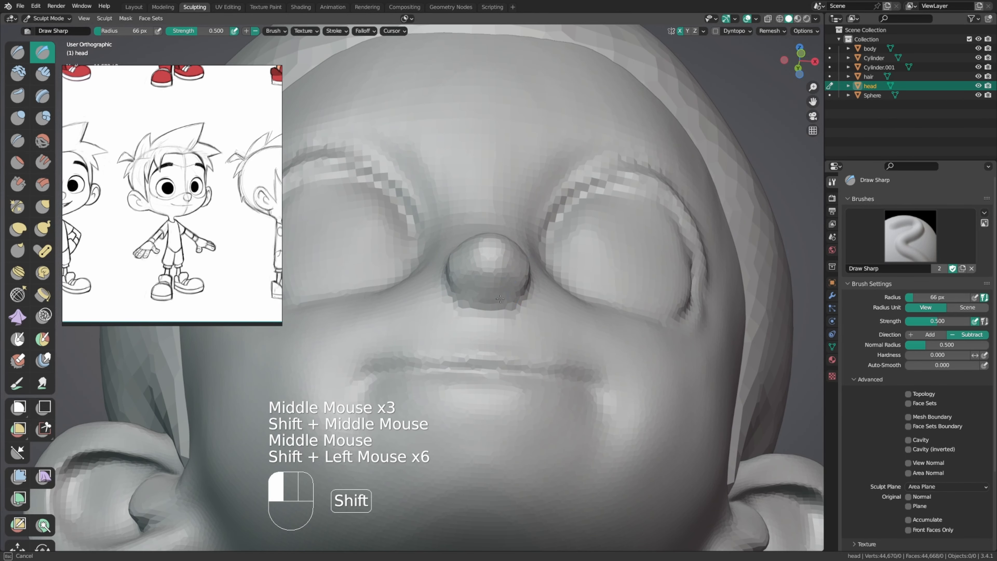
middle_click_drag(509, 311, 447, 264)
left_click_drag(447, 264, 452, 267, "shift")
mouse_move(451, 267)
middle_mouse_down()
mouse_move(529, 329)
mouse_move(438, 262)
middle_mouse_up()
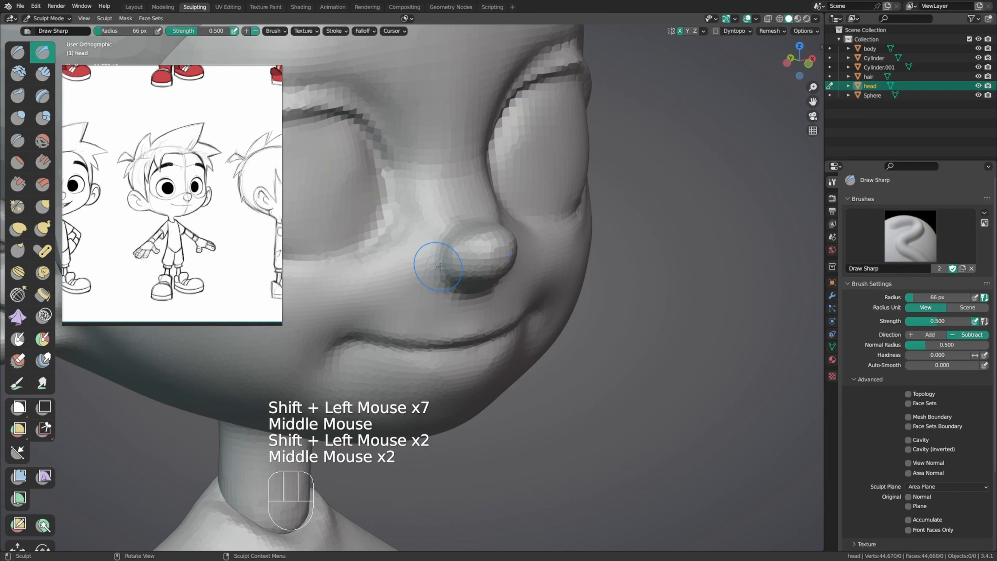
Step: Refine the shape of the nose's side near the cheek with small Grab strokes
key("g")
key("f")
left_click(460, 257)
middle_click_drag(485, 235, 510, 271)
left_click_drag(464, 259, 460, 253)
middle_click_drag(460, 253, 440, 273)
left_click_drag(461, 256, 459, 248)
middle_click_drag(498, 231, 436, 175)
middle_click_drag(502, 196, 486, 224, "ctrl")
mouse_move(487, 223)
middle_mouse_down("ctrl")
mouse_move(457, 261)
mouse_move(499, 239)
middle_mouse_up("ctrl")
mouse_move(498, 240)
middle_mouse_down()
mouse_move(506, 233)
mouse_move(476, 289)
mouse_move(495, 288)
middle_mouse_up()
key("g")
key("f")
left_click(496, 291)
left_click_drag(490, 290, 489, 287)
left_click_drag(482, 292, 482, 289)
middle_click_drag(482, 290, 500, 274)
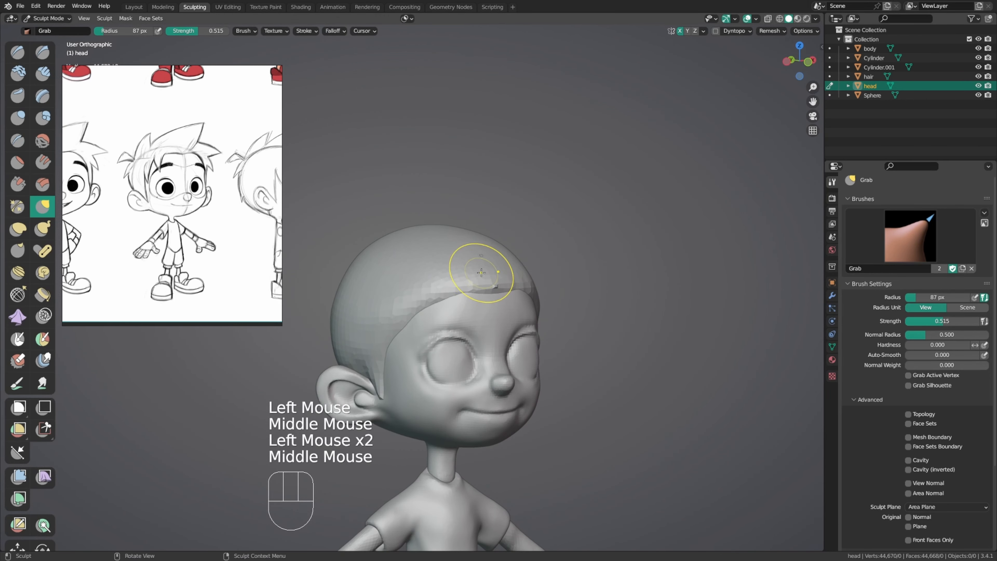
key("ctrl+z")
key("ctrl+z")
Step: Switch sculpting to the hair object and reshape the front hairline above the forehead with Grab at a 113 px radius
key("alt+q")
key("f")
left_click(481, 290)
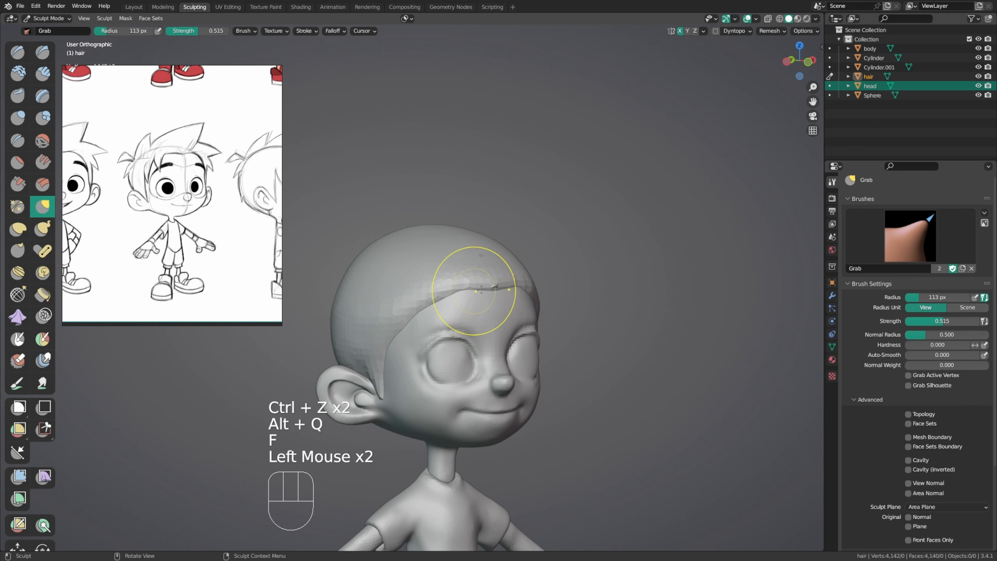
left_click(476, 286)
middle_click_drag(481, 290, 481, 244)
left_click(481, 244)
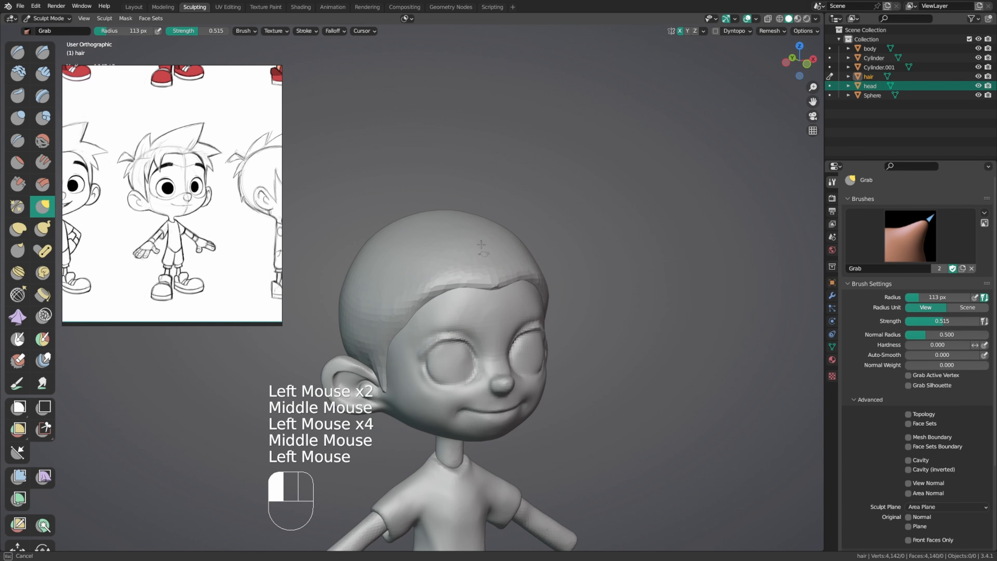
middle_click_drag(543, 238, 534, 353)
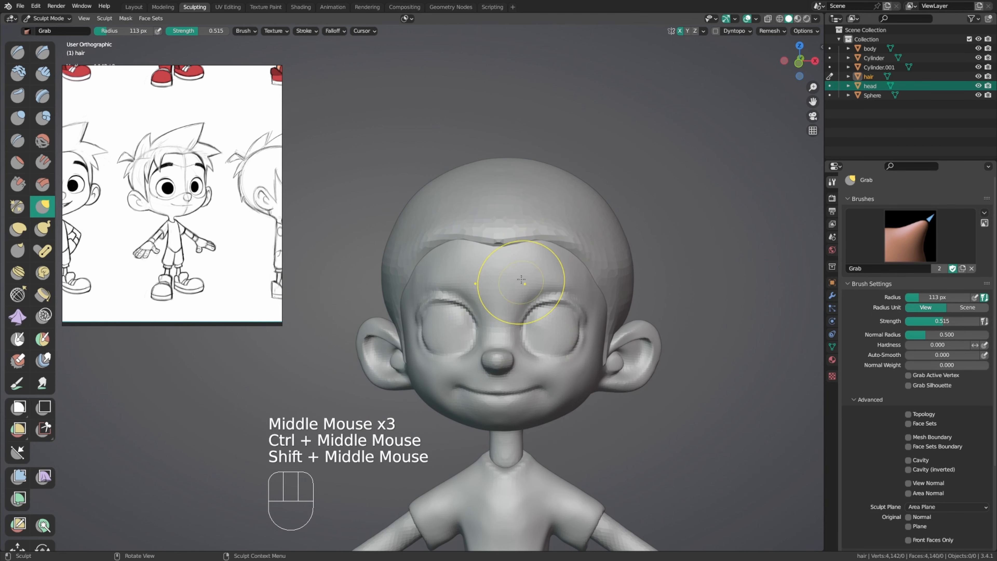
middle_click_drag(434, 280, 342, 360)
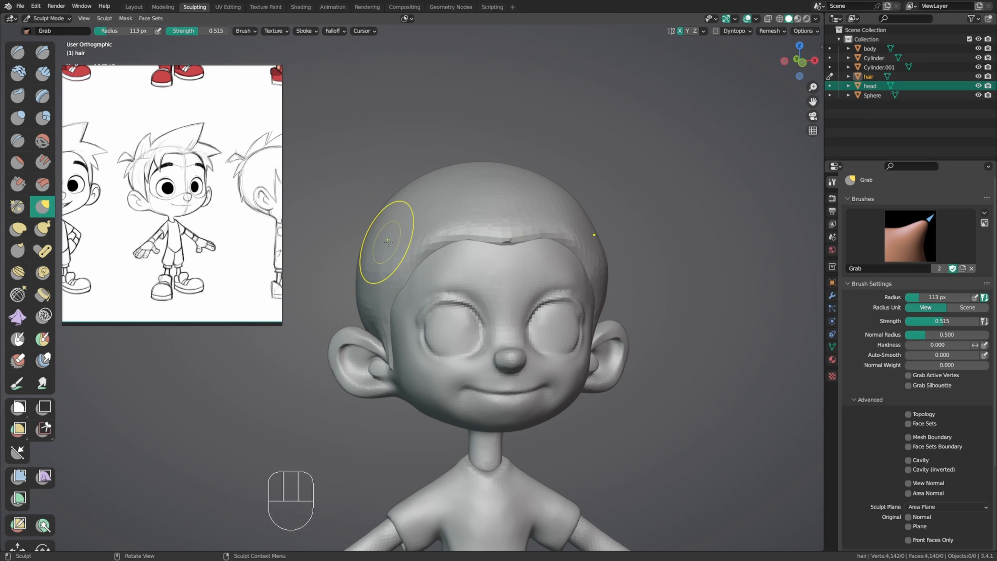
Step: Enable Fade Inactive Geometry at 0.574 and check it by switching sculpting between the head and hair
key("alt+q")
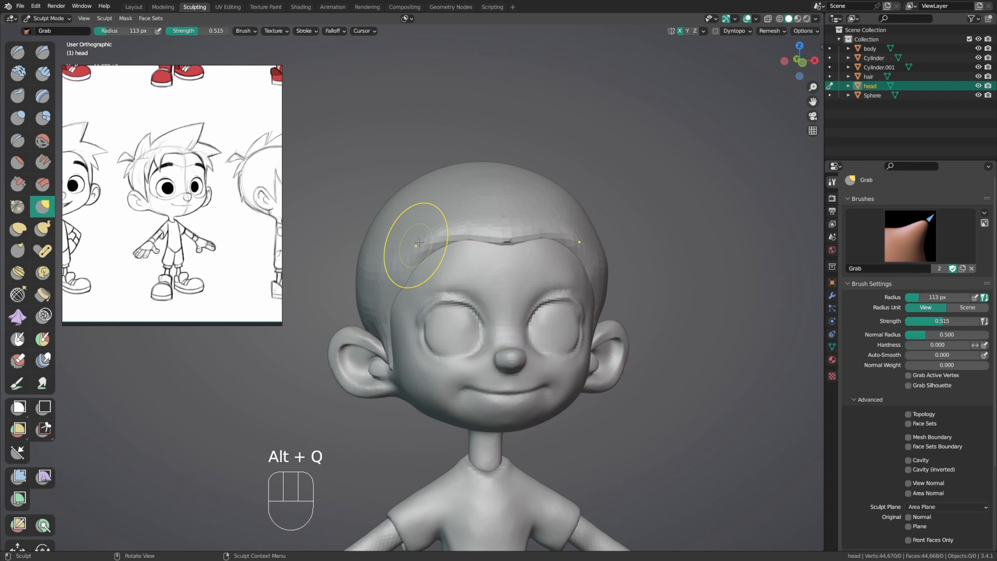
key("alt+q")
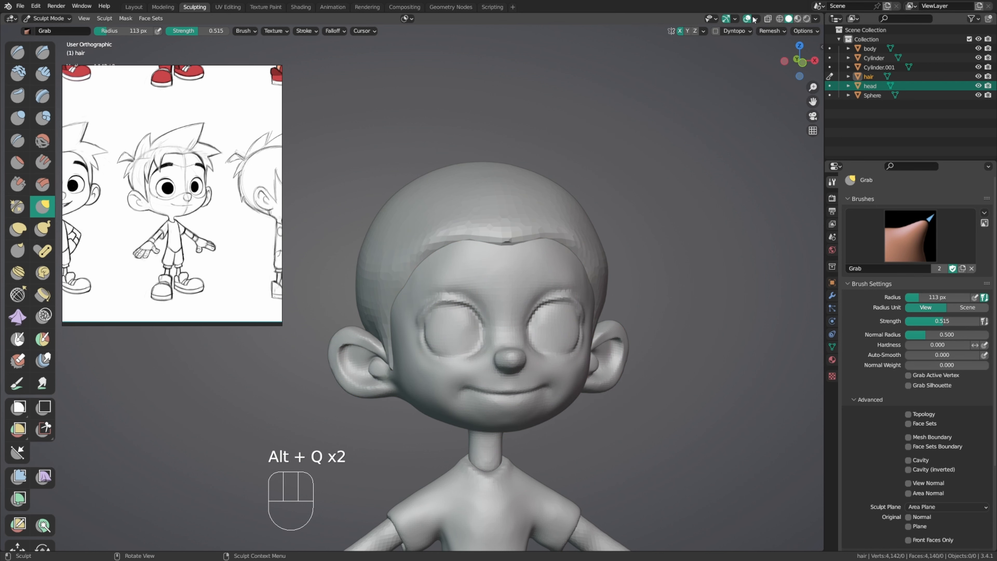
left_click(755, 19)
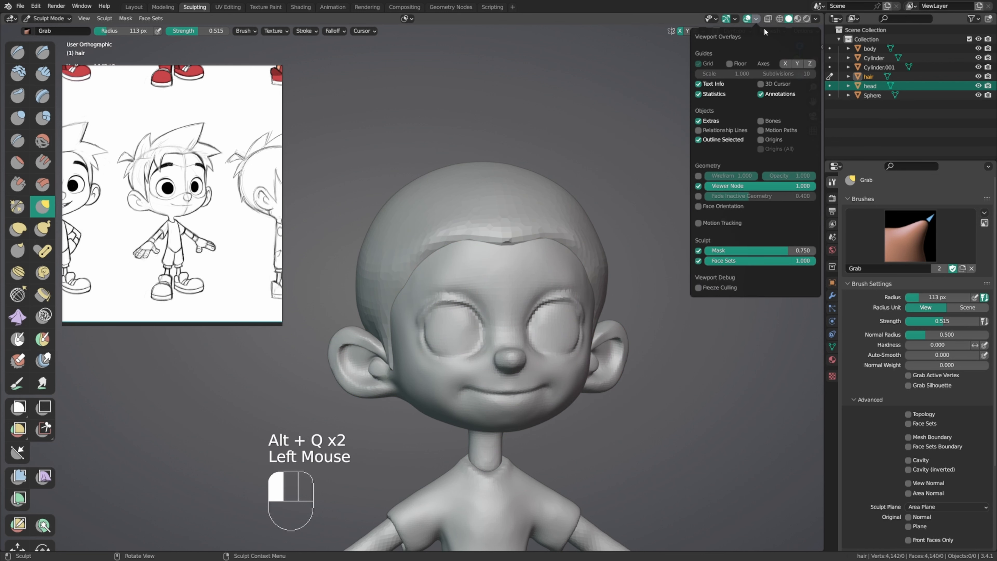
left_click(697, 196)
mouse_move(718, 196)
left_mouse_down()
mouse_move(708, 196)
mouse_move(782, 198)
mouse_move(687, 203)
mouse_move(806, 197)
mouse_move(714, 198)
mouse_move(756, 195)
left_mouse_up()
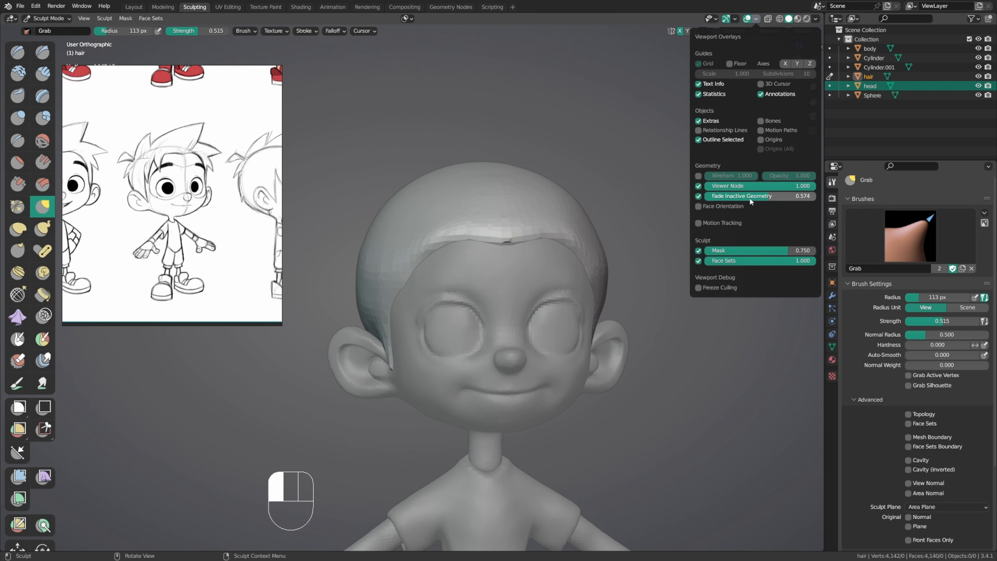
middle_click(461, 316)
key("alt+q")
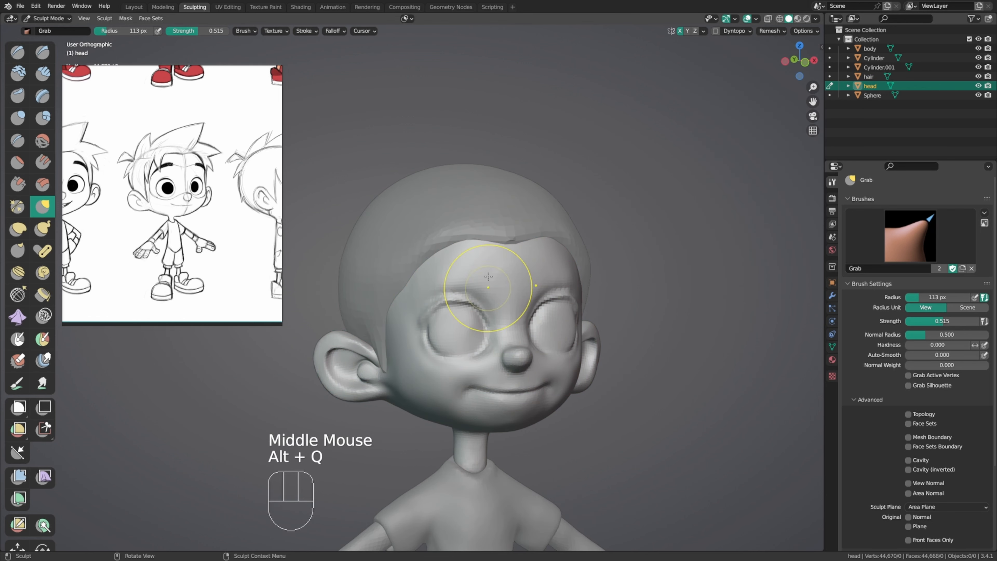
key("alt+q")
Step: Flatten the side of the hair above the ear with Scrape strokes at a 171 px radius
mouse_move(456, 301)
middle_mouse_down("shift")
mouse_move(439, 301)
mouse_move(452, 293)
middle_mouse_up("shift")
mouse_move(451, 293)
middle_mouse_down()
mouse_move(467, 285)
mouse_move(428, 272)
mouse_move(443, 310)
middle_mouse_up()
mouse_move(444, 275)
middle_mouse_down("shift")
mouse_move(441, 327)
mouse_move(470, 292)
middle_mouse_up("shift")
key("4")
key("f")
left_click(466, 293)
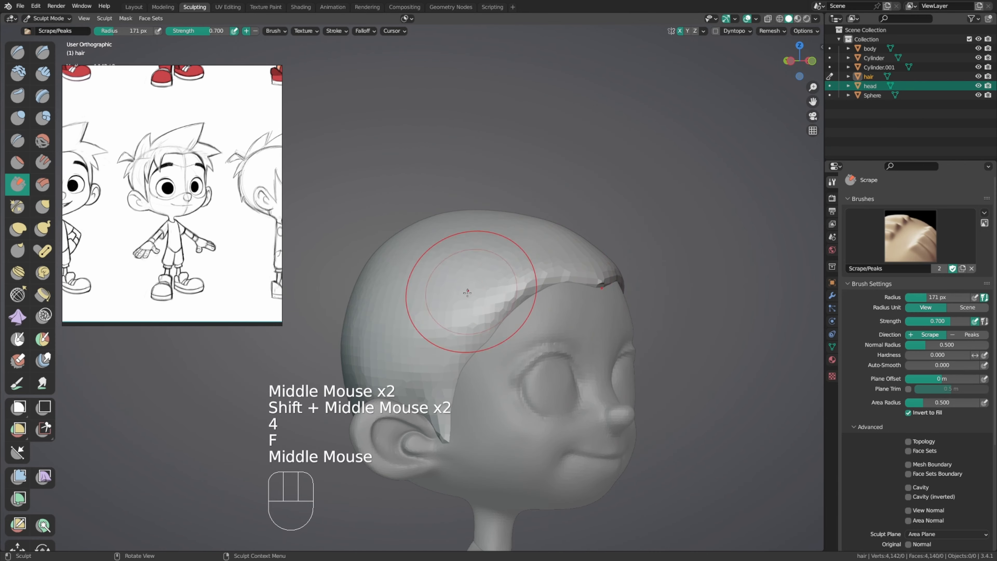
mouse_move(469, 292)
left_mouse_down()
mouse_move(384, 381)
mouse_move(434, 346)
left_mouse_up()
middle_click_drag(497, 289, 458, 284)
left_click_drag(453, 286, 428, 294)
middle_click_drag(424, 295, 454, 301)
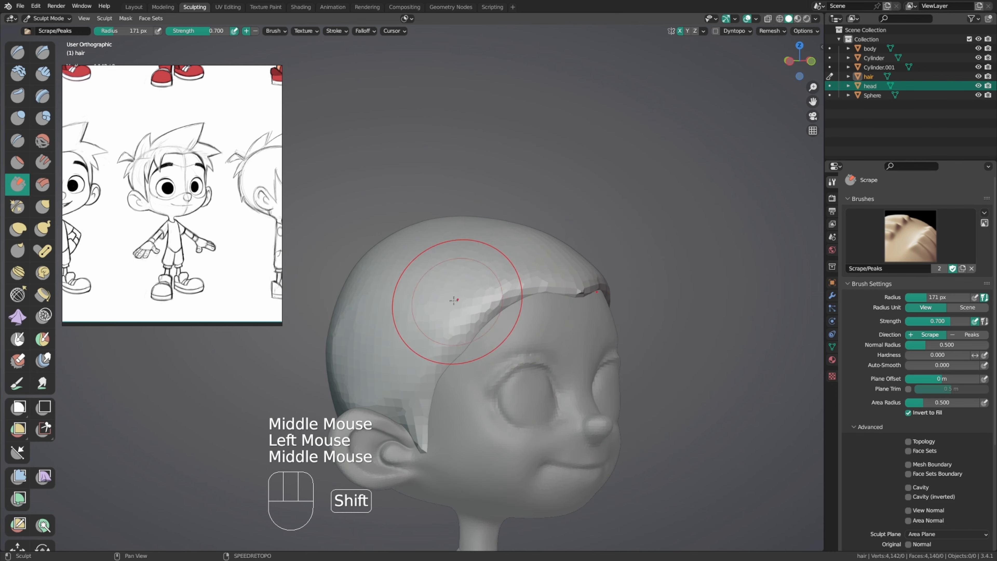
Step: Smooth the side of the hair above the ear at a 171 px brush radius
left_click_drag(451, 302, 351, 334, "shift")
middle_click_drag(351, 334, 434, 289)
left_click_drag(434, 290, 447, 298, "shift")
middle_click_drag(447, 299, 455, 388)
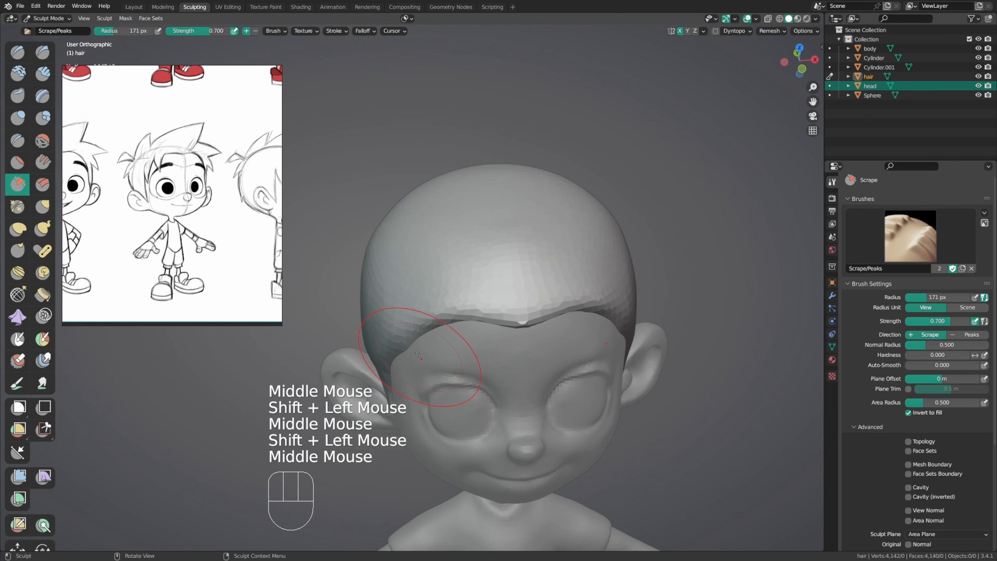
Step: Even out the top and side of the hair with Scrape and Draw strokes at a 253 px radius
key("f")
left_click(371, 268)
middle_click_drag(484, 187, 485, 224)
mouse_move(485, 223)
left_mouse_down()
mouse_move(474, 196)
mouse_move(425, 241)
left_mouse_up()
key("x")
left_click_drag(441, 205, 430, 236)
middle_click_drag(439, 223, 518, 207)
key("4")
left_click_drag(400, 263, 389, 278)
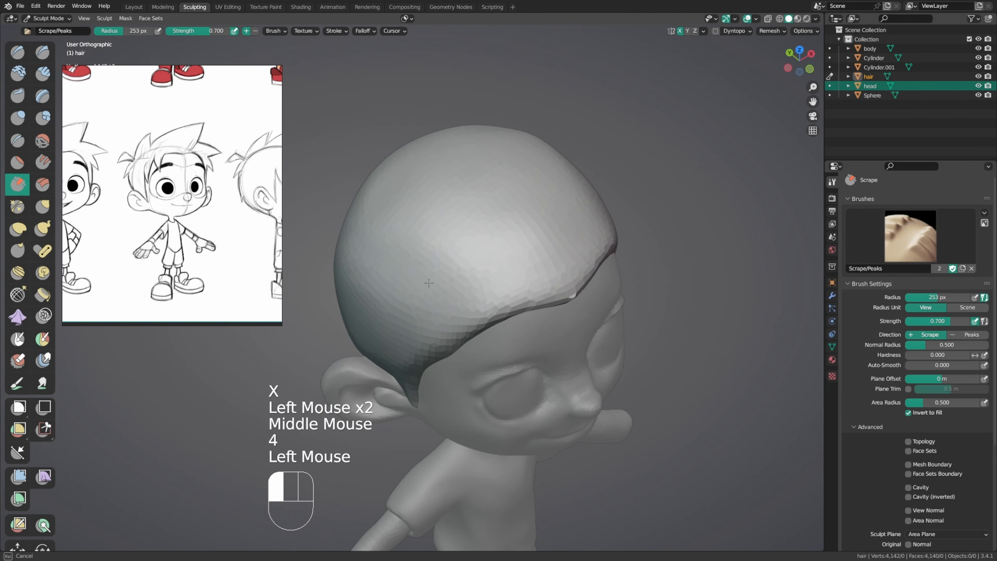
middle_click_drag(429, 283, 476, 204)
left_click(357, 253)
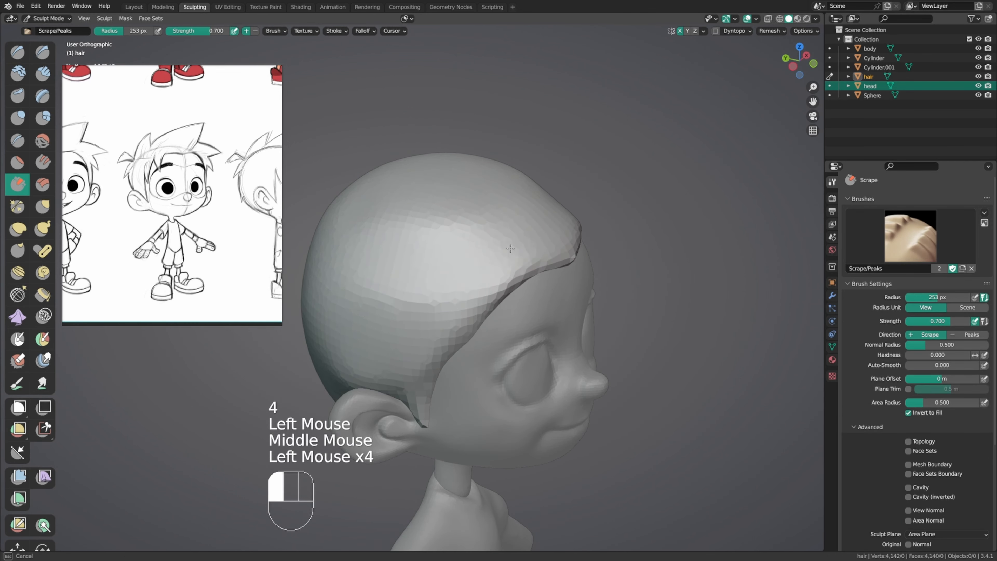
Step: Flatten the hair above the side hairline with Scrape, and add volume with a Draw stroke at a 236 px radius
key("f")
left_click(526, 254)
middle_click_drag(528, 254, 505, 259)
left_click_drag(510, 255, 543, 251)
mouse_move(550, 246)
left_mouse_down()
mouse_move(567, 247)
mouse_move(463, 239)
left_mouse_up()
key("x")
left_click(432, 224)
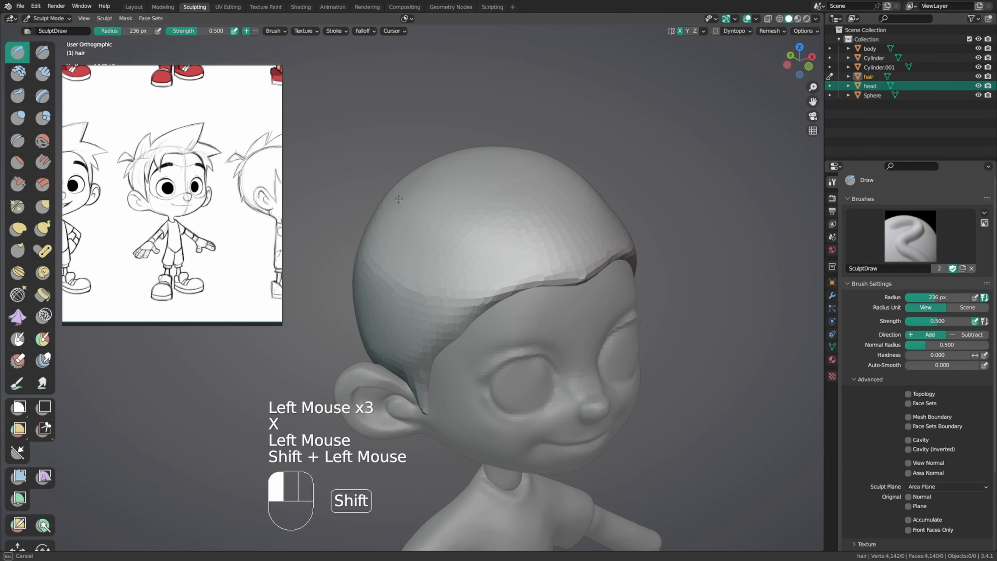
Step: Smooth the crown, the front and the side of the hair behind the ear at a 236 px brush radius
left_click_drag(398, 199, 412, 212, "shift")
middle_click_drag(471, 200, 571, 180)
left_click_drag(522, 235, 505, 267, "shift")
middle_click_drag(505, 267, 526, 239)
left_click_drag(438, 332, 408, 346, "shift")
left_click_drag(404, 353, 387, 370, "shift")
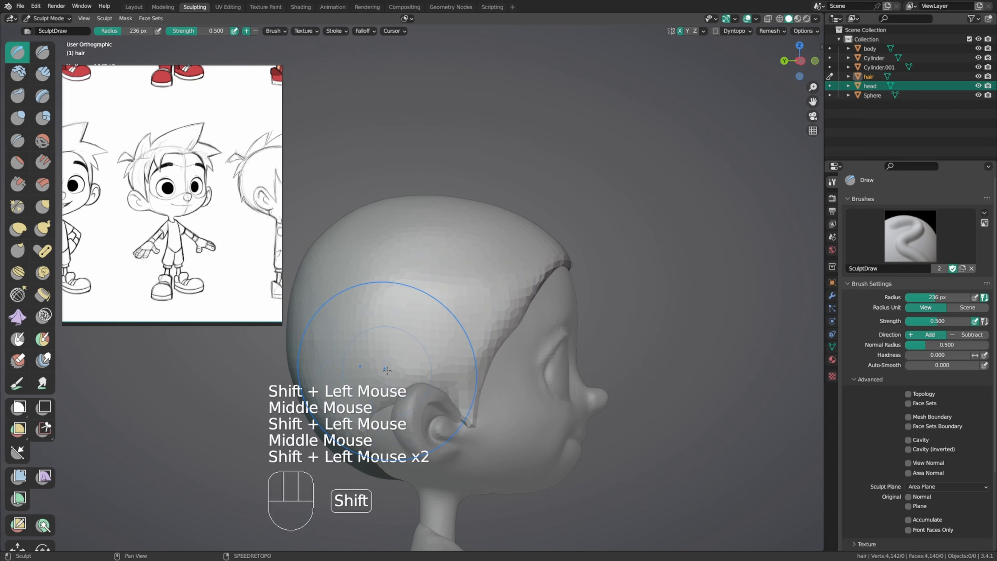
middle_click_drag(387, 370, 431, 345, "shift")
Step: Pull the hair's lower edge behind the ear downward with Grab strokes
middle_click_drag(431, 345, 615, 257)
key("g")
key("f")
left_click(489, 290)
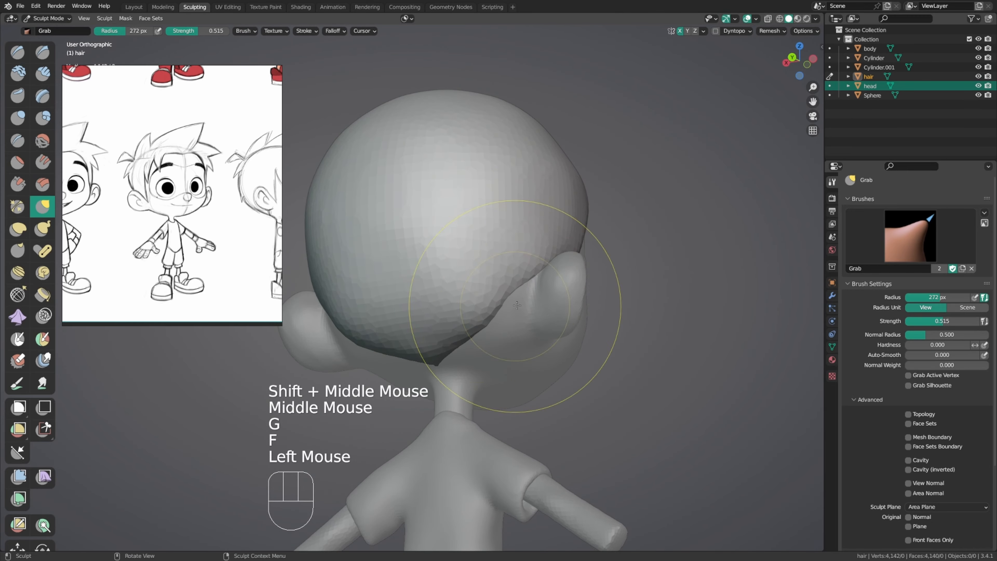
middle_click_drag(489, 290, 500, 312)
key("f")
left_click(505, 301)
left_click_drag(504, 304, 497, 318)
left_click_drag(487, 328, 488, 345)
middle_click_drag(510, 345, 546, 356)
Step: Pull the hair's lower edge down beside the nape with Grab at a 170 px radius
key("f")
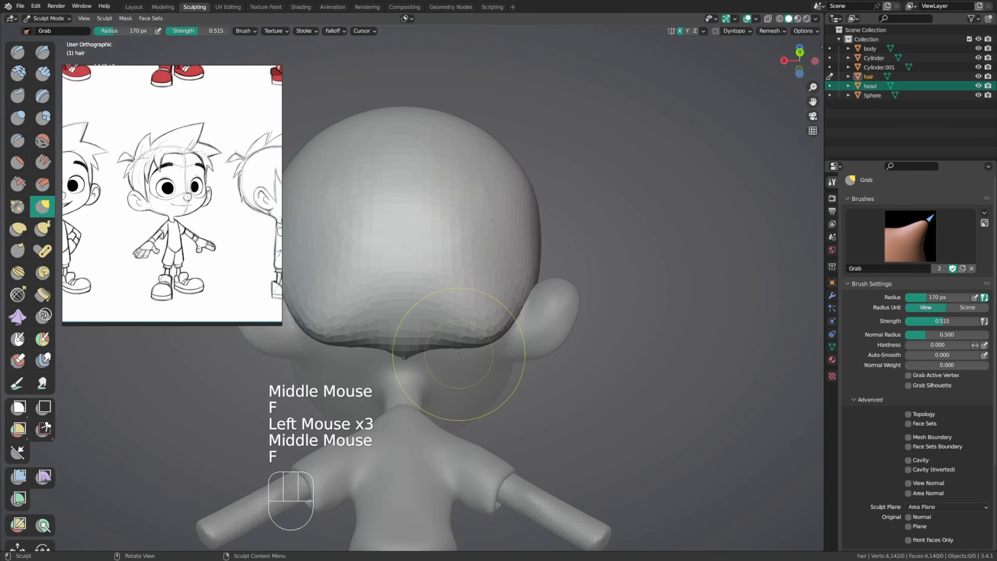
left_click(528, 356)
left_click_drag(436, 348, 436, 358)
left_click_drag(445, 352, 449, 362)
middle_click_drag(453, 371, 485, 384)
middle_click_drag(485, 384, 550, 334, "shift")
middle_click_drag(550, 333, 611, 300)
Step: Adjust the volume at the back of the hair with Grab and smooth the surface at a 170 px radius
mouse_move(552, 314)
left_mouse_down("shift")
mouse_move(444, 220)
mouse_move(549, 309)
left_mouse_up("shift")
middle_click_drag(541, 314, 520, 332)
middle_click_drag(487, 290, 455, 292)
left_click_drag(431, 246, 422, 232)
middle_click_drag(429, 234, 405, 243)
left_click_drag(421, 240, 522, 222, "shift")
left_click_drag(571, 243, 550, 220, "shift")
middle_click_drag(550, 220, 545, 212)
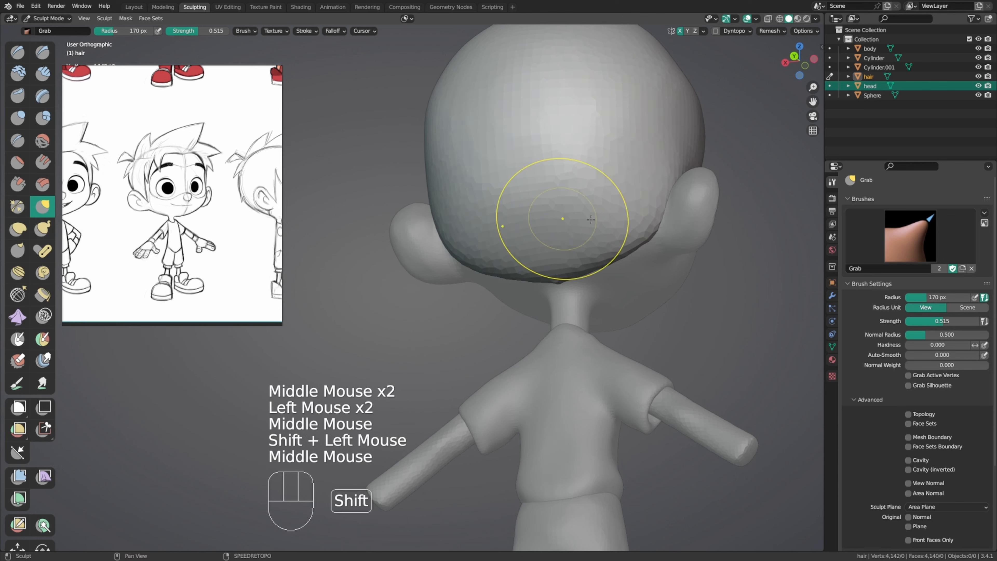
mouse_move(545, 212)
left_mouse_down("shift")
mouse_move(588, 236)
mouse_move(644, 245)
left_mouse_up("shift")
Step: Reshape the hair's lower edge at the nape with Grab strokes and smooth the back of the hair
middle_click_drag(645, 246, 634, 233)
left_click_drag(633, 233, 613, 254)
left_click_drag(608, 259, 606, 263)
middle_click_drag(608, 262, 566, 272)
left_click_drag(565, 272, 576, 275)
mouse_move(581, 274)
middle_mouse_down()
mouse_move(633, 232)
mouse_move(607, 259)
middle_mouse_up()
left_click_drag(607, 260, 578, 278, "shift")
mouse_move(612, 231)
middle_mouse_down()
mouse_move(650, 254)
mouse_move(656, 274)
middle_mouse_up()
mouse_move(604, 255)
left_mouse_down("shift")
mouse_move(540, 239)
mouse_move(565, 251)
left_mouse_up("shift")
middle_click_drag(565, 251, 670, 260)
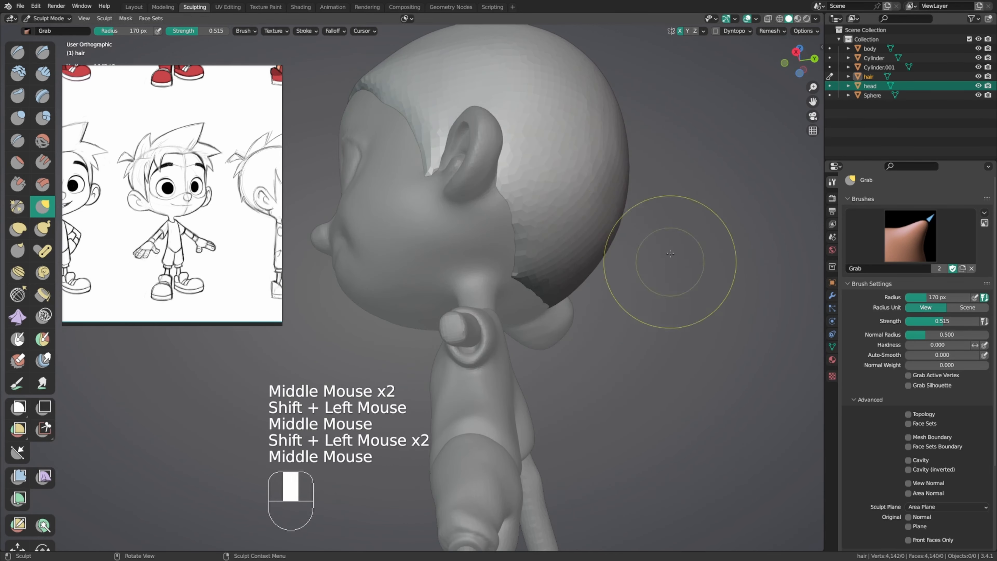
Step: Switch sculpting to the head object and adjust the ear's upper part with Grab at a 207 px radius
mouse_move(637, 189)
middle_mouse_down("ctrl")
mouse_move(590, 234)
mouse_move(688, 259)
mouse_move(596, 206)
mouse_move(569, 236)
mouse_move(534, 250)
mouse_move(536, 260)
middle_mouse_up("ctrl")
middle_click_drag(536, 260, 547, 264, "ctrl")
middle_click_drag(547, 264, 535, 255, "shift")
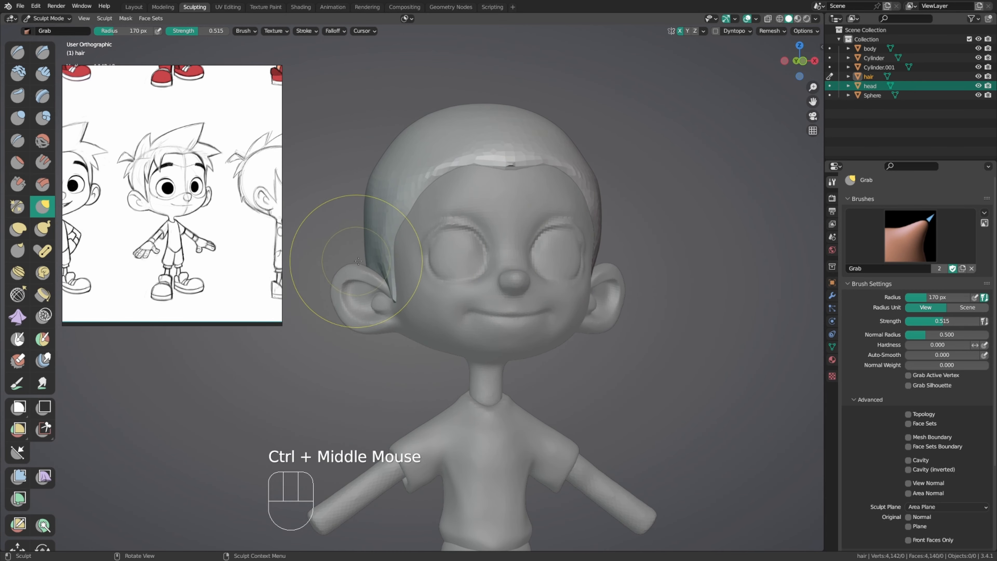
mouse_move(334, 240)
middle_mouse_down()
mouse_move(478, 256)
mouse_move(447, 263)
middle_mouse_up()
key("alt+q")
key("f")
left_click(462, 265)
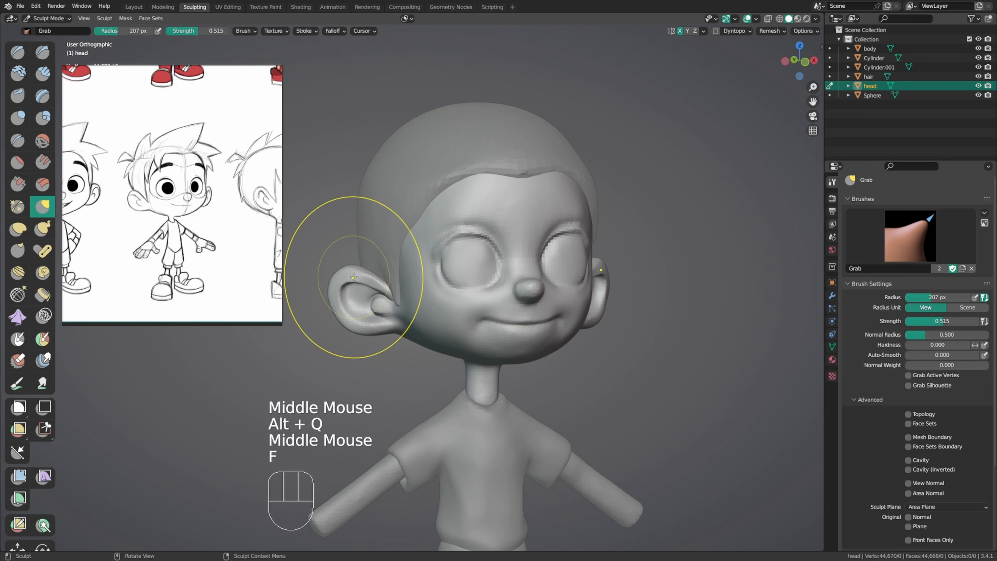
left_click_drag(354, 277, 355, 274)
middle_click_drag(354, 274, 346, 284)
Step: Reshape the area where the ear joins the head with Grab, reducing the radius to 110 px
key("f")
key("f")
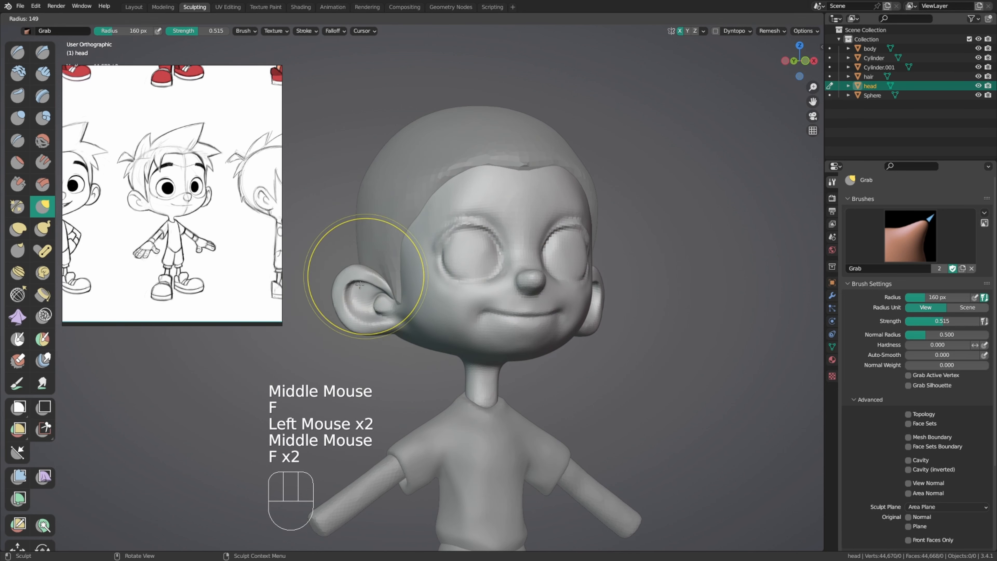
left_click(371, 286)
key("f")
left_click(387, 292)
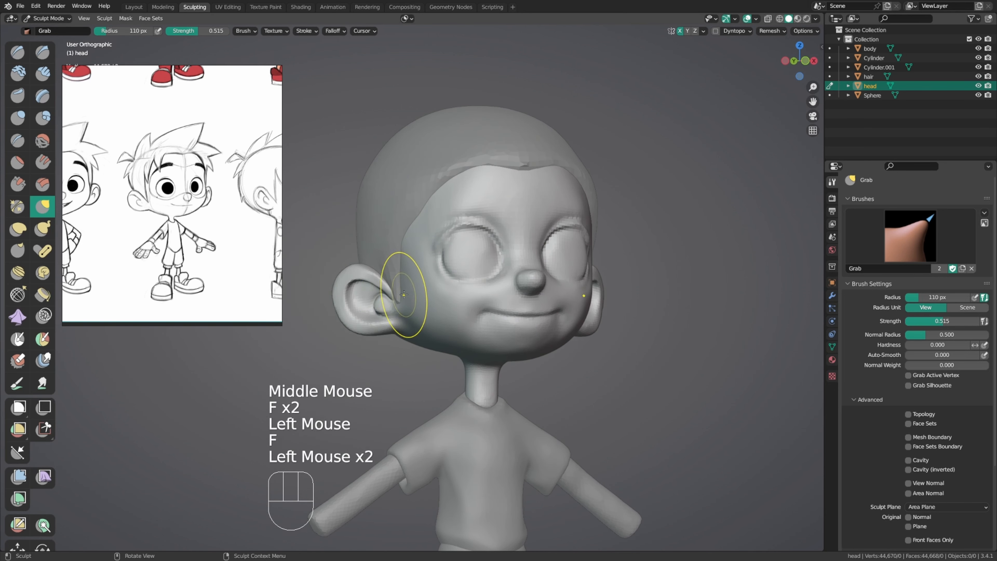
key("f")
left_click(396, 314)
Step: Smooth the inner ear around the tragus at a 68 px brush radius
middle_click_drag(396, 314, 392, 275)
middle_click_drag(392, 274, 455, 231, "shift")
middle_click_drag(455, 231, 481, 249)
key("f")
left_click(433, 270, "shift")
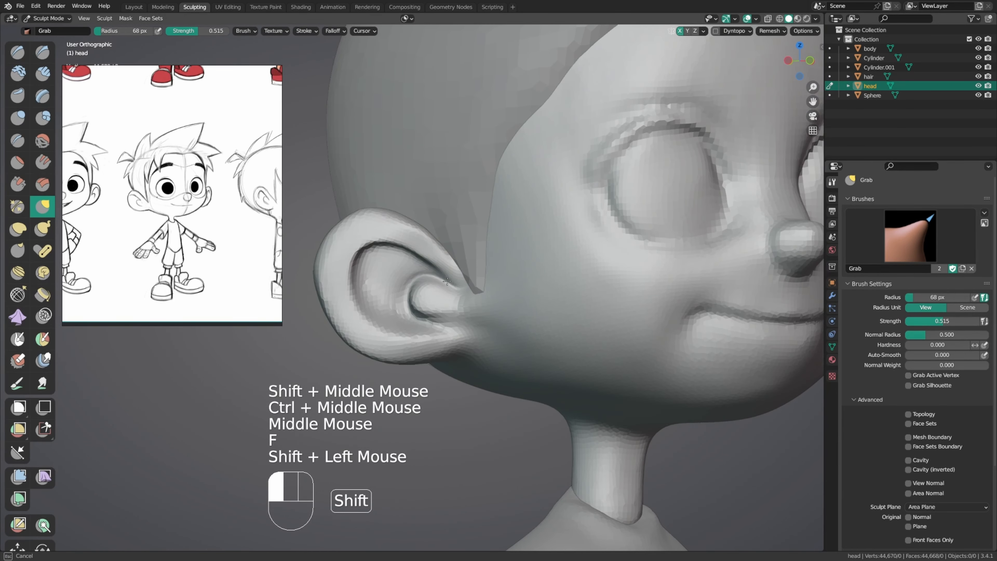
left_click(396, 278, "shift")
left_click(396, 278, "shift")
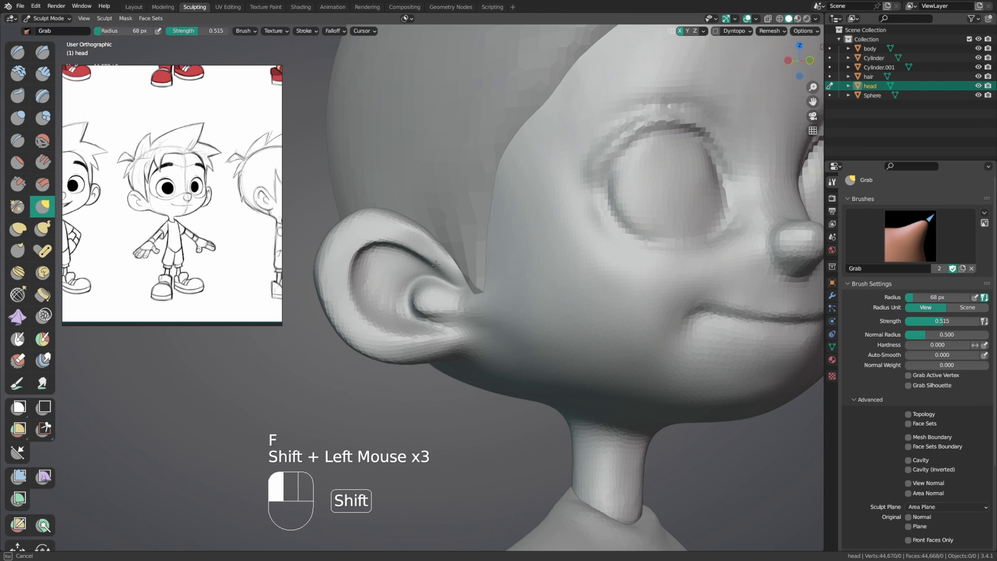
Step: Build up the tragus inside the ear with Draw strokes at a 59 px radius
mouse_move(396, 278)
middle_mouse_down()
mouse_move(408, 265)
mouse_move(414, 279)
middle_mouse_up()
key("x")
key("f")
left_click(419, 286)
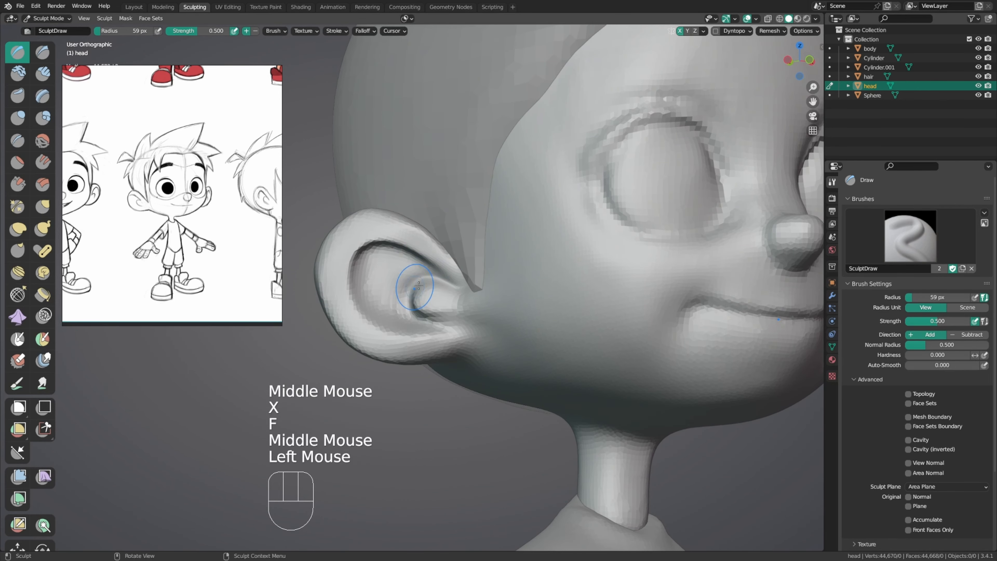
mouse_move(420, 272)
left_mouse_down("shift")
mouse_move(414, 286)
mouse_move(430, 293)
left_mouse_up("shift")
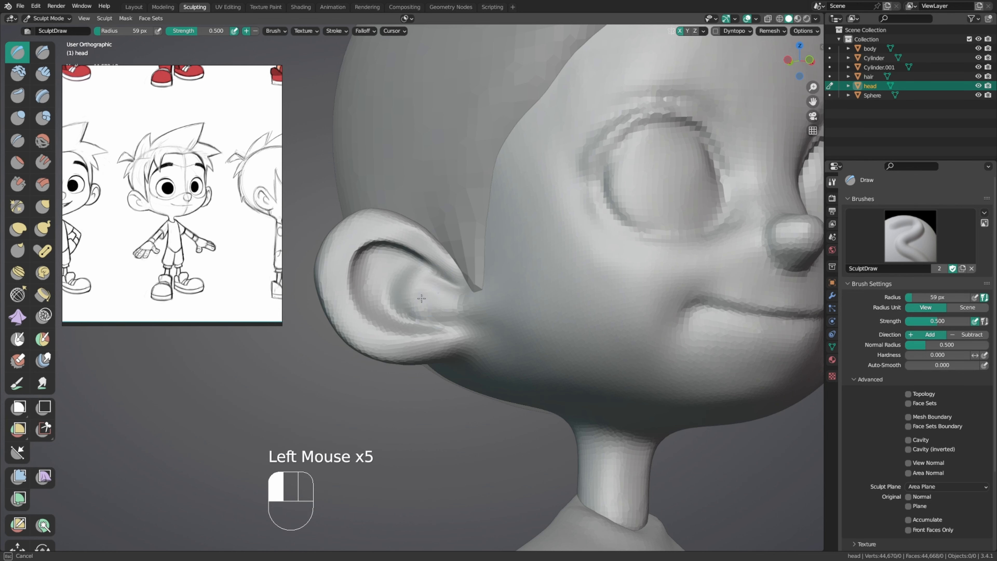
middle_click_drag(440, 294, 437, 286)
left_click_drag(428, 287, 452, 298)
Step: Smooth the tragus and its transition into the cheek at a 59 px brush radius
middle_click_drag(445, 282, 470, 273)
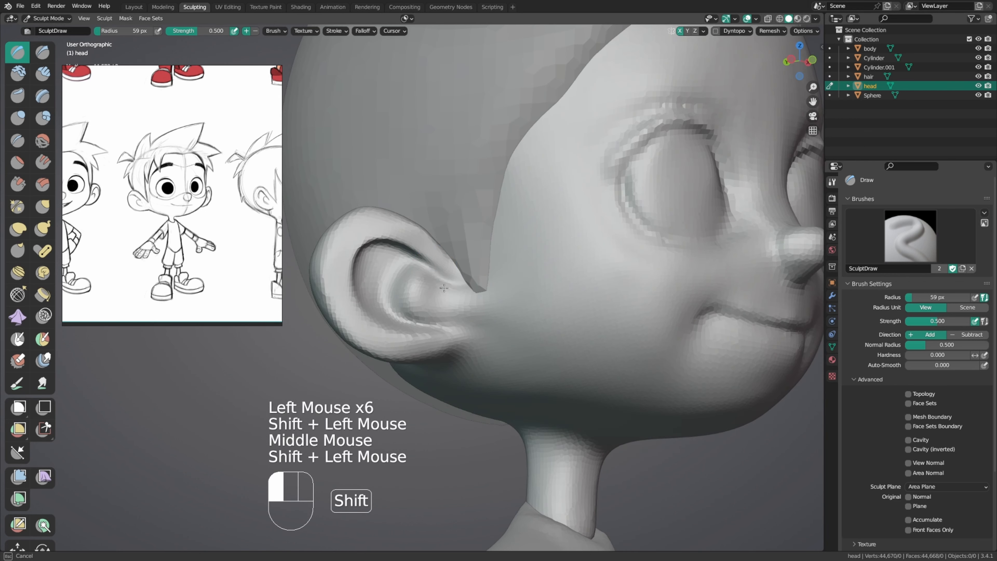
left_click_drag(440, 283, 438, 272, "shift")
middle_click_drag(441, 277, 461, 293)
left_click_drag(465, 297, 471, 301, "shift")
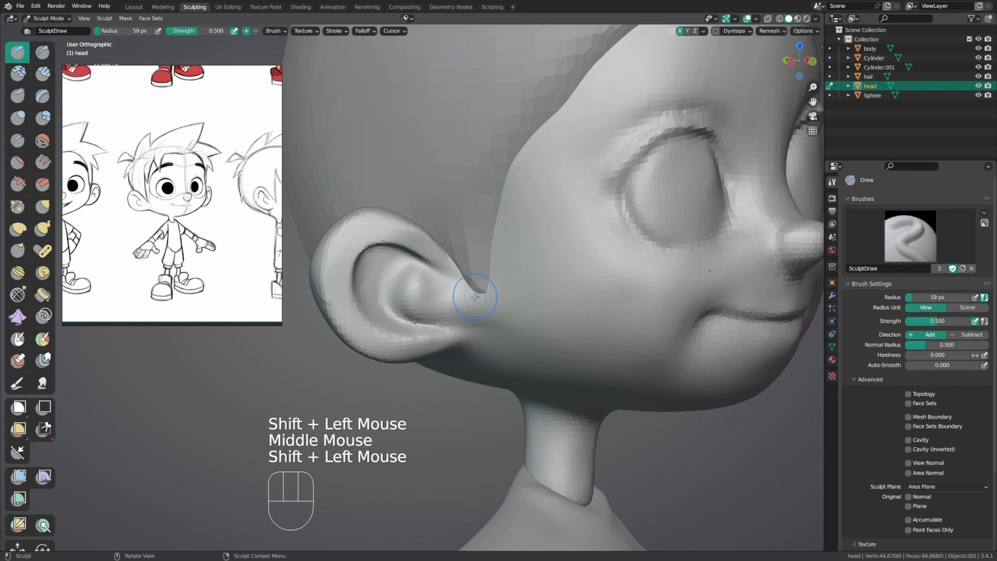
Step: Carve the junction between the ear and cheek with inverted Draw strokes and smooth it
mouse_move(474, 291)
middle_mouse_down()
mouse_move(538, 271)
mouse_move(456, 312)
mouse_move(463, 304)
middle_mouse_up()
left_click(459, 306, "ctrl")
left_click(461, 303, "ctrl")
key("f")
left_click(494, 287)
left_click_drag(490, 291, 481, 304, "shift")
left_click_drag(484, 292, 478, 300, "shift")
Step: Sharpen the fold inside the ear's upper rim with the Crease brush at a 27 px radius
key("f")
mouse_move(479, 301)
middle_mouse_down()
mouse_move(441, 312)
mouse_move(455, 389)
mouse_move(524, 236)
mouse_move(421, 349)
mouse_move(405, 263)
mouse_move(381, 273)
middle_mouse_up()
key("shift+c")
key("f")
key("f")
left_click(370, 272)
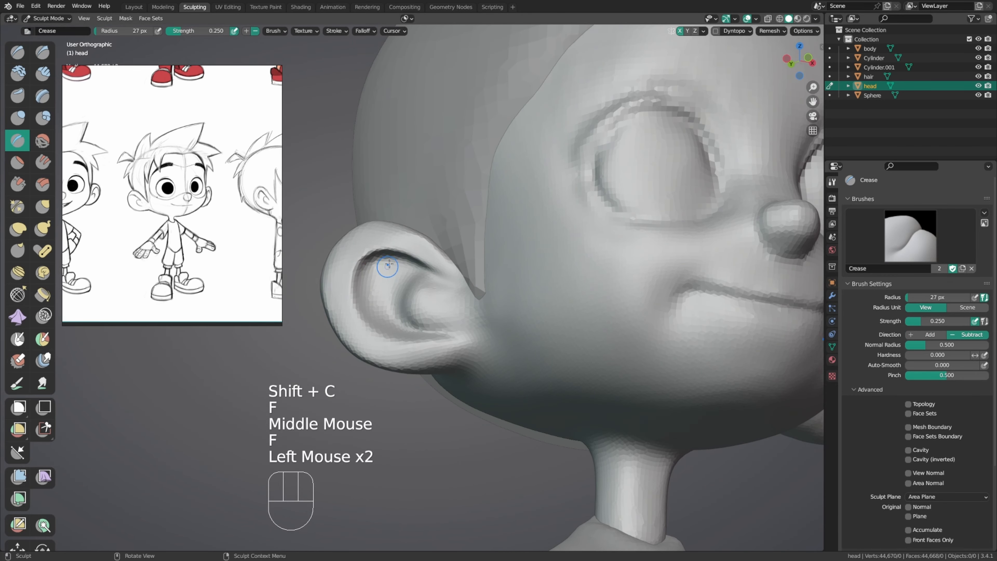
Step: Deepen the crease around the ear's inner bowl with Crease strokes at 58 px and 41 px radii
key("f")
middle_click_drag(378, 298, 379, 314)
left_click(379, 316)
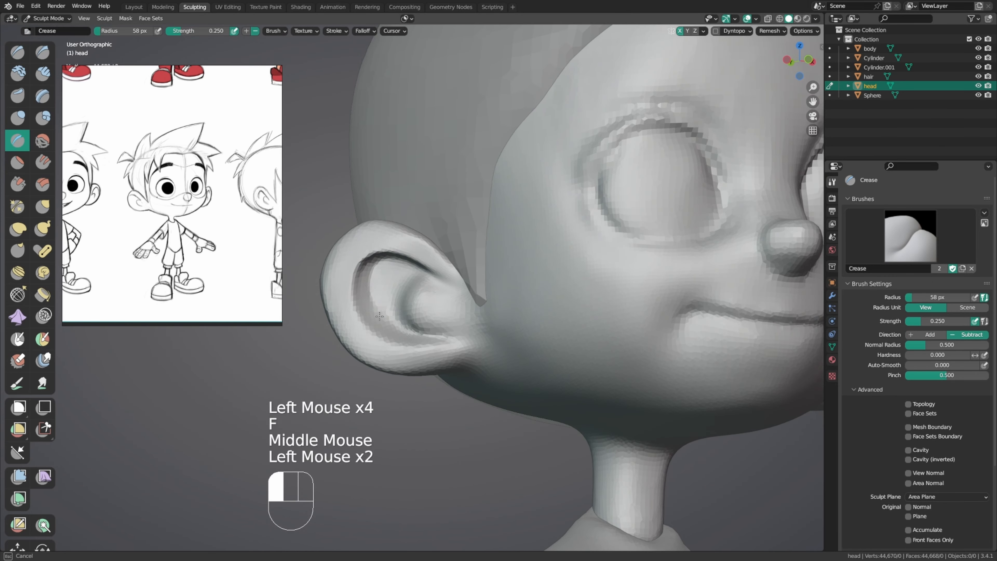
mouse_move(397, 281)
middle_mouse_down()
mouse_move(390, 316)
mouse_move(399, 212)
middle_mouse_up()
key("f")
left_click(393, 327)
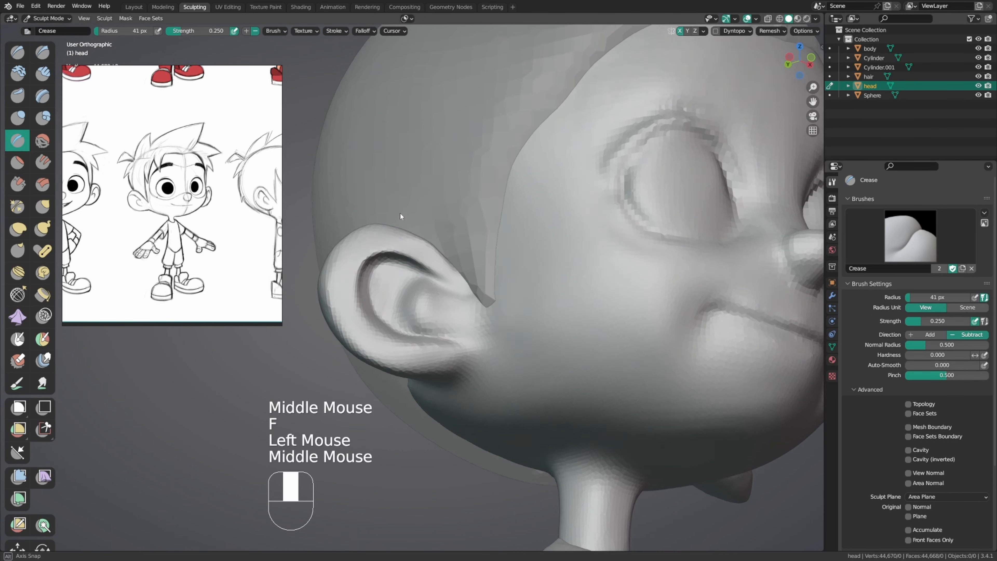
left_click(394, 262)
Step: Smooth the upper inner rim of the ear and raise its edge with inverted Crease strokes at a 41 px radius
middle_click_drag(433, 274, 408, 254)
left_click(389, 252, "shift")
left_click(388, 252, "shift")
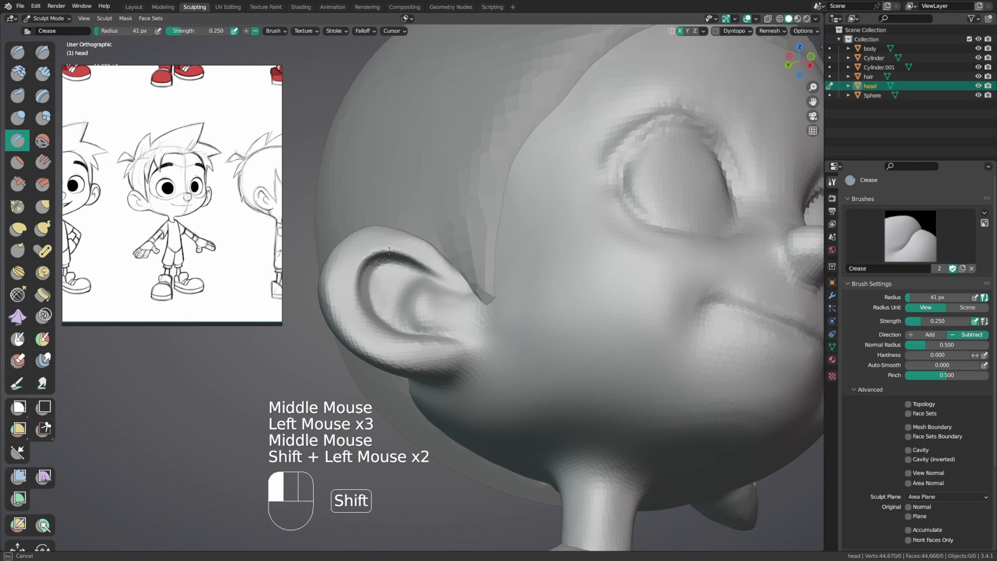
left_click(417, 261, "ctrl")
left_click_drag(410, 255, 404, 250, "ctrl")
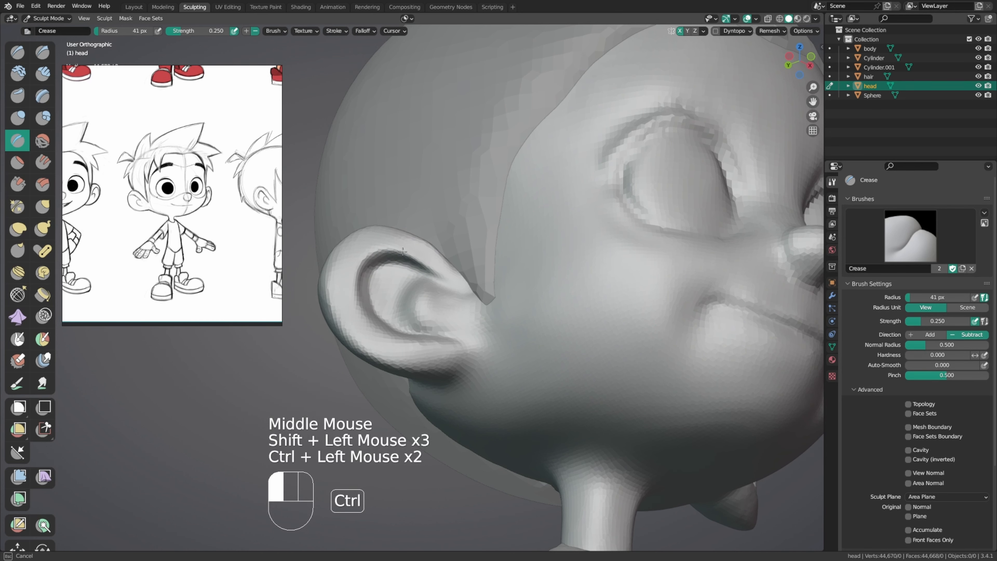
middle_click_drag(385, 304, 339, 290)
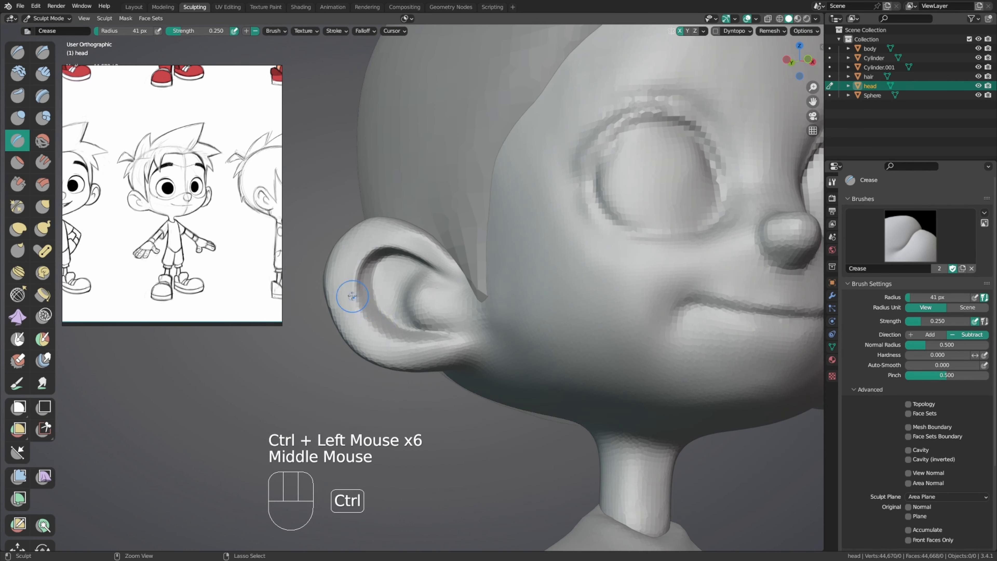
left_click(395, 334, "ctrl")
left_click_drag(397, 336, 400, 340, "ctrl")
Step: Enlarge the brush and smooth the outer rim of the ear beside the inner bowl
key("f")
mouse_move(471, 330)
middle_mouse_down()
mouse_move(457, 308)
mouse_move(359, 311)
middle_mouse_up()
left_click(462, 307)
left_click(355, 310, "shift")
left_click_drag(356, 303, 353, 310, "shift")
middle_click_drag(353, 310, 359, 290)
Step: Flatten the ear's outer rim with the Scrape brush, enlarging the radius from 81 px to 134 px
key("4")
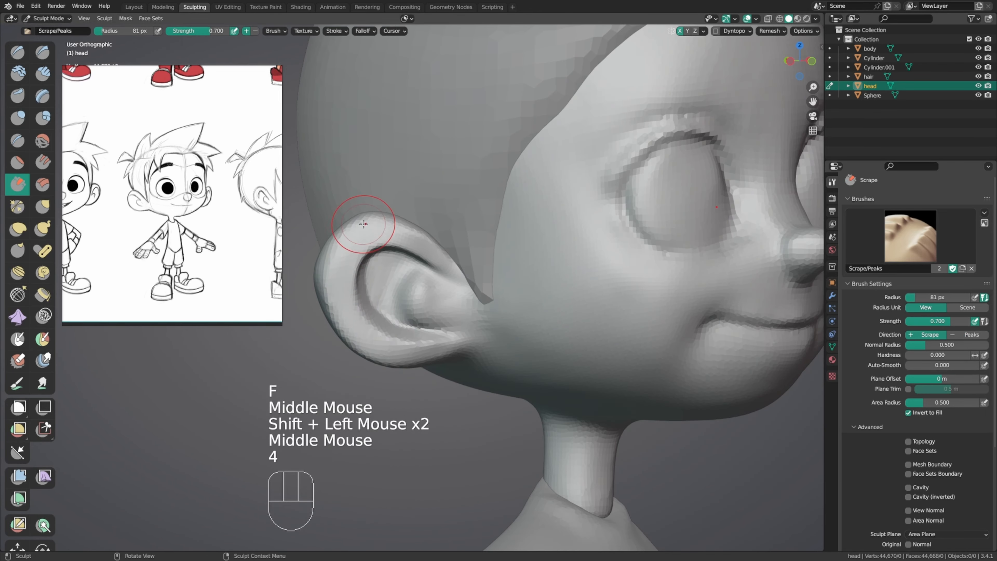
left_click(355, 228)
mouse_move(360, 330)
middle_mouse_down()
mouse_move(467, 267)
mouse_move(396, 285)
mouse_move(534, 251)
mouse_move(430, 254)
middle_mouse_up()
key("f")
left_click(429, 254)
left_click_drag(435, 236, 451, 208)
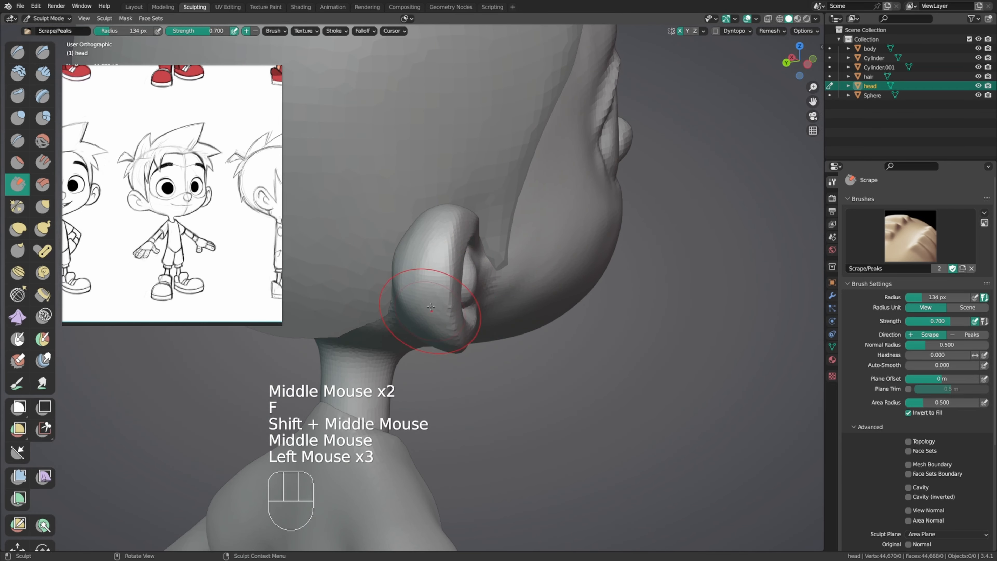
left_click_drag(430, 307, 436, 267)
Step: Scrape the back and lower edge of the ear into cleaner planes at a 134 px radius
middle_click_drag(435, 267, 485, 231)
left_click_drag(429, 251, 417, 298)
mouse_move(418, 299)
left_mouse_down()
mouse_move(420, 266)
mouse_move(407, 287)
left_mouse_up()
left_click_drag(407, 287, 429, 340)
middle_click_drag(429, 340, 392, 314, "shift")
middle_click_drag(392, 314, 447, 274)
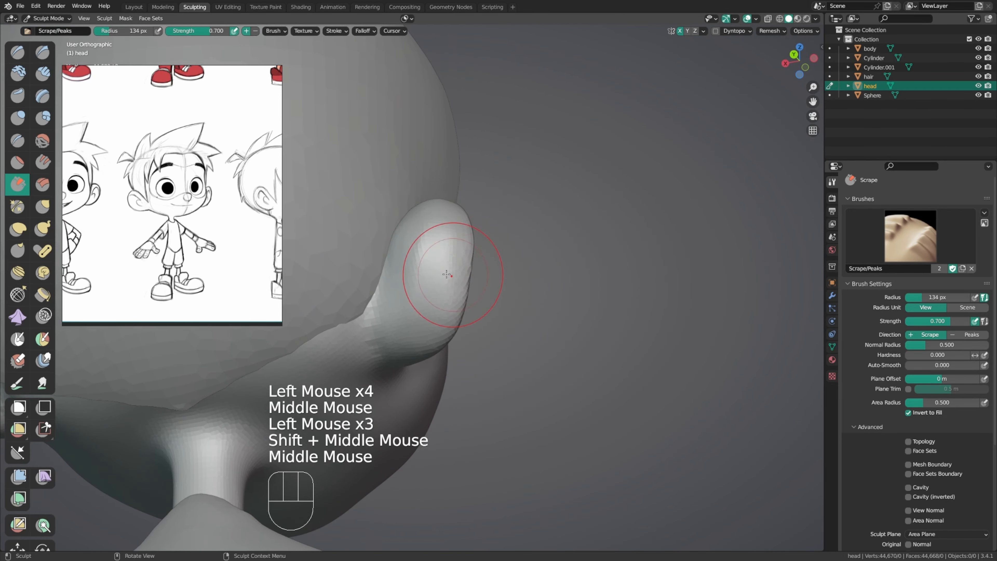
left_click_drag(446, 274, 406, 234)
middle_click_drag(426, 225, 404, 228)
left_click_drag(404, 228, 410, 198)
mouse_move(410, 198)
middle_mouse_down()
mouse_move(427, 196)
mouse_move(439, 212)
middle_mouse_up()
mouse_move(439, 212)
middle_mouse_down("ctrl")
mouse_move(456, 233)
mouse_move(452, 285)
mouse_move(441, 237)
middle_mouse_up("ctrl")
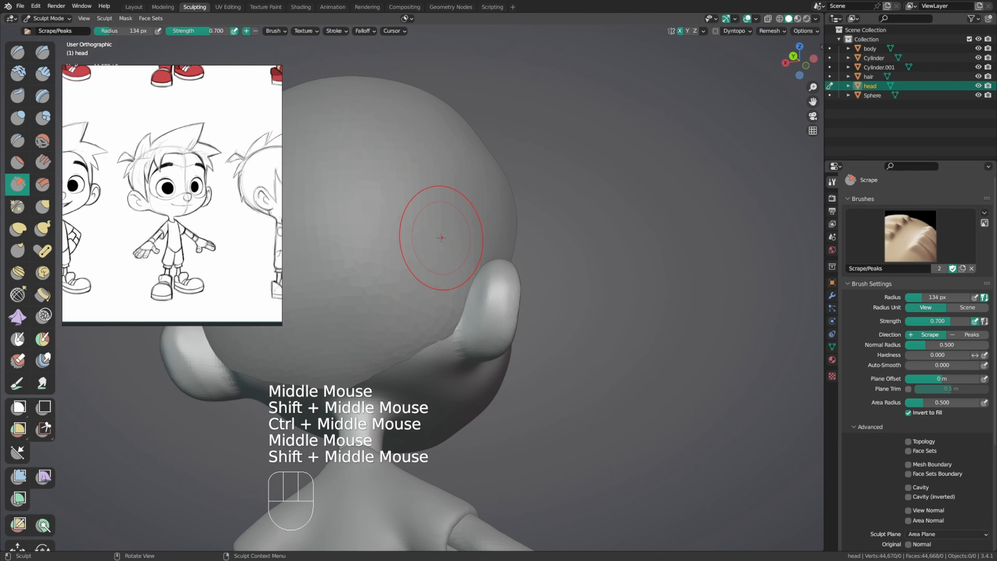
Step: Isolate the head in local view and smooth the area where the back of the ear meets the skull
key("KP_Divide")
middle_click_drag(494, 305, 510, 255, "ctrl")
middle_click_drag(510, 255, 509, 276)
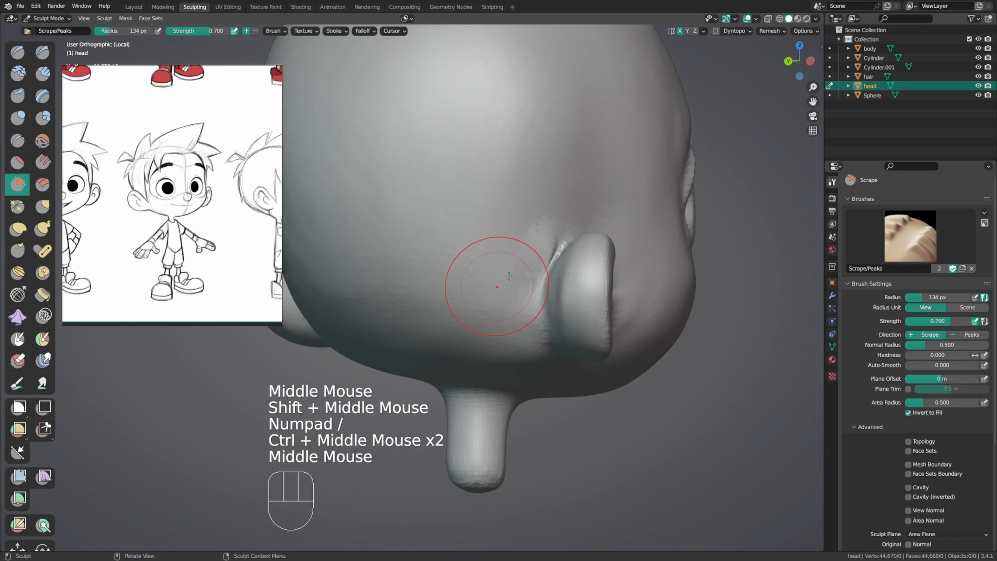
left_click_drag(509, 276, 567, 226, "shift")
Step: Try to build up the junction behind the ear with the Clay brush at an 80 px radius
key("x")
middle_click_drag(587, 228, 584, 236)
key("f")
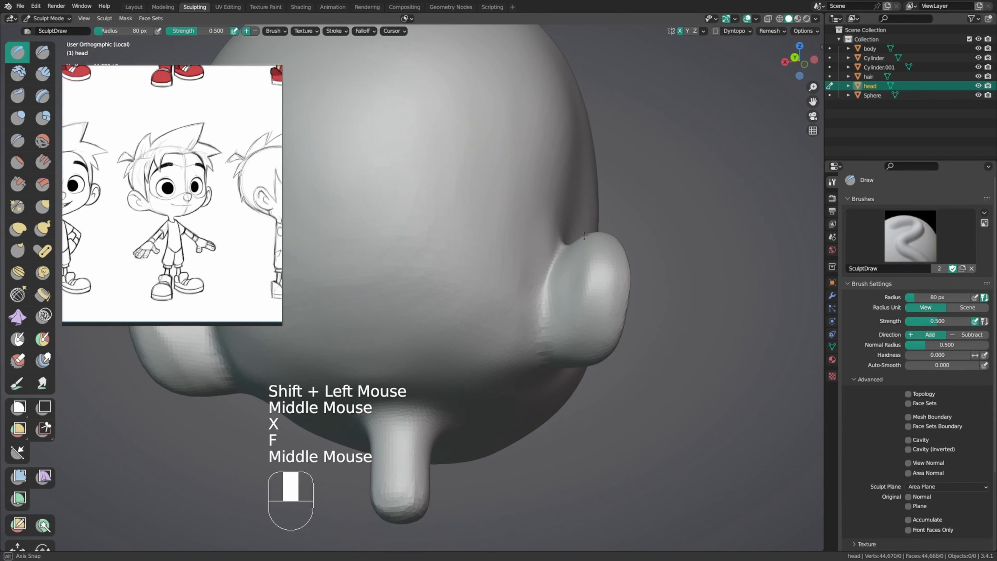
key("c")
mouse_move(551, 277)
left_mouse_down()
mouse_move(543, 296)
mouse_move(550, 277)
left_mouse_up()
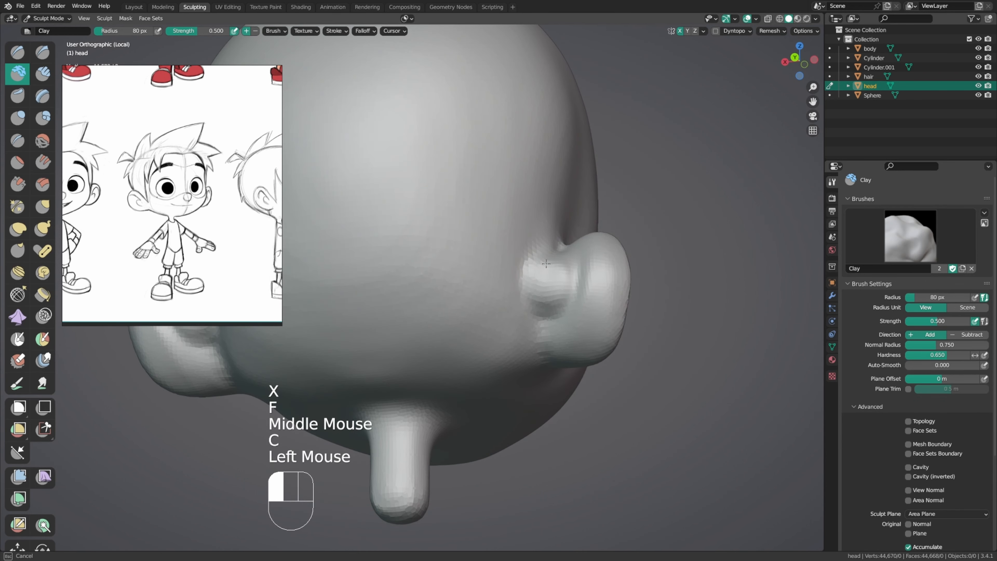
mouse_move(566, 256)
middle_mouse_down()
mouse_move(545, 280)
mouse_move(568, 257)
middle_mouse_up()
key("ctrl+z")
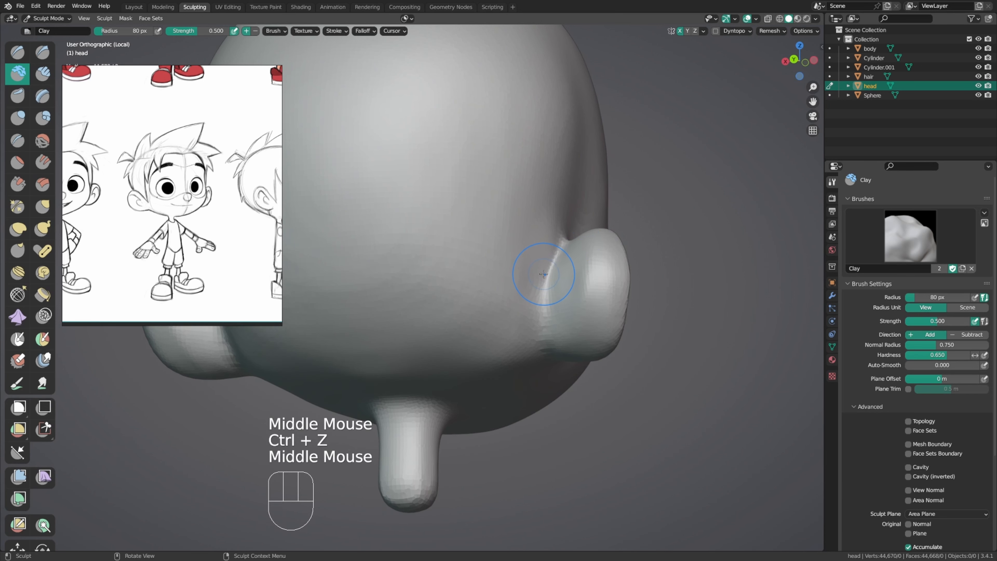
Step: Build up a mound behind the ear, where it joins the skull, with the Clay Strips brush
key("u")
mouse_move(538, 302)
left_mouse_down()
mouse_move(543, 255)
mouse_move(549, 274)
left_mouse_up()
key("f")
mouse_move(549, 275)
middle_mouse_down()
mouse_move(558, 285)
mouse_move(569, 275)
middle_mouse_up()
left_click(550, 295)
key("f")
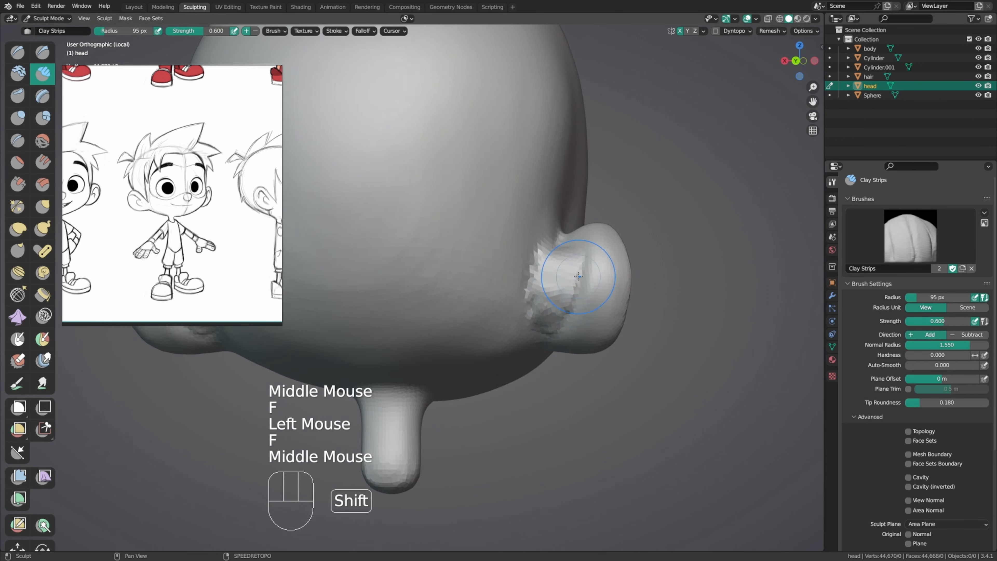
Step: Carve a groove between the mound and the ear's rim with inverted Clay Strips at a 79 px radius
key("f")
left_click(584, 254, "ctrl")
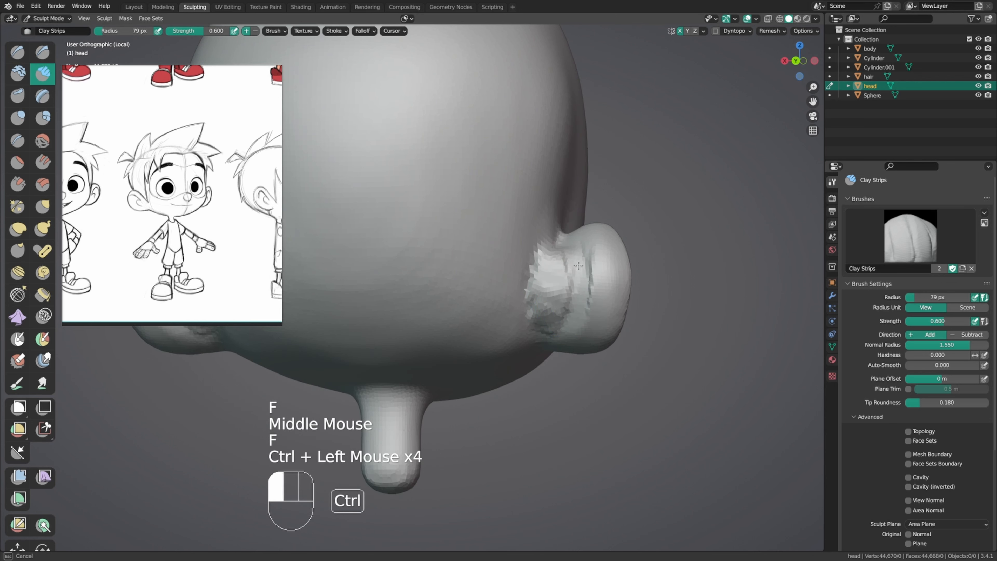
middle_click_drag(578, 265, 595, 276)
left_click(586, 275, "ctrl")
left_click(586, 276, "ctrl")
left_click(586, 317, "ctrl")
middle_click_drag(586, 317, 585, 271)
left_click(585, 271, "ctrl")
left_click(584, 271, "ctrl")
Step: Extend the groove along the lower back of the ear with inverted Clay Strips strokes
left_click(574, 325, "ctrl")
middle_click_drag(574, 325, 591, 286)
left_click(589, 291, "ctrl")
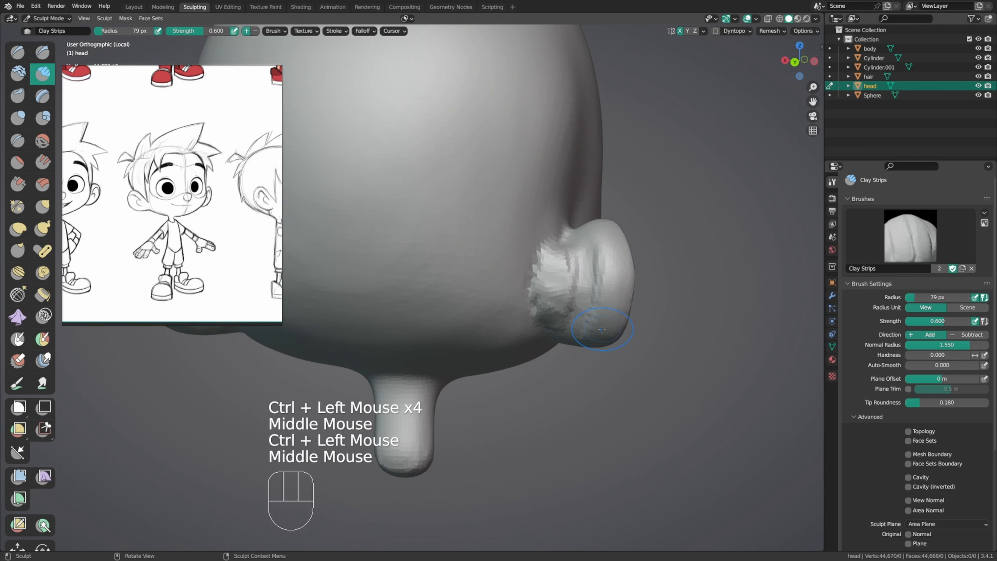
middle_click_drag(602, 329, 608, 261)
middle_click_drag(598, 317, 565, 266)
left_click(585, 300, "ctrl")
left_click(580, 283, "ctrl")
left_click(575, 273, "ctrl")
Step: Smooth the mound and the carved groove behind the ear at a 79 px brush radius
left_click_drag(565, 267, 527, 262, "shift")
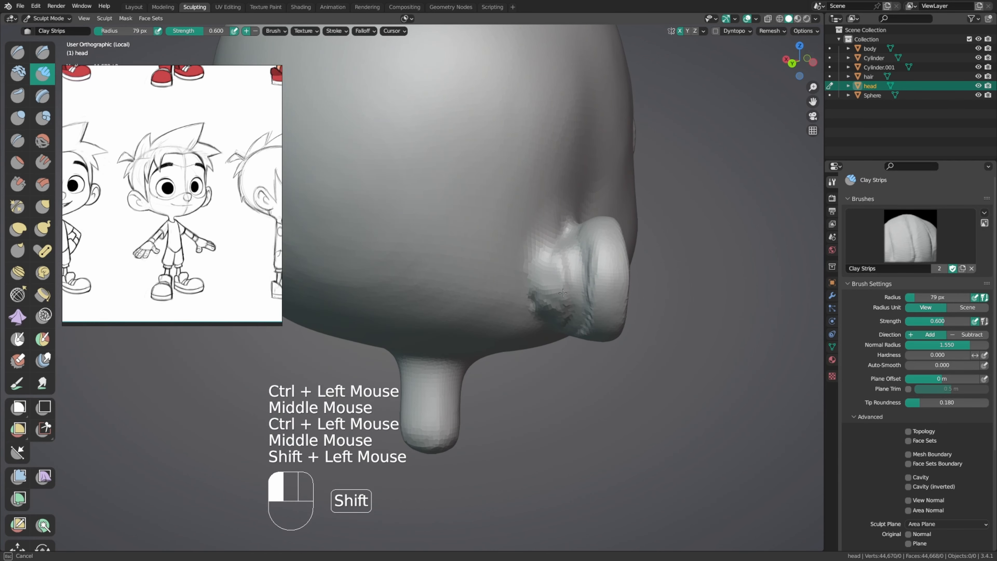
left_click_drag(563, 293, 560, 304, "shift")
middle_click_drag(560, 304, 574, 263)
left_click_drag(574, 263, 583, 326, "shift")
left_click_drag(581, 291, 583, 318, "shift")
middle_click_drag(585, 310, 598, 267)
left_click_drag(596, 271, 570, 343, "shift")
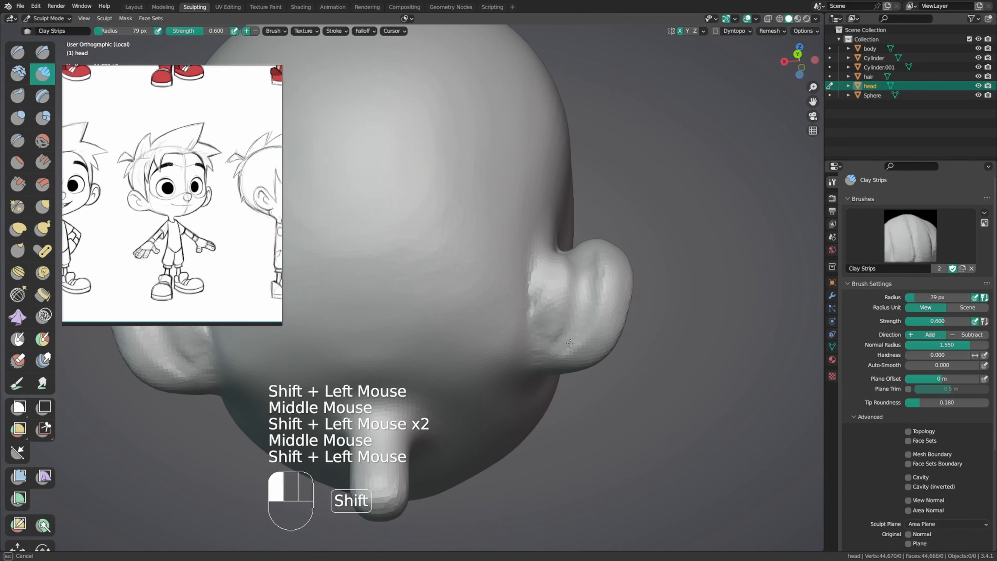
left_click_drag(537, 254, 540, 267, "shift")
middle_click_drag(540, 267, 487, 280)
left_click_drag(527, 263, 534, 283, "shift")
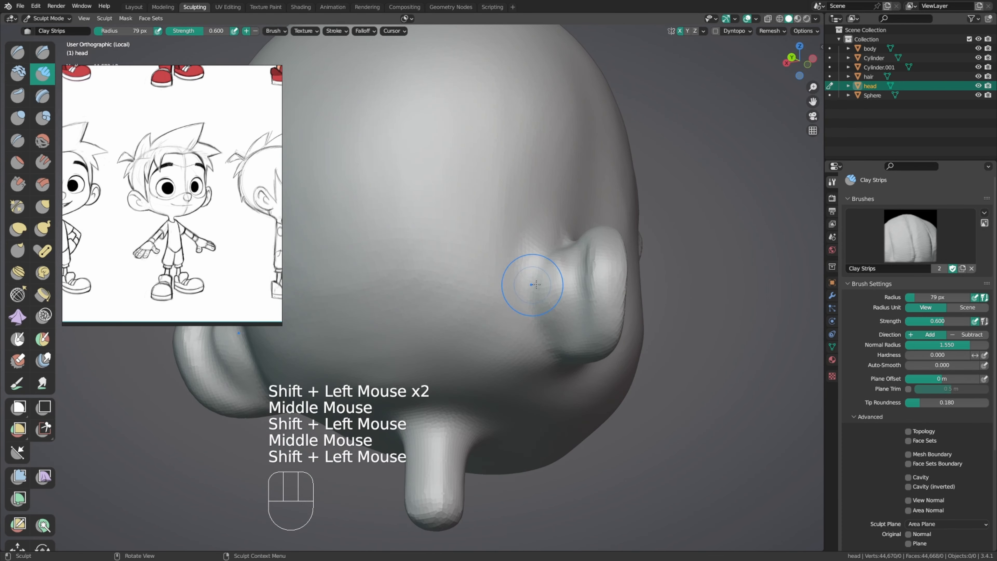
Step: Add more volume to the mound behind the ear with Clay Strips and smooth its upper part
middle_click_drag(534, 283, 534, 301)
left_click_drag(535, 306, 538, 294)
left_click(560, 269)
mouse_move(534, 285)
middle_mouse_down()
mouse_move(560, 269)
mouse_move(549, 261)
mouse_move(565, 260)
middle_mouse_up()
left_click(551, 257, "shift")
left_click(551, 255, "shift")
Step: Redefine the grooves on the back of the ear, beside the mound and rim, with inverted Clay Strips strokes
left_click_drag(565, 260, 572, 253, "ctrl")
middle_click_drag(576, 315, 576, 313)
left_click_drag(576, 313, 575, 311, "ctrl")
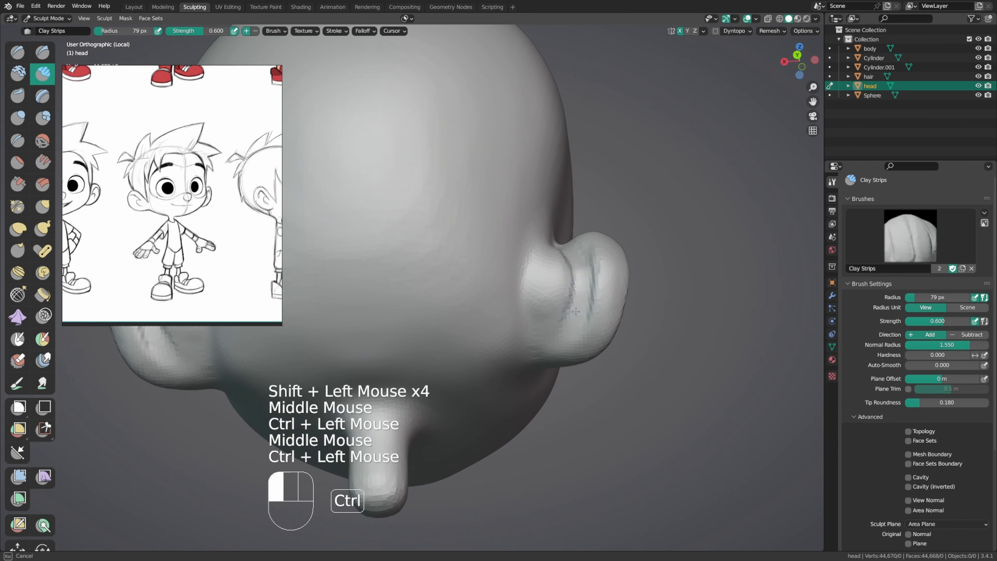
middle_click_drag(575, 294, 574, 284)
left_click_drag(574, 283, 572, 275, "ctrl")
middle_click_drag(572, 271, 565, 255)
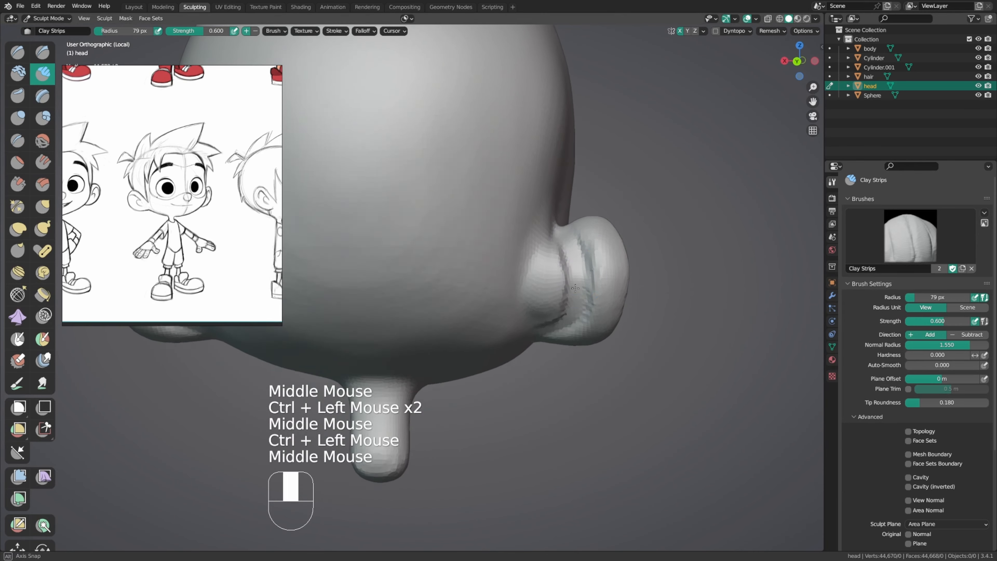
left_click_drag(564, 246, 561, 241, "ctrl")
middle_click_drag(582, 313, 585, 253)
left_click_drag(585, 253, 595, 265, "ctrl")
middle_click_drag(594, 271, 582, 323)
mouse_move(584, 299)
left_mouse_down("ctrl")
mouse_move(578, 277)
mouse_move(587, 274)
left_mouse_up("ctrl")
Step: Fill in the lower base of the ear where it meets the skull with Clay Strips strokes
middle_click_drag(586, 271, 580, 229)
middle_click_drag(582, 271, 587, 251, "ctrl")
mouse_move(587, 254)
middle_mouse_down()
mouse_move(594, 267)
mouse_move(613, 252)
middle_mouse_up()
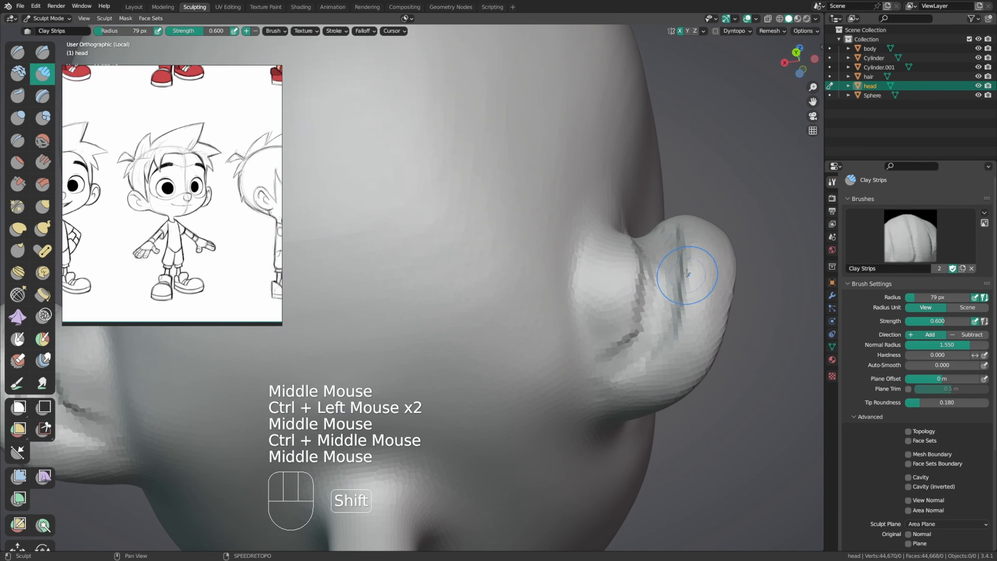
middle_click_drag(685, 274, 653, 263, "shift")
middle_click_drag(652, 261, 634, 292, "ctrl")
left_click_drag(584, 354, 582, 357)
Step: Smooth the grooves and the upper junction on the back of the ear
middle_click_drag(630, 309, 630, 290)
left_click_drag(630, 290, 630, 290, "shift")
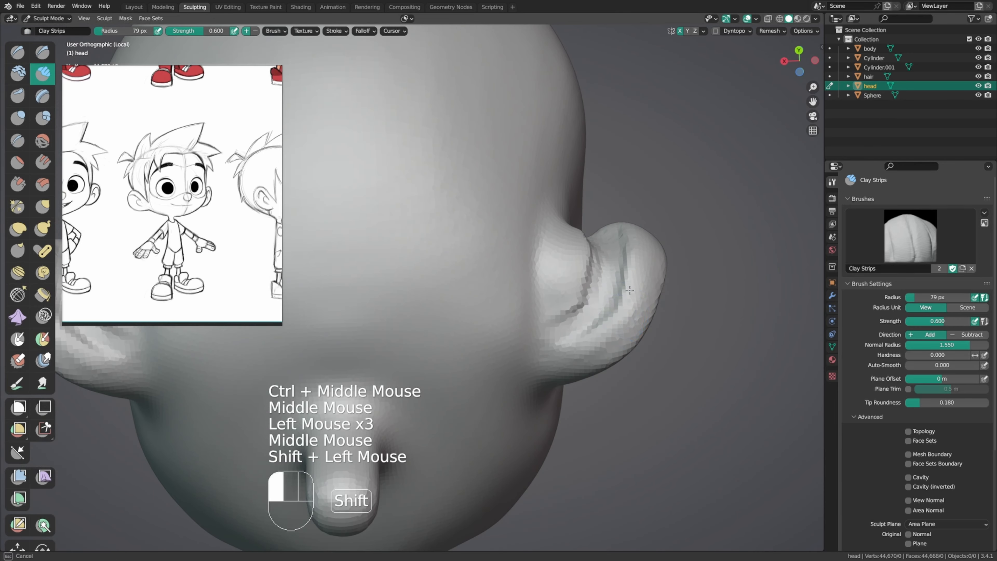
middle_click_drag(595, 253, 587, 230)
left_click_drag(587, 230, 586, 227, "shift")
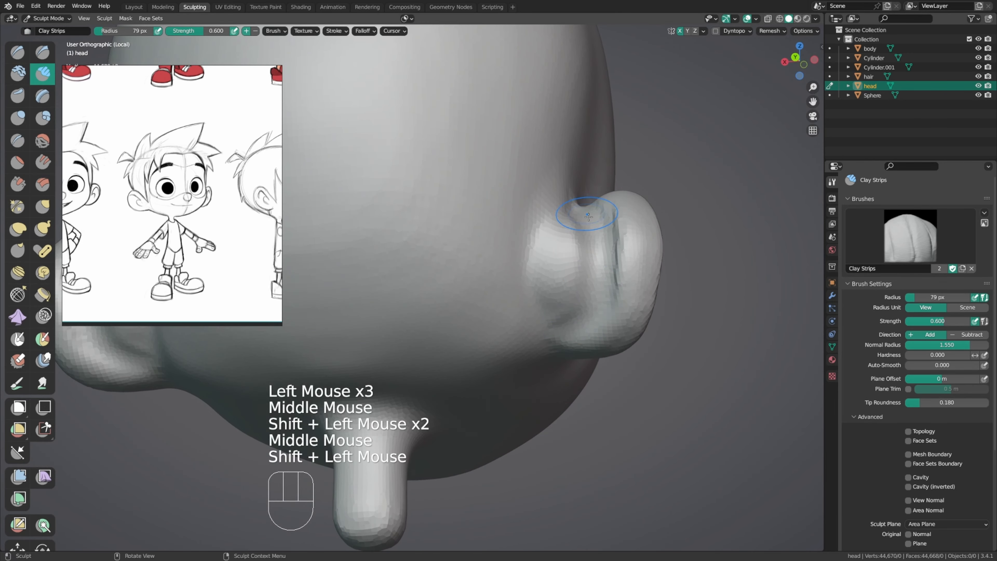
middle_click_drag(588, 215, 595, 229)
left_click_drag(594, 230, 596, 232, "shift")
middle_click_drag(617, 275, 615, 264)
left_click_drag(614, 263, 612, 259, "shift")
Step: Reshape the ear from behind with the Grab brush
middle_click_drag(612, 259, 663, 255)
key("g")
key("f")
mouse_move(721, 212)
middle_mouse_down("shift")
mouse_move(636, 236)
mouse_move(583, 233)
middle_mouse_up("shift")
mouse_move(584, 234)
left_mouse_down()
mouse_move(601, 238)
mouse_move(597, 251)
left_mouse_up()
middle_click_drag(597, 251, 593, 258)
Step: Adjust the ear's upper rim and back profile with the Grab brush at a 176 px radius
key("f")
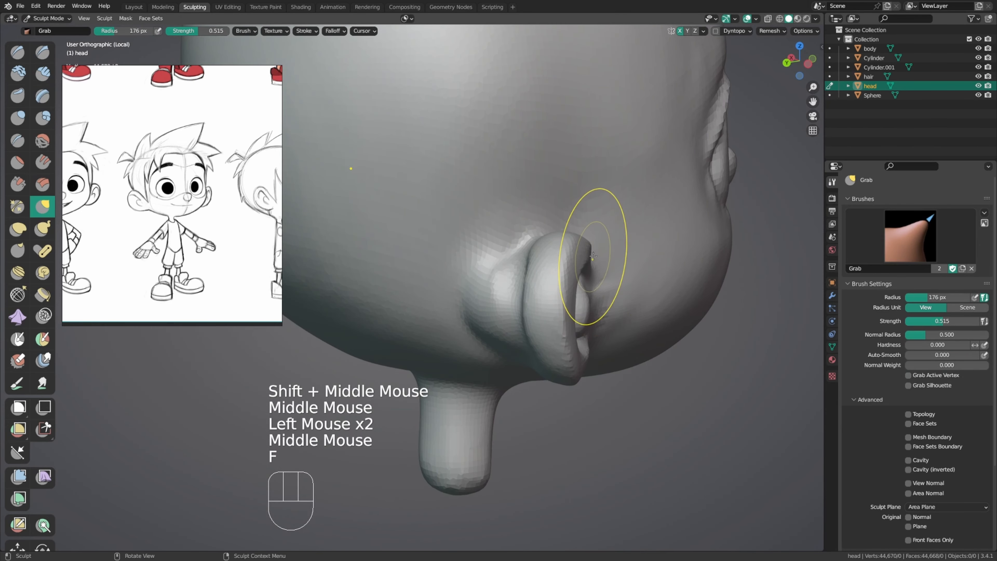
left_click_drag(585, 241, 585, 242)
middle_click_drag(585, 242, 588, 265)
left_click_drag(585, 262, 585, 264)
middle_click_drag(584, 263, 580, 289)
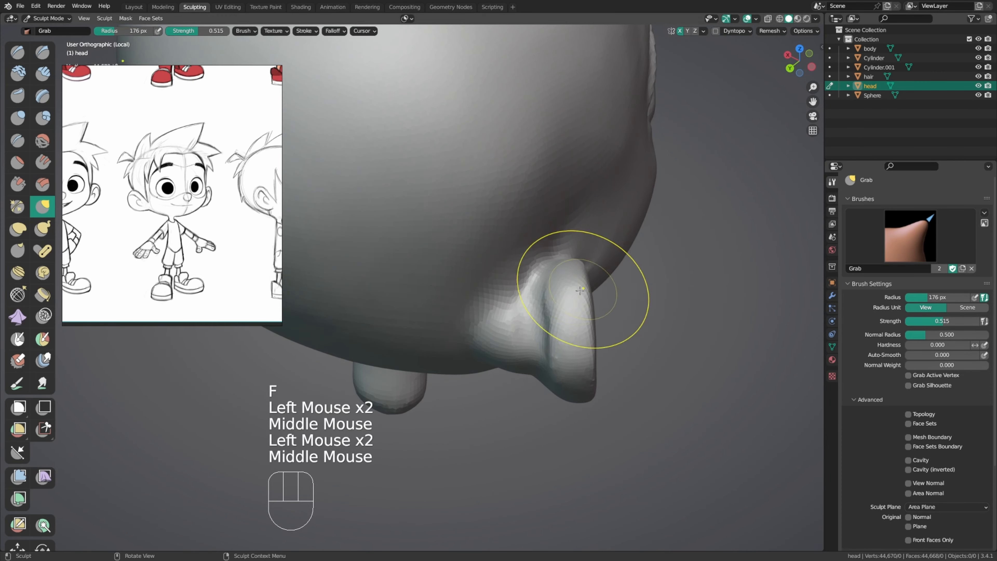
left_click(547, 316)
Step: Set the brush radius to 125 px and smooth the mound and groove on the back of the ear
key("f")
middle_click_drag(552, 324, 561, 329)
mouse_move(562, 329)
middle_mouse_down()
mouse_move(563, 346)
mouse_move(562, 314)
middle_mouse_up()
mouse_move(562, 314)
middle_mouse_down("shift")
mouse_move(560, 271)
mouse_move(546, 293)
middle_mouse_up("shift")
left_click_drag(544, 310, 526, 315, "shift")
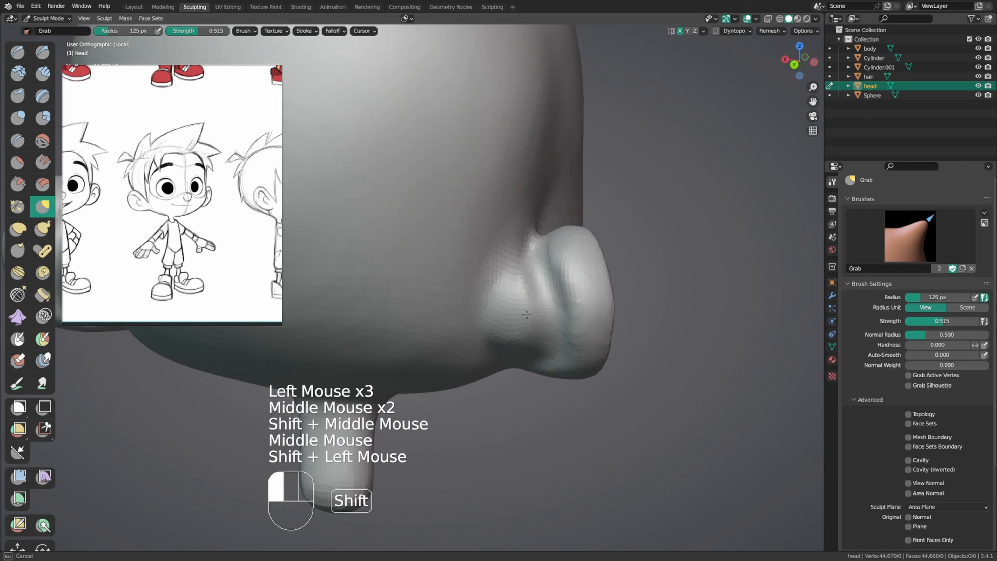
left_click_drag(528, 274, 529, 287, "shift")
middle_click_drag(550, 292, 530, 275)
mouse_move(544, 271)
left_mouse_down("shift")
mouse_move(550, 291)
mouse_move(558, 271)
left_mouse_up("shift")
mouse_move(565, 263)
middle_mouse_down()
mouse_move(601, 252)
mouse_move(587, 277)
middle_mouse_up()
left_click_drag(557, 271, 561, 334, "shift")
middle_click_drag(560, 337, 558, 317)
left_click_drag(558, 318, 551, 344, "shift")
Step: Reshape the lower base behind the ear with Grab strokes at a 125 px radius
middle_click_drag(550, 330, 545, 290)
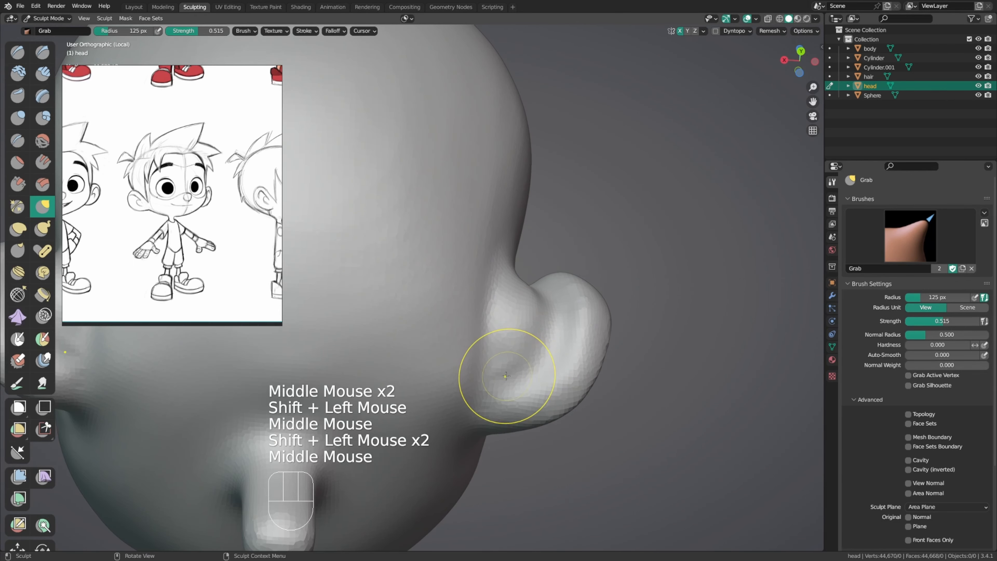
left_click_drag(507, 376, 503, 383)
middle_click_drag(502, 382, 498, 416)
left_click_drag(506, 376, 495, 361)
middle_click_drag(496, 359, 494, 371)
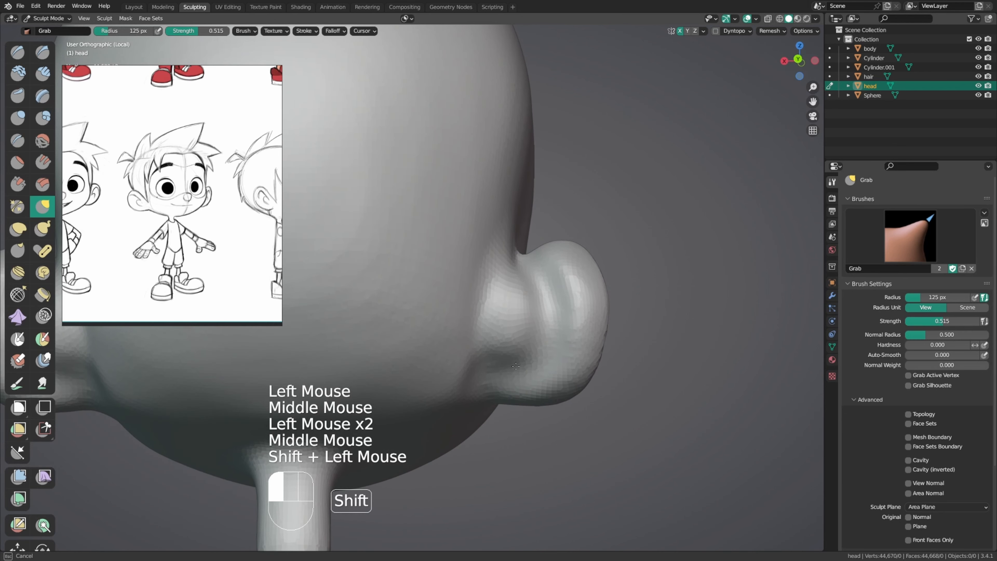
Step: Set the brush radius to 136 px and smooth the back of the head beside the ear
middle_click_drag(487, 336, 485, 404, "ctrl")
middle_click_drag(486, 404, 478, 369)
key("f")
left_click(483, 370)
left_click_drag(417, 289, 409, 278, "shift")
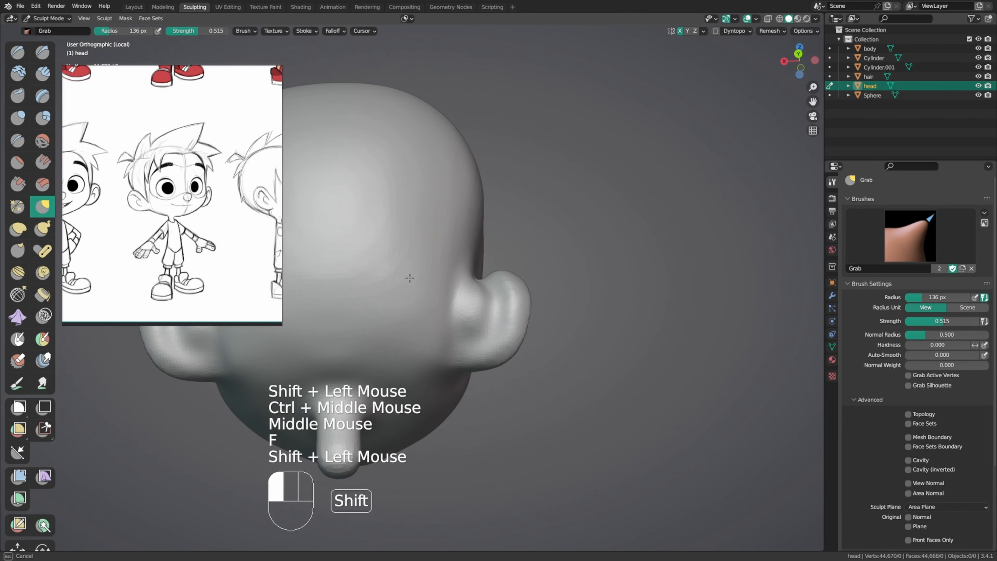
middle_click_drag(439, 276, 630, 265, "shift")
middle_click_drag(624, 263, 565, 306, "ctrl")
left_click_drag(565, 303, 555, 302, "shift")
Step: Smooth the upper forehead and the side of the skull
middle_click_drag(549, 295, 667, 259)
mouse_move(549, 228)
middle_mouse_down()
mouse_move(622, 216)
mouse_move(747, 234)
mouse_move(645, 190)
mouse_move(555, 217)
middle_mouse_up()
left_click_drag(555, 218, 487, 255, "shift")
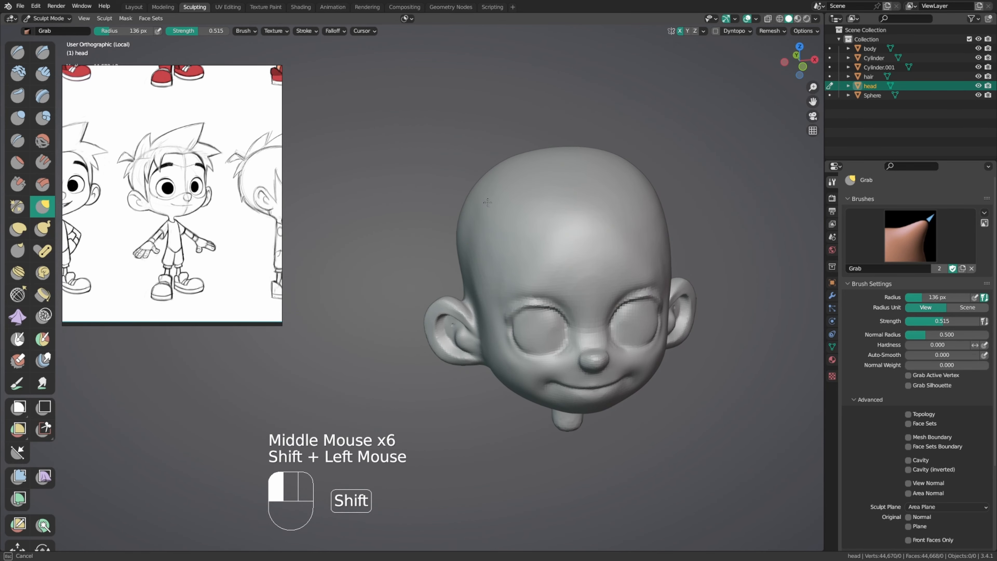
left_click_drag(487, 203, 492, 212, "shift")
middle_click_drag(499, 219, 473, 257, "shift")
middle_click_drag(477, 255, 487, 245)
mouse_move(486, 246)
left_mouse_down("shift")
mouse_move(498, 253)
mouse_move(514, 244)
left_mouse_up("shift")
Step: Reshape the crown of the skull with broad Grab strokes, reducing the brush radius to 267 px
mouse_move(529, 228)
middle_mouse_down()
mouse_move(624, 192)
mouse_move(630, 200)
middle_mouse_up()
middle_click_drag(636, 200, 535, 214, "alt")
middle_click_drag(535, 213, 541, 192, "shift")
key("g")
key("f")
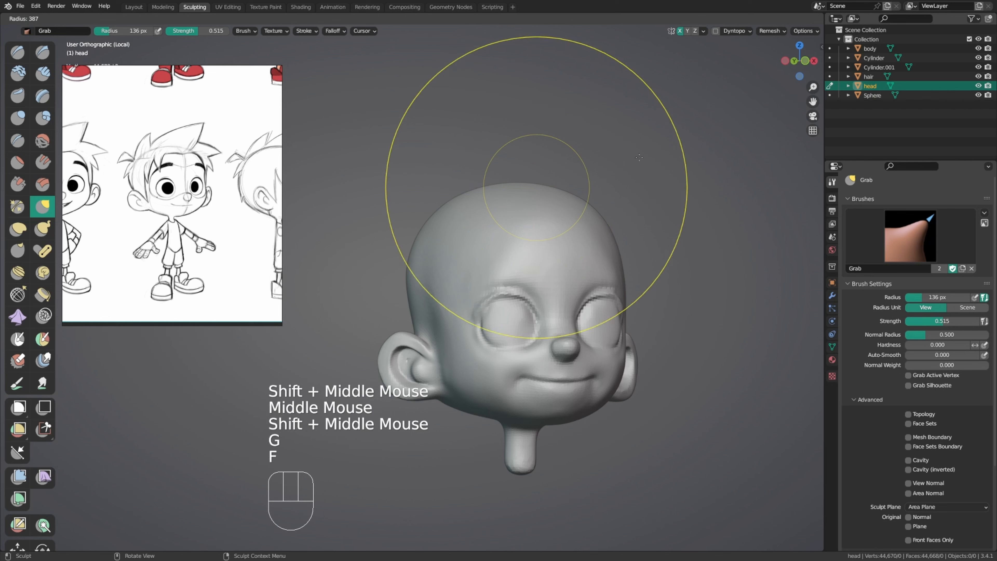
left_click(636, 159)
mouse_move(473, 192)
left_mouse_down()
mouse_move(444, 210)
mouse_move(542, 199)
left_mouse_up()
key("f")
left_click(440, 213)
left_click_drag(593, 203, 594, 207)
Step: Adjust the contour of the head's side above the ear with the Grab brush
key("f")
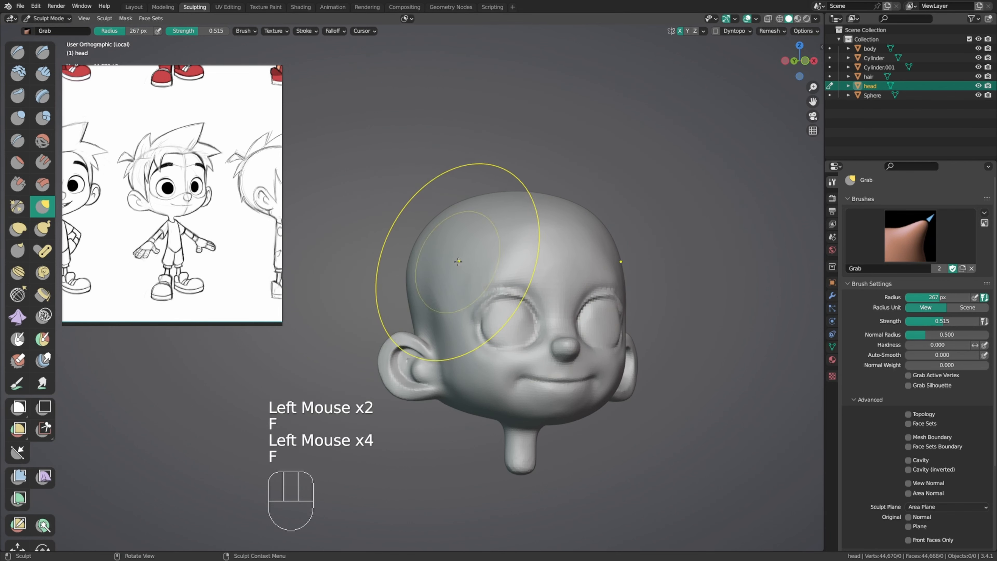
left_click(432, 249)
left_click_drag(417, 259, 418, 260)
key("f")
key("f")
middle_click_drag(424, 299, 471, 308)
mouse_move(377, 315)
middle_mouse_down()
mouse_move(402, 316)
mouse_move(363, 327)
middle_mouse_up()
Step: Build up the side of the skull above the ear with Draw brush strokes
key("x")
key("f")
middle_click_drag(400, 275, 394, 300)
mouse_move(408, 251)
left_mouse_down()
mouse_move(421, 224)
mouse_move(425, 235)
left_mouse_up()
middle_click_drag(426, 267, 477, 238)
left_click_drag(387, 287, 359, 259)
mouse_move(359, 258)
middle_mouse_down()
mouse_move(307, 295)
mouse_move(355, 263)
mouse_move(363, 269)
middle_mouse_up()
Step: Pull the side of the skull into shape with the Grab brush at a 179 px radius
key("g")
left_click(370, 293)
left_click_drag(369, 292, 373, 295)
middle_click_drag(369, 310, 310, 325)
middle_click_drag(347, 260, 355, 319)
left_click_drag(369, 300, 374, 303)
left_click_drag(371, 306, 391, 337)
mouse_move(408, 292)
middle_mouse_down()
mouse_move(405, 248)
mouse_move(389, 267)
middle_mouse_up()
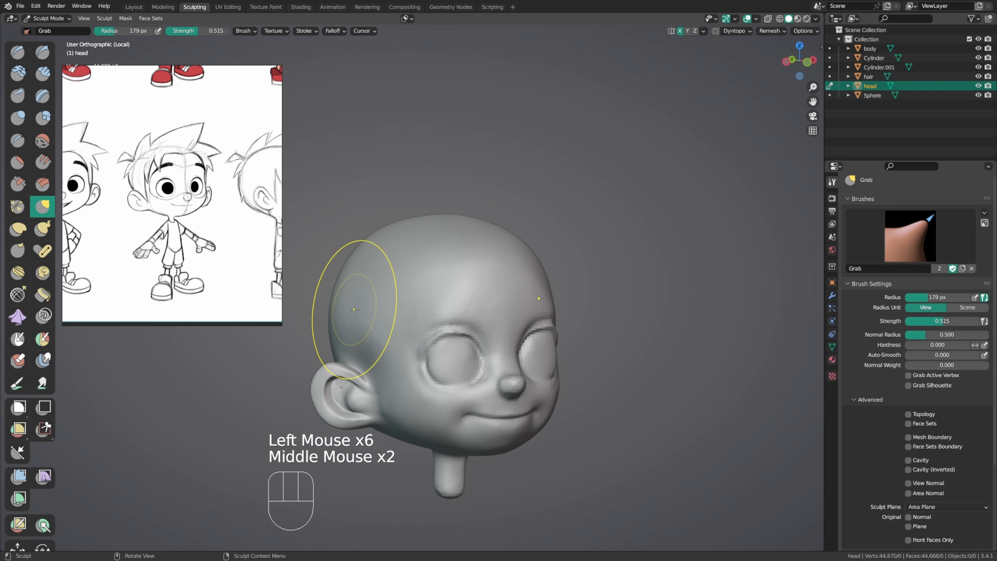
Step: Refine the rounded outline from temple to upper skull with short Grab strokes at a 179 px radius
left_click_drag(351, 308, 355, 306)
left_click_drag(345, 303, 350, 298)
left_click_drag(343, 279, 345, 277)
middle_click_drag(347, 275, 333, 286)
left_click_drag(367, 287, 371, 285)
middle_click_drag(371, 285, 387, 272)
middle_click_drag(387, 272, 412, 269, "shift")
middle_click_drag(412, 269, 405, 267)
left_click_drag(387, 269, 390, 272)
middle_click_drag(371, 254, 396, 251)
mouse_move(439, 248)
middle_mouse_down()
mouse_move(456, 247)
mouse_move(430, 255)
mouse_move(435, 244)
mouse_move(486, 273)
middle_mouse_up()
Step: Smooth the forehead and crown across both sides of the head
left_click_drag(486, 273, 496, 277, "shift")
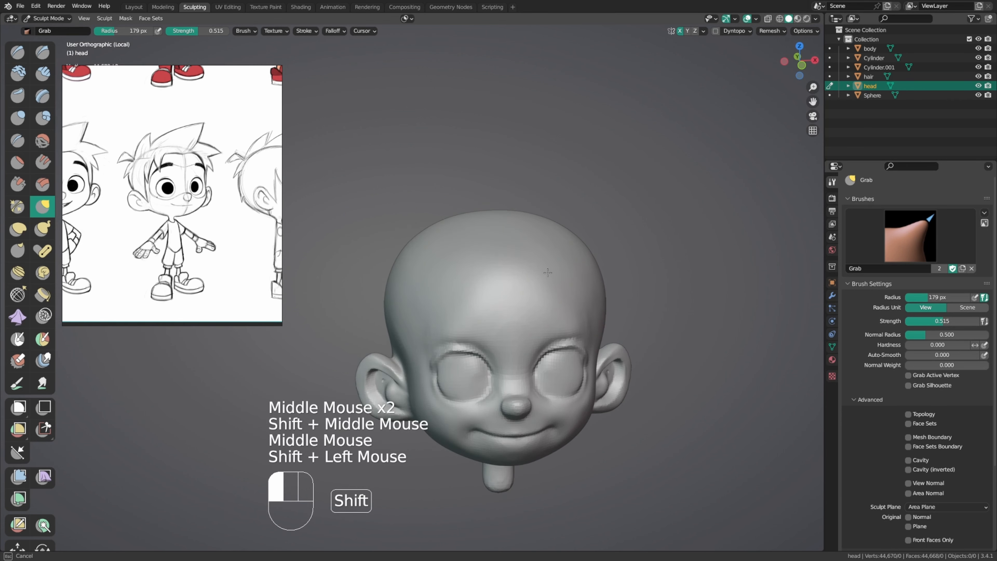
middle_click_drag(478, 299, 515, 292)
left_click(515, 292, "shift")
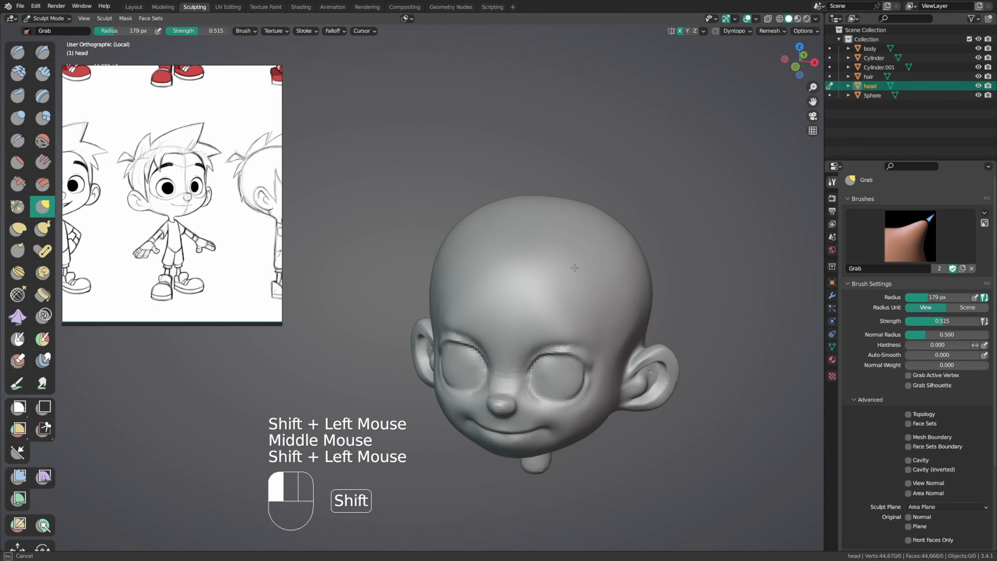
middle_click_drag(574, 268, 627, 250)
left_click(593, 261, "shift")
left_click(638, 244, "shift")
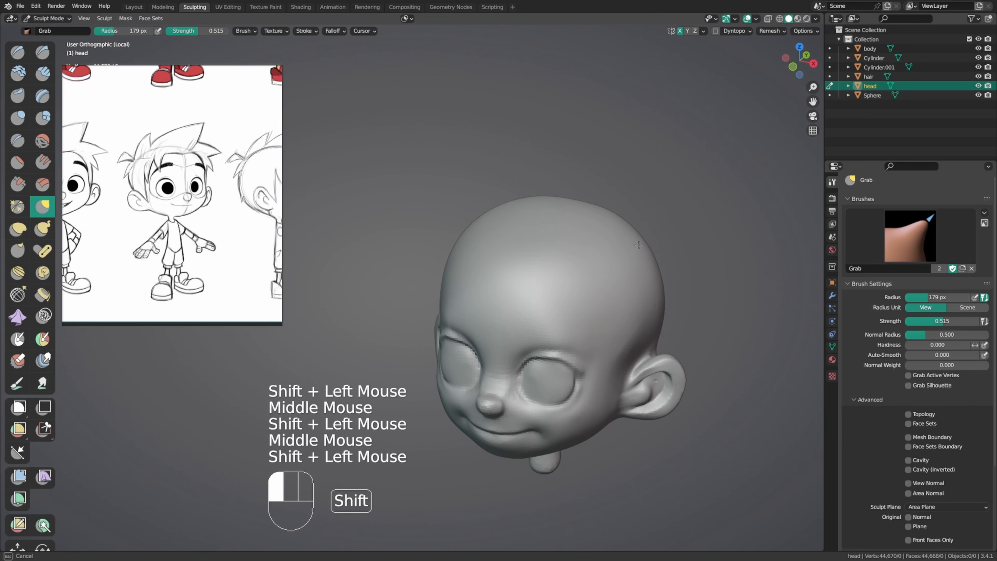
mouse_move(569, 213)
middle_mouse_down()
mouse_move(618, 196)
mouse_move(605, 198)
middle_mouse_up()
left_click(618, 196, "shift")
left_click(561, 262, "shift")
left_click_drag(561, 263, 607, 281, "shift")
middle_click_drag(607, 281, 538, 267)
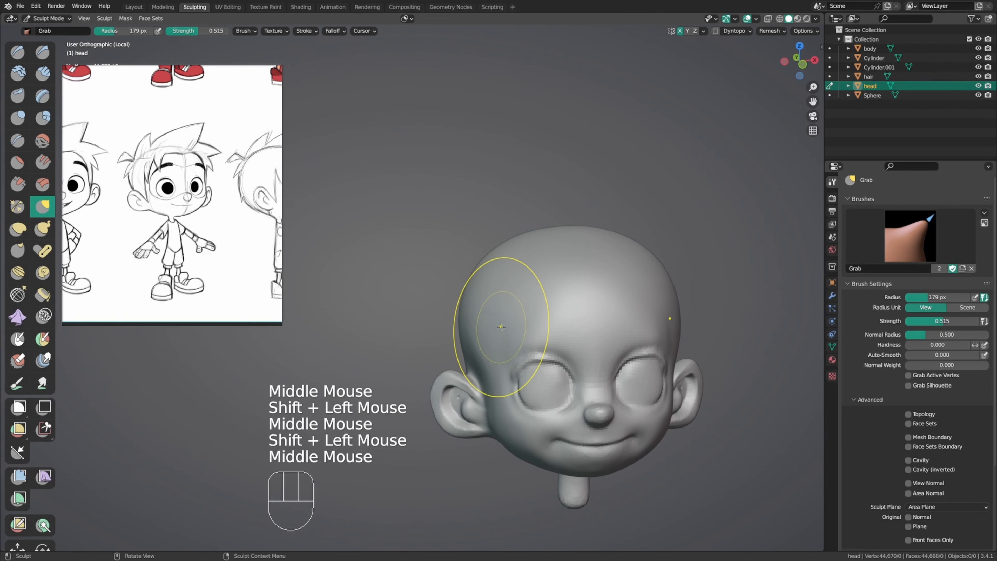
Step: Pull the temple between the eye and the ear inward with the Grab brush
left_click_drag(501, 327, 510, 325)
left_click_drag(491, 333, 502, 333)
left_click_drag(485, 346, 493, 342)
mouse_move(496, 334)
middle_mouse_down()
mouse_move(520, 299)
mouse_move(541, 300)
middle_mouse_up()
middle_click_drag(542, 300, 545, 277, "shift")
middle_click_drag(545, 277, 589, 283)
middle_click_drag(589, 283, 554, 251, "shift")
mouse_move(554, 275)
middle_mouse_down()
mouse_move(521, 299)
mouse_move(530, 290)
middle_mouse_up()
Step: Carve down the forehead above the eye with inverted Draw strokes at a 152 px radius
key("4")
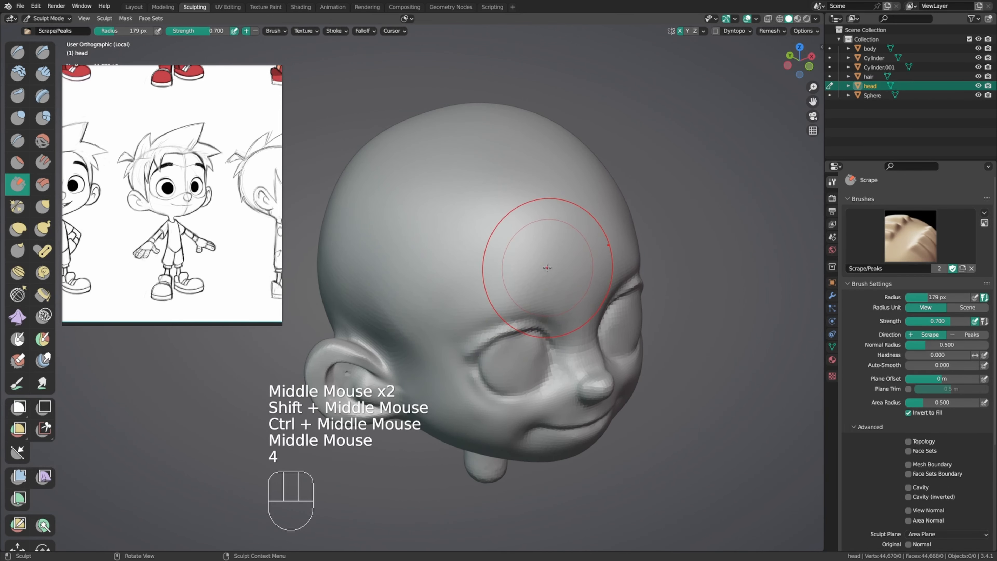
key("x")
key("f")
left_click(534, 282)
left_click_drag(504, 285, 541, 284, "ctrl")
left_click(487, 289, "ctrl")
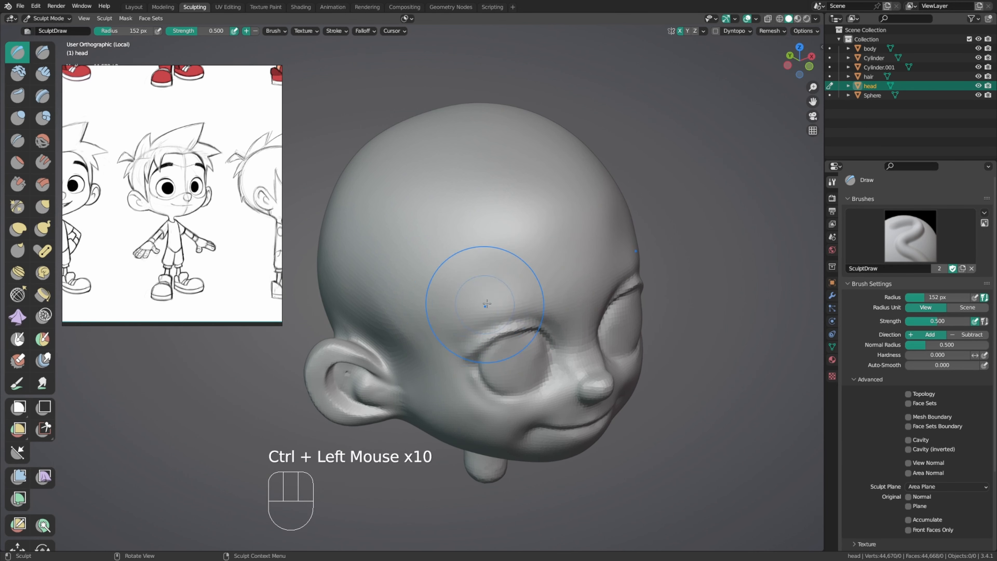
Step: Smooth the forehead above the brows and set the brush radius to 139 px
middle_click_drag(486, 304, 522, 286)
left_click_drag(553, 255, 556, 252, "shift")
middle_click_drag(621, 238, 577, 251)
left_click_drag(565, 255, 557, 260, "shift")
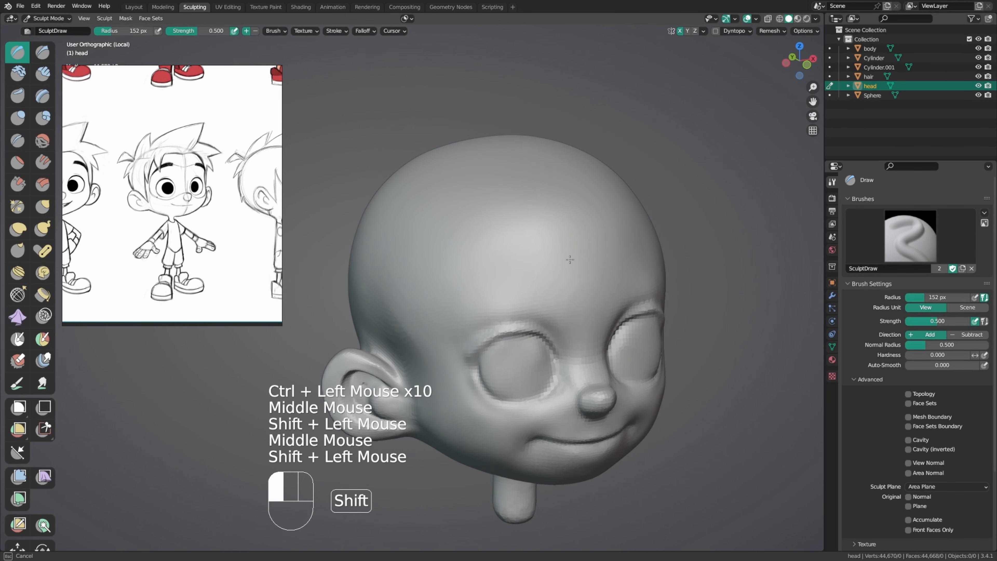
middle_click_drag(557, 259, 548, 241, "shift")
middle_click_drag(548, 242, 565, 293)
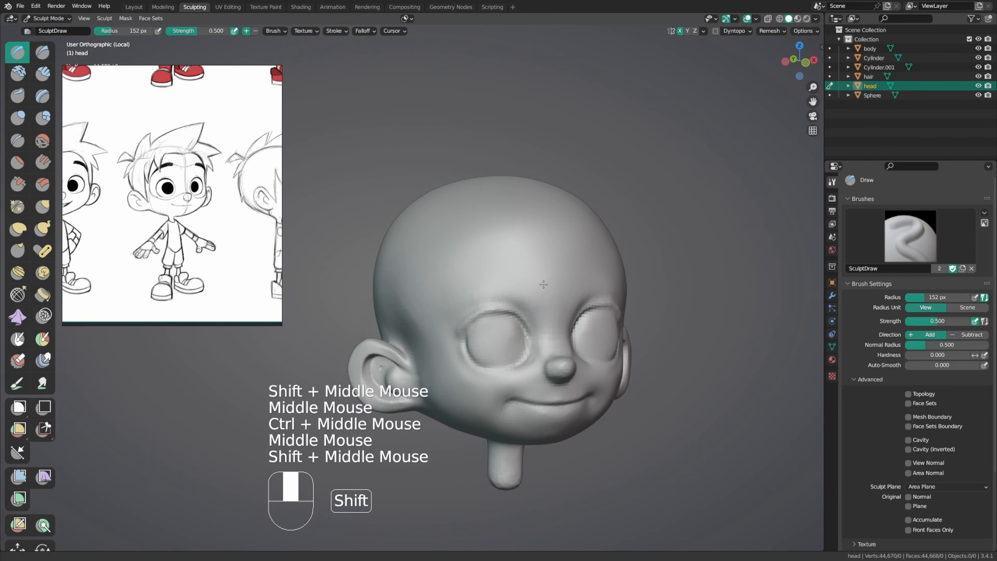
key("f")
left_click(545, 275, "shift")
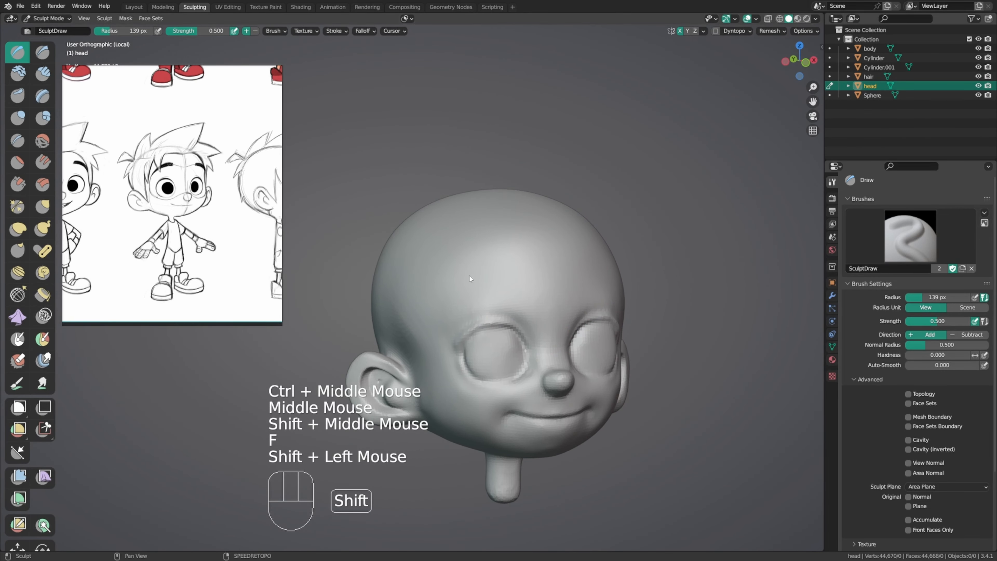
middle_click_drag(470, 276, 487, 262)
middle_click_drag(487, 263, 549, 275, "ctrl")
Step: Pinch the junction between the top of the ear and the skull, and smooth the area around it
middle_click_drag(460, 298, 530, 276, "shift")
middle_click_drag(530, 277, 553, 320)
middle_click_drag(553, 320, 578, 358)
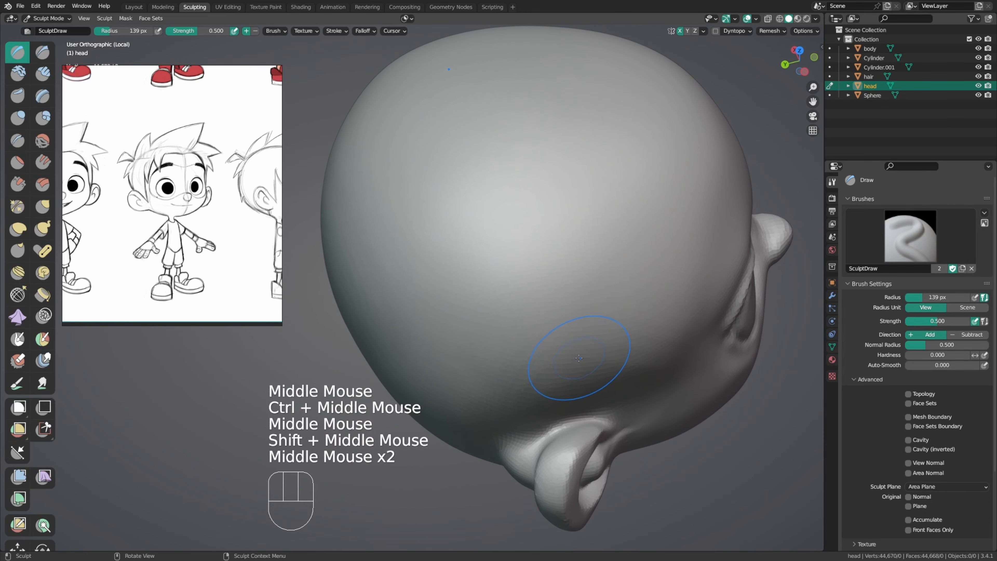
key("p")
left_click_drag(598, 412, 569, 420)
left_click_drag(589, 416, 542, 433)
left_click_drag(542, 434, 514, 457)
mouse_move(551, 404)
middle_mouse_down()
mouse_move(556, 363)
mouse_move(522, 392)
middle_mouse_up()
left_click_drag(521, 393, 511, 409, "shift")
middle_click_drag(496, 461, 510, 393)
left_click_drag(510, 392, 510, 354, "shift")
Step: Fill out the skull above and behind the ear with the Draw brush at a 139 px radius, and smooth it
key("x")
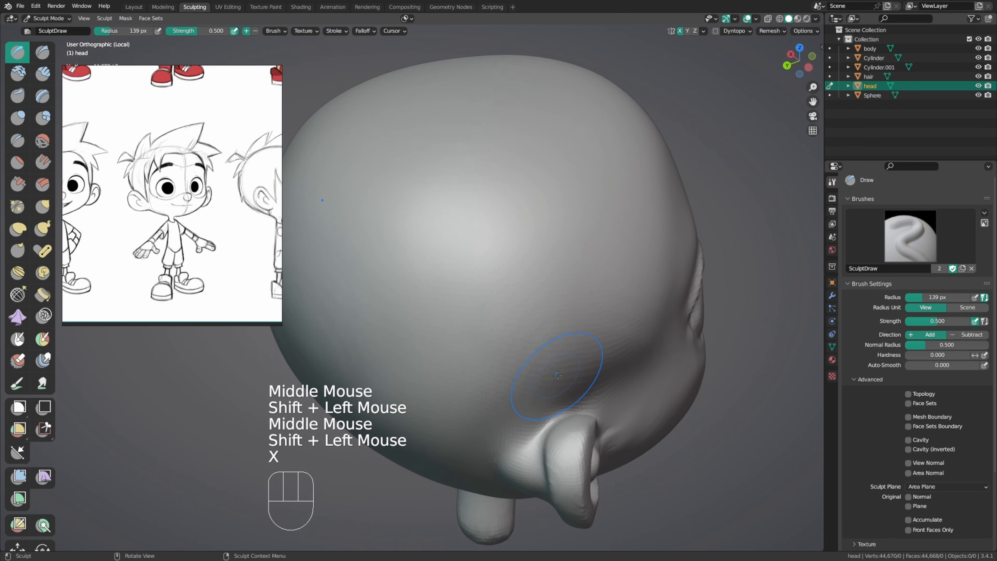
left_click(533, 389)
key("ctrl+z")
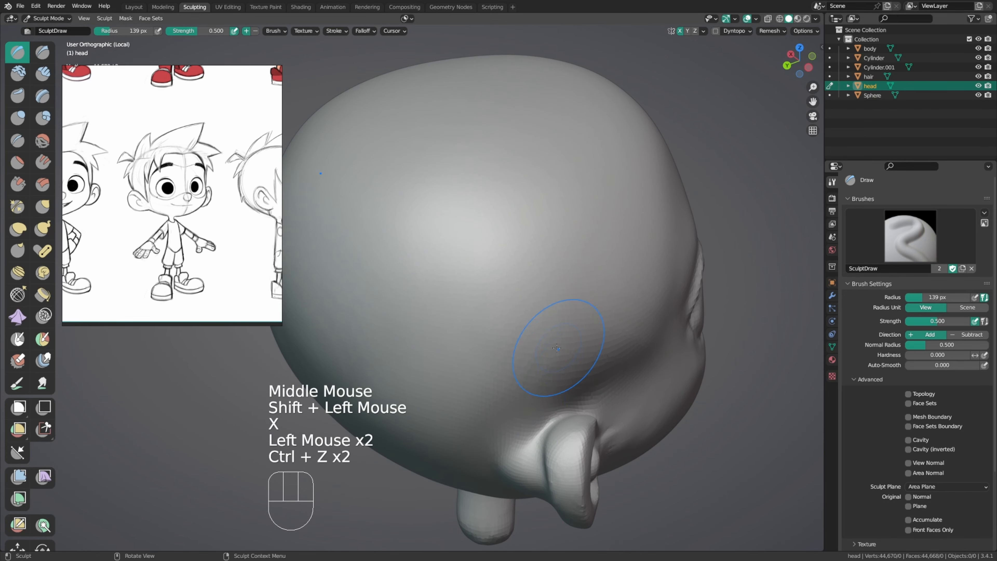
key("ctrl+z")
left_click(516, 421)
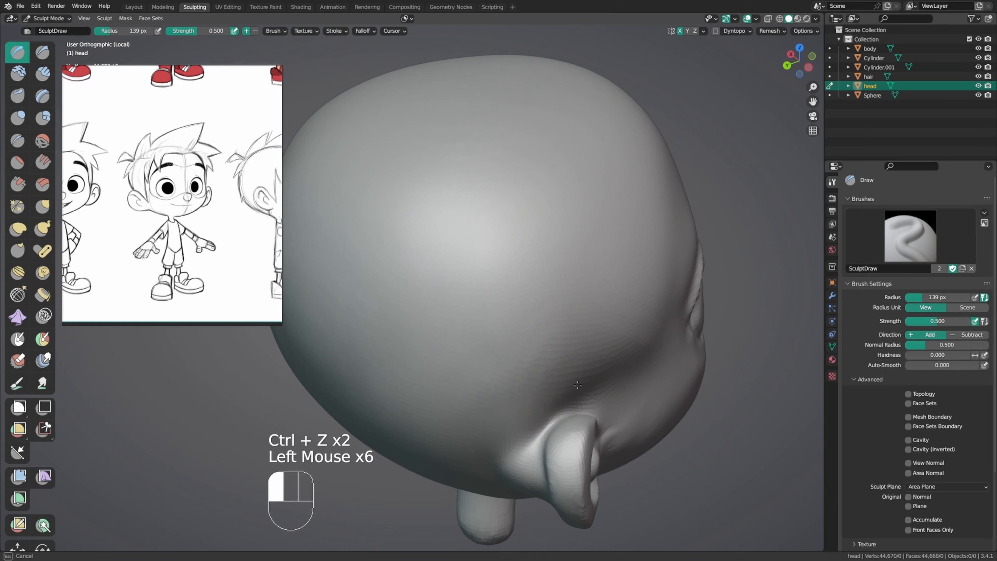
middle_click_drag(577, 385, 629, 380)
left_click(597, 403)
left_click(601, 405)
left_click_drag(630, 380, 633, 378, "shift")
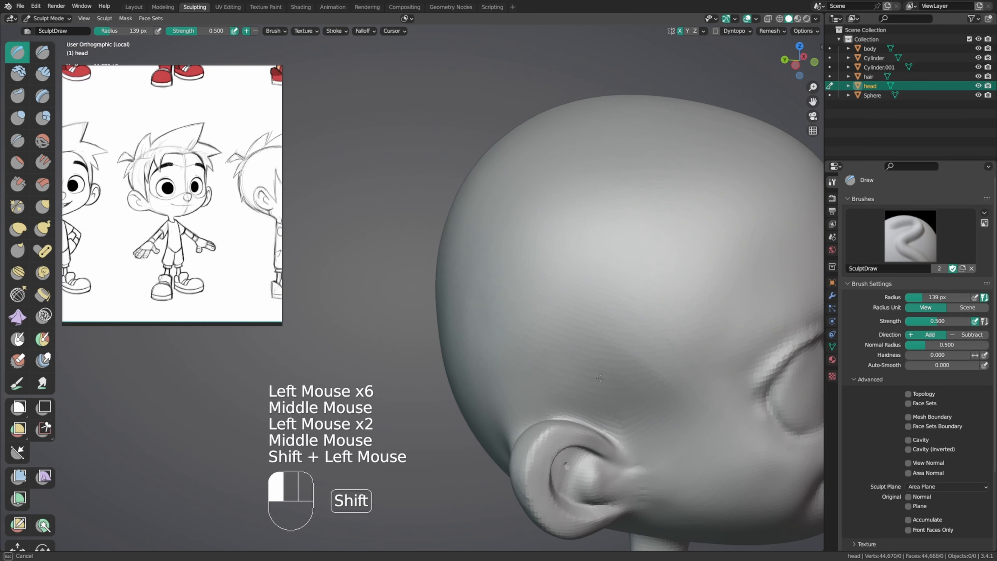
middle_click_drag(652, 338, 644, 343)
left_click_drag(640, 346, 624, 350, "shift")
Step: Deepen the fold behind the ear with the Crease brush at a 71 px radius
middle_click_drag(561, 342, 643, 361)
middle_click_drag(585, 436, 607, 359, "shift")
key("shift+c")
key("f")
left_click(532, 378)
middle_click_drag(534, 379, 548, 373)
left_click_drag(551, 371, 543, 379)
middle_click_drag(543, 354, 559, 363)
left_click_drag(557, 359, 541, 381)
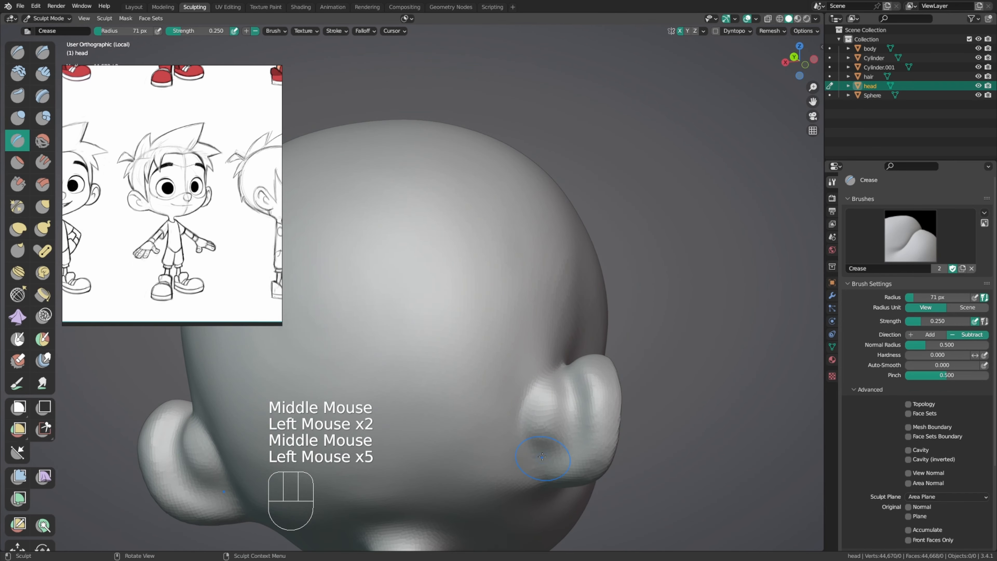
Step: Define the groove between the back mound and the ear rim with Crease strokes, and soften it
middle_click_drag(542, 456, 520, 438)
left_click(522, 432)
left_click_drag(524, 430, 526, 426)
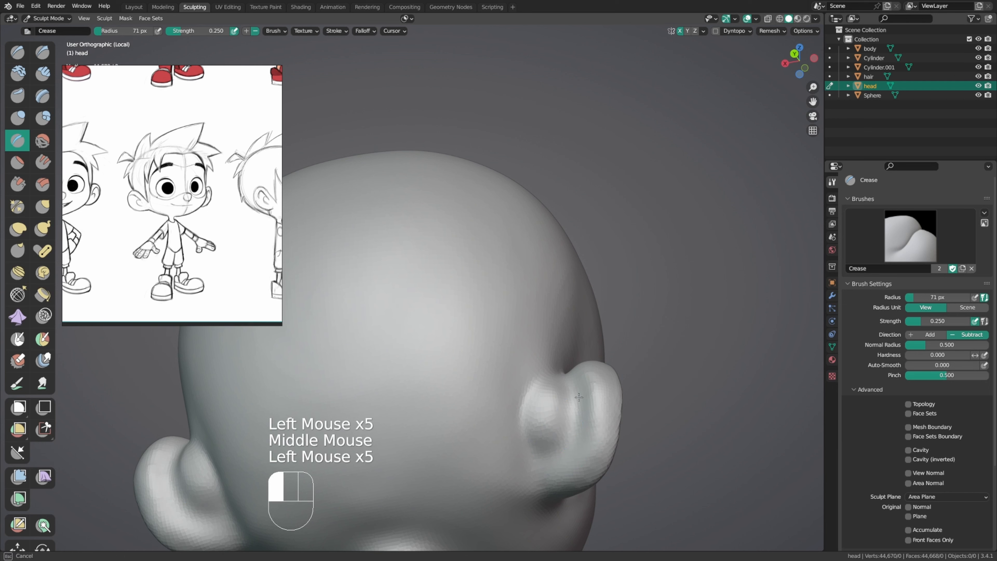
left_click(567, 425)
mouse_move(567, 425)
middle_mouse_down()
mouse_move(568, 373)
mouse_move(550, 404)
mouse_move(580, 361)
middle_mouse_up()
left_click(568, 370)
left_click(556, 394, "shift")
left_click(549, 404, "shift")
Step: Set the Crease radius to 61 px, apply inverted strokes to the back of the ear, and smooth them
key("f")
left_click(579, 360, "ctrl")
left_click(579, 361, "ctrl")
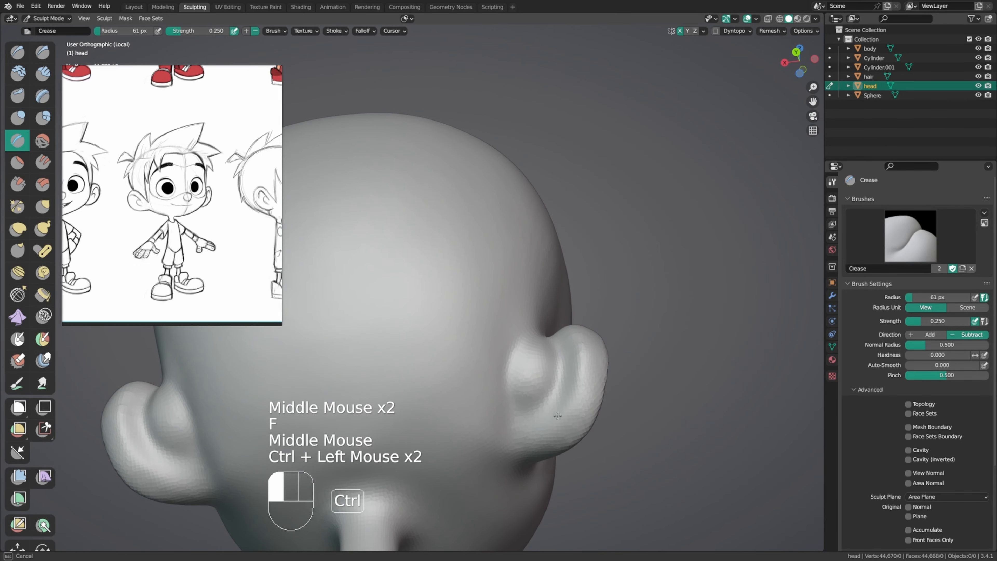
mouse_move(513, 453)
middle_mouse_down()
mouse_move(561, 417)
mouse_move(573, 390)
middle_mouse_up()
left_click(584, 394, "shift")
Step: Flatten the back surface of the ear rim with the Scrape brush, setting its radius to 81 px
key("4")
left_click(572, 393)
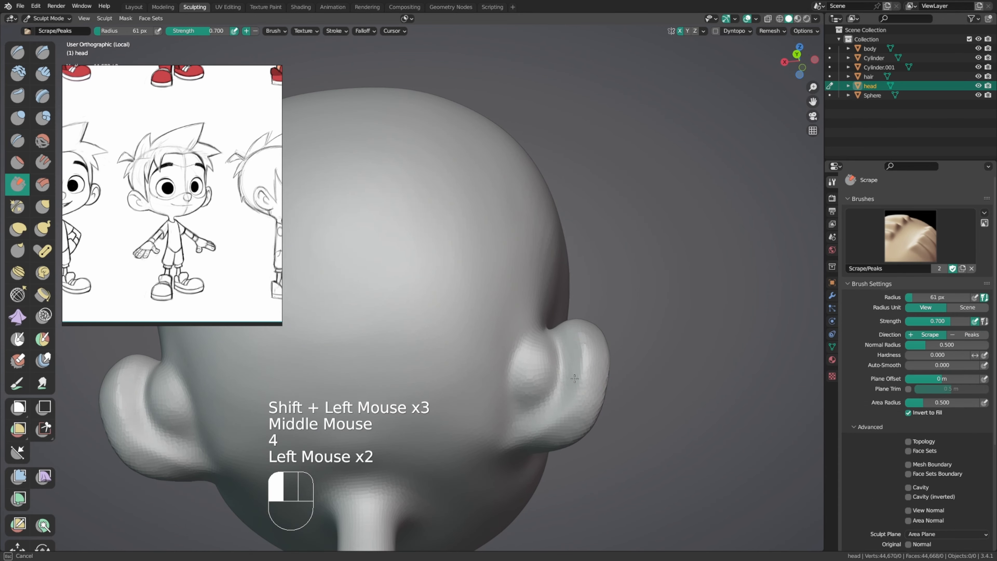
key("f")
mouse_move(575, 378)
left_mouse_down()
mouse_move(580, 368)
mouse_move(536, 428)
left_mouse_up()
left_click(597, 361)
Step: Adjust the underside of the ear with the Grab brush at an 81 px radius
mouse_move(648, 338)
middle_mouse_down()
mouse_move(609, 328)
mouse_move(605, 363)
middle_mouse_up()
middle_click_drag(604, 353, 541, 332)
key("g")
left_click_drag(506, 360, 500, 356)
middle_click_drag(502, 352, 511, 311)
left_click_drag(502, 342, 508, 339)
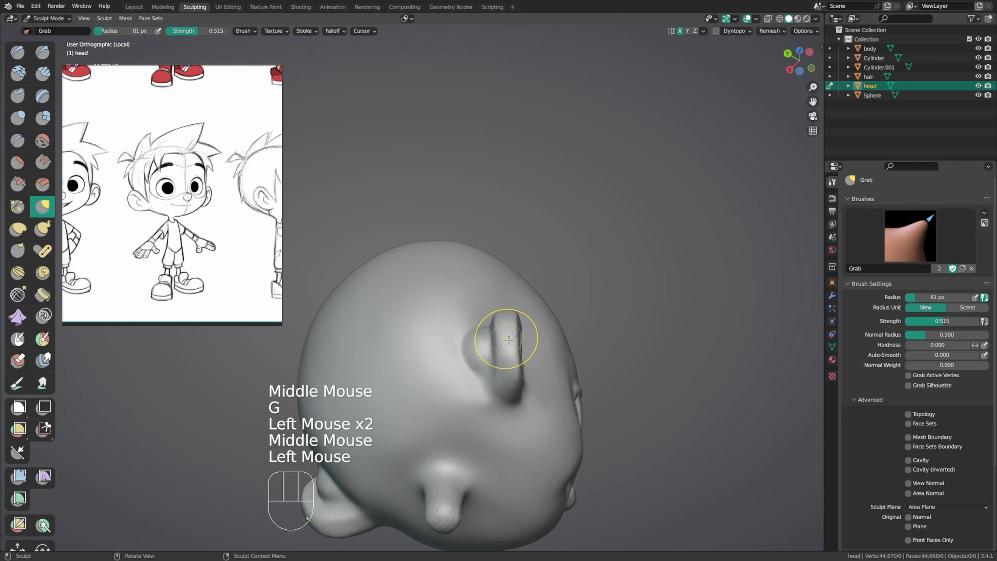
Step: Smooth the inner hollow of the ear from the front
middle_click_drag(508, 339, 565, 329)
middle_click_drag(566, 334, 580, 342)
middle_click_drag(581, 342, 590, 348, "ctrl")
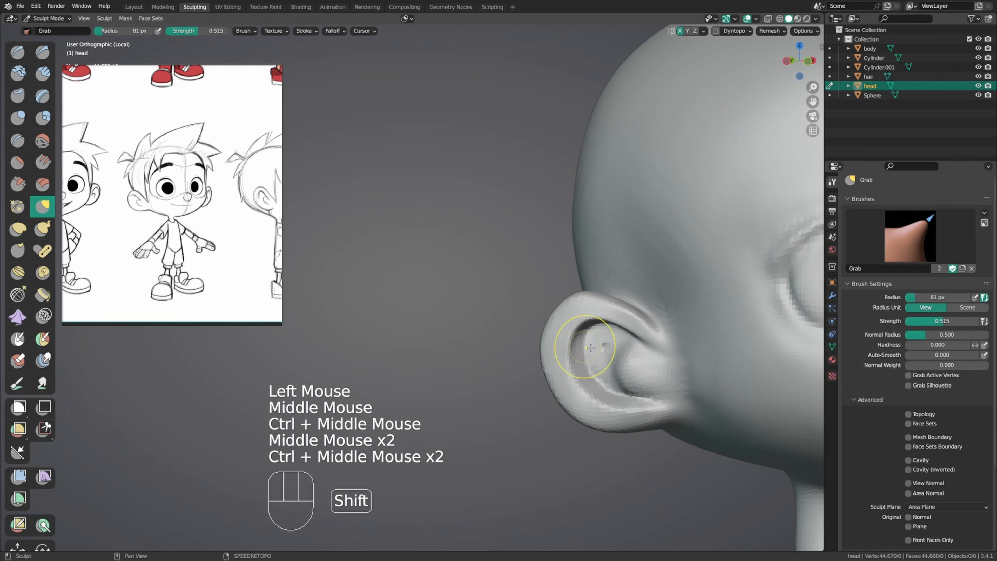
left_click_drag(590, 347, 598, 344, "shift")
left_click_drag(597, 346, 612, 353, "shift")
middle_click_drag(612, 354, 652, 344, "ctrl")
middle_click_drag(592, 314, 596, 326, "ctrl")
middle_click_drag(597, 326, 630, 324)
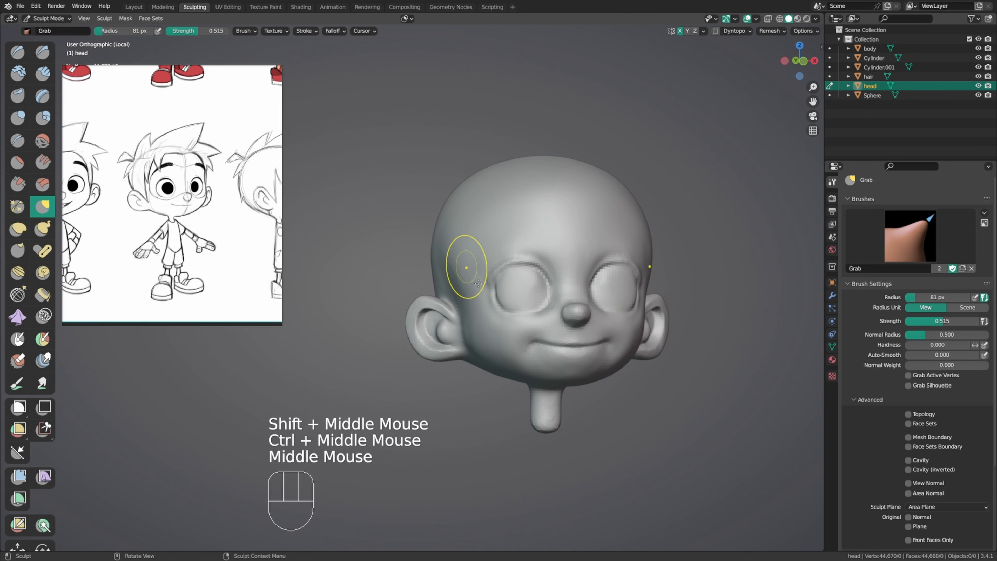
Step: Adjust the side of the head above the ear with the Grab brush at a 107 px radius
middle_click_drag(478, 283, 457, 286)
key("x")
key("g")
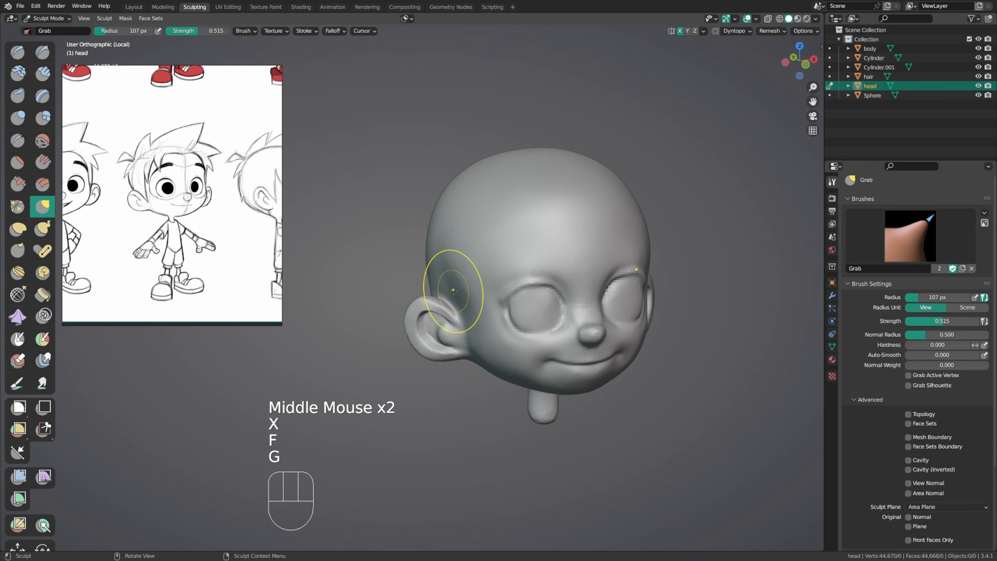
left_click_drag(452, 291, 439, 279)
left_click(438, 278)
middle_click_drag(438, 278, 429, 265)
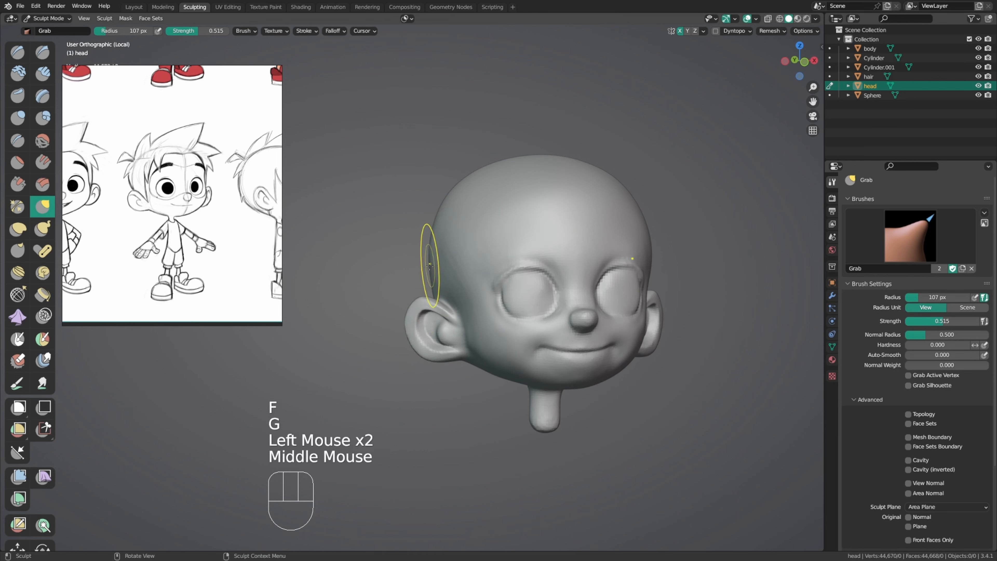
left_click(452, 297)
mouse_move(452, 297)
middle_mouse_down()
mouse_move(459, 279)
mouse_move(482, 287)
middle_mouse_up()
Step: Leave local view to show the whole character and switch sculpting to the hair object
key("KP_Divide")
middle_click_drag(465, 214, 463, 303)
mouse_move(463, 302)
middle_mouse_down("ctrl")
mouse_move(508, 319)
mouse_move(548, 294)
mouse_move(483, 267)
mouse_move(534, 233)
mouse_move(539, 251)
middle_mouse_up("ctrl")
key("alt+q")
Step: Pull the hairline above the temple with the Grab brush at a 198 px radius
key("g")
key("f")
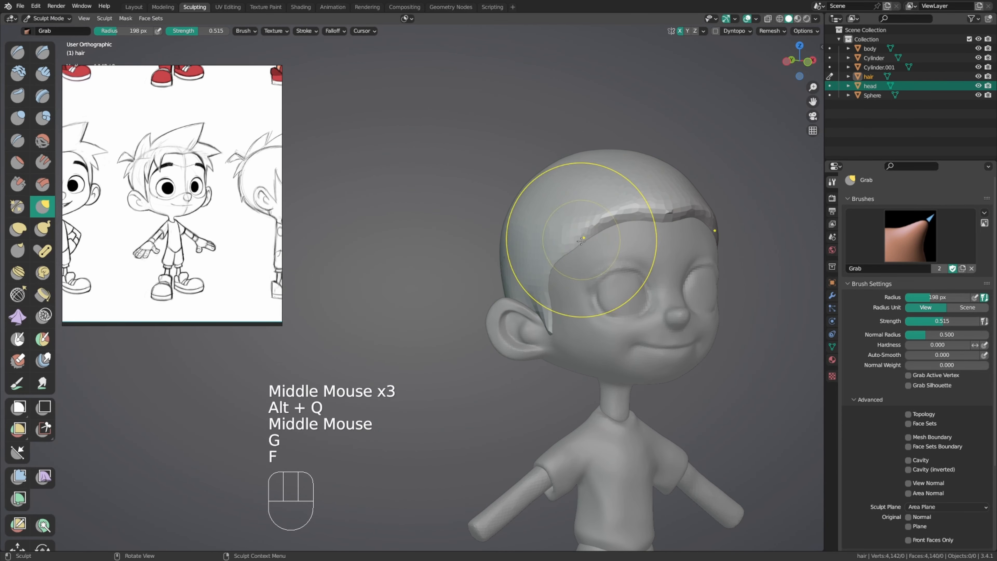
left_click(657, 240)
left_click_drag(567, 251, 579, 230)
middle_click_drag(569, 248, 549, 267)
left_click_drag(549, 268, 551, 268)
middle_click_drag(559, 261, 545, 265)
Step: Lift the side of the hair slightly with the Grab brush enlarged to a radius of about 350 px
key("f")
key("f")
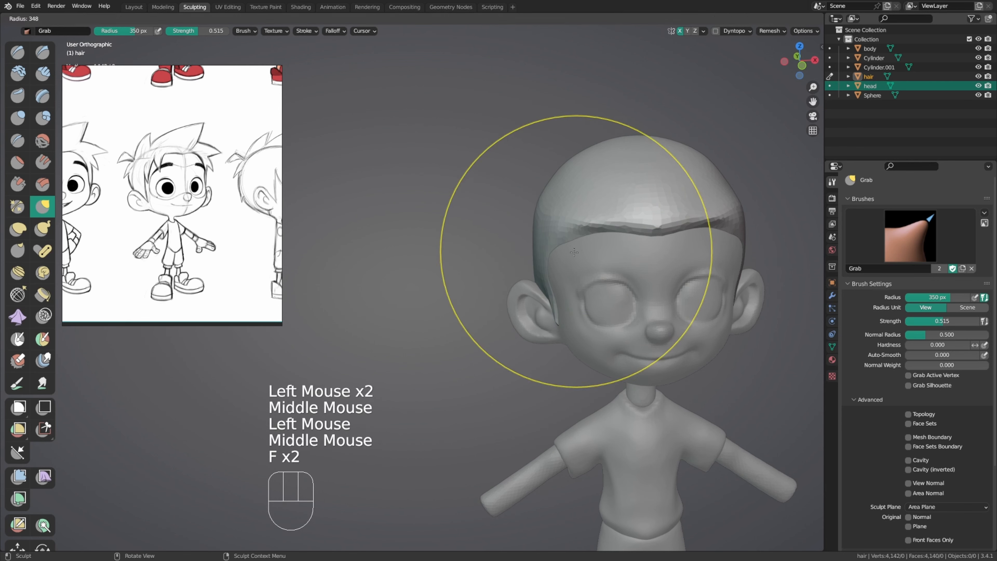
left_click_drag(571, 241, 571, 236)
middle_click_drag(573, 238, 614, 238)
Step: Refine the hair edge around the temple with the Grab brush at a 104 px radius
key("f")
mouse_move(624, 236)
middle_mouse_down("shift")
mouse_move(531, 296)
mouse_move(511, 298)
middle_mouse_up("shift")
left_click_drag(505, 295, 504, 290)
left_click_drag(468, 307, 464, 305)
middle_click_drag(462, 306, 490, 293)
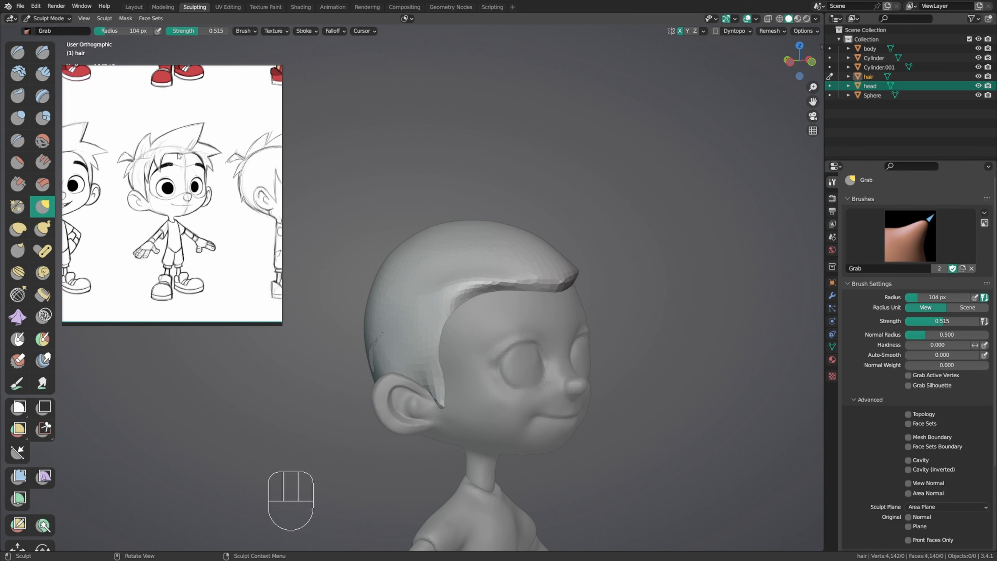
middle_click_drag(585, 272, 577, 275)
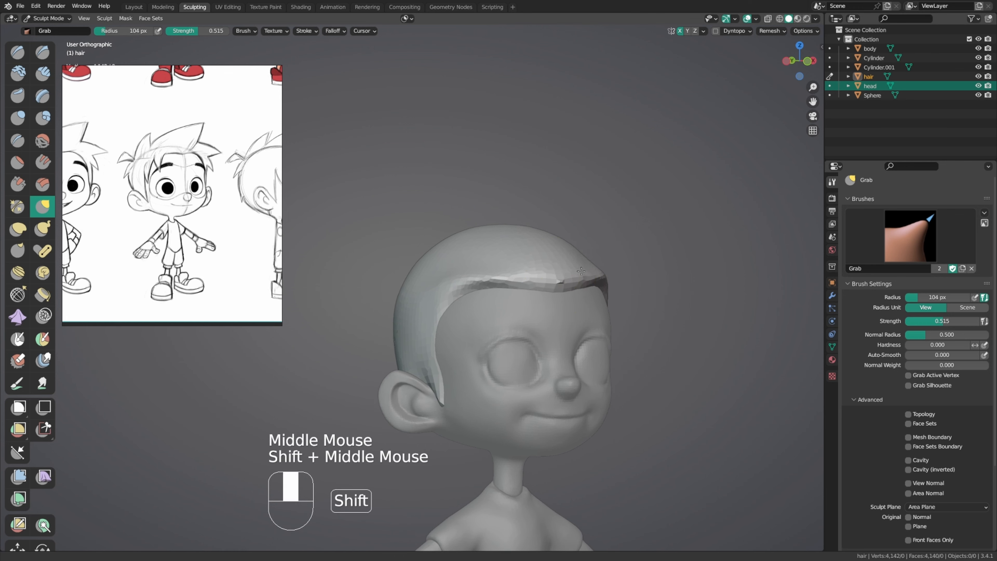
Step: Raise the front hairline above the forehead with the Grab brush
key("f")
left_click(545, 263)
left_click_drag(545, 264, 546, 257)
middle_click_drag(546, 259, 557, 279)
left_click_drag(539, 280, 538, 272)
middle_click_drag(514, 272, 530, 276)
Step: Resize the Grab brush and reshape the corner of the hairline above the temple
key("f")
left_click(477, 268)
left_click_drag(477, 269, 472, 274)
middle_click_drag(499, 278, 485, 276)
left_click_drag(485, 277, 484, 270)
middle_click_drag(505, 270, 484, 270)
mouse_move(499, 267)
middle_mouse_down()
mouse_move(485, 264)
mouse_move(526, 271)
middle_mouse_up()
Step: Check the hair in the reference sketch and flatten the hair edge around the temple with the Scrape brush at a 75 px radius
key("f")
middle_click_drag(287, 252, 281, 256)
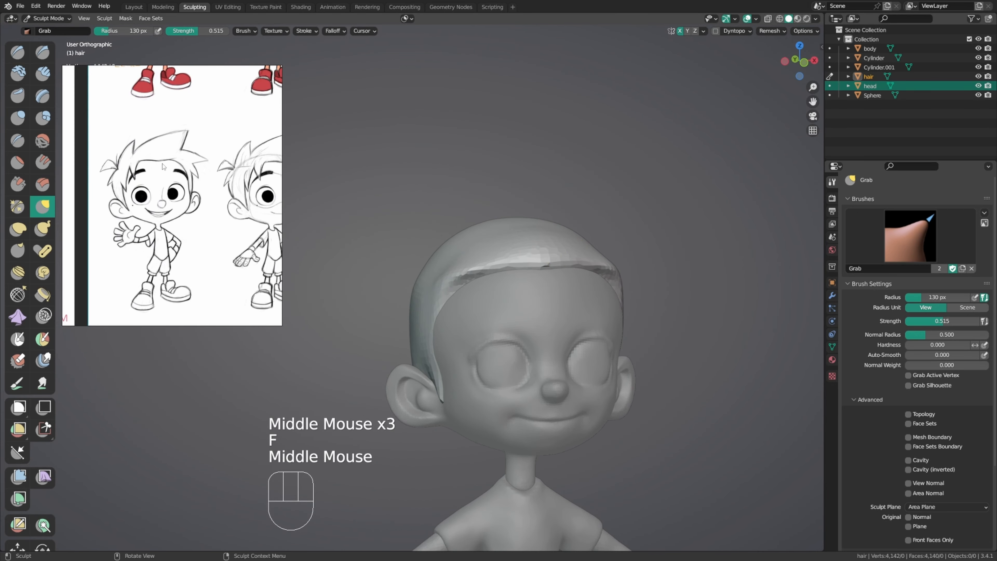
mouse_move(529, 271)
middle_mouse_down()
mouse_move(538, 270)
mouse_move(460, 289)
mouse_move(489, 267)
middle_mouse_up()
key("f")
left_click(538, 271)
key("f")
key("4")
left_click_drag(470, 275, 450, 280)
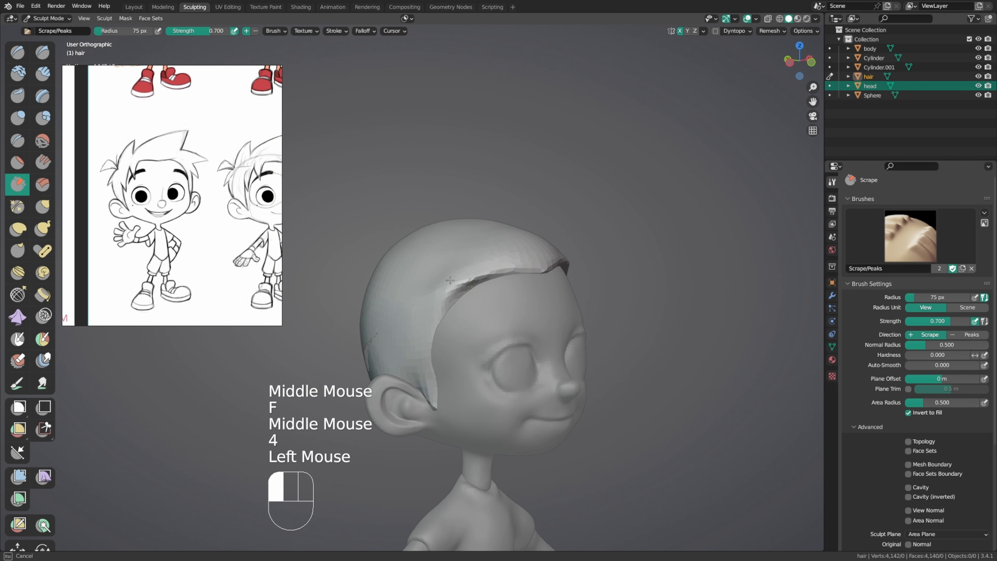
middle_click_drag(541, 269, 467, 279)
left_click_drag(467, 280, 438, 315)
mouse_move(457, 300)
middle_mouse_down()
mouse_move(550, 285)
mouse_move(520, 262)
middle_mouse_up()
Step: Pull the temple hairline down toward the sideburn with the Grab brush and smooth the side of the hair
key("g")
key("f")
left_click(537, 285)
left_click_drag(447, 294, 442, 298)
left_click_drag(435, 320, 432, 332)
middle_click_drag(431, 333, 424, 321)
key("f")
left_click_drag(424, 290, 426, 285, "shift")
Step: Smooth the front edge of the hair above the forehead
middle_click_drag(514, 257, 512, 272)
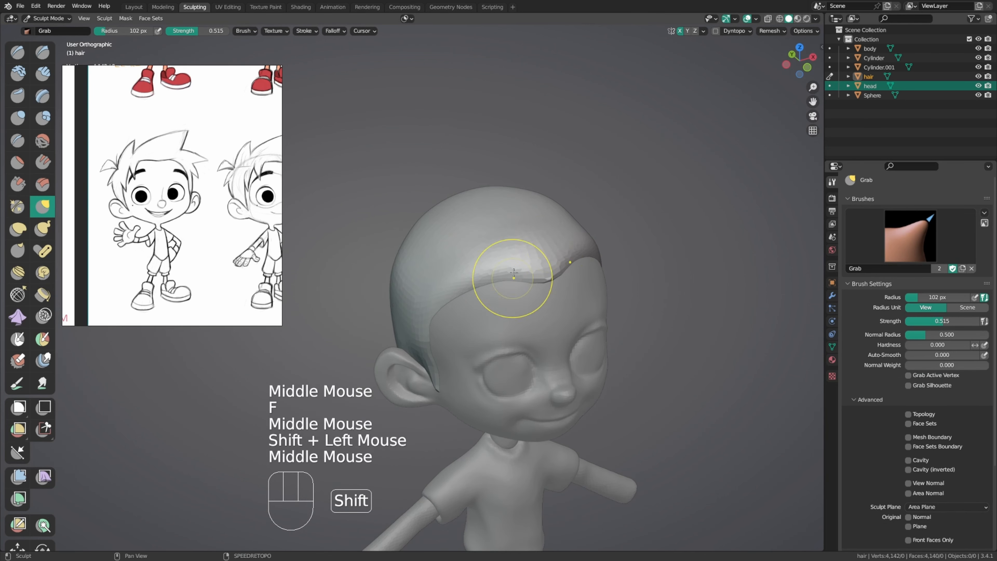
left_click_drag(511, 272, 541, 257, "shift")
middle_click_drag(550, 247, 532, 269)
Step: Build up the top of the hair with the Draw brush at a 172 px radius and smooth the strokes
key("f")
left_click(585, 259)
middle_click_drag(529, 216, 498, 225)
key("x")
left_click_drag(488, 212, 467, 202)
left_click_drag(469, 204, 476, 200)
middle_click_drag(480, 212, 499, 207)
left_click_drag(480, 199, 464, 208)
middle_click_drag(463, 208, 501, 168)
left_click_drag(503, 169, 510, 170, "shift")
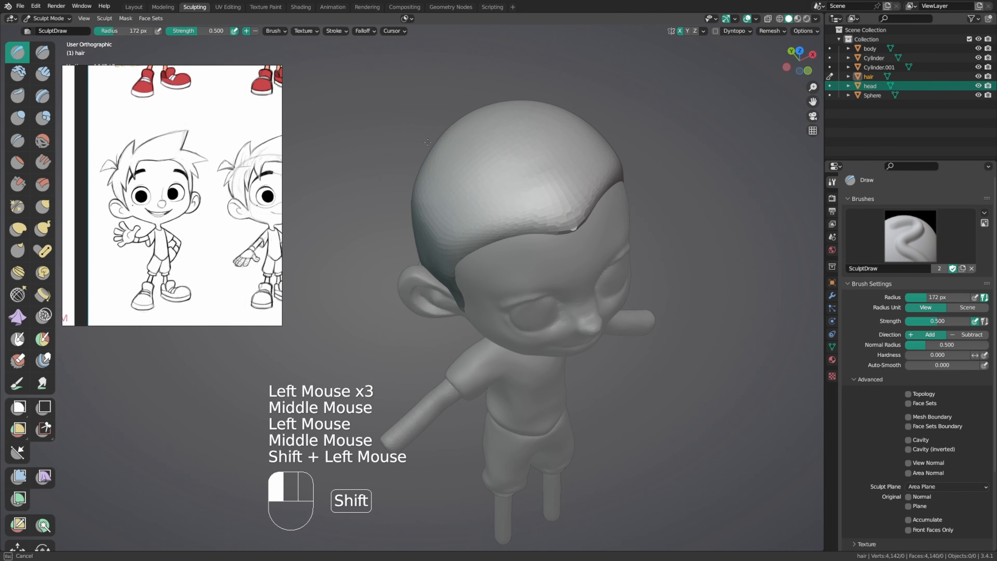
mouse_move(428, 142)
middle_mouse_down("shift")
mouse_move(465, 213)
mouse_move(509, 245)
middle_mouse_up("shift")
left_click_drag(508, 245, 512, 249, "shift")
Step: Adjust the front hairline near the centre of the forehead with the Grab brush at a 91 px radius
key("f")
mouse_move(528, 276)
middle_mouse_down()
mouse_move(498, 285)
mouse_move(520, 304)
middle_mouse_up()
left_click(539, 310)
key("g")
left_click_drag(500, 332, 514, 334)
middle_click_drag(528, 331, 580, 309)
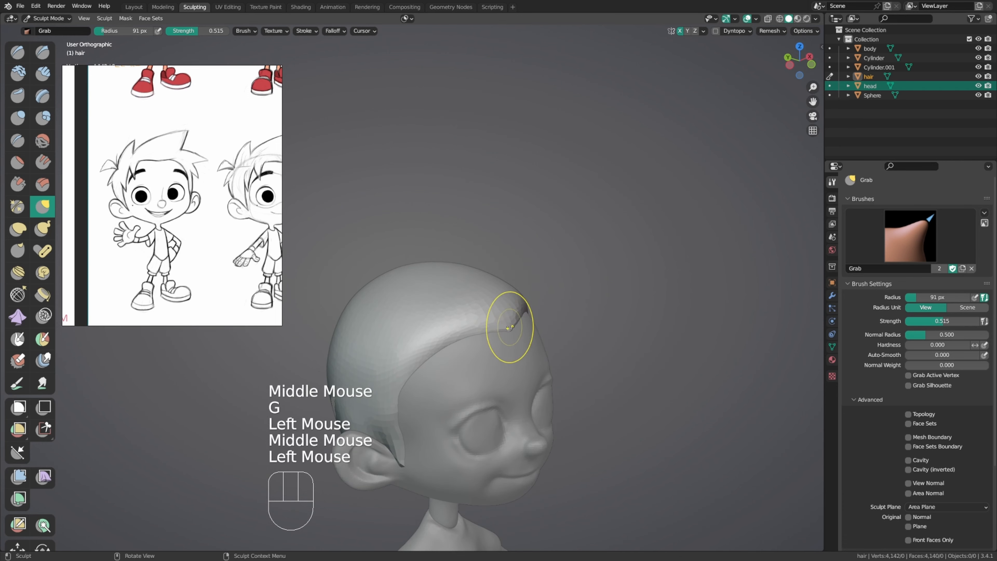
left_click_drag(510, 327, 513, 326)
mouse_move(512, 326)
middle_mouse_down()
mouse_move(552, 300)
mouse_move(482, 325)
middle_mouse_up()
Step: Smooth the side and crown of the hair with a 116 px brush radius
key("f")
left_click_drag(414, 334, 420, 330, "shift")
middle_click_drag(436, 308, 422, 324)
left_click_drag(426, 318, 437, 302, "shift")
middle_click_drag(467, 274, 585, 250, "shift")
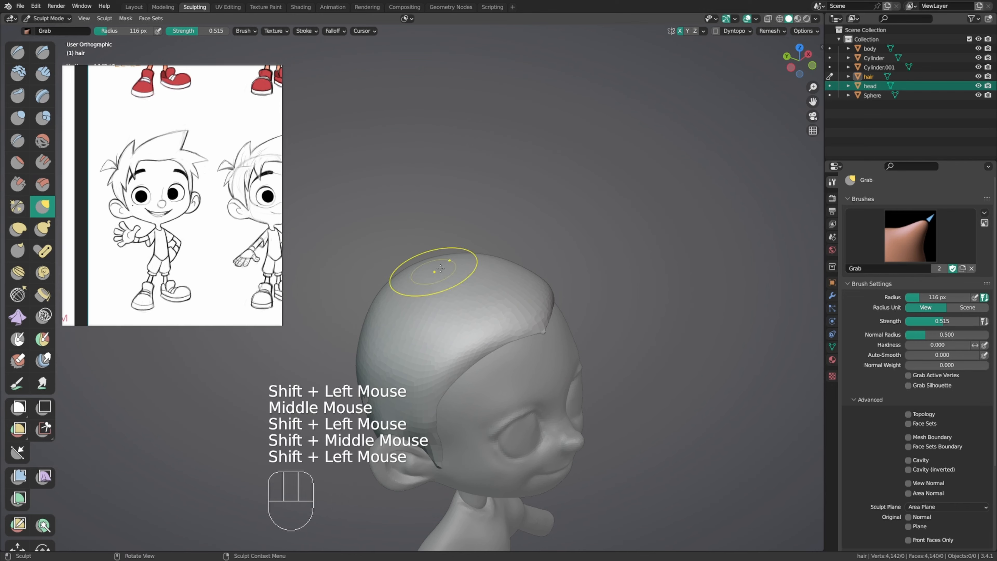
middle_click_drag(440, 268, 471, 259)
middle_click_drag(471, 259, 482, 289, "shift")
Step: Add volume to the back of the hair with the Draw brush at a 147 px radius
key("f")
middle_click_drag(537, 269, 573, 255)
key("x")
left_click_drag(532, 308, 530, 368)
middle_click_drag(527, 353, 589, 328)
mouse_move(506, 314)
left_mouse_down()
mouse_move(475, 361)
mouse_move(480, 355)
left_mouse_up()
middle_click_drag(481, 356, 492, 324)
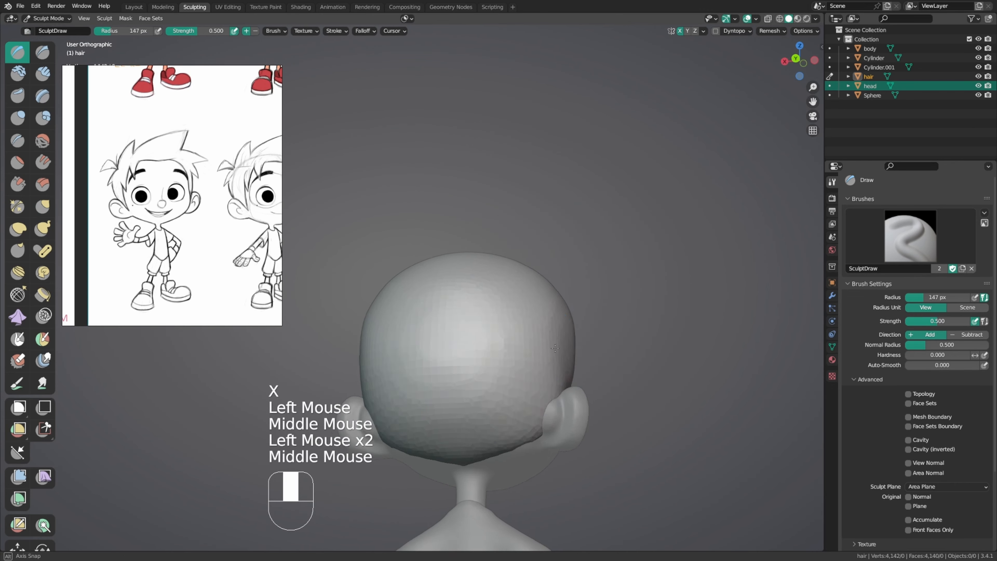
Step: Smooth the back of the hair down to its lower edge at the nape
left_click_drag(492, 324, 506, 307, "shift")
mouse_move(507, 306)
middle_mouse_down("shift")
mouse_move(516, 289)
mouse_move(475, 321)
middle_mouse_up("shift")
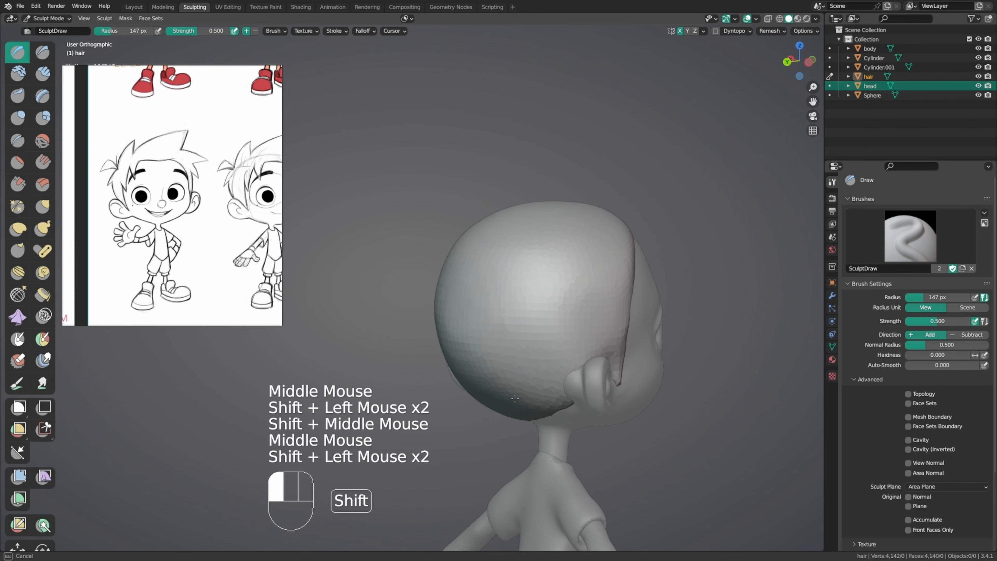
middle_click_drag(582, 342, 577, 451)
left_click_drag(576, 451, 574, 515, "shift")
mouse_move(575, 515)
middle_mouse_down("shift")
mouse_move(556, 312)
mouse_move(586, 321)
mouse_move(572, 332)
middle_mouse_up("shift")
Step: Reshape the lower back of the hair near the ear with the Grab brush at a 111 px radius
key("g")
key("f")
left_click_drag(572, 332, 573, 331)
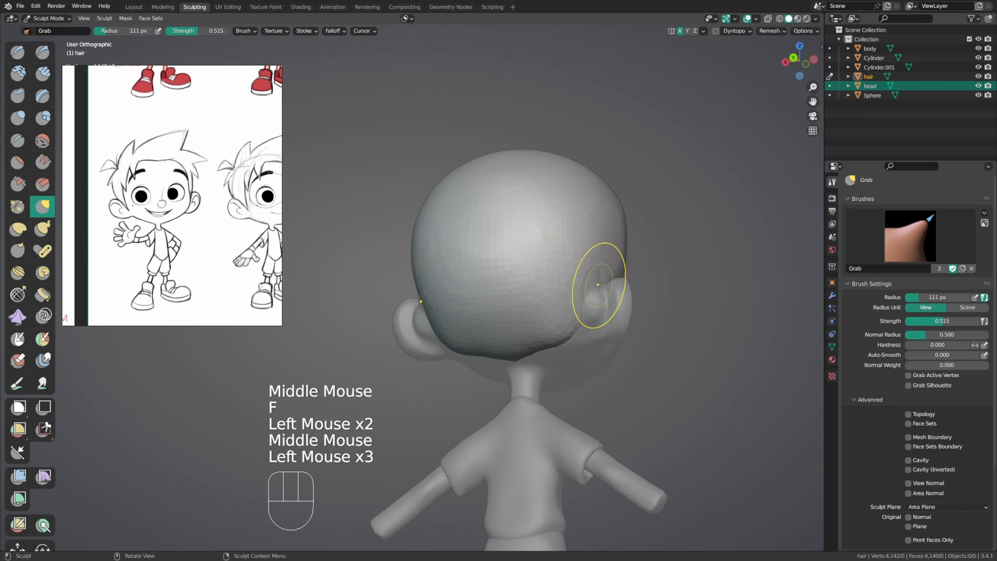
key("f")
mouse_move(598, 285)
middle_mouse_down()
mouse_move(596, 296)
mouse_move(584, 286)
mouse_move(570, 320)
mouse_move(609, 263)
middle_mouse_up()
left_click(581, 292)
Step: Build up the hair edge behind the ear with the Draw brush at a 69 px radius and smooth it
key("x")
left_click(570, 321)
left_click(609, 264, "shift")
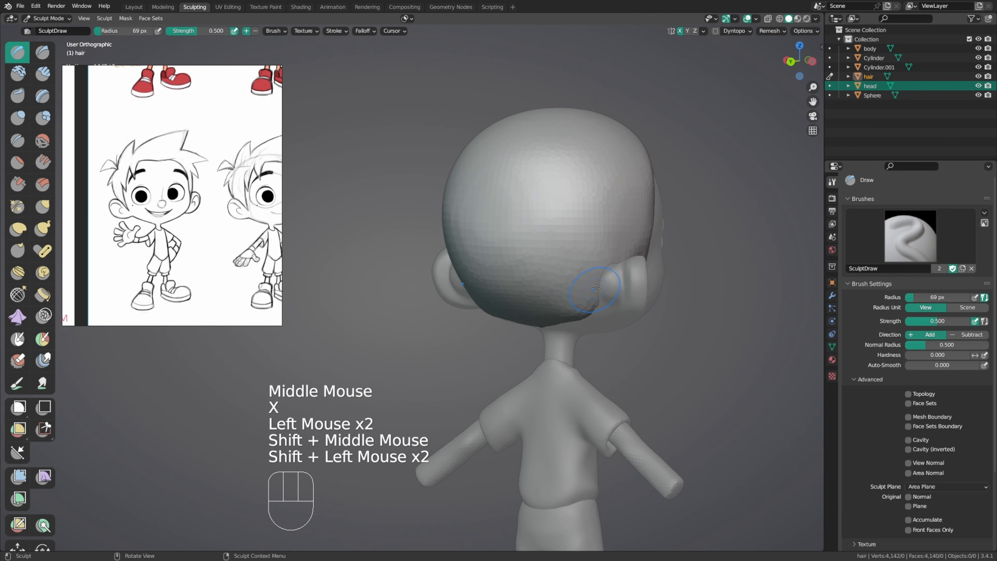
left_click_drag(602, 261, 606, 275)
middle_click_drag(612, 273, 640, 252)
Step: Smooth the hair edge at the nape with a 101 px brush radius
key("f")
left_click(650, 253, "shift")
left_click_drag(552, 303, 543, 309, "shift")
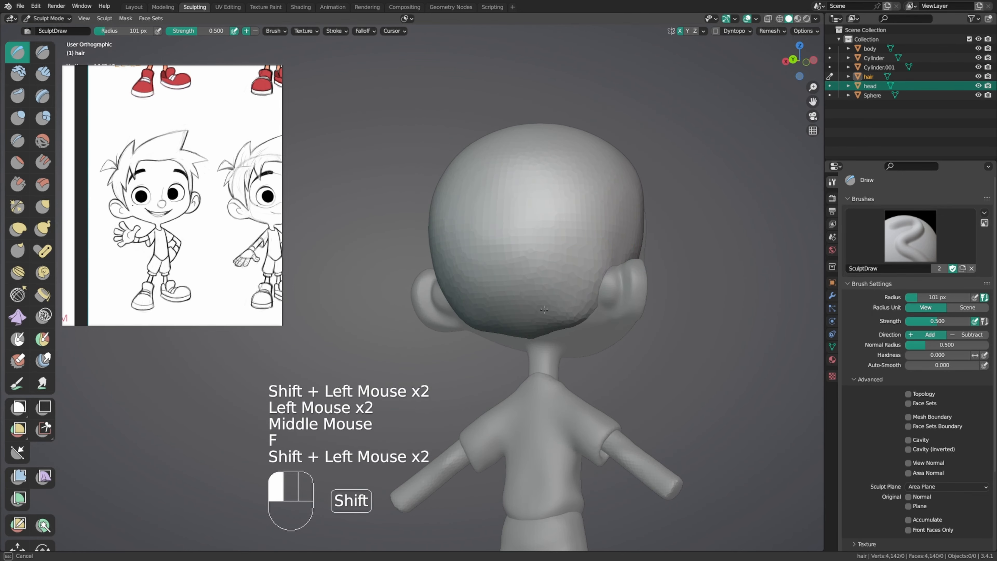
middle_click_drag(549, 329, 554, 325)
left_click(554, 325, "shift")
Step: Adjust the Smooth brush's strength and radius and smooth the lower back of the hair beside the ear
middle_click_drag(567, 289, 574, 283)
key("shift+s")
key("shift+f")
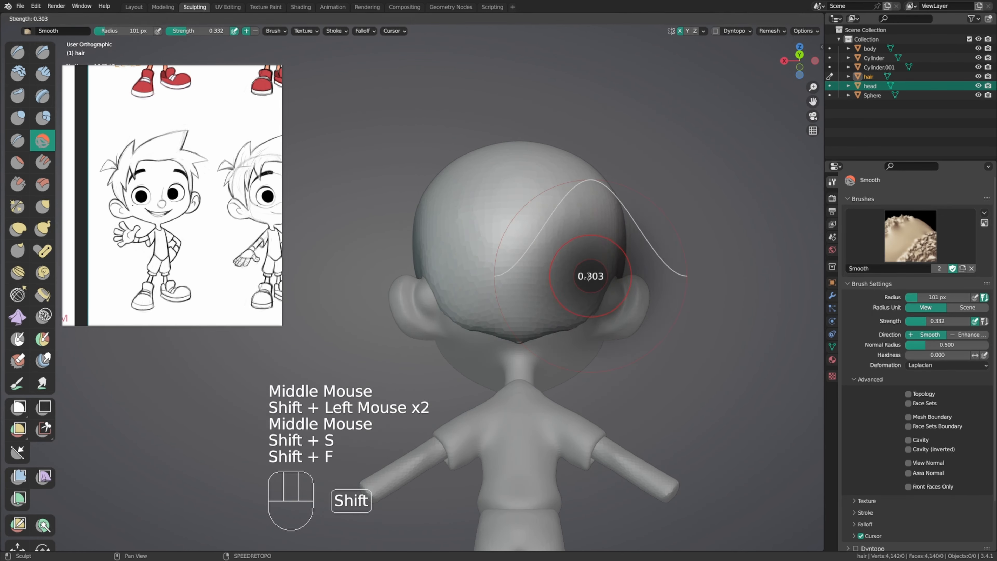
left_click(583, 282, "shift")
mouse_move(506, 251)
middle_mouse_down()
mouse_move(628, 245)
mouse_move(565, 255)
middle_mouse_up()
key("f")
left_click(646, 245)
Step: Shape the sideburn in front of the ear with the Grab brush at a 124 px radius
middle_click_drag(565, 256, 589, 269, "shift")
mouse_move(538, 275)
middle_mouse_down("ctrl")
mouse_move(527, 247)
mouse_move(566, 237)
mouse_move(549, 251)
middle_mouse_up("ctrl")
mouse_move(550, 252)
middle_mouse_down("ctrl")
mouse_move(527, 261)
mouse_move(595, 255)
mouse_move(539, 249)
middle_mouse_up("ctrl")
key("g")
key("f")
left_click(563, 255)
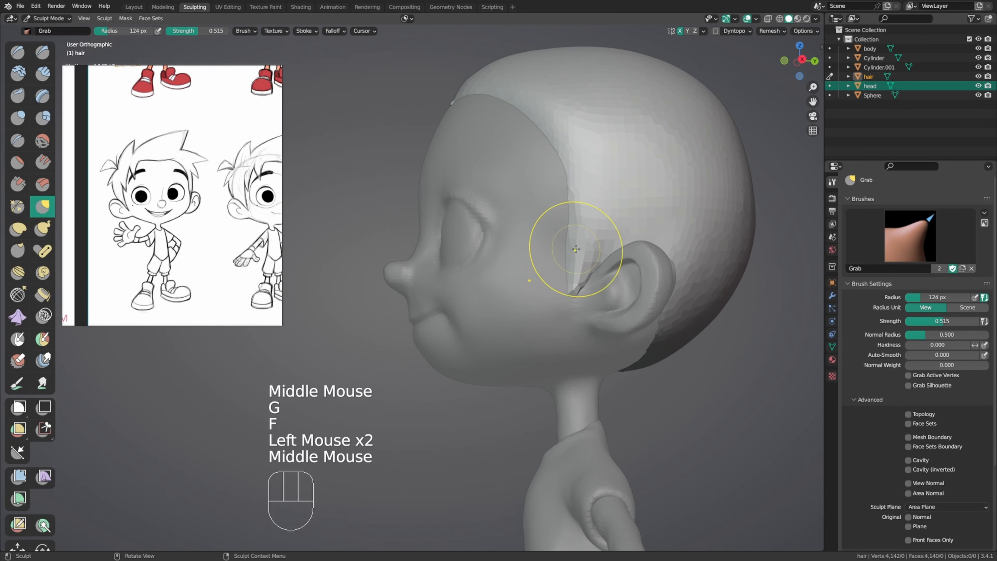
left_click_drag(575, 249, 567, 251)
middle_click_drag(568, 251, 586, 253)
left_click_drag(589, 268, 595, 266)
left_click_drag(598, 267, 599, 264)
middle_click_drag(601, 259, 605, 254)
Step: Pull the front edge of the sideburn back toward the ear with the Grab brush
left_click_drag(571, 249, 589, 257)
middle_click_drag(594, 257, 668, 237)
left_click_drag(567, 263, 583, 242)
middle_click_drag(620, 252, 665, 251)
mouse_move(614, 220)
middle_mouse_down("shift")
mouse_move(684, 250)
mouse_move(667, 271)
middle_mouse_up("shift")
middle_click_drag(663, 259, 579, 276, "ctrl")
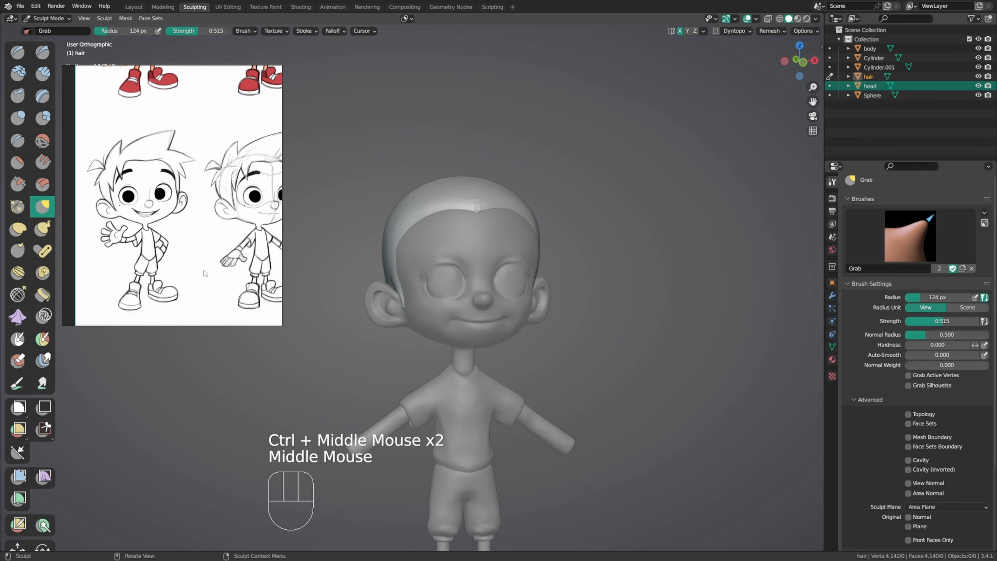
Step: Switch sculpting to the body object and enlarge the Grab brush radius to 227 px
middle_click_drag(562, 272, 553, 251)
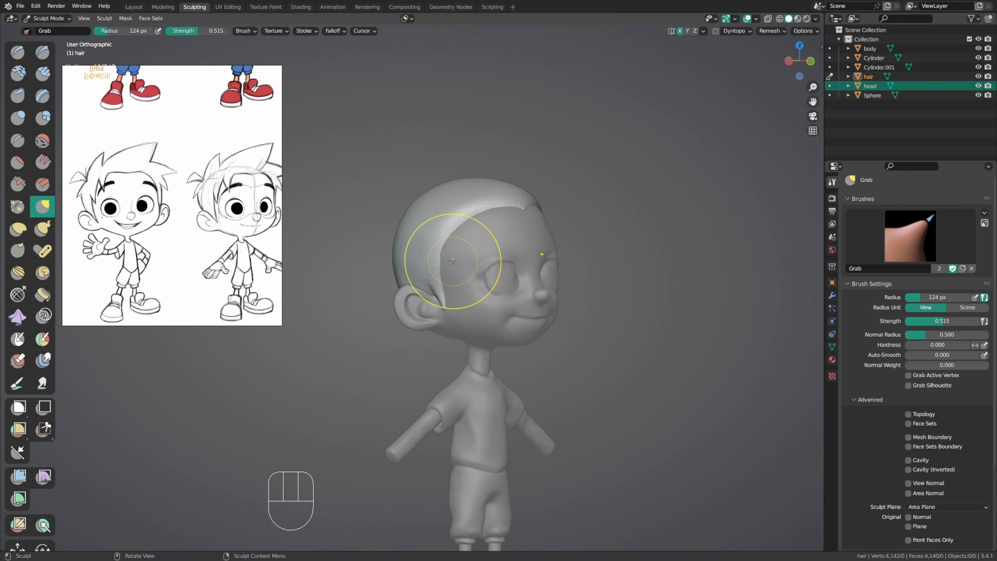
mouse_move(508, 256)
middle_mouse_down()
mouse_move(436, 231)
mouse_move(484, 286)
mouse_move(510, 393)
middle_mouse_up()
key("alt+q")
middle_click_drag(534, 312, 486, 305)
key("g")
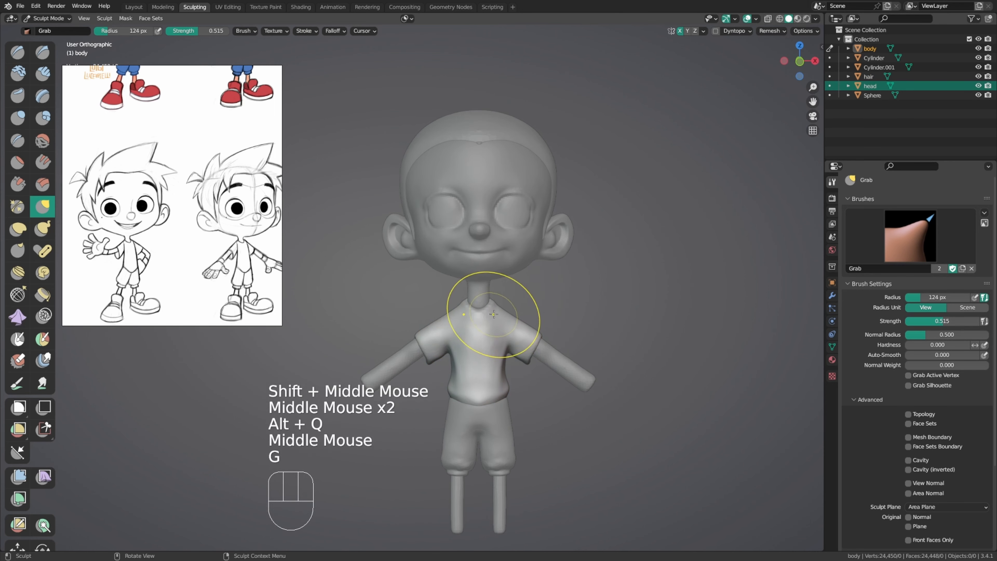
key("f")
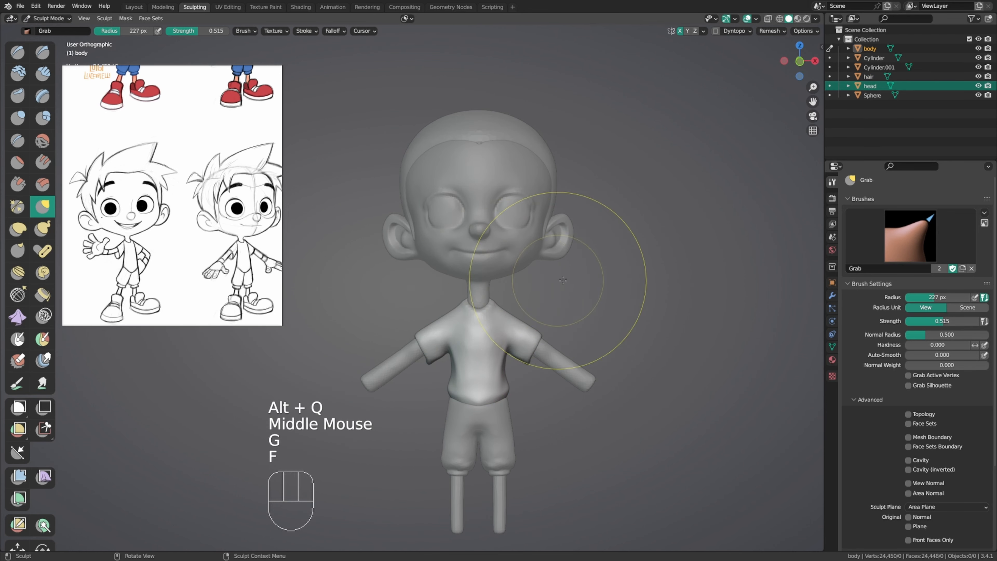
Step: In Object Mode, add the shorts, legs and arms to the body selection and move them up about 0.18 m along Z
key("ctrl+Tab")
left_click(490, 432, "shift")
left_click(565, 369, "shift")
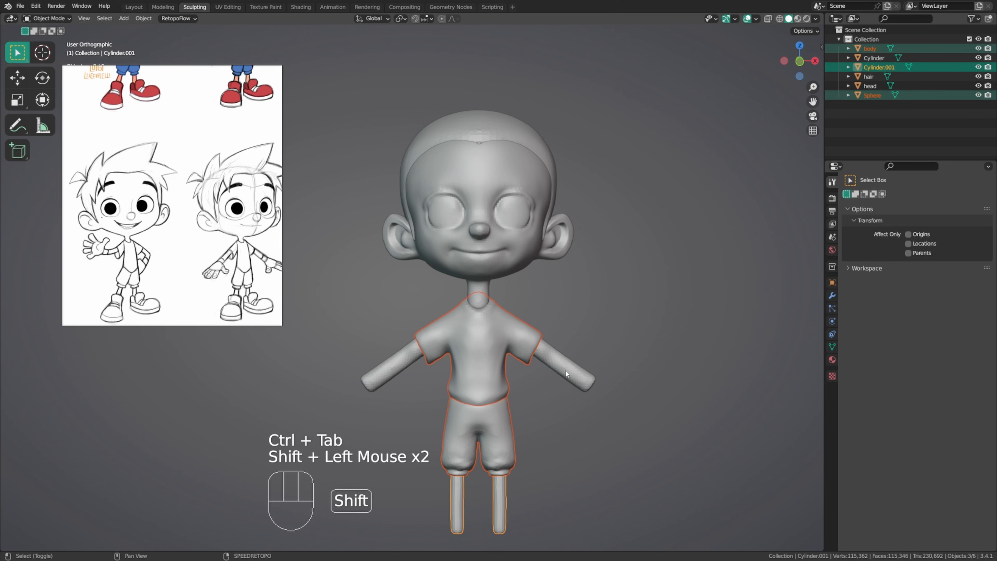
left_click(388, 363, "shift")
key("g")
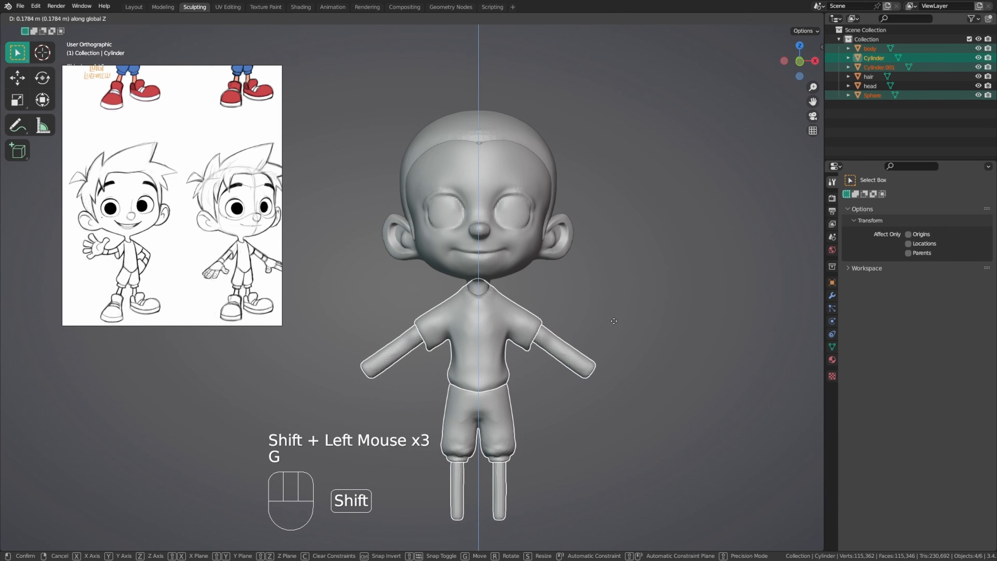
left_click(612, 318)
mouse_move(612, 318)
middle_mouse_down()
mouse_move(670, 306)
mouse_move(623, 301)
middle_mouse_up()
middle_click_drag(623, 301, 626, 312, "shift")
middle_click_drag(626, 312, 628, 298, "ctrl")
middle_click_drag(628, 298, 620, 284, "shift")
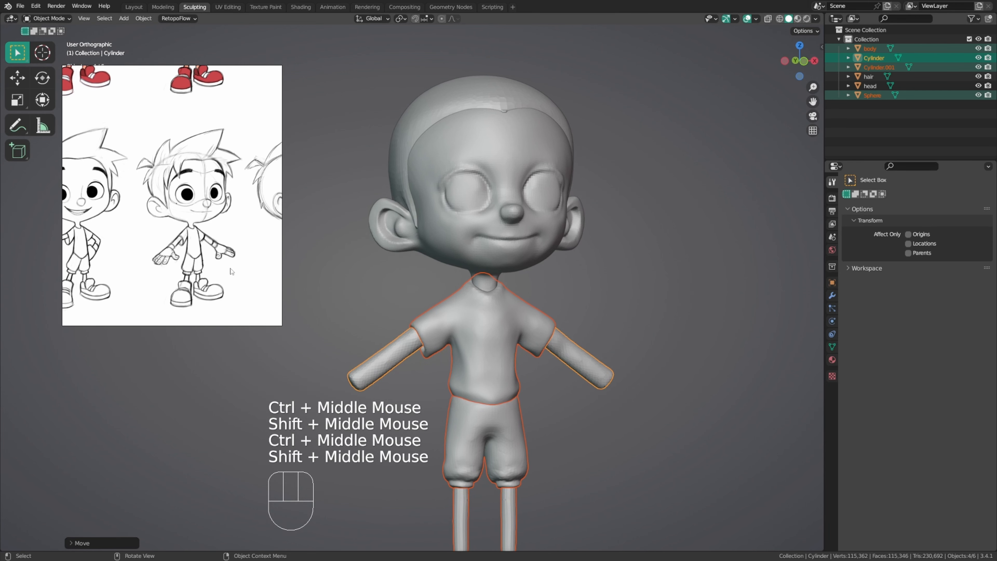
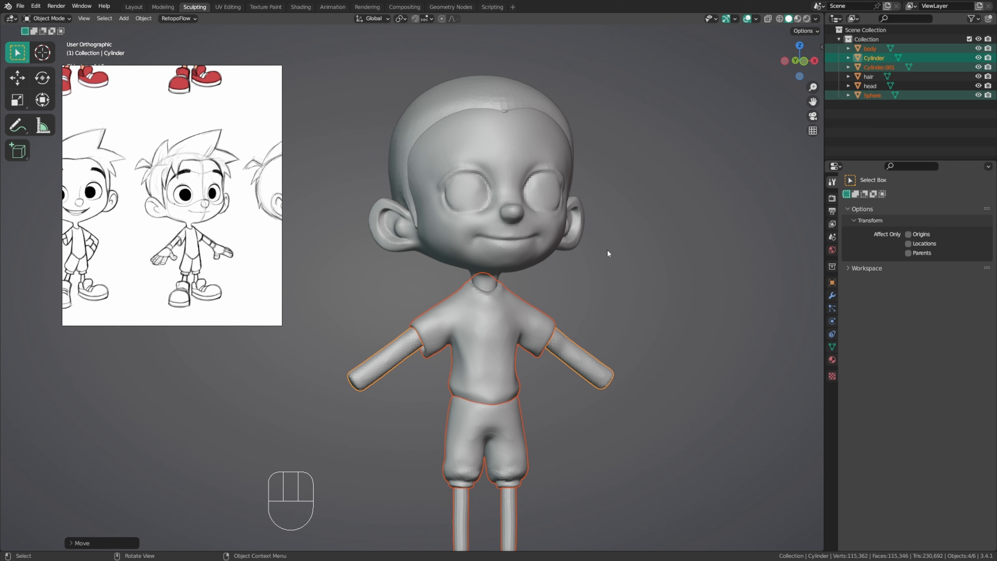
middle_click_drag(605, 251, 618, 258)
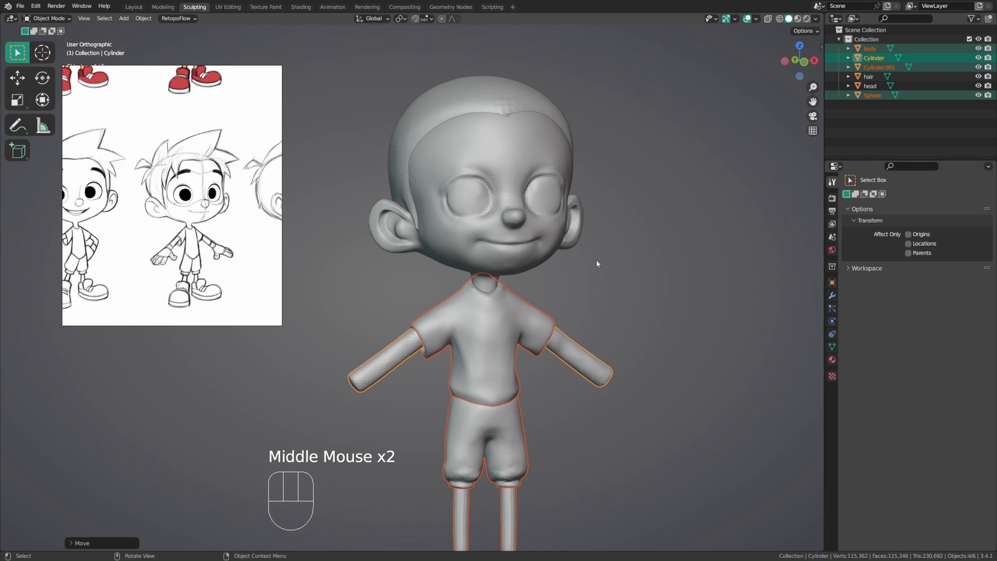
Step: Select the head object and switch it to Sculpt Mode
middle_click_drag(596, 261, 539, 295, "ctrl")
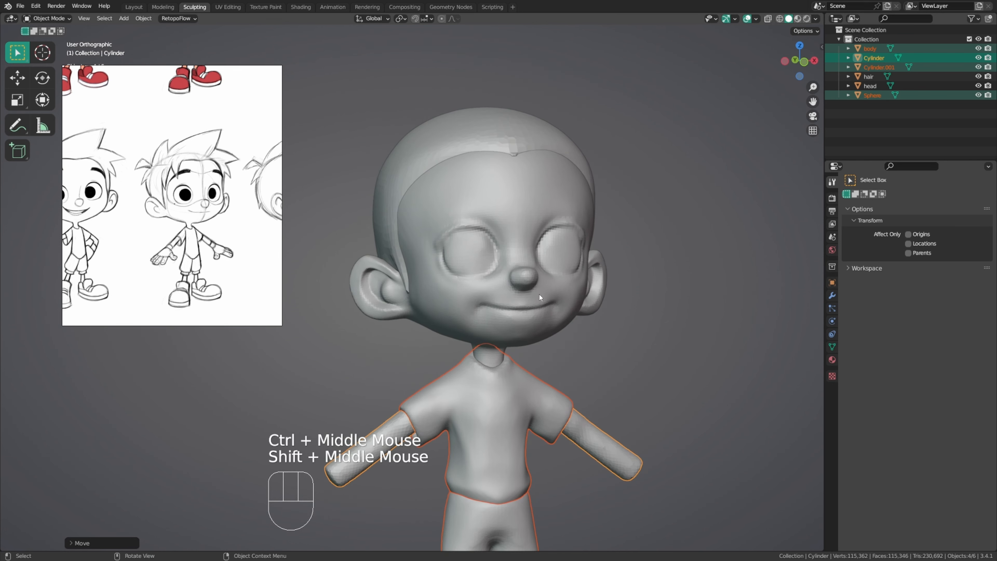
left_click(539, 294)
key("ctrl+Tab")
Step: Try to reshape the cheeks and the area around the nose with the Grab brush at varying radii
middle_click_drag(549, 245, 534, 335, "ctrl")
key("f")
left_click(501, 311)
left_click_drag(510, 307, 502, 303)
left_click_drag(500, 283, 487, 271)
key("f")
left_click(445, 312)
left_click_drag(452, 308, 443, 299)
middle_click_drag(447, 304, 438, 320)
key("f")
left_click(473, 325)
left_click_drag(496, 311, 523, 298)
Step: Try to adjust the lower cheek and jawline with small Grab strokes and smooth the result
mouse_move(530, 286)
middle_mouse_down()
mouse_move(535, 224)
mouse_move(542, 263)
mouse_move(466, 340)
middle_mouse_up()
key("f")
left_click(461, 312)
left_click_drag(451, 339, 455, 335)
left_click_drag(462, 339, 466, 336)
mouse_move(473, 326)
middle_mouse_down()
mouse_move(475, 316)
mouse_move(448, 333)
mouse_move(508, 314)
middle_mouse_up()
key("f")
left_click(450, 346, "shift")
Step: Undo all the recent Grab and smoothing strokes on the face
key("ctrl+z")
key("ctrl+z")
key("ctrl+z")
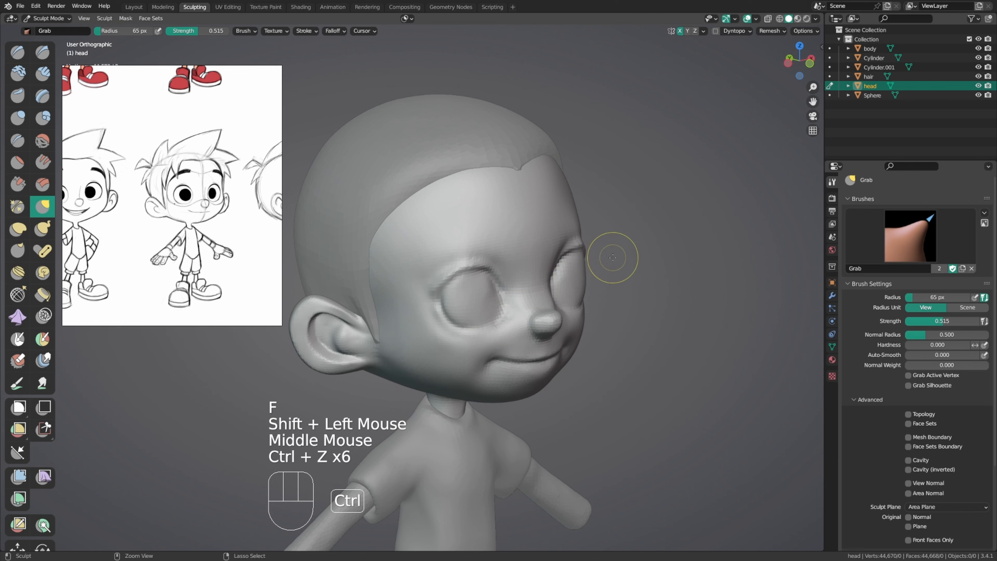
key("ctrl+z")
key("ctrl+z")
key("ctrl+z")
Step: Return the head to Sculpt Mode and try reshaping the eye and cheek area with an enlarged Grab brush
middle_click_drag(556, 272, 516, 311)
key("ctrl+Tab")
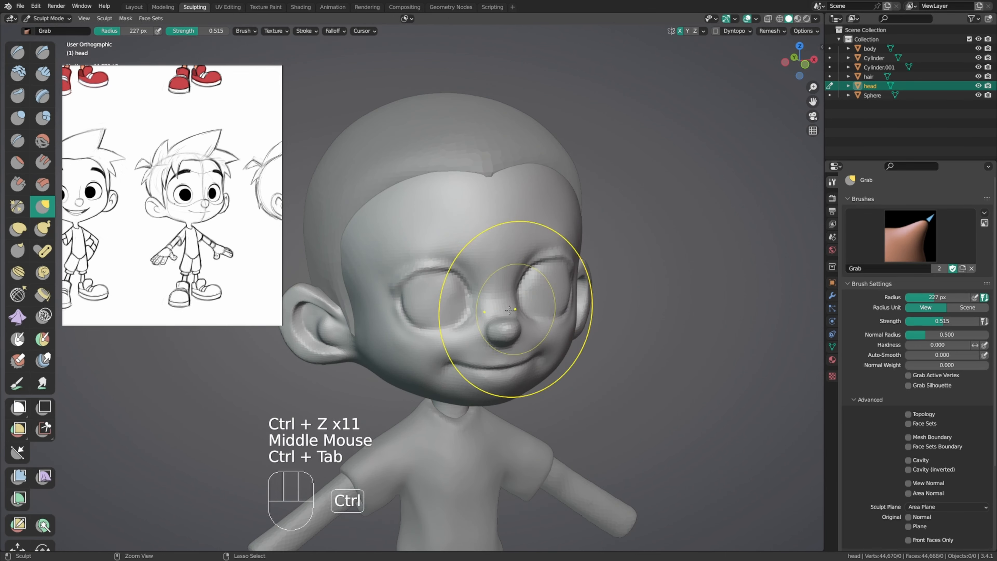
key("f")
left_click(440, 286)
key("f")
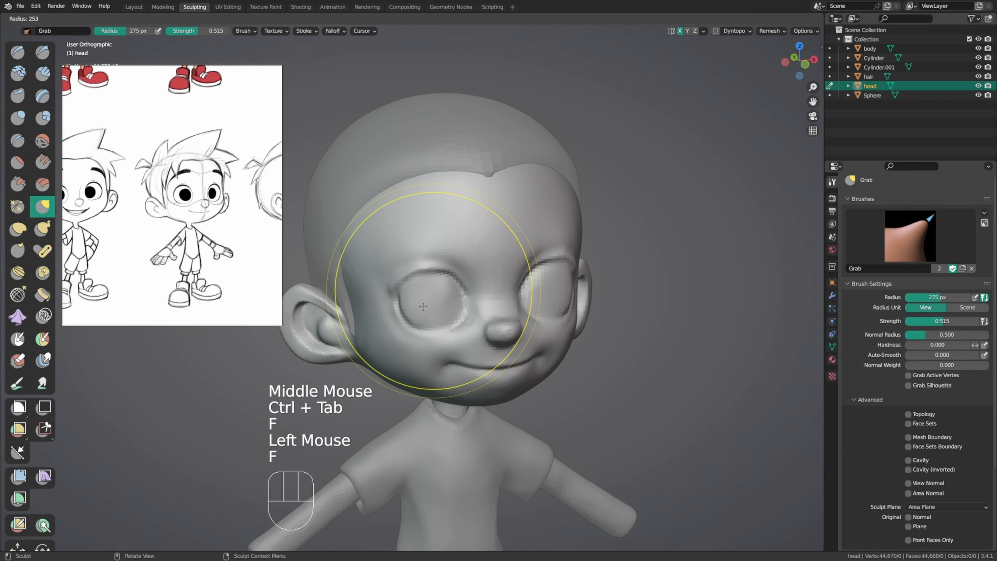
left_click(452, 284)
middle_click_drag(448, 276, 416, 273)
middle_click_drag(416, 273, 424, 316, "ctrl")
middle_click_drag(443, 303, 440, 292)
key("f")
middle_click_drag(492, 265, 491, 310, "ctrl")
mouse_move(490, 310)
middle_mouse_down()
mouse_move(515, 325)
mouse_move(550, 303)
mouse_move(445, 290)
mouse_move(485, 267)
middle_mouse_up()
Step: Undo the large-radius Grab attempt on the head
key("ctrl+z")
key("ctrl+z")
key("ctrl+z")
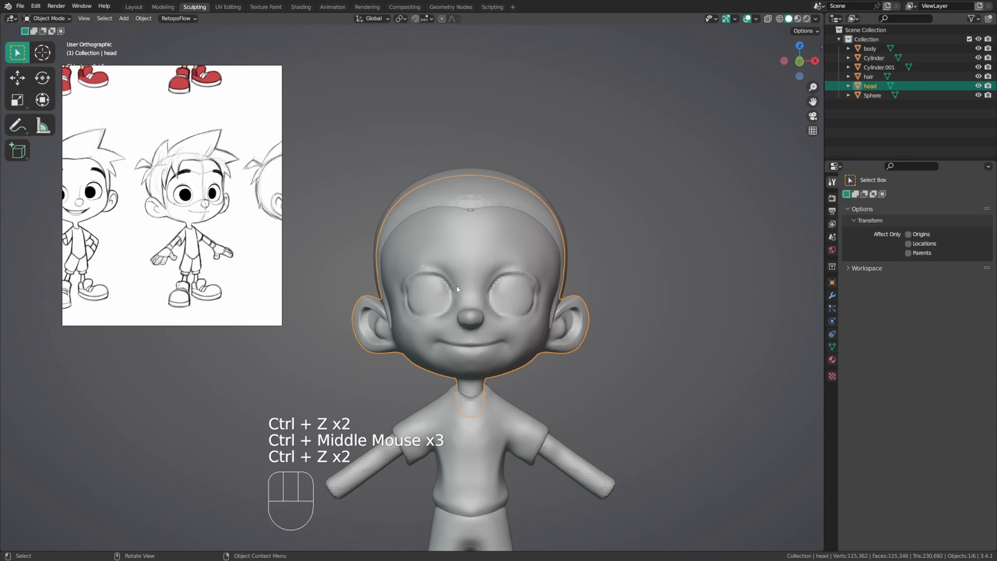
Step: Put the head back in Sculpt Mode and reshape the eye and upper cheek area with the Grab brush
key("ctrl+Tab")
left_click(435, 290)
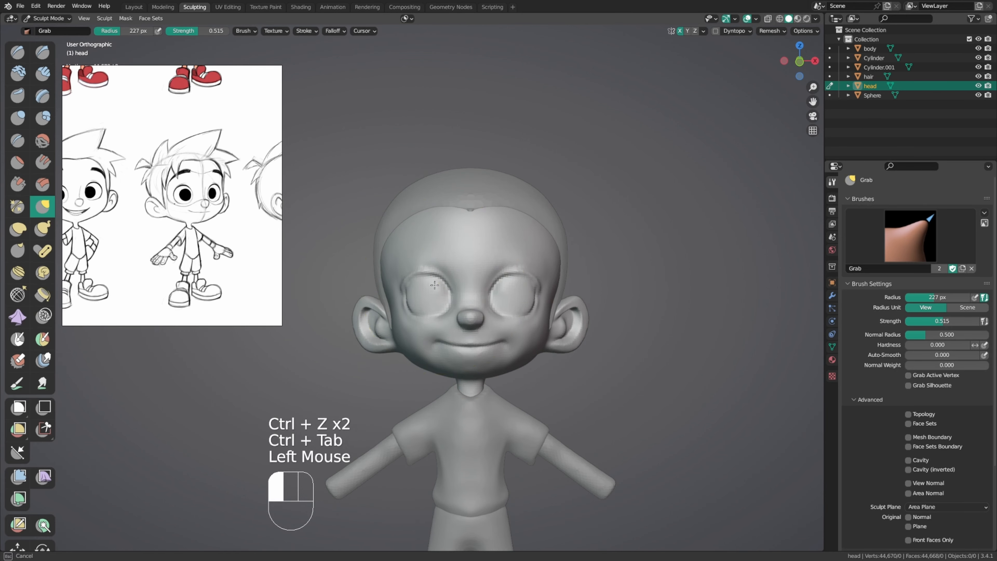
key("f")
middle_click_drag(434, 319, 441, 317)
key("f")
left_click_drag(434, 315, 438, 304)
key("f")
mouse_move(439, 304)
middle_mouse_down()
mouse_move(436, 338)
mouse_move(464, 317)
middle_mouse_up()
middle_click_drag(463, 317, 460, 337, "ctrl")
mouse_move(460, 337)
middle_mouse_down("ctrl")
mouse_move(475, 293)
mouse_move(477, 314)
mouse_move(452, 334)
middle_mouse_up("ctrl")
key("f")
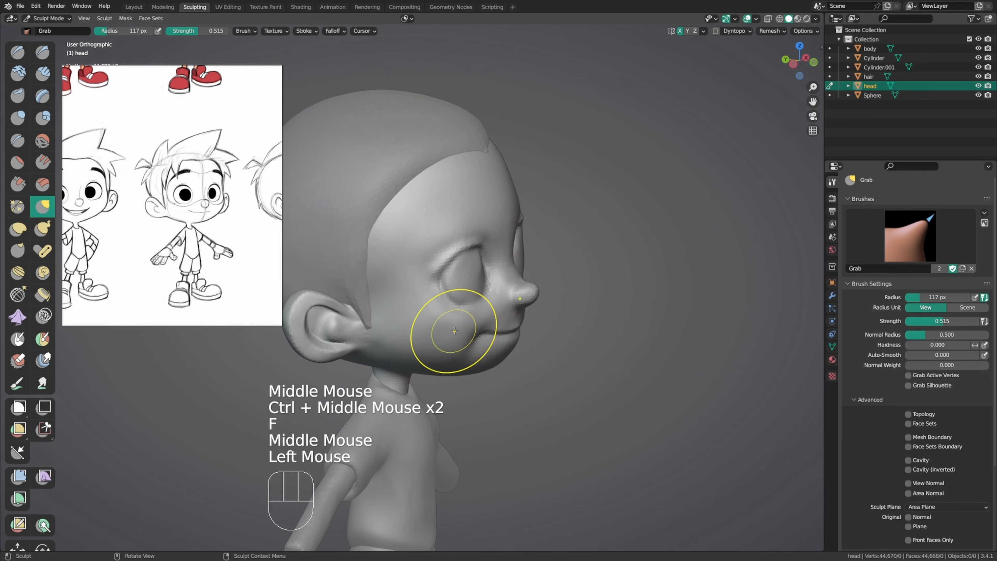
Step: Pull the cheek slightly back toward the ear with the Grab brush at a 174 px radius
key("f")
left_click(526, 331)
left_click_drag(461, 333, 456, 330)
left_click_drag(455, 330, 451, 328)
middle_click_drag(436, 334, 443, 337)
left_click_drag(444, 337, 441, 339)
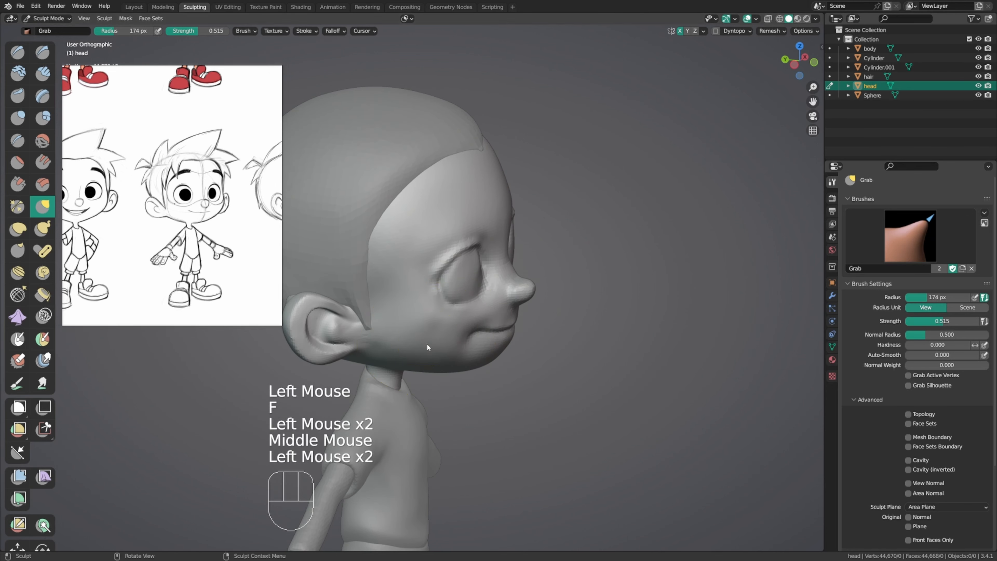
Step: Add volume to the cheek with the Draw brush and smooth it at a 138 px radius
mouse_move(428, 347)
middle_mouse_down()
mouse_move(380, 353)
mouse_move(429, 318)
mouse_move(414, 352)
mouse_move(440, 310)
middle_mouse_up()
middle_click_drag(440, 310, 442, 347)
key("x")
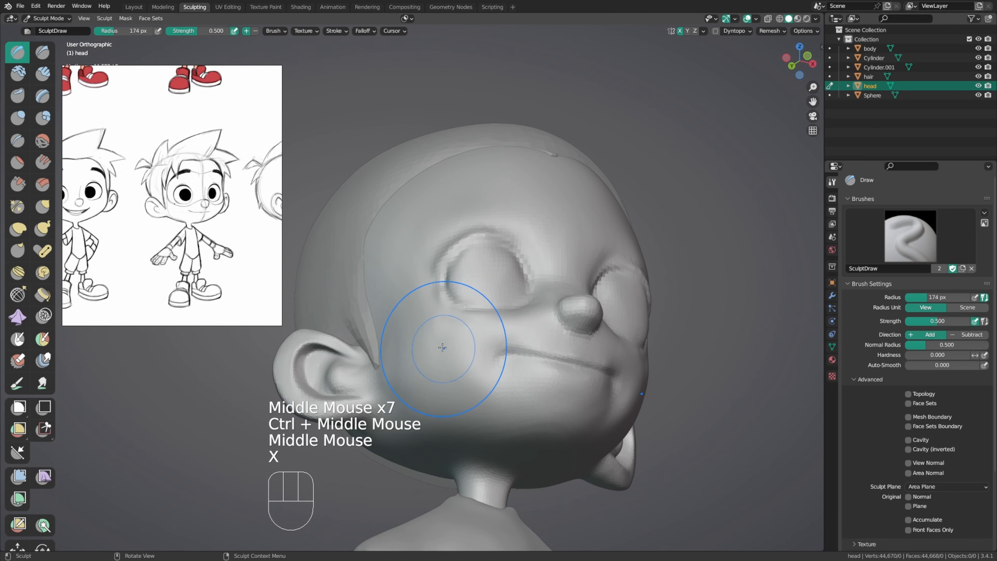
left_click(442, 347)
left_click(443, 347)
key("f")
left_click(460, 336, "shift")
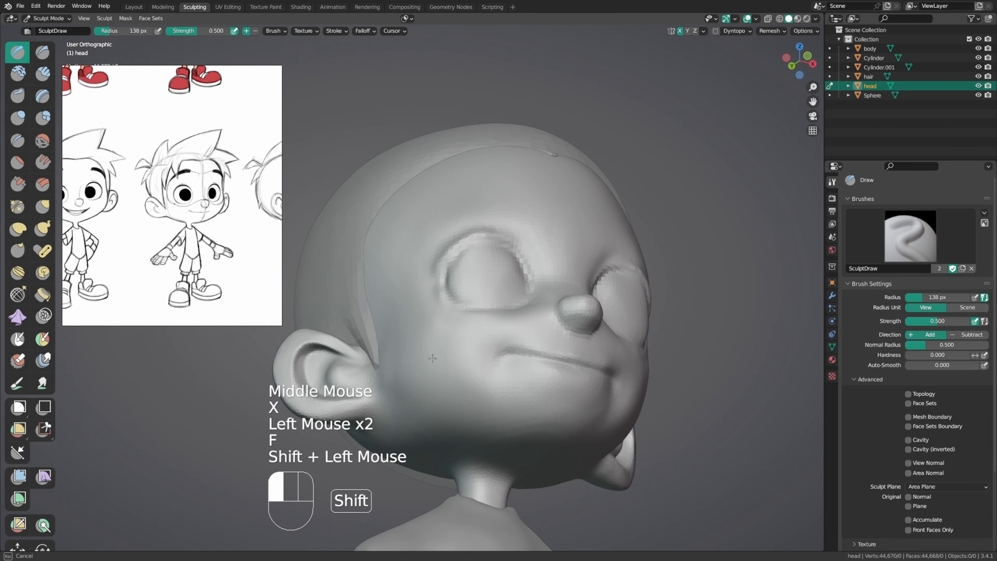
Step: Smooth the temple and the side of the face at a 108 px radius
middle_click_drag(423, 303, 412, 290)
key("f")
left_click(412, 291, "shift")
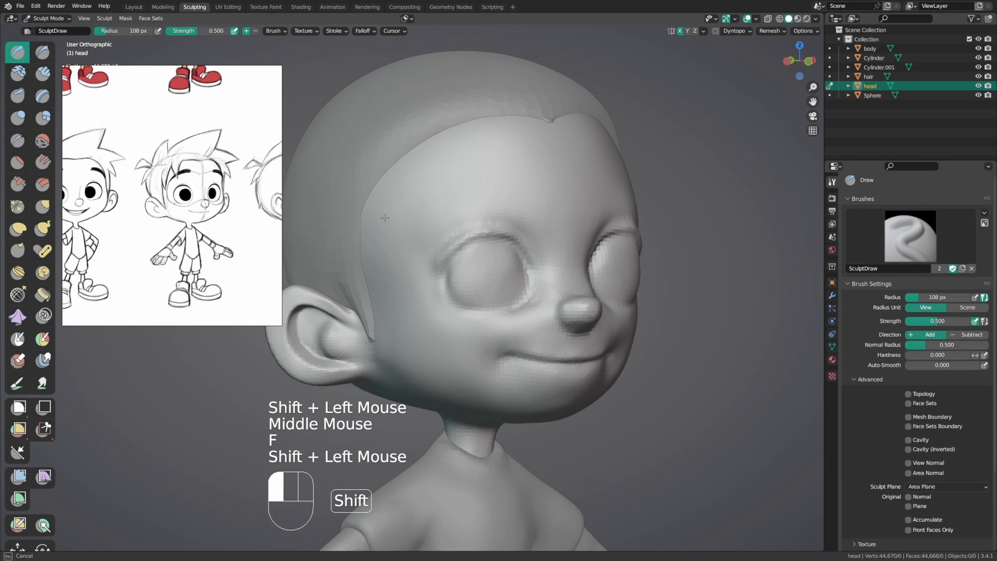
left_click(558, 247, "shift")
Step: Shape the side of the nose near the inner eye corner with the Grab brush at an 89 px radius
mouse_move(512, 279)
middle_mouse_down()
mouse_move(559, 247)
mouse_move(538, 299)
middle_mouse_up()
middle_click_drag(538, 299, 507, 316, "shift")
key("g")
key("f")
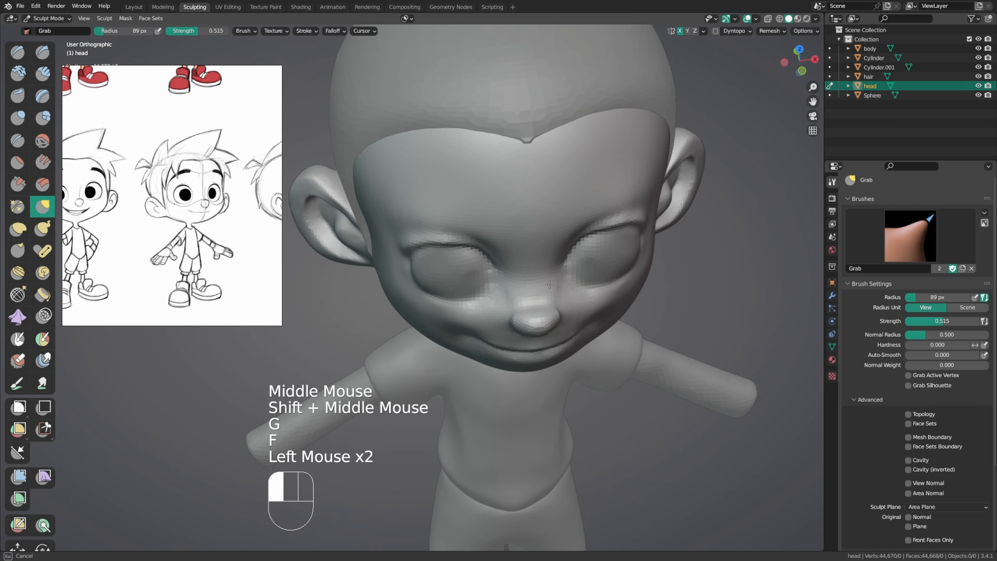
left_click_drag(553, 291, 549, 289)
middle_click_drag(553, 291, 572, 269)
middle_click_drag(569, 290, 554, 285)
left_click_drag(552, 285, 561, 289)
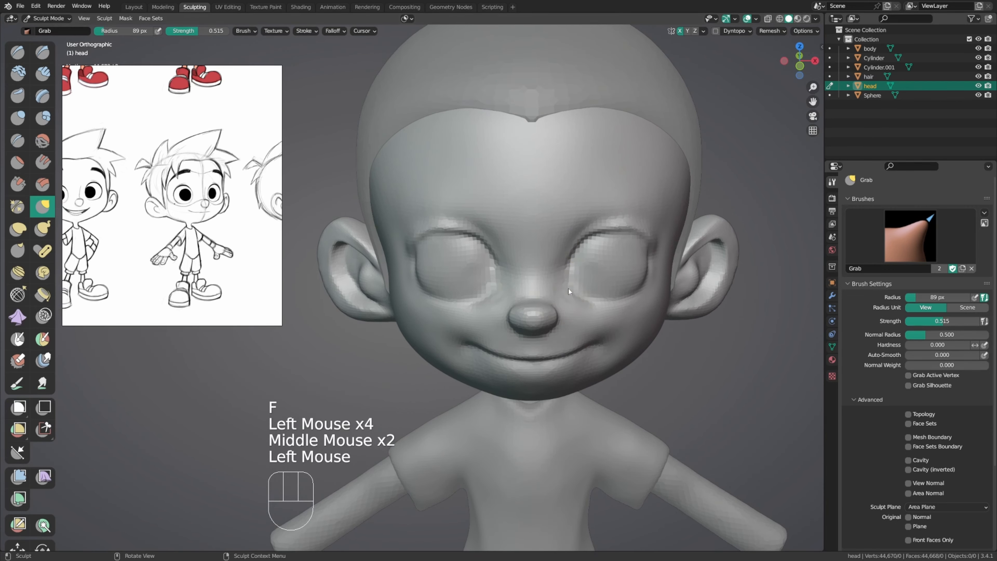
Step: Raise the ridge from the inner brow down the nose side with an inverted Crease brush at a 54 px radius
mouse_move(632, 278)
middle_mouse_down()
mouse_move(689, 271)
mouse_move(574, 283)
mouse_move(549, 252)
middle_mouse_up()
key("shift+c")
key("f")
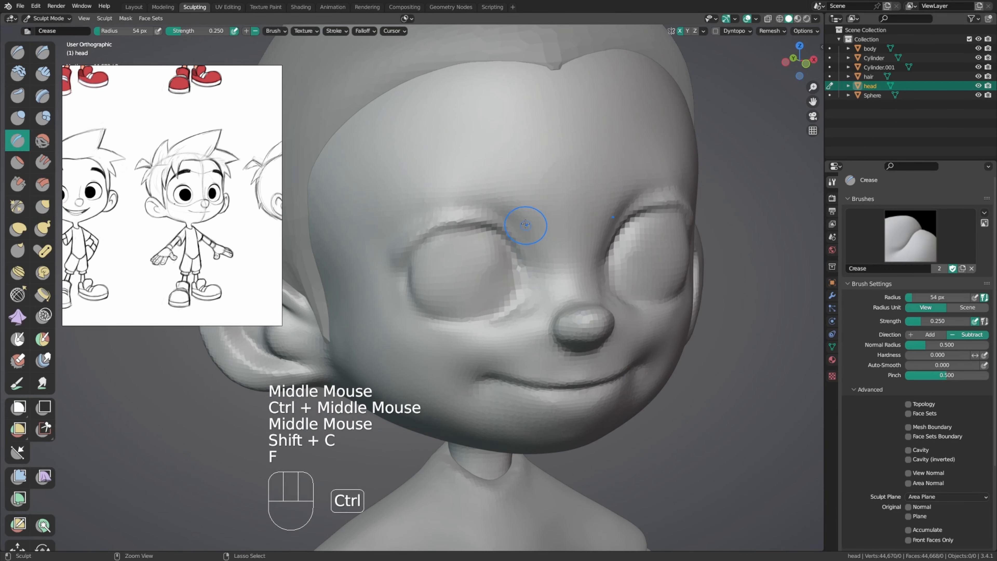
left_click(542, 250, "ctrl")
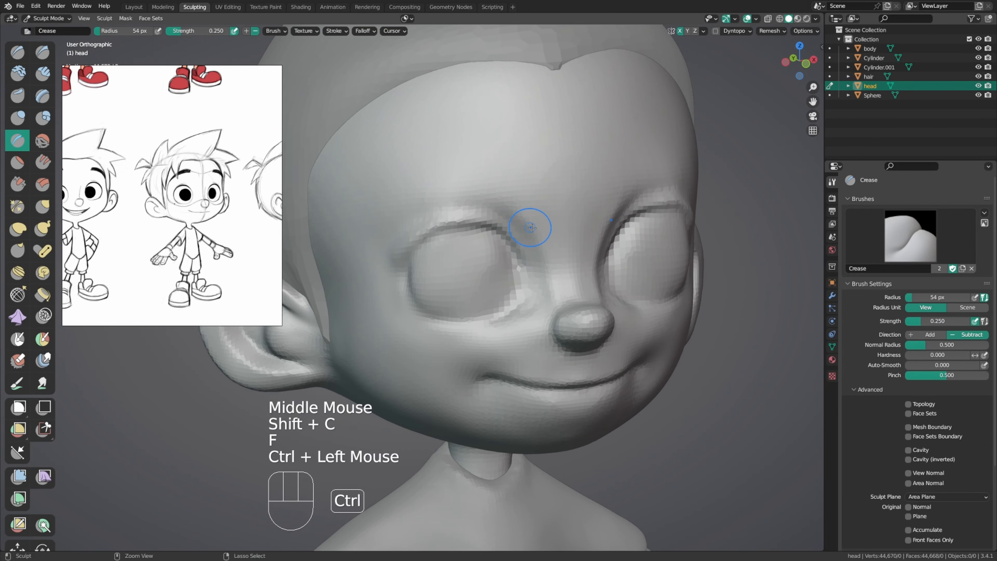
mouse_move(531, 227)
middle_mouse_down()
mouse_move(555, 321)
mouse_move(563, 231)
middle_mouse_up()
left_click(555, 321, "ctrl")
Step: Build up the nose bridge with the Draw brush at a 65 px radius and smooth it into the nose tip
key("x")
key("f")
left_click(557, 225)
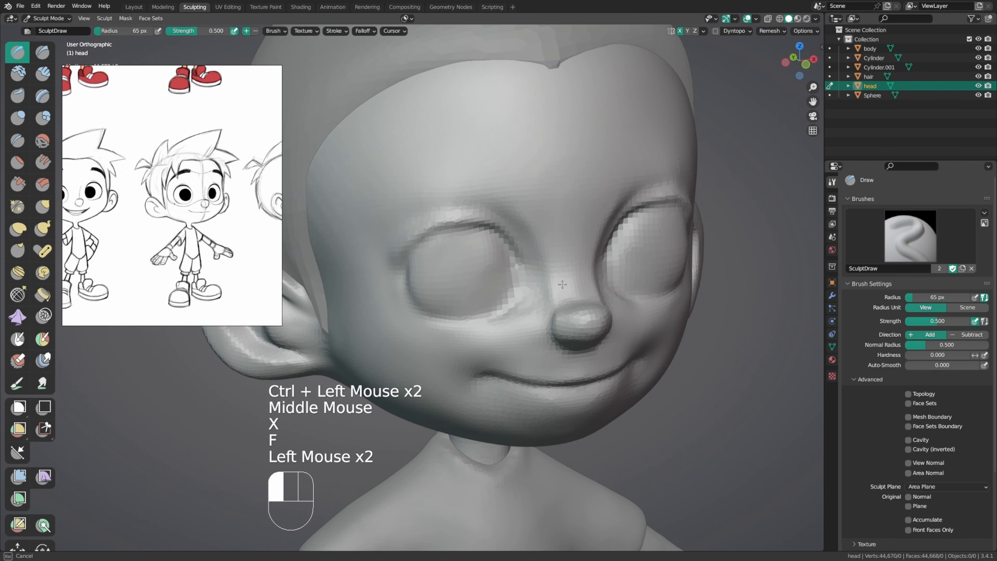
left_click_drag(579, 308, 579, 302)
middle_click_drag(576, 300, 586, 295)
left_click_drag(583, 292, 584, 306)
middle_click_drag(576, 290, 588, 301)
left_click_drag(580, 289, 582, 303, "shift")
left_click_drag(579, 296, 578, 287, "shift")
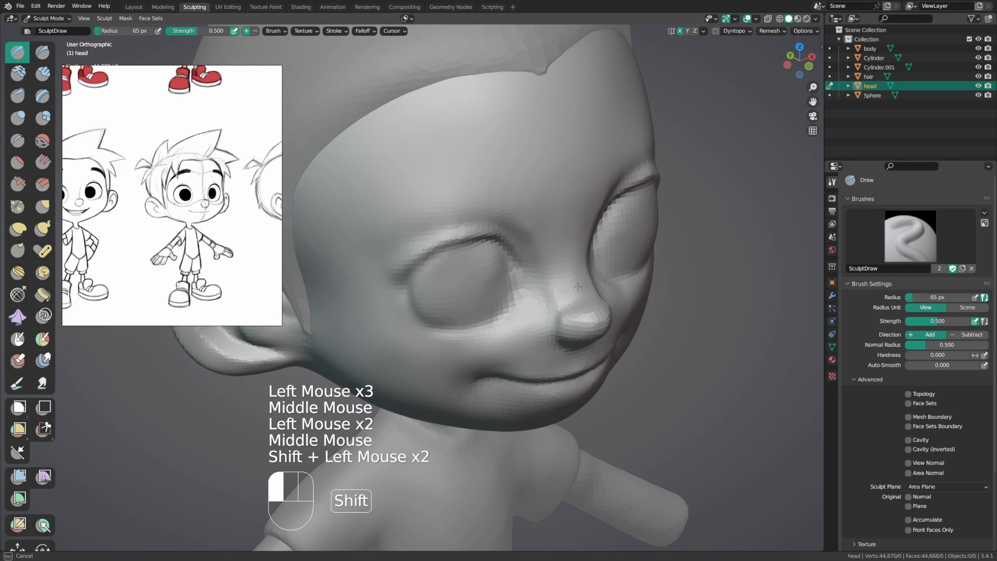
Step: Smooth the inner brow and its transition down into the side of the nose
middle_click_drag(574, 286, 552, 218)
left_click_drag(551, 218, 529, 209, "shift")
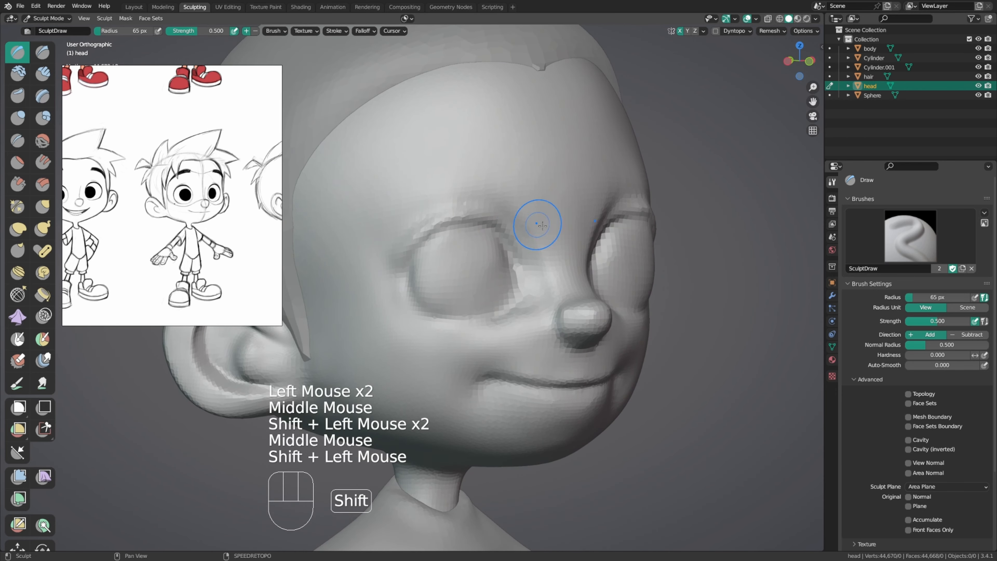
middle_click_drag(542, 226, 498, 220)
middle_click_drag(498, 220, 512, 256, "ctrl")
middle_click_drag(522, 253, 537, 231)
left_click_drag(533, 251, 529, 271, "shift")
left_click_drag(529, 267, 527, 278, "shift")
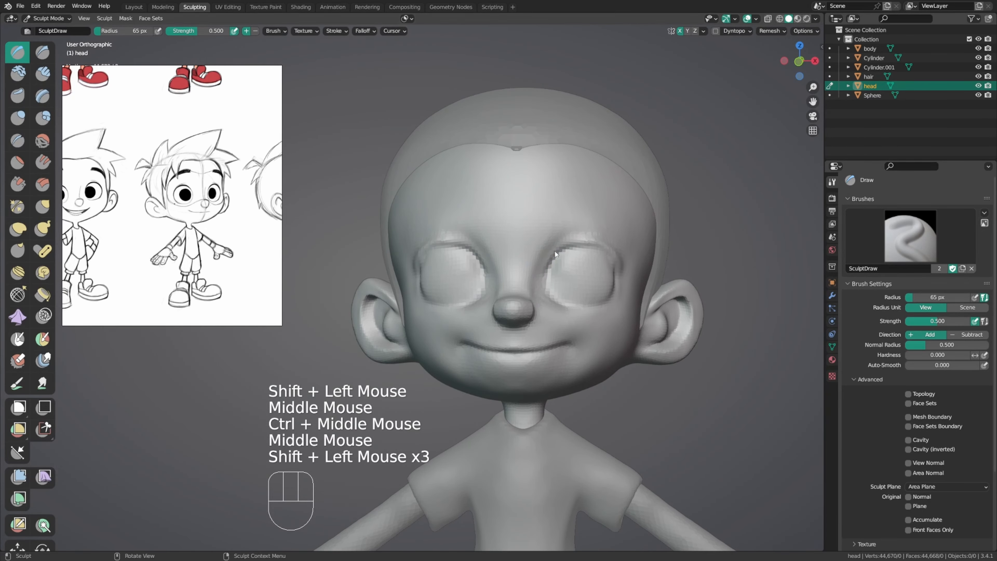
middle_click_drag(554, 251, 548, 240)
left_click_drag(548, 240, 545, 238, "shift")
middle_click_drag(536, 250, 574, 223)
left_click_drag(544, 247, 538, 259, "shift")
left_click_drag(536, 263, 533, 275, "shift")
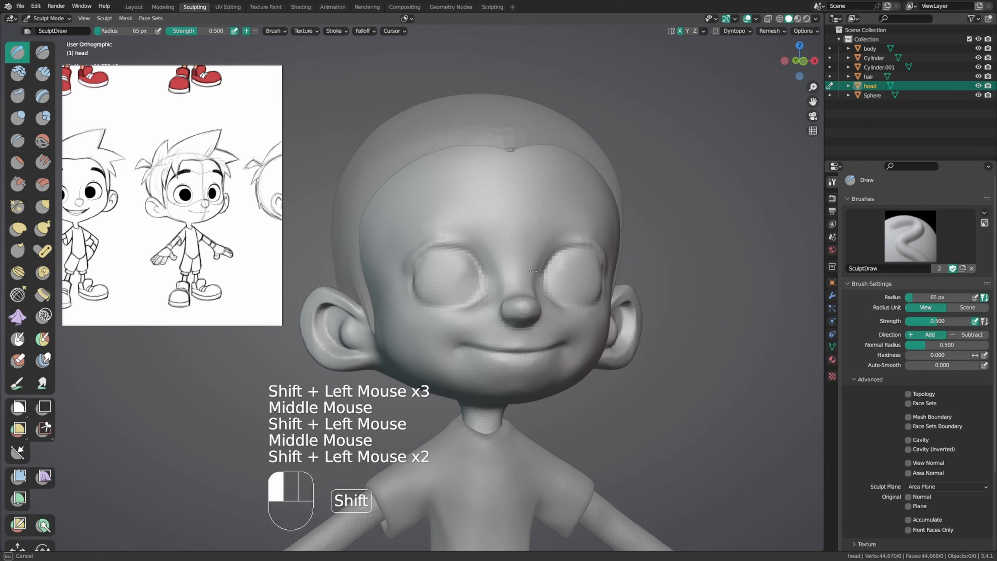
Step: Smooth the area beside the nose and under the inner eye corner
middle_click_drag(534, 275, 518, 273)
left_click_drag(519, 273, 548, 278, "shift")
middle_click_drag(548, 279, 585, 280)
left_click_drag(499, 289, 488, 308, "shift")
middle_click_drag(488, 308, 522, 307)
left_click_drag(514, 312, 503, 313, "shift")
middle_click_drag(499, 313, 516, 312)
Step: Define the crease where the nose meets the cheek with the Crease brush at a 53 px radius
middle_click_drag(516, 312, 507, 287, "shift")
mouse_move(510, 290)
middle_mouse_down("ctrl")
mouse_move(510, 275)
mouse_move(534, 274)
middle_mouse_up("ctrl")
key("shift+c")
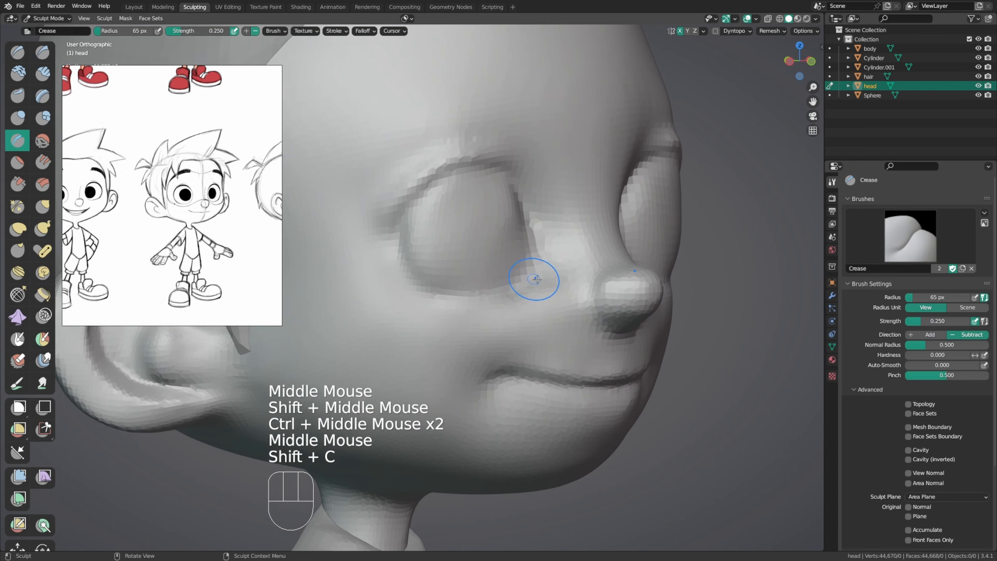
key("f")
left_click(578, 276)
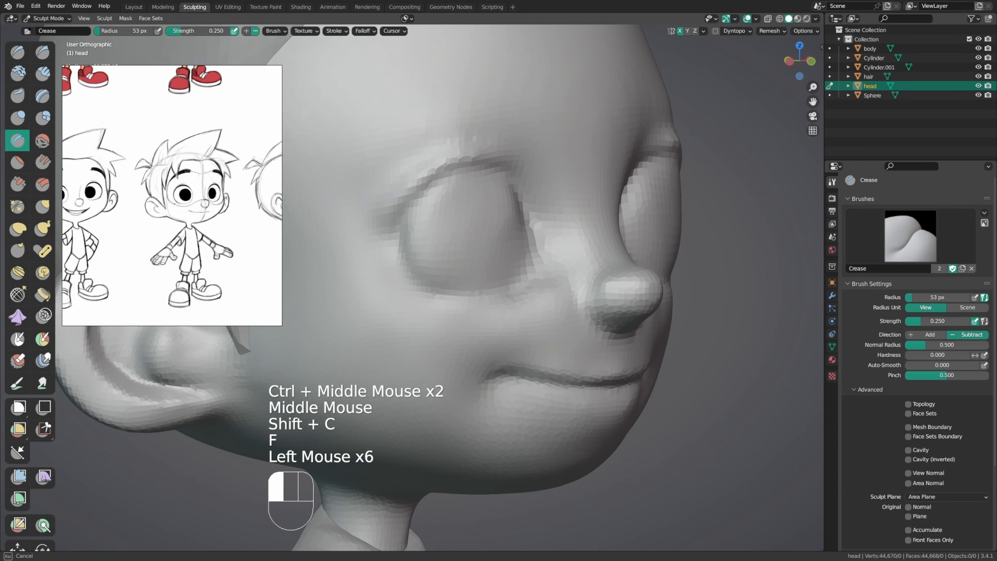
left_click_drag(590, 296, 584, 294)
left_click_drag(584, 294, 580, 298)
Step: Smooth the cheek beside the nose at a 59 px radius
middle_click_drag(535, 306, 524, 327)
key("f")
left_click(526, 327, "shift")
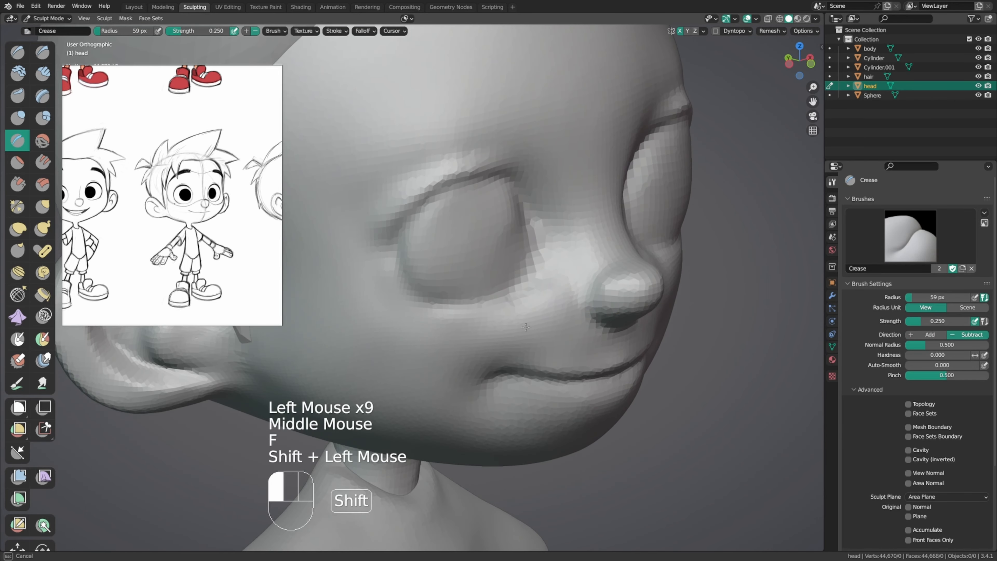
key("f")
left_click(579, 303)
Step: Add volume to the cheek beside the mouth corner with the Draw brush at an 86 px radius
middle_click_drag(582, 300, 569, 328, "ctrl")
middle_click_drag(550, 329, 525, 330)
key("x")
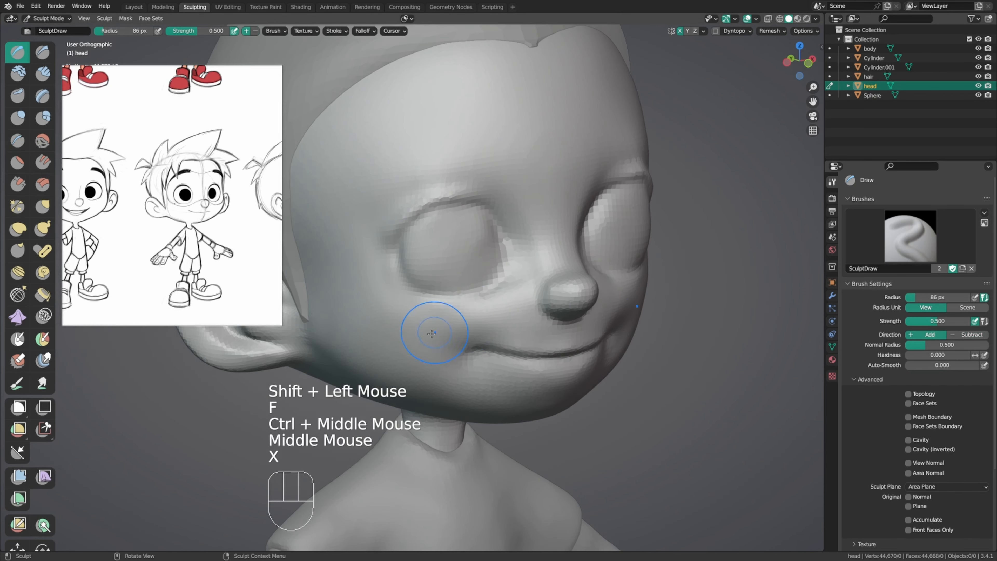
left_click_drag(412, 338, 394, 342)
middle_click_drag(438, 323, 435, 339, "ctrl")
middle_click_drag(435, 340, 429, 332)
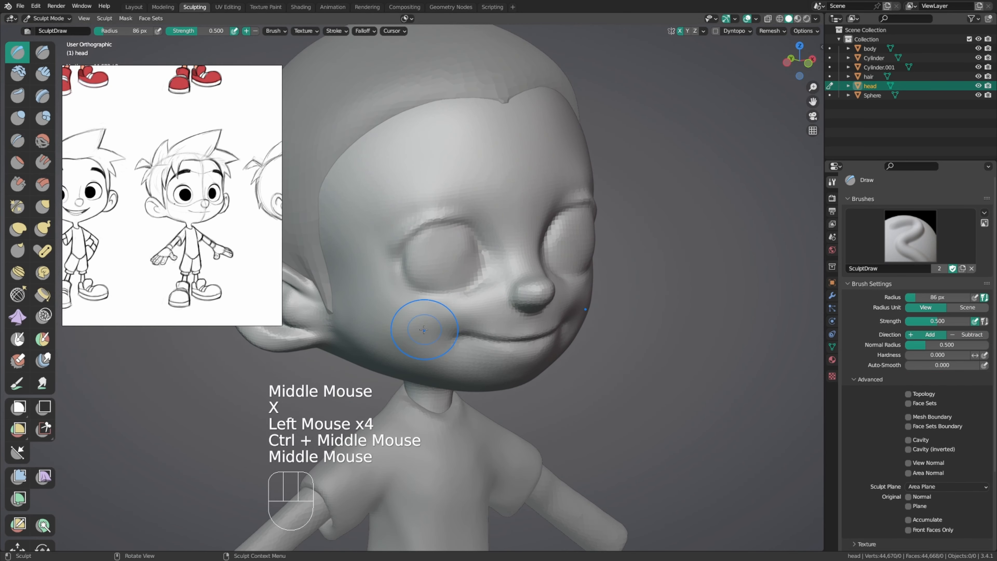
Step: Fill out the lower cheek toward the jaw with Draw strokes and smooth the upper cheek
left_click_drag(429, 334, 422, 346)
left_click_drag(425, 342, 420, 353)
middle_click_drag(419, 353, 422, 346)
left_click_drag(429, 344, 386, 345)
left_click_drag(403, 315, 406, 324, "shift")
middle_click_drag(413, 331, 396, 326)
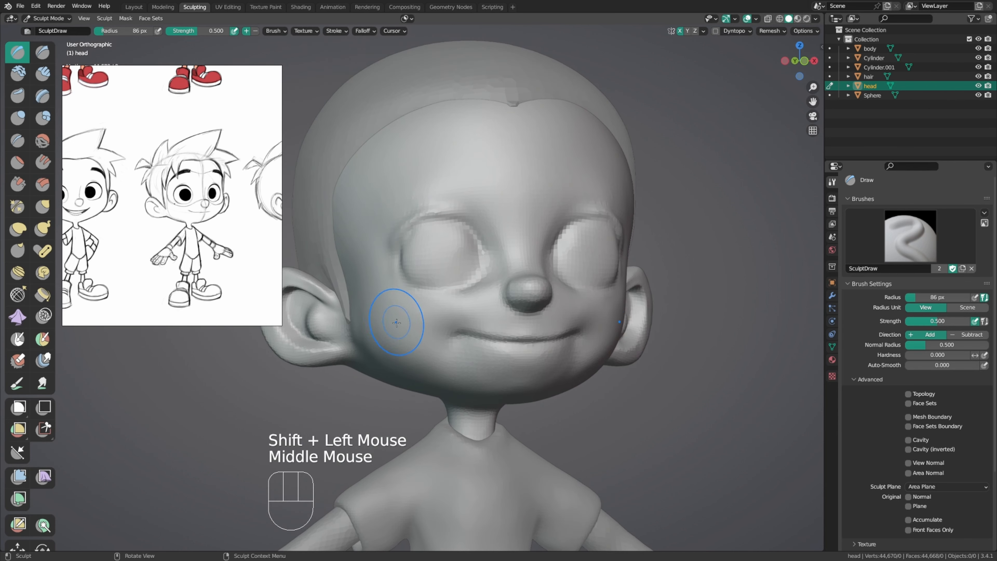
Step: Pull the jaw and cheek contour below the ear outward with the Grab brush at a 147 px radius
key("g")
key("f")
left_click(455, 328)
mouse_move(361, 329)
left_mouse_down()
mouse_move(351, 327)
mouse_move(359, 336)
left_mouse_up()
middle_click_drag(369, 348, 383, 356)
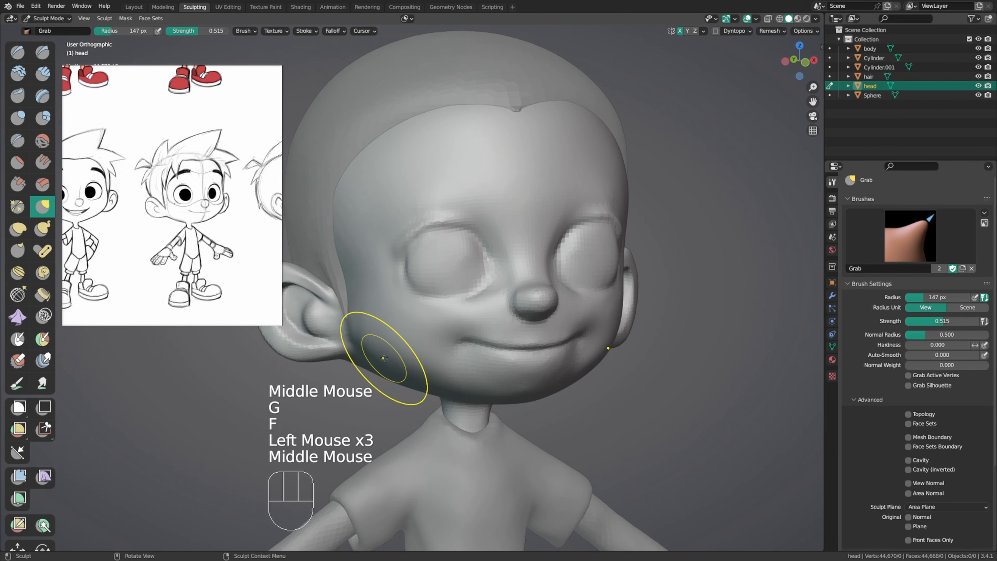
left_click_drag(379, 346, 367, 341)
Step: Smooth the side of the face from in front of the ear up to the temple
left_click_drag(351, 334, 349, 293, "shift")
middle_click_drag(354, 293, 381, 277, "shift")
left_click_drag(380, 271, 384, 246, "shift")
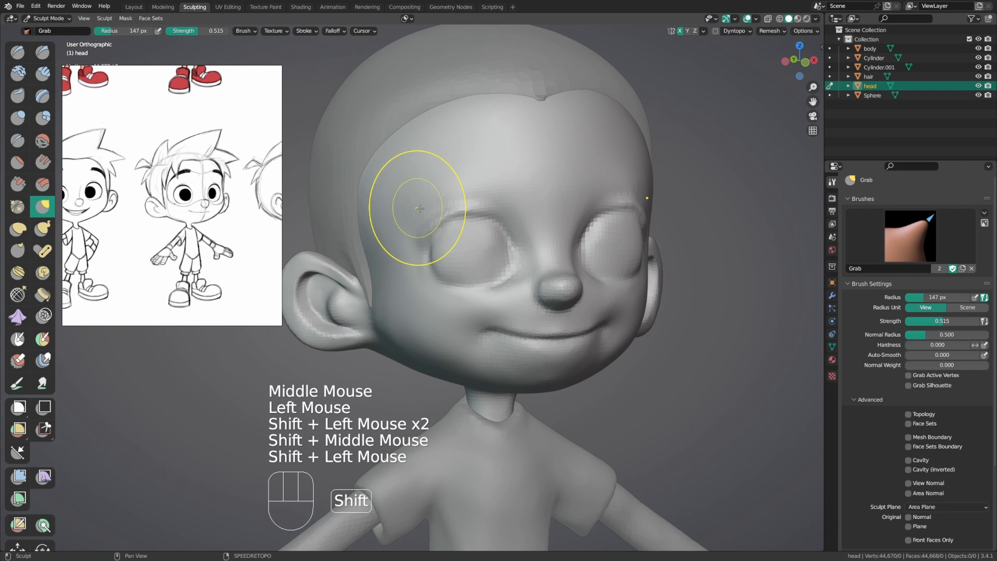
key("shift+c")
key("f")
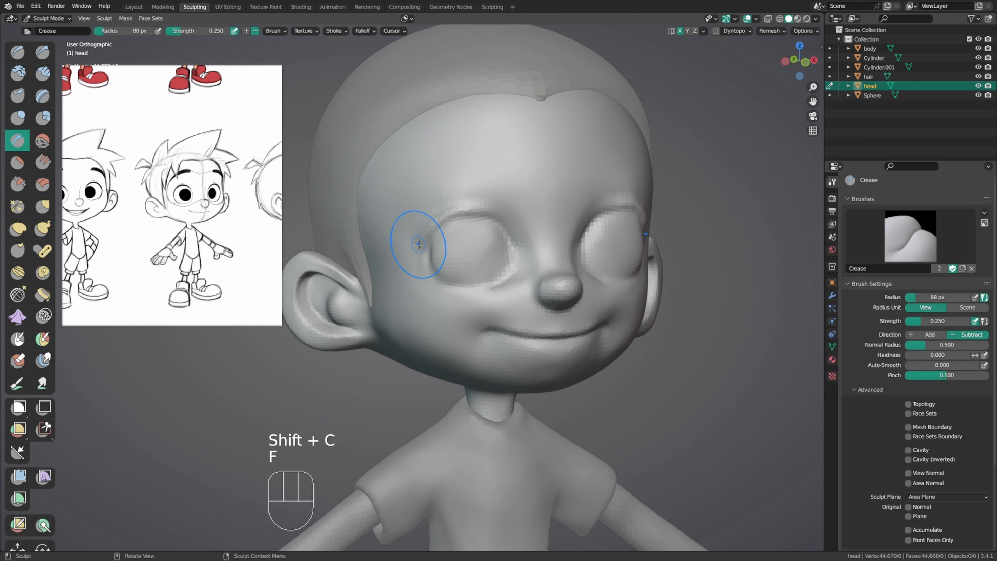
middle_click_drag(418, 244, 456, 290)
Step: Reshape the lower edge of the eye socket with the Grab brush at a 125 px radius
key("g")
key("f")
left_click(469, 290)
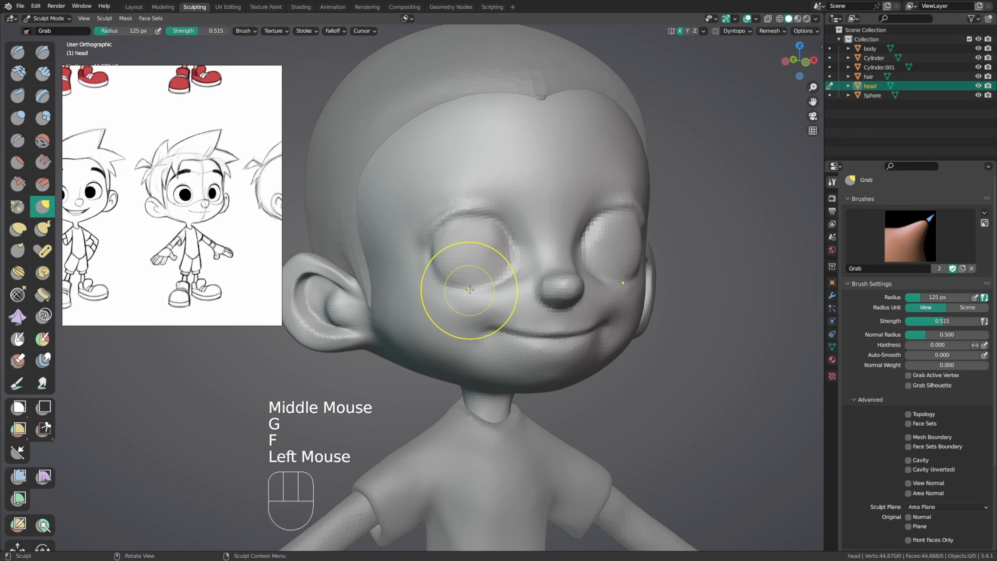
left_click_drag(470, 290, 496, 282)
Step: Adjust the inner edge of the eye socket beside the nose with the Grab brush at a 99 px radius
key("f")
key("f")
left_click_drag(509, 268, 509, 265)
left_click_drag(515, 254, 513, 251)
left_click_drag(516, 240, 513, 238)
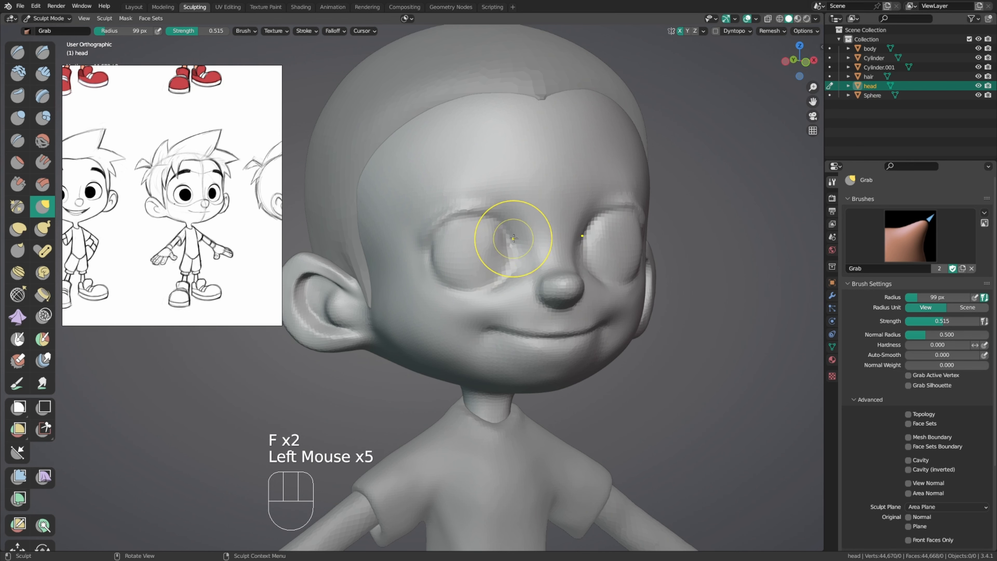
Step: Nudge the lower edge of the eye socket with the Grab brush, and smooth its upper outer edge at a 75 px radius
left_click_drag(467, 293, 465, 289)
left_click_drag(433, 282, 431, 279)
key("f")
mouse_move(471, 267)
middle_mouse_down()
mouse_move(480, 264)
mouse_move(467, 256)
middle_mouse_up()
left_click(471, 263)
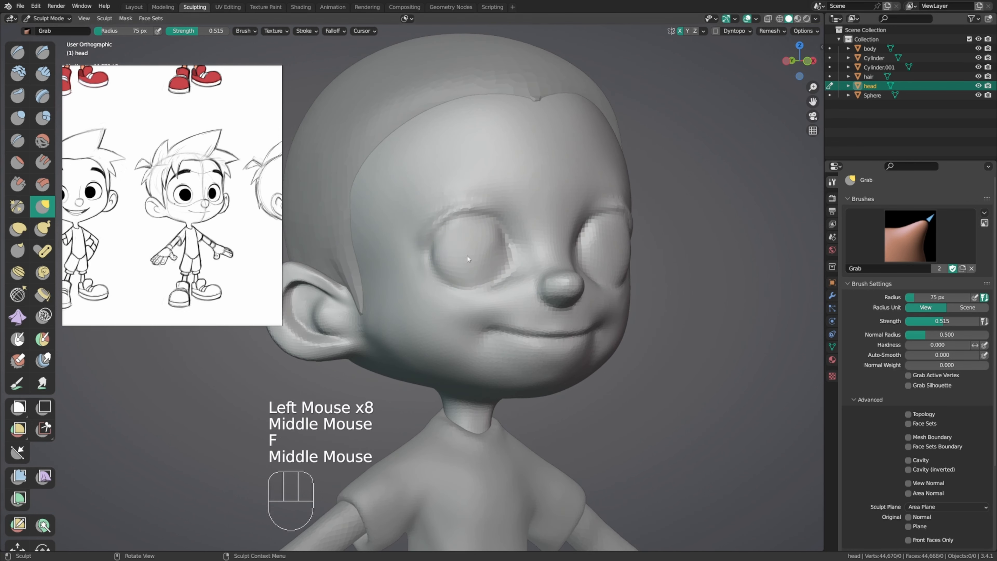
left_click_drag(436, 220, 428, 230, "shift")
left_click_drag(429, 227, 434, 221, "shift")
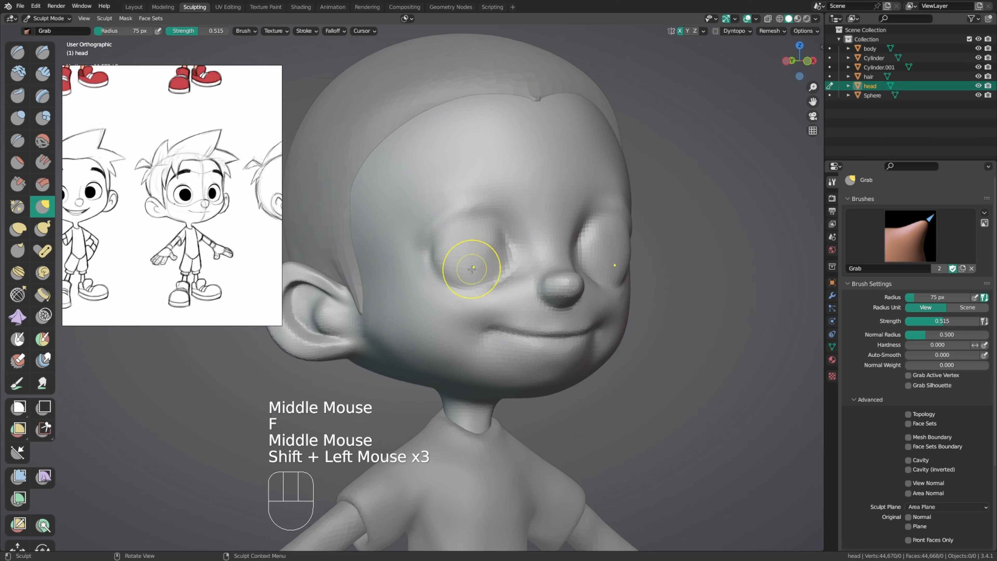
Step: Smooth the inner and lower edges of the eye socket beside the nose
middle_click_drag(471, 267, 443, 267)
left_click_drag(506, 248, 499, 255, "shift")
middle_click_drag(494, 235, 504, 255)
left_click_drag(505, 257, 504, 271, "shift")
left_click_drag(496, 277, 483, 285, "shift")
left_click(481, 287)
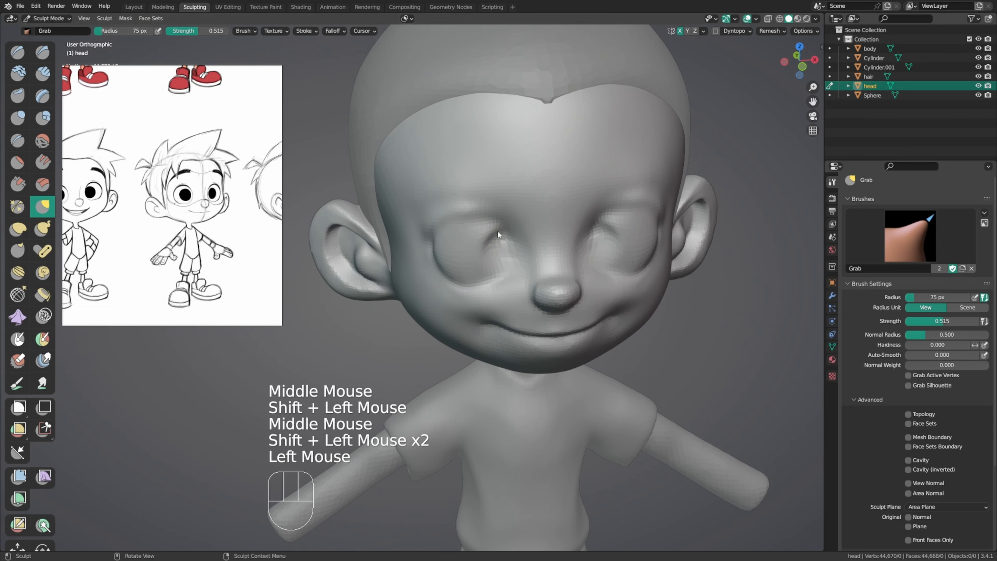
Step: Undo and redo the last eye socket strokes to compare versions, backing out the most recent ones
middle_click_drag(481, 286, 523, 218)
key("ctrl+z")
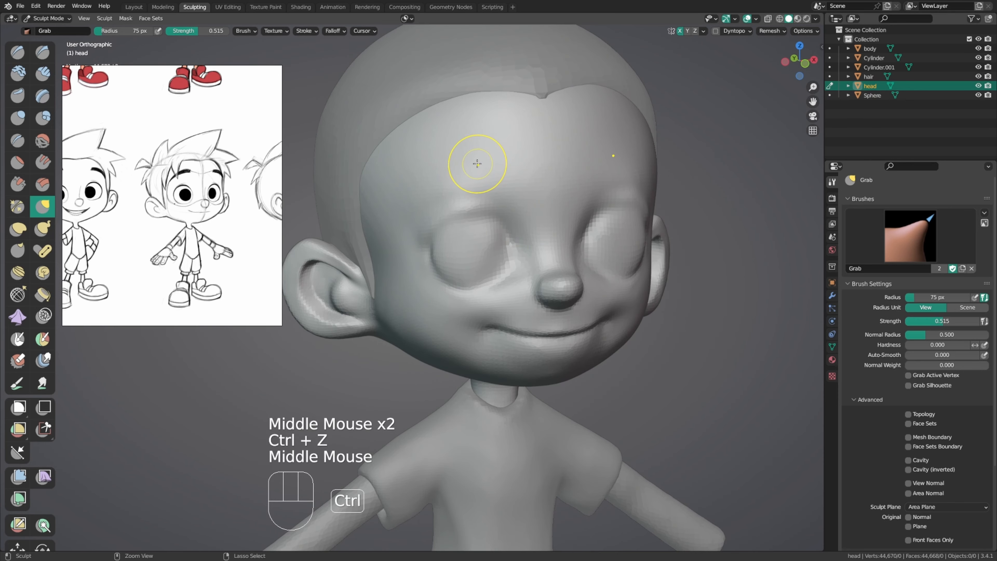
key("ctrl+z")
key("ctrl+shift+z")
key("ctrl+shift+z")
key("ctrl+z")
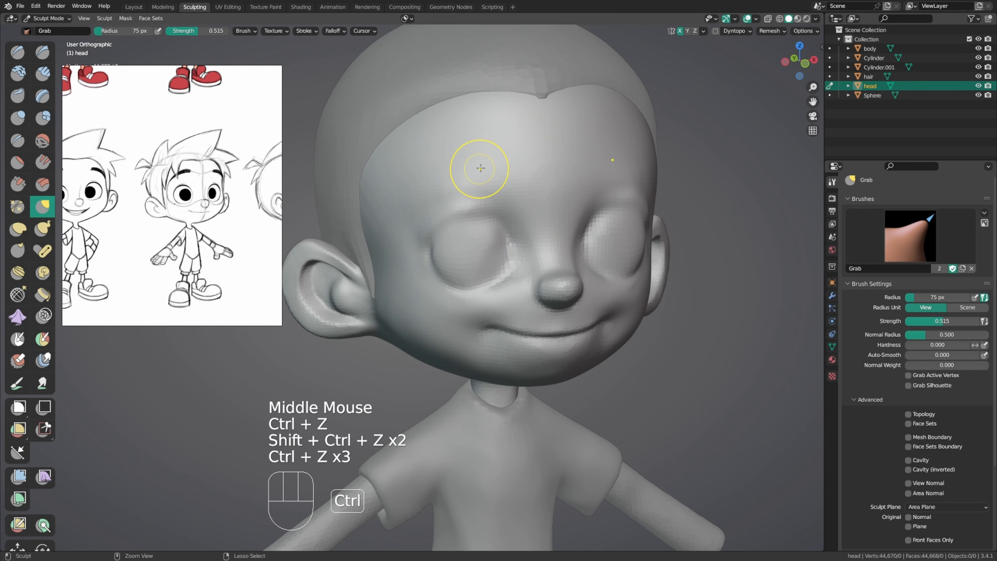
key("ctrl+shift+z")
Step: Reshape the inner edge of the eye socket beside the nose with the Grab brush at a 75 px radius
left_click_drag(498, 271, 504, 264)
left_click_drag(502, 260, 510, 249)
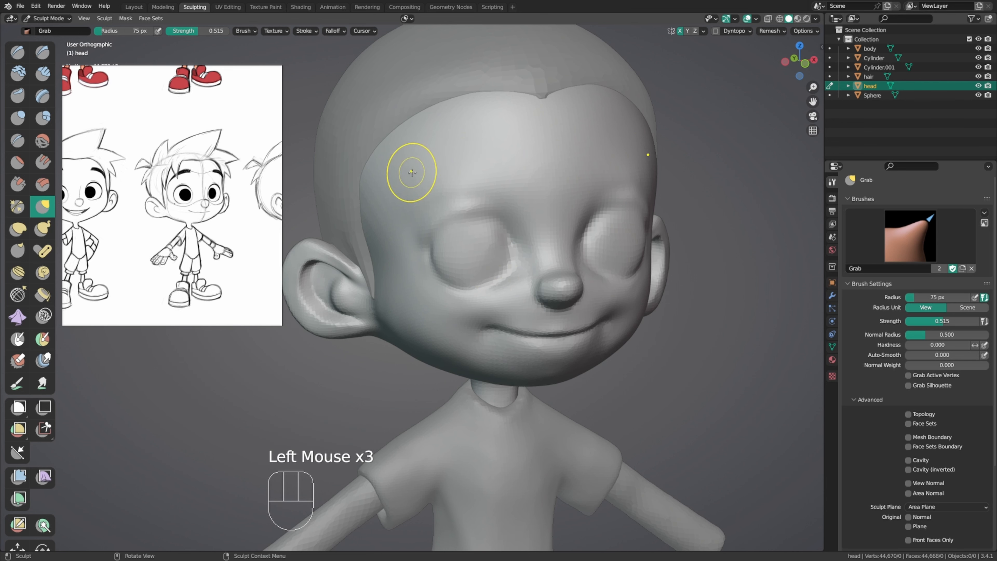
mouse_move(407, 165)
middle_mouse_down("ctrl")
mouse_move(452, 153)
mouse_move(442, 227)
mouse_move(434, 219)
mouse_move(436, 196)
mouse_move(485, 240)
mouse_move(548, 205)
middle_mouse_up("ctrl")
mouse_move(548, 205)
left_mouse_down()
mouse_move(539, 167)
mouse_move(532, 196)
left_mouse_up()
mouse_move(534, 185)
left_mouse_down()
mouse_move(531, 210)
mouse_move(515, 205)
left_mouse_up()
left_click_drag(514, 204, 509, 204)
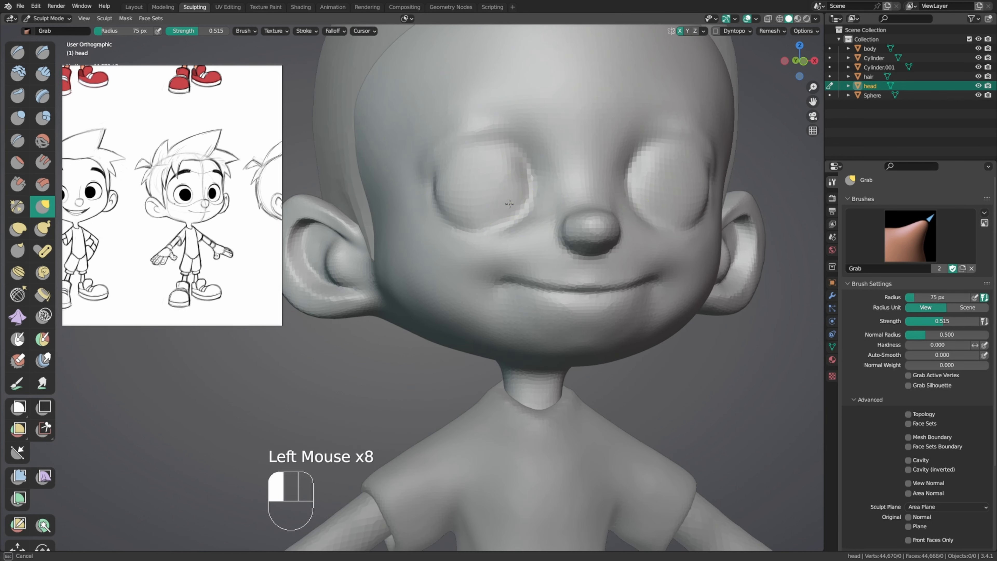
Step: Adjust the upper edge of the eye socket with the Grab brush while judging the whole figure
middle_click_drag(543, 193, 475, 234, "ctrl")
middle_click_drag(475, 234, 439, 236, "ctrl")
left_click_drag(439, 236, 425, 236)
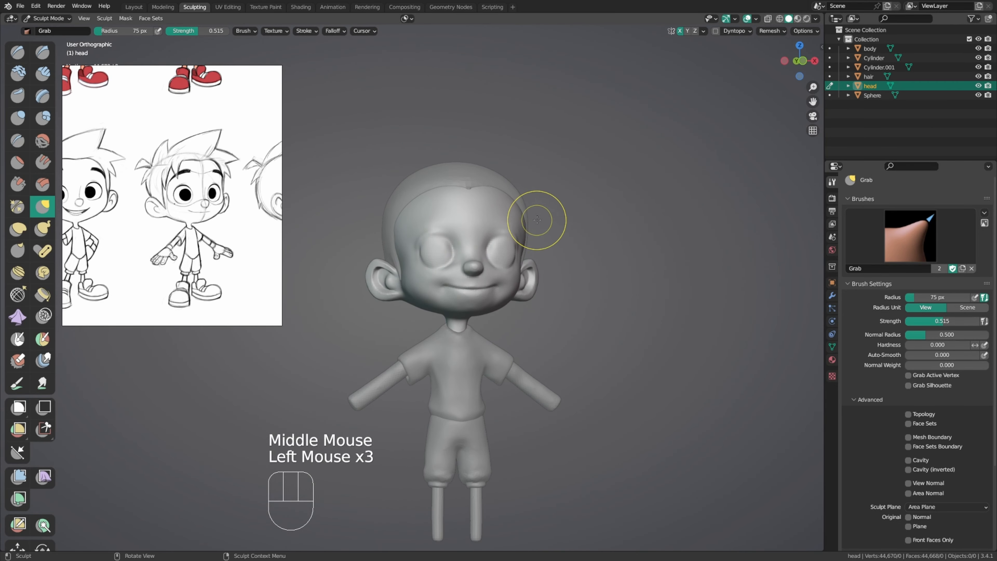
middle_click_drag(502, 232, 526, 244)
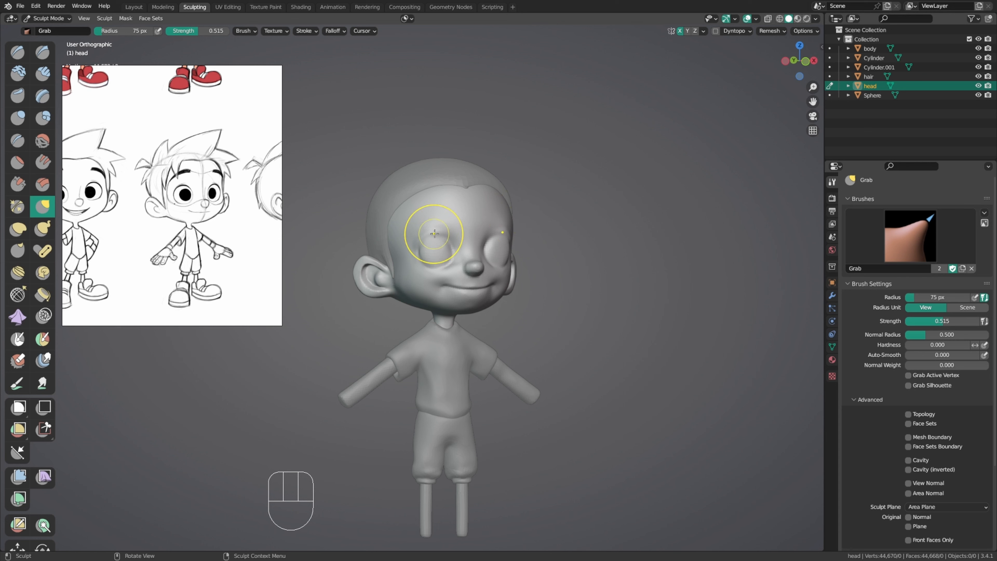
Step: Adjust the side of the head above the ear with the Grab brush at a 97 px radius
middle_click_drag(434, 233, 491, 236)
key("f")
left_click(389, 229)
left_click_drag(371, 230, 382, 244)
middle_click_drag(379, 243, 395, 241)
left_click_drag(381, 225, 386, 223)
left_click_drag(380, 235, 384, 235)
Step: Reshape the upper rim of the ear with the Grab brush at 97 px and 80 px radii
middle_click_drag(406, 245, 385, 247)
middle_click_drag(392, 248, 365, 257)
middle_click_drag(380, 299, 404, 255, "shift")
middle_click_drag(408, 251, 375, 232, "ctrl")
left_click_drag(374, 232, 372, 220)
left_click_drag(371, 222, 372, 217)
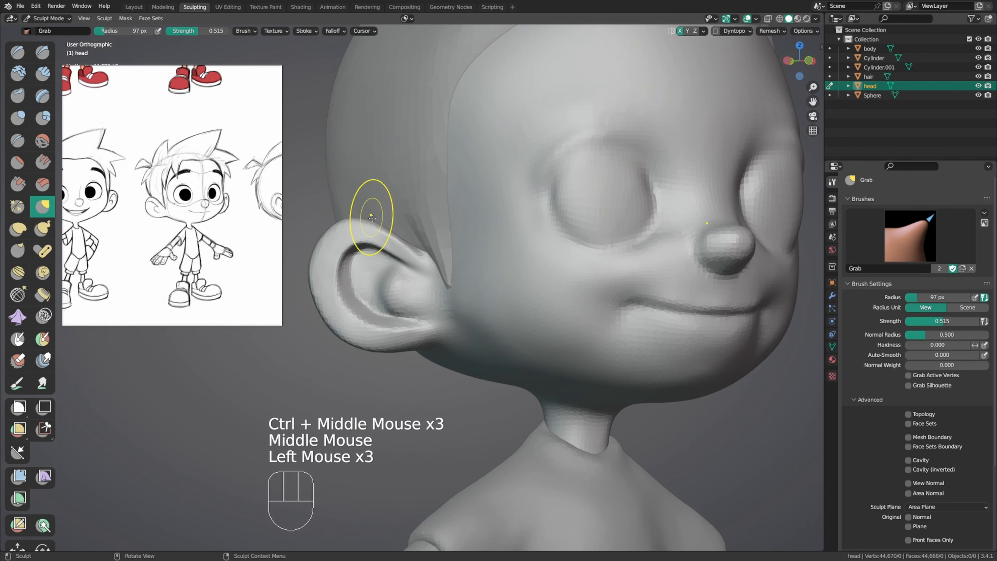
mouse_move(401, 248)
left_mouse_down()
mouse_move(412, 245)
mouse_move(355, 243)
left_mouse_up()
key("f")
left_click(385, 260)
left_click_drag(365, 235, 365, 238)
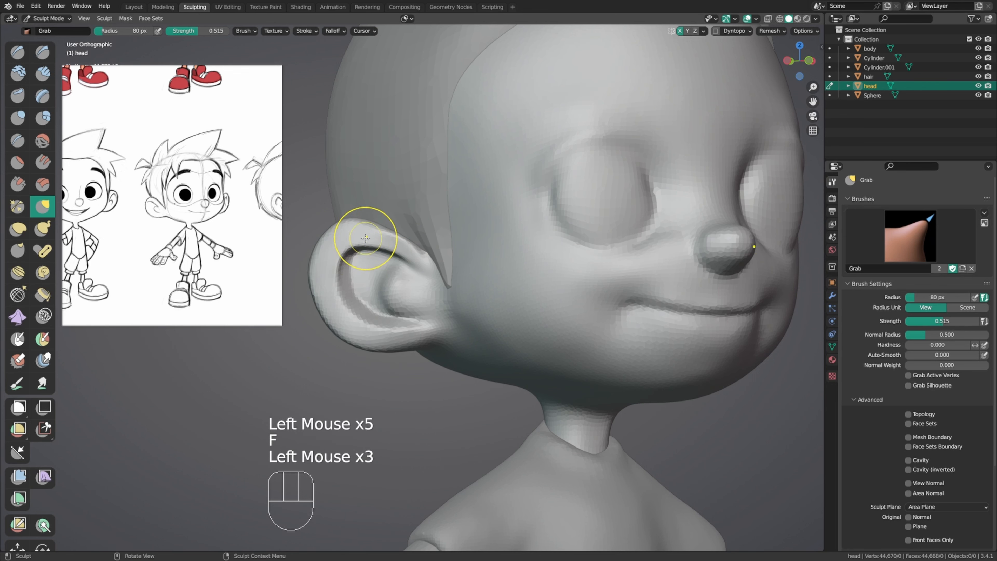
Step: Examine the head's proportions from several angles and check the face close up from the front
middle_click_drag(443, 188, 453, 239, "ctrl")
key("f")
middle_click_drag(527, 249, 457, 261)
left_click(528, 258)
middle_click_drag(453, 257, 455, 243, "ctrl")
middle_click_drag(485, 253, 520, 259)
mouse_move(541, 264)
middle_mouse_down("shift")
mouse_move(558, 232)
mouse_move(548, 217)
mouse_move(557, 232)
mouse_move(532, 253)
mouse_move(602, 206)
mouse_move(519, 230)
middle_mouse_up("shift")
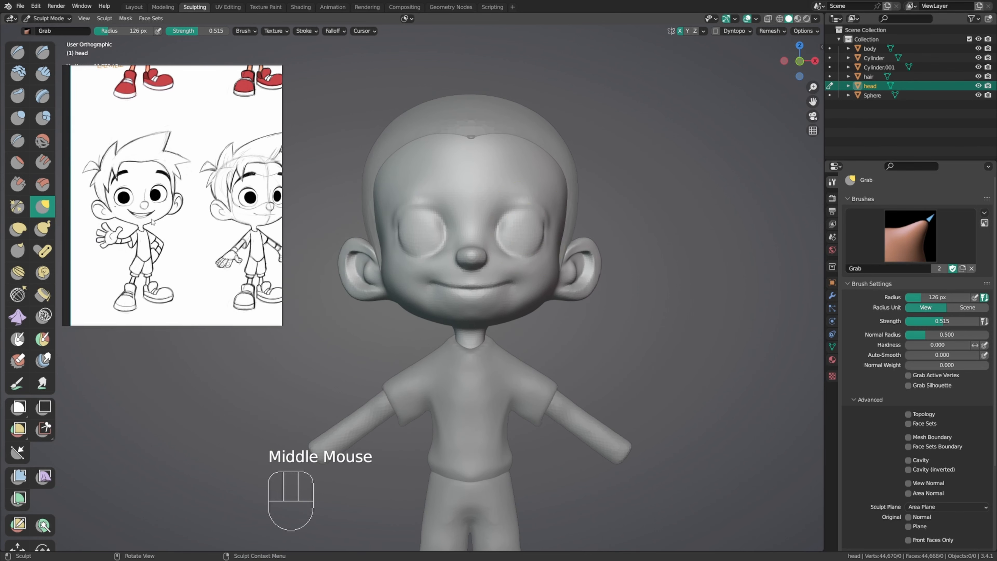
middle_click(562, 211)
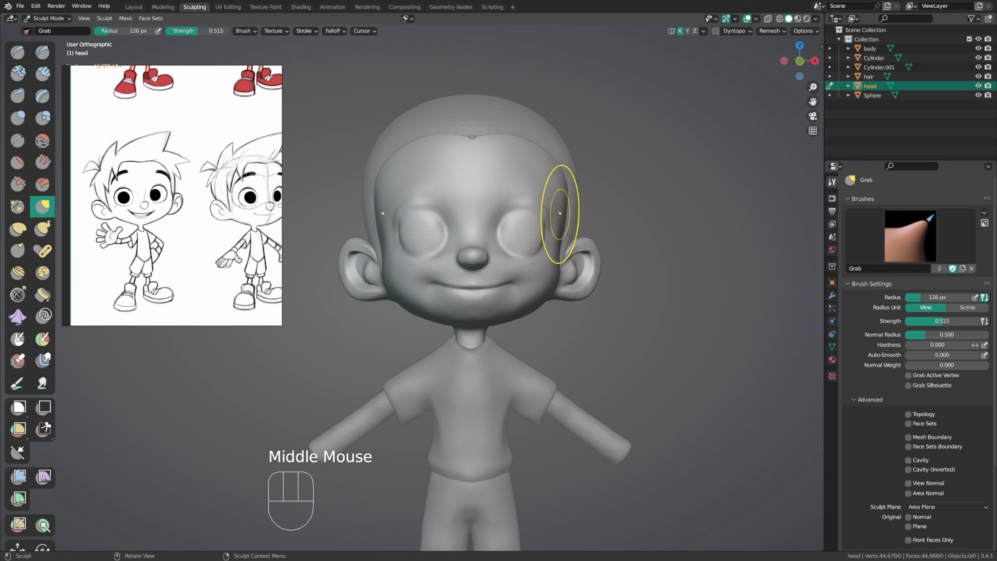
mouse_move(530, 238)
middle_mouse_down("ctrl")
mouse_move(524, 217)
mouse_move(520, 253)
middle_mouse_up("ctrl")
middle_click_drag(519, 253, 521, 224, "ctrl")
middle_click_drag(521, 248, 490, 240, "shift")
middle_click_drag(490, 248, 492, 219, "ctrl")
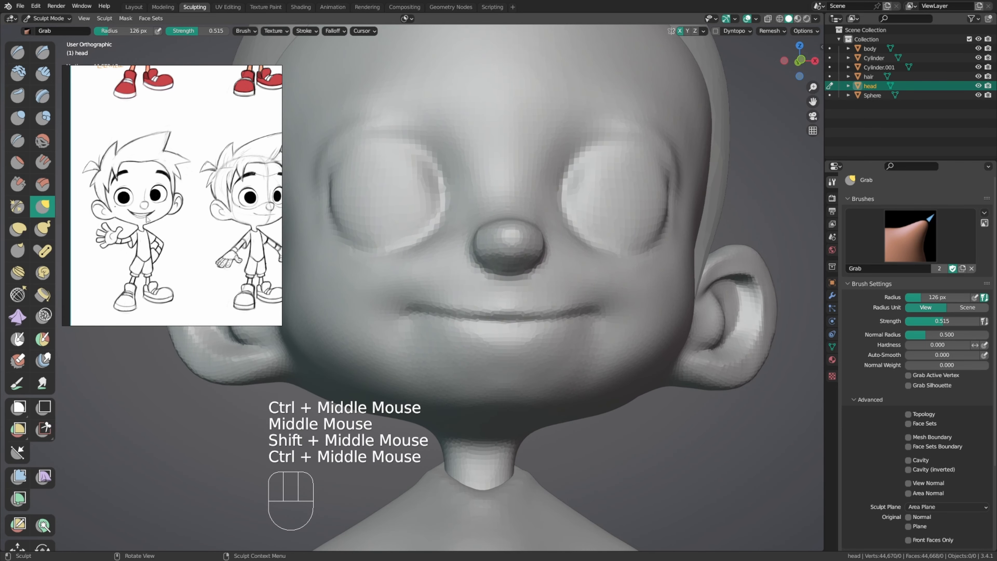
Step: Bring the coloured boy into view in the reference image, and carve the mouth line with Draw Sharp at a 42 px radius
middle_click_drag(169, 219, 204, 378)
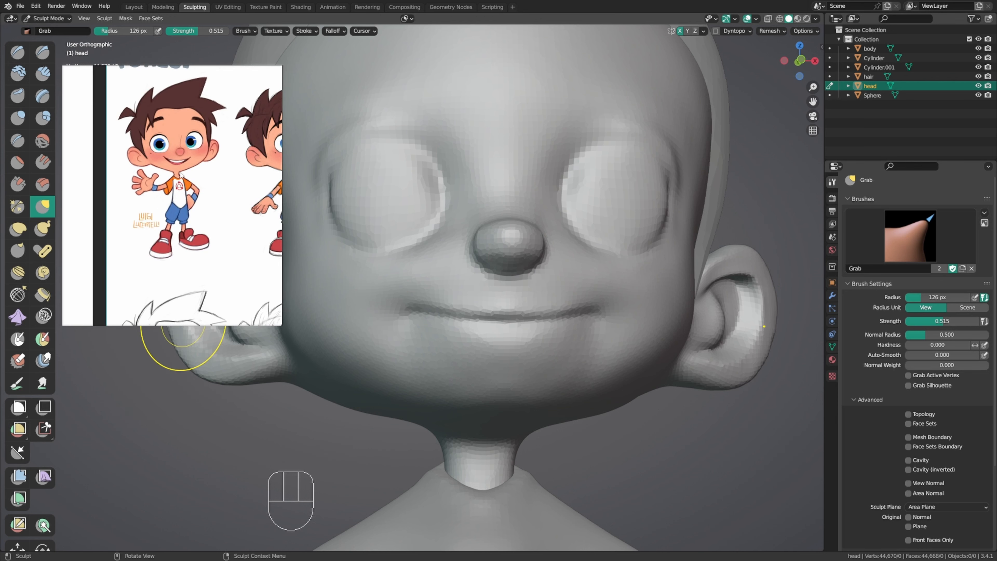
middle_click_drag(230, 250, 208, 267)
middle_click_drag(514, 320, 507, 306)
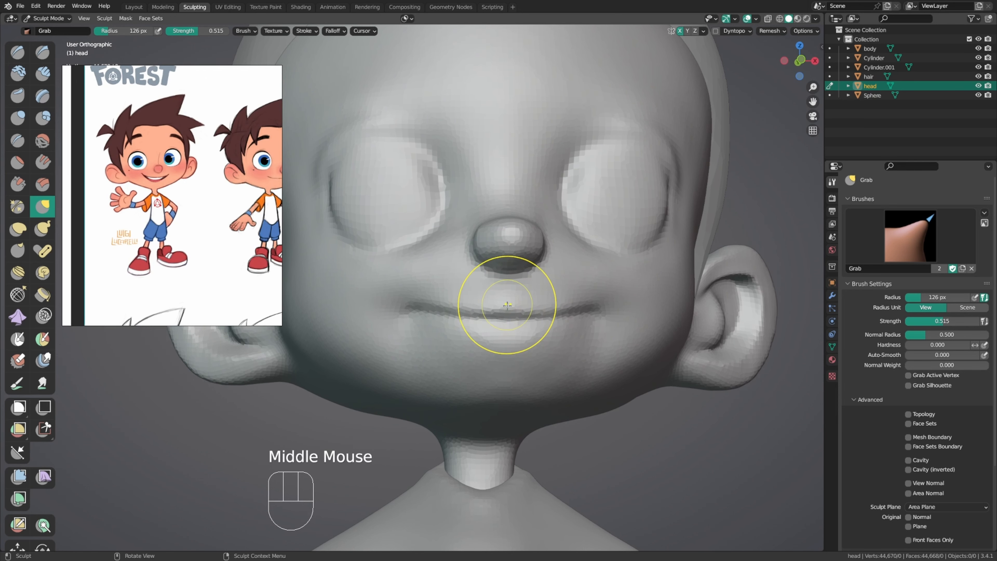
key("y")
key("f")
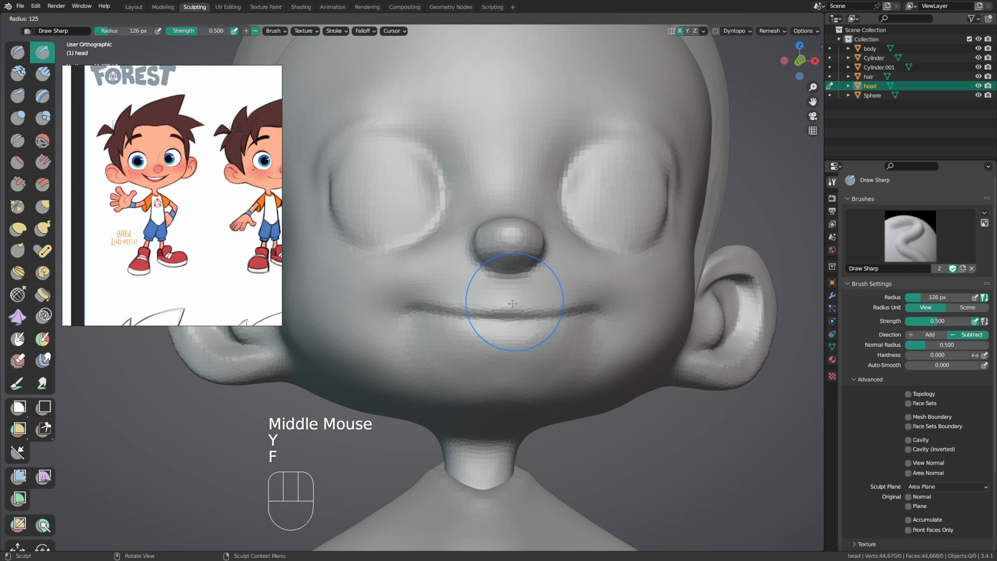
left_click(429, 330)
left_click_drag(433, 314, 454, 319)
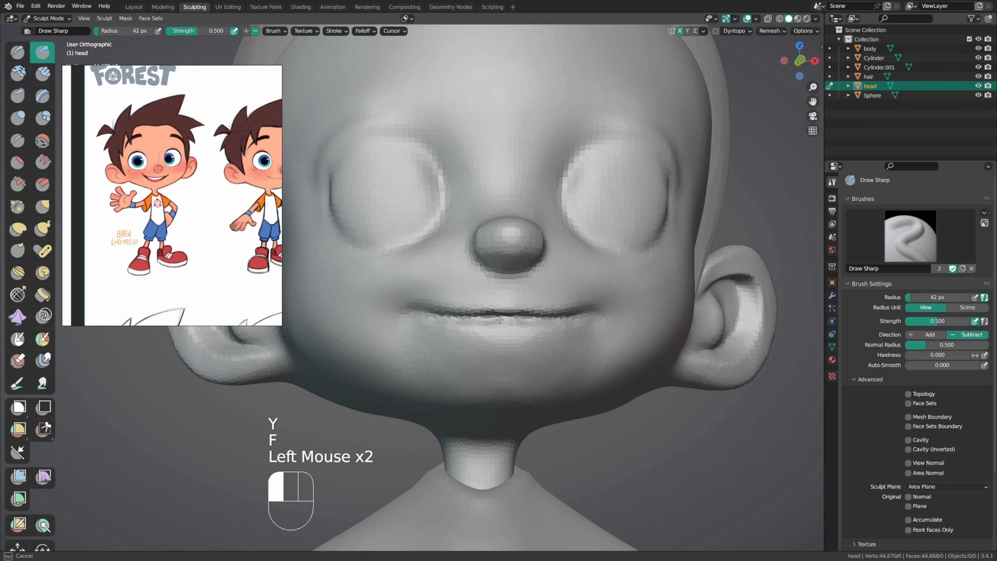
Step: Carve the area between the lips inward into an open smile with Draw Sharp at a 70 px radius
key("f")
left_click(480, 326)
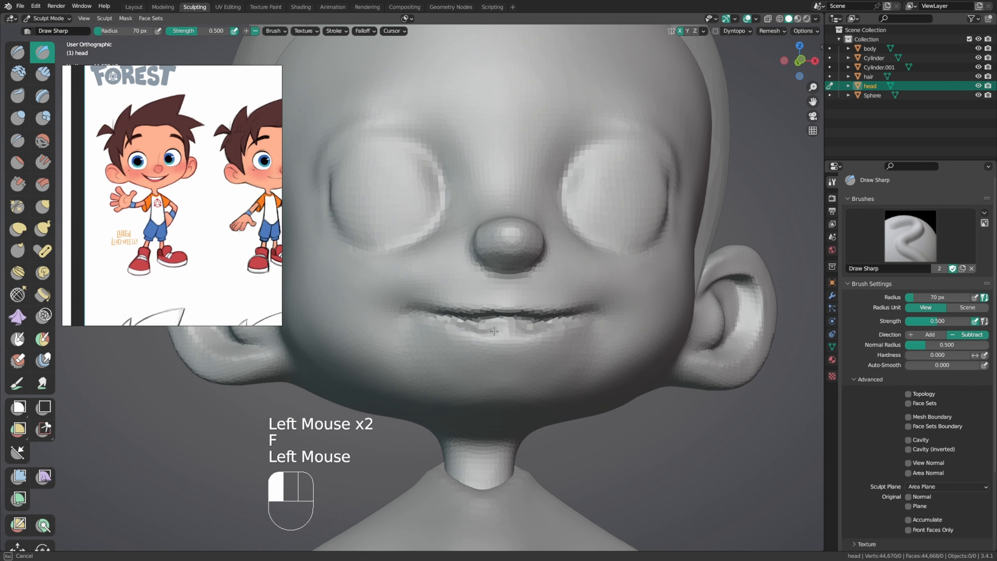
left_click_drag(494, 331, 504, 332)
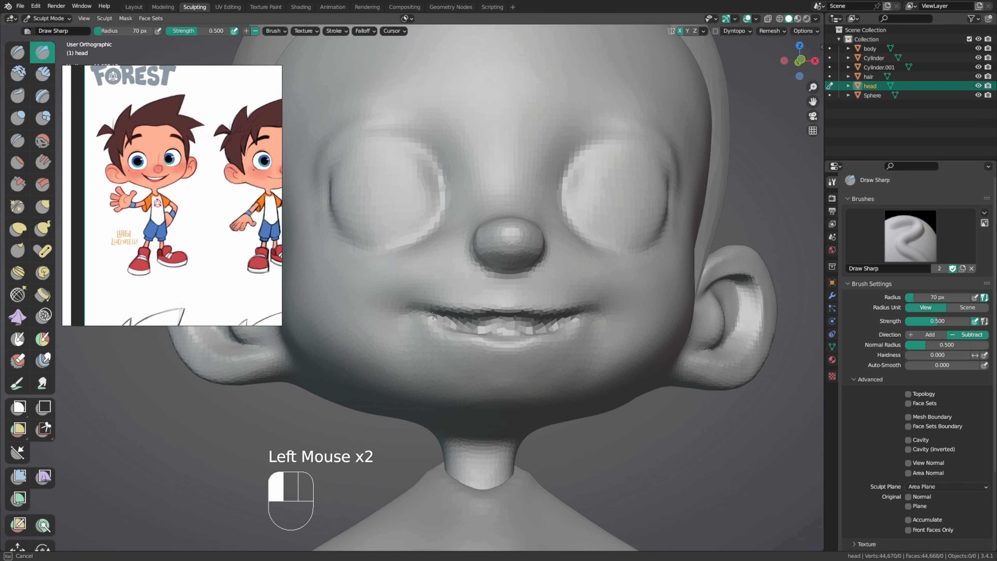
left_click_drag(486, 334, 504, 336)
middle_click_drag(509, 339, 514, 360)
left_click_drag(506, 342, 538, 337)
middle_click_drag(565, 334, 581, 312)
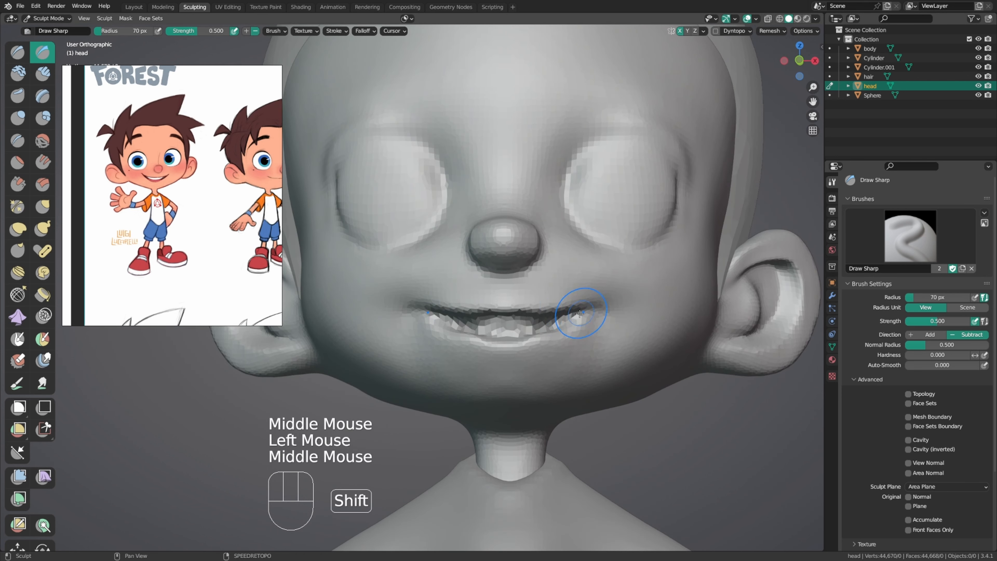
mouse_move(514, 327)
left_mouse_down()
mouse_move(536, 319)
mouse_move(485, 329)
left_mouse_up()
Step: Smooth the lower lip area near the corners of the mouth
middle_click_drag(474, 331, 567, 334)
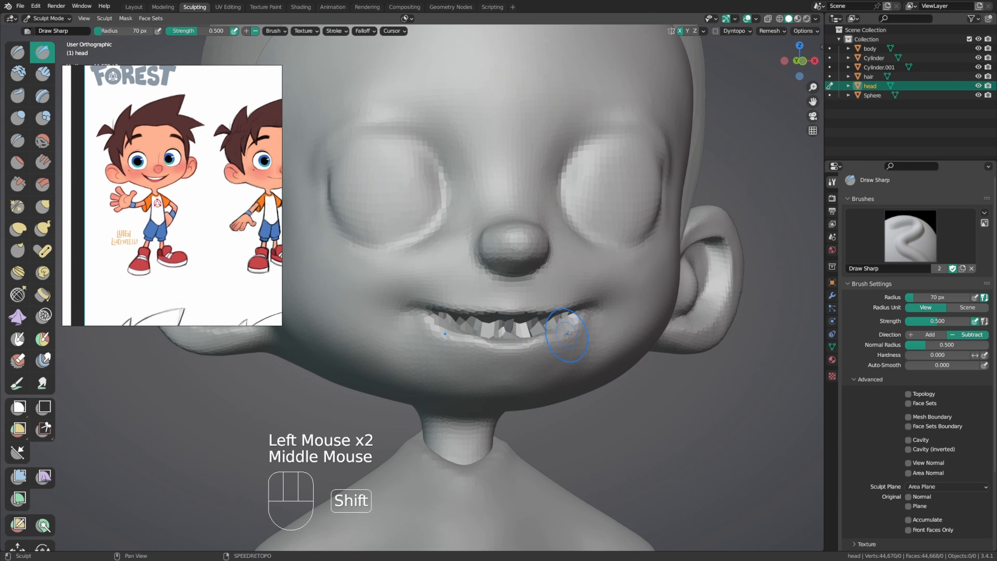
left_click_drag(568, 334, 569, 336, "shift")
middle_click_drag(547, 350, 583, 332)
left_click_drag(583, 332, 557, 347, "shift")
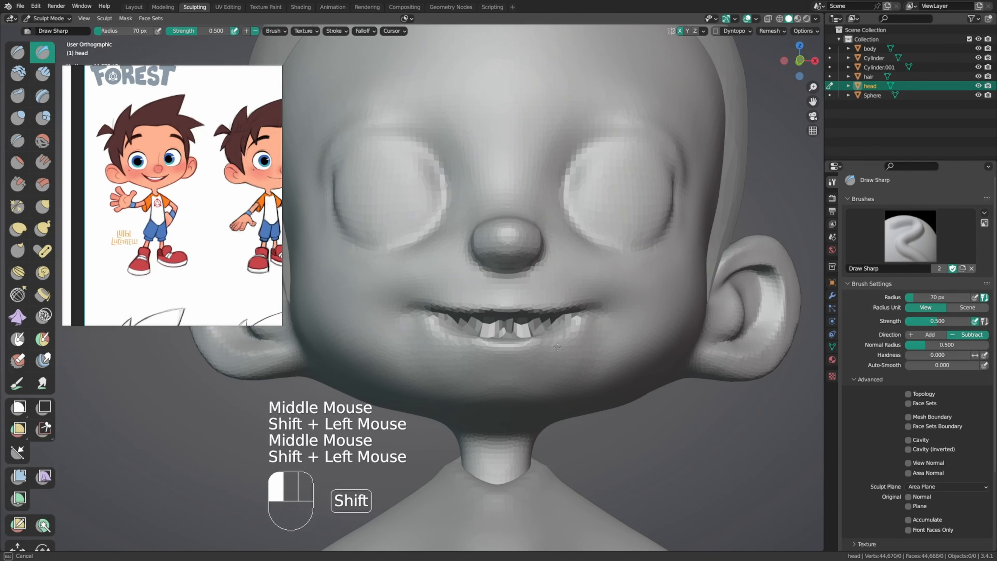
Step: Shape the corners of the mouth with the Grab brush at a 118 px radius
mouse_move(594, 322)
middle_mouse_down()
mouse_move(594, 302)
mouse_move(608, 310)
middle_mouse_up()
key("g")
key("f")
double_click(601, 315)
left_click_drag(607, 310, 585, 305)
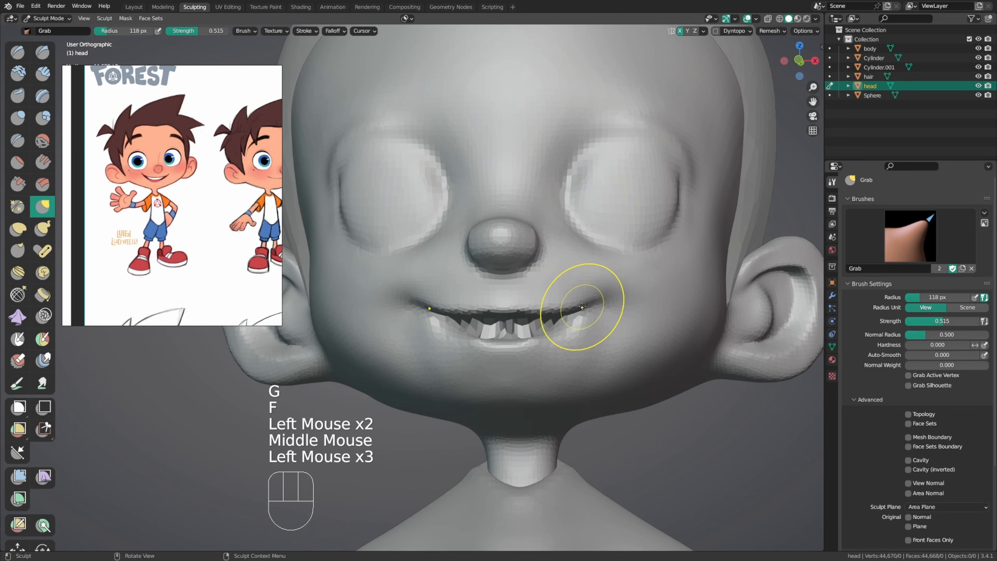
Step: Remesh the head to rebuild the stretched geometry around the opened mouth
middle_click_drag(607, 293, 594, 283)
middle_click_drag(595, 283, 582, 273)
mouse_move(583, 273)
middle_mouse_down()
mouse_move(569, 324)
mouse_move(585, 348)
middle_mouse_up()
key("ctrl+r")
key("shift+c")
key("f")
left_click_drag(585, 348, 580, 348)
mouse_move(581, 348)
middle_mouse_down()
mouse_move(479, 344)
mouse_move(498, 292)
mouse_move(508, 289)
mouse_move(496, 303)
mouse_move(518, 289)
middle_mouse_up()
Step: Try to rework the inside of the mouth opening with Draw Sharp at a 120 px radius
left_click(479, 345, "shift")
left_click(499, 293, "shift")
left_click(498, 292, "shift")
key("x")
key("f")
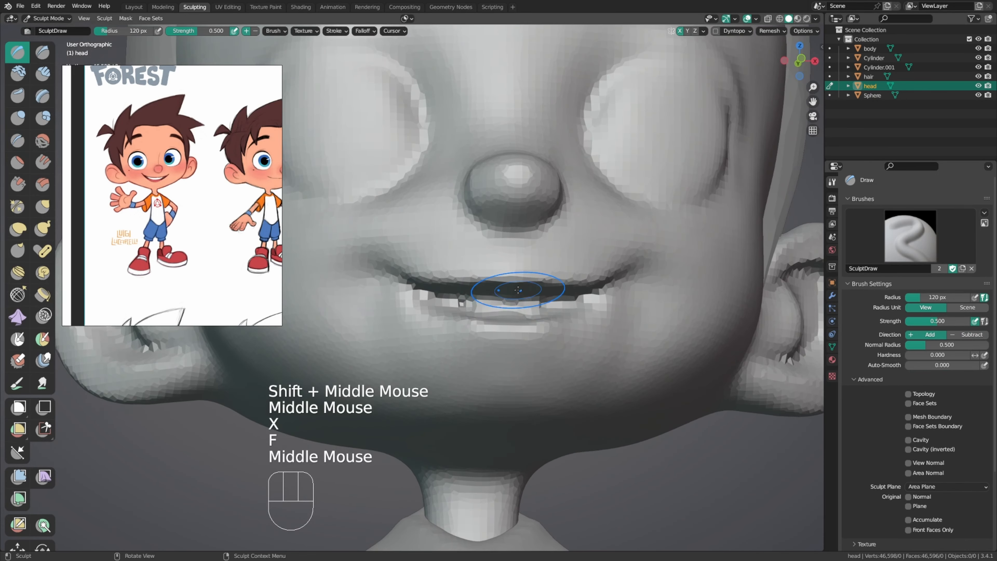
key("y")
mouse_move(522, 303)
left_mouse_down("ctrl")
mouse_move(535, 303)
mouse_move(510, 304)
left_mouse_up("ctrl")
key("ctrl+z")
key("ctrl+z")
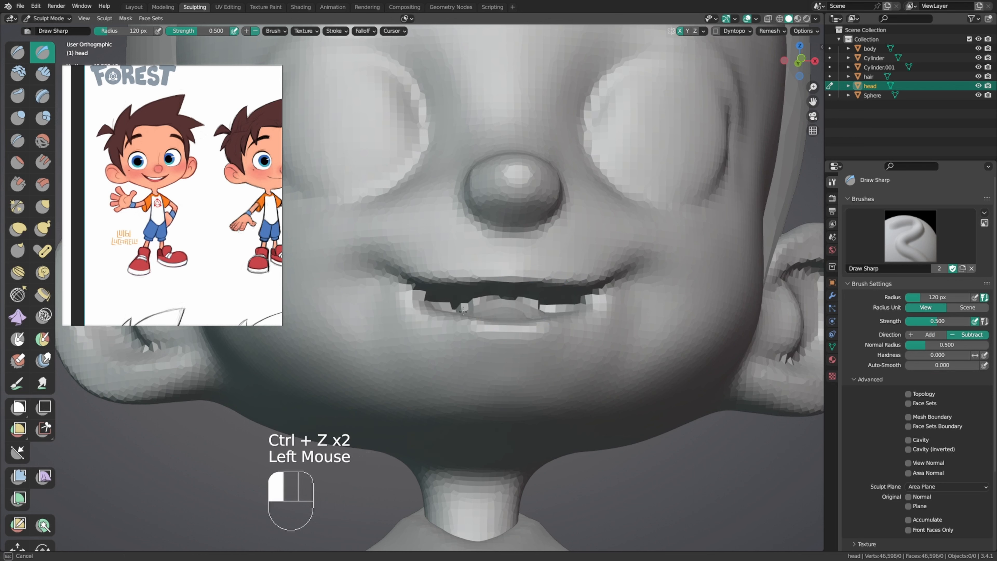
Step: Deepen the mouth cavity across its full width with Draw Sharp at a 140 px radius
key("f")
mouse_move(492, 311)
middle_mouse_down()
mouse_move(502, 313)
mouse_move(493, 290)
middle_mouse_up()
left_click(513, 314)
left_click_drag(492, 289, 493, 290)
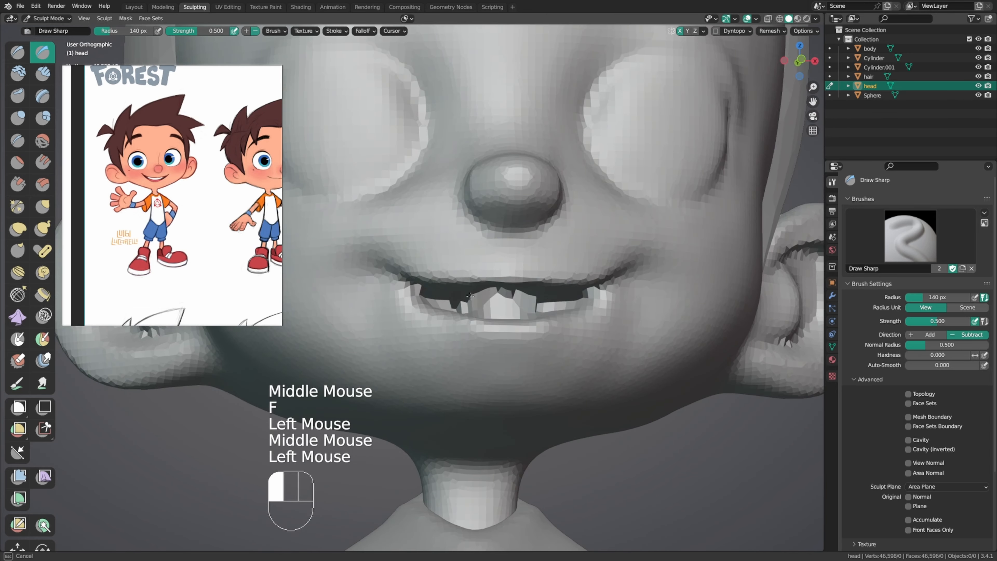
middle_click_drag(510, 301, 461, 289)
left_click_drag(462, 289, 462, 288)
middle_click_drag(468, 285, 527, 318)
left_click_drag(527, 317, 527, 317)
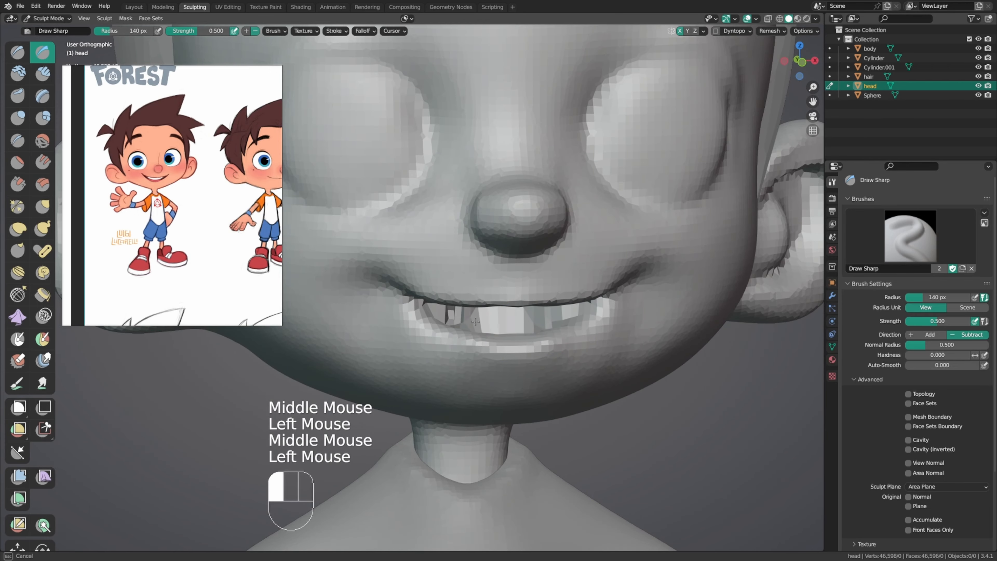
middle_click_drag(442, 314, 424, 293)
left_click_drag(423, 294, 424, 294)
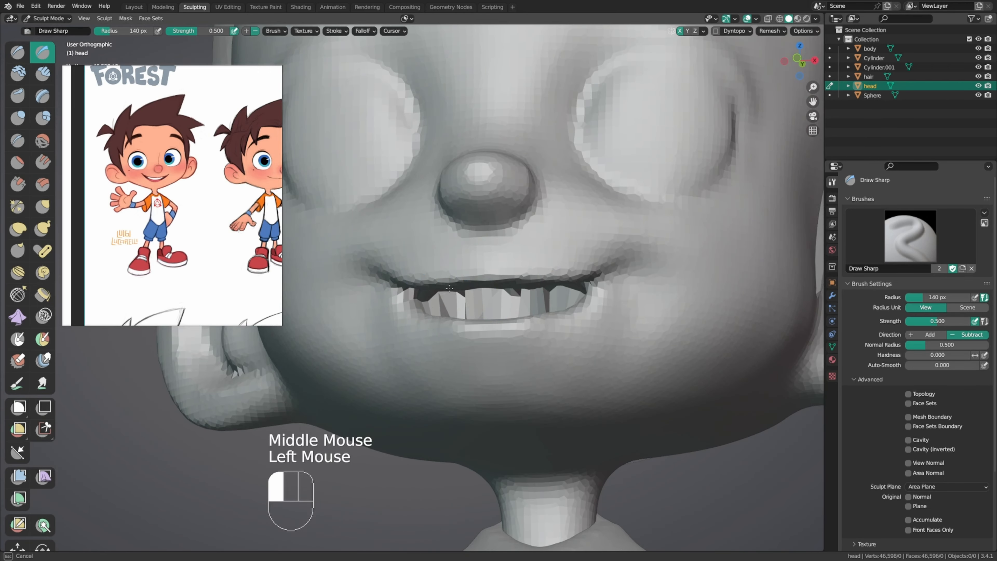
Step: Try to adjust the lower edge of the mouth opening with the Grab brush
middle_click_drag(449, 288, 567, 312)
key("g")
key("f")
left_click(575, 321)
key("ctrl+z")
key("ctrl+z")
Step: Pull the lower lip edge into a rounder smile curve with the Grab brush at 141 px and 133 px radii
key("f")
left_click(573, 330)
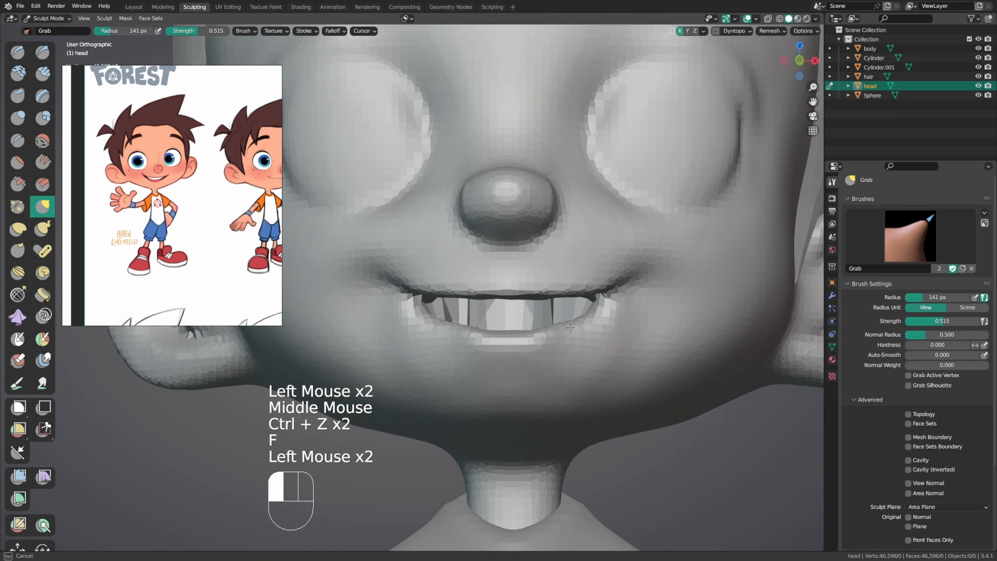
key("f")
left_click(587, 320)
key("f")
left_click(565, 327)
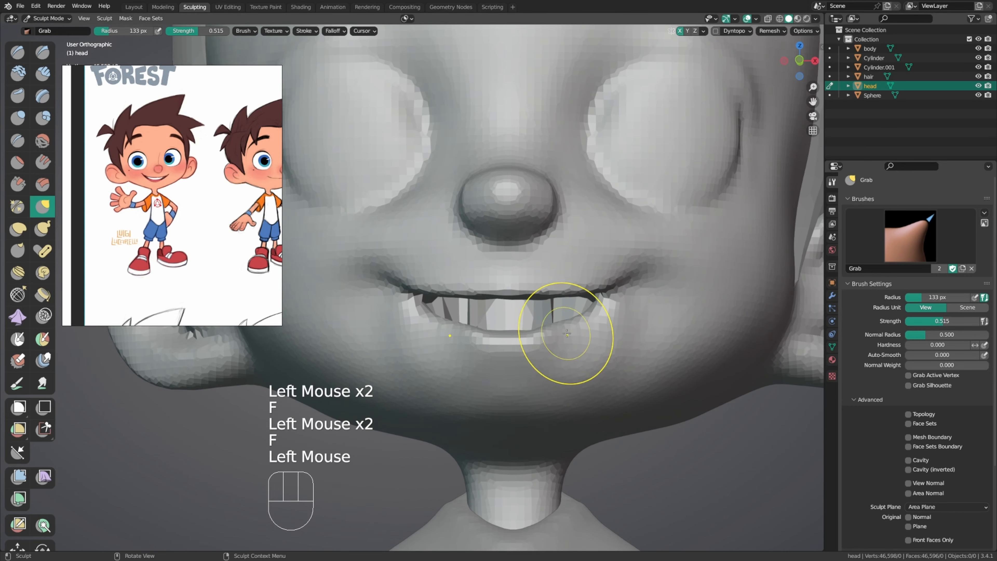
mouse_move(565, 327)
middle_mouse_down()
mouse_move(572, 346)
mouse_move(579, 334)
middle_mouse_up()
left_click_drag(581, 325, 589, 336)
Step: Refine the corners of the open mouth with the Grab brush, finishing at a 117 px radius
middle_click_drag(600, 325, 614, 307)
left_click_drag(614, 307, 612, 300)
middle_click_drag(608, 297, 636, 273)
middle_click_drag(624, 269, 569, 306, "ctrl")
mouse_move(569, 306)
middle_mouse_down()
mouse_move(527, 329)
mouse_move(561, 314)
middle_mouse_up()
middle_click_drag(561, 314, 596, 296, "ctrl")
key("f")
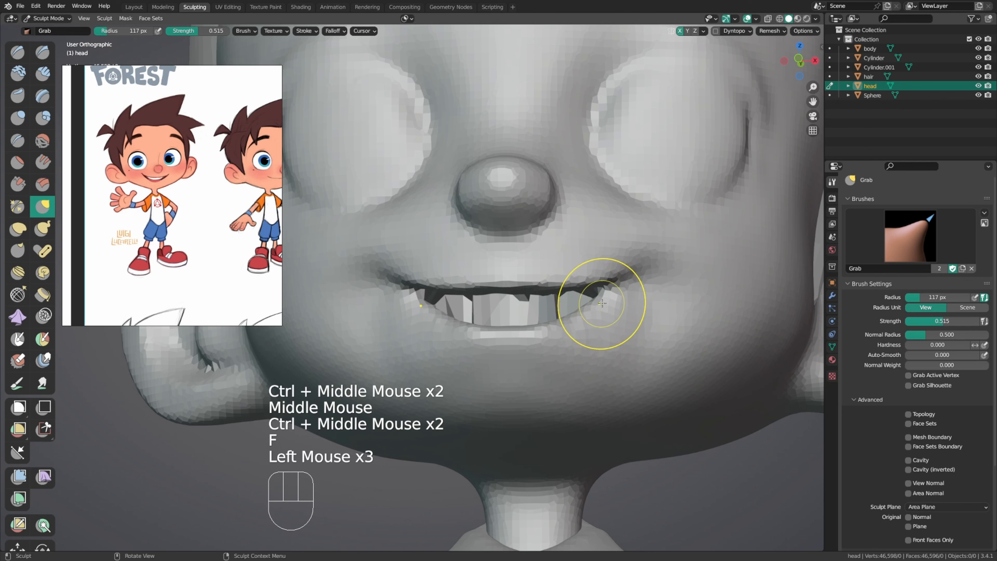
middle_click_drag(604, 274, 618, 270)
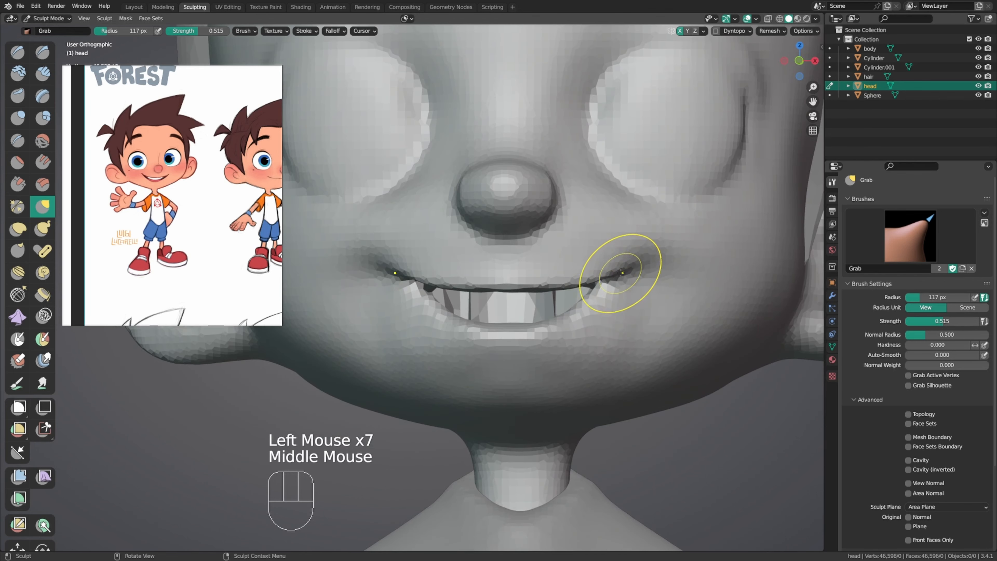
left_click_drag(621, 276, 623, 272)
Step: Build up the chin below the lower lip with the Draw brush at a 117 px radius
middle_click_drag(623, 272, 575, 272)
middle_click_drag(574, 271, 574, 285, "ctrl")
mouse_move(574, 284)
middle_mouse_down("ctrl")
mouse_move(572, 304)
mouse_move(663, 297)
middle_mouse_up("ctrl")
middle_click_drag(559, 328, 554, 314, "ctrl")
middle_click_drag(554, 314, 546, 290, "ctrl")
key("x")
left_click_drag(543, 355, 542, 358)
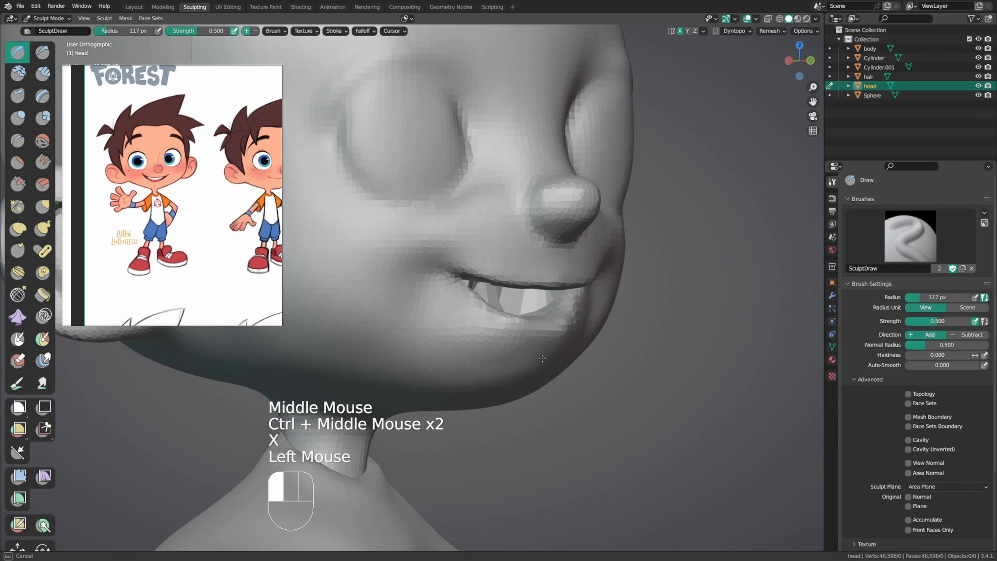
middle_click_drag(498, 371, 586, 344)
middle_click_drag(480, 342, 457, 358)
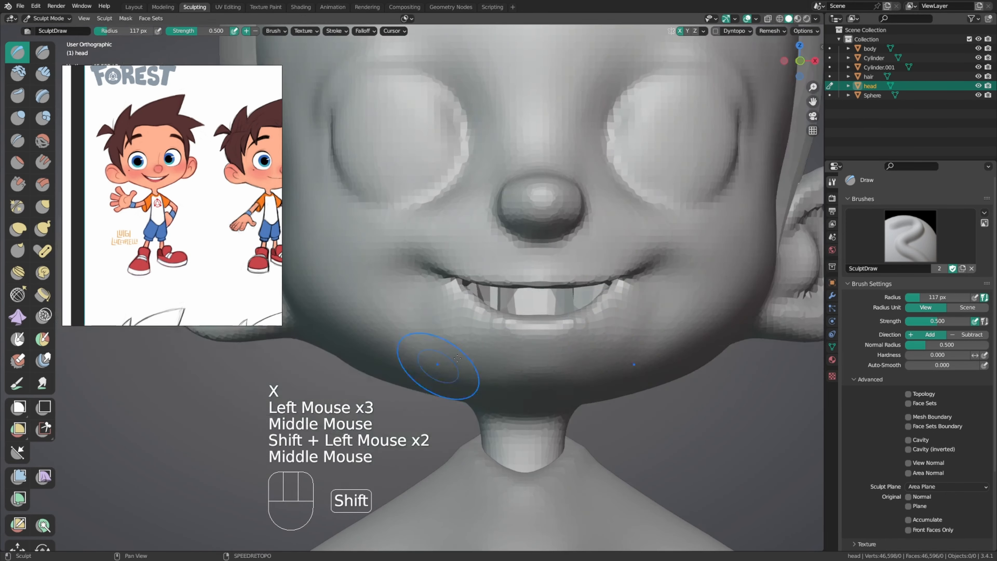
Step: Adjust the eye socket area in profile with the Grab brush at a 142 px radius
middle_click_drag(667, 298, 667, 322, "ctrl")
middle_click_drag(667, 303, 573, 309, "ctrl")
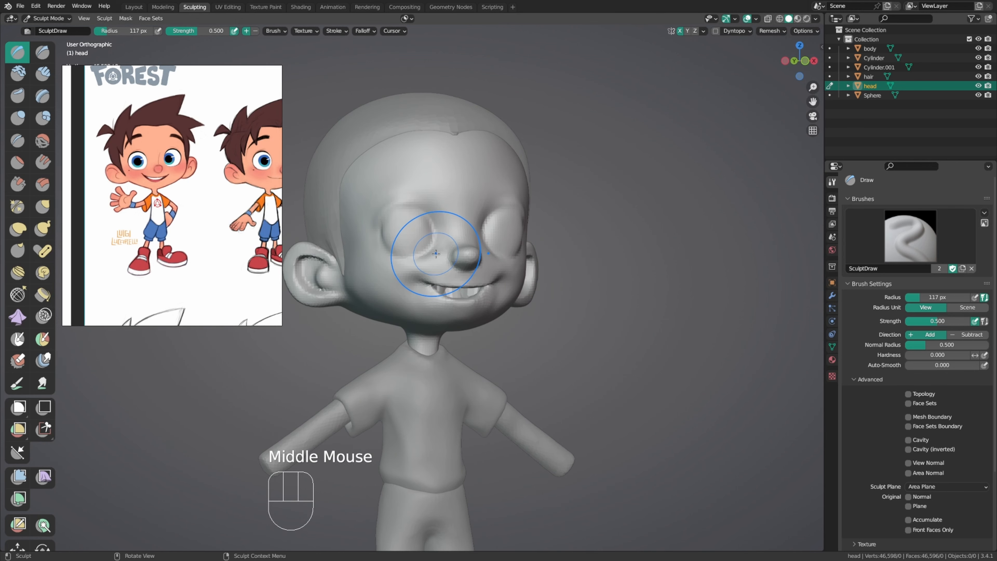
middle_click_drag(451, 260, 410, 291)
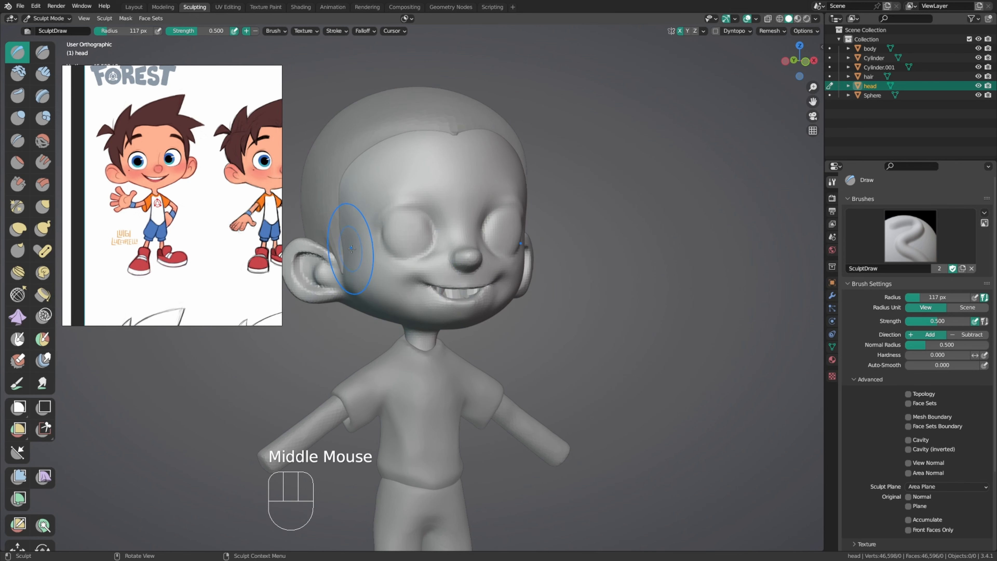
middle_click_drag(352, 248, 392, 228, "ctrl")
middle_click_drag(393, 227, 408, 275, "ctrl")
mouse_move(408, 275)
middle_mouse_down()
mouse_move(374, 286)
mouse_move(391, 190)
mouse_move(465, 260)
mouse_move(453, 294)
mouse_move(463, 306)
mouse_move(496, 322)
mouse_move(507, 301)
middle_mouse_up()
key("g")
key("f")
key("f")
key("f")
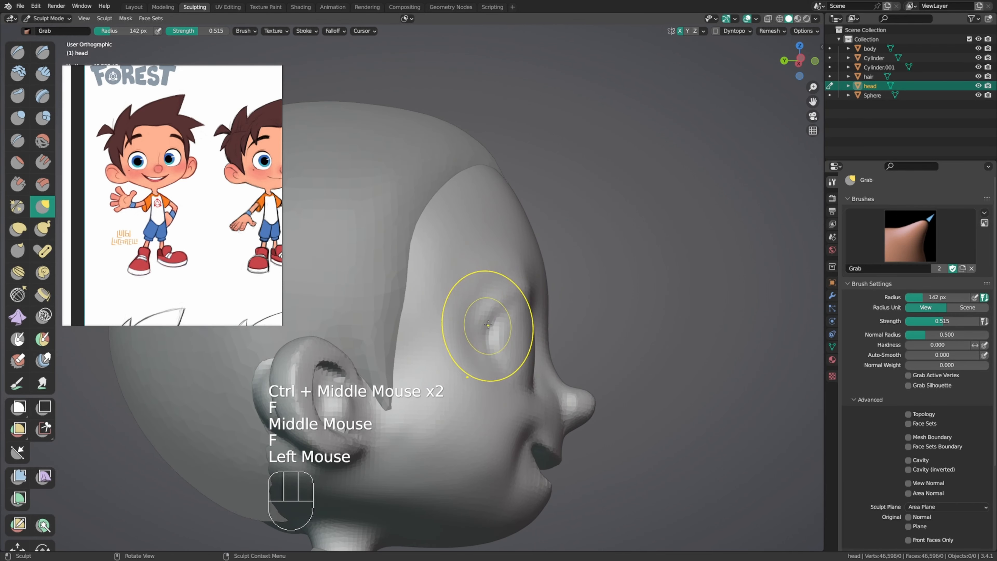
left_click(506, 309)
middle_click_drag(506, 309, 543, 275)
left_click(538, 284)
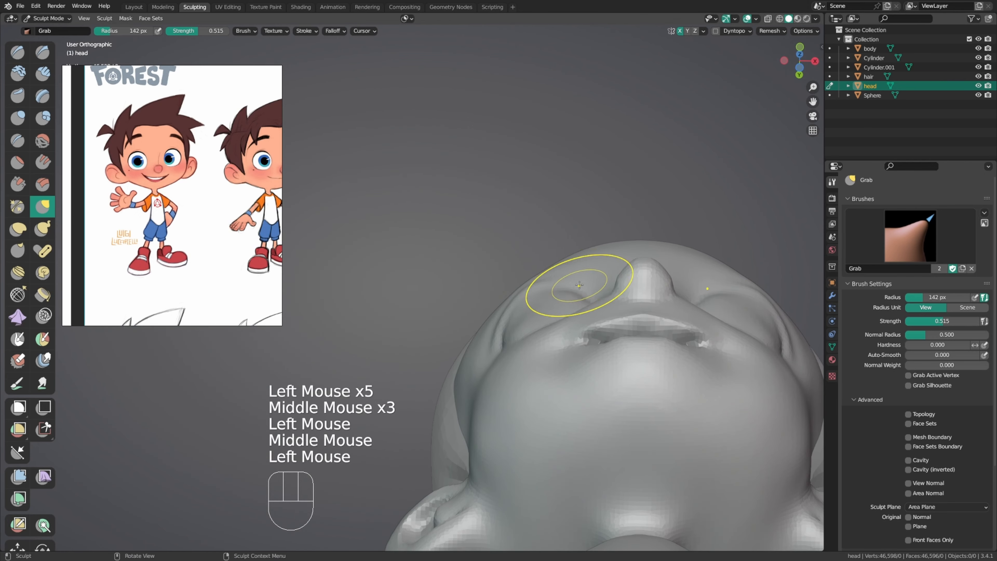
Step: Pull the cheeks below the eyes slightly forward with the Grab brush, working from underneath the face
left_click_drag(579, 285, 576, 279)
middle_click_drag(571, 283, 561, 290)
left_click_drag(555, 291, 550, 287)
left_click_drag(544, 292, 540, 289)
middle_click_drag(537, 294, 523, 338)
mouse_move(525, 340)
middle_mouse_down("ctrl")
mouse_move(532, 363)
mouse_move(556, 359)
middle_mouse_up("ctrl")
mouse_move(477, 359)
middle_mouse_down()
mouse_move(520, 365)
mouse_move(517, 352)
mouse_move(530, 349)
middle_mouse_up()
Step: Nudge the lower eye socket rim near the inner corner upward with the Grab brush at a 114 px radius
key("f")
left_click(510, 363)
middle_click_drag(530, 349, 621, 322)
mouse_move(620, 322)
middle_mouse_down("ctrl")
mouse_move(561, 328)
mouse_move(526, 348)
mouse_move(528, 326)
mouse_move(540, 351)
mouse_move(507, 358)
middle_mouse_up("ctrl")
left_click(510, 343)
middle_click_drag(506, 358, 456, 355)
mouse_move(545, 341)
middle_mouse_down()
mouse_move(516, 345)
mouse_move(502, 363)
middle_mouse_up()
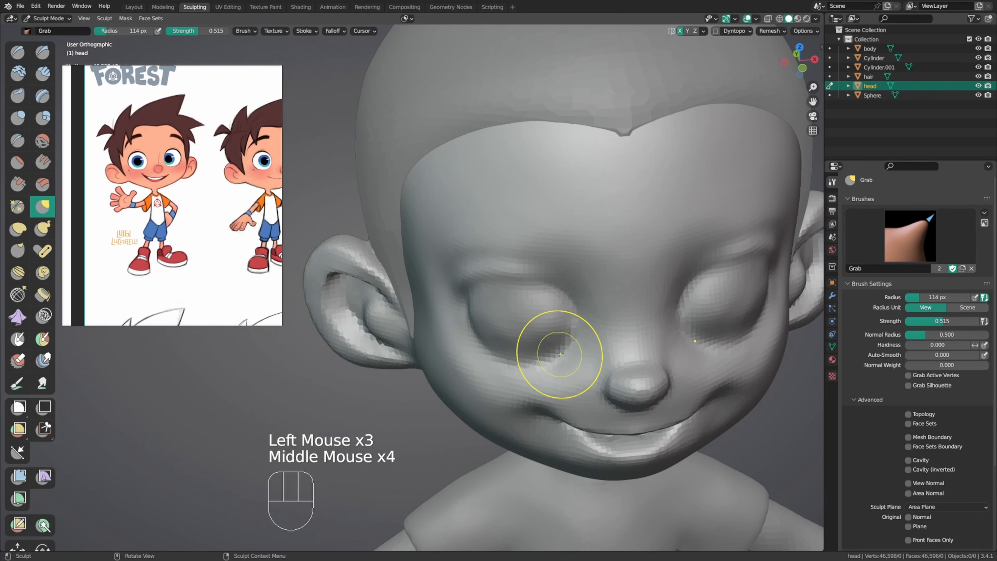
left_click_drag(558, 357, 560, 352)
left_click_drag(560, 353, 562, 350)
Step: Refine the inner eye socket edge and the transition beside the nose with small Grab strokes
mouse_move(565, 347)
middle_mouse_down()
mouse_move(625, 339)
mouse_move(623, 329)
middle_mouse_up()
left_click_drag(549, 352, 547, 349)
middle_click_drag(494, 359, 534, 367)
left_click_drag(534, 369, 497, 364)
middle_click_drag(488, 289, 499, 310)
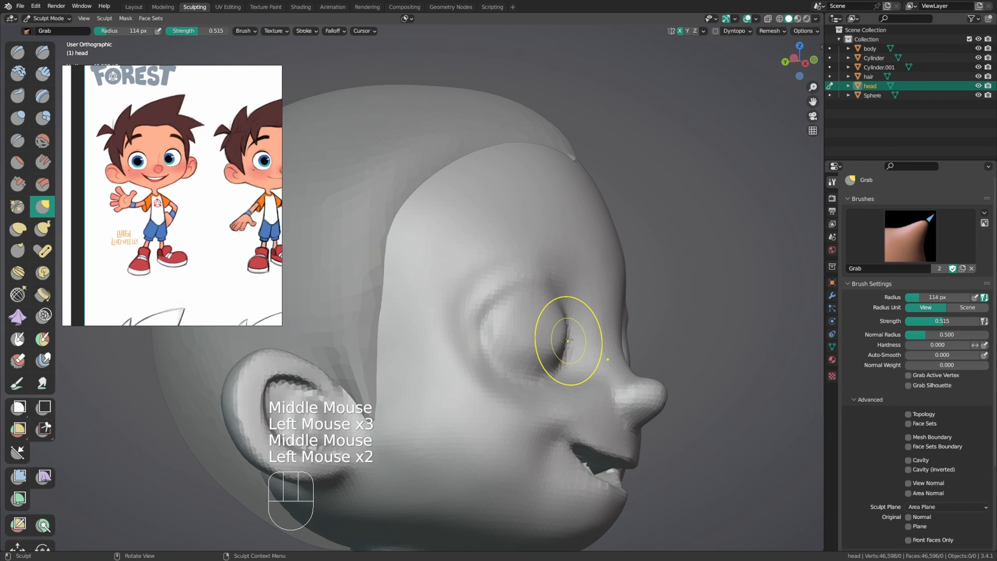
left_click_drag(565, 318, 563, 319)
left_click_drag(564, 334, 560, 335)
Step: Adjust the inner shape of the ear with short Grab strokes at a 114 px radius
middle_click_drag(546, 353, 514, 352)
middle_click_drag(510, 318, 469, 309)
mouse_move(544, 314)
middle_mouse_down()
mouse_move(526, 319)
mouse_move(522, 374)
mouse_move(565, 359)
middle_mouse_up()
middle_click_drag(565, 357, 585, 310, "shift")
middle_click_drag(600, 292, 657, 268)
left_click_drag(333, 387, 329, 384)
left_click_drag(331, 385, 325, 380)
left_click_drag(334, 379, 330, 376)
middle_click_drag(447, 334, 406, 359)
mouse_move(436, 349)
middle_mouse_down()
mouse_move(391, 329)
mouse_move(474, 387)
middle_mouse_up()
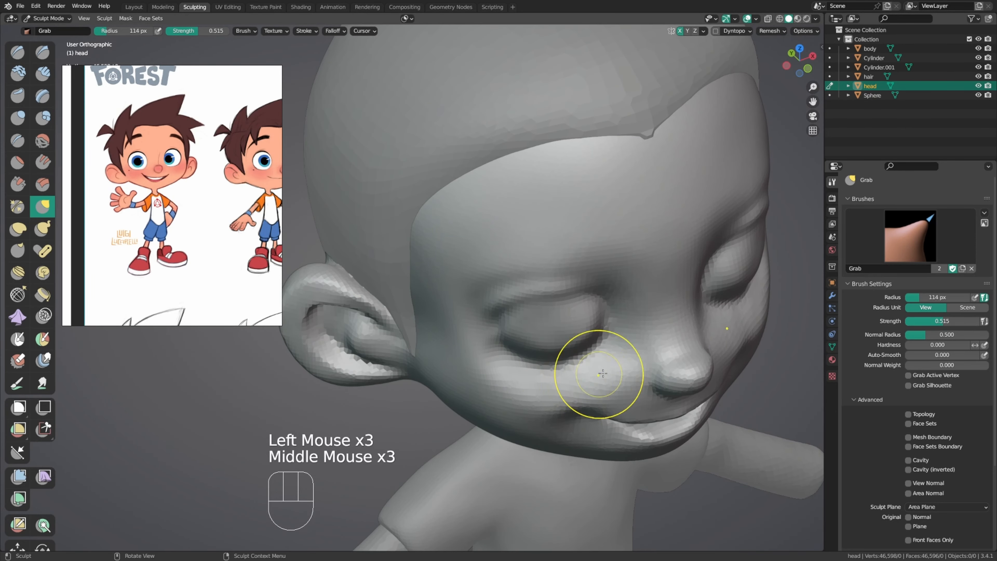
middle_click_drag(603, 375, 643, 370)
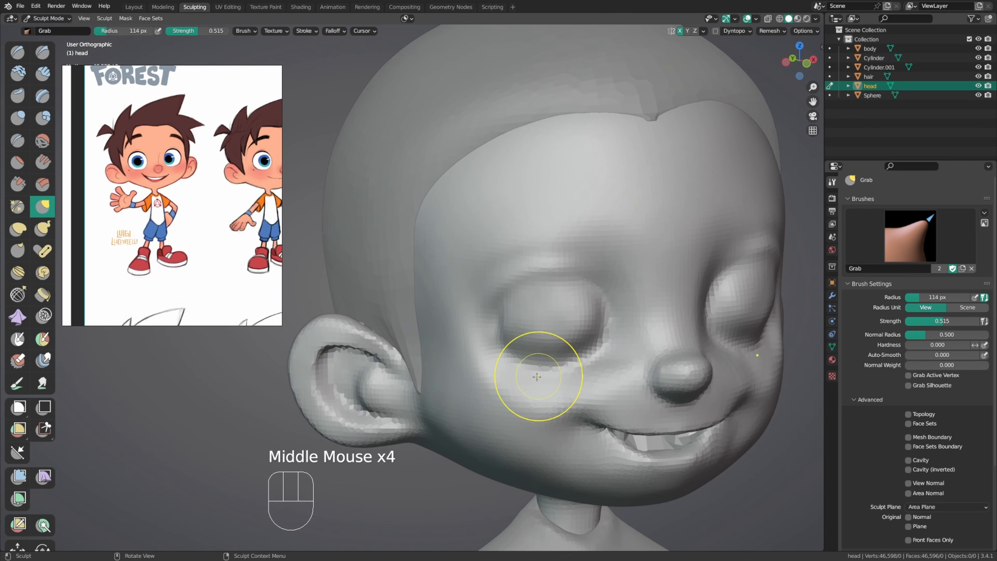
Step: Switch to the screen annotation pen and outline the nose bridge edges and the cheek plane below the eye in pink
key("ctrl+shift+1")
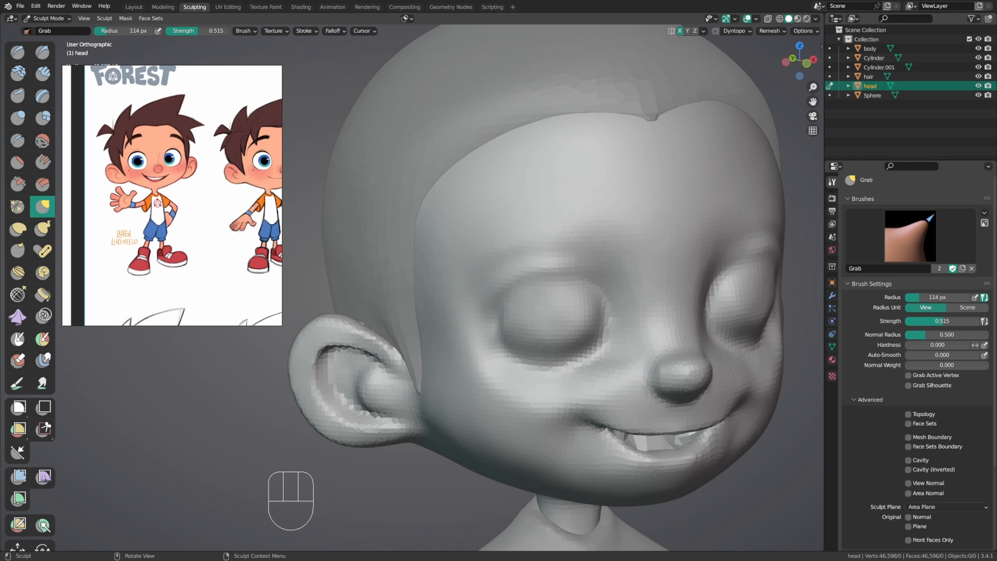
mouse_move(0, 473)
left_mouse_down()
mouse_move(134, 409)
mouse_move(121, 385)
left_mouse_up()
left_click(120, 425)
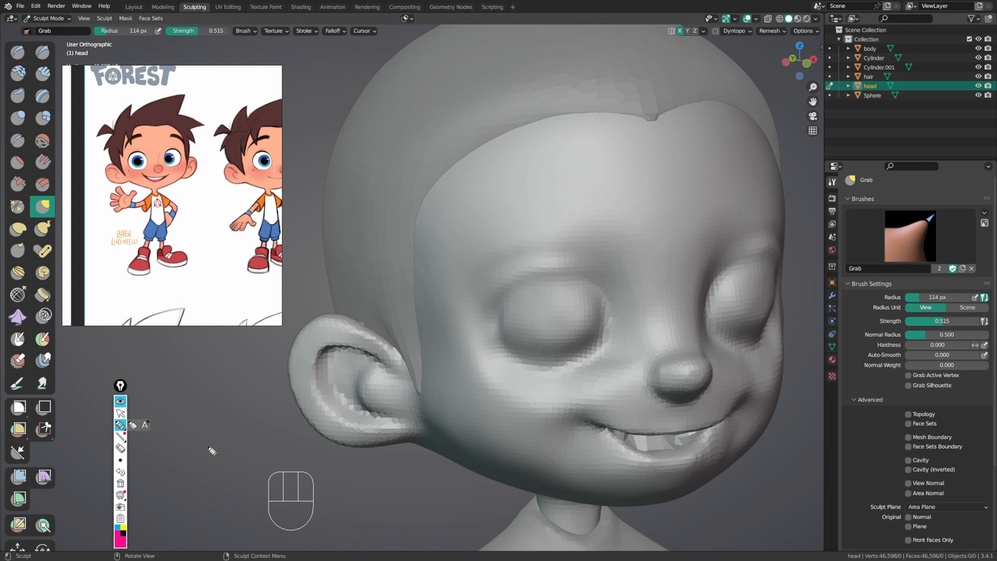
mouse_move(608, 350)
left_mouse_down()
mouse_move(560, 376)
mouse_move(632, 370)
mouse_move(646, 358)
left_mouse_up()
mouse_move(604, 265)
left_mouse_down()
mouse_move(608, 352)
mouse_move(611, 331)
left_mouse_up()
left_click_drag(619, 250, 641, 336)
left_click_drag(631, 279, 647, 358)
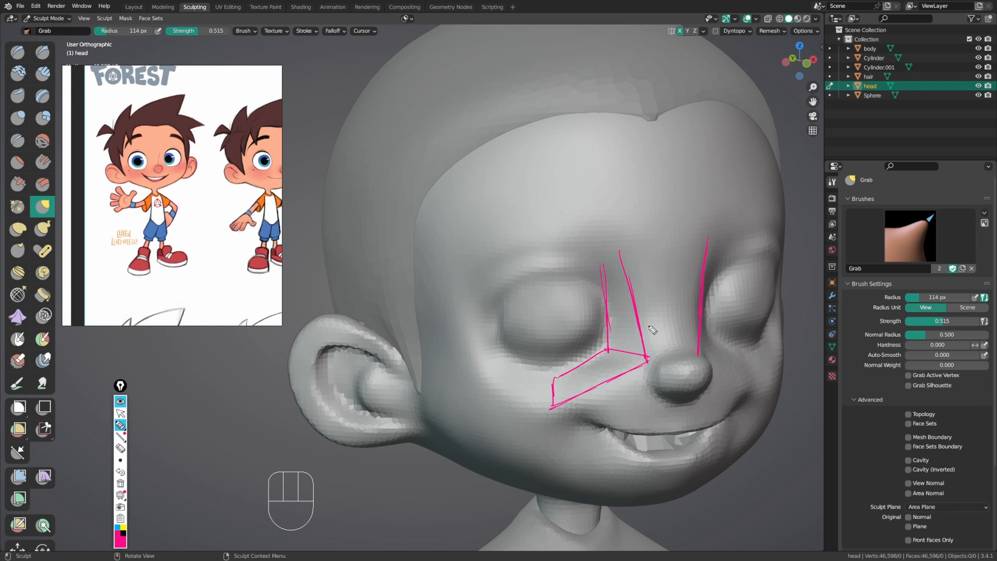
Step: Close and hatch the side plane of the nose bridge and the cheek plane, and circle the nose tip
left_click_drag(598, 267, 618, 244)
left_click_drag(587, 358, 591, 387)
mouse_move(592, 366)
left_mouse_down()
mouse_move(599, 380)
mouse_move(658, 357)
left_mouse_up()
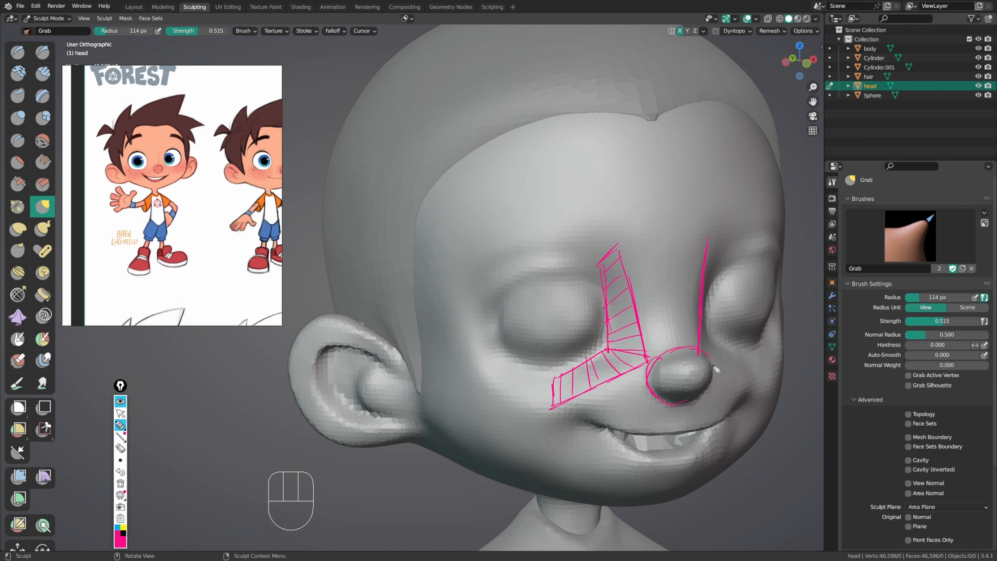
Step: Hatch the front plane of the nose bridge with cross lines and add curved contour lines on the nose ball
mouse_move(620, 249)
left_mouse_down()
mouse_move(686, 243)
mouse_move(700, 252)
left_mouse_up()
left_click_drag(624, 276, 702, 267)
left_click_drag(638, 316, 694, 307)
mouse_move(640, 334)
left_mouse_down()
mouse_move(697, 325)
mouse_move(668, 397)
left_mouse_up()
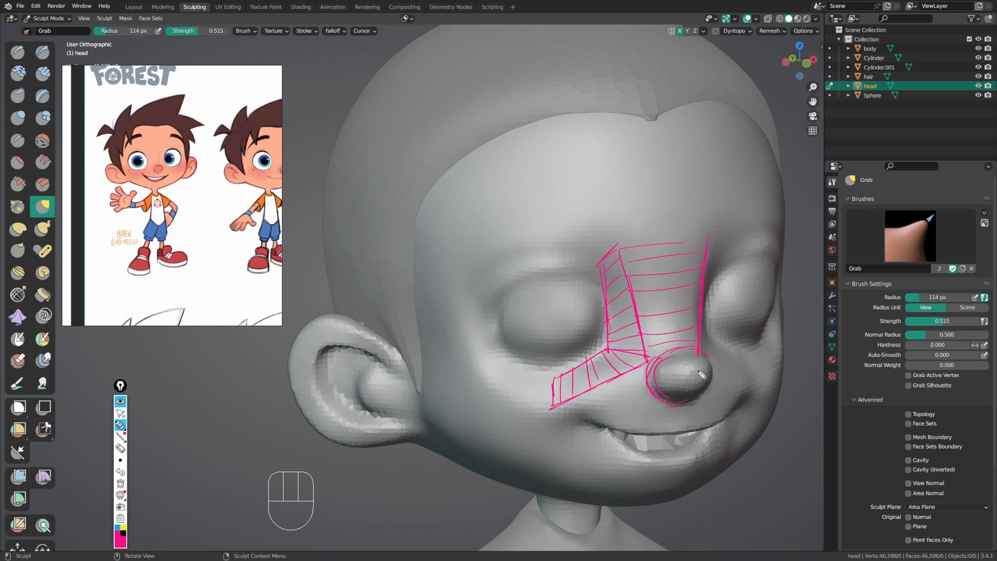
left_click_drag(682, 361, 678, 392)
Step: Outline and hatch the narrow plane beneath the cheek, running from the nose to the mouth corner
left_click_drag(556, 425, 598, 407)
left_click_drag(557, 421, 626, 395)
left_click_drag(620, 376, 596, 405)
left_click_drag(589, 391, 584, 410)
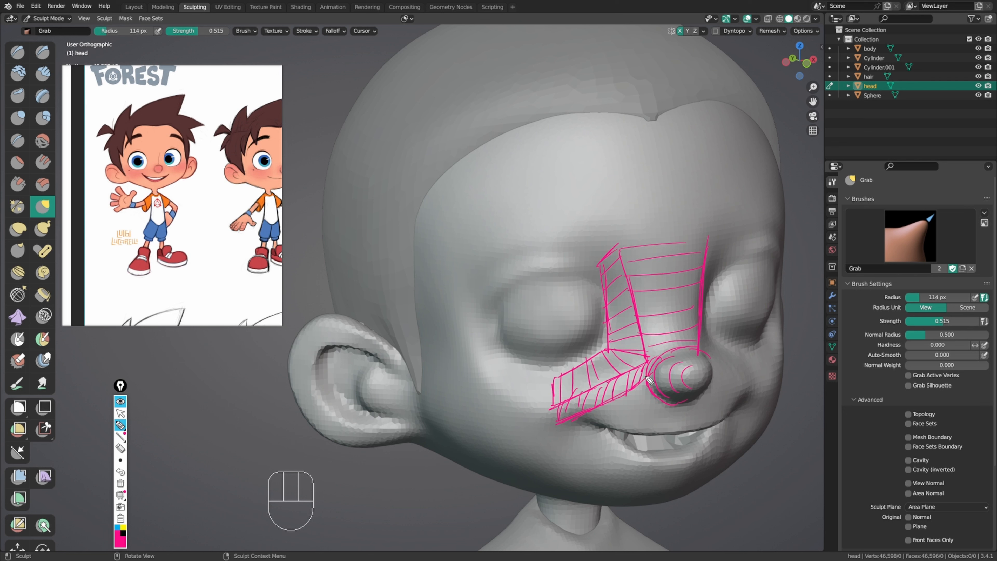
left_click_drag(648, 375, 626, 389)
Step: Draw the fold line curving from the mouth corner to the jaw and outline the upper and lower lip edges
left_click_drag(586, 414, 542, 452)
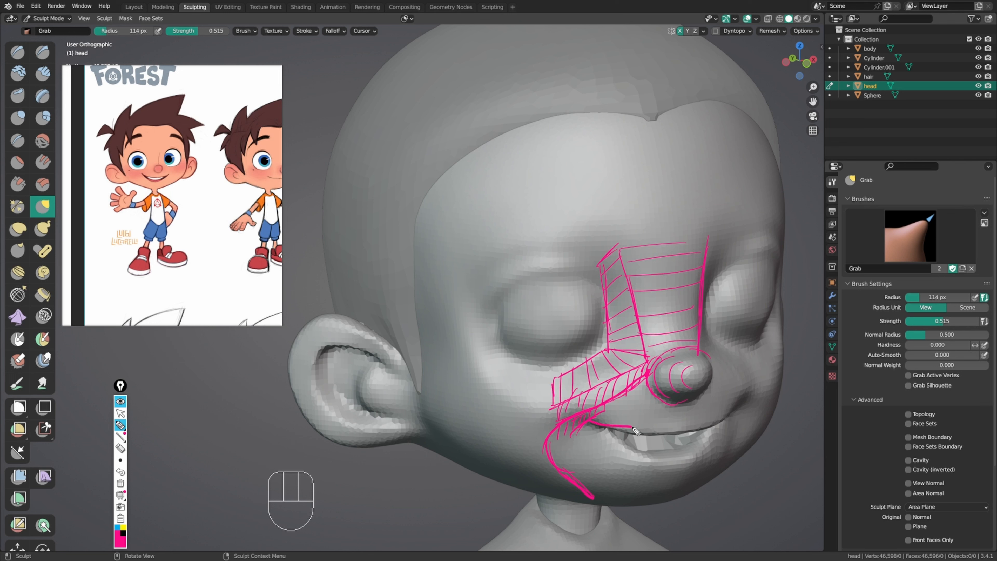
mouse_move(632, 427)
left_mouse_down()
mouse_move(703, 424)
mouse_move(747, 397)
left_mouse_up()
left_click_drag(633, 451, 753, 385)
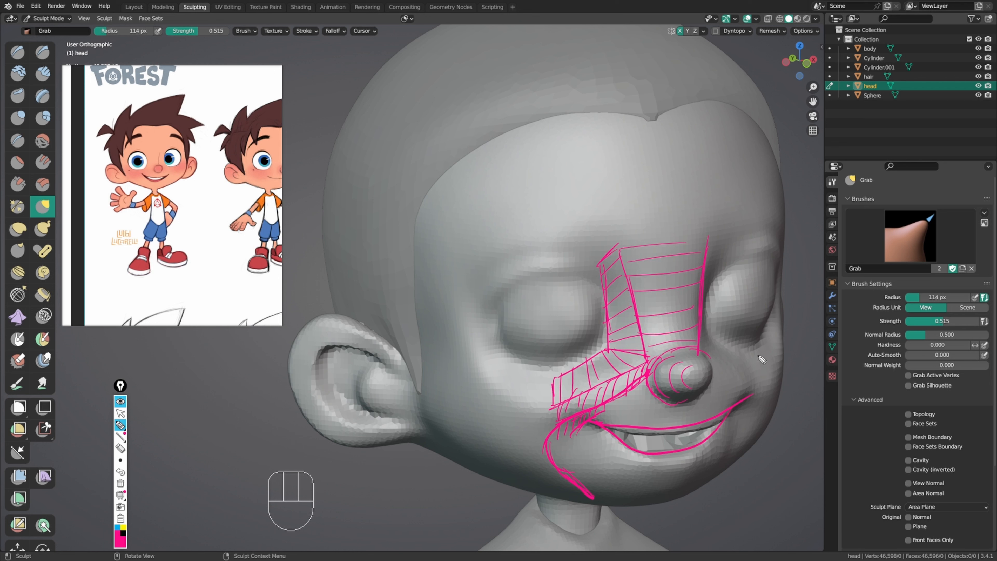
Step: Trace the smile's lip line and mouth corner in pink over the face, then clear the annotations
left_click_drag(621, 438, 606, 432)
left_click_drag(683, 461, 750, 394)
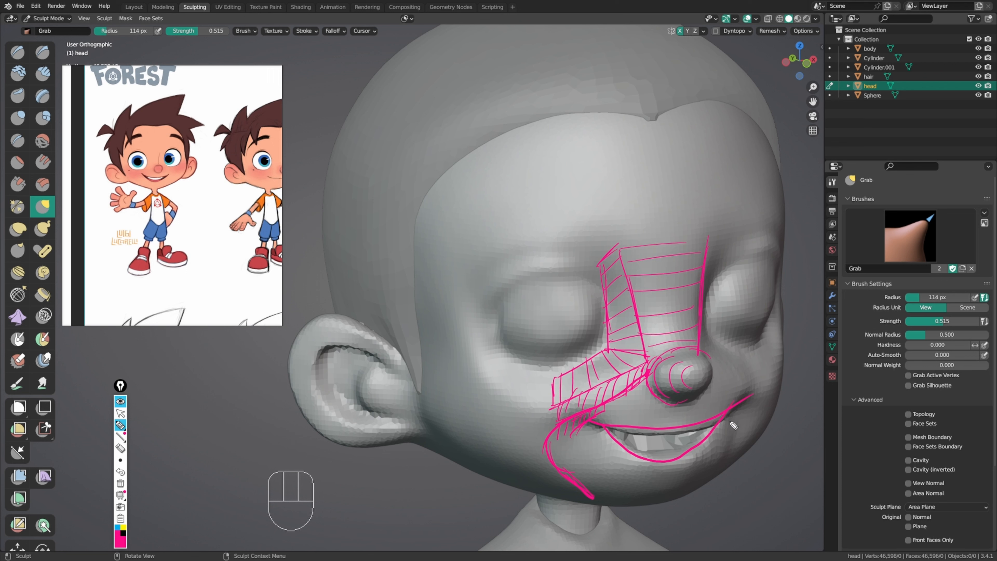
key("ctrl+z")
mouse_move(603, 427)
left_mouse_down()
mouse_move(637, 453)
mouse_move(691, 455)
left_mouse_up()
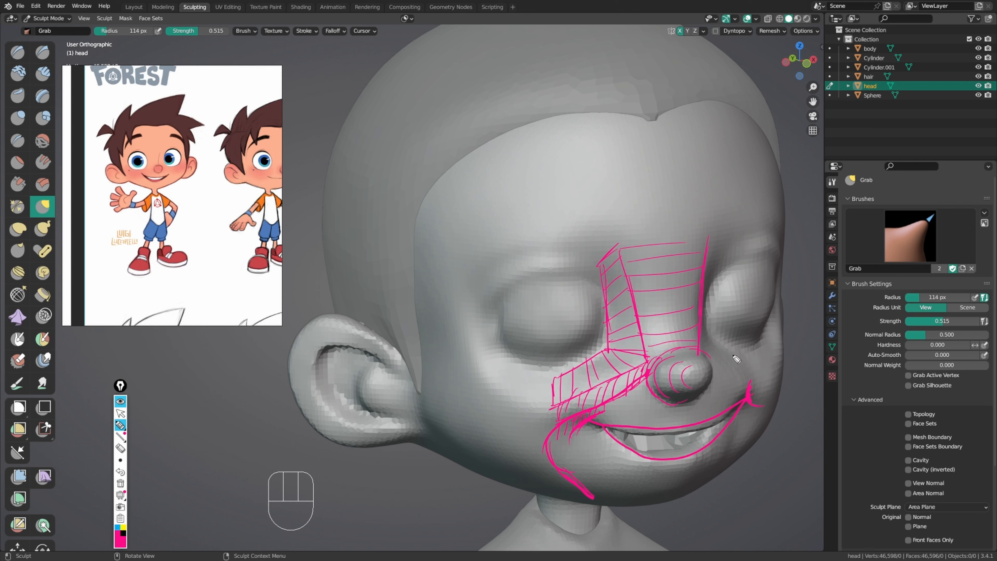
key("ctrl+shift+1")
Step: Reshape the area between the inner eye corner and the nose using the Grab brush at 119 px radius
middle_click_drag(610, 373, 593, 355, "shift")
middle_click_drag(593, 356, 561, 356)
mouse_move(562, 355)
middle_mouse_down("shift")
mouse_move(546, 337)
mouse_move(586, 342)
mouse_move(563, 345)
mouse_move(565, 382)
middle_mouse_up("shift")
mouse_move(565, 383)
middle_mouse_down("ctrl")
mouse_move(564, 358)
mouse_move(581, 327)
middle_mouse_up("ctrl")
key("f")
left_click_drag(577, 330, 580, 320)
left_click_drag(575, 327, 578, 325)
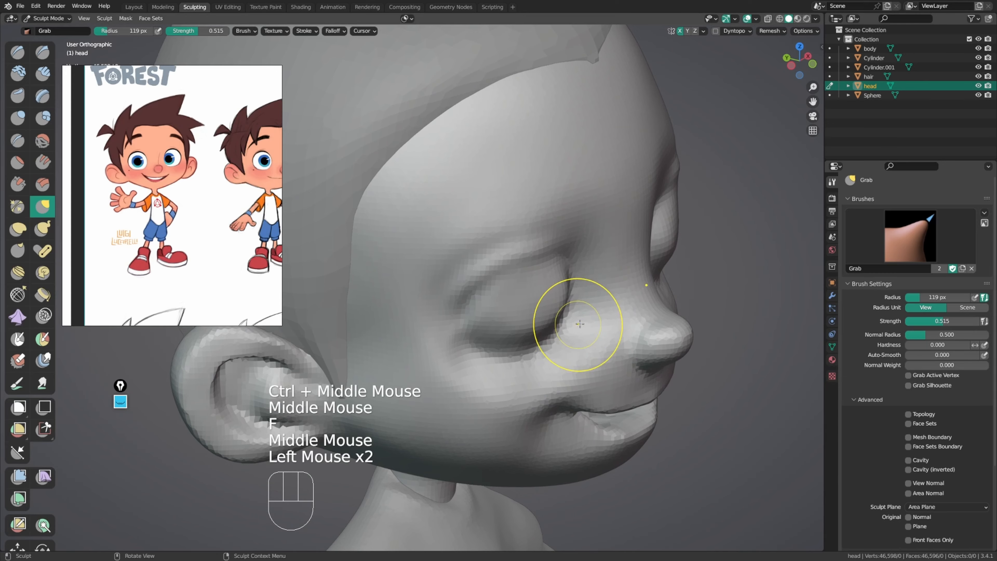
Step: Adjust the form around the inner eye and nose bridge from below with the Grab brush, enlarging its radius to 155 px
middle_click_drag(579, 324, 580, 275)
middle_click_drag(580, 275, 576, 216)
left_click_drag(550, 232, 549, 226)
mouse_move(547, 244)
middle_mouse_down("shift")
mouse_move(543, 313)
mouse_move(514, 295)
middle_mouse_up("shift")
key("f")
left_click_drag(510, 297, 508, 290)
left_click_drag(493, 290, 490, 294)
middle_click_drag(510, 296, 474, 294)
left_click_drag(555, 287, 553, 281)
left_click_drag(555, 284, 553, 280)
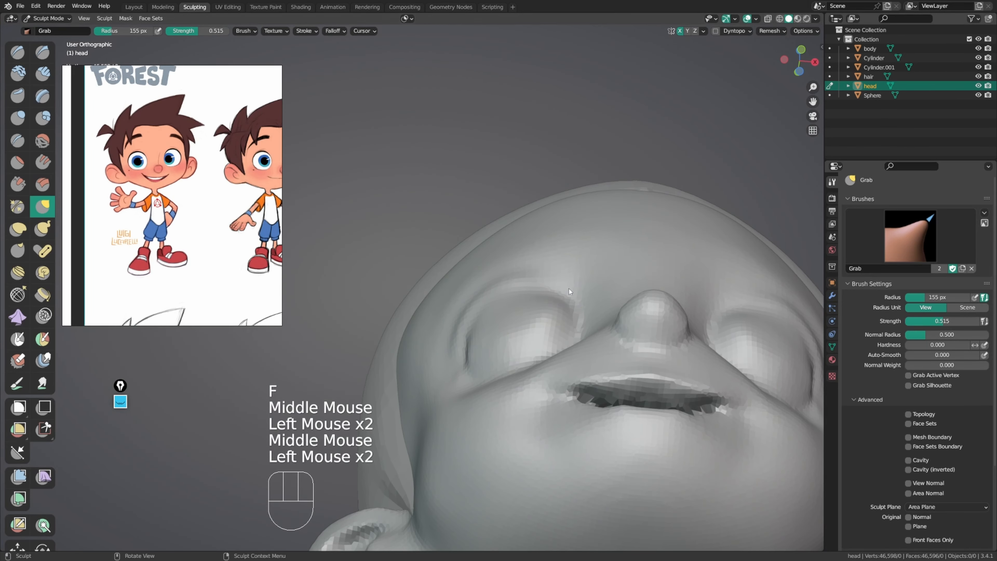
Step: Set the brush radius to 113 px and smooth the surface of the closed eye
middle_click_drag(570, 289, 539, 339)
middle_click_drag(540, 339, 528, 416, "ctrl")
middle_click_drag(528, 416, 569, 407)
middle_click_drag(569, 406, 596, 335, "ctrl")
key("f")
left_click(541, 341, "shift")
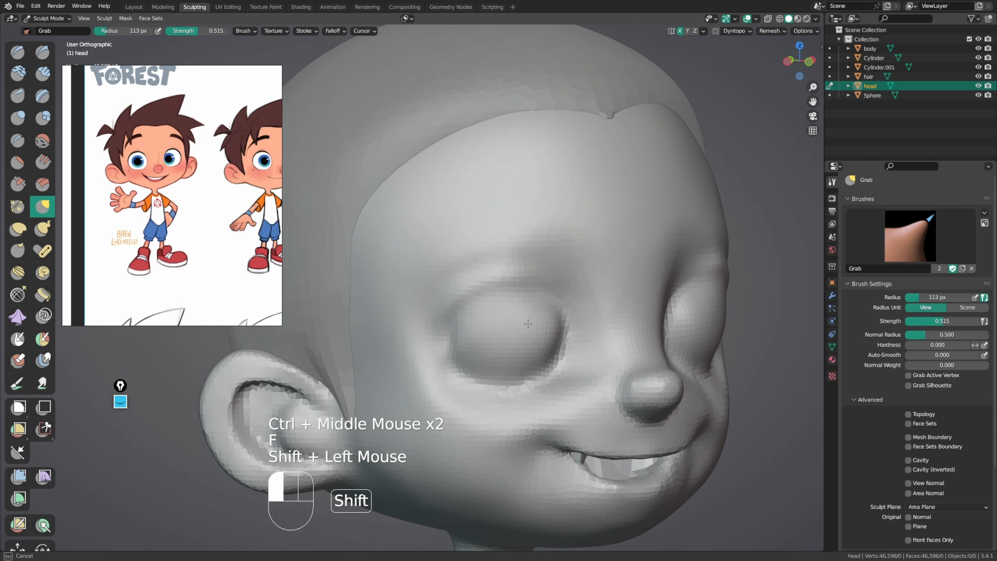
mouse_move(488, 331)
left_mouse_down("shift")
mouse_move(495, 319)
mouse_move(530, 313)
mouse_move(514, 334)
left_mouse_up("shift")
Step: Bring the character's profile drawing into the reference view and pull the outer eye area back with the Grab brush at 146 px
middle_click_drag(223, 279, 101, 268)
middle_click_drag(217, 200, 156, 206)
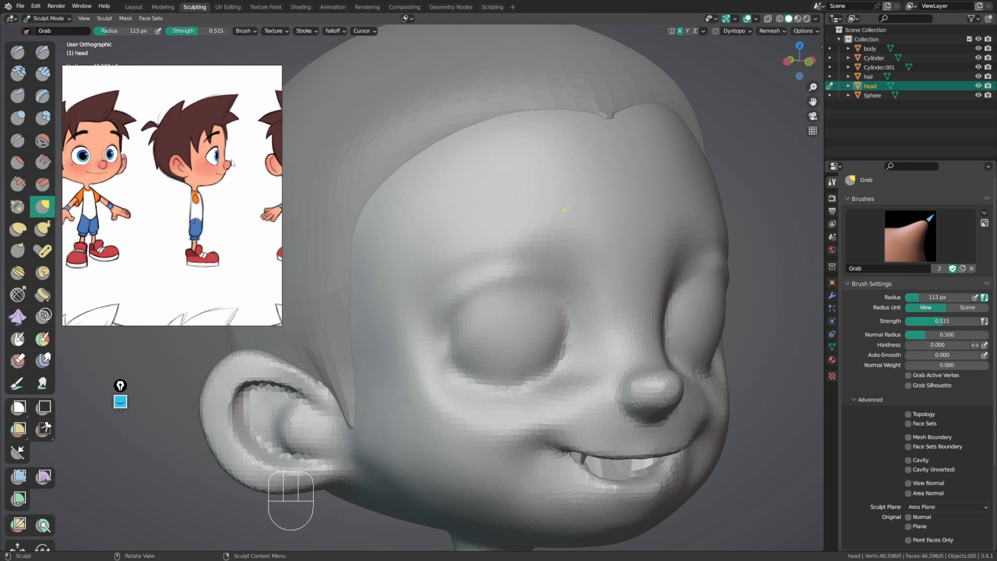
middle_click_drag(510, 219, 657, 245)
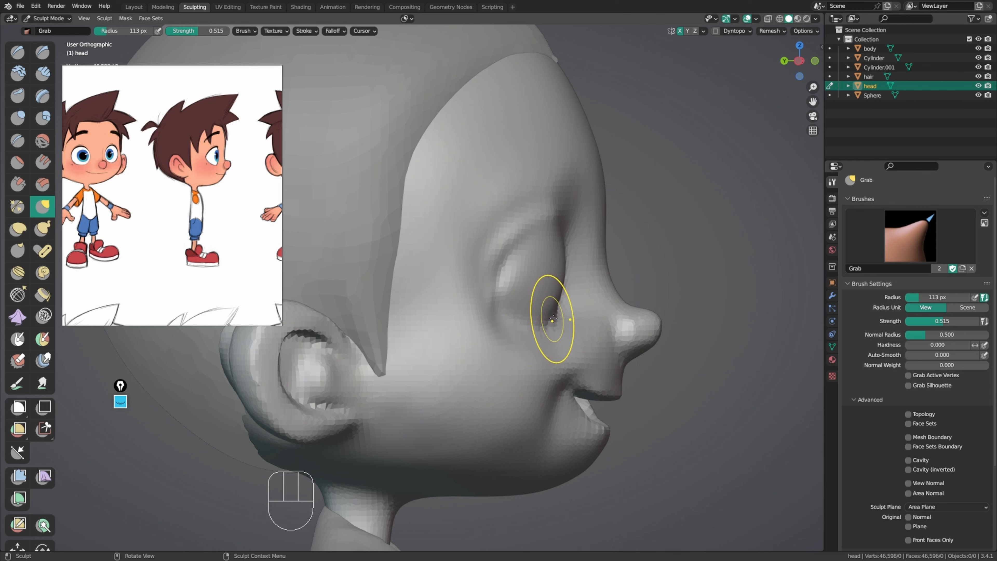
key("f")
left_click(623, 309)
middle_click_drag(620, 310, 616, 329)
left_click_drag(505, 292, 496, 294)
left_click_drag(501, 293, 496, 294)
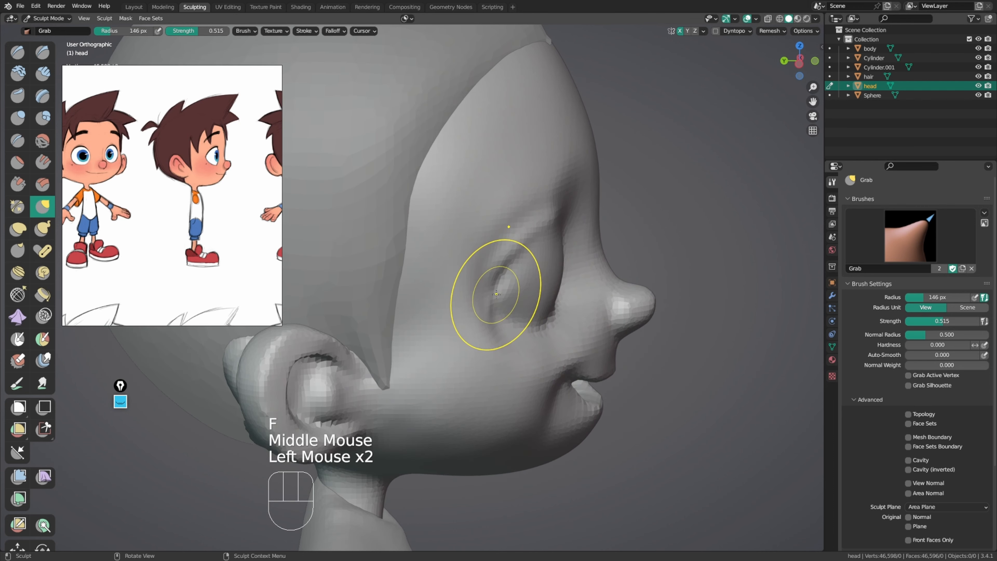
Step: Refine the outer edge of the eye in side view with a resized Grab brush
middle_click_drag(496, 294, 514, 279)
key("f")
left_click(504, 281)
left_click_drag(489, 286, 494, 291)
middle_click_drag(550, 318, 542, 336)
Step: Set the Grab brush radius to 144 px and lift the upper cheek beside the outer eye corner
key("f")
left_click(552, 336)
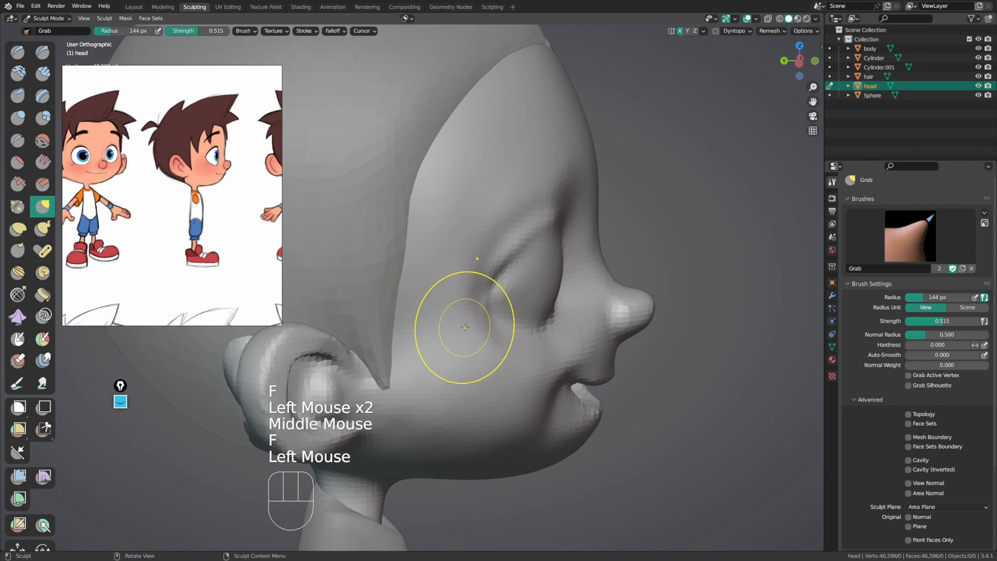
left_click_drag(465, 327, 463, 320)
left_click_drag(459, 304, 456, 293)
middle_click_drag(456, 293, 451, 314)
left_click_drag(464, 310, 467, 303)
Step: Smooth the temple and the cheek around the outer side of the eye
middle_click_drag(466, 303, 495, 291)
left_click_drag(488, 243, 487, 228, "shift")
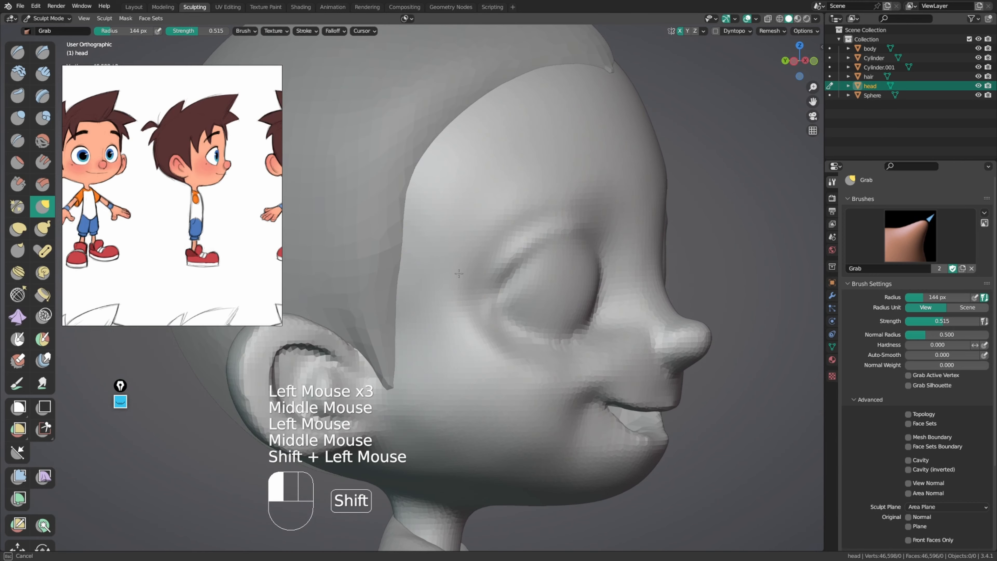
key("f")
mouse_move(565, 350)
middle_mouse_down()
mouse_move(544, 374)
mouse_move(514, 359)
middle_mouse_up()
left_click(543, 375)
left_click_drag(463, 374, 469, 362, "shift")
Step: Lift the cheek beside the mouth corner with the Grab brush at 122 px radius
mouse_move(585, 314)
middle_mouse_down()
mouse_move(563, 334)
mouse_move(550, 314)
middle_mouse_up()
mouse_move(584, 310)
middle_mouse_down("ctrl")
mouse_move(586, 284)
mouse_move(577, 334)
middle_mouse_up("ctrl")
mouse_move(569, 341)
middle_mouse_down()
mouse_move(547, 374)
mouse_move(540, 348)
mouse_move(507, 379)
middle_mouse_up()
key("f")
left_click(501, 365)
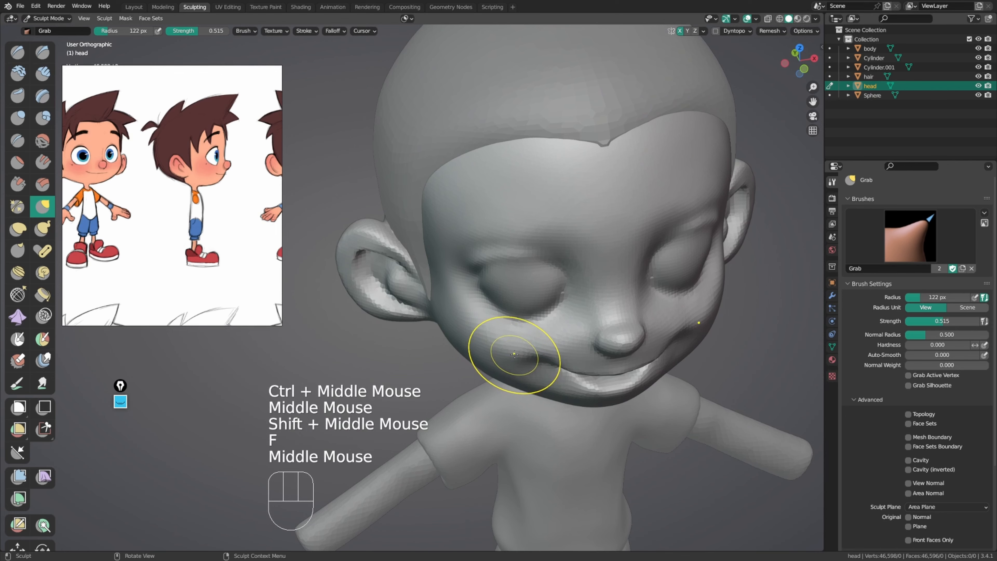
left_click_drag(514, 355, 510, 350)
left_click_drag(498, 361, 495, 357)
Step: Refine the cheek's outer contour between the ear and the mouth corner with the Grab brush
middle_click_drag(495, 356, 473, 346)
left_click_drag(470, 329, 462, 315)
left_click_drag(461, 314, 457, 307)
middle_click_drag(475, 334, 465, 329)
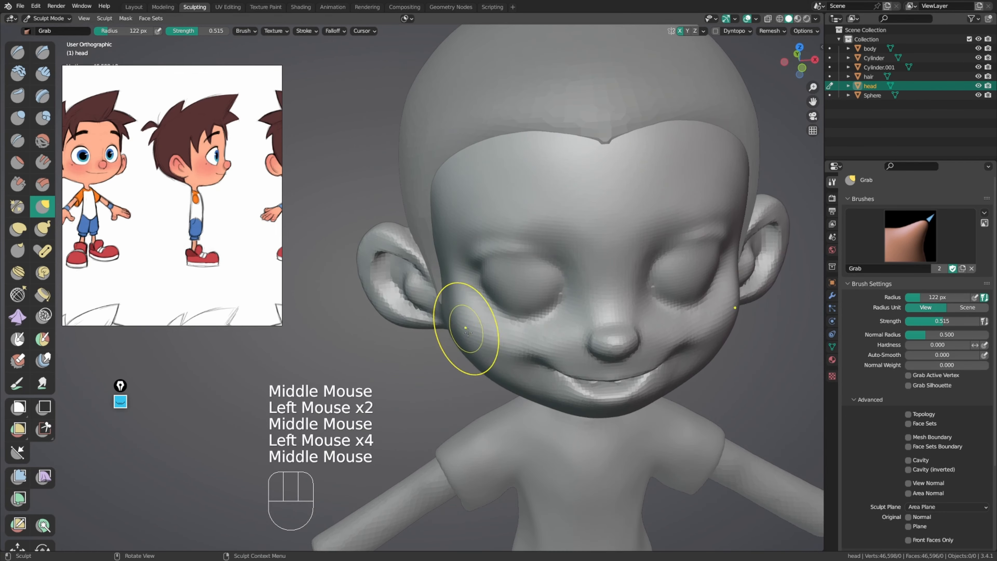
left_click_drag(467, 336, 468, 333)
left_click_drag(482, 362, 481, 358)
Step: Adjust the brow and forehead profile in side view with the Grab brush at 155 px radius
mouse_move(481, 358)
middle_mouse_down()
mouse_move(512, 271)
mouse_move(505, 322)
mouse_move(512, 299)
middle_mouse_up()
key("f")
left_click(522, 300)
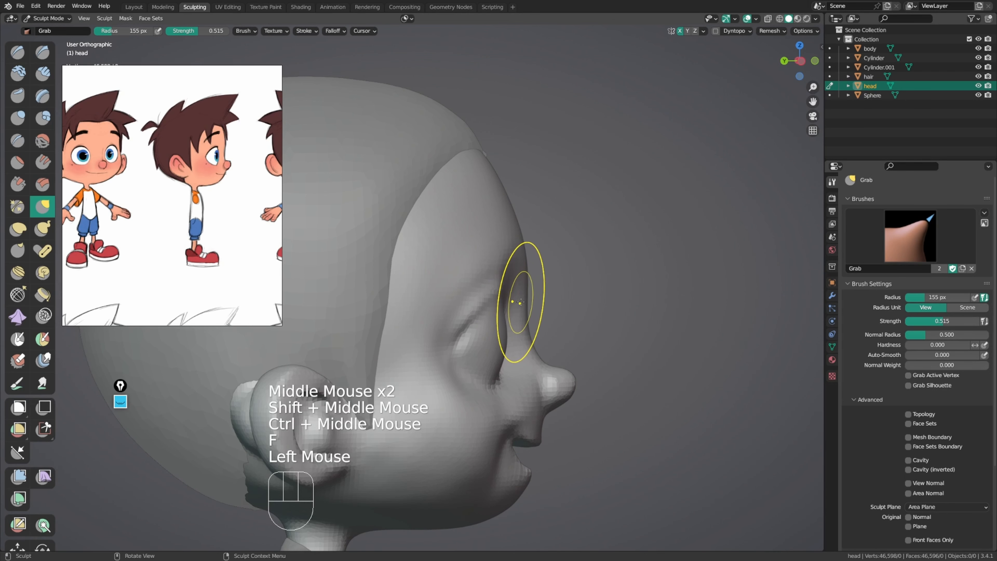
left_click(530, 262)
left_click(535, 241)
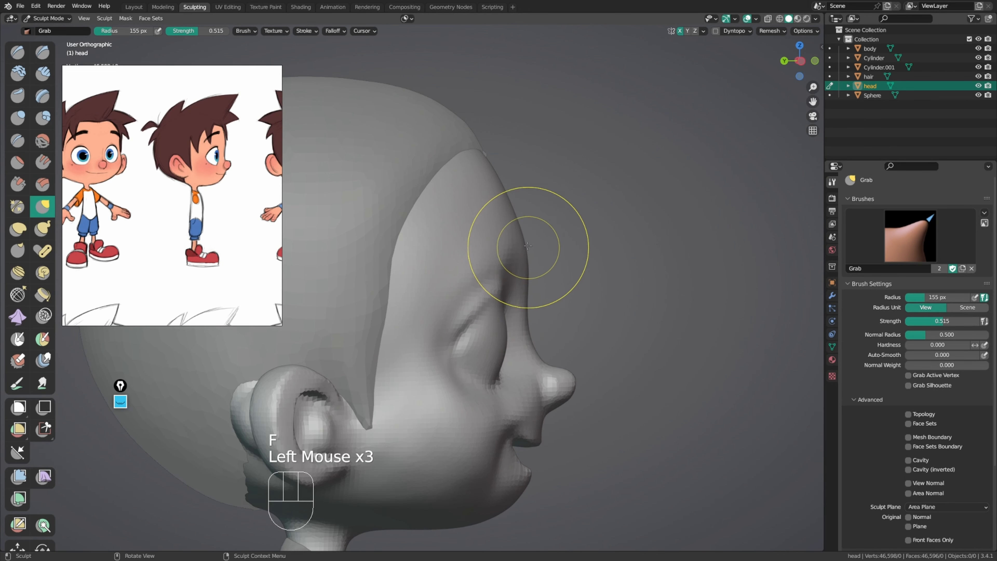
left_click(510, 214)
left_click(508, 196)
Step: Enlarge the Grab brush to 185 px and round out the upper forehead profile
key("f")
left_click(537, 192)
left_click_drag(506, 184, 506, 178)
left_click_drag(495, 173, 507, 175)
left_click_drag(507, 197, 510, 199)
left_click(518, 202)
left_click(525, 205)
left_click(525, 205)
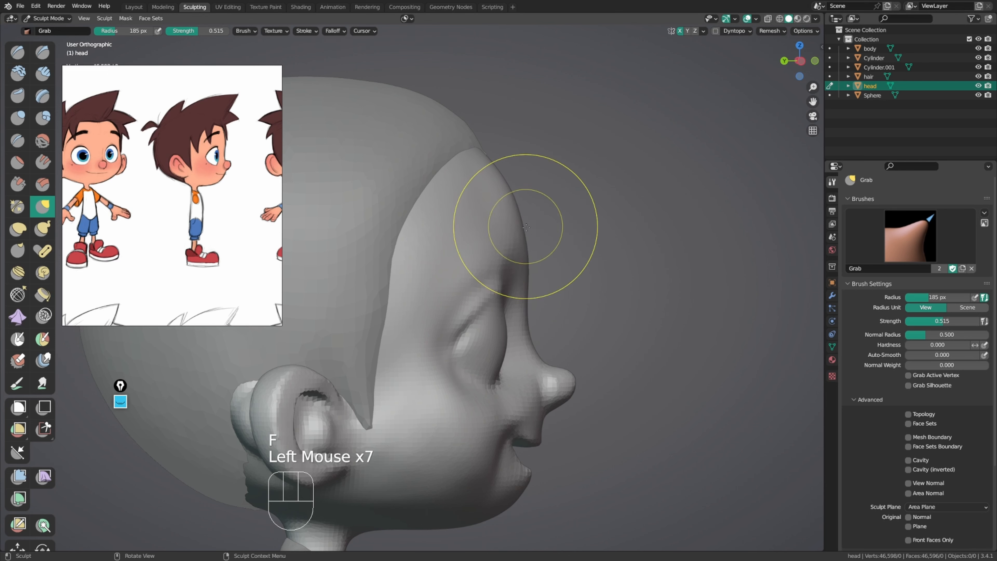
Step: Build up the forehead with the Draw brush at 159 px radius and smooth the added volume
key("f")
left_click(522, 205)
mouse_move(522, 205)
middle_mouse_down()
mouse_move(440, 263)
mouse_move(508, 196)
middle_mouse_up()
key("x")
left_click(479, 204)
left_click(456, 212)
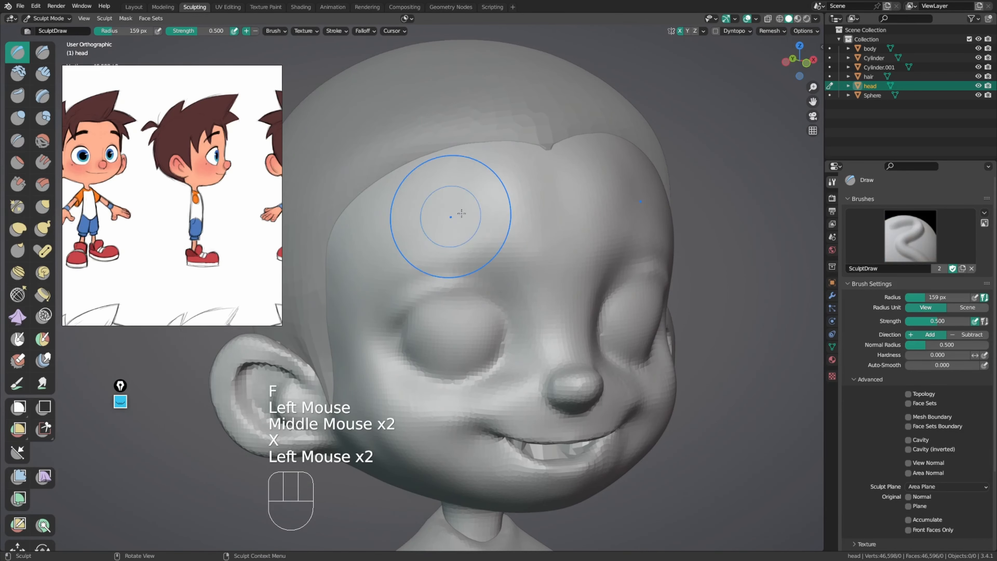
left_click(463, 209)
left_click(470, 204)
left_click(480, 200)
left_click(480, 201)
left_click_drag(479, 200, 562, 191, "shift")
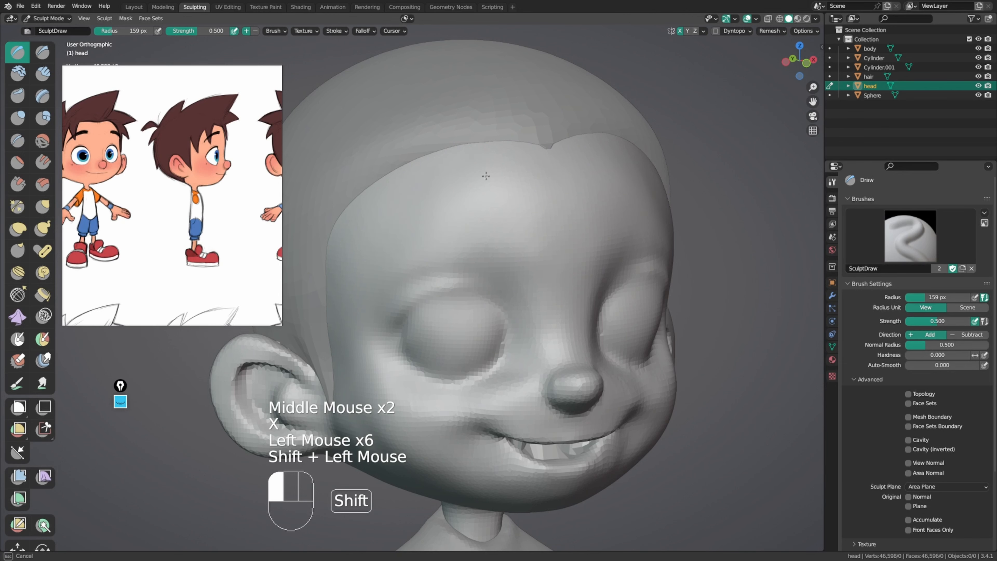
left_click_drag(486, 176, 474, 199, "shift")
Step: Reshape the upper forehead near the hairline peak with the Grab brush and smooth it
middle_click_drag(473, 200, 534, 189)
key("g")
left_click(537, 166, "ctrl")
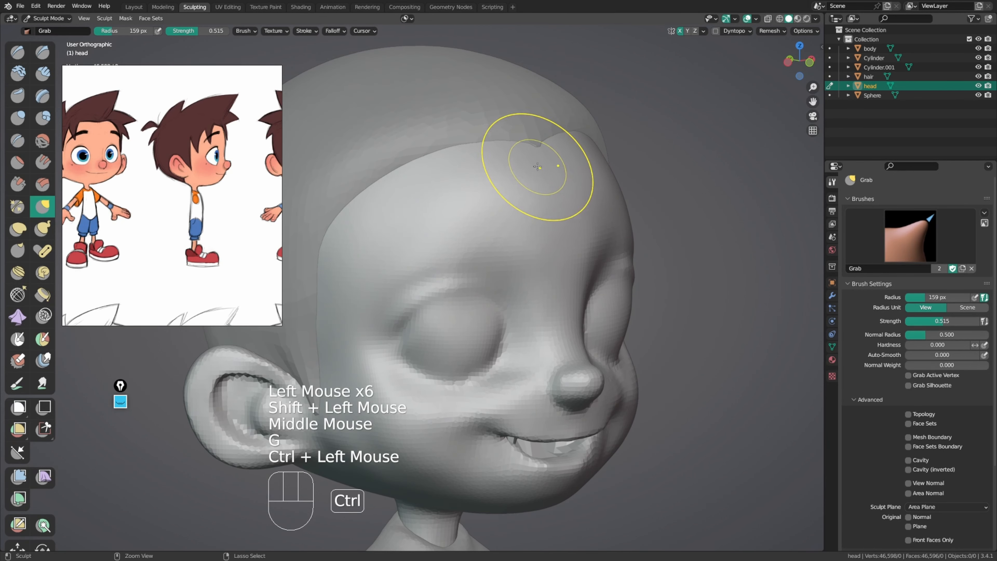
left_click_drag(538, 167, 557, 192, "ctrl")
middle_click_drag(556, 232, 580, 226)
left_click_drag(519, 181, 512, 192, "shift")
Step: Set the Grab brush radius to 114 px and adjust the shape of the nose
middle_click_drag(518, 188, 577, 302)
key("g")
key("f")
middle_click_drag(577, 302, 542, 312, "ctrl")
key("f")
left_click(572, 313)
left_click_drag(572, 314, 569, 312)
left_click_drag(570, 314, 576, 312)
left_click_drag(581, 318, 586, 316)
Step: Reshape the top of the nose tip from the side with the Grab brush
middle_click_drag(585, 316, 536, 317)
middle_click_drag(565, 328, 579, 310, "ctrl")
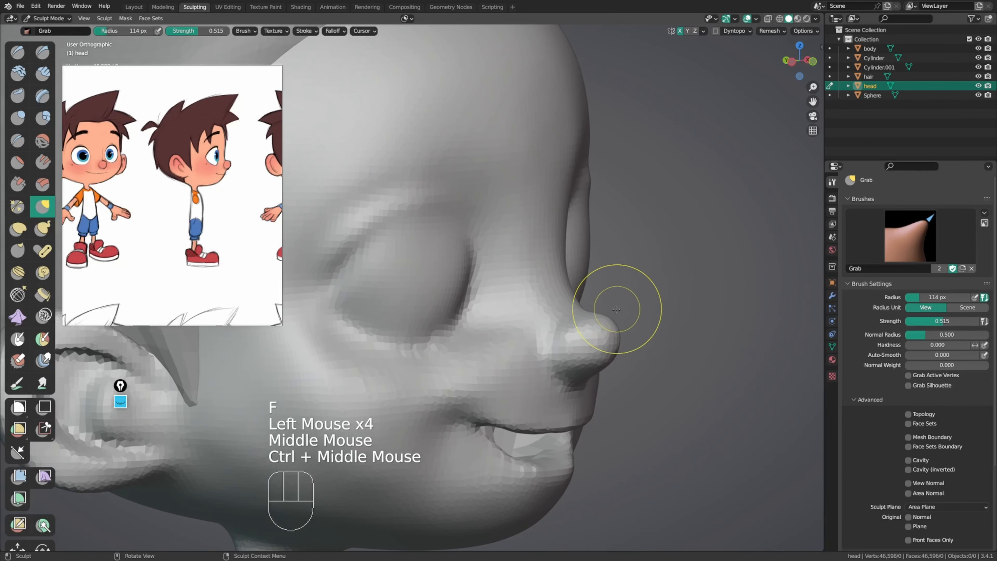
left_click_drag(609, 321, 603, 313)
middle_click_drag(603, 314, 620, 316)
left_click_drag(607, 317, 604, 314)
left_click_drag(605, 317, 603, 315)
middle_click_drag(604, 319, 617, 322)
Step: Enlarge the reference on the profile face and refine the nose tip with the Grab brush at 94 px
key("f")
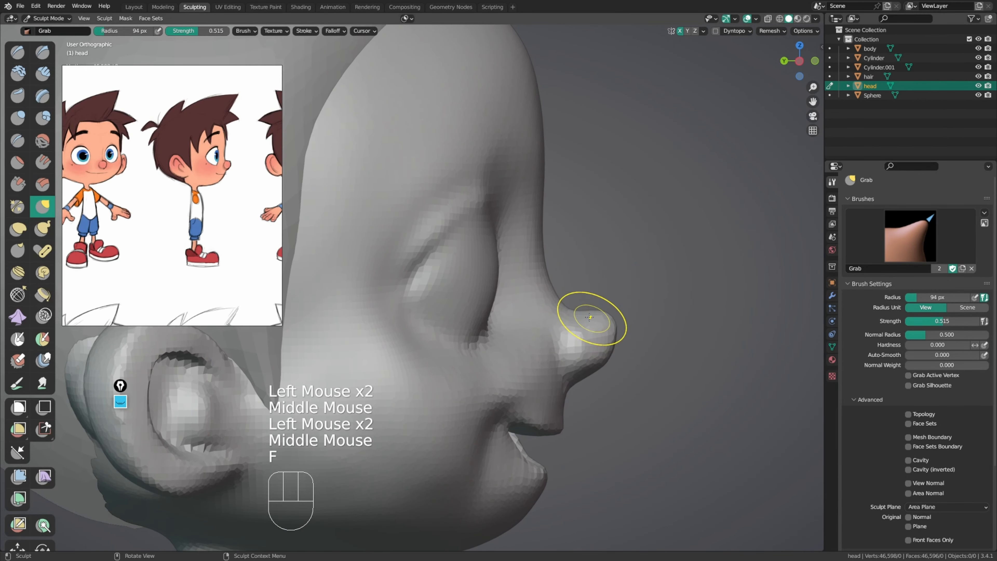
left_click(603, 305)
scroll(212, 220, "up", 4)
scroll(211, 221, "up", 5)
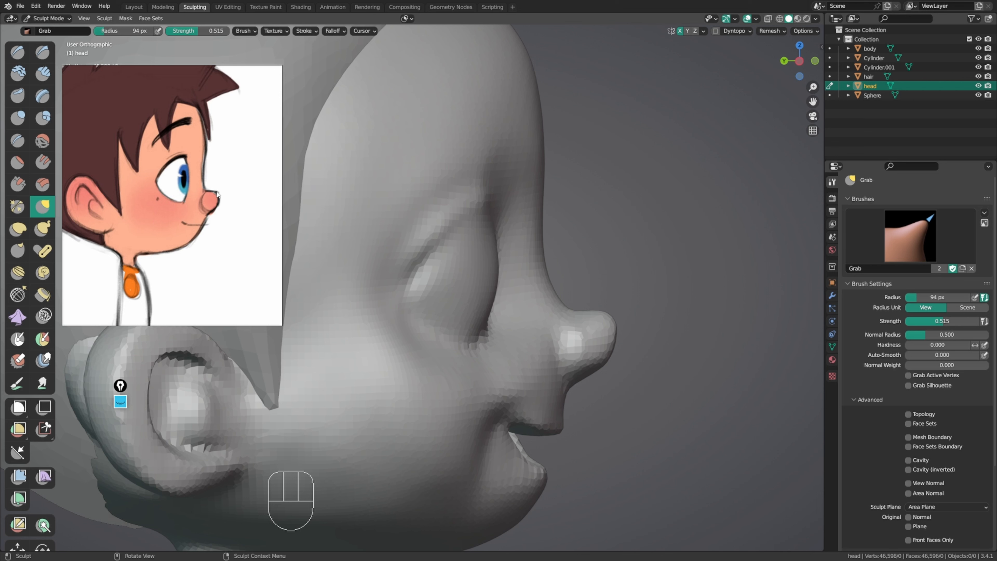
left_click_drag(608, 314, 607, 316)
left_click_drag(609, 313, 602, 314)
left_click_drag(614, 319, 613, 321)
left_click(604, 301)
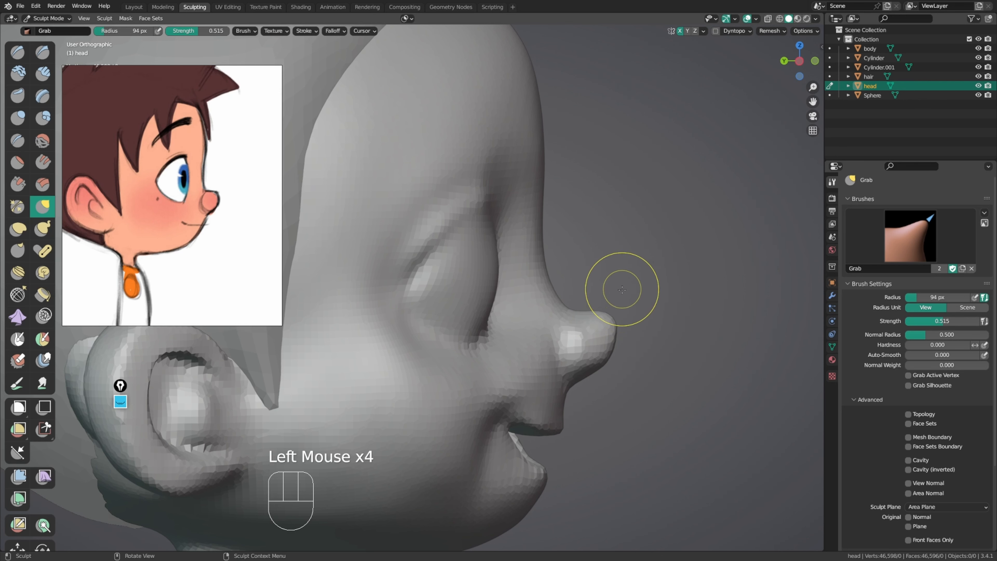
Step: Push in the transition between the nose bridge and tip with the Grab brush at 109 px radius
mouse_move(625, 290)
middle_mouse_down()
mouse_move(625, 274)
mouse_move(583, 289)
middle_mouse_up()
key("f")
left_click(577, 294)
left_click_drag(553, 308, 550, 310)
left_click_drag(552, 310, 550, 312)
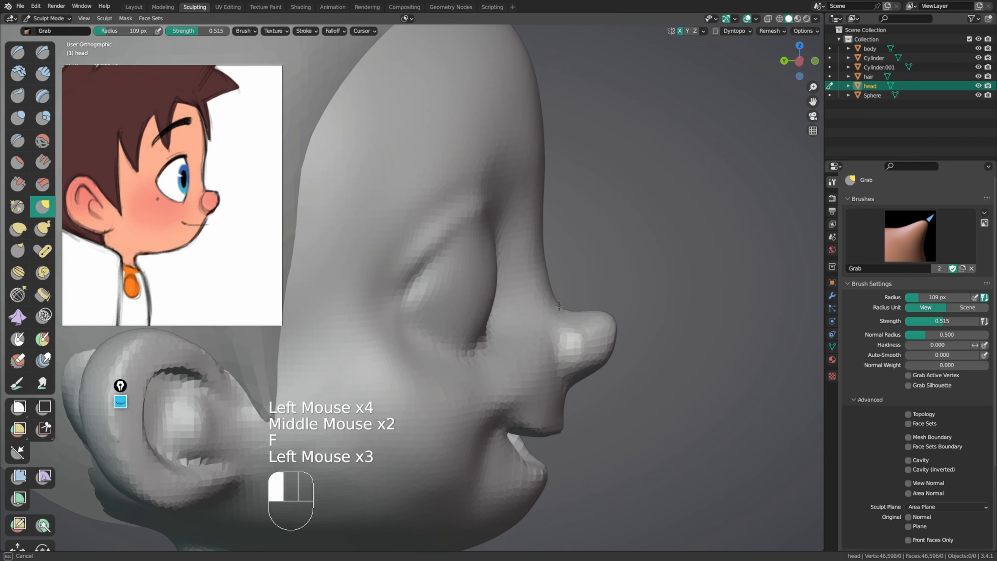
Step: Round the nose ball and adjust its sides from several angles with the Grab brush
middle_click_drag(549, 312, 436, 332)
mouse_move(605, 314)
middle_mouse_down()
mouse_move(581, 316)
mouse_move(591, 324)
middle_mouse_up()
left_click_drag(606, 320, 605, 321)
middle_click_drag(621, 334, 622, 309)
middle_click_drag(628, 310, 572, 312)
left_click_drag(577, 310, 581, 308)
left_click_drag(583, 307, 585, 305)
middle_click_drag(585, 305, 549, 334)
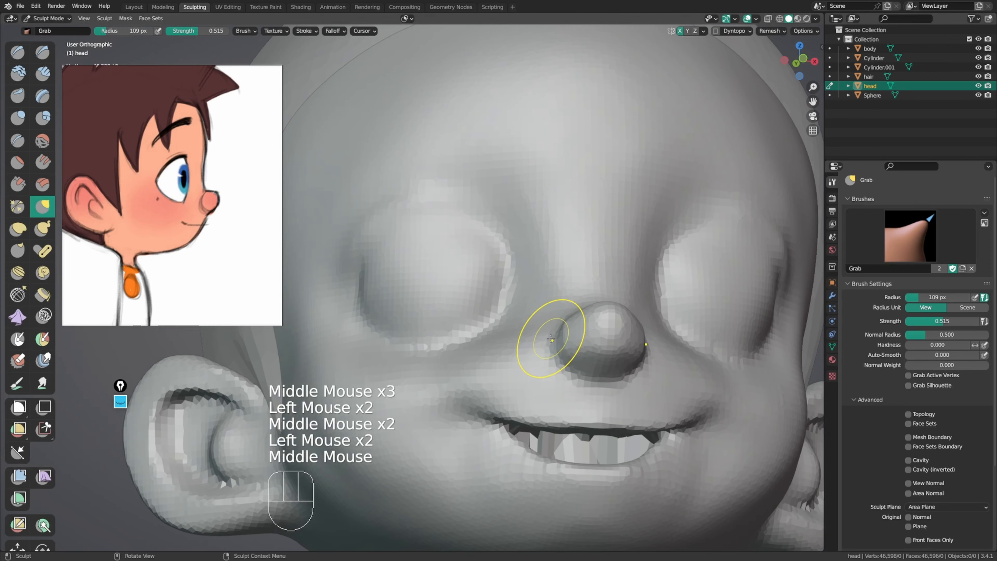
left_click_drag(551, 338, 558, 345)
mouse_move(558, 344)
middle_mouse_down()
mouse_move(567, 334)
mouse_move(557, 334)
middle_mouse_up()
Step: Sharpen the edge where the nose ball meets the face with the Crease brush at 61 px radius
key("shift+c")
key("f")
key("f")
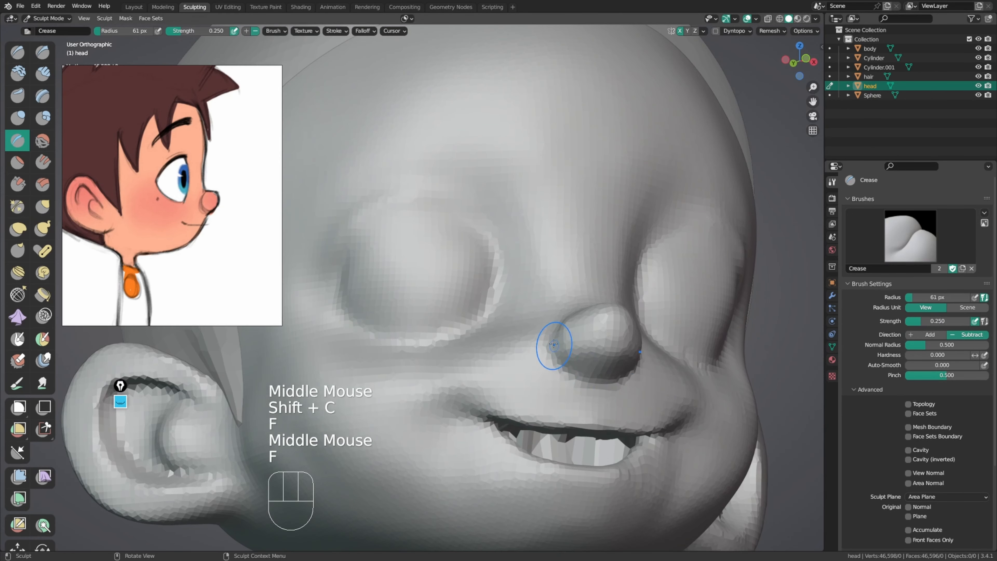
left_click(555, 368)
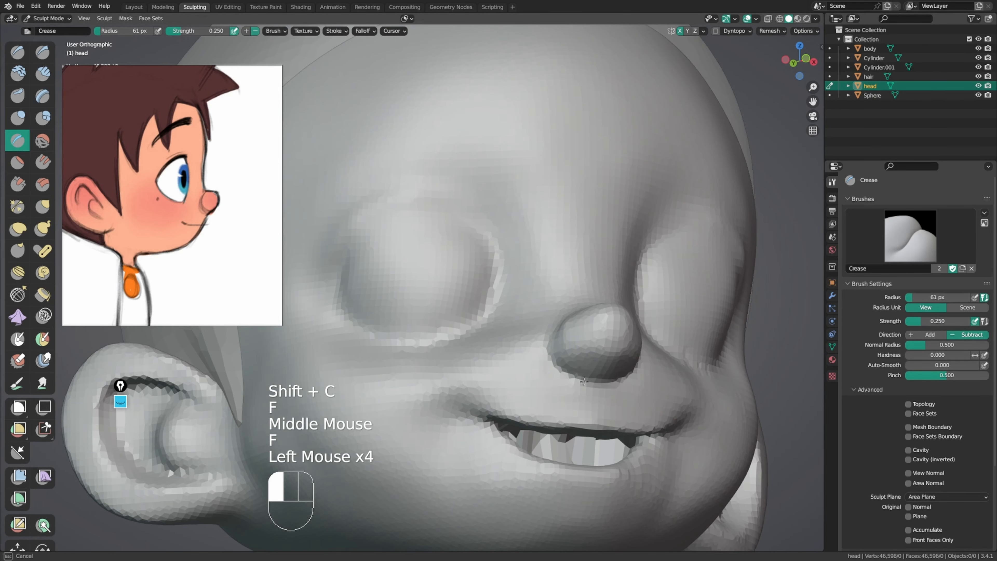
middle_click_drag(584, 381, 592, 389)
left_click(550, 351)
left_click(546, 346)
Step: Reshape the cheek area around the mouth corner with the Grab brush at 112 px radius
middle_click_drag(549, 350, 643, 308)
middle_click_drag(659, 309, 585, 302)
middle_click_drag(597, 283, 600, 311, "ctrl")
middle_click_drag(600, 308, 587, 328)
middle_click_drag(557, 326, 575, 328)
middle_click_drag(565, 340, 553, 289, "ctrl")
middle_click_drag(541, 322, 548, 288, "shift")
middle_click_drag(514, 330, 506, 304, "ctrl")
middle_click_drag(473, 308, 502, 311)
key("g")
mouse_move(467, 344)
middle_mouse_down()
mouse_move(497, 342)
mouse_move(511, 326)
middle_mouse_up()
key("f")
left_click(505, 334)
left_click_drag(506, 327, 467, 340)
middle_click_drag(484, 351, 475, 346)
left_click_drag(492, 359, 495, 351)
Step: Lift the mouth corner and the lower cheek along the jaw from several angles with the Grab brush
middle_click_drag(480, 347, 347, 344)
middle_click_drag(499, 342, 485, 340)
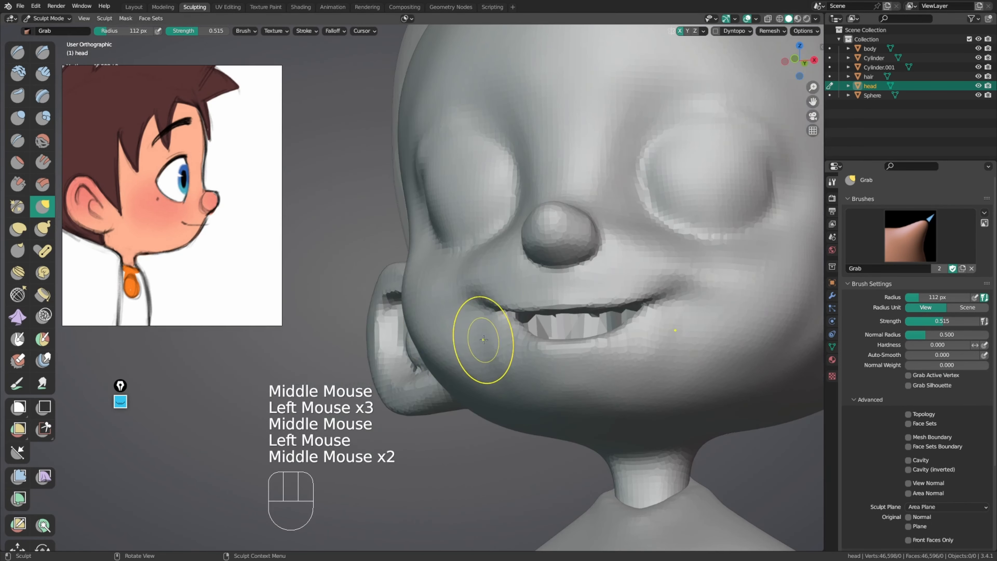
left_click_drag(464, 329, 463, 323)
middle_click_drag(467, 341, 467, 384)
left_click_drag(467, 385, 471, 376)
left_click_drag(477, 387, 480, 376)
middle_click_drag(485, 367, 493, 391)
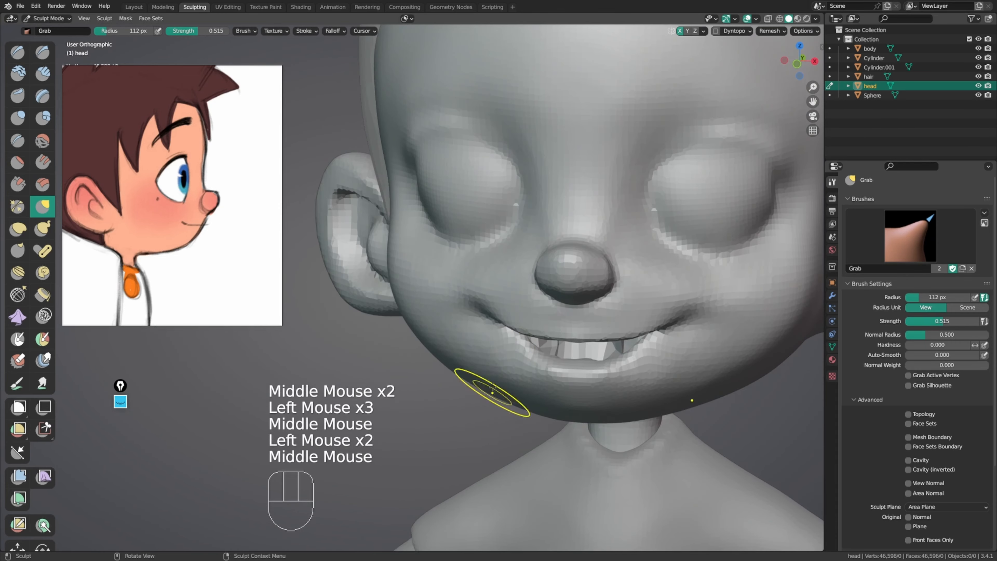
key("f")
left_click(486, 367)
left_click_drag(476, 356, 475, 330)
Step: Refine the shape of the mouth corner from a closer view with a resized Grab brush
middle_click_drag(487, 318, 581, 308)
mouse_move(581, 308)
middle_mouse_down()
mouse_move(610, 293)
mouse_move(485, 332)
mouse_move(469, 349)
middle_mouse_up()
middle_click_drag(480, 389, 494, 346, "ctrl")
mouse_move(492, 352)
middle_mouse_down()
mouse_move(494, 308)
mouse_move(520, 293)
middle_mouse_up()
key("f")
left_click(503, 360)
left_click_drag(503, 359, 494, 355)
middle_click_drag(495, 356, 506, 390)
key("f")
left_click(540, 389)
left_click_drag(513, 371, 510, 361)
Step: Adjust the upper lip edge beside the mouth corner in side view with the Grab brush, starting at 94 px radius
middle_click_drag(510, 373, 514, 426)
key("f")
left_click(536, 358)
middle_click_drag(504, 349, 543, 333)
middle_click_drag(522, 314, 546, 302)
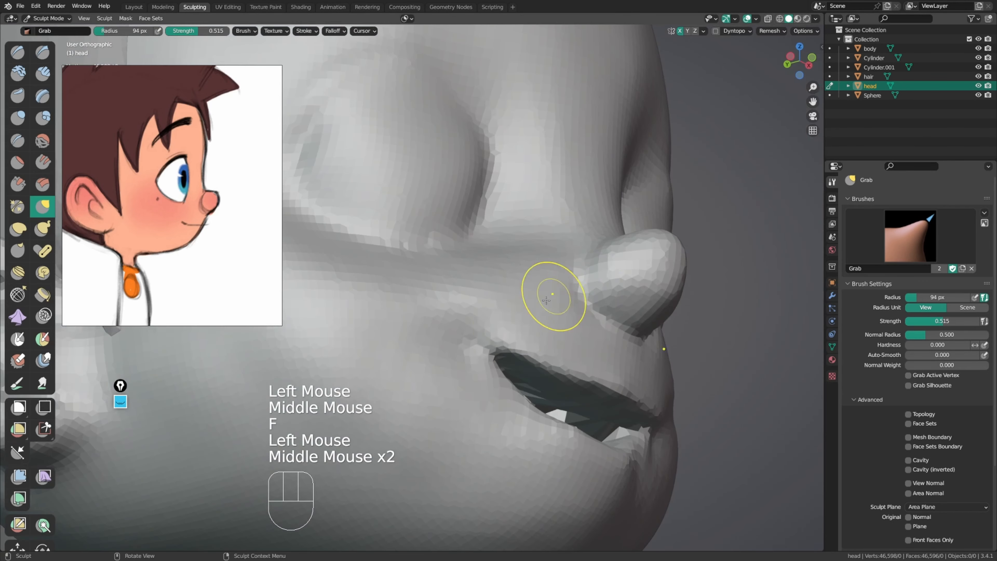
left_click_drag(479, 341, 475, 344)
mouse_move(476, 345)
middle_mouse_down()
mouse_move(445, 345)
mouse_move(526, 314)
middle_mouse_up()
key("f")
left_click(512, 330)
left_click_drag(512, 330, 520, 324)
left_click_drag(520, 324, 530, 316)
Step: Reshape the curve of the upper lip seen from below the chin with the Grab brush at 253 px radius
mouse_move(530, 316)
middle_mouse_down()
mouse_move(612, 307)
mouse_move(557, 302)
middle_mouse_up()
key("f")
left_click(641, 315)
middle_click_drag(557, 302, 527, 322, "ctrl")
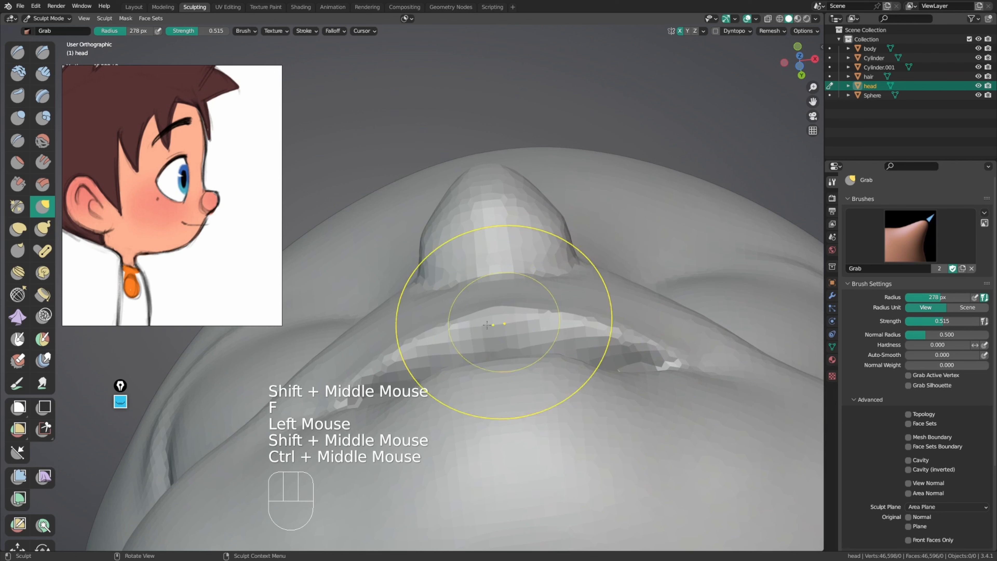
key("f")
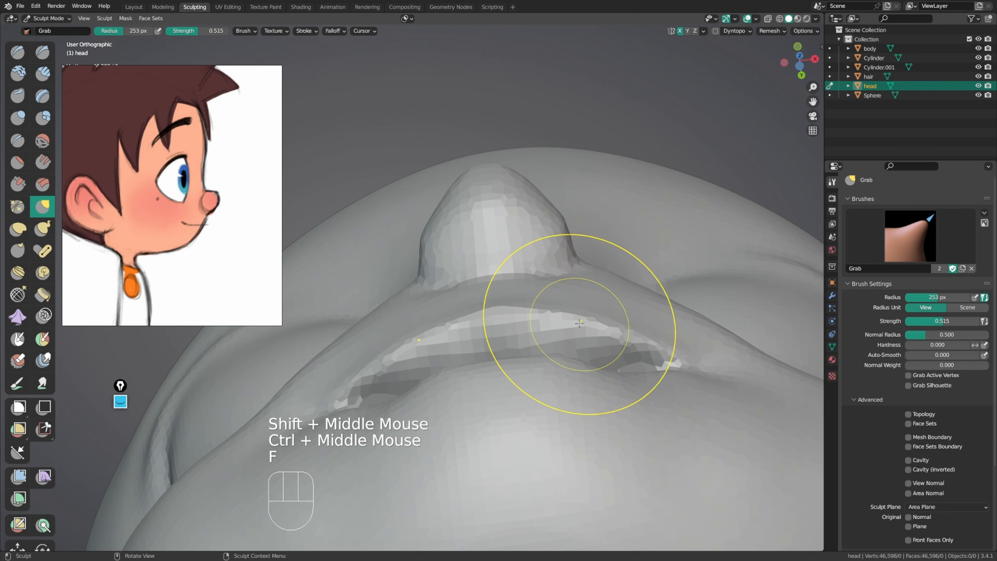
left_click(575, 320)
left_click_drag(575, 320, 532, 308)
left_click_drag(601, 314, 632, 324)
left_click_drag(636, 325, 645, 334)
Step: Try to pull the upper lip back with the Grab brush at 433 px radius, and undo the latest strokes
key("f")
left_click(535, 321)
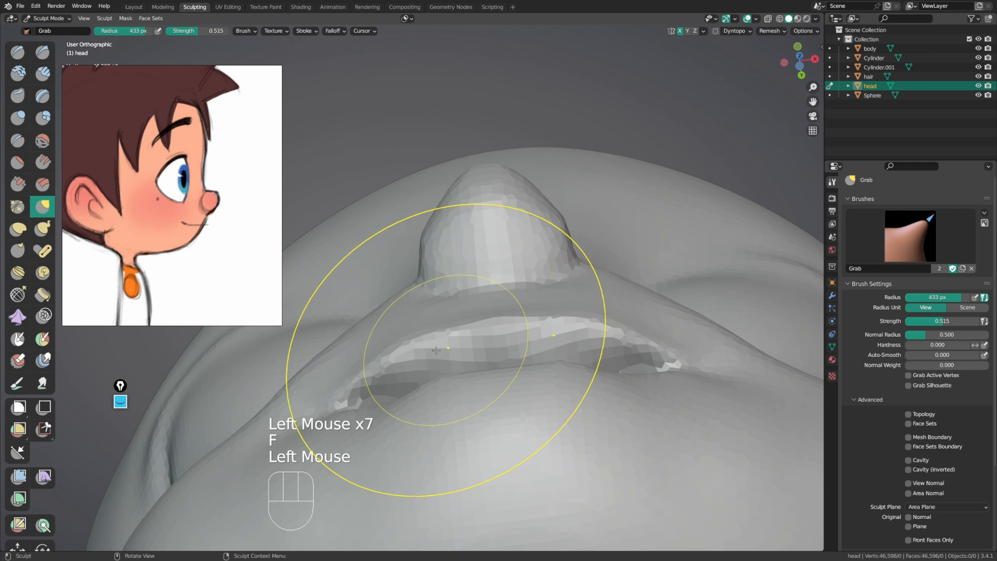
left_click_drag(521, 294, 510, 314)
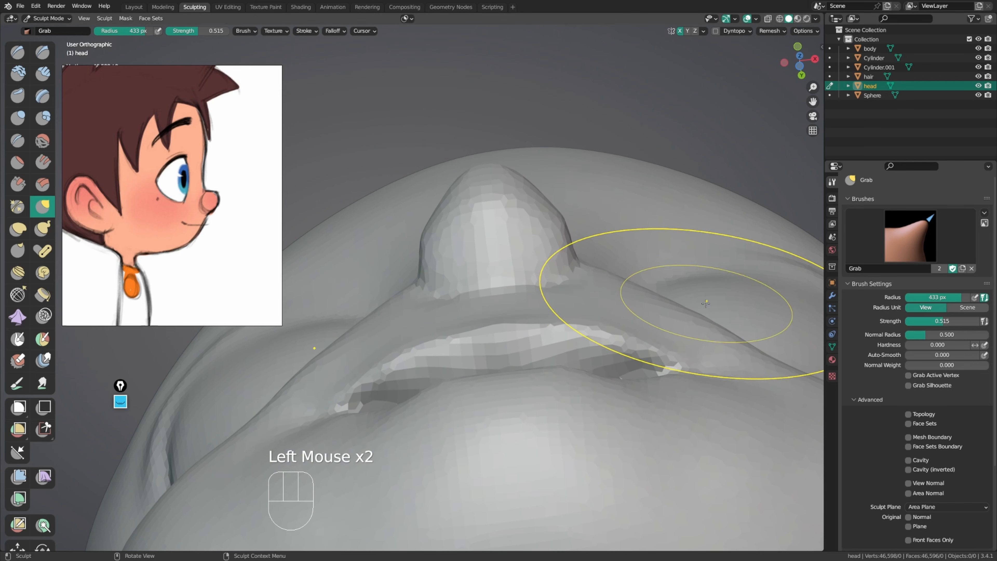
key("ctrl+z")
key("ctrl+z")
key("ctrl+z")
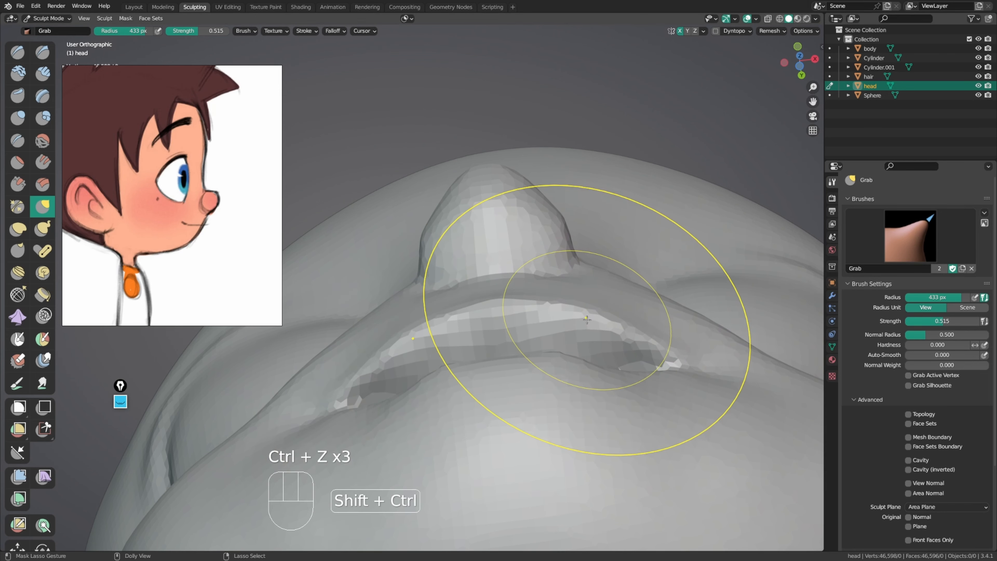
key("shift+ctrl+z")
Step: Try a Draw Sharp stroke across the inside of the mouth opening and undo it
key("f")
key("f")
middle_click_drag(507, 335, 467, 356)
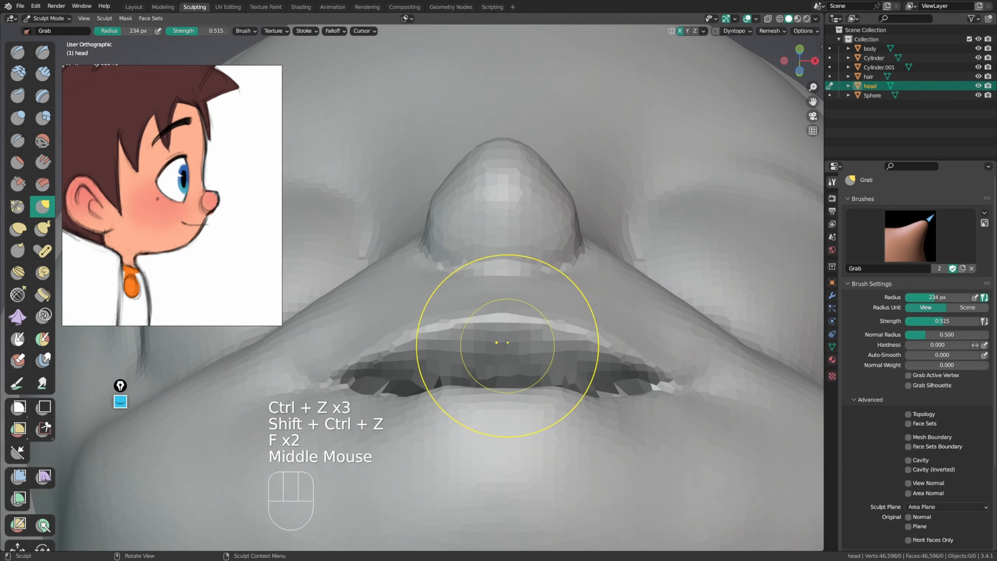
key("y")
mouse_move(434, 357)
left_mouse_down()
mouse_move(438, 367)
mouse_move(500, 365)
left_mouse_up()
key("f")
key("ctrl+z")
Step: Carve the inside of the mouth opening deeper with the Draw Sharp brush at 144 px radius, set to Subtract
key("f")
key("f")
left_click(541, 356)
middle_click_drag(541, 357, 541, 376)
mouse_move(541, 376)
left_mouse_down()
mouse_move(451, 371)
mouse_move(577, 373)
left_mouse_up()
middle_click_drag(577, 373, 526, 371)
left_click_drag(526, 371, 575, 375)
Step: Deepen the mouth cavity between the upper and lower lips from several angles with subtractive Draw Sharp strokes
middle_click_drag(460, 369, 458, 330)
middle_click_drag(467, 365, 472, 349)
mouse_move(459, 346)
left_mouse_down()
mouse_move(429, 348)
mouse_move(499, 346)
left_mouse_up()
middle_click_drag(498, 345, 562, 420)
left_click_drag(562, 420, 507, 420)
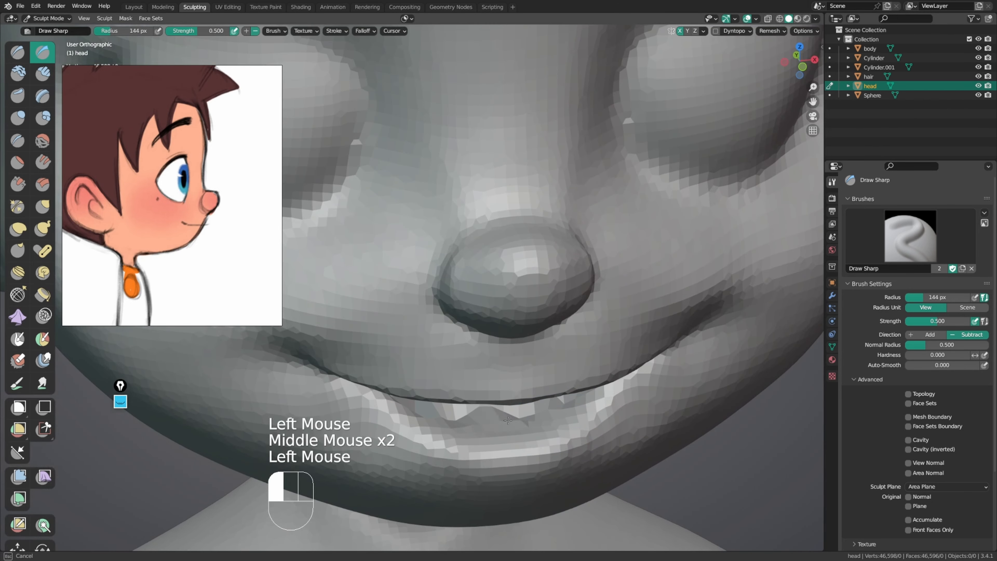
left_click_drag(443, 419, 463, 418)
middle_click_drag(463, 418, 481, 411)
left_click_drag(480, 420, 516, 423)
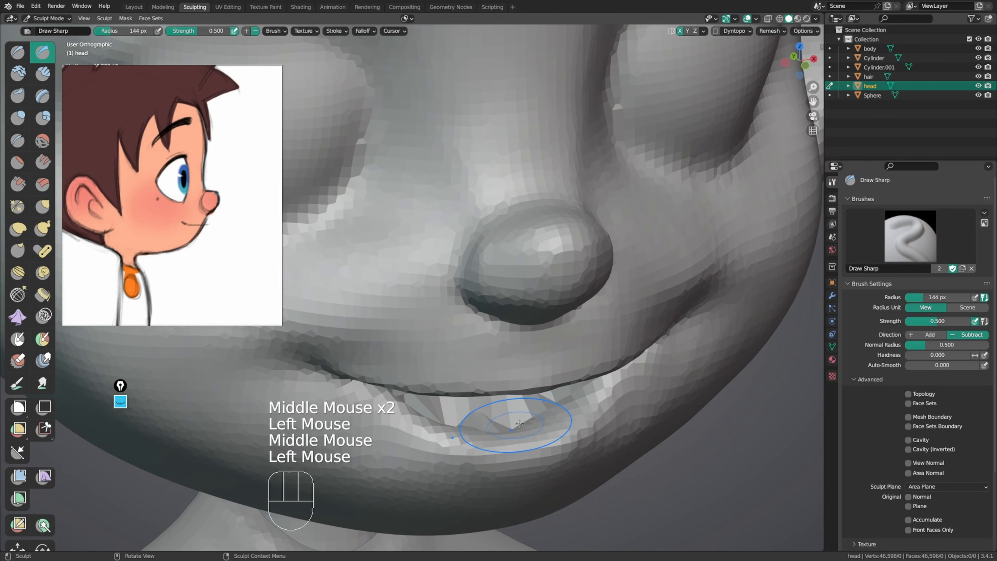
middle_click_drag(516, 422, 534, 418)
left_click_drag(498, 417, 470, 411)
Step: Compare the whole head from the front with the full-body front drawing of the boy in the reference
middle_click_drag(469, 411, 524, 377)
middle_click_drag(524, 376, 524, 396, "ctrl")
middle_click_drag(524, 397, 534, 373)
middle_click_drag(534, 373, 542, 345, "ctrl")
mouse_move(541, 346)
middle_mouse_down()
mouse_move(598, 326)
mouse_move(589, 373)
middle_mouse_up()
middle_click_drag(510, 361, 479, 351)
middle_click_drag(478, 351, 515, 336, "shift")
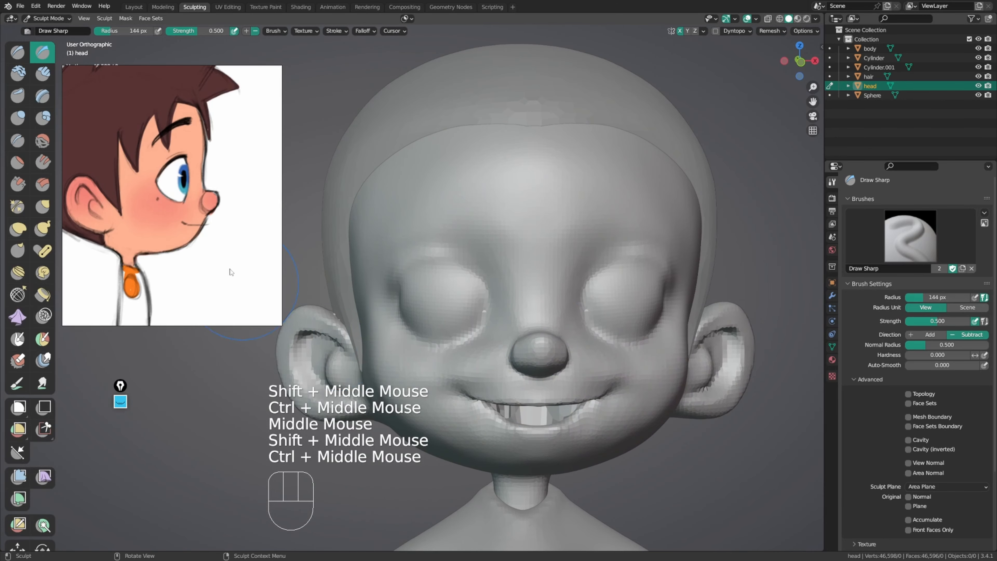
scroll(118, 250, "down", 3)
mouse_move(118, 249)
middle_mouse_down()
mouse_move(214, 255)
mouse_move(239, 246)
mouse_move(379, 267)
middle_mouse_up()
scroll(213, 255, "down", 3)
scroll(196, 232, "up", 3)
middle_click_drag(500, 270, 524, 287)
Step: Reshape the upper eyelids and outer eye contours from the front and side with the Grab brush at 113 px radius
key("g")
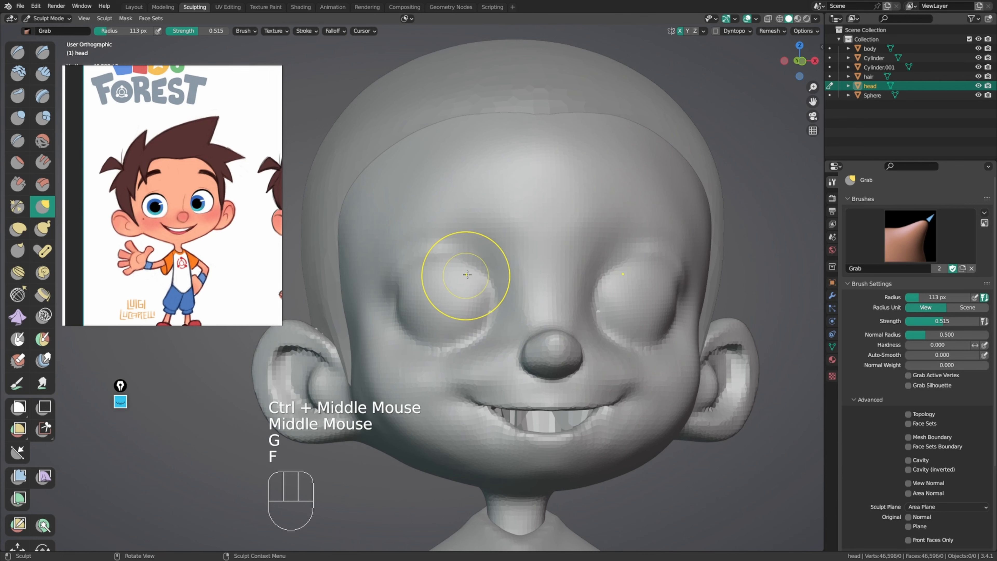
left_click_drag(467, 274, 466, 267)
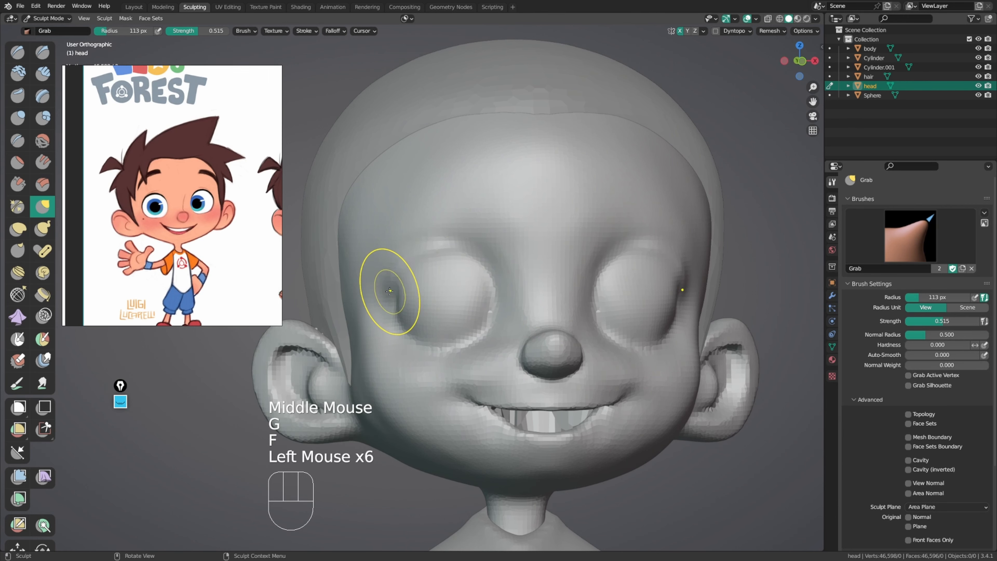
middle_click_drag(385, 301, 405, 288)
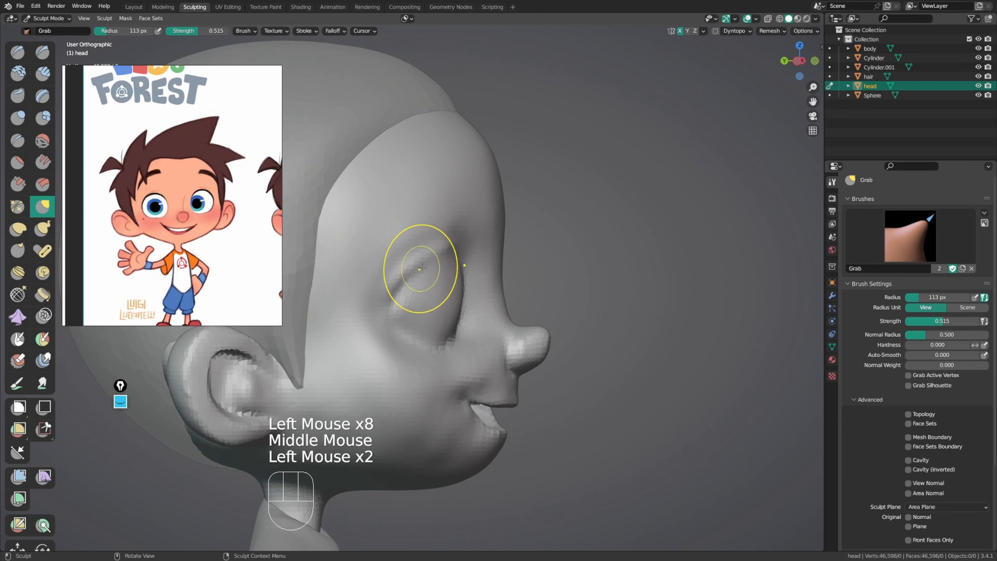
left_click_drag(421, 268, 418, 269)
Step: Refine the outer side of the eye socket with the Grab brush at 76 px radius and smooth the area
middle_click_drag(420, 270, 444, 279)
key("f")
key("f")
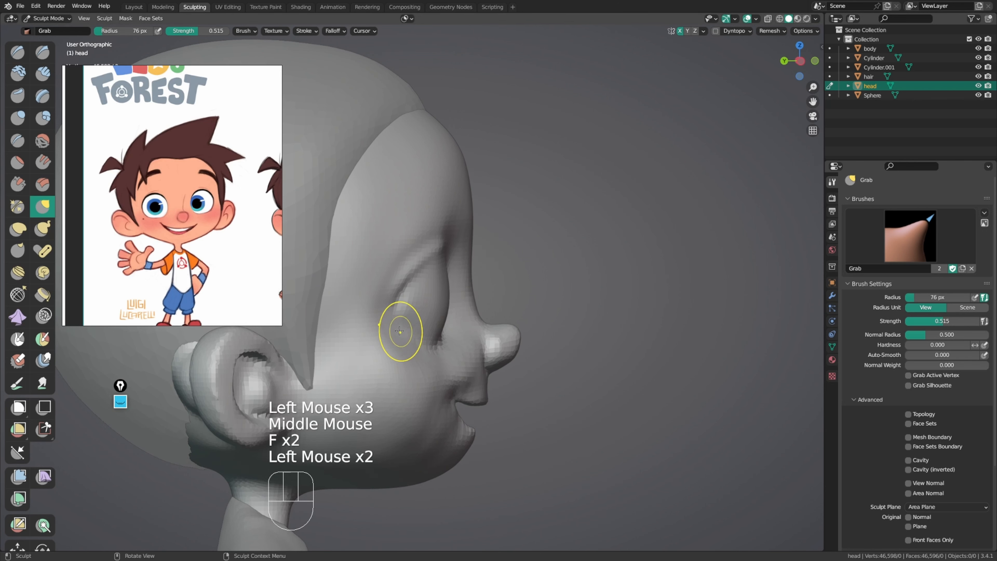
left_click_drag(399, 330, 395, 330)
middle_click_drag(416, 329, 386, 334)
middle_click_drag(404, 333, 388, 337)
left_click_drag(387, 338, 394, 332, "shift")
middle_click_drag(394, 326, 428, 314)
Step: Try to add volume to the cheek below the outer eye corner with the Draw brush, and undo the strokes
key("g")
key("f")
left_click(395, 323)
key("x")
mouse_move(416, 320)
middle_mouse_down("shift")
mouse_move(466, 283)
mouse_move(433, 285)
middle_mouse_up("shift")
key("f")
mouse_move(442, 320)
left_mouse_down()
mouse_move(404, 332)
mouse_move(426, 359)
left_mouse_up()
key("ctrl+z")
key("ctrl+z")
Step: Build up the cheek with the Draw brush at 142 px radius and smooth the added volume
key("f")
left_click(408, 346)
left_click_drag(431, 338, 416, 357, "shift")
left_click_drag(414, 359, 443, 383)
left_click_drag(427, 371, 447, 387)
left_click_drag(447, 389, 459, 400, "shift")
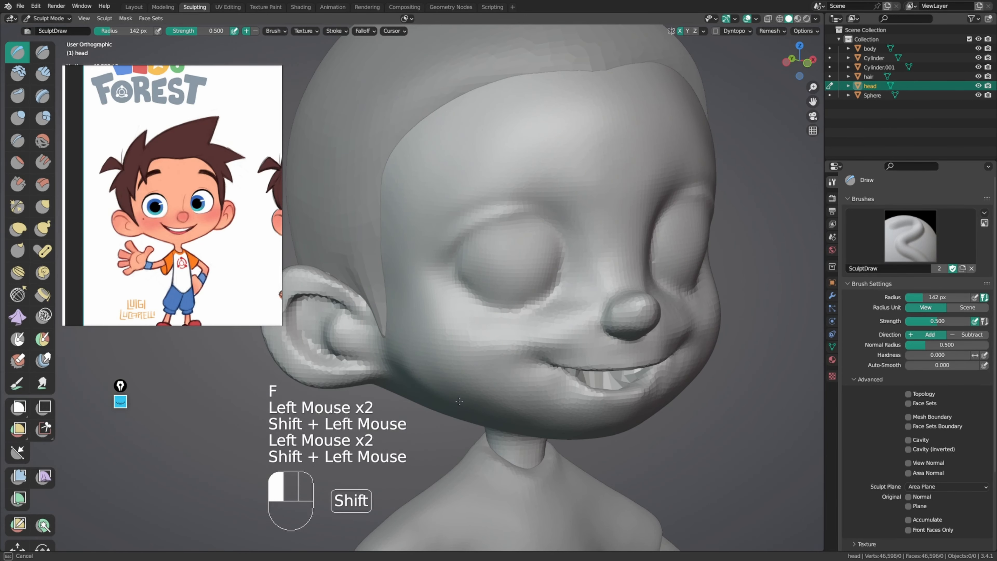
middle_click_drag(446, 337, 423, 310)
key("f")
left_click(440, 336)
mouse_move(423, 311)
middle_mouse_down()
mouse_move(450, 328)
mouse_move(418, 345)
middle_mouse_up()
middle_click_drag(412, 353, 381, 369)
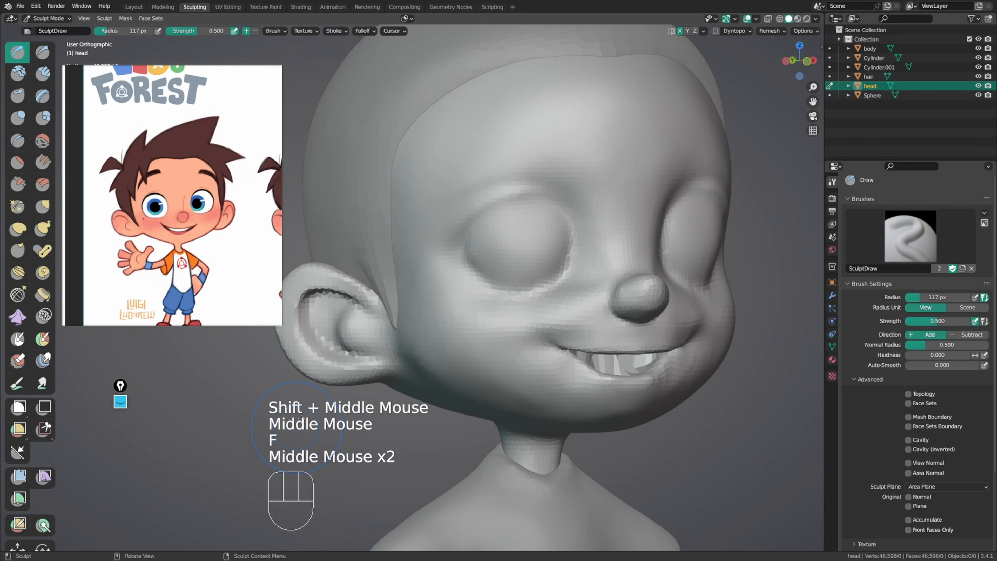
Step: Sharpen the ridges and inner folds of the ear with inverted Crease strokes at 70 px radius
middle_click_drag(498, 314, 494, 311, "shift")
mouse_move(495, 311)
middle_mouse_down("ctrl")
mouse_move(516, 293)
mouse_move(491, 298)
middle_mouse_up("ctrl")
key("shift+c")
key("f")
left_click(505, 288)
left_click(490, 299)
left_click(495, 333, "ctrl")
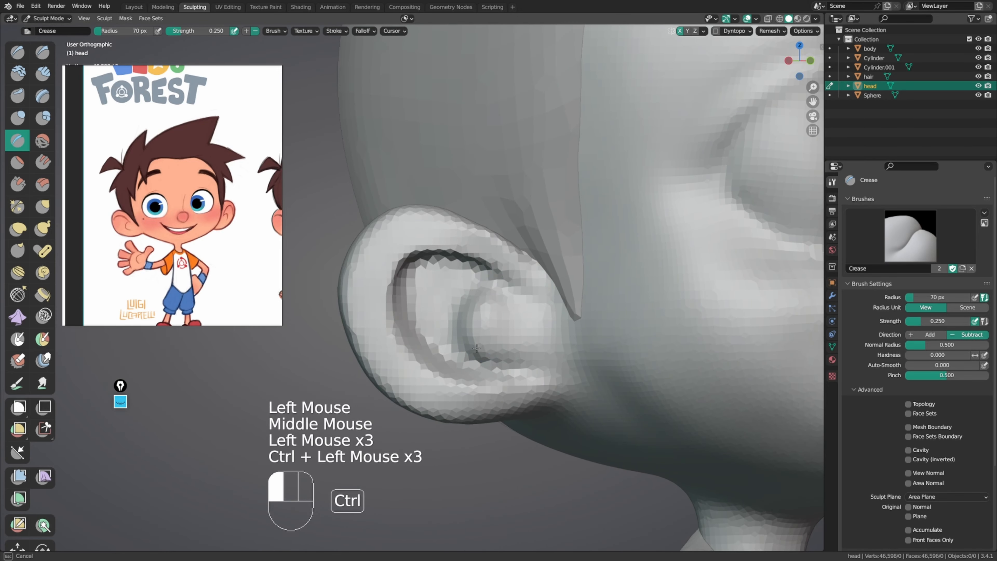
left_click(506, 337, "ctrl")
left_click(526, 321, "ctrl")
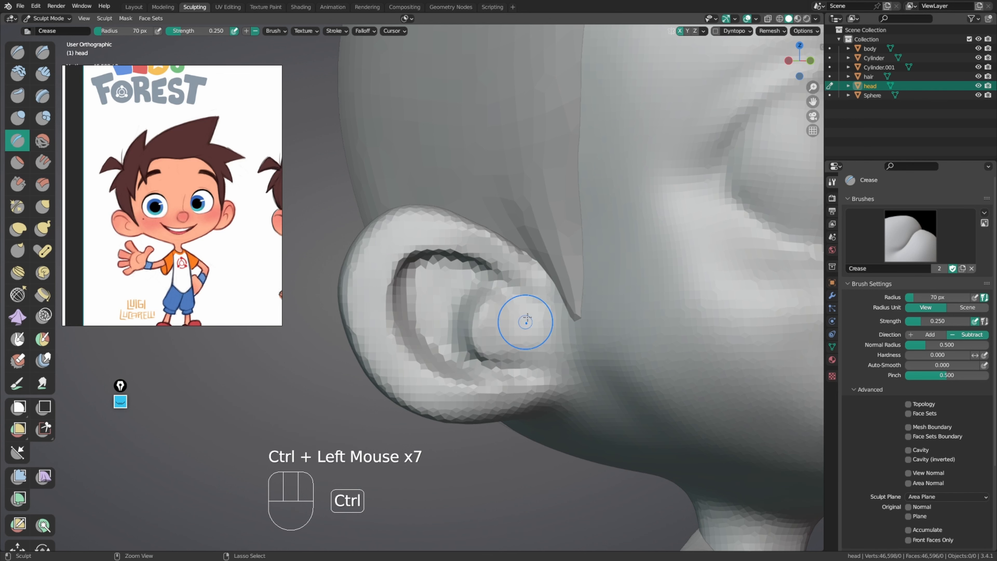
left_click(411, 328, "ctrl")
mouse_move(408, 267)
left_mouse_down("ctrl")
mouse_move(411, 326)
mouse_move(408, 257)
left_mouse_up("ctrl")
Step: Adjust the outer corner of the eye with the Grab brush at 102 px radius
key("f")
mouse_move(577, 267)
middle_mouse_down()
mouse_move(555, 265)
mouse_move(565, 285)
mouse_move(518, 299)
middle_mouse_up()
left_click(588, 264)
key("f")
mouse_move(517, 299)
middle_mouse_down()
mouse_move(516, 289)
mouse_move(533, 293)
mouse_move(500, 289)
middle_mouse_up()
key("g")
key("f")
left_click(484, 282)
left_click_drag(478, 288, 474, 282)
middle_click_drag(474, 288, 487, 312)
key("f")
left_click(460, 277)
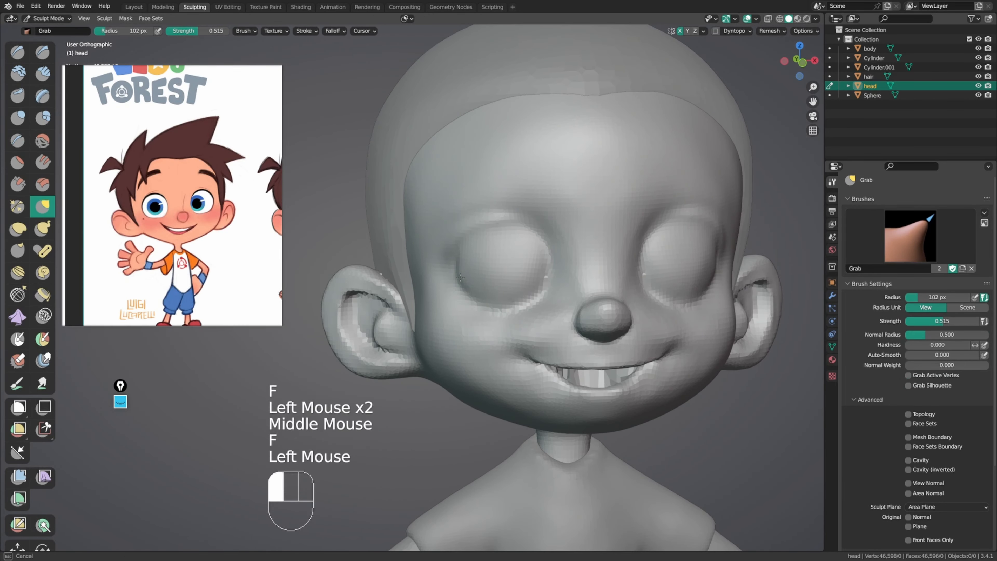
Step: Reshape the outer eye contour and side of the socket with the Grab brush at 118 px radius
key("f")
mouse_move(477, 274)
middle_mouse_down()
mouse_move(472, 260)
mouse_move(475, 285)
middle_mouse_up()
middle_click_drag(475, 284, 532, 216, "ctrl")
key("f")
left_click(485, 268)
left_click_drag(469, 234, 463, 227)
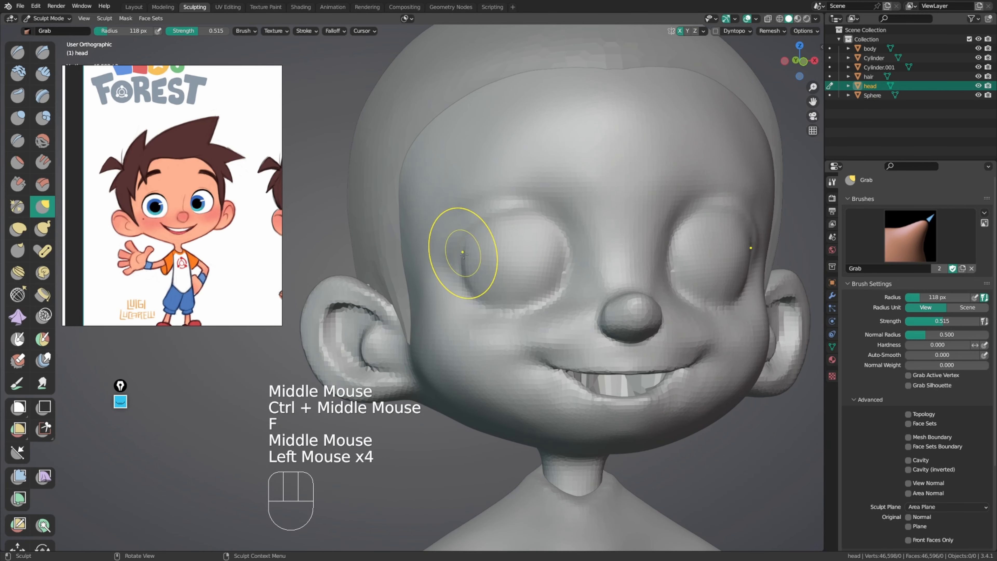
left_click(463, 254)
middle_click_drag(463, 254, 456, 250)
left_click(487, 239)
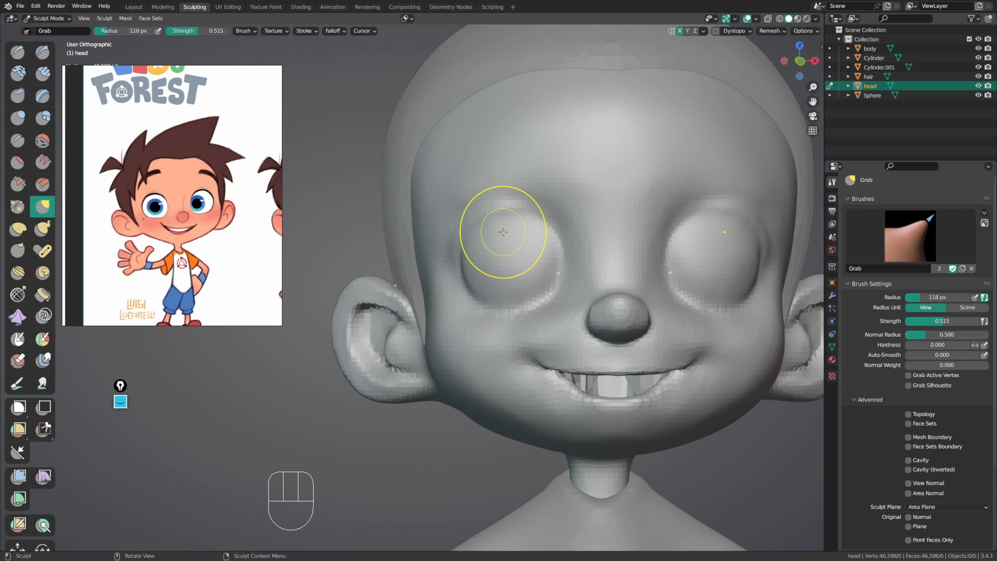
Step: Pull up and round the upper eyelid with the Grab brush at 118 px and 122 px radius
middle_click_drag(514, 231, 518, 220)
left_click_drag(512, 218, 514, 212)
mouse_move(524, 230)
middle_mouse_down()
mouse_move(536, 225)
mouse_move(533, 149)
mouse_move(515, 209)
mouse_move(668, 300)
mouse_move(590, 301)
mouse_move(389, 267)
mouse_move(487, 181)
mouse_move(456, 252)
mouse_move(510, 259)
middle_mouse_up()
key("f")
left_click(490, 212)
left_click(541, 214)
key("f")
middle_click_drag(510, 259, 576, 268)
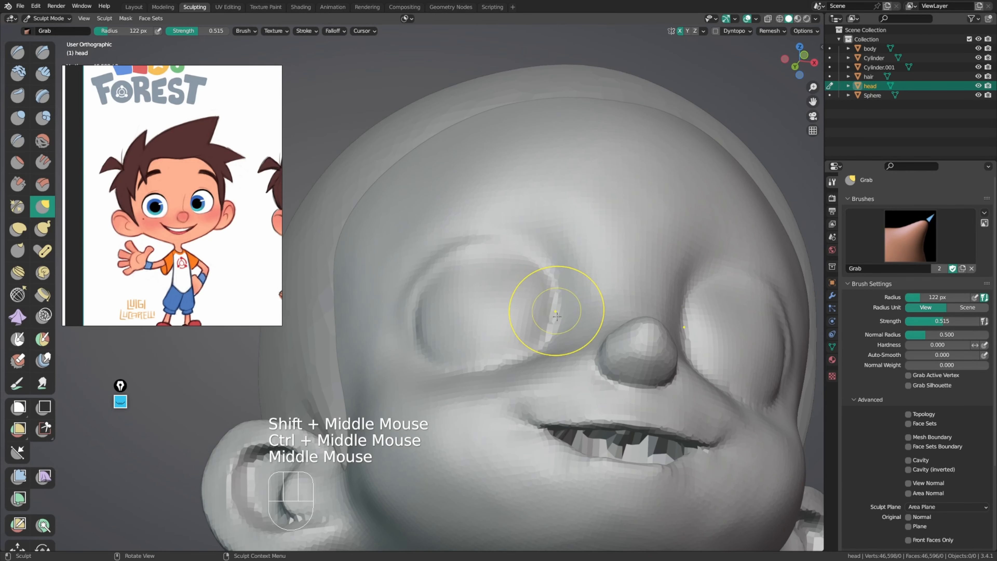
Step: Correct the depth of the inner eye area from the side and from below with the Grab brush at 136 px radius
mouse_move(435, 313)
middle_mouse_down()
mouse_move(396, 330)
mouse_move(575, 287)
mouse_move(609, 300)
mouse_move(615, 399)
mouse_move(613, 327)
middle_mouse_up()
key("f")
left_click(550, 294)
left_click(560, 283)
key("f")
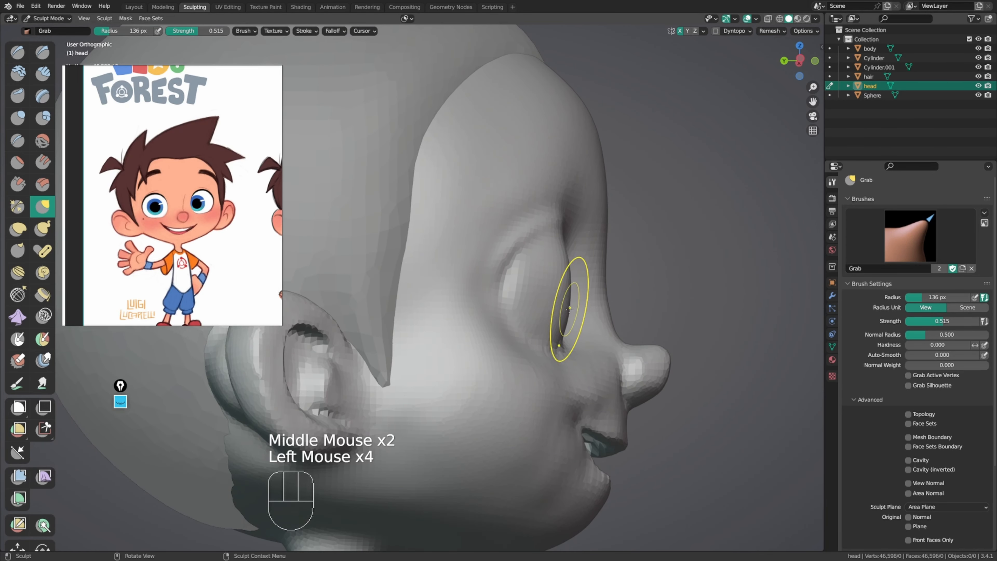
middle_click_drag(599, 300, 592, 284)
middle_click_drag(592, 285, 589, 262)
left_click(581, 280)
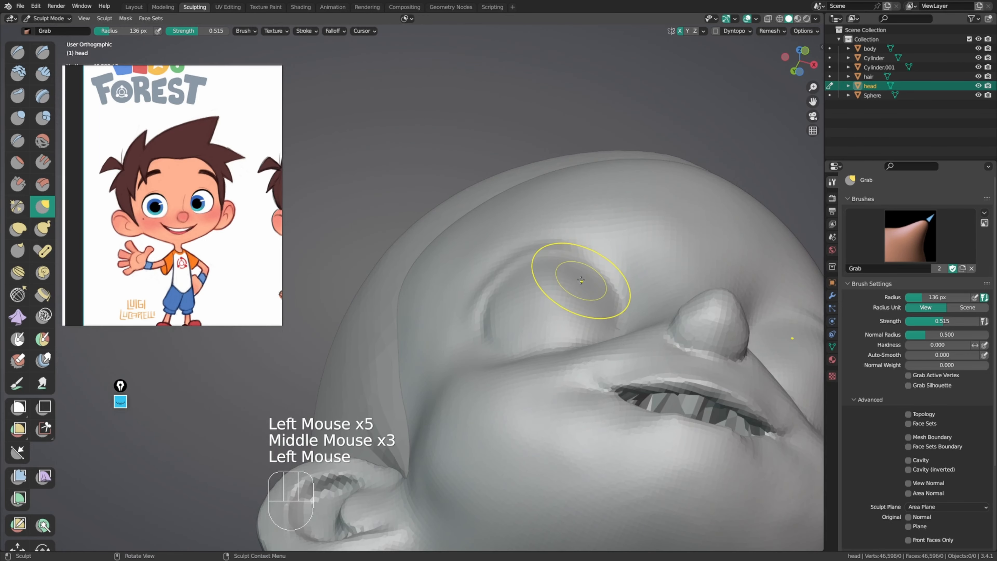
Step: Refine the inner half of the upper eyelid from below with the Grab brush at 112 px radius
middle_click_drag(520, 333, 527, 353)
middle_click_drag(527, 271, 545, 310)
mouse_move(580, 337)
middle_mouse_down()
mouse_move(612, 345)
mouse_move(630, 371)
middle_mouse_up()
key("f")
mouse_move(635, 338)
middle_mouse_down()
mouse_move(737, 324)
mouse_move(678, 289)
mouse_move(628, 279)
middle_mouse_up()
middle_click_drag(628, 278, 554, 290, "ctrl")
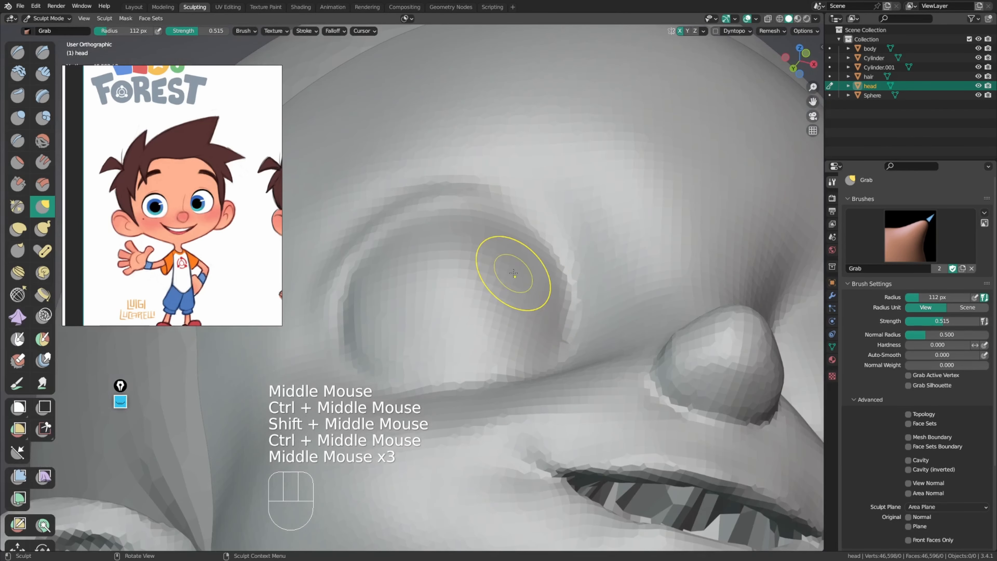
left_click(554, 289)
left_click_drag(549, 311, 541, 303)
left_click_drag(527, 289, 516, 274)
left_click_drag(526, 279, 520, 273)
middle_click_drag(520, 274, 549, 338)
left_click_drag(552, 338, 549, 334)
middle_click_drag(553, 335, 605, 379)
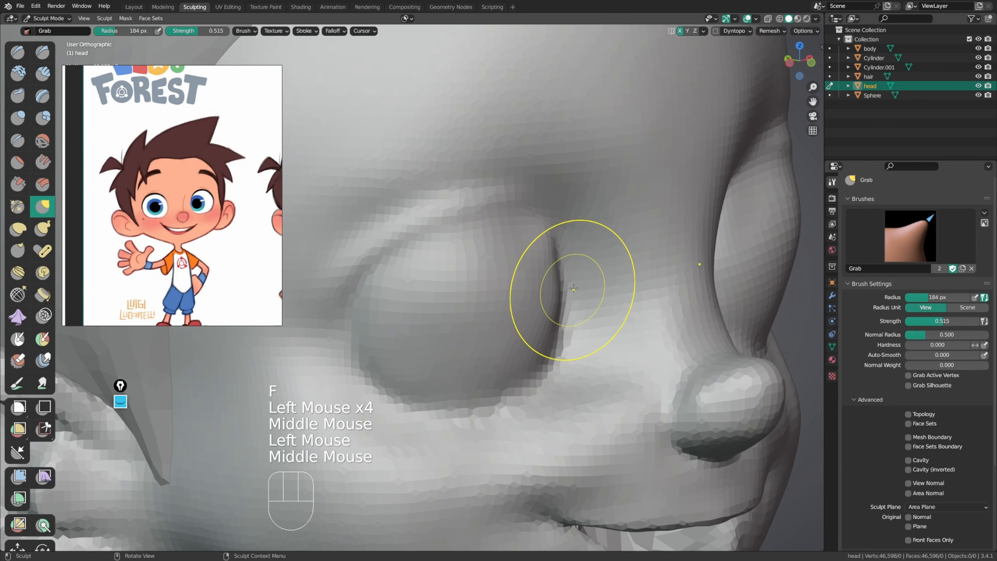
Step: Carve the inner edge of the eye socket down to the lower lid with the Draw Sharp brush, starting at 111 px radius
key("shift+c")
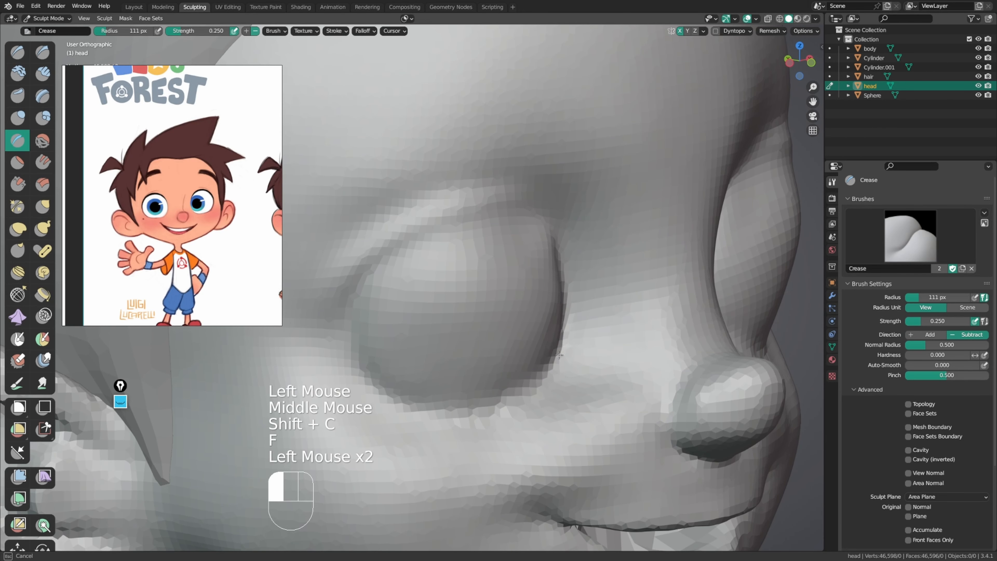
key("y")
middle_click_drag(577, 298, 557, 247)
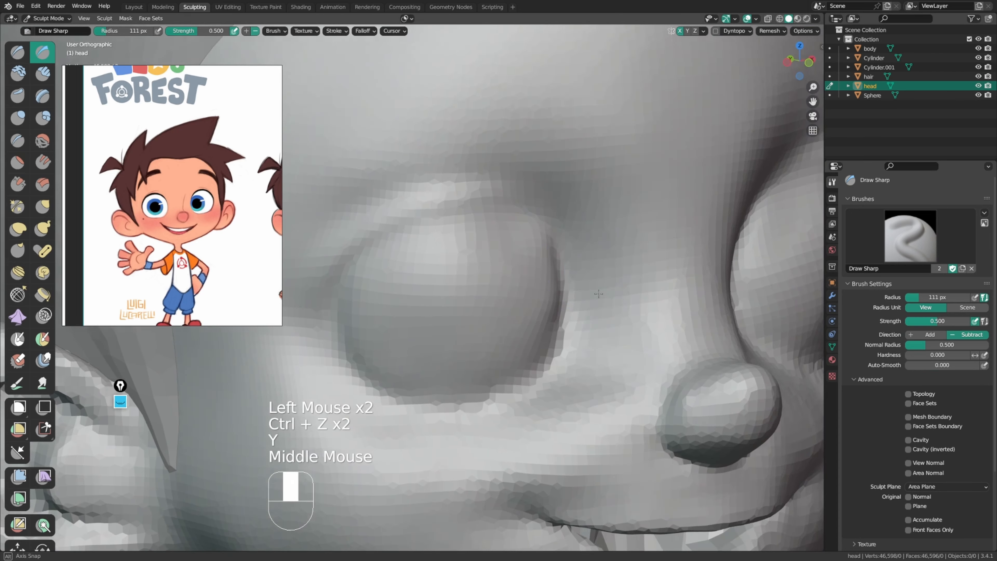
left_click(555, 242)
left_click(554, 238)
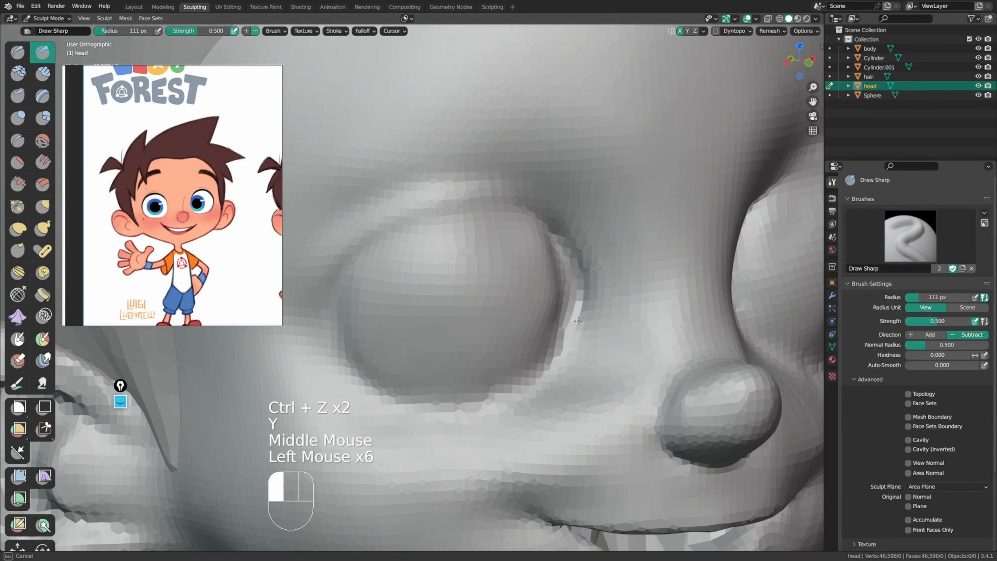
key("f")
left_click(542, 397)
mouse_move(556, 357)
middle_mouse_down()
mouse_move(557, 397)
mouse_move(550, 362)
middle_mouse_up()
left_click_drag(557, 347, 508, 364)
middle_click_drag(506, 359, 463, 327)
Step: Smooth the carved inner eye corner and the area beside the nose bridge
middle_click_drag(518, 294, 544, 373, "ctrl")
mouse_move(544, 371)
middle_mouse_down()
mouse_move(507, 378)
mouse_move(510, 346)
middle_mouse_up()
middle_click_drag(510, 342, 534, 329)
key("f")
left_click(527, 327)
middle_click_drag(506, 294, 517, 275)
left_click_drag(517, 277, 500, 298, "shift")
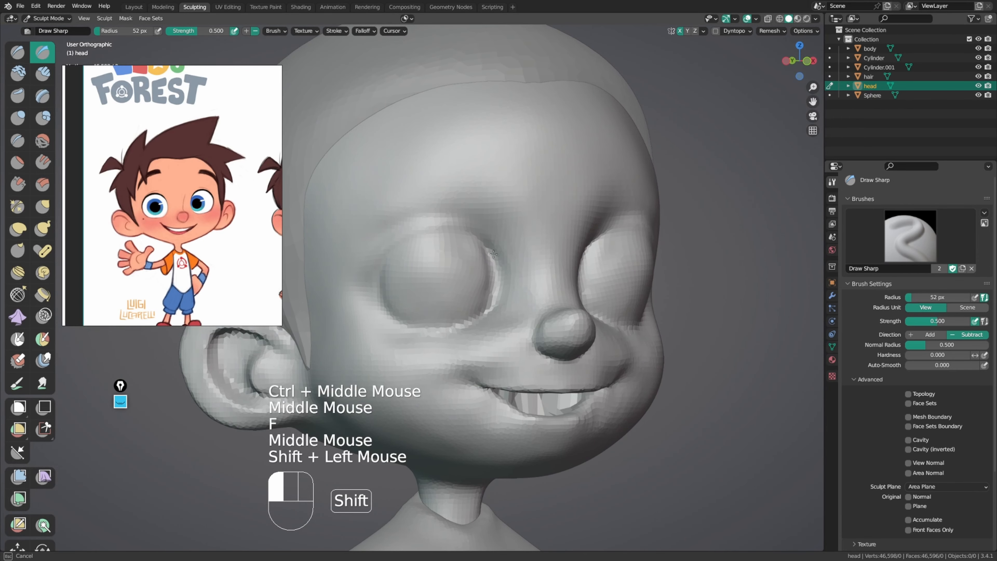
left_click_drag(493, 254, 495, 244, "shift")
key("f")
left_click(539, 250)
middle_click_drag(534, 251, 512, 252)
left_click_drag(495, 267, 492, 282, "shift")
Step: Tighten the inner edge of the eye with the Pinch brush at 87 px radius
key("g")
middle_click_drag(508, 286, 485, 277)
key("f")
left_click(493, 279)
key("p")
key("f")
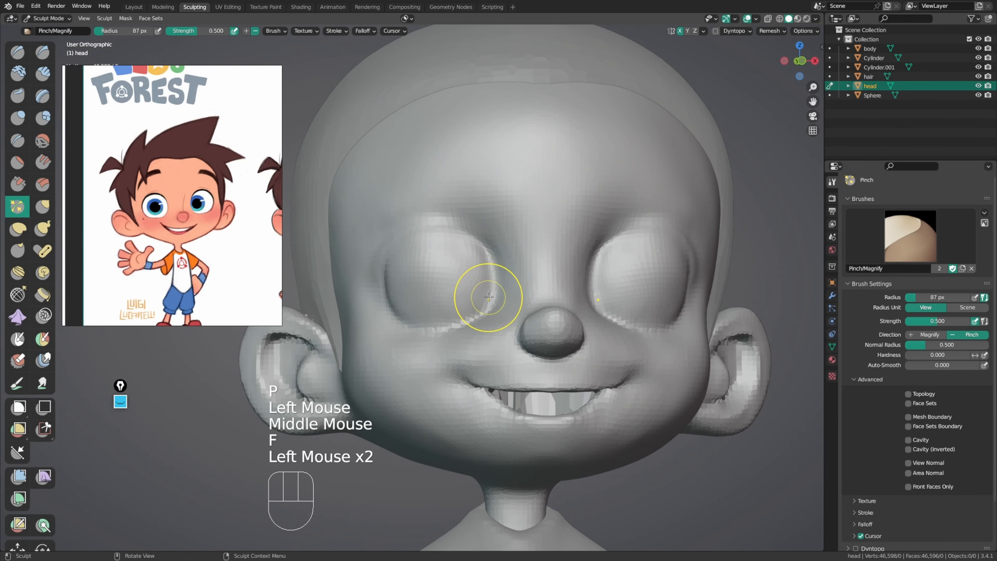
left_click(488, 297)
Step: Nudge the upper inner eye contour upward with the Grab brush
key("g")
left_click_drag(484, 250, 487, 248)
left_click_drag(490, 260, 493, 257)
middle_click_drag(494, 271, 496, 288)
key("f")
Step: Flatten the surface between the inner eye corner and nose bridge with the Scrape brush at 72 px radius, and smooth the upper lid
middle_click_drag(504, 304, 531, 310)
key("4")
left_click_drag(511, 274, 511, 284)
middle_click_drag(509, 288, 518, 289)
left_click_drag(513, 294, 509, 311)
left_click_drag(512, 290, 506, 308)
middle_click_drag(508, 293, 537, 284)
left_click_drag(536, 256, 538, 249)
middle_click_drag(532, 258, 511, 256)
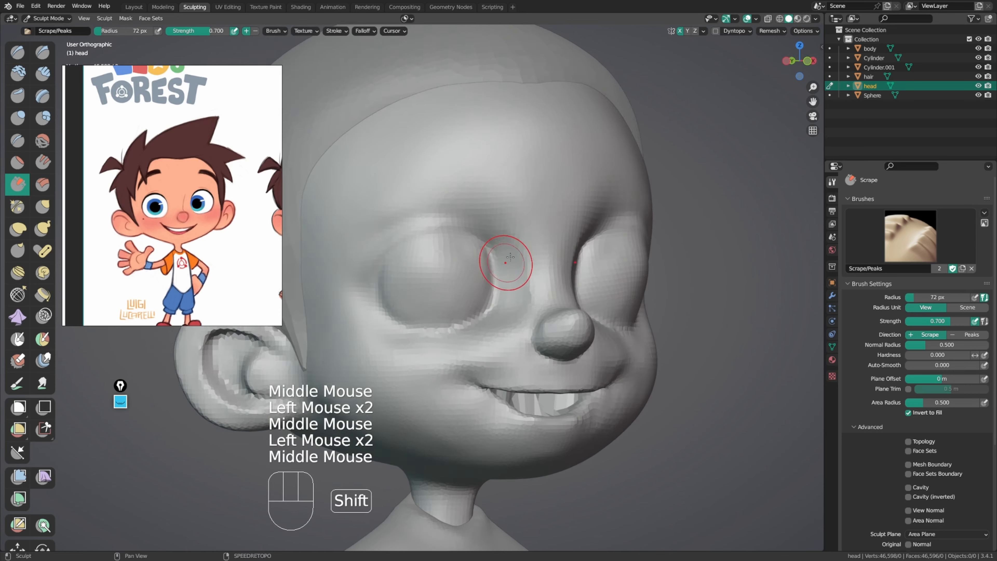
left_click_drag(483, 229, 480, 229, "shift")
Step: Reshape the brow area above the eye from below with the Grab brush at 126 px radius
mouse_move(479, 230)
middle_mouse_down()
mouse_move(454, 233)
mouse_move(412, 269)
mouse_move(420, 299)
mouse_move(428, 267)
middle_mouse_up()
middle_click_drag(429, 267, 428, 228)
mouse_move(426, 231)
middle_mouse_down("shift")
mouse_move(432, 271)
mouse_move(440, 249)
middle_mouse_up("shift")
middle_click_drag(442, 252, 451, 230)
key("g")
key("f")
left_click(482, 234)
middle_click_drag(494, 282, 477, 246)
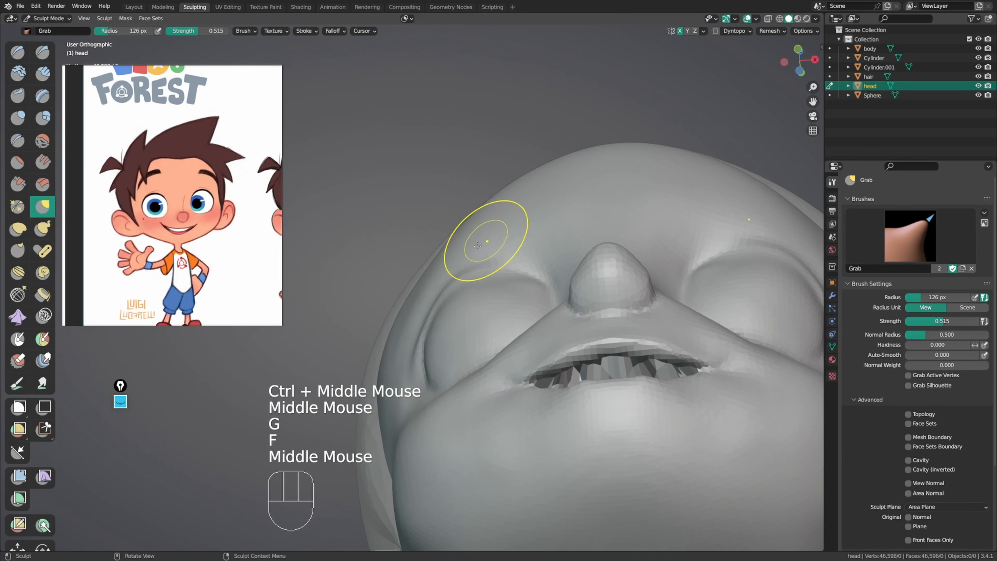
left_click_drag(480, 272, 483, 264)
mouse_move(498, 249)
middle_mouse_down()
mouse_move(509, 267)
mouse_move(566, 296)
middle_mouse_up()
key("f")
left_click(534, 253)
Step: Pull up the lower eyelid contour with the Grab brush at 168 px radius
key("f")
mouse_move(403, 340)
middle_mouse_down()
mouse_move(380, 330)
mouse_move(412, 314)
middle_mouse_up()
left_click(379, 322)
mouse_move(416, 317)
middle_mouse_down()
mouse_move(473, 325)
mouse_move(485, 393)
mouse_move(499, 353)
middle_mouse_up()
mouse_move(498, 353)
middle_mouse_down("ctrl")
mouse_move(510, 300)
mouse_move(518, 321)
middle_mouse_up("ctrl")
key("f")
left_click_drag(518, 321, 515, 316)
left_click_drag(510, 324, 502, 315)
middle_click_drag(498, 316, 489, 327)
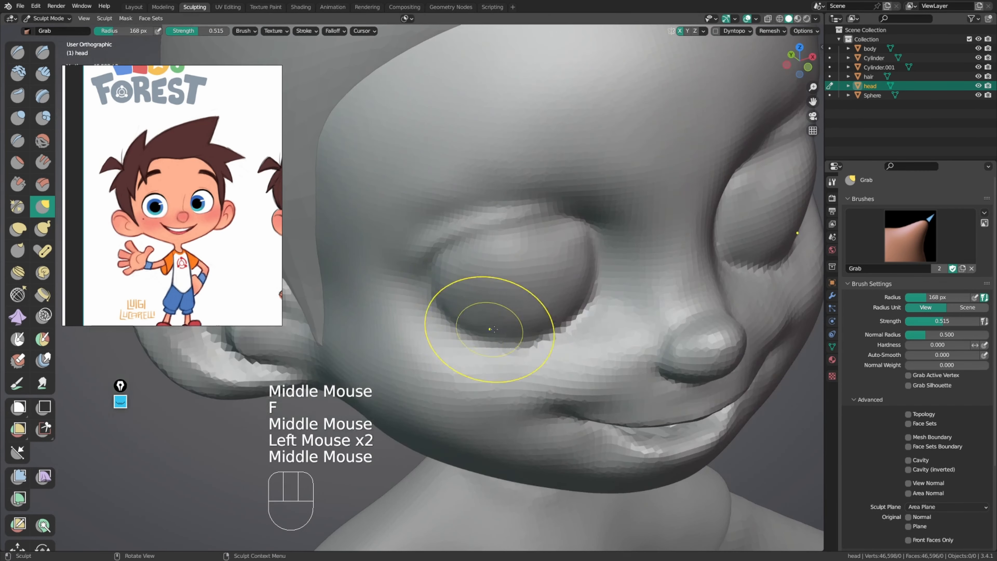
left_click_drag(490, 328, 488, 321)
middle_click_drag(487, 322, 462, 340)
left_click_drag(461, 340, 456, 330)
Step: Examine the eye and eyelid in the reference drawing up close and compare them with the sculpted eye
middle_click_drag(528, 283, 520, 259)
middle_click_drag(522, 259, 537, 290, "ctrl")
mouse_move(542, 271)
middle_mouse_down("ctrl")
mouse_move(557, 294)
mouse_move(589, 277)
mouse_move(565, 310)
middle_mouse_up("ctrl")
middle_click_drag(549, 309, 516, 291)
mouse_move(515, 291)
middle_mouse_down("ctrl")
mouse_move(481, 329)
mouse_move(518, 306)
middle_mouse_up("ctrl")
middle_click_drag(518, 307, 559, 279)
middle_click_drag(172, 189, 200, 181)
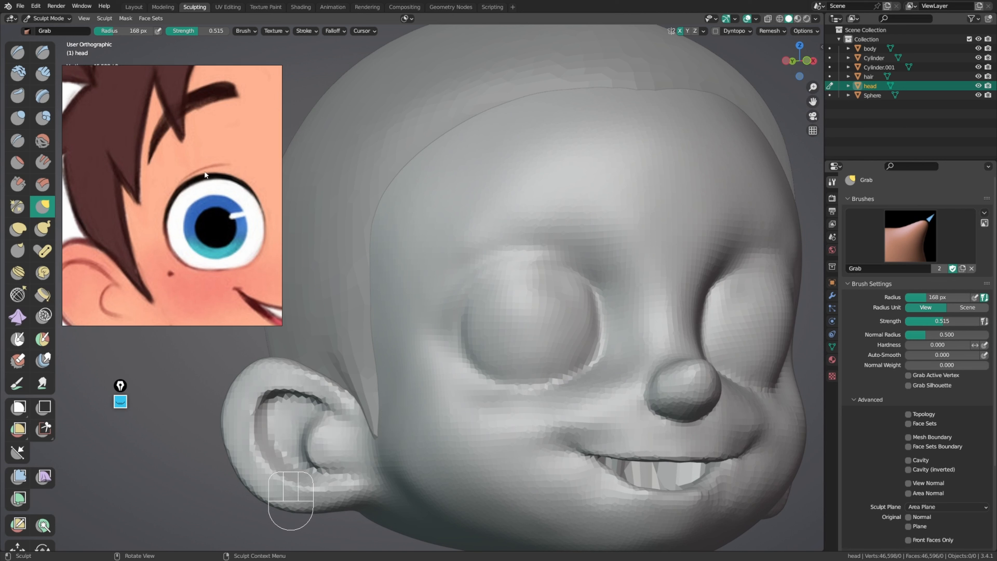
middle_click_drag(561, 282, 503, 268)
Step: Carve the fold line above the upper eyelid with the Crease brush at 57 px radius
key("shift+c")
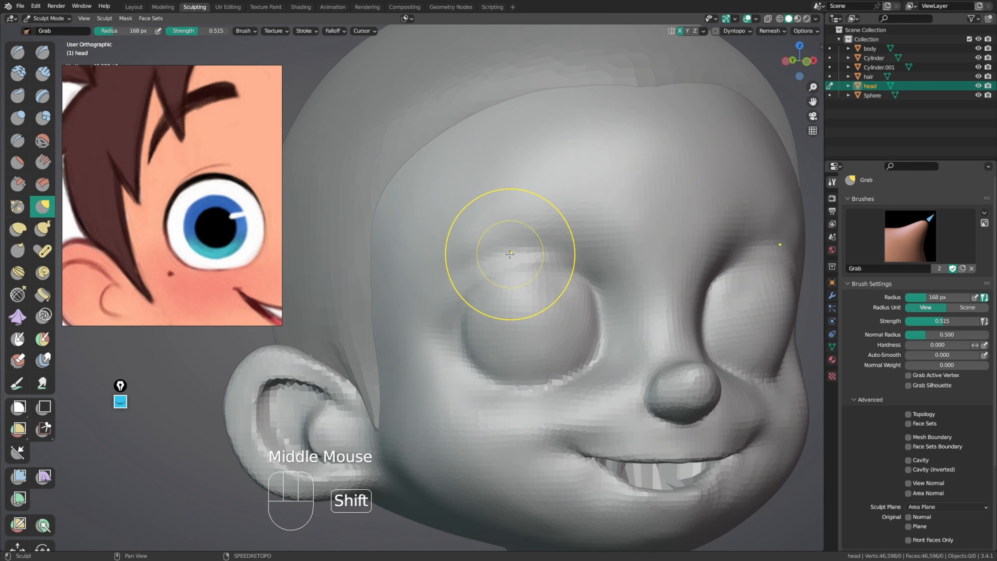
left_click_drag(509, 258, 465, 287)
key("f")
key("f")
left_click(488, 261)
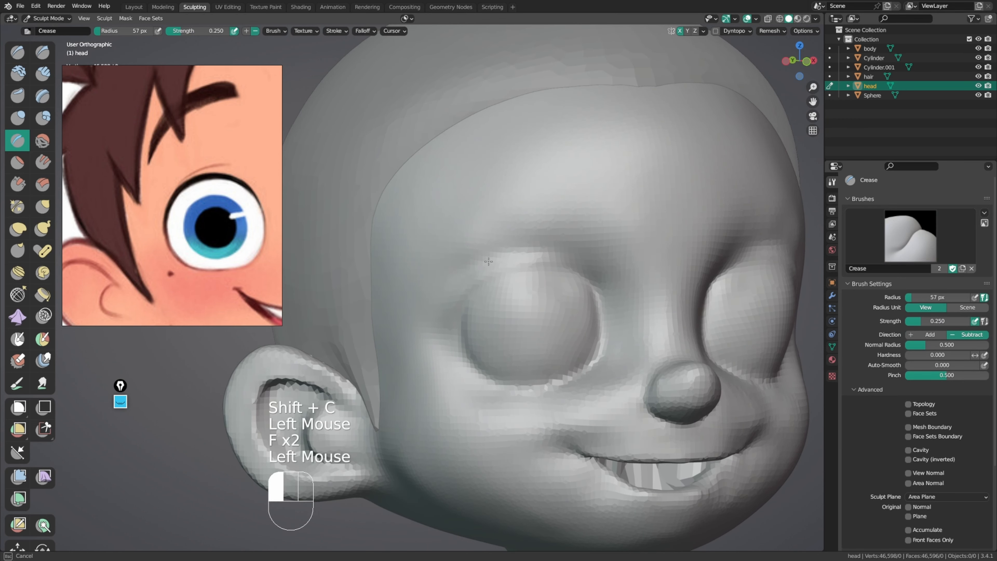
left_click_drag(478, 268, 553, 242)
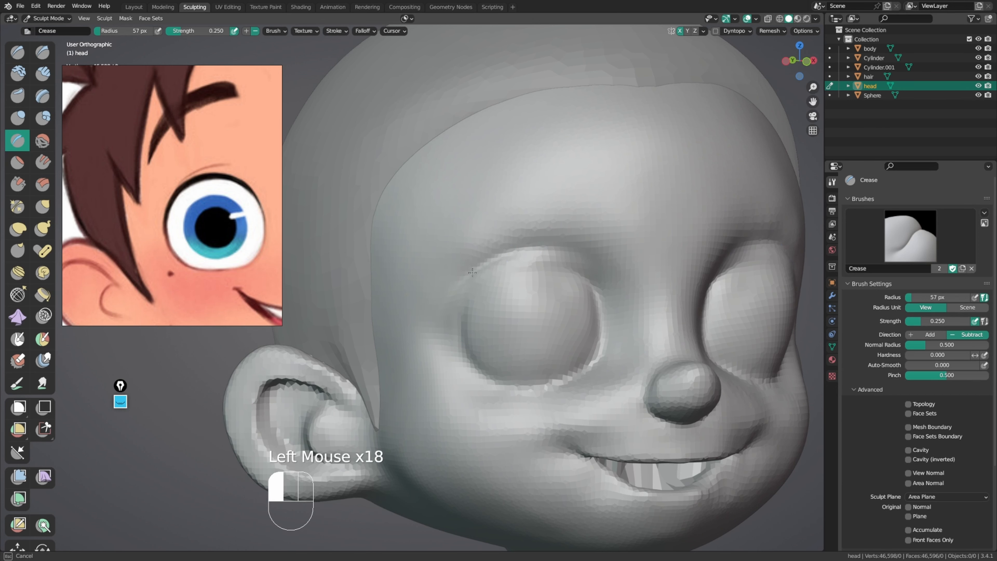
Step: Raise the rim of the upper eyelid with inverted Crease strokes at 34 px radius
key("f")
left_click(559, 268, "ctrl")
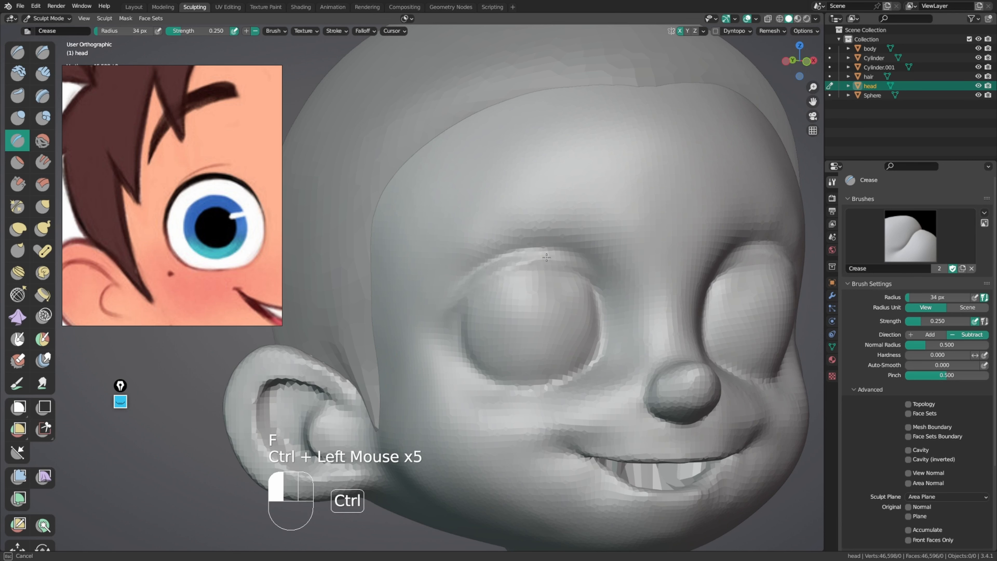
left_click(546, 257, "ctrl")
Step: Raise the rim of the upper eyelid with inverted Draw Sharp strokes at 44 px radius
key("f")
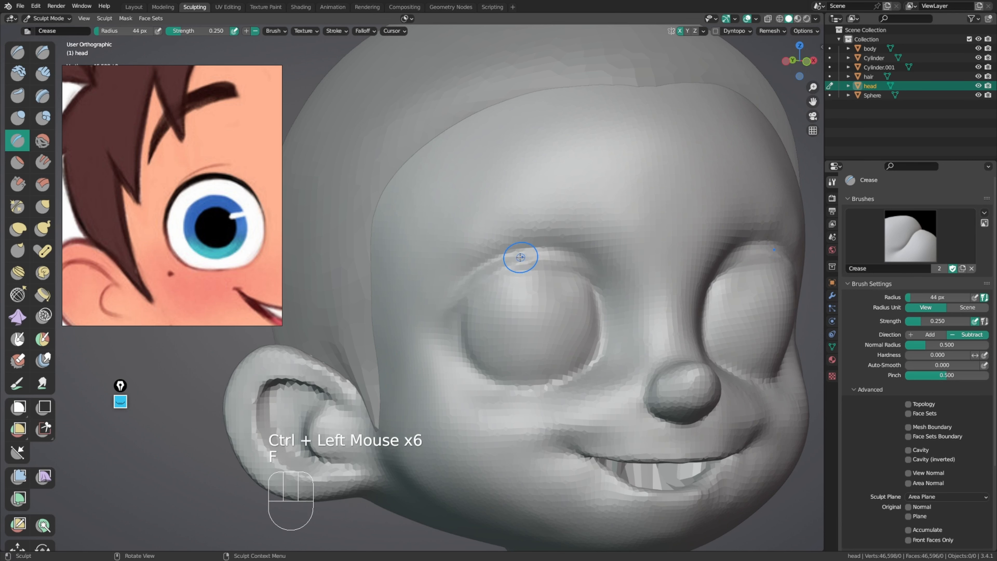
key("y")
left_click(498, 275, "ctrl")
left_click(487, 280, "ctrl")
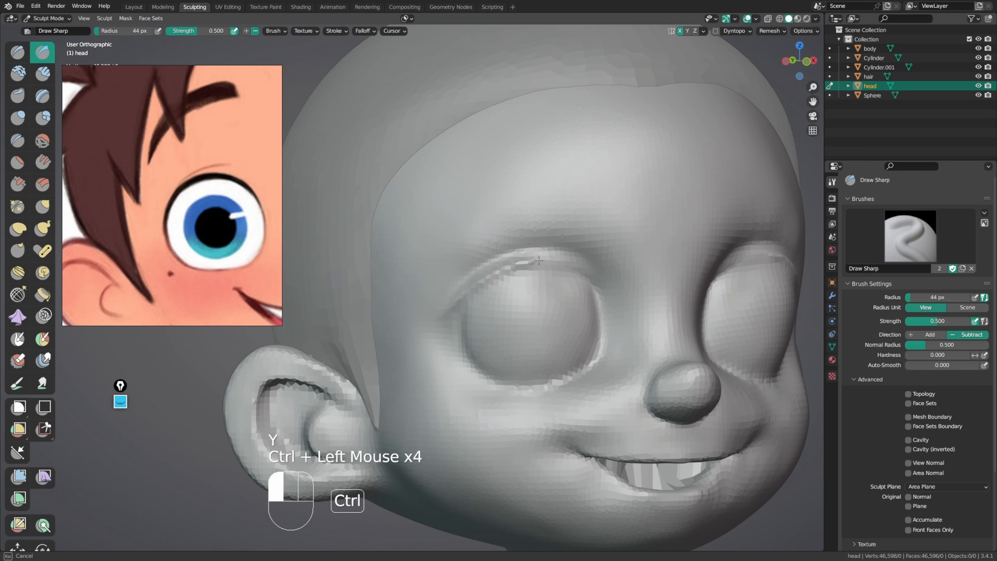
left_click_drag(551, 261, 573, 271, "ctrl")
left_click_drag(573, 271, 593, 281, "ctrl")
left_click_drag(521, 265, 544, 263, "ctrl")
mouse_move(550, 265)
left_mouse_down("ctrl")
mouse_move(585, 277)
mouse_move(563, 253)
mouse_move(531, 249)
left_mouse_up("ctrl")
Step: Carve the fold above the outer half of the upper eyelid with the Draw Sharp brush
left_click_drag(530, 248, 495, 259)
left_click_drag(504, 254, 475, 277)
left_click(480, 272)
Step: Smooth the raised upper eyelid rim and the brow area around its fold
middle_click_drag(480, 271, 496, 265)
left_click(496, 265, "shift")
left_click_drag(503, 262, 539, 259, "shift")
left_click_drag(527, 260, 560, 265, "shift")
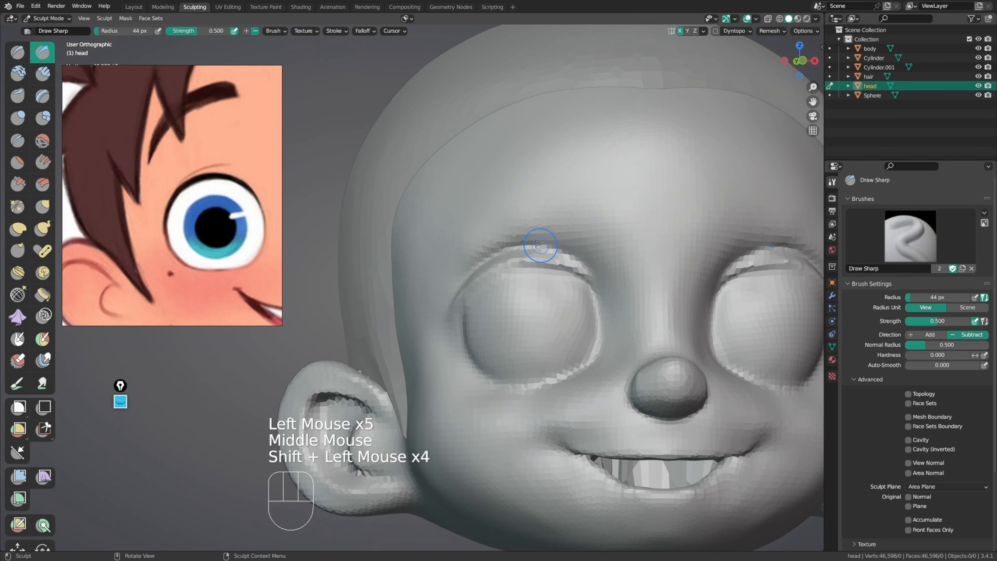
middle_click_drag(463, 272, 472, 273)
left_click_drag(480, 271, 465, 274, "shift")
left_click_drag(467, 265, 463, 259, "shift")
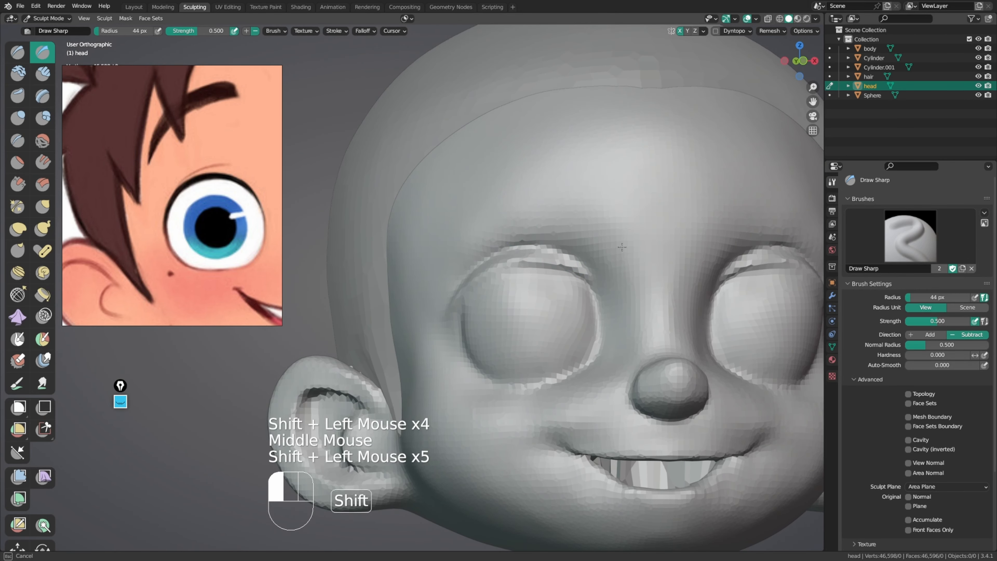
left_click_drag(622, 246, 604, 243, "shift")
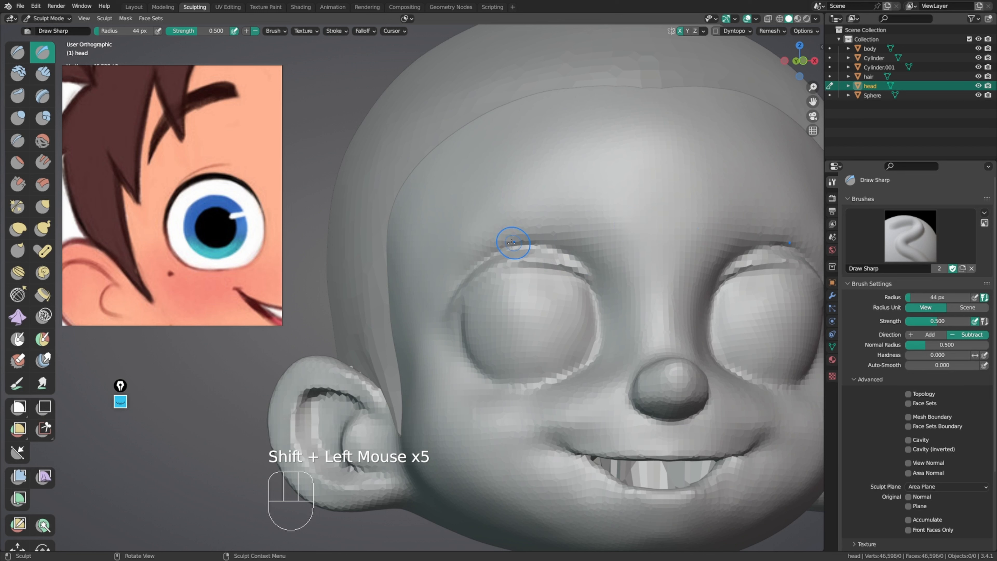
left_click_drag(542, 246, 596, 270, "shift")
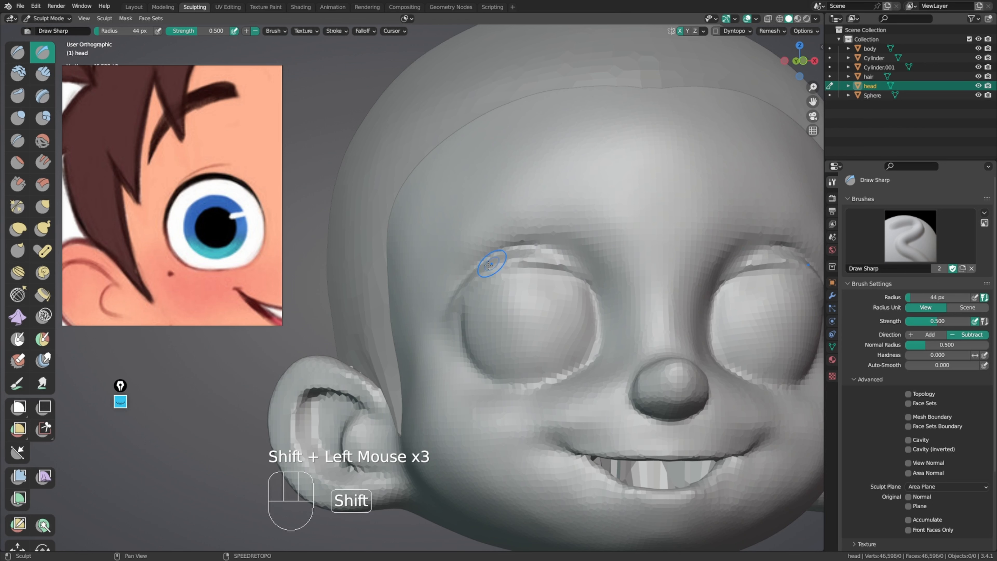
Step: Smooth the strip of the upper eyelid from the outer to the inner corner of the eye
middle_click_drag(513, 242, 510, 259)
left_click(509, 267, "shift")
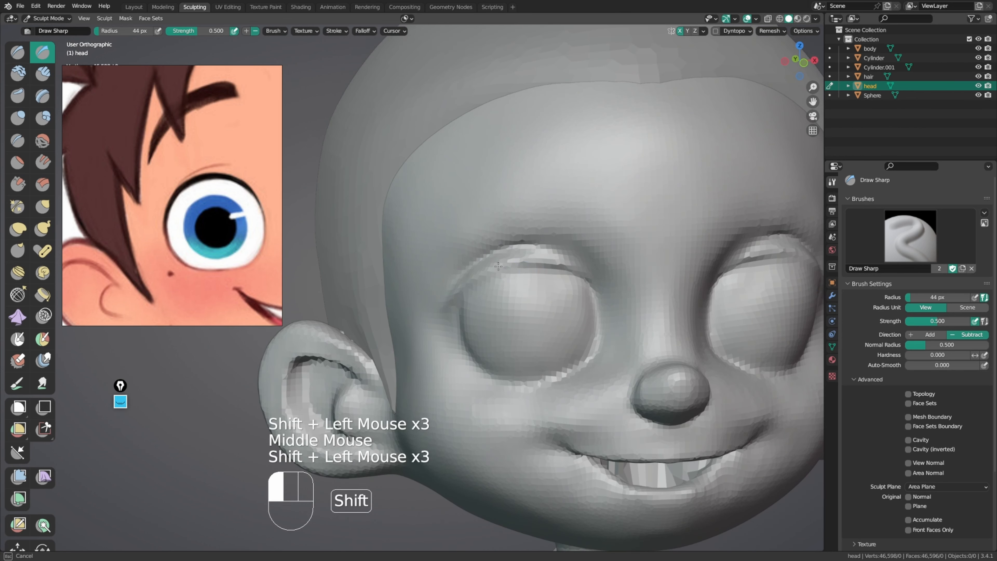
left_click_drag(498, 266, 539, 270, "shift")
mouse_move(540, 271)
left_mouse_down("shift")
mouse_move(549, 271)
mouse_move(507, 274)
left_mouse_up("shift")
left_click_drag(504, 274, 464, 291, "shift")
left_click_drag(563, 272, 563, 271, "shift")
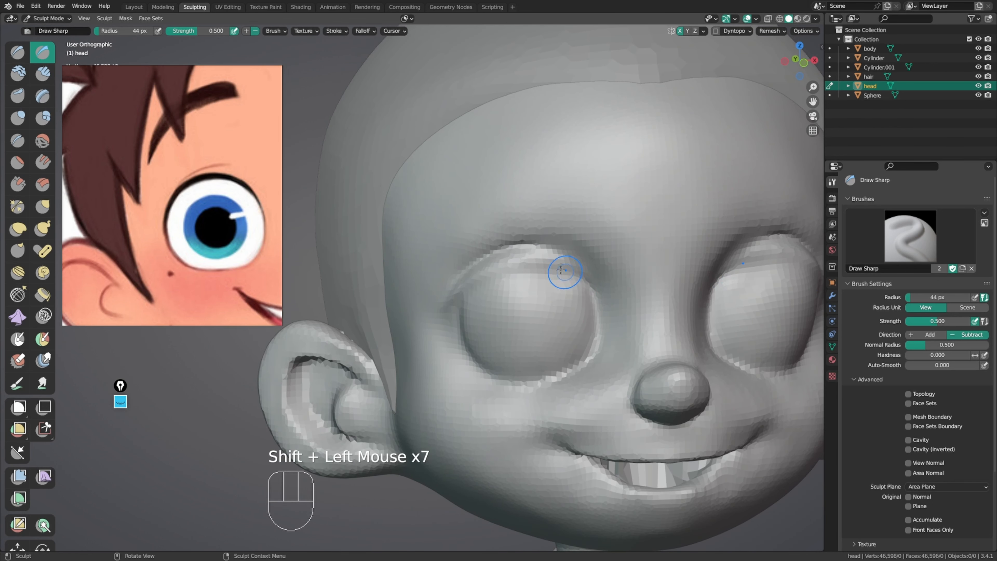
Step: Extend the raised rim around the outer eye corner with inverted Draw Sharp strokes and carve a line along the upper eyelid
middle_click_drag(443, 311, 456, 297)
left_click_drag(456, 297, 453, 307, "ctrl")
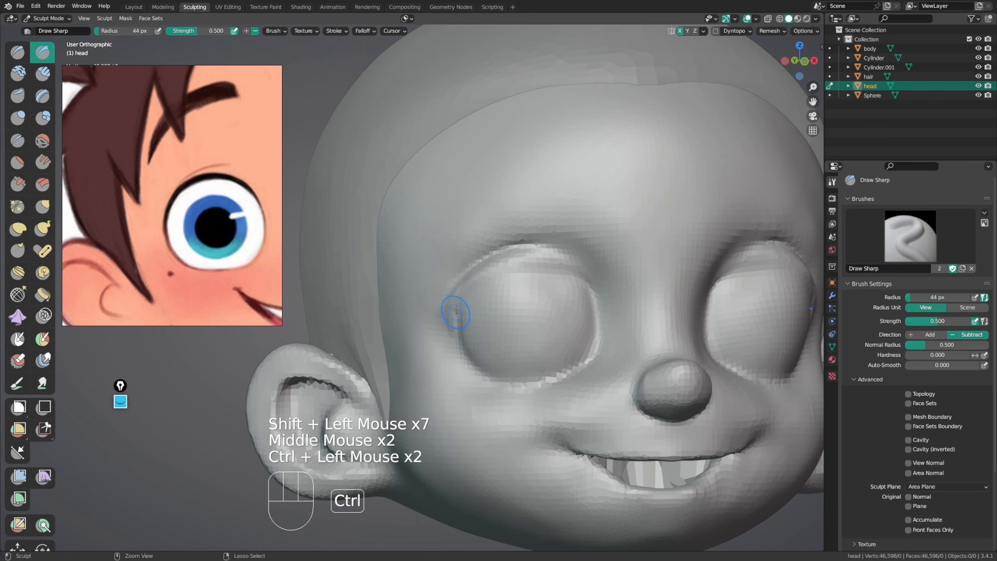
left_click(453, 310, "ctrl")
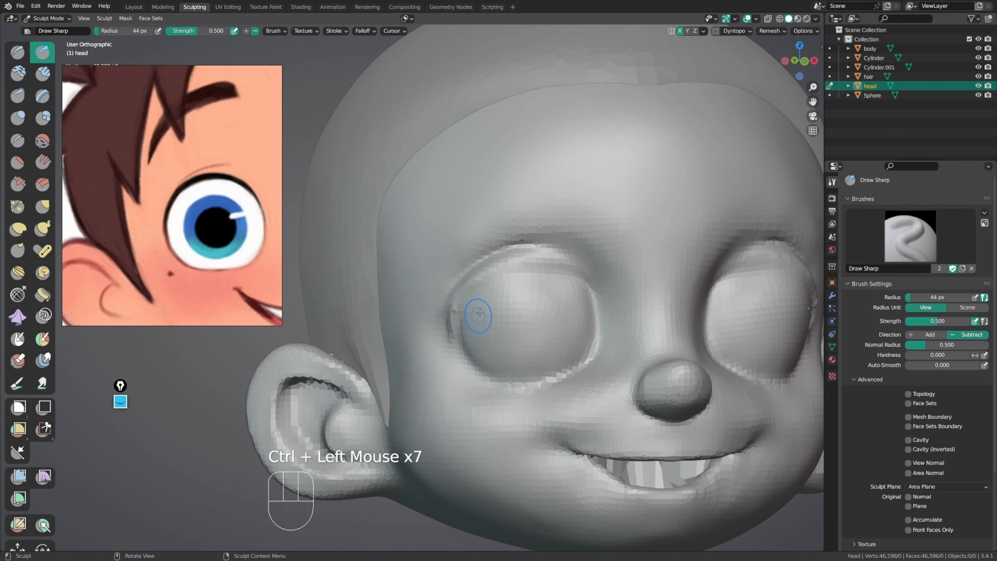
left_click(468, 311)
left_click_drag(496, 262, 588, 278)
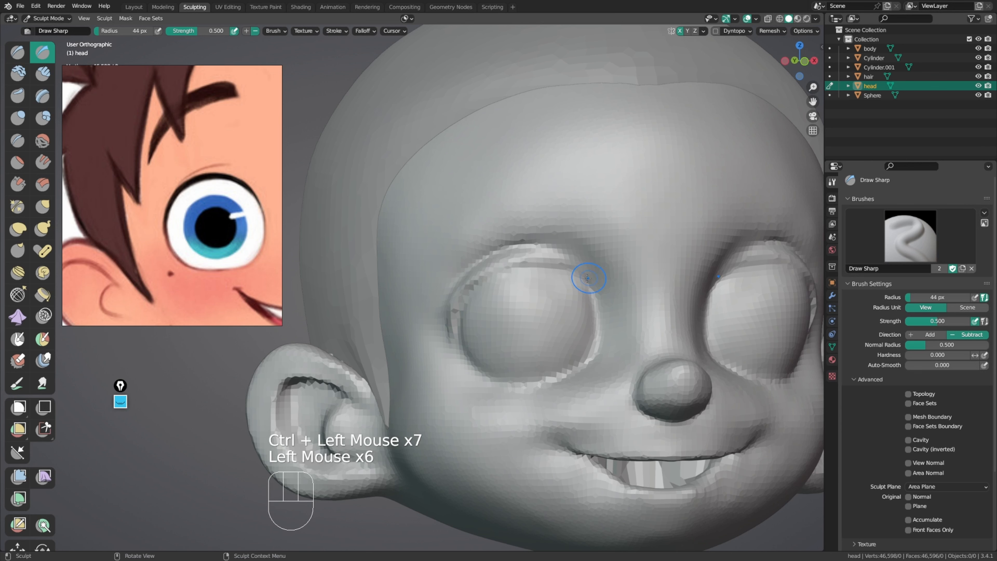
Step: Adjust the eyelid contour around the outer eye corner with the Grab brush at 69 px radius
key("h")
key("g")
key("f")
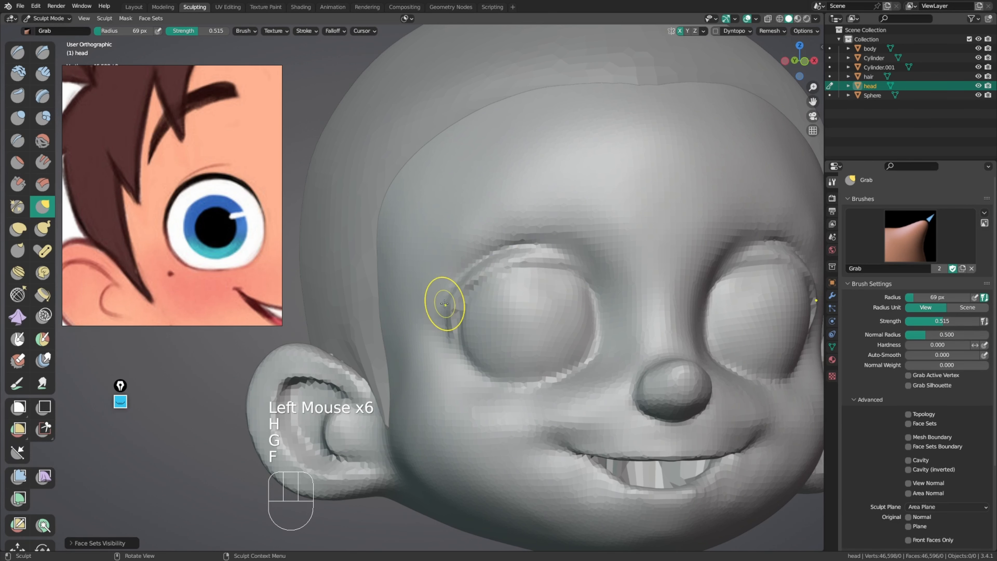
left_click(451, 298)
left_click(452, 299)
left_click(483, 281)
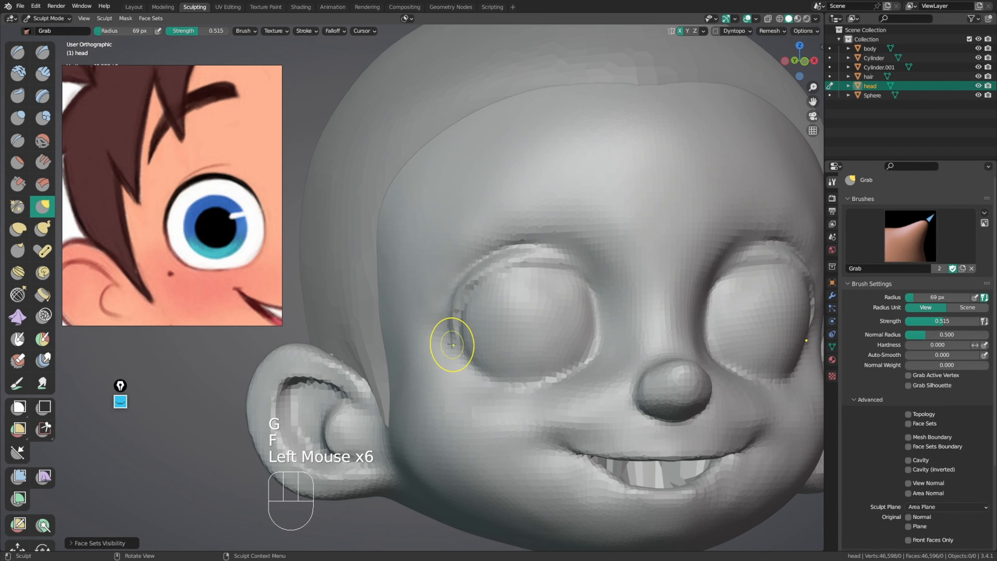
middle_click_drag(461, 310, 463, 303)
middle_click_drag(463, 302, 458, 318)
middle_click_drag(458, 318, 467, 299, "ctrl")
middle_click_drag(467, 298, 460, 320, "ctrl")
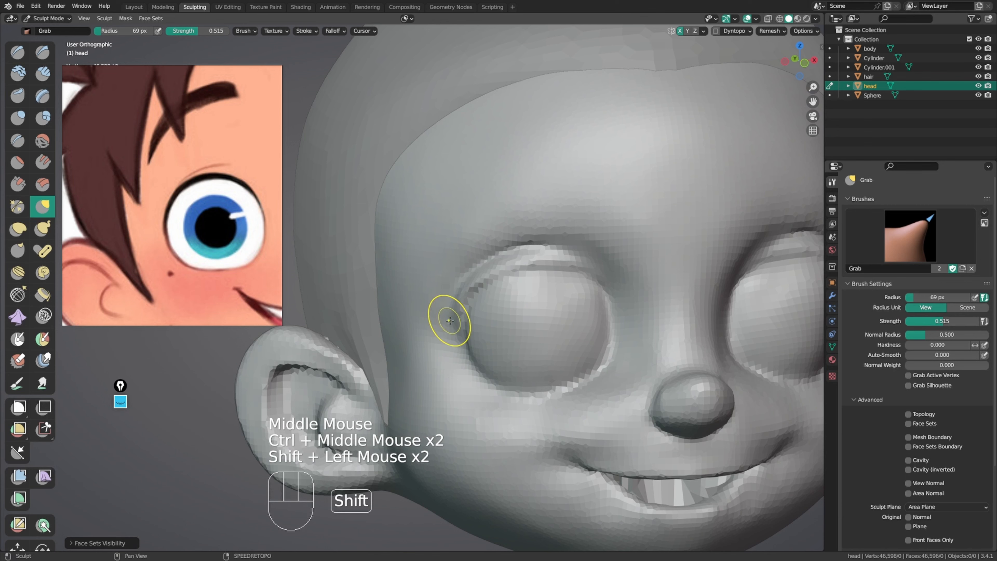
left_click_drag(456, 324, 452, 327)
Step: Set the Grab radius to 91 px and smooth the outer end of the upper eyelid fold from the side
middle_click_drag(468, 323, 491, 293)
key("f")
left_click(524, 286)
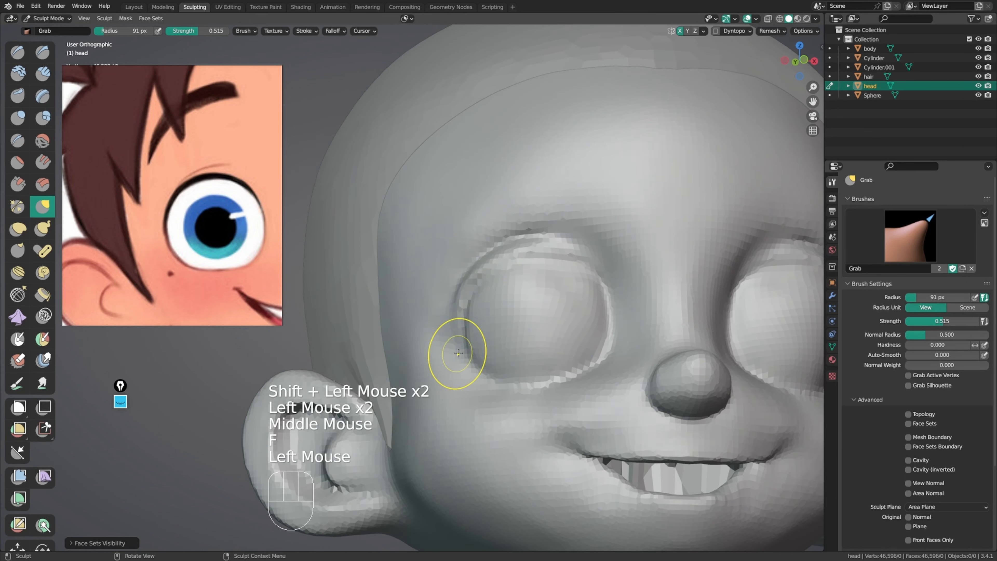
middle_click_drag(457, 351, 597, 308)
middle_click_drag(596, 308, 596, 274, "ctrl")
middle_click_drag(596, 275, 585, 286)
middle_click_drag(585, 287, 546, 293)
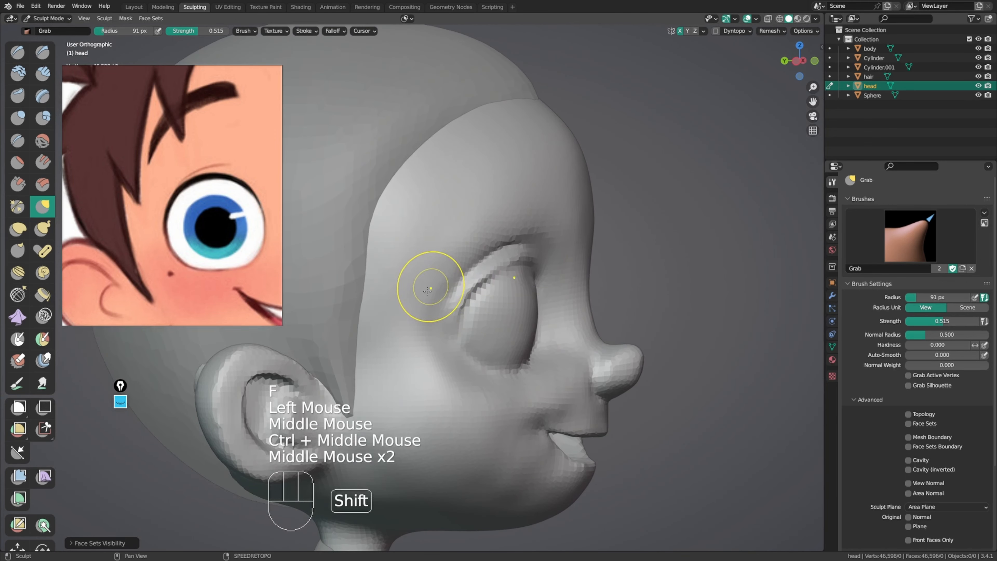
left_click_drag(461, 291, 506, 265, "shift")
Step: Set the Grab radius to 189 px and bring the side-view drawing of the boy's head into the reference image
mouse_move(558, 262)
middle_mouse_down()
mouse_move(475, 251)
mouse_move(522, 271)
middle_mouse_up()
middle_click_drag(522, 271, 439, 325)
key("f")
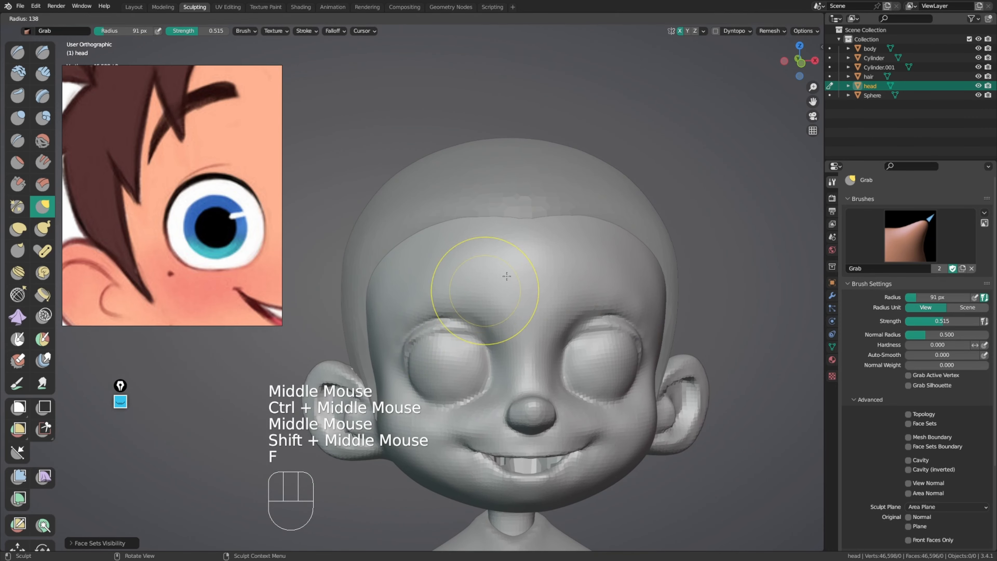
left_click(557, 286)
mouse_move(227, 215)
middle_mouse_down()
mouse_move(195, 222)
mouse_move(98, 196)
middle_mouse_up()
scroll(195, 223, "down", 6)
middle_click_drag(261, 204, 145, 186)
middle_click_drag(275, 181, 74, 192)
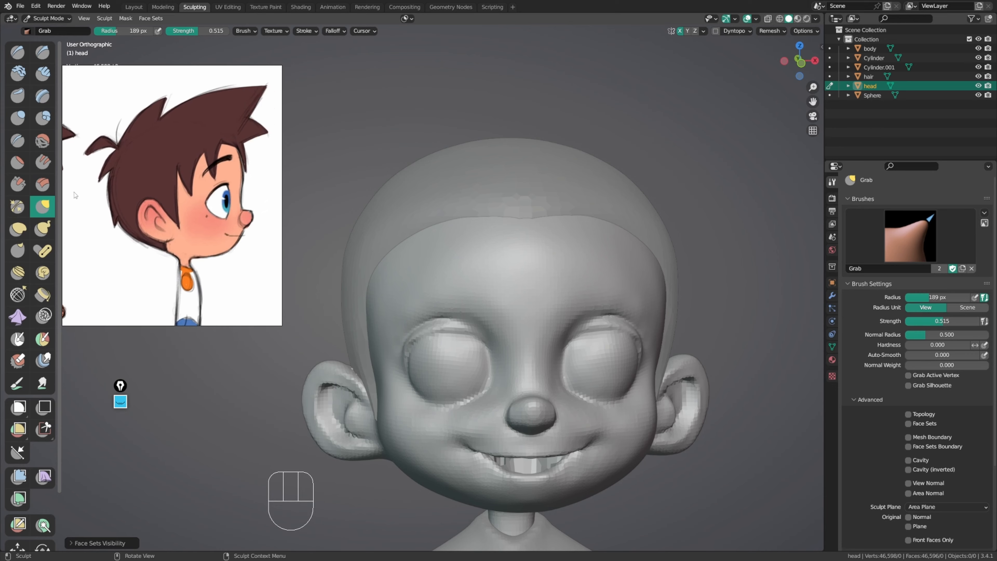
Step: Reshape the brow and the side of the forehead with the Grab brush at 189 px radius
middle_click_drag(545, 259, 500, 285)
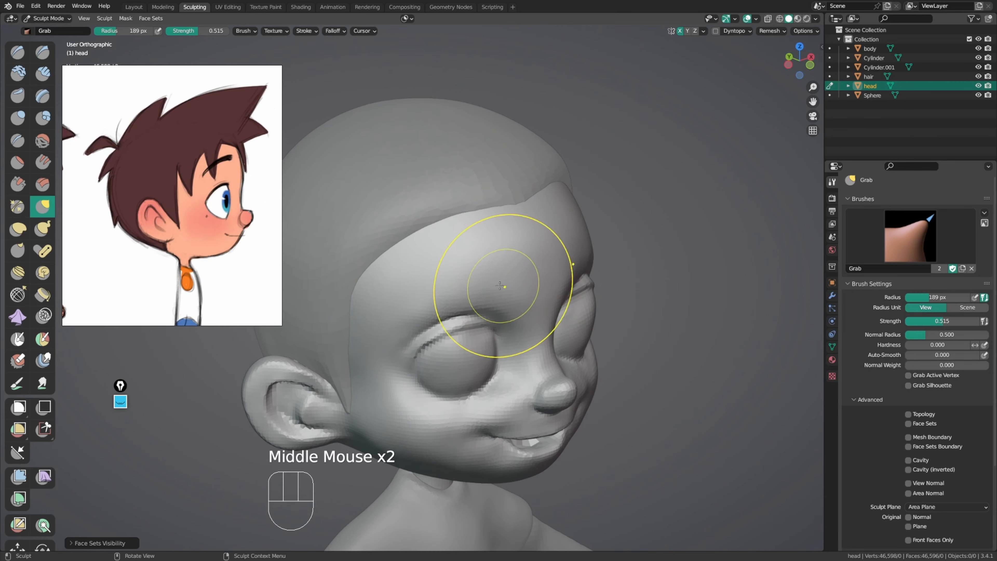
left_click_drag(492, 282, 495, 276)
middle_click_drag(491, 280, 518, 281)
left_click_drag(522, 277, 526, 273)
mouse_move(525, 275)
middle_mouse_down()
mouse_move(495, 276)
mouse_move(491, 260)
middle_mouse_up()
mouse_move(492, 271)
middle_mouse_down()
mouse_move(487, 236)
mouse_move(456, 289)
middle_mouse_up()
left_click(457, 289)
left_click_drag(456, 289, 437, 291)
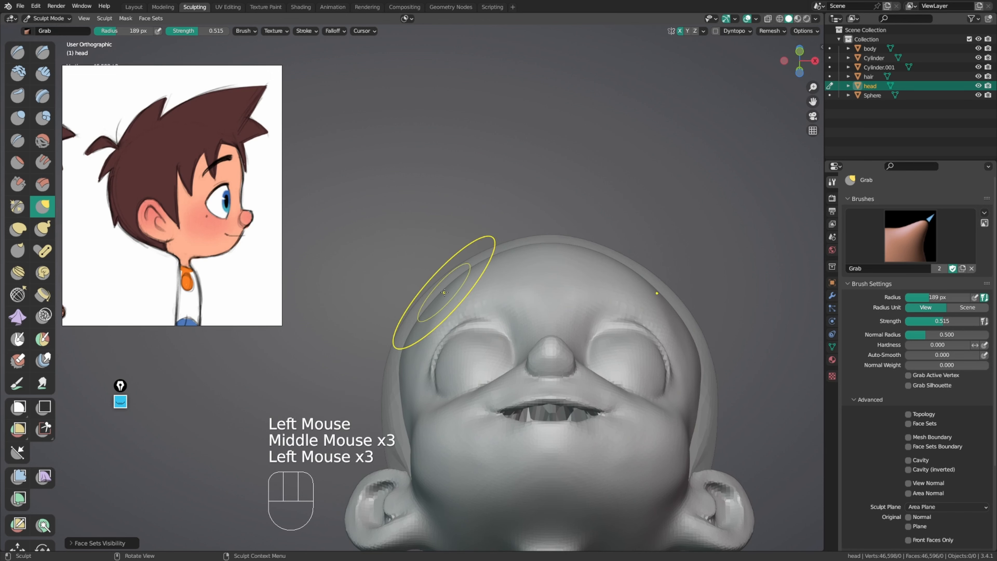
Step: Round the forehead and temples as seen from below with the Grab brush at 248 px and 208 px radius
key("f")
left_click(543, 251)
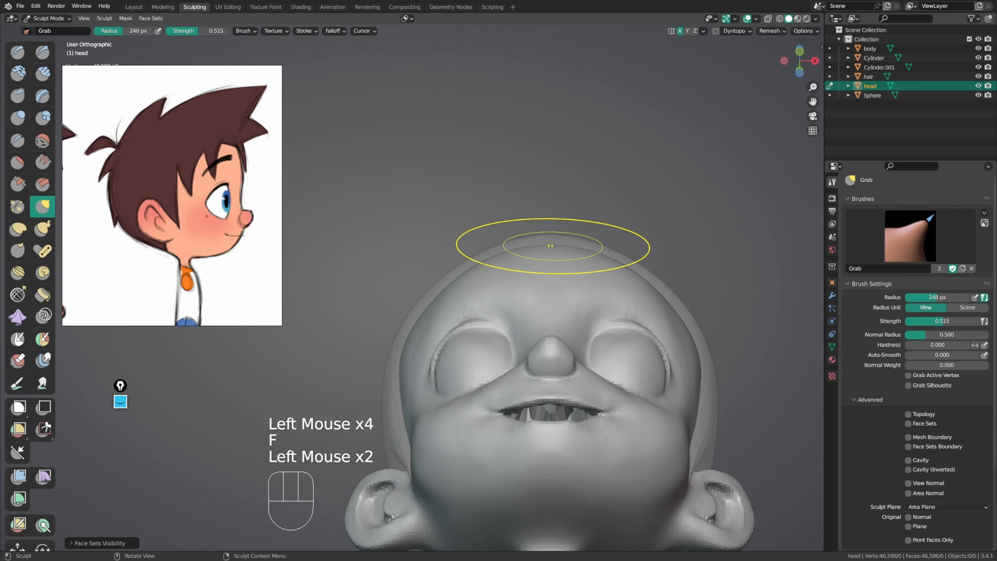
key("f")
left_click(492, 259)
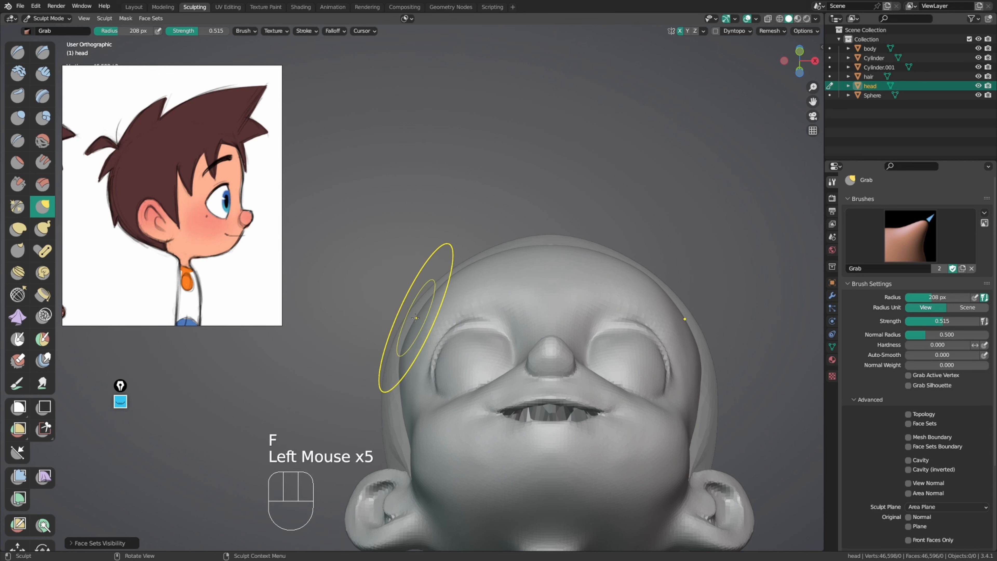
left_click_drag(415, 318, 411, 318)
middle_click_drag(424, 310, 438, 353)
Step: Adjust the forehead and brow profile in side view with the Grab brush at 126 px radius
mouse_move(467, 314)
middle_mouse_down()
mouse_move(484, 338)
mouse_move(581, 299)
mouse_move(525, 294)
middle_mouse_up()
mouse_move(526, 294)
middle_mouse_down()
mouse_move(476, 289)
mouse_move(510, 265)
middle_mouse_up()
mouse_move(510, 265)
middle_mouse_down()
mouse_move(527, 250)
mouse_move(540, 271)
mouse_move(541, 219)
mouse_move(620, 245)
mouse_move(663, 245)
middle_mouse_up()
mouse_move(563, 270)
middle_mouse_down()
mouse_move(591, 258)
mouse_move(544, 266)
mouse_move(512, 300)
middle_mouse_up()
key("f")
left_click(507, 270)
left_click(516, 301)
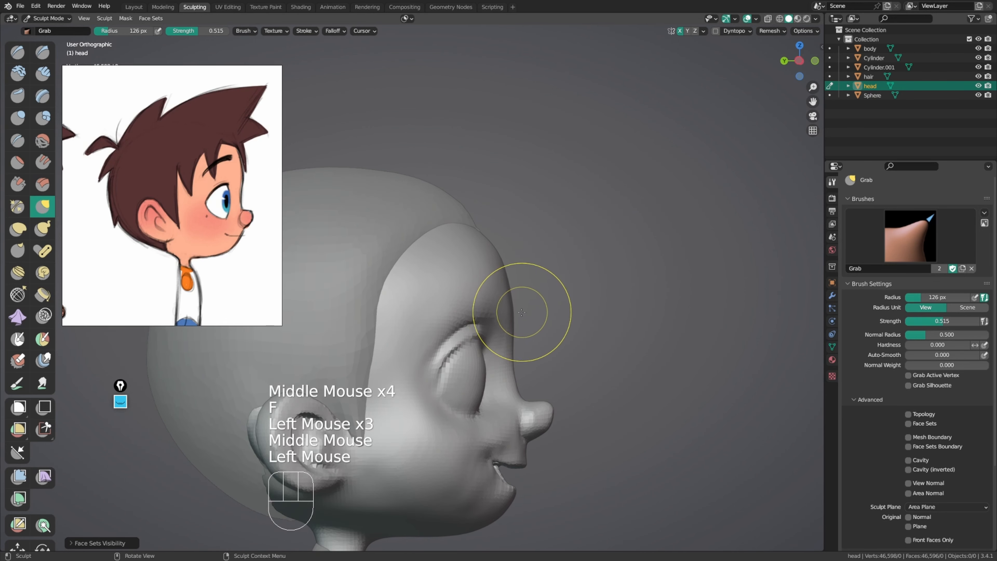
left_click(521, 312)
Step: Adjust the profile between the brow and nose with the Grab brush at 127 px radius
key("f")
left_click(522, 348)
key("f")
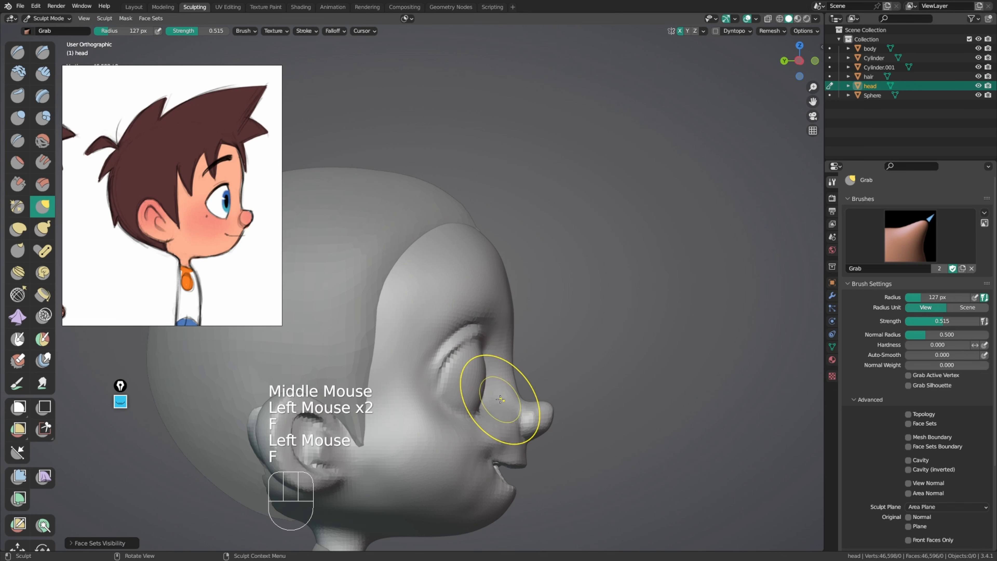
left_click(508, 391)
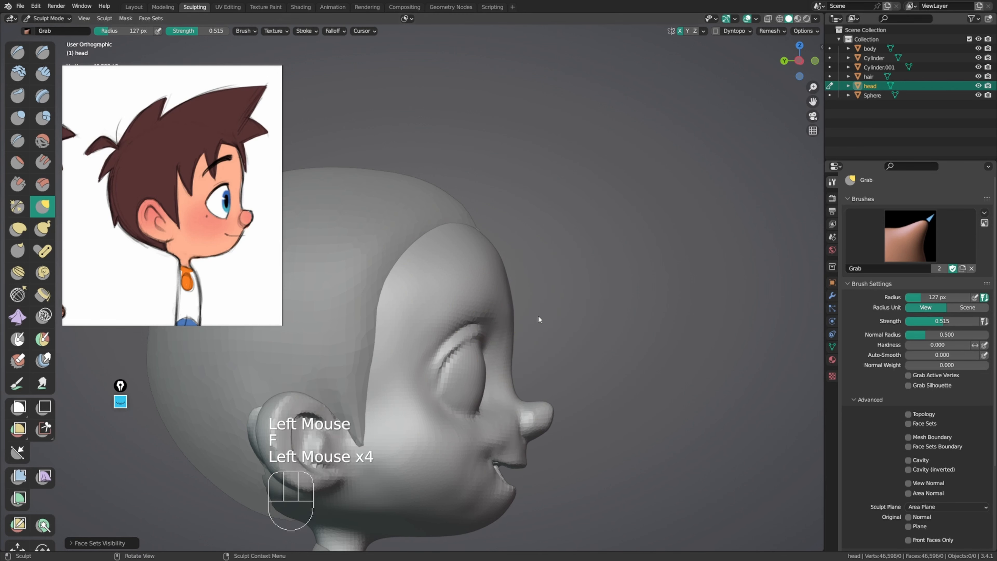
Step: Switch sculpting to the hair object and reshape its top contour in side view with the Grab brush
middle_click_drag(538, 315, 543, 303)
key("f")
left_click(561, 300, "shift")
middle_click_drag(544, 267, 528, 252)
middle_click_drag(518, 240, 550, 251, "shift")
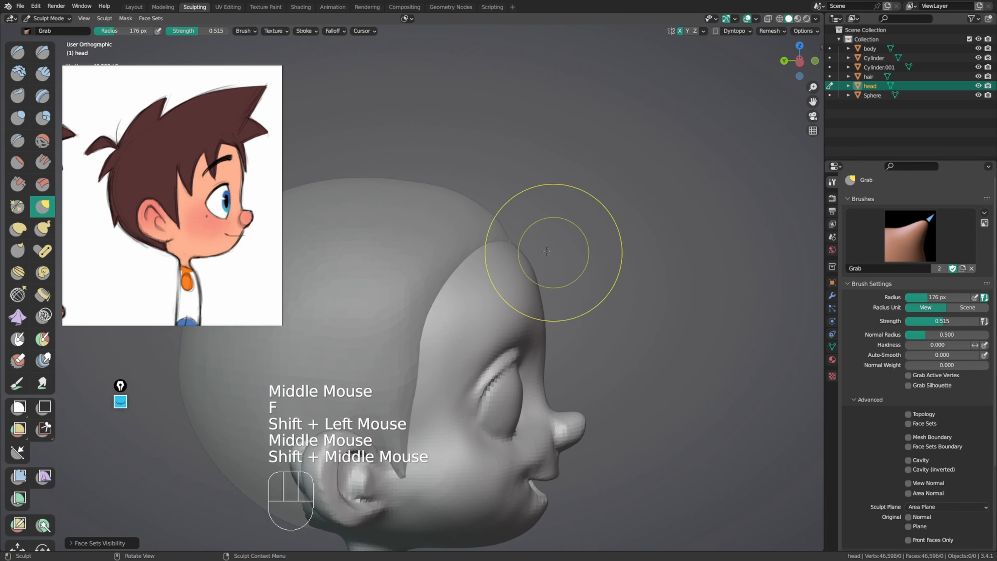
key("alt+q")
key("f")
left_click(525, 222)
mouse_move(485, 225)
left_mouse_down()
mouse_move(487, 212)
mouse_move(418, 183)
left_mouse_up()
key("f")
left_click(468, 234)
Step: Reshape the crown and back of the hair with the Grab brush at 303 px radius
middle_click_drag(479, 212, 605, 254, "shift")
key("f")
left_click(641, 237)
left_click_drag(470, 228, 410, 244)
left_click_drag(361, 264, 365, 269)
left_click_drag(400, 271, 404, 277)
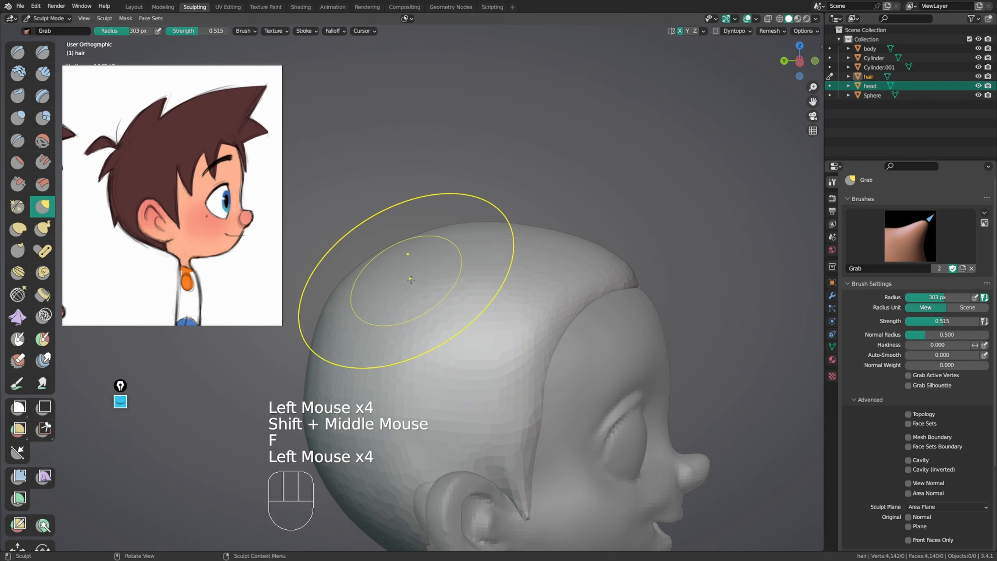
Step: Adjust the upper side contours of the hair from the front with the Grab brush at 303 px radius
middle_click_drag(410, 279, 431, 271, "ctrl")
mouse_move(431, 271)
middle_mouse_down()
mouse_move(456, 261)
mouse_move(440, 275)
middle_mouse_up()
middle_click_drag(439, 275, 376, 277)
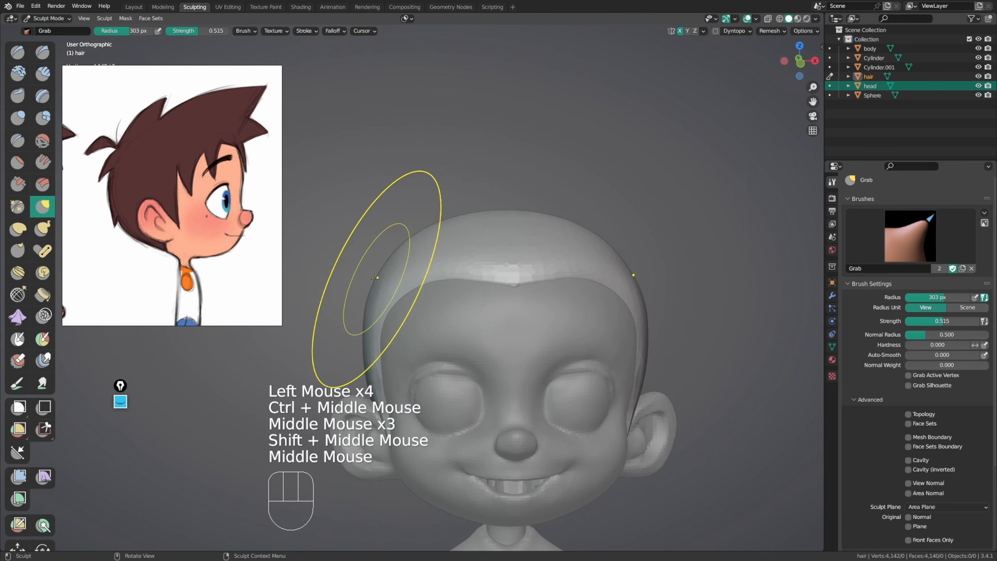
left_click_drag(376, 278, 379, 275)
left_click_drag(389, 261, 411, 245)
left_click_drag(432, 248, 435, 245)
Step: Leave sculpting of the hair for Object Mode, select the head and put it back into Sculpt Mode
mouse_move(451, 232)
middle_mouse_down("ctrl")
mouse_move(498, 263)
mouse_move(514, 220)
middle_mouse_up("ctrl")
middle_click_drag(514, 237, 525, 223, "ctrl")
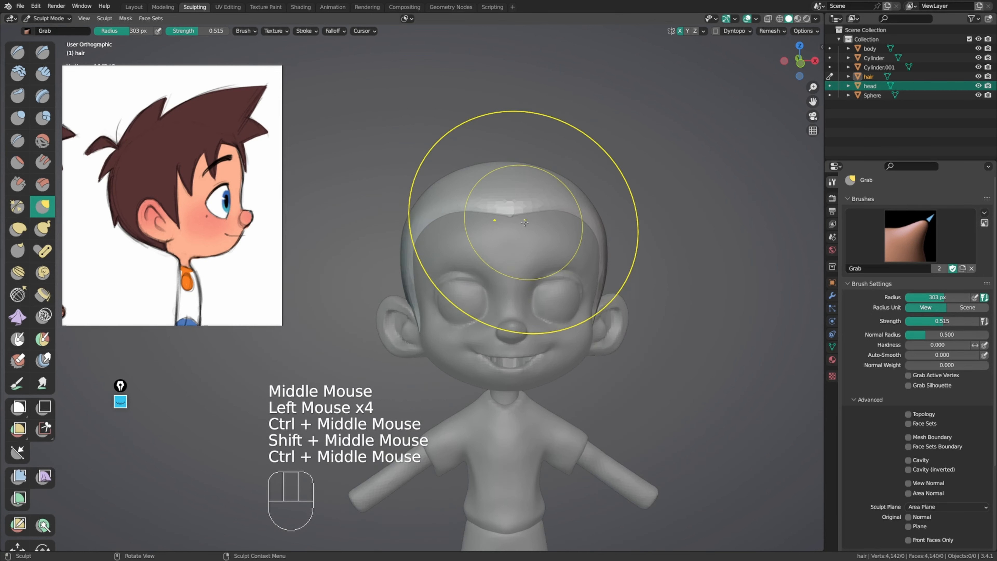
key("ctrl+Tab")
middle_click_drag(585, 235, 590, 220)
left_click(590, 226)
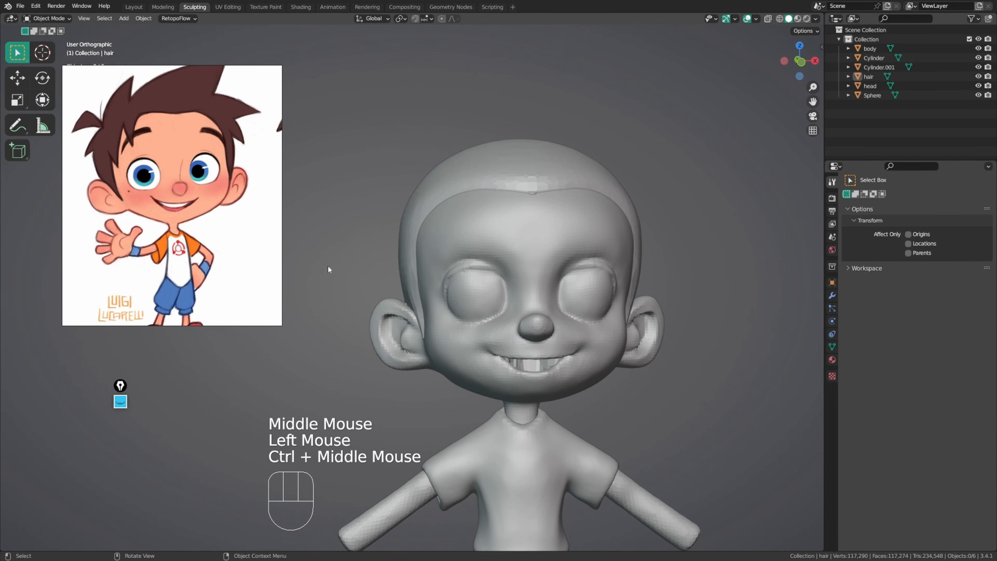
middle_click_drag(614, 233, 585, 225)
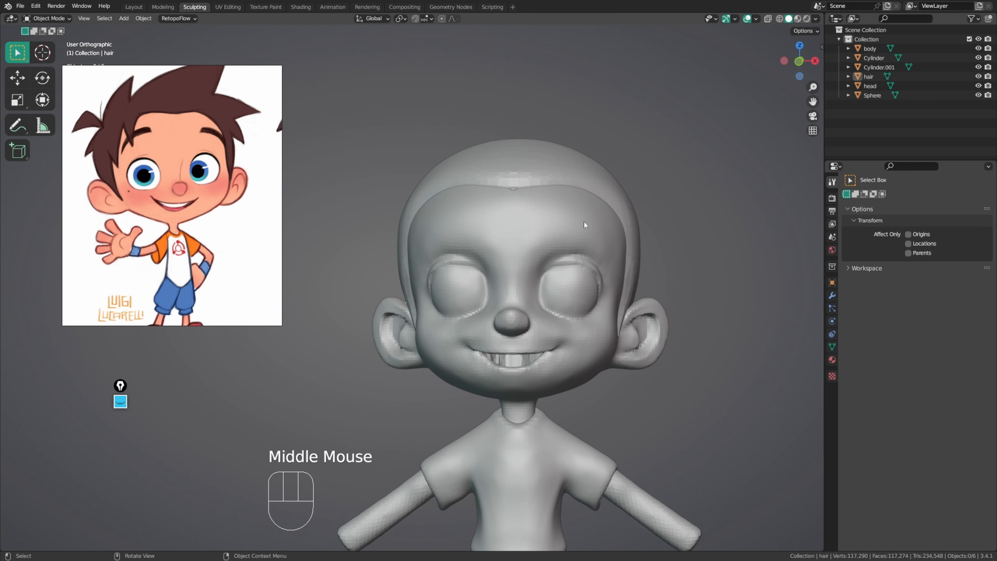
left_click(509, 260)
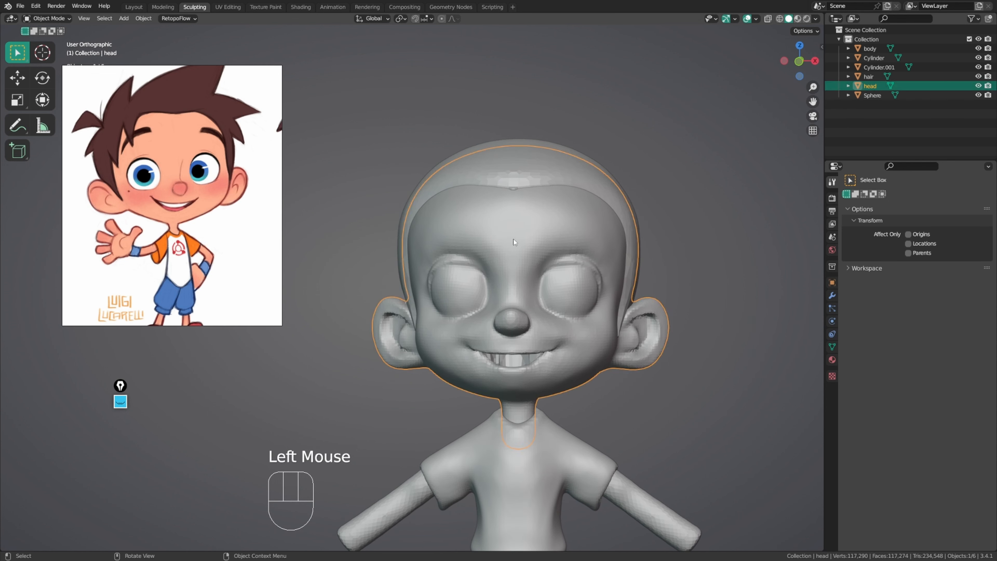
mouse_move(563, 217)
middle_mouse_down()
mouse_move(586, 205)
mouse_move(529, 223)
mouse_move(522, 236)
middle_mouse_up()
key("ctrl+Tab")
mouse_move(522, 235)
middle_mouse_down("shift")
mouse_move(509, 259)
mouse_move(534, 234)
middle_mouse_up("shift")
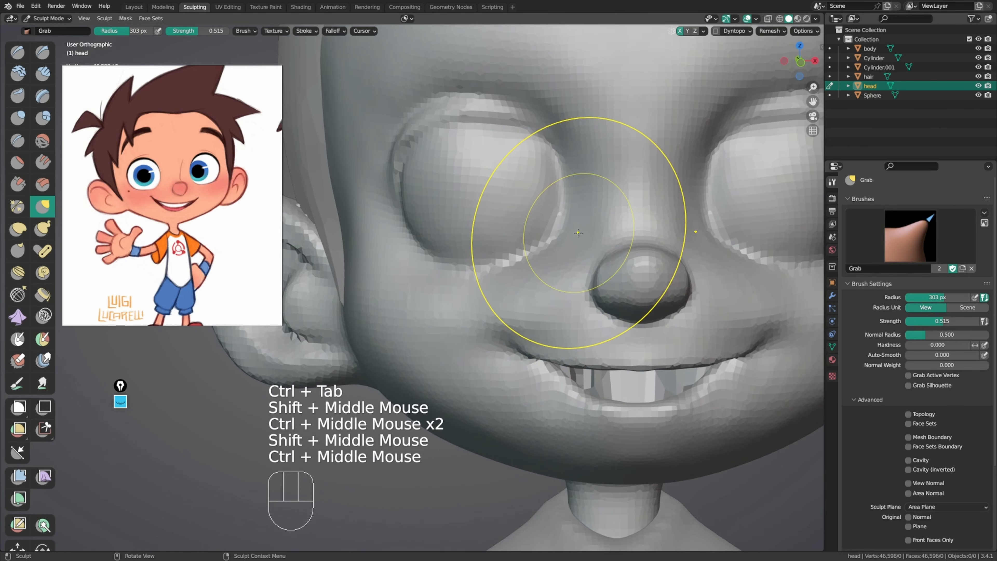
Step: Pull the lower eyelid upward along its edge with the Grab brush at 182 px radius
key("g")
key("f")
left_click(466, 279)
key("f")
left_click(466, 270)
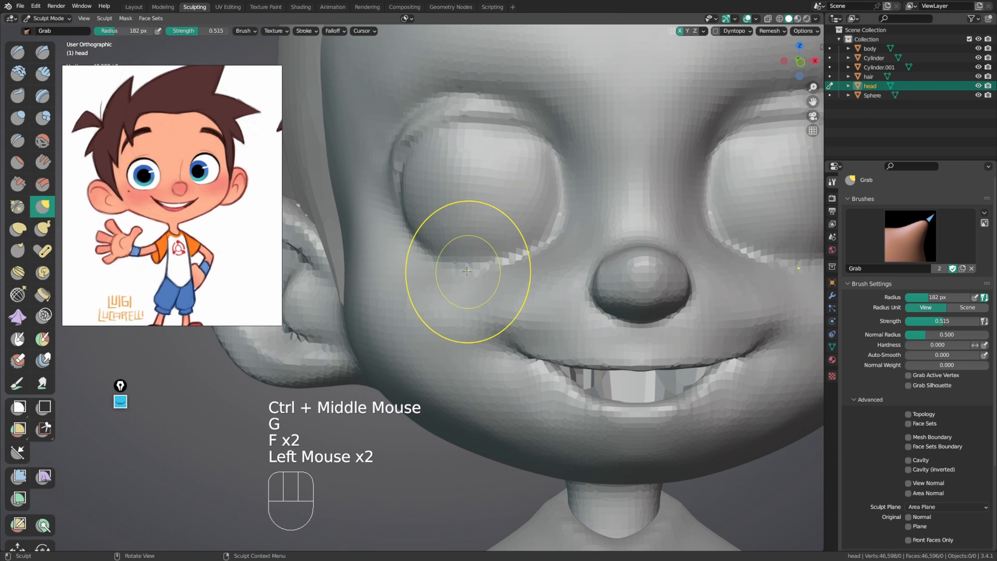
left_click_drag(502, 275, 504, 263)
left_click_drag(463, 274, 461, 269)
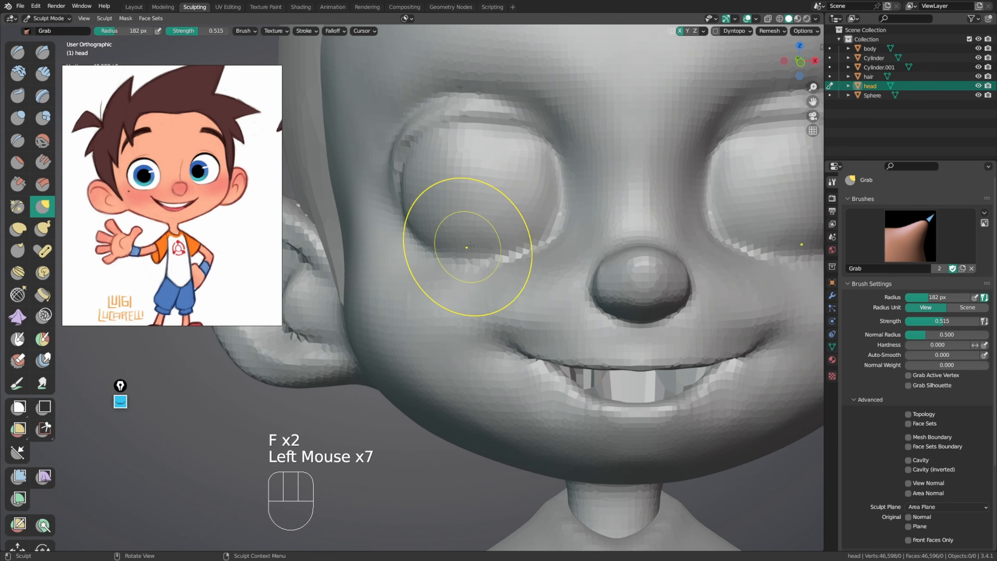
Step: Adjust the outer lower edge of the eyelid with the Grab brush at 139 px radius
left_click(461, 246)
middle_click_drag(460, 245, 507, 239, "ctrl")
key("f")
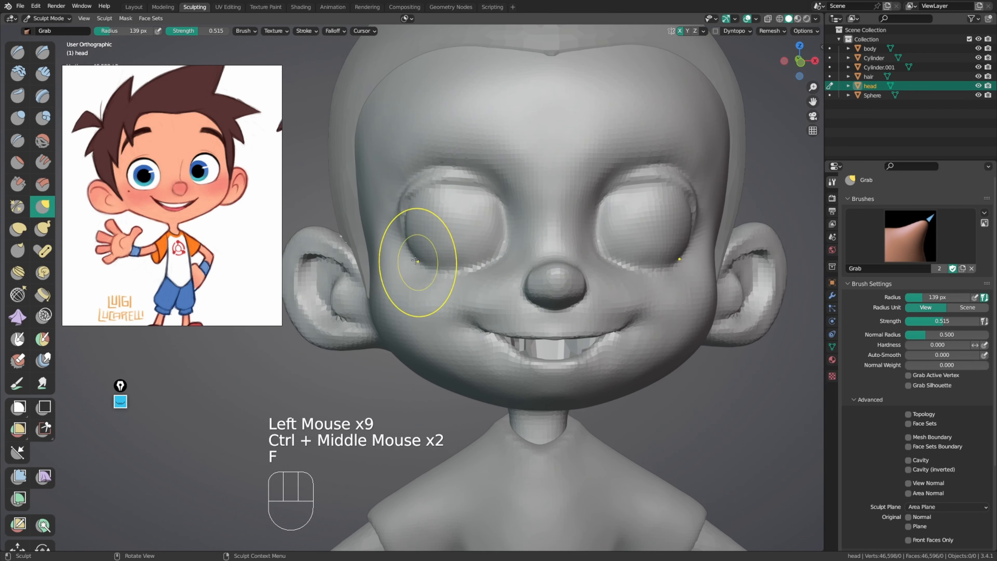
left_click(409, 244)
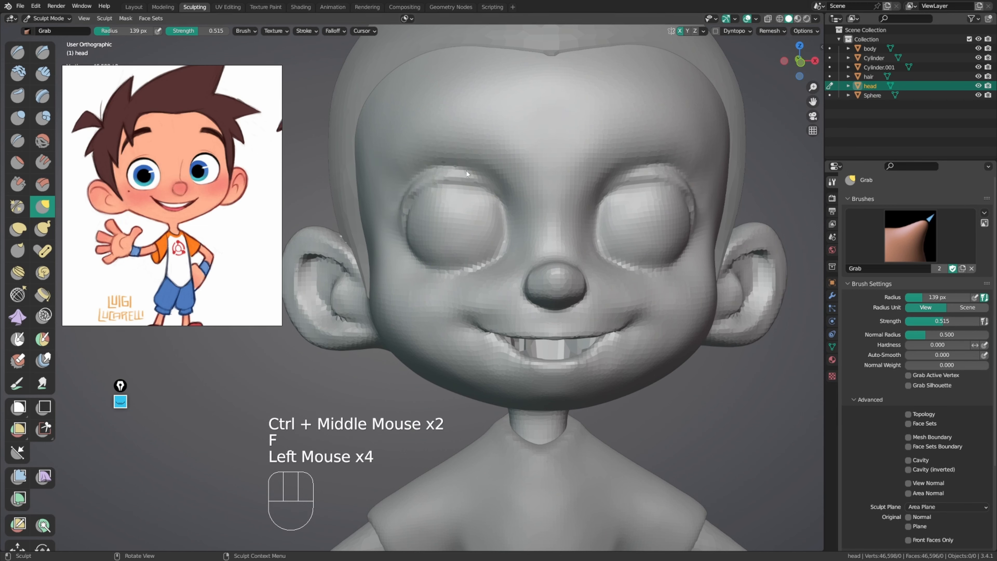
Step: Reshape the upper eyelid fold from several angles with the Grab brush at 139 px radius
middle_click_drag(467, 173, 493, 168)
middle_click_drag(455, 171, 466, 169)
left_click_drag(467, 173, 448, 173)
middle_click_drag(452, 196, 421, 201)
left_click_drag(468, 181, 469, 177)
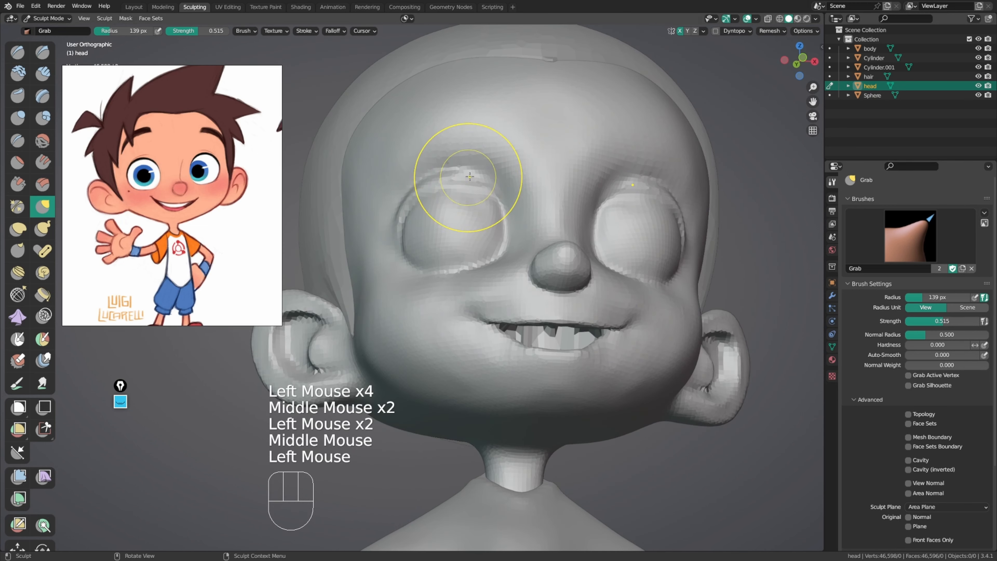
middle_click_drag(469, 177, 472, 240)
mouse_move(471, 240)
middle_mouse_down("ctrl")
mouse_move(467, 262)
mouse_move(510, 231)
mouse_move(504, 224)
mouse_move(528, 201)
mouse_move(518, 214)
middle_mouse_up("ctrl")
Step: Leave Sculpt Mode, reselect the head and return it to Sculpt Mode
key("ctrl+Tab")
left_click(452, 215)
left_click(524, 209)
mouse_move(519, 214)
middle_mouse_down()
mouse_move(507, 228)
mouse_move(558, 246)
mouse_move(501, 234)
mouse_move(504, 220)
middle_mouse_up()
mouse_move(504, 220)
middle_mouse_down()
mouse_move(552, 239)
mouse_move(522, 251)
middle_mouse_up()
left_click(551, 239)
key("ctrl+Tab")
Step: Reshape the lower cheek and jaw beside the mouth with the Grab brush, reducing its radius to 135 px
middle_click_drag(511, 313, 514, 259, "ctrl")
middle_click_drag(514, 259, 460, 267)
left_click_drag(463, 305, 460, 300)
left_click_drag(461, 303, 456, 313)
middle_click_drag(463, 313, 485, 327)
key("f")
left_click(492, 327)
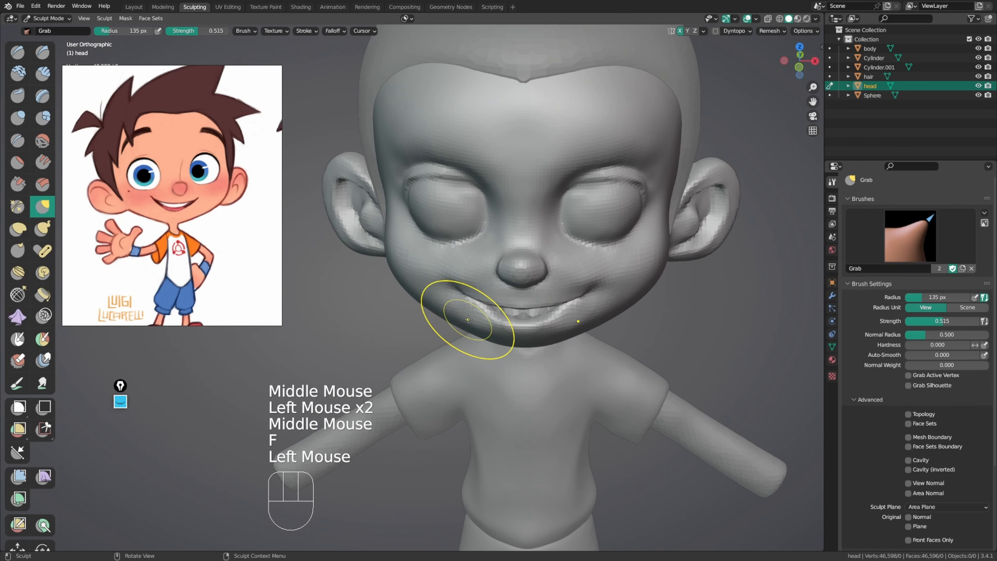
left_click_drag(467, 320, 465, 312)
Step: Nudge the skin below the mouth corner upward with the Grab brush at 135 px radius
middle_click_drag(466, 311, 461, 271)
middle_click_drag(461, 271, 432, 224, "ctrl")
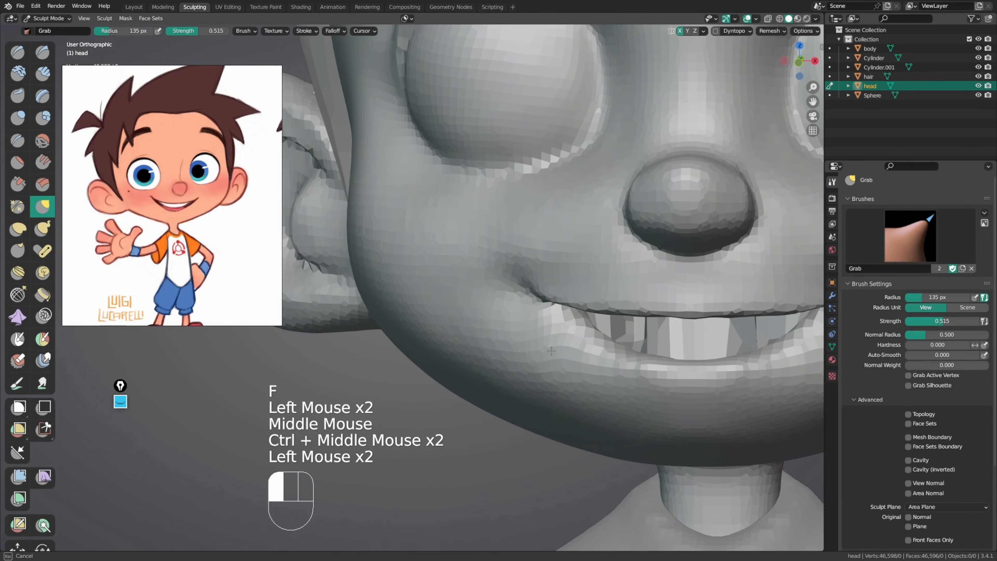
left_click_drag(551, 351, 549, 346)
left_click_drag(550, 345, 547, 341)
middle_click_drag(540, 330, 521, 358, "ctrl")
Step: Adjust the cheek beside the smile with the Grab brush at 169 px radius
key("f")
left_click(564, 314)
left_click_drag(438, 305, 438, 305)
middle_click_drag(438, 306, 440, 322, "ctrl")
mouse_move(441, 314)
middle_mouse_down("ctrl")
mouse_move(446, 342)
mouse_move(498, 328)
mouse_move(464, 323)
mouse_move(459, 300)
middle_mouse_up("ctrl")
middle_click_drag(459, 302, 456, 310)
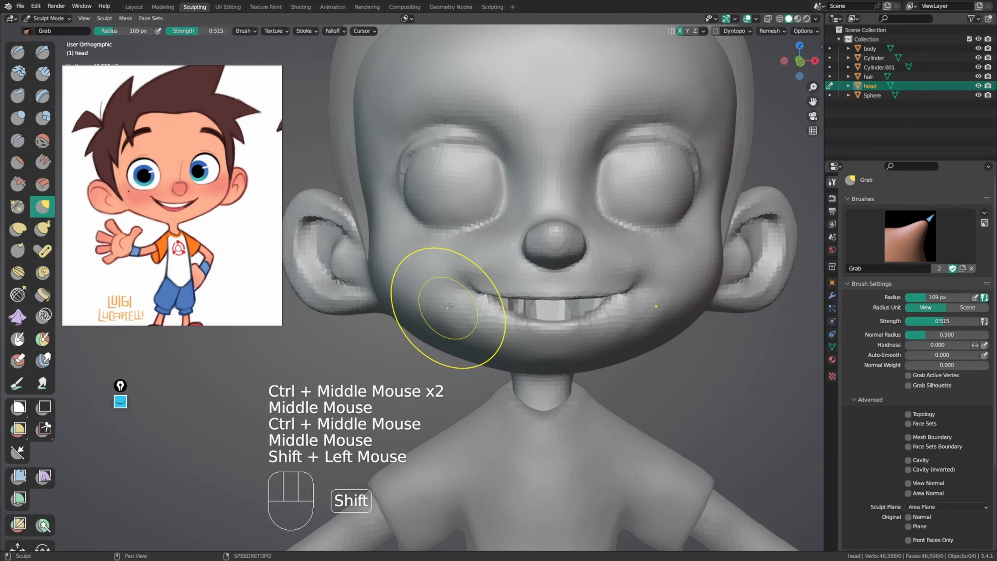
Step: Smooth the cheek beside the mouth corner and maximize the 3D viewport
left_click_drag(449, 307, 445, 304, "shift")
middle_click_drag(446, 305, 417, 302)
key("ctrl+space")
middle_click_drag(443, 271, 375, 281, "shift")
middle_click_drag(392, 251, 396, 271, "ctrl")
Step: Smooth the lower cheek and jaw on the other side of the face, and remesh the head
mouse_move(416, 269)
middle_mouse_down()
mouse_move(379, 261)
mouse_move(432, 271)
mouse_move(510, 244)
mouse_move(629, 317)
mouse_move(589, 300)
mouse_move(529, 314)
middle_mouse_up()
left_click_drag(530, 314, 528, 315, "shift")
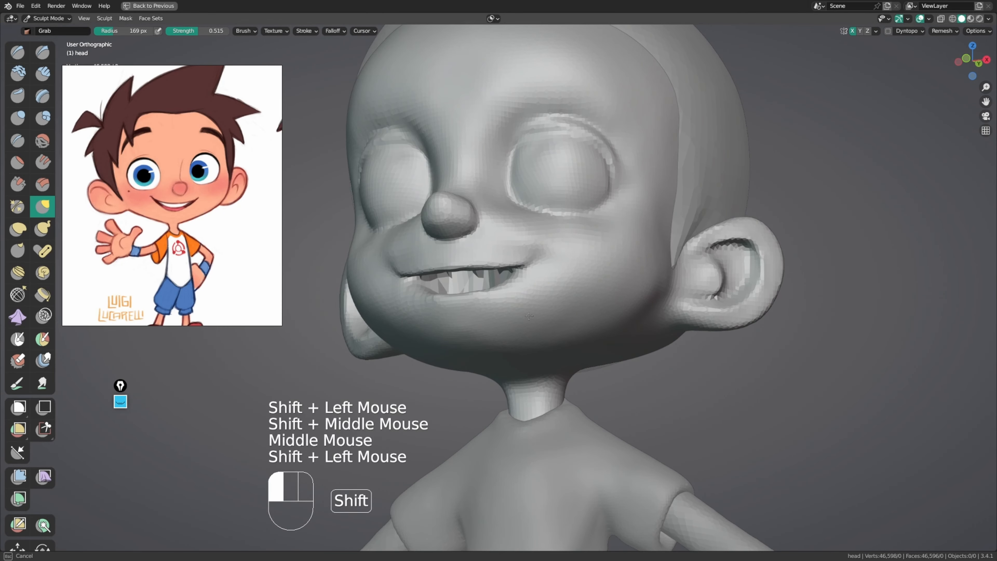
middle_click_drag(529, 324, 569, 298)
left_click_drag(569, 299, 571, 297, "shift")
mouse_move(571, 298)
middle_mouse_down()
mouse_move(651, 258)
mouse_move(592, 252)
mouse_move(514, 261)
mouse_move(569, 214)
mouse_move(610, 239)
middle_mouse_up()
key("ctrl+r")
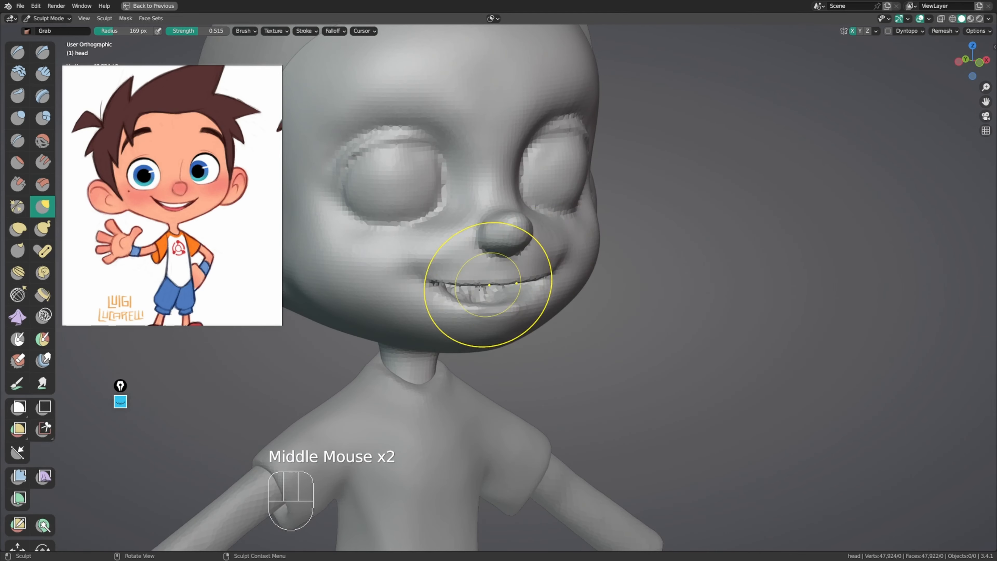
Step: Sculpt the fold at the mouth corner with the inverted Crease brush at 36 px radius
middle_click_drag(438, 304, 530, 271, "shift")
middle_click_drag(530, 271, 573, 251, "ctrl")
key("f")
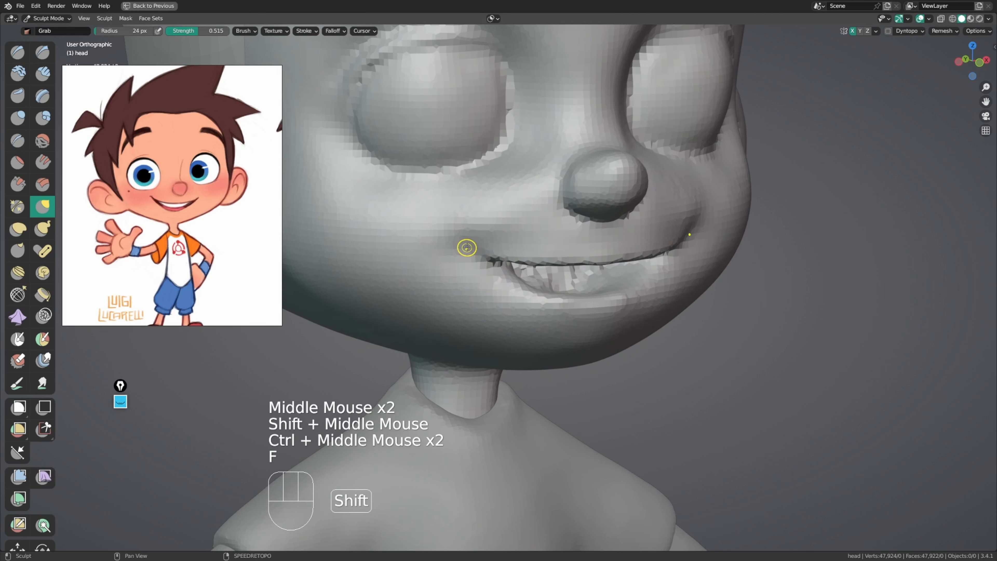
key("shift+c")
key("f")
left_click(476, 233, "ctrl")
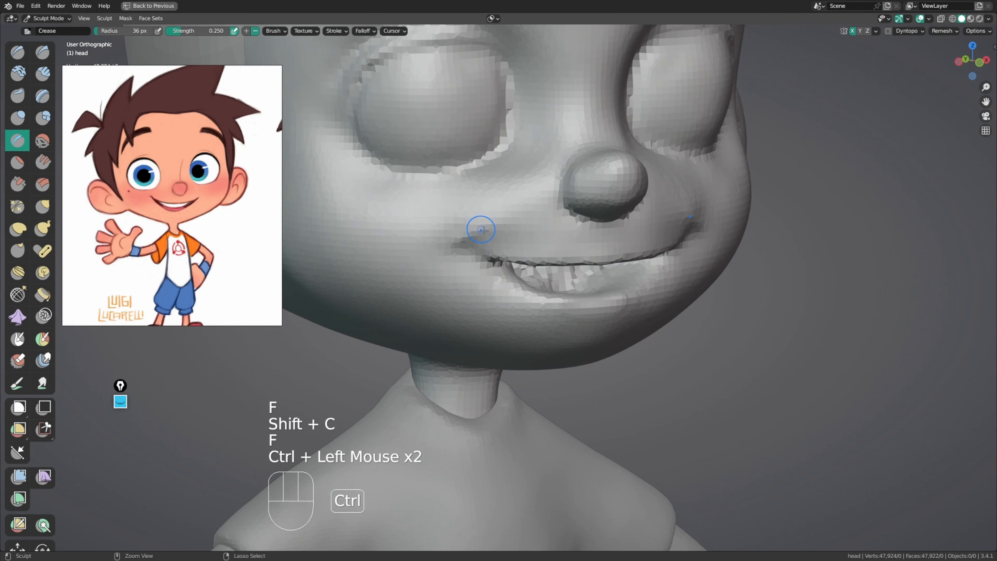
left_click(456, 246, "ctrl")
Step: Carve the mouth corner deeper and extend the smile line with the Draw Sharp brush at 36 px radius
middle_click_drag(456, 246, 476, 231)
key("y")
left_click(436, 248, "ctrl")
left_click_drag(471, 245, 471, 249)
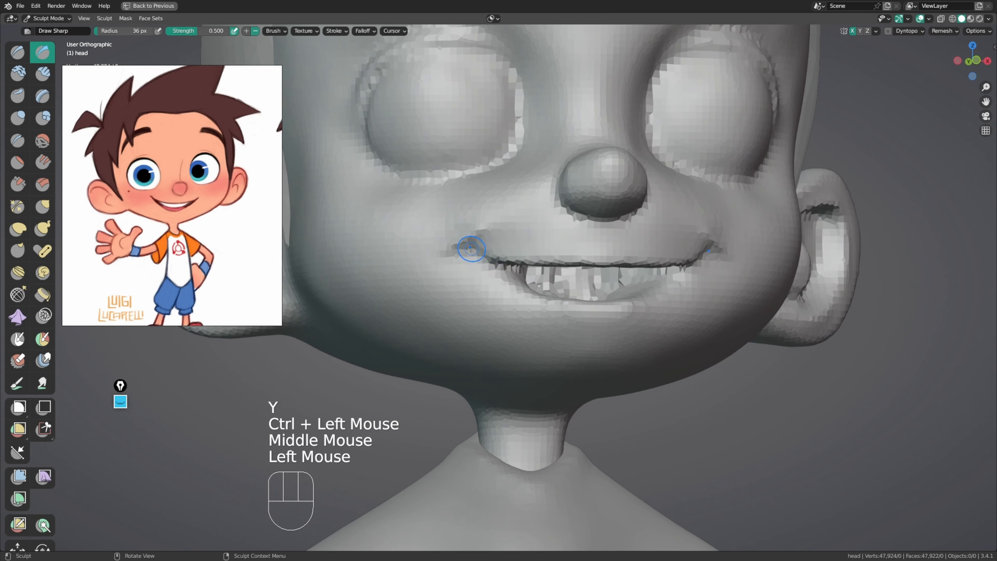
middle_click_drag(487, 260, 478, 282)
left_click(489, 338)
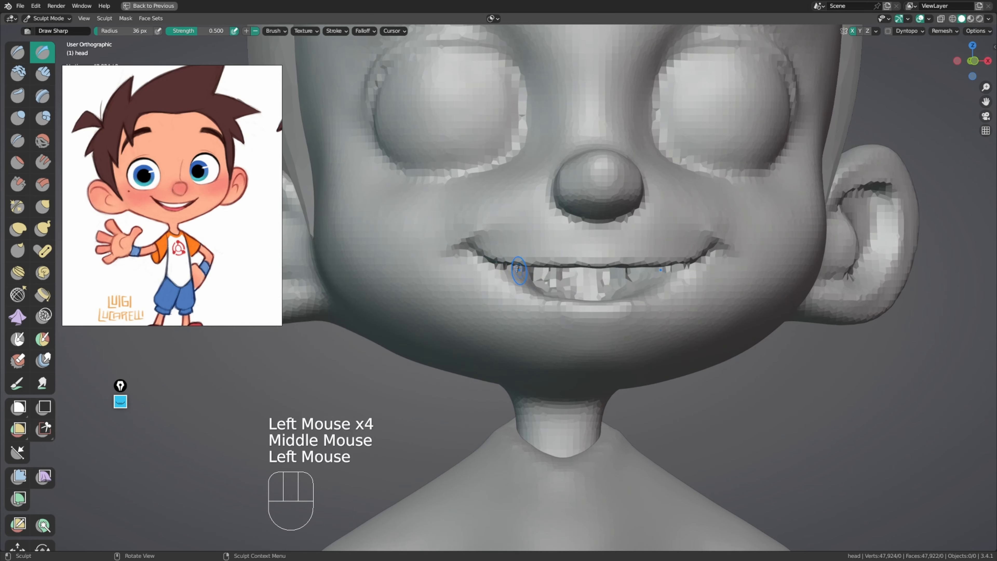
left_click(467, 278)
Step: Define the lower and upper lip edges with normal and inverted Draw Sharp strokes at 36 px radius
mouse_move(489, 339)
middle_mouse_down()
mouse_move(466, 279)
mouse_move(482, 264)
middle_mouse_up()
left_click(483, 263, "ctrl")
left_click_drag(482, 264, 498, 278, "ctrl")
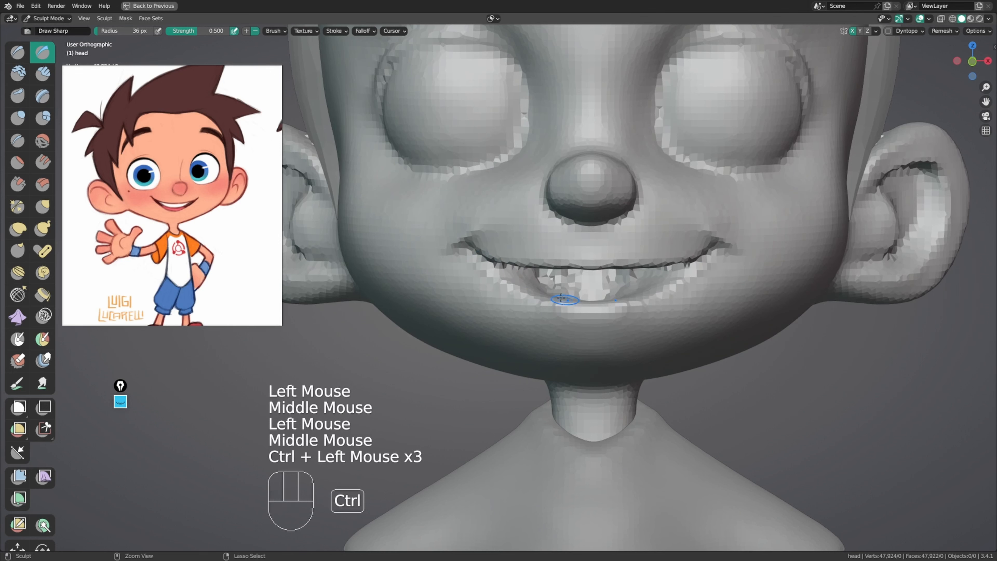
middle_click_drag(656, 290, 503, 260)
left_click(499, 260, "ctrl")
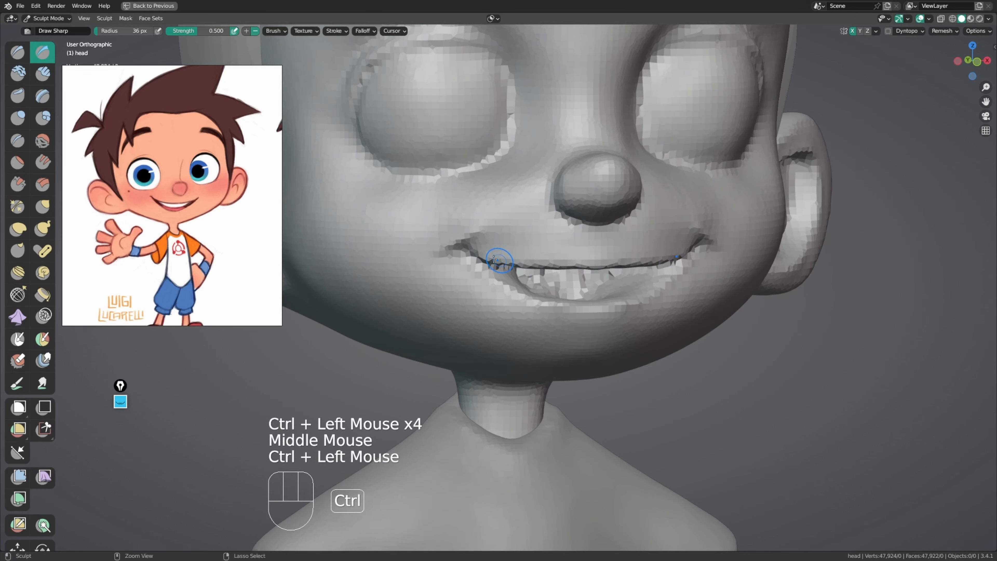
left_click(505, 255)
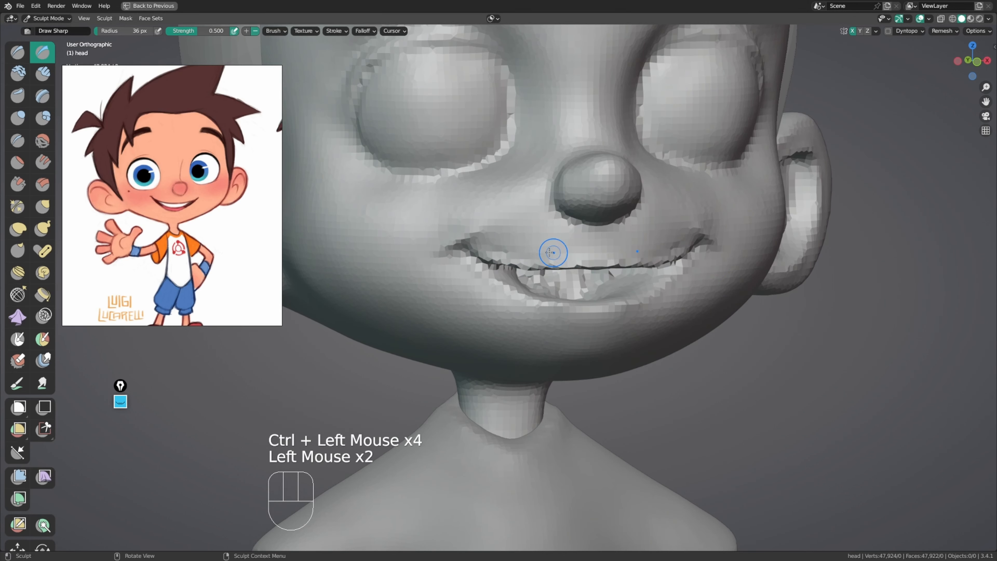
left_click(617, 251)
Step: Smooth the upper lip, the mouth corner and the lip edges
middle_click_drag(617, 250, 616, 259)
left_click(611, 246, "shift")
left_click_drag(687, 265, 683, 268, "shift")
middle_click_drag(675, 251, 667, 298, "ctrl")
middle_click_drag(663, 283, 650, 275)
left_click_drag(645, 272, 640, 269, "shift")
mouse_move(652, 267)
middle_mouse_down()
mouse_move(664, 269)
mouse_move(570, 273)
middle_mouse_up()
left_click(597, 274, "shift")
Step: Smooth the lips and mouth opening with the brush radius set to 50 px
key("f")
left_click(568, 282)
key("f")
left_click(575, 279)
left_click_drag(574, 280, 564, 278, "shift")
middle_click_drag(565, 277, 550, 275)
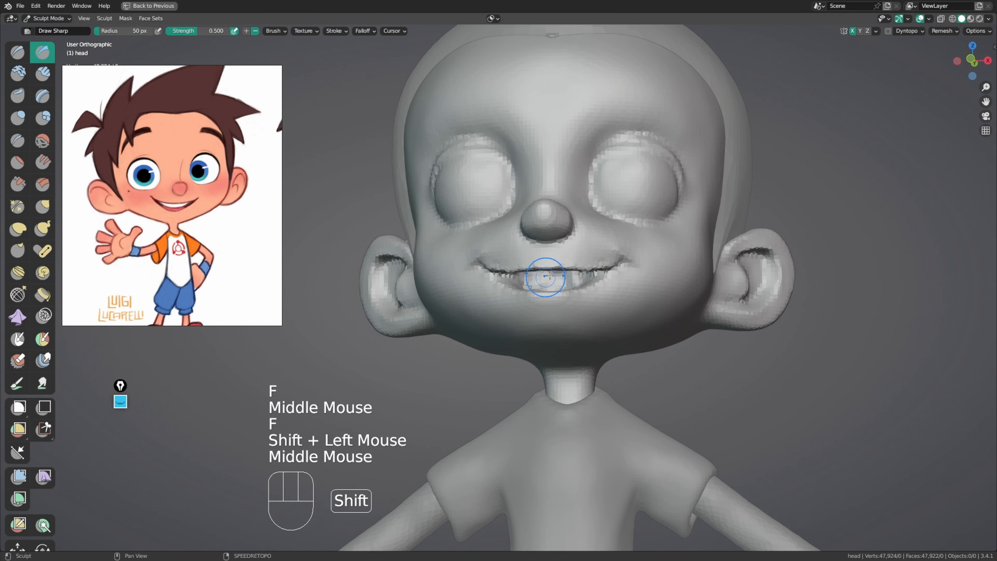
left_click_drag(545, 277, 527, 277, "shift")
middle_click_drag(528, 277, 526, 279)
mouse_move(526, 280)
middle_mouse_down()
mouse_move(514, 295)
mouse_move(525, 275)
middle_mouse_up()
middle_click_drag(526, 274, 537, 261)
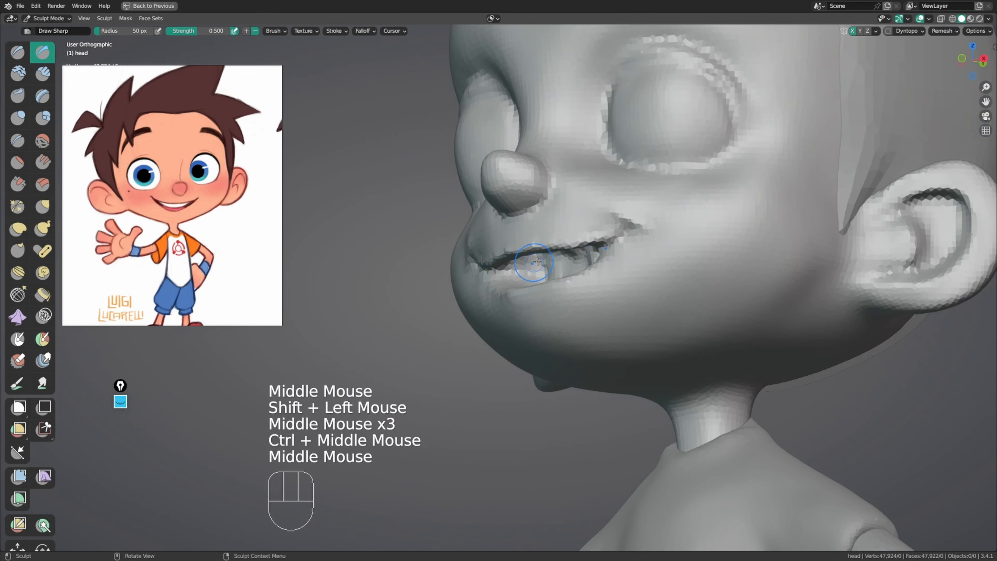
Step: Push the surface inside the mouth inward with the inverted Draw brush at 76 px radius
key("x")
key("f")
left_click(512, 272, "ctrl")
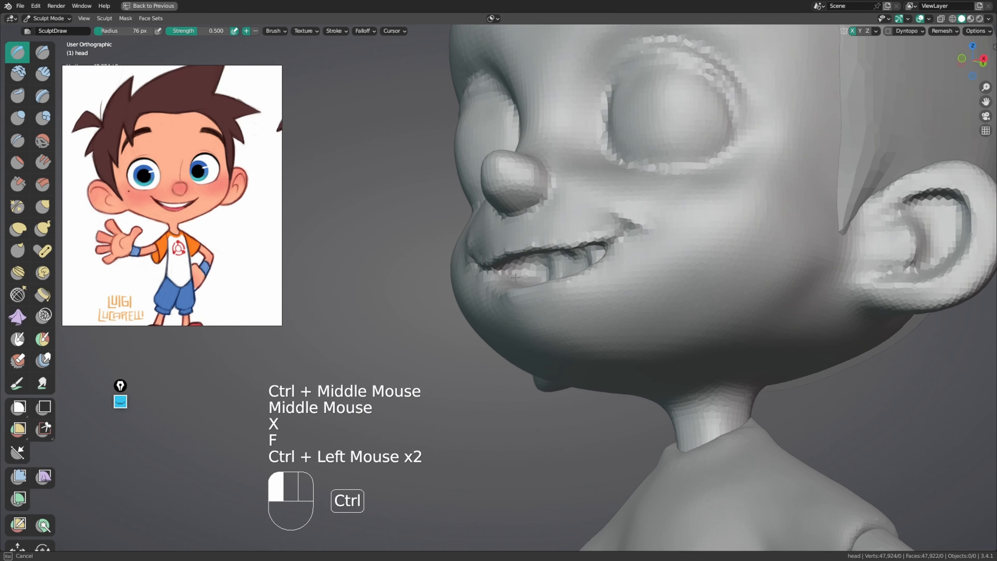
middle_click_drag(534, 275, 514, 285)
left_click_drag(514, 284, 512, 286, "ctrl")
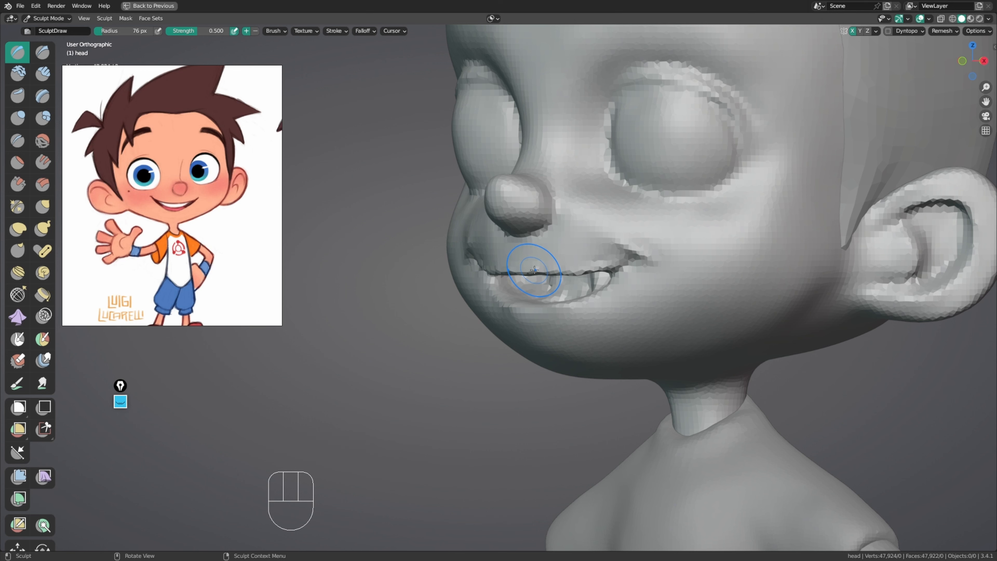
Step: Deepen the mouth opening behind the lower lip with further Draw brush strokes at 76 px radius
middle_click_drag(536, 269, 604, 240)
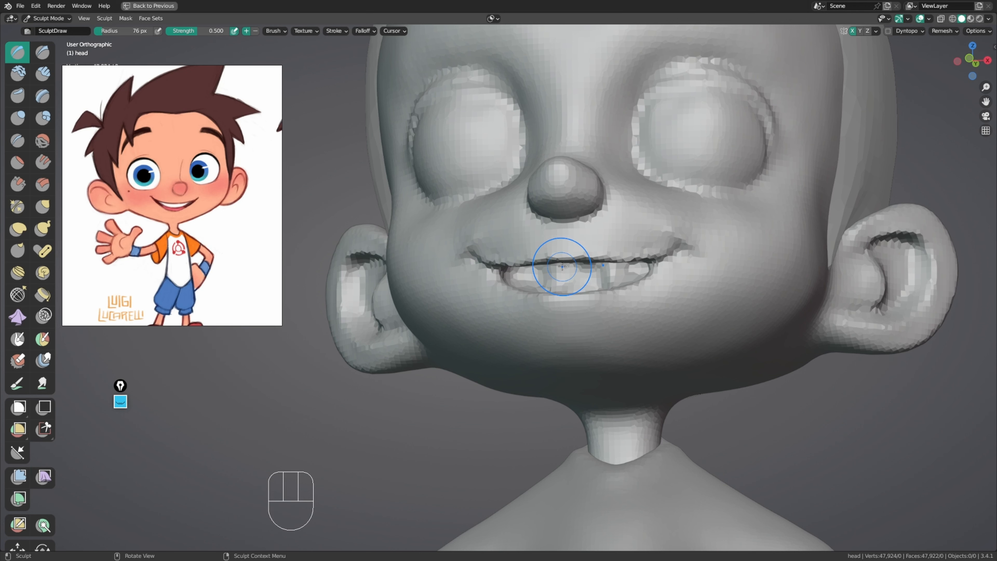
middle_click_drag(562, 266, 527, 263)
left_click(523, 276)
left_click(523, 276)
left_click_drag(523, 276, 522, 275, "ctrl")
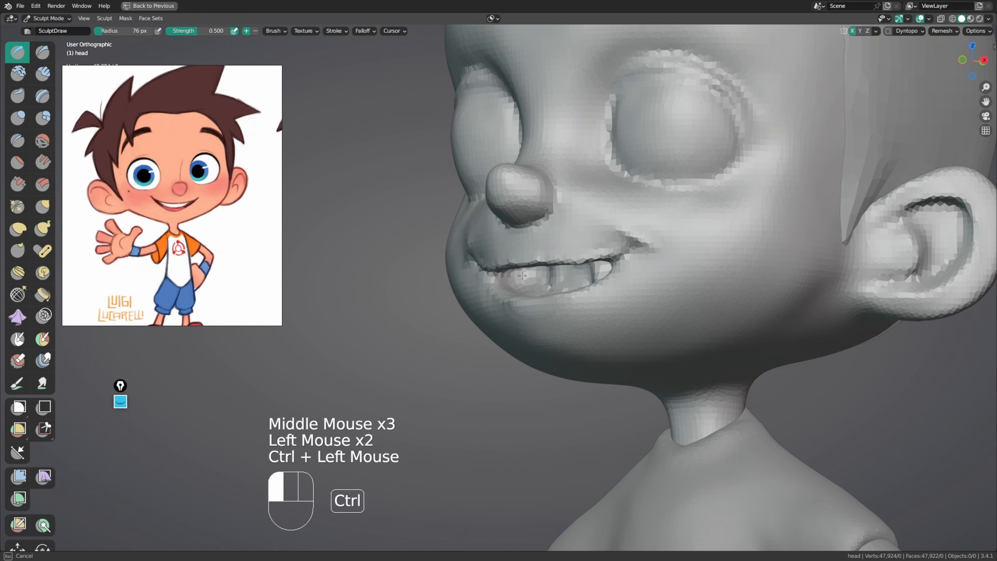
Step: Carve away the jagged teeth area across the mouth with inverted Draw brush strokes
middle_click_drag(519, 277, 669, 276)
left_click(580, 280, "ctrl")
left_click(621, 294, "ctrl")
left_click(616, 302, "ctrl")
left_click(651, 280, "ctrl")
left_click(660, 279, "ctrl")
left_click(623, 268, "ctrl")
mouse_move(722, 236)
middle_mouse_down()
mouse_move(619, 282)
mouse_move(522, 291)
mouse_move(534, 283)
middle_mouse_up()
left_click(569, 287, "ctrl")
Step: Reshape the lower lip edge near the mouth corner with the Grab brush at 89 px radius
key("g")
mouse_move(534, 283)
middle_mouse_down()
mouse_move(556, 267)
mouse_move(496, 285)
middle_mouse_up()
key("f")
left_click(497, 278)
left_click(497, 278)
key("f")
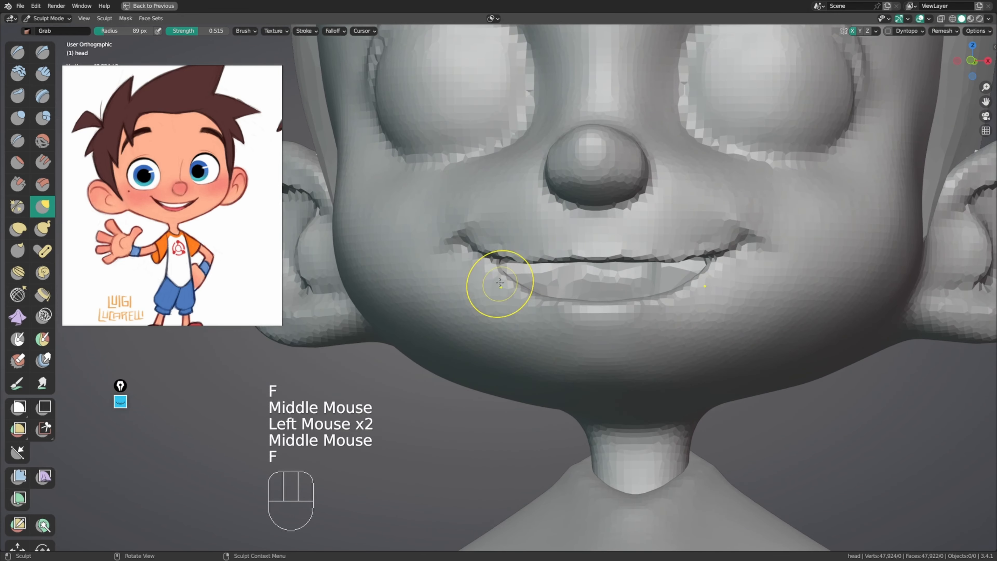
left_click(493, 270)
left_click(494, 271)
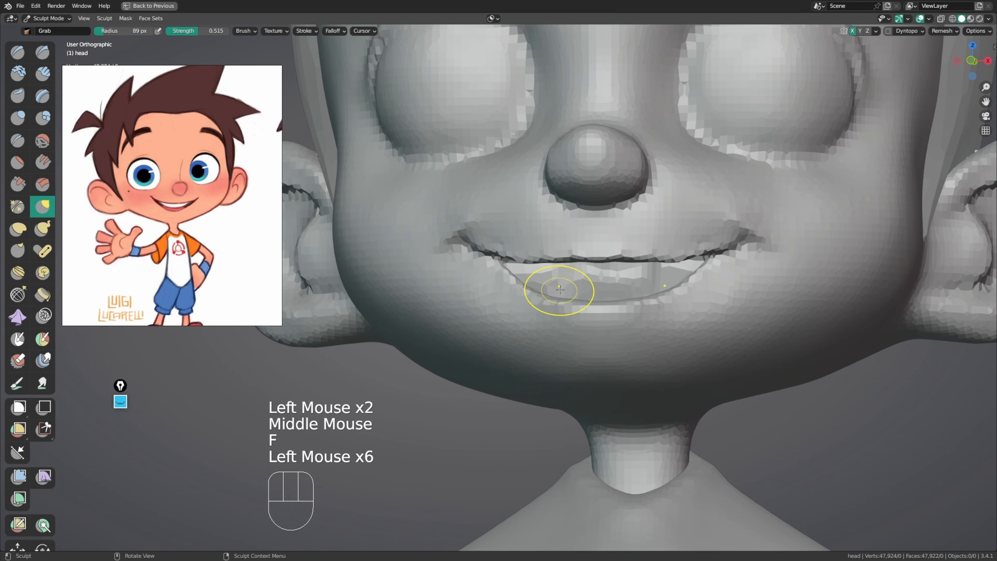
Step: Widen the inner rim of the ear with the Grab brush at 119 px radius
middle_click_drag(522, 257, 588, 236)
middle_click_drag(588, 236, 628, 240)
middle_click_drag(628, 239, 591, 238)
middle_click_drag(591, 238, 584, 196, "shift")
left_click(408, 250)
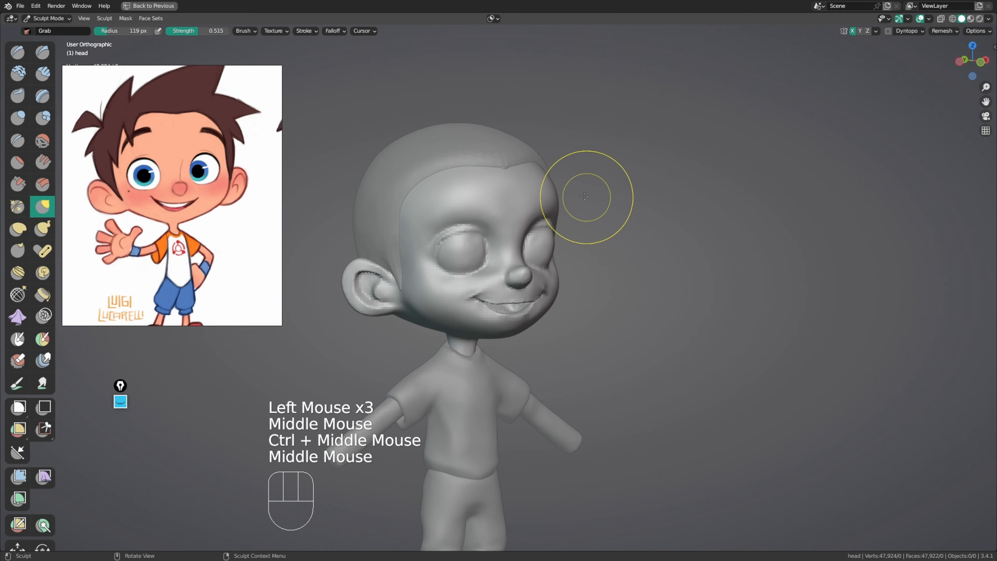
mouse_move(441, 221)
middle_mouse_down()
mouse_move(418, 233)
mouse_move(428, 251)
mouse_move(426, 243)
middle_mouse_up()
mouse_move(425, 244)
middle_mouse_down("ctrl")
mouse_move(421, 268)
mouse_move(410, 236)
middle_mouse_up("ctrl")
left_click_drag(410, 236, 404, 214)
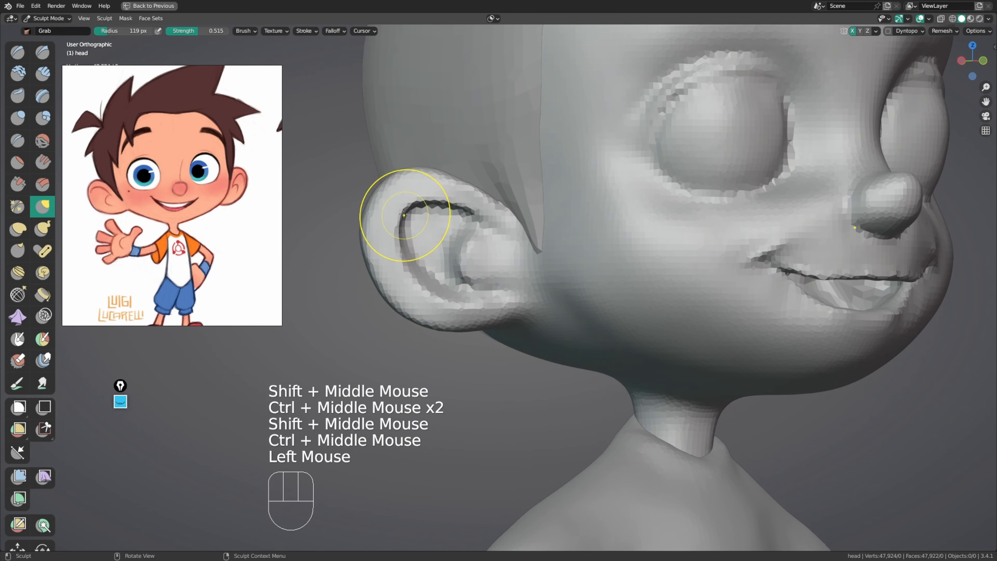
left_click_drag(397, 250, 399, 250)
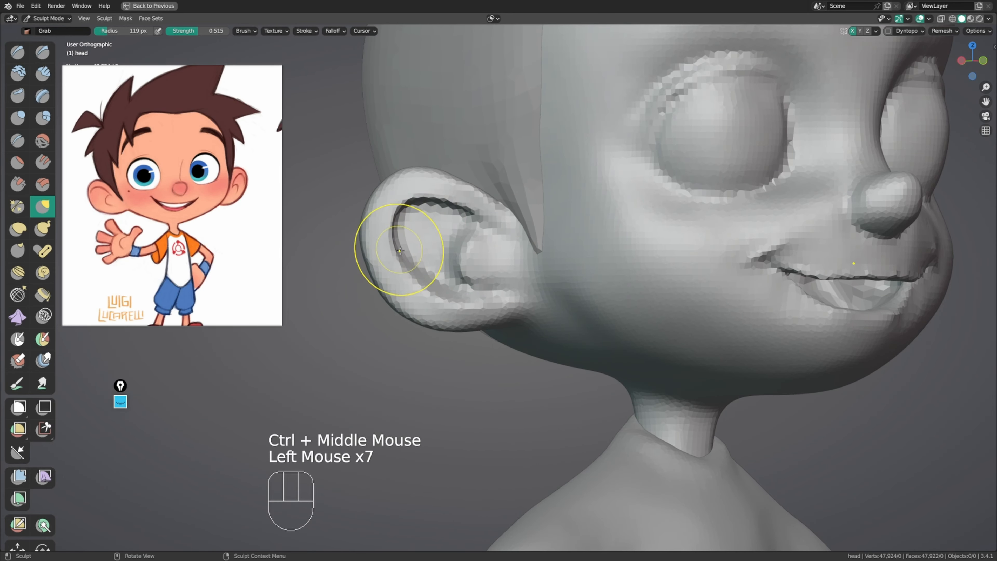
Step: Refine the lower inner ear with the Grab brush at 83 px radius and smooth the cheek beside the eye
middle_click_drag(438, 297, 440, 314, "ctrl")
mouse_move(440, 314)
middle_mouse_down("ctrl")
mouse_move(443, 322)
mouse_move(485, 256)
mouse_move(460, 311)
middle_mouse_up("ctrl")
key("f")
left_click(456, 290)
middle_click_drag(464, 271, 475, 326, "ctrl")
mouse_move(550, 259)
middle_mouse_down()
mouse_move(518, 257)
mouse_move(604, 256)
mouse_move(494, 260)
mouse_move(503, 240)
middle_mouse_up()
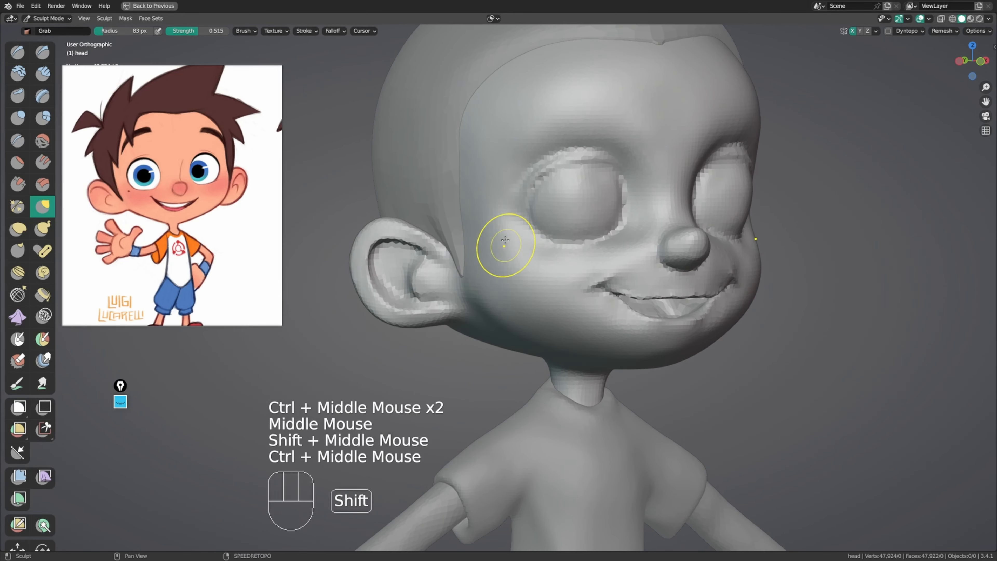
left_click_drag(503, 241, 502, 231, "shift")
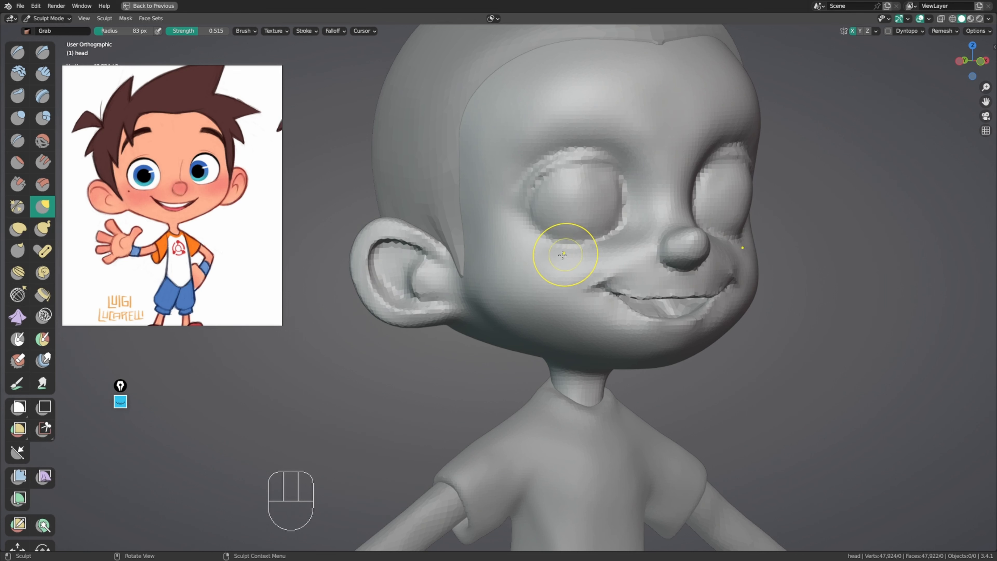
Step: Adjust the jaw below the ear with the Grab brush at 143 px radius and smooth it
middle_click_drag(562, 255, 508, 283)
key("x")
key("g")
key("f")
middle_click_drag(494, 318, 474, 336)
left_click_drag(474, 336, 475, 335)
left_click(501, 329, "shift")
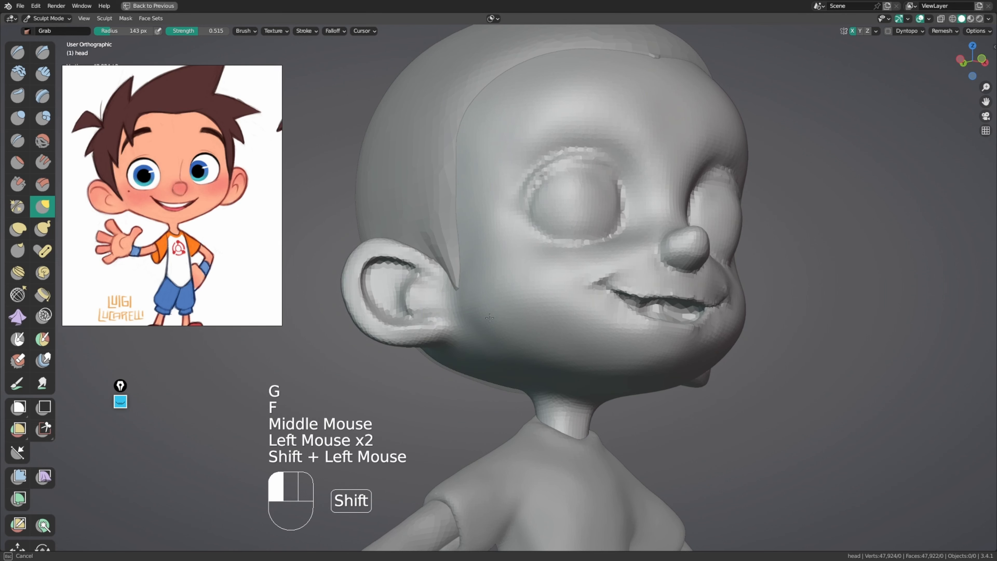
Step: Smooth the rear jaw area with the brush radius set to 119 px
key("f")
left_click(491, 332)
left_click(492, 329, "shift")
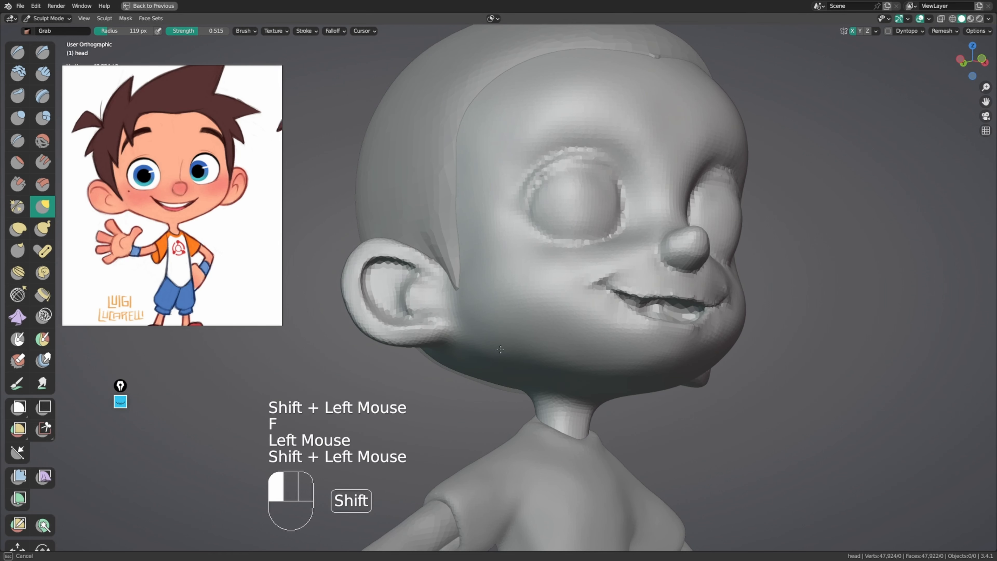
middle_click_drag(500, 349, 514, 310, "shift")
Step: Adjust the lower cheek with the Grab brush at 168 px radius
key("g")
key("f")
left_click(500, 291)
mouse_move(514, 311)
middle_mouse_down("ctrl")
mouse_move(647, 245)
mouse_move(511, 261)
mouse_move(558, 265)
mouse_move(520, 278)
middle_mouse_up("ctrl")
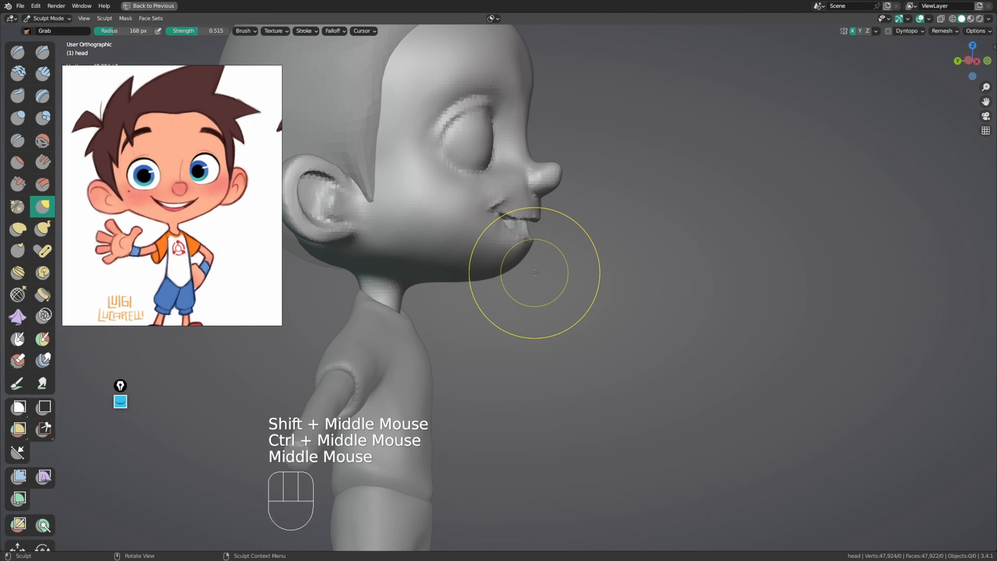
Step: Show the side-view drawing in the reference image and turn the model to the matching profile
scroll(217, 217, "down", 5)
middle_click_drag(235, 210, 197, 246)
scroll(252, 197, "up", 5)
scroll(251, 197, "up", 1)
middle_click_drag(549, 207, 587, 192)
mouse_move(577, 206)
middle_mouse_down()
mouse_move(569, 214)
mouse_move(584, 212)
middle_mouse_up()
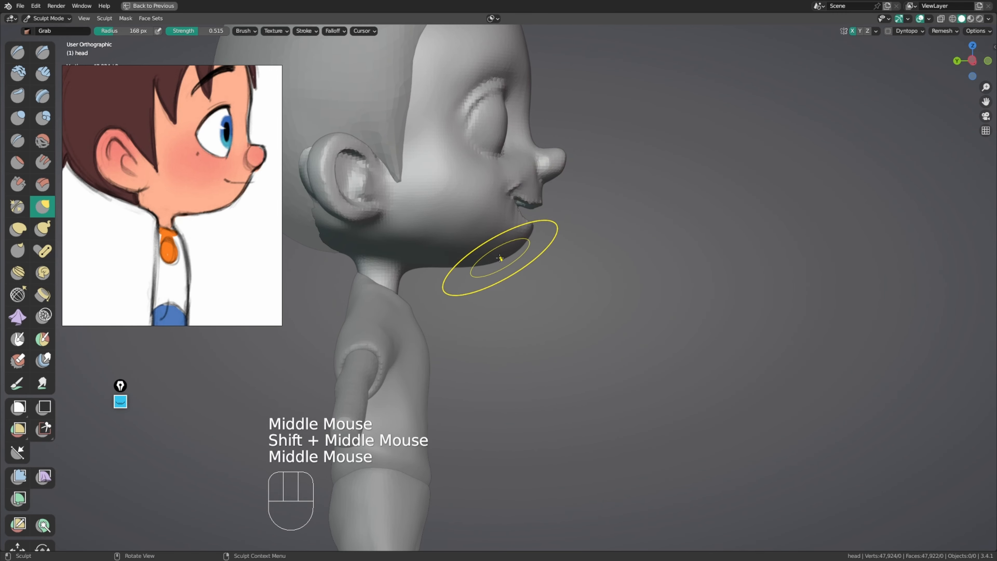
Step: Adjust the neck beneath the head in profile with the Grab brush at 161 px radius
key("f")
middle_click_drag(495, 258, 412, 272, "ctrl")
left_click(406, 277)
key("f")
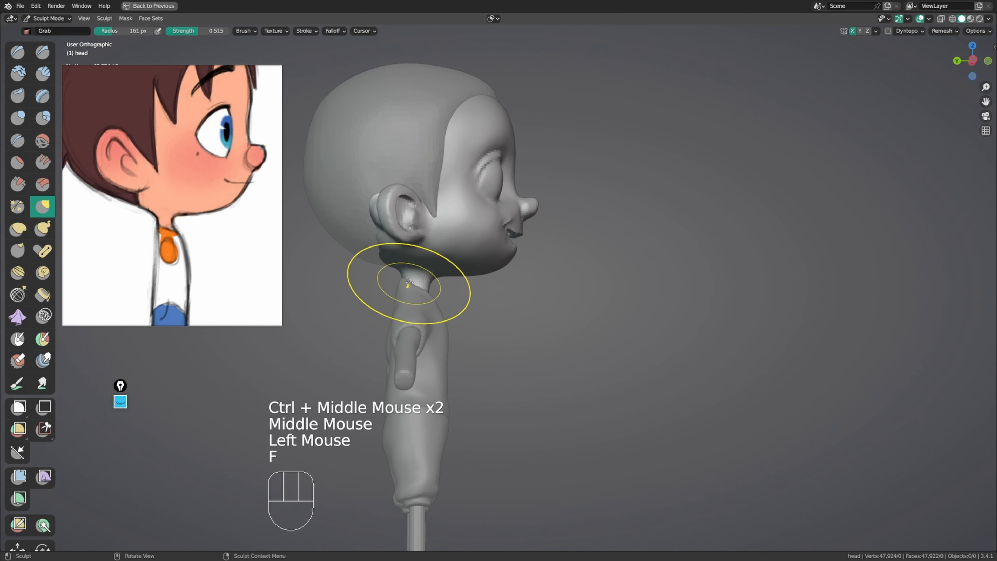
left_click(408, 277)
Step: Pull the neck forward and down into the collar with the Grab brush, reducing its radius to 114 px
key("f")
left_click(431, 279)
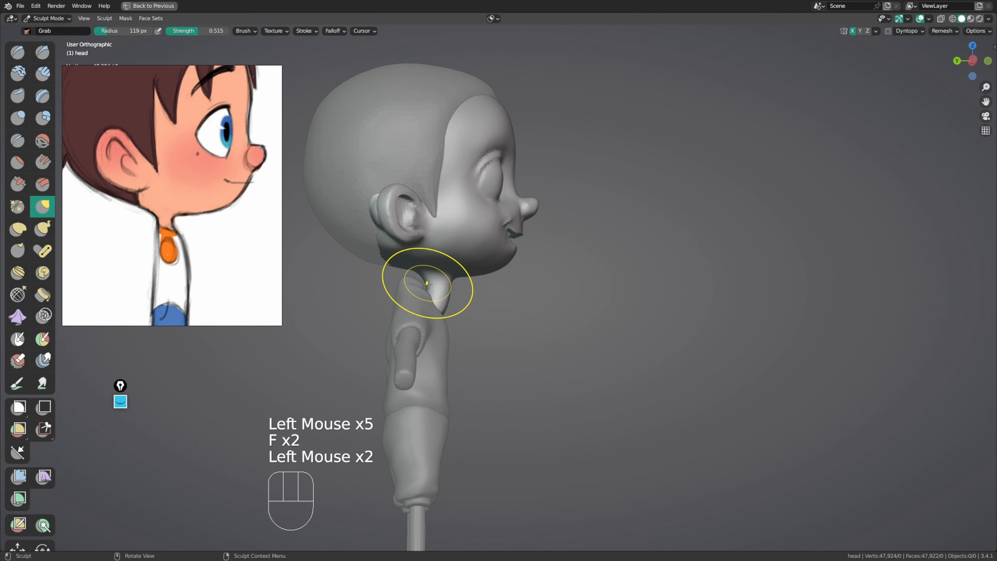
key("f")
left_click_drag(427, 283, 440, 312)
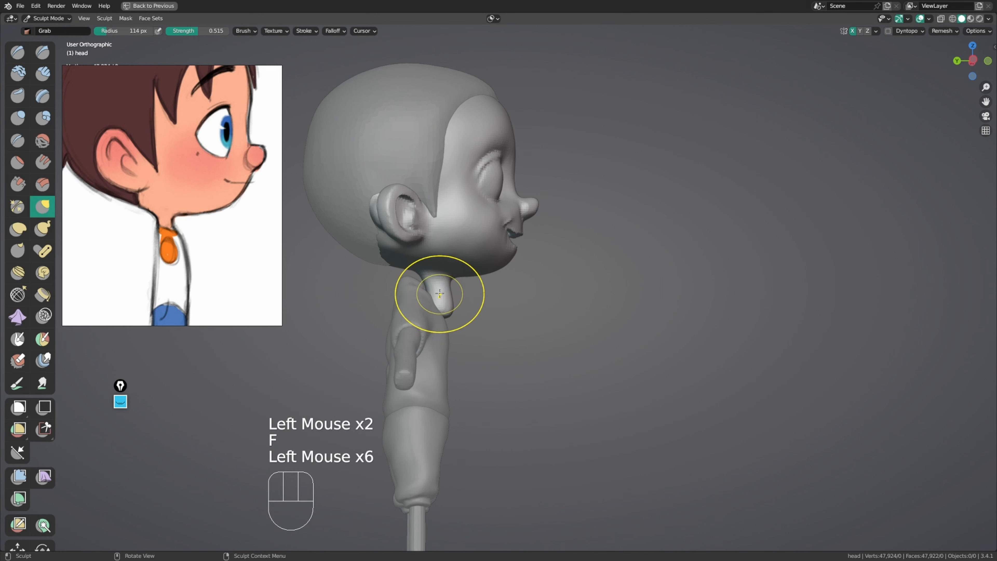
Step: Slim the neck with the Grab brush at 67 px radius and adjust the head's profile, enlarging the radius from 140 to 274 px
key("f")
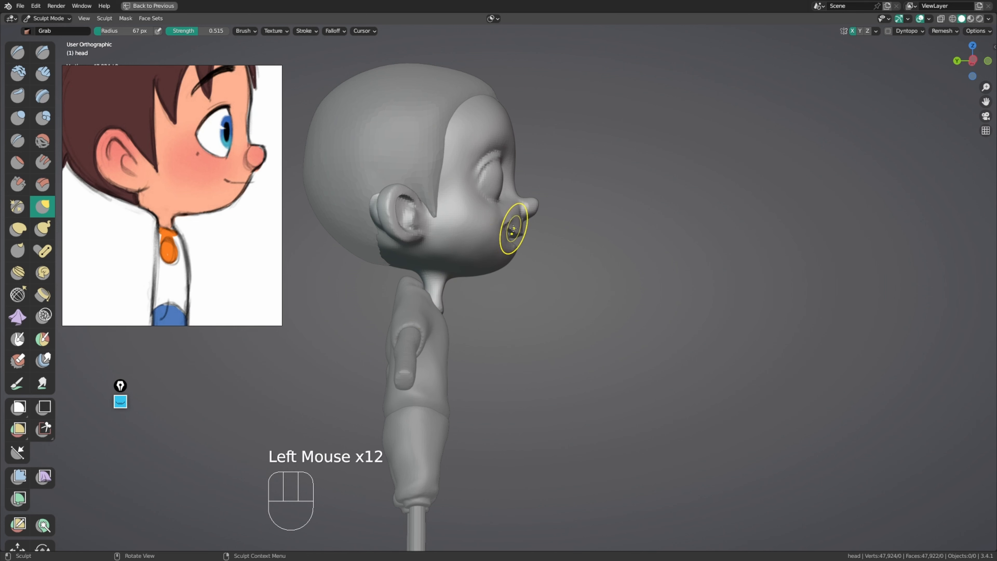
middle_click_drag(512, 229, 483, 293)
key("f")
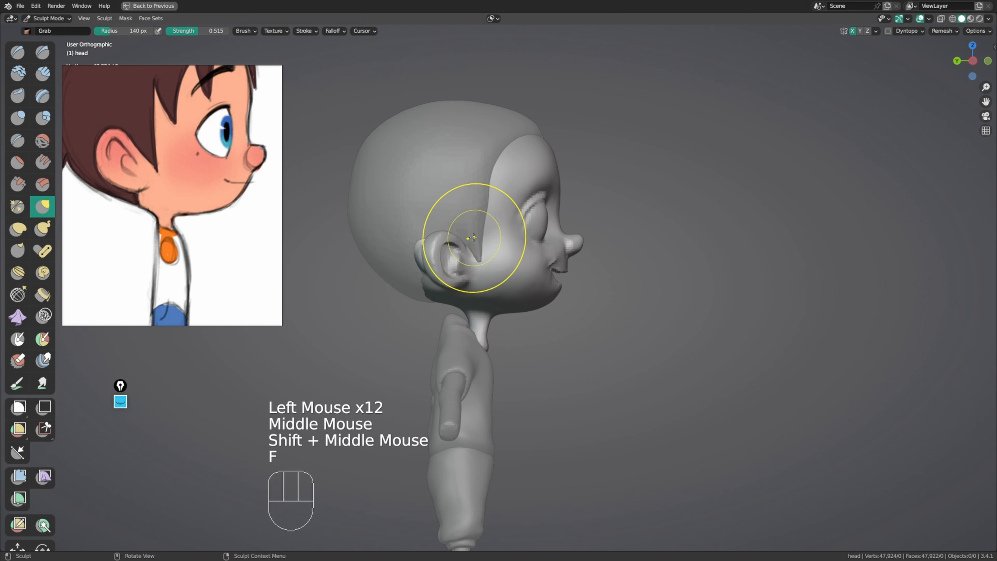
middle_click_drag(528, 250, 463, 212)
mouse_move(463, 212)
middle_mouse_down("ctrl")
mouse_move(472, 226)
mouse_move(476, 206)
middle_mouse_up("ctrl")
mouse_move(467, 283)
middle_mouse_down()
mouse_move(475, 240)
mouse_move(545, 267)
middle_mouse_up()
key("f")
middle_click_drag(544, 268, 541, 217)
key("f")
left_click(490, 209)
Step: Compare the head with the front and side drawings in the reference image and turn the model to view it from below
mouse_move(169, 263)
middle_mouse_down()
mouse_move(182, 264)
mouse_move(8, 264)
mouse_move(785, 267)
mouse_move(625, 257)
middle_mouse_up()
middle_click_drag(223, 246, 119, 236)
middle_click_drag(232, 236, 75, 230)
middle_click_drag(277, 231, 162, 226)
middle_click_drag(462, 175, 459, 192)
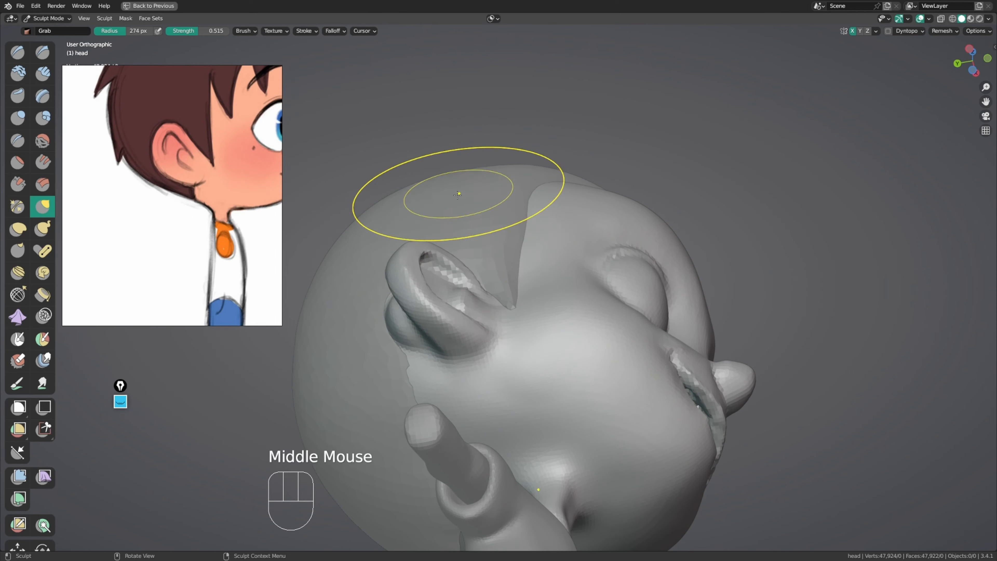
Step: Reshape the ear and its angle to the head from below with the Grab brush, ending at 202 px radius
key("f")
left_click(557, 221)
middle_click_drag(448, 314, 437, 281)
mouse_move(427, 268)
left_mouse_down()
mouse_move(407, 278)
mouse_move(411, 293)
left_mouse_up()
key("f")
left_click(513, 290)
left_click_drag(413, 291, 426, 265)
left_click_drag(427, 256, 425, 265)
left_click_drag(427, 260, 425, 265)
middle_click_drag(434, 275, 422, 284)
key("f")
left_click(440, 309)
left_click_drag(464, 291, 458, 288)
left_click_drag(456, 287, 453, 285)
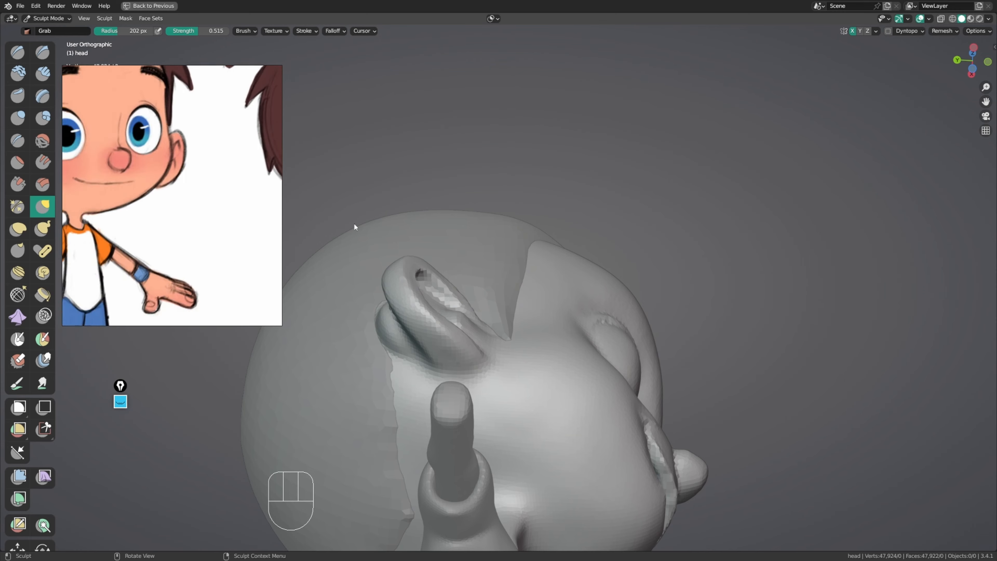
Step: Adjust the ear's upper outer rim from the front with the Grab brush at 125 px radius
mouse_move(811, 201)
middle_mouse_down()
mouse_move(432, 314)
mouse_move(496, 432)
mouse_move(199, 486)
mouse_move(451, 354)
mouse_move(454, 318)
mouse_move(431, 318)
middle_mouse_up()
key("f")
key("f")
left_click(427, 322)
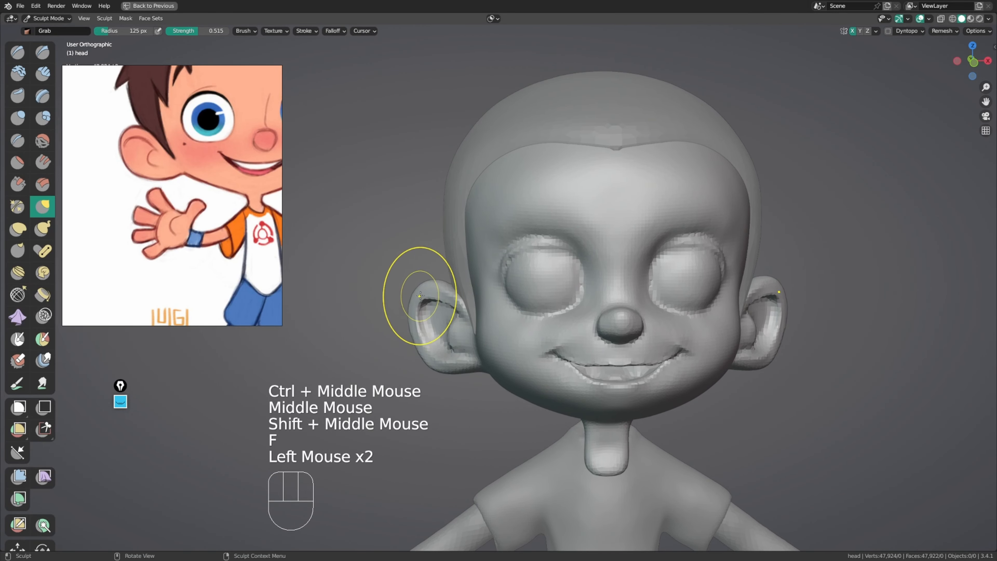
left_click_drag(420, 295, 423, 291)
mouse_move(392, 293)
middle_mouse_down()
mouse_move(474, 325)
mouse_move(545, 330)
middle_mouse_up()
left_click_drag(436, 311, 430, 316)
mouse_move(426, 310)
middle_mouse_down()
mouse_move(518, 229)
mouse_move(480, 236)
middle_mouse_up()
middle_click_drag(480, 237, 476, 234)
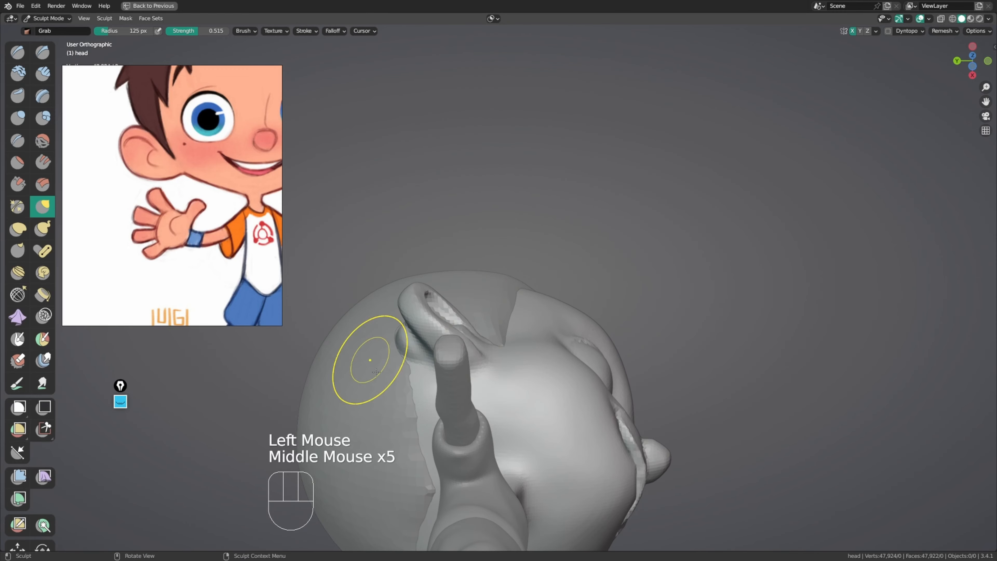
Step: Build up the tragus at the ear opening with the Draw brush at 70 px radius and smooth it
middle_click_drag(376, 371, 444, 274)
mouse_move(443, 275)
middle_mouse_down("ctrl")
mouse_move(442, 255)
mouse_move(567, 267)
middle_mouse_up("ctrl")
key("x")
key("f")
left_click(449, 313)
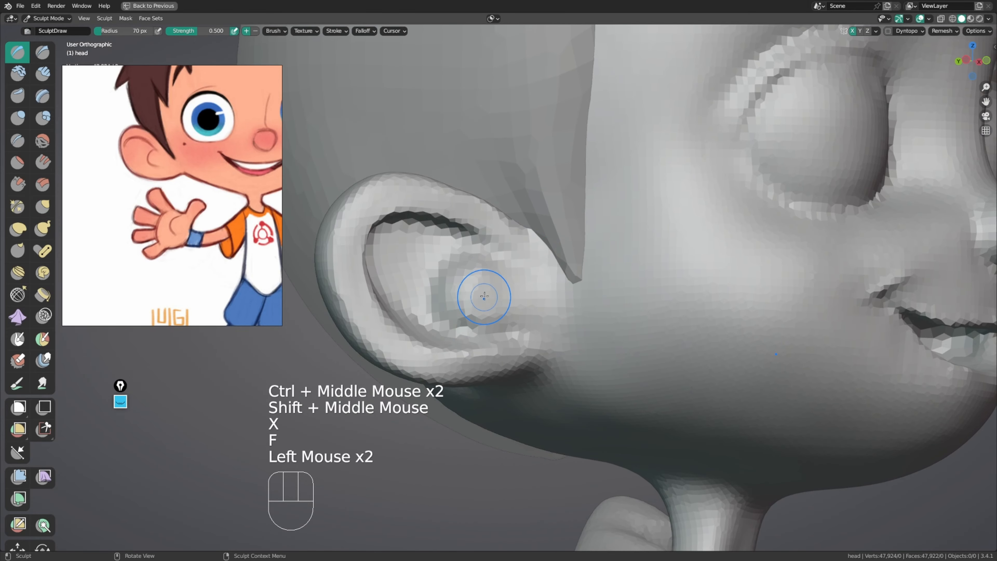
key("f")
left_click(483, 322, "shift")
left_click(454, 283, "shift")
Step: Define the edge around the tragus with the Crease brush at 85 px radius and smooth the strokes
key("shift+c")
key("f")
left_click(474, 339)
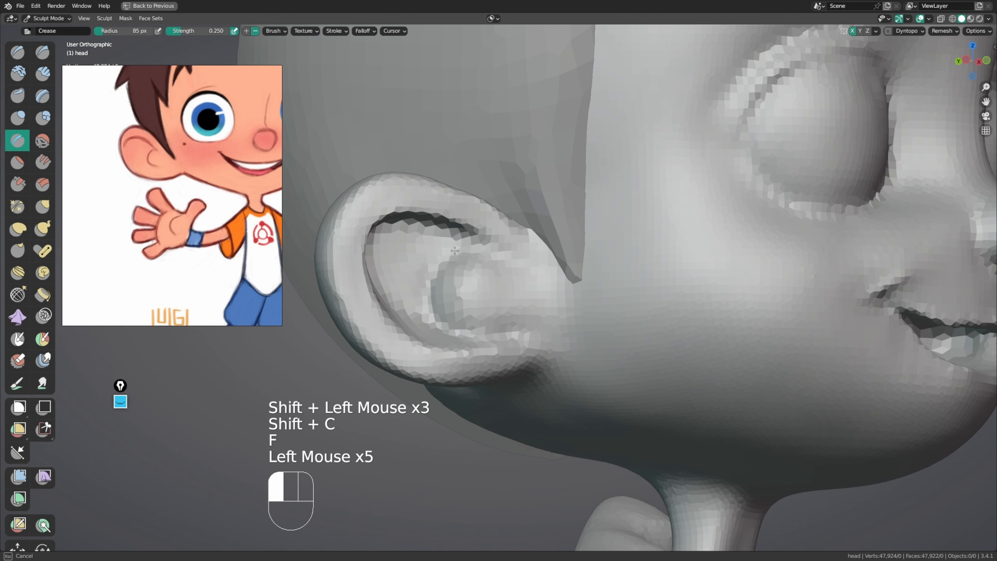
left_click_drag(454, 250, 492, 314, "ctrl")
middle_click_drag(494, 304, 477, 288)
left_click_drag(472, 288, 477, 302, "shift")
Step: Smooth the inner bowl and the outer rim of the ear
mouse_move(481, 294)
middle_mouse_down("ctrl")
mouse_move(490, 345)
mouse_move(510, 341)
middle_mouse_up("ctrl")
middle_click_drag(550, 325, 518, 325)
mouse_move(518, 325)
middle_mouse_down("shift")
mouse_move(480, 306)
mouse_move(475, 263)
middle_mouse_up("shift")
mouse_move(474, 259)
middle_mouse_down("ctrl")
mouse_move(472, 212)
mouse_move(455, 235)
middle_mouse_up("ctrl")
middle_click_drag(455, 236, 441, 279, "ctrl")
left_click_drag(404, 281, 379, 291, "shift")
middle_click_drag(452, 288, 527, 279, "shift")
mouse_move(480, 278)
left_mouse_down("shift")
mouse_move(470, 279)
mouse_move(466, 261)
left_mouse_up("shift")
middle_click_drag(466, 261, 467, 278)
Step: Sharpen the groove around the tragus and inner ear with the Crease brush at 43 px and Draw Sharp at 51 px radius
key("shift+c")
key("f")
left_click(432, 275)
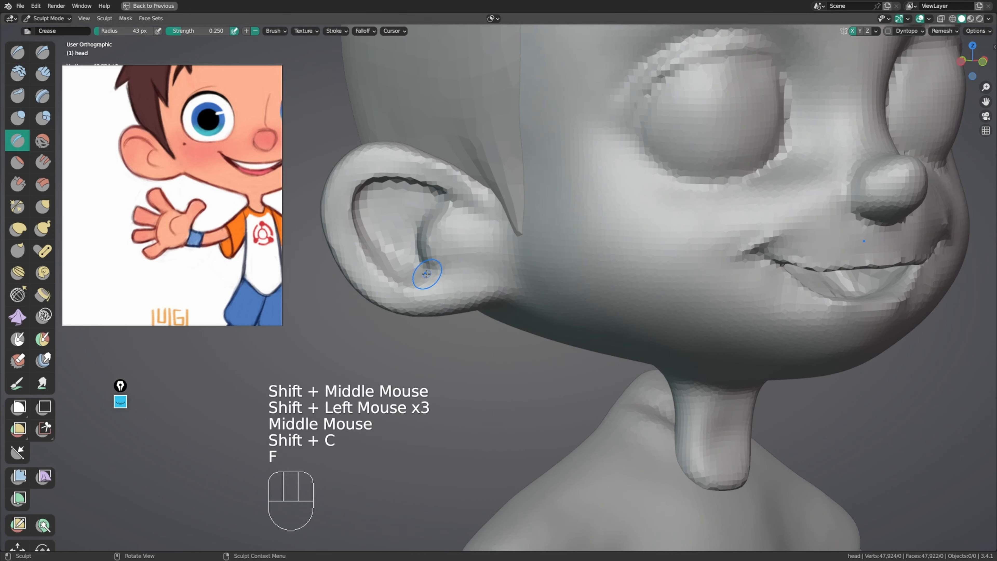
key("y")
left_click(417, 271)
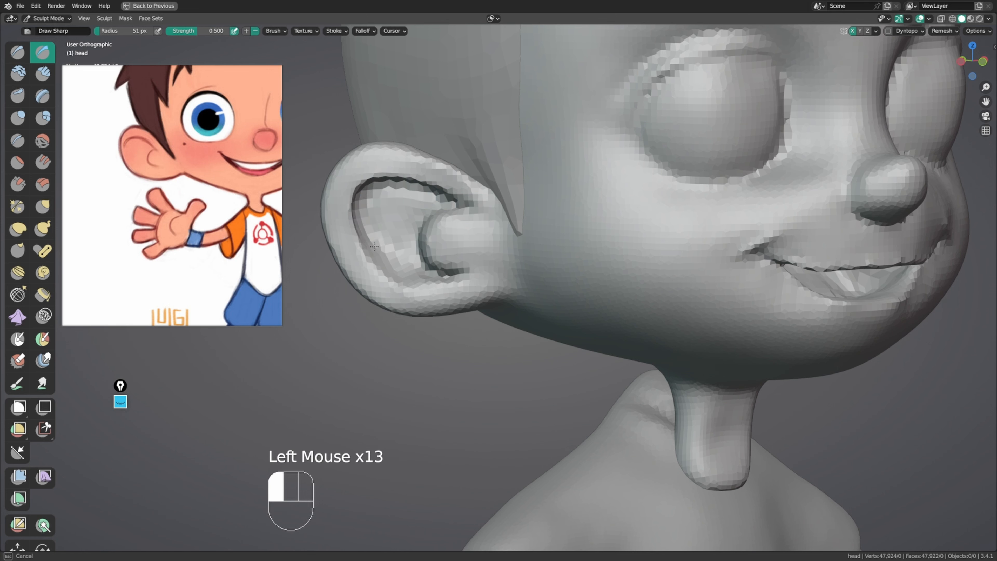
Step: Smooth the sharpened grooves inside the ear and along its lower rim
middle_click_drag(447, 277, 461, 280)
left_click_drag(460, 280, 452, 278, "shift")
left_click_drag(461, 278, 451, 277, "shift")
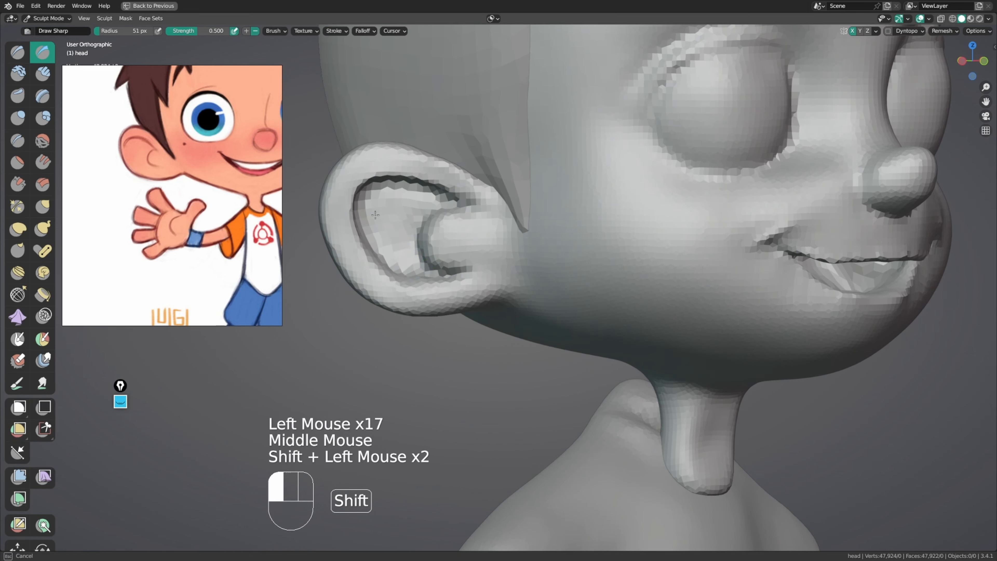
mouse_move(456, 277)
middle_mouse_down("ctrl")
mouse_move(460, 253)
mouse_move(437, 250)
mouse_move(438, 259)
mouse_move(442, 247)
middle_mouse_up("ctrl")
middle_click_drag(441, 251, 443, 260, "ctrl")
left_click_drag(443, 260, 404, 262, "shift")
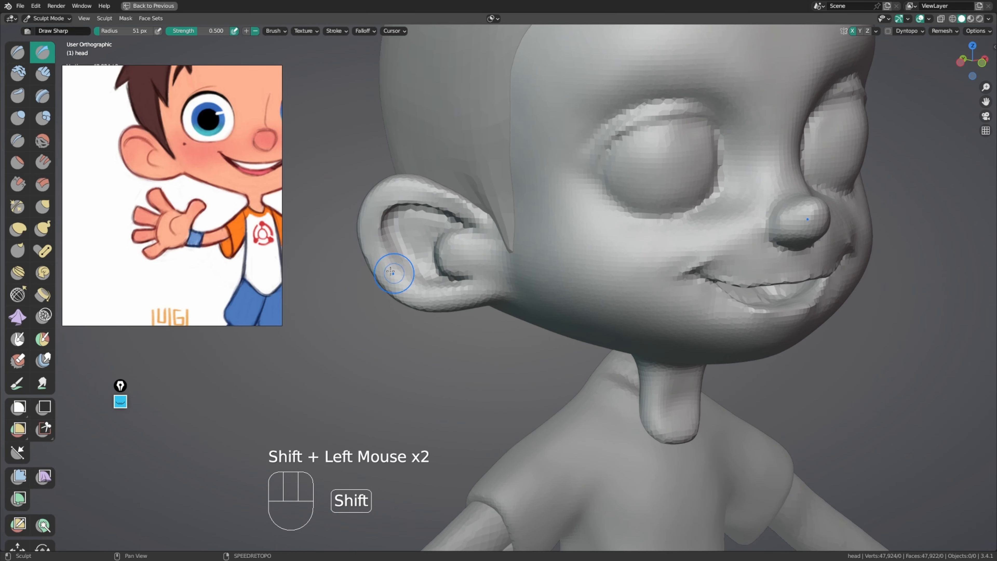
Step: Flatten the ear's lower rim and lobe with the Scrape/Peaks brush starting at 51 px radius, and smooth the surface
key("4")
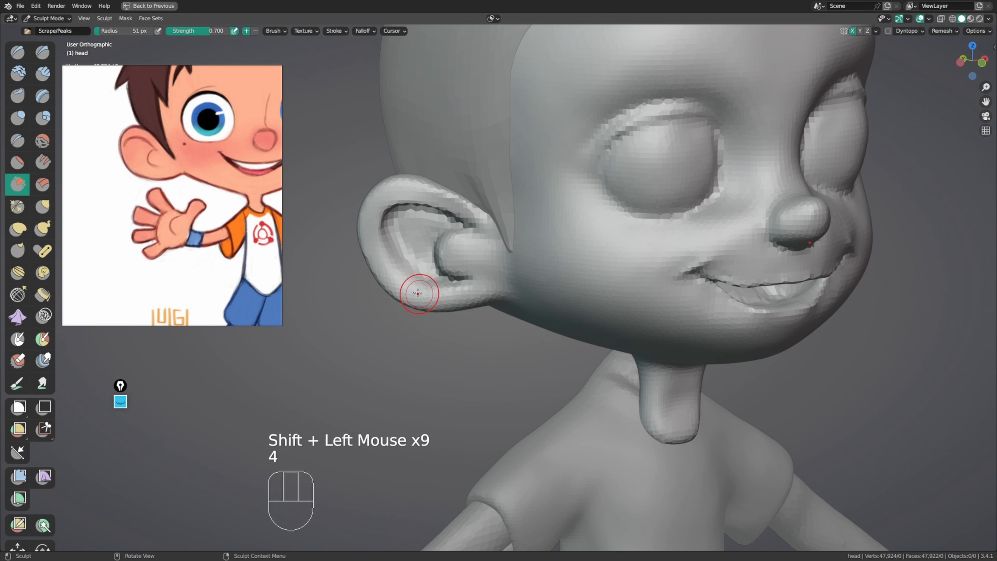
left_click_drag(418, 289, 432, 295)
left_click_drag(431, 294, 485, 296)
key("f")
left_click(440, 296)
middle_click_drag(486, 296, 451, 290)
left_click_drag(432, 292, 416, 295, "shift")
left_click_drag(428, 294, 416, 296, "shift")
Step: Pull the ear's rim into shape from below with the Grab brush at 115 px radius
middle_click_drag(420, 296, 424, 326, "ctrl")
middle_click_drag(423, 326, 474, 302)
middle_click_drag(474, 302, 490, 238)
key("g")
key("f")
left_click(437, 294)
left_click_drag(437, 293, 427, 279)
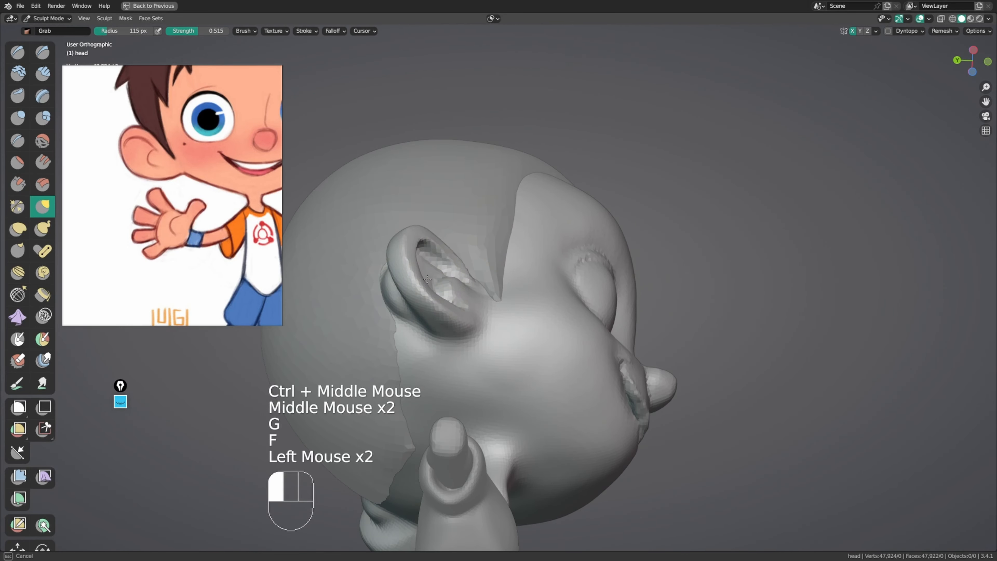
mouse_move(429, 289)
middle_mouse_down()
mouse_move(512, 240)
mouse_move(422, 285)
mouse_move(422, 263)
middle_mouse_up()
Step: Crease the back of the ear where it meets the head, adjusting the Crease brush radius
key("shift+c")
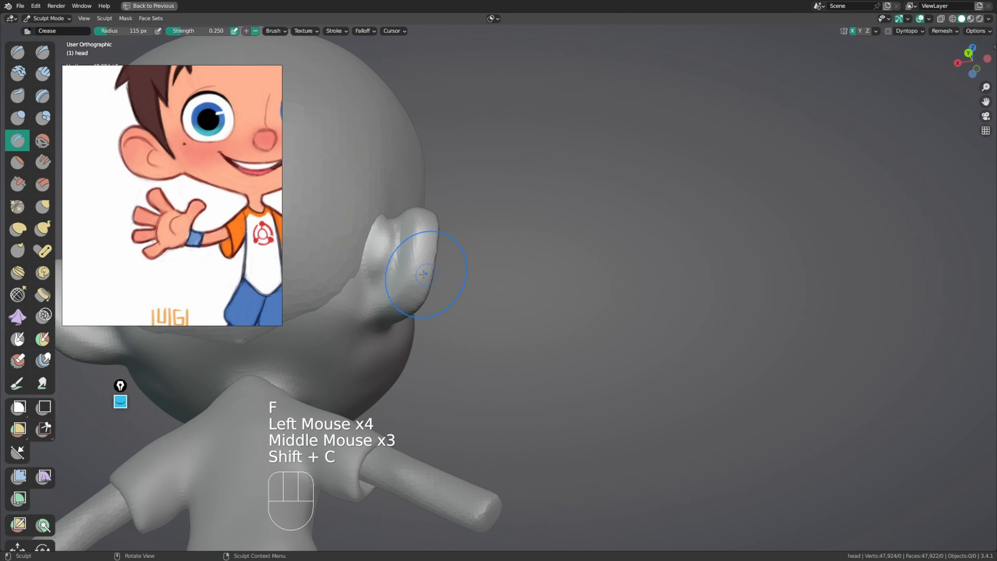
key("f")
left_click(387, 256)
left_click_drag(387, 256, 392, 271)
Step: Switch to Object Mode and move the shirt body, arms, trousers and legs together slightly forward along the Y axis in the right view
mouse_move(392, 271)
middle_mouse_down()
mouse_move(265, 358)
mouse_move(270, 397)
middle_mouse_up()
middle_click_drag(550, 271, 519, 267)
middle_click_drag(520, 267, 522, 297, "ctrl")
key("ctrl+Tab")
mouse_move(420, 286)
middle_mouse_down()
mouse_move(530, 350)
mouse_move(542, 322)
mouse_move(530, 308)
mouse_move(530, 273)
middle_mouse_up()
left_click(526, 350)
middle_click_drag(530, 272, 564, 261, "ctrl")
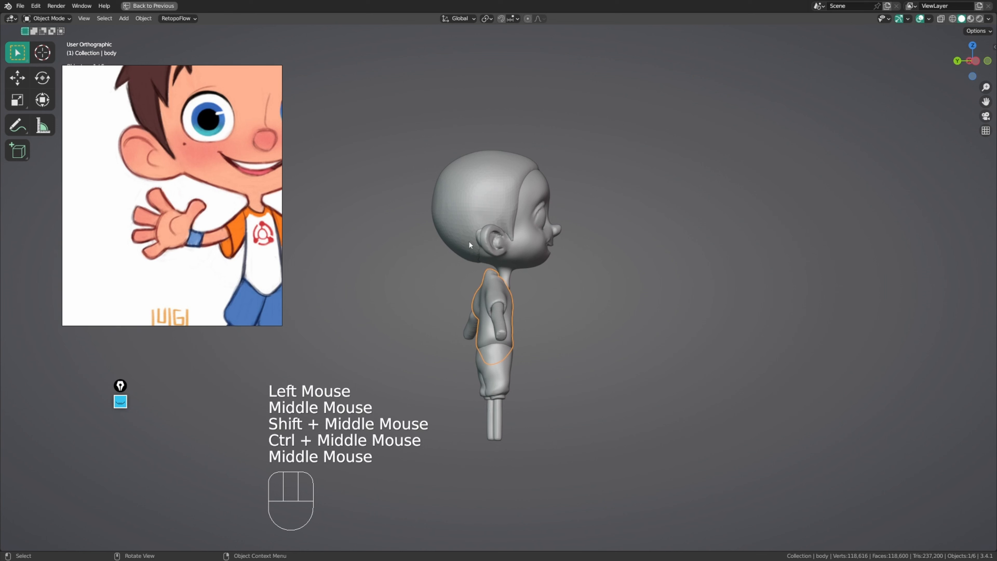
key("KP_3")
key("KP_Enter")
key("KP_3")
middle_click_drag(469, 241, 578, 277, "ctrl")
left_click(494, 406, "shift")
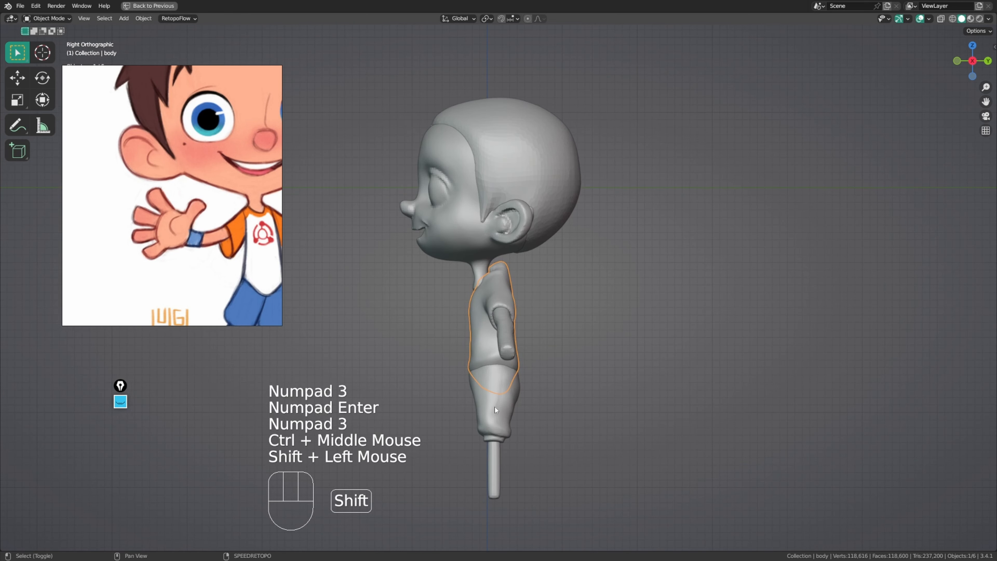
key("g")
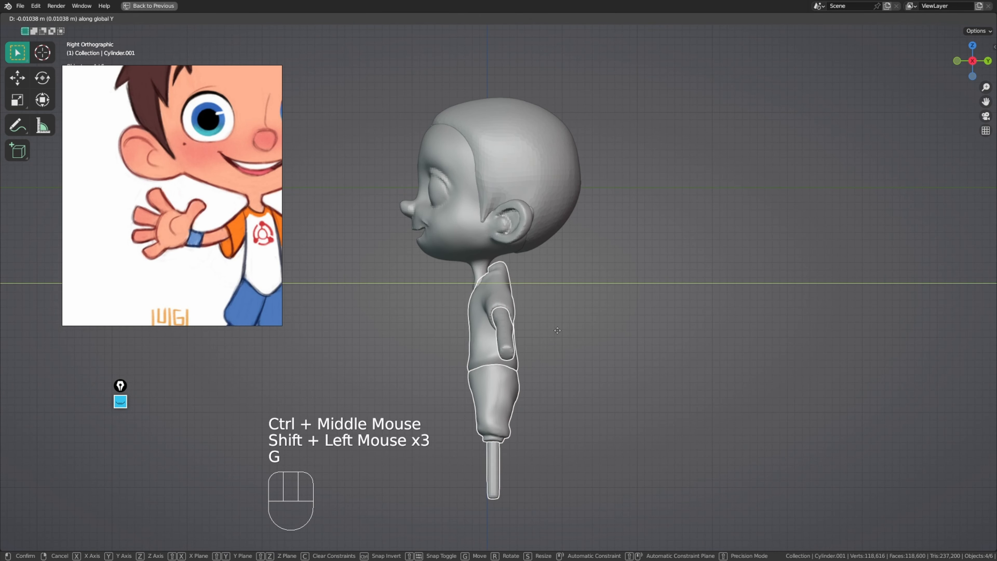
left_click(460, 373)
left_click(568, 295)
Step: Compare the whole figure's proportions from several angles with the front-view drawing in the reference image
middle_click_drag(569, 277, 549, 310, "ctrl")
middle_click_drag(635, 314, 767, 316)
middle_click_drag(703, 301, 720, 285, "ctrl")
middle_click_drag(636, 282, 605, 281)
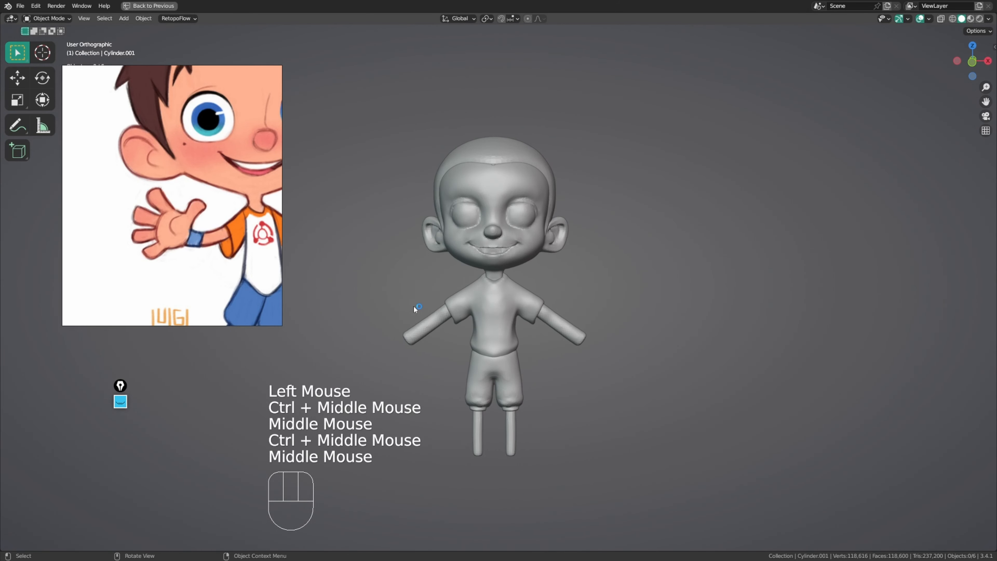
middle_click_drag(414, 307, 423, 305)
middle_click_drag(252, 235, 231, 285)
middle_click_drag(546, 208, 554, 235, "ctrl")
middle_click_drag(555, 235, 526, 244)
middle_click_drag(526, 243, 514, 261, "ctrl")
mouse_move(514, 261)
middle_mouse_down("ctrl")
mouse_move(446, 271)
mouse_move(463, 278)
middle_mouse_up("ctrl")
Step: Return the head to Sculpt Mode and adjust the jaw beside the earlobe with the Grab brush at 182 and 153 px radius
left_click(464, 295)
key("ctrl+Tab")
middle_click_drag(463, 279, 439, 306)
key("g")
key("f")
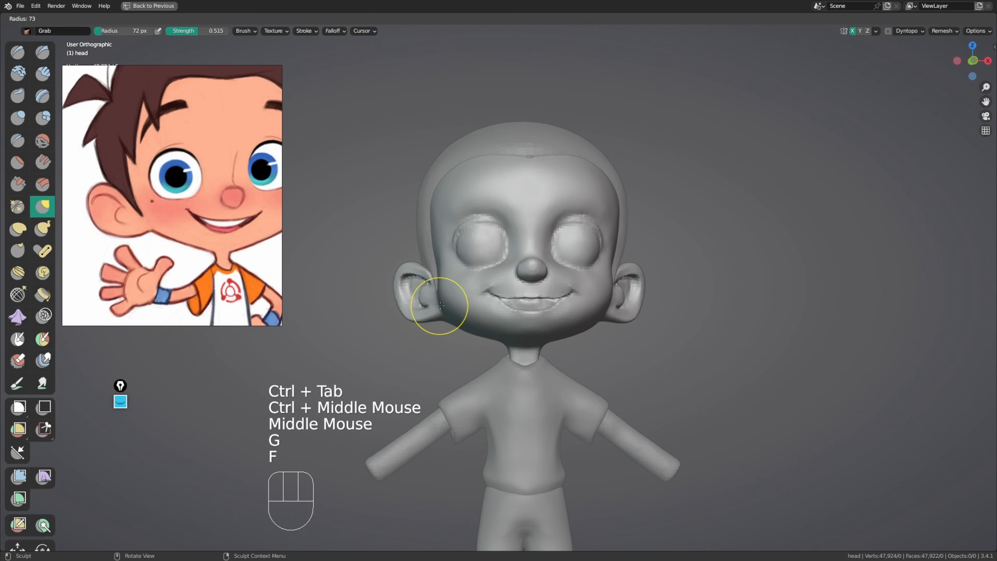
middle_click(440, 305)
key("f")
left_click_drag(455, 302, 443, 314)
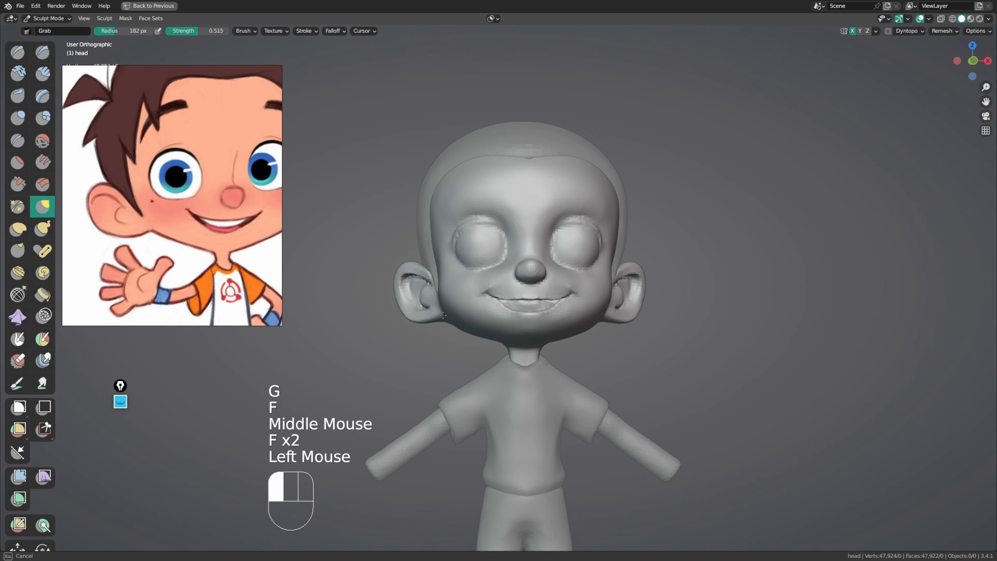
key("f")
left_click(453, 313)
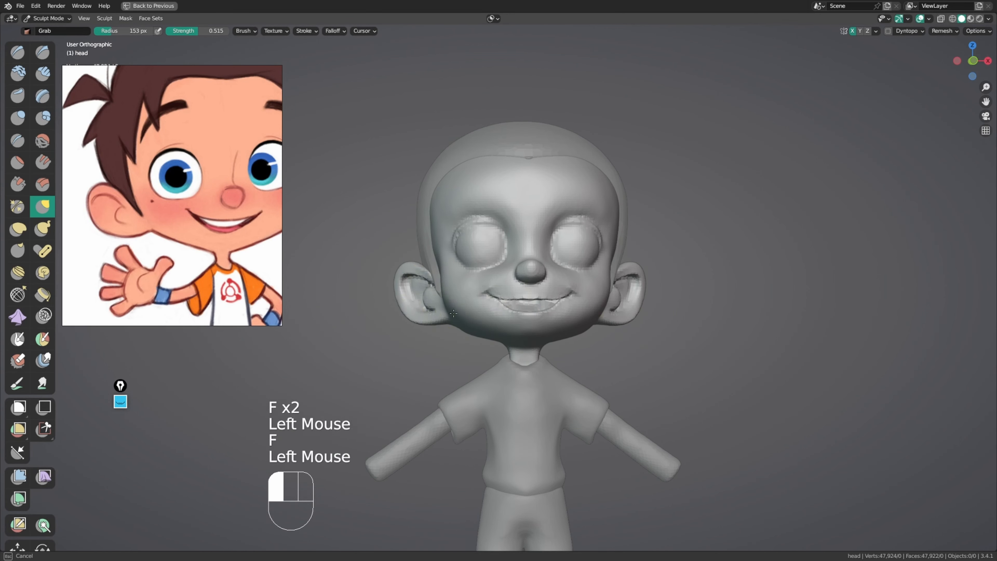
Step: Refine the lower jawline against the front drawing with the Grab brush at 186 and 170 px radius
middle_click_drag(457, 315, 460, 328)
middle_click_drag(240, 291, 207, 299)
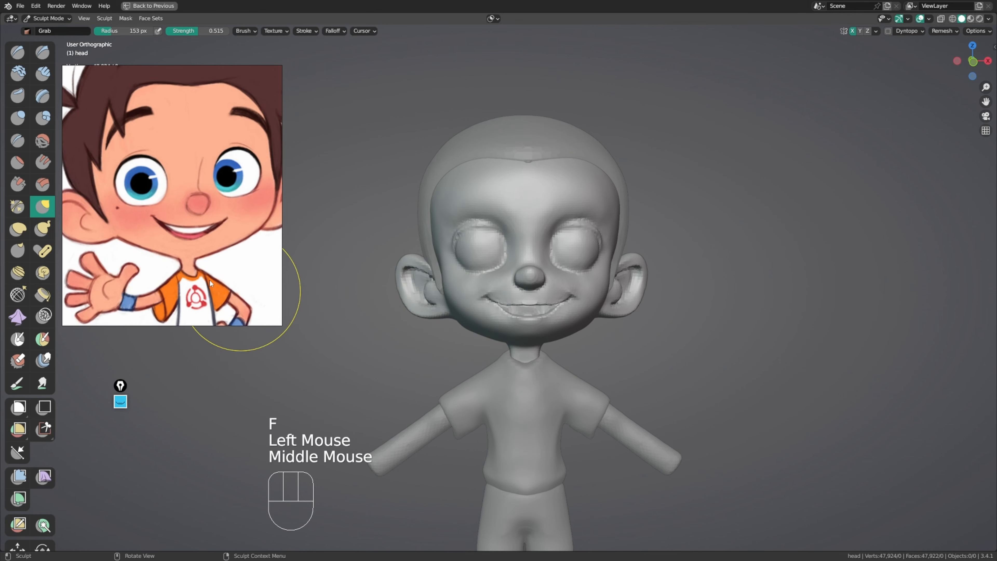
middle_click_drag(498, 296, 486, 299)
key("f")
left_click(497, 301)
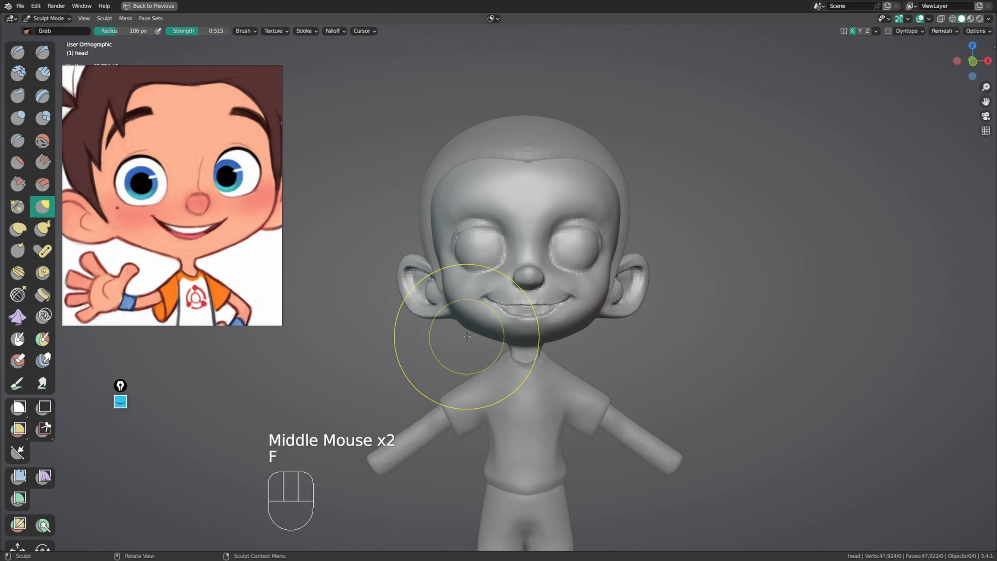
left_click_drag(467, 336, 464, 329)
key("f")
left_click(460, 332)
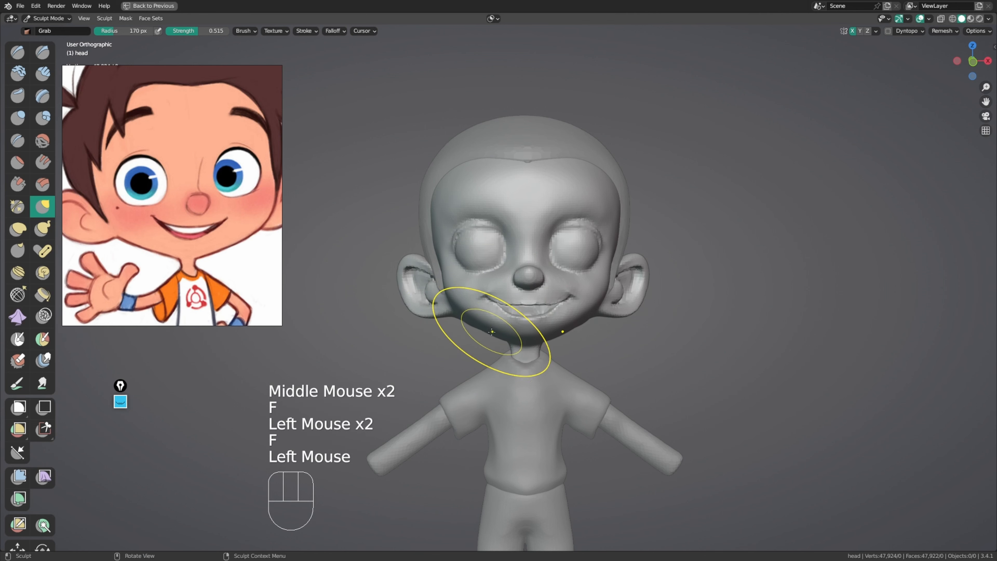
key("f")
left_click(454, 337)
Step: Adjust the ear's outer rim from front and three-quarter angles with the Grab brush at 111 px radius
middle_click_drag(431, 287, 466, 306, "shift")
key("f")
left_click(493, 301)
left_click_drag(408, 303, 412, 304)
middle_click_drag(412, 304, 450, 308)
middle_click_drag(441, 336, 412, 299, "ctrl")
left_click_drag(334, 313, 341, 311)
left_click_drag(343, 309, 351, 306)
middle_click_drag(354, 306, 333, 308)
middle_click_drag(342, 309, 332, 311)
left_click_drag(339, 311, 343, 310)
middle_click_drag(345, 311, 341, 314)
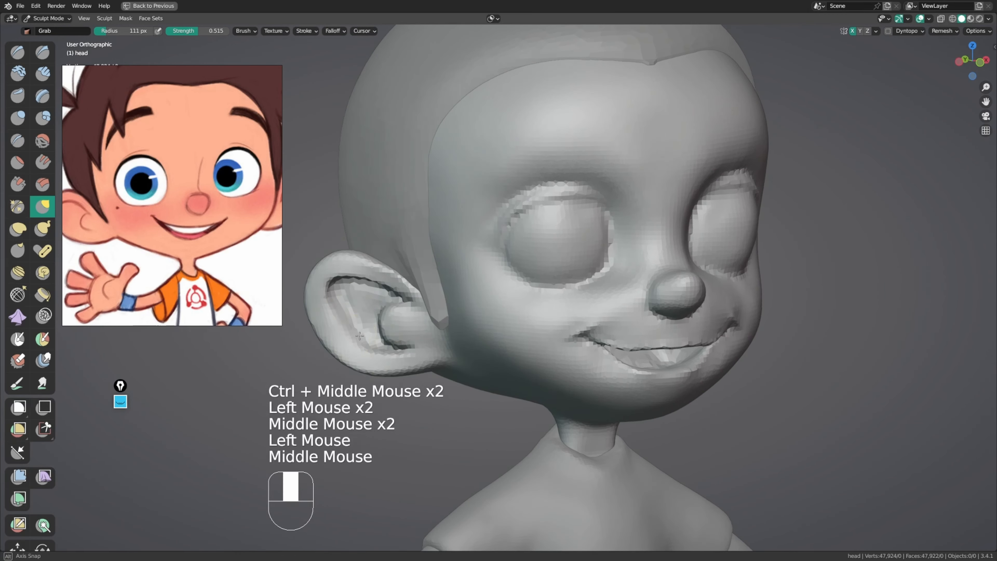
Step: Flatten and smooth the ear's outer rim with the Scrape/Peaks brush at 76 px radius
key("4")
key("f")
left_click(333, 333)
left_click(324, 322, "shift")
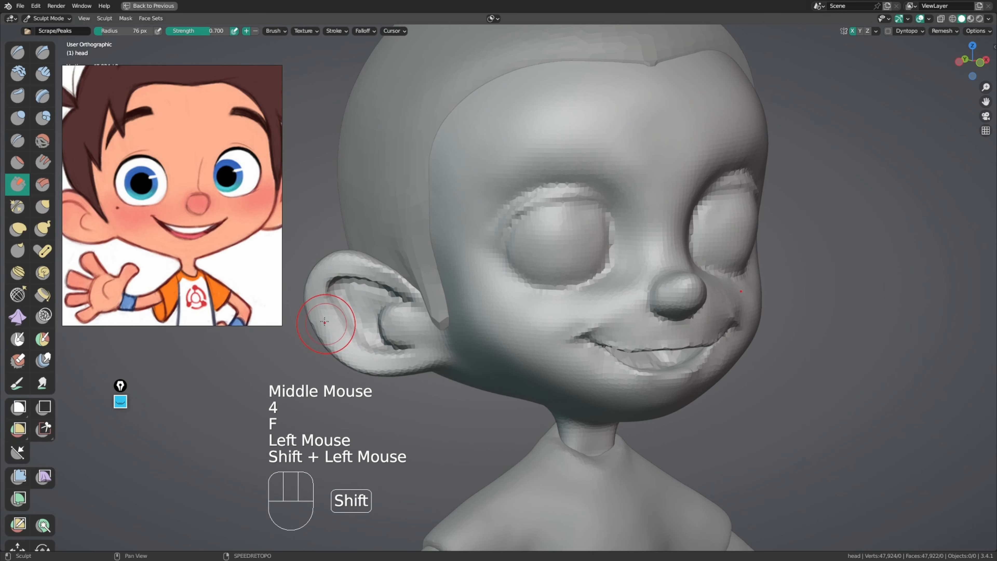
Step: Reshape the lower cheek and jaw in front of the ear with the Grab brush at 166 px radius
middle_click_drag(503, 287, 506, 334, "ctrl")
middle_click_drag(507, 333, 518, 316)
key("g")
key("f")
left_click(585, 314)
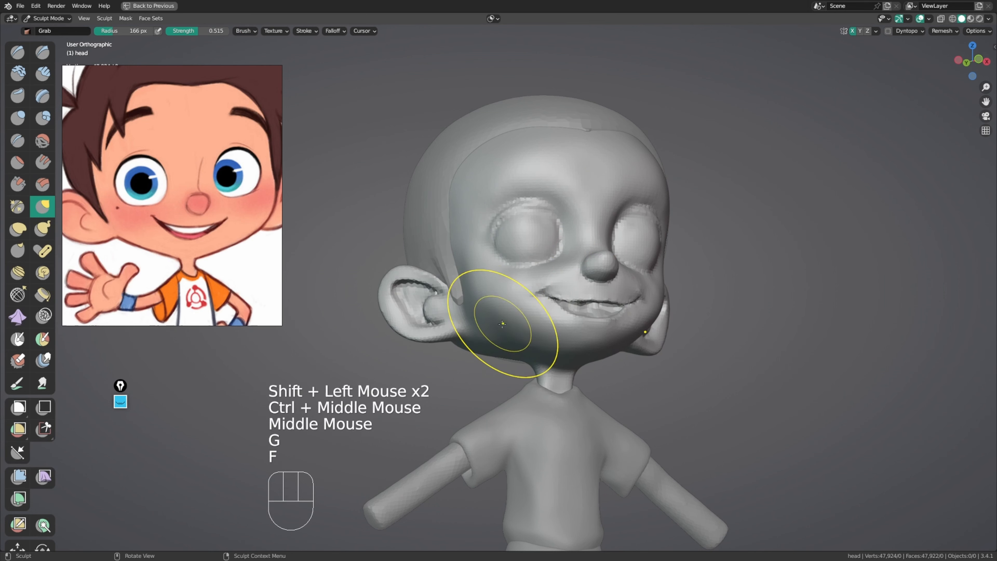
left_click_drag(498, 326, 492, 328)
middle_click_drag(528, 320, 604, 324)
left_click_drag(548, 361, 545, 354)
middle_click_drag(555, 379, 576, 403)
Step: Pull the jawline under the cheek into shape from a three-quarter angle, keeping the 166 px Grab brush
middle_click_drag(546, 349, 490, 334)
left_click_drag(498, 348, 497, 348)
middle_click_drag(520, 350, 499, 350)
left_click_drag(502, 352, 505, 348)
middle_click_drag(514, 345, 512, 358)
left_click_drag(518, 358, 503, 350)
left_click_drag(503, 351, 504, 348)
Step: Refine the underside of the jaw near the neck from the side with the Grab brush at 166 px
middle_click_drag(508, 345, 630, 299)
left_click_drag(495, 366, 493, 363)
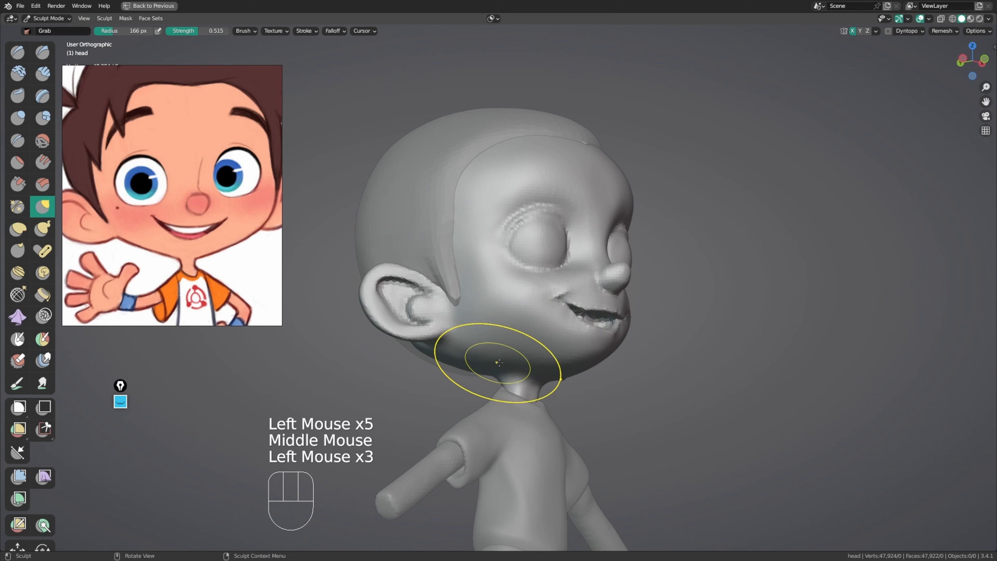
middle_click_drag(498, 362, 504, 362)
left_click_drag(517, 362, 520, 358)
middle_click_drag(506, 358, 549, 346)
left_click_drag(535, 341, 532, 338)
middle_click_drag(527, 346, 457, 366)
key("f")
mouse_move(499, 366)
middle_mouse_down()
mouse_move(446, 362)
mouse_move(528, 289)
mouse_move(522, 296)
middle_mouse_up()
middle_click_drag(522, 296, 493, 308)
left_click_drag(494, 308, 490, 292)
key("ctrl+z")
Step: Adjust the side of the face and the temple with the Grab brush at 157 and 144 px radius
key("f")
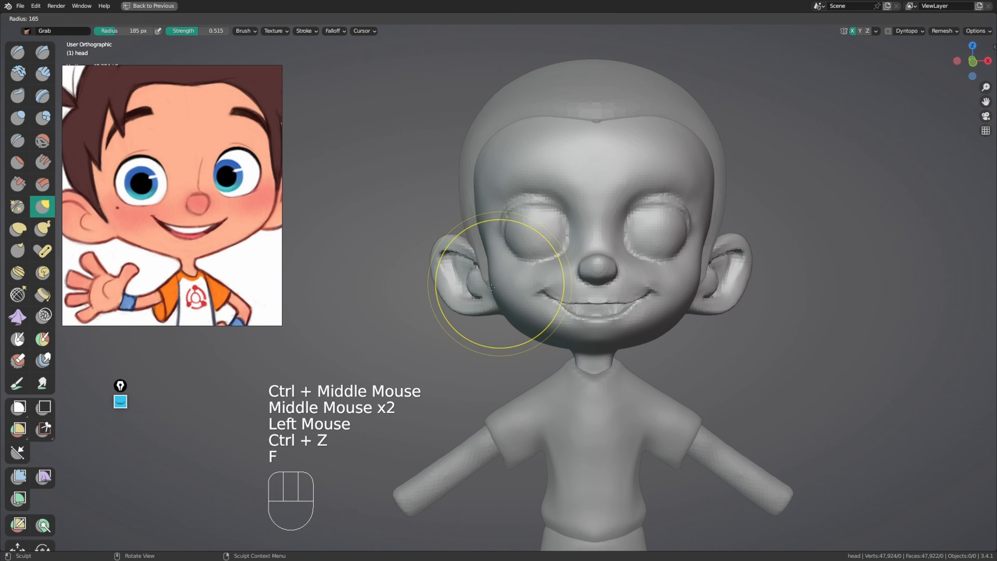
left_click(495, 283)
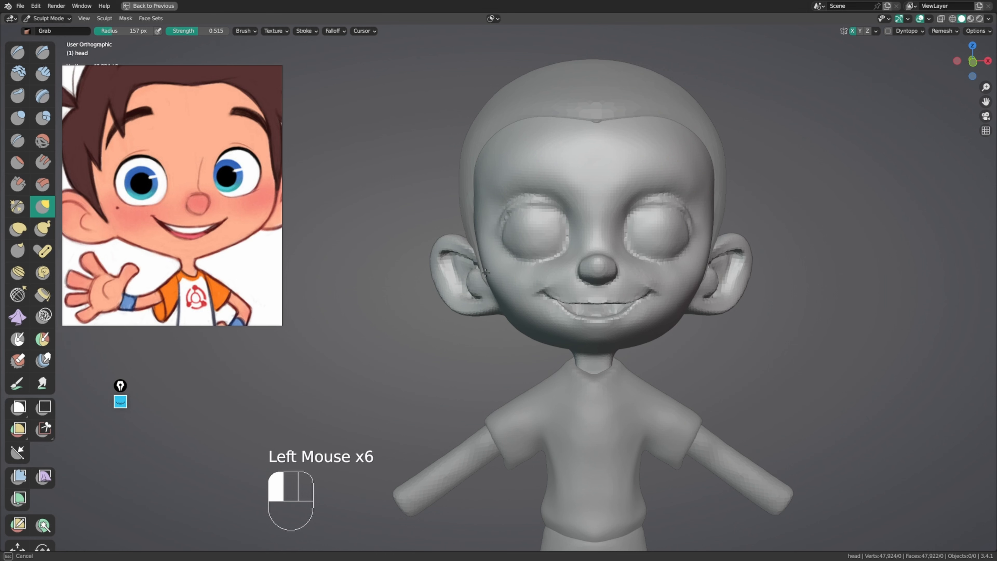
middle_click_drag(489, 280, 510, 341, "shift")
key("f")
left_click(487, 255)
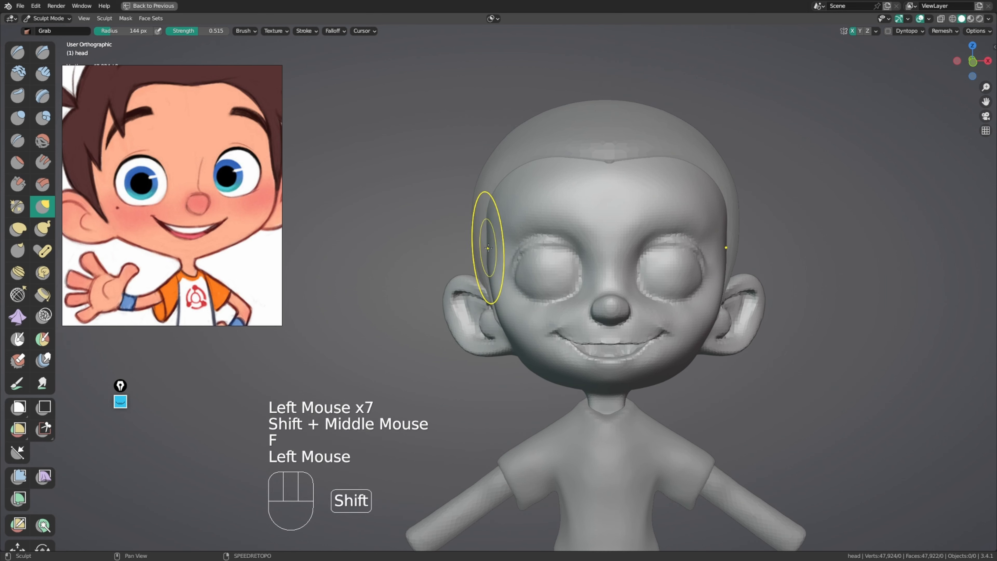
middle_click_drag(496, 260, 499, 272, "shift")
left_click_drag(498, 272, 495, 289)
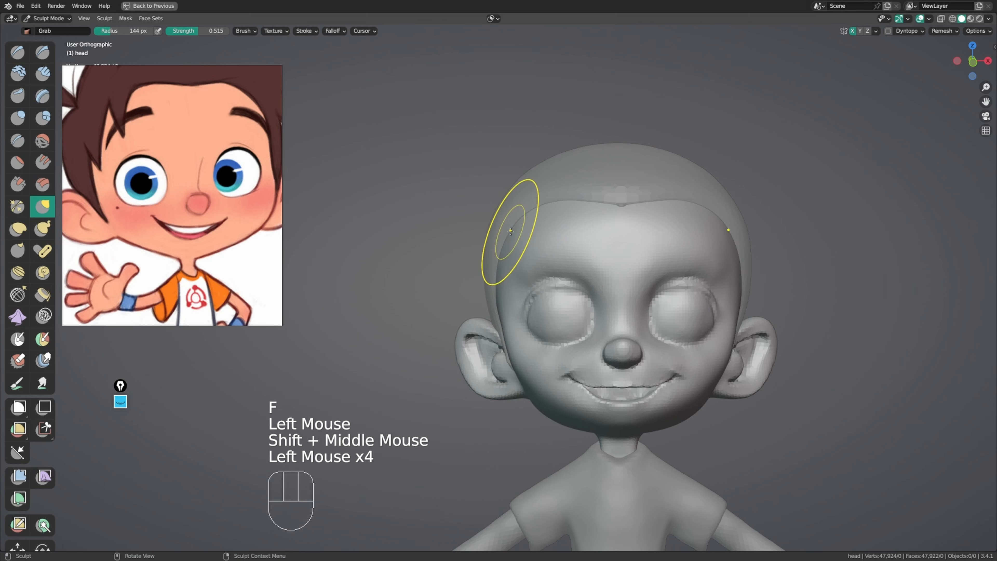
left_click_drag(510, 231, 517, 229)
mouse_move(549, 239)
middle_mouse_down("shift")
mouse_move(534, 221)
mouse_move(529, 275)
middle_mouse_up("shift")
mouse_move(529, 281)
middle_mouse_down()
mouse_move(526, 288)
mouse_move(503, 240)
middle_mouse_up()
Step: Refine the side of the face around the ear from front and three-quarter angles with the Grab brush
middle_click_drag(480, 310, 481, 300, "ctrl")
mouse_move(482, 299)
middle_mouse_down("ctrl")
mouse_move(483, 284)
mouse_move(496, 316)
middle_mouse_up("ctrl")
key("f")
left_click(487, 310)
left_click(486, 311)
key("f")
left_click(507, 320)
mouse_move(515, 312)
left_mouse_down()
mouse_move(495, 310)
mouse_move(477, 290)
left_mouse_up()
left_click(483, 290)
mouse_move(482, 290)
middle_mouse_down()
mouse_move(448, 317)
mouse_move(435, 310)
mouse_move(534, 263)
mouse_move(538, 243)
middle_mouse_up()
key("f")
left_click(423, 284)
left_click(422, 284)
Step: Smooth the side of the face near the ear, then adjust it with the Grab brush at 117 px
middle_click_drag(537, 244, 551, 278, "ctrl")
key("f")
left_click(528, 261, "shift")
middle_click_drag(486, 242, 502, 259, "ctrl")
key("f")
left_click(480, 238)
middle_click_drag(502, 259, 518, 244, "ctrl")
Step: Widen the reference drawing's view and reshape the jaw below the ear with the Grab brush at 182 and 236 px
middle_click_drag(518, 244, 541, 252)
middle_click_drag(542, 251, 528, 247, "ctrl")
middle_click_drag(250, 301, 220, 283)
scroll(221, 283, "down", 3)
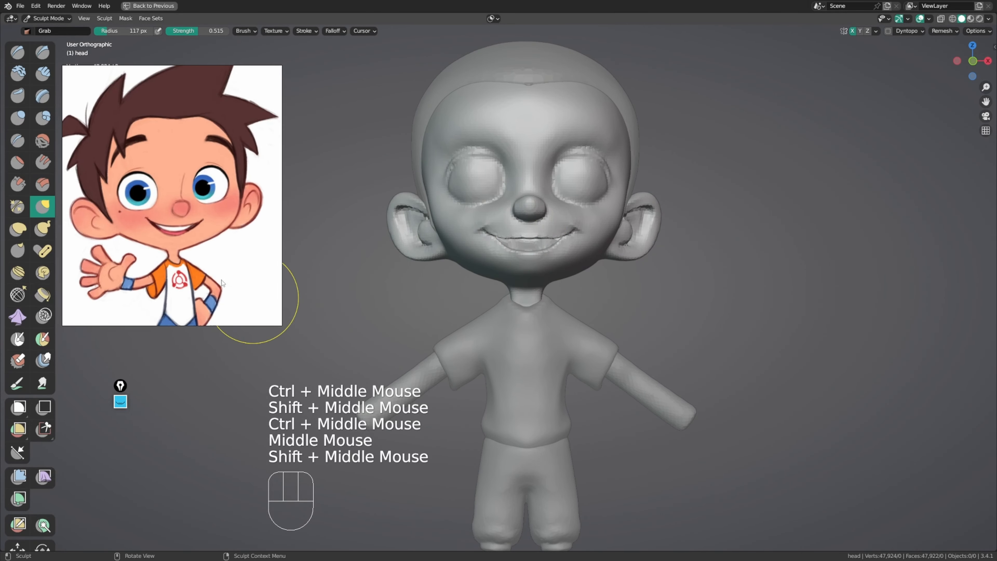
left_click(609, 254)
key("f")
key("f")
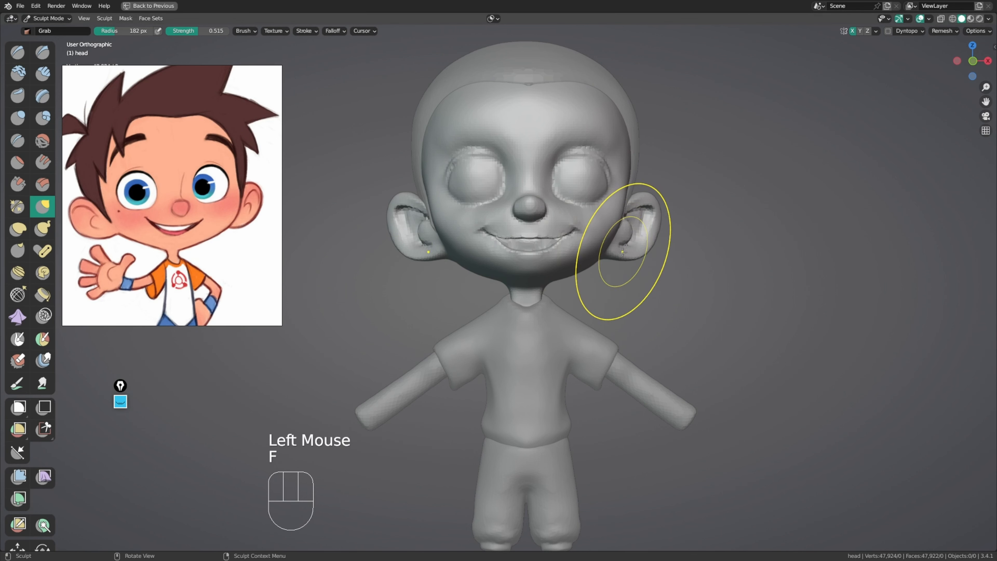
left_click(594, 260)
left_click(593, 261)
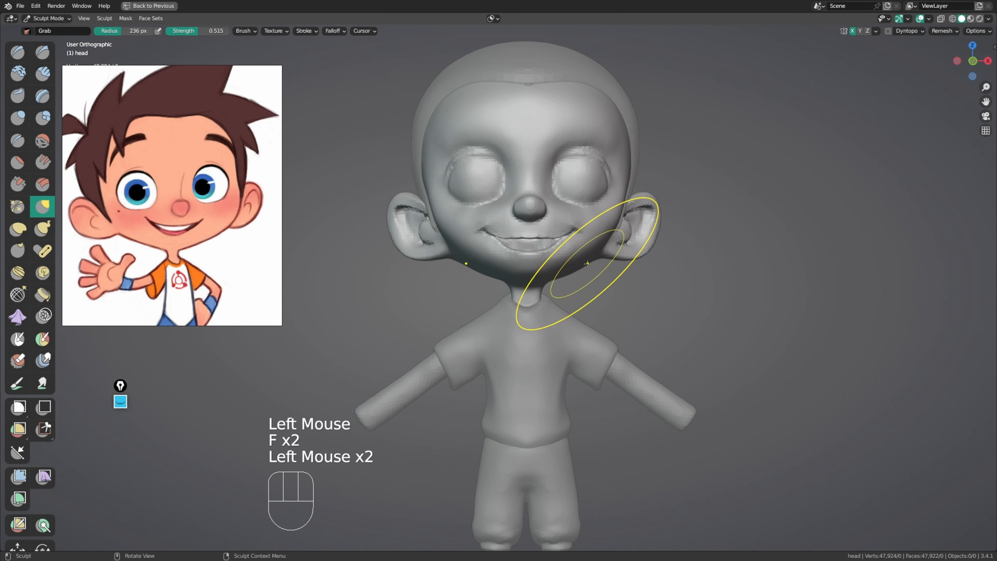
Step: Refine the lower jawline toward the chin and neck with the Grab brush at 200 and 172 px radius
key("f")
left_click(597, 255)
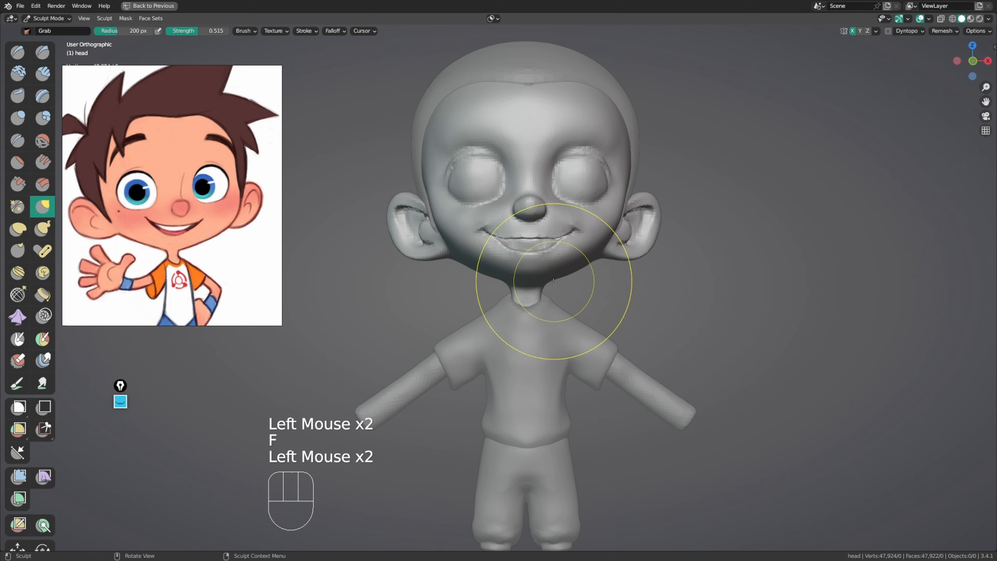
mouse_move(553, 281)
middle_mouse_down("ctrl")
mouse_move(550, 267)
mouse_move(562, 285)
middle_mouse_up("ctrl")
key("f")
left_click(564, 291)
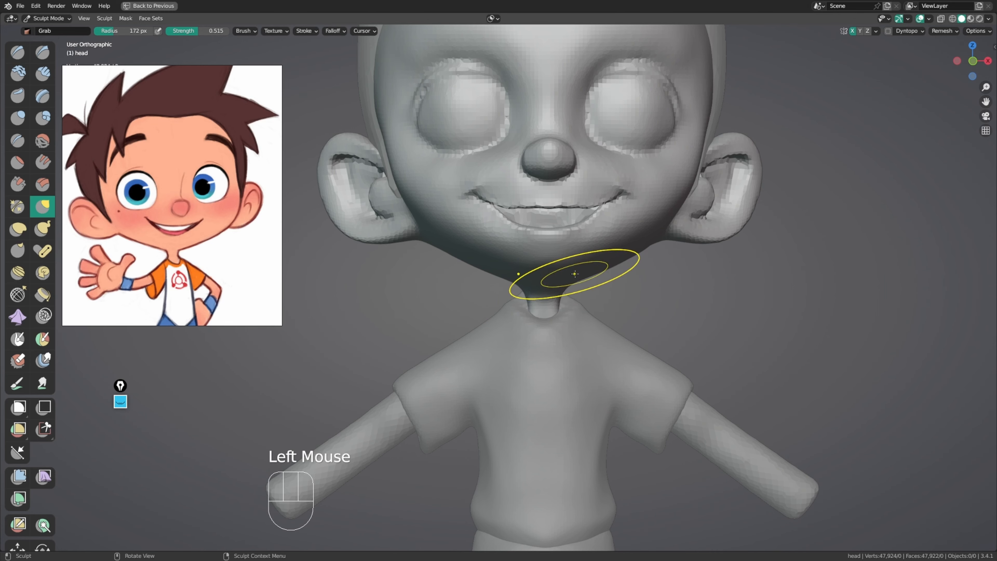
Step: Examine the head's proportions against the reference from side, front and three-quarter angles
middle_click_drag(583, 277, 354, 302)
middle_click_drag(507, 223, 522, 287, "ctrl")
middle_click_drag(526, 280, 511, 321)
key("f")
left_click(577, 218)
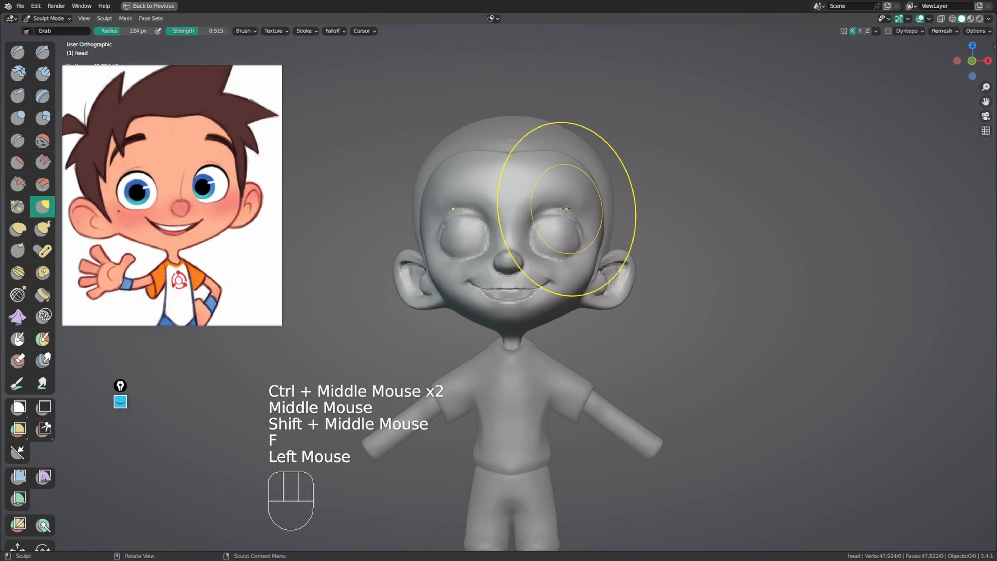
middle_click_drag(554, 242, 553, 250)
middle_click_drag(612, 234, 605, 245)
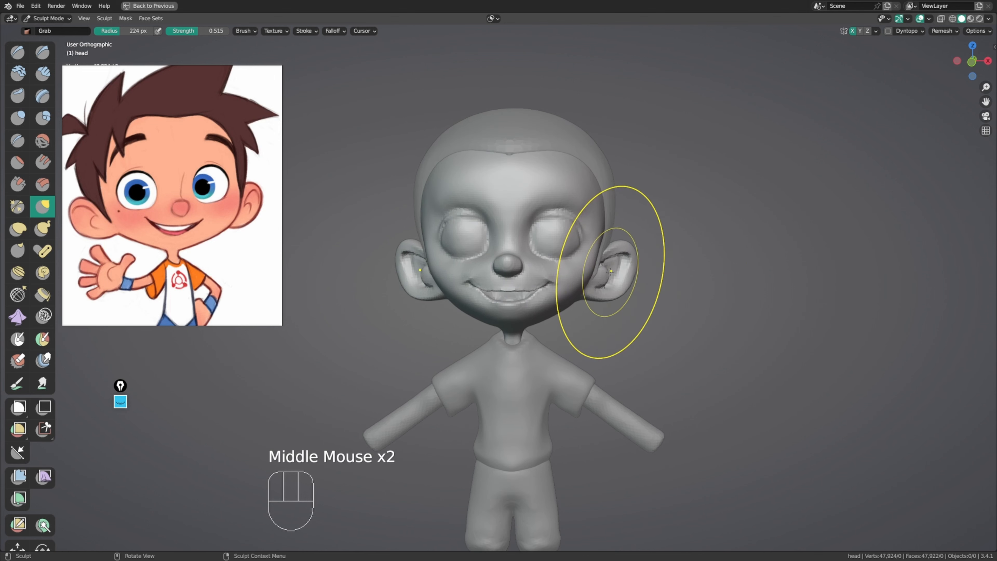
mouse_move(546, 303)
middle_mouse_down()
mouse_move(394, 275)
mouse_move(549, 269)
middle_mouse_up()
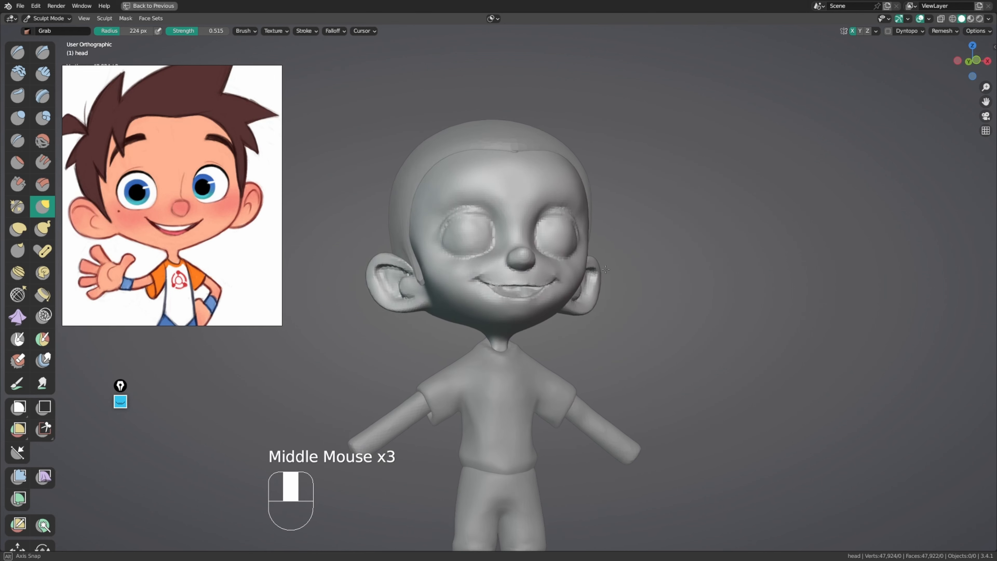
Step: Switch sculpting to the body object and pull the shirt collar inward at the neck with the Grab brush at 142 px
key("ctrl+Tab")
middle_click_drag(607, 215, 562, 268)
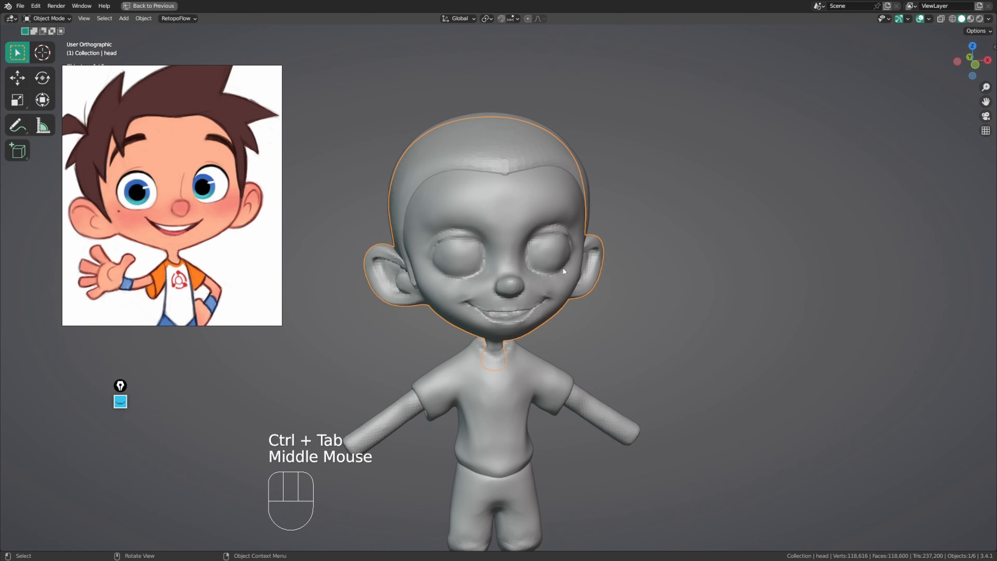
left_click(514, 342)
key("ctrl+Tab")
mouse_move(514, 341)
middle_mouse_down("ctrl")
mouse_move(535, 352)
mouse_move(530, 338)
middle_mouse_up("ctrl")
middle_click_drag(530, 338, 530, 294, "ctrl")
mouse_move(530, 294)
middle_mouse_down()
mouse_move(560, 294)
mouse_move(546, 300)
middle_mouse_up()
key("f")
left_click(588, 303)
left_click_drag(545, 300, 538, 298)
left_click_drag(541, 299, 529, 296)
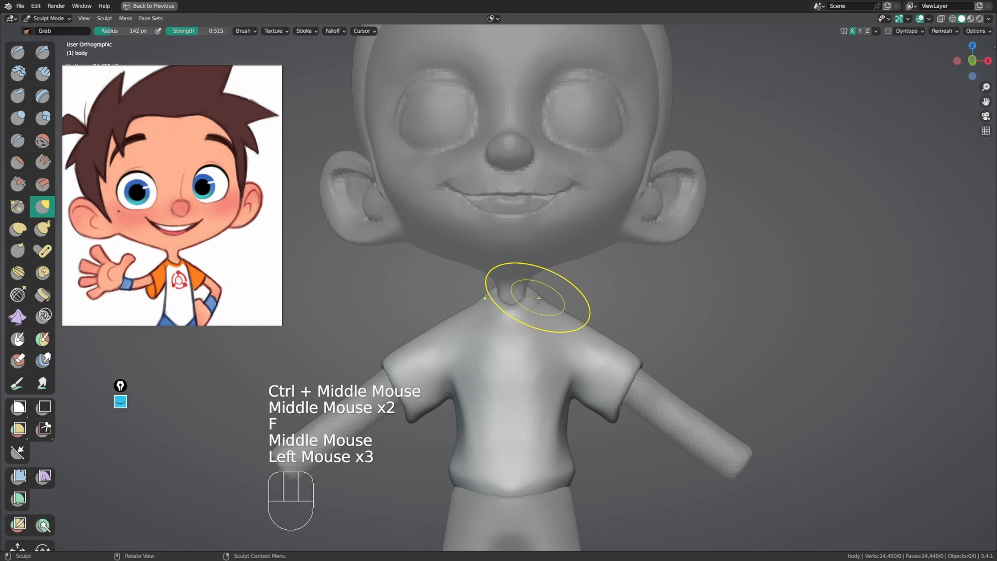
Step: Shape the shirt's front and side neckline around the neck with the Grab brush at 113 px radius
middle_click_drag(538, 299, 537, 314)
key("f")
left_click(547, 334)
left_click_drag(513, 330, 523, 309)
middle_click_drag(523, 311, 577, 306)
key("f")
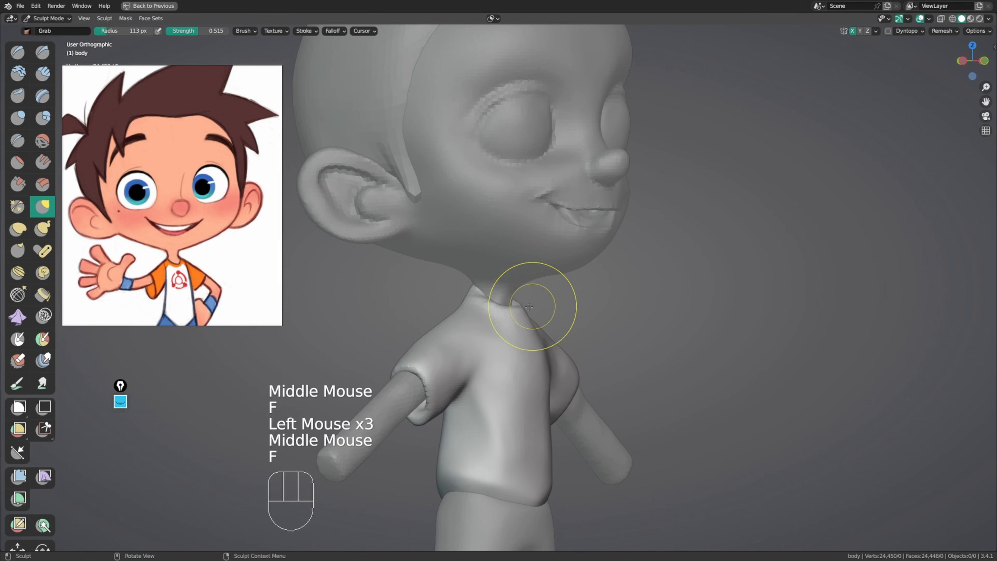
left_click(529, 307)
left_click_drag(514, 314, 509, 311)
middle_click_drag(510, 310, 543, 313)
left_click_drag(507, 306, 503, 303)
left_click_drag(495, 307, 492, 303)
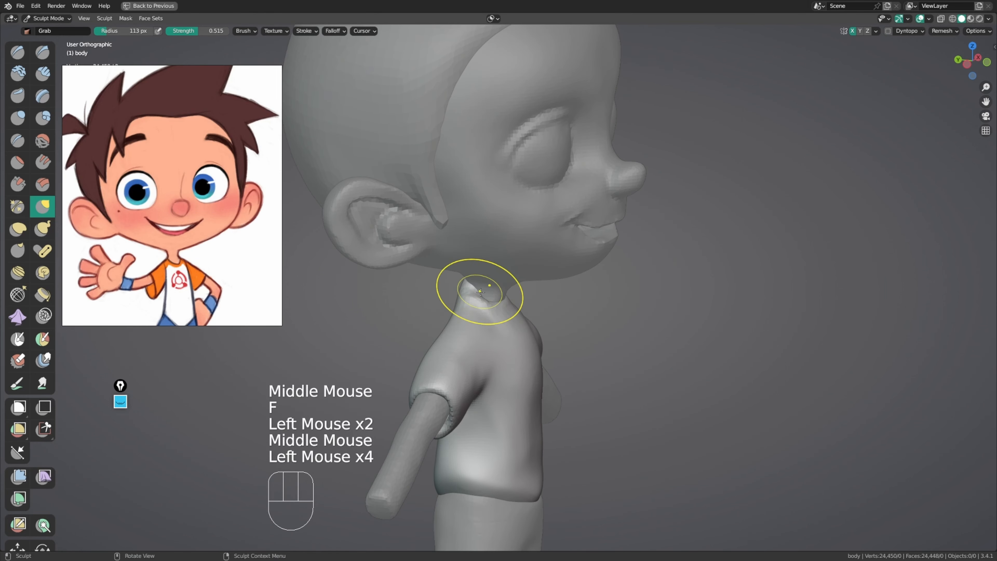
Step: Adjust the side and back of the shirt collar with the Grab brush at 71 px radius
middle_click_drag(481, 292, 513, 298)
key("f")
left_click(507, 288)
key("f")
left_click(506, 277)
left_click_drag(478, 288, 472, 290)
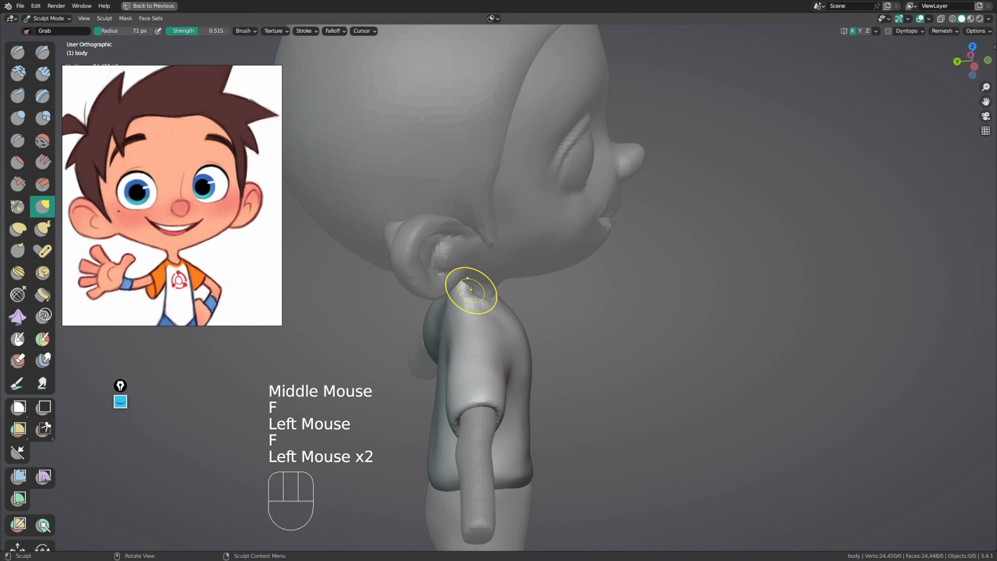
middle_click_drag(485, 288, 464, 289)
left_click_drag(463, 289, 464, 295)
middle_click_drag(467, 292, 428, 291)
left_click_drag(462, 295, 459, 300)
left_click_drag(456, 298, 454, 300)
Step: Smooth the back of the shirt collar and touch up its edge
mouse_move(432, 271)
middle_mouse_down()
mouse_move(387, 258)
mouse_move(452, 289)
mouse_move(443, 301)
middle_mouse_up()
left_click(447, 287)
left_click_drag(443, 302, 450, 290, "shift")
left_click(444, 291)
middle_click_drag(445, 290, 600, 261)
Step: Adjust the shirt's shoulder slope from the front with the Grab brush at 126 px radius
middle_click_drag(600, 261, 550, 309, "shift")
key("g")
key("f")
left_click(557, 247)
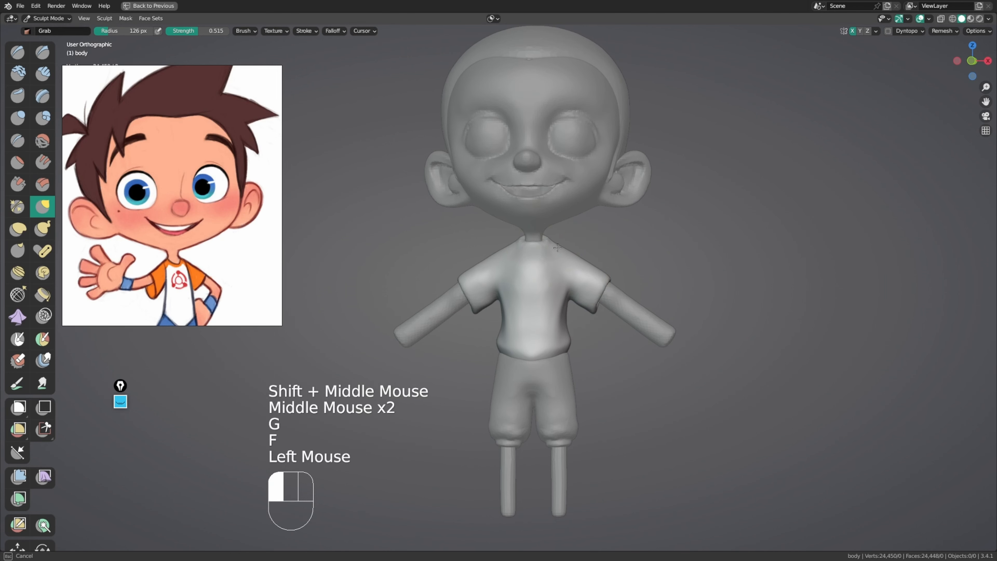
left_click(564, 271)
key("f")
left_click(589, 282)
Step: Pull the sleeve ends inward to shorten them with the Grab brush at 150 and 131 px radius
key("f")
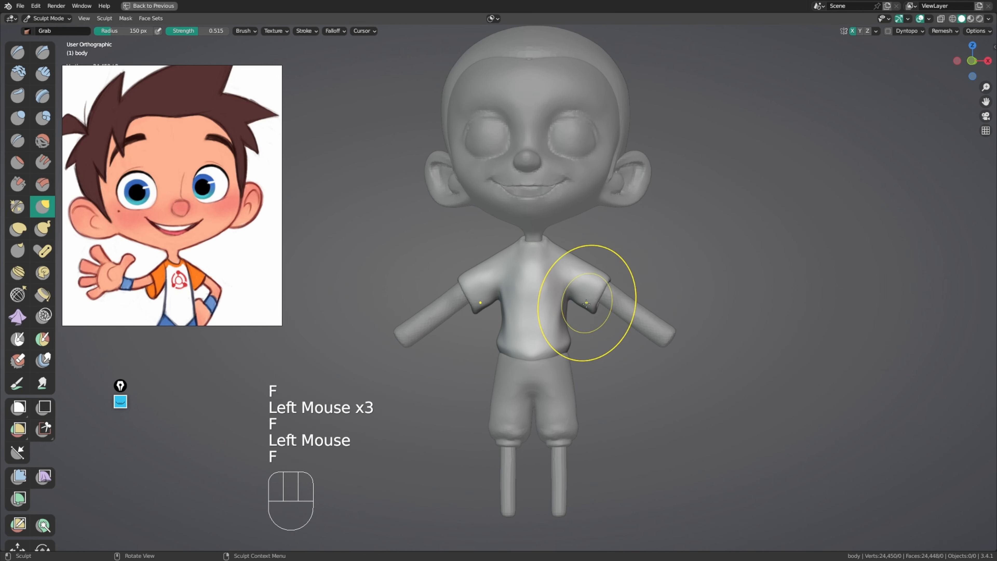
left_click(592, 304)
left_click_drag(594, 313, 592, 309)
left_click_drag(606, 283, 603, 278)
left_click_drag(606, 274, 604, 276)
key("f")
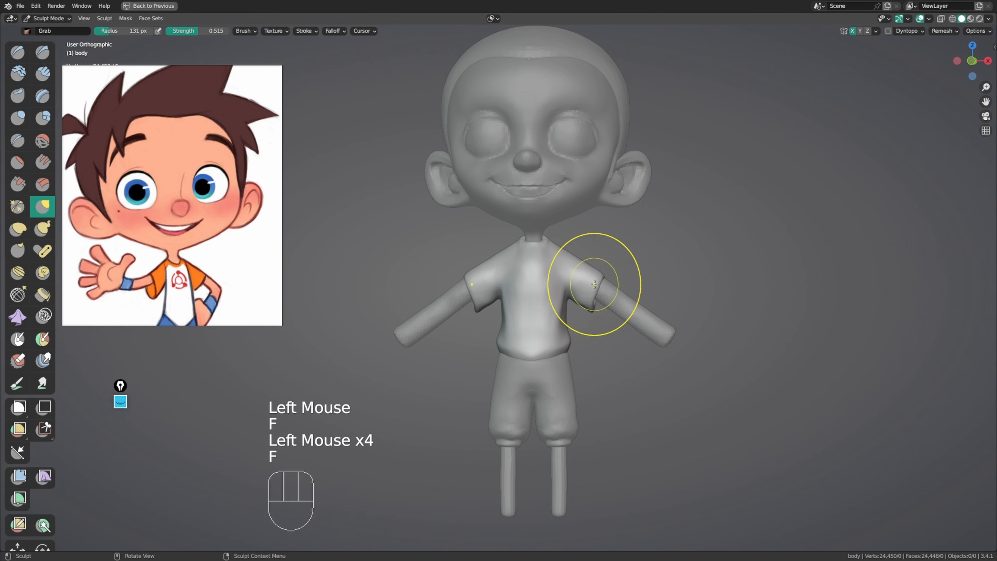
left_click(588, 285)
Step: Shape the shirt's armpit and lower side near the hem with the Grab brush at 79 and 105 px
middle_click_drag(605, 303, 583, 307)
key("f")
left_click(560, 280)
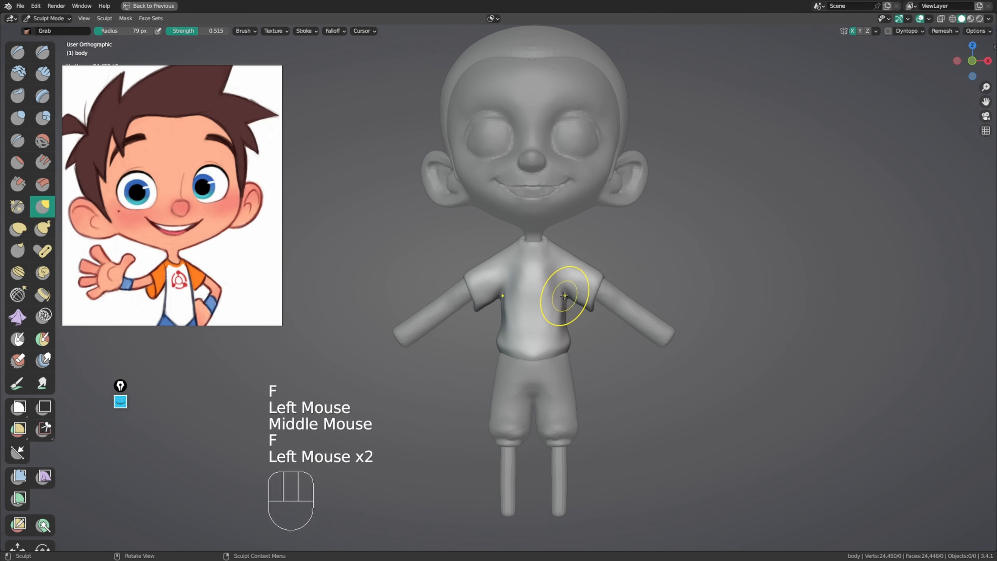
key("f")
left_click(562, 343)
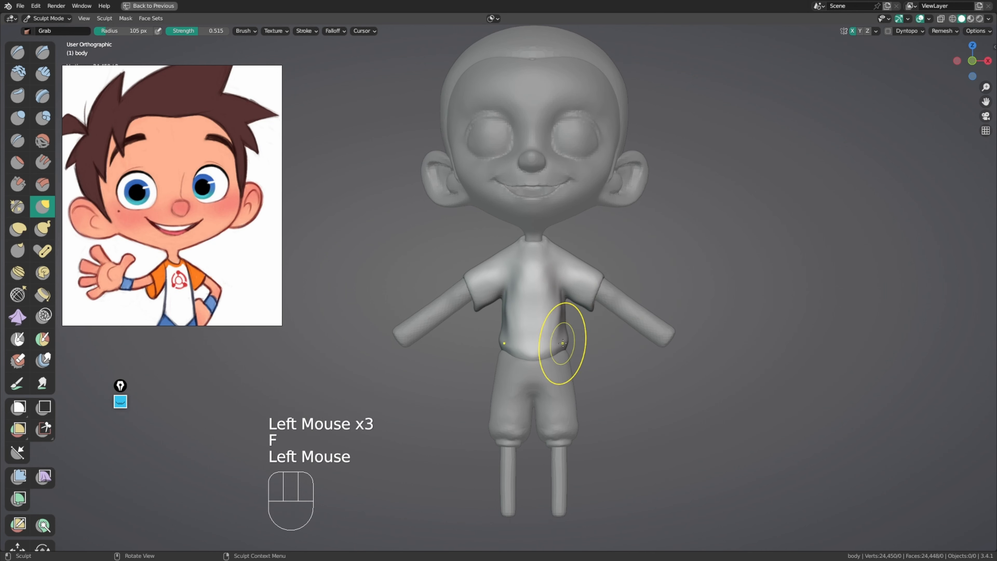
left_click_drag(566, 335, 578, 333)
Step: Flatten the shirt's side with the Scrape/Peaks brush at 105 px, then smooth its side, chest and shoulder
mouse_move(578, 334)
middle_mouse_down()
mouse_move(514, 330)
mouse_move(571, 314)
middle_mouse_up()
key("4")
mouse_move(571, 314)
left_mouse_down()
mouse_move(574, 338)
mouse_move(566, 323)
mouse_move(557, 342)
left_mouse_up()
left_click_drag(560, 326, 557, 316, "shift")
middle_click_drag(553, 316, 600, 312)
left_click_drag(533, 302, 523, 292, "shift")
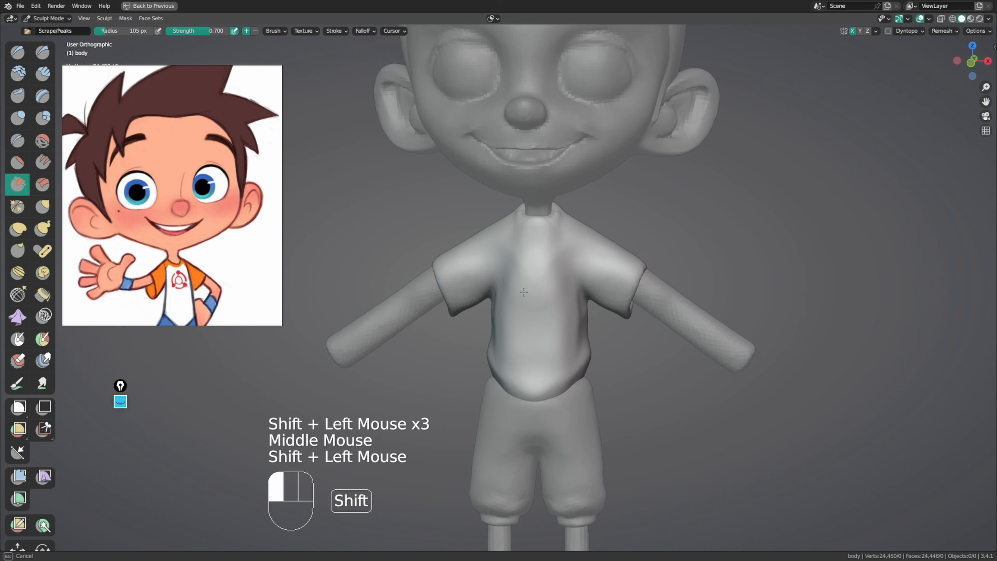
left_click_drag(572, 243, 571, 248, "shift")
Step: Try marking a crease on the shirt's shoulders with the Crease brush at 53 px radius
mouse_move(571, 247)
middle_mouse_down("shift")
mouse_move(543, 295)
mouse_move(567, 294)
middle_mouse_up("shift")
key("g")
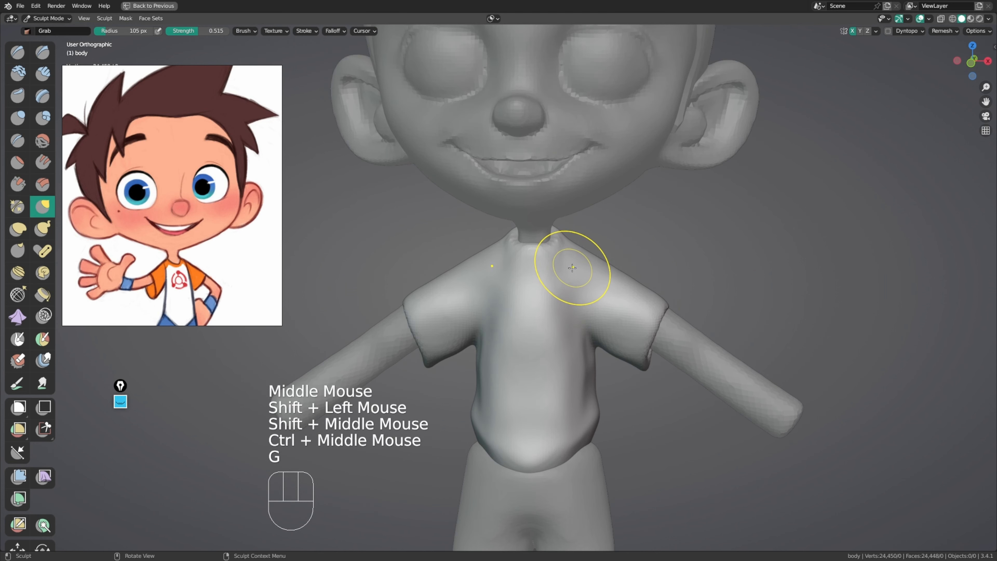
key("shift+c")
key("f")
left_click(574, 279)
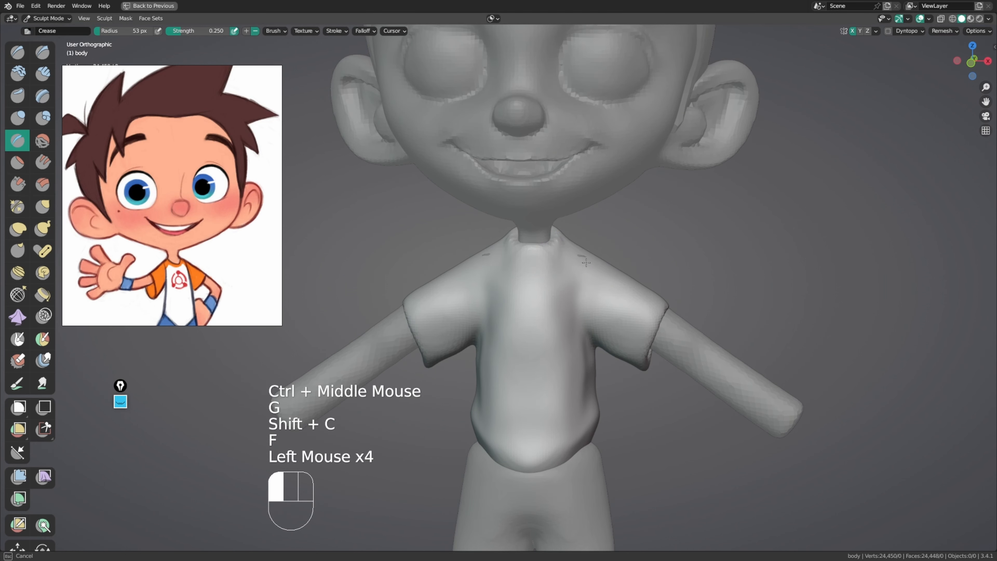
Step: Adjust the shirt's side below the sleeve with the Grab brush at 104 px and smooth the shoulder crease marks
key("g")
key("f")
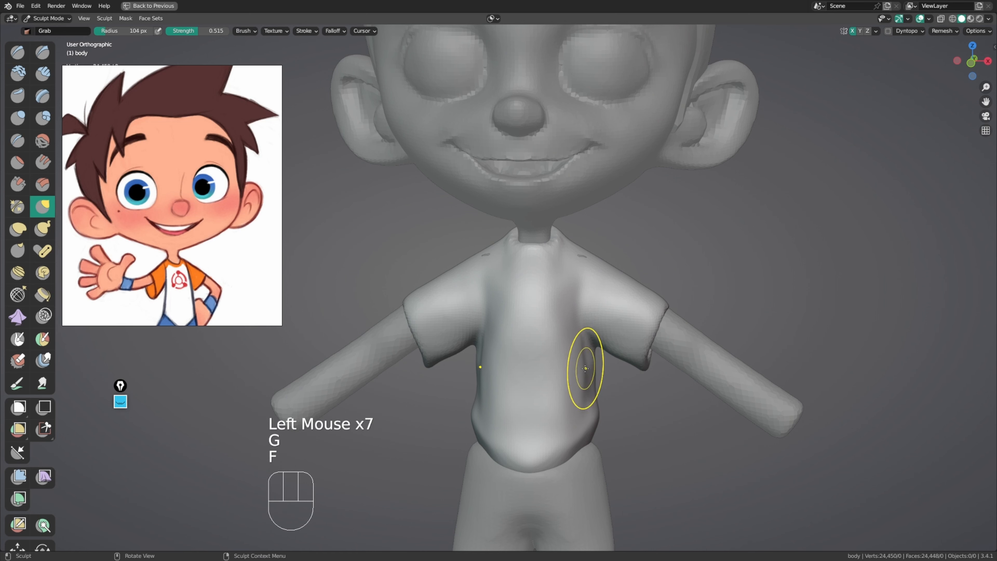
left_click(585, 371)
left_click(587, 361)
middle_click_drag(588, 360, 607, 297)
key("f")
mouse_move(582, 260)
left_mouse_down("shift")
mouse_move(582, 270)
mouse_move(588, 255)
left_mouse_up("shift")
Step: Flatten the shirt's chest with the Scrape/Peaks brush at 128 px radius and smooth the area
key("f")
left_click(577, 294)
key("4")
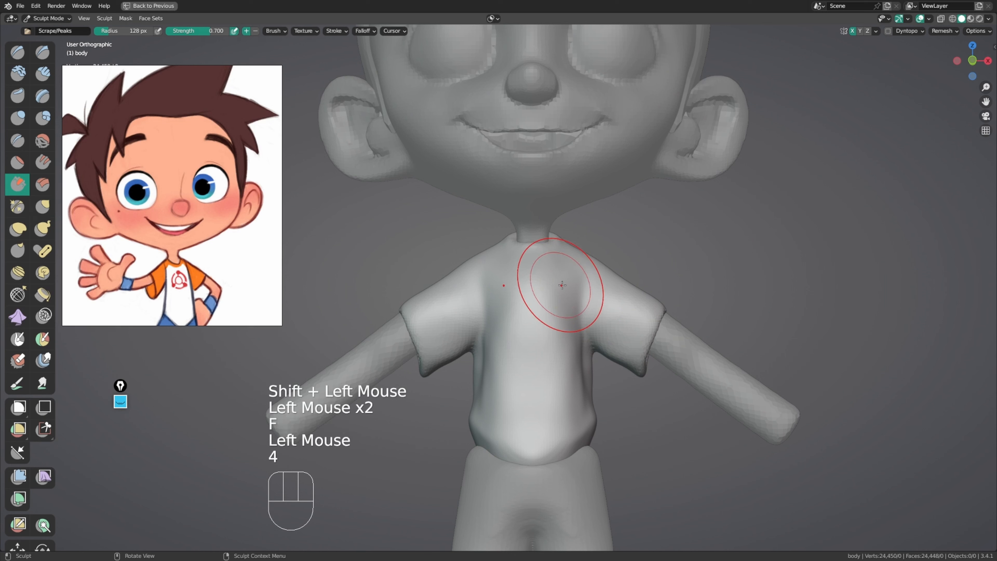
left_click_drag(522, 286, 539, 298)
middle_click_drag(539, 297, 562, 295)
mouse_move(523, 300)
left_mouse_down()
mouse_move(504, 298)
mouse_move(512, 326)
left_mouse_up()
mouse_move(522, 303)
left_mouse_down()
mouse_move(518, 324)
mouse_move(539, 334)
mouse_move(510, 338)
left_mouse_up()
middle_click_drag(510, 338, 546, 344)
left_click_drag(544, 345, 540, 314, "shift")
Step: Adjust the shirt's chest contour with the Grab brush, comparing it with the side-view reference drawing
mouse_move(547, 308)
middle_mouse_down()
mouse_move(520, 301)
mouse_move(509, 310)
middle_mouse_up()
key("g")
left_click_drag(507, 310, 503, 309)
left_click_drag(503, 309, 498, 310)
middle_click_drag(263, 251, 95, 244)
middle_click_drag(236, 237, 71, 235)
middle_click_drag(271, 247, 91, 227)
mouse_move(530, 267)
middle_mouse_down()
mouse_move(571, 297)
mouse_move(554, 305)
middle_mouse_up()
left_click_drag(525, 309, 507, 277)
middle_click_drag(505, 290, 516, 294)
left_click_drag(516, 297, 511, 299)
Step: Reshape the back of the shirt in side view with the Grab brush at 201 px radius
middle_click_drag(516, 328, 523, 336)
middle_click_drag(497, 368, 435, 359)
middle_click_drag(507, 306, 452, 299)
middle_click_drag(510, 299, 510, 324, "ctrl")
middle_click_drag(546, 314, 559, 315)
key("g")
key("f")
middle_click_drag(620, 318, 659, 322)
left_click_drag(592, 384, 580, 376)
left_click_drag(582, 374, 578, 370)
middle_click_drag(588, 350, 581, 360)
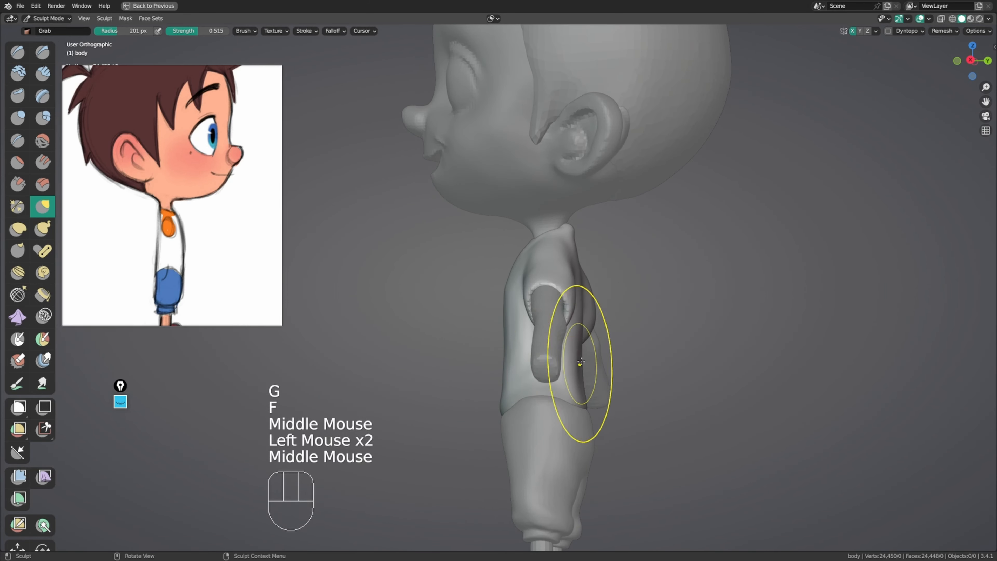
left_click_drag(575, 361, 570, 356)
left_click_drag(576, 318, 583, 317)
middle_click_drag(585, 317, 601, 324)
middle_click_drag(599, 324, 632, 345)
mouse_move(643, 341)
middle_mouse_down("ctrl")
mouse_move(646, 302)
mouse_move(541, 312)
mouse_move(569, 275)
middle_mouse_up("ctrl")
mouse_move(569, 275)
middle_mouse_down()
mouse_move(645, 234)
mouse_move(505, 288)
mouse_move(605, 250)
mouse_move(580, 318)
middle_mouse_up()
Step: Leave the body's sculpting session, select the head and enter Sculpt Mode on it
key("ctrl+Tab")
middle_click_drag(581, 318, 584, 306, "ctrl")
middle_click_drag(210, 245, 263, 276)
middle_click_drag(494, 241, 498, 214)
middle_click_drag(497, 214, 636, 234, "ctrl")
key("ctrl+Tab")
left_click(601, 215)
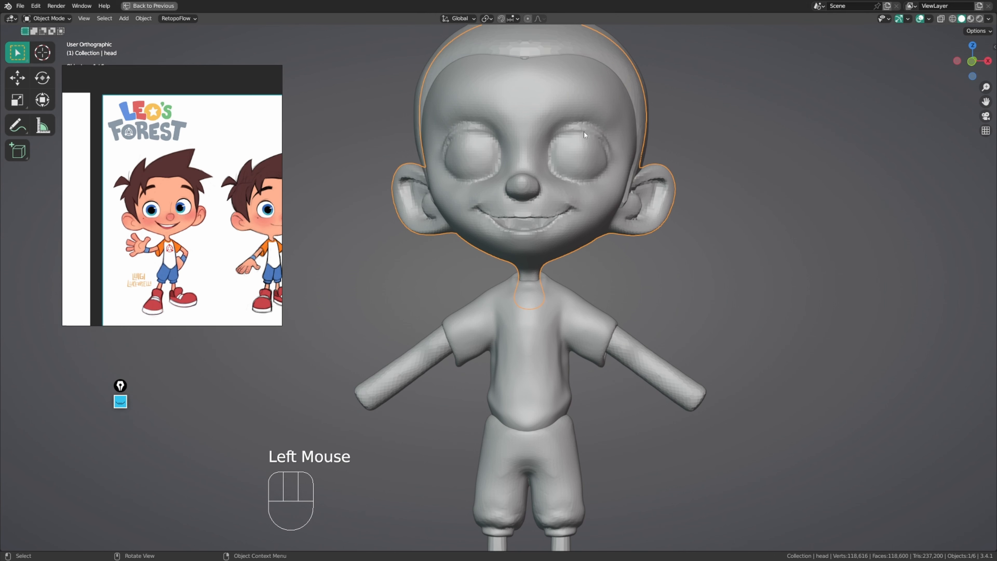
key("ctrl+Tab")
Step: Reshape the sides of the face around the eyes with the Grab brush at 258 and 224 px
middle_click_drag(605, 196, 552, 229, "shift")
key("g")
key("f")
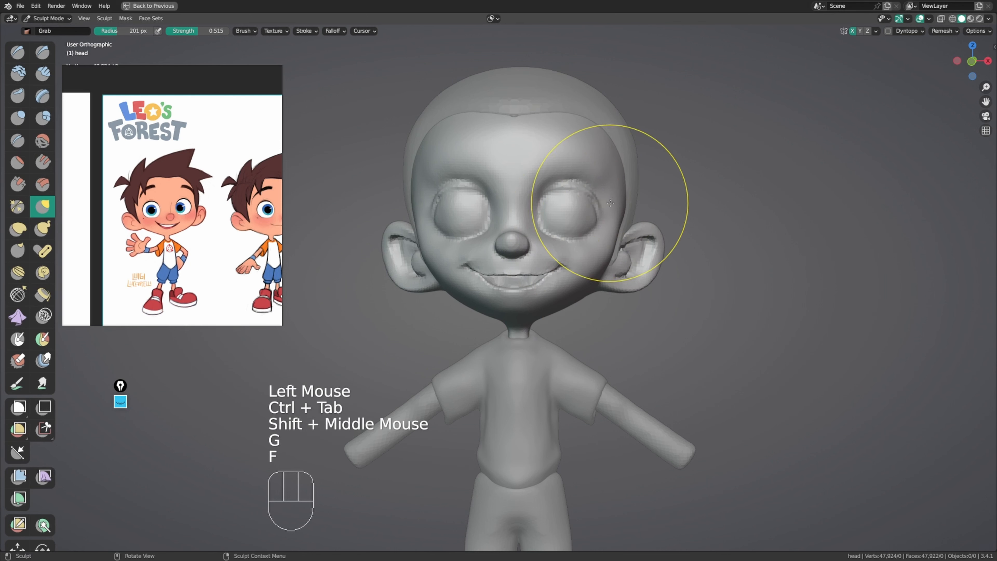
left_click(608, 200)
left_click(597, 204)
middle_click_drag(597, 204, 602, 202)
left_click(566, 194)
left_click_drag(561, 194, 551, 189)
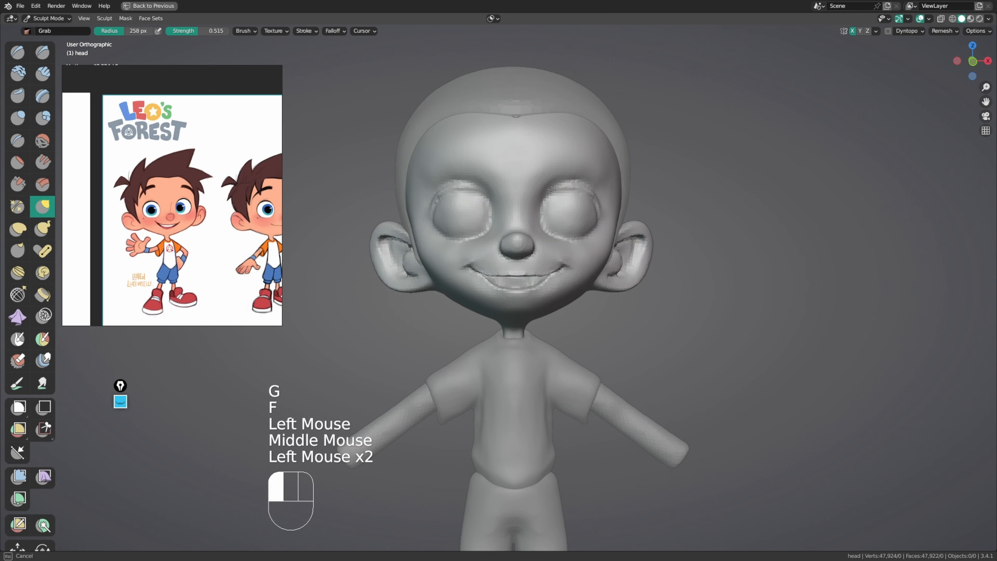
key("f")
left_click(577, 188)
left_click(597, 183)
left_click(593, 192)
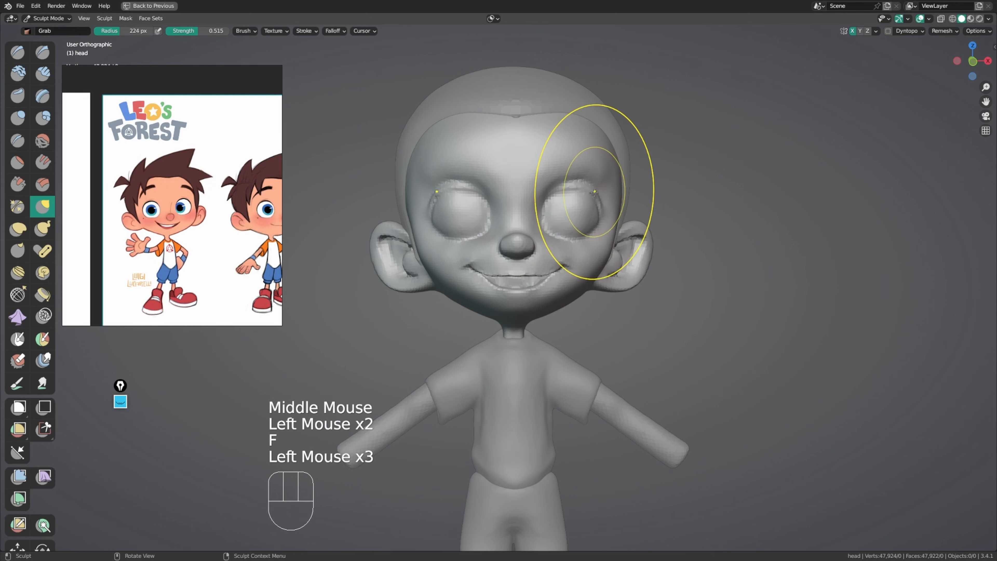
Step: Adjust the cheek outline in front of the ear with the Grab brush, reducing its radius to 155 px
key("f")
left_click(593, 231)
middle_click_drag(596, 232, 586, 228)
key("f")
left_click(618, 250)
mouse_move(614, 258)
left_mouse_down()
mouse_move(606, 261)
mouse_move(609, 247)
left_mouse_up()
key("f")
left_click(608, 257)
middle_click_drag(611, 246, 623, 248)
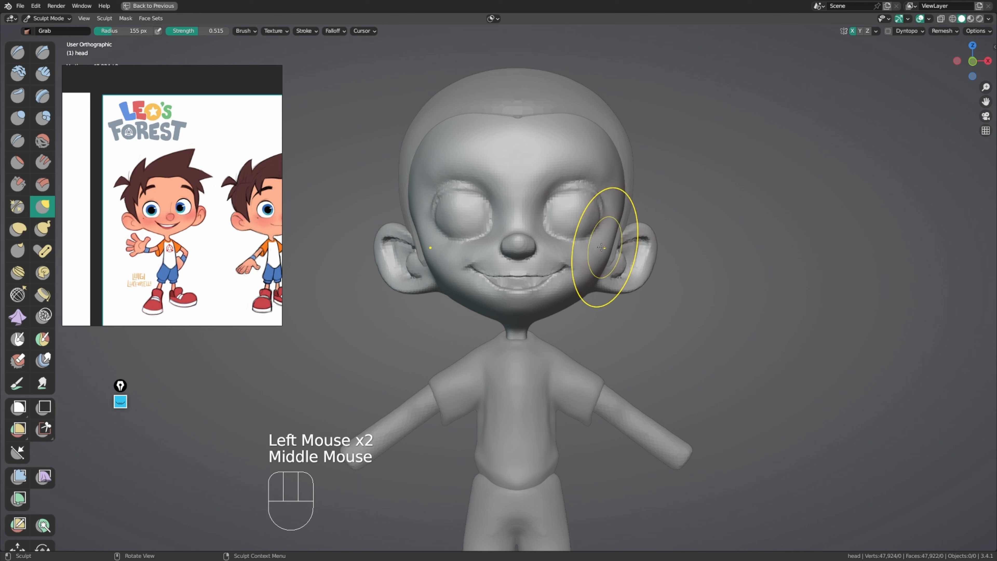
Step: Try adjusting the far cheek in three-quarter view with the Grab brush at 155 and 114 px, then undo the strokes
middle_click_drag(215, 271, 114, 262)
mouse_move(584, 249)
middle_mouse_down()
mouse_move(635, 256)
mouse_move(618, 232)
middle_mouse_up()
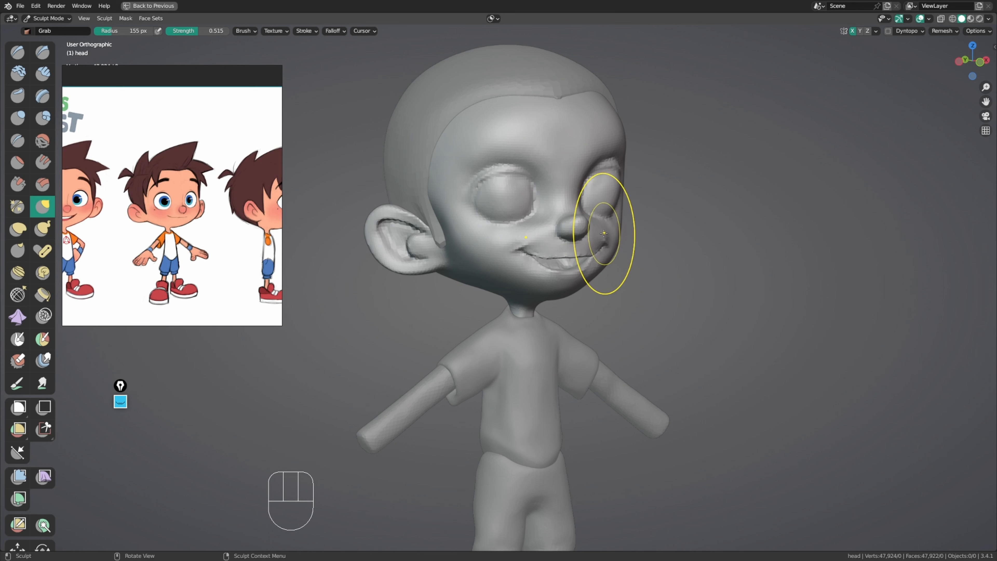
middle_click_drag(185, 202, 203, 204)
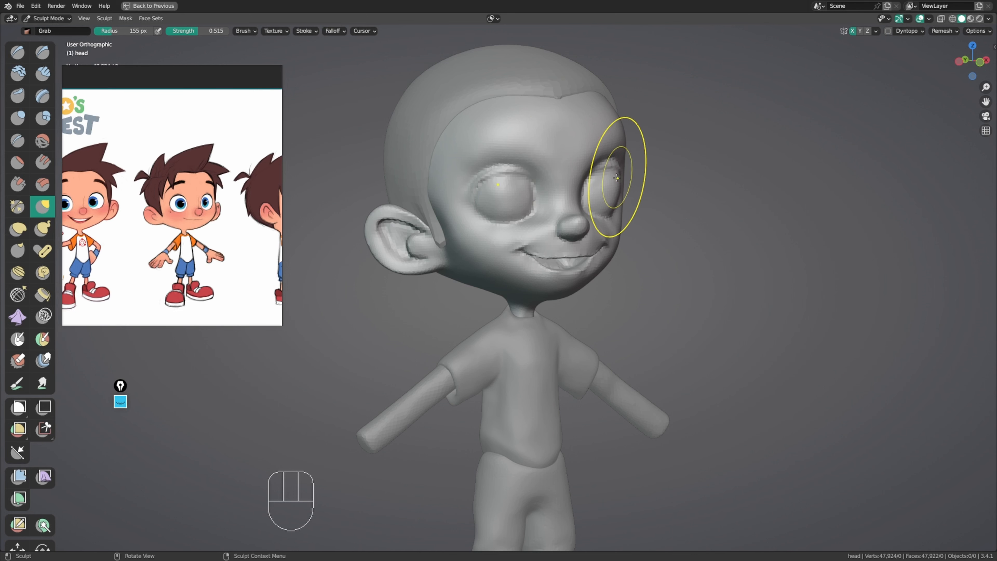
middle_click_drag(627, 191, 610, 190)
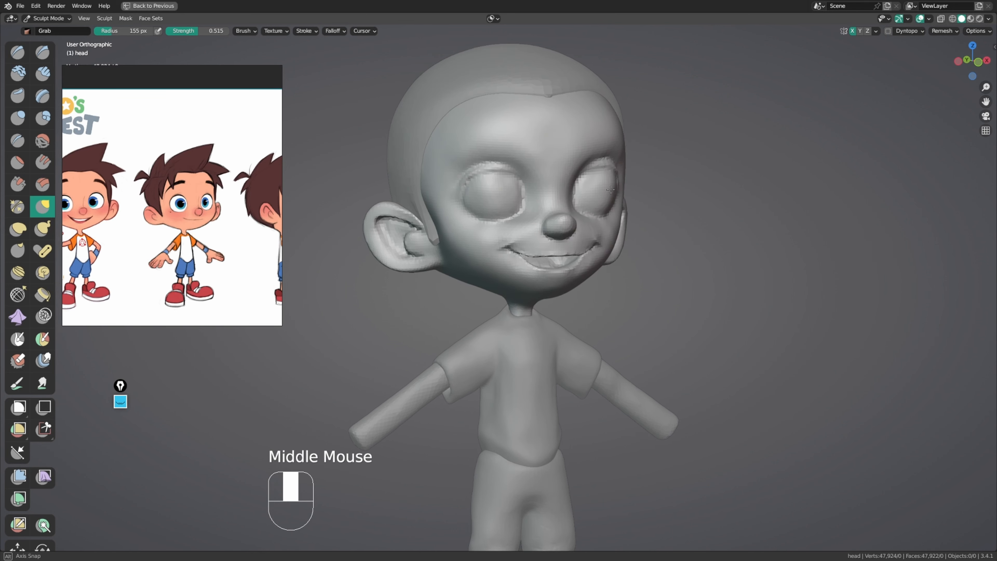
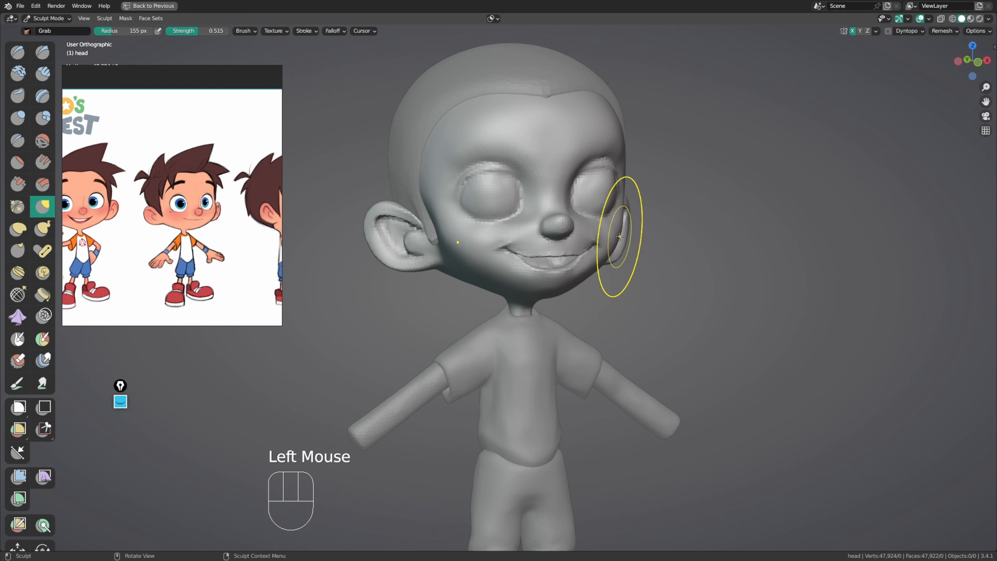
key("ctrl+z")
key("f")
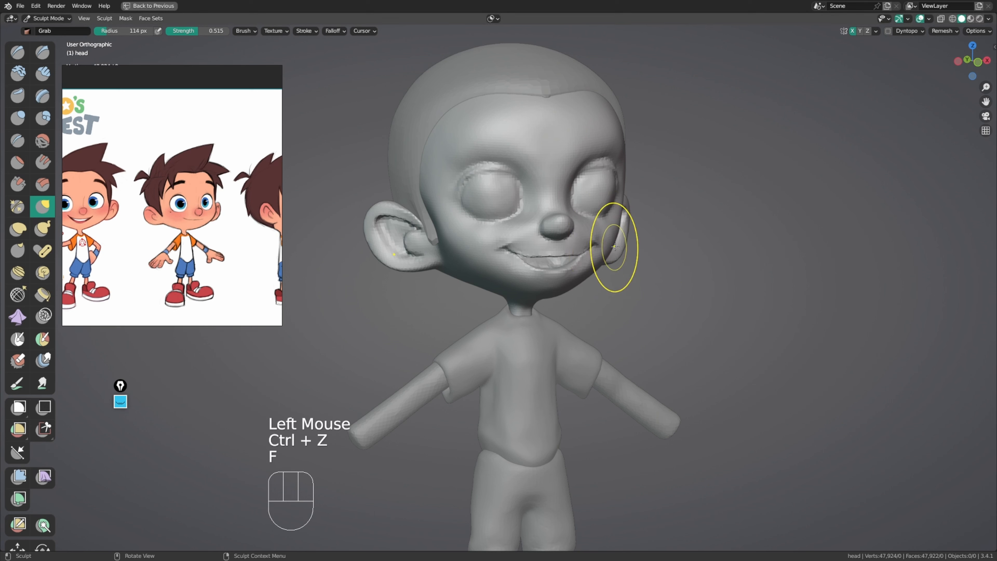
left_click(618, 241)
key("ctrl+z")
key("ctrl+z")
Step: Reshape the far cheek's contour in three-quarter view with the Grab brush at 114 and 125 px
left_click(619, 239)
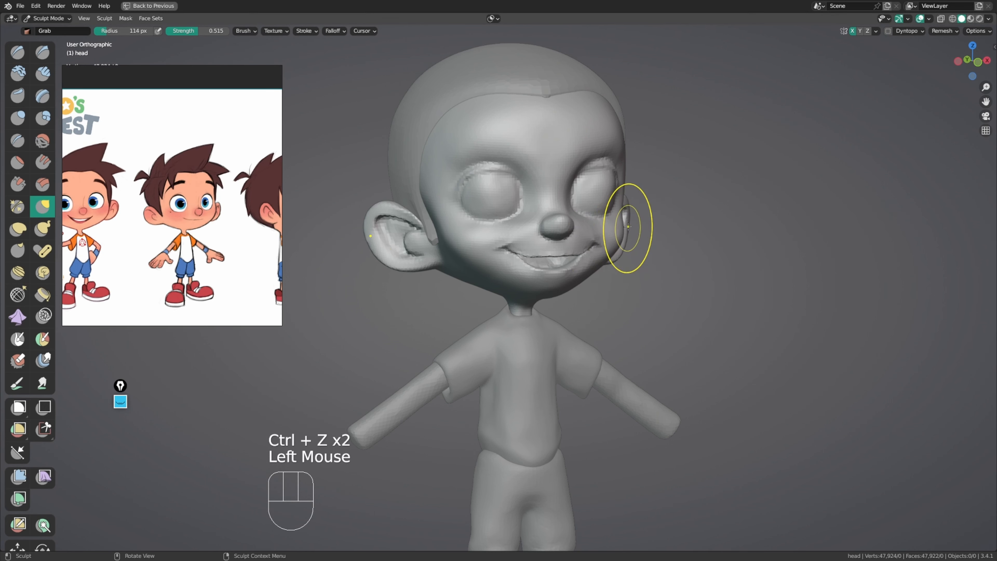
key("f")
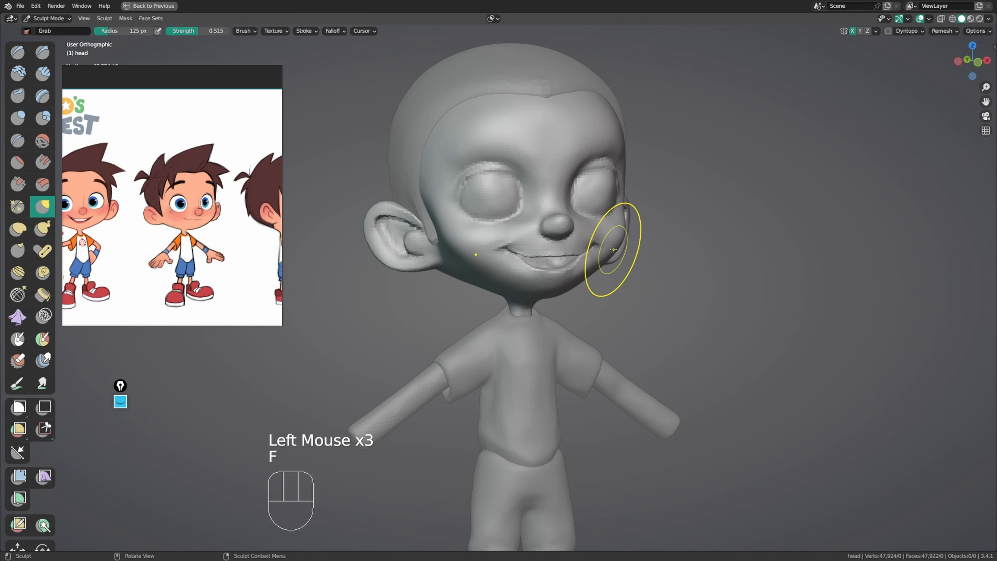
left_click(609, 255)
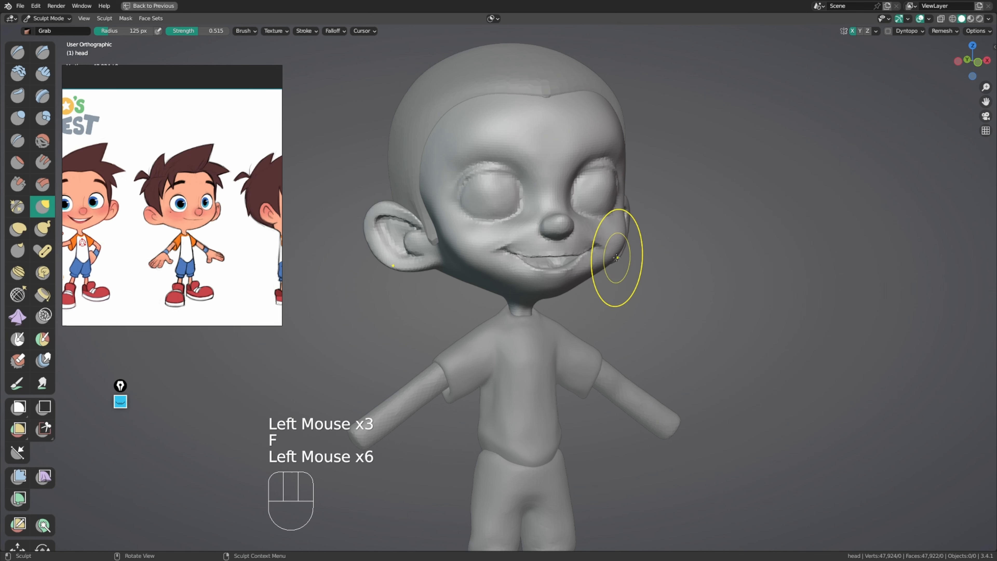
Step: Shape the lower cheek and jaw corner from below with the Grab brush at 125 px
middle_click_drag(666, 278, 627, 245)
left_click(625, 276)
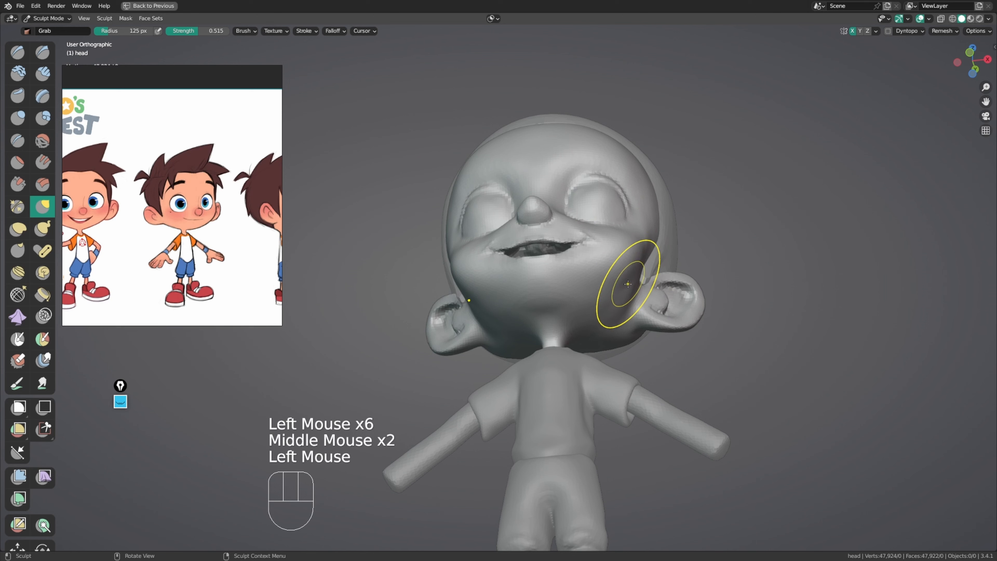
left_click_drag(634, 271, 640, 267)
middle_click_drag(648, 251, 654, 230)
left_click_drag(647, 244, 636, 261)
middle_click_drag(632, 293, 628, 260)
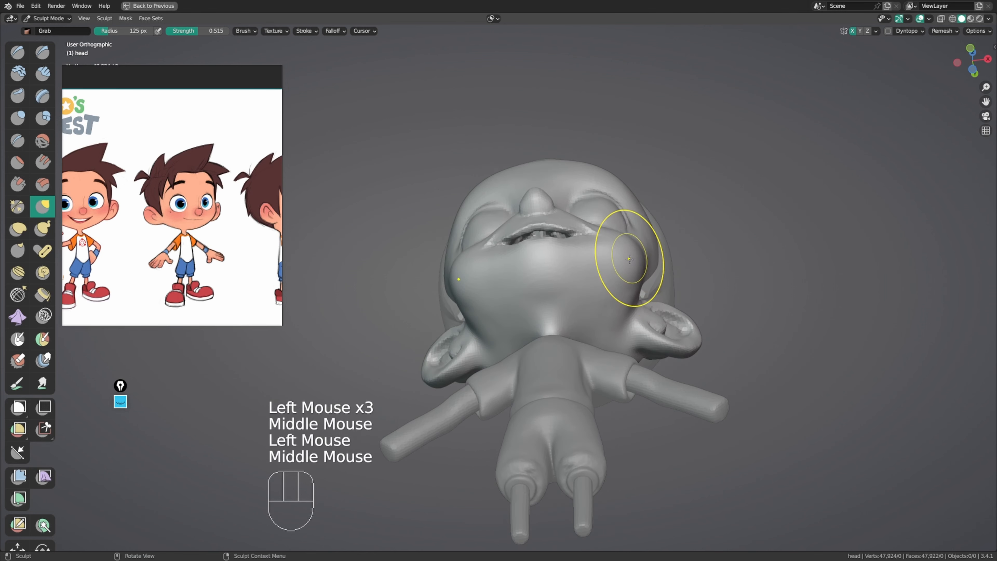
left_click_drag(637, 285, 627, 286)
Step: Refine the cheek and jawline beside the earlobe from the front with the Grab brush at 125 px
middle_click_drag(630, 271, 637, 299)
middle_click_drag(637, 271, 642, 286)
left_click_drag(643, 283, 641, 267)
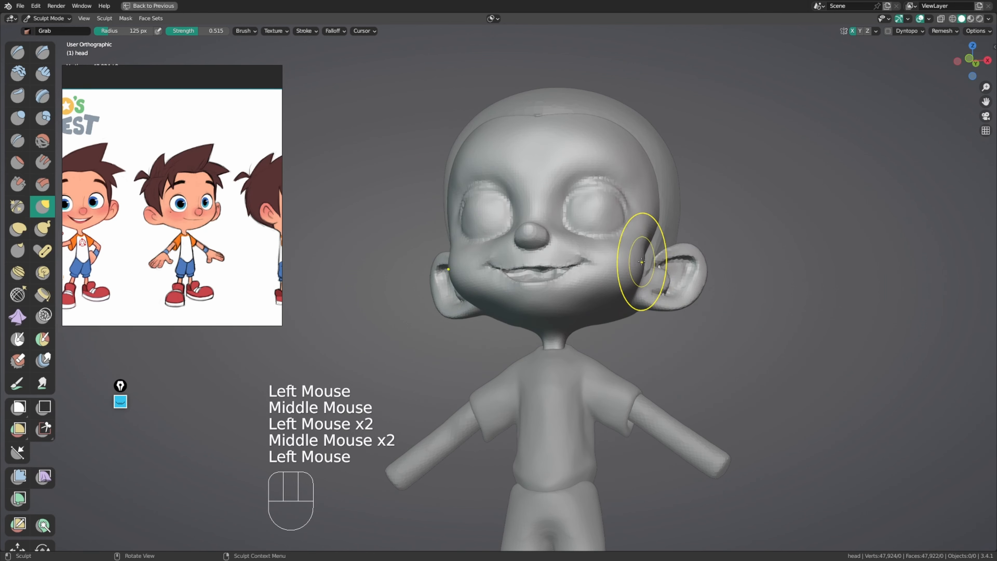
middle_click_drag(643, 268, 649, 284)
left_click_drag(650, 283, 634, 263)
middle_click_drag(634, 262, 623, 290)
left_click_drag(624, 289, 632, 289)
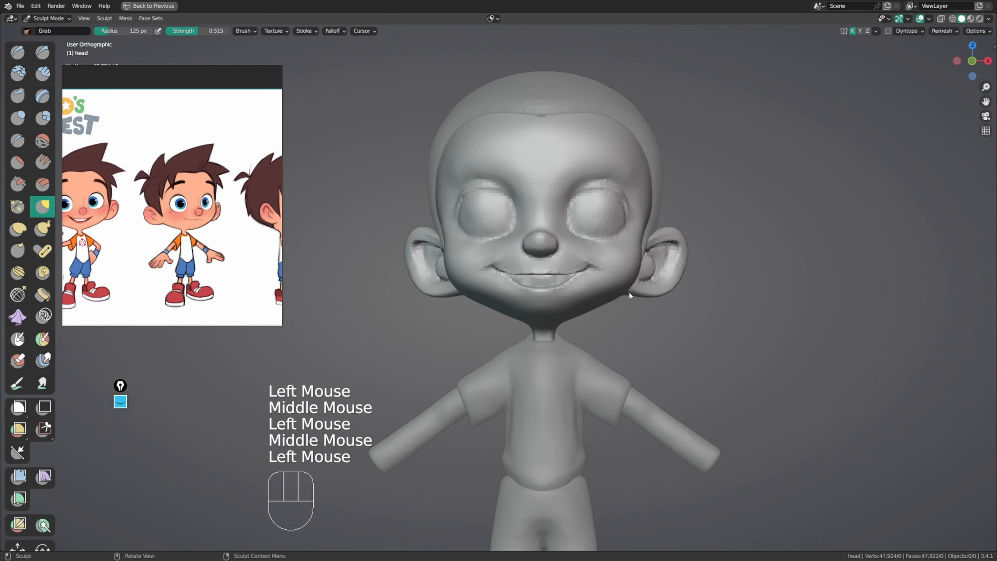
Step: Adjust the underside of the jaw beside the neck with the Grab brush, starting at 131 px radius
mouse_move(632, 289)
middle_mouse_down()
mouse_move(704, 291)
mouse_move(698, 282)
mouse_move(614, 305)
mouse_move(611, 269)
mouse_move(568, 308)
middle_mouse_up()
key("f")
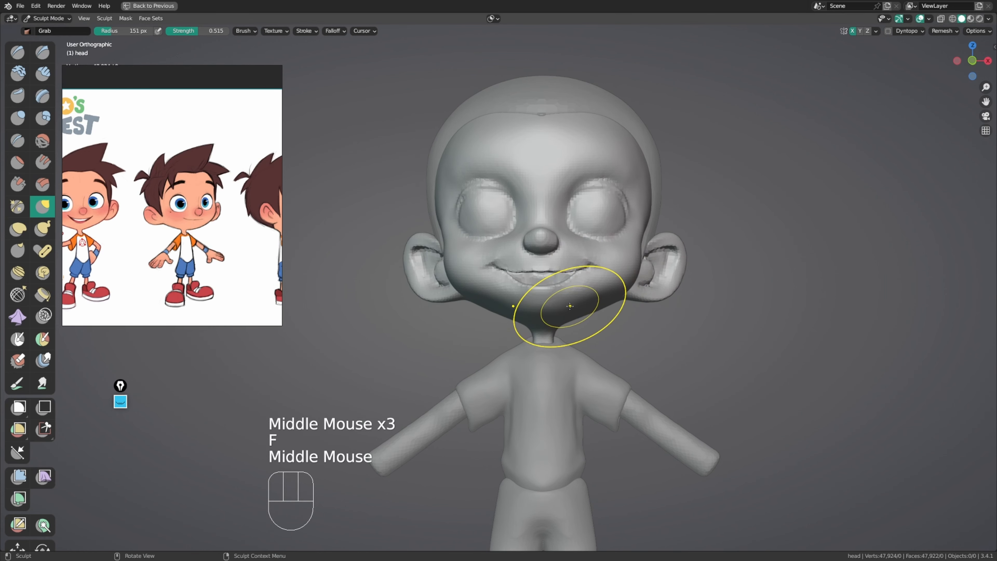
key("f")
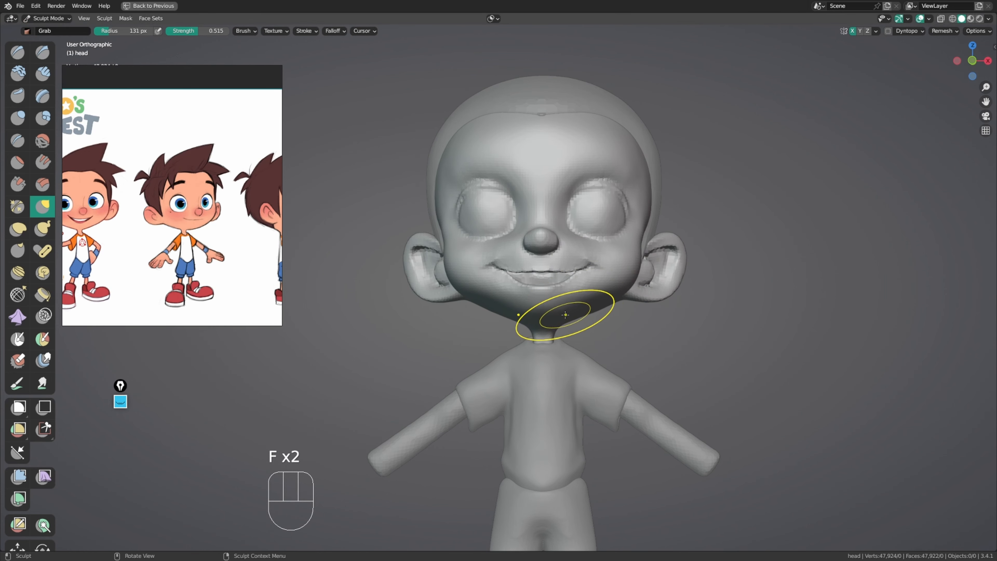
middle_click_drag(583, 301, 695, 284)
left_click(579, 306)
left_click(578, 305)
left_click(576, 305)
key("f")
left_click_drag(576, 304, 573, 301)
Step: Shape the chin and lower jaw in profile with the Grab brush at 115 px
mouse_move(573, 302)
middle_mouse_down()
mouse_move(623, 293)
mouse_move(498, 297)
mouse_move(574, 312)
mouse_move(527, 301)
middle_mouse_up()
key("f")
left_click(507, 289)
left_click(502, 299)
left_click(505, 302)
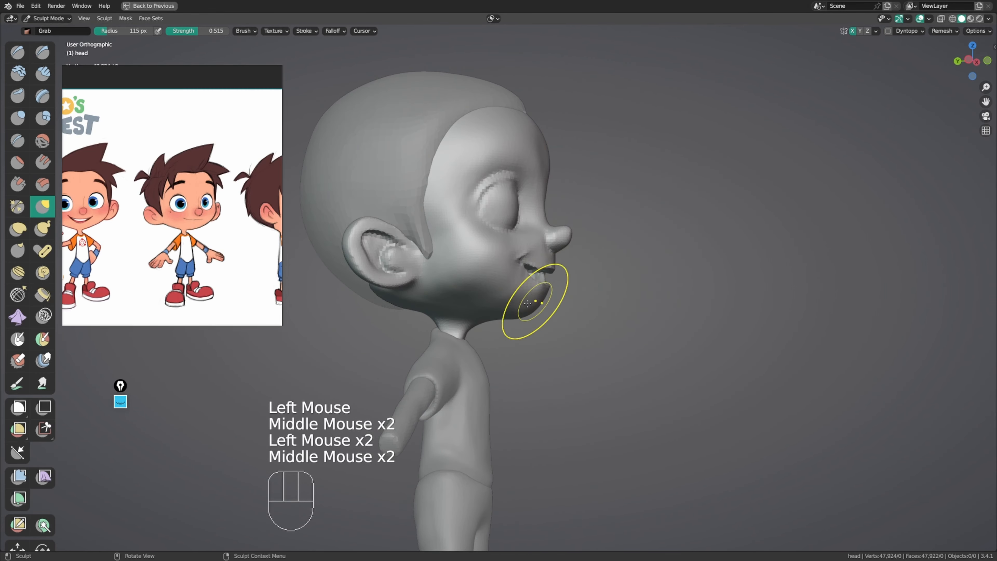
left_click(480, 317)
middle_click_drag(460, 294, 548, 300)
left_click(466, 295)
left_click(478, 290)
Step: Reshape the upper cheek and the area in front of the ear with the Grab brush at 213 and 198 px
middle_click_drag(512, 263, 491, 241, "shift")
key("f")
key("f")
left_click_drag(491, 241, 455, 246)
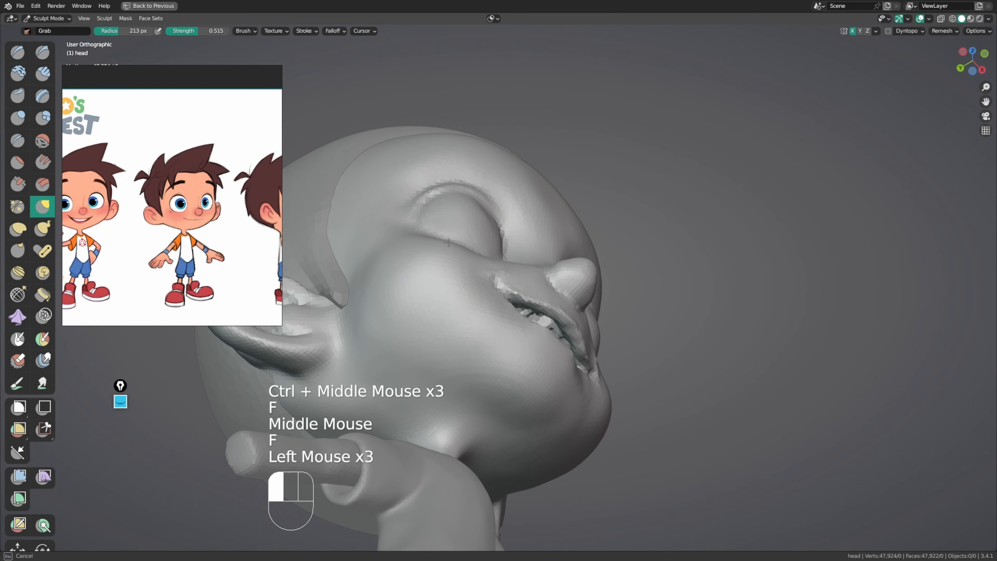
key("f")
left_click(364, 271)
left_click(359, 277)
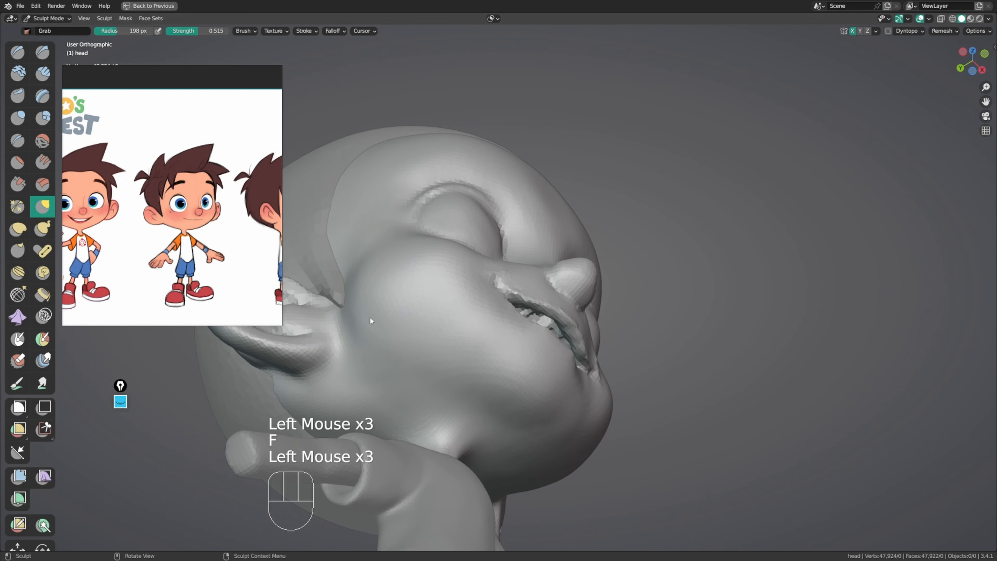
Step: Try reshaping the far cheek in three-quarter view with the Grab brush, then undo the last two strokes
mouse_move(359, 277)
middle_mouse_down()
mouse_move(352, 345)
mouse_move(407, 290)
mouse_move(645, 245)
mouse_move(678, 250)
middle_mouse_up()
key("f")
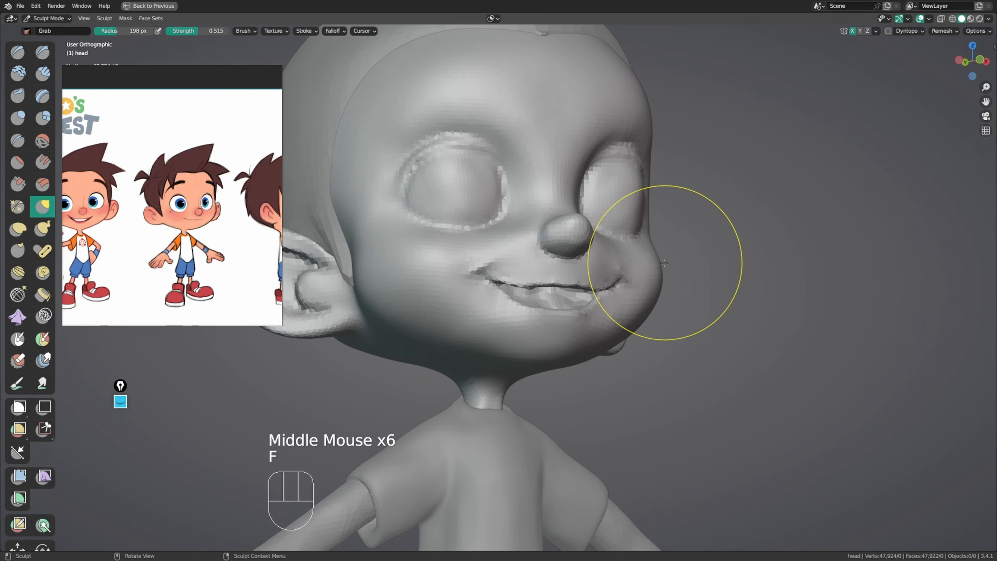
left_click(658, 246)
key("f")
middle_click_drag(652, 234, 628, 255)
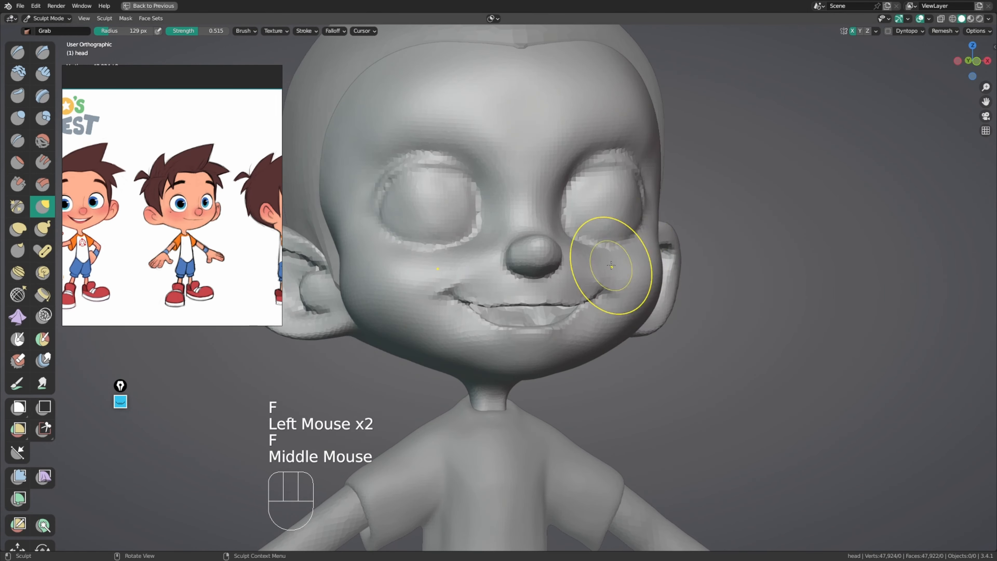
key("ctrl+z")
key("ctrl+z")
Step: Adjust the far cheek's contour below the eye with the Grab brush at 129 px
left_click(657, 232)
middle_click_drag(645, 246, 656, 248)
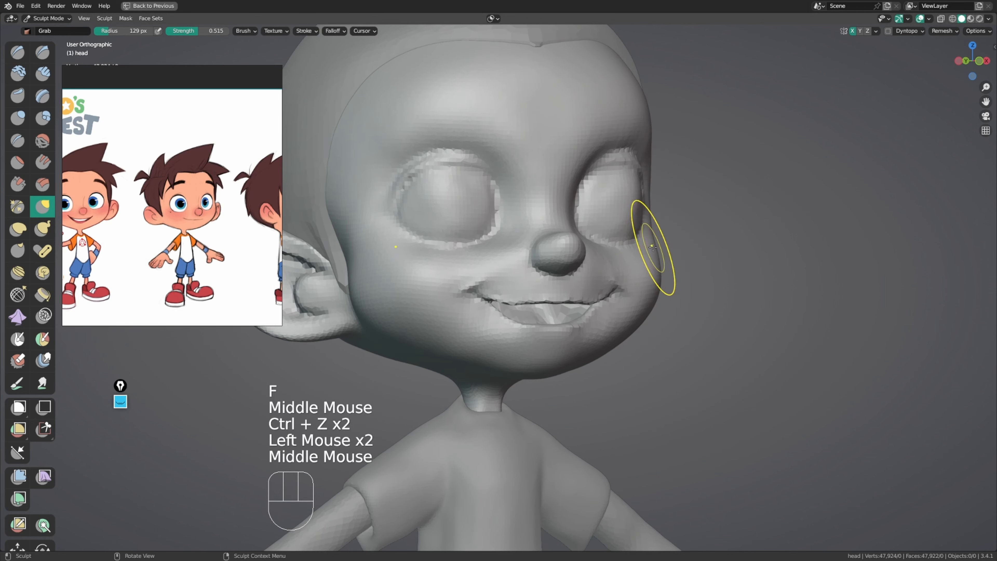
left_click_drag(654, 249, 659, 240)
middle_click_drag(663, 240, 681, 241)
middle_click_drag(658, 276, 680, 279, "shift")
Step: Round the jawline and chin in three-quarter view with the Grab brush at 173 and 140 px
key("f")
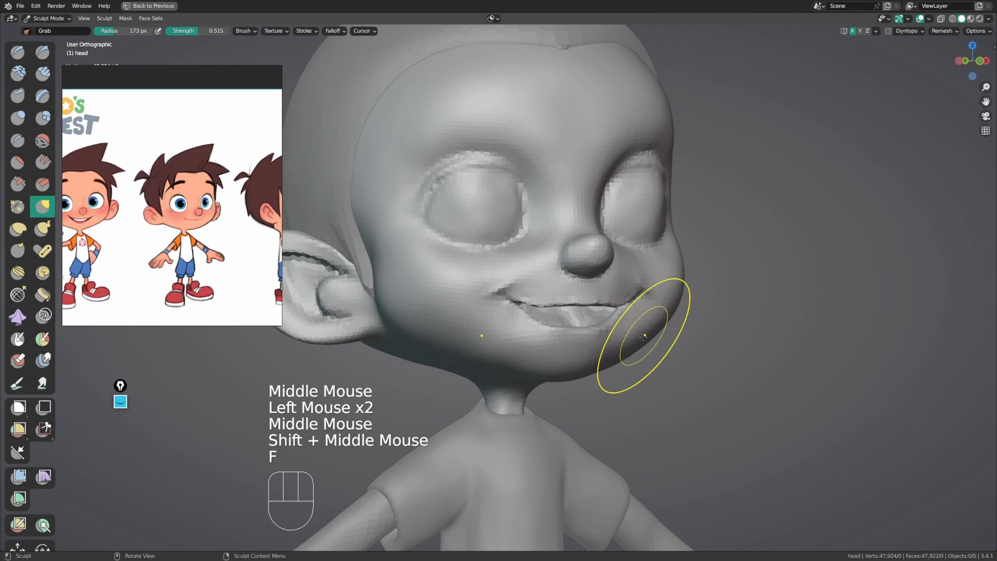
left_click_drag(644, 336, 627, 356)
middle_click_drag(626, 356, 583, 377)
key("f")
left_click(588, 365)
left_click_drag(584, 376, 580, 379)
left_click_drag(569, 373, 565, 376)
mouse_move(569, 373)
middle_mouse_down()
mouse_move(608, 352)
mouse_move(618, 373)
middle_mouse_up()
middle_click_drag(624, 337, 648, 314)
middle_click_drag(647, 310, 534, 260)
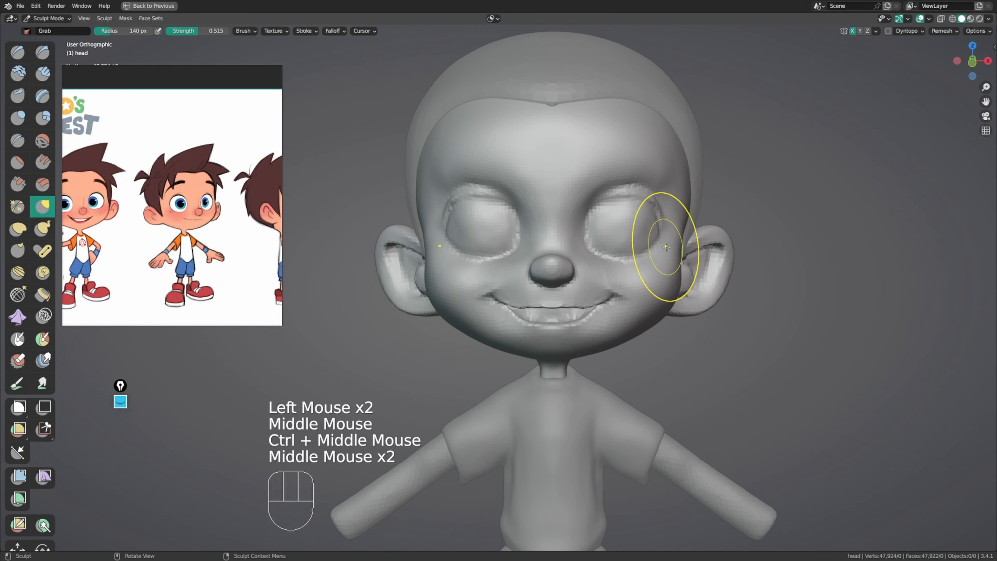
Step: Refine the cheeks in front of the ears and the lower jaw with the Grab brush at 127 px
mouse_move(675, 261)
middle_mouse_down()
mouse_move(657, 296)
mouse_move(679, 269)
middle_mouse_up()
middle_click_drag(678, 269, 689, 267)
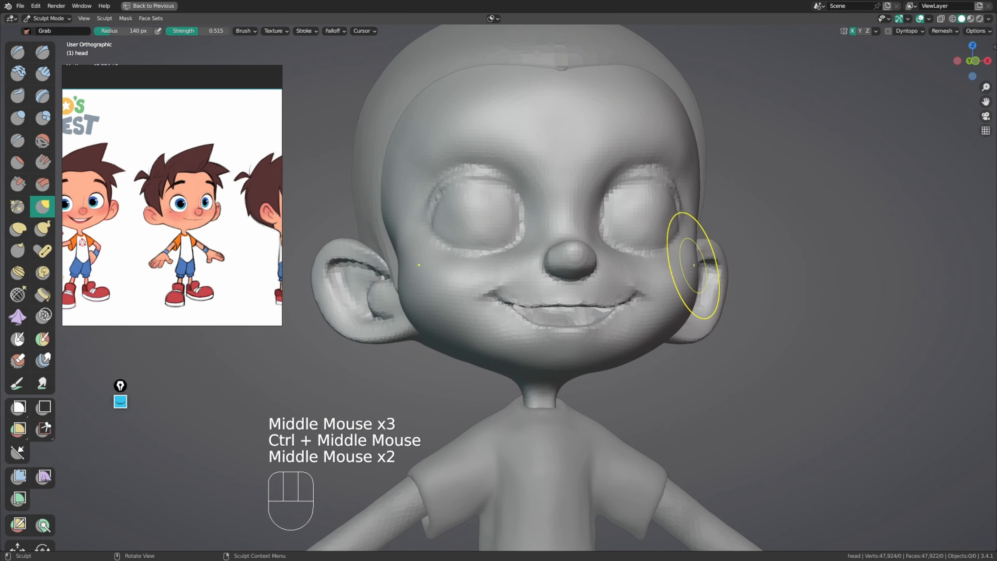
key("f")
left_click(682, 259)
middle_click_drag(596, 274, 565, 277)
left_click(409, 280)
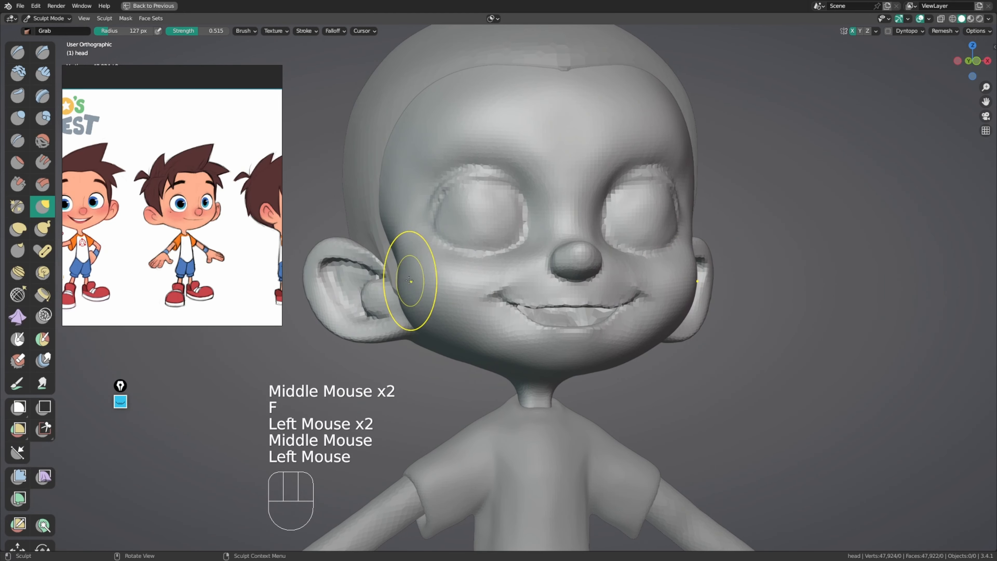
middle_click_drag(402, 270, 387, 293)
middle_click_drag(386, 293, 369, 327)
left_click_drag(407, 325, 422, 317)
Step: Adjust the cheek width beside the ears in front view with the Grab brush at 153 and 201 px
middle_click_drag(432, 299, 438, 263)
key("f")
left_click(399, 287)
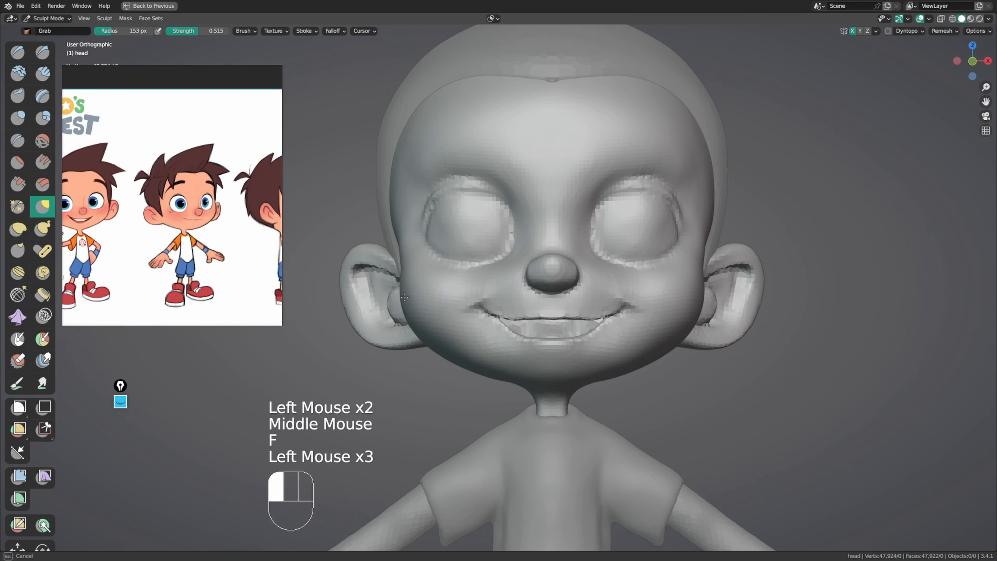
middle_click_drag(416, 291, 509, 272)
key("f")
left_click(555, 266)
left_click(706, 281)
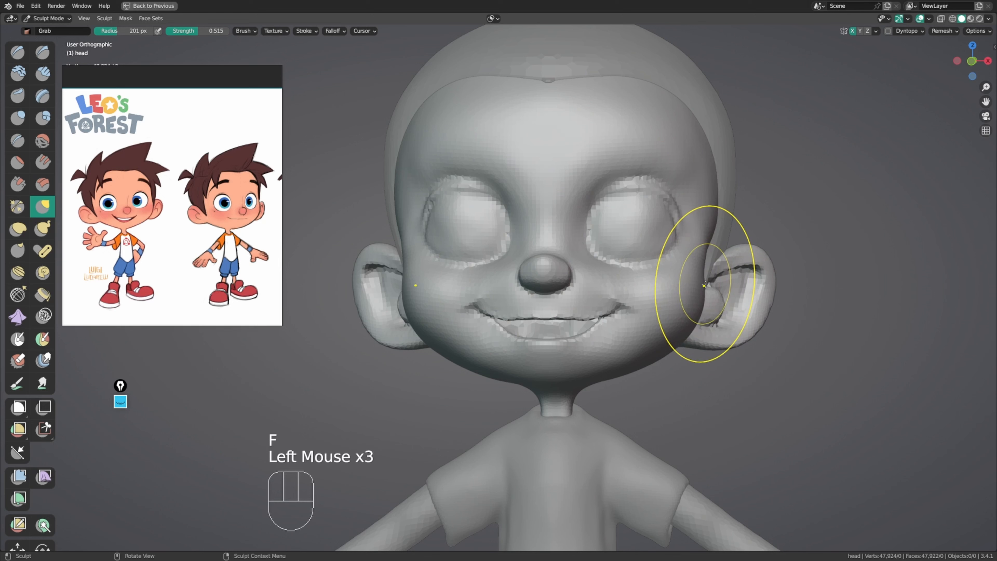
Step: Adjust the cheek and jaw contour below the ears in front view with the Grab brush at 201 px
left_click_drag(702, 304, 699, 305)
left_click_drag(690, 318, 687, 319)
left_click_drag(671, 340, 649, 355)
Step: Reshape the cheek in front of the ear in three-quarter view with the Grab brush at 160 px
middle_click_drag(695, 302, 712, 307)
mouse_move(712, 307)
middle_mouse_down("ctrl")
mouse_move(689, 334)
mouse_move(673, 326)
mouse_move(684, 299)
middle_mouse_up("ctrl")
middle_click_drag(683, 298, 438, 319)
key("f")
left_click(415, 305)
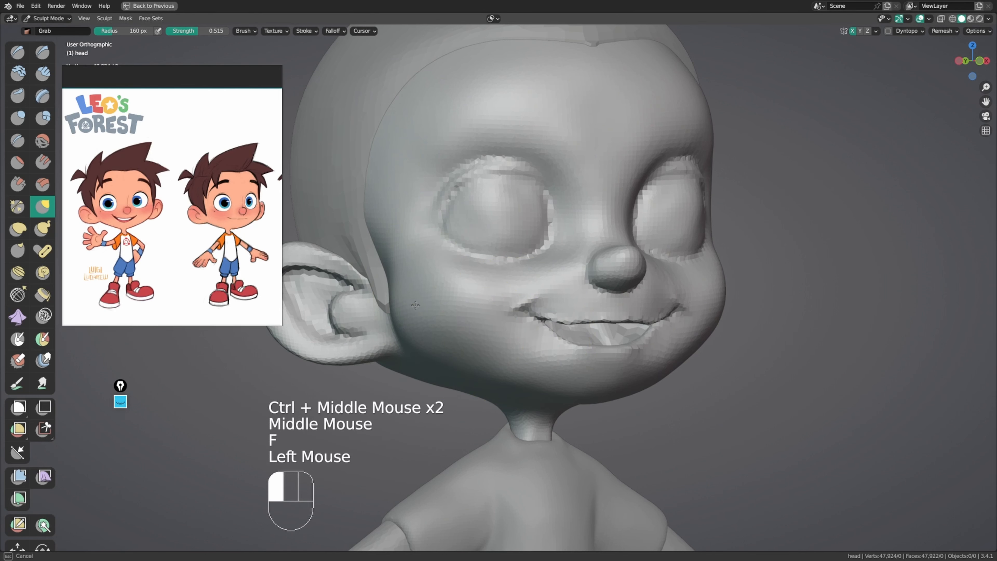
left_click_drag(415, 304, 421, 309)
Step: Refine the cheek volume below the outer eye with a resized Grab brush in three-quarter view
middle_click_drag(434, 316, 441, 334, "ctrl")
middle_click_drag(447, 319, 452, 334, "ctrl")
mouse_move(510, 318)
middle_mouse_down()
mouse_move(447, 318)
mouse_move(531, 301)
middle_mouse_up()
key("f")
left_click_drag(481, 293, 474, 283)
left_click_drag(461, 289, 458, 283)
middle_click_drag(457, 283, 389, 289)
Step: Adjust the cheek beside the mouth corner with the Grab brush at 77 px
key("f")
left_click(509, 304)
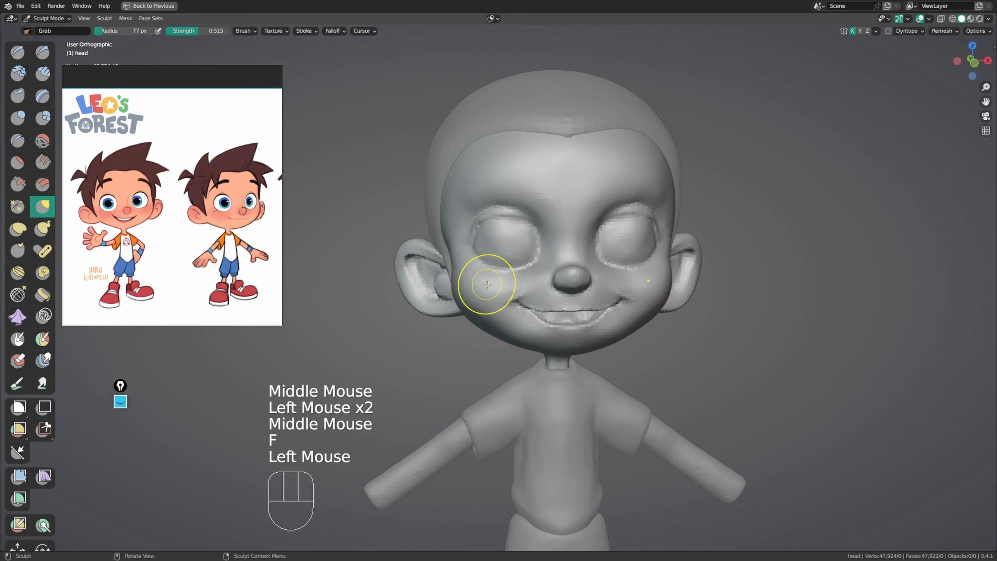
middle_click_drag(487, 284, 481, 298)
middle_click_drag(480, 298, 474, 312)
left_click_drag(479, 318, 484, 324)
middle_click_drag(508, 320, 514, 317)
Step: Shape the lower cheeks and jaw below the mouth corners with the Grab brush at 90 and 73 px
key("f")
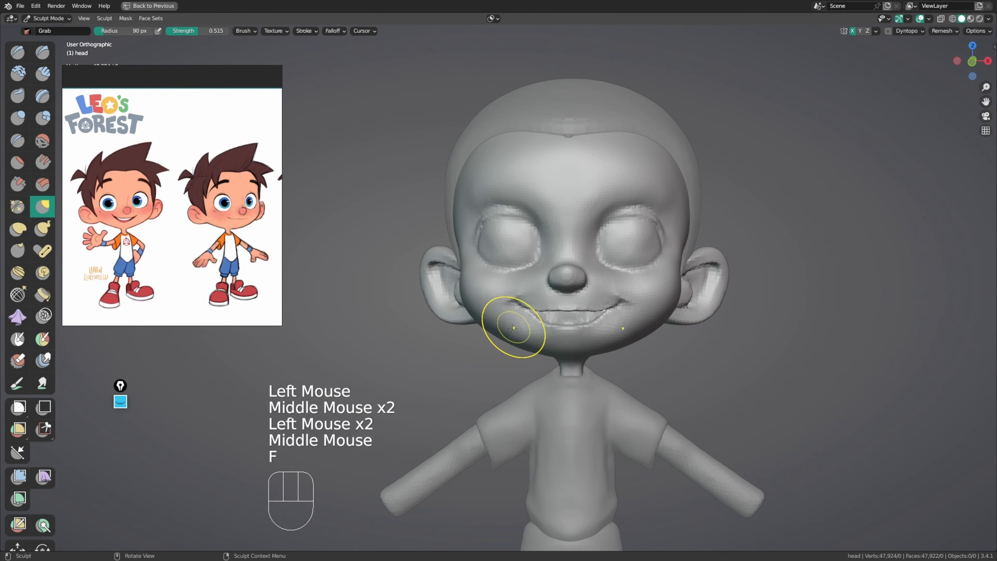
left_click(549, 328)
left_click_drag(510, 338, 509, 336)
left_click(544, 344)
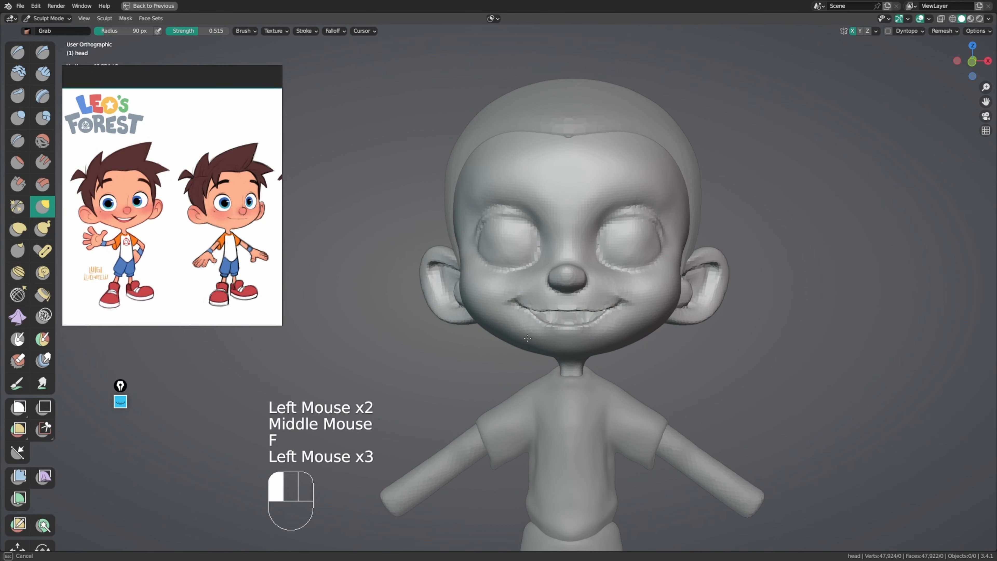
left_click(580, 341)
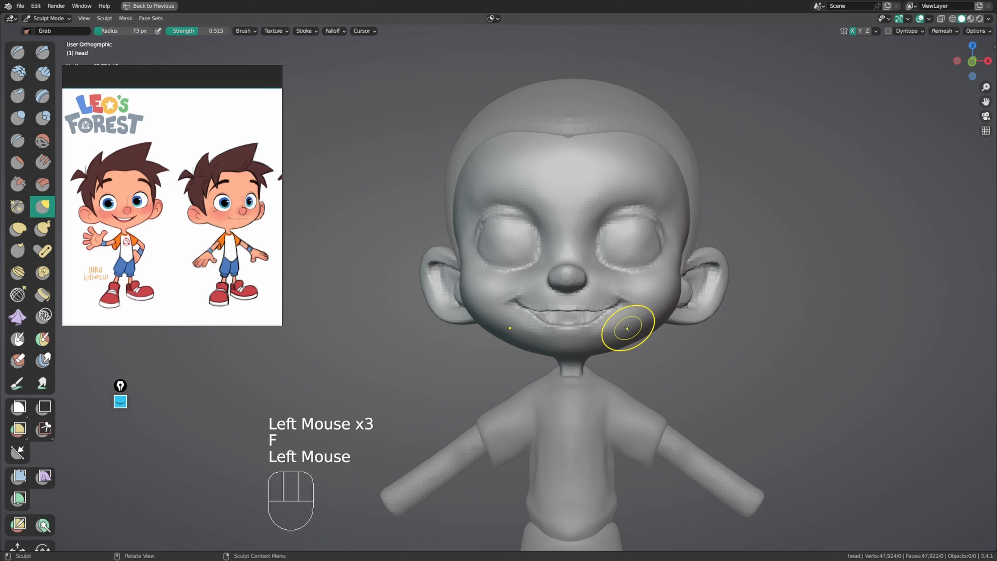
left_click_drag(613, 336, 611, 338)
mouse_move(611, 338)
middle_mouse_down()
mouse_move(633, 332)
mouse_move(628, 320)
middle_mouse_up()
Step: Smooth the lower cheeks beside the mouth with the brush radius at 91 px
key("f")
left_click(639, 332)
left_click_drag(630, 326, 633, 321, "shift")
middle_click_drag(633, 321, 634, 319)
left_click_drag(634, 319, 612, 330, "shift")
mouse_move(612, 330)
middle_mouse_down()
mouse_move(596, 336)
mouse_move(647, 326)
middle_mouse_up()
left_click_drag(648, 325, 650, 326, "shift")
mouse_move(680, 301)
middle_mouse_down()
mouse_move(696, 294)
mouse_move(684, 302)
middle_mouse_up()
middle_click_drag(684, 302, 671, 308)
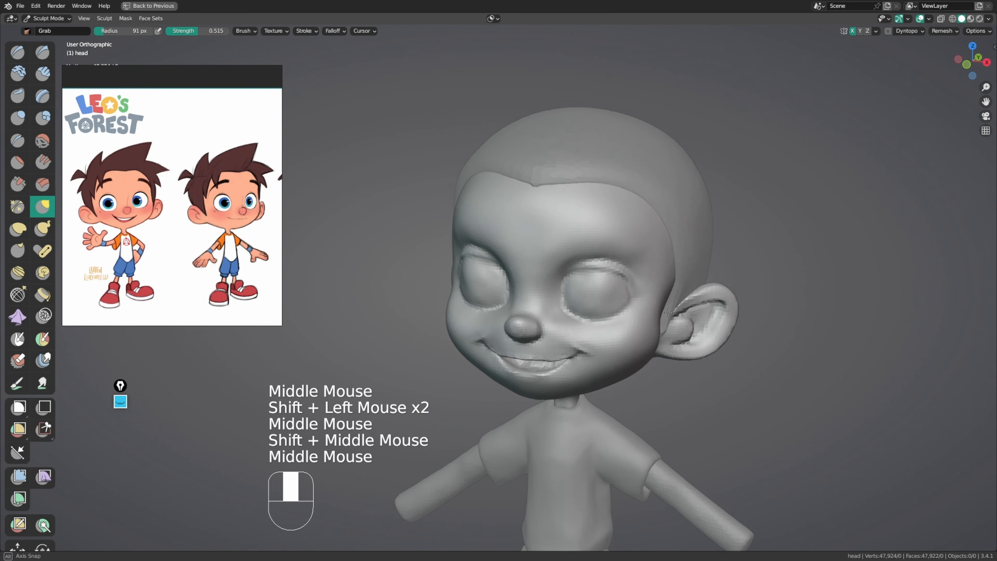
left_click_drag(671, 308, 667, 311, "shift")
Step: Adjust the sides of the face between the eyes and ears with the Grab brush at 125 px
key("g")
middle_click_drag(667, 311, 665, 297)
key("f")
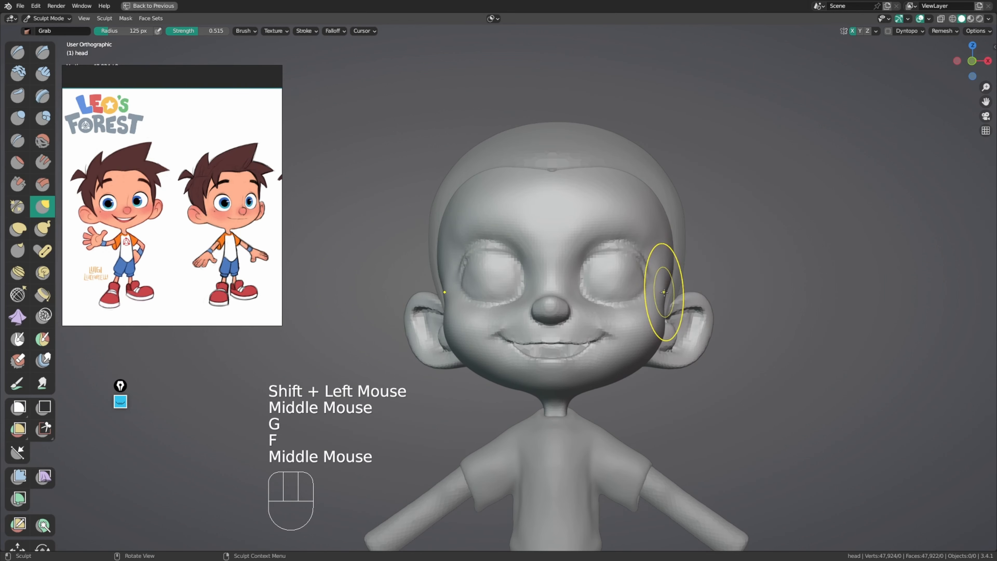
double_click(664, 298)
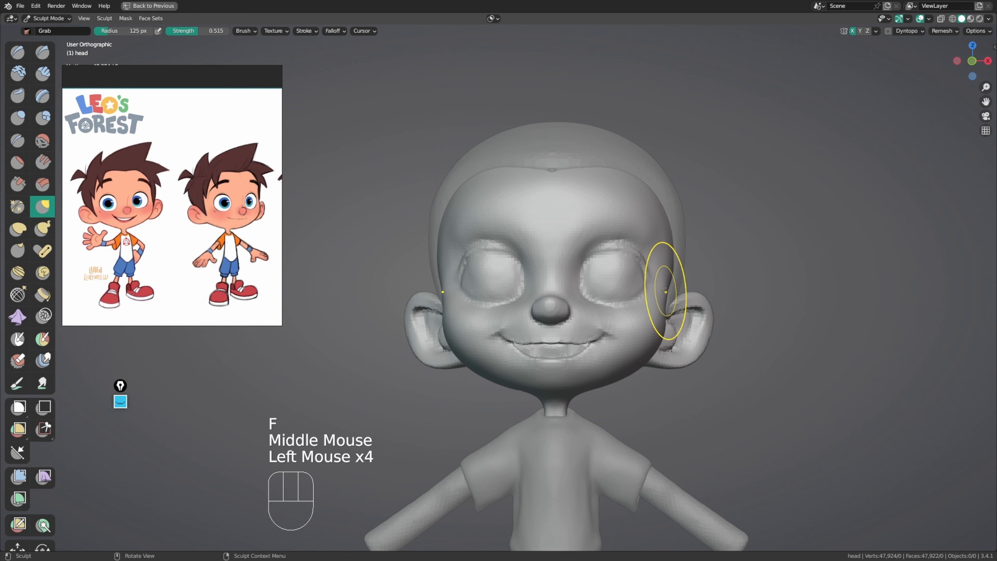
mouse_move(662, 291)
middle_mouse_down()
mouse_move(707, 285)
mouse_move(676, 279)
middle_mouse_up()
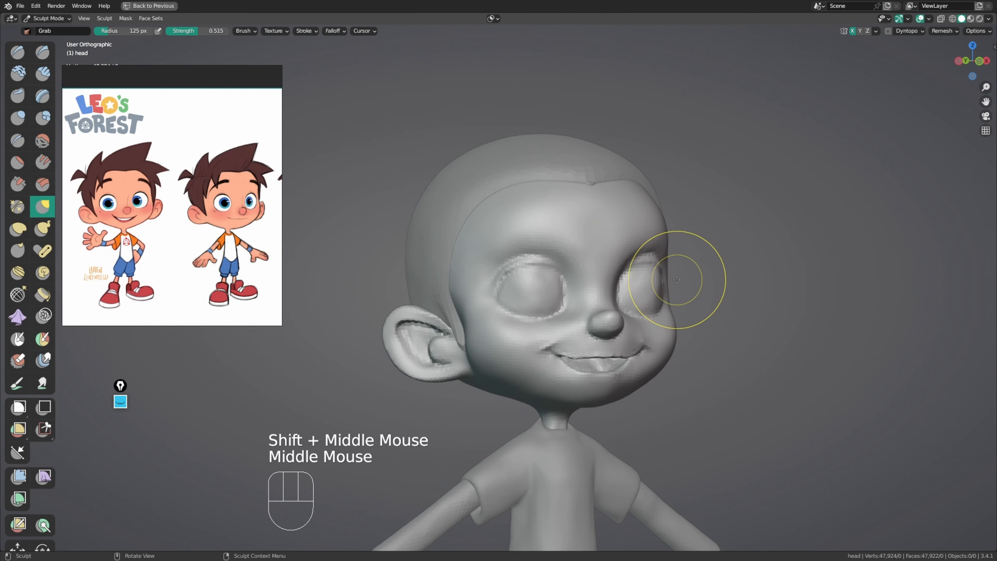
left_click_drag(668, 266, 669, 275)
Step: Refine the temple and upper cheek in front of the ear in front and side views with the Grab brush
middle_click_drag(715, 272, 676, 274)
middle_click_drag(685, 284, 676, 280)
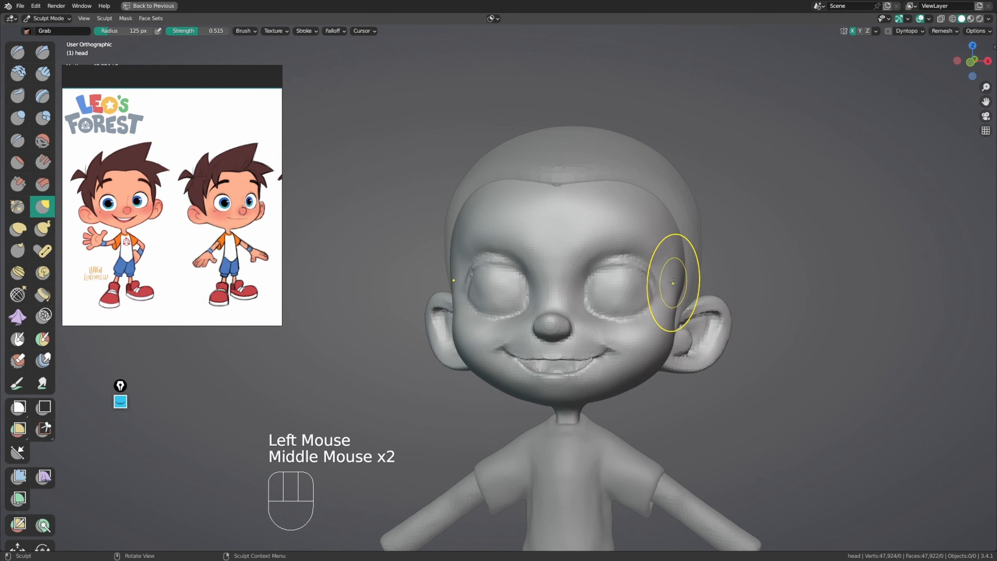
left_click_drag(674, 283, 672, 284)
middle_click_drag(690, 275, 667, 301)
middle_click_drag(716, 283, 530, 292)
left_click_drag(692, 292, 679, 292)
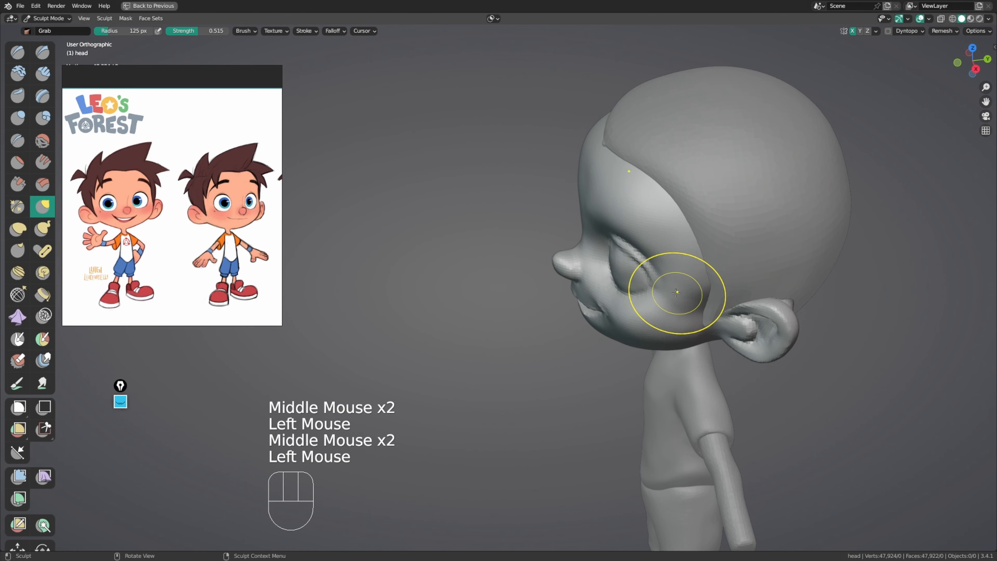
Step: Compare the head's side profile with the side-view drawing in the reference image
middle_click_drag(648, 292, 702, 293)
mouse_move(663, 293)
middle_mouse_down()
mouse_move(698, 290)
mouse_move(702, 281)
middle_mouse_up()
mouse_move(681, 293)
middle_mouse_down()
mouse_move(690, 253)
mouse_move(728, 279)
middle_mouse_up()
middle_click_drag(256, 265, 112, 255)
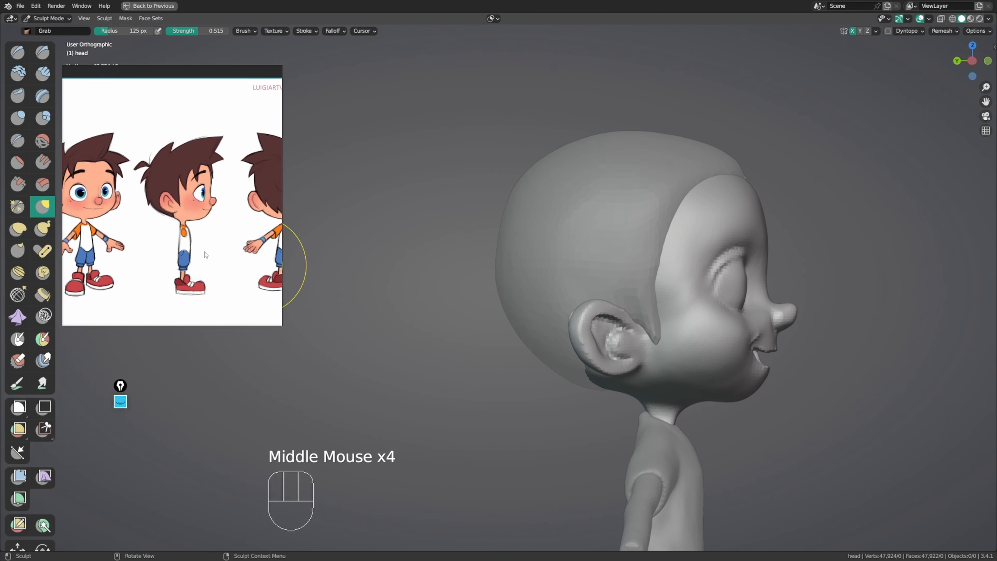
middle_click_drag(716, 260, 653, 268, "shift")
key("f")
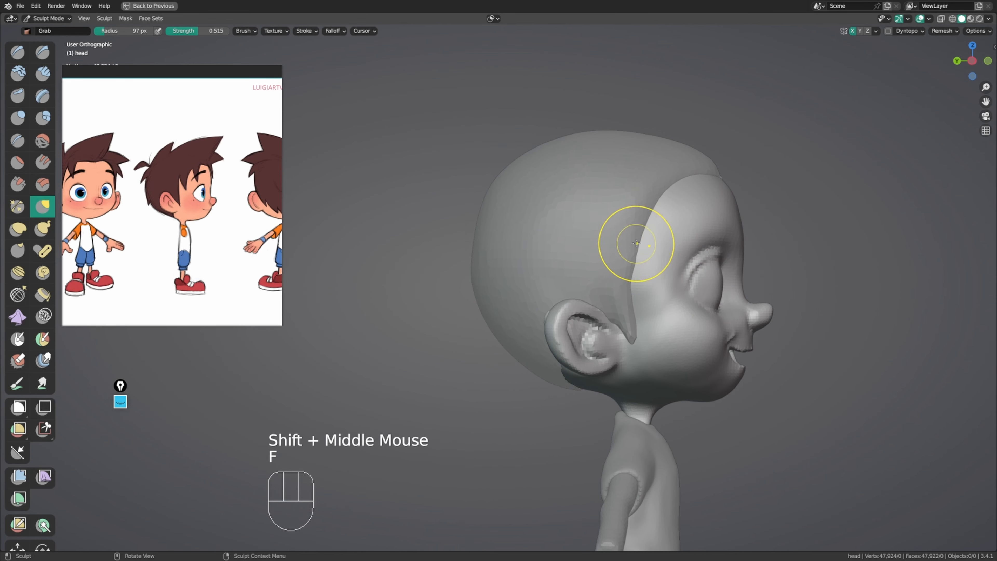
left_click(633, 237)
left_click(633, 237)
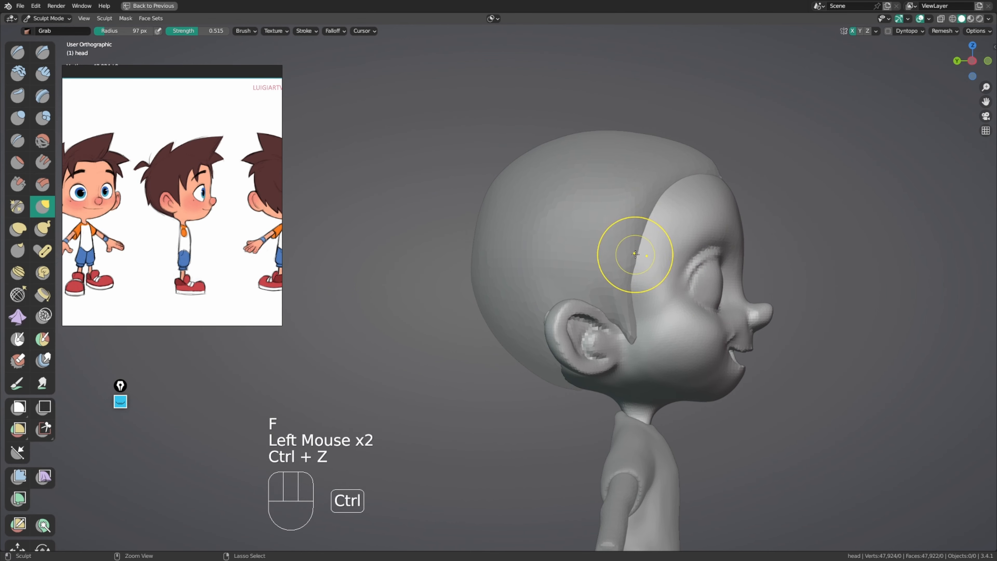
key("ctrl+z")
Step: Switch sculpting to the hair object and reshape its sideburn and edge around the ear with the Grab brush
key("alt+q")
key("f")
left_click(631, 250)
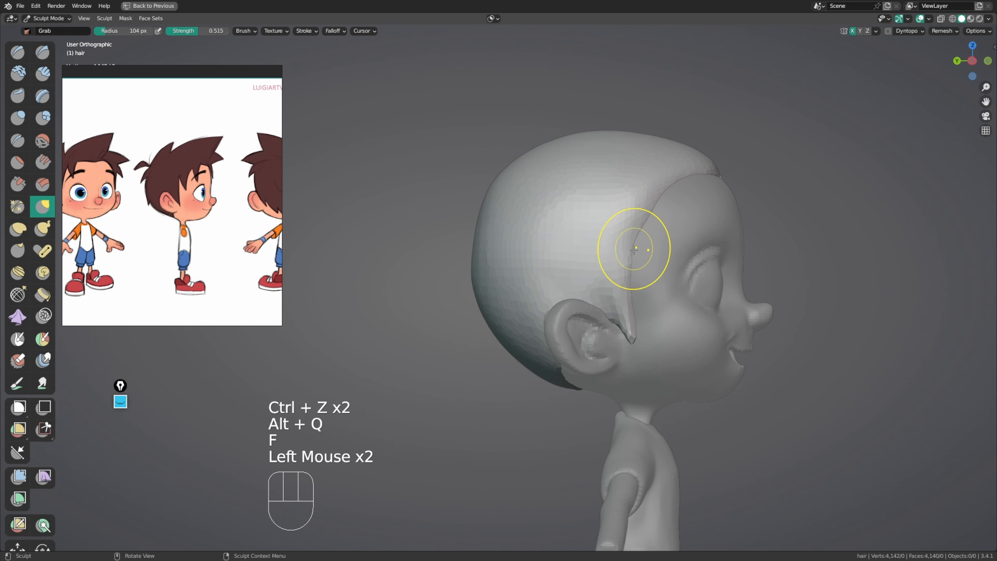
key("f")
left_click(633, 249)
middle_click_drag(633, 249, 650, 316)
left_click_drag(649, 316, 592, 316)
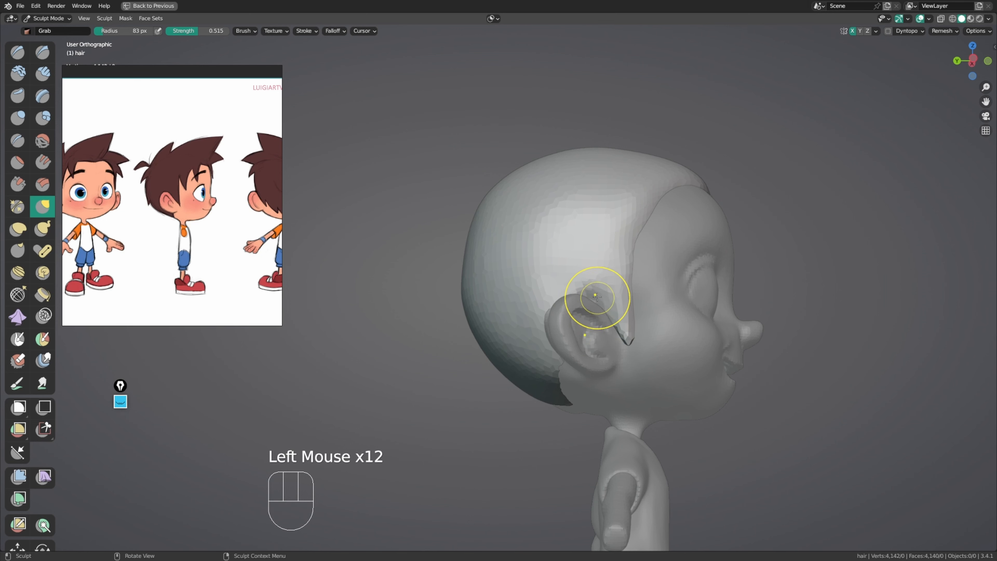
Step: Switch sculpting to the head and adjust its surface around the ear with the Grab brush
mouse_move(602, 297)
middle_mouse_down()
mouse_move(584, 306)
mouse_move(576, 330)
middle_mouse_up()
key("alt+q")
left_click_drag(585, 334, 593, 334)
middle_click_drag(592, 334, 597, 337)
left_click_drag(598, 336, 604, 325)
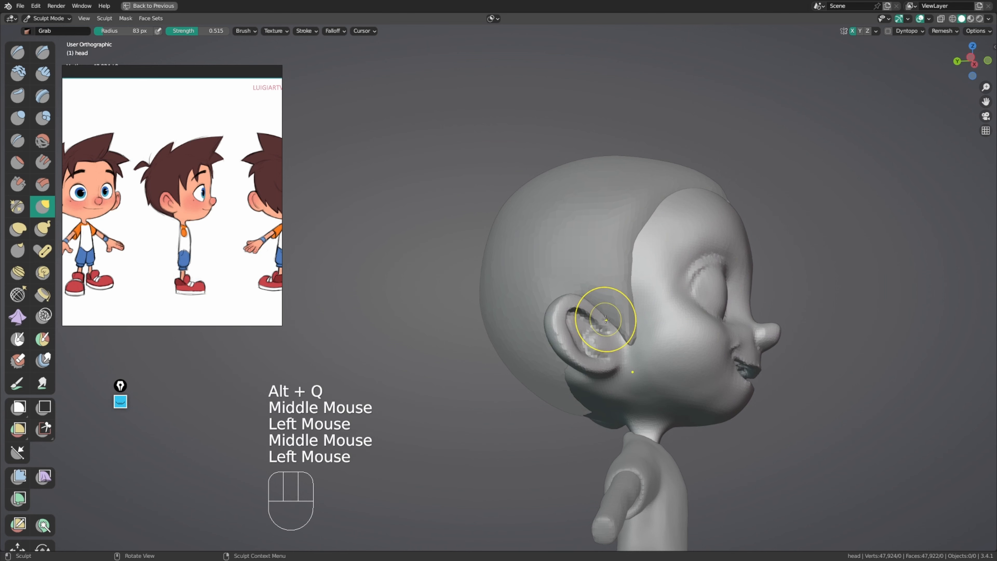
key("f")
mouse_move(604, 324)
middle_mouse_down()
mouse_move(577, 332)
mouse_move(569, 348)
middle_mouse_up()
key("f")
left_click(574, 332)
left_click(573, 330)
Step: Switch sculpting back to the hair and pull its lower edge behind the ear with the Grab brush at 132 px
key("f")
key("alt+q")
key("f")
left_click(533, 377)
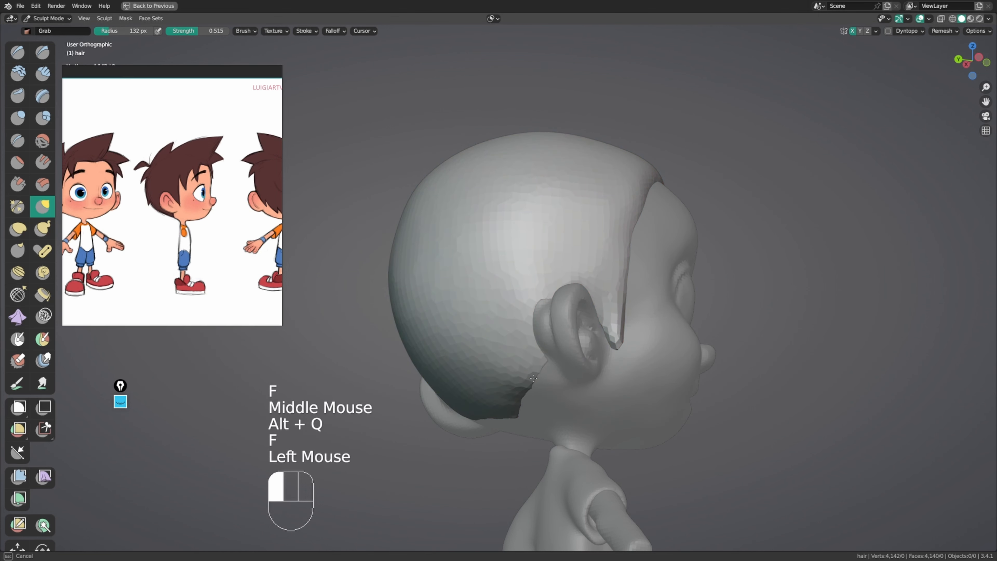
mouse_move(531, 402)
middle_mouse_down()
mouse_move(551, 414)
mouse_move(540, 393)
mouse_move(525, 412)
mouse_move(535, 385)
middle_mouse_up()
Step: Even out the hair's lower edge between the ear and the nape with the Grab brush at 99 px
key("f")
key("f")
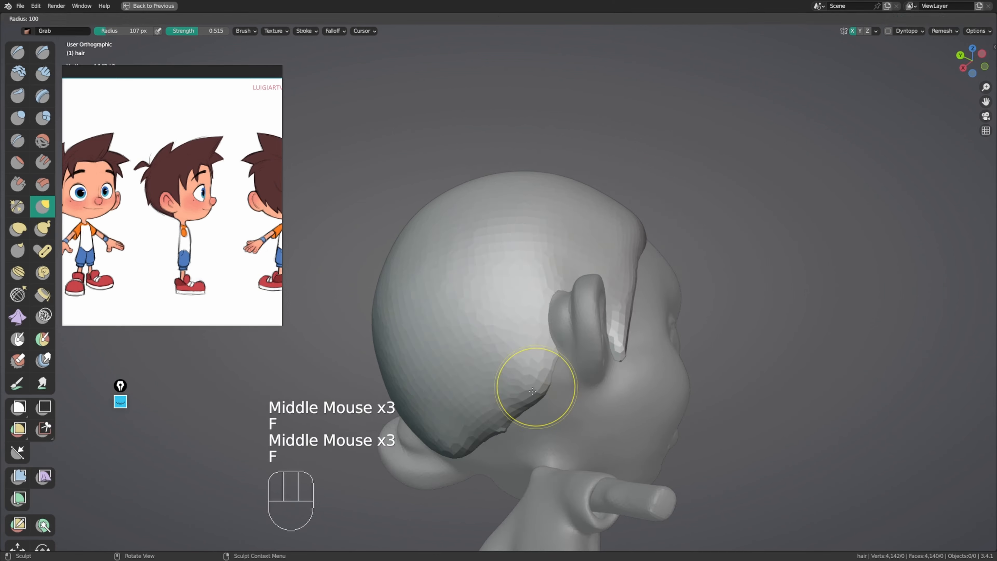
left_click(517, 410)
middle_click_drag(516, 420, 547, 382)
left_click(547, 382)
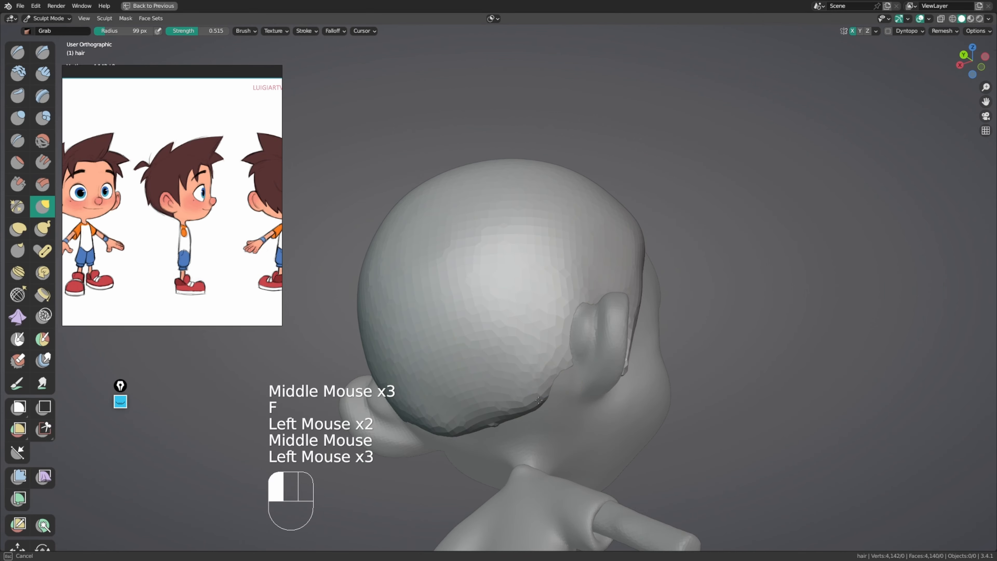
left_click_drag(538, 399, 540, 397)
Step: Refine the hairline at the nape and directly behind the ear from back and side views with the Grab brush
middle_click_drag(526, 405, 534, 403)
left_click_drag(535, 403, 531, 407)
left_click_drag(517, 409, 520, 408)
middle_click_drag(566, 379, 574, 369)
left_click_drag(574, 370, 573, 365)
left_click_drag(574, 361, 576, 357)
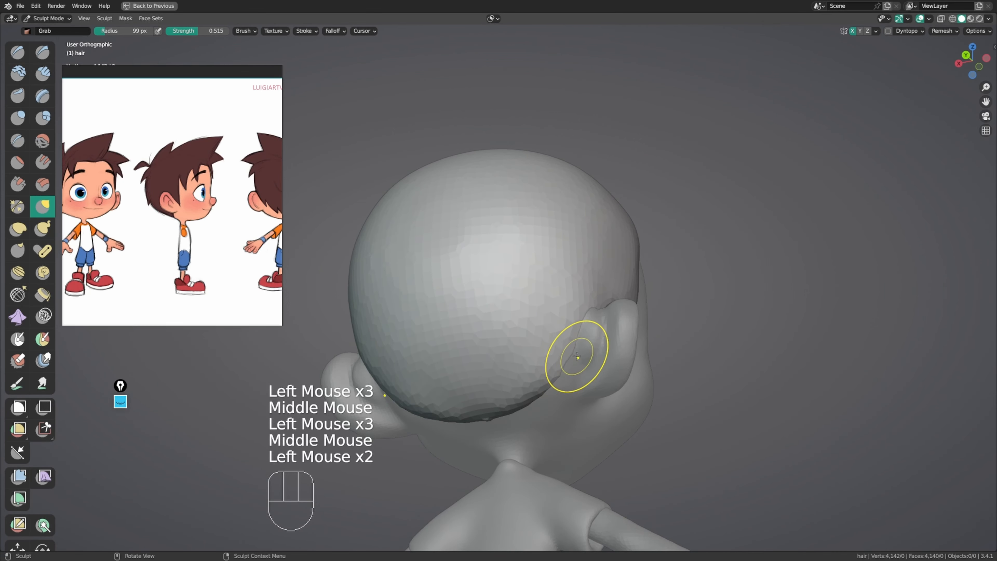
middle_click_drag(577, 356, 542, 373)
middle_click_drag(542, 373, 490, 407)
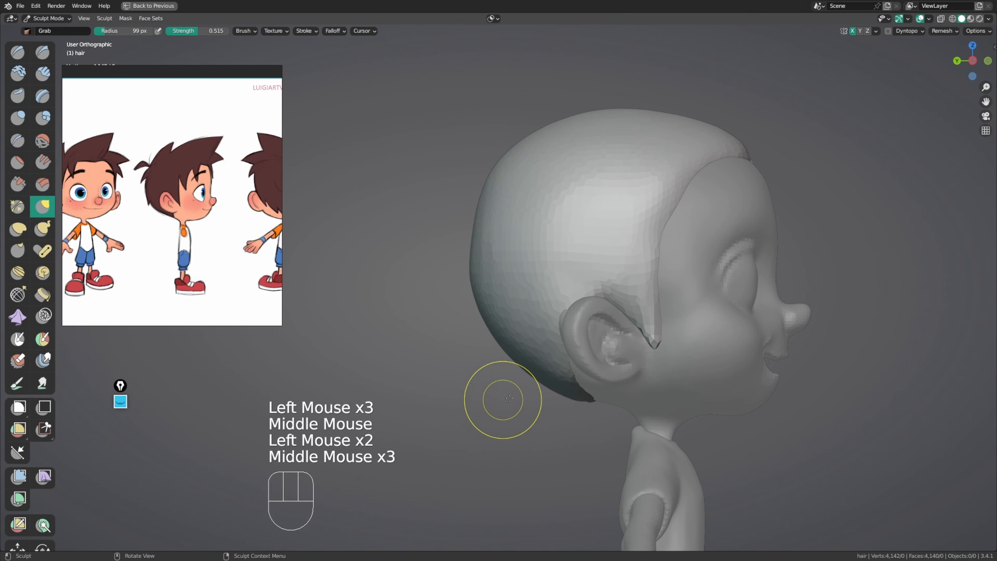
left_click_drag(583, 383, 576, 386)
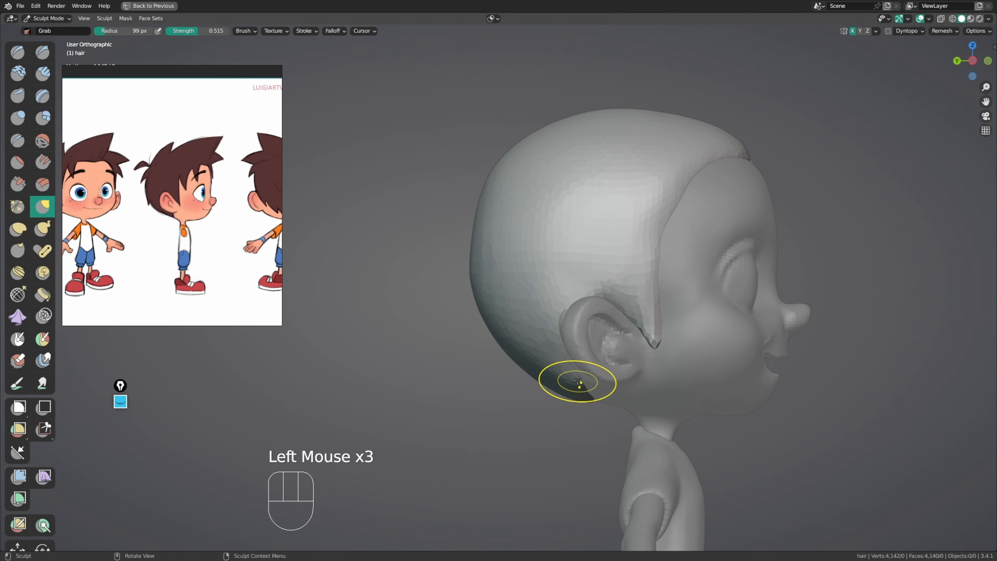
Step: Adjust the hair volume behind the ear and across the nape with the Grab brush at 150 px
middle_click_drag(581, 364, 651, 350)
key("f")
left_click(677, 348)
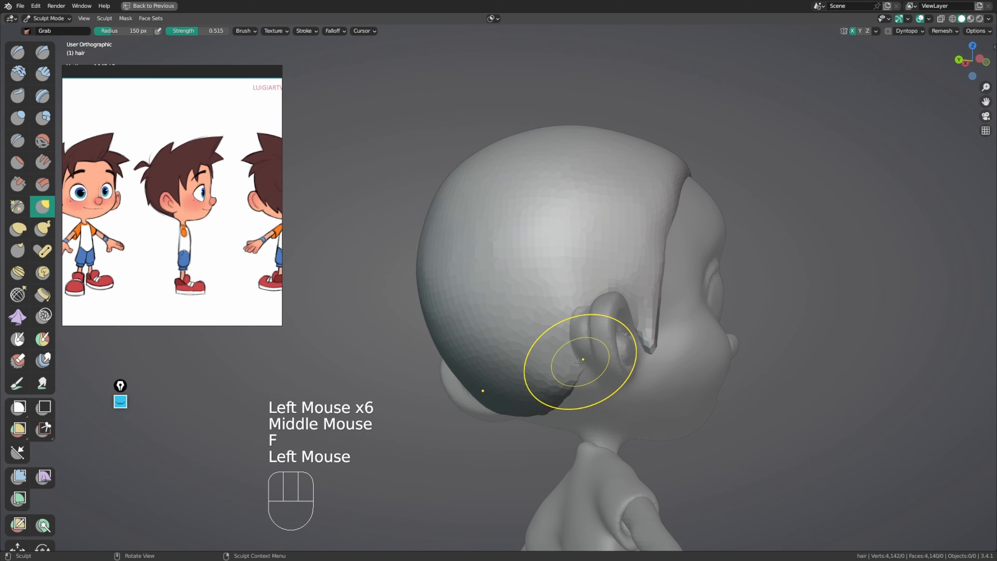
left_click_drag(581, 358, 585, 361)
middle_click_drag(584, 359, 651, 330)
key("f")
middle_click_drag(477, 400, 563, 383)
left_click(534, 391)
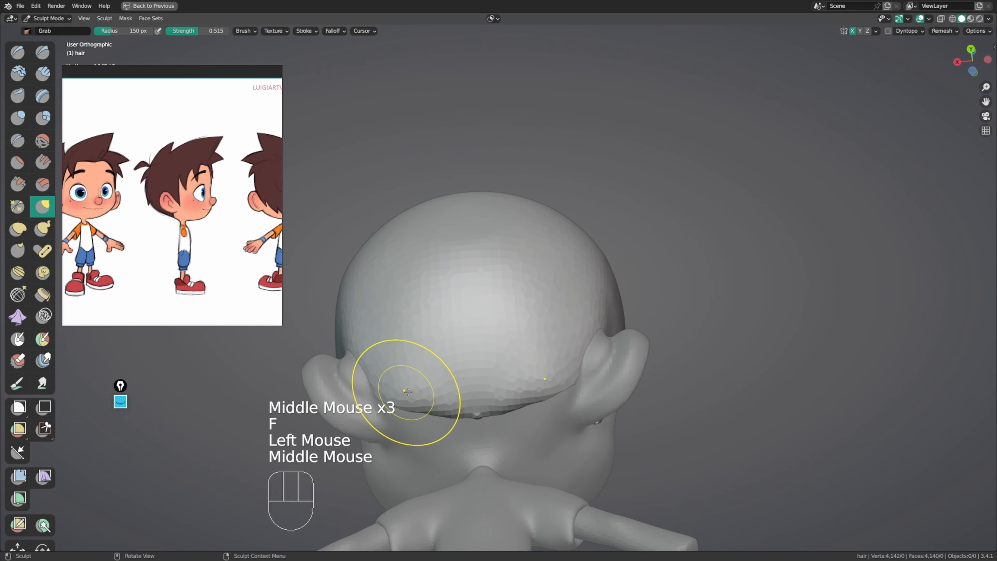
Step: Pull the hair's lower corner behind the ear into shape with the Grab brush at 160 px
key("f")
mouse_move(624, 376)
middle_mouse_down()
mouse_move(590, 394)
mouse_move(529, 389)
middle_mouse_up()
left_click(594, 394)
middle_click_drag(546, 387, 527, 383)
left_click_drag(542, 379, 550, 372)
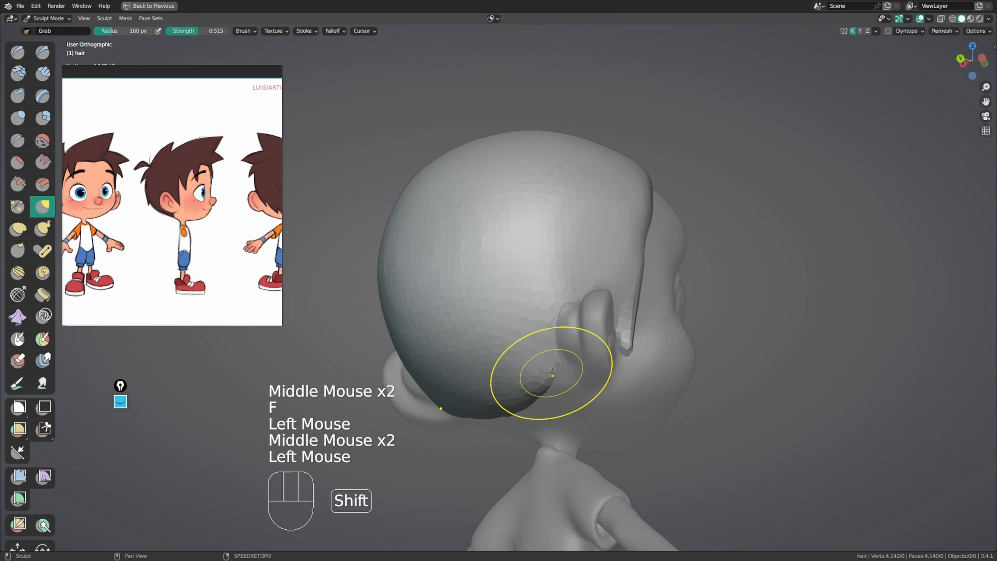
Step: Smooth the hair edge behind the ear and set the brush radius to 132 px
left_click(551, 371, "shift")
left_click(551, 371, "shift")
middle_click_drag(526, 439, 605, 408, "shift")
key("f")
left_click(650, 326)
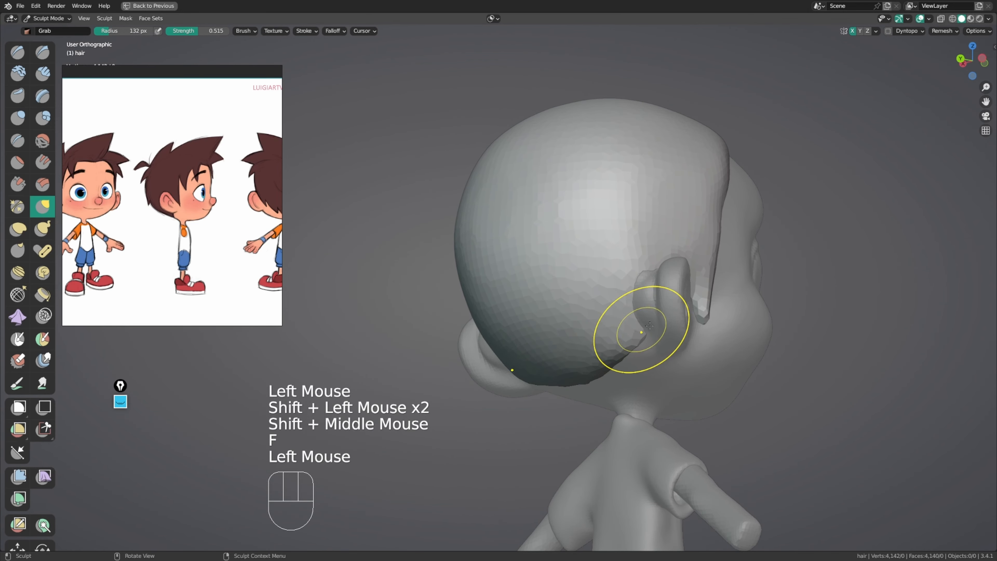
Step: Undo the last pull on the hair's lower back edge and reshape it below the ear with the Grab brush at 133 px
middle_click_drag(650, 326, 635, 337, "ctrl")
middle_click_drag(636, 338, 593, 322)
middle_click_drag(592, 322, 582, 361)
left_click_drag(583, 360, 591, 374)
key("f")
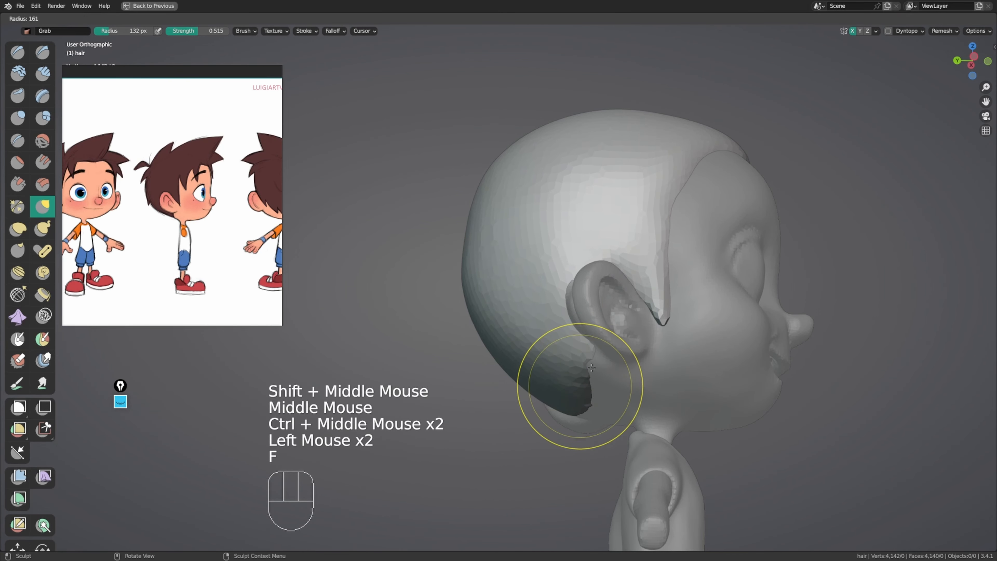
key("ctrl+z")
left_click(583, 385)
key("f")
left_click(584, 384)
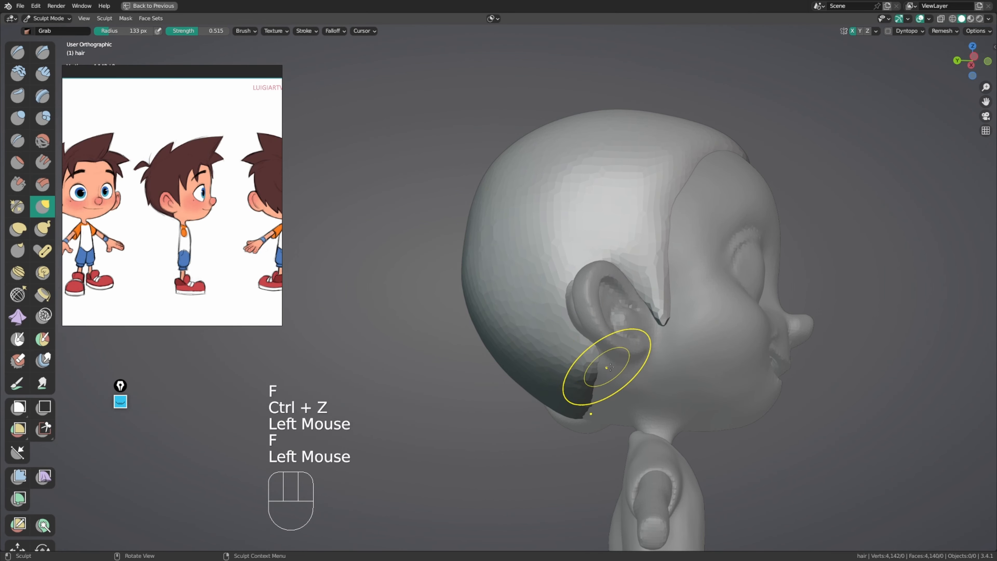
Step: Pull the hair edge directly under the ear upward with the Grab brush
middle_click_drag(608, 365, 649, 366)
key("f")
left_click(618, 366)
left_click_drag(607, 358, 611, 349)
mouse_move(638, 342)
middle_mouse_down()
mouse_move(674, 339)
mouse_move(639, 355)
mouse_move(637, 339)
middle_mouse_up()
Step: Raise the hair's lower edge at the nape with the Grab brush and smooth it behind the ear
key("f")
left_click(644, 356)
left_click_drag(574, 382, 576, 375)
left_click_drag(578, 377, 577, 368)
mouse_move(596, 360)
left_mouse_down("shift")
mouse_move(578, 367)
mouse_move(601, 353)
left_mouse_up("shift")
Step: Smooth the underside of the hair at the nape with the brush radius at 109 px
mouse_move(638, 338)
middle_mouse_down()
mouse_move(575, 368)
mouse_move(539, 362)
middle_mouse_up()
key("f")
left_click(558, 349)
left_click_drag(540, 362, 522, 375, "shift")
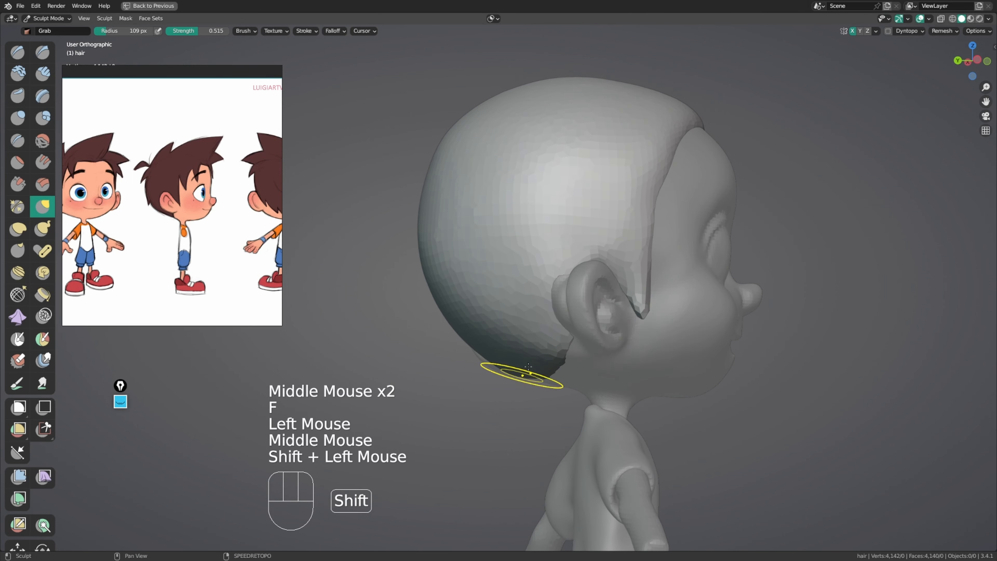
Step: Switch sculpting to the head and reshape the eye socket's outer edge in side view with the Grab brush at 145 px
mouse_move(521, 375)
middle_mouse_down("ctrl")
mouse_move(628, 299)
mouse_move(601, 314)
middle_mouse_up("ctrl")
key("alt+q")
middle_click_drag(600, 314, 633, 263, "ctrl")
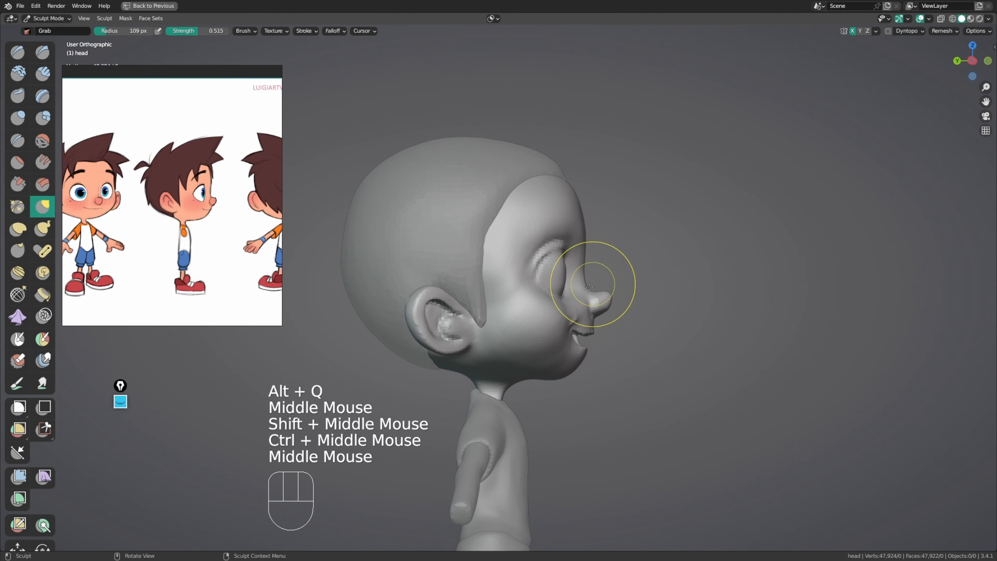
middle_click_drag(589, 286, 581, 294, "ctrl")
mouse_move(581, 294)
middle_mouse_down("ctrl")
mouse_move(545, 312)
mouse_move(543, 300)
middle_mouse_up("ctrl")
mouse_move(544, 301)
middle_mouse_down("ctrl")
mouse_move(540, 289)
mouse_move(565, 298)
middle_mouse_up("ctrl")
key("f")
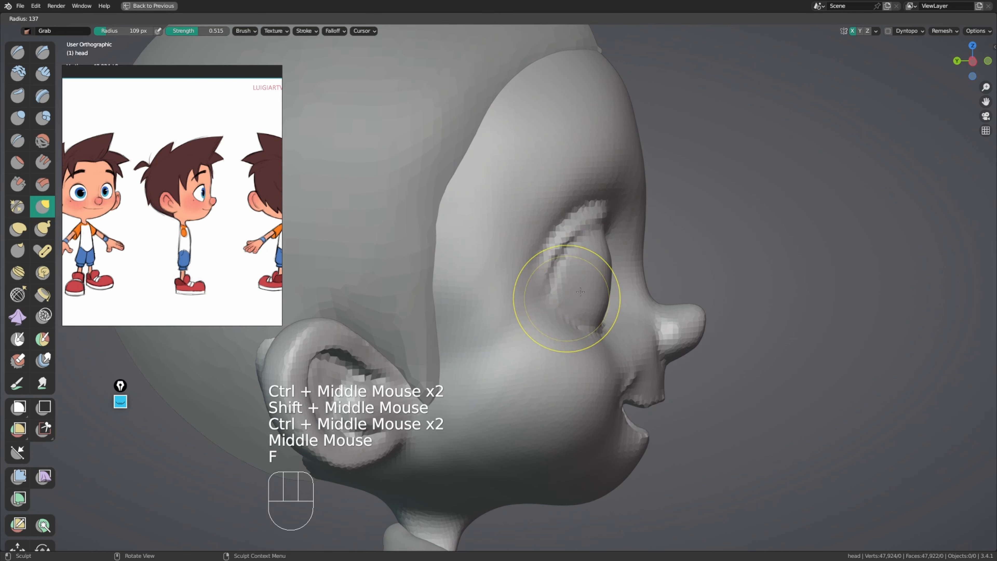
left_click(580, 291)
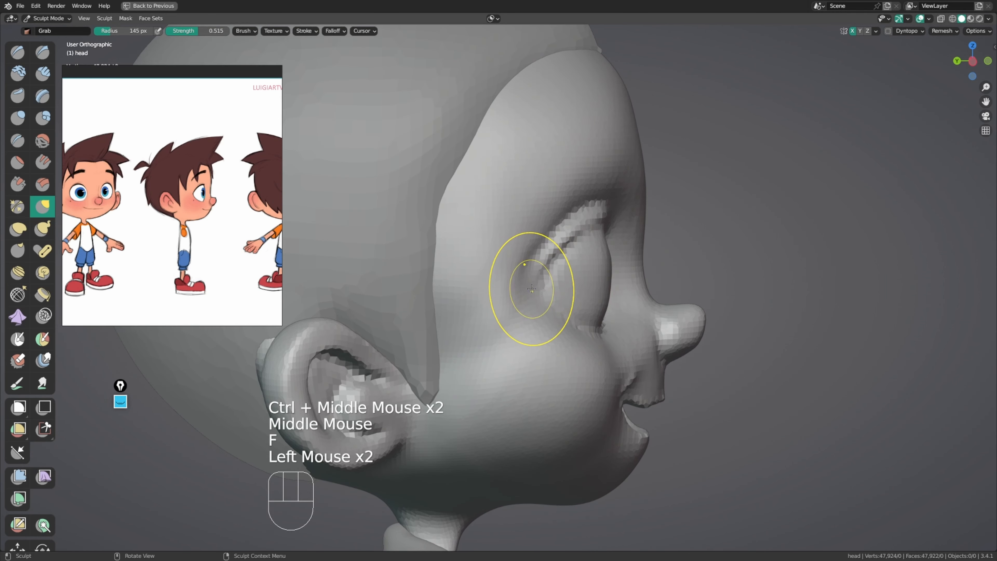
left_click_drag(531, 281, 533, 290)
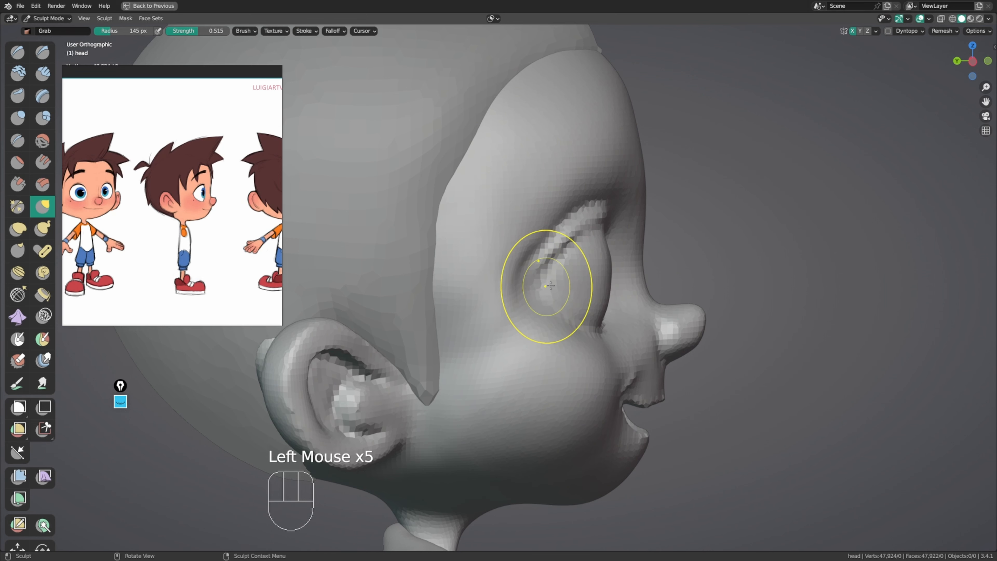
Step: Refine the side of the face behind the eye socket with the Grab brush to match the side-view profile
middle_click_drag(550, 285, 583, 299, "ctrl")
left_click_drag(518, 267, 522, 275)
left_click_drag(524, 283, 529, 296)
middle_click_drag(529, 296, 562, 291, "ctrl")
middle_click_drag(561, 291, 626, 278)
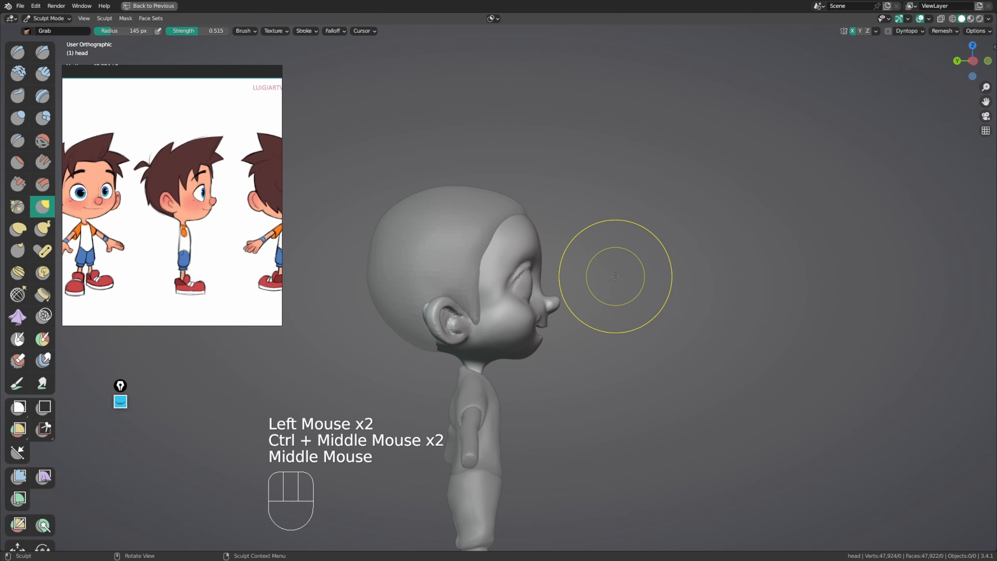
Step: Switch sculpting from the head to the hair and push in its upper back with the Grab brush enlarged to 296 px
key("f")
left_click(577, 193)
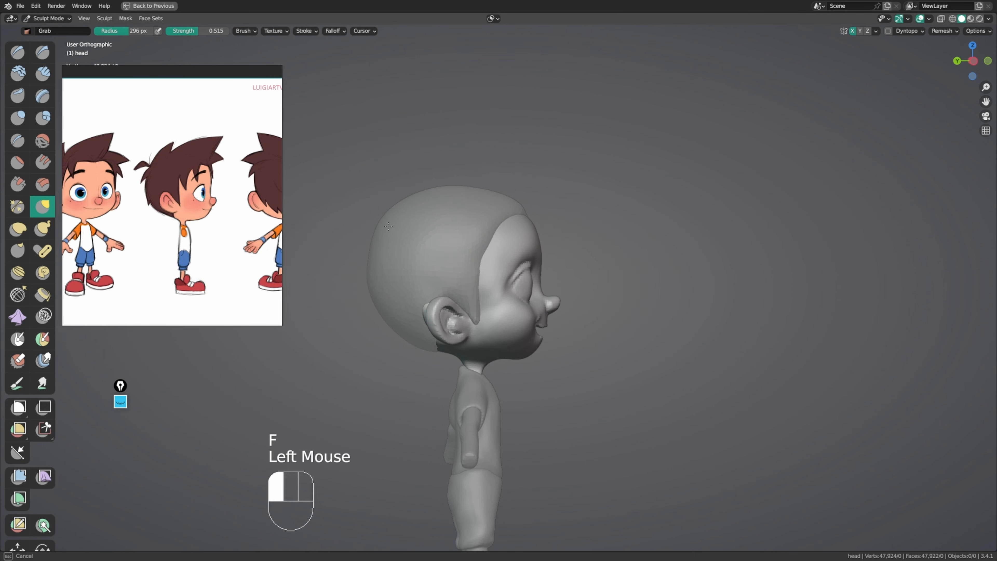
left_click(386, 225)
key("alt+q")
left_click_drag(383, 226, 396, 231)
left_click_drag(397, 223, 408, 230)
Step: Refine the back contour of the hair with the Grab brush, reducing the radius to 202 px and 180 px
key("f")
key("f")
left_click(433, 192)
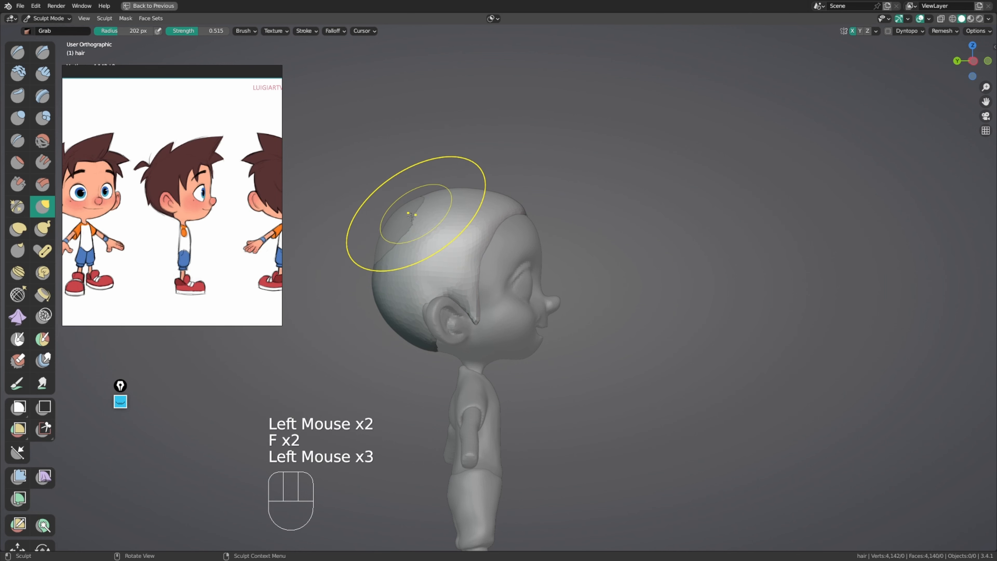
left_click(374, 294)
key("f")
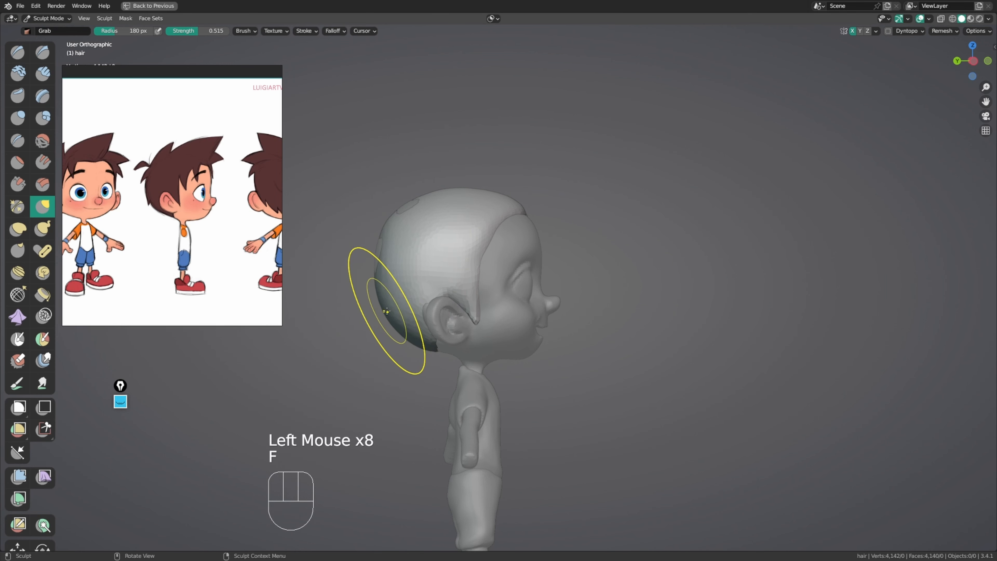
left_click(380, 266)
Step: Switch sculpting to the head, adjust the back of the skull with the Grab brush at 223 px, and isolate the head in local view
key("alt+q")
key("f")
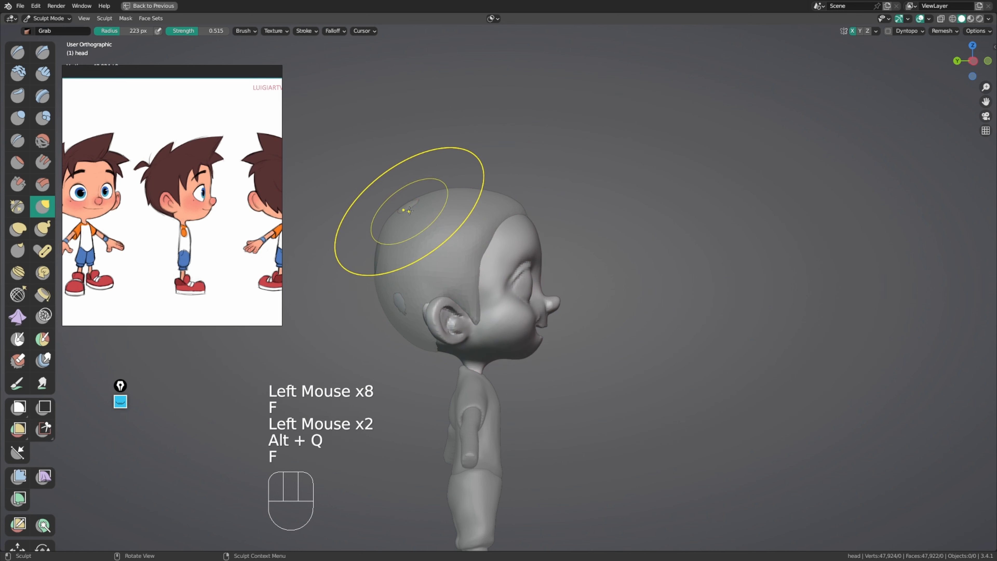
left_click(385, 246)
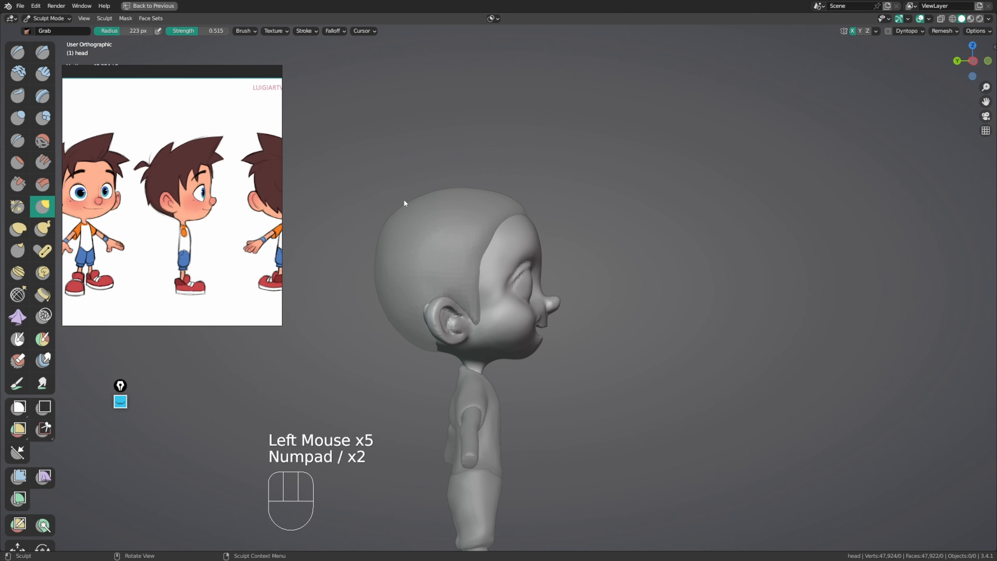
middle_click_drag(405, 203, 540, 294)
key("KP_Divide")
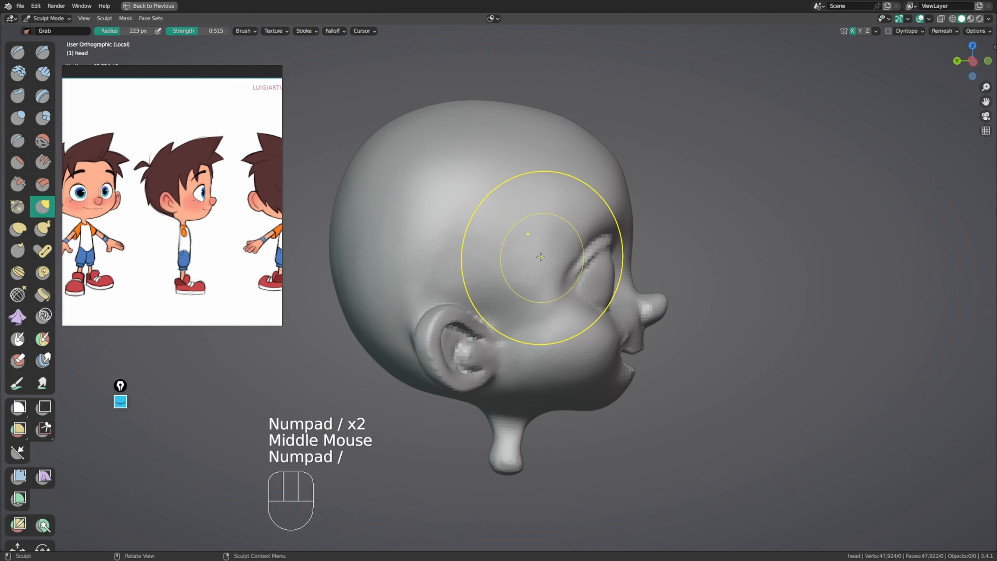
middle_click_drag(468, 169, 469, 197, "ctrl")
middle_click_drag(468, 196, 439, 220)
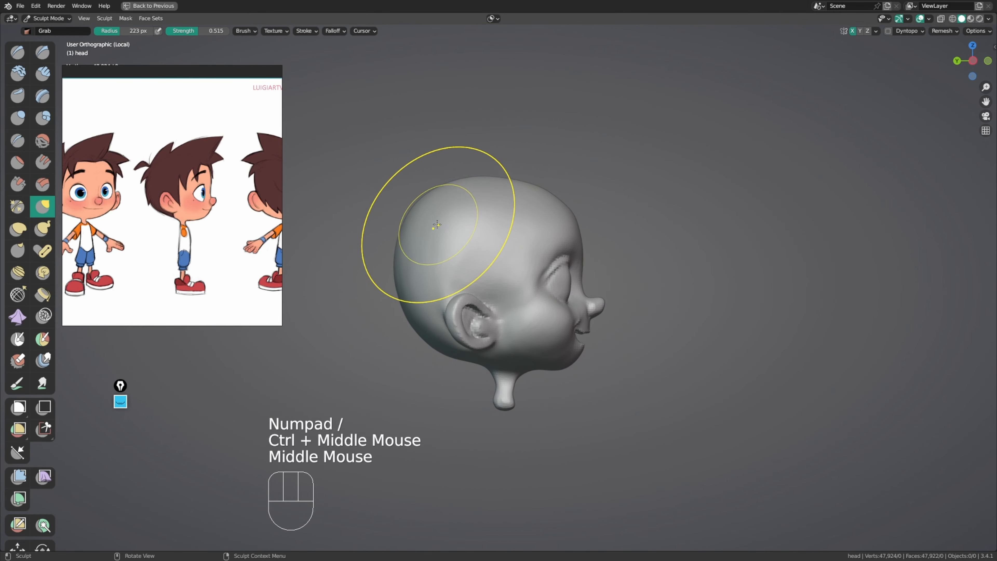
Step: Round out the back and side of the isolated skull with the Grab brush at 255 px and 222 px
key("f")
double_click(434, 202)
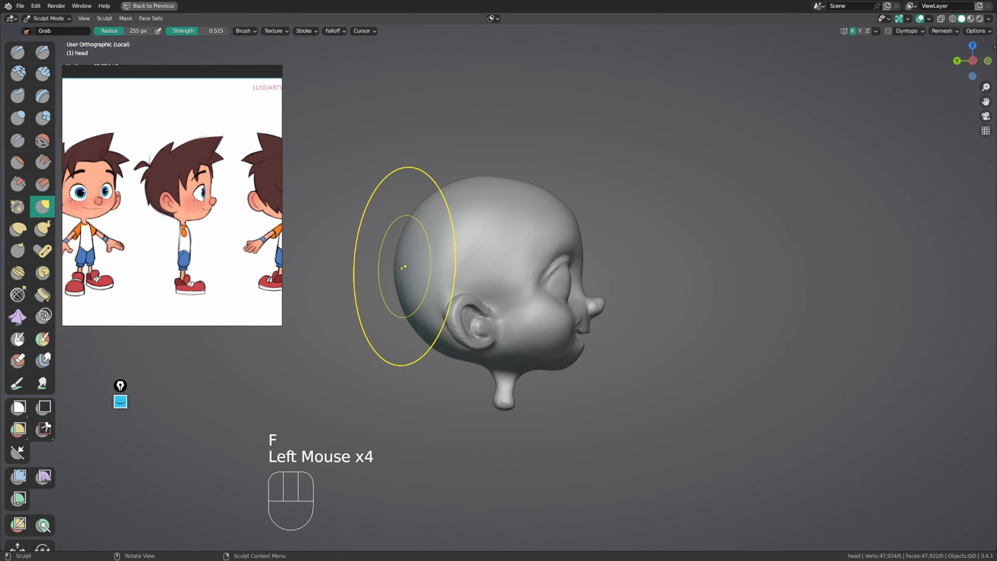
left_click_drag(406, 321, 413, 329)
key("f")
left_click(396, 341)
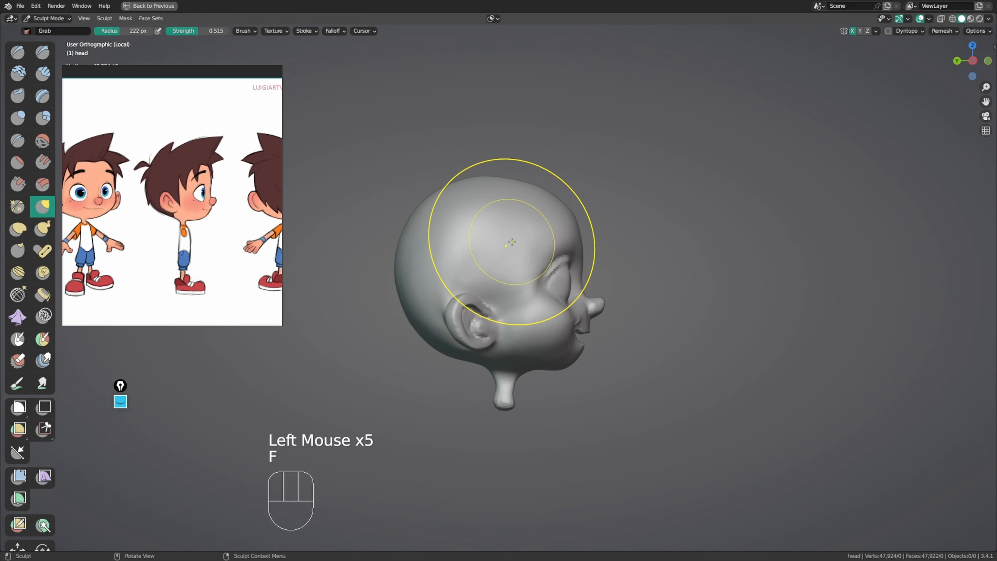
left_click(512, 241)
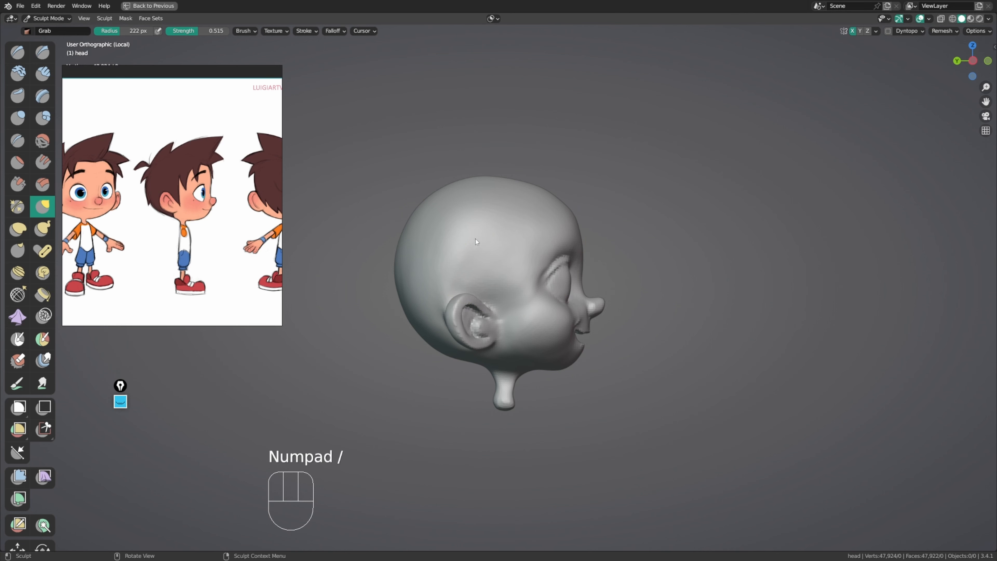
Step: Exit local view and reshape the hair's upper back in side view with the Grab brush
middle_click_drag(476, 242, 422, 223)
key("KP_Divide")
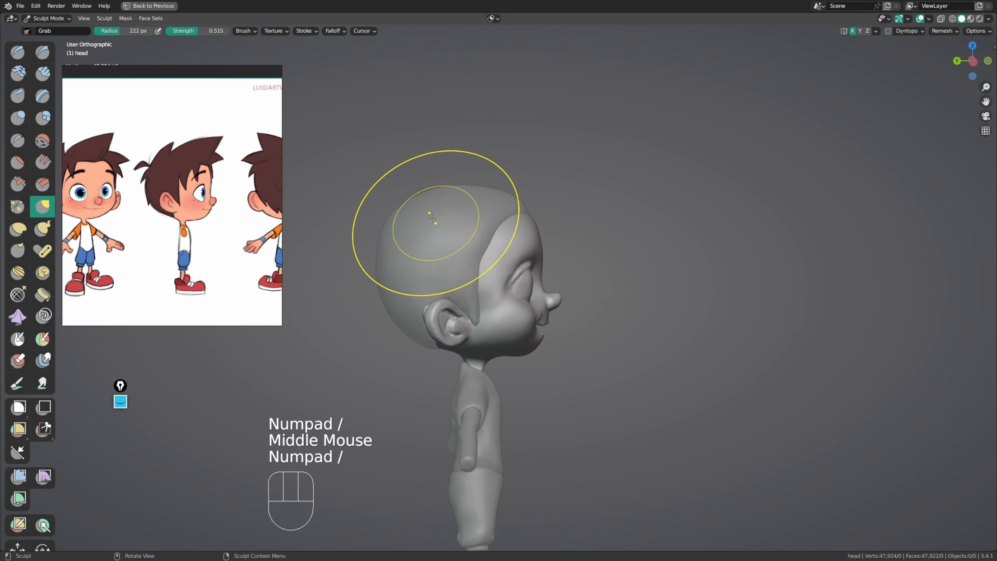
key("alt+q")
left_click(404, 226)
left_click(404, 220)
key("f")
key("f")
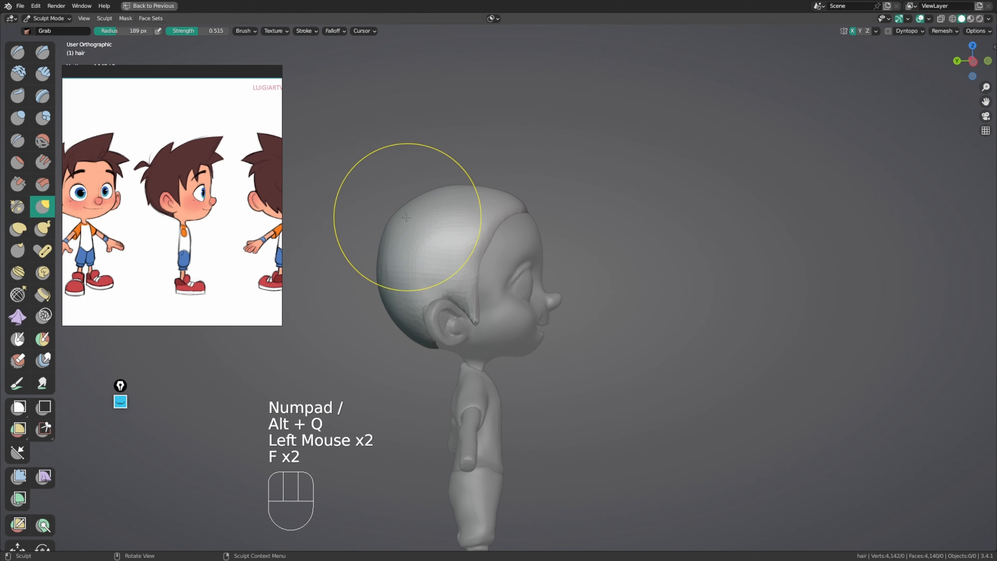
left_click(412, 212)
left_click(395, 219)
Step: Adjust the hair's front edge and top from the front with the Grab brush at 137 px
middle_click_drag(395, 218, 463, 238)
middle_click_drag(463, 238, 507, 232)
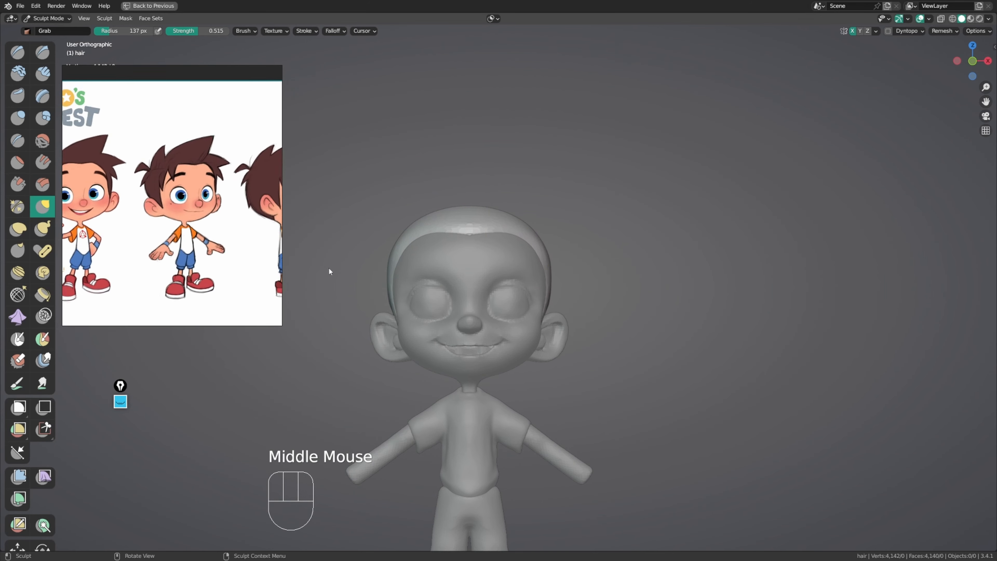
middle_click_drag(510, 223, 481, 255)
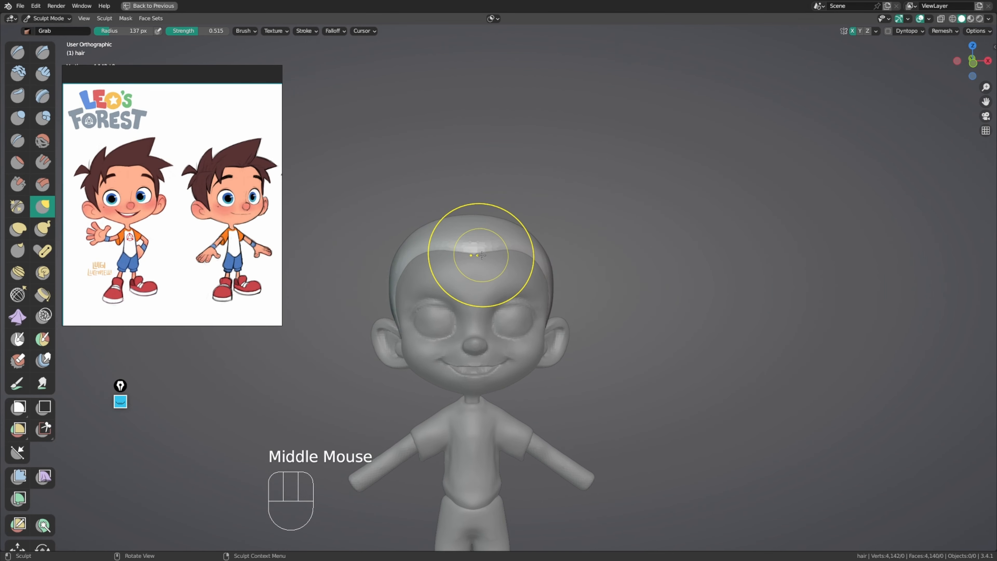
left_click_drag(481, 255, 485, 250)
middle_click_drag(487, 245, 476, 236)
left_click_drag(500, 217, 501, 224)
middle_click_drag(511, 225, 525, 222)
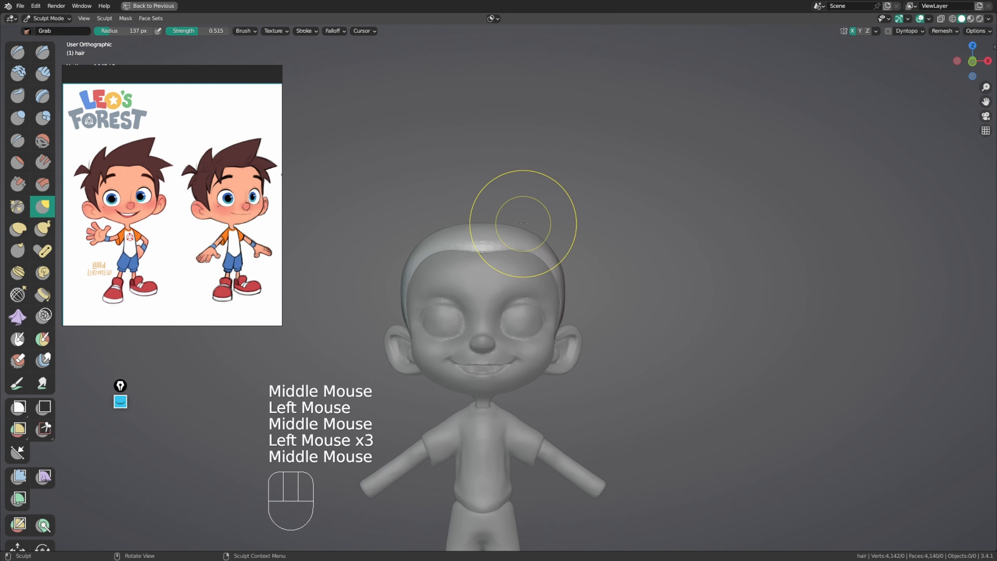
Step: Return to Object Mode and add a UV sphere for the eyeball
key("ctrl+Tab")
left_click(596, 225)
middle_click_drag(596, 224, 605, 216)
mouse_move(604, 217)
middle_mouse_down("shift")
mouse_move(614, 209)
mouse_move(600, 225)
middle_mouse_up("shift")
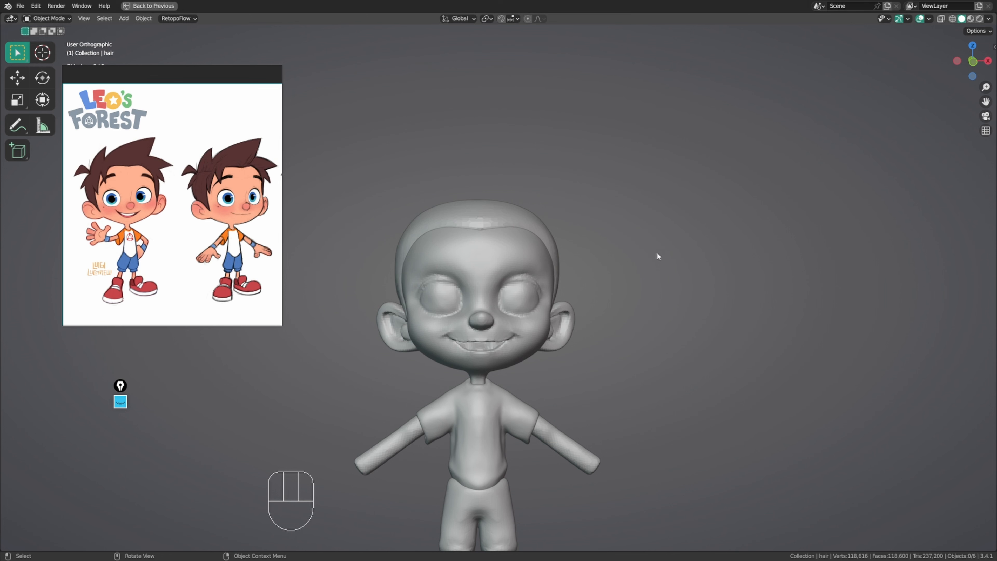
middle_click_drag(657, 256, 650, 210)
key("shift+a")
mouse_move(650, 206)
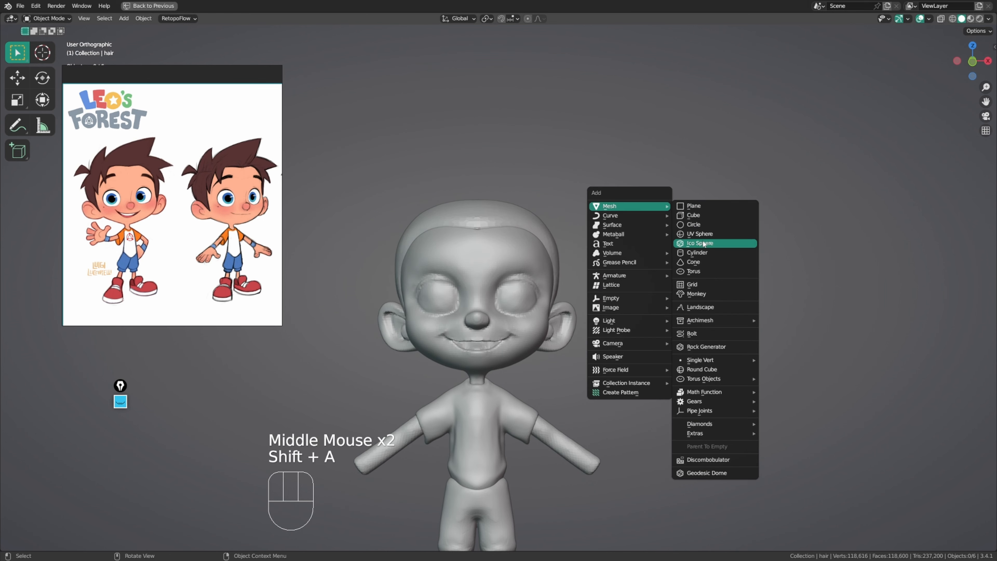
left_click(708, 238)
Step: Rotate the sphere's mesh 90° around the X axis in Edit Mode
middle_click_drag(587, 274, 733, 263)
key("Tab")
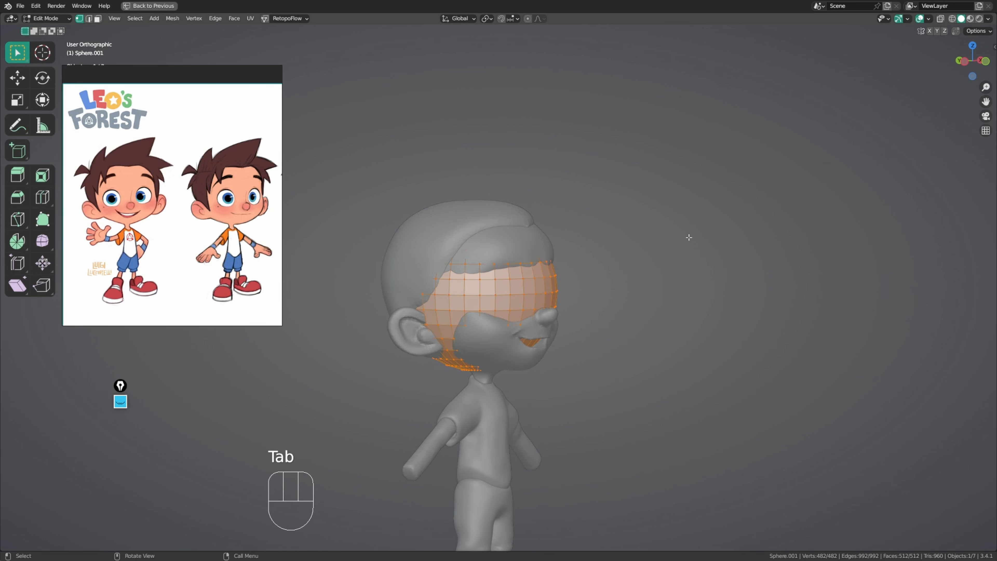
key("r")
key("x")
key("9")
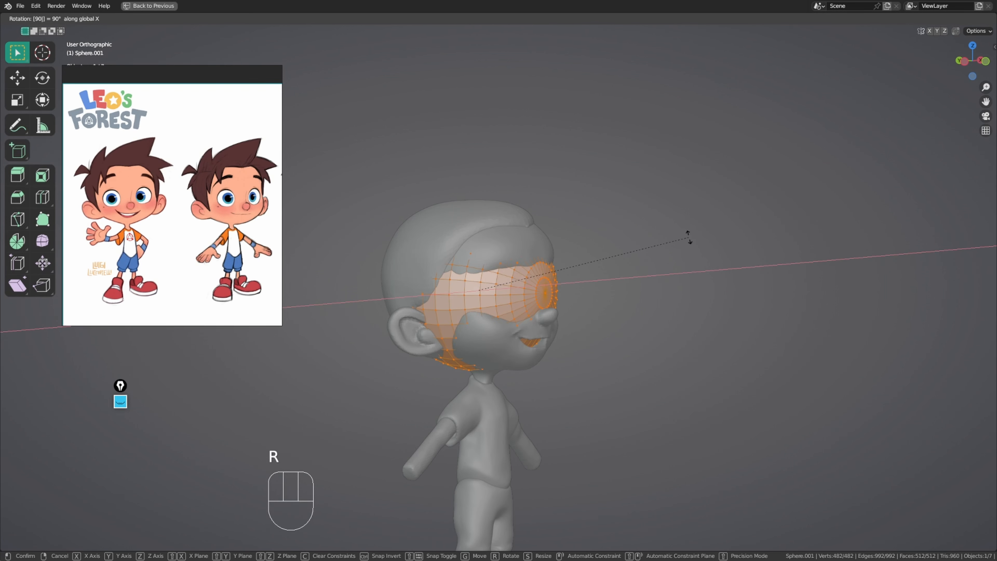
key("Return")
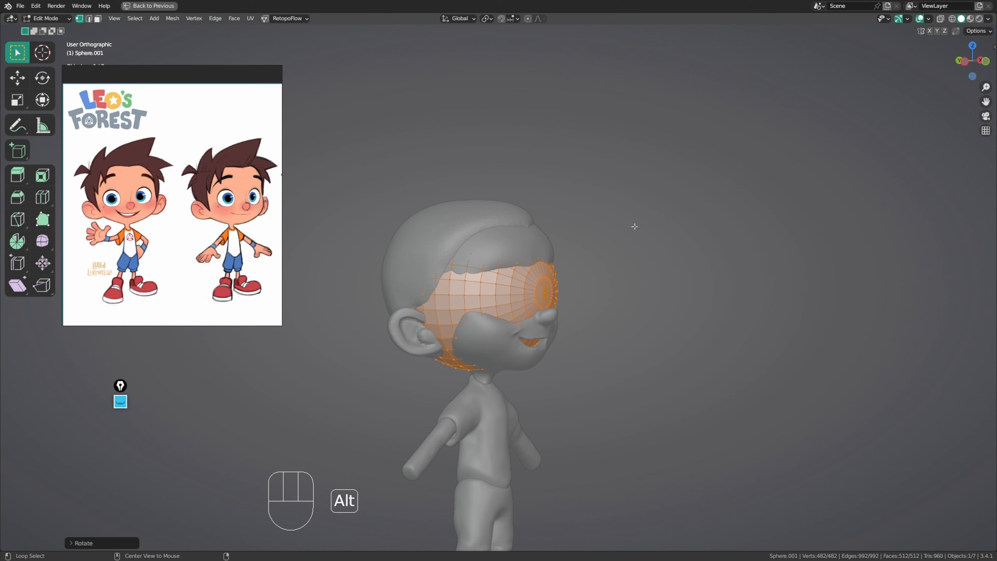
Step: Scale down the sphere in front view and move it along X over one eye, using X-ray to fit its size
middle_click_drag(642, 212, 612, 251, "alt")
key("s")
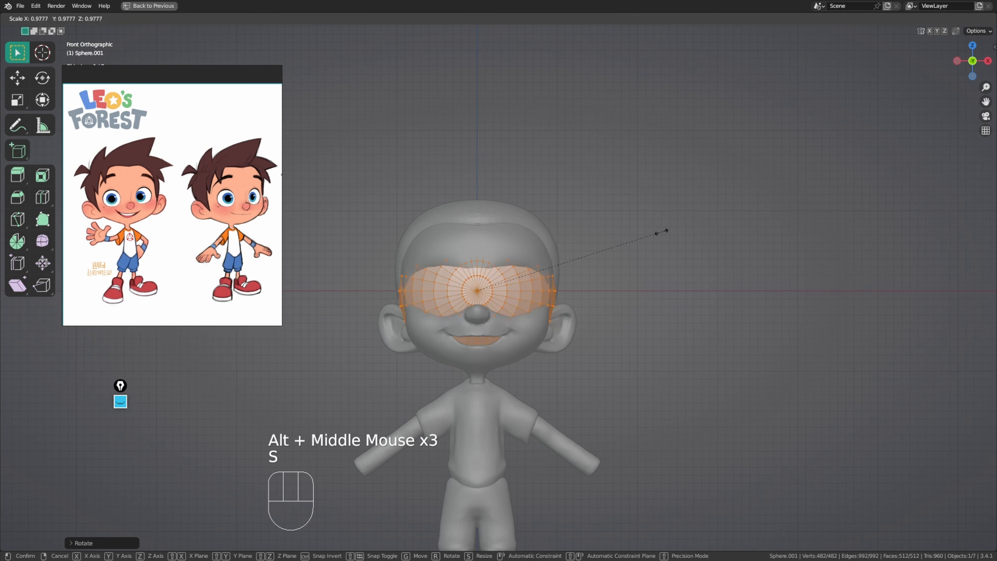
left_click(600, 259)
key("g")
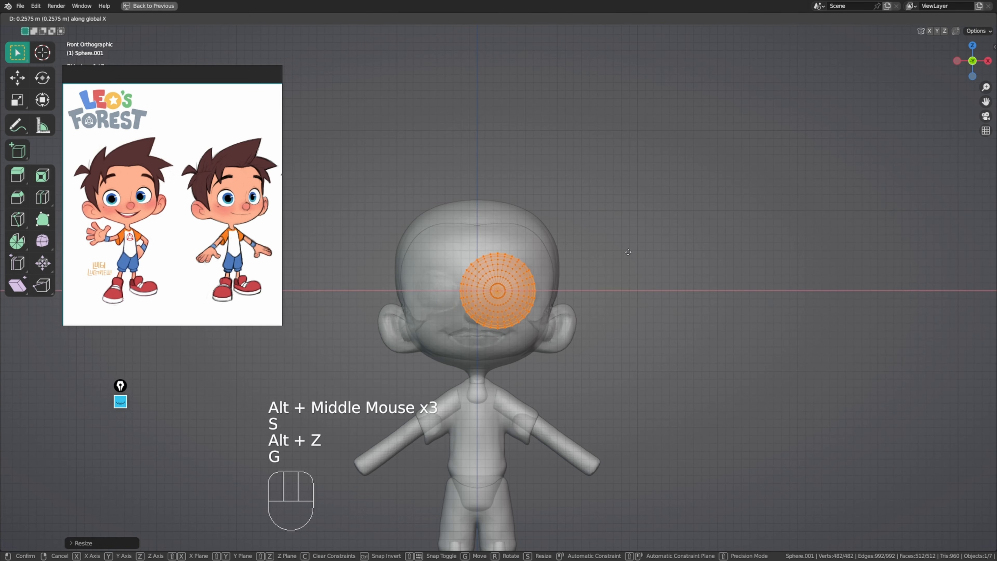
left_click(647, 251)
key("s")
left_click(608, 272)
key("alt+z")
Step: Move the eyeball sphere forward along Y into the eye socket in side view
middle_click_drag(607, 273, 587, 261, "ctrl")
key("g")
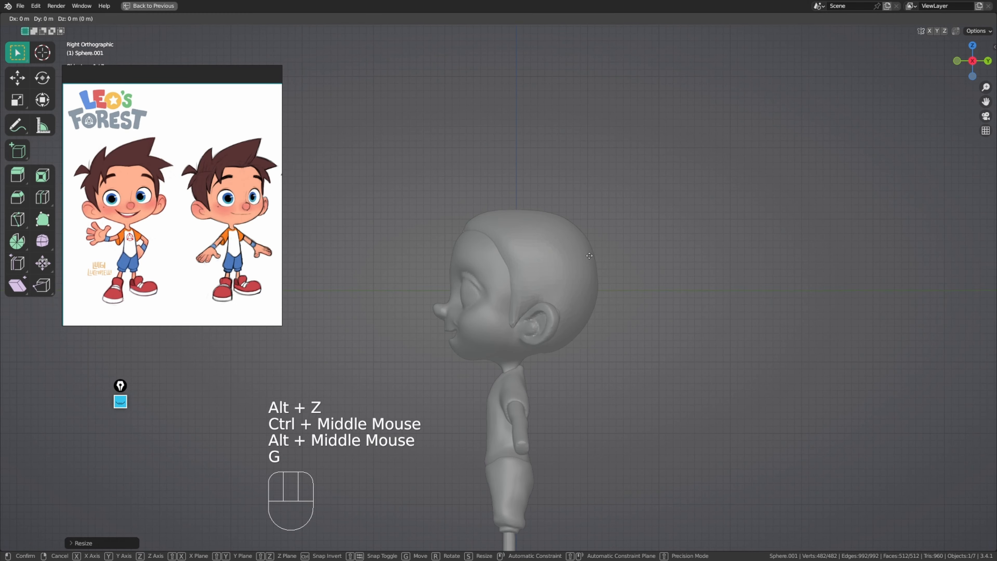
key("y")
left_click(260, 363)
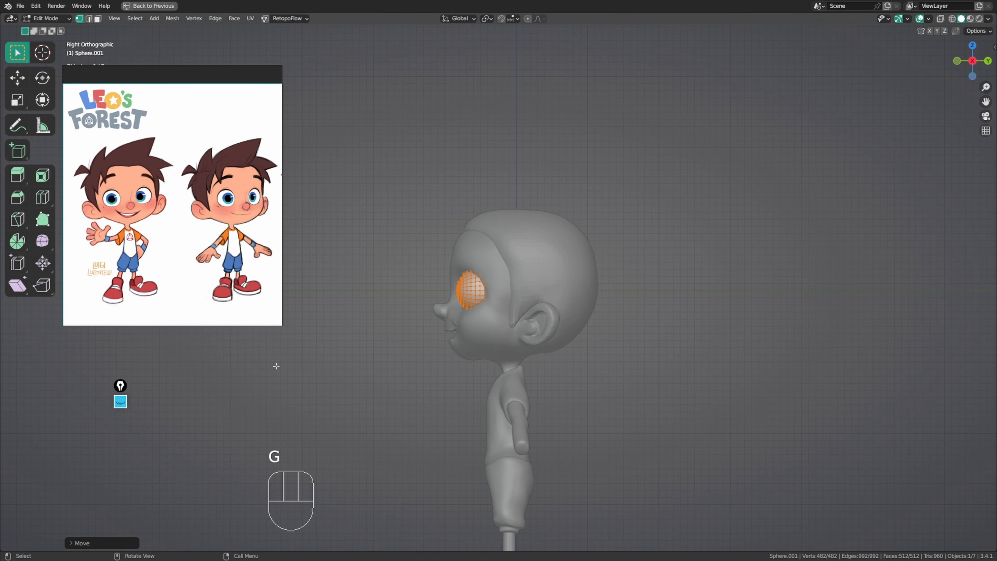
Step: Fit the eyeball to the socket by resizing it and nudging it along X, and switch it to Sculpt Mode
middle_click_drag(259, 364, 589, 305)
key("s")
left_click(588, 306)
key("g")
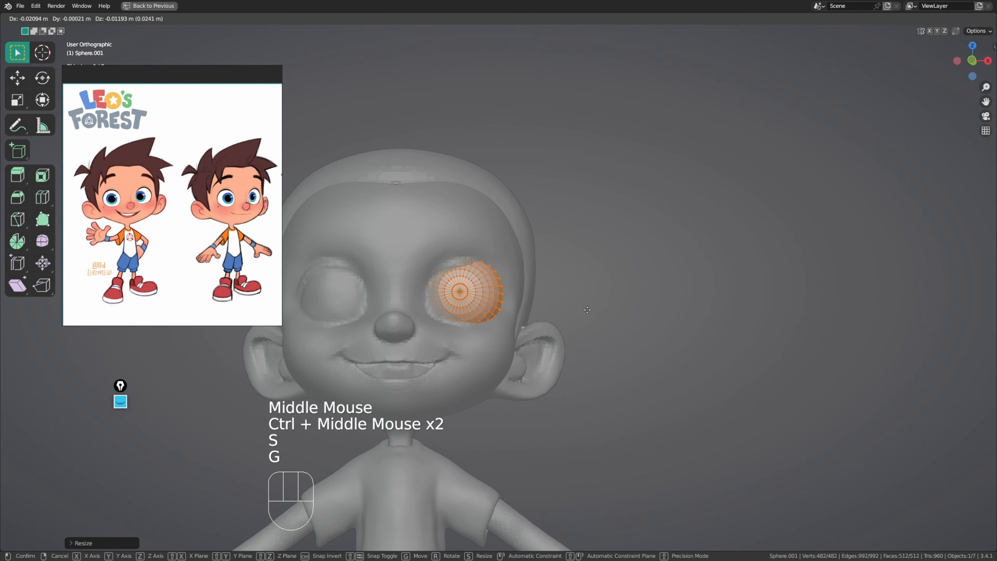
key("x")
left_click(590, 310)
middle_click_drag(590, 310, 649, 327)
middle_click_drag(500, 180, 552, 229)
key("ctrl+Tab")
key("q")
left_click(569, 275)
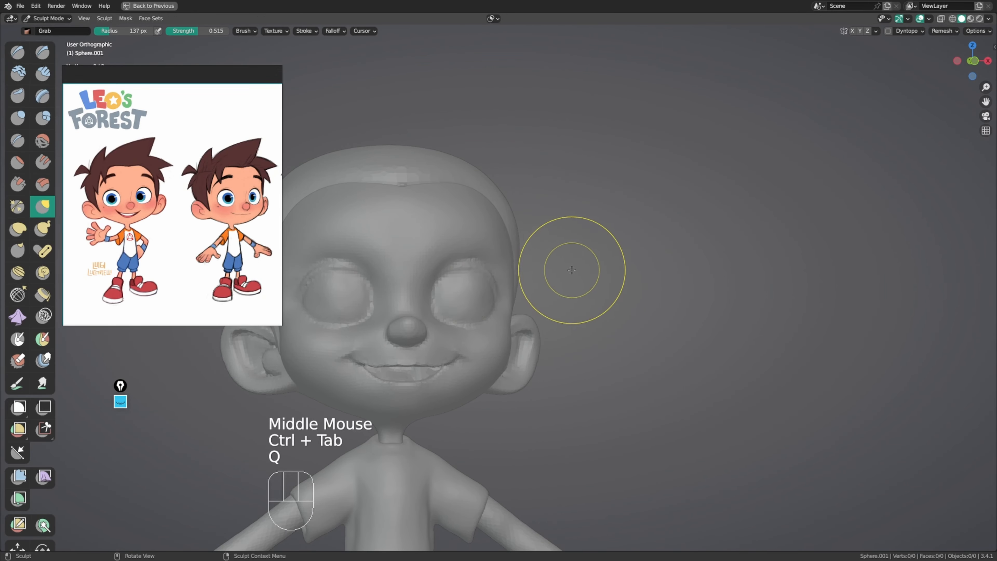
middle_click_drag(570, 267, 552, 278)
key("ctrl+z")
Step: Symmetrize the eyeball mesh in the +X to -X direction to create the second eye
left_click(876, 31)
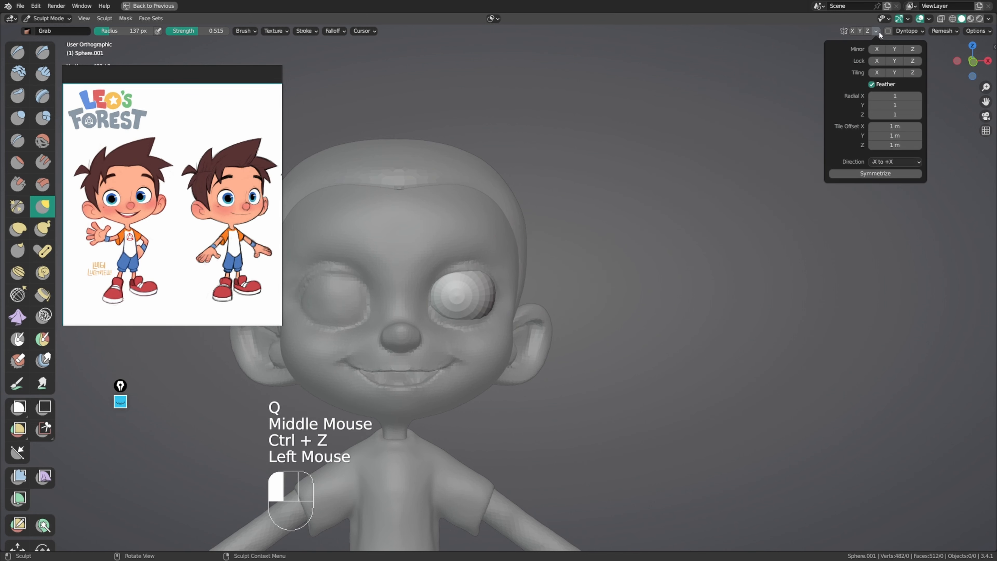
left_click(893, 161)
left_click(881, 181)
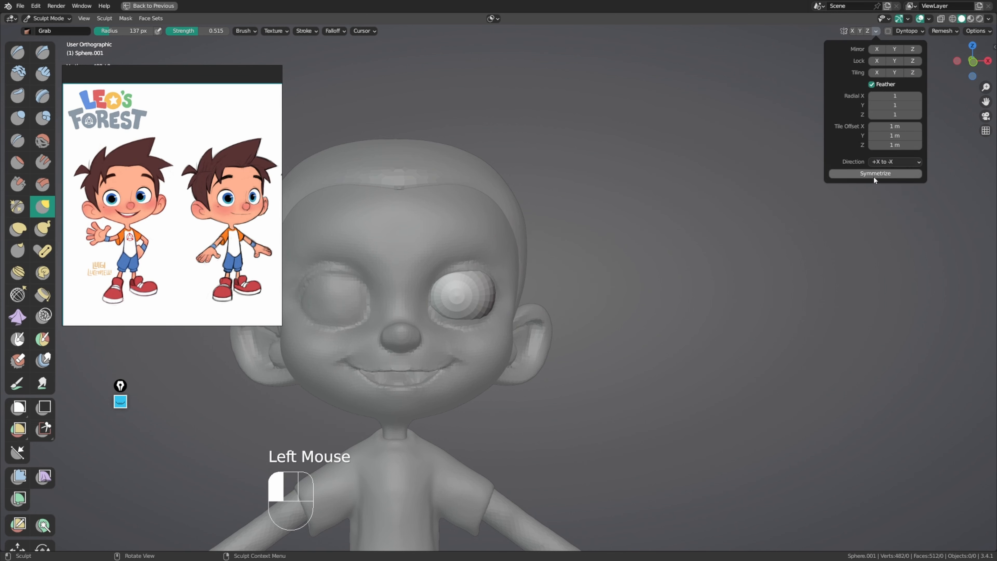
left_click(873, 174)
Step: Switch sculpting to the head and pull the eye socket's inner edge toward the nose with the Grab brush at 107 px
key("alt+q")
mouse_move(540, 228)
middle_mouse_down()
mouse_move(459, 254)
mouse_move(460, 240)
middle_mouse_up()
middle_click_drag(460, 240, 530, 235, "ctrl")
middle_click_drag(530, 235, 581, 204)
mouse_move(581, 204)
middle_mouse_down("ctrl")
mouse_move(594, 203)
mouse_move(534, 278)
mouse_move(517, 262)
mouse_move(502, 284)
middle_mouse_up("ctrl")
key("f")
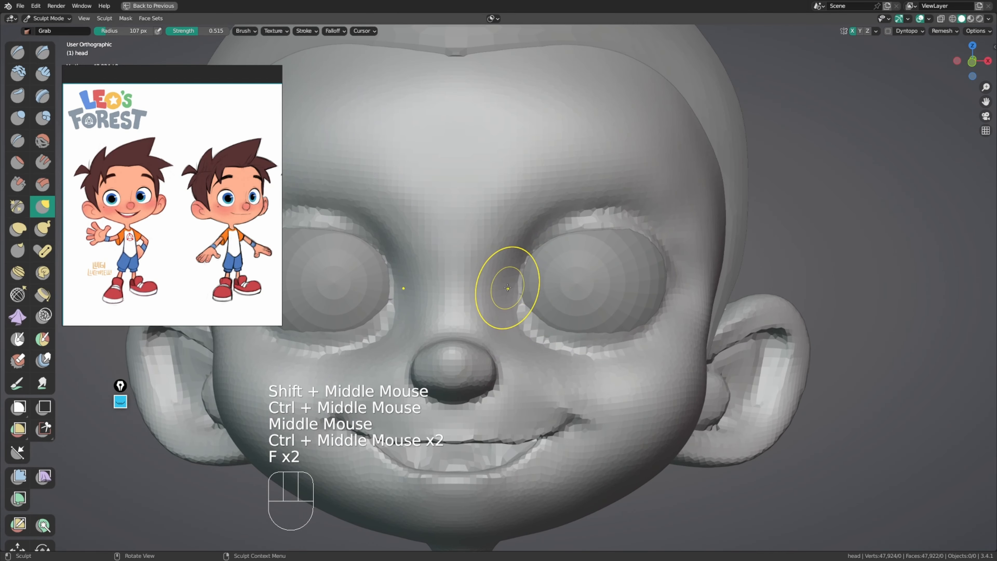
left_click_drag(521, 289, 515, 280)
left_click_drag(519, 267, 513, 254)
left_click_drag(521, 251, 515, 246)
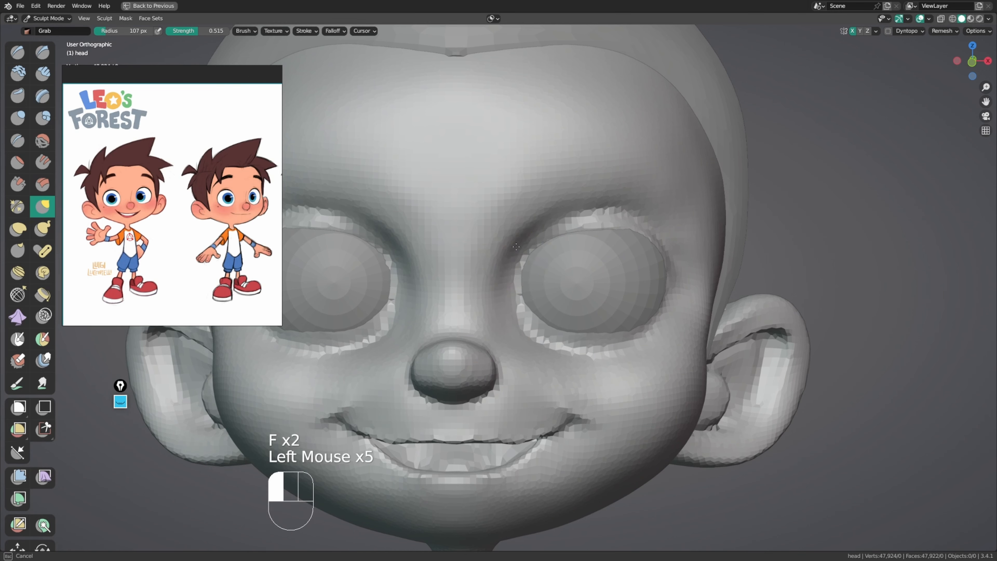
left_click_drag(519, 295, 516, 302)
left_click_drag(517, 305, 510, 310)
left_click_drag(520, 297, 515, 302)
mouse_move(545, 288)
middle_mouse_down()
mouse_move(489, 272)
mouse_move(527, 307)
middle_mouse_up()
key("f")
left_click(523, 298)
left_click_drag(528, 301, 520, 305)
middle_click_drag(520, 305, 554, 249)
key("ctrl+z")
key("ctrl+z")
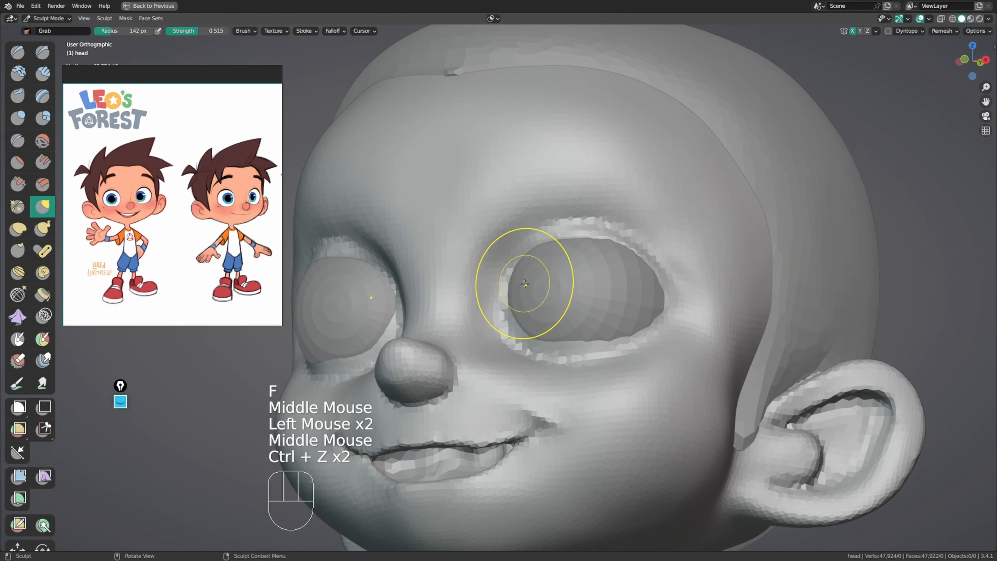
Step: Reshape the eye socket's inner corner around the eyeball from several angles with the resized Grab brush
key("f")
left_click(544, 306)
left_click_drag(515, 292, 513, 284)
left_click_drag(518, 276, 515, 273)
middle_click_drag(520, 264, 534, 239)
left_click_drag(526, 269, 523, 261)
middle_click_drag(525, 261, 540, 247)
key("f")
left_click(539, 270)
left_click_drag(524, 274, 516, 276)
key("f")
left_click(512, 308)
mouse_move(516, 276)
middle_mouse_down()
mouse_move(534, 307)
mouse_move(517, 275)
middle_mouse_up()
key("shift+c")
key("f")
left_click(520, 276)
key("f")
left_click(513, 275)
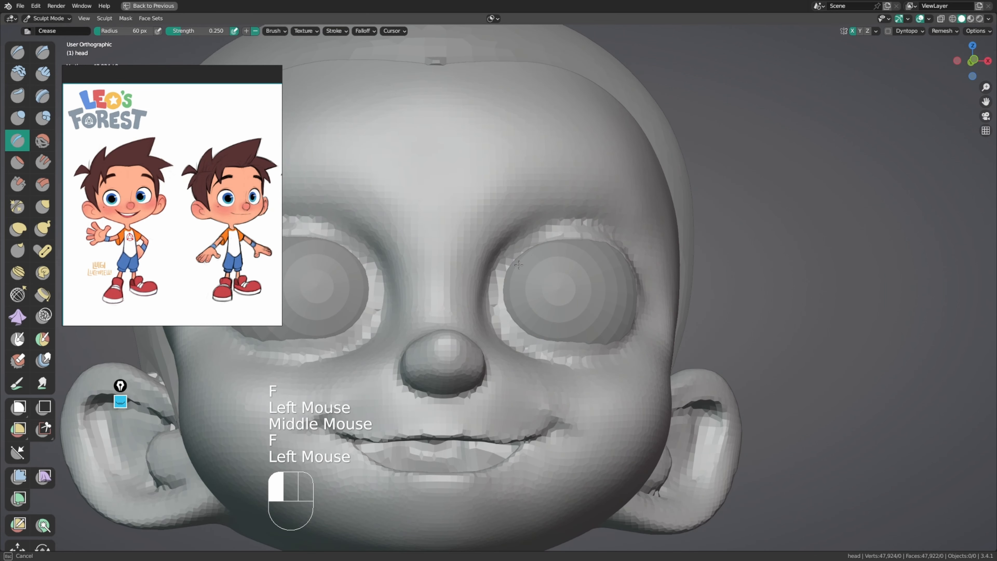
key("ctrl+z")
left_click_drag(518, 273, 554, 235, "ctrl")
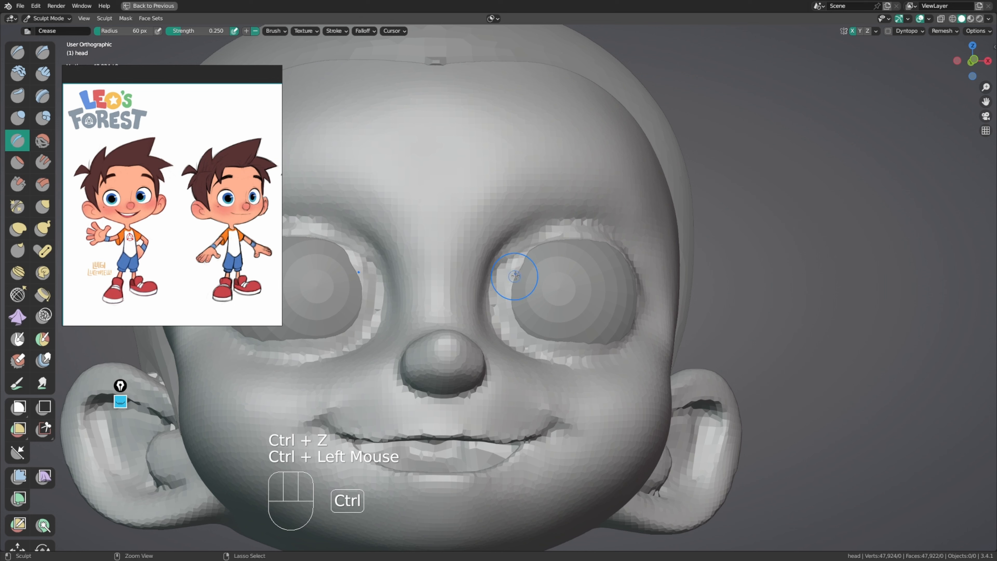
key("ctrl+z")
Step: Define the eye socket's inner rim using the Draw Sharp brush at 60 px, combining inverted and normal strokes
key("y")
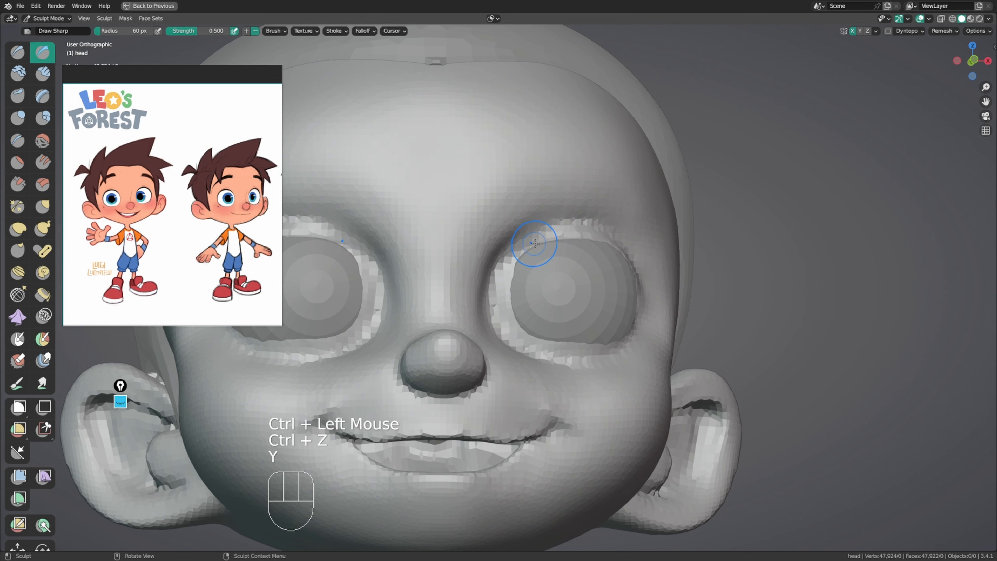
left_click_drag(536, 244, 507, 277, "ctrl")
left_click_drag(523, 251, 505, 290, "ctrl")
left_click_drag(509, 269, 515, 320, "ctrl")
left_click_drag(519, 260, 510, 302)
left_click_drag(511, 278, 512, 310)
middle_click_drag(523, 261, 528, 267)
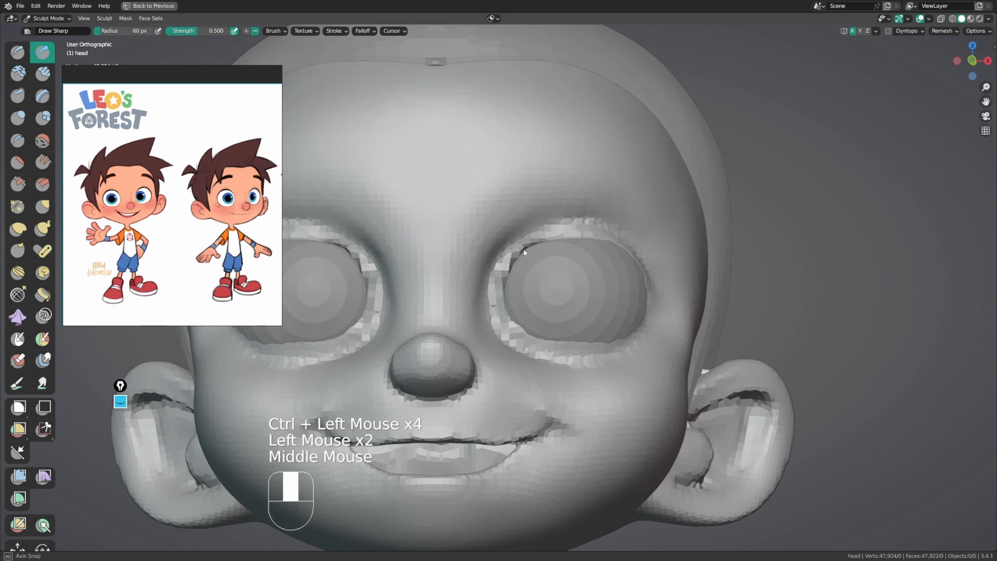
Step: Define the upper eyelid rim around the eyeball with the 60 px Draw Sharp brush, combining normal and inverted strokes
left_click_drag(527, 267, 580, 235)
middle_click_drag(621, 256, 628, 267)
left_click_drag(627, 266, 660, 286)
middle_click_drag(659, 259, 636, 261)
mouse_move(674, 267)
middle_mouse_down()
mouse_move(654, 269)
mouse_move(667, 275)
middle_mouse_up()
mouse_move(621, 242)
left_mouse_down("ctrl")
mouse_move(628, 246)
mouse_move(606, 235)
left_mouse_up("ctrl")
middle_click_drag(608, 238, 632, 236)
left_click_drag(628, 238, 606, 231, "ctrl")
left_click_drag(588, 231, 560, 234, "ctrl")
left_click_drag(557, 235, 530, 254, "ctrl")
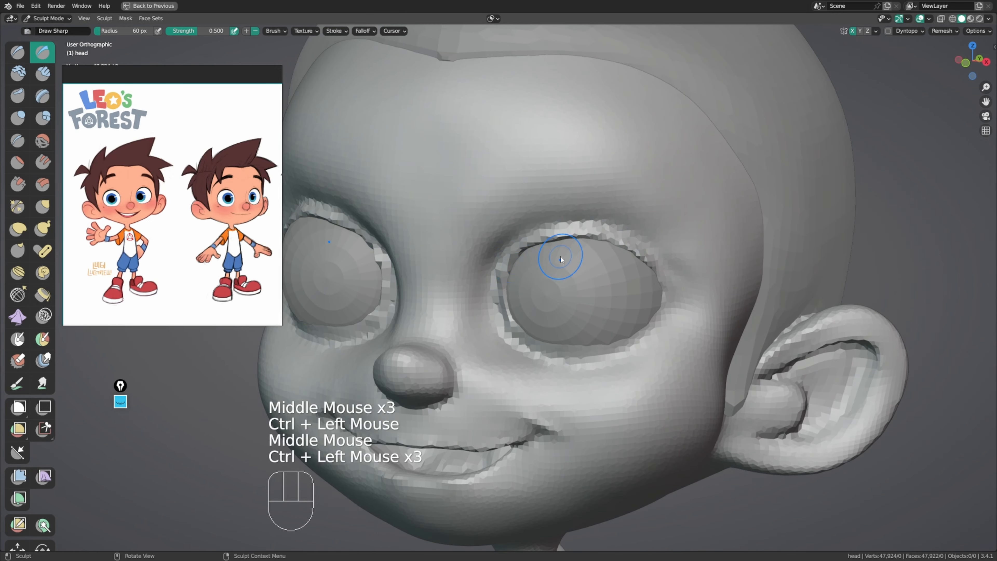
Step: Raise the eye socket's rim around the outer corner and along the lower eyelid with inverted Draw Sharp strokes
middle_click_drag(563, 258, 616, 258)
left_click_drag(618, 251, 631, 265, "ctrl")
left_click_drag(634, 264, 641, 275, "ctrl")
middle_click_drag(643, 267, 595, 261)
left_click_drag(628, 253, 644, 271, "ctrl")
left_click_drag(646, 272, 650, 280, "ctrl")
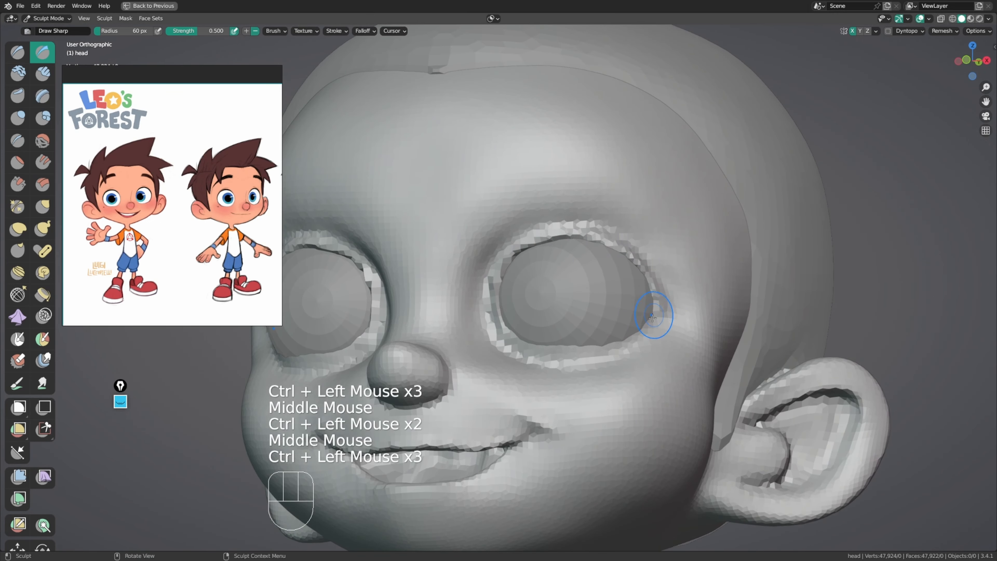
middle_click_drag(653, 316, 658, 320)
left_click_drag(658, 320, 640, 332, "ctrl")
left_click_drag(632, 335, 549, 359, "ctrl")
mouse_move(549, 359)
left_mouse_down("ctrl")
mouse_move(506, 355)
mouse_move(550, 361)
left_mouse_up("ctrl")
left_click_drag(544, 360, 568, 362, "ctrl")
Step: Reshape the lower eyelid edge against the eyeball with the Grab brush, working from below the face
key("g")
mouse_move(569, 360)
middle_mouse_down()
mouse_move(599, 345)
mouse_move(606, 314)
middle_mouse_up()
key("f")
left_click(639, 328)
middle_click_drag(600, 333, 580, 310)
key("f")
left_click_drag(594, 341, 585, 352)
left_click_drag(575, 346, 559, 351)
left_click_drag(547, 347, 542, 352)
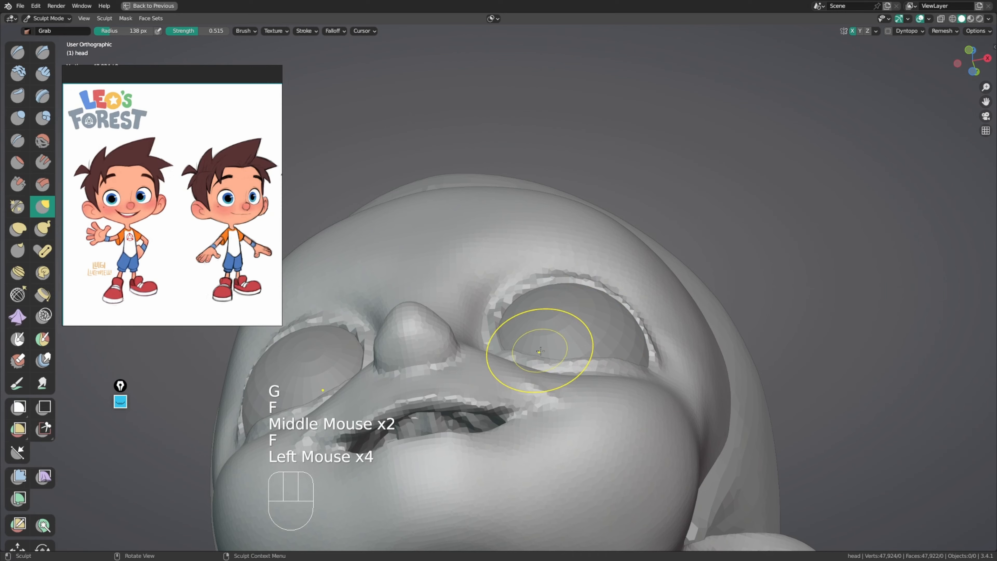
middle_click_drag(540, 352, 538, 363)
key("f")
left_click_drag(520, 351, 519, 358)
left_click_drag(515, 349, 510, 358)
Step: Fit the eyelid edge near the inner corner to the eyeball with short strokes of the resized Grab brush
middle_click_drag(512, 357, 530, 394)
key("f")
middle_click_drag(514, 377, 487, 358)
left_click(507, 345)
mouse_move(507, 344)
left_mouse_down()
mouse_move(505, 318)
mouse_move(504, 337)
left_mouse_up()
middle_click_drag(522, 334, 567, 361)
left_click_drag(567, 360, 565, 364)
middle_click_drag(565, 361, 590, 395)
key("f")
left_click_drag(527, 375, 504, 355)
left_click_drag(502, 350, 499, 348)
middle_click_drag(519, 341, 526, 335)
left_click_drag(498, 345, 494, 328)
Step: Lift the eyelid rim around the eyeball with a resized Grab brush
mouse_move(494, 329)
middle_mouse_down()
mouse_move(596, 263)
mouse_move(556, 307)
mouse_move(565, 308)
middle_mouse_up()
mouse_move(565, 308)
middle_mouse_down("ctrl")
mouse_move(576, 309)
mouse_move(560, 329)
middle_mouse_up("ctrl")
key("f")
key("f")
left_click(549, 337)
key("f")
left_click(541, 344)
left_click_drag(542, 343, 540, 323)
middle_click_drag(544, 323, 571, 321)
key("f")
left_click(593, 300)
left_click_drag(589, 294, 587, 288)
Step: Round out the upper eyelid's arc with small upward Grab strokes along its edge
middle_click_drag(588, 290, 605, 293)
key("f")
left_click(612, 290)
left_click_drag(565, 294, 564, 292)
left_click_drag(555, 301, 554, 298)
middle_click_drag(577, 301, 570, 308)
left_click_drag(611, 290, 612, 283)
left_click_drag(592, 292, 591, 288)
Step: Adjust the eye socket's upper inner edge beside the nose bridge with the Grab brush at 99 px
key("f")
left_click(630, 293)
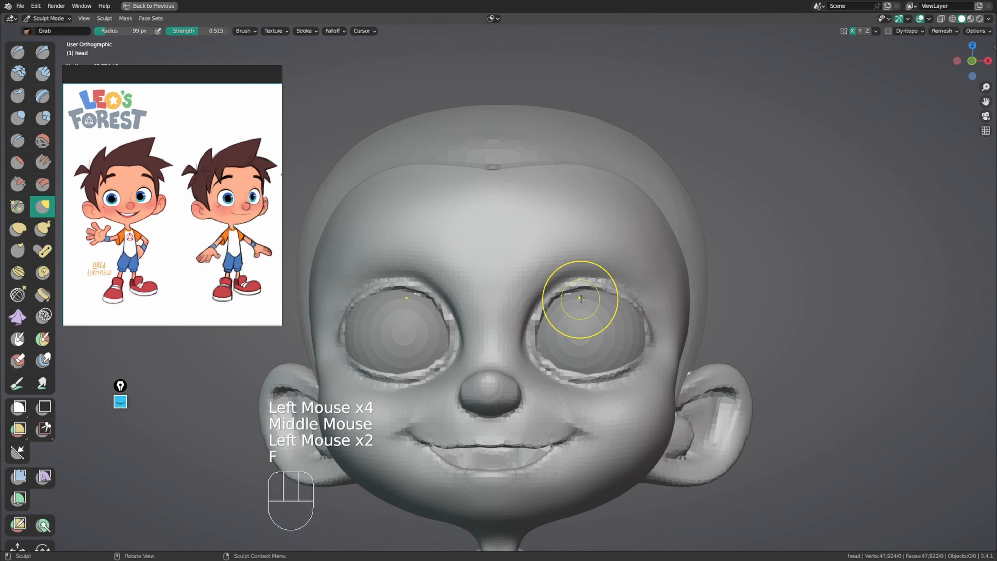
middle_click_drag(581, 300, 559, 307)
left_click_drag(558, 307, 557, 306)
middle_click_drag(550, 314, 571, 317)
left_click_drag(545, 332, 543, 331)
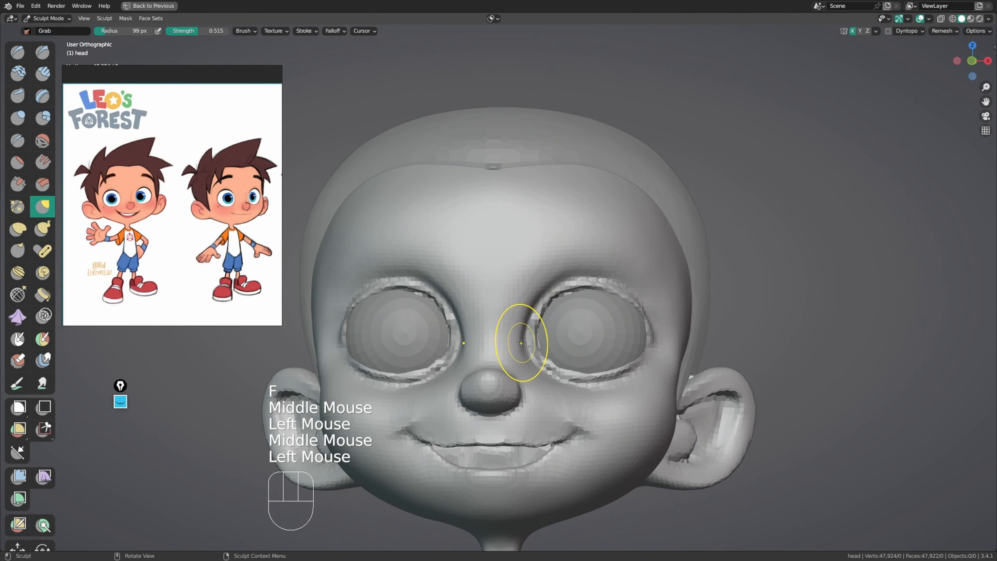
middle_click_drag(537, 351, 543, 344)
middle_click_drag(590, 303, 600, 299)
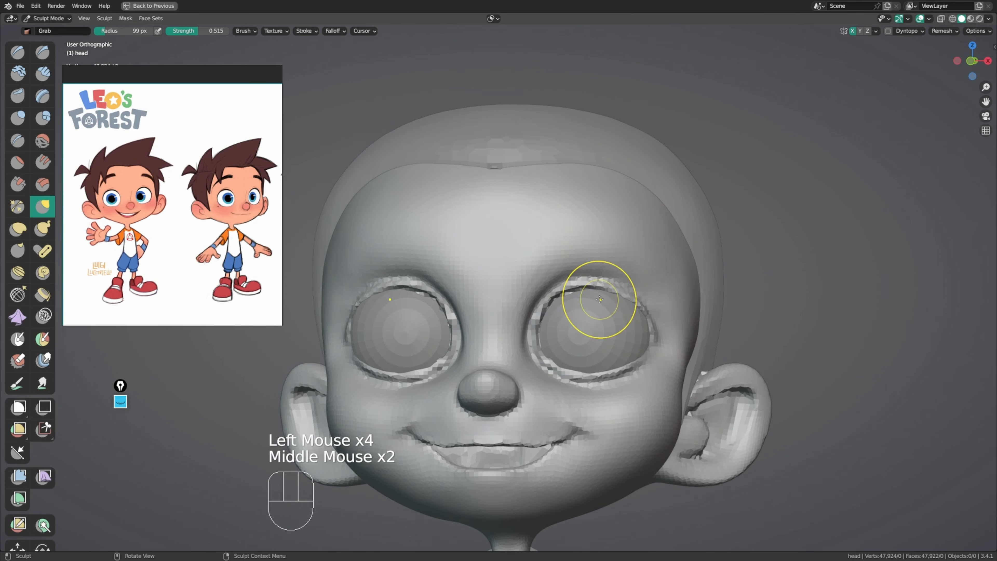
Step: Tighten the eye socket's outer corner and lower eyelid around the eyeball with Grab strokes
left_click_drag(661, 338, 658, 341)
left_click_drag(657, 342, 654, 344)
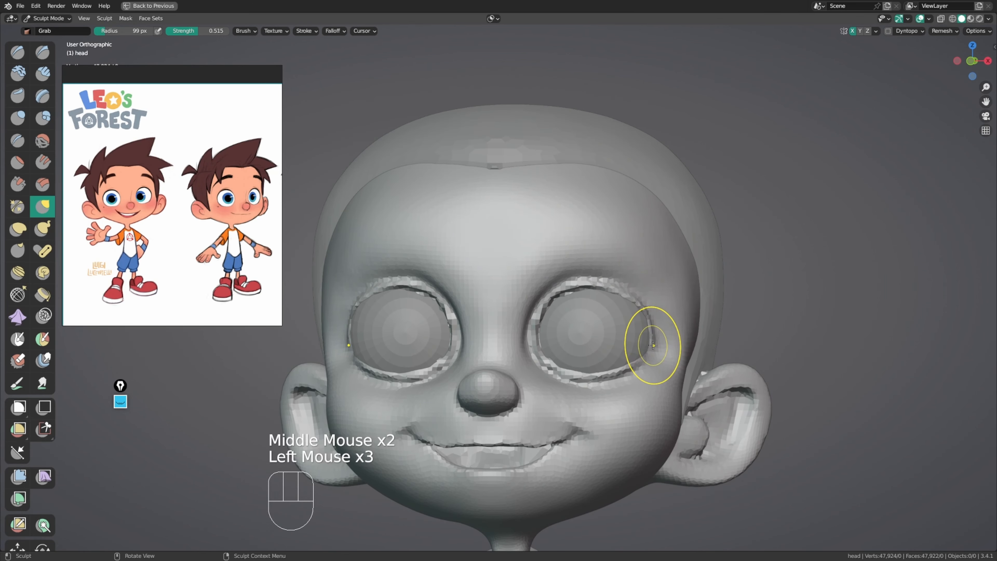
key("f")
left_click(652, 348)
left_click_drag(642, 362, 638, 365)
left_click_drag(635, 371, 627, 371)
left_click_drag(611, 377, 609, 375)
Step: Refine the eye socket's outer corner from the side with the Grab brush at 67 px
middle_click_drag(591, 378, 640, 354)
left_click(651, 351)
key("f")
left_click(640, 354)
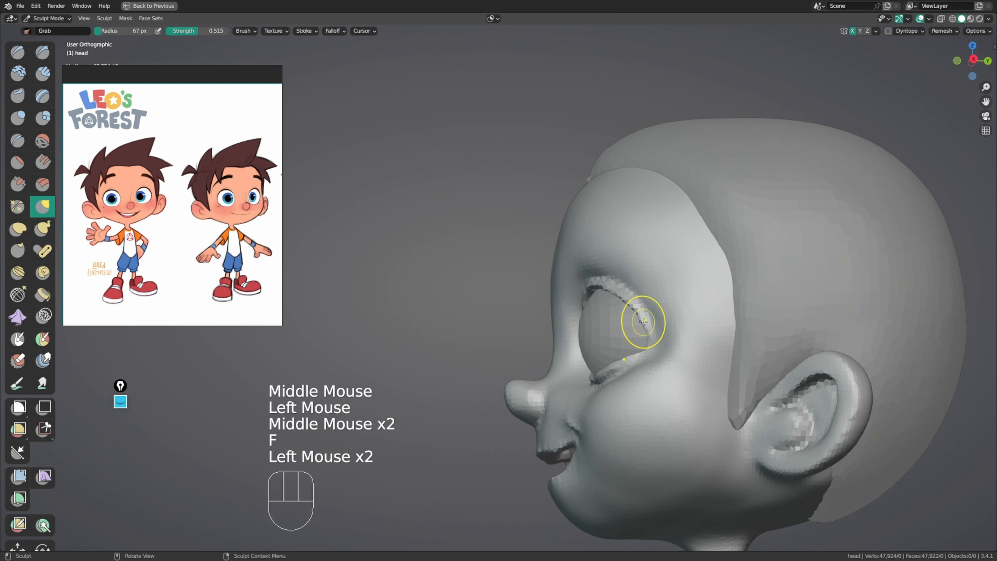
left_click_drag(643, 322, 645, 321)
left_click_drag(646, 329, 649, 329)
middle_click_drag(649, 330, 649, 342)
left_click_drag(650, 344, 648, 346)
left_click(654, 334)
middle_click_drag(653, 335, 632, 364)
left_click(628, 353)
left_click(634, 358)
Step: Pull the lower inner corner of the eye socket into shape from above with the Grab brush
middle_click_drag(633, 363, 637, 378, "ctrl")
middle_click_drag(637, 378, 638, 373)
middle_click_drag(636, 369, 632, 346, "ctrl")
mouse_move(631, 347)
middle_mouse_down("ctrl")
mouse_move(625, 314)
mouse_move(612, 306)
middle_mouse_up("ctrl")
middle_click_drag(600, 330, 563, 344)
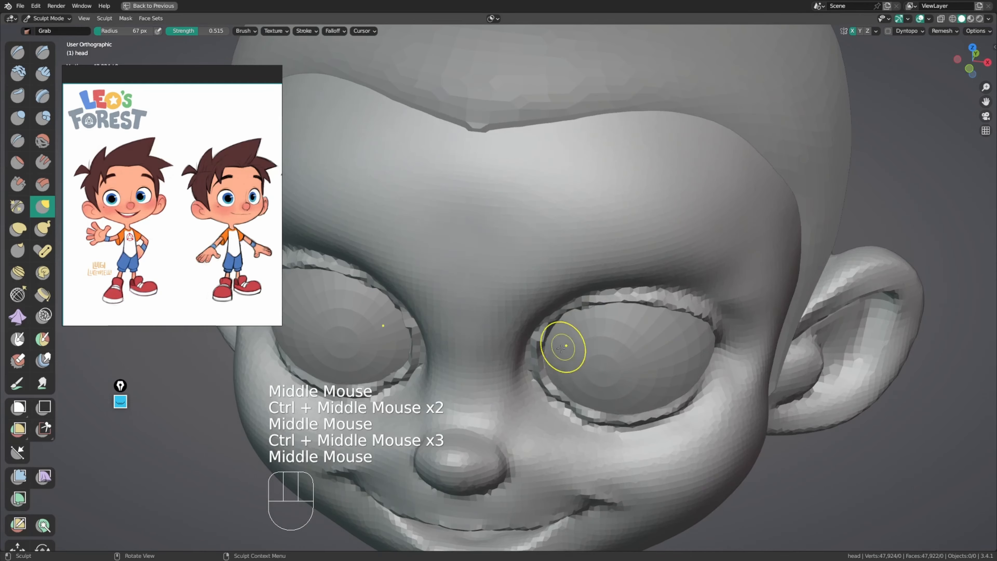
left_click_drag(554, 387, 548, 392)
left_click_drag(553, 395, 556, 397)
left_click(560, 403)
Step: Reduce the head's voxel size and remesh it at a higher resolution
middle_click_drag(559, 404, 597, 292, "ctrl")
middle_click_drag(597, 292, 623, 289)
key("shift+r")
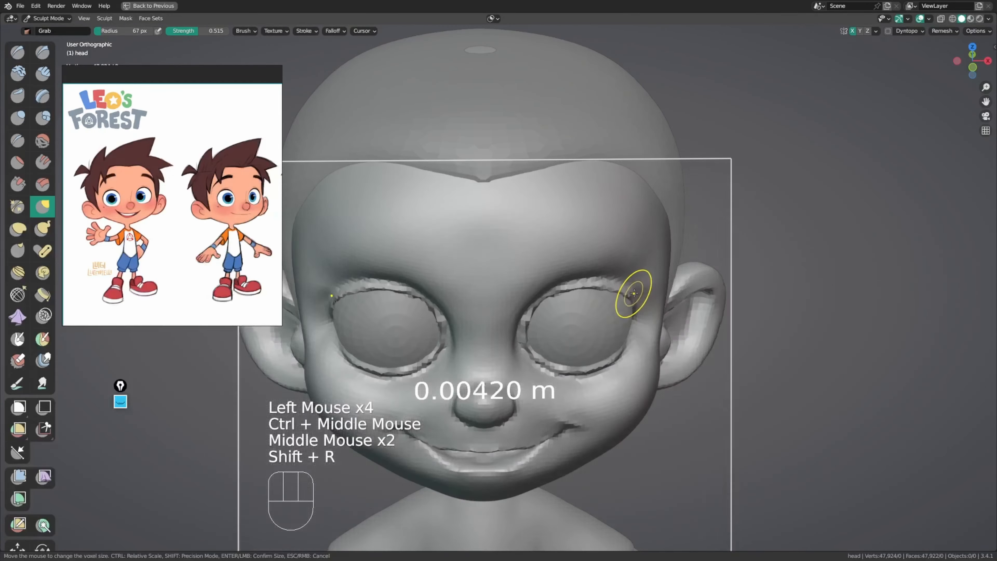
left_click(630, 296, "shift")
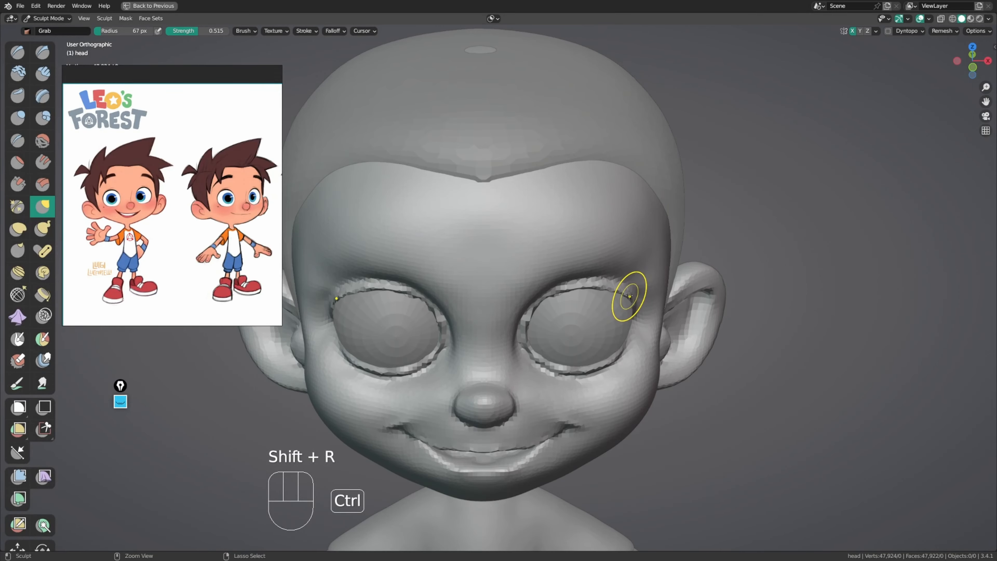
key("ctrl+r")
Step: Smooth the remeshed eyelid rims around both eye sockets
middle_click_drag(642, 315, 635, 291)
left_click_drag(536, 329, 552, 287, "shift")
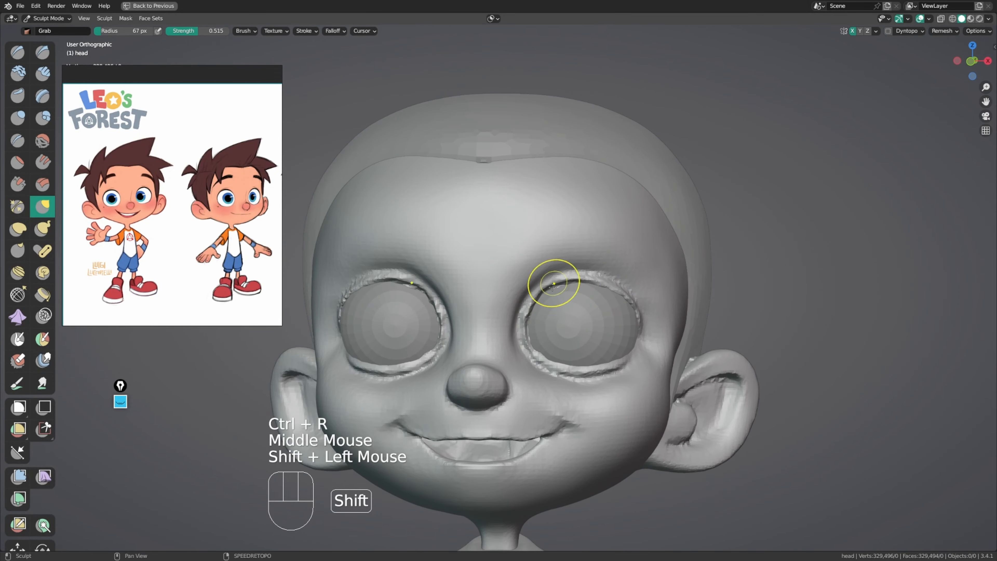
middle_click_drag(678, 312, 541, 350)
left_click(541, 350, "shift")
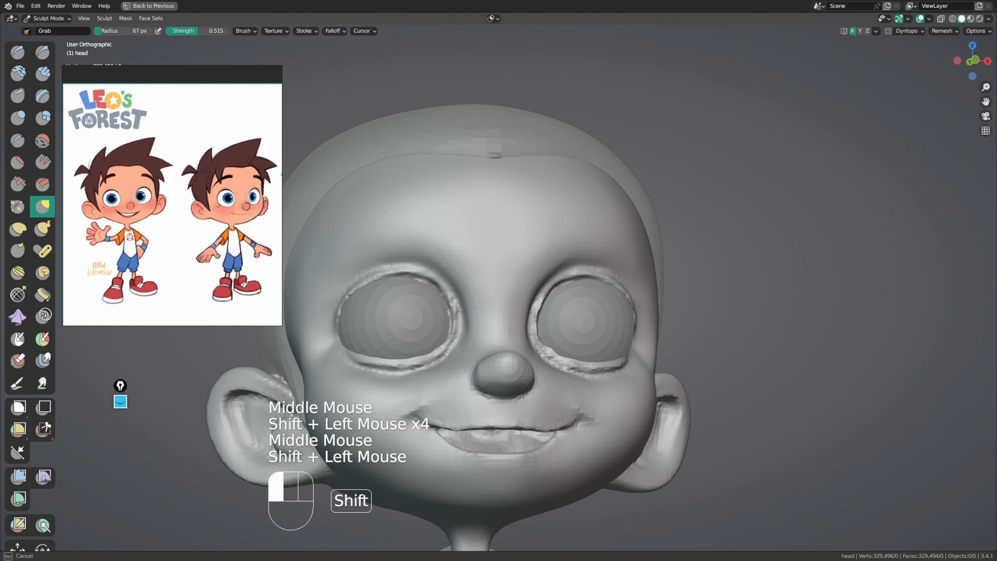
Step: Switch to Object Mode and apply smooth shading to the eyeballs
middle_click_drag(631, 334, 557, 321)
key("ctrl+Tab")
left_click(627, 302)
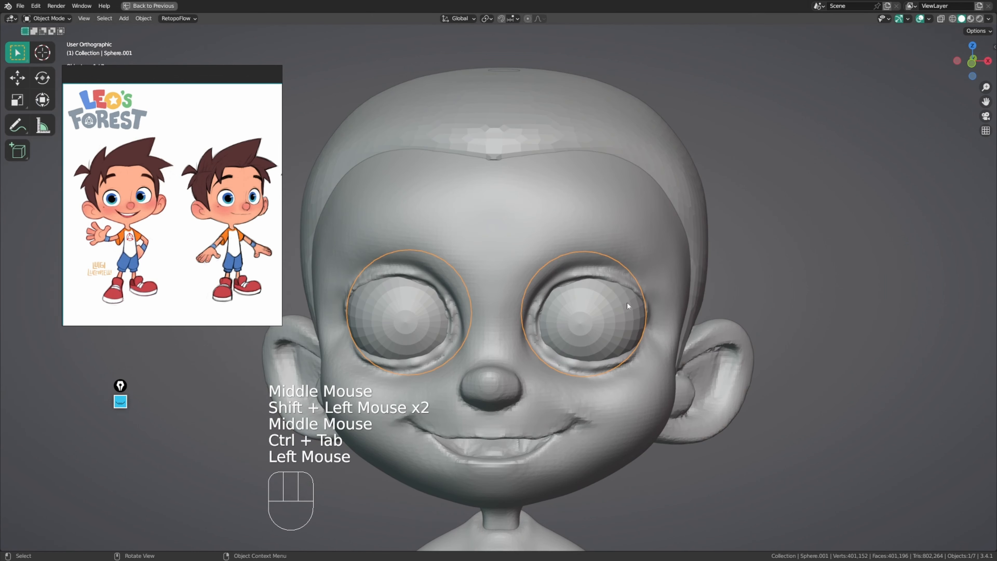
right_click(629, 300)
right_click(627, 299)
left_click(628, 299)
Step: Return to sculpting the head and smooth the upper eyelid rim
left_click(660, 251)
key("ctrl+Tab")
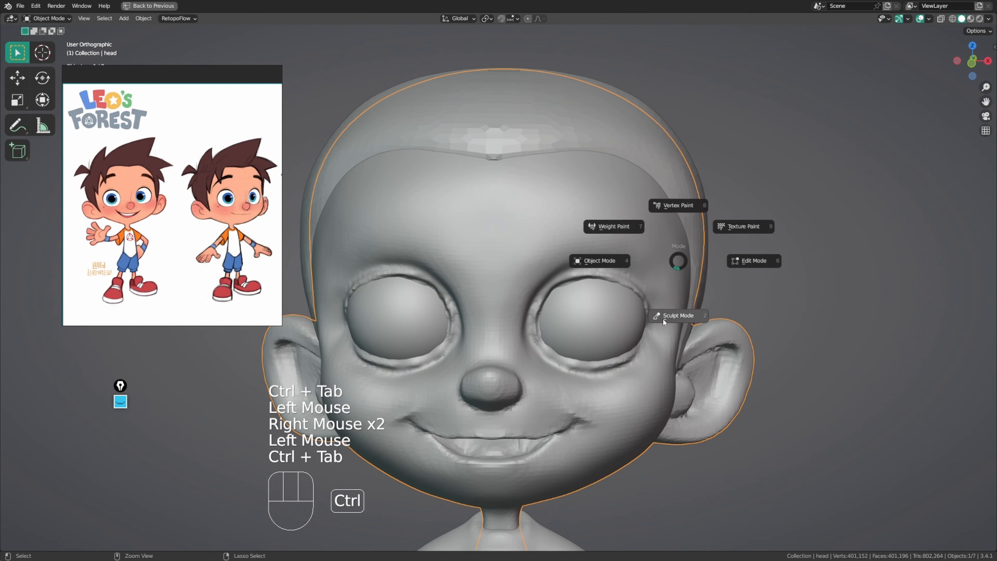
left_click(662, 318)
middle_click_drag(662, 318, 663, 330, "ctrl")
middle_click_drag(663, 329, 662, 308, "ctrl")
middle_click_drag(662, 308, 599, 298)
left_click_drag(599, 299, 571, 270, "shift")
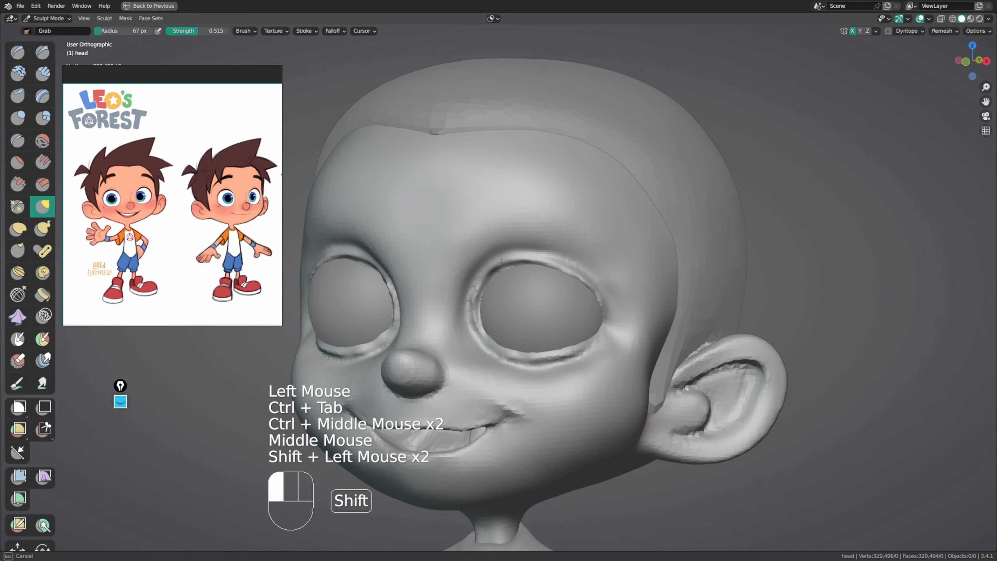
Step: Smooth the ear's surface and the area around the mouth with the brush radius at 121 px
key("f")
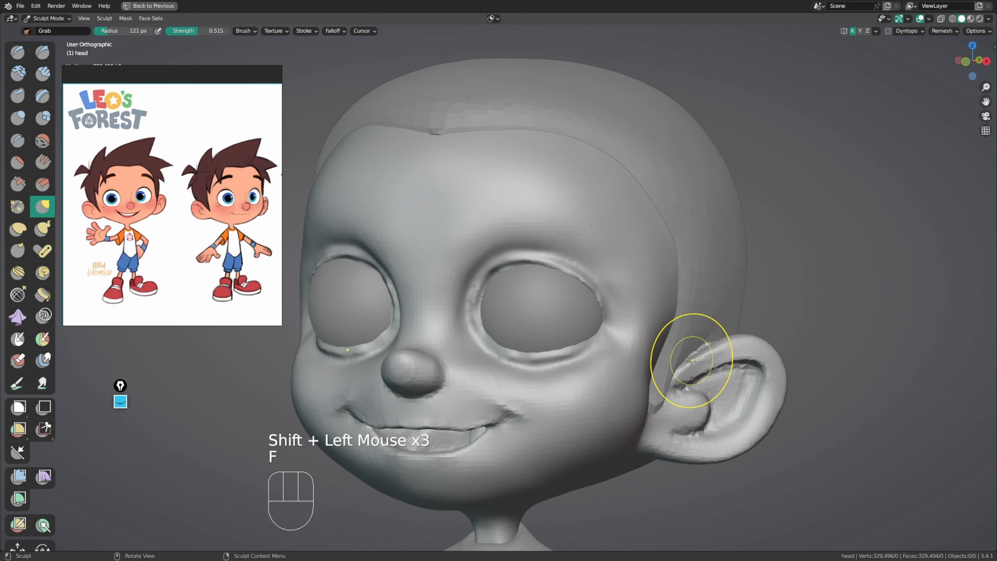
middle_click_drag(690, 356, 734, 387)
left_click_drag(734, 386, 735, 388, "shift")
middle_click_drag(779, 423, 735, 389, "shift")
left_click_drag(736, 389, 736, 389, "shift")
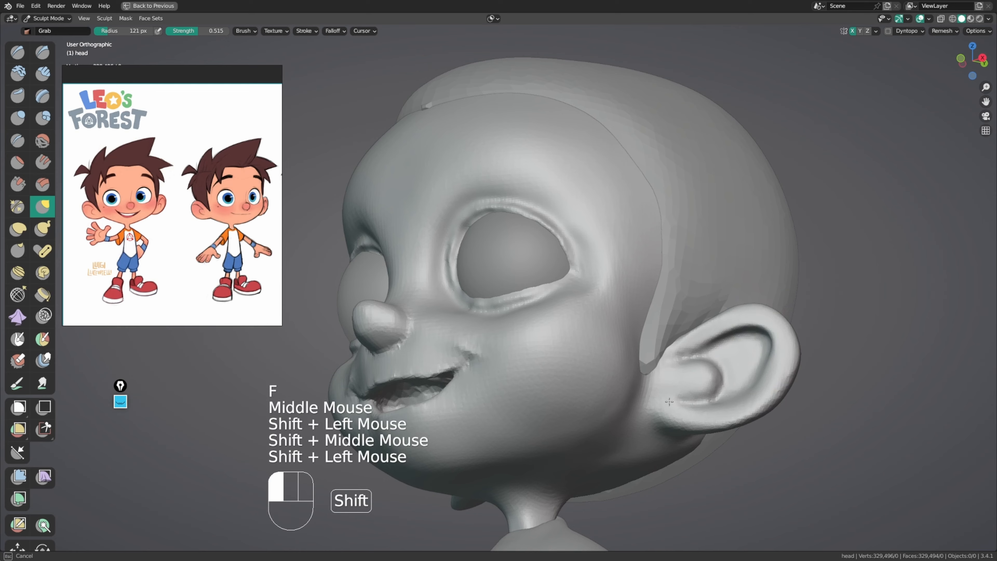
middle_click_drag(572, 360, 627, 300, "shift")
left_click_drag(447, 338, 440, 341, "shift")
Step: Symmetrize the head mesh and smooth the lips and mouth corners
key("q")
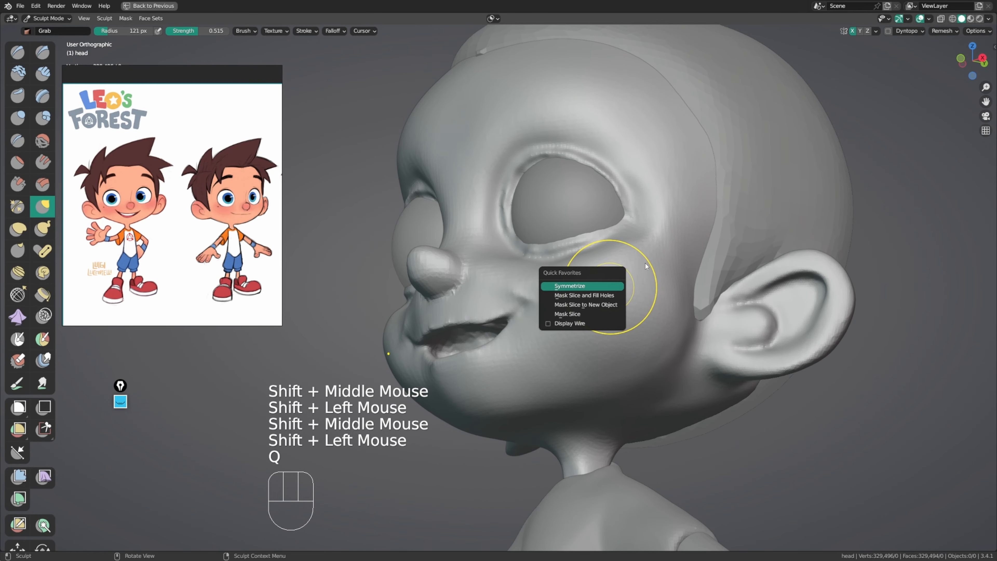
key("Return")
middle_click_drag(524, 350, 606, 334)
left_click_drag(524, 305, 510, 308, "shift")
middle_click_drag(439, 317, 491, 318)
left_click_drag(425, 317, 409, 335, "shift")
middle_click_drag(410, 336, 442, 334)
left_click_drag(424, 333, 425, 334, "shift")
middle_click_drag(432, 334, 474, 331, "shift")
Step: Reshape the mouth opening and lip line with the Grab brush at a radius of 129 px
mouse_move(475, 331)
middle_mouse_down("ctrl")
mouse_move(477, 300)
mouse_move(464, 332)
middle_mouse_up("ctrl")
left_click_drag(463, 332, 443, 334)
key("f")
left_click(453, 340)
key("f")
left_click(488, 326)
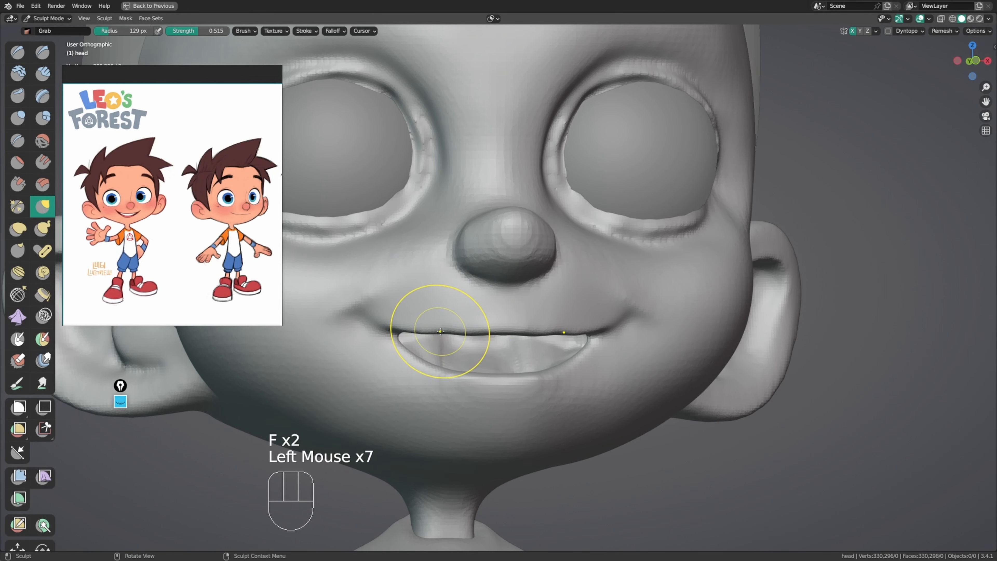
Step: Adjust the upper lip's edge with the Grab brush at a radius of 111 px
key("f")
left_click(446, 332)
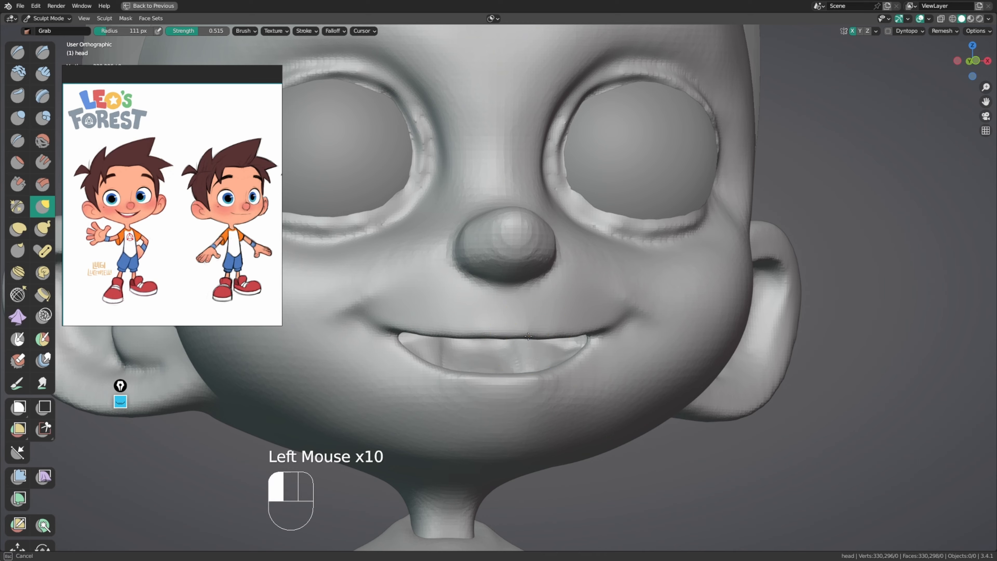
left_click_drag(529, 338, 530, 337)
middle_click_drag(547, 335, 529, 334)
Step: Resize the brush and smooth the mouth corner and the adjoining part of the upper lip
key("f")
left_click(565, 329)
left_click_drag(604, 329, 573, 337, "shift")
mouse_move(577, 336)
left_mouse_down("shift")
mouse_move(543, 338)
mouse_move(551, 337)
left_mouse_up("shift")
middle_click_drag(548, 338, 561, 339)
left_click_drag(581, 335, 557, 339, "shift")
left_click_drag(578, 336, 545, 339, "shift")
Step: Sculpt the upper lip with the Draw Sharp brush at a radius of 76 px, then smooth the area beneath the nose
mouse_move(542, 338)
middle_mouse_down()
mouse_move(589, 334)
mouse_move(608, 320)
mouse_move(503, 296)
mouse_move(507, 346)
mouse_move(500, 320)
middle_mouse_up()
key("shift+c")
key("f")
key("y")
left_click(485, 334)
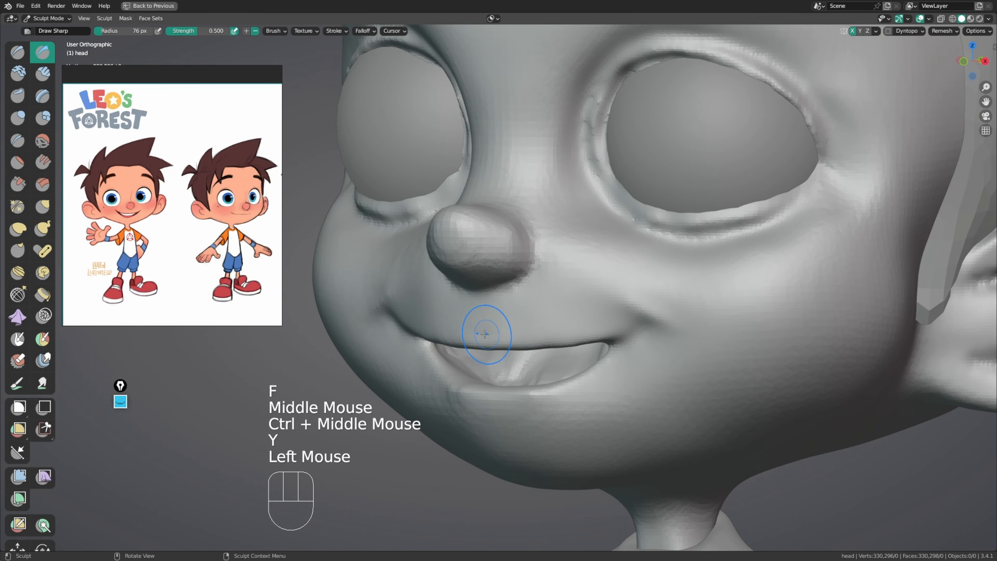
left_click(616, 325)
middle_click_drag(617, 324, 508, 316)
left_click(500, 327, "shift")
left_click(507, 315, "shift")
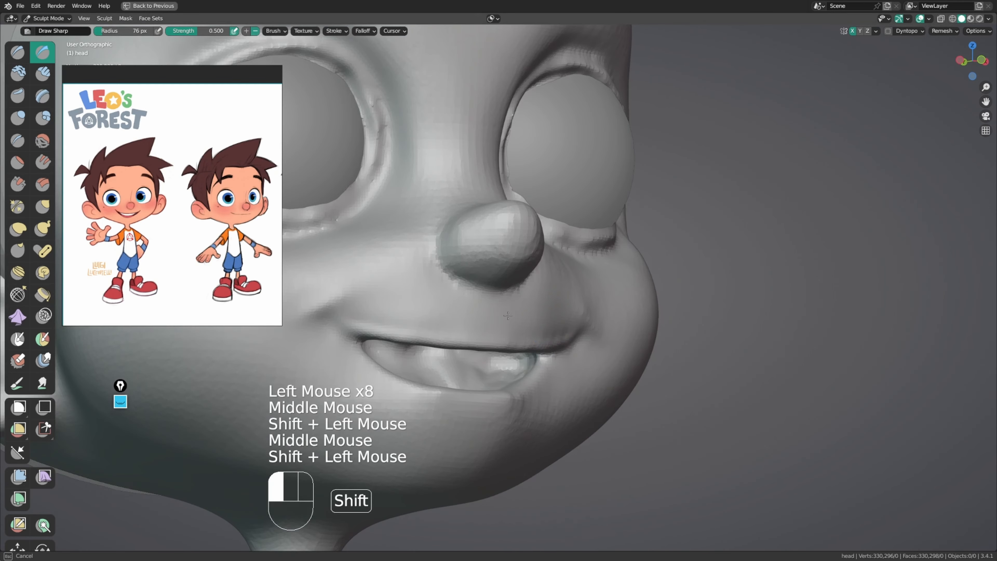
Step: Raise a crisp edge along the upper lip with inverted Draw Sharp strokes from one mouth corner to the other
left_click_drag(389, 331, 417, 337, "ctrl")
left_click_drag(377, 333, 544, 340, "ctrl")
middle_click_drag(546, 335, 551, 343)
left_click_drag(498, 343, 435, 336, "ctrl")
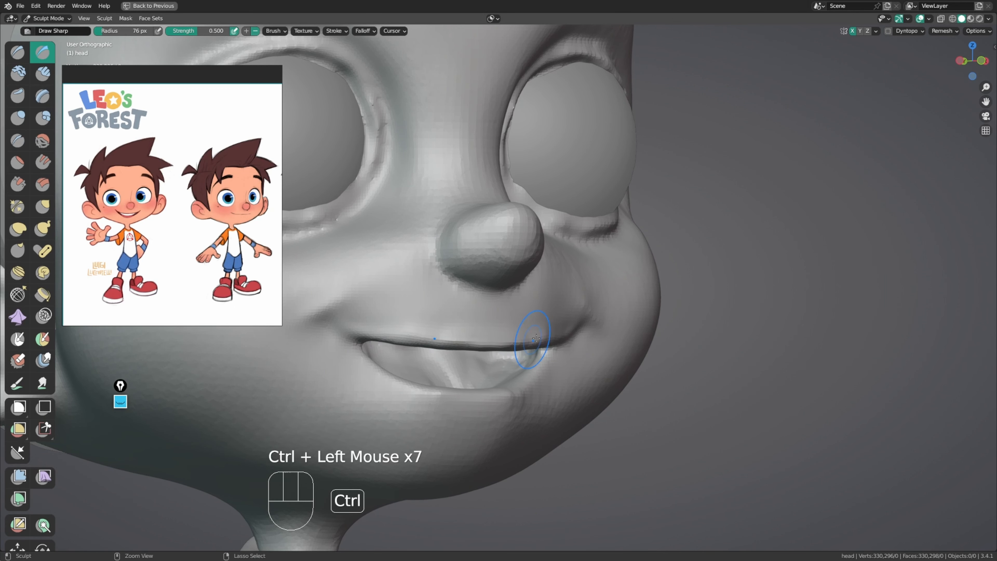
Step: Smooth the skin above the upper lip on both sides of the mouth
middle_click_drag(535, 338, 491, 330)
left_click_drag(490, 330, 430, 319, "shift")
middle_click_drag(430, 320, 494, 326)
left_click_drag(463, 328, 444, 330, "shift")
middle_click_drag(526, 334, 463, 334)
Step: Build up the upper lip edge further with inverted Draw Sharp strokes and soften the transition above it
mouse_move(465, 337)
left_mouse_down("ctrl")
mouse_move(436, 335)
mouse_move(459, 336)
left_mouse_up("ctrl")
middle_click_drag(463, 336, 541, 336)
middle_click_drag(569, 338, 509, 338)
left_click_drag(509, 339, 467, 337, "ctrl")
left_click_drag(522, 332, 510, 331, "shift")
middle_click_drag(448, 335, 521, 348)
left_click_drag(495, 328, 472, 325, "shift")
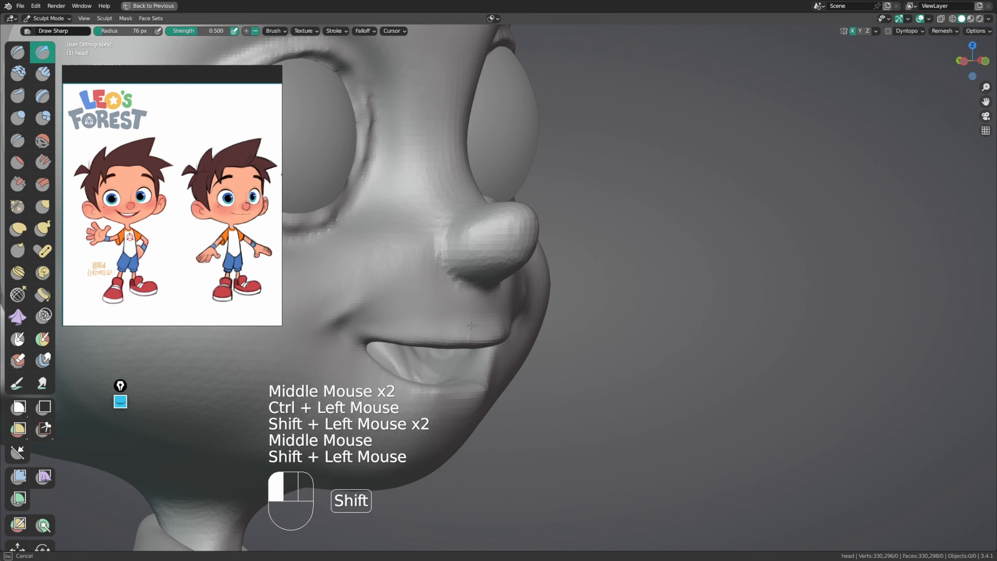
Step: Carve along the top of the upper lip and out to the mouth corner with Draw Sharp to define the lip
left_click_drag(376, 327, 417, 329)
left_click_drag(421, 329, 459, 328)
left_click_drag(363, 330, 338, 332)
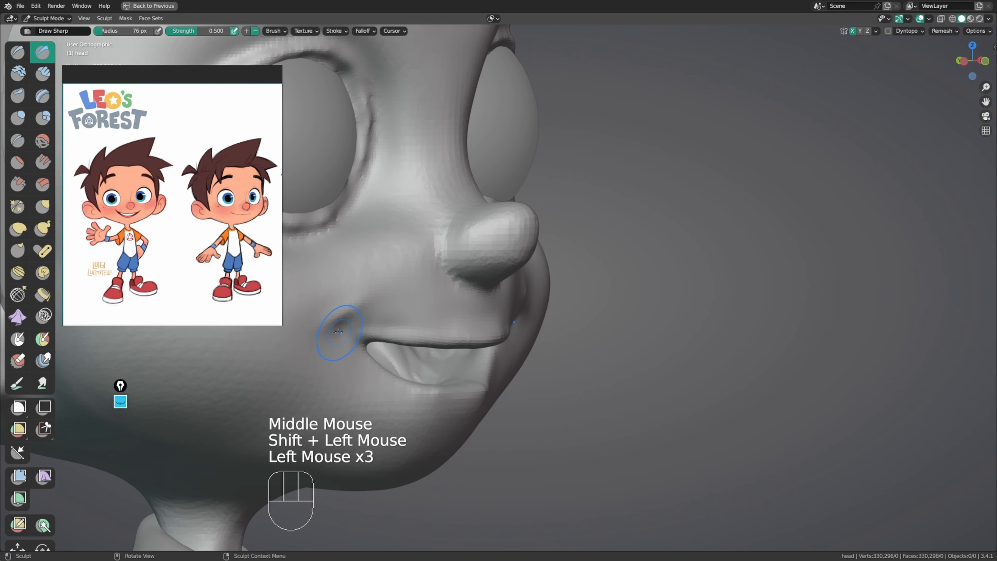
left_click_drag(438, 331, 462, 330)
left_click_drag(435, 331, 467, 330)
left_click_drag(442, 331, 467, 330)
Step: Smooth the area between the nose and upper lip, undoing one stroke and smoothing towards the mouth corner instead
middle_click_drag(467, 330, 424, 328)
left_click_drag(458, 324, 469, 323, "shift")
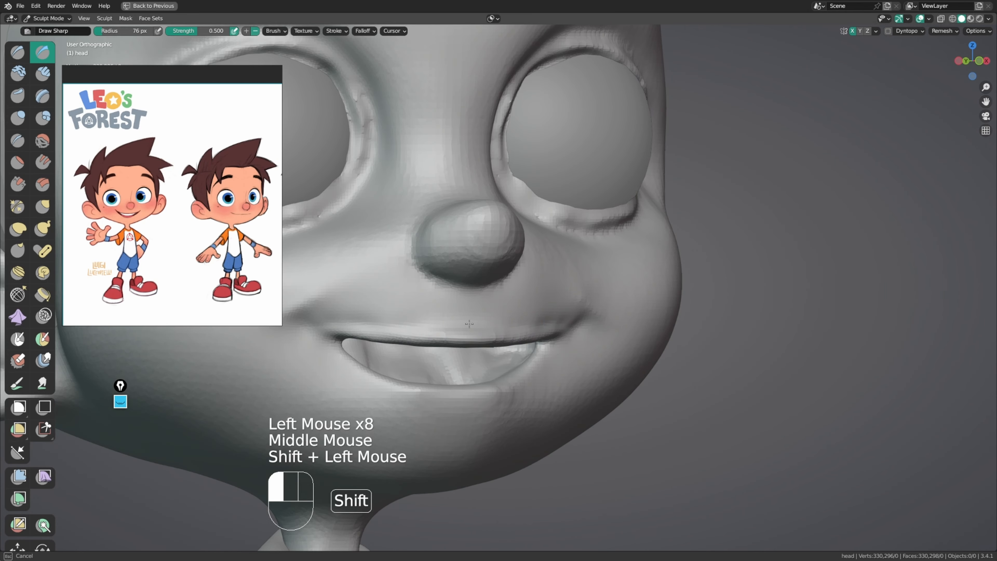
middle_click_drag(520, 329, 477, 329)
left_click_drag(506, 328, 538, 325, "shift")
middle_click_drag(558, 328, 534, 328)
key("ctrl+z")
left_click_drag(571, 323, 549, 318, "shift")
left_click_drag(565, 320, 550, 316, "shift")
middle_click_drag(550, 316, 448, 338)
Step: Carve sharp creases into the mouth corners with the Draw Sharp brush at a radius of 71 px
key("f")
left_click(448, 338)
left_click_drag(442, 333, 414, 322)
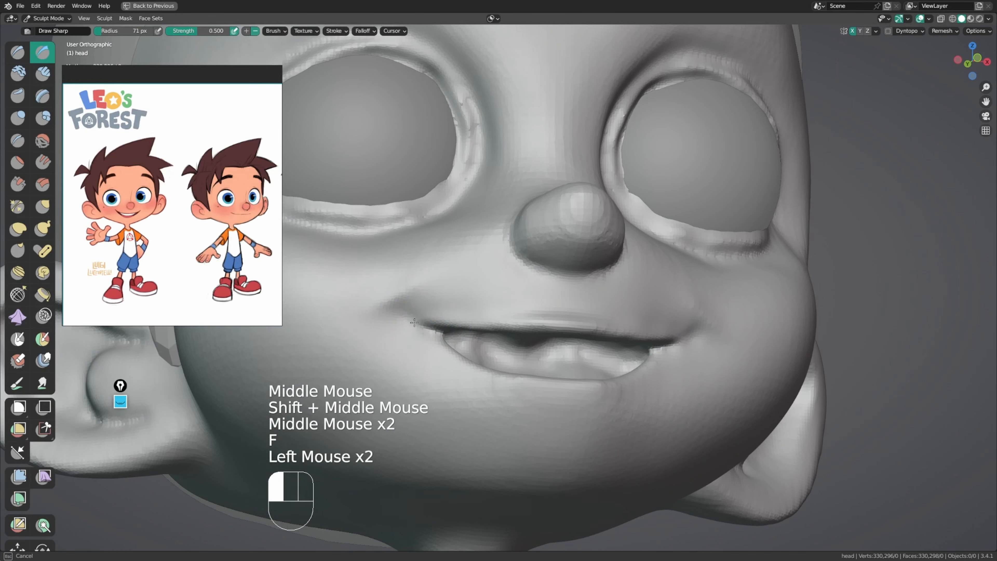
left_click(410, 315)
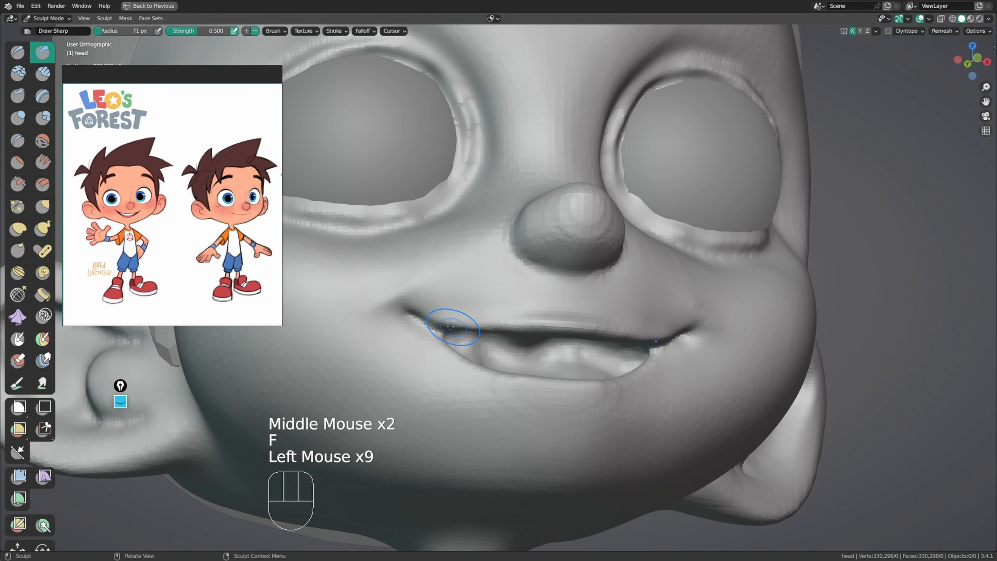
left_click(451, 326)
Step: Pull the lips at the mouth corners into shape with the Grab brush, reducing its radius to 57 px
mouse_move(451, 327)
middle_mouse_down()
mouse_move(395, 334)
mouse_move(702, 327)
mouse_move(512, 345)
mouse_move(442, 317)
mouse_move(449, 308)
middle_mouse_up()
key("f")
key("g")
key("f")
left_click(674, 328)
key("f")
left_click(456, 313)
key("f")
left_click(448, 306)
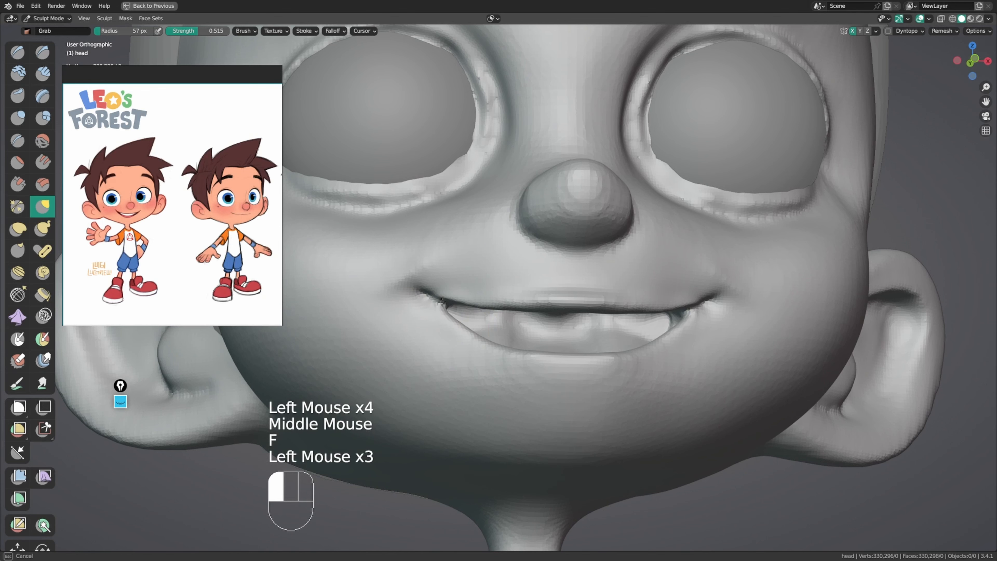
Step: Refine where the lips meet at the mouth corners with the Grab brush at radii of 95 px and 66 px
key("f")
left_click(443, 310)
middle_click_drag(443, 310, 445, 311)
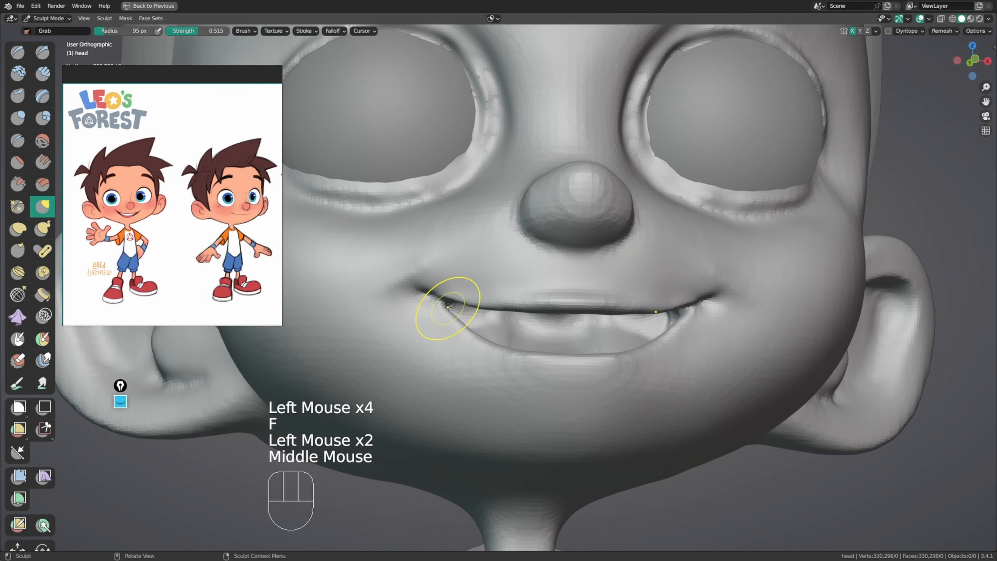
left_click(455, 304)
key("f")
left_click(447, 313)
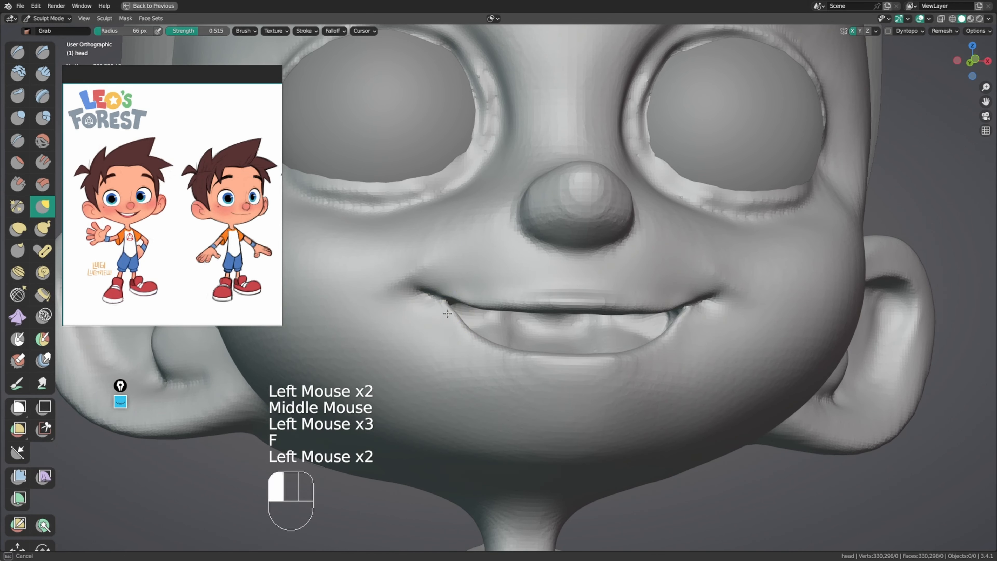
left_click(456, 302)
key("f")
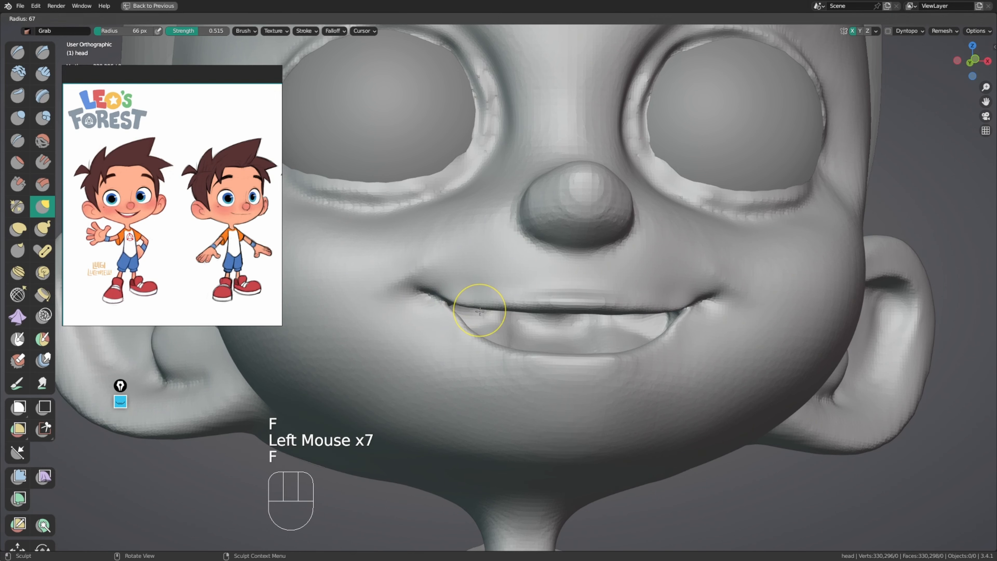
Step: Lasso-mask the upper lip and the area beneath the nose so that only the lower lip stays editable
left_click(471, 329)
middle_click_drag(474, 327, 477, 319)
left_click(464, 312, "ctrl+shift")
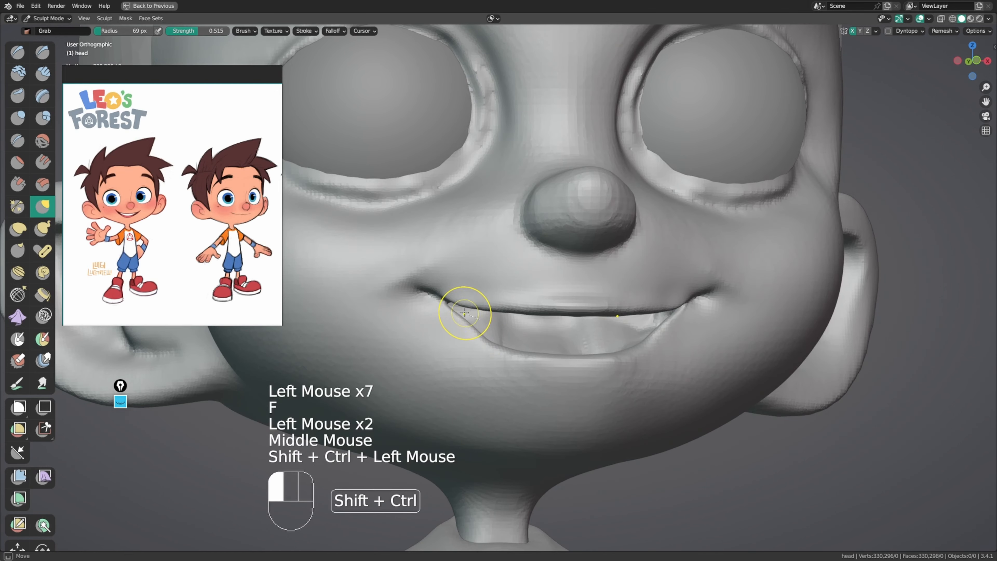
mouse_move(436, 301)
left_mouse_down("ctrl+shift")
mouse_move(550, 205)
mouse_move(664, 289)
mouse_move(630, 323)
mouse_move(492, 338)
left_mouse_up("ctrl+shift")
middle_click(492, 337)
middle_click_drag(491, 338, 475, 307)
Step: Reshape the lower lip near the mouth corners using Grab with an 85 px radius, then clear the mask
key("g")
key("f")
left_click(462, 321)
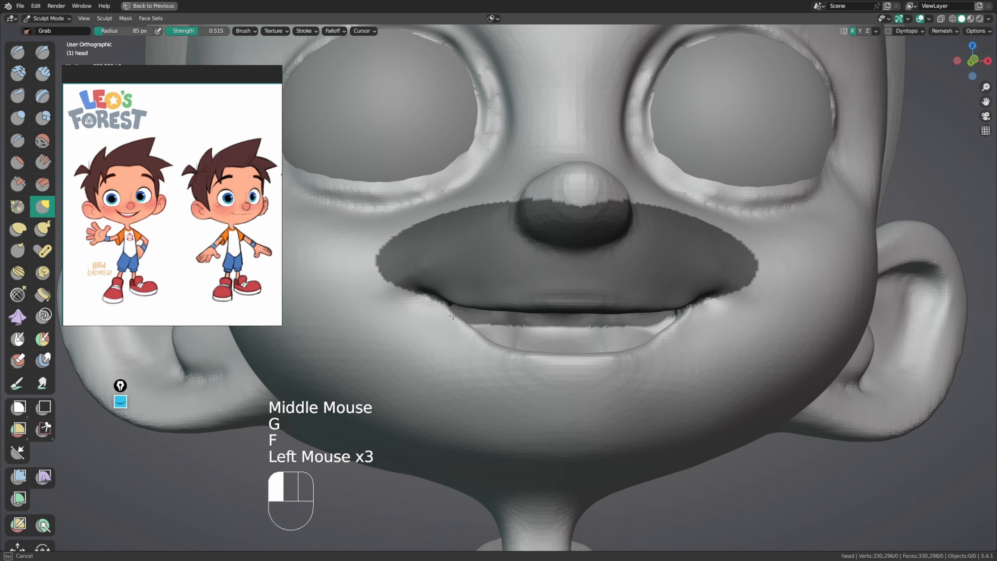
key("a")
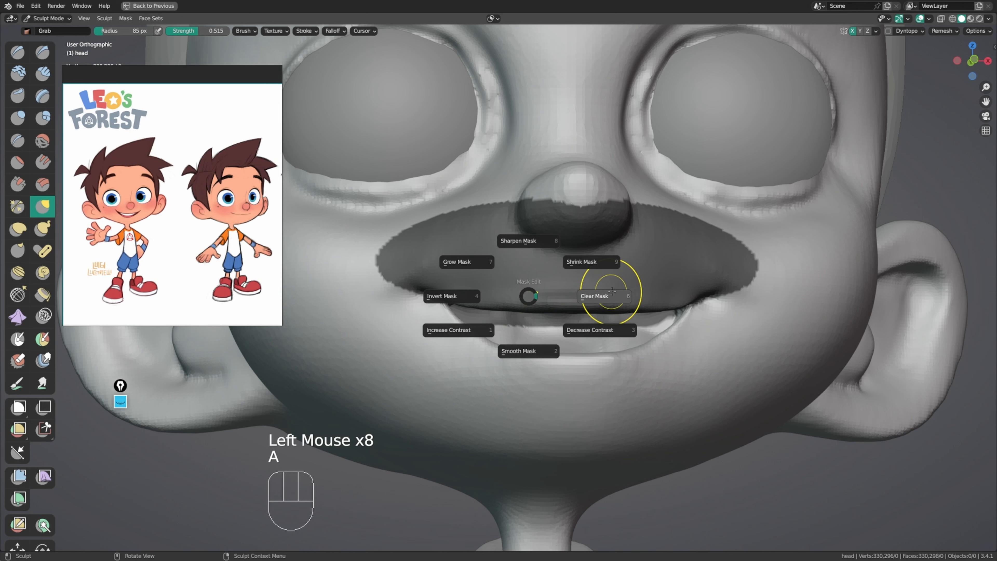
left_click(611, 292)
Step: Lift the mouth corners and the adjoining upper lip slightly with short Grab strokes at 85 px radius
middle_click_drag(614, 290, 504, 309)
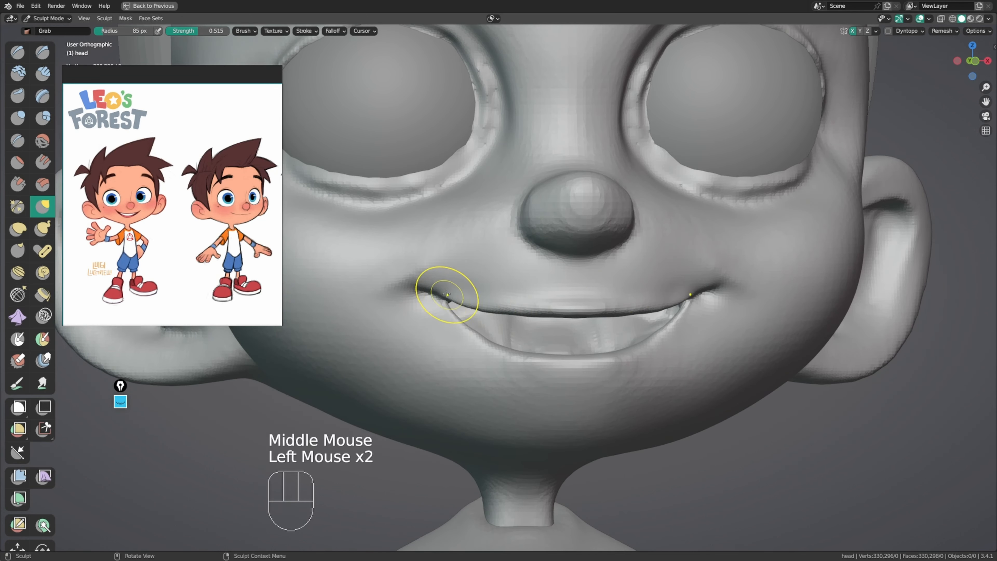
left_click_drag(433, 292, 432, 290)
middle_click_drag(452, 301, 449, 295)
left_click_drag(434, 296, 432, 292)
left_click_drag(449, 300, 450, 297)
left_click_drag(467, 305, 469, 302)
Step: Adjust the curve of the upper lip line with Grab at radii of about 109 to 114 px
middle_click_drag(479, 302, 505, 309)
key("f")
left_click(475, 309)
left_click(506, 309)
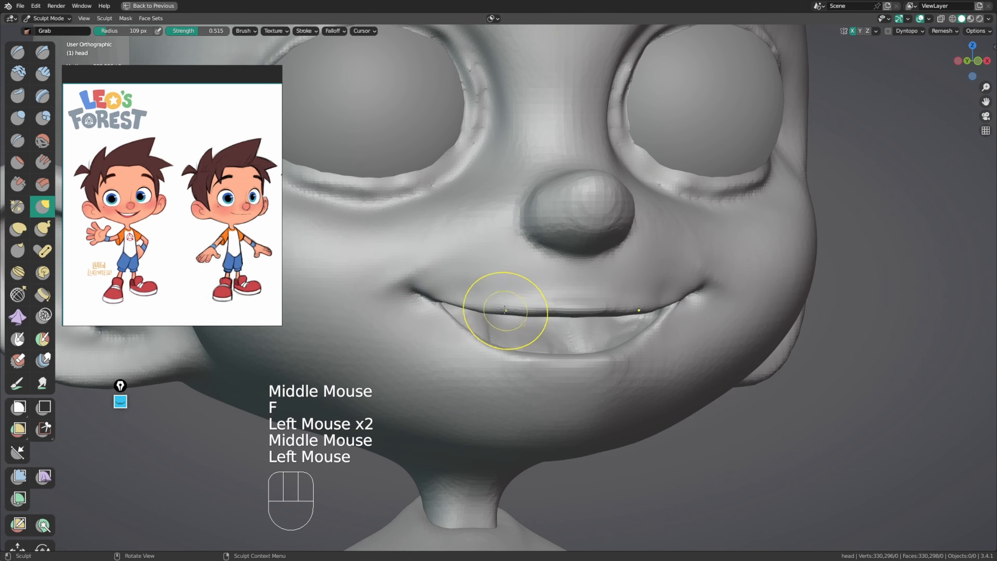
left_click(496, 315)
key("f")
left_click(487, 312)
key("f")
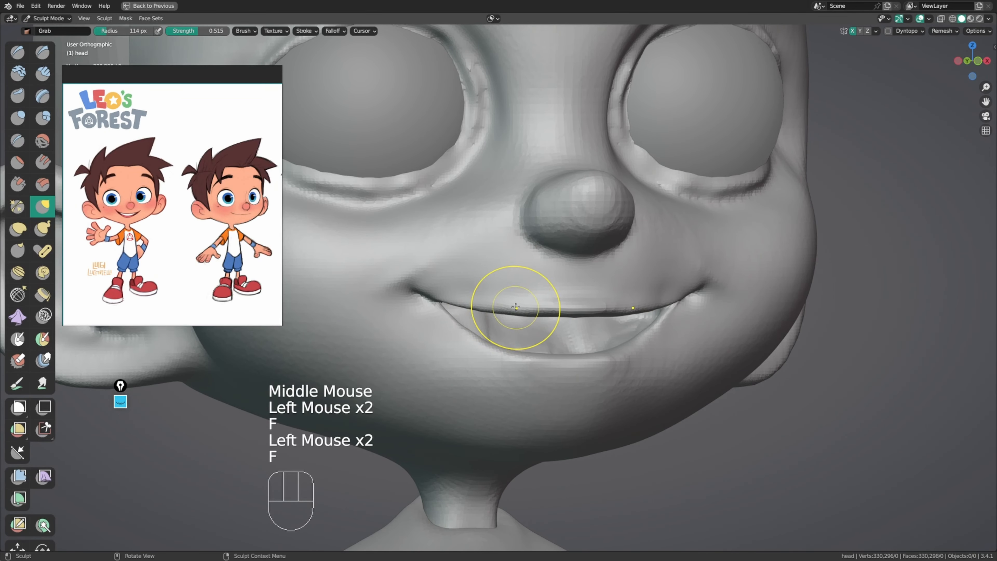
left_click(512, 302)
Step: Smooth the upper lip and the edge of the lower lip around the mouth opening
middle_click_drag(512, 303, 537, 300)
left_click_drag(537, 299, 540, 299, "shift")
left_click(460, 326, "shift")
left_click(483, 330, "shift")
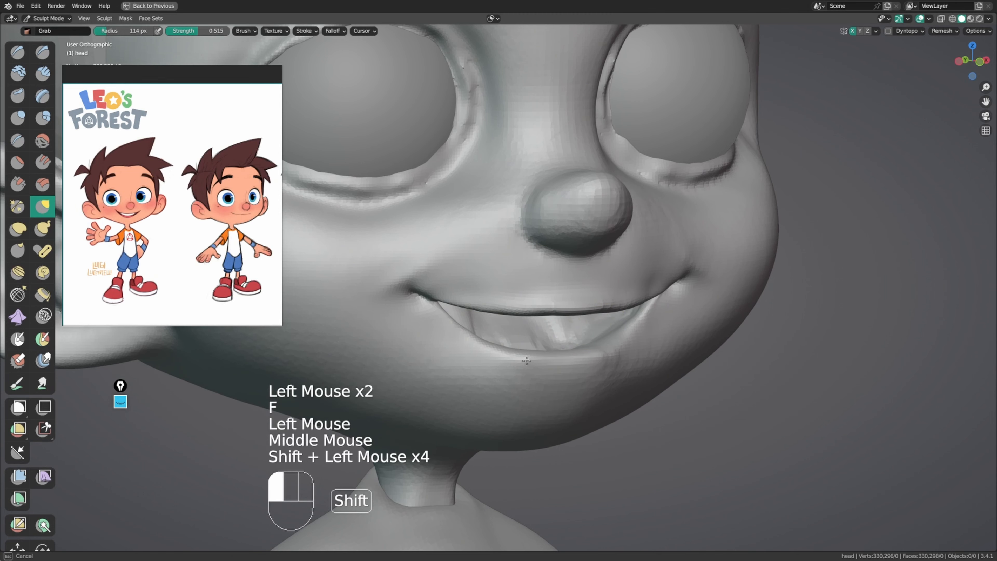
mouse_move(482, 330)
middle_mouse_down()
mouse_move(545, 333)
mouse_move(634, 363)
mouse_move(590, 356)
mouse_move(628, 318)
middle_mouse_up()
left_click(545, 334, "shift")
left_click(633, 363, "shift")
Step: Nudge the lower lip edge near the mouth corner into a smile curve using Grab with an 88 px radius
left_click(618, 321)
key("f")
middle_click_drag(628, 318, 642, 329)
left_click(645, 330)
left_click(650, 324)
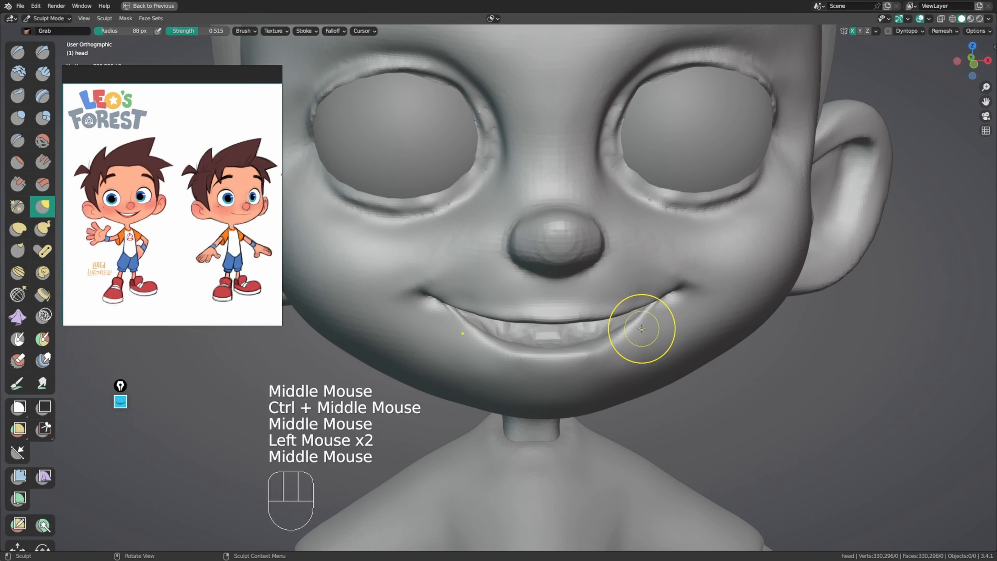
Step: Add volume to the skin below the mouth corners using Inflate/Deflate at 88 px radius and 0.500 strength
key("i")
left_click_drag(634, 324, 632, 336)
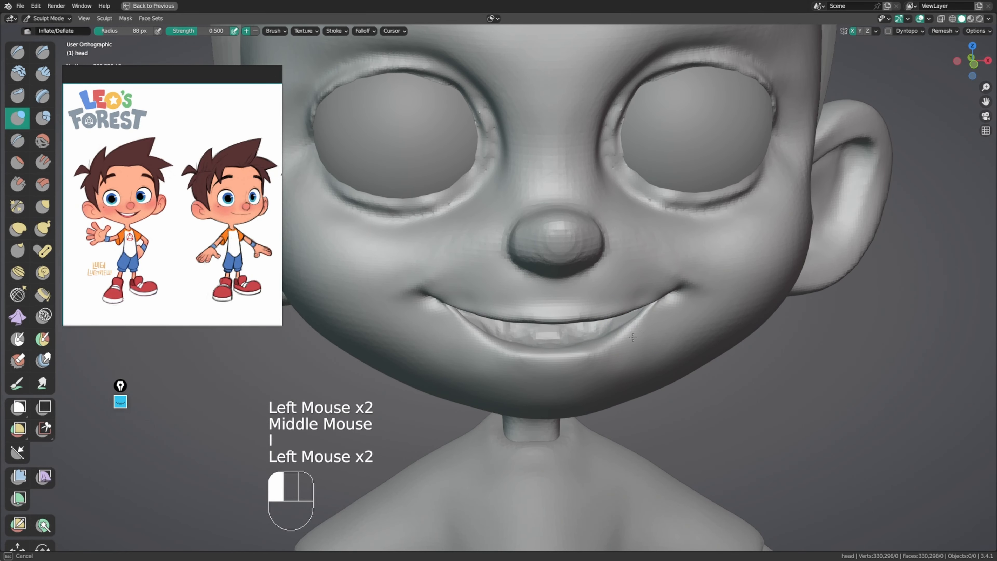
middle_click_drag(655, 326, 672, 319)
left_click(680, 328)
left_click(680, 328)
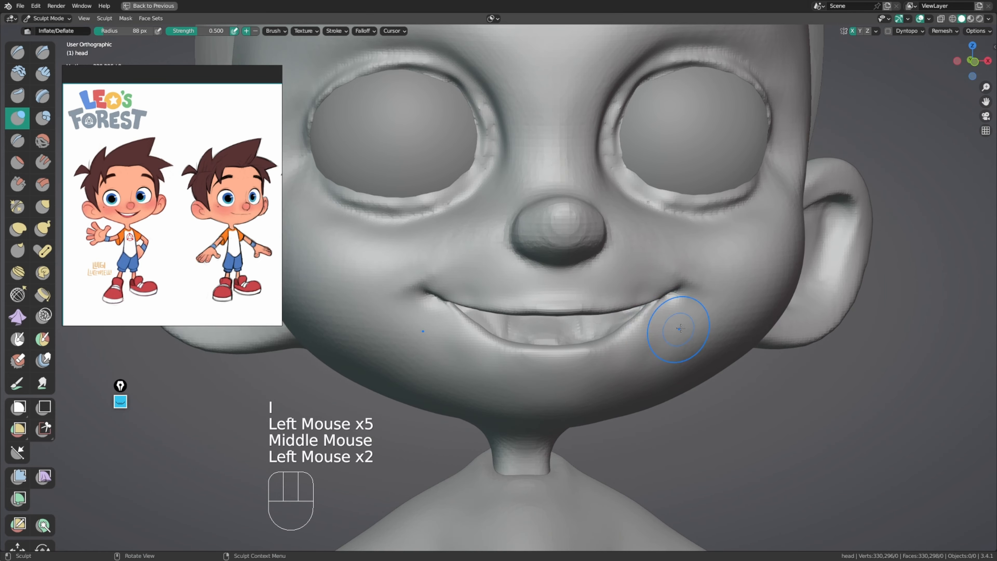
left_click(684, 340)
Step: Smooth the chin below the lower lip and the cheek beside the mouth
left_click_drag(685, 341, 578, 382, "shift")
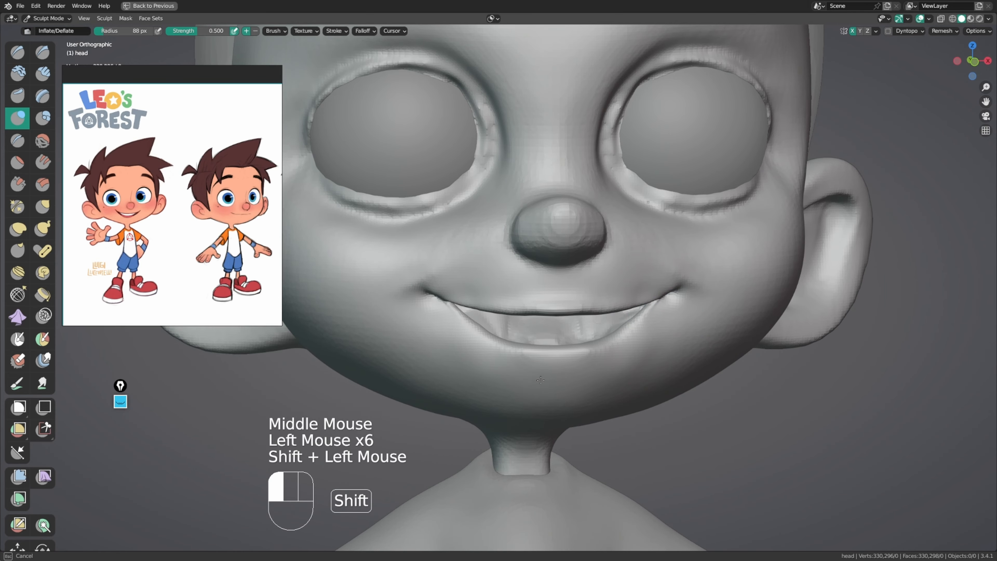
middle_click_drag(610, 344, 611, 351, "ctrl")
middle_click_drag(610, 351, 611, 357, "ctrl")
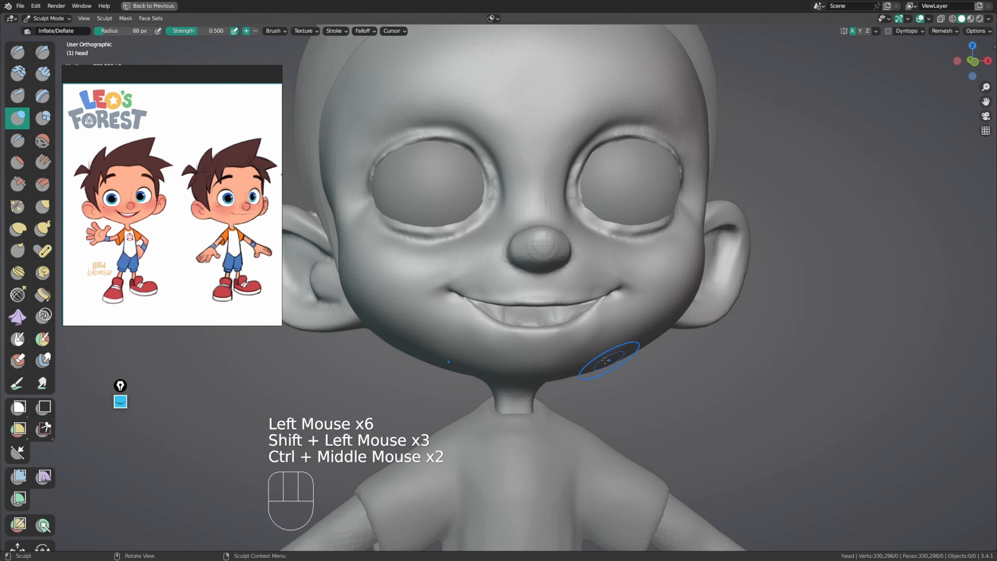
key("f")
left_click(629, 356)
left_click_drag(679, 319, 686, 308, "shift")
mouse_move(707, 305)
middle_mouse_down()
mouse_move(627, 311)
mouse_move(706, 319)
middle_mouse_up()
Step: Try to pull the lower lip toward the upper lip from an underside view, using Grab with a 266 px radius
middle_click_drag(696, 316, 679, 175)
middle_click_drag(639, 271, 637, 247, "ctrl")
mouse_move(612, 290)
middle_mouse_down("ctrl")
mouse_move(607, 274)
mouse_move(594, 316)
middle_mouse_up("ctrl")
mouse_move(597, 314)
middle_mouse_down("ctrl")
mouse_move(610, 286)
mouse_move(600, 302)
middle_mouse_up("ctrl")
key("g")
key("f")
left_click(652, 329)
middle_click_drag(640, 339, 659, 295, "shift")
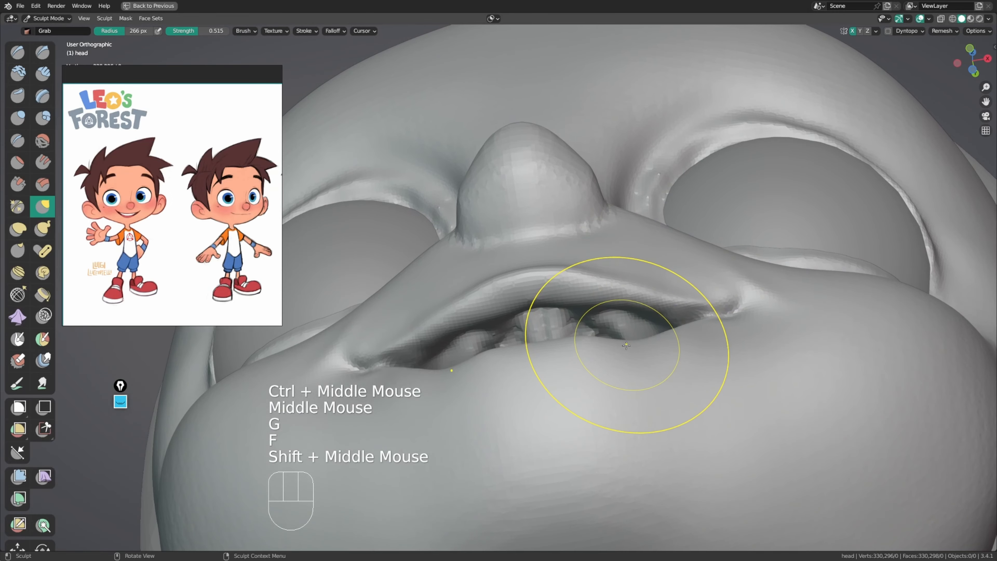
left_click_drag(626, 345, 628, 322)
middle_click_drag(628, 322, 614, 313)
key("ctrl+z")
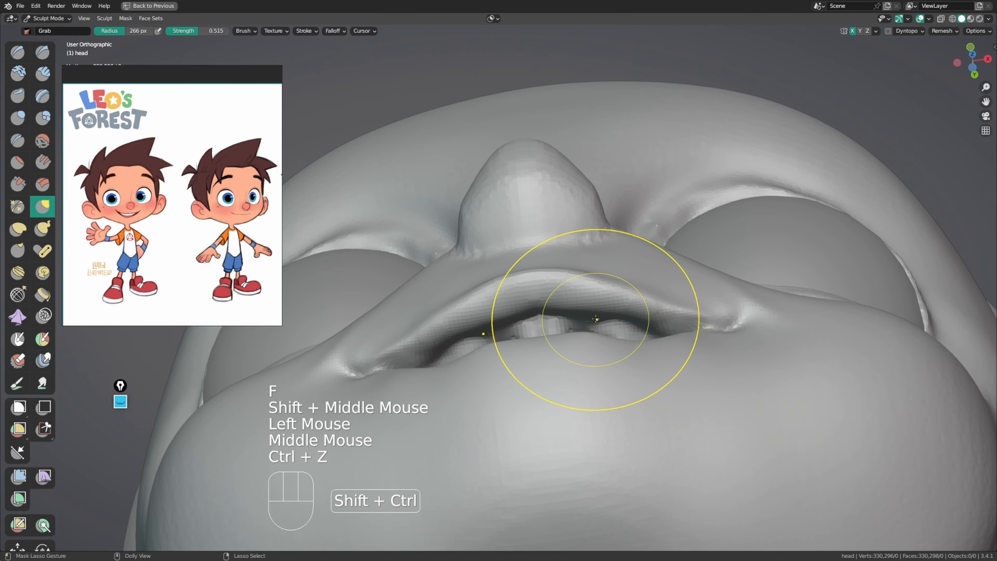
Step: Lasso-mask the upper lip from below and pull the lower lip's side using Grab with a 244 px radius
mouse_move(596, 319)
left_mouse_down("ctrl+shift")
mouse_move(467, 267)
mouse_move(645, 334)
left_mouse_up("ctrl+shift")
key("g")
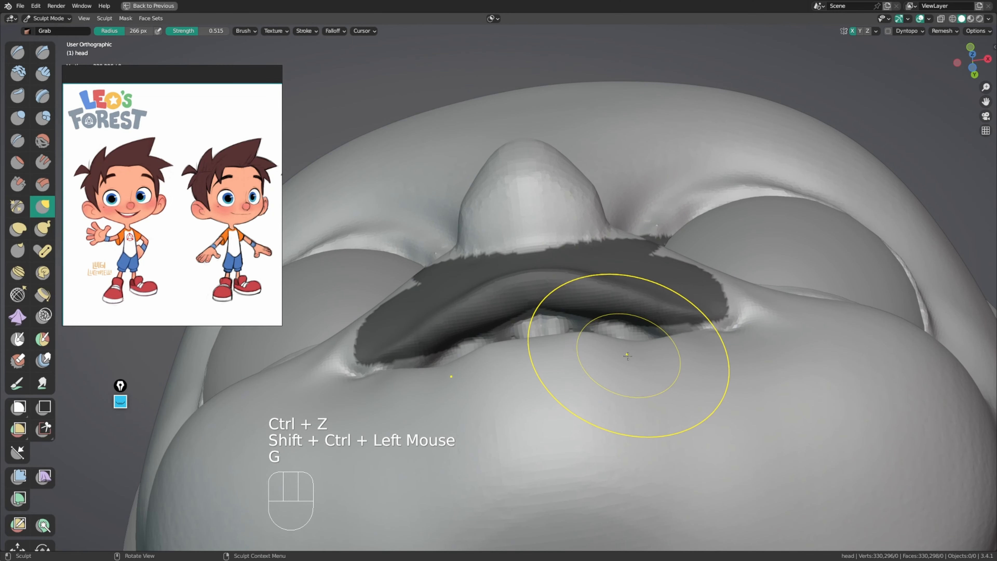
key("f")
left_click(618, 358)
middle_click_drag(594, 369, 596, 346)
left_click_drag(640, 342, 640, 340)
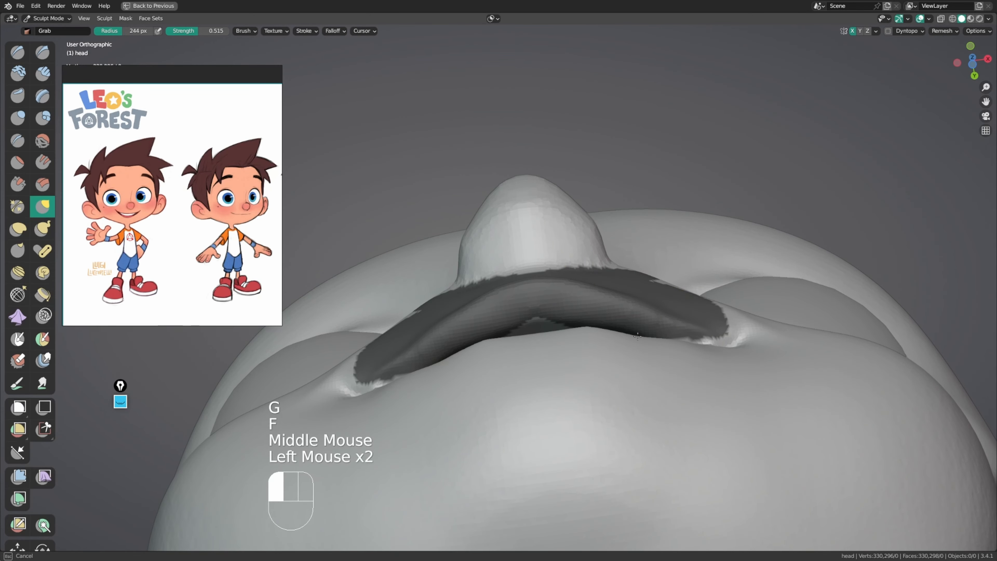
Step: Even out the middle of the lower lip from the underside with short Grab strokes
key("f")
left_click(532, 329)
left_click_drag(575, 328, 576, 331)
left_click_drag(583, 325, 589, 332)
key("f")
left_click(573, 338)
Step: Refine the lower lip's central rim above the chin using Grab with a 142 px radius
mouse_move(365, 376)
middle_mouse_down()
mouse_move(528, 390)
mouse_move(545, 414)
middle_mouse_up()
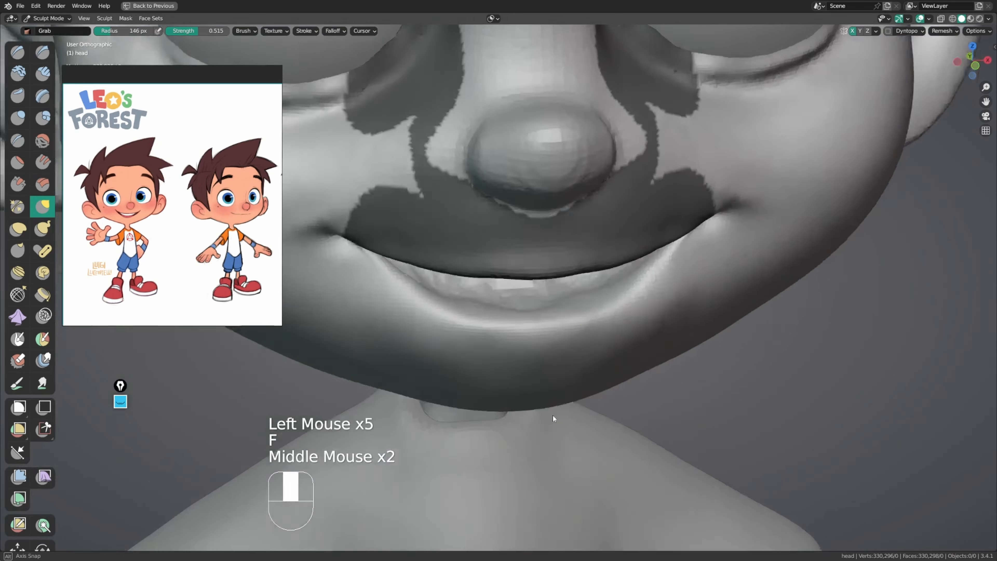
key("f")
left_click(482, 344)
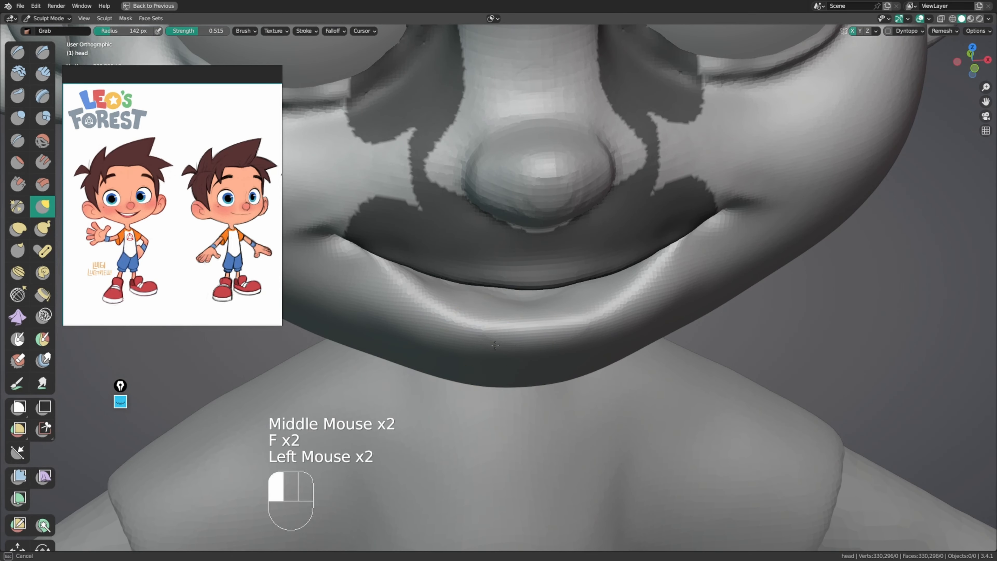
left_click_drag(495, 345, 495, 347)
Step: Pull the skin below the mouth corner up toward the lip line using Grab with a 132 px radius
mouse_move(506, 338)
middle_mouse_down()
mouse_move(545, 281)
mouse_move(565, 288)
middle_mouse_up()
mouse_move(526, 306)
middle_mouse_down()
mouse_move(554, 313)
mouse_move(400, 294)
mouse_move(428, 286)
middle_mouse_up()
key("f")
left_click(516, 312)
key("f")
key("f")
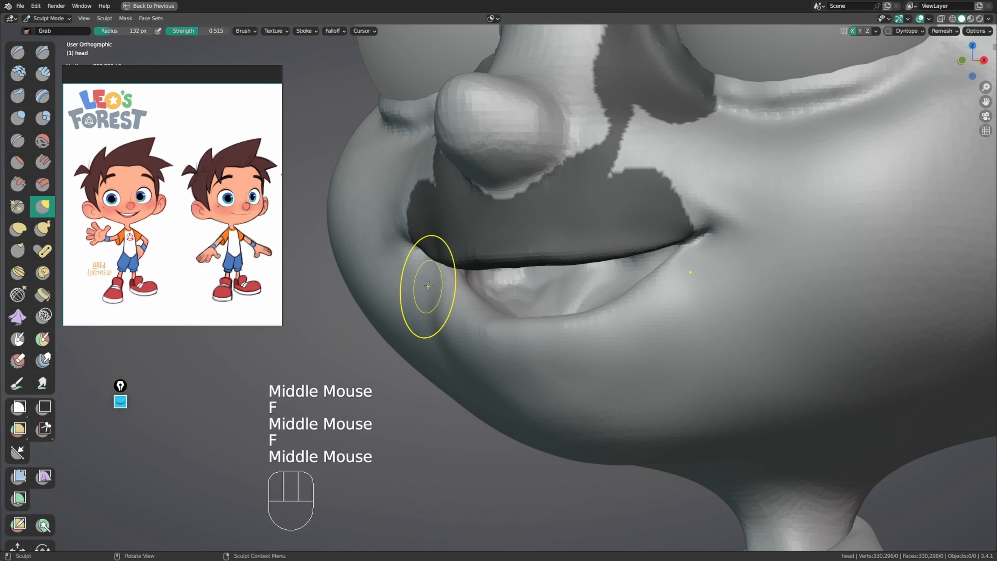
left_click_drag(428, 285, 424, 274)
middle_click_drag(425, 274, 435, 292)
left_click(436, 292)
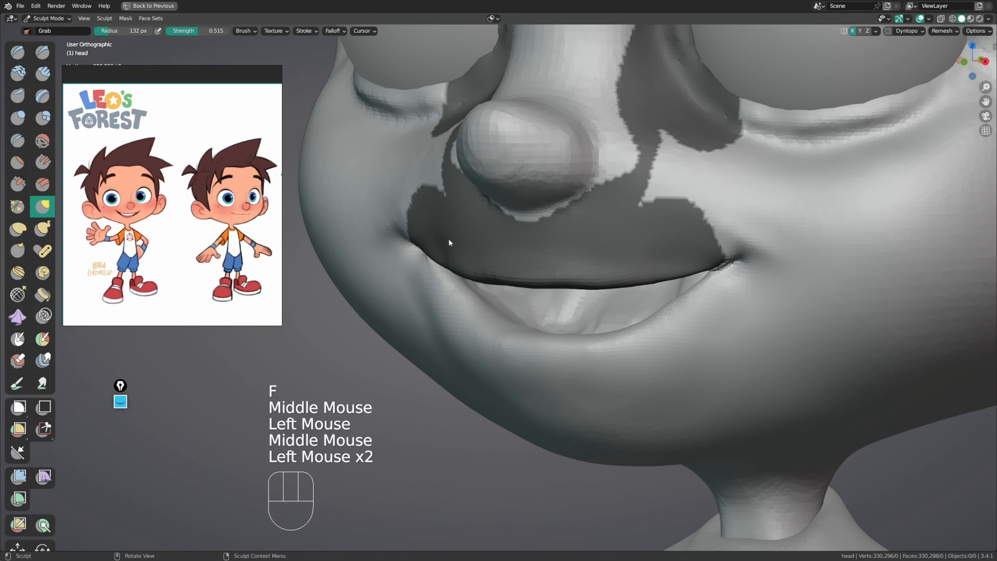
Step: Reshape the lower cheek beside the mouth corner using Grab with a 189 px radius
key("f")
mouse_move(449, 242)
middle_mouse_down()
mouse_move(429, 271)
mouse_move(463, 296)
middle_mouse_up()
key("f")
left_click_drag(426, 316, 423, 320)
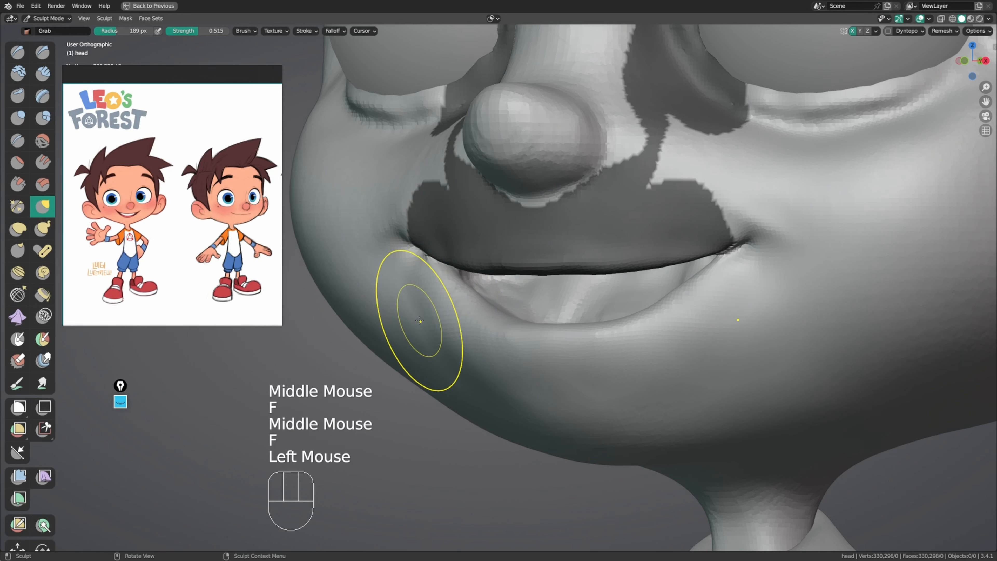
middle_click_drag(443, 317, 450, 319)
left_click(419, 341)
Step: Smooth the lower cheek and chin beside the mouth, using the Smooth brush at 156 px radius and 0.396 strength
mouse_move(418, 341)
left_mouse_down("shift")
mouse_move(426, 346)
mouse_move(412, 307)
mouse_move(422, 312)
left_mouse_up("shift")
key("f")
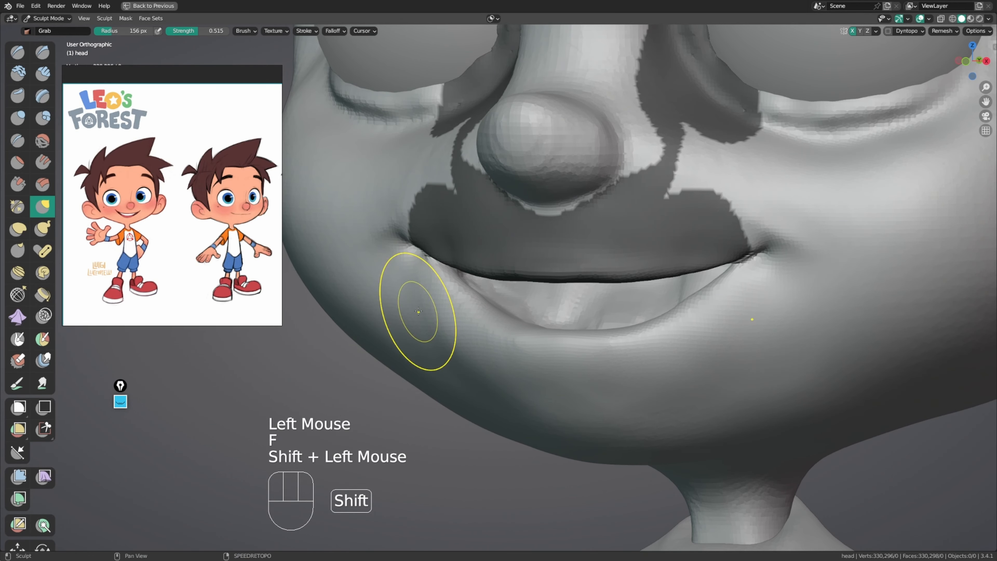
key("shift+s")
key("shift+f")
left_click(438, 366, "shift")
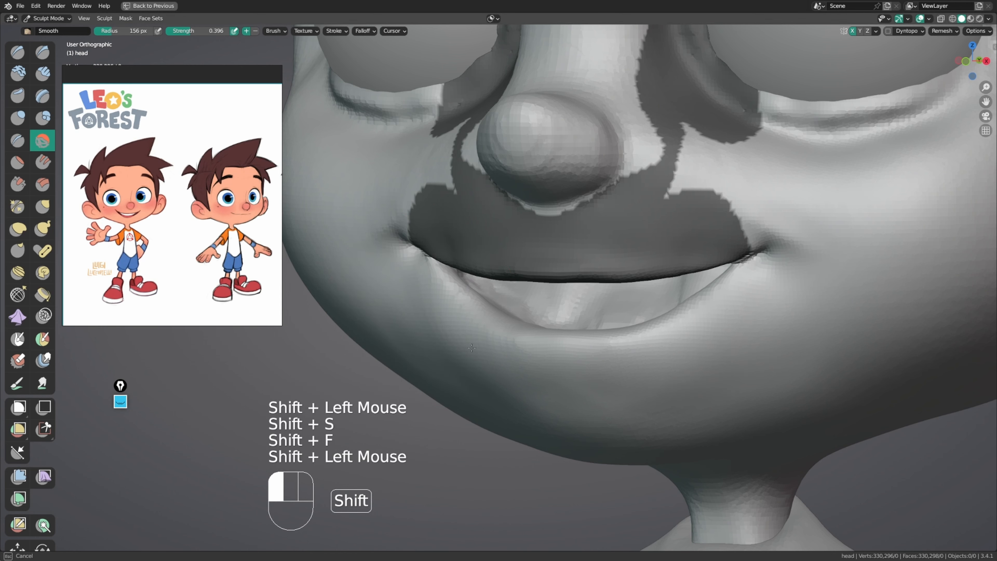
Step: Raise the lower lip edge near the mouth corner with several short Grab strokes
key("g")
key("f")
mouse_move(494, 318)
middle_mouse_down()
mouse_move(535, 222)
mouse_move(478, 289)
mouse_move(507, 353)
middle_mouse_up()
left_click_drag(492, 319, 485, 303)
left_click_drag(485, 306, 483, 298)
left_click_drag(483, 298, 482, 300)
Step: Shape the side of the lower lip from a three-quarter view using Grab with a 139 px radius
mouse_move(482, 304)
middle_mouse_down()
mouse_move(498, 353)
mouse_move(518, 327)
mouse_move(476, 313)
middle_mouse_up()
key("f")
left_click(534, 335)
left_click(519, 327)
left_click_drag(475, 313, 492, 294)
mouse_move(491, 294)
middle_mouse_down()
mouse_move(461, 281)
mouse_move(494, 289)
middle_mouse_up()
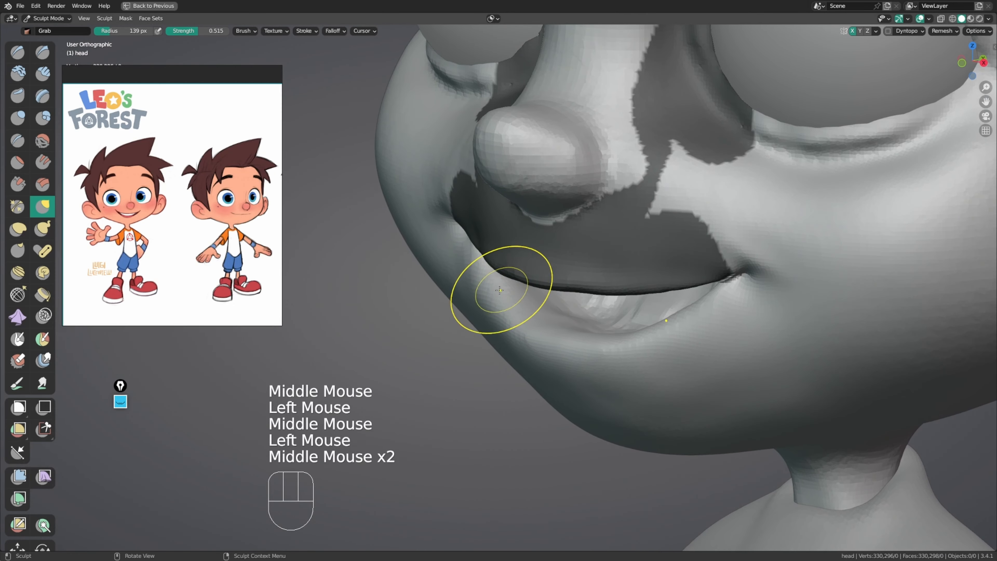
left_click_drag(494, 290, 506, 284)
Step: Refine the lower lip's contour from the side toward the middle using Grab with a 152 px radius
key("f")
middle_click_drag(506, 284, 526, 314)
left_click(506, 283)
left_click(508, 289)
left_click(510, 290)
key("f")
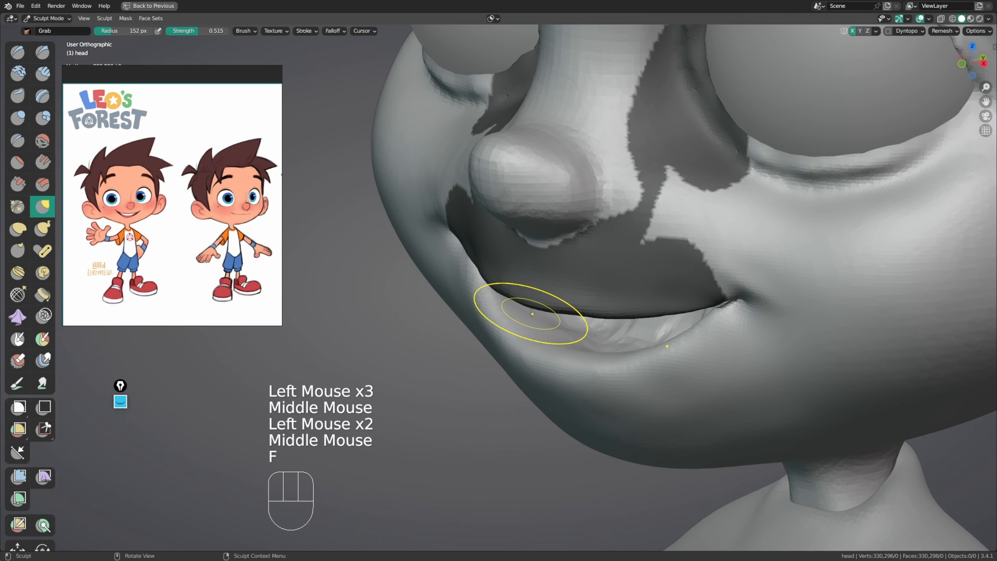
left_click_drag(531, 313, 517, 308)
left_click_drag(519, 308, 527, 318)
left_click_drag(542, 327, 554, 334)
Step: Lift the central part of the lower lip slightly with Grab at 152 px radius
mouse_move(556, 332)
middle_mouse_down()
mouse_move(627, 329)
mouse_move(590, 323)
mouse_move(634, 350)
middle_mouse_up()
left_click(589, 323)
left_click(624, 353)
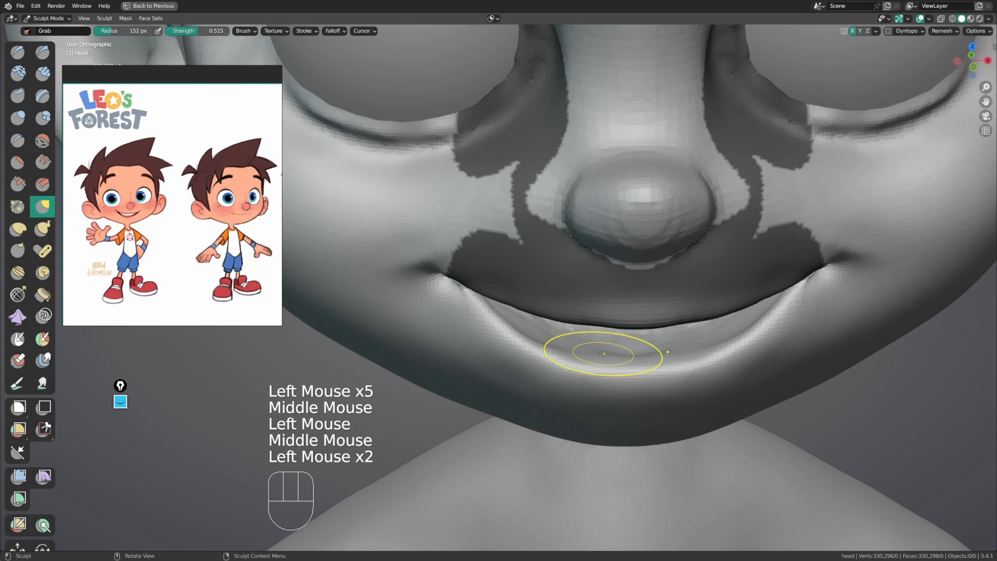
left_click_drag(603, 353, 606, 349)
Step: Smooth the lower lip and the inside of the mouth beneath the masked upper lip
middle_click_drag(612, 347, 688, 316)
left_click_drag(692, 314, 600, 325, "shift")
middle_click_drag(612, 337, 680, 313)
left_click_drag(680, 314, 619, 257, "shift")
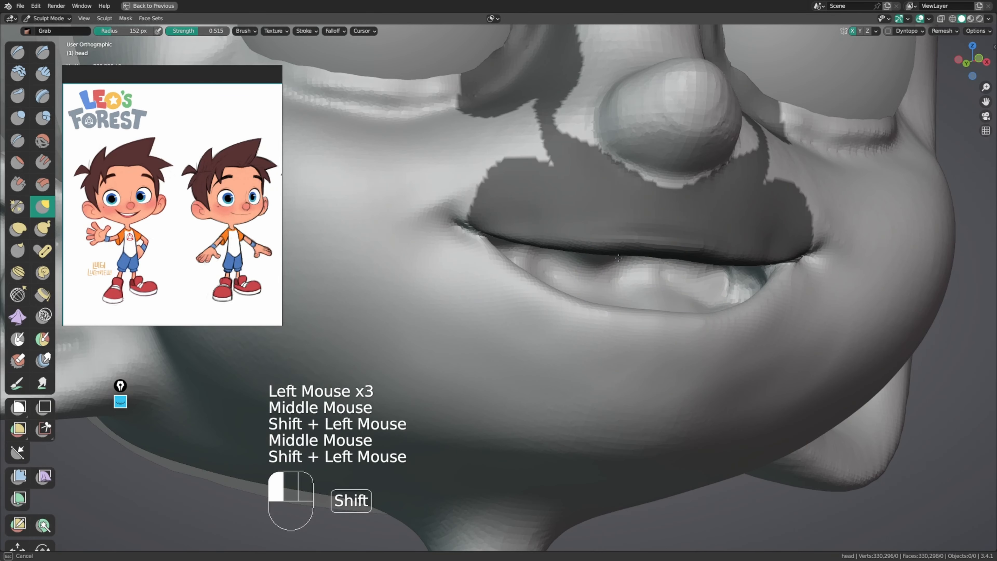
mouse_move(684, 304)
middle_mouse_down()
mouse_move(634, 334)
mouse_move(661, 329)
middle_mouse_up()
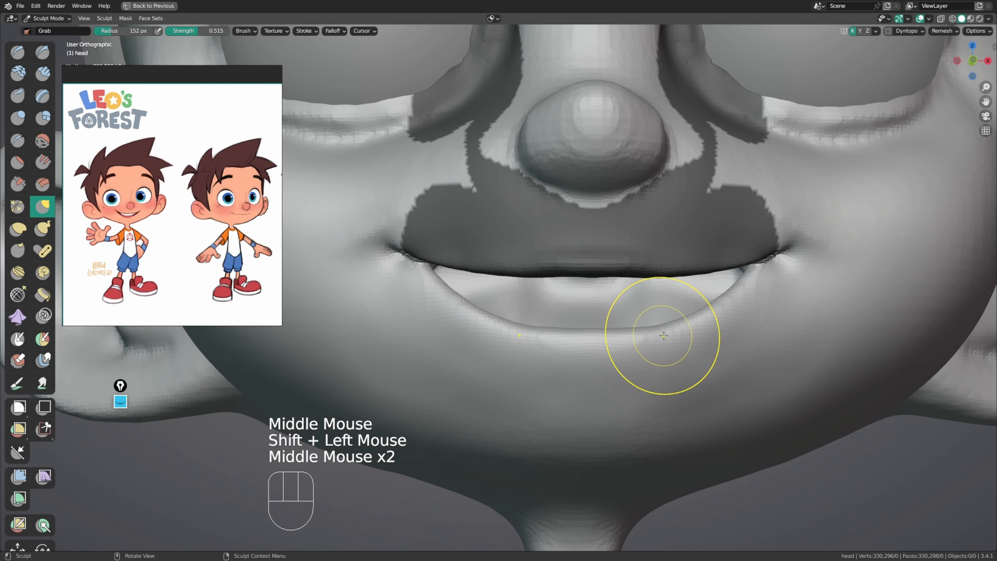
Step: Pull the lower lip edge up toward the mouth corners with Grab at 152 px radius to round the smile
left_click(665, 333)
left_click_drag(654, 339, 657, 335)
left_click_drag(726, 298, 738, 281)
left_click_drag(739, 279, 736, 276)
middle_click_drag(735, 275, 726, 284)
left_click_drag(724, 285, 725, 282)
left_click_drag(727, 290, 724, 287)
left_click_drag(713, 306, 703, 309)
left_click_drag(689, 319, 714, 297)
left_click_drag(741, 245, 739, 243)
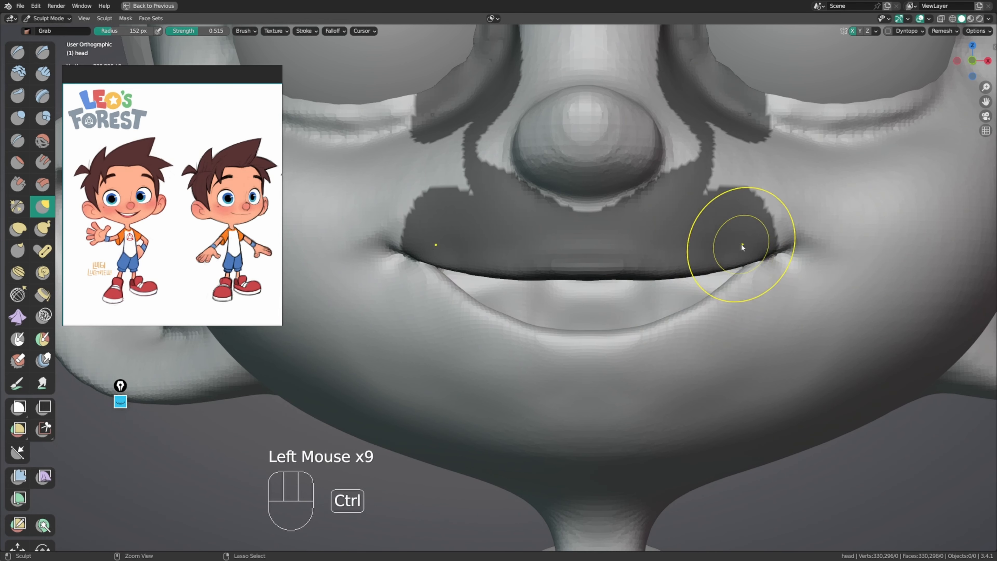
Step: Clear the mask and adjust the middle of the upper lip line using Grab with a 99 px radius
middle_click_drag(735, 241, 683, 274, "ctrl")
mouse_move(683, 275)
middle_mouse_down("ctrl")
mouse_move(630, 312)
mouse_move(655, 306)
mouse_move(541, 301)
mouse_move(610, 265)
middle_mouse_up("ctrl")
key("a")
key("f")
mouse_move(574, 306)
middle_mouse_down()
mouse_move(537, 292)
mouse_move(590, 285)
middle_mouse_up()
key("f")
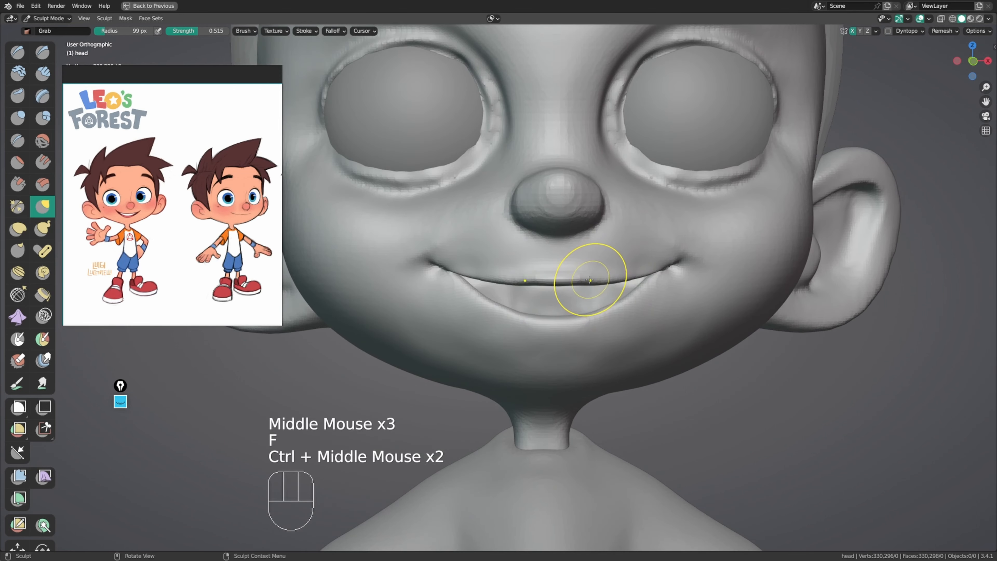
left_click_drag(577, 286, 576, 286)
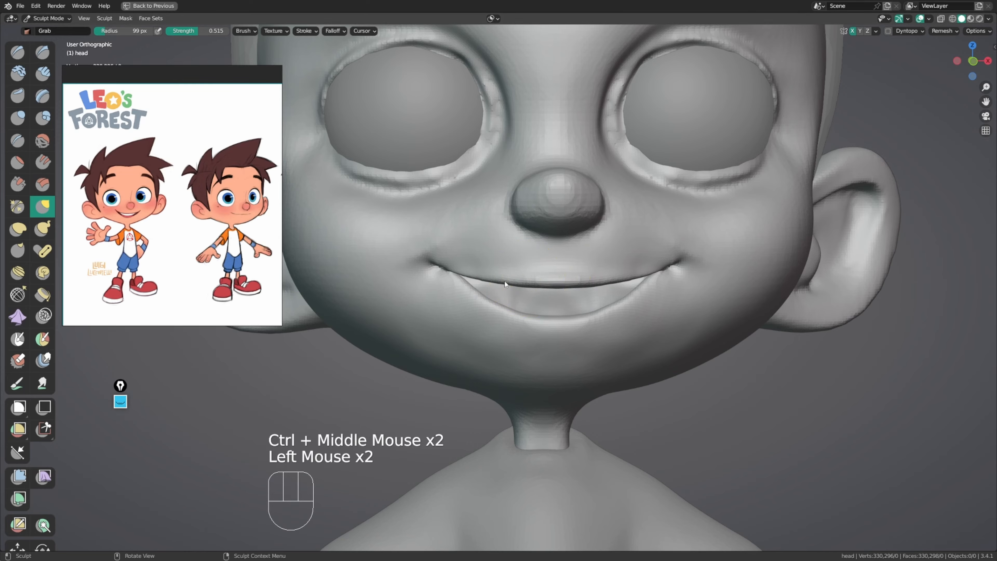
Step: Deepen the mouth corners using the Crease brush at 42 px radius and 0.250 strength
middle_click_drag(505, 284, 510, 289)
mouse_move(510, 289)
middle_mouse_down("shift")
mouse_move(467, 300)
mouse_move(485, 293)
middle_mouse_up("shift")
key("f")
key("shift+c")
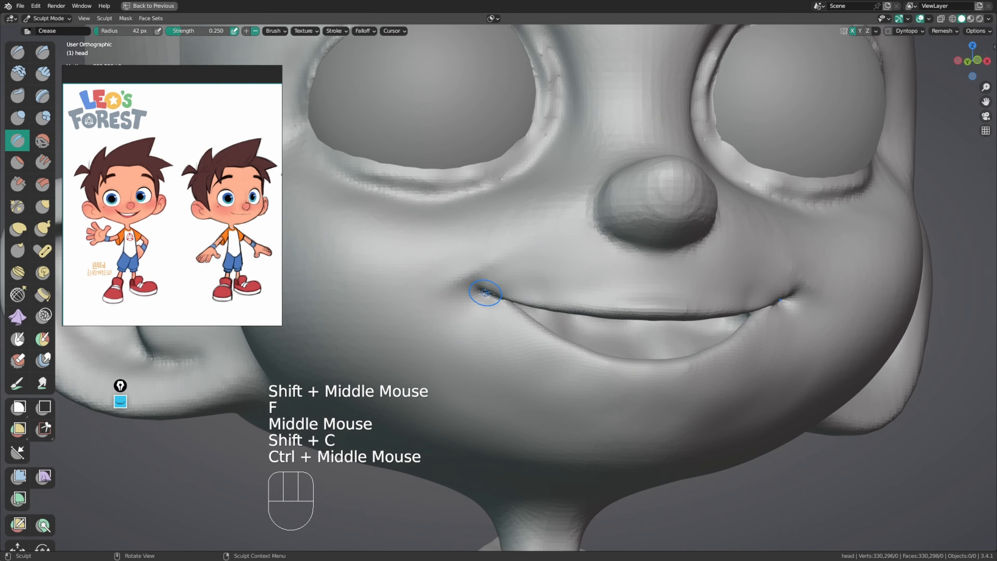
left_click_drag(485, 292, 476, 283)
Step: Try to sharpen the creases at the mouth corners using Draw Sharp at 53 px radius and 0.500 strength
key("y")
key("f")
left_click(478, 285)
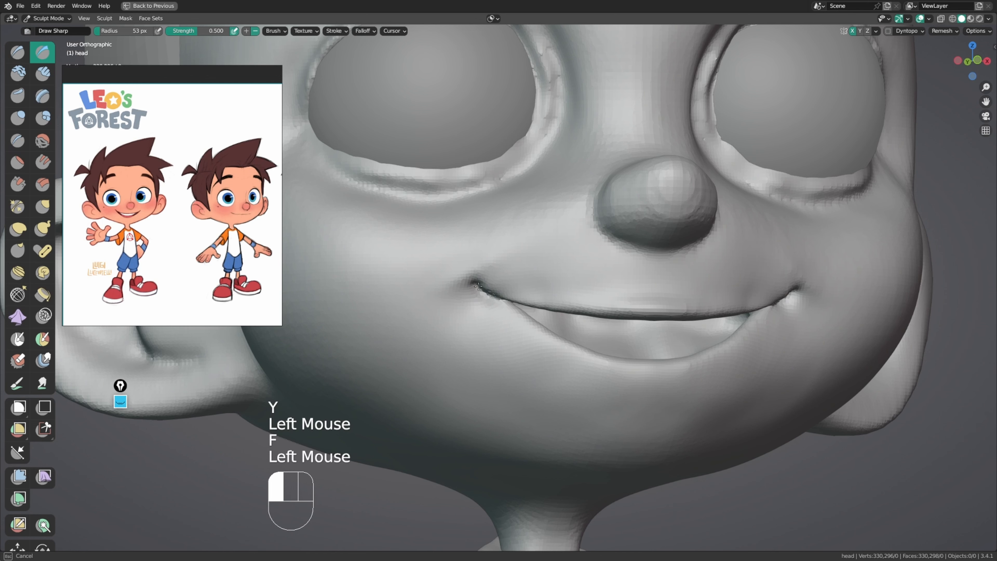
left_click_drag(463, 311, 474, 327)
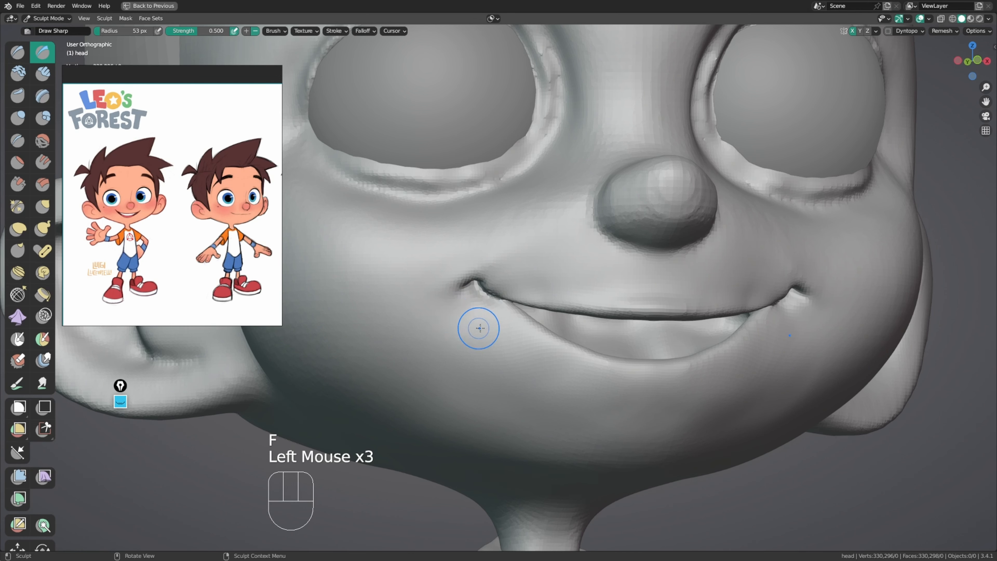
middle_click_drag(474, 327, 470, 297)
left_click(502, 272, "shift")
key("ctrl+z")
key("ctrl+z")
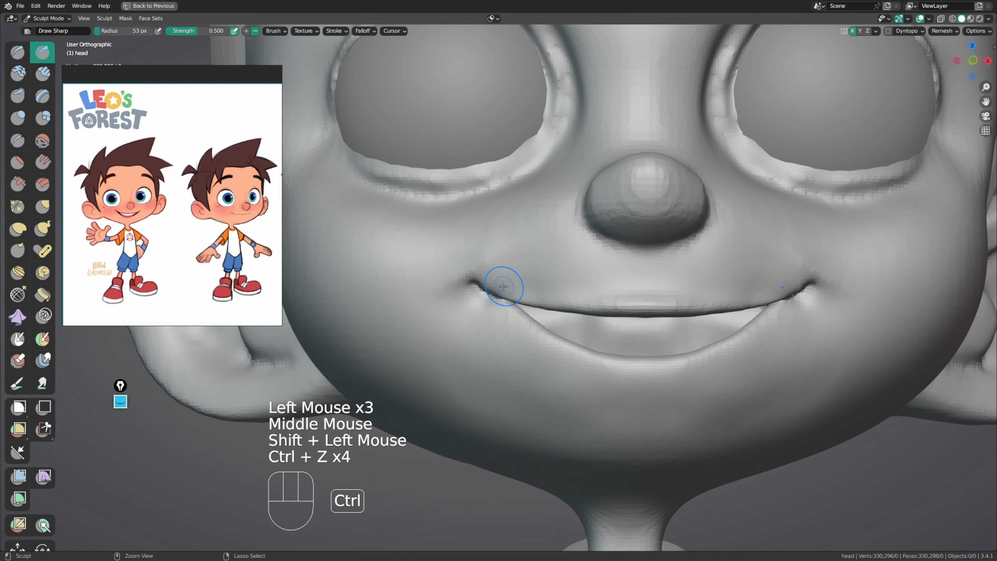
Step: Sharpen the mouth corner creases with Draw Sharp at 53 px radius and 0.500 strength, smoothing the strokes
middle_click_drag(476, 300, 487, 289)
left_click_drag(501, 299, 471, 282)
left_click_drag(479, 289, 465, 283)
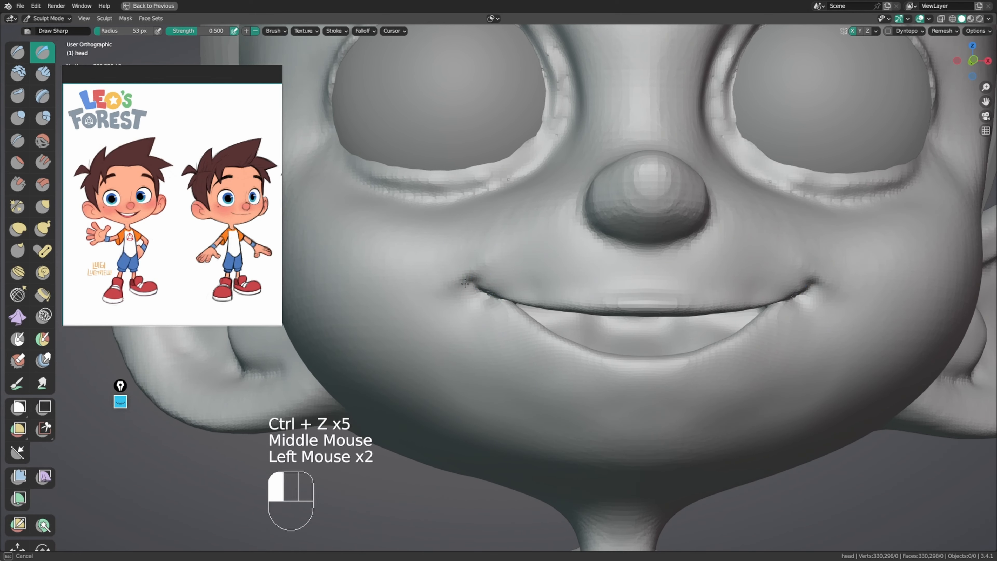
left_click(482, 280)
mouse_move(482, 280)
middle_mouse_down()
mouse_move(472, 292)
mouse_move(505, 283)
mouse_move(498, 299)
mouse_move(494, 272)
middle_mouse_up()
left_click(483, 300, "ctrl")
left_click(501, 280, "shift")
left_click(486, 287, "shift")
Step: Adjust the shape of the mouth corners using the Grab brush at 69 px radius
key("g")
key("f")
left_click(490, 297)
left_click(490, 297)
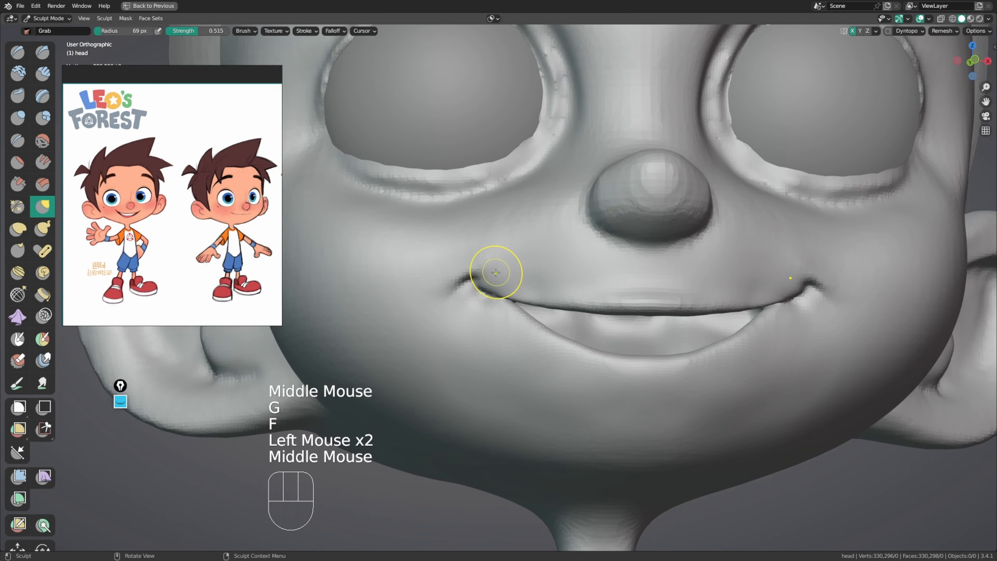
Step: Carve finer creases into the mouth corners using Draw Sharp at 27 to 29 px radius and 0.500 strength
key("shift+c")
key("f")
key("y")
left_click_drag(480, 285, 465, 276)
left_click_drag(482, 288, 469, 277)
left_click_drag(480, 283, 467, 282)
middle_click_drag(473, 284, 487, 284)
left_click_drag(486, 286, 470, 277)
left_click_drag(481, 285, 463, 281)
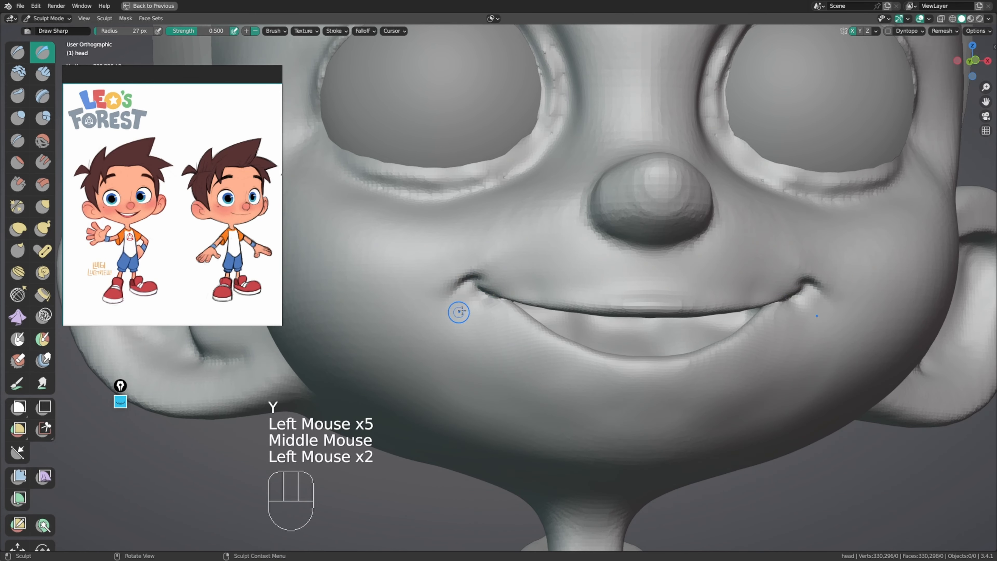
middle_click_drag(473, 291, 489, 291)
left_click_drag(485, 290, 472, 284)
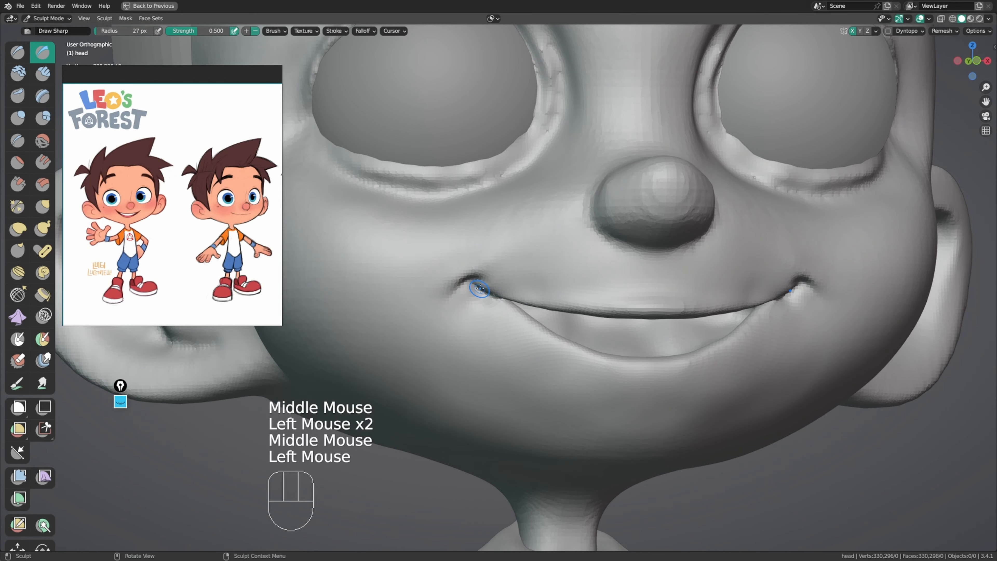
key("f")
left_click(479, 290)
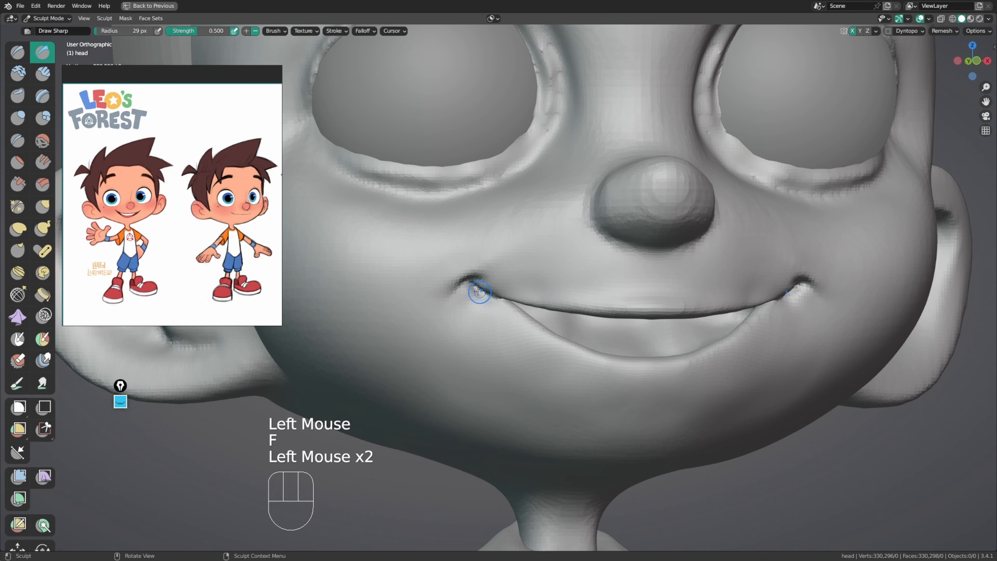
Step: Pull the lip ends outward into the mouth corners using Grab at 88 px radius and smooth the surrounding skin
key("g")
middle_click_drag(506, 301, 525, 303)
key("f")
key("f")
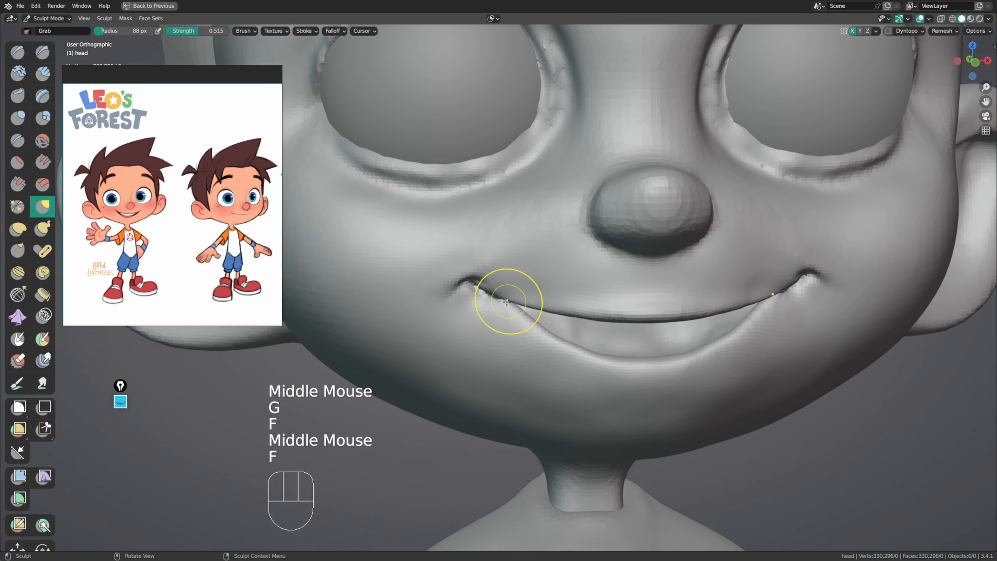
left_click(542, 302)
left_click_drag(503, 303, 484, 298)
middle_click_drag(485, 300, 473, 302)
left_click_drag(479, 299, 474, 297)
middle_click_drag(476, 300, 468, 297)
left_click_drag(476, 298, 471, 297)
left_click_drag(471, 300, 468, 302, "shift")
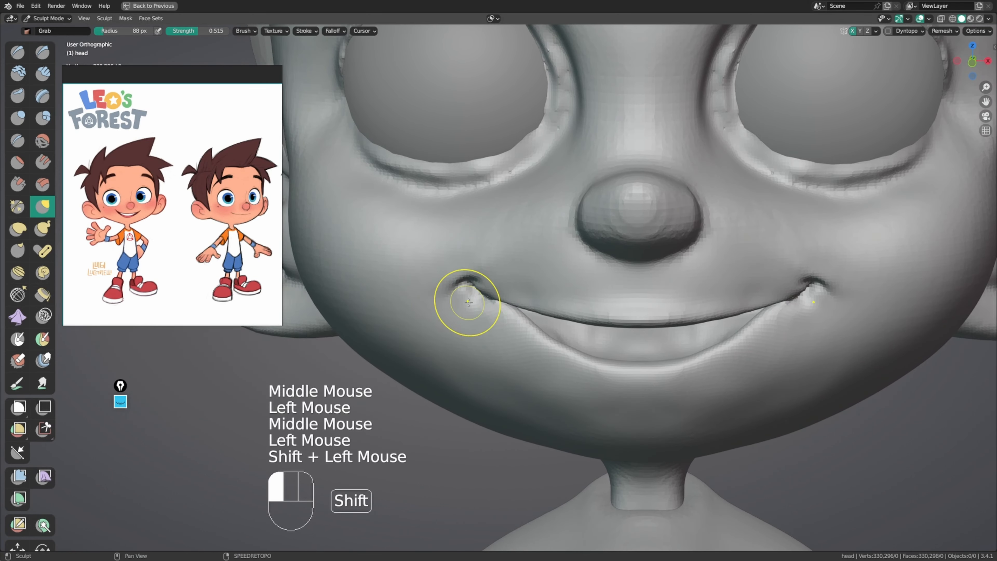
middle_click_drag(486, 305, 439, 281)
left_click_drag(439, 281, 437, 279, "shift")
Step: Fine-tune the mouth corners and the upper lip ends with Grab at 72 px radius
mouse_move(523, 235)
middle_mouse_down("ctrl")
mouse_move(532, 256)
mouse_move(513, 271)
middle_mouse_up("ctrl")
middle_click_drag(514, 271, 483, 298)
key("f")
left_click(479, 300)
left_click_drag(485, 299, 483, 297)
left_click_drag(483, 298, 478, 296)
left_click_drag(478, 299, 475, 298)
middle_click_drag(478, 301, 468, 305)
left_click_drag(492, 291, 490, 290)
middle_click_drag(491, 289, 482, 290)
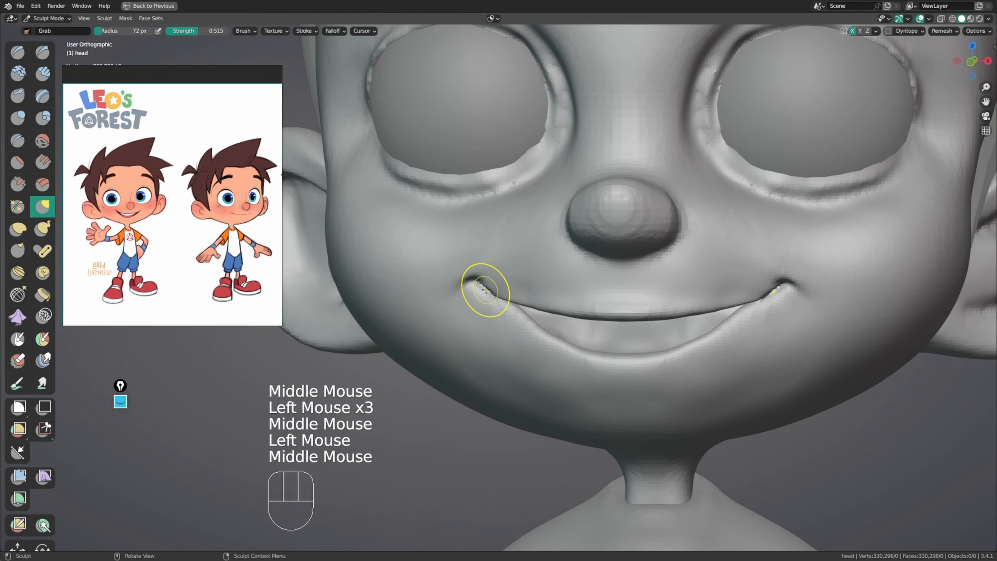
left_click_drag(485, 289, 479, 285)
middle_click_drag(493, 287, 503, 286)
left_click_drag(533, 272, 536, 266)
Step: Smooth the chin and lower cheeks below the smile
middle_click_drag(538, 263, 528, 287, "ctrl")
mouse_move(523, 285)
middle_mouse_down("ctrl")
mouse_move(514, 303)
mouse_move(520, 329)
middle_mouse_up("ctrl")
left_click_drag(495, 322, 523, 330, "shift")
left_click_drag(529, 334, 546, 337, "shift")
middle_click_drag(545, 337, 596, 323)
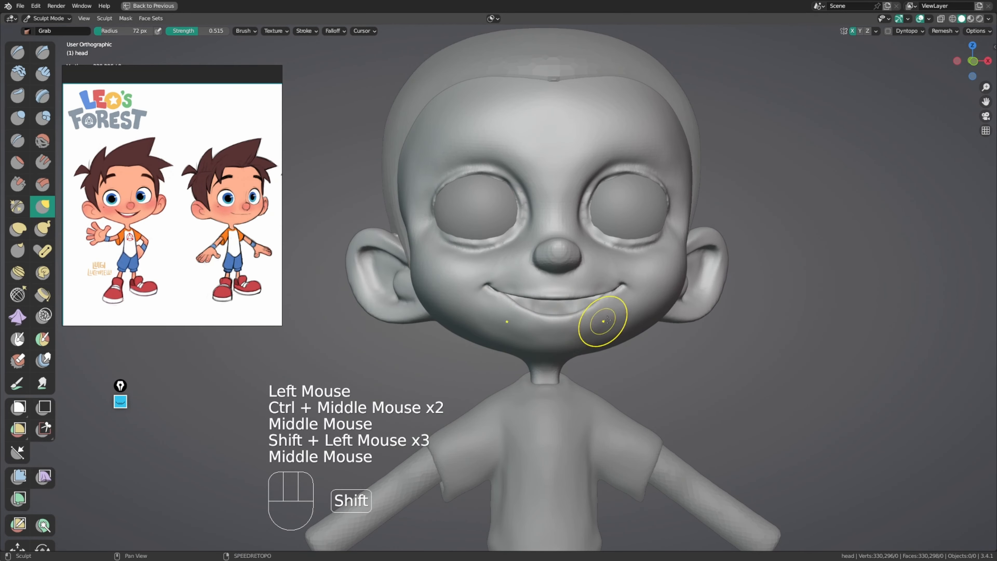
left_click_drag(596, 322, 545, 339, "shift")
middle_click_drag(503, 322, 533, 332)
left_click_drag(534, 332, 570, 341, "shift")
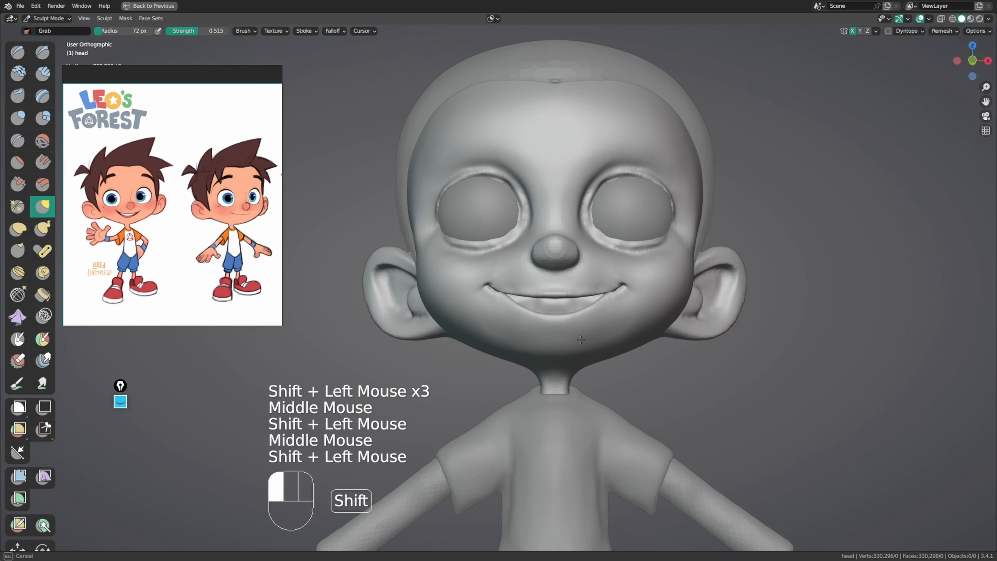
Step: Smooth the cheeks and the area around the nose, enlarging the brush radius to 116 px
middle_click_drag(622, 329, 645, 316)
left_click_drag(645, 316, 554, 282, "shift")
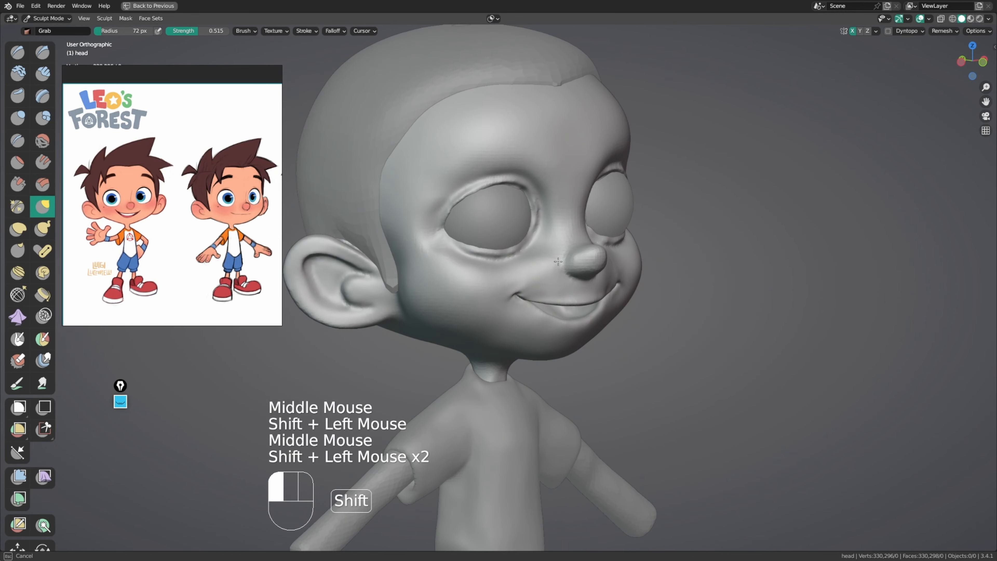
mouse_move(555, 282)
middle_mouse_down("shift")
mouse_move(510, 293)
mouse_move(514, 279)
middle_mouse_up("shift")
left_click_drag(514, 279, 516, 276, "shift")
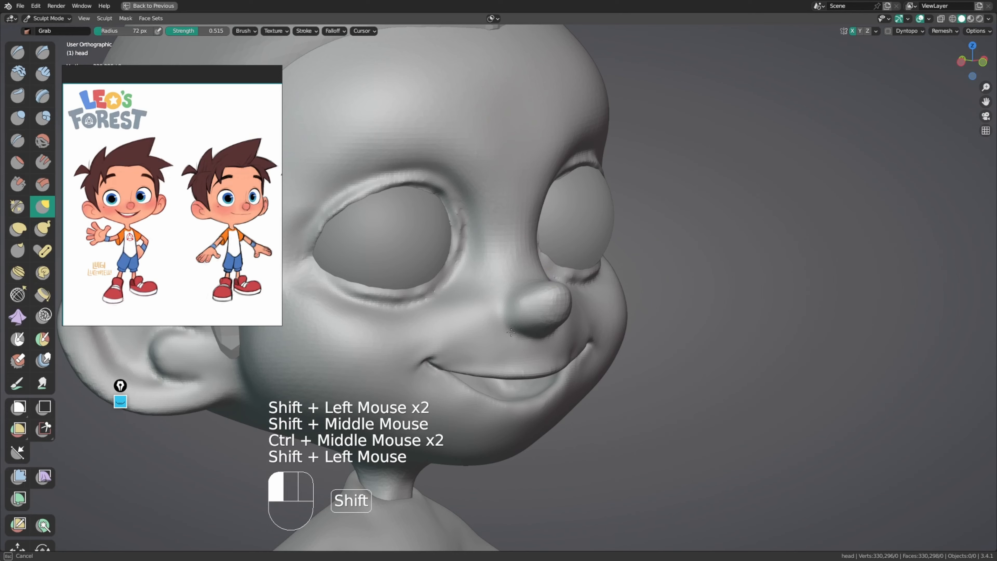
left_click_drag(511, 332, 561, 308, "shift")
middle_click_drag(562, 309, 527, 301)
key("f")
left_click(545, 300)
left_click_drag(544, 300, 558, 298, "shift")
middle_click_drag(558, 298, 514, 314)
left_click_drag(514, 314, 579, 276, "shift")
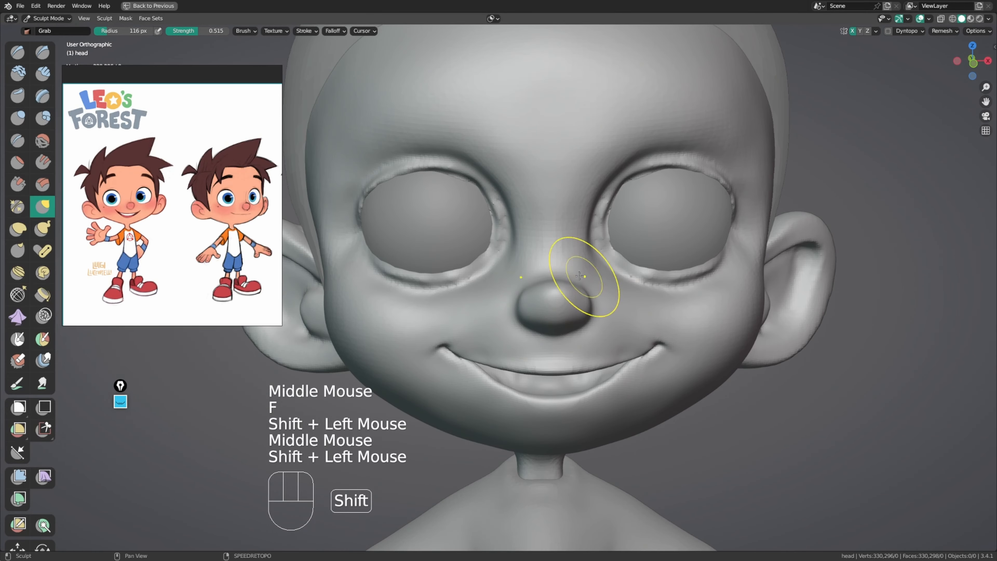
middle_click_drag(579, 276, 561, 274)
middle_click_drag(561, 274, 544, 273, "shift")
Step: Crease the base of the nose where its side meets the cheek, using Crease at 50 px radius and 0.250 strength
key("f")
middle_click_drag(529, 311, 561, 300)
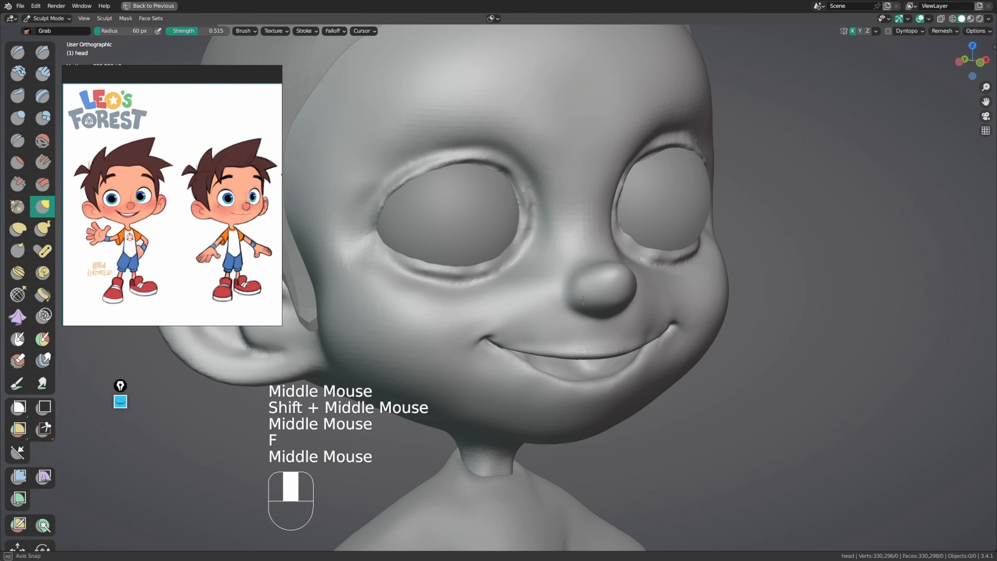
key("shift+c")
key("f")
left_click(566, 304)
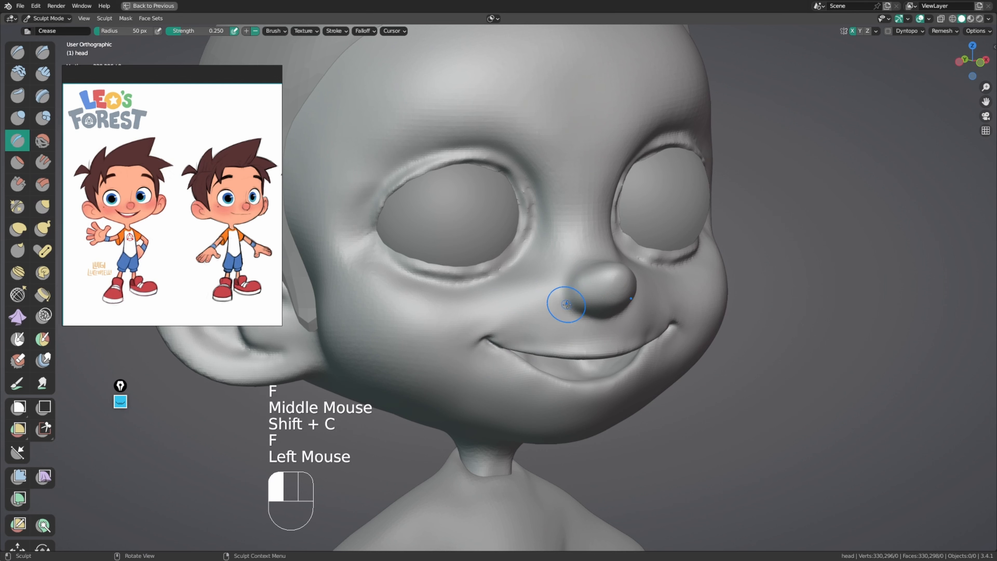
left_click(575, 314)
middle_click_drag(582, 306, 564, 308)
left_click(564, 308)
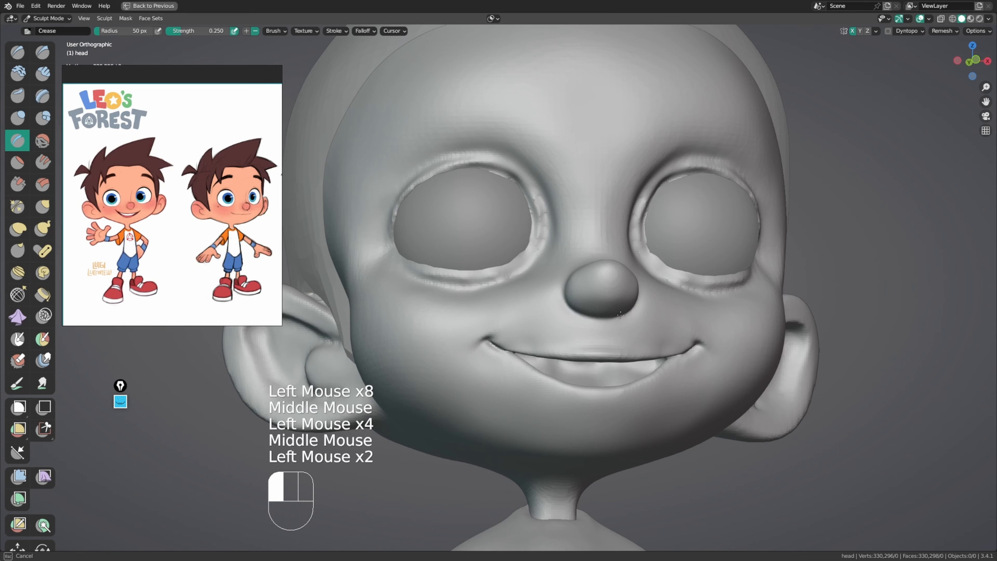
Step: Continue the crease beneath the nose tip and up along the opposite side of the nose
left_click_drag(620, 315, 629, 310)
middle_click_drag(629, 310, 600, 314)
left_click_drag(600, 314, 633, 306)
middle_click_drag(635, 308, 614, 312)
left_click_drag(614, 313, 634, 300)
middle_click_drag(638, 304, 613, 312)
left_click_drag(618, 313, 640, 283)
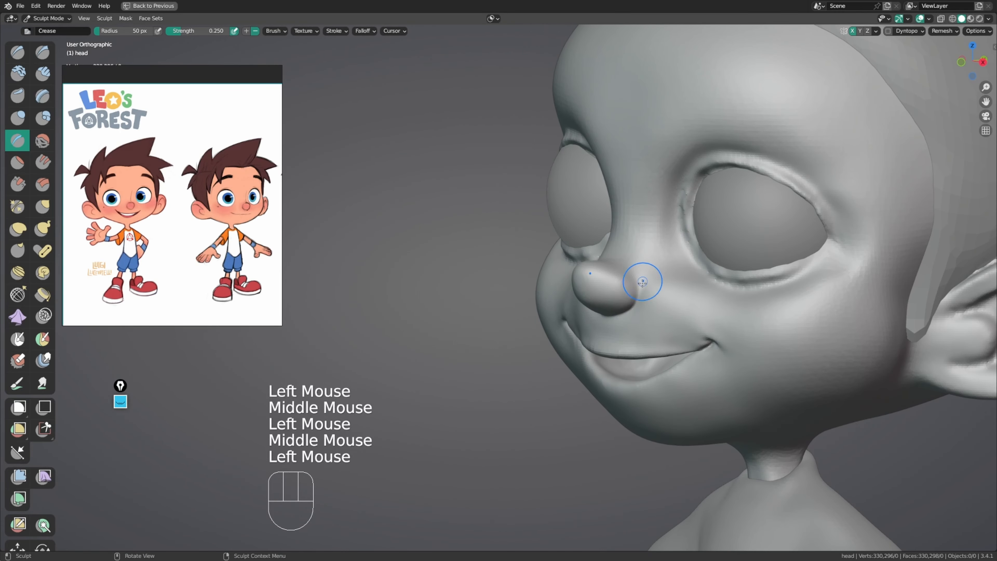
middle_click_drag(613, 297, 605, 330, "shift")
left_click(599, 339)
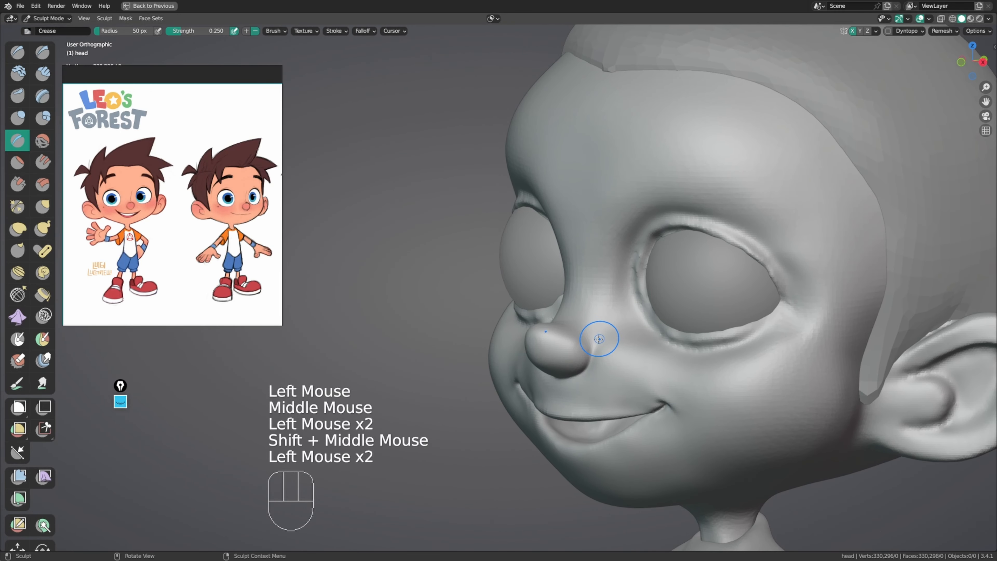
Step: Raise the sides of the nose bridge with inverted Crease strokes at 50 px radius, undoing the strokes that do not fit
mouse_move(603, 329)
left_mouse_down("ctrl")
mouse_move(595, 334)
mouse_move(601, 292)
left_mouse_up("ctrl")
left_click_drag(592, 306, 608, 281, "ctrl")
middle_click_drag(652, 300, 704, 294)
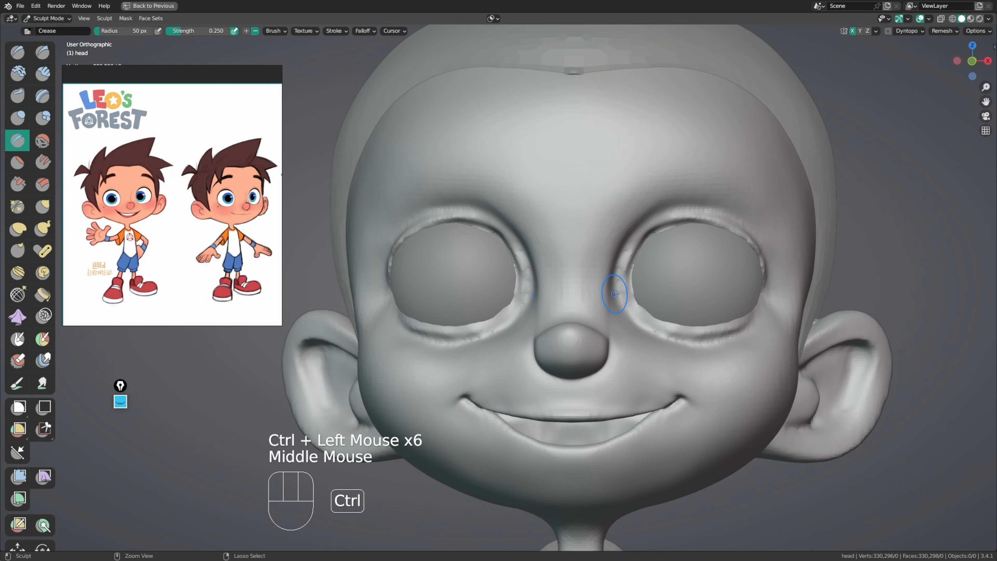
key("ctrl+z")
middle_click_drag(617, 283, 608, 242)
left_click(590, 281, "ctrl")
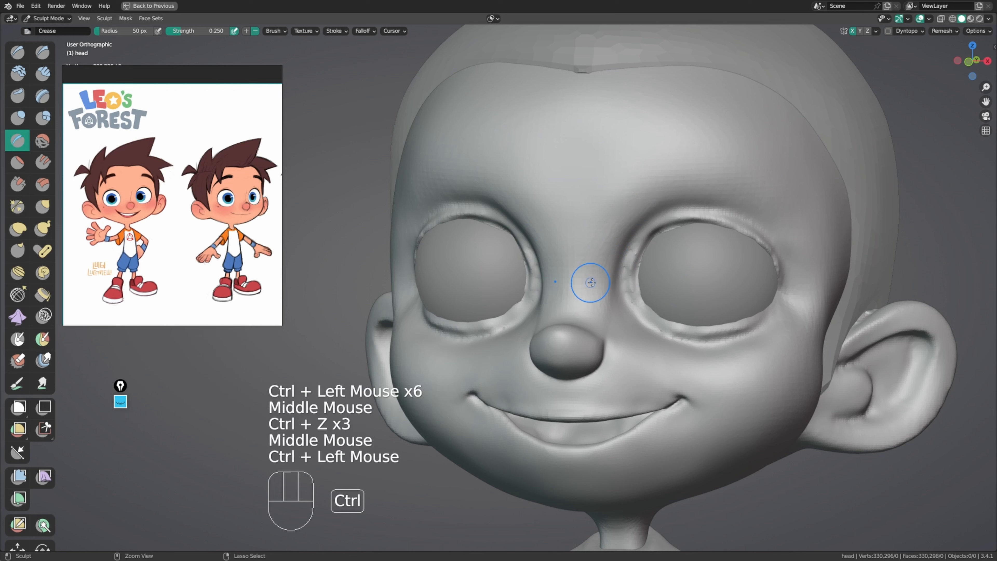
left_click(591, 304, "ctrl")
middle_click_drag(591, 304, 598, 353)
left_click_drag(588, 313, 583, 326, "ctrl")
left_click_drag(582, 329, 585, 324, "ctrl")
middle_click_drag(586, 325, 591, 353, "ctrl")
left_click_drag(588, 333, 594, 324, "ctrl")
middle_click_drag(594, 324, 578, 307)
Step: Smooth the nose bridge, the space between the eyes and the area beside the nose tip
left_click_drag(584, 310, 589, 297, "shift")
middle_click_drag(589, 295, 587, 258)
mouse_move(582, 297)
left_mouse_down("shift")
mouse_move(581, 308)
mouse_move(582, 297)
left_mouse_up("shift")
middle_click_drag(582, 298, 609, 291)
left_click_drag(557, 277, 571, 263, "shift")
middle_click_drag(571, 264, 603, 263)
left_click_drag(557, 238, 540, 246, "shift")
middle_click_drag(576, 286, 585, 317)
left_click_drag(522, 334, 516, 341, "shift")
left_click_drag(517, 341, 513, 346, "shift")
mouse_move(513, 345)
middle_mouse_down()
mouse_move(534, 351)
mouse_move(557, 334)
middle_mouse_up()
mouse_move(557, 334)
middle_mouse_down()
mouse_move(574, 318)
mouse_move(550, 351)
middle_mouse_up()
Step: Deepen the fold beside the nose tip with Crease at 57 px radius and smooth the skin around it
key("f")
left_click(549, 340)
key("f")
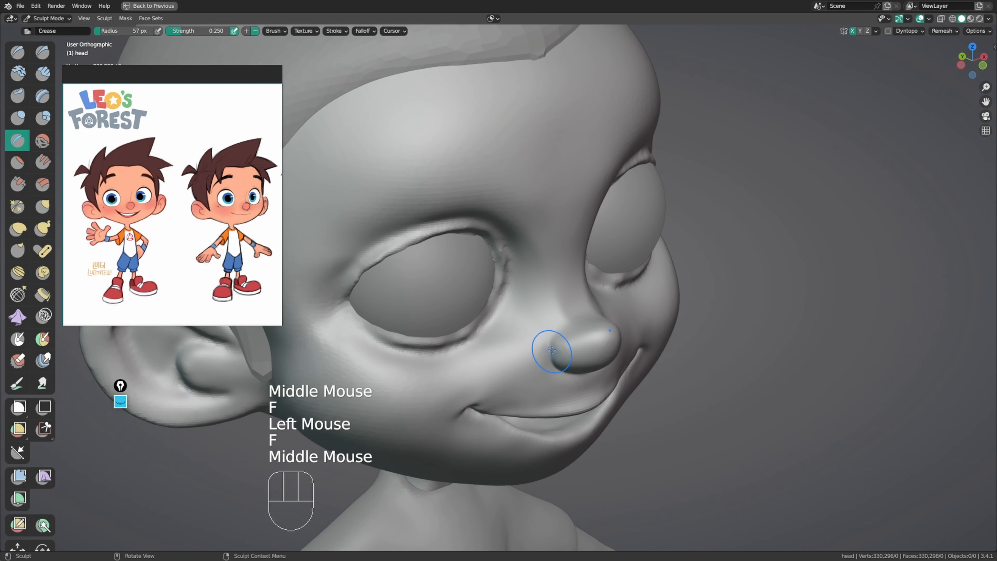
left_click_drag(551, 350, 553, 339)
left_click_drag(550, 348, 553, 339)
middle_click_drag(553, 342, 544, 346)
mouse_move(551, 342)
left_mouse_down()
mouse_move(555, 352)
mouse_move(548, 335)
left_mouse_up()
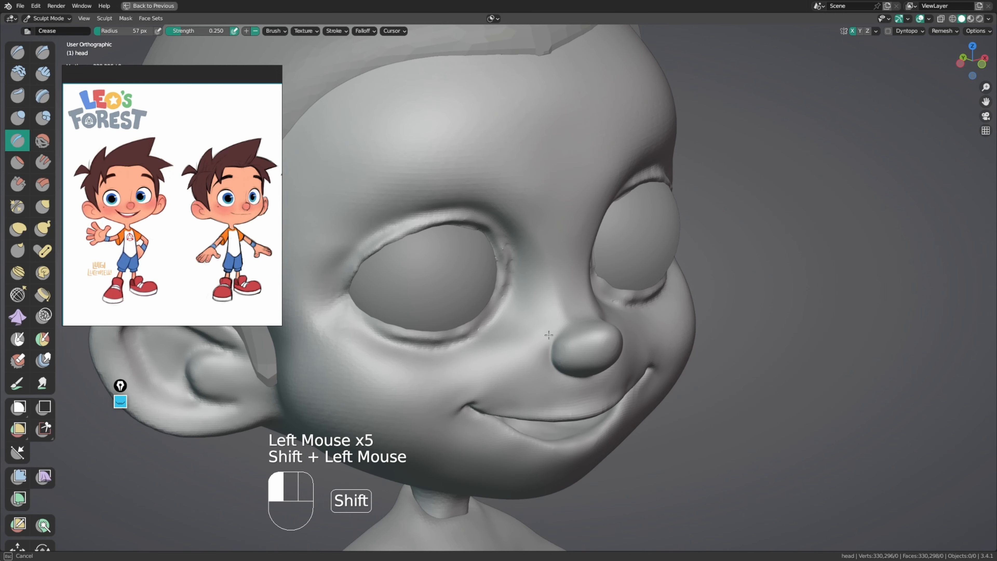
middle_click_drag(536, 345, 564, 352)
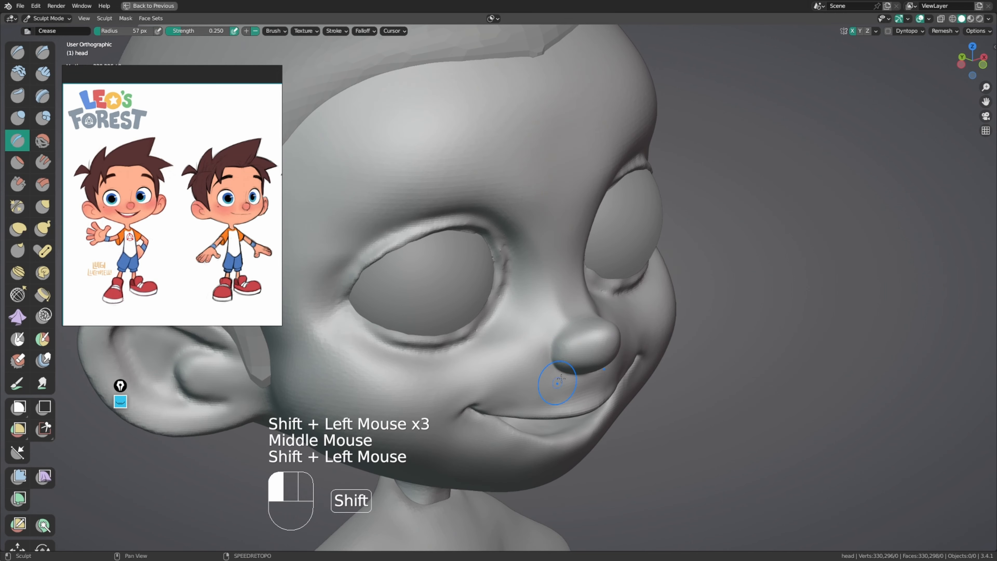
left_click_drag(560, 379, 556, 372, "shift")
Step: Reshape the sides of the nose tip using the Grab brush at 76 px radius
key("g")
mouse_move(545, 353)
middle_mouse_down()
mouse_move(558, 348)
mouse_move(545, 339)
mouse_move(554, 334)
middle_mouse_up()
key("f")
left_click_drag(554, 338, 548, 338)
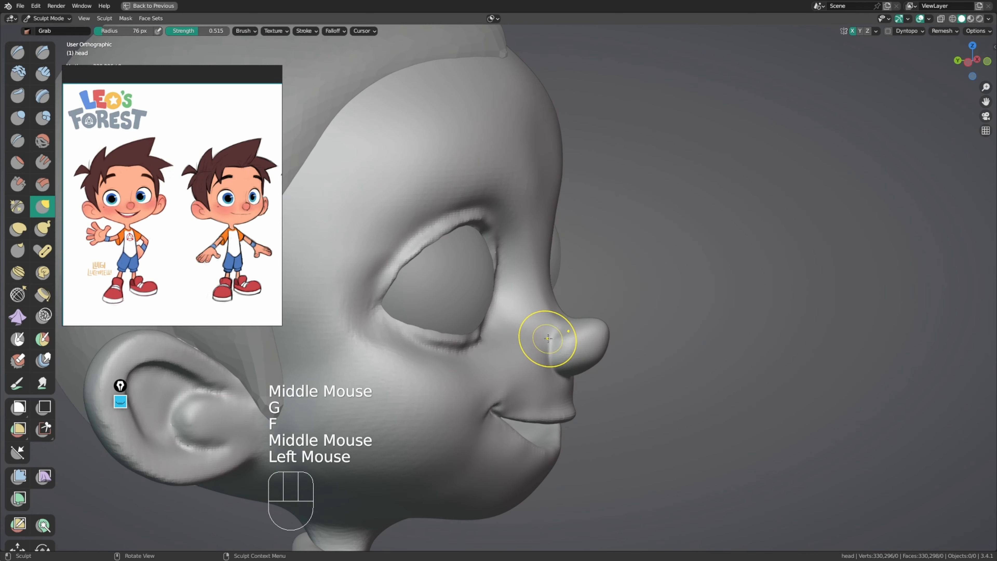
middle_click_drag(545, 348, 619, 348)
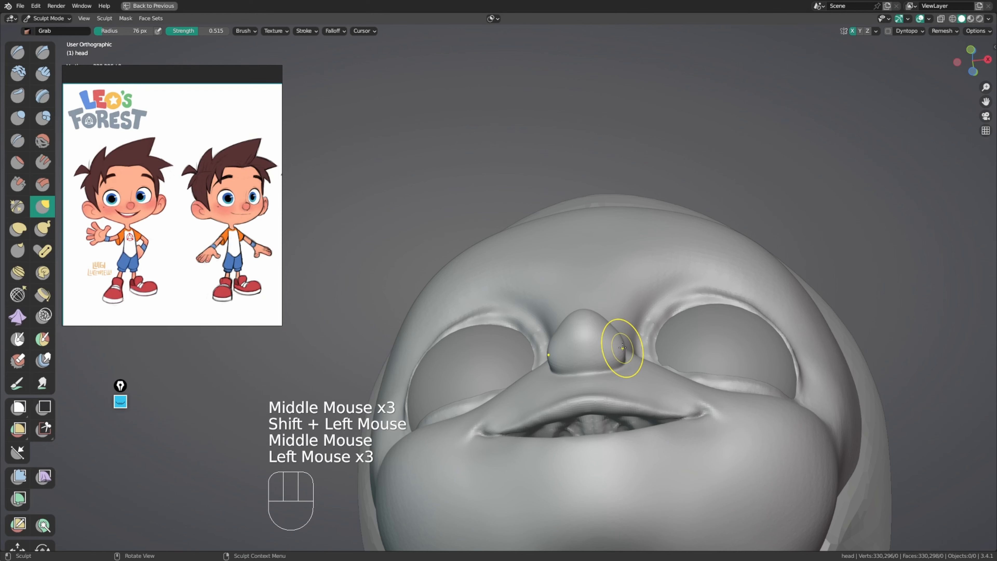
left_click_drag(617, 329, 613, 333)
middle_click_drag(613, 332, 599, 353)
left_click_drag(598, 353, 597, 358)
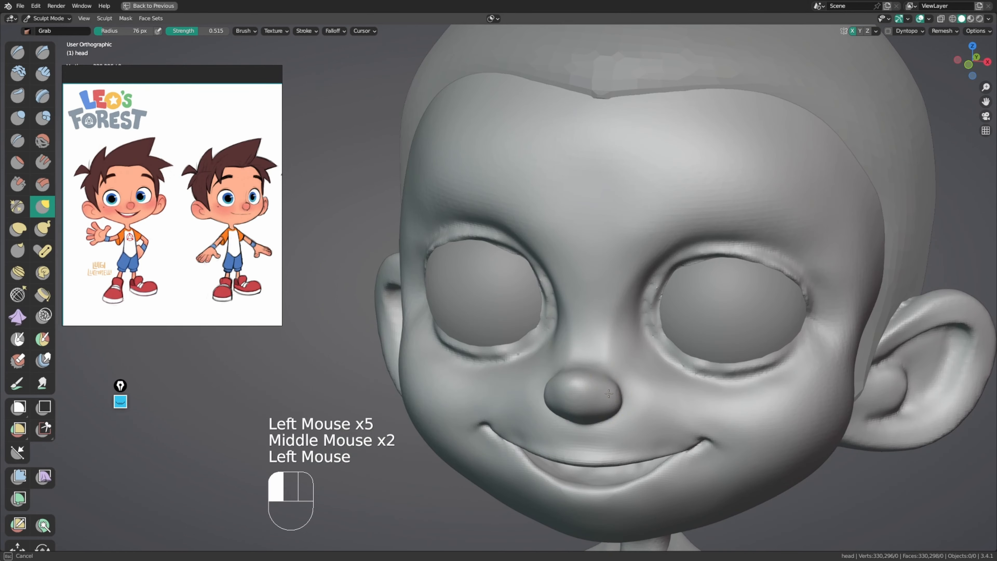
Step: Adjust the side of the nose from below with Grab at 141 px radius
middle_click_drag(598, 358, 588, 333)
mouse_move(589, 334)
middle_mouse_down("shift")
mouse_move(583, 312)
mouse_move(590, 322)
middle_mouse_up("shift")
key("f")
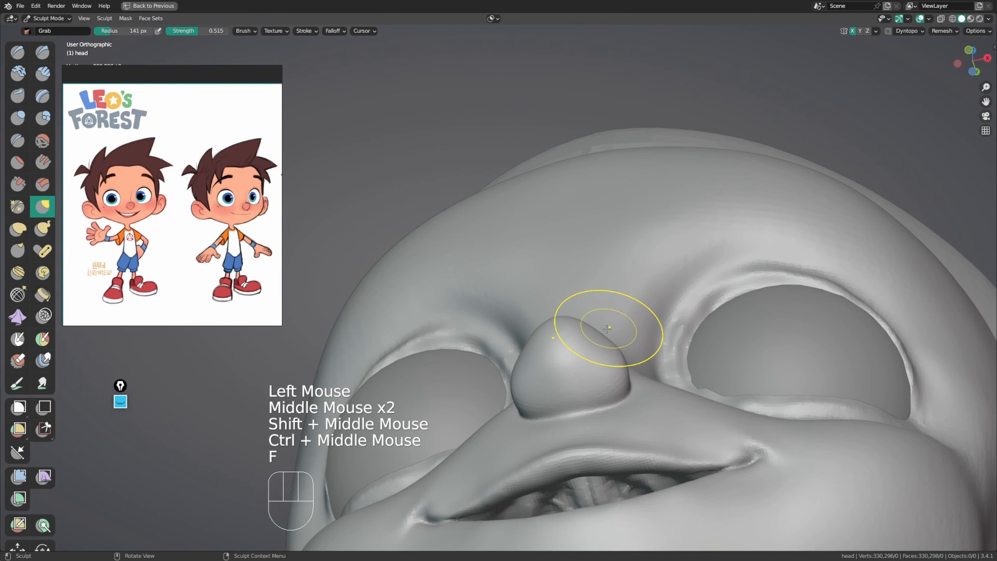
left_click_drag(600, 337, 600, 339)
Step: Switch to the Crease brush at 55 px radius and smooth the transition between the nose and cheeks
mouse_move(600, 339)
middle_mouse_down()
mouse_move(627, 361)
mouse_move(612, 445)
mouse_move(630, 382)
mouse_move(634, 456)
mouse_move(589, 393)
mouse_move(528, 361)
mouse_move(589, 356)
mouse_move(602, 337)
mouse_move(689, 367)
mouse_move(561, 340)
mouse_move(511, 314)
middle_mouse_up()
key("f")
key("f")
key("shift+c")
key("f")
mouse_move(510, 306)
left_mouse_down("shift")
mouse_move(501, 312)
mouse_move(514, 326)
left_mouse_up("shift")
middle_click_drag(585, 320, 555, 320)
left_click_drag(555, 320, 568, 324, "shift")
middle_click_drag(581, 330, 535, 333)
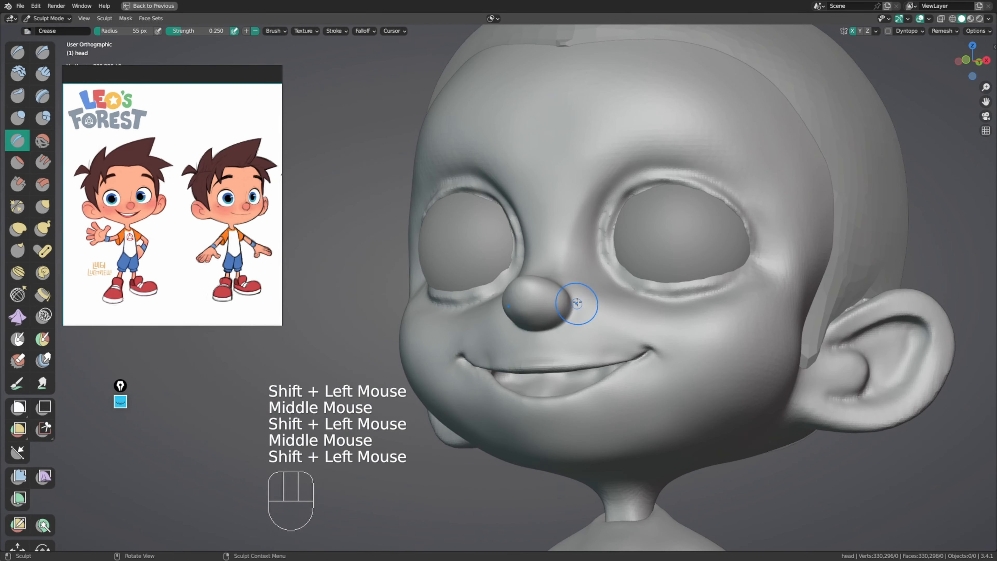
Step: Build up the nose's underside with the Draw brush at 55 px radius and 0.500 strength, then smooth the nose and cheeks
middle_click_drag(576, 304, 568, 309)
key("x")
middle_click_drag(523, 325, 542, 326)
left_click_drag(542, 325, 541, 326, "shift")
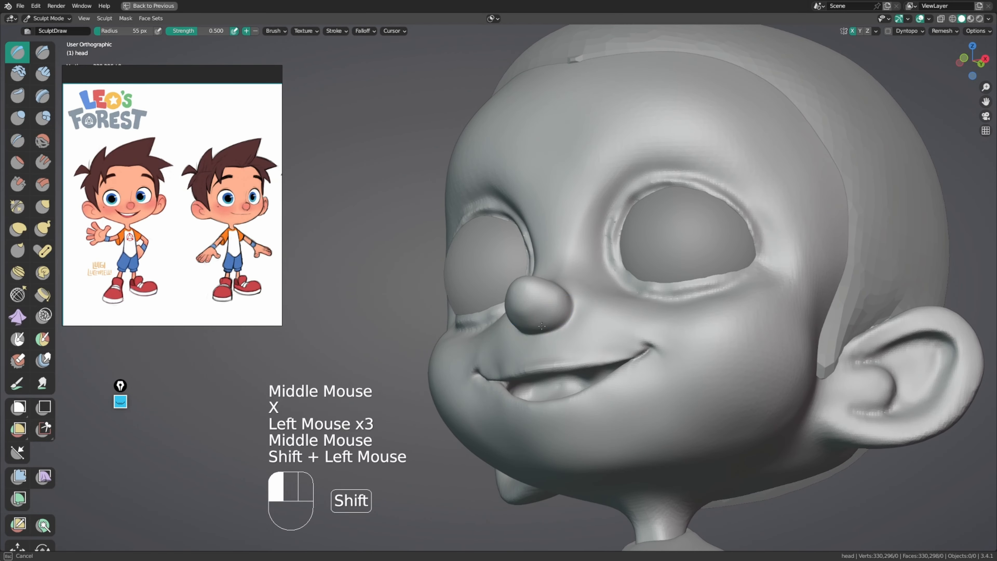
middle_click_drag(514, 313, 534, 314)
left_click_drag(534, 314, 538, 316, "shift")
middle_click_drag(541, 314, 601, 312)
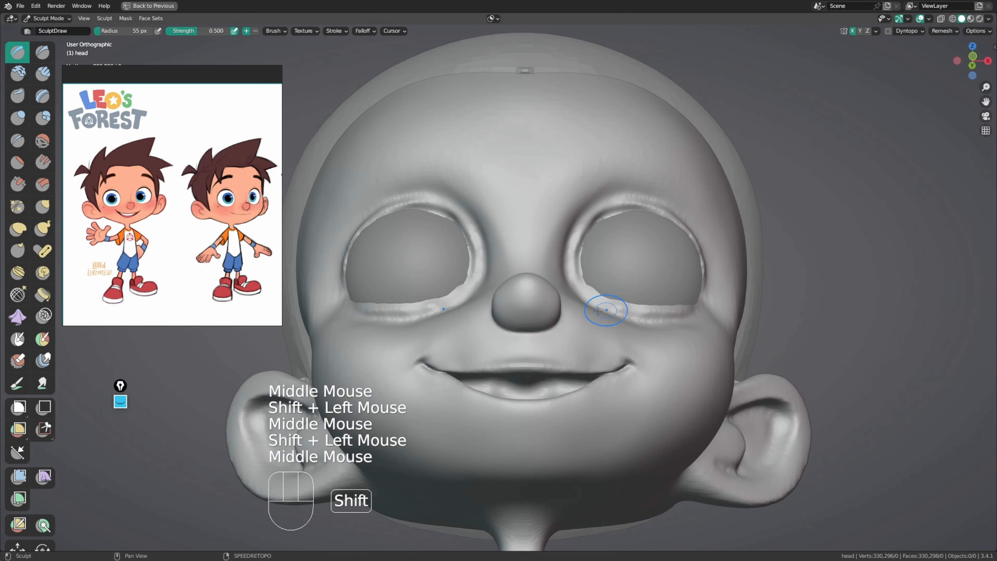
left_click_drag(601, 312, 581, 314, "shift")
Step: Refine the lower side contour of the nose tip using Grab at 55 and 64 px radius
key("g")
left_click_drag(486, 321, 490, 324)
middle_click_drag(496, 335, 503, 325)
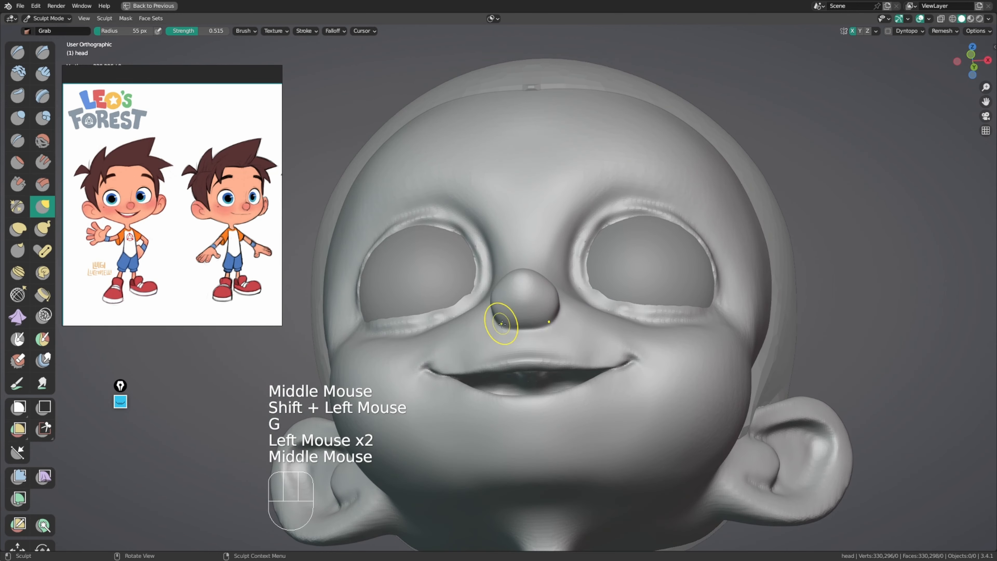
left_click_drag(489, 316, 491, 312)
middle_click_drag(493, 311, 521, 308)
key("f")
left_click_drag(496, 310, 495, 299)
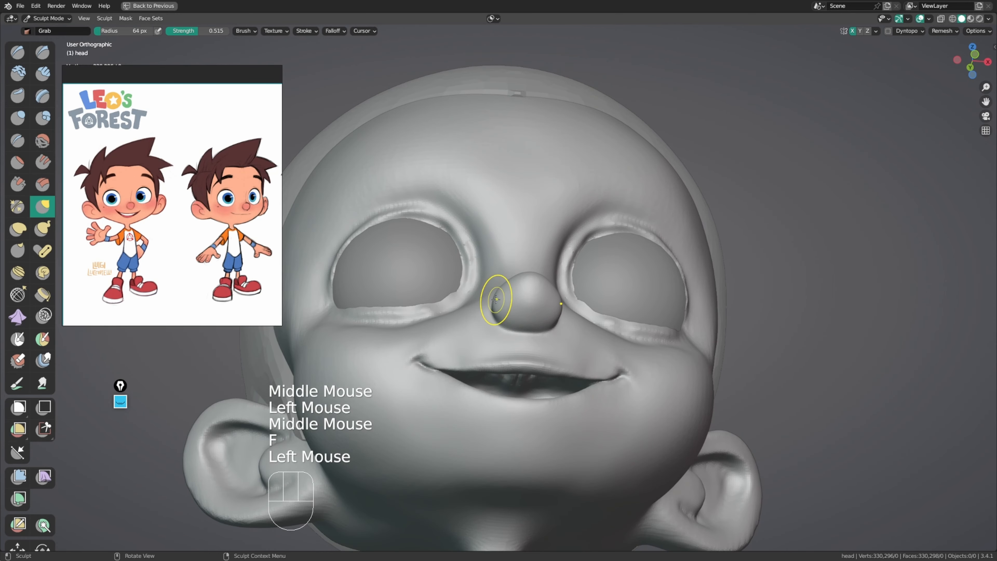
mouse_move(500, 316)
middle_mouse_down()
mouse_move(297, 394)
mouse_move(574, 301)
mouse_move(513, 325)
mouse_move(522, 325)
middle_mouse_up()
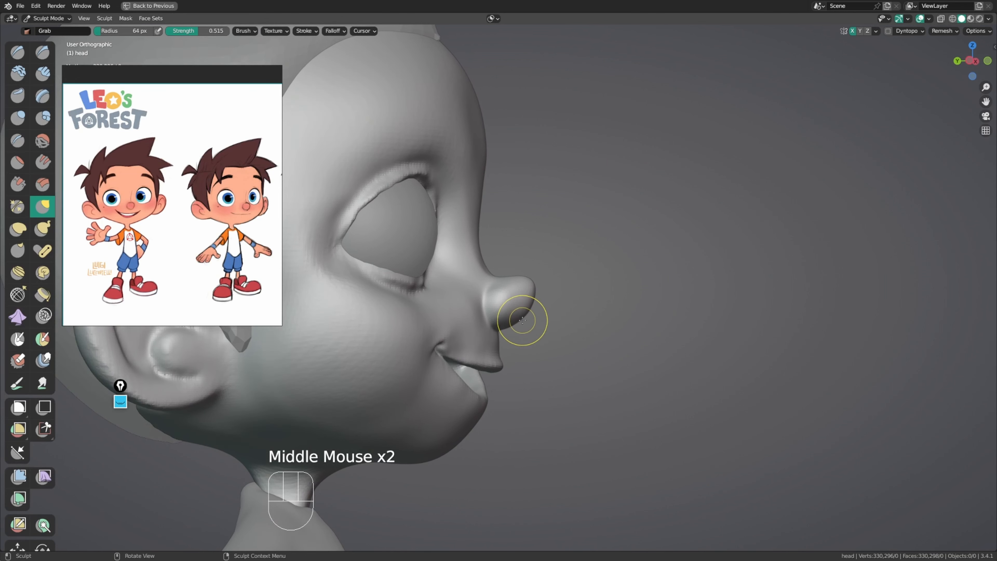
Step: Refine the underside of the nose tip in profile with Grab, then adjust the nose's side from the front at 96 px radius
key("g")
key("f")
left_click(557, 320)
left_click_drag(513, 319, 518, 323)
left_click_drag(516, 317, 519, 321)
key("f")
mouse_move(565, 328)
middle_mouse_down()
mouse_move(581, 330)
mouse_move(382, 355)
mouse_move(574, 311)
middle_mouse_up()
left_click(574, 330)
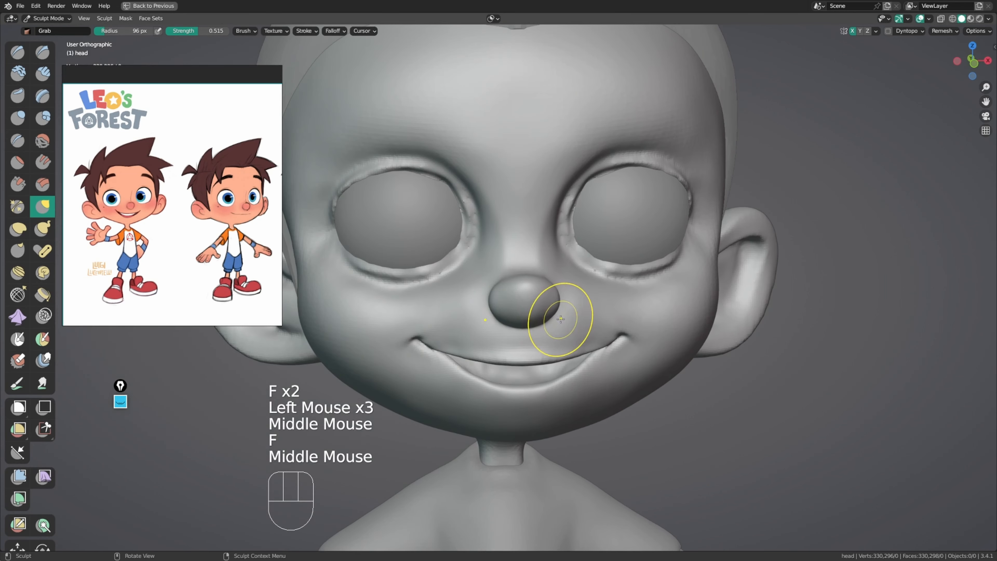
left_click_drag(574, 311, 538, 318)
Step: Switch to the Crease brush at 50 px radius and smooth the eye socket's inner edge and upper eyelid
middle_click_drag(538, 319, 550, 298)
mouse_move(684, 280)
middle_mouse_down("shift")
mouse_move(574, 297)
mouse_move(596, 286)
middle_mouse_up("shift")
mouse_move(596, 286)
middle_mouse_down("shift")
mouse_move(614, 280)
mouse_move(589, 290)
middle_mouse_up("shift")
middle_click_drag(589, 290, 565, 291)
key("shift+c")
key("f")
middle_click_drag(565, 290, 577, 268)
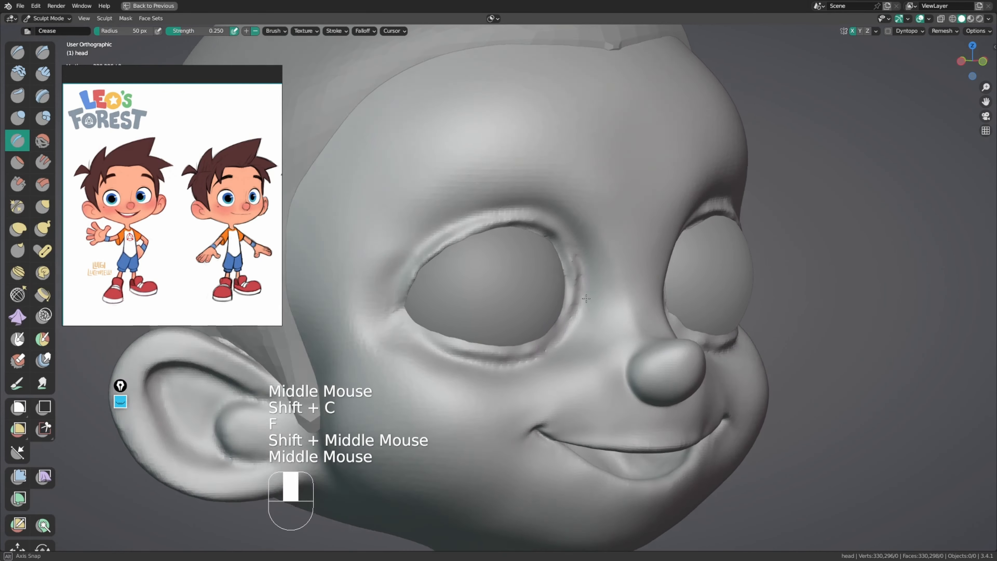
left_click_drag(576, 266, 579, 262, "shift")
middle_click_drag(572, 261, 463, 255, "shift")
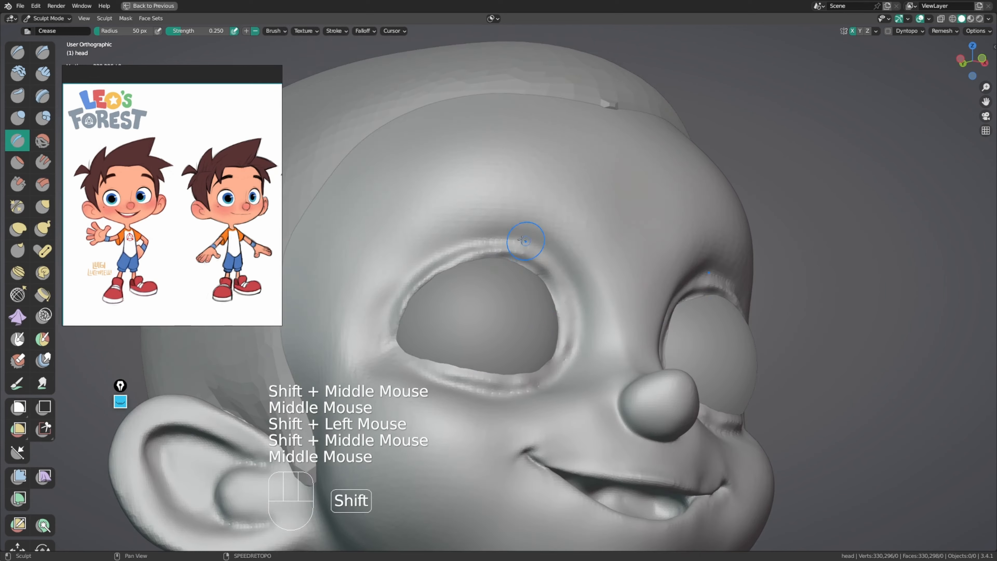
left_click_drag(463, 255, 454, 254, "shift")
Step: Smooth the eye opening's outer corner, inner edge and lower eyelid to even out the rim
middle_click_drag(403, 317, 406, 317)
left_click_drag(406, 317, 408, 317, "shift")
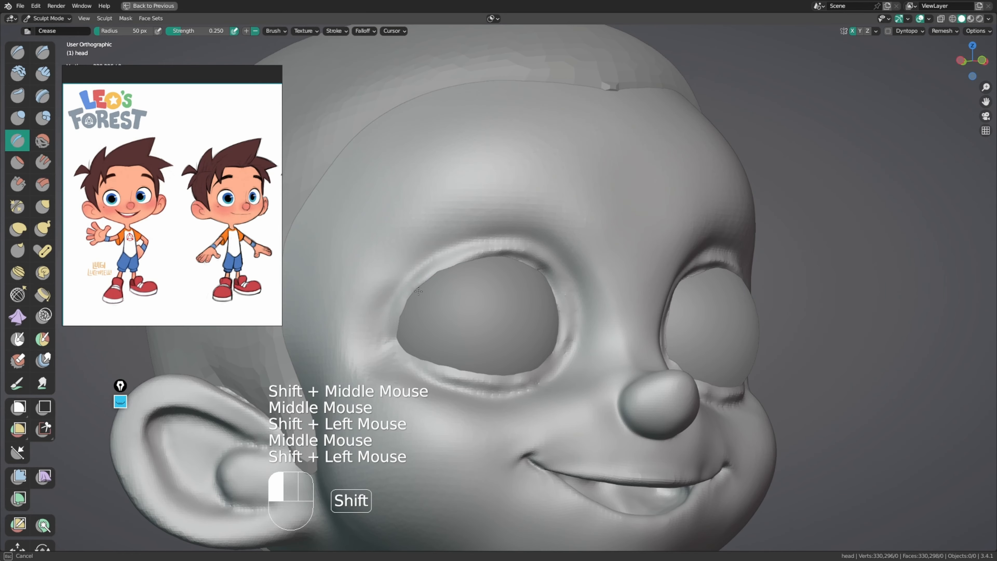
left_click_drag(557, 299, 558, 307, "shift")
middle_click_drag(557, 307, 558, 361)
left_click_drag(476, 384, 433, 379, "shift")
middle_click_drag(433, 379, 439, 402)
left_click_drag(442, 407, 496, 394, "shift")
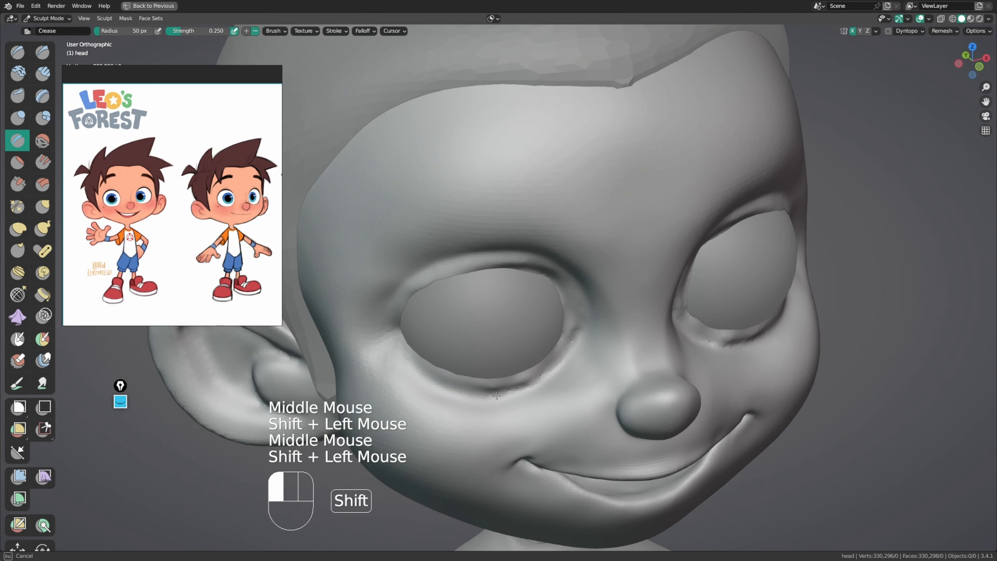
middle_click_drag(569, 308, 559, 311)
left_click_drag(560, 311, 559, 311, "shift")
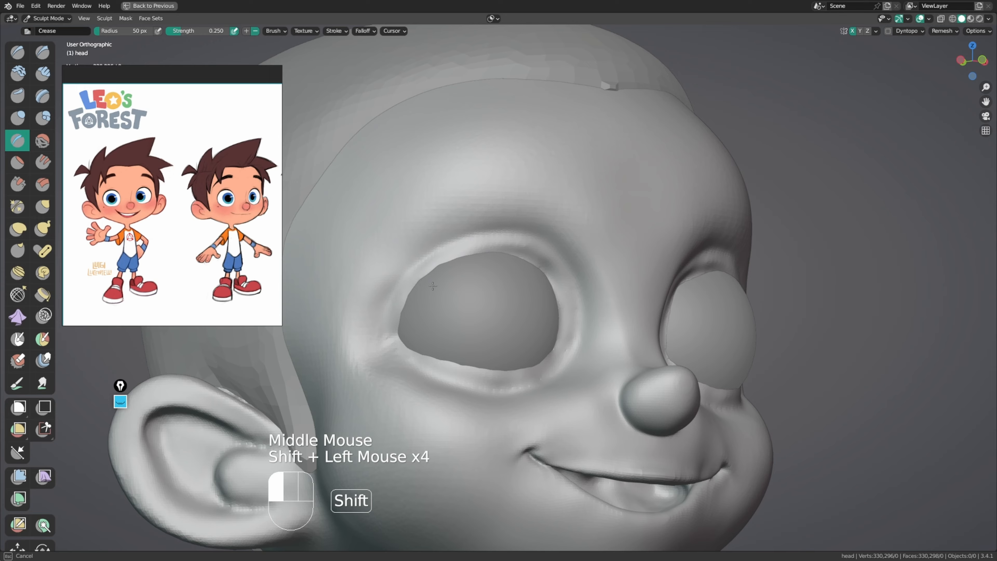
left_click_drag(433, 286, 435, 284, "shift")
Step: Reshape the outer corner of the eye opening with the Grab brush, varying its radius between strokes
mouse_move(435, 284)
middle_mouse_down()
mouse_move(489, 267)
mouse_move(481, 270)
middle_mouse_up()
mouse_move(480, 270)
middle_mouse_down()
mouse_move(472, 272)
mouse_move(507, 272)
middle_mouse_up()
key("g")
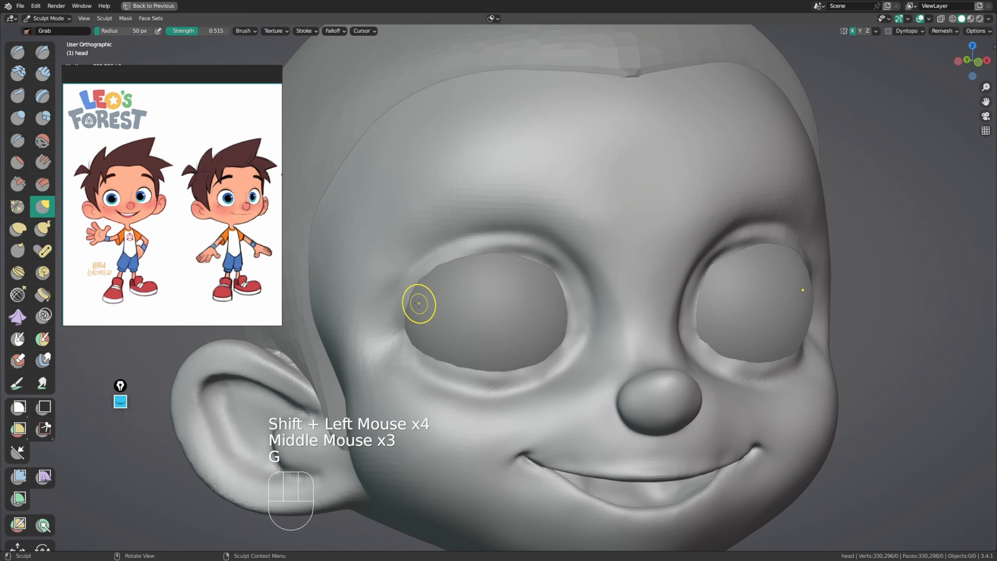
key("f")
left_click(501, 300)
middle_click_drag(467, 303, 428, 309)
left_click_drag(411, 318, 436, 289)
key("f")
left_click(410, 312)
middle_click_drag(436, 293, 447, 281)
key("f")
left_click(434, 281)
left_click_drag(425, 299, 428, 292)
left_click_drag(418, 303, 413, 294)
left_click_drag(413, 294, 412, 289)
mouse_move(411, 290)
middle_mouse_down()
mouse_move(467, 285)
mouse_move(446, 279)
middle_mouse_up()
key("shift+c")
key("f")
left_click(403, 336)
left_click_drag(445, 279, 447, 277)
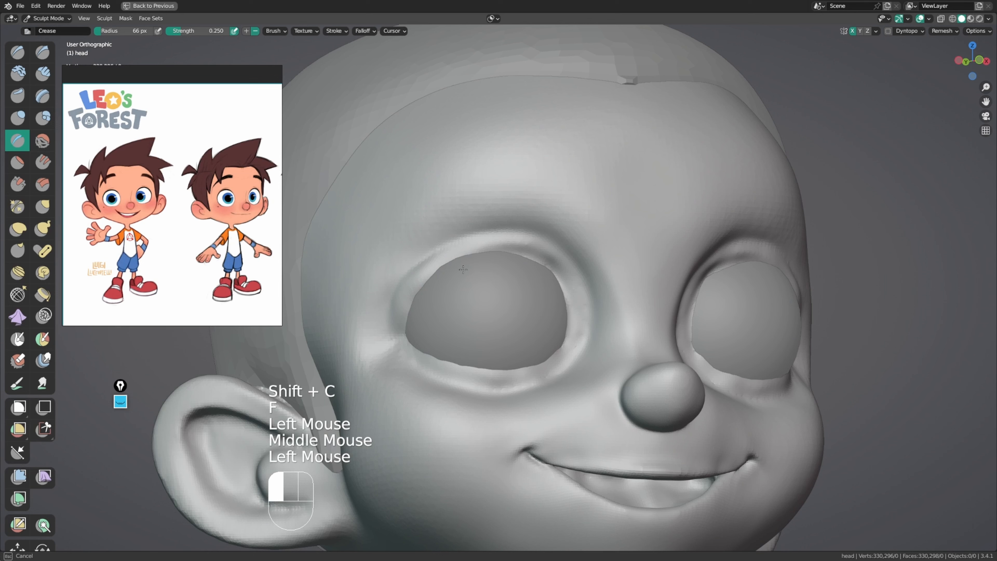
mouse_move(521, 260)
middle_mouse_down()
mouse_move(554, 292)
mouse_move(516, 256)
mouse_move(485, 275)
mouse_move(461, 262)
middle_mouse_up()
key("ctrl+z")
Step: Define the upper eyelid's edge with the Draw Sharp brush at 66 px radius and 0.500 strength, finishing with inverted strokes
key("y")
left_click(460, 262)
left_click_drag(460, 262, 459, 261)
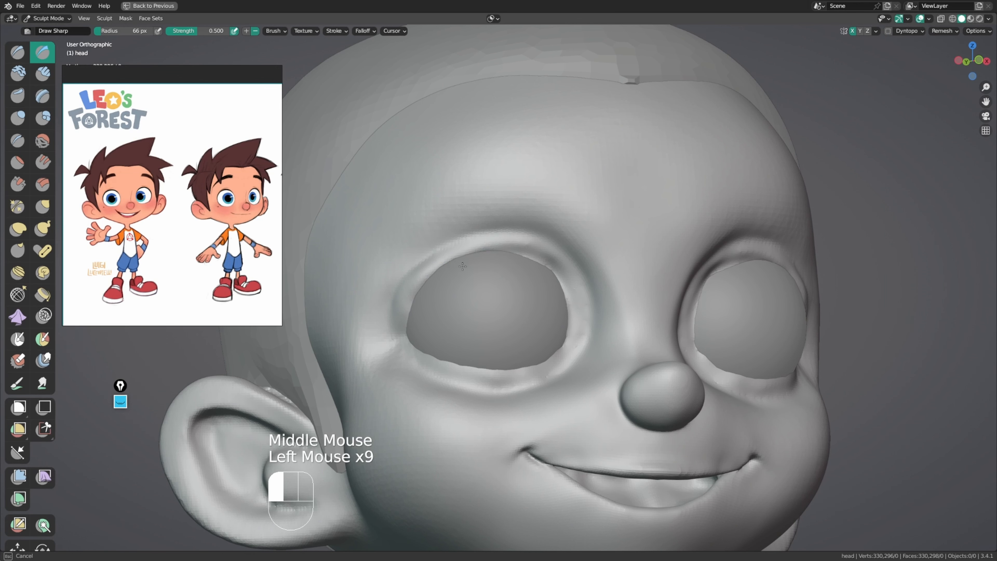
left_click(432, 289)
middle_click_drag(432, 289, 470, 254)
left_click_drag(470, 253, 472, 252, "ctrl")
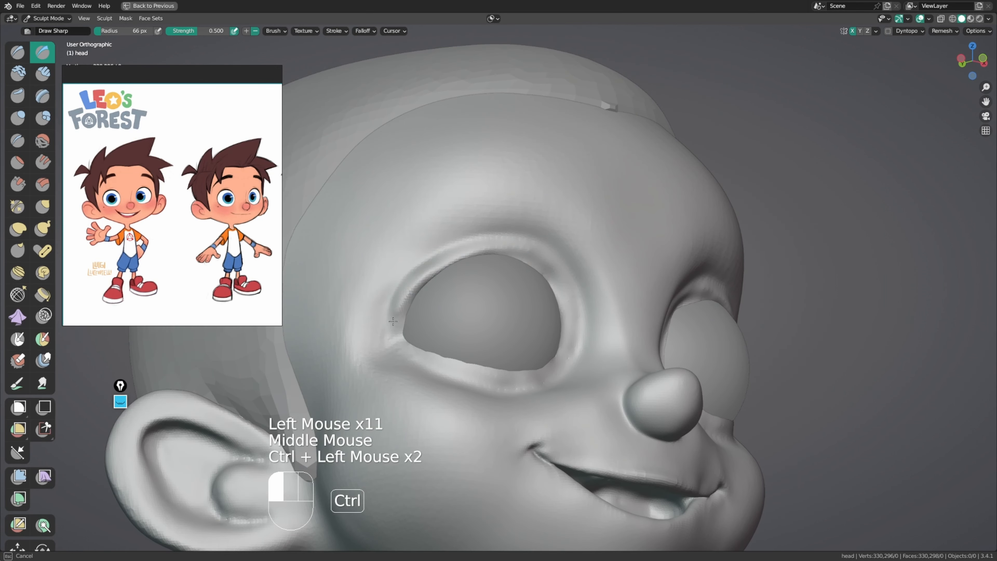
Step: Extend the inverted Draw Sharp strokes down to the outer eye corner and smooth the skin around it
middle_click_drag(420, 307, 417, 316, "ctrl")
middle_click_drag(417, 316, 413, 329)
left_click_drag(413, 329, 413, 330, "ctrl")
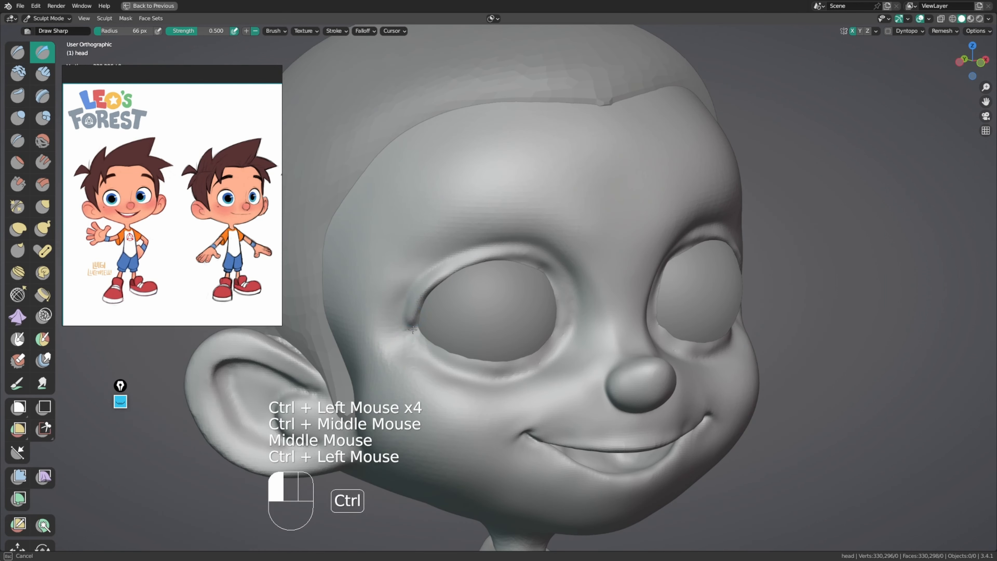
left_click(415, 336, "ctrl")
middle_click_drag(414, 337, 401, 338)
left_click_drag(400, 338, 400, 338, "shift")
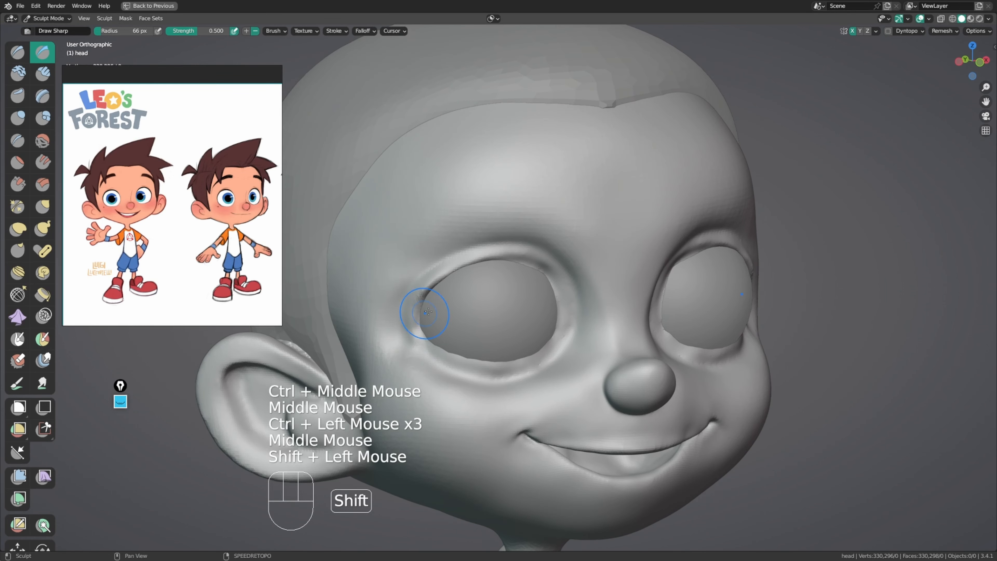
middle_click_drag(427, 312, 407, 288)
left_click_drag(408, 289, 407, 289, "shift")
Step: Pull the outer side of the eye opening into shape with Grab at 137 px radius
key("g")
key("f")
middle_click_drag(452, 274, 447, 291)
key("f")
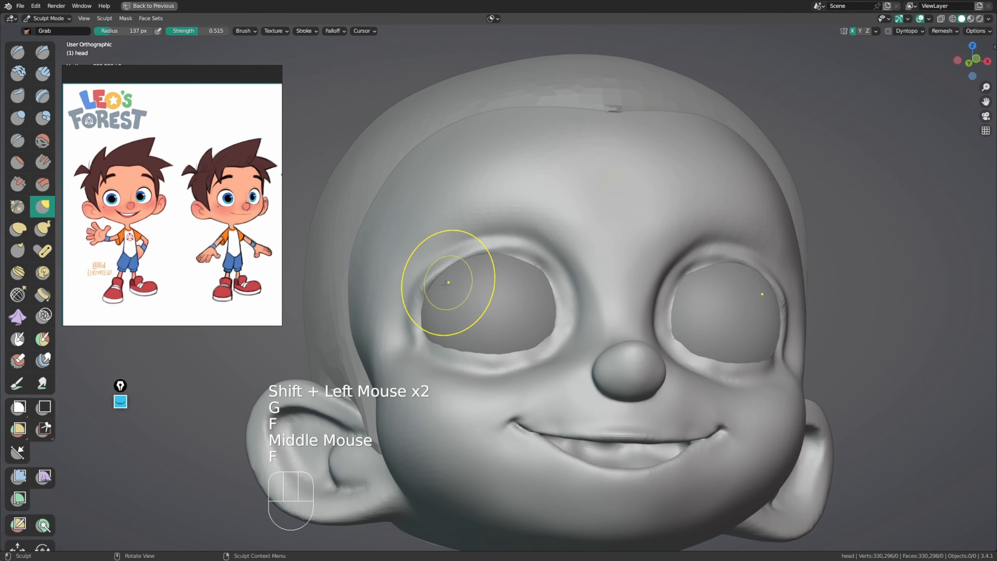
left_click(418, 293)
left_click(412, 314)
left_click_drag(412, 333, 414, 342)
left_click(413, 343)
Step: Reshape the upper eyelid and the inner side of the eye opening with Grab at 100 px radius
key("f")
middle_click_drag(414, 343, 412, 386)
left_click(520, 326)
middle_click_drag(522, 322, 524, 297)
key("f")
left_click(537, 280)
left_click_drag(537, 279, 512, 269)
mouse_move(513, 271)
middle_mouse_down()
mouse_move(476, 302)
mouse_move(481, 294)
middle_mouse_up()
left_click_drag(554, 299, 563, 309)
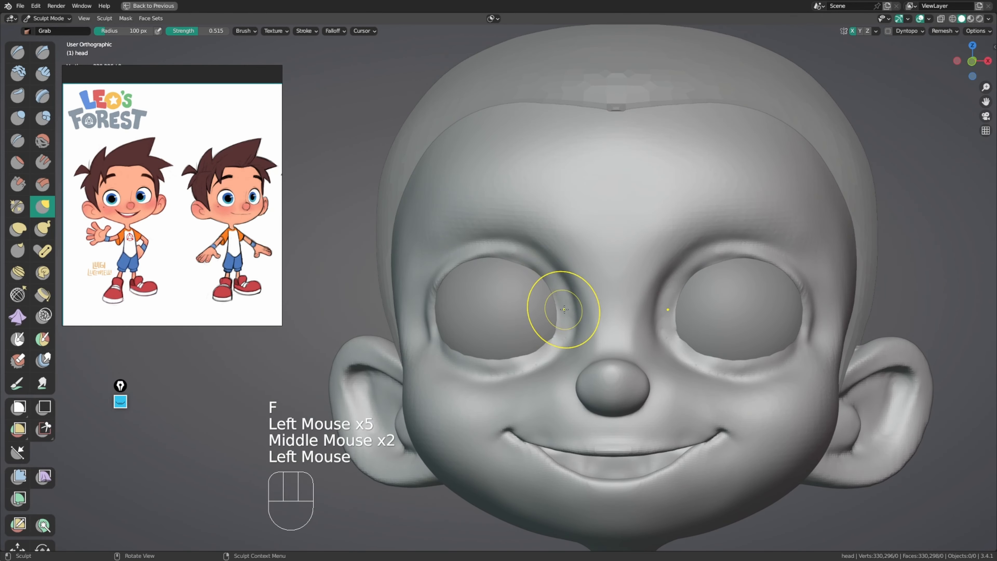
Step: Round the inner part of the upper eyelid with further Grab strokes at a changed radius
middle_click_drag(564, 309, 565, 311)
key("f")
left_click(555, 310)
left_click_drag(527, 275, 500, 259)
left_click_drag(522, 264, 523, 266)
middle_click_drag(525, 268, 521, 272)
key("f")
left_click(521, 276)
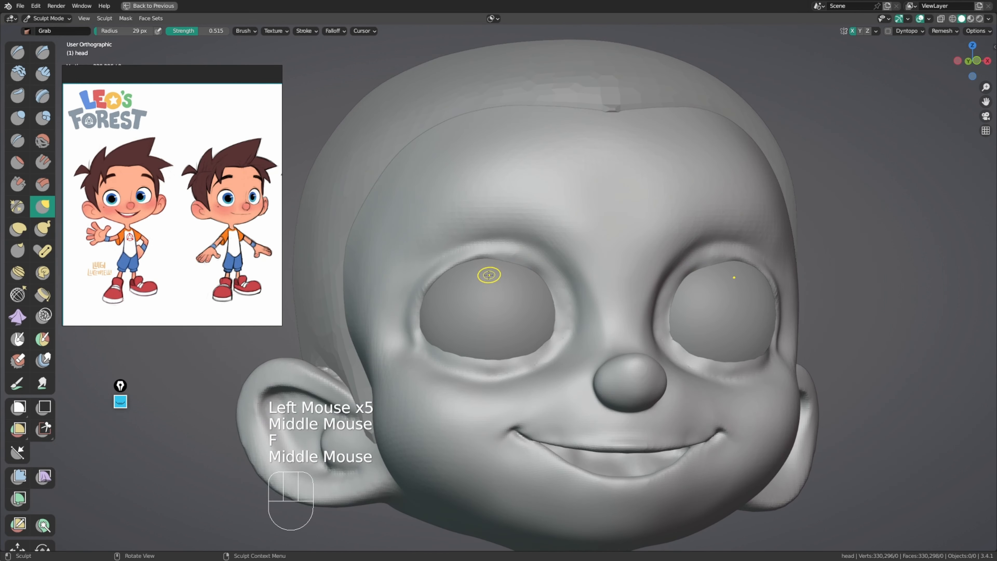
Step: Define the upper eyelid and outer eye rim with Draw Sharp at 74 px radius, including inverted strokes, and smooth the lower eyelid
key("y")
key("f")
left_click(507, 272)
left_click(508, 272)
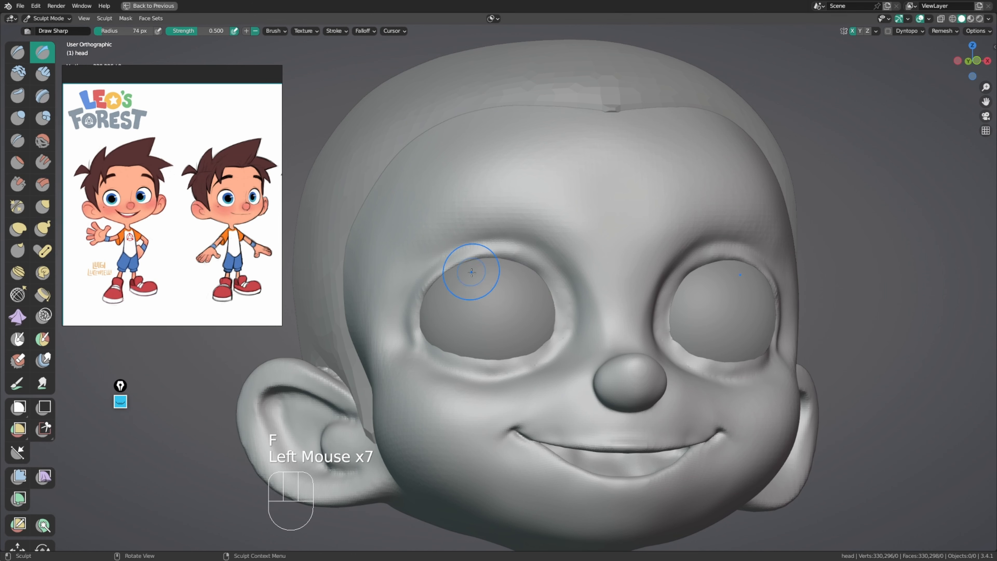
middle_click_drag(472, 272, 486, 272)
middle_click_drag(482, 272, 506, 290, "shift")
middle_click_drag(505, 291, 495, 278, "ctrl")
left_click_drag(532, 270, 488, 272, "ctrl")
mouse_move(485, 272)
left_mouse_down("ctrl")
mouse_move(457, 288)
mouse_move(456, 355)
left_mouse_up("ctrl")
middle_click_drag(456, 356, 486, 412)
left_click_drag(486, 412, 488, 415, "shift")
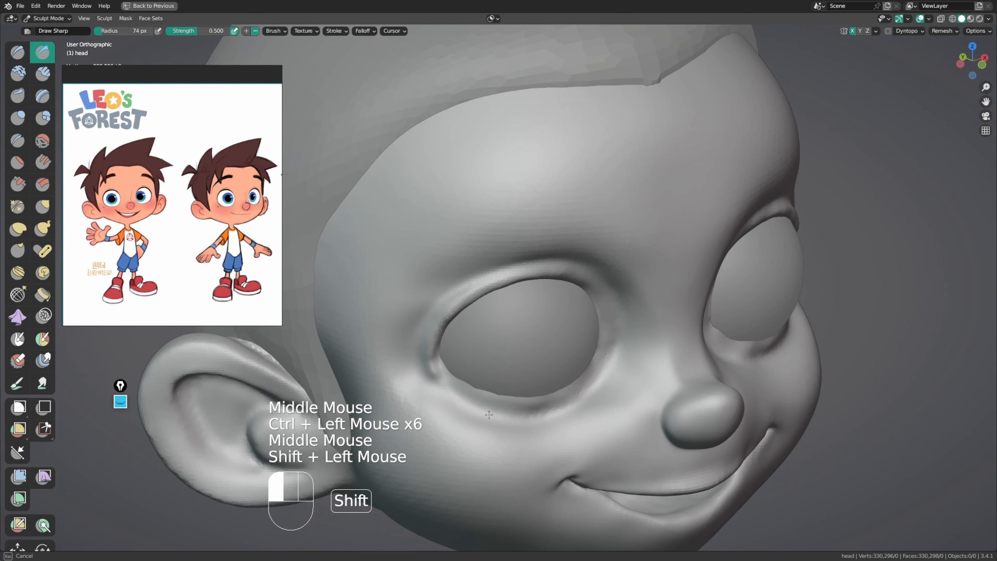
middle_click_drag(515, 414, 479, 383)
left_click_drag(479, 383, 488, 400, "ctrl")
left_click_drag(480, 395, 559, 404, "ctrl")
middle_click_drag(557, 395, 529, 403)
key("ctrl+z")
key("ctrl+z")
Step: Define the lower eyelid up to the inner eye corner with inverted Draw Sharp strokes at 49 px radius, then smooth the inner corner
key("f")
left_click(480, 396)
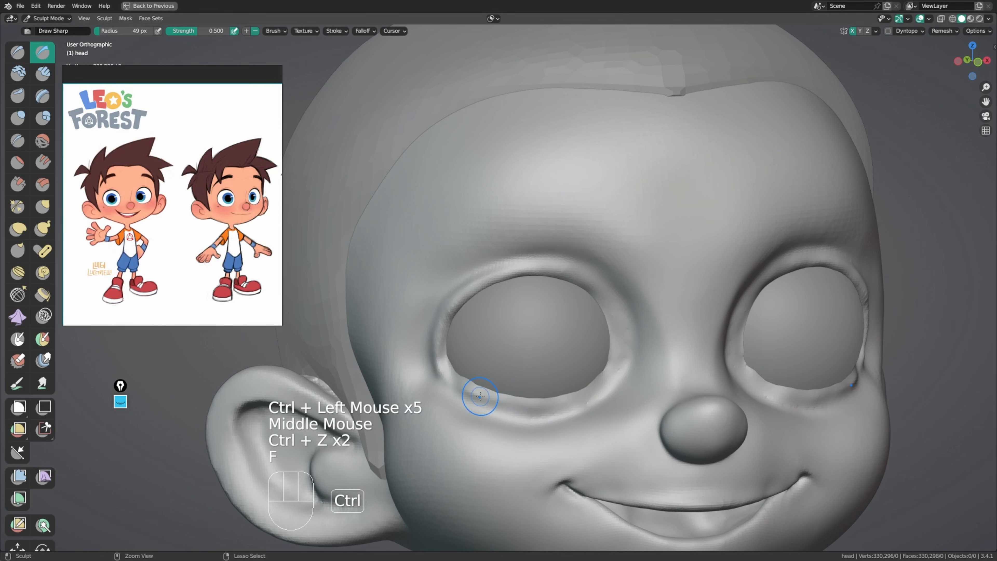
left_click_drag(479, 396, 557, 406, "ctrl")
mouse_move(490, 399)
left_mouse_down("ctrl")
mouse_move(560, 407)
mouse_move(620, 367)
left_mouse_up("ctrl")
left_click_drag(589, 398, 620, 367, "ctrl")
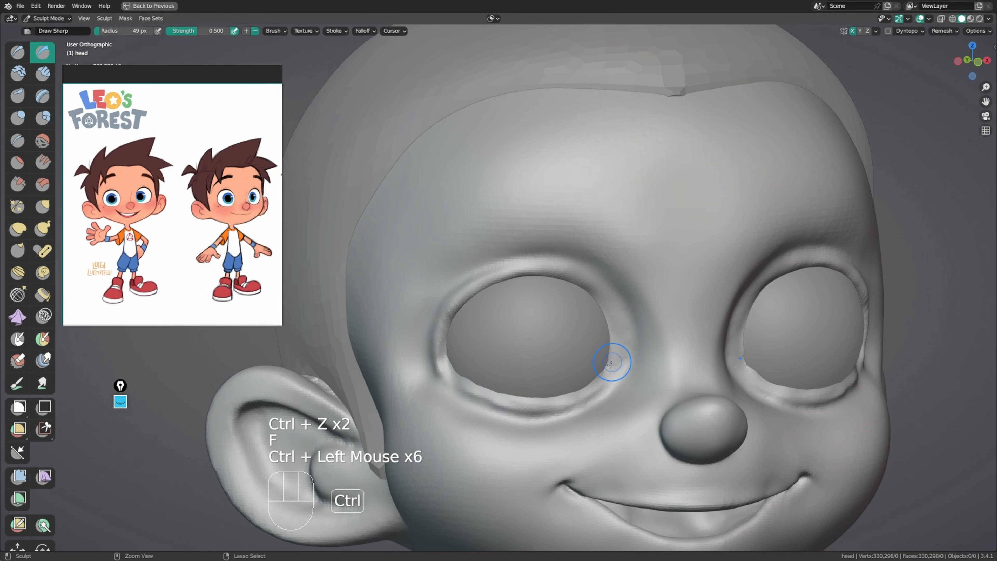
left_click(575, 396, "ctrl")
middle_click_drag(575, 396, 611, 360)
left_click_drag(611, 360, 611, 360, "shift")
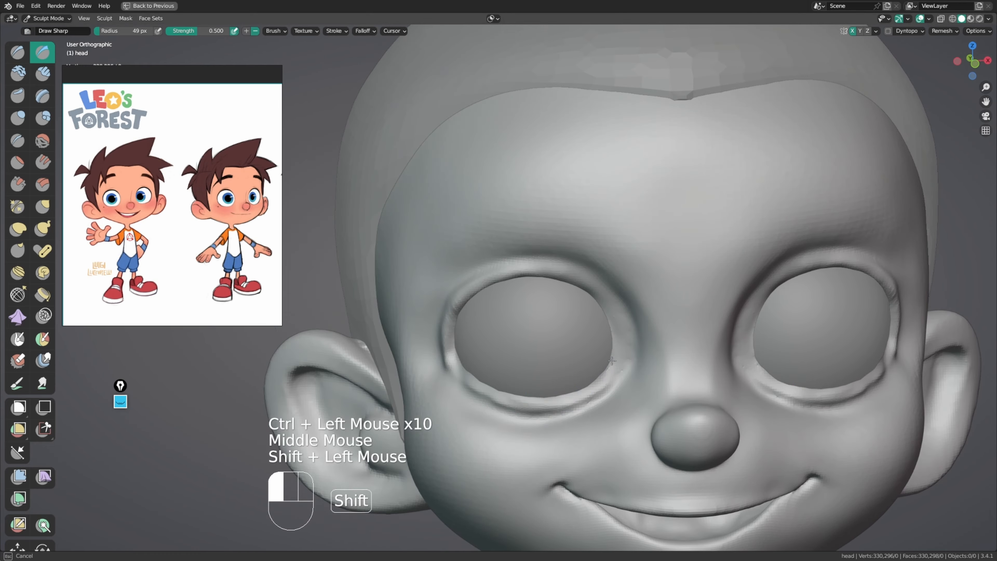
Step: Smooth the area between the inner eye corner and the nose bridge
key("f")
left_click(631, 334)
middle_click_drag(631, 334, 624, 328)
left_click_drag(624, 328, 656, 316, "shift")
left_click_drag(656, 316, 659, 314, "shift")
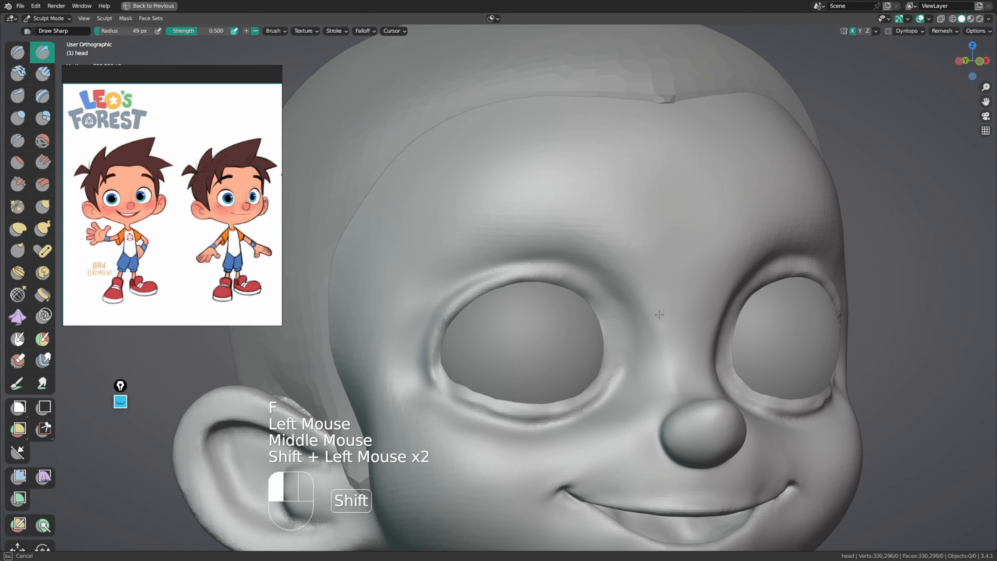
left_click_drag(622, 356, 622, 355, "shift")
mouse_move(623, 355)
middle_mouse_down()
mouse_move(596, 291)
mouse_move(551, 296)
middle_mouse_up()
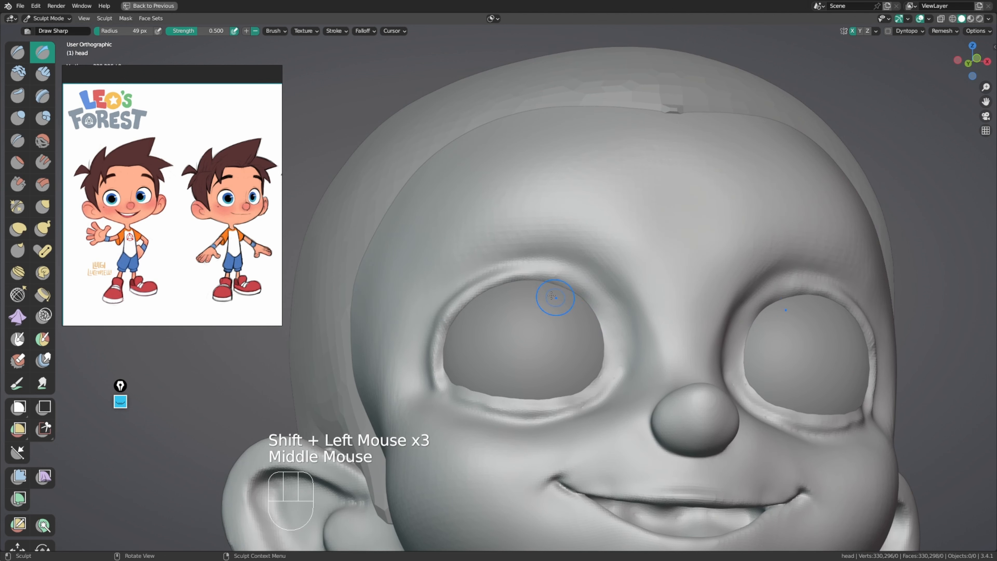
Step: Add inverted Draw Sharp strokes around the upper and outer eye rim, then smooth the outer corner and upper eyelid
left_click_drag(587, 302, 586, 300, "ctrl")
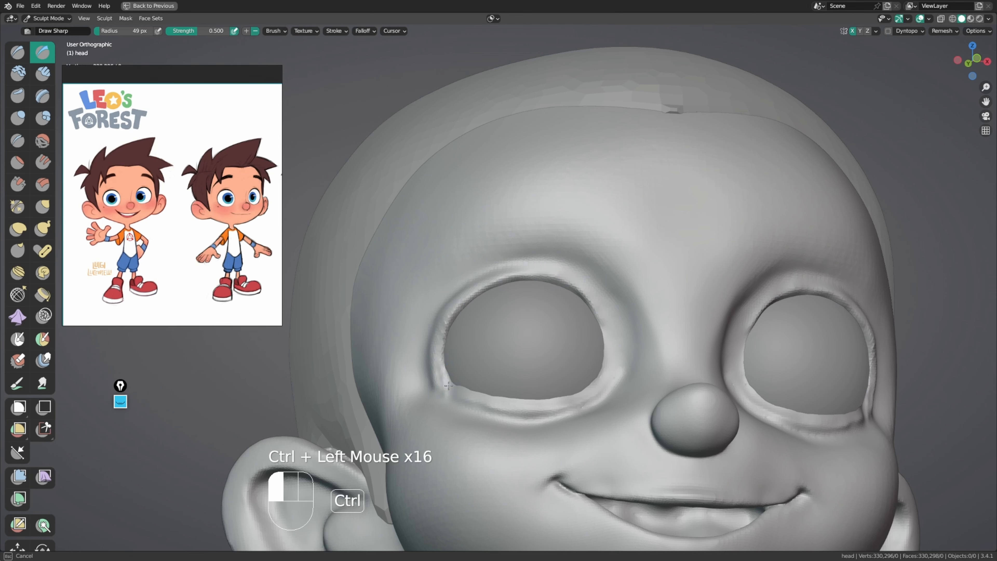
middle_click_drag(447, 386, 434, 337)
left_click_drag(433, 353, 431, 356, "shift")
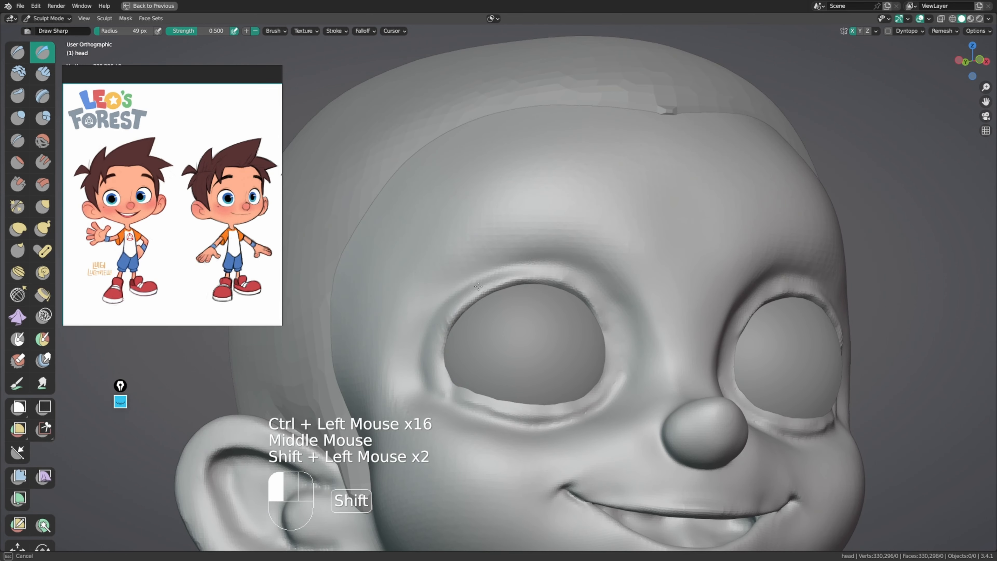
middle_click_drag(493, 288, 501, 285)
left_click_drag(501, 285, 545, 282, "shift")
left_click_drag(549, 282, 589, 287, "shift")
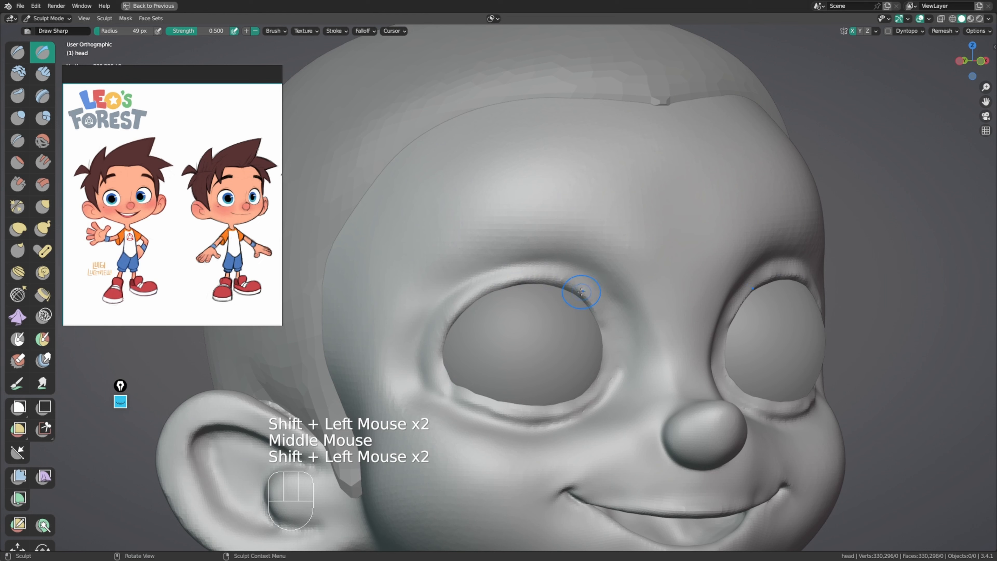
Step: Tighten the eye opening's rim with the Pinch/Magnify brush at 49 px radius and 0.500 strength
key("p")
middle_click_drag(543, 293, 522, 290)
left_click_drag(579, 288, 589, 312)
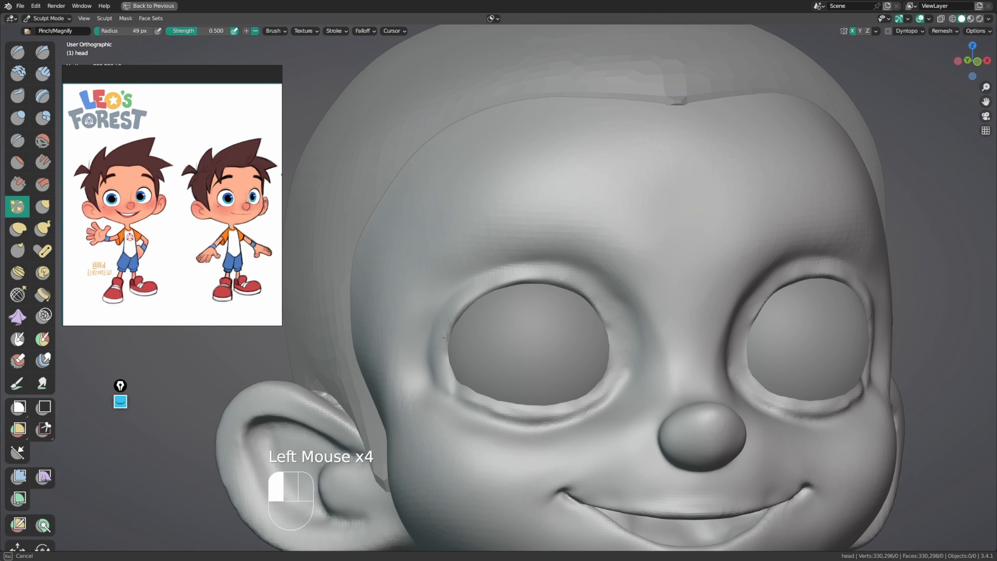
Step: Adjust the outer side and lower outer corner of the eye opening with Grab, enlarging the radius to 141 px
middle_click_drag(502, 335, 469, 326)
key("g")
key("f")
left_click(504, 325)
left_click_drag(451, 380, 452, 382)
middle_click_drag(452, 383, 471, 338)
key("f")
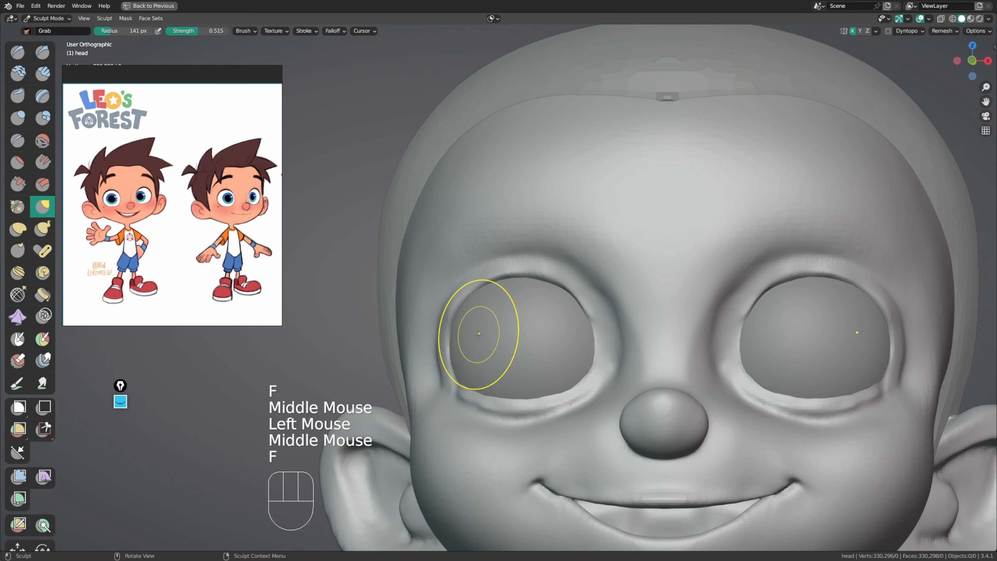
left_click(455, 345)
left_click_drag(455, 346, 454, 344)
middle_click_drag(453, 369, 471, 348)
middle_click_drag(471, 347, 492, 324, "ctrl")
middle_click_drag(493, 324, 510, 327, "shift")
key("x")
key("f")
key("f")
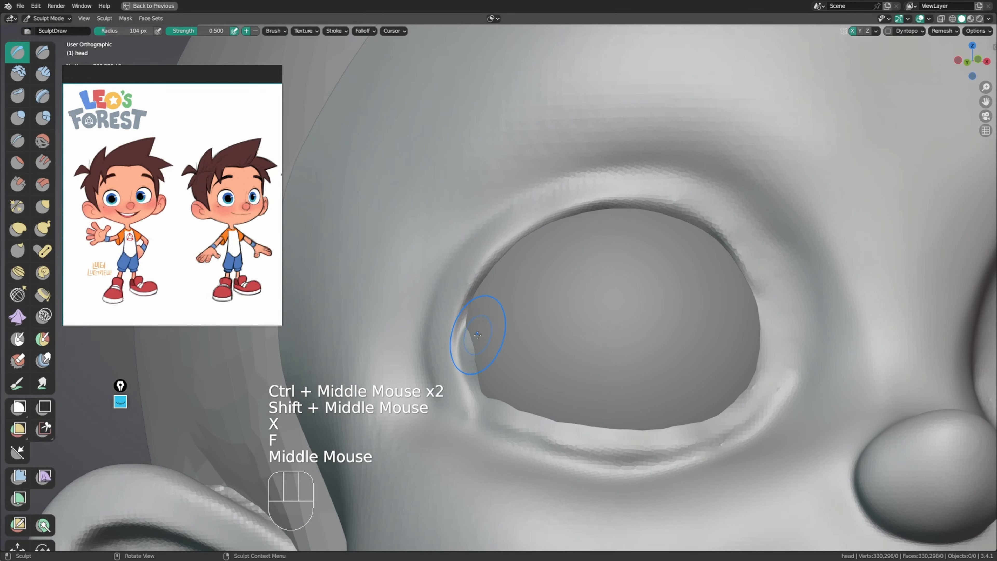
left_click(471, 334, "ctrl")
key("ctrl+z")
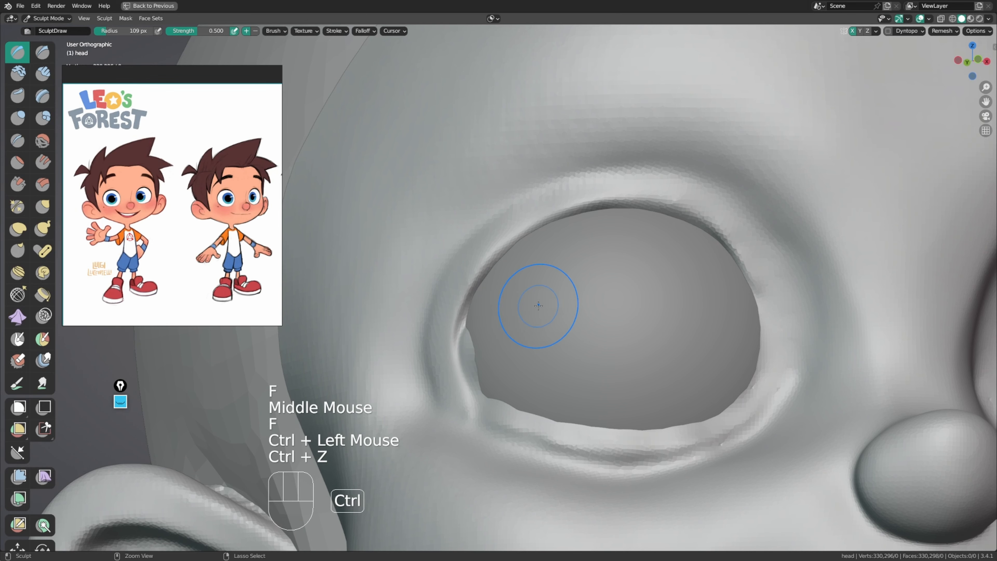
key("KP_Divide")
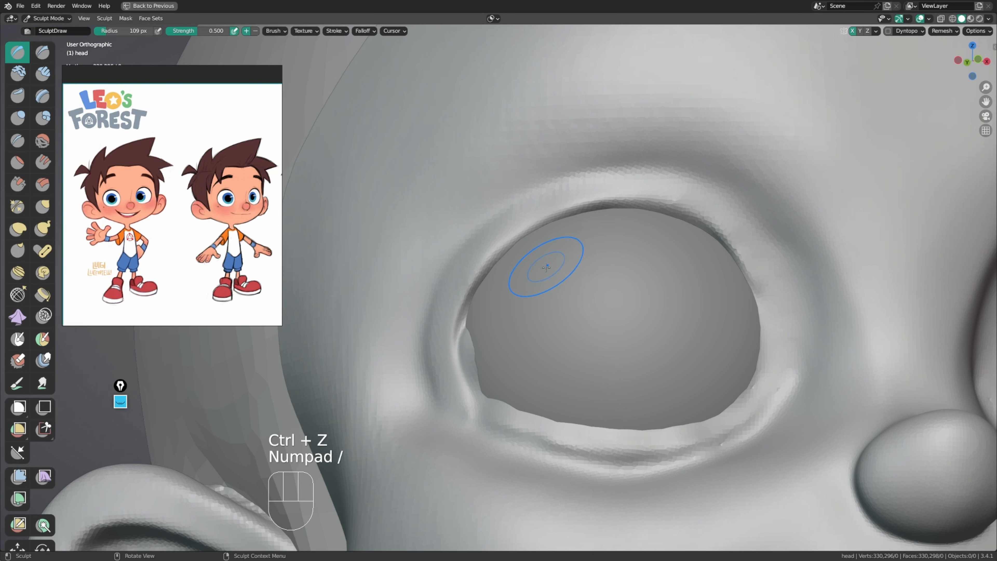
Step: Isolate the head in local view and carve the inside of the eye socket with inverted Draw strokes
mouse_move(541, 271)
middle_mouse_down()
mouse_move(572, 297)
mouse_move(569, 305)
middle_mouse_up()
key("KP_Divide")
middle_click_drag(430, 352, 451, 310, "ctrl")
mouse_move(457, 314)
middle_mouse_down("ctrl")
mouse_move(494, 271)
mouse_move(479, 262)
middle_mouse_up("ctrl")
middle_click_drag(479, 263, 559, 278, "shift")
key("x")
key("f")
left_click(563, 257)
mouse_move(565, 257)
left_mouse_down("ctrl")
mouse_move(491, 259)
mouse_move(483, 236)
mouse_move(510, 227)
mouse_move(543, 307)
mouse_move(568, 283)
mouse_move(597, 288)
left_mouse_up("ctrl")
mouse_move(604, 277)
left_mouse_down("ctrl")
mouse_move(603, 311)
mouse_move(571, 227)
mouse_move(514, 236)
mouse_move(553, 224)
mouse_move(602, 244)
mouse_move(522, 225)
mouse_move(418, 271)
mouse_move(420, 300)
mouse_move(411, 289)
mouse_move(435, 277)
mouse_move(465, 231)
mouse_move(530, 296)
mouse_move(541, 290)
left_mouse_up("ctrl")
Step: Enlarge the brush and push the inner surface of the eye socket inward with Grab
key("f")
left_click(507, 249)
key("f")
mouse_move(541, 290)
middle_mouse_down()
mouse_move(543, 301)
mouse_move(519, 306)
mouse_move(526, 291)
middle_mouse_up()
key("x")
key("f")
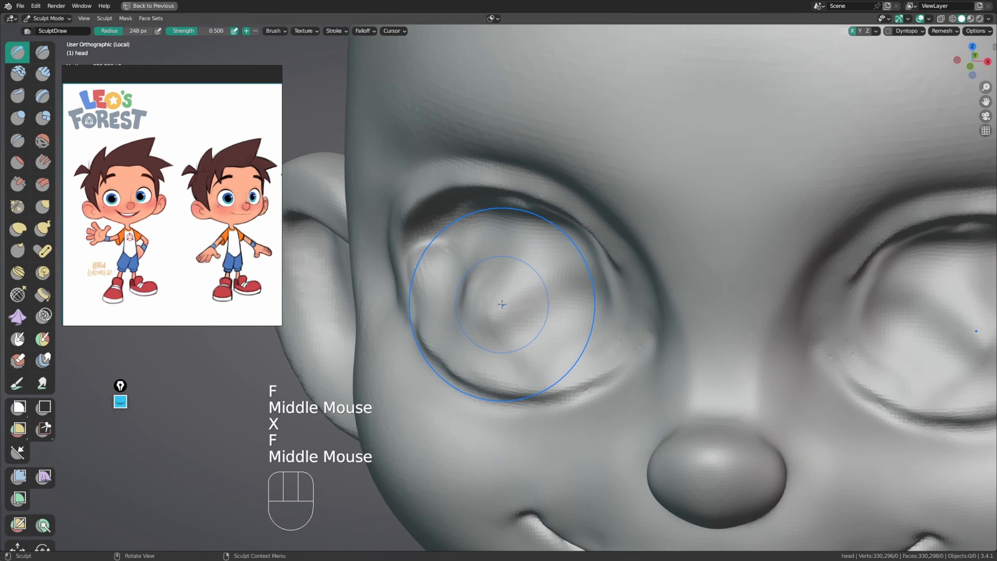
key("g")
left_click_drag(494, 317, 451, 268, "ctrl")
middle_click_drag(467, 269, 662, 259)
key("f")
mouse_move(561, 255)
left_mouse_down("ctrl")
mouse_move(525, 239)
mouse_move(546, 217)
left_mouse_up("ctrl")
Step: Even out the hollow of the eye socket with repeated Grab strokes at 206 px radius, working from the side
middle_click_drag(543, 209, 555, 199)
left_click_drag(548, 252, 529, 237, "ctrl")
left_click_drag(508, 263, 491, 247, "ctrl")
left_click_drag(485, 250, 475, 237, "ctrl")
middle_click_drag(516, 246, 504, 260)
left_click_drag(534, 289, 540, 276, "ctrl")
left_click_drag(565, 271, 567, 257, "ctrl")
left_click_drag(564, 252, 560, 240, "ctrl")
mouse_move(504, 272)
left_mouse_down("ctrl")
mouse_move(494, 258)
mouse_move(480, 271)
left_mouse_up("ctrl")
left_click_drag(470, 301, 463, 290, "ctrl")
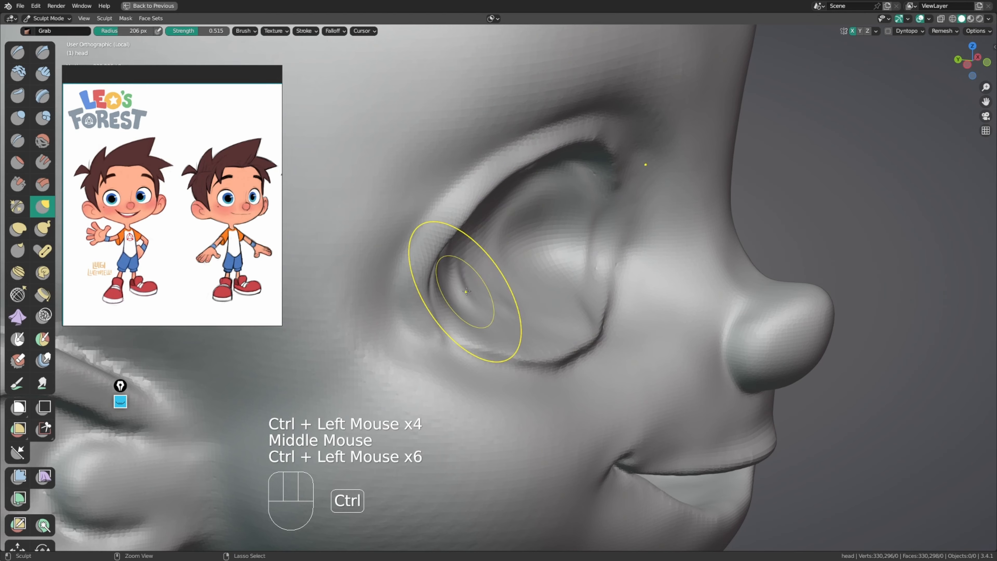
Step: Smooth the upper inner surface of the eye socket with the Draw brush at 158 px radius
mouse_move(506, 271)
middle_mouse_down()
mouse_move(435, 267)
mouse_move(416, 251)
middle_mouse_up()
key("f")
middle_click_drag(408, 263, 392, 248)
key("x")
mouse_move(467, 216)
middle_mouse_down()
mouse_move(457, 240)
mouse_move(545, 221)
middle_mouse_up()
key("f")
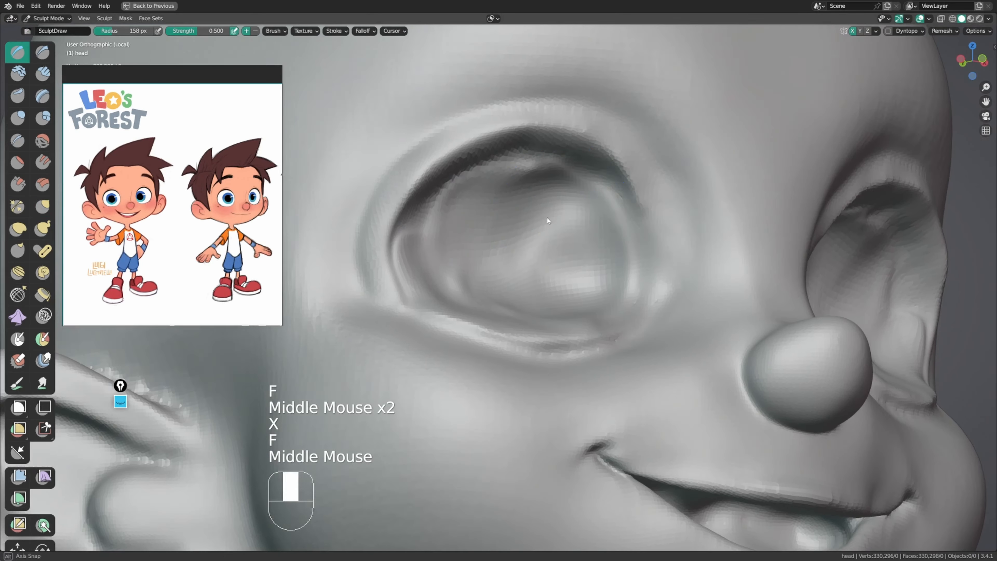
left_click_drag(498, 188, 487, 176, "shift")
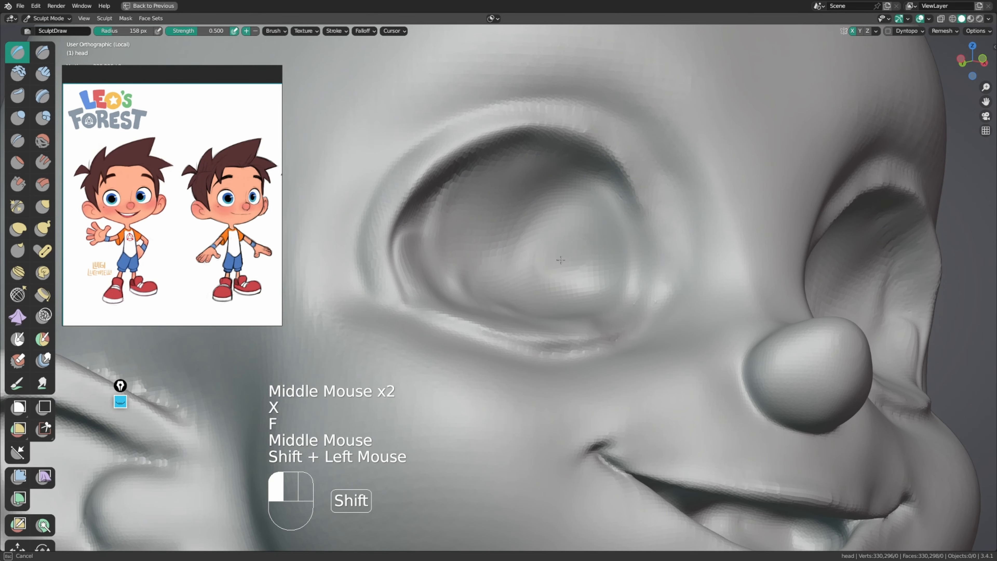
Step: Adjust the outer edge of the eye opening with a short Grab stroke
key("g")
mouse_move(490, 177)
middle_mouse_down()
mouse_move(423, 250)
mouse_move(389, 267)
mouse_move(394, 282)
middle_mouse_up()
key("g")
key("f")
mouse_move(394, 282)
left_mouse_down()
mouse_move(400, 289)
mouse_move(408, 276)
left_mouse_up()
Step: Reshape the middle of the upper eyelid from below with Grab at 147 px radius
mouse_move(408, 277)
middle_mouse_down()
mouse_move(407, 196)
mouse_move(462, 183)
mouse_move(466, 200)
middle_mouse_up()
middle_click_drag(466, 200, 467, 227)
key("g")
key("f")
key("f")
left_click(465, 221)
middle_click_drag(501, 200, 511, 203)
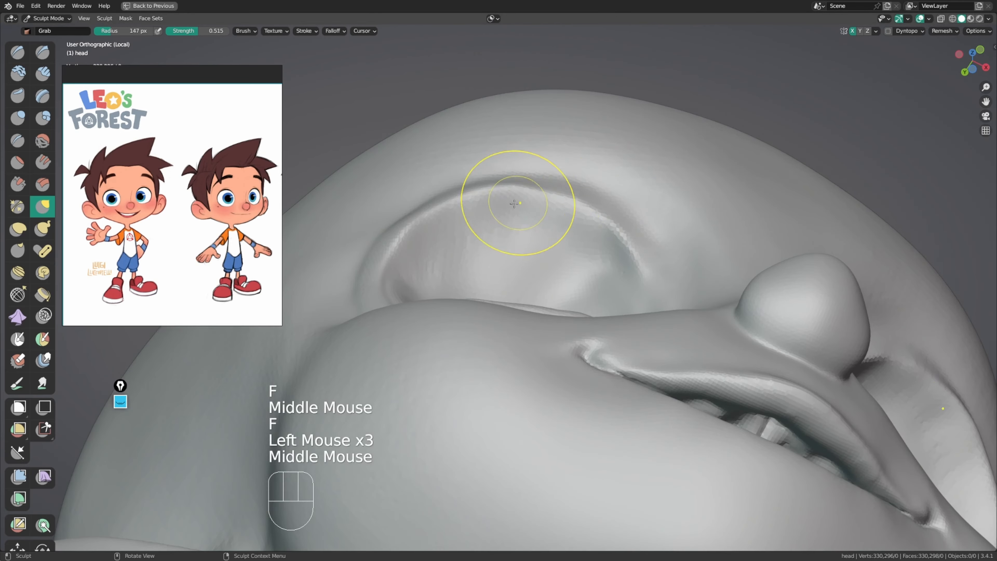
left_click_drag(513, 202, 515, 197)
left_click_drag(511, 206, 510, 202)
Step: Smooth the outer wall inside the eye socket with a 96 px brush radius
mouse_move(547, 200)
middle_mouse_down()
mouse_move(567, 229)
mouse_move(510, 251)
middle_mouse_up()
mouse_move(471, 271)
middle_mouse_down()
mouse_move(407, 291)
mouse_move(450, 310)
middle_mouse_up()
key("f")
left_click(489, 287)
left_click_drag(444, 292, 427, 280, "shift")
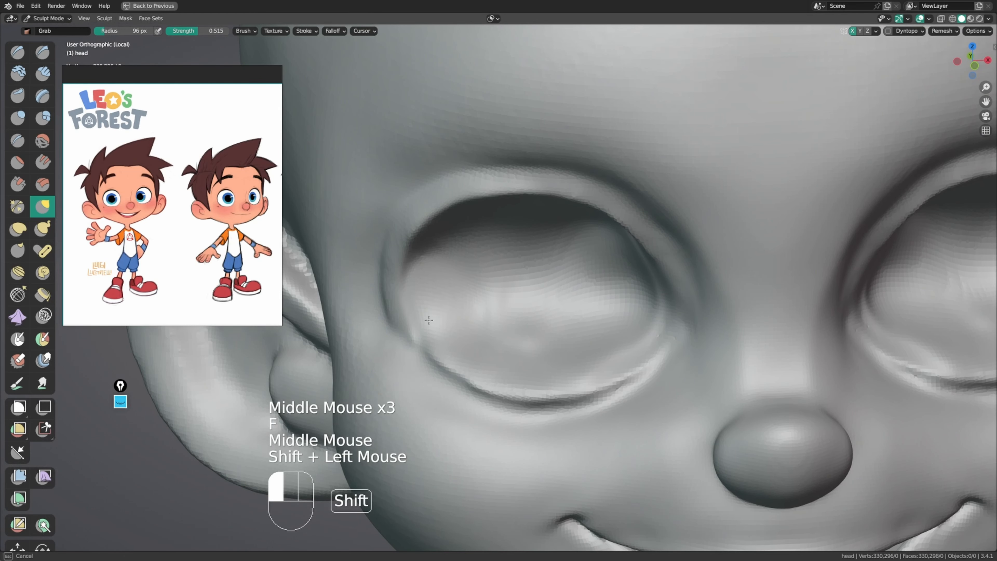
left_click_drag(428, 320, 428, 319, "shift")
Step: Deepen the outer inside corner of the eye socket with inverted Draw dabs, reducing the radius from 129 to 65 px
middle_click_drag(429, 319, 452, 261)
key("x")
key("f")
left_click(437, 311, "ctrl")
left_click(437, 311, "ctrl")
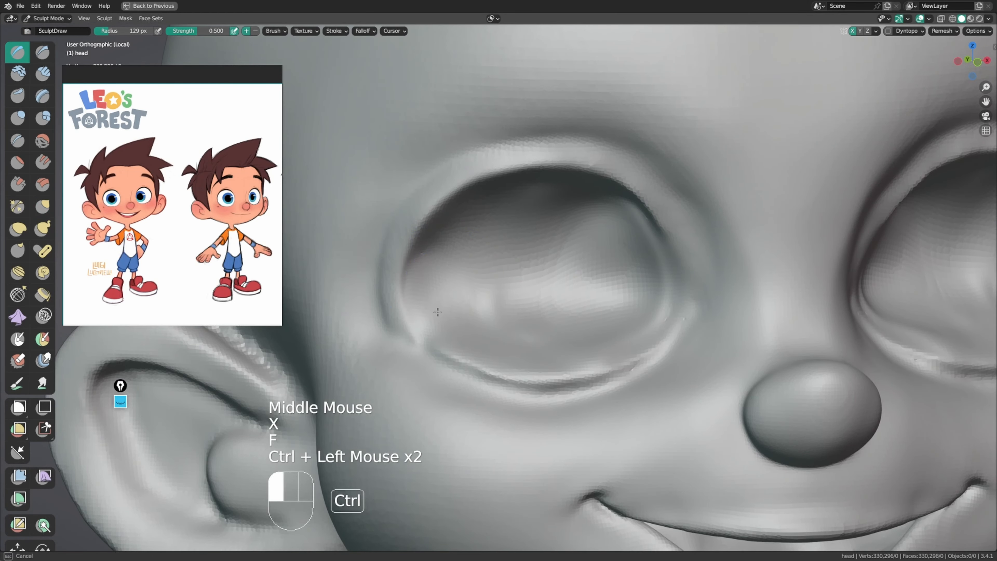
left_click(438, 312, "ctrl")
middle_click_drag(437, 311, 467, 318)
key("f")
left_click(434, 319, "ctrl")
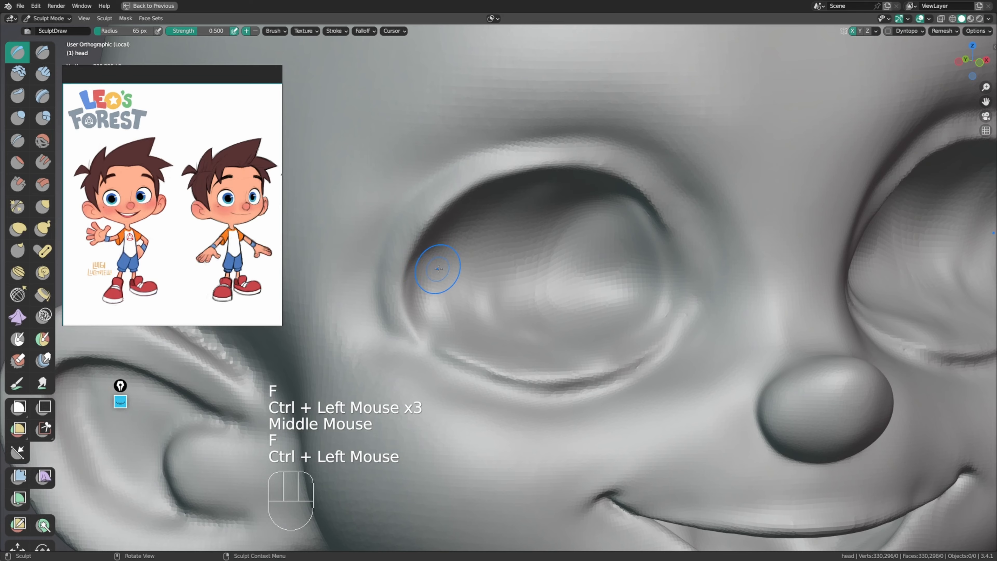
Step: Smooth the outer rim of the eye socket with a 95 px brush radius
key("f")
middle_click_drag(438, 269, 445, 256)
left_click_drag(416, 298, 417, 278, "shift")
Step: Carve the lower and outer parts of the socket with inverted Draw at 124 px radius, undoing the last stroke
middle_click_drag(439, 266, 447, 325)
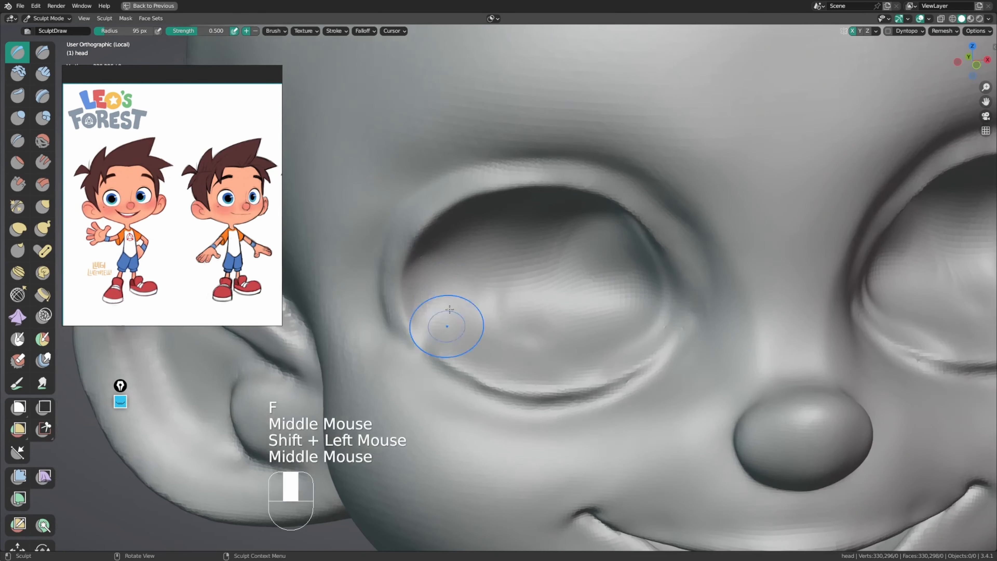
key("f")
left_click(469, 327, "ctrl")
left_click(455, 333, "ctrl")
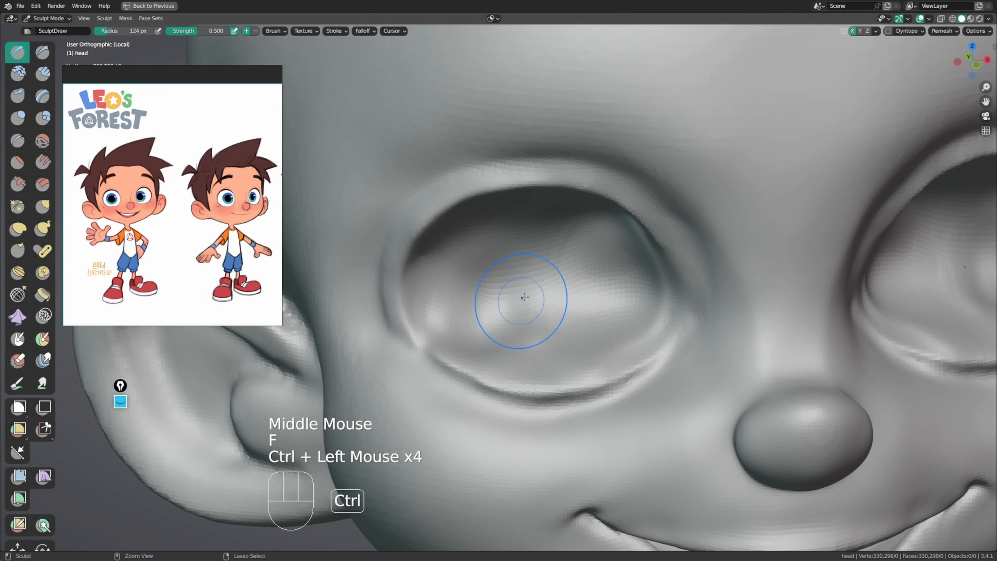
middle_click_drag(522, 302, 471, 275)
left_click(471, 275, "ctrl")
mouse_move(450, 253)
left_mouse_down("ctrl")
mouse_move(529, 217)
mouse_move(445, 243)
left_mouse_up("ctrl")
mouse_move(449, 237)
middle_mouse_down()
mouse_move(522, 202)
mouse_move(527, 185)
middle_mouse_up()
key("ctrl+z")
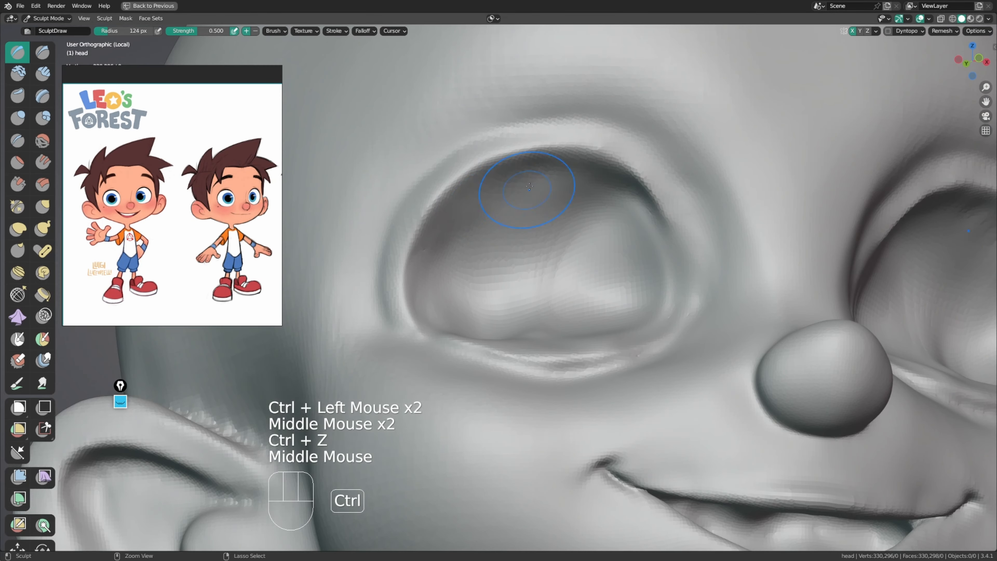
Step: Deepen the socket beneath the upper eyelid with inverted Draw strokes
left_click_drag(507, 184, 467, 208, "ctrl")
left_click_drag(463, 208, 437, 239, "ctrl")
left_click_drag(483, 208, 529, 193, "ctrl")
left_click_drag(526, 208, 475, 236, "ctrl")
mouse_move(482, 235)
left_mouse_down("ctrl")
mouse_move(550, 211)
mouse_move(506, 252)
left_mouse_up("ctrl")
Step: Smooth the carved surface on the inner side and lower part of the eye socket
middle_click_drag(561, 232, 583, 257)
left_click_drag(575, 236, 578, 225, "shift")
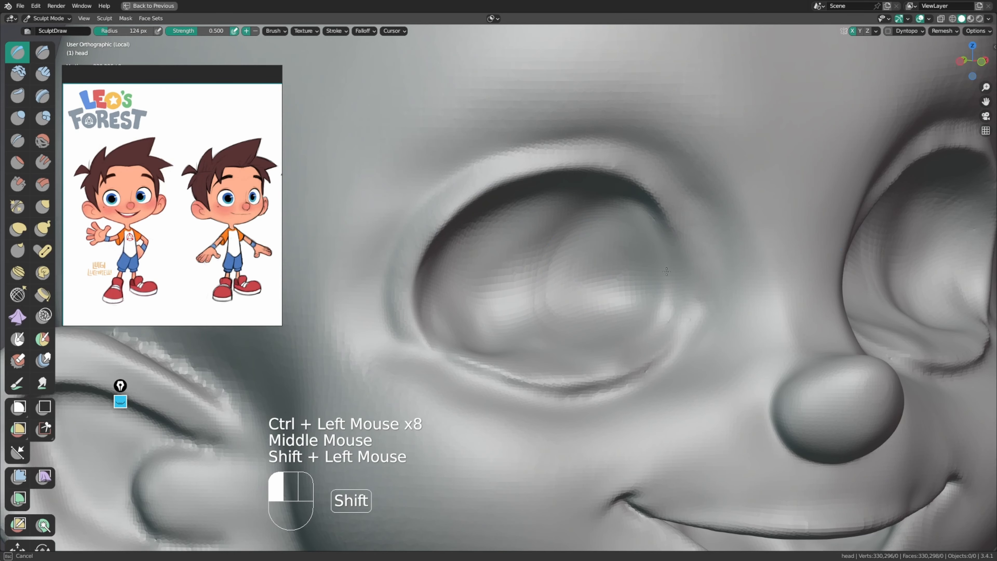
middle_click_drag(498, 333, 487, 336)
left_click_drag(486, 336, 479, 340, "shift")
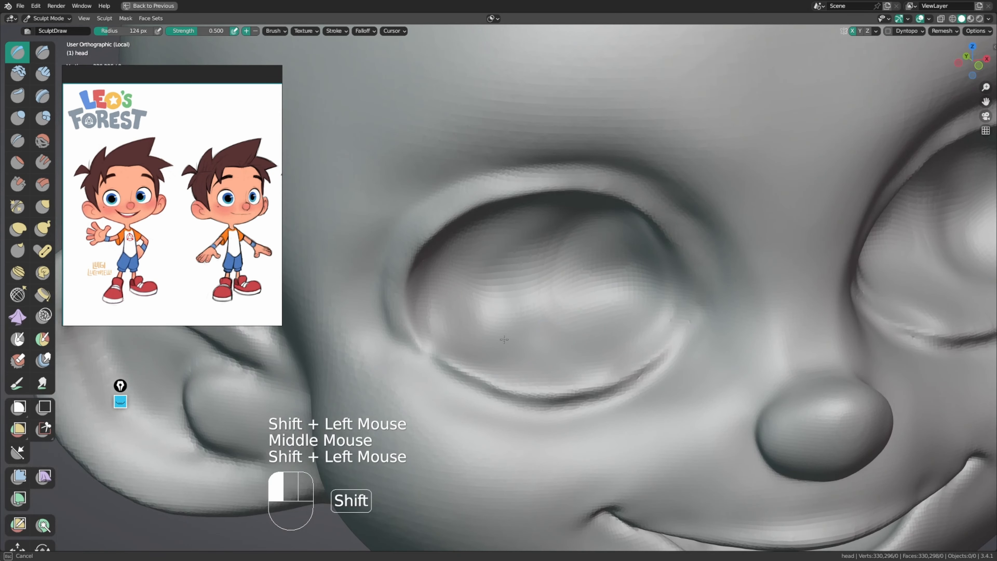
Step: Pull the outer eyelid rim slightly outward and up with Grab
mouse_move(511, 331)
middle_mouse_down()
mouse_move(567, 245)
mouse_move(540, 211)
mouse_move(463, 239)
middle_mouse_up()
key("g")
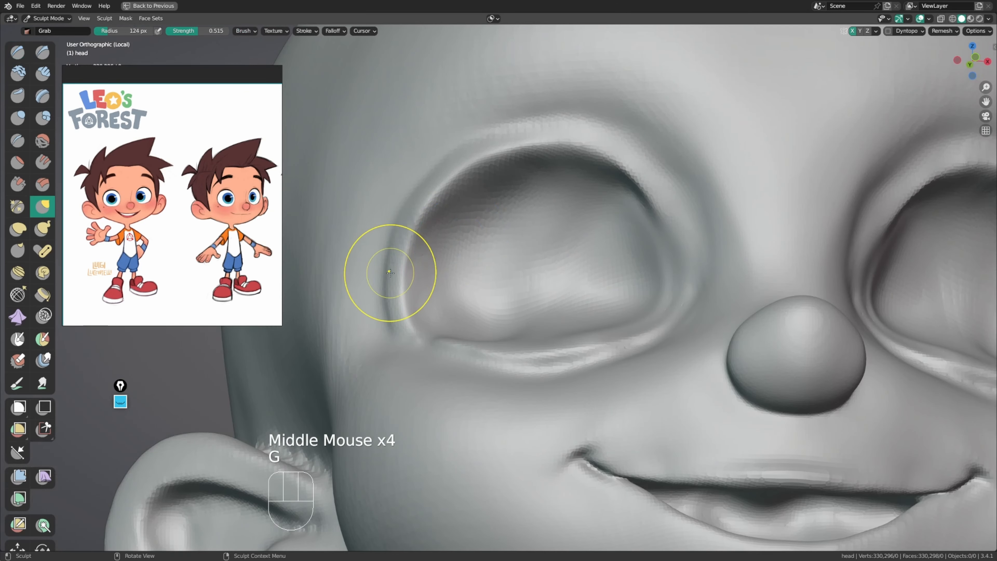
key("f")
left_click(403, 271)
left_click_drag(403, 265, 394, 259)
middle_click_drag(395, 259, 396, 280)
Step: Reshape the fold around the lower outer eye corner with Grab at 105 px radius
key("f")
left_click(379, 303)
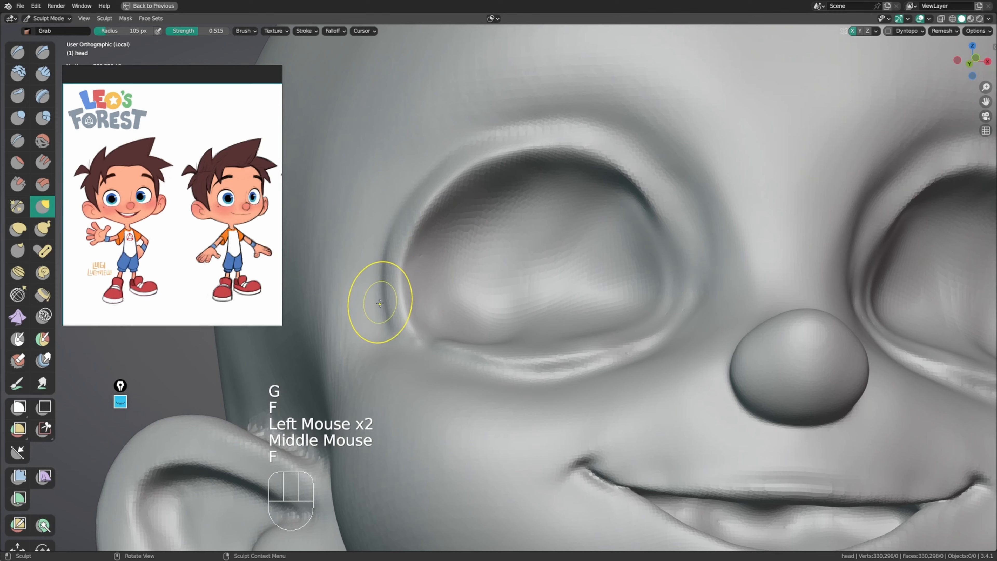
left_click_drag(380, 314, 387, 338)
middle_click_drag(388, 338, 396, 360)
left_click_drag(384, 358, 394, 354)
left_click_drag(396, 353, 408, 359)
middle_click_drag(409, 359, 414, 383)
Step: Smooth the skin below and beside the outer eye corner, down to the cheek
left_click_drag(424, 379, 429, 381, "shift")
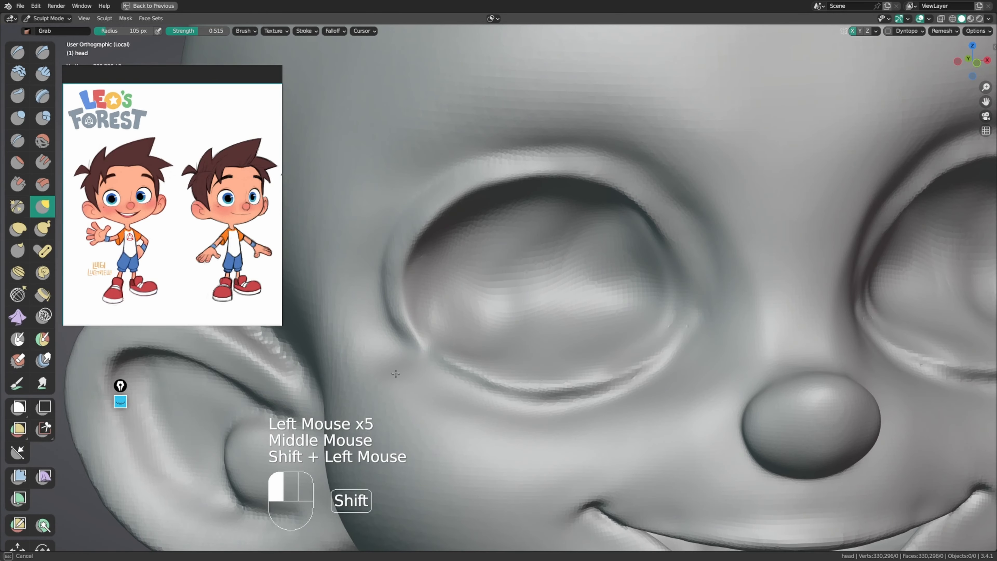
middle_click_drag(396, 379, 394, 365, "ctrl")
middle_click_drag(394, 365, 369, 310)
key("f")
left_click(368, 306, "shift")
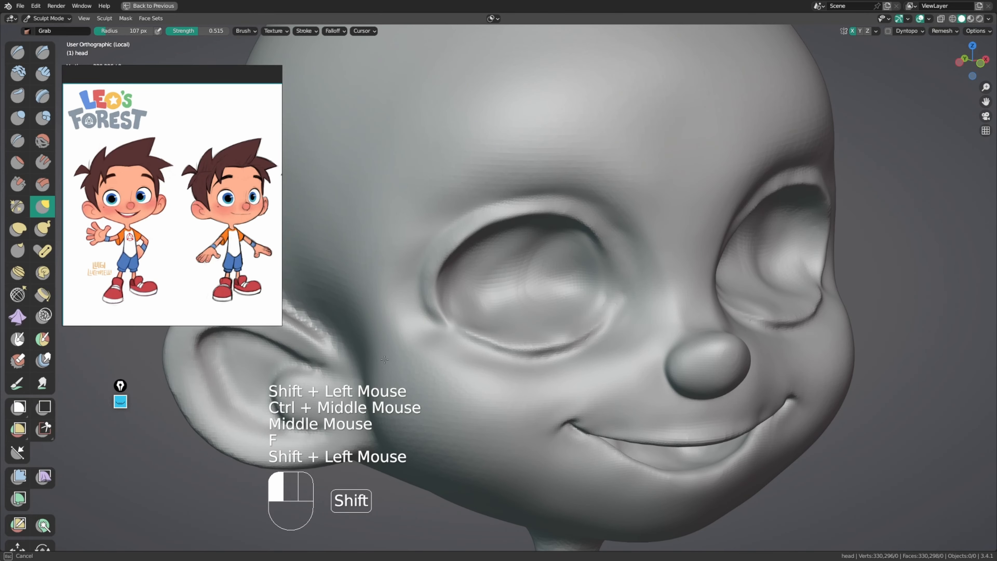
left_click_drag(385, 359, 412, 321, "shift")
middle_click_drag(413, 322, 440, 360, "ctrl")
left_click(450, 376, "shift")
key("f")
left_click_drag(449, 376, 461, 412)
left_click(507, 334)
key("ctrl+z")
key("ctrl+z")
Step: Smooth the cheek and the area beside the outer eye corner, starting with a 160 px brush radius
key("f")
left_click(462, 410)
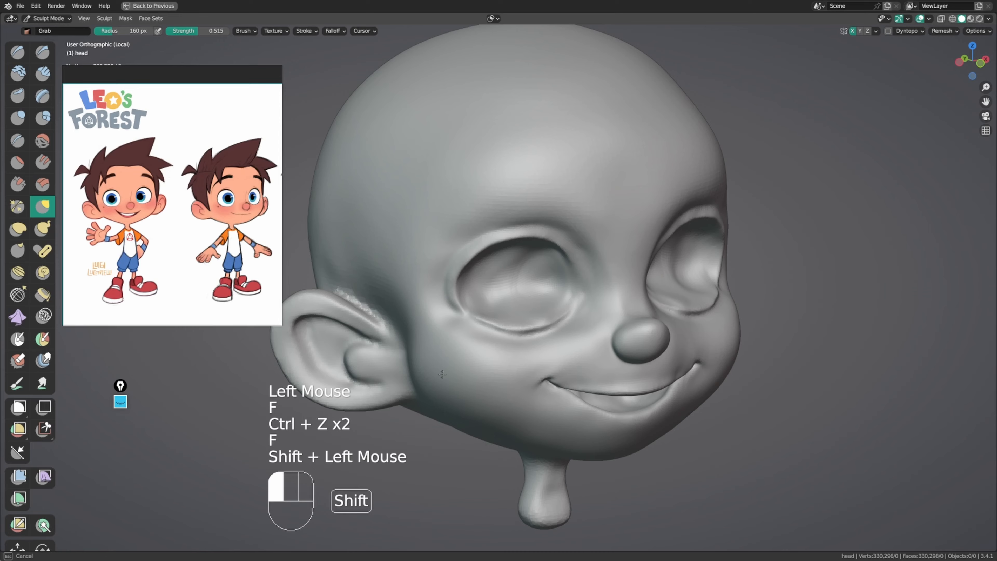
left_click_drag(443, 374, 452, 365, "shift")
middle_click_drag(477, 356, 526, 400, "shift")
key("f")
left_click(542, 371)
left_click_drag(490, 369, 471, 345, "shift")
middle_click_drag(505, 334, 473, 320)
left_click_drag(506, 313, 502, 317, "shift")
Step: Nudge the upper outer eyelid rim into shape with Grab from the side, undoing the first pull
mouse_move(536, 321)
middle_mouse_down("shift")
mouse_move(471, 312)
mouse_move(478, 303)
mouse_move(483, 335)
middle_mouse_up("shift")
mouse_move(483, 335)
middle_mouse_down("ctrl")
mouse_move(486, 301)
mouse_move(584, 290)
middle_mouse_up("ctrl")
key("g")
left_click_drag(543, 291, 550, 284)
middle_click_drag(551, 285, 614, 286)
key("ctrl+z")
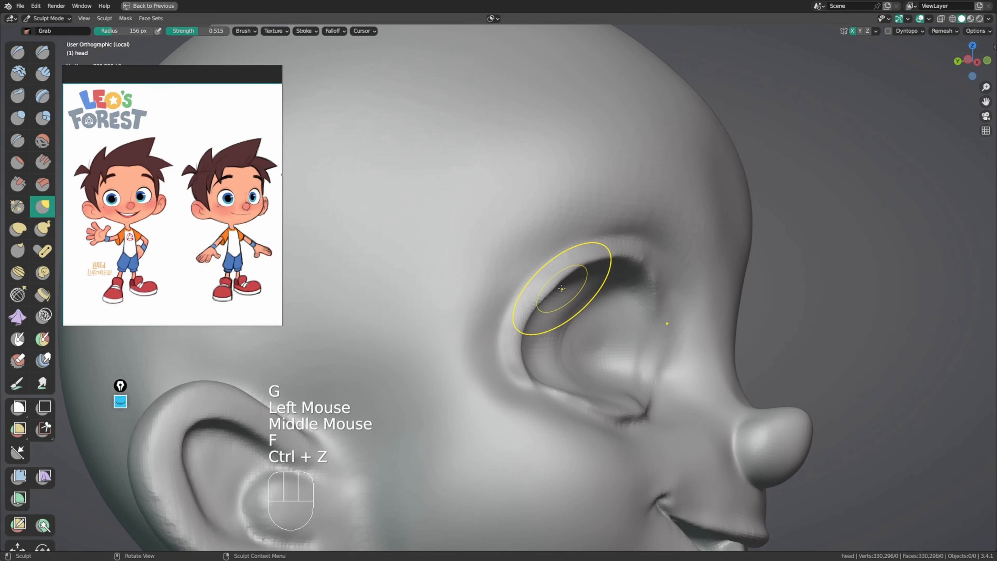
left_click(562, 279)
left_click(545, 289)
middle_click_drag(545, 290, 545, 286)
key("f")
left_click(544, 288)
left_click_drag(545, 287, 546, 291)
Step: Smooth the skin above the upper eyelid from the outer side inward with an 87 px brush radius
middle_click_drag(544, 292, 507, 304)
key("f")
left_click(494, 283, "shift")
left_click_drag(494, 282, 493, 276, "shift")
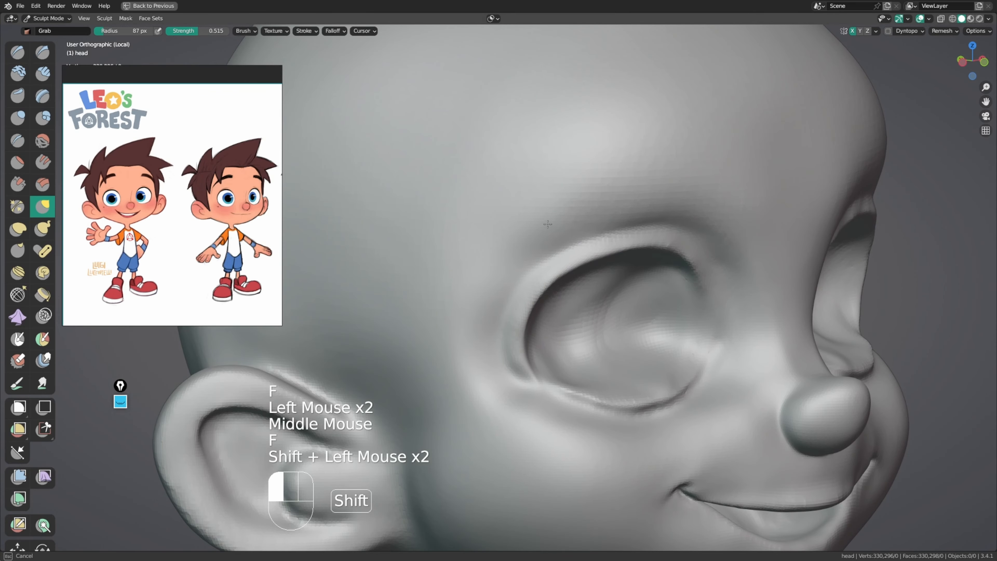
left_click(680, 211, "shift")
Step: Sharpen the fold above the upper and outer eyelid with Crease strokes at 46 px radius and 0.250 strength
mouse_move(681, 211)
middle_mouse_down("shift")
mouse_move(614, 195)
mouse_move(574, 262)
mouse_move(626, 341)
middle_mouse_up("shift")
key("shift+c")
key("f")
key("f")
left_click(632, 363)
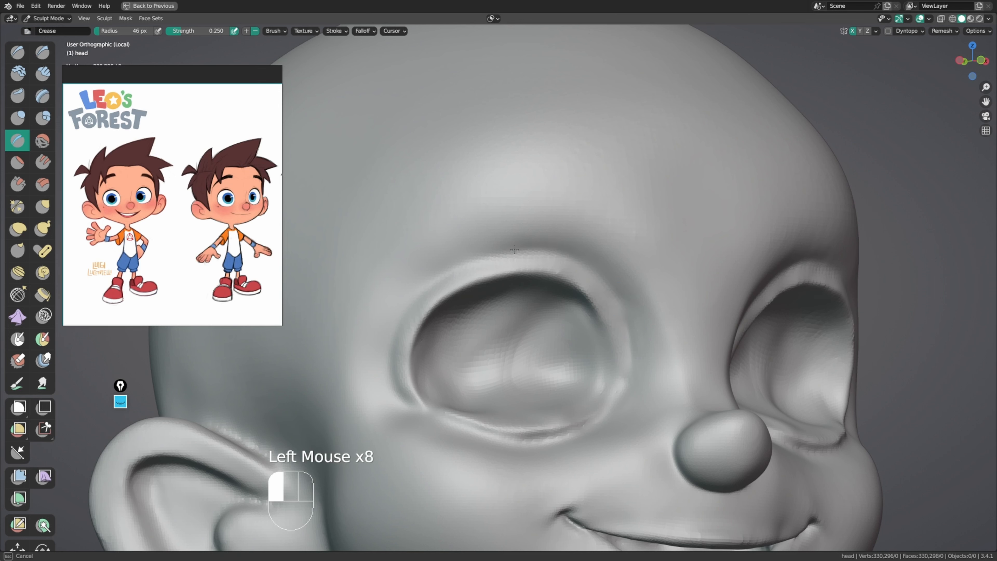
middle_click_drag(408, 295, 456, 261)
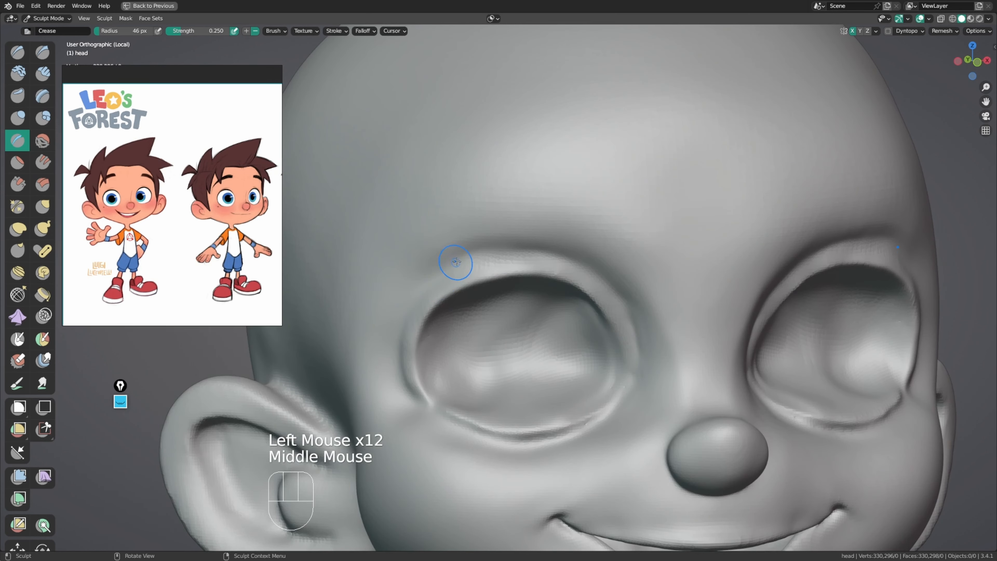
left_click(421, 286)
left_click(421, 286)
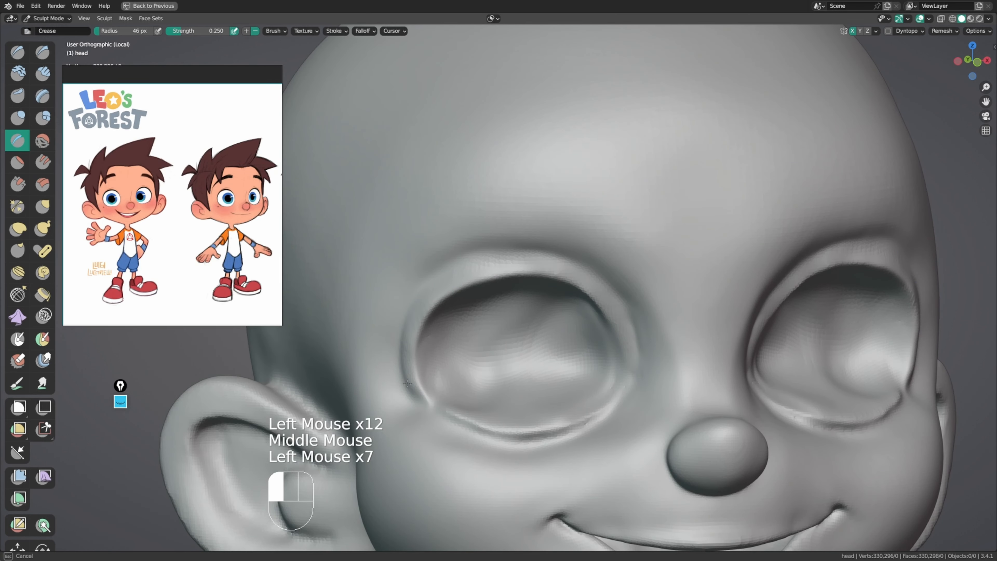
Step: Flatten the outer eyelid rim with Scrape/Peaks strokes at 46 px radius and 0.700 strength
middle_click_drag(407, 383, 414, 347)
key("4")
left_click(409, 373)
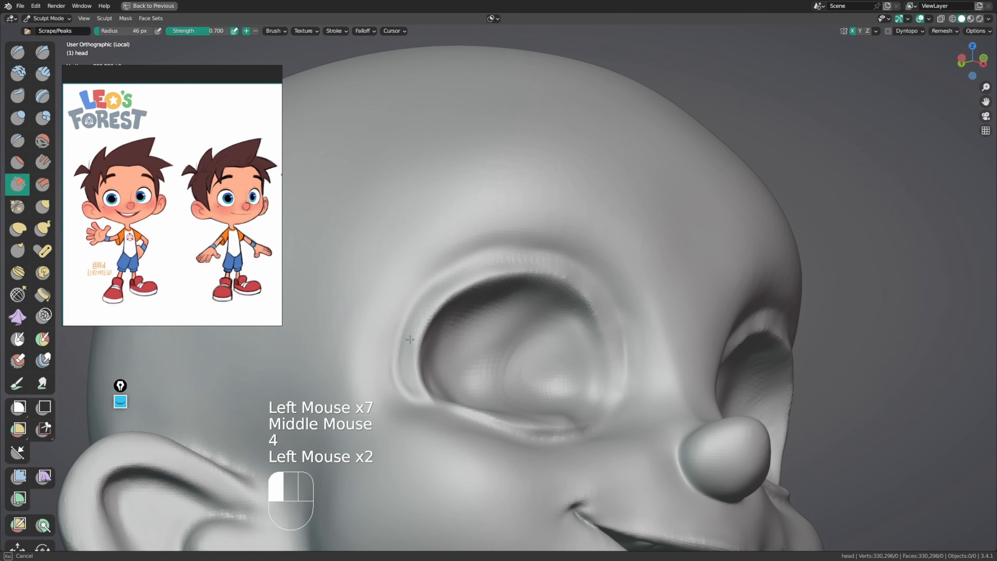
left_click_drag(409, 350, 411, 377)
Step: Pull the outer eye corner into shape with Grab at 86 px radius and 0.515 strength, checking it from the side
mouse_move(439, 412)
middle_mouse_down()
mouse_move(424, 419)
mouse_move(416, 404)
middle_mouse_up()
key("g")
key("f")
mouse_move(439, 358)
middle_mouse_down()
mouse_move(420, 371)
mouse_move(470, 343)
mouse_move(436, 352)
middle_mouse_up()
key("g")
key("f")
key("f")
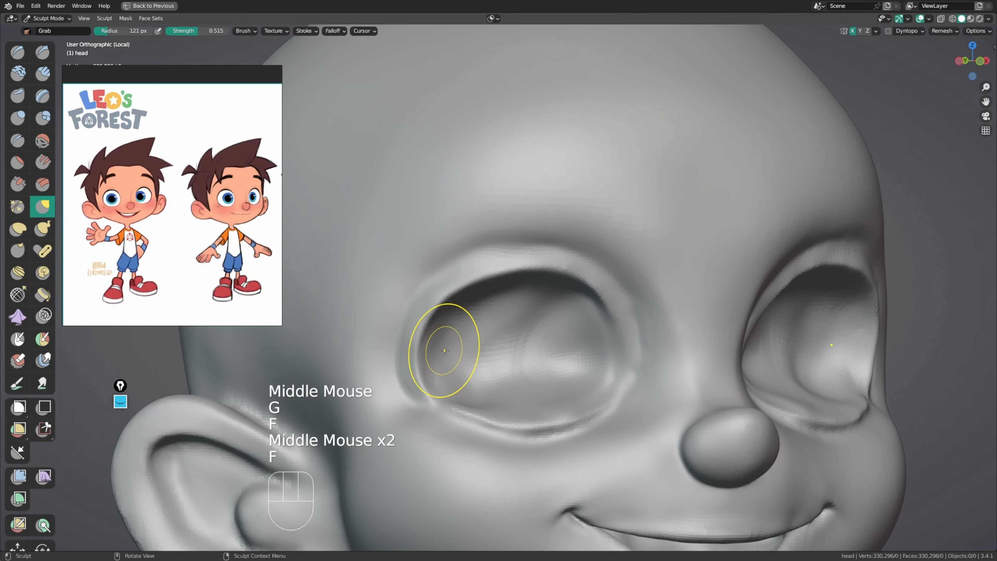
left_click(404, 381)
middle_click_drag(404, 381, 449, 367)
key("f")
left_click(396, 383)
mouse_move(396, 383)
middle_mouse_down()
mouse_move(445, 382)
mouse_move(422, 401)
middle_mouse_up()
left_click(417, 392)
left_click(416, 376)
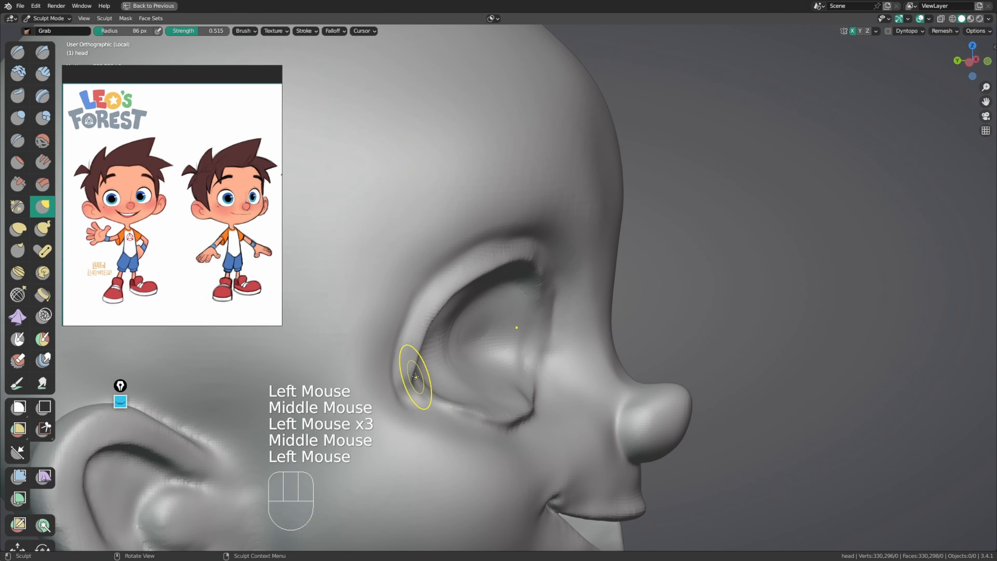
Step: Reshape the outer eyelid rim from the side with Grab and smooth the skin beside it
left_click_drag(401, 366, 403, 329)
left_click(415, 299)
middle_click_drag(415, 300, 402, 338)
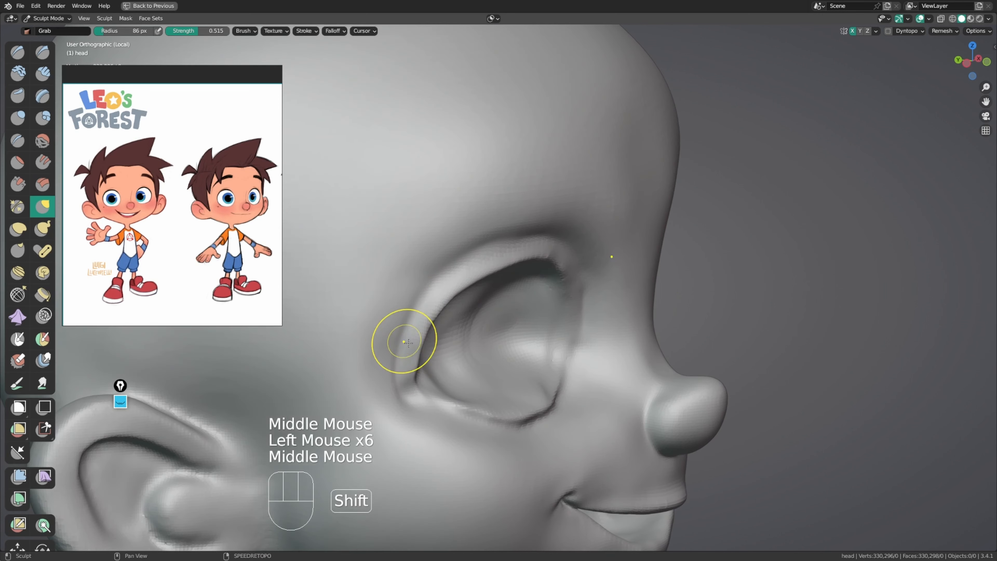
mouse_move(402, 338)
left_mouse_down("shift")
mouse_move(401, 371)
mouse_move(418, 388)
left_mouse_up("shift")
middle_click_drag(418, 391, 424, 377)
left_click(421, 381)
left_click_drag(420, 381, 415, 382)
Step: Refine the outer eye corner and the rim above it with small 86 px Grab pulls from several angles
mouse_move(427, 386)
middle_mouse_down()
mouse_move(411, 401)
mouse_move(442, 356)
mouse_move(431, 349)
middle_mouse_up()
middle_click_drag(431, 365, 473, 293, "shift")
middle_click_drag(473, 300, 442, 308)
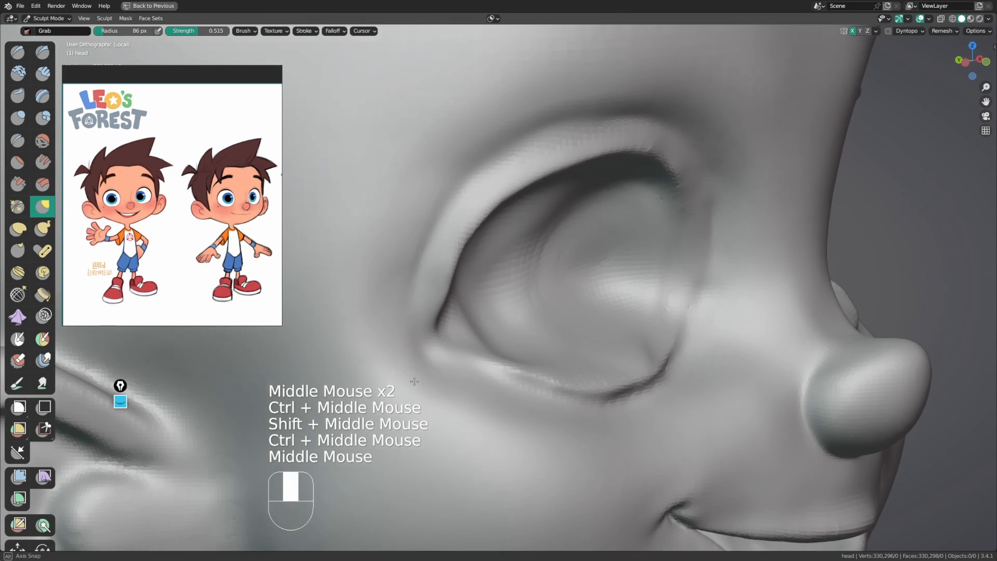
mouse_move(473, 340)
middle_mouse_down()
mouse_move(447, 334)
mouse_move(442, 351)
middle_mouse_up()
left_click_drag(452, 328, 453, 325)
left_click(442, 326)
middle_click_drag(441, 326, 441, 302)
left_click(431, 283)
middle_click_drag(442, 302, 456, 305)
left_click(432, 301)
left_click_drag(415, 309, 411, 311)
left_click_drag(423, 297, 419, 294)
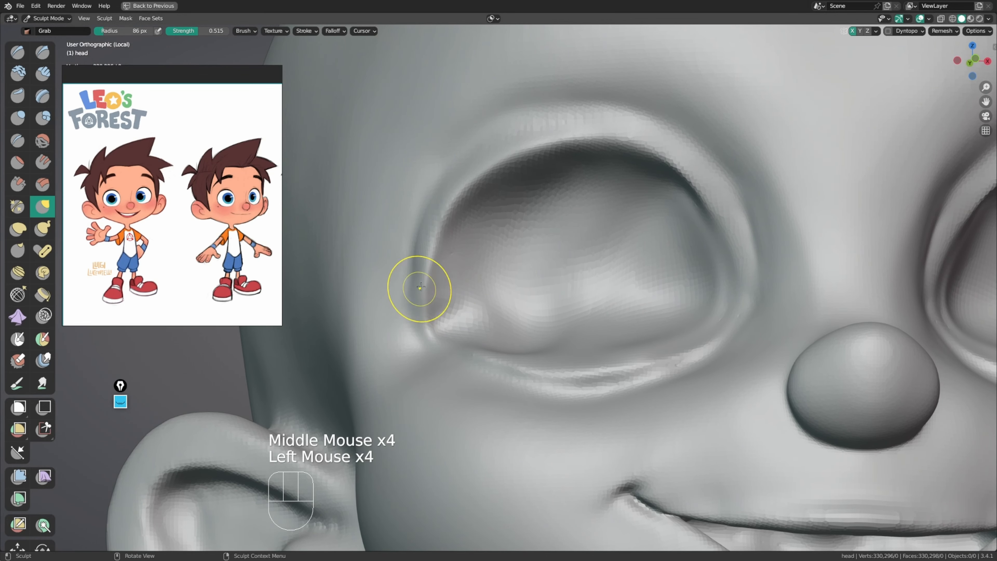
Step: Shift the lower outer corner and outer rim of the eye with Grab at 141 px radius
mouse_move(453, 357)
middle_mouse_down()
mouse_move(470, 371)
mouse_move(456, 346)
mouse_move(485, 296)
middle_mouse_up()
key("f")
left_click(467, 355)
left_click(451, 350)
left_click(451, 349)
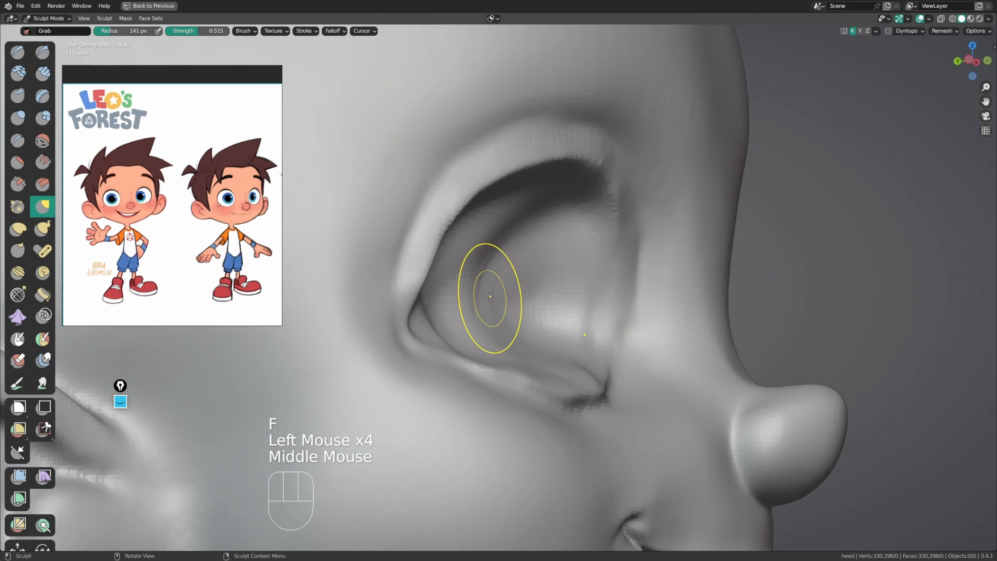
left_click(417, 278)
Step: Move the outer eyelid rim back in side view with Grab at 99 px radius, undoing the first pull
middle_click_drag(418, 279, 445, 290)
key("f")
left_click(421, 274)
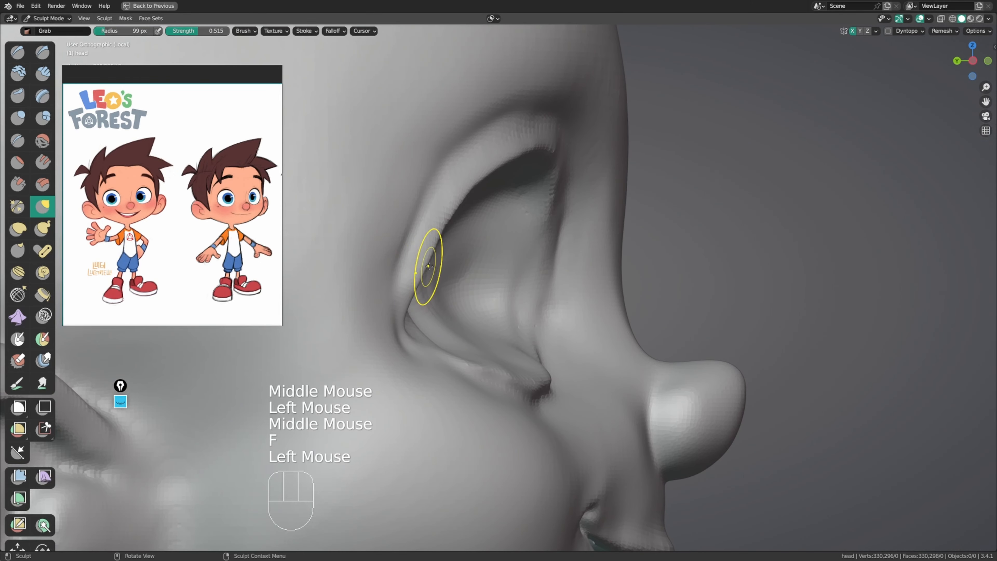
key("ctrl+z")
left_click_drag(422, 272, 416, 271)
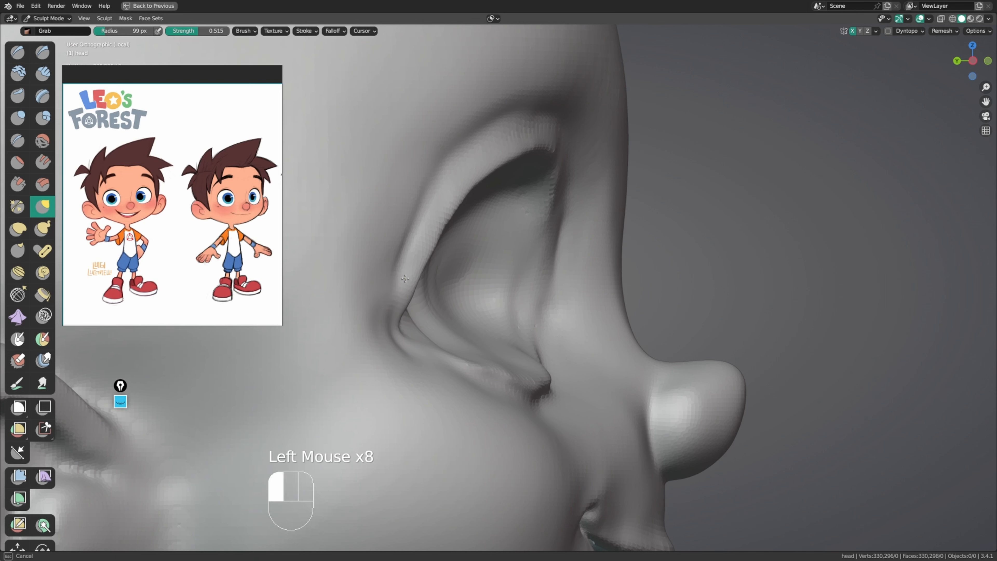
Step: Adjust the curve of the upper outer eyelid from the side with Grab, using 124, 254 and 175 px radii
middle_click_drag(451, 259, 502, 277, "shift")
key("f")
left_click(438, 319)
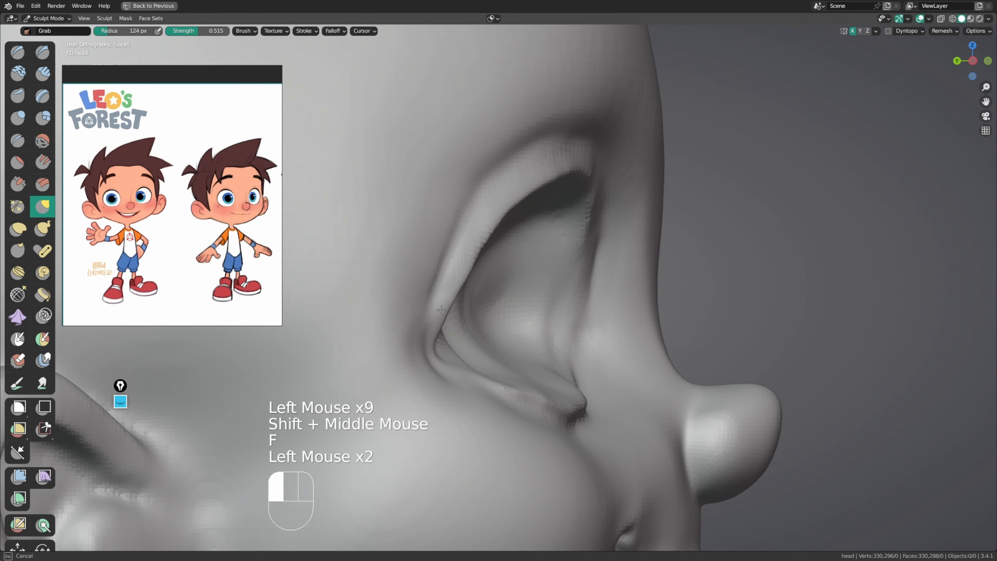
key("f")
left_click(469, 175)
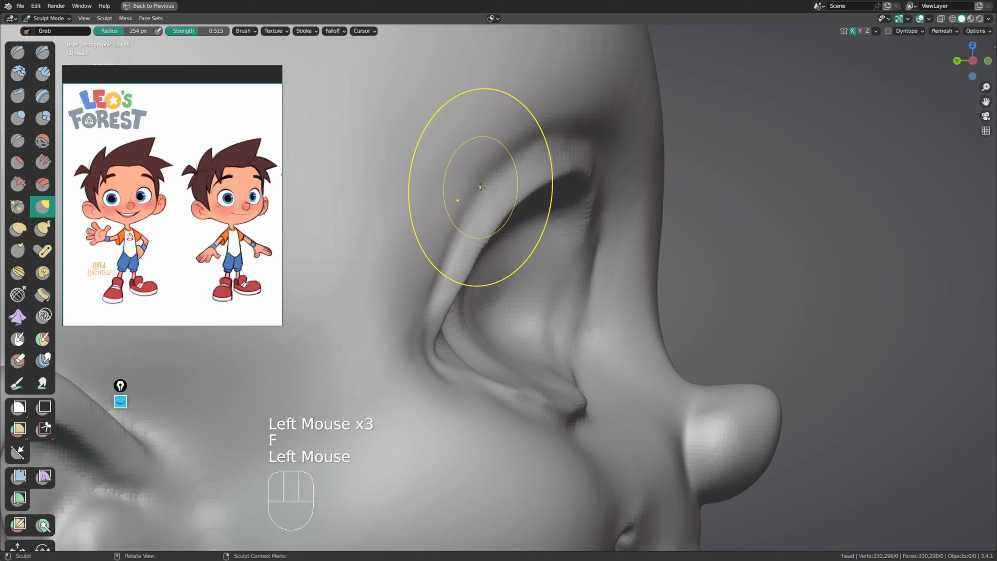
left_click_drag(469, 174, 475, 167)
key("f")
left_click(477, 207)
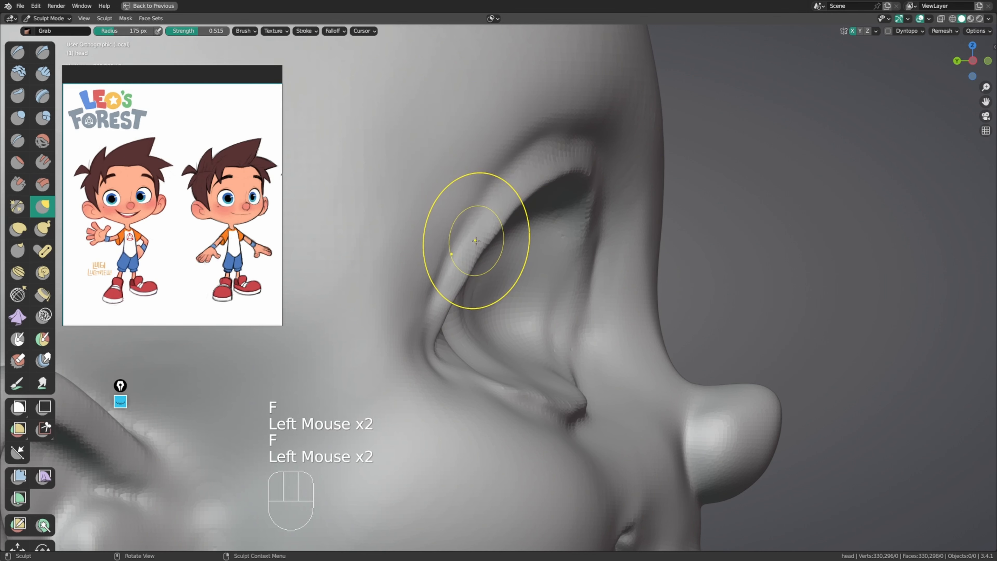
left_click_drag(475, 241, 471, 236)
Step: Smooth the skin around the outer eye corner and along the outer eyelid at 106 px radius
middle_click_drag(471, 236, 452, 243)
key("f")
middle_click_drag(426, 283, 459, 287)
left_click_drag(414, 349, 410, 355, "shift")
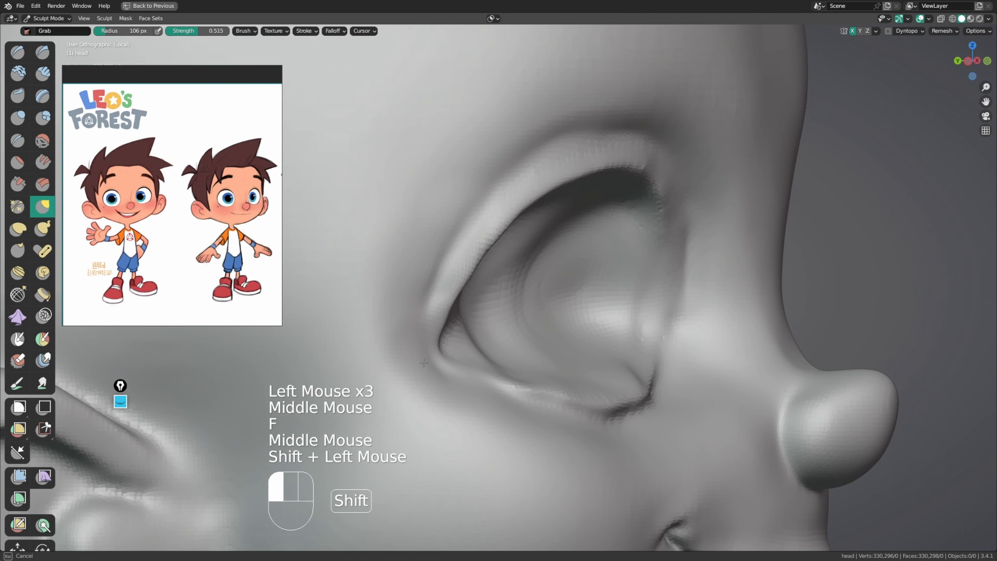
middle_click_drag(423, 362, 440, 312)
left_click_drag(440, 312, 460, 283, "shift")
Step: Adjust the outer upper eyelid with Grab at 145 px radius and check the whole face from the front
middle_click_drag(499, 290, 491, 287)
middle_click_drag(491, 287, 490, 267, "ctrl")
middle_click_drag(490, 268, 488, 282)
mouse_move(488, 283)
middle_mouse_down("ctrl")
mouse_move(471, 252)
mouse_move(503, 261)
middle_mouse_up("ctrl")
key("f")
key("f")
left_click(464, 244)
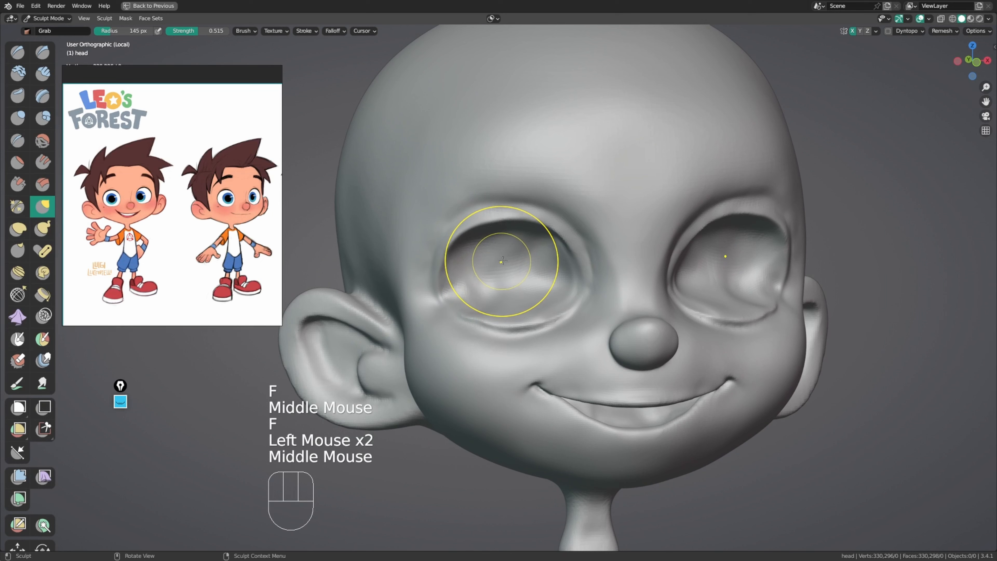
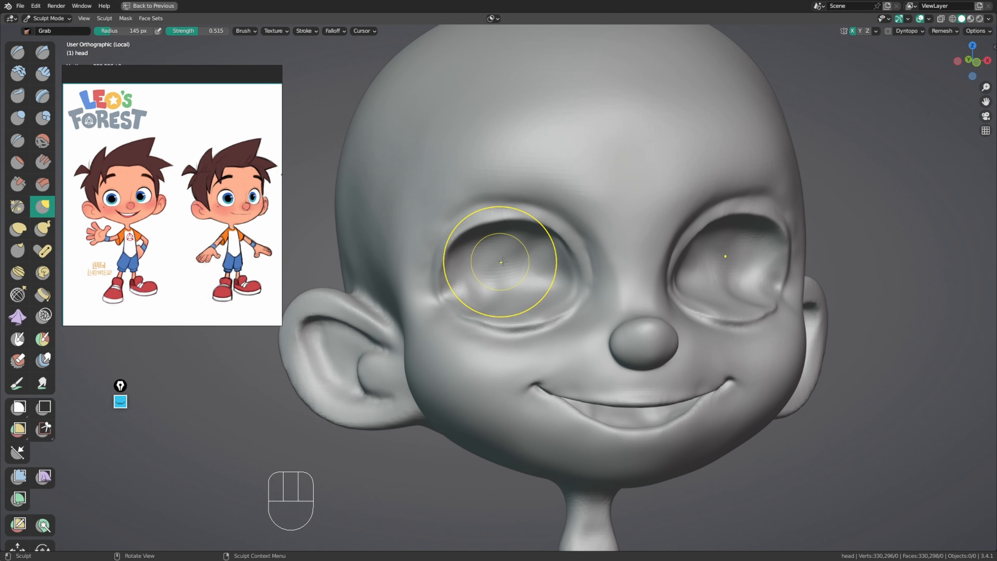
Step: Carve the socket deeper behind the outer eyelid with inverted Draw strokes at 64 px radius and 0.500 strength
key("x")
key("f")
middle_click_drag(474, 272, 475, 243, "ctrl")
middle_click_drag(476, 244, 478, 224)
key("f")
middle_click_drag(471, 251, 481, 224)
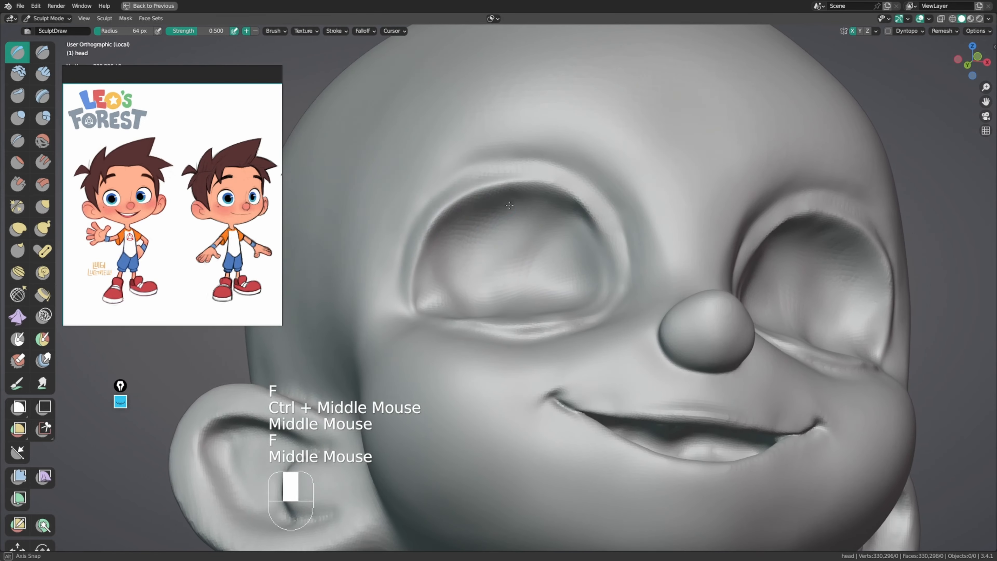
mouse_move(447, 249)
left_mouse_down("ctrl")
mouse_move(461, 226)
mouse_move(440, 275)
left_mouse_up("ctrl")
middle_click_drag(451, 259, 427, 271)
left_click_drag(440, 259, 434, 299, "ctrl")
middle_click_drag(439, 302, 426, 335)
left_click_drag(444, 282, 440, 308, "ctrl")
middle_click_drag(441, 308, 454, 243)
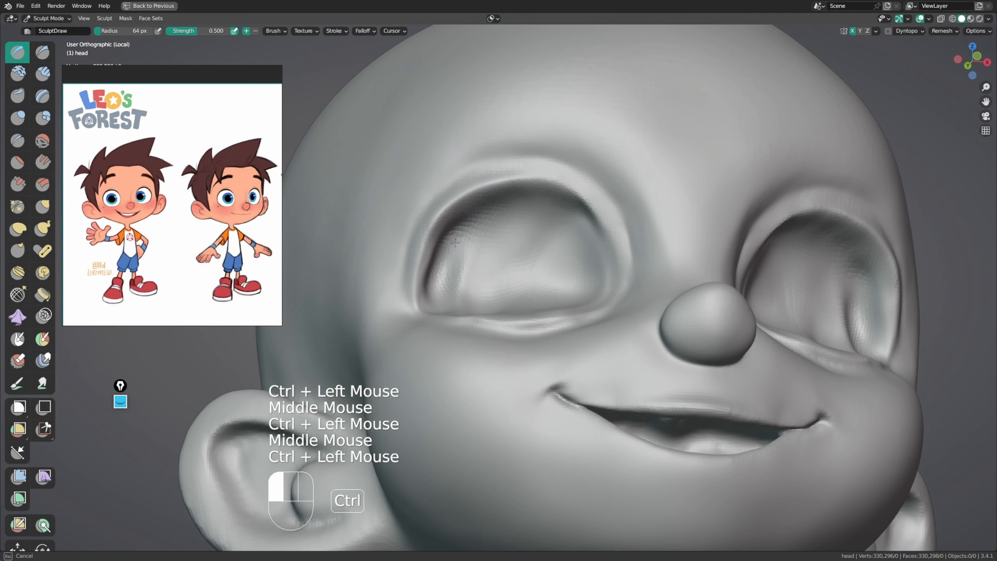
middle_click_drag(507, 212, 522, 210)
mouse_move(522, 211)
left_mouse_down("ctrl")
mouse_move(568, 222)
mouse_move(584, 243)
left_mouse_up("ctrl")
middle_click_drag(584, 243, 605, 256)
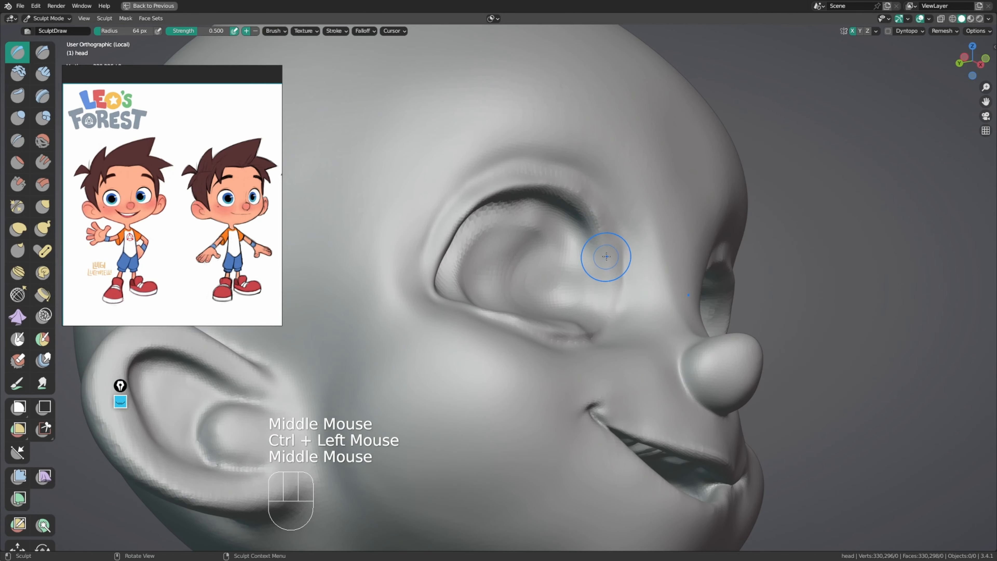
key("ctrl+z")
Step: Carve behind the upper and inner eyelid rim with inverted Draw strokes at 64 px radius
left_click_drag(561, 223, 568, 229, "ctrl")
middle_click_drag(567, 229, 546, 214)
mouse_move(528, 213)
left_mouse_down("ctrl")
mouse_move(494, 215)
mouse_move(540, 216)
left_mouse_up("ctrl")
middle_click_drag(546, 218, 565, 224)
mouse_move(550, 222)
left_mouse_down("ctrl")
mouse_move(539, 221)
mouse_move(550, 228)
left_mouse_up("ctrl")
middle_click_drag(553, 230, 588, 251)
left_click_drag(568, 240, 571, 271, "ctrl")
middle_click_drag(571, 273, 567, 256)
left_click_drag(566, 278, 567, 289)
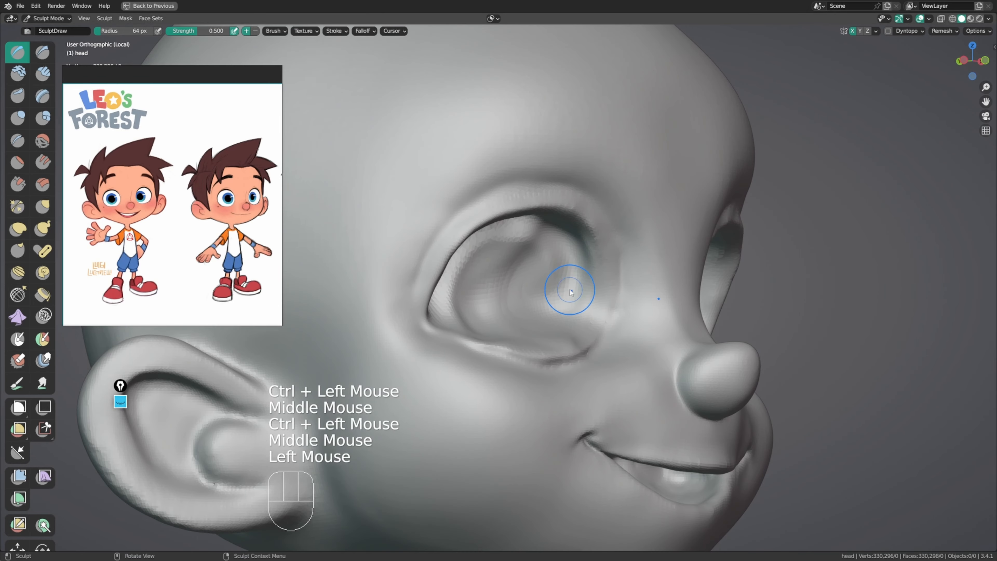
Step: Hollow the socket behind the lower inner eyelid with inverted Draw strokes at 49 px radius
middle_click_drag(567, 290, 573, 309)
key("f")
left_click(572, 309)
left_click_drag(567, 311, 551, 346, "ctrl")
middle_click_drag(556, 341, 544, 363)
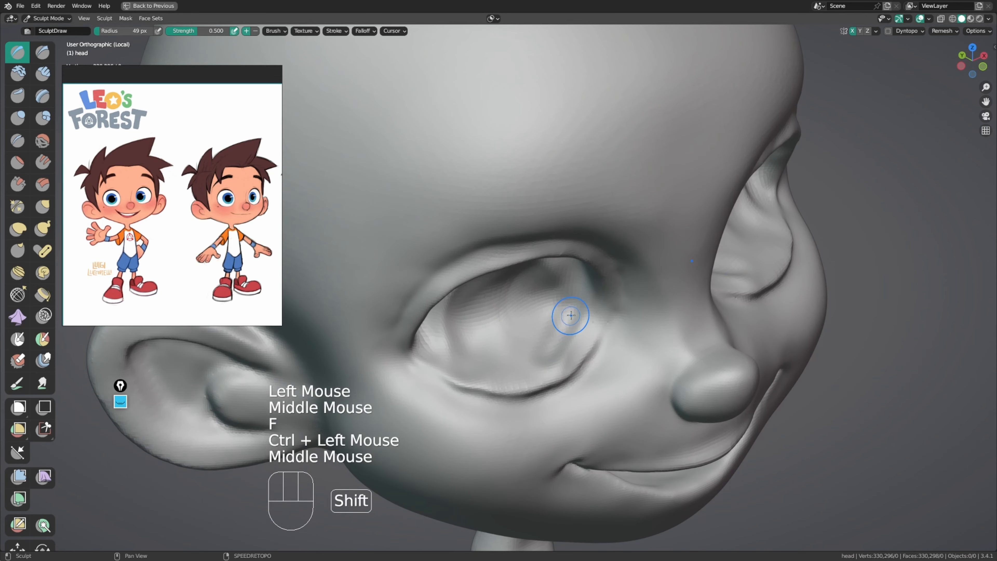
left_click_drag(569, 319, 564, 340)
left_click_drag(575, 316, 564, 339, "ctrl")
left_click_drag(579, 321, 562, 334, "ctrl")
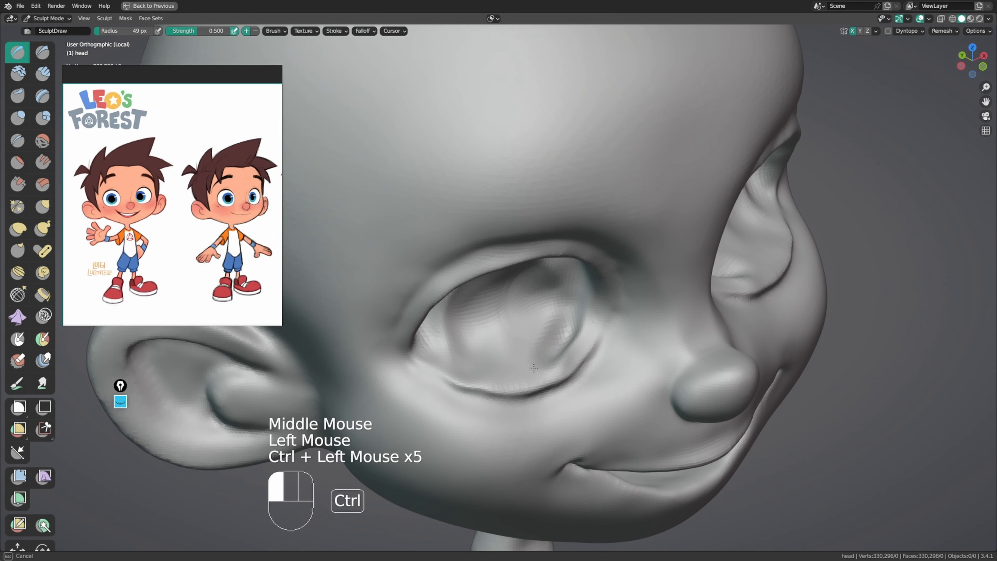
Step: Deepen the lower part of the eye socket behind the lower lid with inverted Draw strokes at 75 px radius
mouse_move(503, 366)
middle_mouse_down()
mouse_move(485, 352)
mouse_move(485, 334)
middle_mouse_up()
key("f")
left_click_drag(491, 357, 477, 325, "ctrl")
mouse_move(476, 325)
left_mouse_down("ctrl")
mouse_move(514, 329)
mouse_move(550, 353)
left_mouse_up("ctrl")
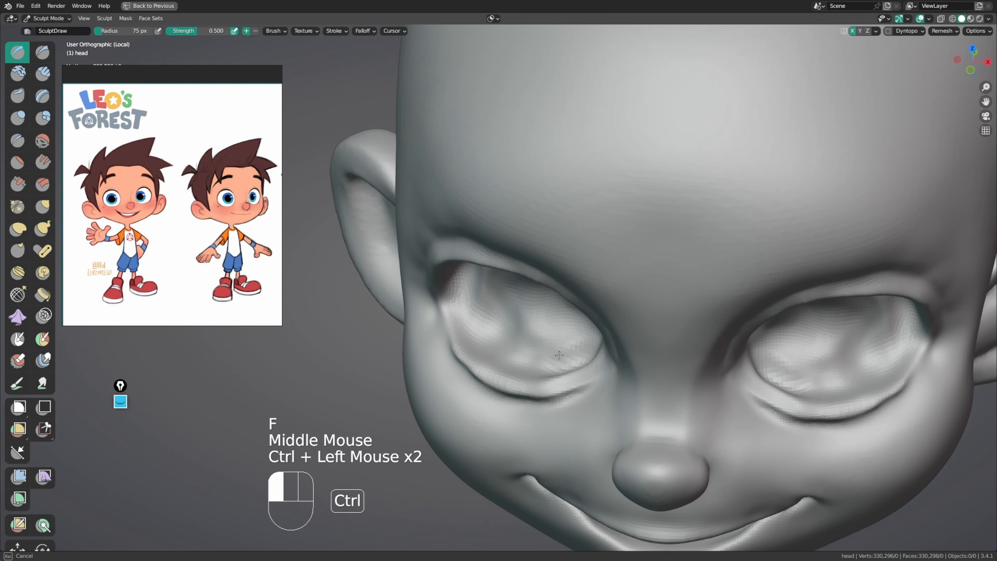
Step: Pull the outer end of the lower eyelid outward from above with Grab, starting at 94 px radius
key("g")
mouse_move(550, 353)
middle_mouse_down()
mouse_move(470, 343)
mouse_move(520, 298)
mouse_move(518, 277)
middle_mouse_up()
mouse_move(481, 306)
middle_mouse_down()
mouse_move(459, 333)
mouse_move(467, 339)
middle_mouse_up()
key("f")
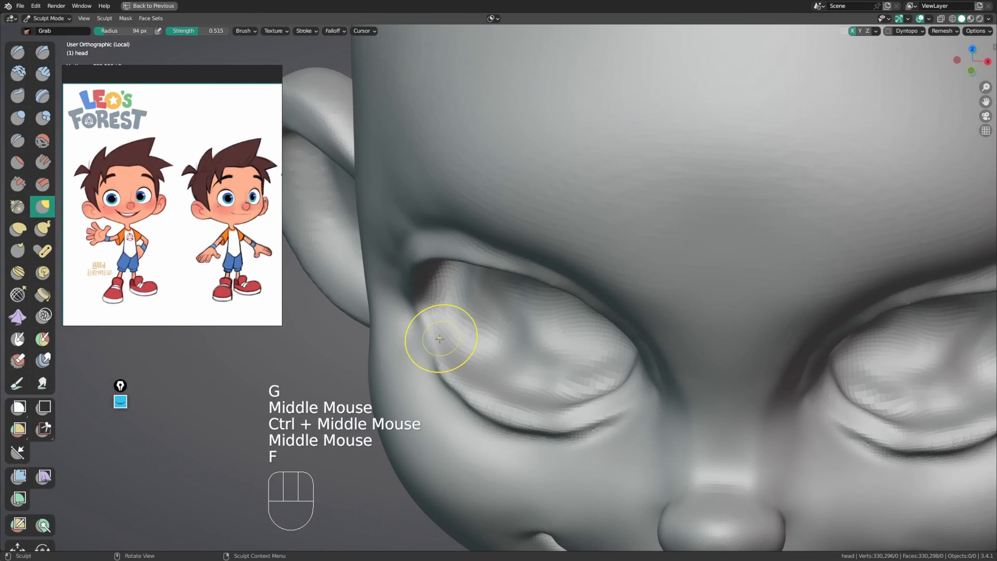
left_click(477, 339)
left_click_drag(428, 333, 423, 329)
middle_click_drag(433, 351, 435, 369)
key("f")
left_click(428, 370)
left_click_drag(429, 369, 423, 355)
Step: Adjust the outer half of the lower eyelid rim with a resized Grab brush
key("f")
left_click(471, 387)
left_click_drag(465, 396, 458, 396)
left_click_drag(456, 394, 451, 393)
middle_click_drag(450, 393, 486, 379)
middle_click_drag(510, 373, 538, 366)
Step: Shape the inner half of the lower eyelid up to the inner eye corner with short Grab pulls
key("f")
left_click(578, 375)
left_click_drag(545, 389, 553, 383)
left_click_drag(562, 379, 565, 377)
middle_click_drag(573, 370, 574, 384)
left_click_drag(586, 354, 590, 348)
left_click_drag(598, 336, 608, 318)
left_click_drag(596, 345, 595, 343)
Step: Smooth the inner and outer edges of the eye socket at 58 px radius
middle_click_drag(594, 343, 604, 334)
key("f")
left_click(583, 345, "shift")
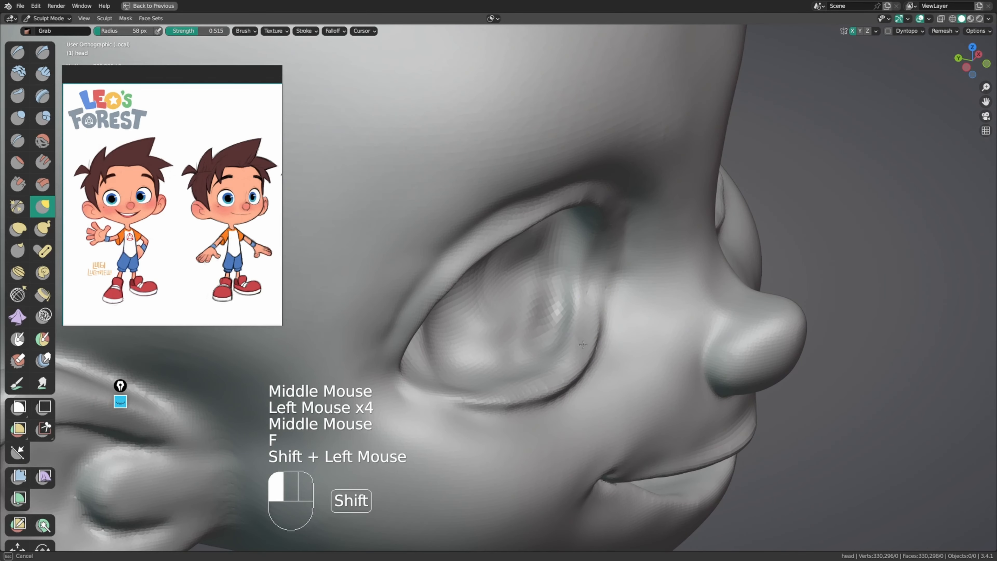
middle_click_drag(528, 361, 469, 335)
left_click_drag(469, 336, 465, 333, "shift")
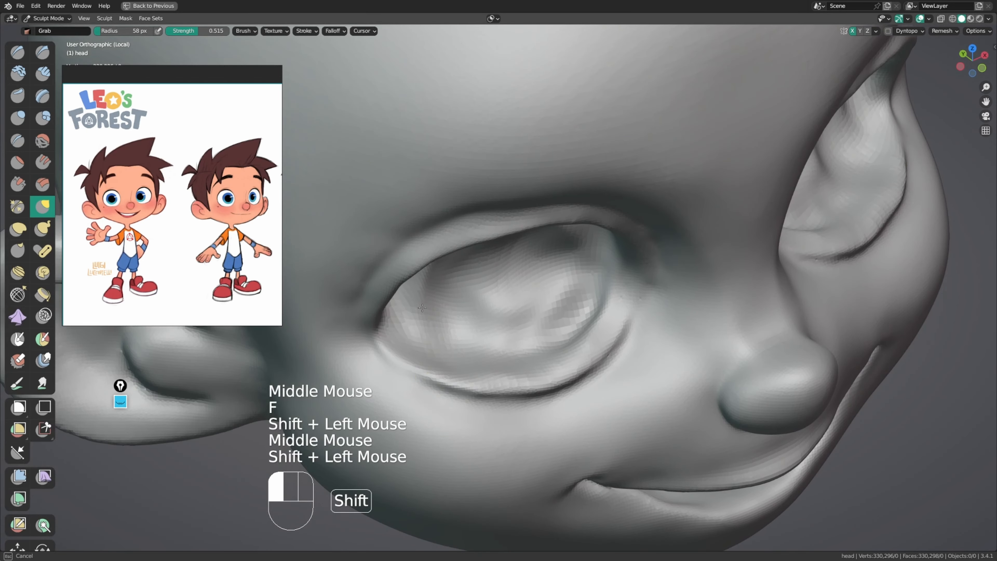
left_click_drag(422, 308, 423, 310, "shift")
Step: Deepen the middle of the eye socket with inverted Draw strokes at 102 px radius and 0.500 strength
mouse_move(447, 334)
middle_mouse_down()
mouse_move(436, 292)
mouse_move(499, 278)
mouse_move(518, 263)
middle_mouse_up()
key("x")
key("f")
mouse_move(522, 258)
left_mouse_down("ctrl")
mouse_move(547, 223)
mouse_move(494, 222)
mouse_move(427, 245)
mouse_move(407, 298)
mouse_move(465, 330)
left_mouse_up("ctrl")
middle_click_drag(465, 330, 474, 322)
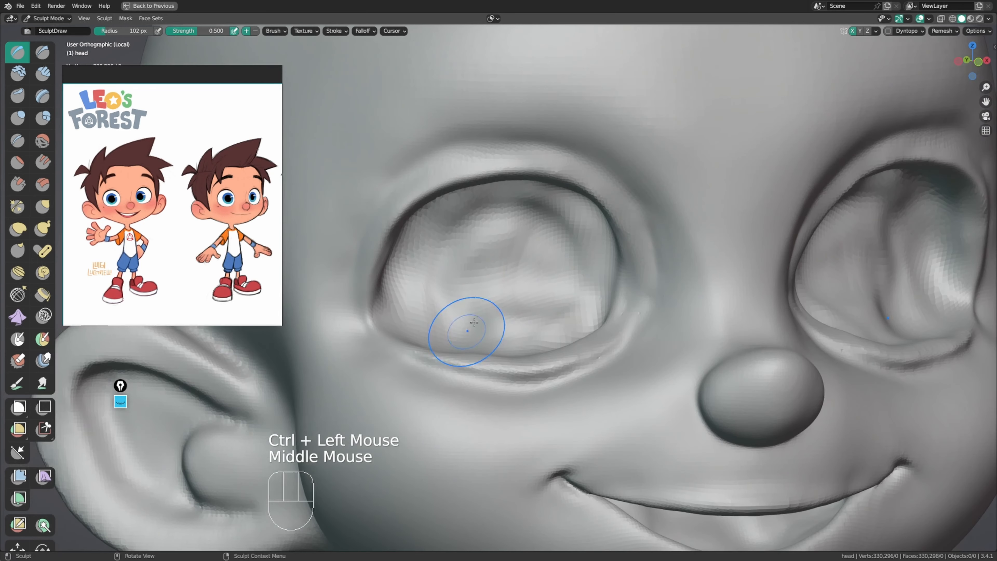
Step: Smooth the inside surface of the eye socket at 102 px radius from the front and from above
mouse_move(473, 322)
left_mouse_down("shift")
mouse_move(474, 228)
mouse_move(489, 236)
left_mouse_up("shift")
middle_click_drag(491, 237, 492, 262)
mouse_move(492, 261)
left_mouse_down("shift")
mouse_move(525, 310)
mouse_move(506, 324)
left_mouse_up("shift")
middle_click_drag(530, 321, 541, 352)
left_click_drag(540, 352, 539, 340, "shift")
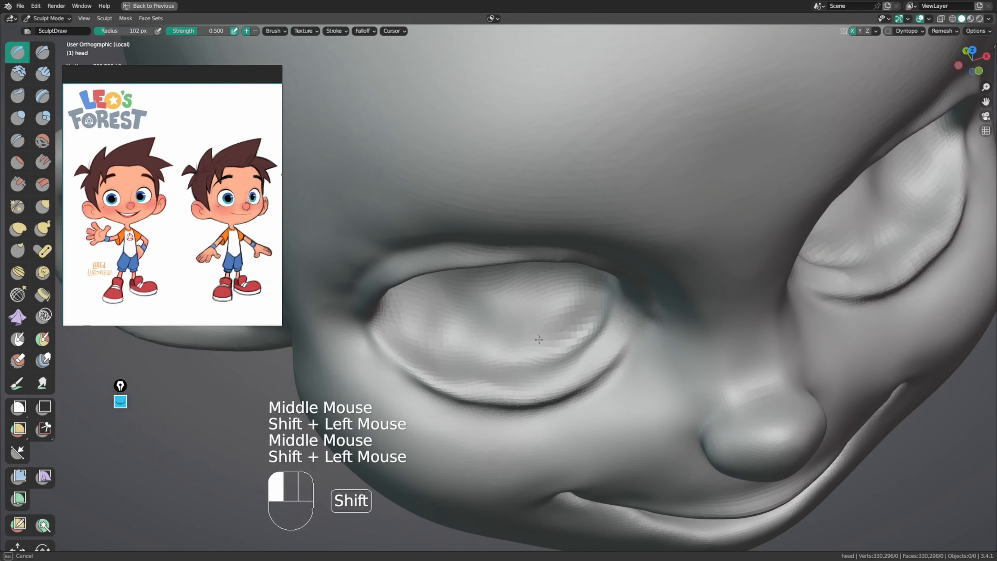
Step: Define the lower eyelid edge against the socket with normal and inverted Crease strokes at 59 px radius and 0.250 strength
mouse_move(442, 329)
middle_mouse_down()
mouse_move(535, 356)
mouse_move(584, 312)
middle_mouse_up()
key("shift+c")
key("f")
key("f")
left_click_drag(584, 312, 560, 306)
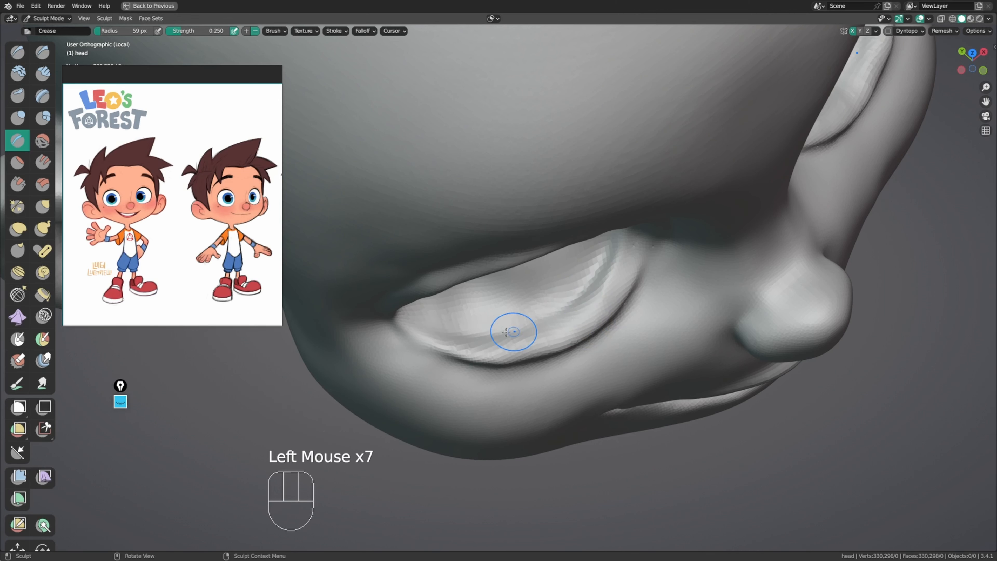
left_click_drag(612, 273, 576, 310, "ctrl")
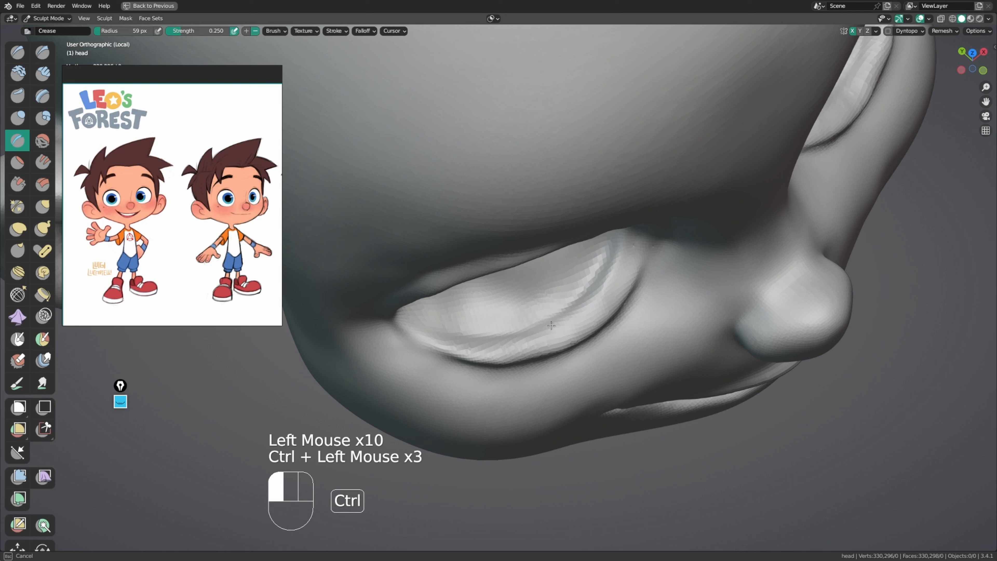
Step: Smooth the outer and inner ends of the lower eyelid edge
middle_click_drag(478, 341, 448, 337)
left_click_drag(447, 337, 445, 336, "shift")
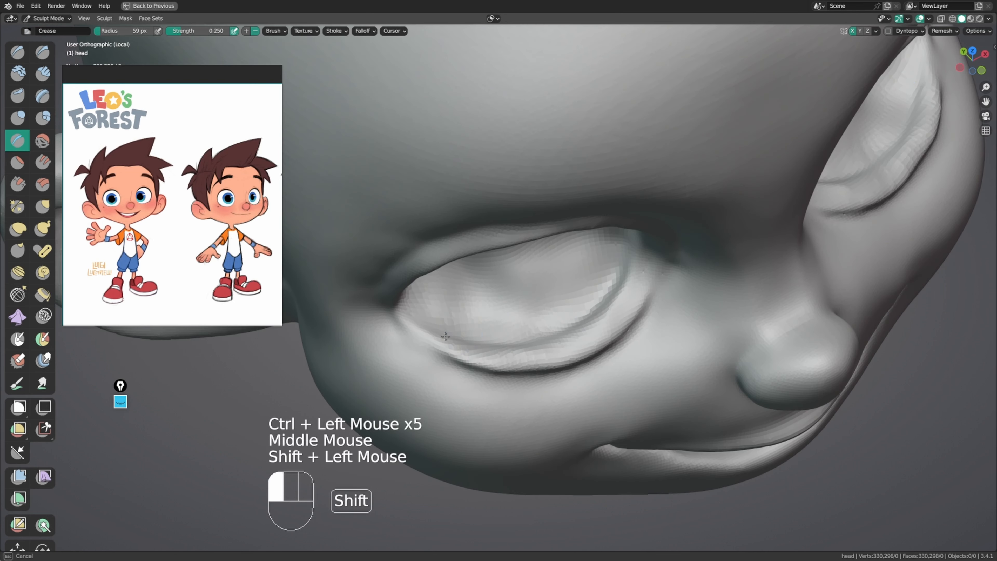
middle_click_drag(590, 326, 606, 306)
left_click_drag(606, 306, 608, 302, "shift")
Step: Flatten the inner half of the lower eyelid with Scrape strokes at 59 px radius and 0.700 strength
key("4")
left_click_drag(527, 358, 593, 333)
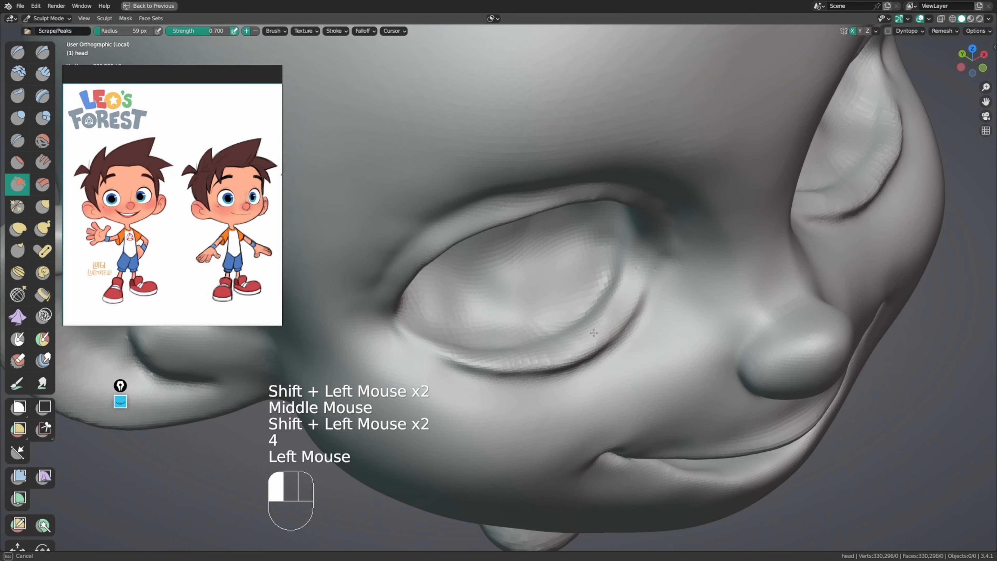
left_click_drag(513, 359, 550, 354)
left_click_drag(524, 355, 593, 338)
Step: Even out the lower eyelid from its outer to its inner end with Scrape strokes at 78 px radius, smoothing the inner part
key("f")
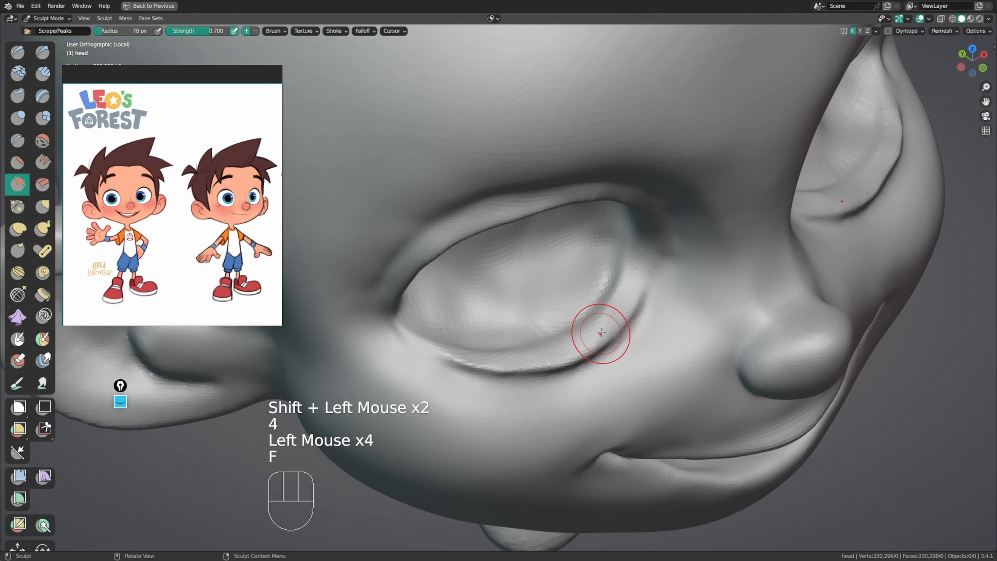
middle_click_drag(598, 334, 594, 319)
left_click_drag(571, 348, 576, 346)
middle_click_drag(492, 351, 467, 349)
left_click_drag(466, 349, 520, 358)
mouse_move(506, 356)
left_mouse_down()
mouse_move(560, 360)
mouse_move(554, 366)
left_mouse_up()
left_click_drag(514, 365, 577, 369)
left_click_drag(549, 368, 607, 354)
left_click_drag(585, 363, 640, 341)
left_click(569, 370)
middle_click_drag(570, 369, 612, 368)
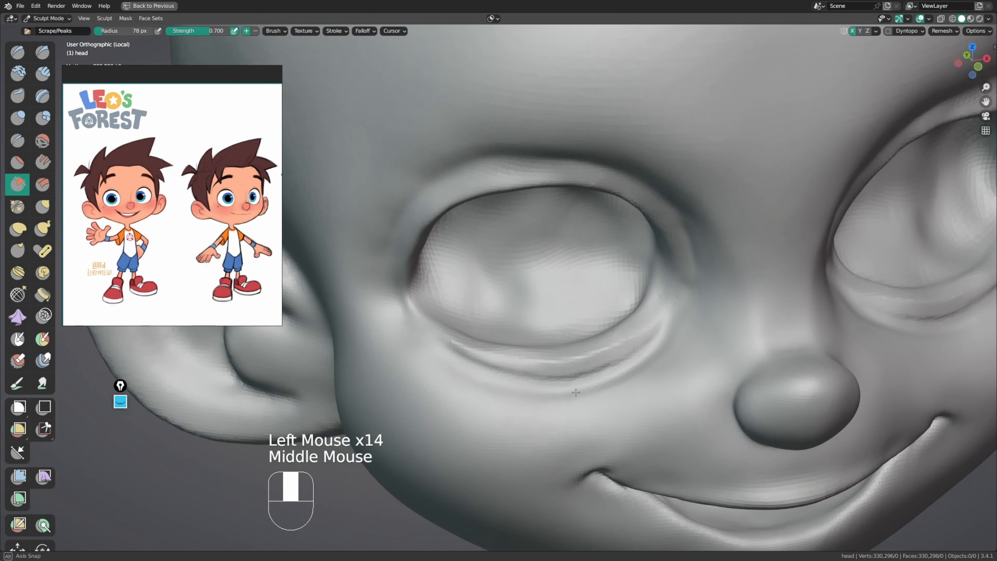
left_click_drag(612, 369, 624, 367, "shift")
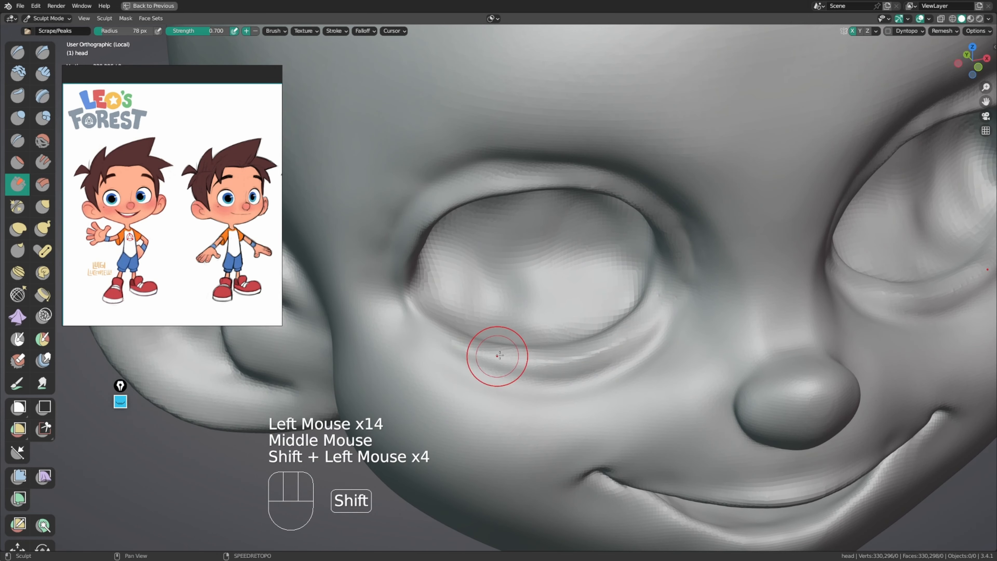
Step: Scrape the upper eyelid rim along its outer side and top at 78 px radius and 0.700 strength
mouse_move(499, 355)
middle_mouse_down()
mouse_move(452, 229)
mouse_move(441, 225)
middle_mouse_up()
left_click_drag(440, 225, 428, 259)
left_click_drag(427, 259, 420, 290)
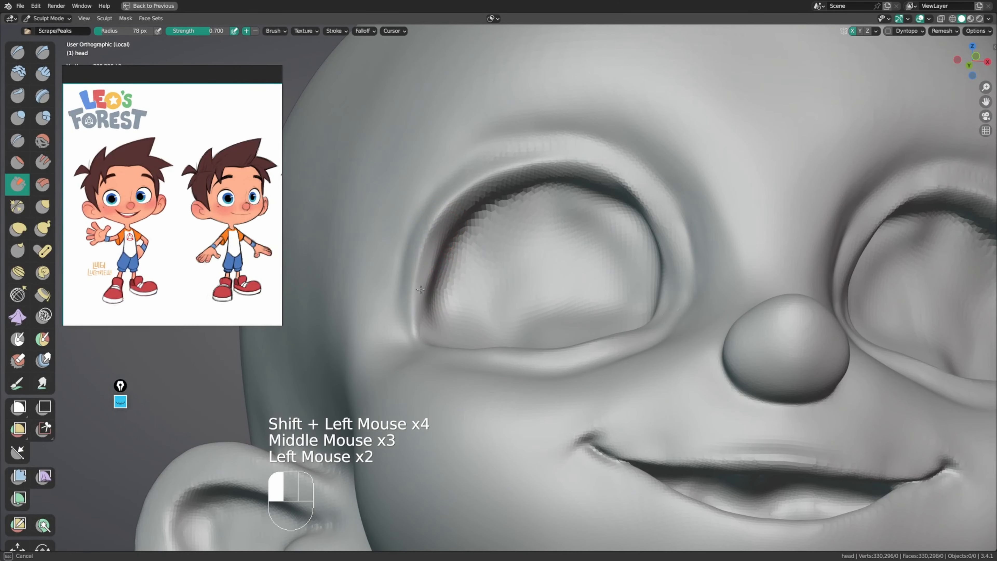
left_click_drag(476, 203, 514, 181)
left_click_drag(514, 181, 550, 176)
middle_click_drag(534, 155, 555, 164)
middle_click_drag(546, 157, 563, 165)
left_click_drag(563, 165, 577, 162)
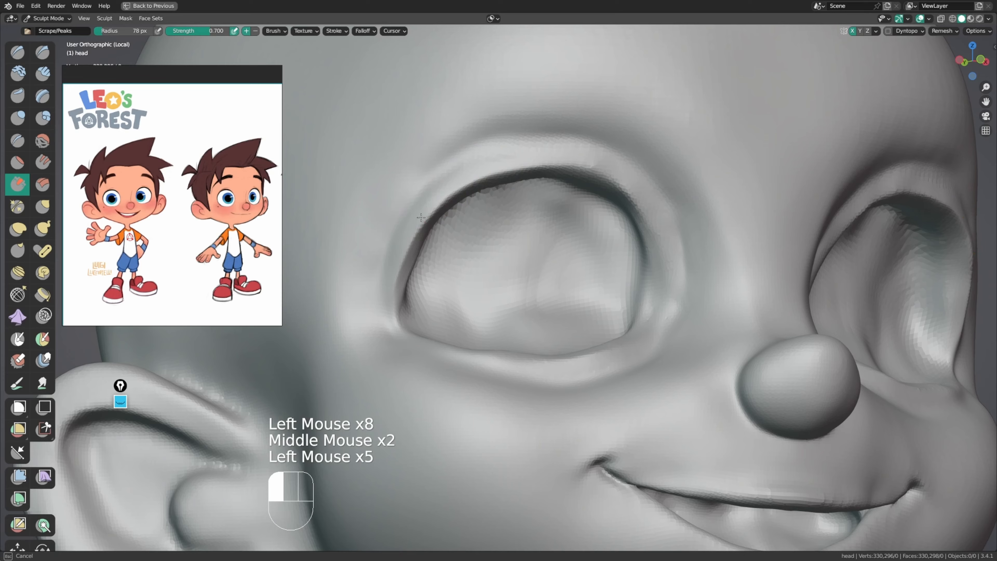
left_click_drag(400, 266, 441, 288)
Step: Reshape the outer eye rim in side view with Grab at 134 px radius, and smooth the temple beside it at 112 px
mouse_move(442, 287)
middle_mouse_down()
mouse_move(516, 256)
mouse_move(504, 299)
middle_mouse_up()
mouse_move(502, 287)
middle_mouse_down("ctrl")
mouse_move(490, 316)
mouse_move(472, 274)
mouse_move(544, 255)
mouse_move(514, 255)
middle_mouse_up("ctrl")
key("g")
key("f")
middle_click_drag(514, 255, 489, 256, "ctrl")
key("f")
left_click(442, 263)
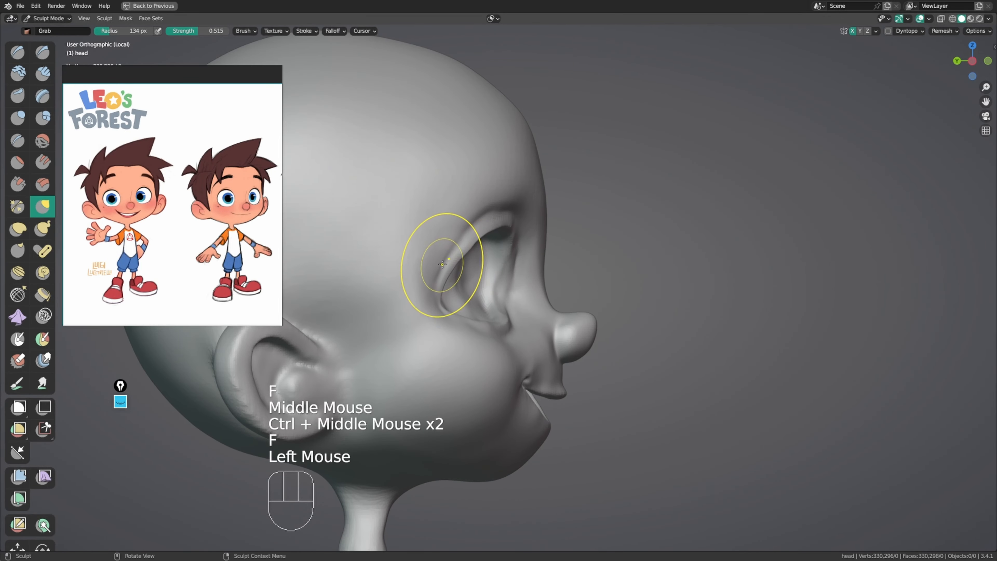
key("f")
left_click(410, 294, "shift")
middle_click_drag(440, 332, 408, 263)
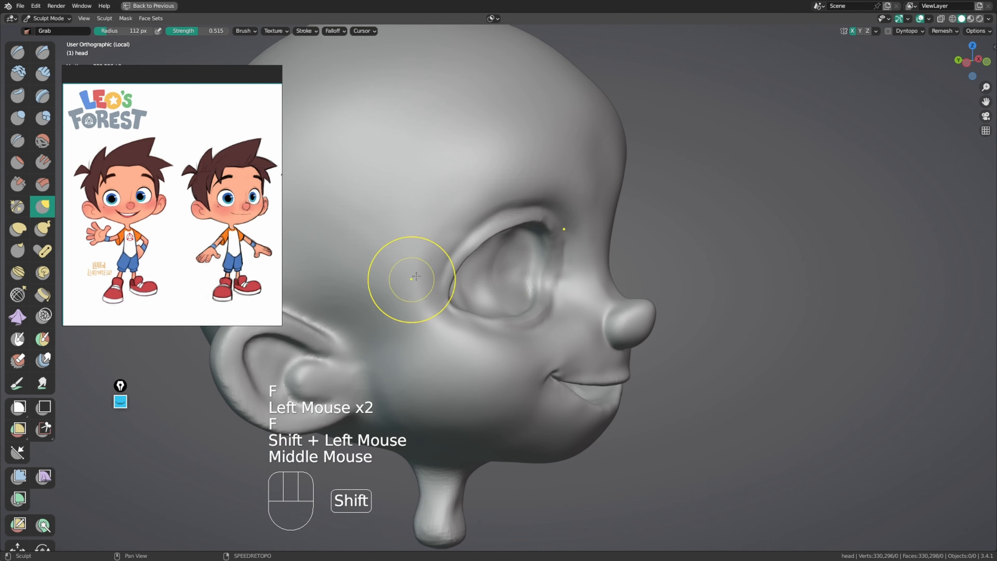
left_click_drag(407, 263, 456, 285, "shift")
Step: Adjust the outer corner of the eye with small Grab moves at 107 px radius and 0.515 strength
middle_click_drag(456, 285, 431, 281, "shift")
middle_click_drag(431, 281, 407, 280)
middle_click_drag(407, 280, 403, 283)
left_click_drag(423, 308, 425, 301)
mouse_move(426, 296)
middle_mouse_down()
mouse_move(469, 292)
mouse_move(458, 297)
middle_mouse_up()
key("f")
left_click_drag(440, 284, 438, 286)
middle_click_drag(439, 286, 435, 315)
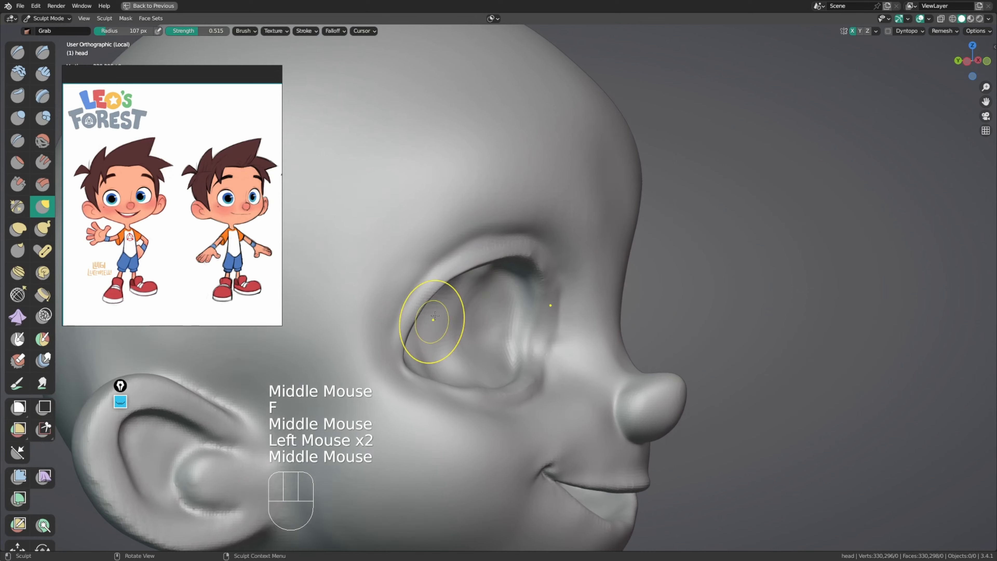
Step: Define the fold above the upper eyelid with Crease strokes at 81 and 47 px radius and 0.250 strength
middle_click_drag(484, 259, 510, 231)
key("shift+c")
key("f")
left_click(422, 254)
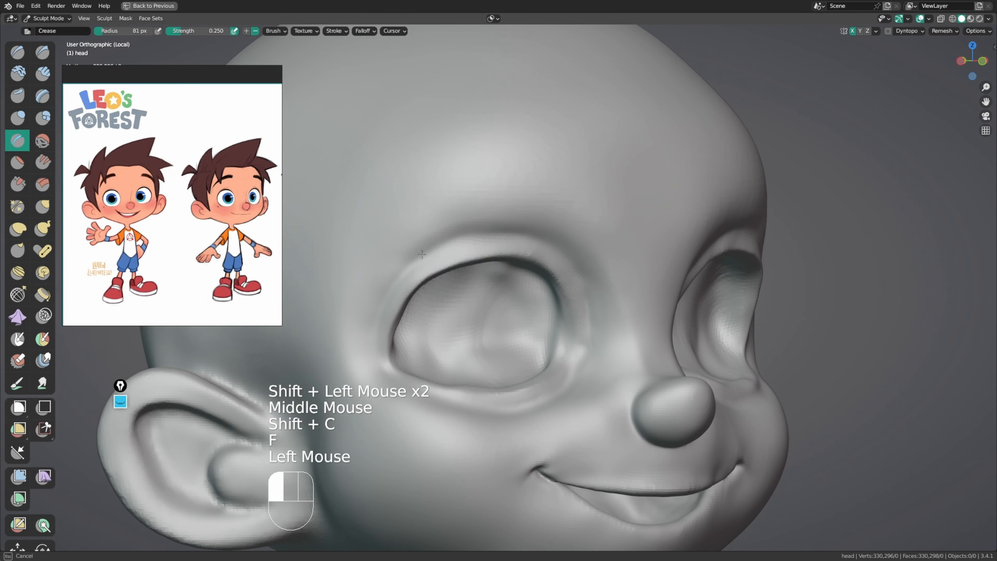
key("f")
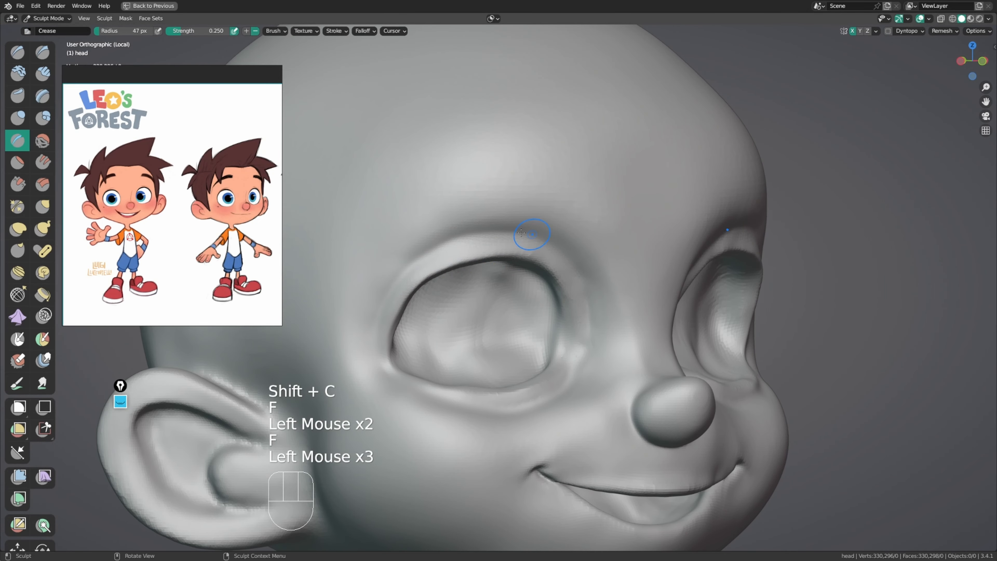
left_click(575, 269)
Step: Continue the eyelid fold around the inner eye corner with Crease strokes at about 61 px radius, and smooth its lower end
middle_click_drag(575, 269, 578, 278)
key("f")
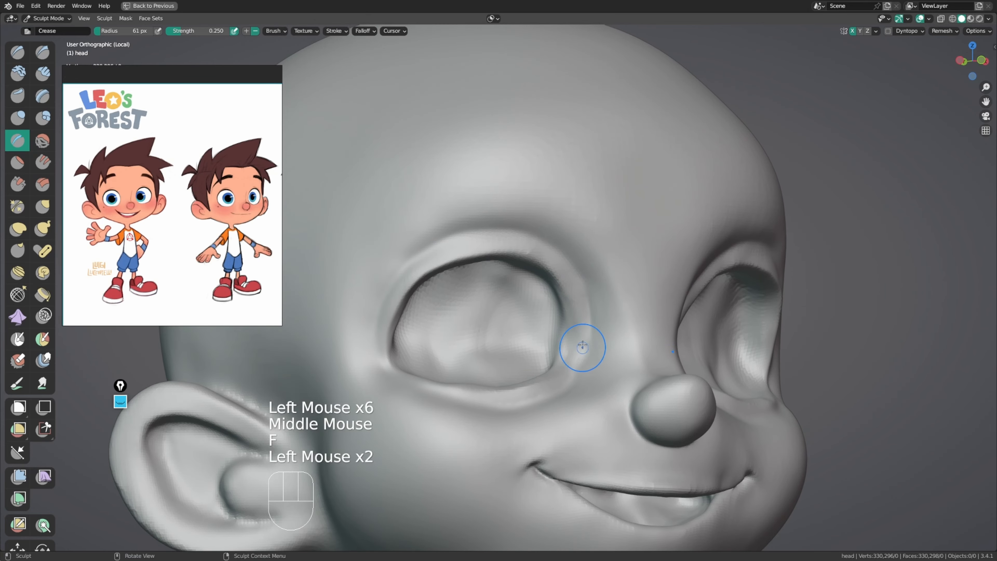
key("f")
mouse_move(582, 347)
middle_mouse_down()
mouse_move(590, 364)
mouse_move(571, 378)
middle_mouse_up()
left_click_drag(572, 379, 571, 379, "shift")
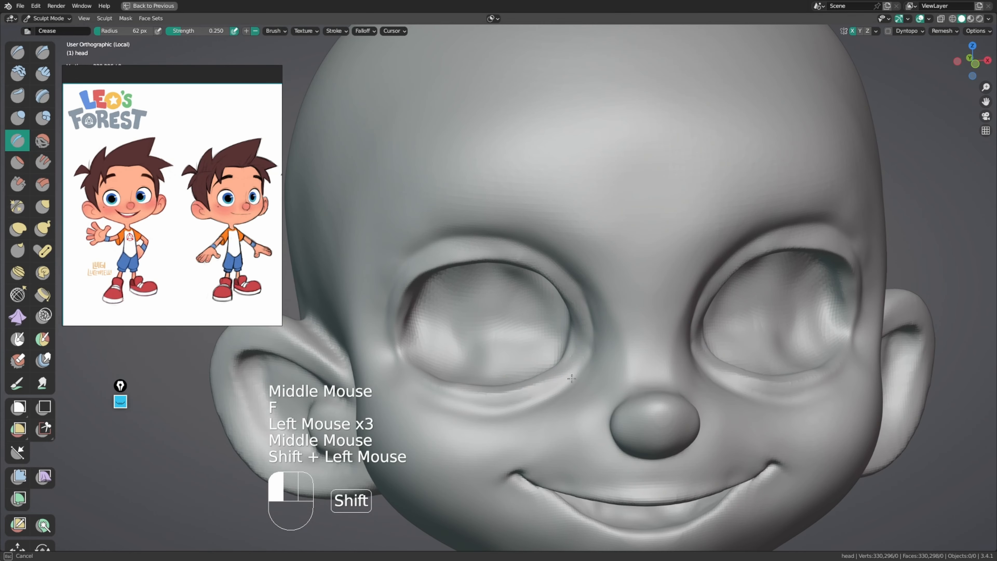
Step: Smooth the lower eyelid fold at its outer end and inner corner at 62 px radius
middle_click_drag(458, 409, 525, 424)
left_click(440, 397, "shift")
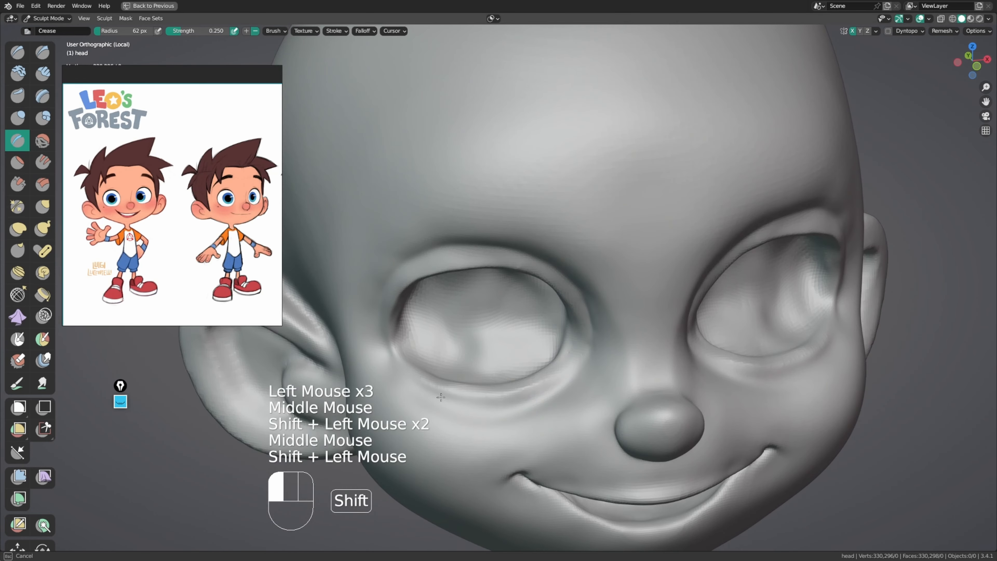
left_click(573, 379, "shift")
middle_click_drag(573, 379, 554, 330)
key("ctrl+z")
left_click(545, 358, "shift")
left_click(544, 357, "shift")
left_click(567, 361, "shift")
left_click(585, 337, "shift")
Step: Refine the outer contour of the eye opening with Grab at 105 px radius and 0.515 strength
middle_click_drag(553, 330, 541, 314)
mouse_move(541, 314)
middle_mouse_down("ctrl")
mouse_move(512, 293)
mouse_move(467, 300)
mouse_move(481, 302)
middle_mouse_up("ctrl")
key("g")
key("f")
left_click(467, 296)
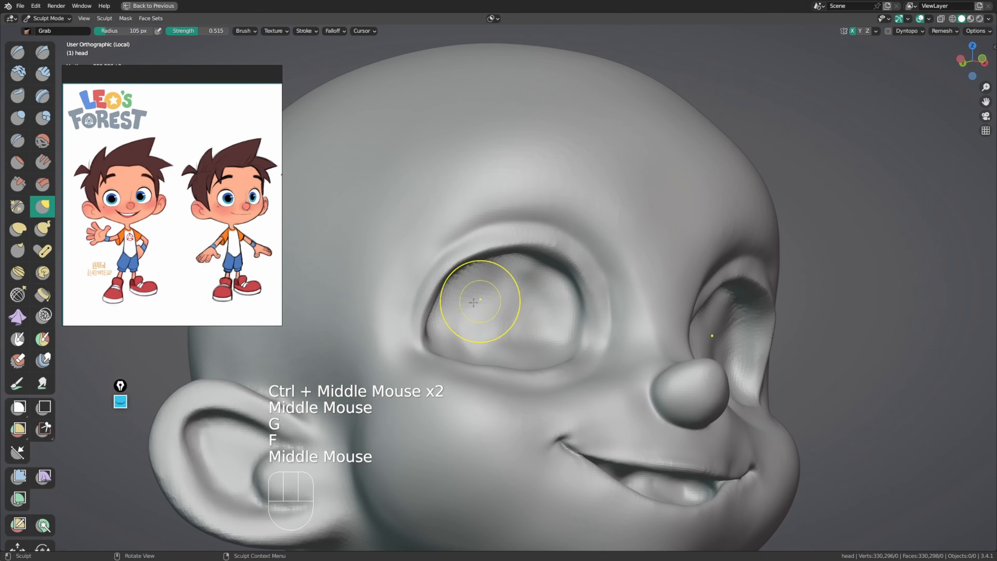
left_click_drag(445, 305, 436, 314)
mouse_move(436, 314)
middle_mouse_down()
mouse_move(427, 336)
mouse_move(434, 314)
middle_mouse_up()
middle_click_drag(434, 314, 440, 294, "ctrl")
mouse_move(440, 294)
left_mouse_down()
mouse_move(398, 309)
mouse_move(397, 328)
left_mouse_up()
mouse_move(397, 328)
middle_mouse_down()
mouse_move(376, 325)
mouse_move(464, 242)
mouse_move(354, 306)
mouse_move(414, 323)
mouse_move(409, 344)
mouse_move(383, 345)
middle_mouse_up()
left_click(406, 335)
Step: Adjust the eye rim's silhouette from the opposite three-quarter view with Grab at 81 px radius
key("f")
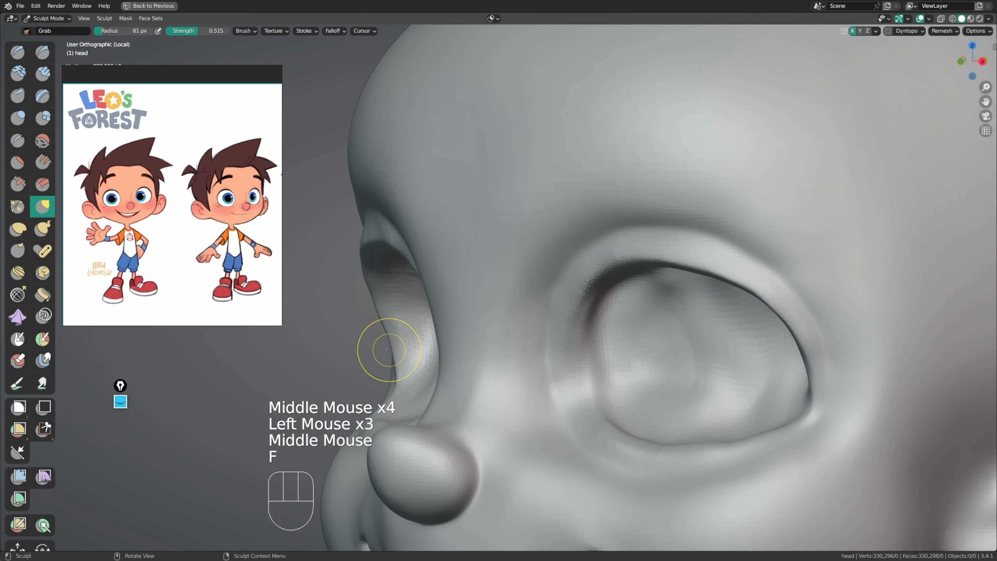
left_click(389, 341)
left_click_drag(382, 315, 386, 315)
left_click_drag(376, 313, 386, 316)
mouse_move(412, 322)
middle_mouse_down()
mouse_move(418, 344)
mouse_move(564, 262)
mouse_move(543, 290)
middle_mouse_up()
key("f")
left_click(428, 334)
Step: Lift the top of the upper eyelid slightly with Grab at 0.515 strength
mouse_move(544, 290)
middle_mouse_down("ctrl")
mouse_move(512, 311)
mouse_move(512, 294)
middle_mouse_up("ctrl")
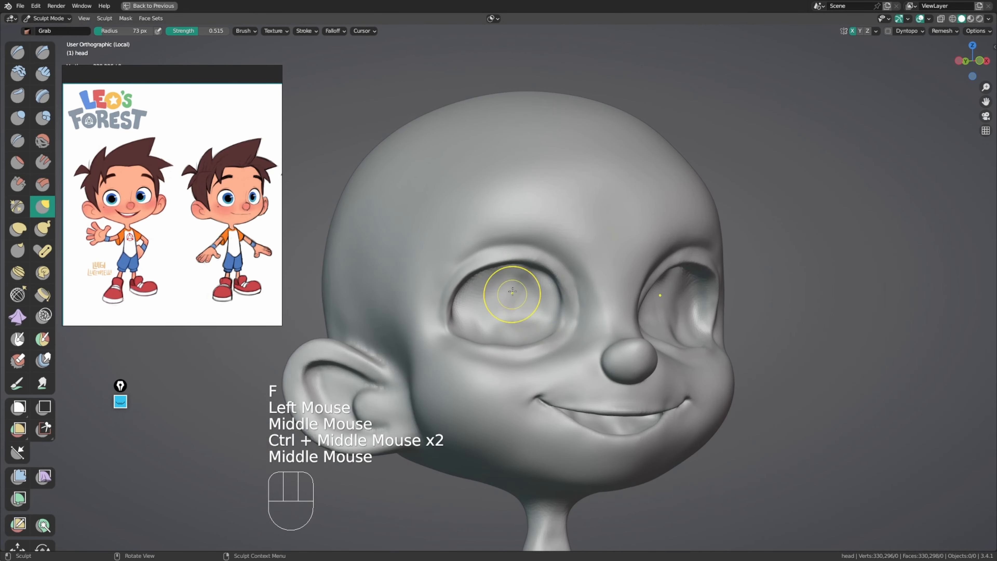
key("f")
left_click(532, 265)
left_click_drag(504, 261, 504, 258)
middle_click_drag(503, 258, 523, 267)
Step: Reshape the arc of the upper eyelid with Grab moves at a larger brush radius
key("f")
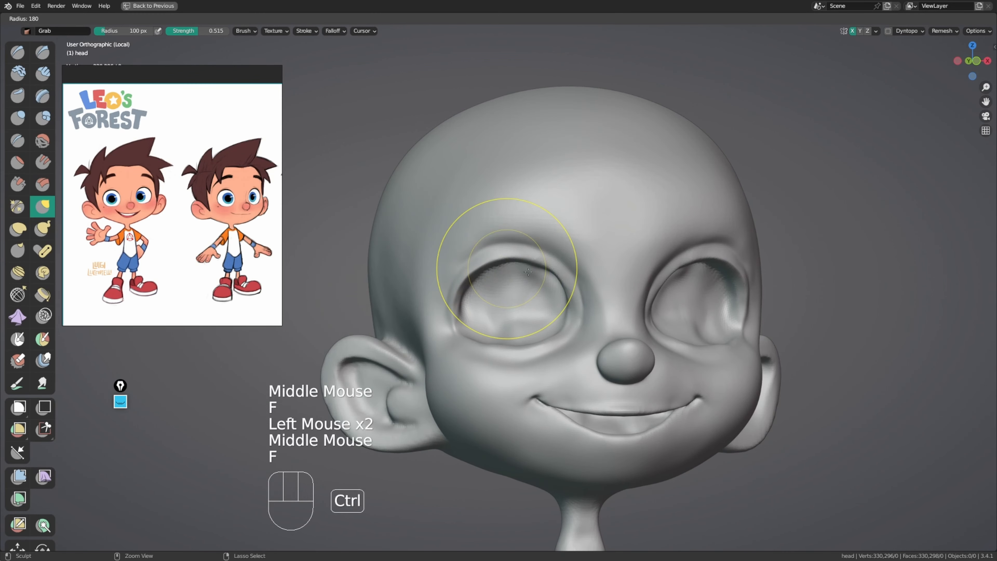
key("f")
left_click(534, 264)
left_click_drag(536, 263, 538, 265)
left_click_drag(525, 263, 482, 267)
middle_click_drag(492, 271, 478, 277)
left_click_drag(477, 281, 477, 276)
mouse_move(477, 277)
middle_mouse_down()
mouse_move(528, 223)
mouse_move(496, 286)
middle_mouse_up()
Step: Refine the upper eyelid arc and the inner edge of the eye opening with Grab at 96 px radius
mouse_move(496, 286)
middle_mouse_down("ctrl")
mouse_move(450, 313)
mouse_move(459, 311)
middle_mouse_up("ctrl")
key("f")
left_click(445, 313)
key("f")
left_click(438, 297)
middle_click_drag(319, 372, 329, 345)
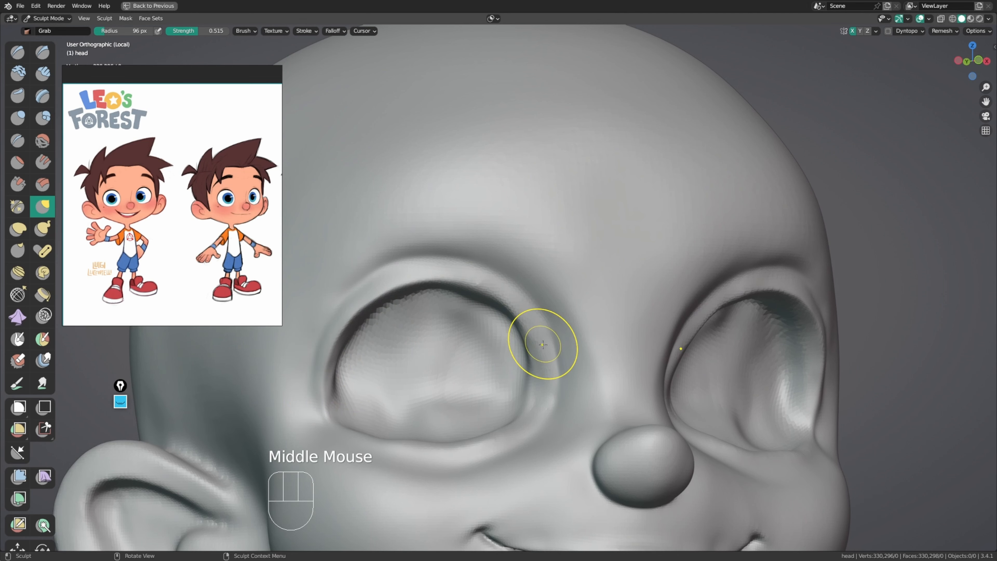
middle_click_drag(521, 300, 484, 267)
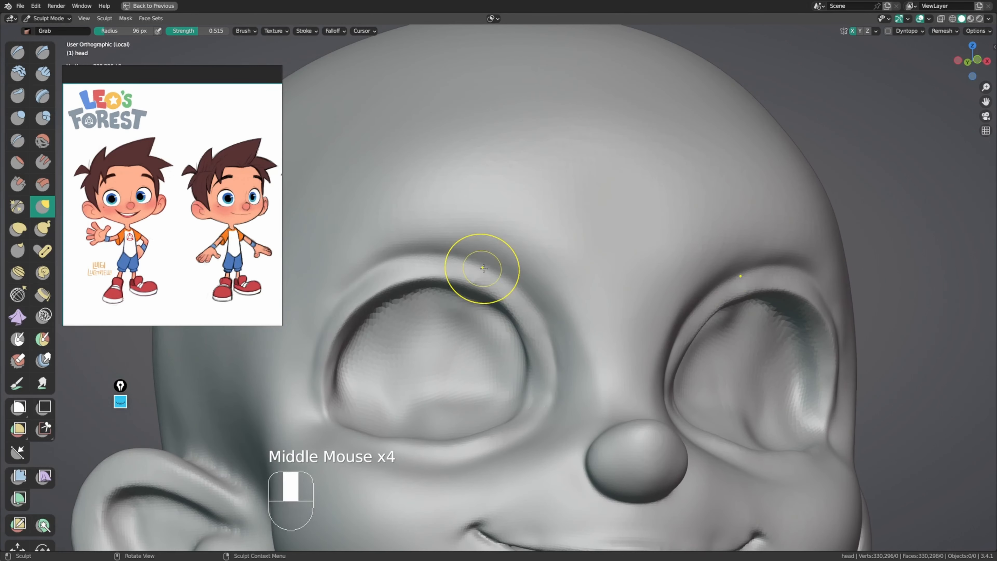
left_click_drag(467, 296, 469, 297)
left_click_drag(469, 296, 469, 289)
mouse_move(469, 289)
middle_mouse_down()
mouse_move(556, 296)
mouse_move(489, 352)
middle_mouse_up()
left_click_drag(489, 352, 527, 363)
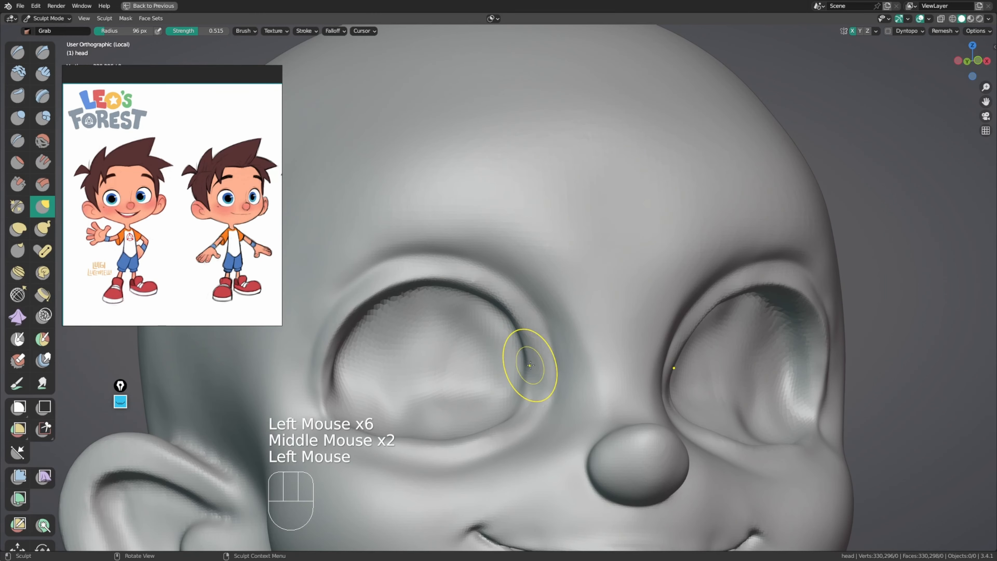
Step: Sharpen the inner edge of the eye opening with Crease strokes at 65 px radius and 0.250 strength
key("f")
mouse_move(527, 363)
middle_mouse_down()
mouse_move(516, 378)
mouse_move(522, 364)
middle_mouse_up()
key("shift+c")
key("f")
left_click(519, 385)
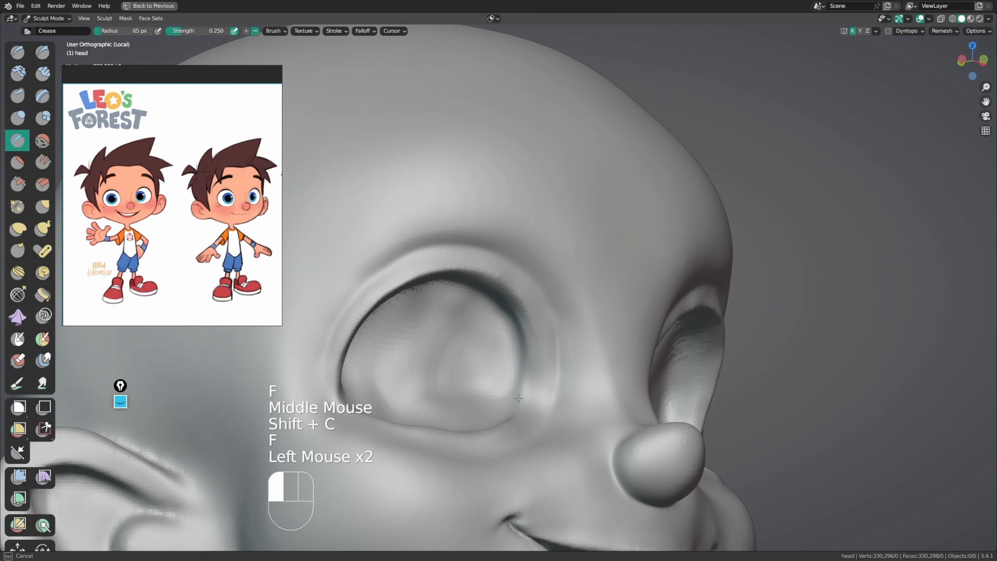
middle_click_drag(518, 398, 534, 375)
Step: Carve the socket's inner edge with inverted Draw strokes at 0.500 strength, setting the radius to 44 px, and smooth it
key("x")
key("f")
left_click(521, 374, "ctrl")
left_click_drag(533, 375, 538, 380, "ctrl")
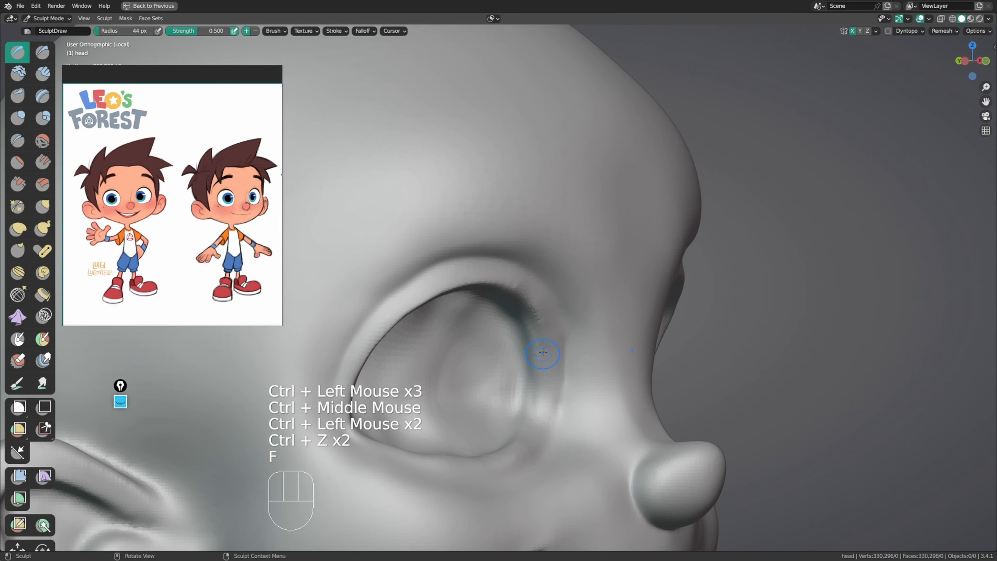
left_click(543, 363)
left_click(543, 363)
middle_click_drag(524, 423, 543, 345)
left_click_drag(543, 345, 528, 365, "shift")
Step: Smooth the upper eyelid rim and the upper inside of the eye socket at 68 px radius
key("f")
middle_click_drag(540, 355, 518, 334)
left_click(542, 352)
left_click_drag(465, 286, 426, 282, "shift")
middle_click_drag(425, 287, 386, 312)
left_click_drag(385, 313, 448, 306, "shift")
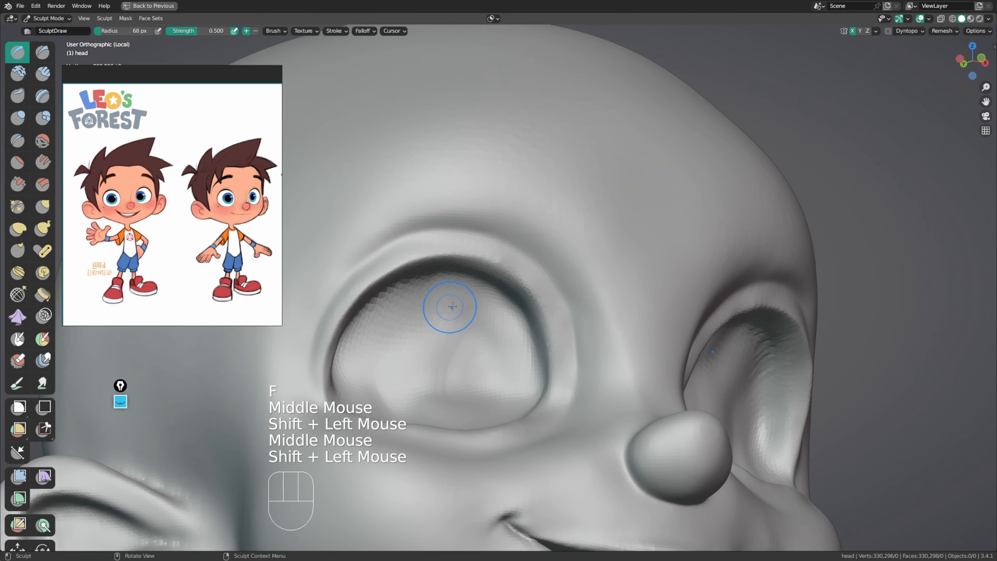
Step: Scrape the underside of the upper eyelid at 68 px radius and 0.700 strength
middle_click_drag(449, 309, 510, 271)
key("4")
left_click_drag(495, 280, 483, 271)
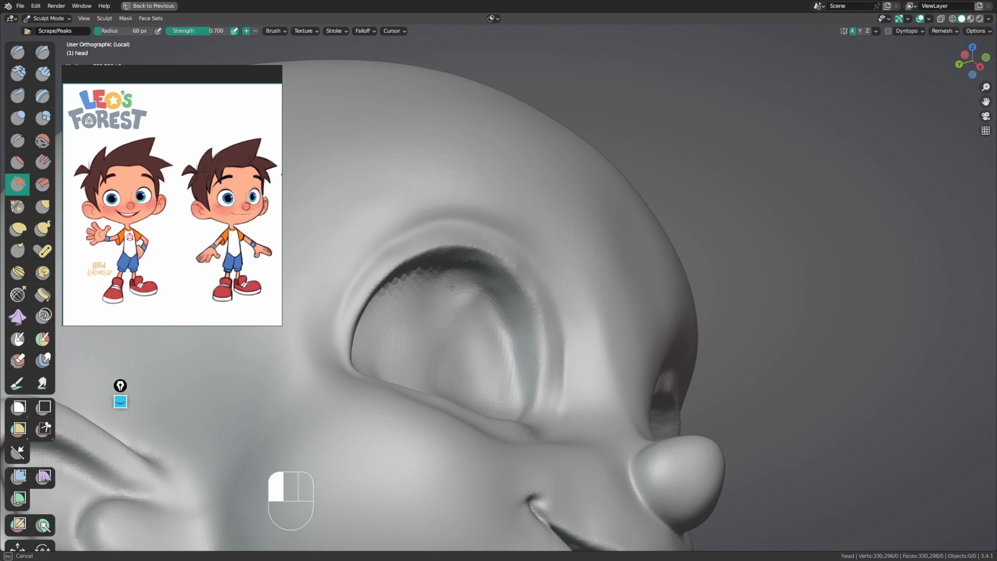
Step: Smooth the upper interior of the eye socket beneath the eyelid at 89 px radius
middle_click_drag(423, 283, 419, 316)
key("f")
left_click(451, 312)
key("f")
left_click(419, 314, "shift")
mouse_move(418, 312)
left_mouse_down("shift")
mouse_move(416, 288)
mouse_move(404, 314)
left_mouse_up("shift")
mouse_move(404, 314)
middle_mouse_down()
mouse_move(447, 334)
mouse_move(456, 307)
middle_mouse_up()
left_click(448, 334, "shift")
left_click_drag(456, 307, 479, 318, "shift")
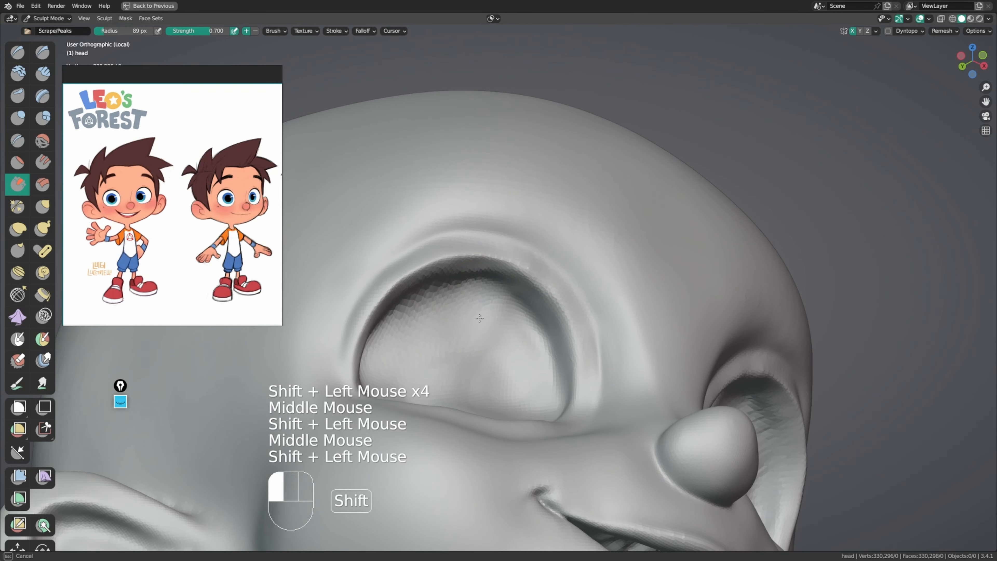
Step: Smooth the lower part of the eye socket's interior at 89 px radius
middle_click_drag(544, 331, 490, 355)
left_click_drag(422, 431, 422, 424, "shift")
middle_click_drag(420, 420, 447, 434)
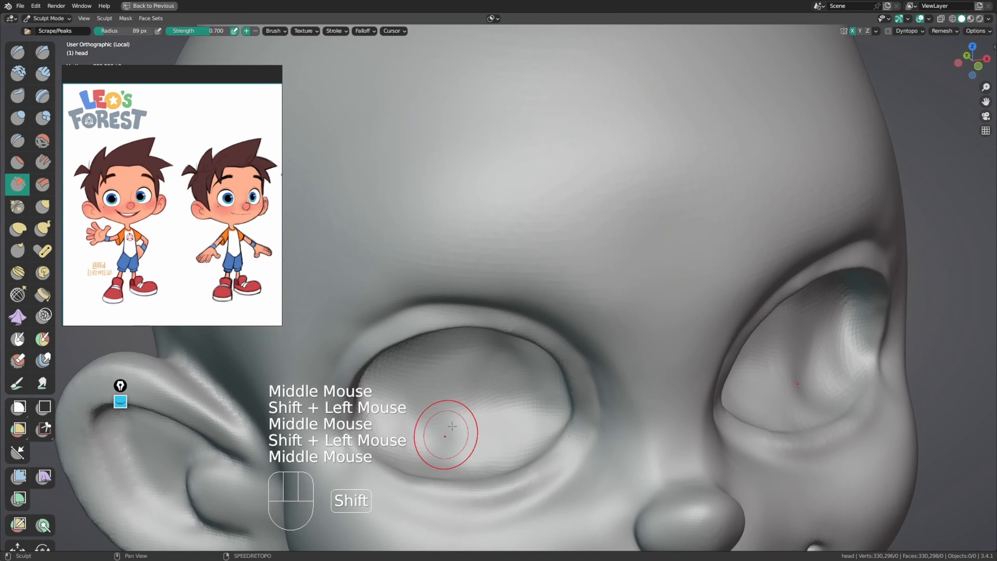
left_click_drag(443, 433, 435, 404, "shift")
Step: Build up the inner part of the lower eyelid fold with Draw strokes at 46 px radius, and smooth it at 70 px
middle_click_drag(434, 401, 473, 338, "shift")
mouse_move(473, 338)
middle_mouse_down()
mouse_move(496, 365)
mouse_move(485, 356)
mouse_move(545, 350)
middle_mouse_up()
key("f")
key("x")
left_click_drag(593, 309, 551, 352)
left_click_drag(589, 315, 553, 349)
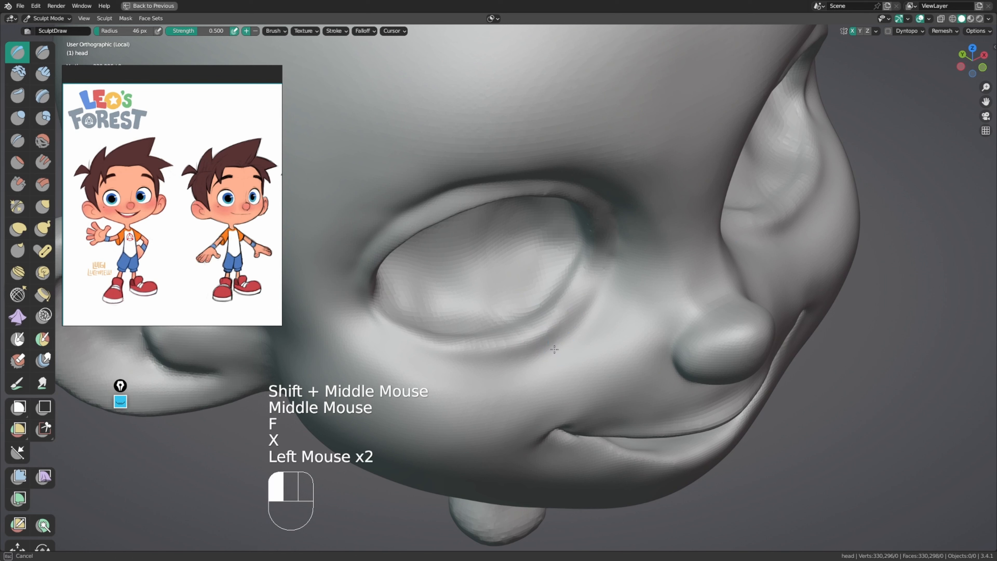
key("f")
left_click(566, 341, "shift")
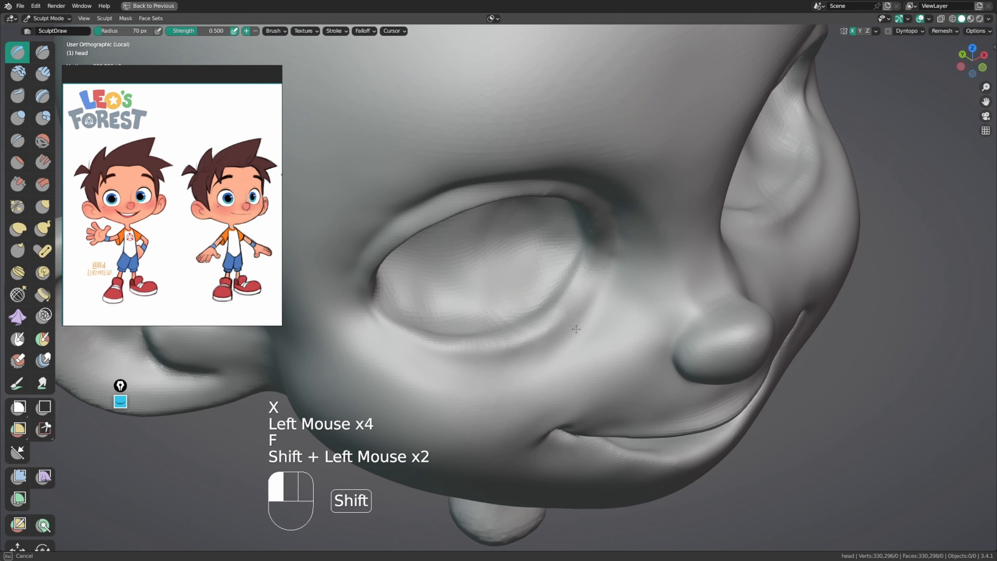
Step: Scrape along the lower eyelid fold at 70 px radius and 0.700 strength
middle_click_drag(492, 371, 518, 356)
key("4")
left_click_drag(412, 323, 443, 341)
mouse_move(442, 341)
left_mouse_down()
mouse_move(403, 323)
mouse_move(416, 325)
left_mouse_up()
key("ctrl+z")
key("ctrl+z")
left_click_drag(424, 328, 459, 339)
left_click_drag(536, 329, 548, 320)
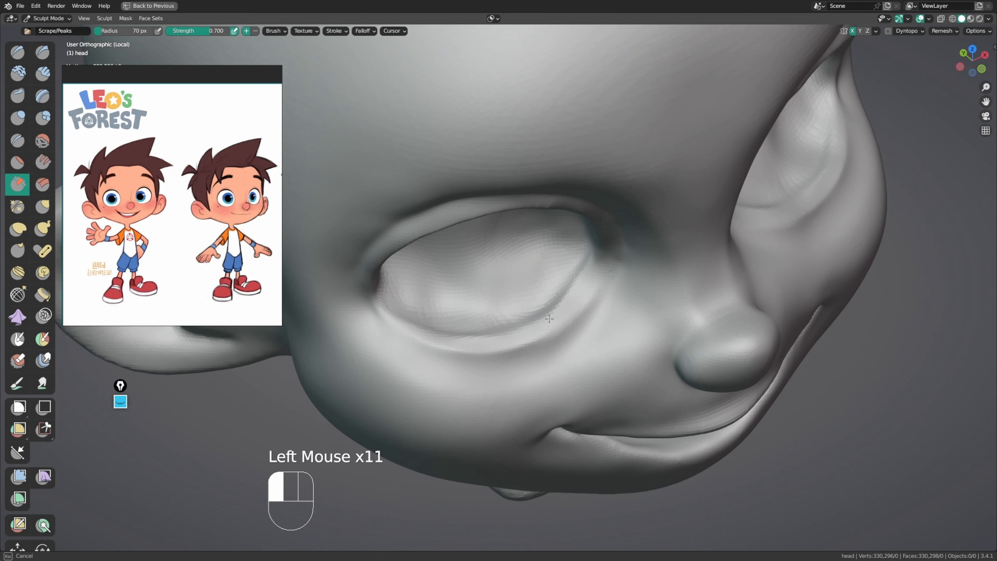
Step: Smooth the lower eyelid fold along its outer and inner parts at 70 px radius
middle_click_drag(494, 337, 568, 299)
left_click_drag(567, 299, 570, 297, "shift")
mouse_move(448, 345)
middle_mouse_down()
mouse_move(435, 345)
mouse_move(472, 260)
middle_mouse_up()
left_click(434, 345, "shift")
Step: Reshape the outer corner of the eye socket rim with the Grab brush, ending at 100 px radius
key("g")
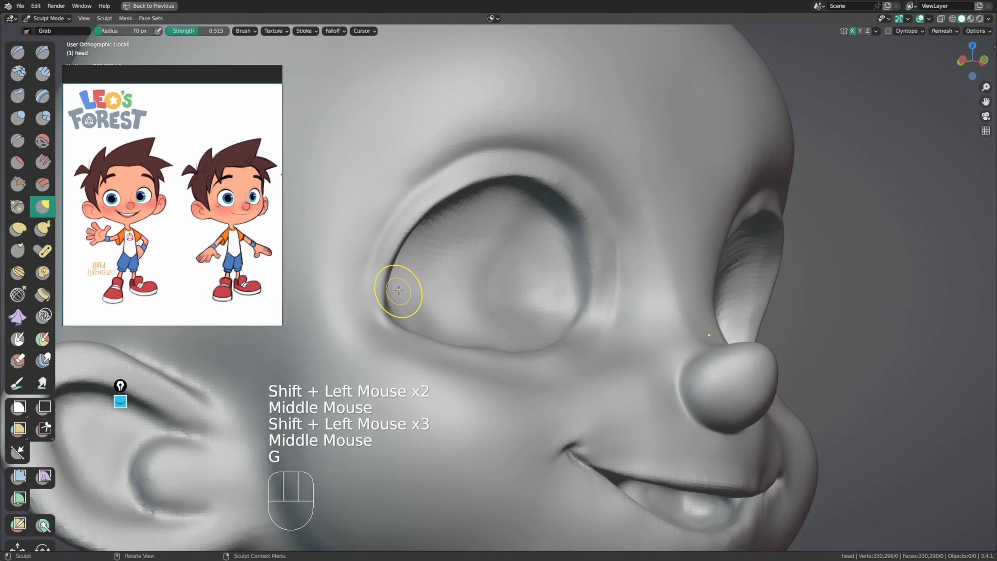
key("f")
middle_click_drag(396, 290, 391, 290)
left_click_drag(391, 290, 375, 291)
left_click_drag(375, 291, 374, 285)
middle_click_drag(374, 286, 373, 272)
key("f")
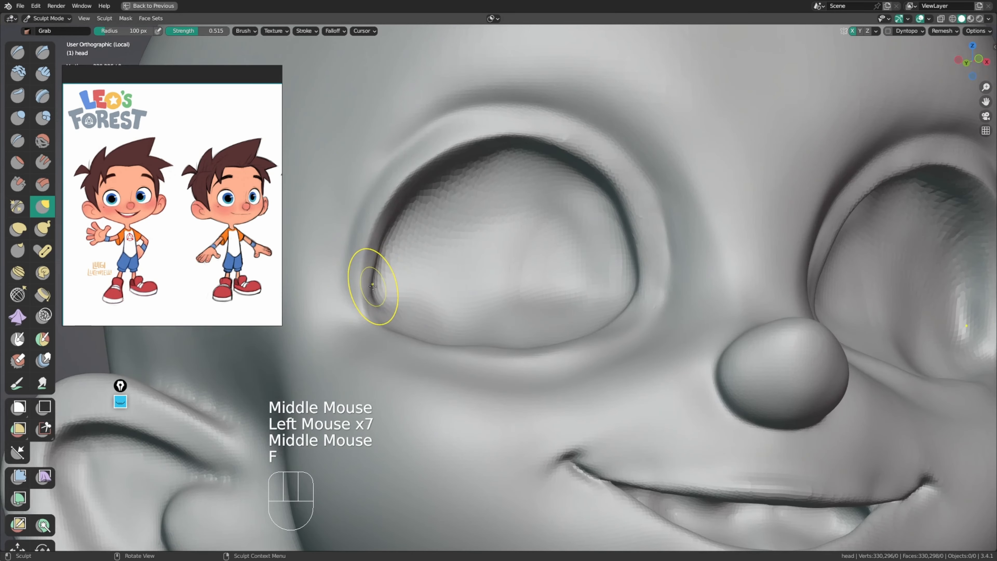
left_click_drag(372, 287, 370, 284)
left_click_drag(373, 283, 379, 269)
Step: Adjust the outer edge of the eye opening with Grab at 152 px and 101 px radius
middle_click_drag(386, 265, 393, 277, "shift")
middle_click_drag(392, 276, 400, 290)
key("f")
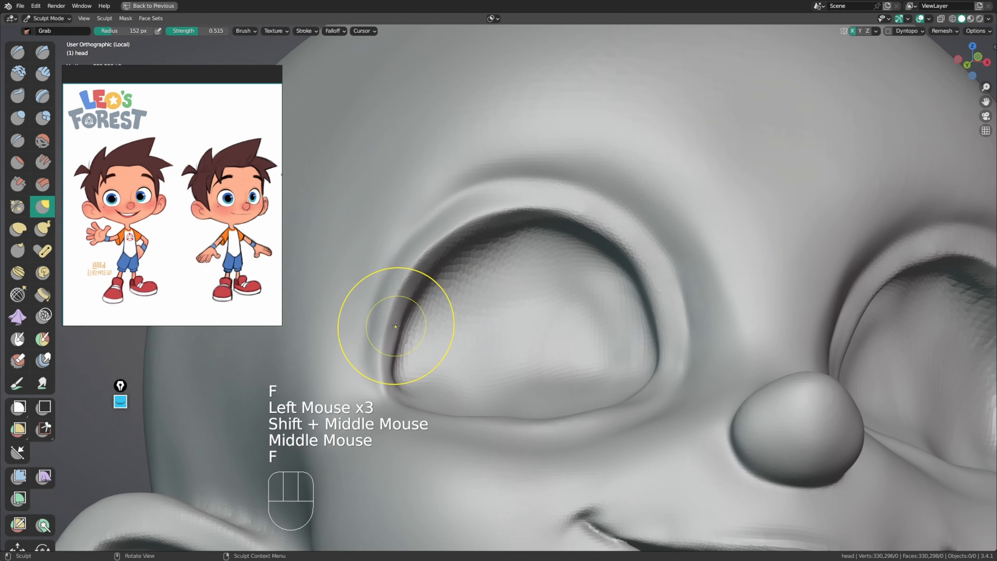
left_click(395, 330)
key("f")
left_click(397, 339)
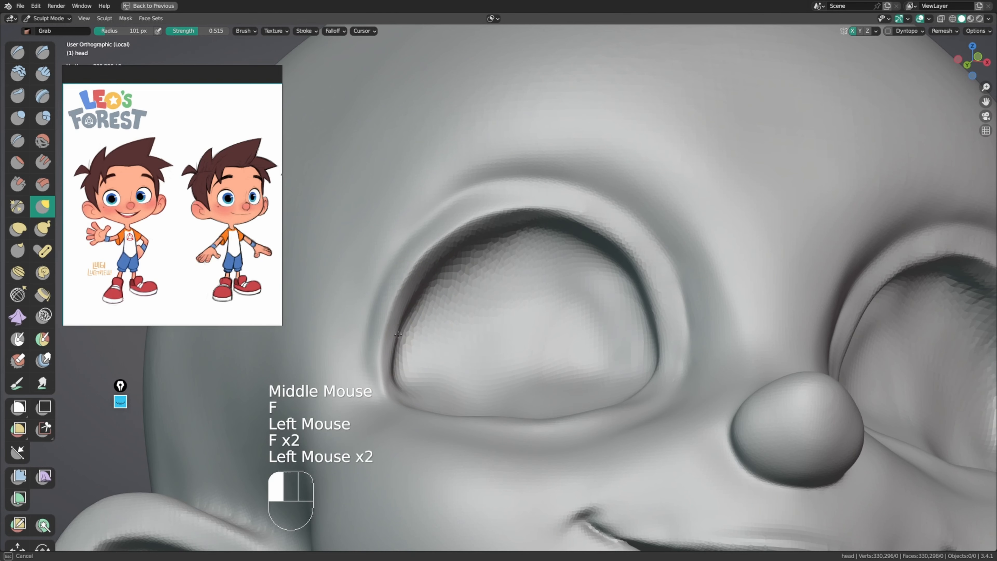
left_click_drag(398, 335, 394, 332)
Step: Reshape the outer part of the upper eyelid rim and its fold with Grab at 166 px and 135 px radius
middle_click_drag(396, 331, 396, 373, "shift")
key("f")
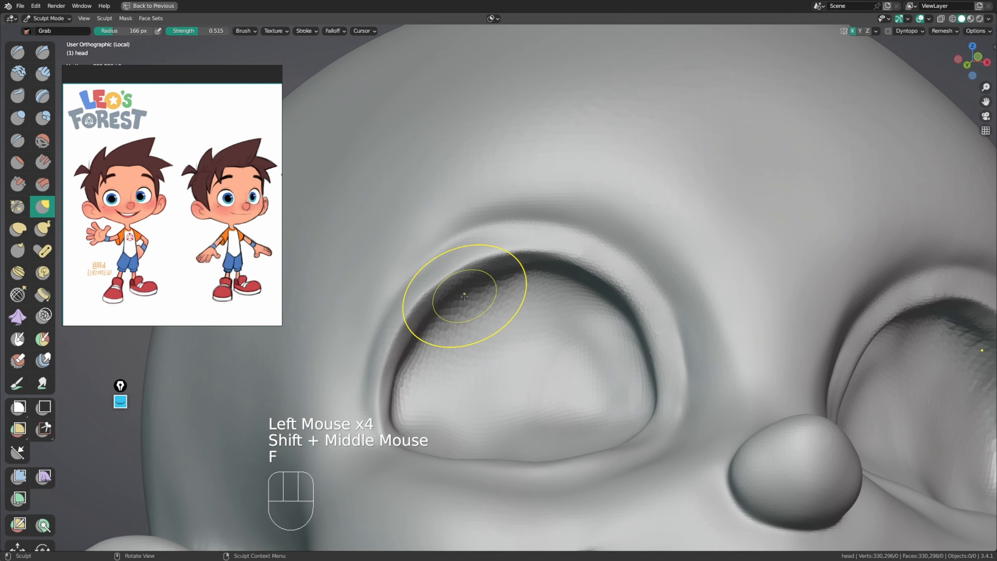
left_click(413, 334)
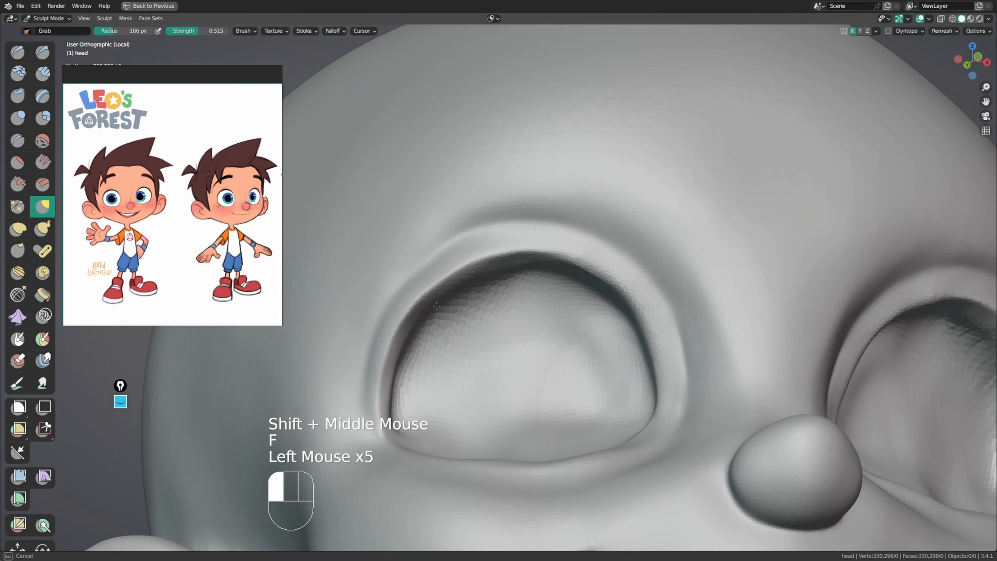
key("f")
left_click(427, 264)
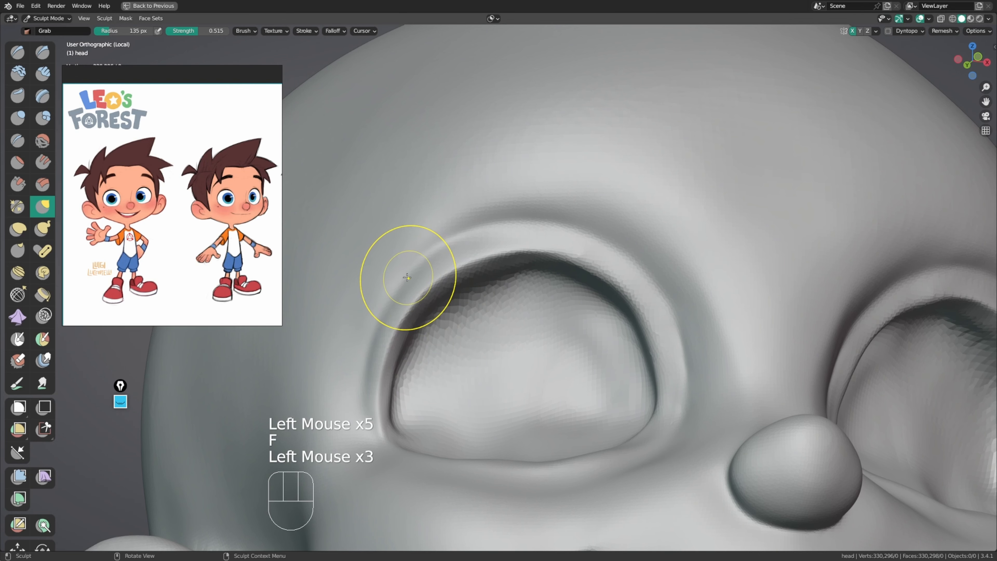
left_click_drag(407, 277, 404, 275)
left_click_drag(395, 291, 383, 300)
left_click_drag(377, 316, 370, 321)
Step: Reshape the upper eyelid's depth from below with Grab strokes at 185 px radius, from the middle toward the outer side
middle_click_drag(386, 314, 392, 392, "ctrl")
middle_click_drag(514, 256, 506, 334)
middle_click_drag(506, 299, 506, 338, "ctrl")
middle_click_drag(510, 334, 550, 280)
middle_click_drag(557, 272, 509, 301, "shift")
middle_click_drag(509, 353, 510, 298, "ctrl")
middle_click_drag(510, 339, 434, 245)
key("f")
left_click(400, 272)
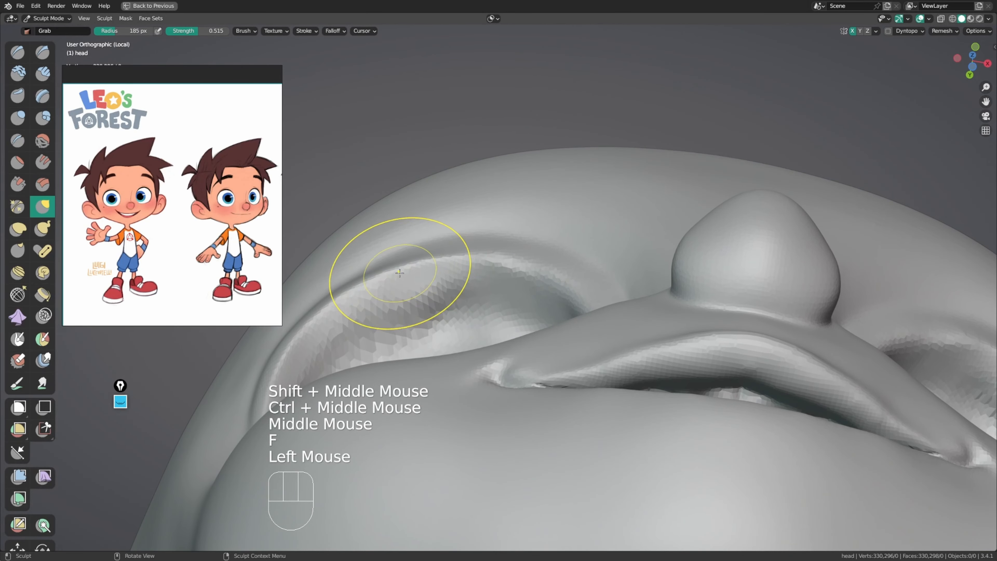
left_click_drag(399, 272, 402, 269)
left_click_drag(463, 261, 466, 258)
left_click_drag(467, 259, 469, 254)
middle_click_drag(467, 259, 424, 279)
left_click_drag(377, 281, 355, 280)
left_click_drag(348, 279, 334, 279)
middle_click_drag(334, 278, 361, 243)
middle_click_drag(361, 244, 478, 256, "shift")
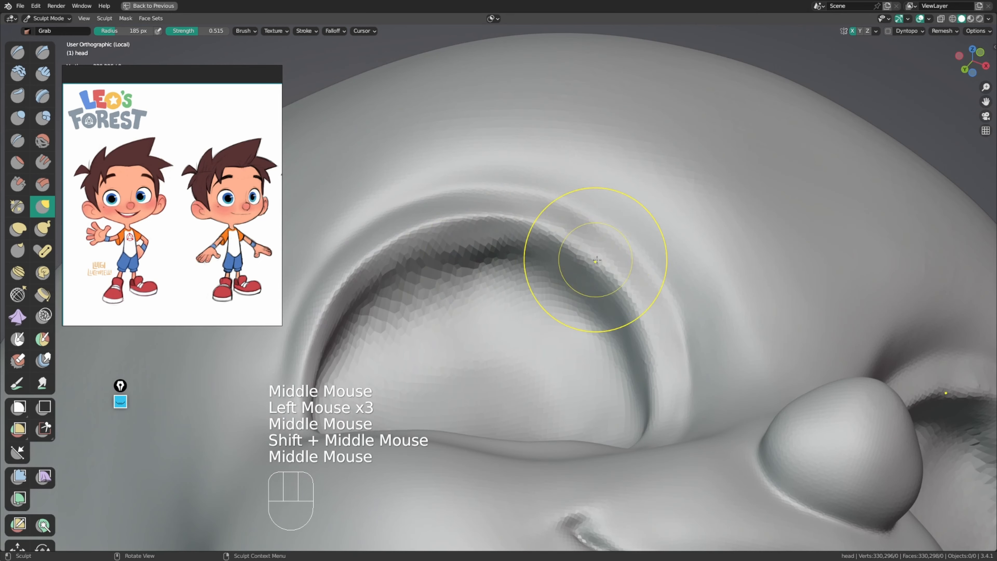
Step: Scrape the underside of the upper eyelid and the upper socket interior at 128 px radius and 0.700 strength
key("4")
key("f")
left_click(580, 265)
left_click_drag(581, 265, 526, 248)
left_click_drag(439, 261, 392, 310)
middle_click_drag(439, 293, 459, 305)
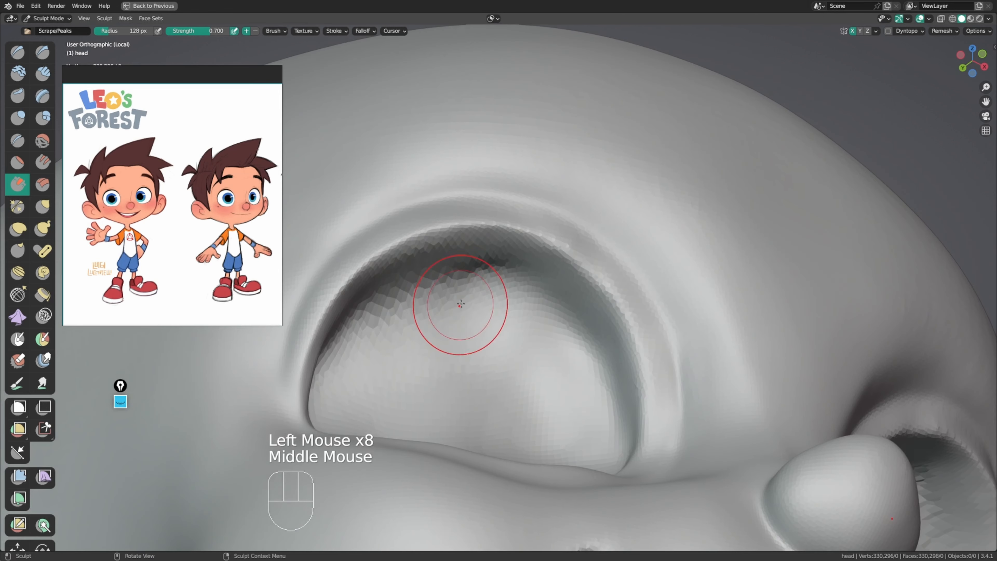
mouse_move(458, 301)
left_mouse_down()
mouse_move(440, 285)
mouse_move(498, 281)
left_mouse_up()
Step: Smooth the upper interior of the eye socket under the eyelid at 128 px radius
left_click_drag(471, 282, 415, 294, "shift")
middle_click_drag(409, 278, 421, 277)
left_click_drag(422, 277, 434, 277, "shift")
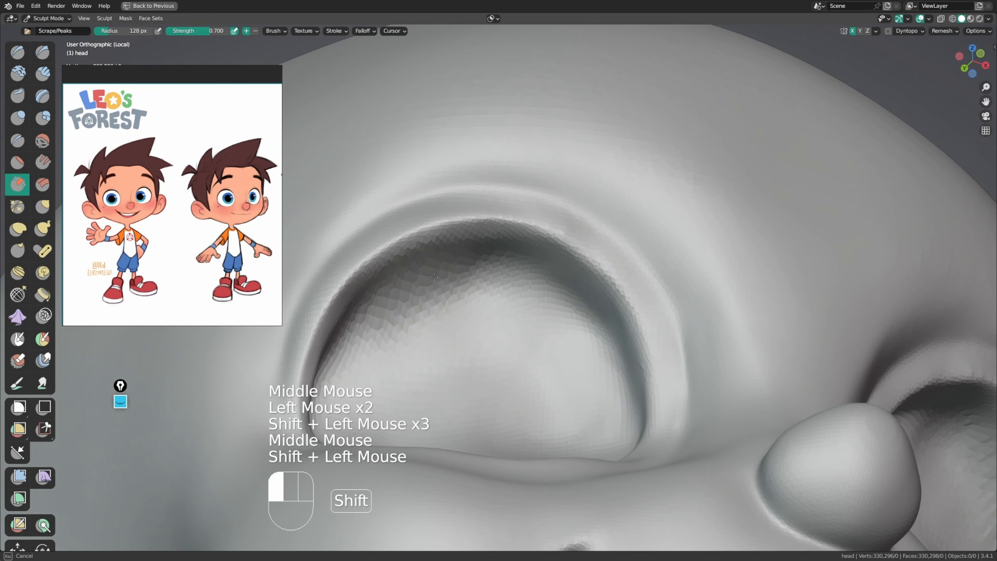
middle_click_drag(602, 343, 459, 280)
left_click_drag(459, 279, 454, 277, "shift")
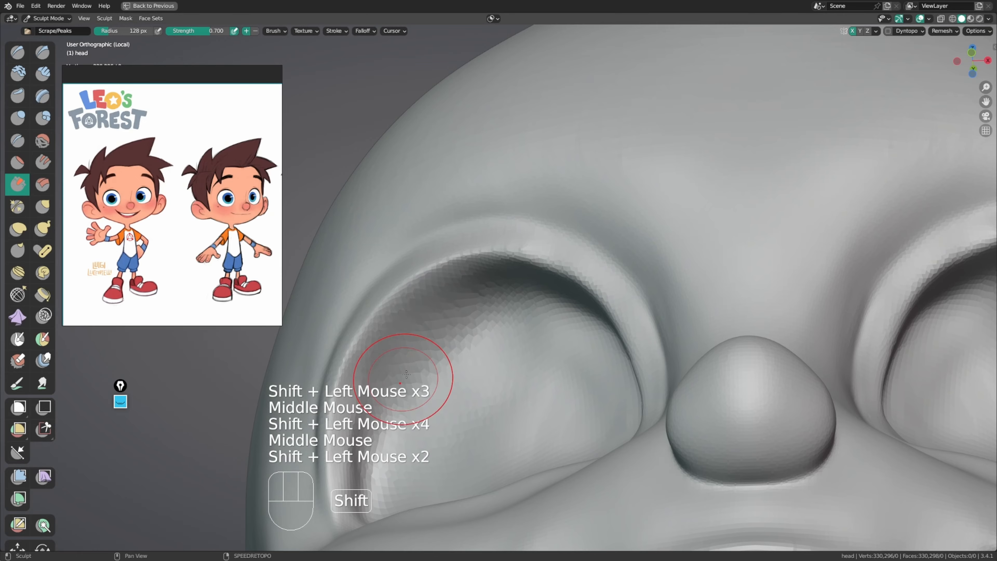
Step: Smooth the outer side of the eye socket's interior at 105 px radius
middle_click_drag(406, 373, 420, 360, "shift")
middle_click_drag(420, 359, 434, 345)
key("f")
left_click_drag(433, 346, 415, 364, "shift")
left_click_drag(411, 306, 408, 356, "shift")
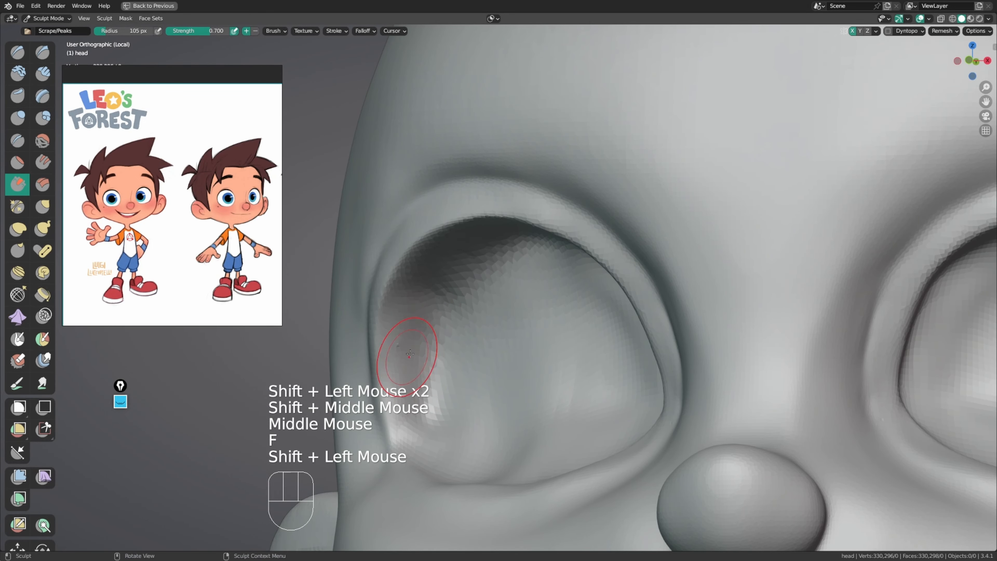
Step: Smooth the outer wall of the eye socket just behind the eyelid rim at 96 px radius
middle_click_drag(409, 355, 425, 365)
left_click_drag(426, 366, 425, 398, "shift")
middle_click_drag(426, 398, 421, 414)
key("f")
left_click_drag(417, 415, 409, 398, "shift")
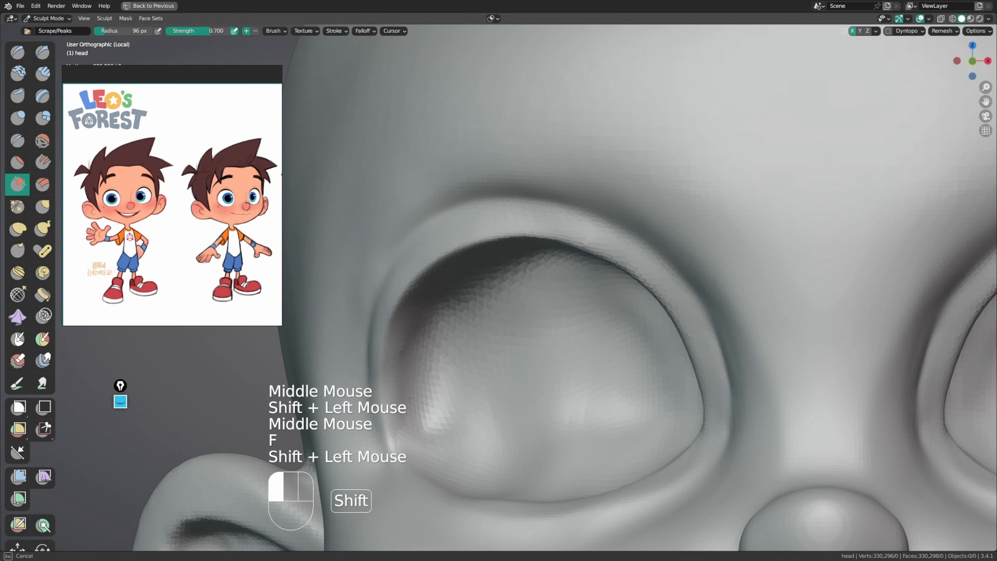
left_click_drag(426, 336, 429, 339, "shift")
middle_click_drag(428, 338, 446, 341)
left_click_drag(445, 341, 448, 343, "shift")
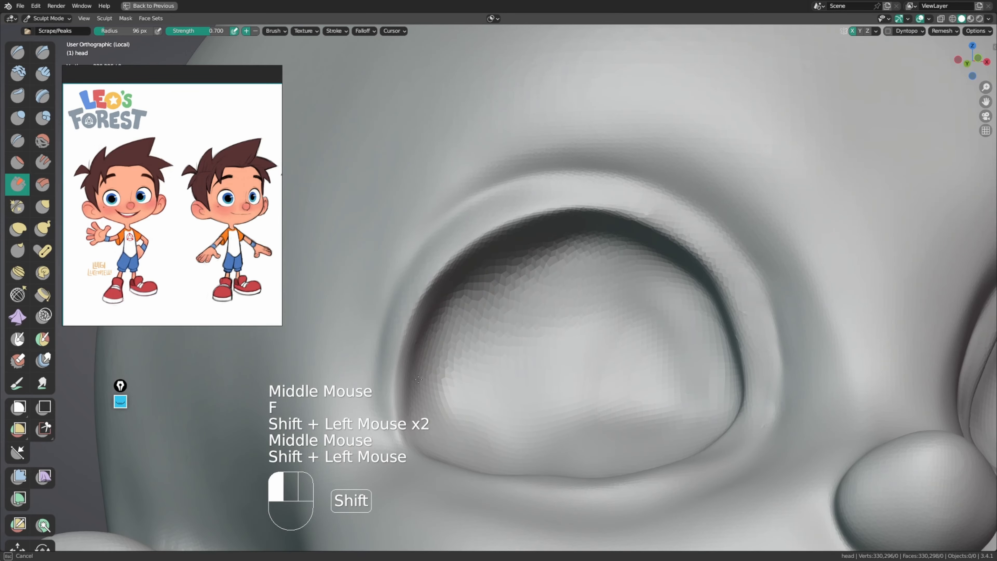
left_click_drag(418, 379, 420, 375, "shift")
Step: Smooth the upper, middle and lower outer areas of the eye socket's interior at 96 px radius
middle_click_drag(425, 369, 448, 351)
left_click_drag(500, 289, 518, 291, "shift")
mouse_move(524, 306)
middle_mouse_down()
mouse_move(554, 349)
mouse_move(554, 377)
middle_mouse_up()
mouse_move(554, 371)
middle_mouse_down()
mouse_move(572, 352)
mouse_move(562, 333)
middle_mouse_up()
left_click_drag(562, 333, 562, 331, "shift")
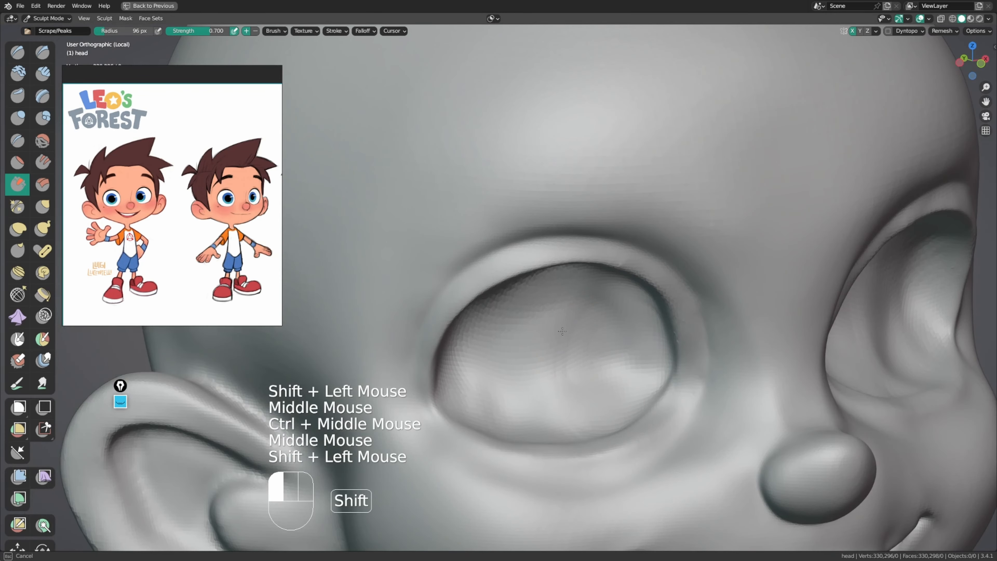
left_click_drag(481, 377, 484, 376, "shift")
Step: Exit local view to bring back the eyeballs and body, and examine the whole head from the front
middle_click_drag(605, 312, 612, 338, "ctrl")
mouse_move(612, 337)
middle_mouse_down("ctrl")
mouse_move(618, 363)
mouse_move(605, 287)
mouse_move(580, 308)
mouse_move(583, 326)
mouse_move(586, 248)
middle_mouse_up("ctrl")
key("KP_Divide")
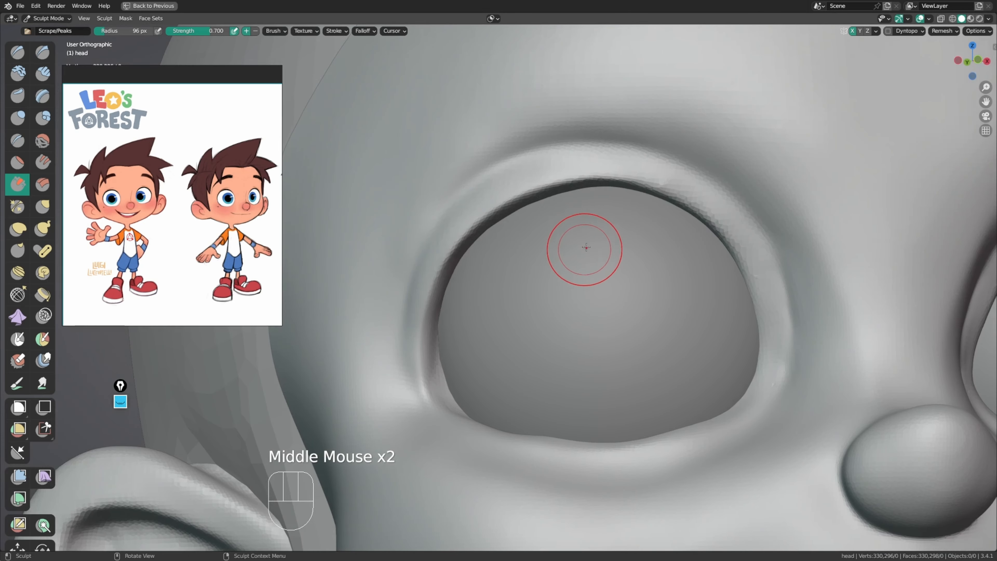
middle_click_drag(616, 209, 612, 283, "ctrl")
middle_click_drag(612, 236, 616, 286, "ctrl")
middle_click_drag(644, 279, 559, 289)
middle_click_drag(558, 290, 554, 254, "shift")
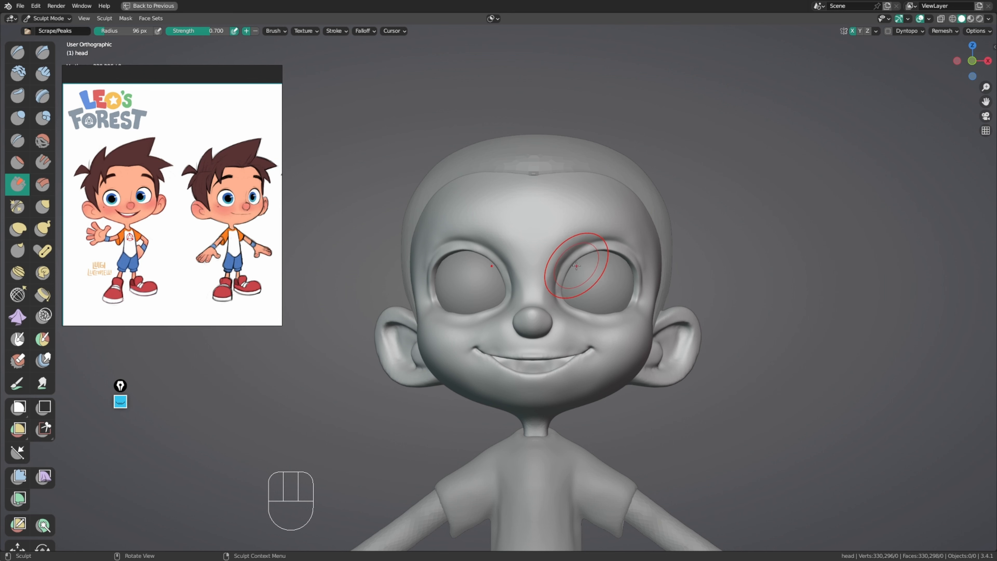
Step: Narrow and reshape the nose with the Grab brush at 134 px and 102 px radius
mouse_move(569, 310)
middle_mouse_down()
mouse_move(544, 325)
mouse_move(569, 328)
middle_mouse_up()
key("alt+q")
key("g")
key("f")
middle_click_drag(569, 328, 576, 331, "ctrl")
key("f")
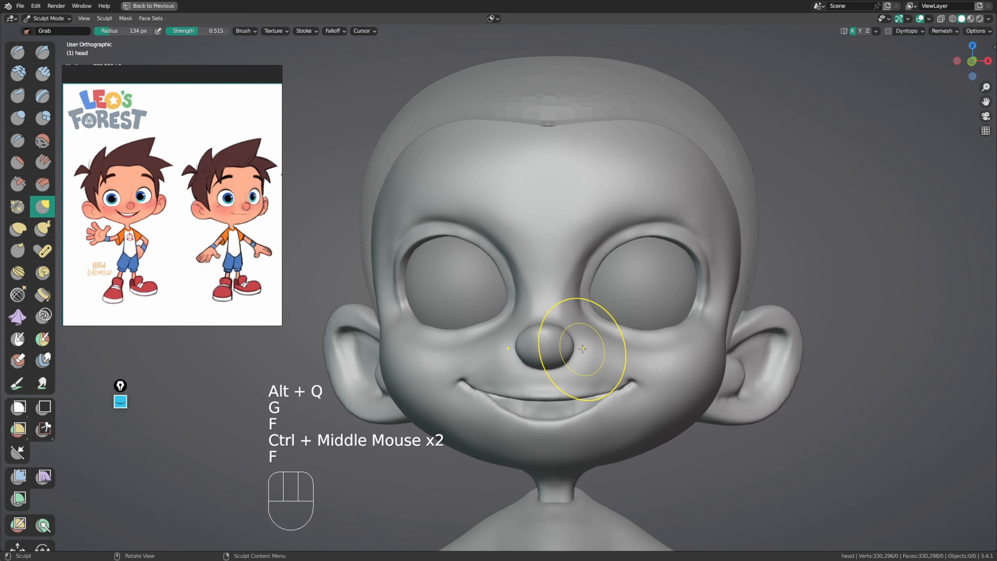
left_click(580, 346)
left_click(573, 330)
key("f")
left_click(569, 330)
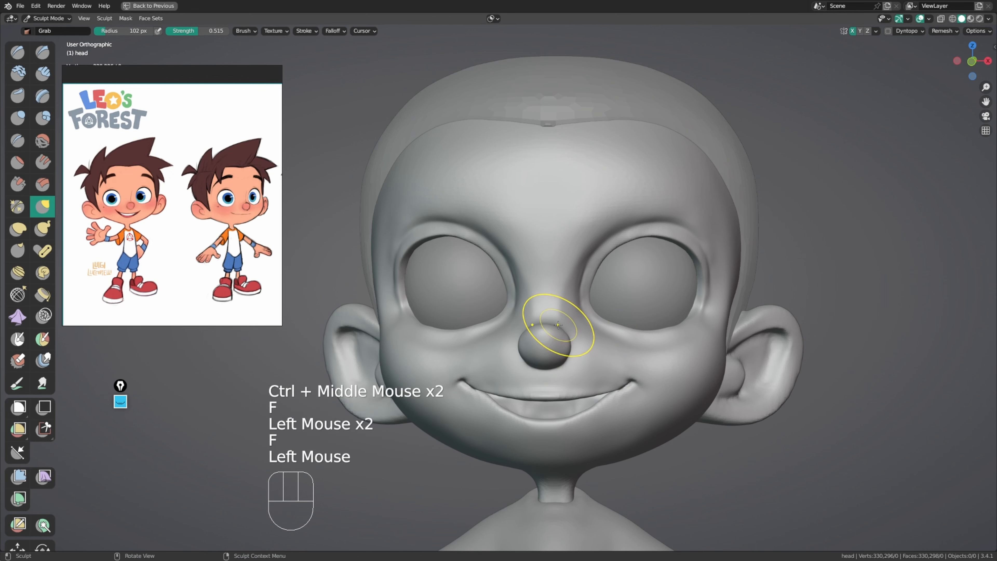
left_click(551, 369)
middle_click_drag(551, 370, 589, 275)
Step: Adjust the inner edges of the eye contours beside the nose bridge with Grab, starting at 178 px radius
key("f")
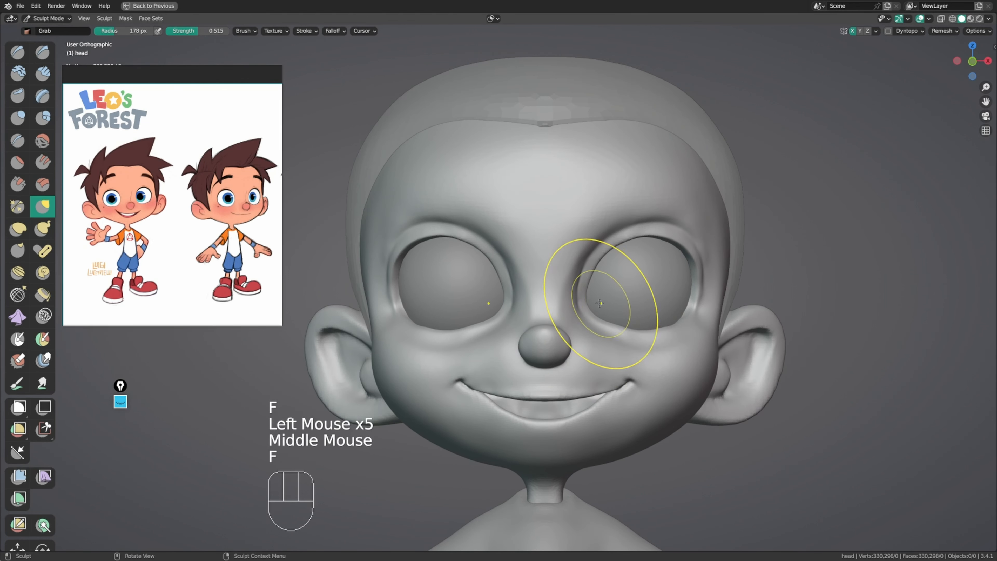
left_click(588, 273)
mouse_move(588, 273)
left_mouse_down()
mouse_move(585, 294)
mouse_move(594, 268)
left_mouse_up()
key("f")
left_click(585, 293)
Step: Smooth the nose bridge and the area between the eyes at 97 px radius
mouse_move(583, 299)
middle_mouse_down()
mouse_move(573, 322)
mouse_move(554, 315)
middle_mouse_up()
key("f")
left_click(560, 327)
left_click_drag(554, 315, 553, 314, "shift")
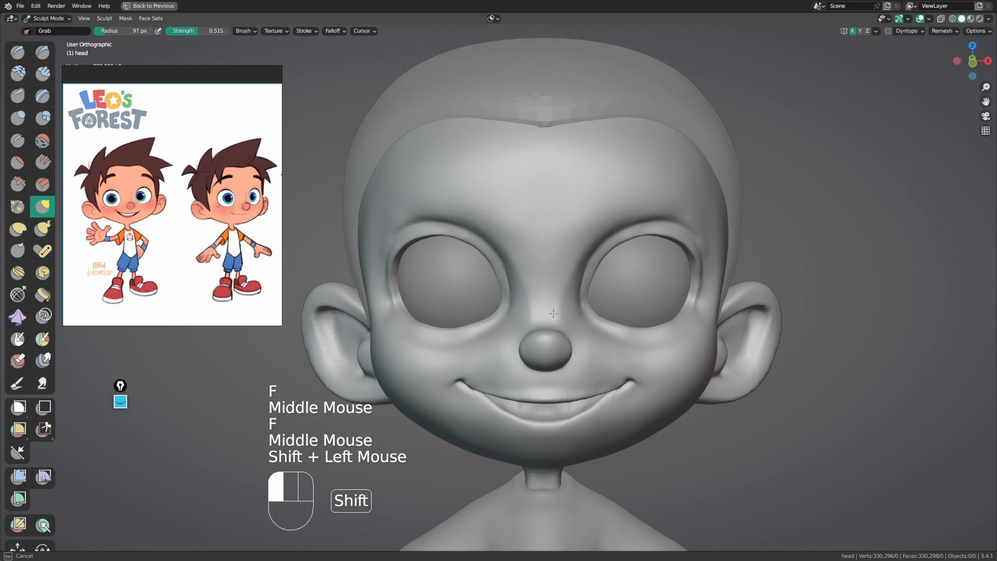
middle_click_drag(529, 316, 583, 289)
left_click_drag(583, 290, 548, 243, "shift")
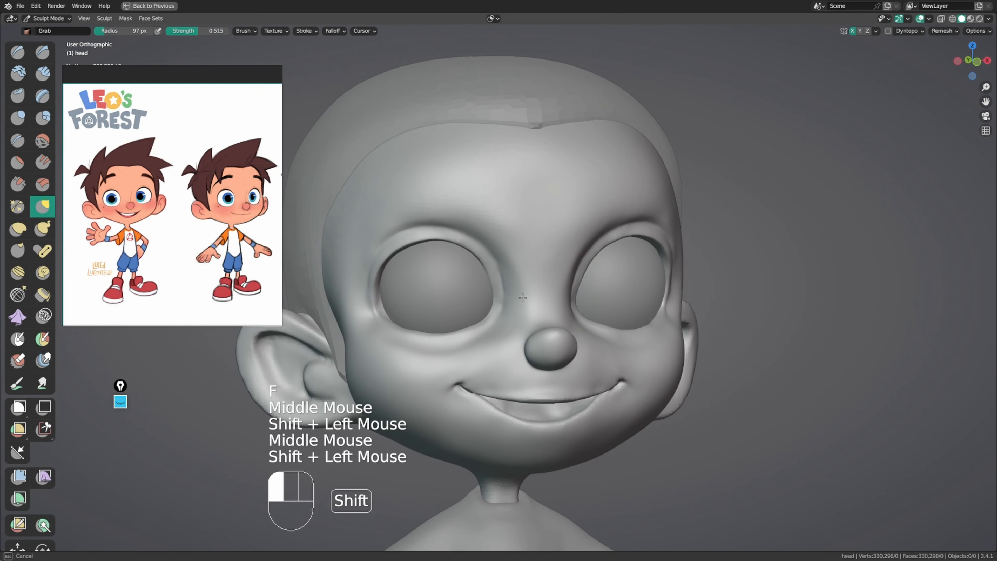
Step: Pull the inner corner of the eye toward the nose with Grab at 93 px radius, redoing the first strokes
mouse_move(507, 230)
middle_mouse_down()
mouse_move(501, 302)
mouse_move(469, 298)
middle_mouse_up()
middle_click_drag(469, 299, 463, 290)
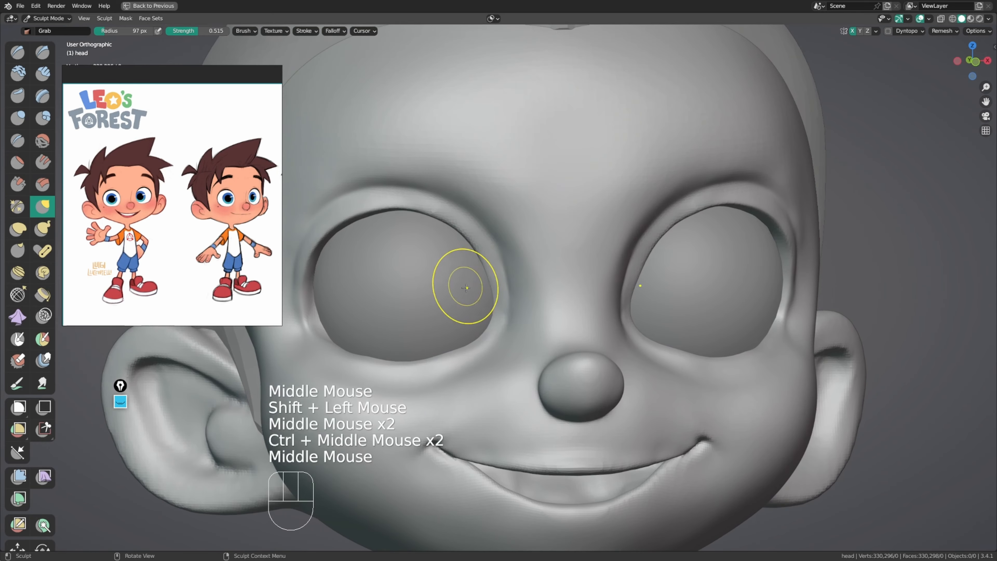
key("f")
left_click(494, 304)
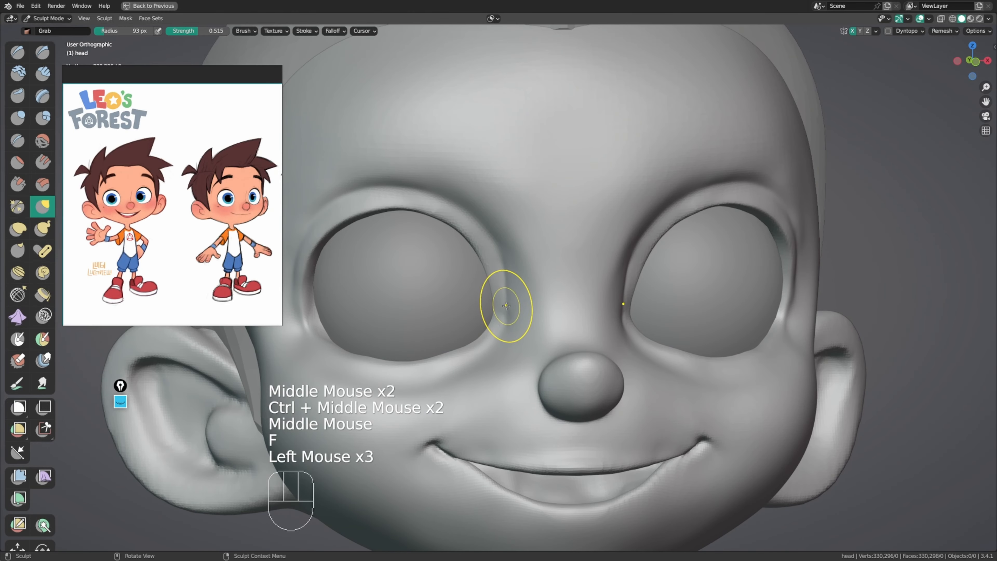
key("ctrl+z")
key("ctrl+z")
left_click_drag(495, 305, 494, 306)
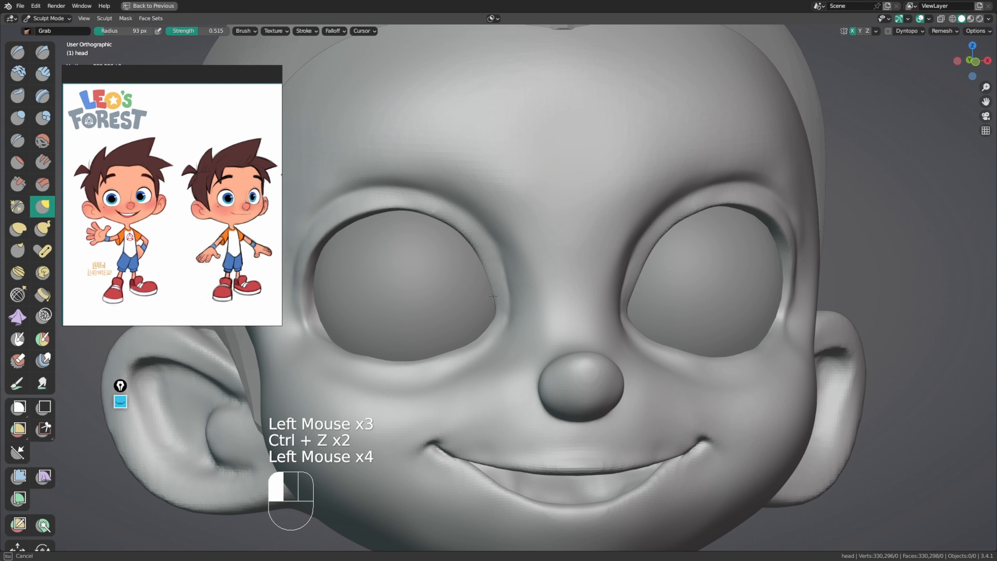
Step: Refine the inner curve of the upper eyelid with Grab strokes at 93 px radius
middle_click_drag(494, 276, 494, 249)
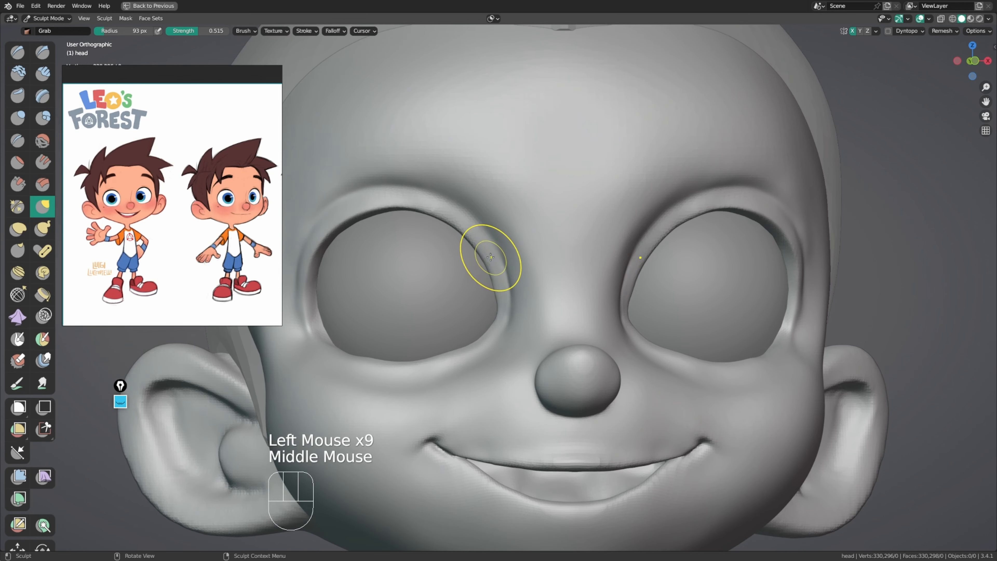
left_click(480, 245)
left_click_drag(480, 244, 479, 244)
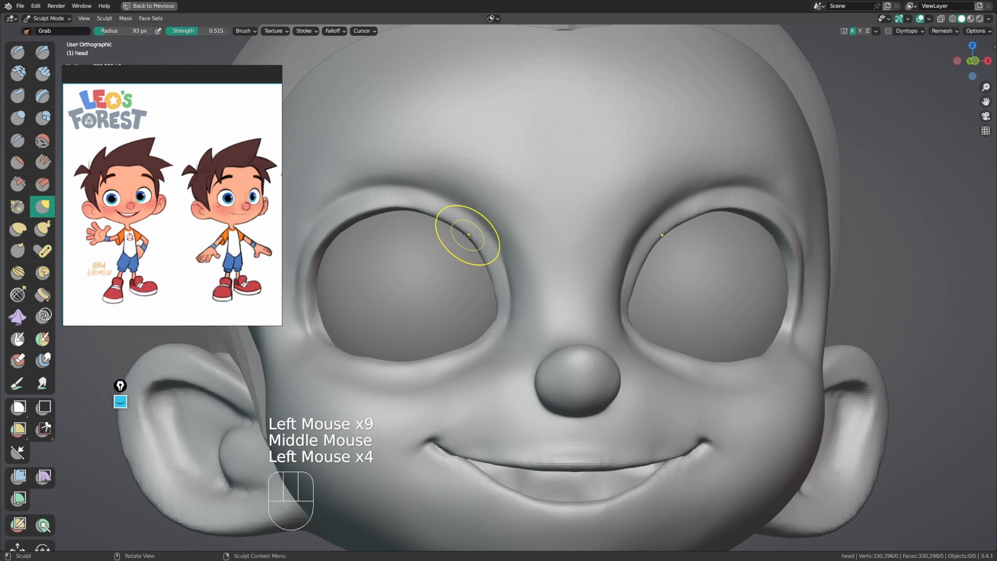
left_click(485, 249)
left_click(492, 275)
Step: Refine the inner eye corner with Grab at 69 px radius and the inner part of the lower eyelid at 82 px
key("f")
key("f")
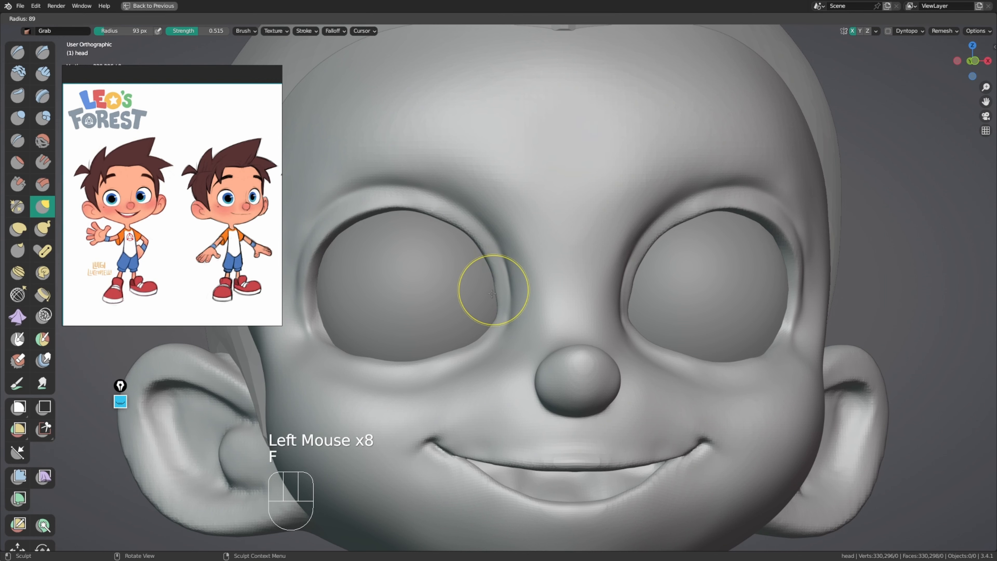
left_click(495, 294)
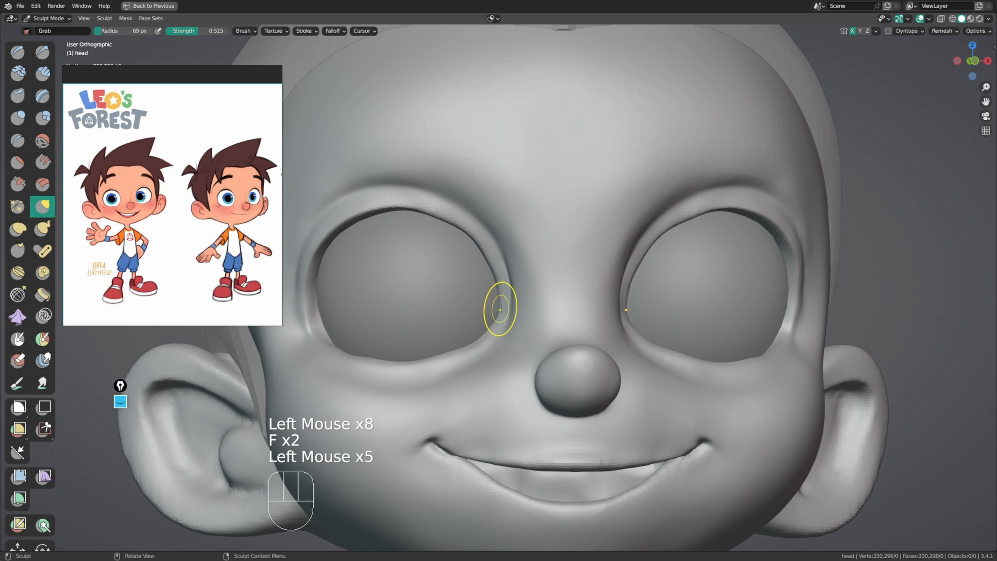
middle_click_drag(501, 308, 508, 329)
key("f")
left_click(487, 341)
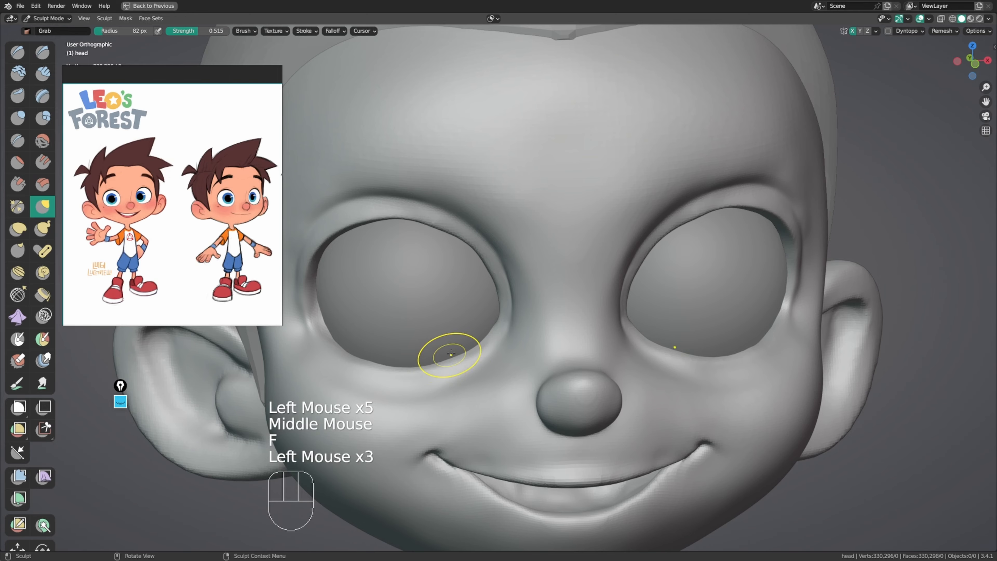
Step: Reshape the outer lower part of the eye contour with Grab at 144 px and 302 px radius
mouse_move(452, 353)
middle_mouse_down()
mouse_move(452, 319)
mouse_move(402, 329)
mouse_move(445, 296)
mouse_move(462, 327)
middle_mouse_up()
key("f")
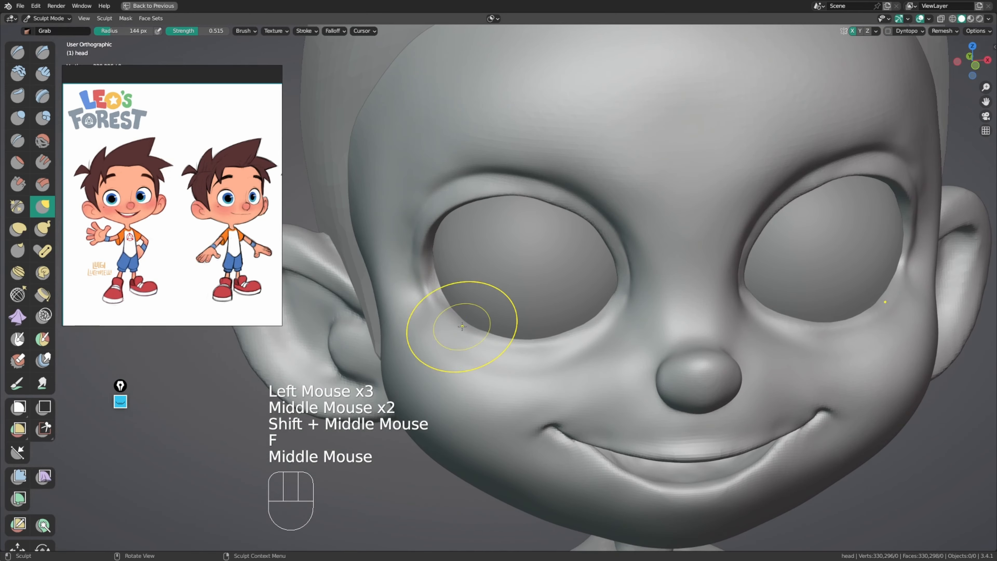
mouse_move(462, 327)
left_mouse_down()
mouse_move(429, 290)
mouse_move(422, 301)
mouse_move(418, 290)
left_mouse_up()
mouse_move(418, 290)
middle_mouse_down()
mouse_move(423, 225)
mouse_move(451, 288)
mouse_move(423, 245)
middle_mouse_up()
key("f")
key("f")
left_click(419, 292)
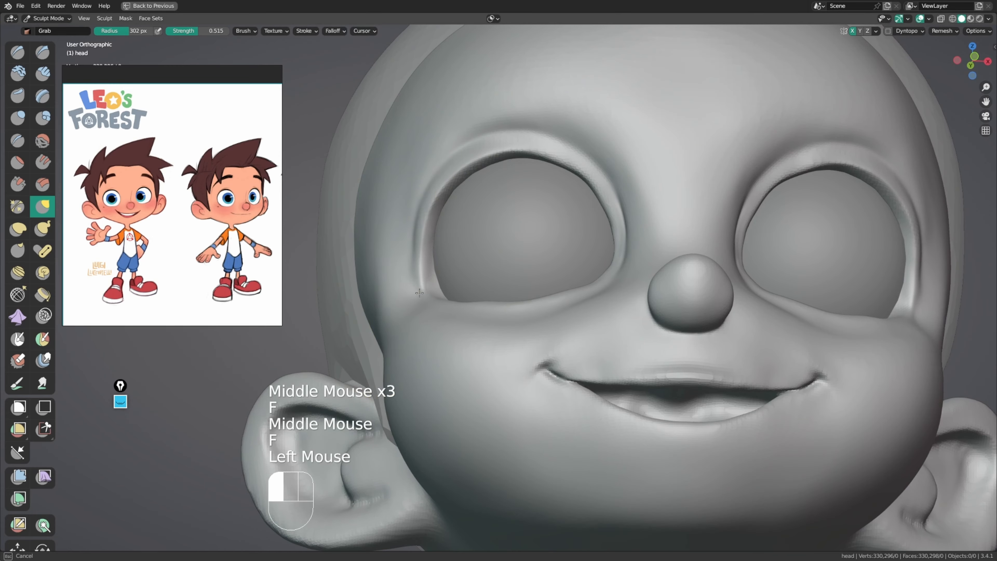
left_click_drag(419, 293, 434, 292)
Step: Refine the outer lower corner of the eye socket with Grab strokes
key("f")
mouse_move(433, 292)
middle_mouse_down()
mouse_move(443, 349)
mouse_move(415, 355)
middle_mouse_up()
left_click(406, 341)
key("f")
left_click(397, 350)
left_click_drag(434, 294, 436, 295)
middle_click_drag(436, 300, 444, 278)
Step: Pull the outer corner of the eye rim into shape with Grab at 113 px radius
key("f")
left_click(431, 291)
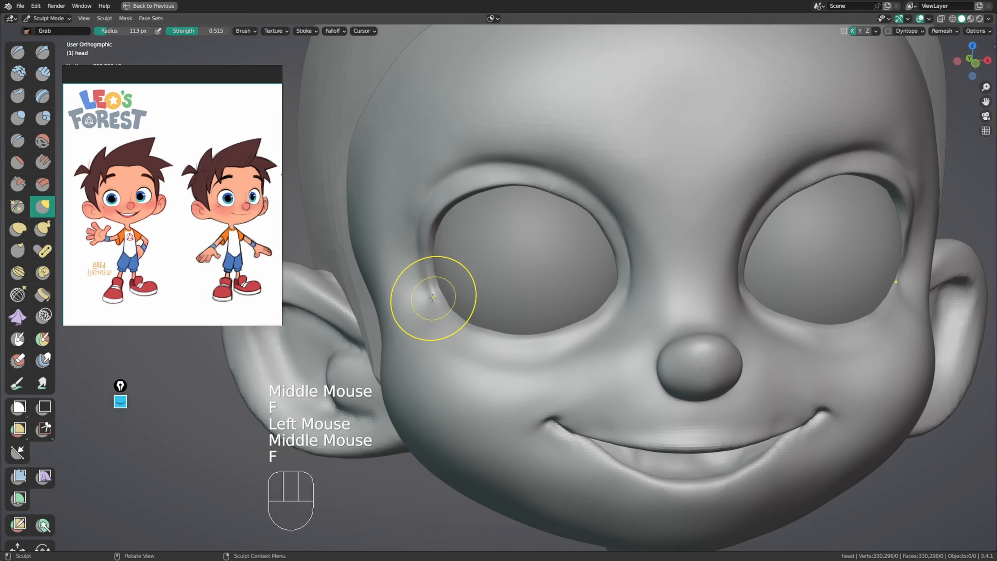
left_click_drag(433, 299, 442, 289)
middle_click_drag(438, 279, 429, 256)
mouse_move(428, 257)
left_mouse_down()
mouse_move(419, 256)
mouse_move(430, 293)
left_mouse_up()
left_click_drag(433, 295, 434, 294)
mouse_move(435, 292)
middle_mouse_down()
mouse_move(438, 307)
mouse_move(502, 275)
mouse_move(401, 227)
mouse_move(408, 235)
mouse_move(427, 174)
mouse_move(443, 251)
middle_mouse_up()
key("f")
middle_click_drag(444, 251, 457, 284)
Step: Crease the fold around the outer upper eyelid at 45 px radius and smooth it at 66 px
key("shift+c")
key("f")
left_click(435, 281)
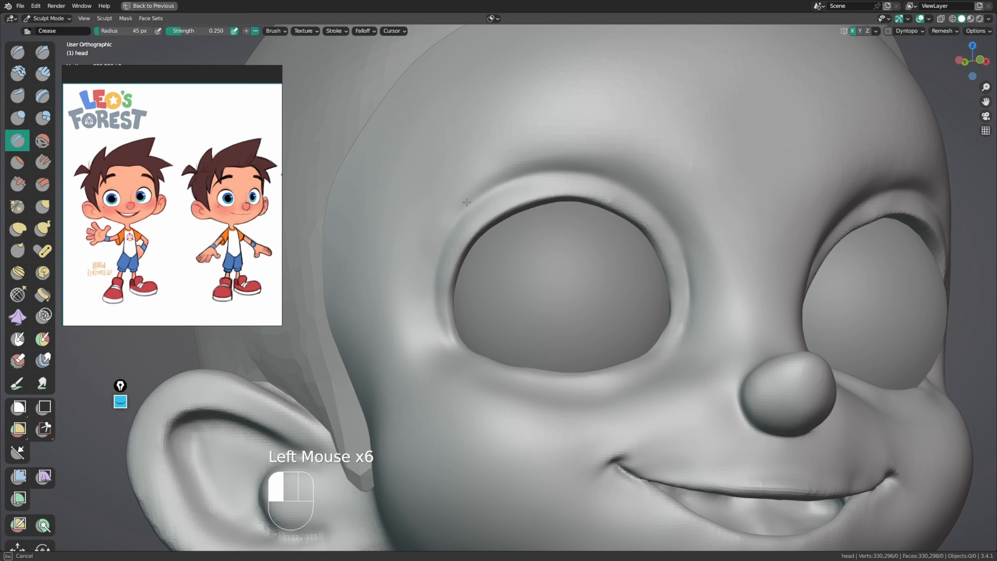
middle_click_drag(425, 277, 451, 212)
key("f")
left_click(459, 199, "shift")
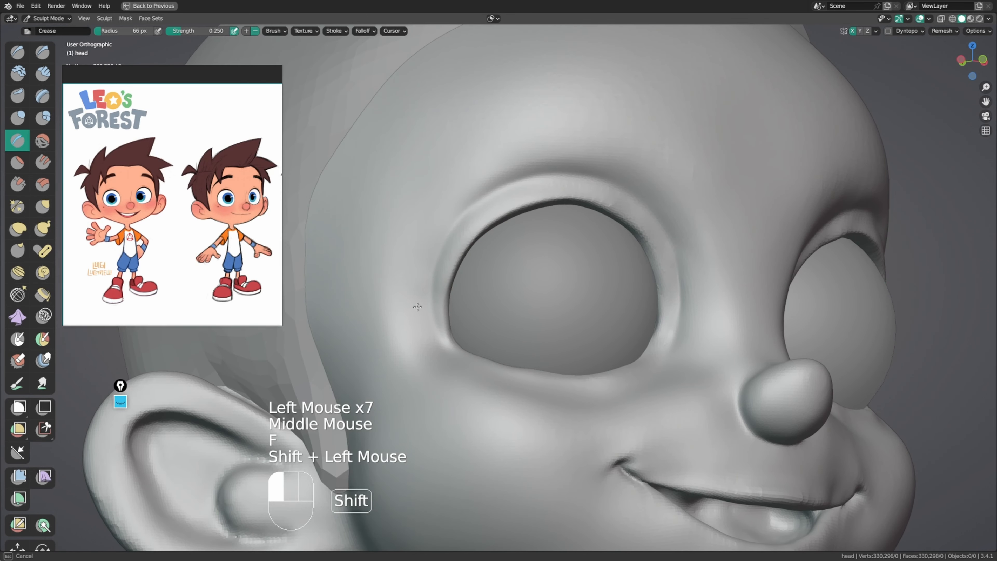
Step: Tighten the outer lower eye corner with Grab strokes at 67 px radius
mouse_move(424, 330)
middle_mouse_down()
mouse_move(423, 352)
mouse_move(454, 323)
middle_mouse_up()
key("g")
key("f")
left_click(451, 341)
key("f")
mouse_move(466, 363)
middle_mouse_down()
mouse_move(476, 311)
mouse_move(439, 328)
mouse_move(442, 269)
middle_mouse_up()
key("f")
left_click_drag(443, 269, 445, 335)
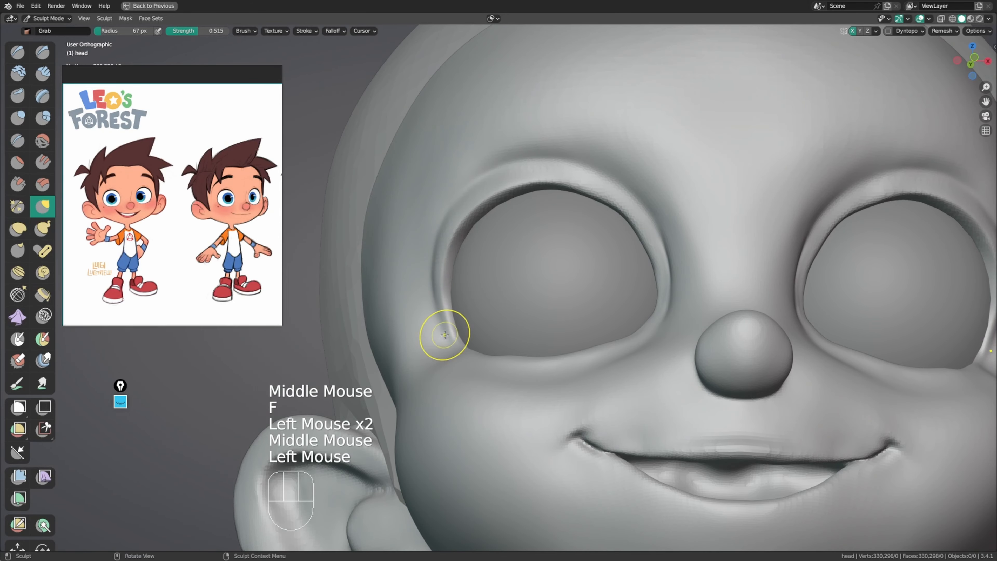
middle_click_drag(440, 305, 445, 257)
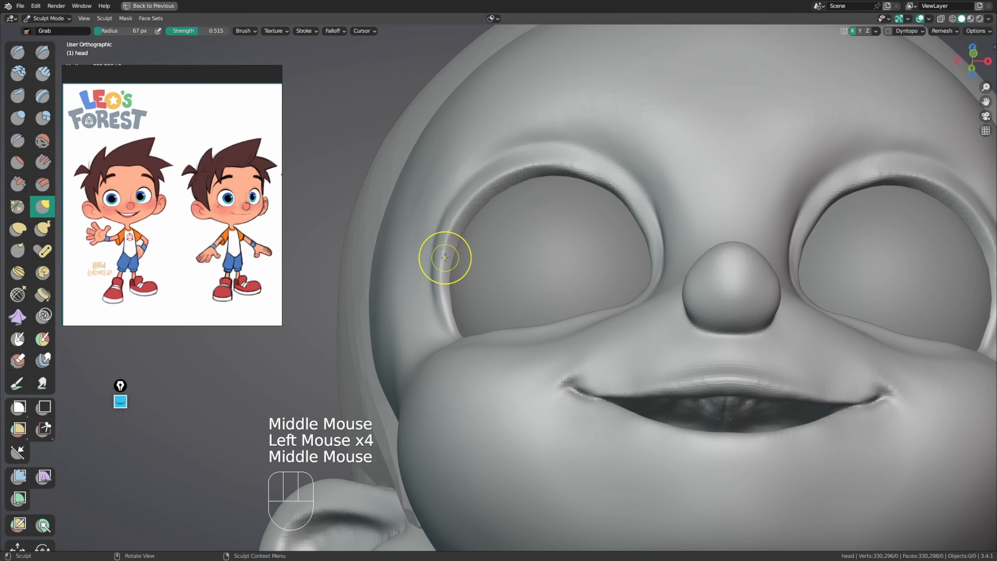
Step: Adjust the outer side of the eyelid rim with upward Grab strokes
mouse_move(542, 283)
middle_mouse_down()
mouse_move(585, 191)
mouse_move(552, 267)
mouse_move(430, 320)
middle_mouse_up()
key("f")
left_click_drag(429, 320, 432, 282)
left_click_drag(431, 283, 436, 262)
middle_click_drag(437, 263, 470, 251)
Step: Reshape the inner curve of the upper eyelid toward the nose with Grab, using 92 px radius
mouse_move(471, 251)
middle_mouse_down("shift")
mouse_move(621, 309)
mouse_move(576, 318)
middle_mouse_up("shift")
key("f")
left_click_drag(576, 319, 598, 294)
key("f")
middle_click_drag(599, 292, 553, 342)
key("f")
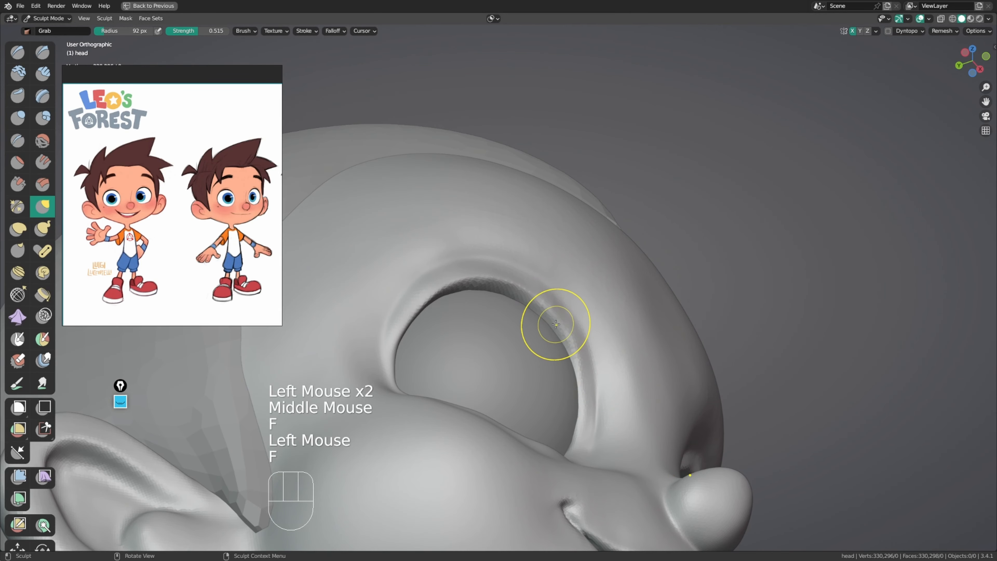
left_click_drag(551, 322, 559, 319)
middle_click_drag(565, 319, 612, 327)
left_click_drag(576, 330, 582, 328)
middle_click_drag(580, 334, 543, 383)
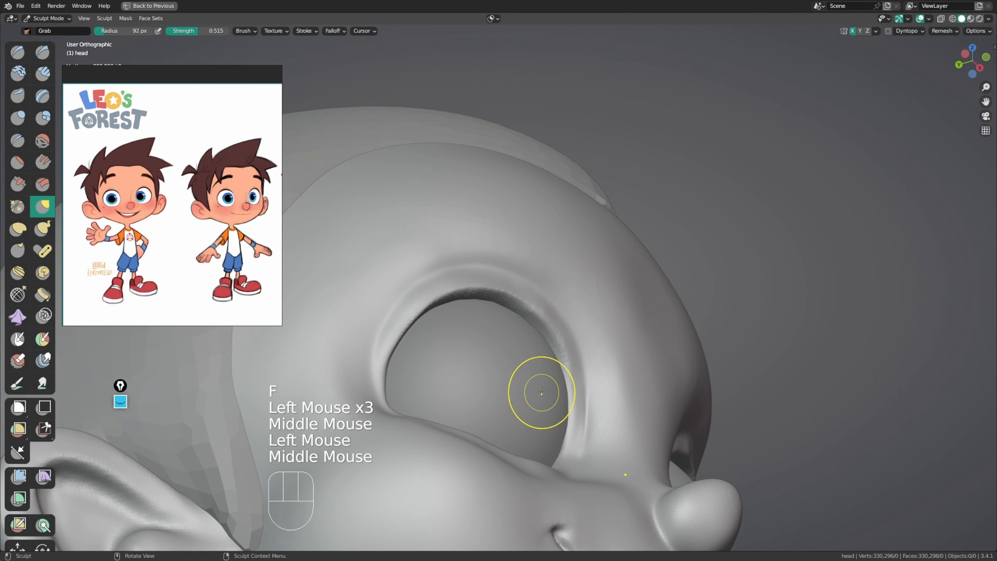
Step: Refine the eyelid rim beside the nose with small Grab strokes, reducing the radius to 59 px
key("f")
left_click(559, 386)
left_click_drag(560, 386, 552, 407)
left_click(557, 422)
mouse_move(552, 407)
middle_mouse_down()
mouse_move(551, 462)
mouse_move(556, 428)
mouse_move(485, 407)
mouse_move(503, 390)
middle_mouse_up()
key("f")
left_click(565, 440)
key("f")
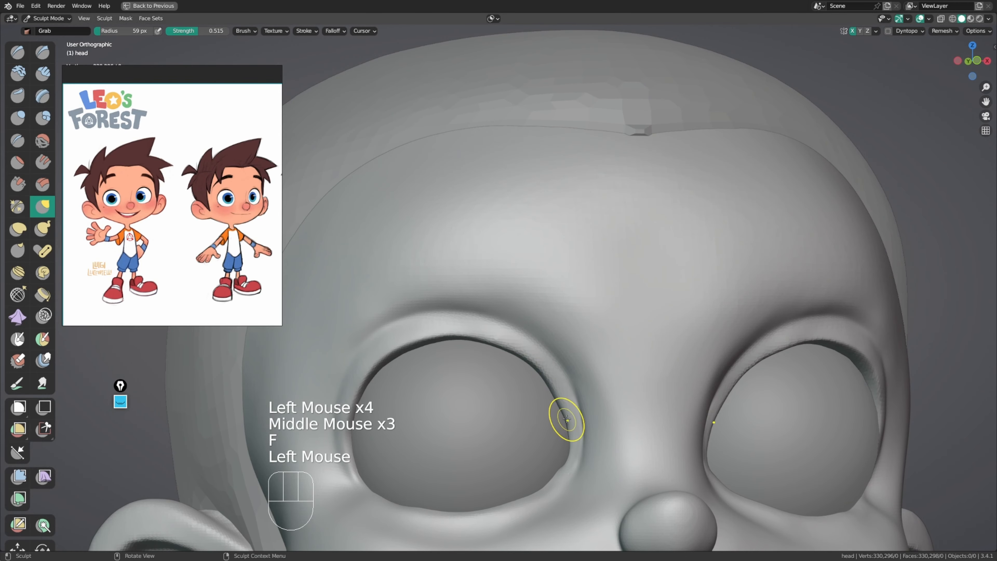
Step: Undo the last Grab stroke and rework the inner upper eyelid at 156 px radius
key("f")
key("ctrl+z")
key("f")
left_click(550, 401)
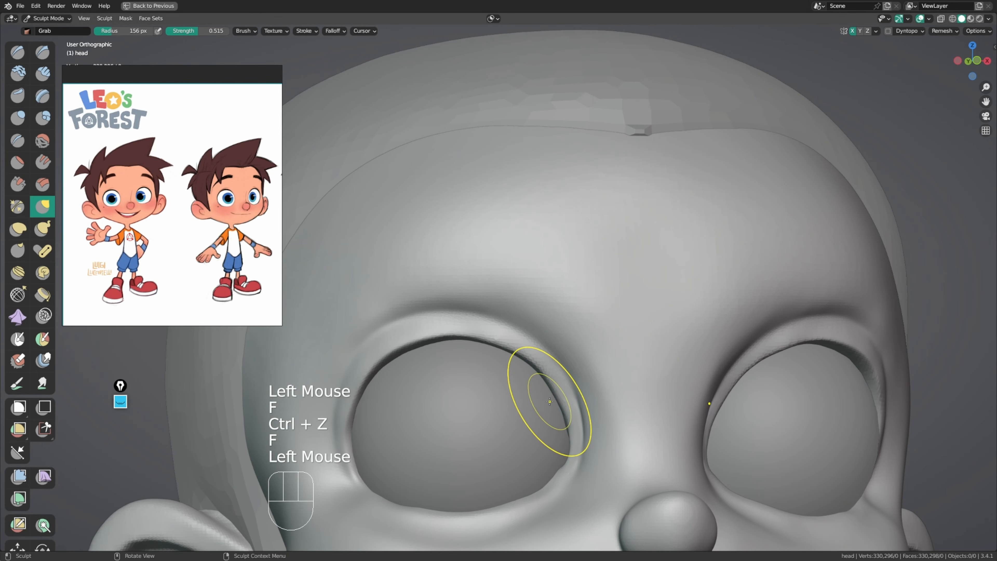
left_click(549, 401)
left_click(550, 401)
mouse_move(550, 401)
middle_mouse_down()
mouse_move(536, 418)
mouse_move(537, 396)
middle_mouse_up()
Step: Round the inner lower curve of the eye opening with Grab at 105 px radius
key("f")
middle_click_drag(537, 396, 534, 374, "ctrl")
key("f")
left_click(561, 376)
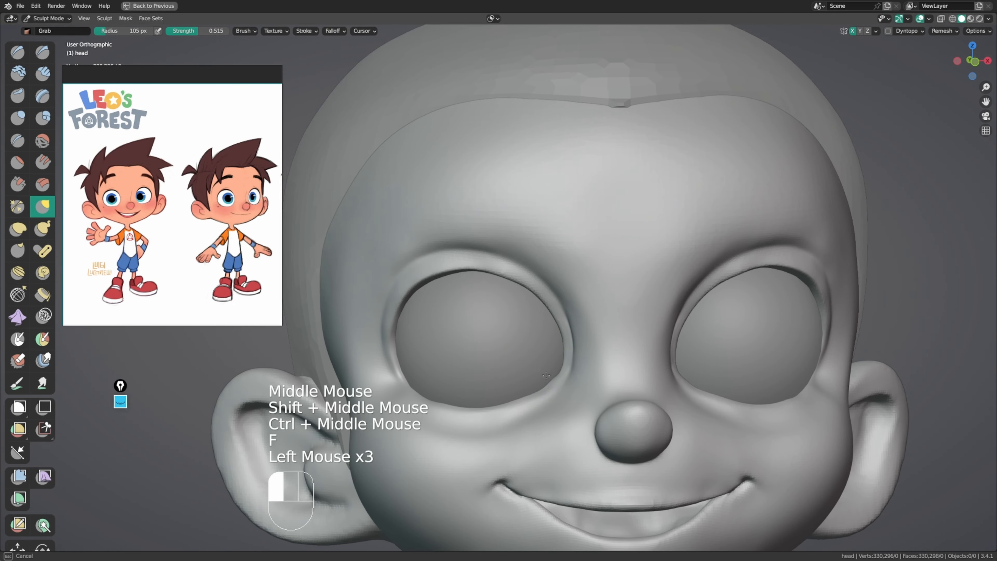
left_click_drag(545, 375, 548, 378)
left_click_drag(555, 385, 551, 381)
middle_click_drag(542, 380, 550, 386)
left_click_drag(547, 389, 545, 386)
middle_click_drag(533, 387, 549, 398)
Step: Adjust the depth of the lower eyelid's inner half from above with Grab strokes
mouse_move(550, 398)
middle_mouse_down("shift")
mouse_move(558, 368)
mouse_move(580, 373)
middle_mouse_up("shift")
key("f")
middle_click_drag(581, 373, 588, 366, "ctrl")
mouse_move(589, 365)
middle_mouse_down()
mouse_move(610, 356)
mouse_move(522, 347)
mouse_move(568, 351)
mouse_move(549, 398)
mouse_move(589, 412)
middle_mouse_up()
key("f")
key("g")
key("f")
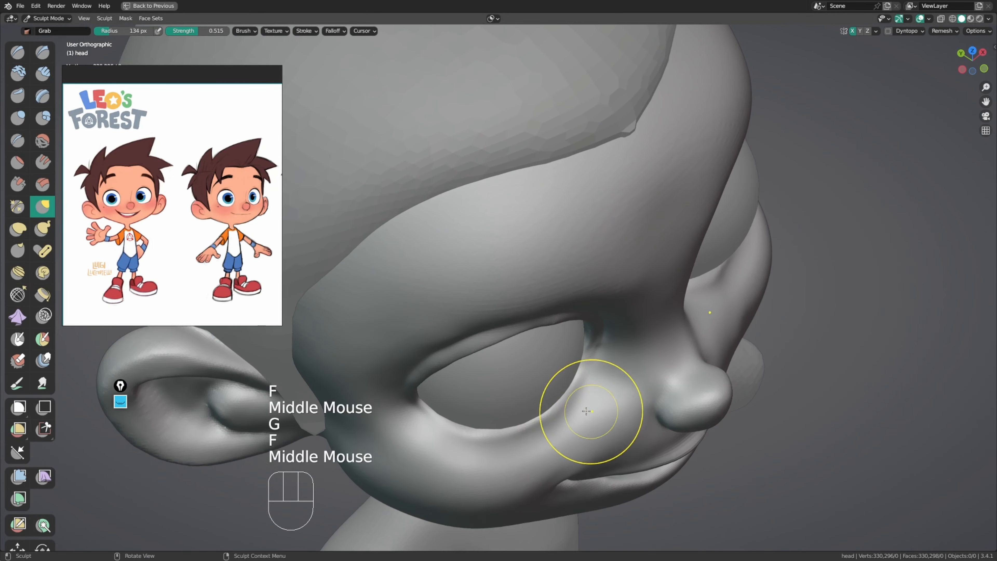
key("f")
left_click(537, 414)
left_click_drag(533, 415, 535, 419)
left_click_drag(536, 415, 519, 425)
Step: Even out the middle of the lower eyelid against the eyeball with Grab at 129 px radius
key("f")
left_click(525, 421)
left_click_drag(507, 424, 486, 429)
left_click_drag(469, 432, 460, 434)
middle_click_drag(462, 436, 467, 445)
key("f")
left_click(473, 449)
left_click_drag(464, 437, 476, 428)
middle_click_drag(497, 424, 506, 429)
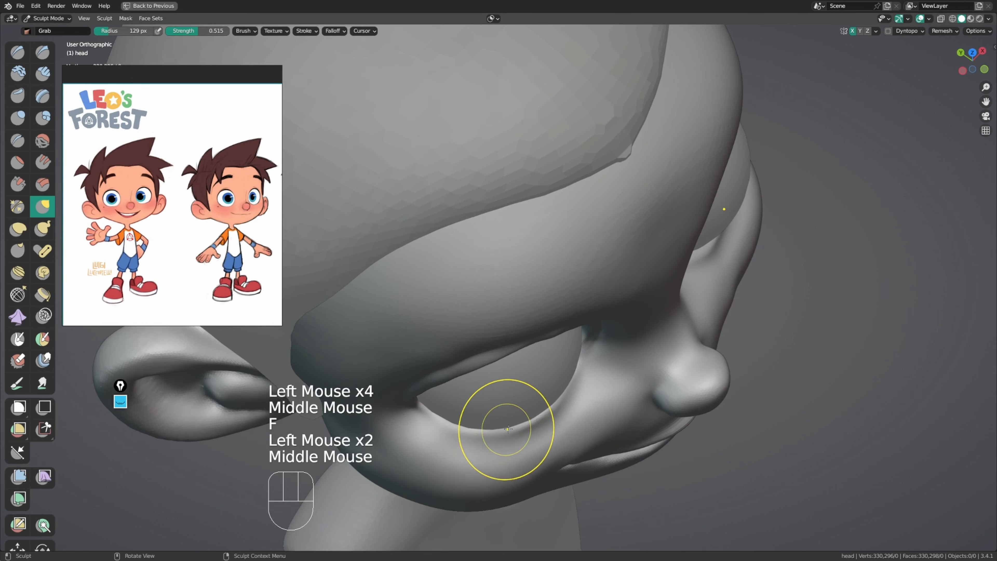
left_click_drag(522, 426, 528, 424)
Step: Refine the lower eyelid rim from above with Grab strokes, starting at 99 px radius
key("f")
mouse_move(550, 411)
middle_mouse_down()
mouse_move(579, 388)
mouse_move(587, 400)
middle_mouse_up()
key("f")
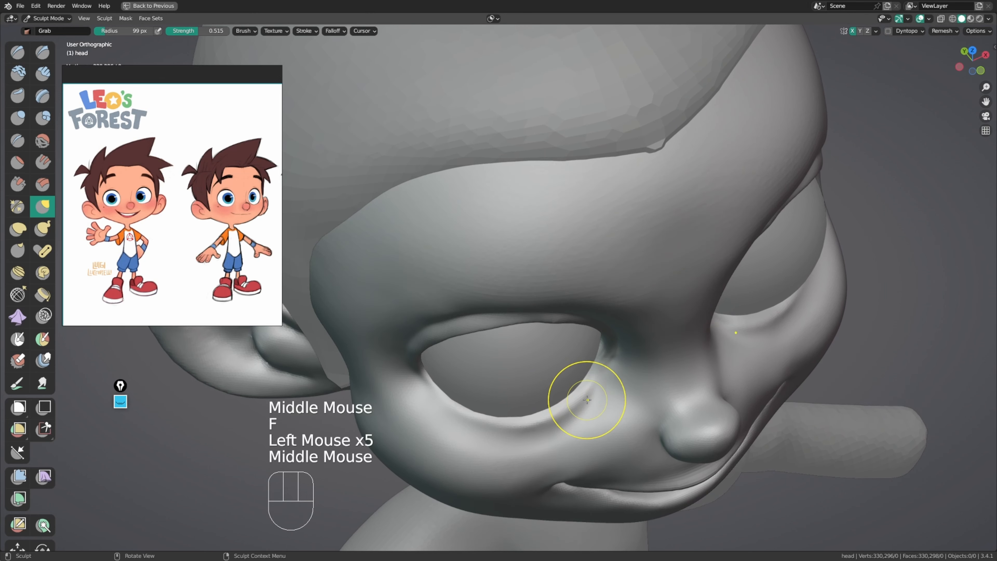
left_click(521, 429)
mouse_move(521, 429)
middle_mouse_down()
mouse_move(478, 419)
mouse_move(467, 366)
middle_mouse_up()
key("f")
left_click(475, 414)
left_click(473, 408)
left_click(473, 408)
Step: Adjust the central edge of the lower eyelid from the front with short Grab strokes
mouse_move(560, 321)
middle_mouse_down("shift")
mouse_move(540, 316)
mouse_move(541, 362)
middle_mouse_up("shift")
mouse_move(541, 362)
middle_mouse_down()
mouse_move(540, 409)
mouse_move(485, 340)
mouse_move(557, 363)
middle_mouse_up()
left_click(470, 349)
key("f")
left_click_drag(561, 363, 559, 360)
left_click_drag(551, 364, 548, 357)
middle_click_drag(545, 360, 494, 369)
Step: Lower the outer half of the lower eyelid with Grab at 137 px radius and smooth the outer corner
key("f")
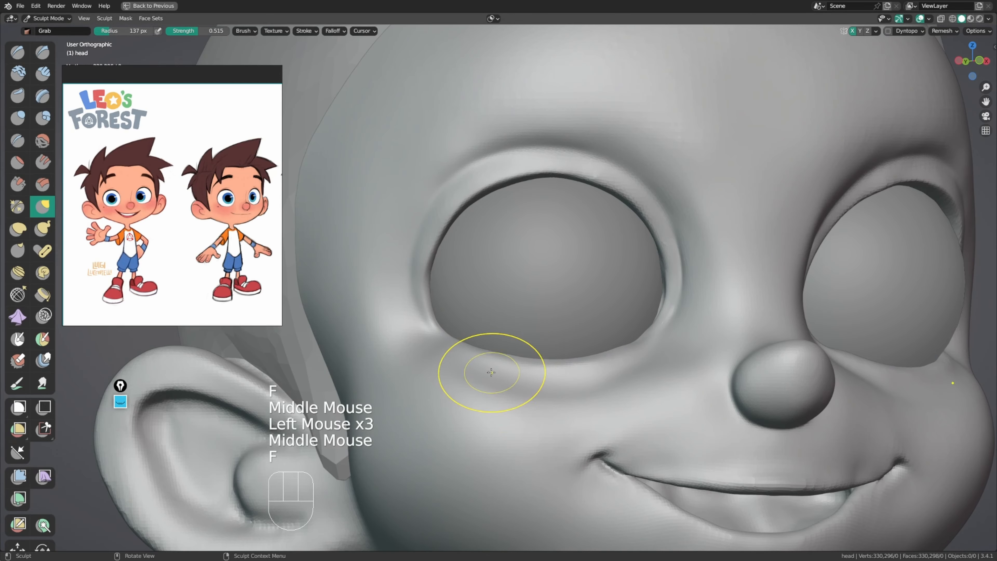
left_click_drag(503, 354, 501, 358)
middle_click_drag(502, 357, 502, 371)
left_click_drag(498, 363, 497, 366)
middle_click_drag(497, 367, 501, 406)
key("f")
left_click(457, 362)
Step: Carve a crease beneath the outer lower eyelid with the Crease brush, including strokes at 67 px radius
key("shift+c")
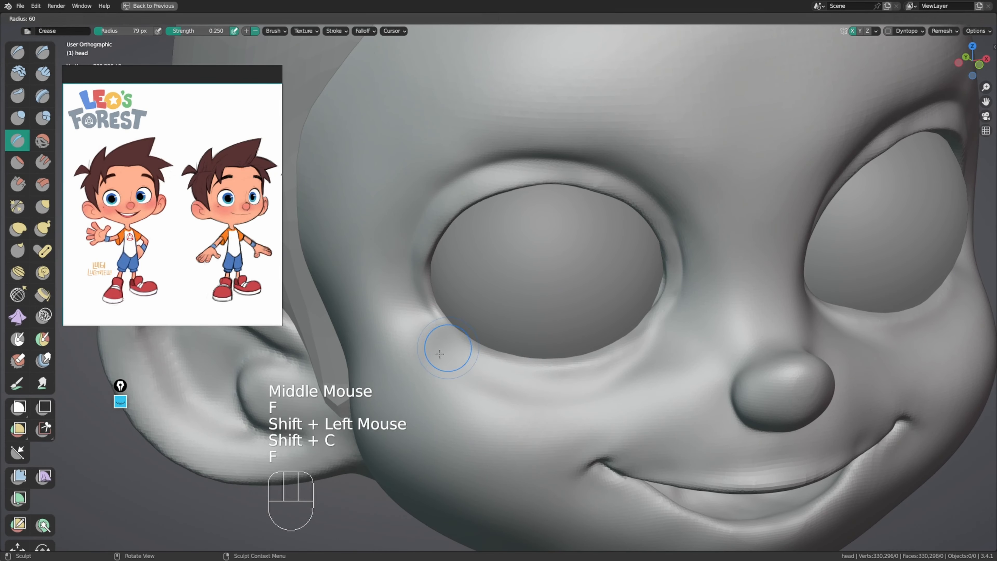
key("f")
left_click(461, 364)
middle_click_drag(430, 334, 425, 334)
key("f")
left_click(424, 333)
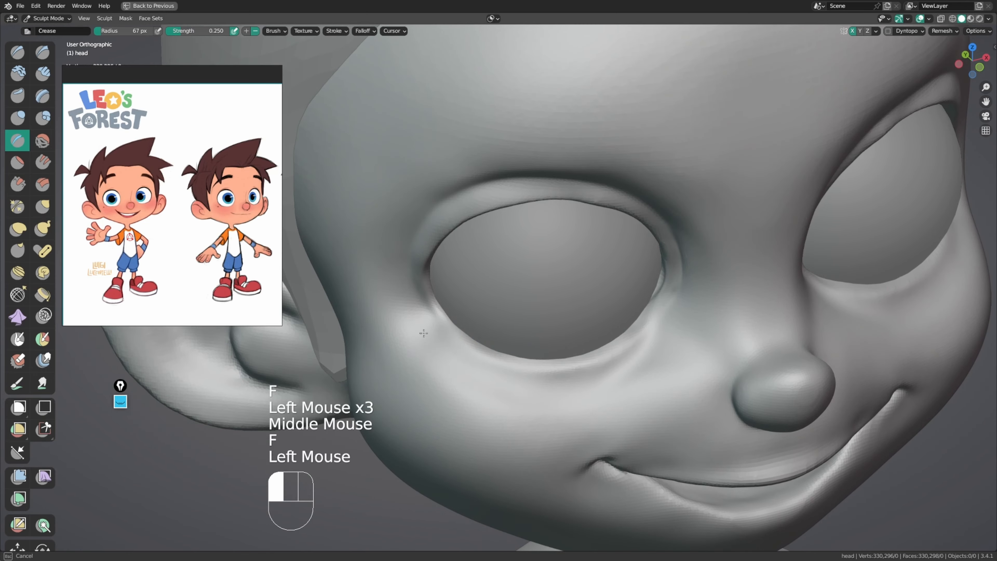
left_click_drag(446, 360, 500, 394)
middle_click_drag(501, 394, 527, 381)
Step: Refine the fold below the lower eyelid with Crease strokes at 47 px and 86 px radius
key("f")
left_click(449, 347)
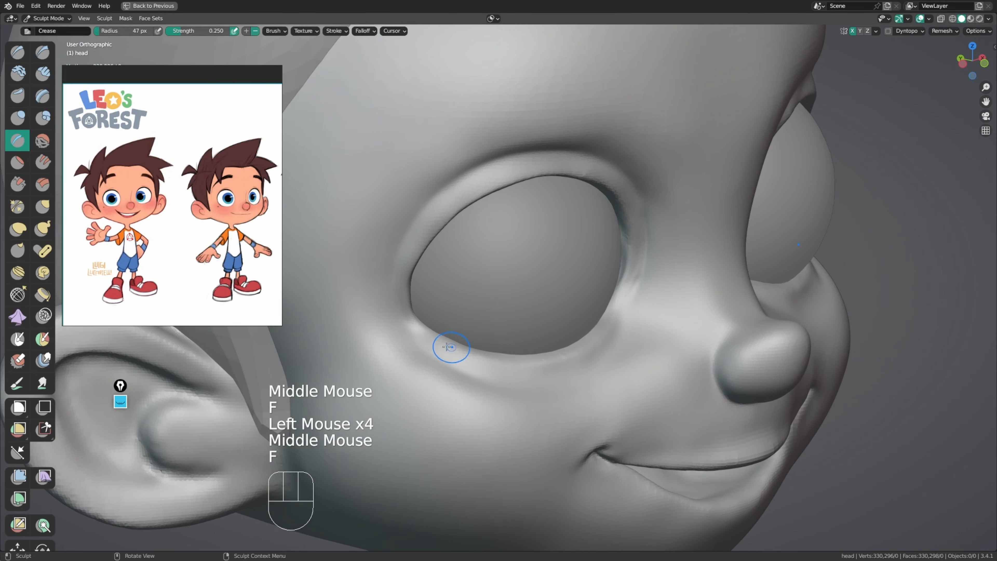
left_click_drag(435, 347, 496, 373)
key("f")
left_click(512, 372)
middle_click_drag(512, 371, 493, 370)
left_click_drag(438, 353, 443, 356)
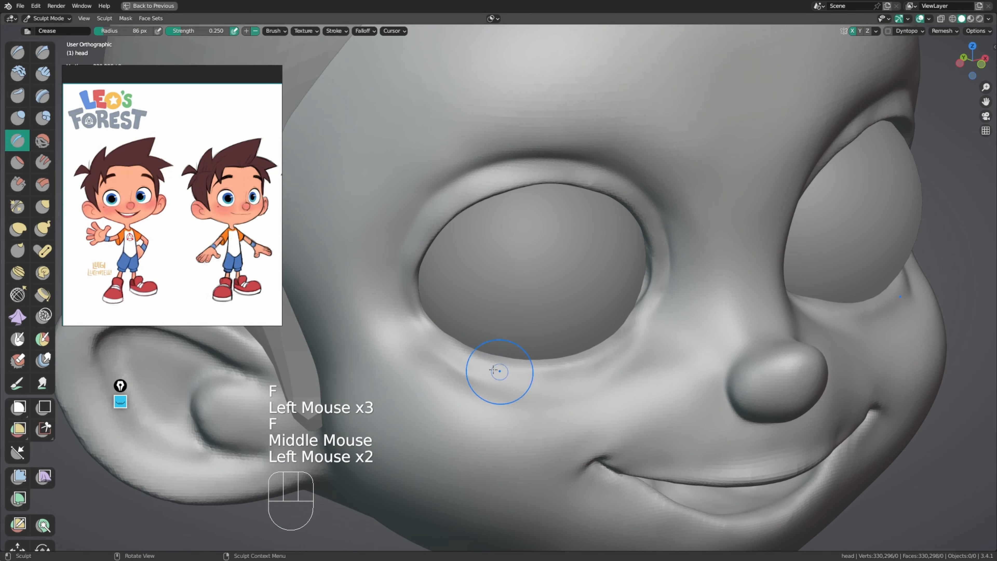
middle_click_drag(519, 379, 562, 384)
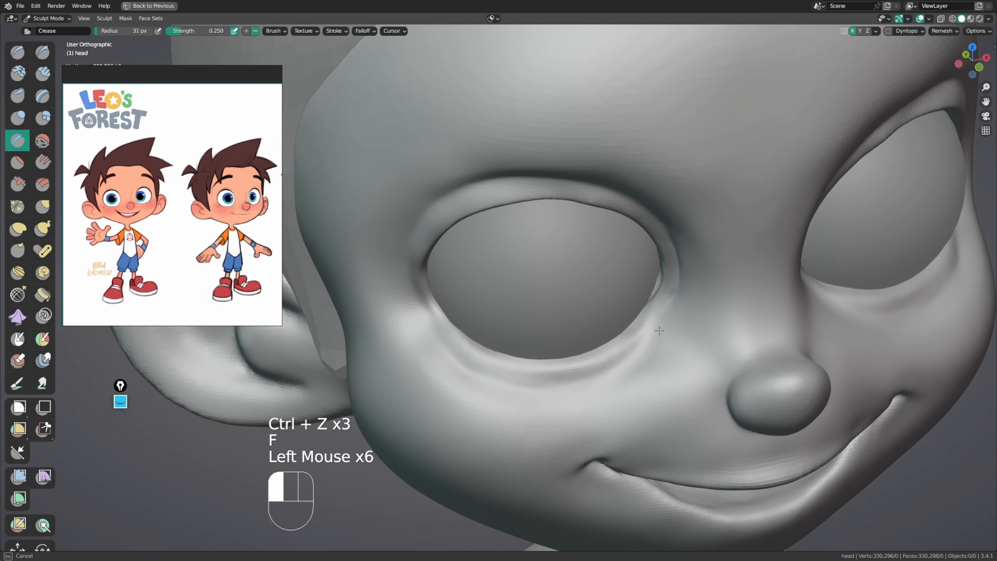
Step: Reshape the lower eyelid near the inner eye corner with Grab strokes
key("g")
mouse_move(655, 334)
middle_mouse_down()
mouse_move(663, 299)
mouse_move(694, 272)
middle_mouse_up()
key("f")
key("f")
middle_click_drag(647, 314, 681, 305)
left_click_drag(620, 338, 619, 336)
key("f")
mouse_move(617, 336)
middle_mouse_down()
mouse_move(638, 312)
mouse_move(671, 305)
mouse_move(647, 300)
mouse_move(654, 294)
middle_mouse_up()
left_click(656, 312)
mouse_move(653, 295)
middle_mouse_down()
mouse_move(661, 289)
mouse_move(642, 318)
middle_mouse_up()
Step: Build up the inner eye corner with the Draw brush at 62 px radius and smooth the surface
key("x")
key("f")
key("f")
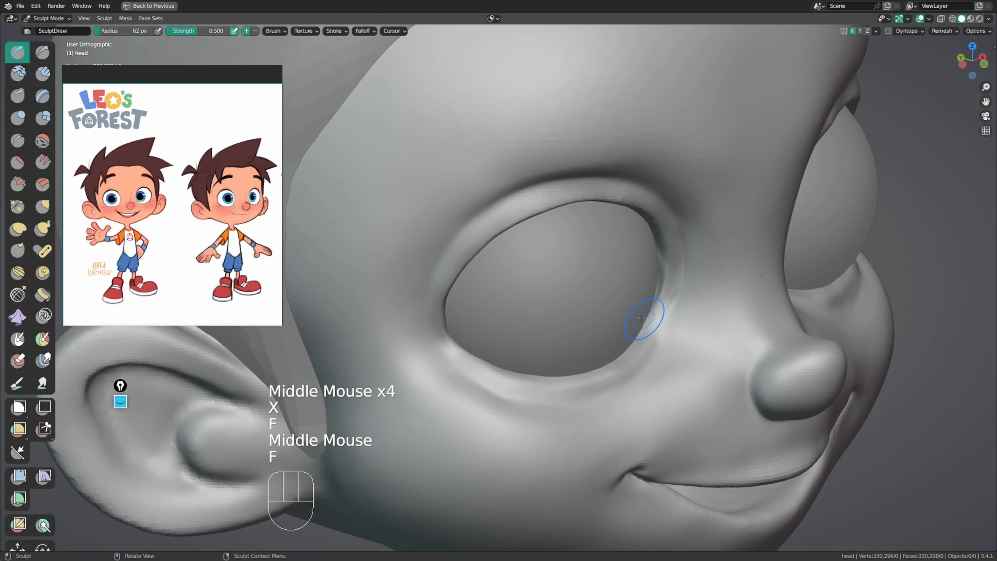
middle_click_drag(651, 267, 652, 269)
left_click(652, 268, "shift")
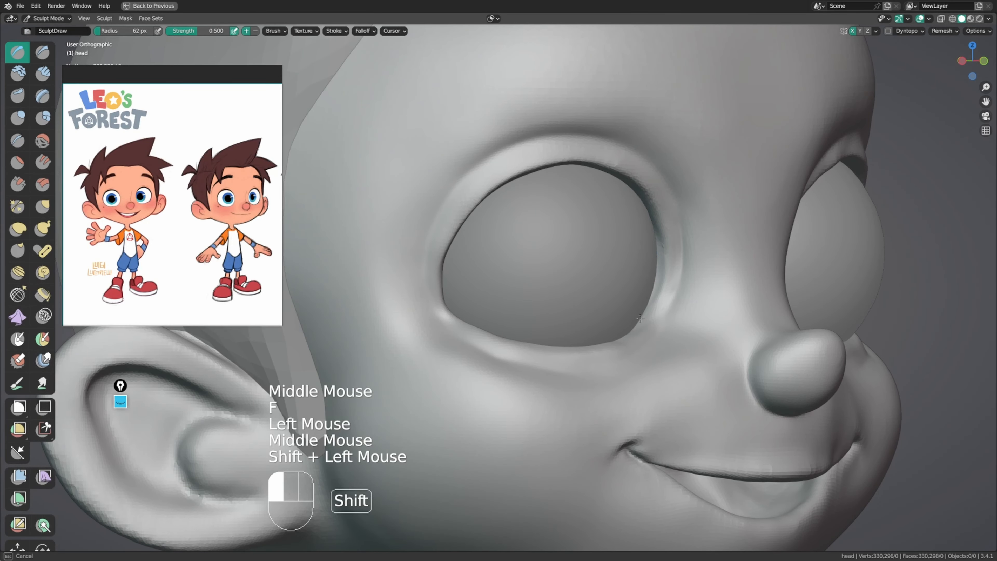
middle_click_drag(641, 329, 650, 340)
left_click_drag(651, 341, 657, 349, "shift")
Step: Pull the inner lower eyelid into place with Grab at 134 px and 117 px radius
middle_click_drag(654, 347, 644, 382)
key("g")
key("f")
left_click(699, 340)
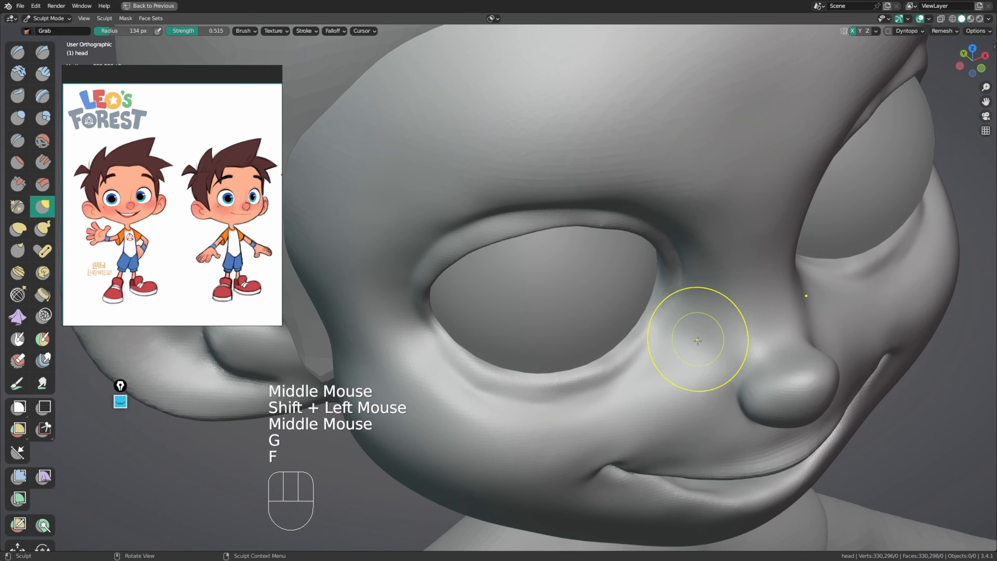
middle_click_drag(699, 340, 659, 352)
left_click_drag(659, 352, 648, 343)
middle_click_drag(613, 369, 598, 383)
key("f")
left_click(653, 331)
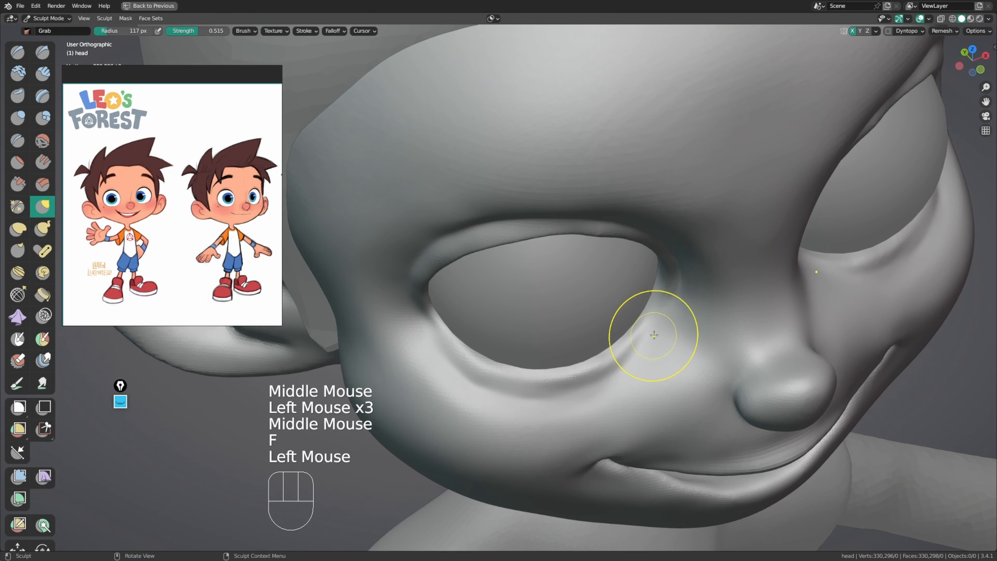
Step: Reshape the inner eye corner and the adjoining side of the nose bridge with Grab at 187 px and 158 px radius
middle_click_drag(654, 331, 680, 309)
left_click_drag(668, 293, 671, 290)
key("f")
mouse_move(672, 290)
middle_mouse_down()
mouse_move(731, 264)
mouse_move(758, 226)
middle_mouse_up()
left_click(776, 261)
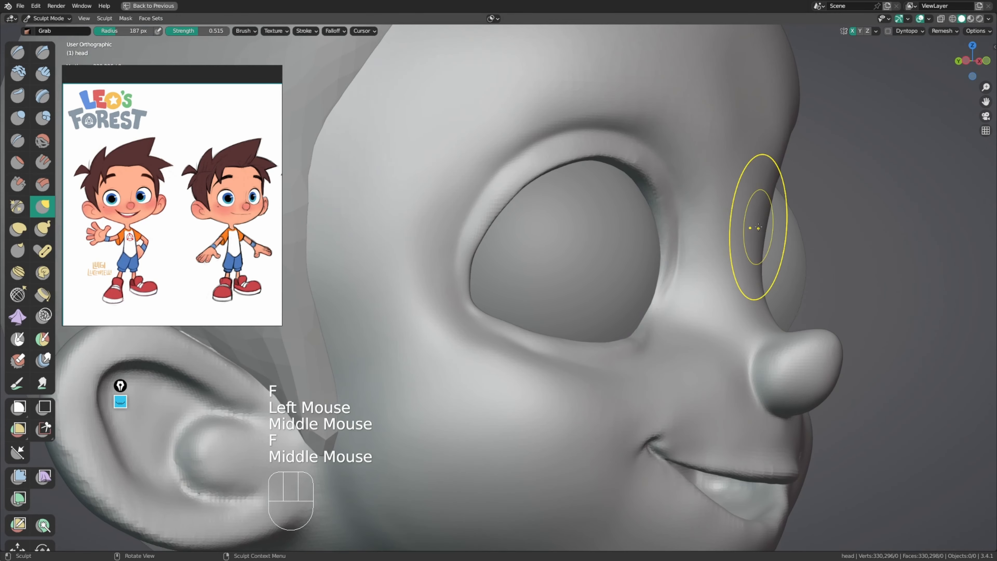
left_click_drag(658, 253, 670, 251)
key("f")
left_click(656, 196)
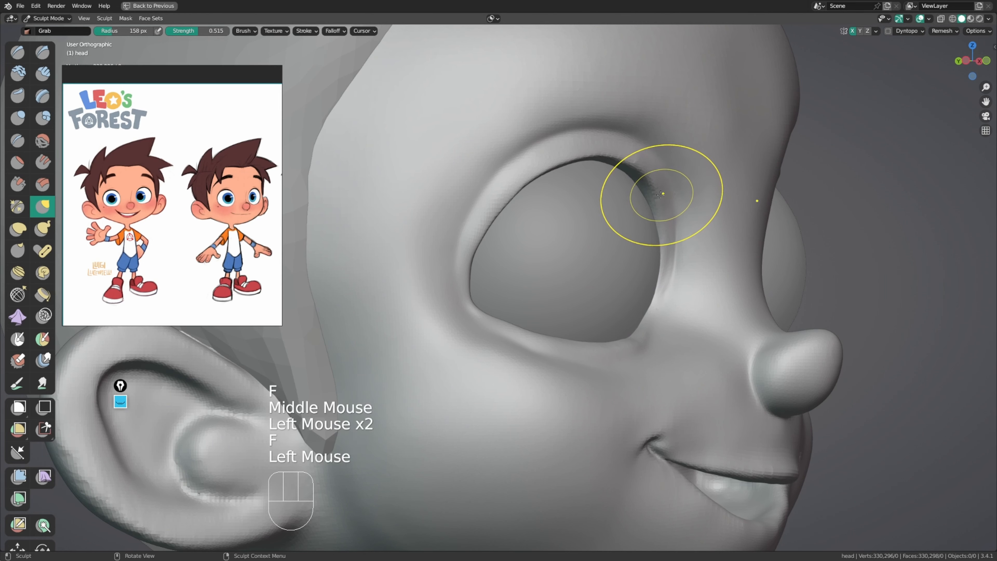
Step: Pull the lower eyelid into shape from its inner end toward the outer end with Grab at 139 px radius
mouse_move(655, 196)
middle_mouse_down()
mouse_move(636, 324)
mouse_move(619, 362)
middle_mouse_up()
key("f")
left_click_drag(618, 363, 641, 319)
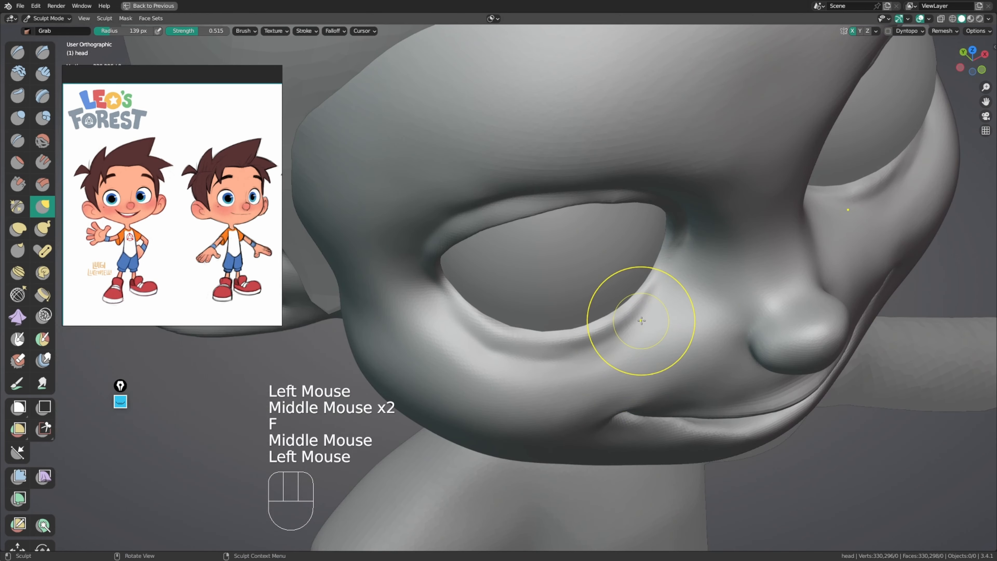
middle_click_drag(641, 318, 482, 319)
left_click_drag(483, 318, 497, 304)
middle_click_drag(497, 304, 489, 261)
Step: Reshape the outer end of the lower eyelid with Grab strokes at 116 px radius
key("f")
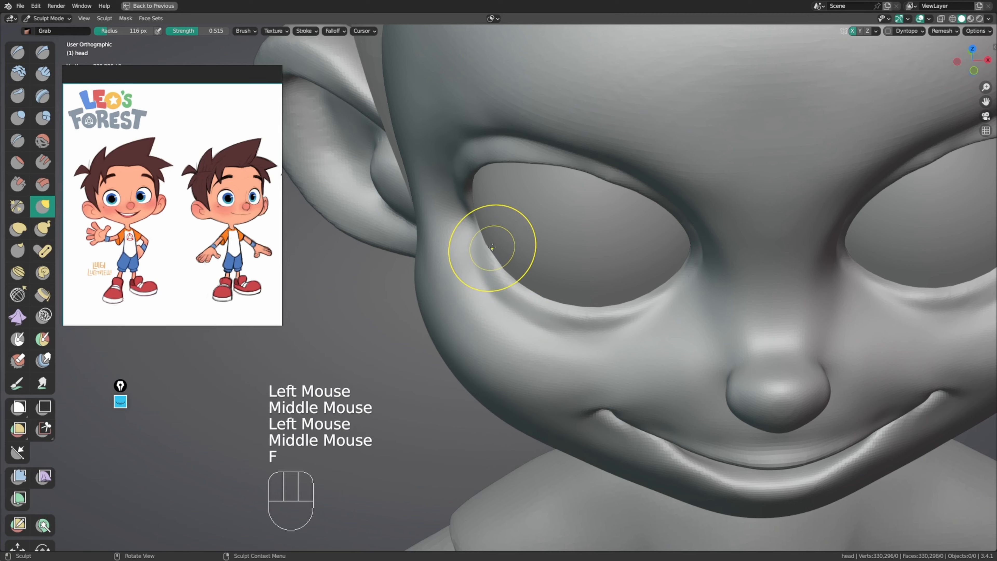
left_click(482, 249)
left_click_drag(479, 245, 477, 243)
middle_click_drag(476, 244, 484, 376)
double_click(473, 264)
Step: Smooth the cheek surface below the lower eyelid at 85 px radius
key("f")
left_click(487, 332)
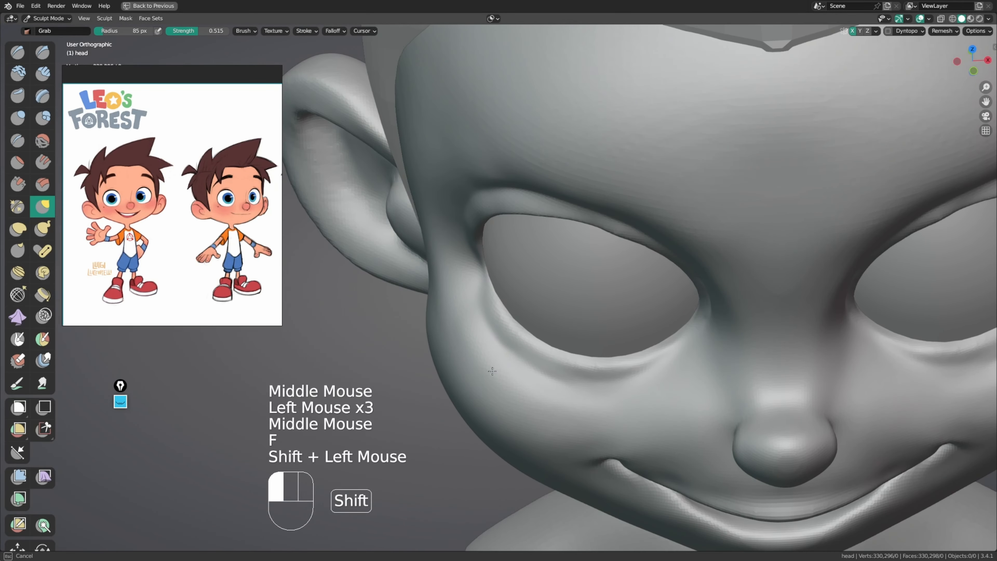
left_click_drag(601, 428, 602, 426, "shift")
middle_click_drag(601, 426, 656, 354)
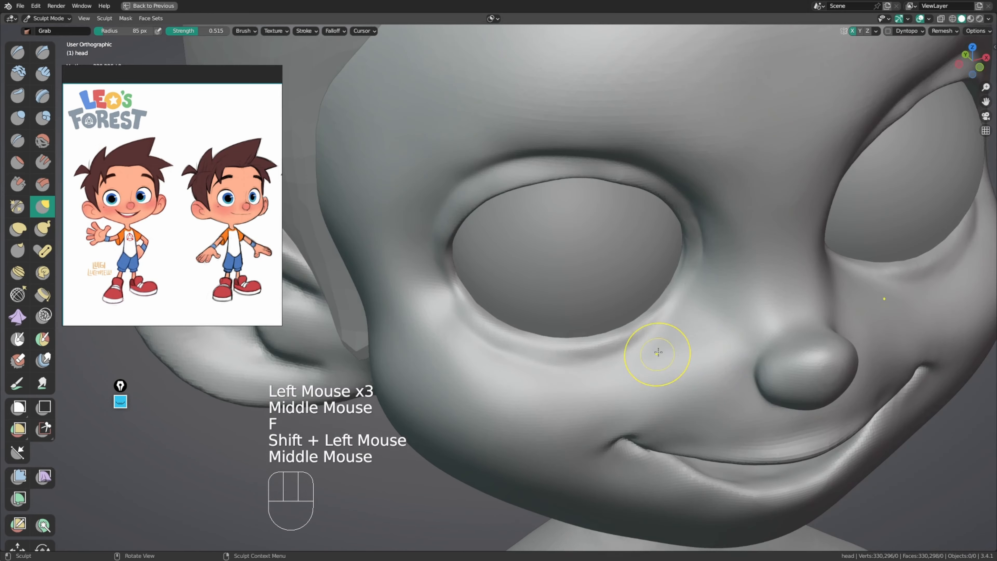
middle_click_drag(589, 377, 632, 346)
middle_click_drag(506, 377, 546, 352)
left_click_drag(497, 398, 493, 405, "shift")
mouse_move(460, 385)
middle_mouse_down()
mouse_move(525, 329)
mouse_move(492, 360)
mouse_move(494, 351)
middle_mouse_up()
Step: Adjust the outer lower eyelid and the fold beneath it with Grab strokes at 121 px radius
key("f")
double_click(487, 353)
left_click(494, 351)
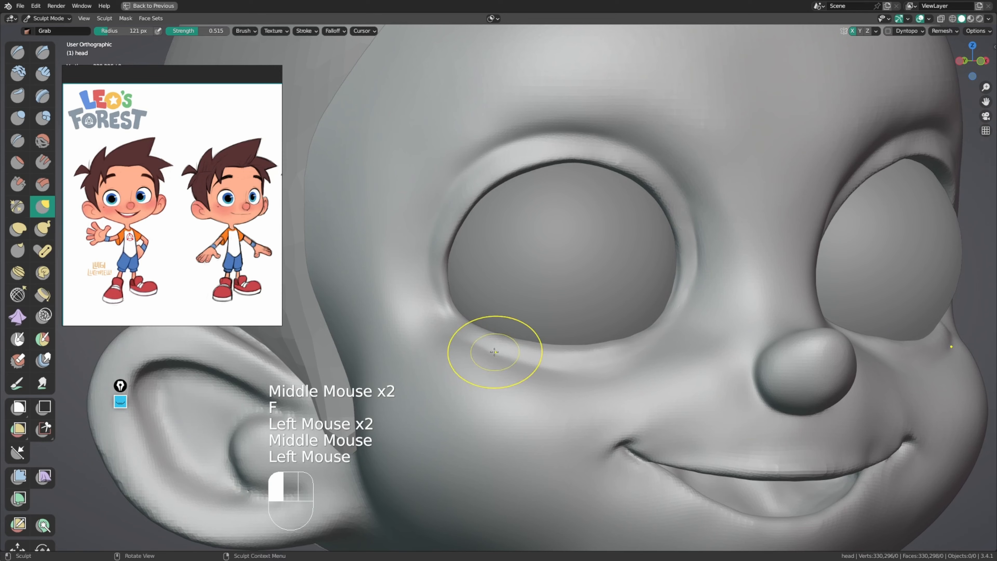
left_click_drag(480, 346, 482, 343)
middle_click_drag(493, 356, 495, 351)
left_click_drag(499, 358, 506, 356)
middle_click_drag(513, 363, 509, 361)
left_click_drag(509, 360, 508, 356)
mouse_move(508, 364)
middle_mouse_down()
mouse_move(462, 354)
mouse_move(448, 394)
middle_mouse_up()
left_click(514, 361)
Step: Smooth the fold below the lower eyelid from the inner end to the outer corner at 121 px radius
left_click_drag(526, 394, 536, 395, "shift")
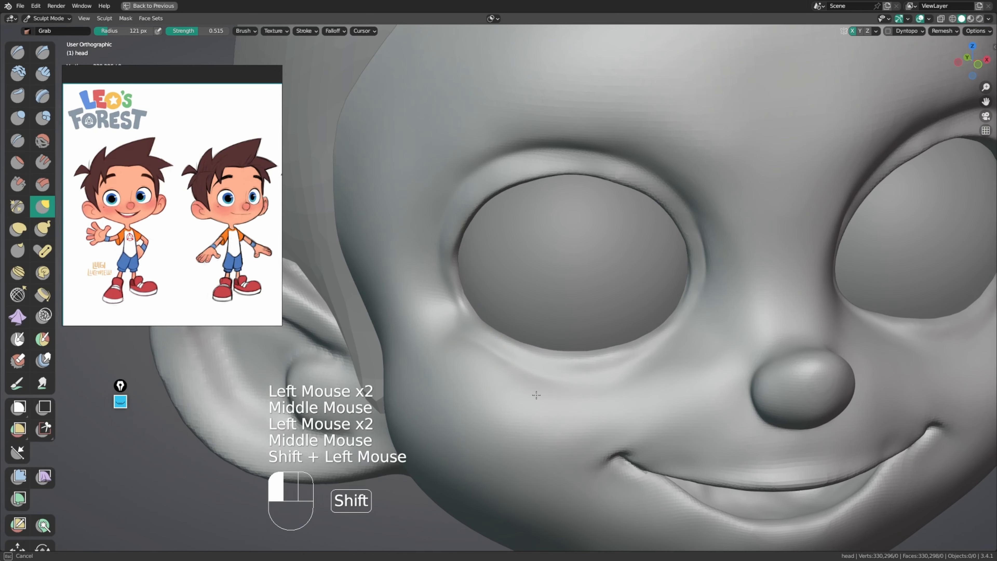
middle_click_drag(588, 376, 660, 354)
left_click(661, 353, "shift")
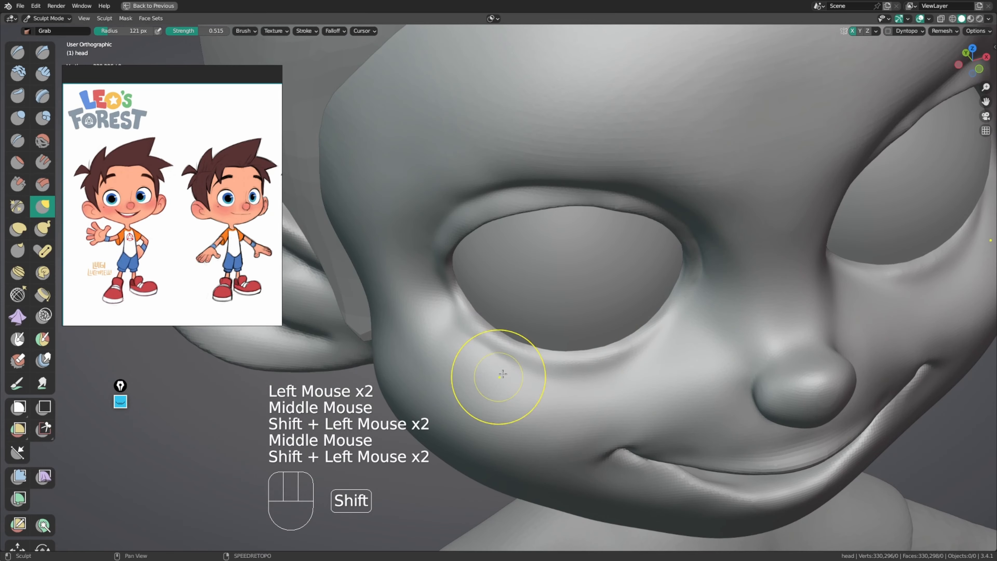
left_click_drag(464, 357, 467, 349, "shift")
mouse_move(469, 308)
middle_mouse_down("shift")
mouse_move(474, 360)
mouse_move(495, 325)
middle_mouse_up("shift")
Step: Flatten the outer eyelid rim with Scrape/Peaks strokes at 85 px radius
middle_click_drag(495, 326, 521, 291)
mouse_move(447, 326)
middle_mouse_down("shift")
mouse_move(481, 356)
mouse_move(447, 363)
middle_mouse_up("shift")
mouse_move(455, 393)
middle_mouse_down("ctrl")
mouse_move(462, 364)
mouse_move(474, 379)
mouse_move(494, 330)
middle_mouse_up("ctrl")
key("4")
key("5")
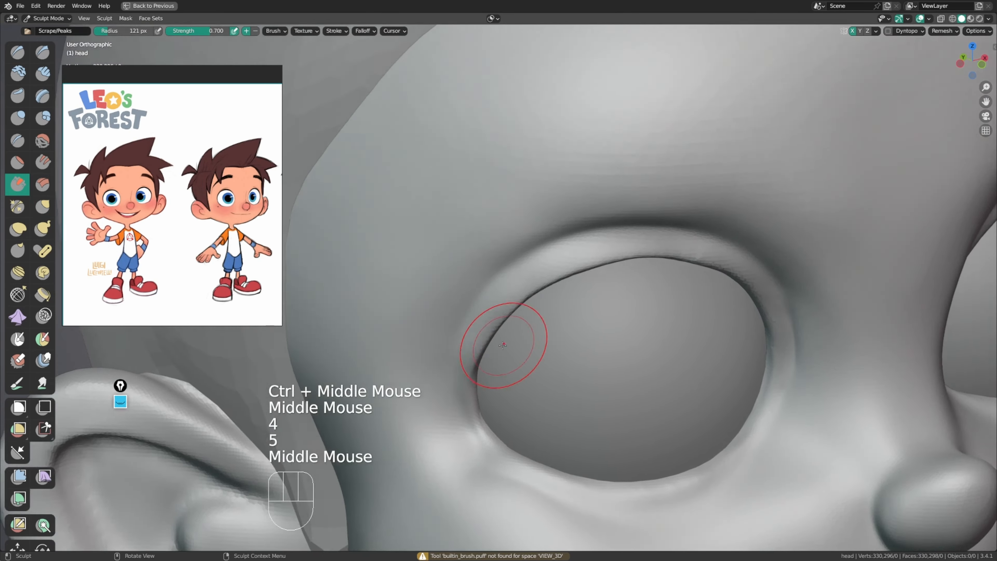
key("f")
key("f")
left_click(456, 385)
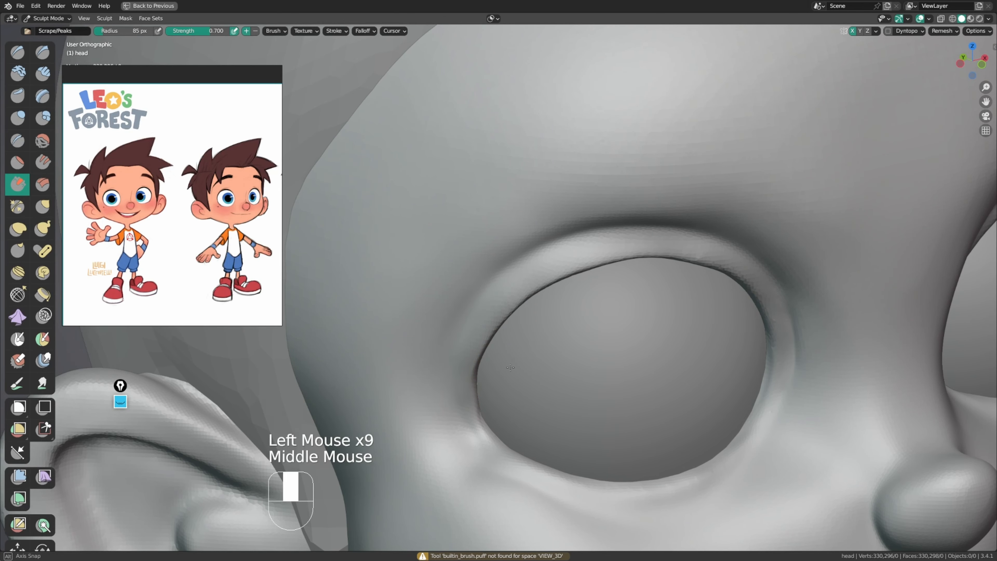
Step: Reshape the outer side of the eye socket with Grab strokes at 124 px radius
key("g")
mouse_move(510, 367)
middle_mouse_down()
mouse_move(507, 329)
mouse_move(503, 338)
middle_mouse_up()
key("f")
left_click(463, 380)
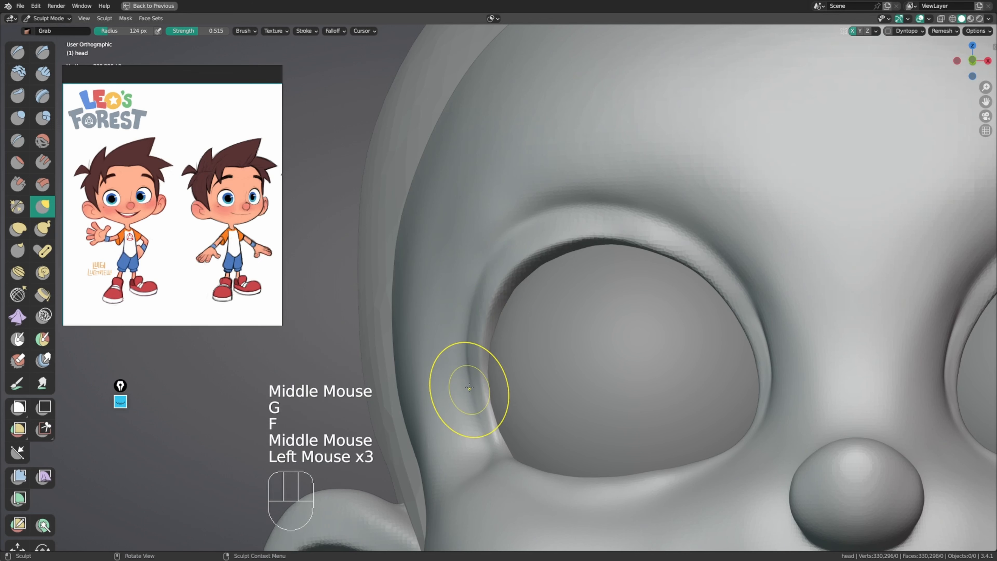
left_click_drag(469, 387, 473, 390)
middle_click_drag(473, 391, 475, 375)
Step: Even out the outer eyelid rim above the eye corner with Grab strokes at 102 px radius
middle_click_drag(477, 387, 477, 382)
key("f")
left_click(486, 397)
left_click_drag(487, 410, 488, 417)
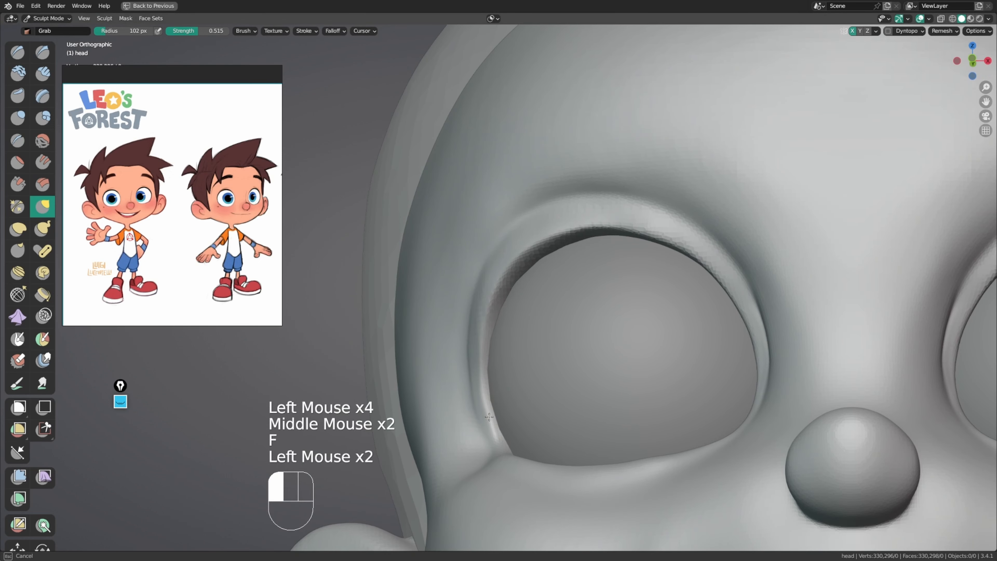
left_click_drag(479, 359, 480, 356)
middle_click_drag(486, 352, 486, 334)
Step: Shape the thickness of the upper eyelid rim from below with Grab at 179 px radius
key("f")
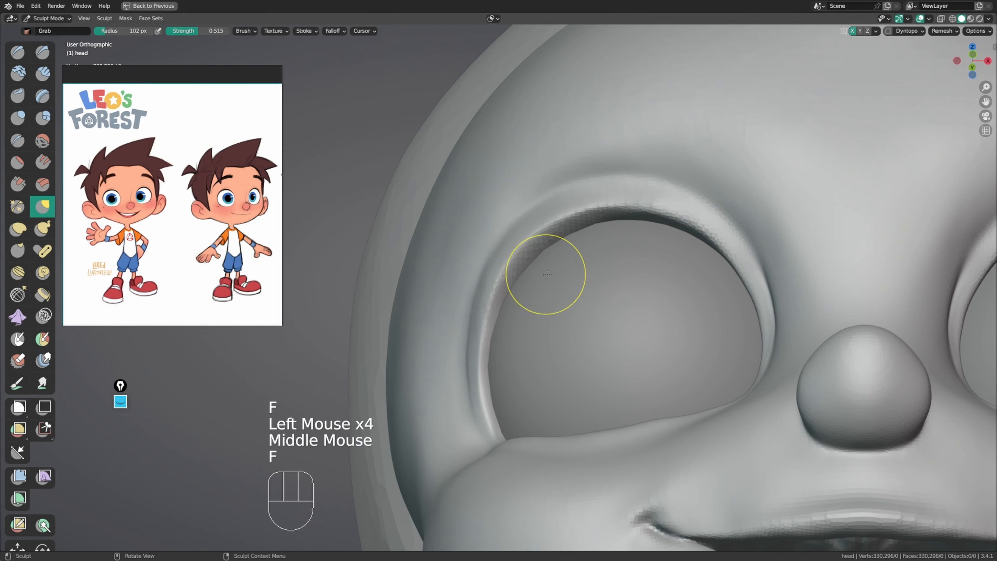
left_click(607, 273)
middle_click_drag(605, 223, 549, 248)
left_click(547, 247)
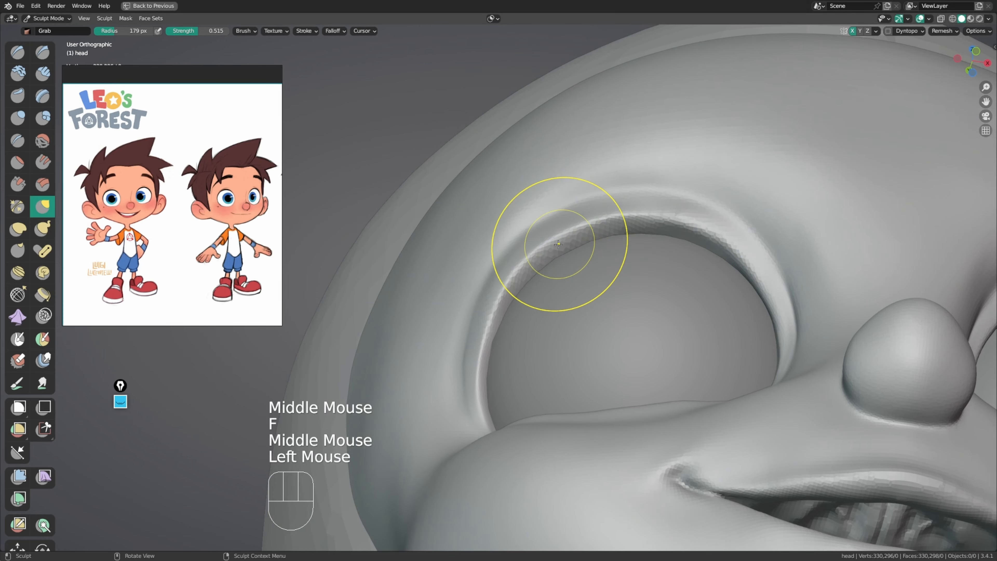
left_click_drag(546, 248, 519, 271)
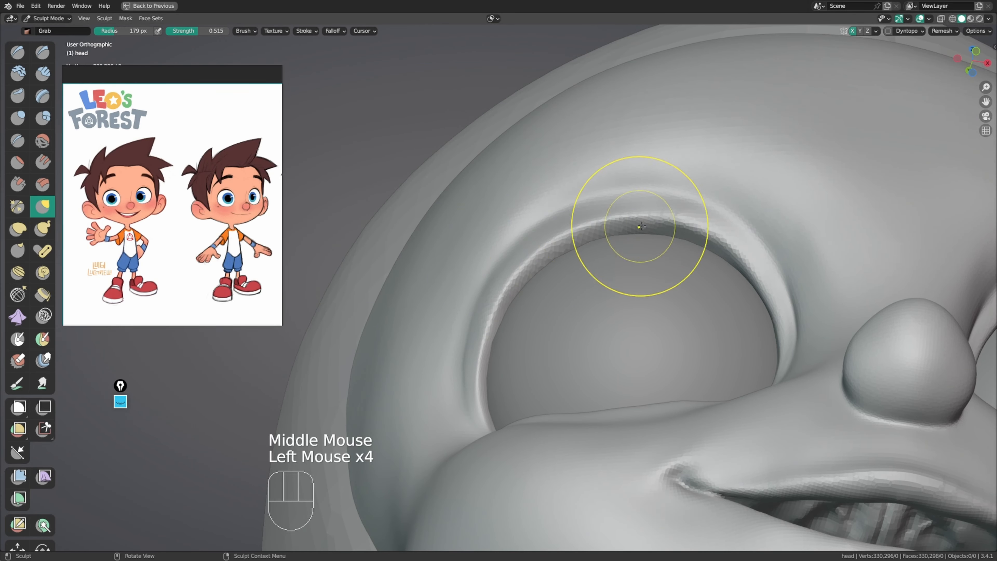
middle_click_drag(641, 227, 645, 263)
left_click(689, 266)
left_click_drag(543, 216, 541, 215)
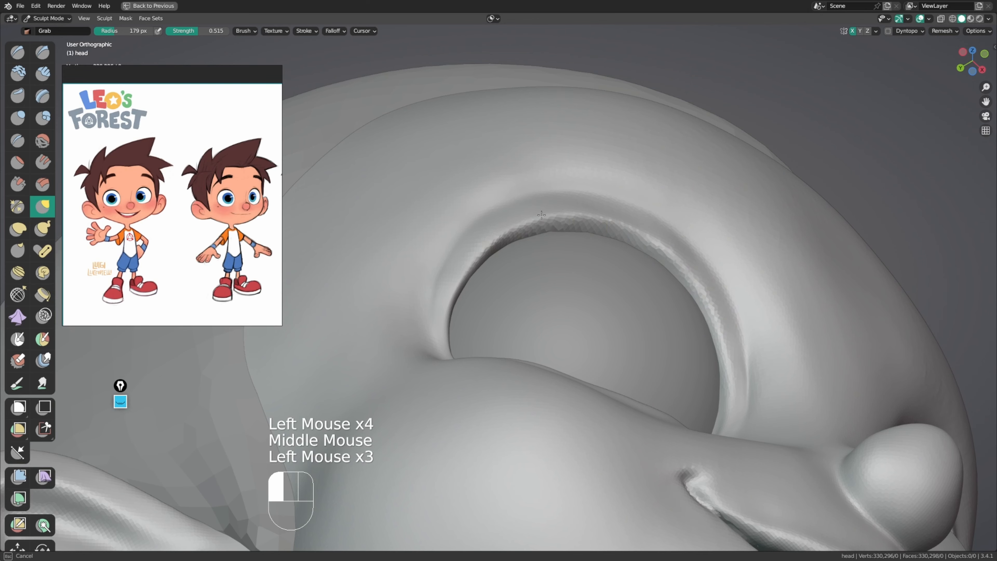
Step: Refine the upper eyelid with Grab strokes, starting at 129 px radius, and smooth the crease above it
key("f")
middle_click_drag(521, 252, 526, 318)
left_click(470, 273)
middle_click_drag(526, 318, 600, 316)
middle_click_drag(600, 316, 624, 313, "ctrl")
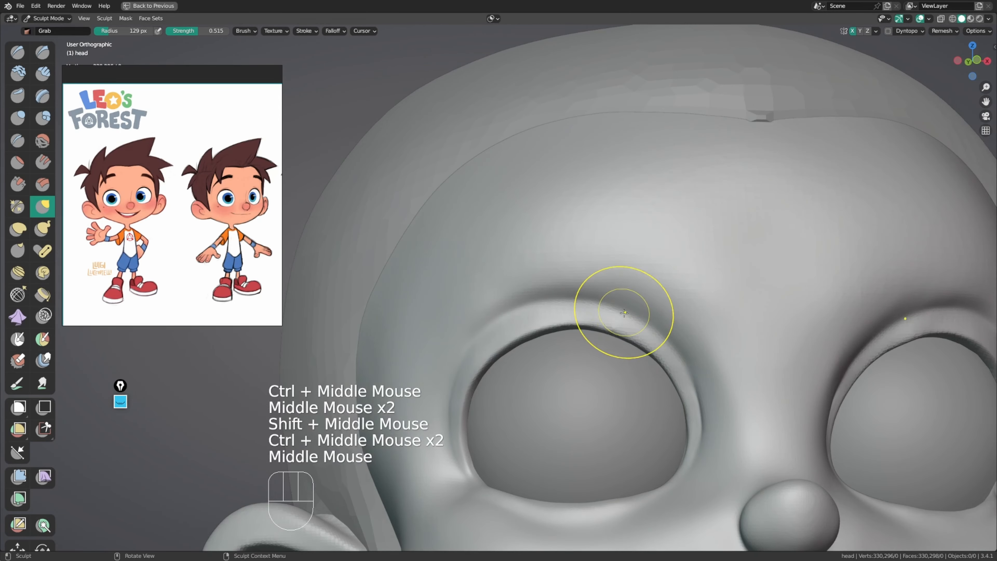
key("f")
left_click_drag(614, 313, 613, 312, "shift")
middle_click_drag(618, 335, 606, 302)
middle_click_drag(607, 302, 585, 276)
key("f")
middle_click_drag(620, 324, 615, 302)
left_click_drag(620, 329, 603, 314)
middle_click_drag(606, 304, 604, 395)
Step: Adjust the outer brow above the eye with Grab at 43 px and 98 px radius and smooth it
key("f")
middle_click_drag(607, 377, 609, 389, "ctrl")
middle_click_drag(610, 381, 637, 396)
mouse_move(597, 343)
middle_mouse_down()
mouse_move(610, 340)
mouse_move(546, 322)
mouse_move(734, 312)
middle_mouse_up()
key("f")
key("f")
left_click(687, 270)
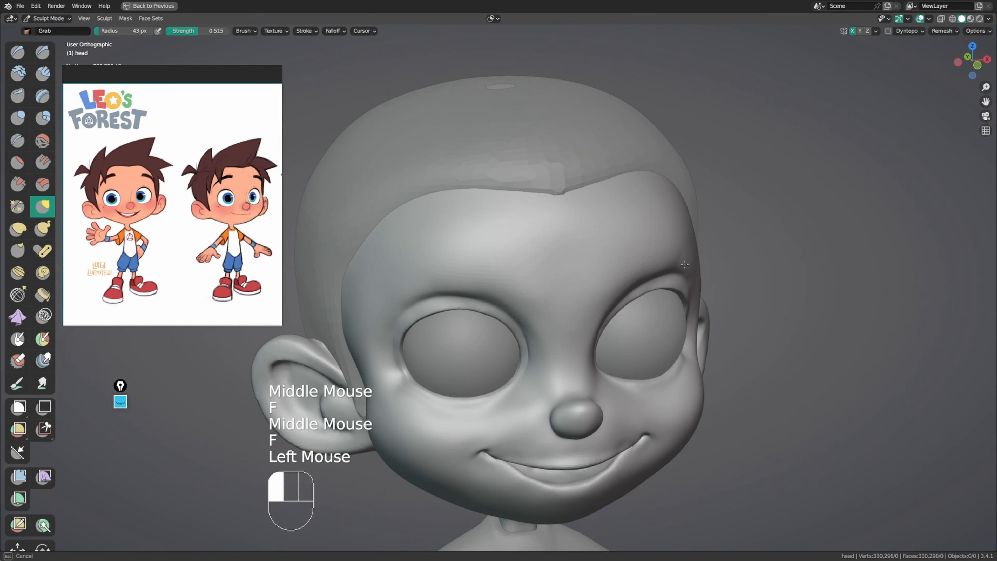
key("f")
left_click(691, 261, "shift")
key("f")
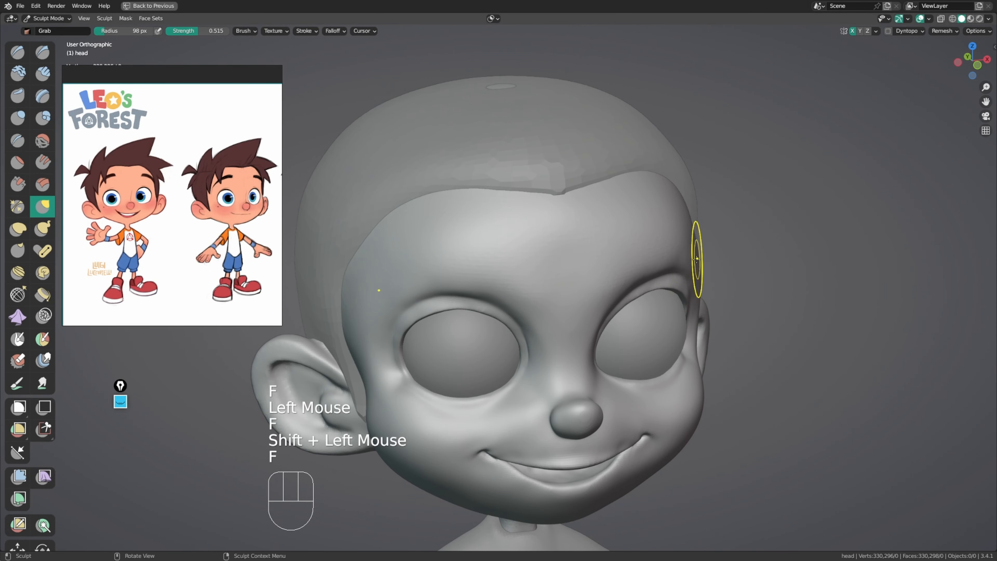
left_click(694, 251)
left_click(693, 256, "shift")
Step: Define the outer fold of the upper eyelid with Crease strokes at 33 px radius
mouse_move(694, 277)
middle_mouse_down()
mouse_move(434, 301)
mouse_move(467, 293)
middle_mouse_up()
key("shift+c")
mouse_move(467, 293)
middle_mouse_down("shift")
mouse_move(500, 285)
mouse_move(515, 294)
middle_mouse_up("shift")
key("f")
key("f")
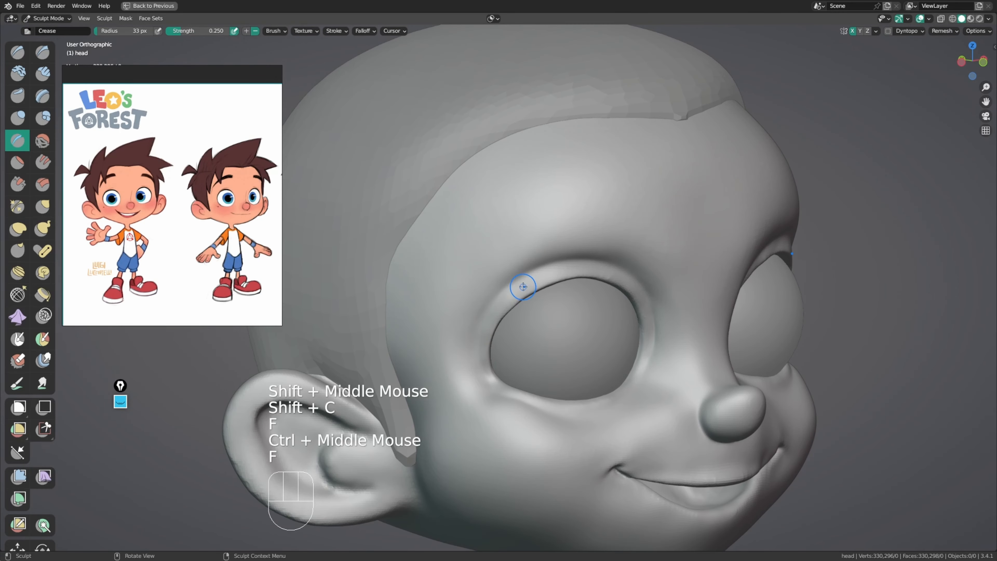
left_click(516, 288)
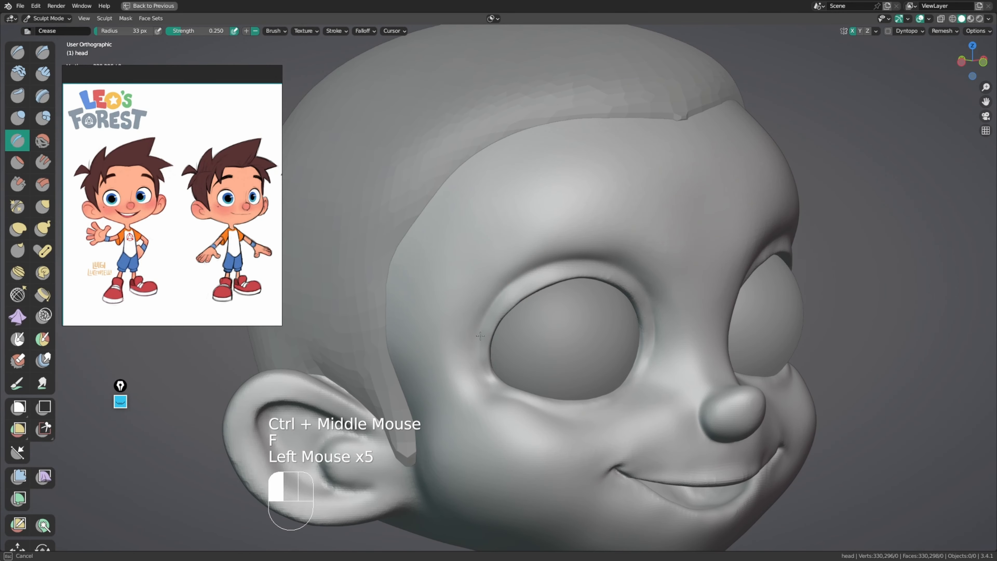
Step: Flatten the outer part of the upper eyelid down toward the eye corner with Scrape/Peaks at 46 px radius
middle_click_drag(479, 335, 494, 315)
key("4")
left_click(518, 283)
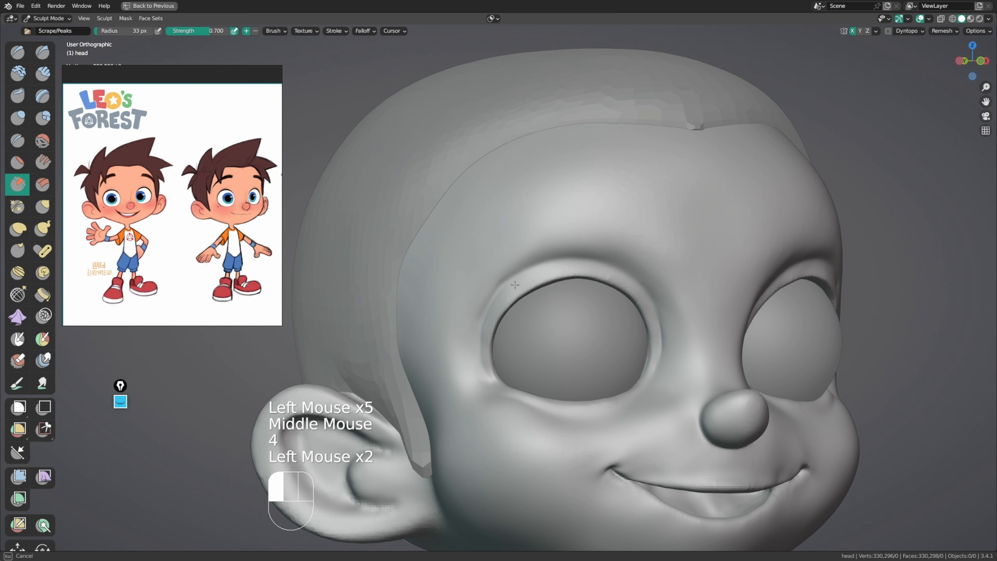
key("ctrl+z")
key("f")
middle_click_drag(520, 286, 524, 290)
left_click_drag(524, 291, 499, 322)
left_click_drag(518, 299, 497, 327)
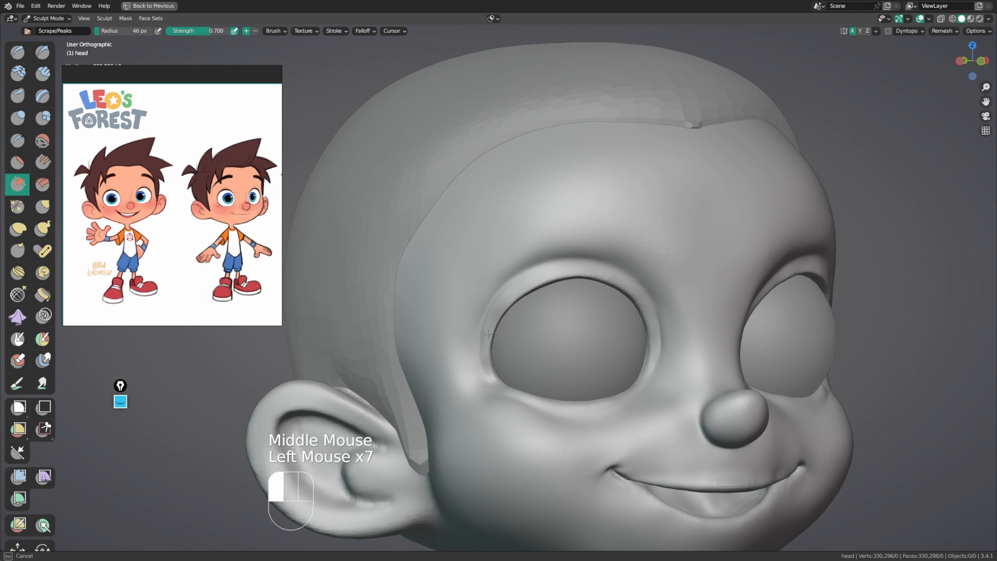
left_click_drag(498, 303, 487, 329)
middle_click_drag(491, 309, 498, 308)
left_click_drag(498, 309, 486, 338)
left_click_drag(493, 317, 484, 348)
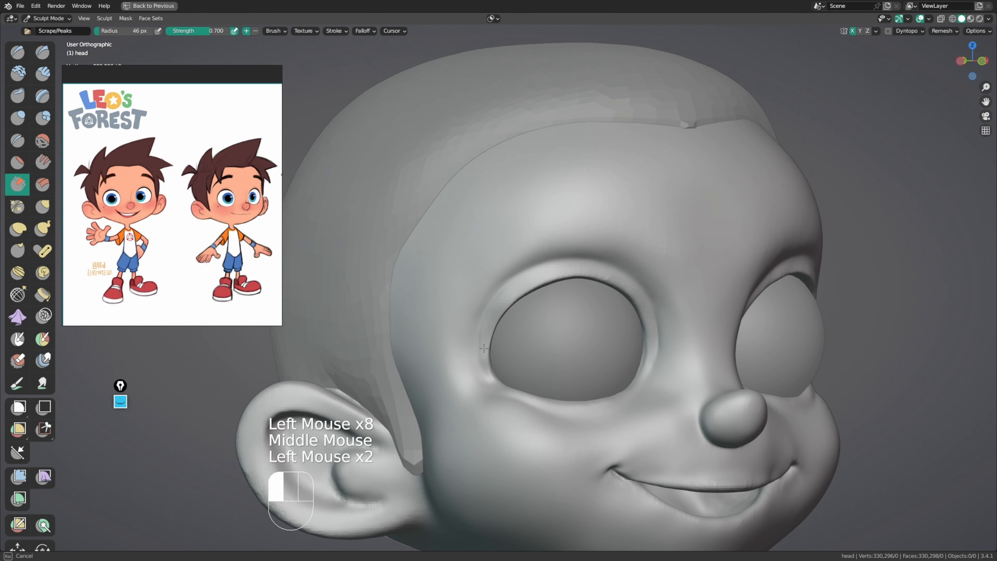
Step: Smooth the scraped outer eyelid and its fold at 46 px radius
middle_click_drag(484, 343, 499, 334)
left_click_drag(498, 334, 490, 361, "shift")
left_click_drag(493, 353, 485, 384, "shift")
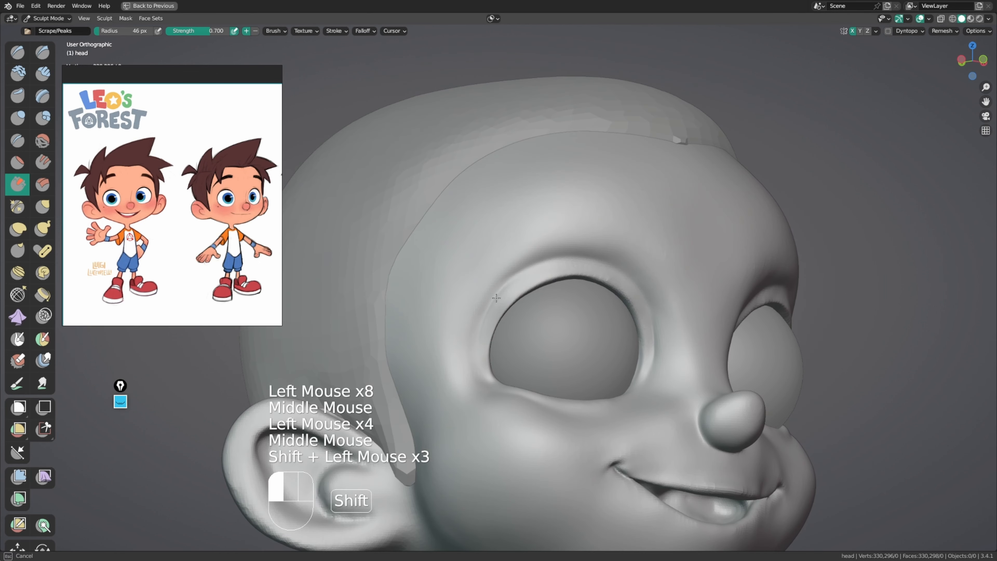
left_click_drag(496, 298, 503, 291, "shift")
middle_click_drag(504, 292, 486, 295)
left_click_drag(485, 296, 477, 321, "shift")
left_click_drag(486, 294, 482, 314, "shift")
Step: Adjust the upper eyelid edge with Grab strokes at 113 px radius
middle_click_drag(529, 329, 510, 295, "shift")
middle_click_drag(512, 295, 533, 295)
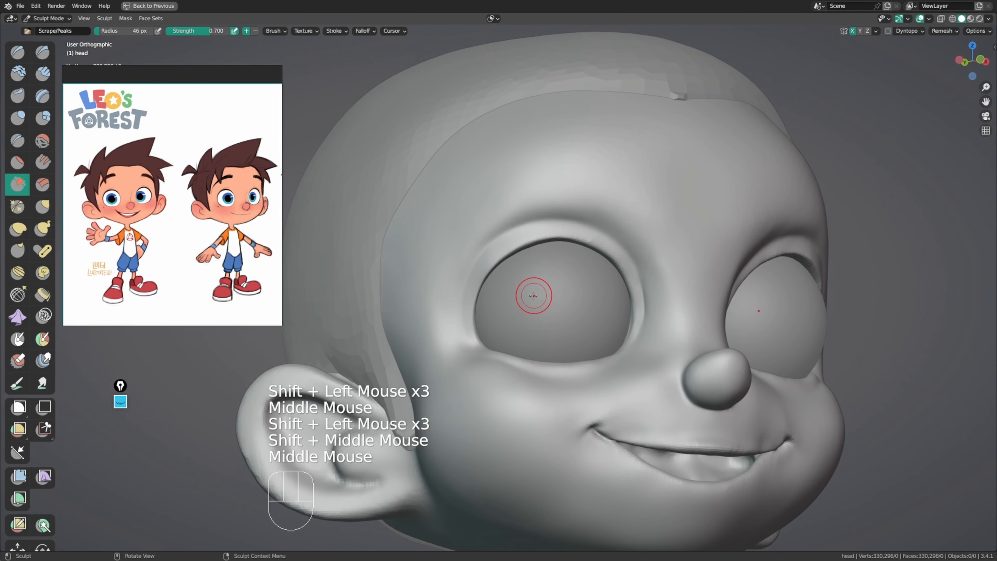
key("g")
key("f")
left_click(506, 258)
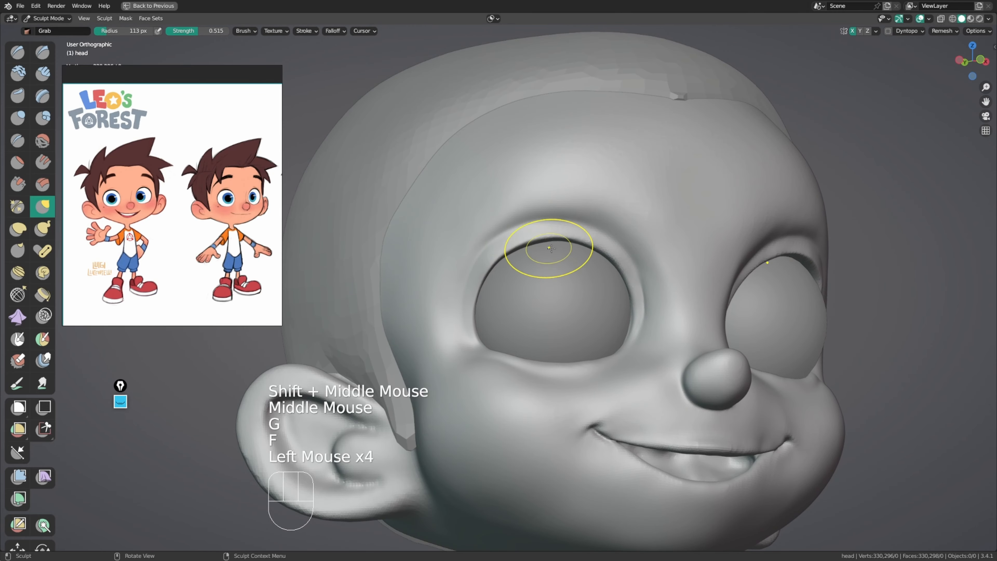
Step: Reshape the outer upper part of the eye socket with Grab at 199 px radius
middle_click_drag(551, 248, 534, 306, "ctrl")
middle_click_drag(533, 307, 581, 322, "ctrl")
middle_click_drag(581, 322, 587, 271)
key("g")
key("f")
middle_click_drag(541, 247, 565, 224)
key("f")
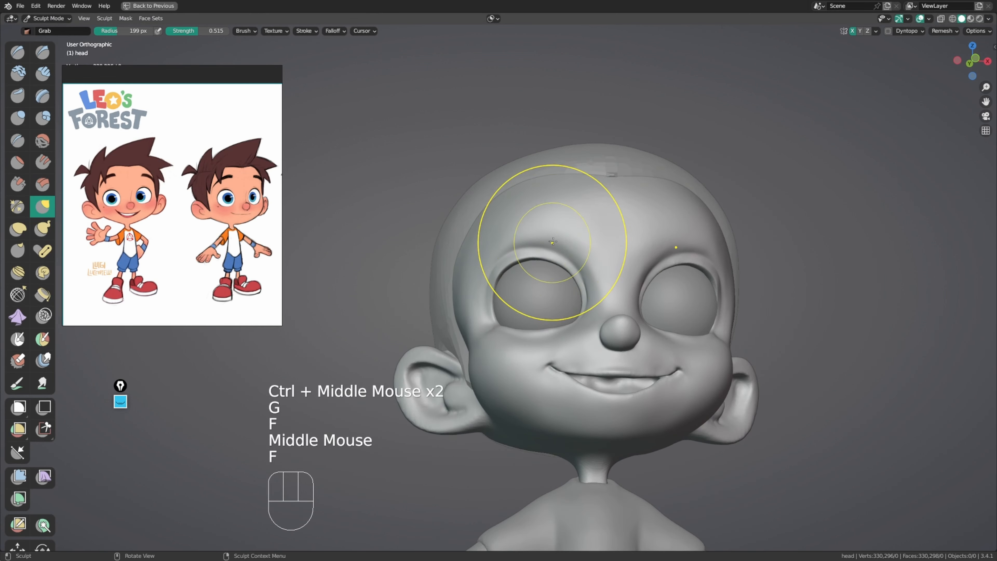
left_click_drag(495, 263, 494, 272)
Step: Fine-tune the outer eye corner with several small Grab strokes
middle_click_drag(493, 272, 495, 311)
key("f")
key("f")
key("f")
left_click(497, 308)
left_click_drag(499, 300, 500, 303)
left_click_drag(501, 304, 503, 307)
Step: Adjust the inner side of the eye with Grab at 230 px radius and the outer corner at 183 px
middle_click_drag(506, 308, 526, 313)
key("f")
left_click_drag(583, 303, 569, 306)
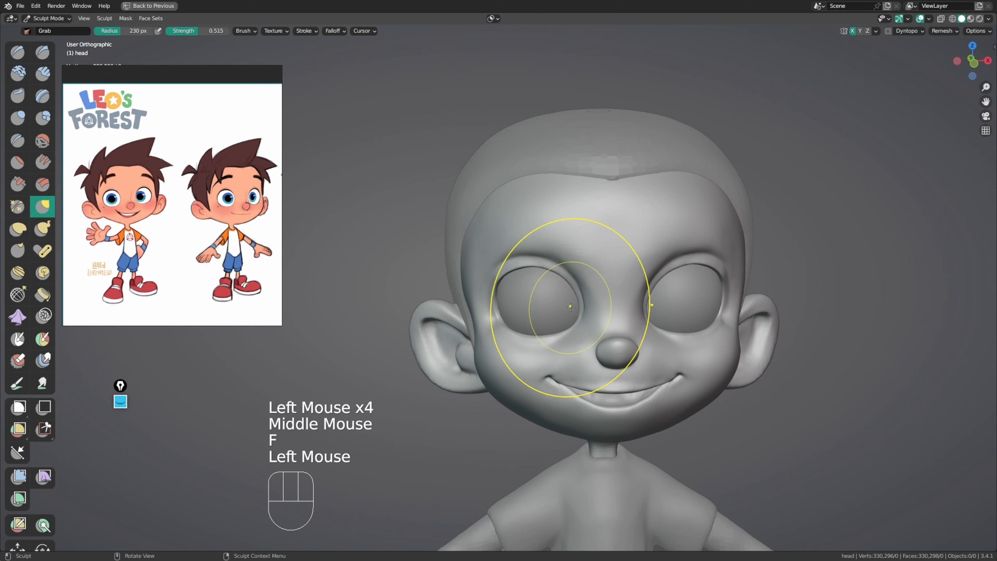
key("f")
middle_click_drag(553, 295, 607, 295)
left_click_drag(497, 313, 493, 316)
Step: Bring the side-view character reference into view and reshape the outer eye corner in profile with Grab at 183 px radius
mouse_move(546, 334)
middle_mouse_down()
mouse_move(600, 344)
mouse_move(574, 324)
middle_mouse_up()
middle_click_drag(494, 319, 477, 297, "ctrl")
mouse_move(243, 273)
middle_mouse_down()
mouse_move(70, 252)
mouse_move(16, 260)
mouse_move(107, 264)
mouse_move(97, 267)
middle_mouse_up()
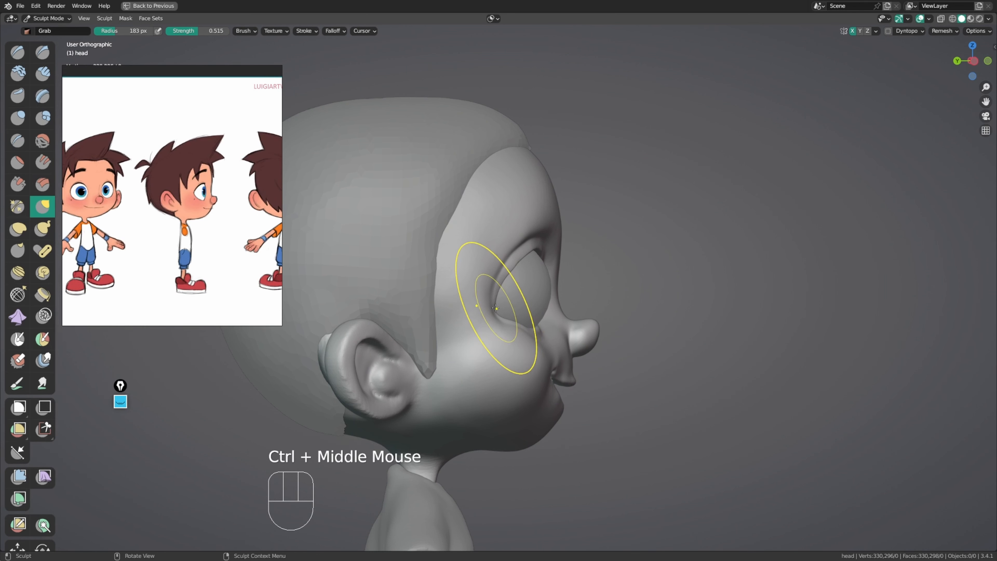
left_click_drag(496, 315, 495, 300)
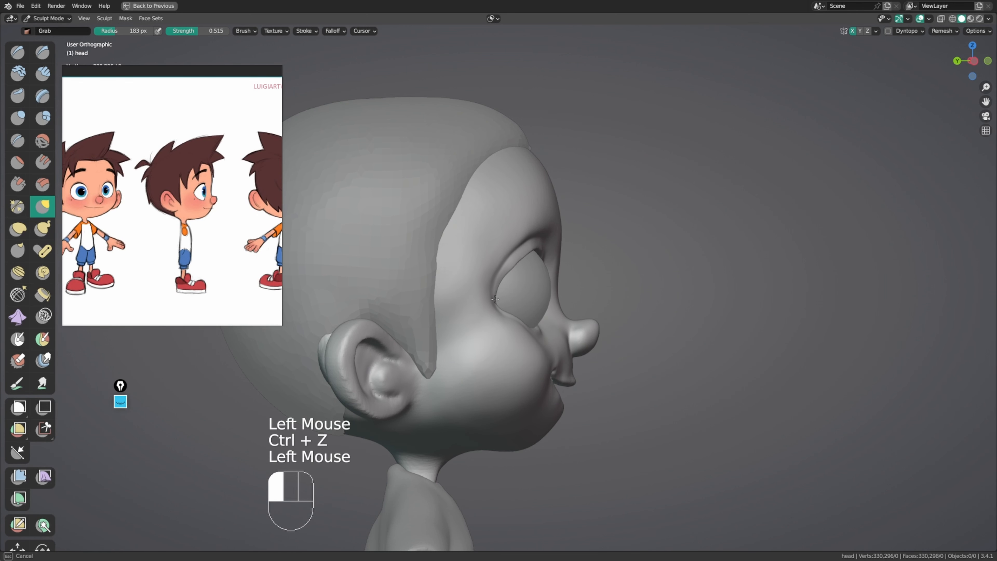
Step: Reshape the lower eyelid in profile with Grab strokes at 152 px radius
middle_click_drag(543, 332, 538, 316, "ctrl")
middle_click_drag(538, 317, 530, 296, "ctrl")
key("f")
left_click(538, 366)
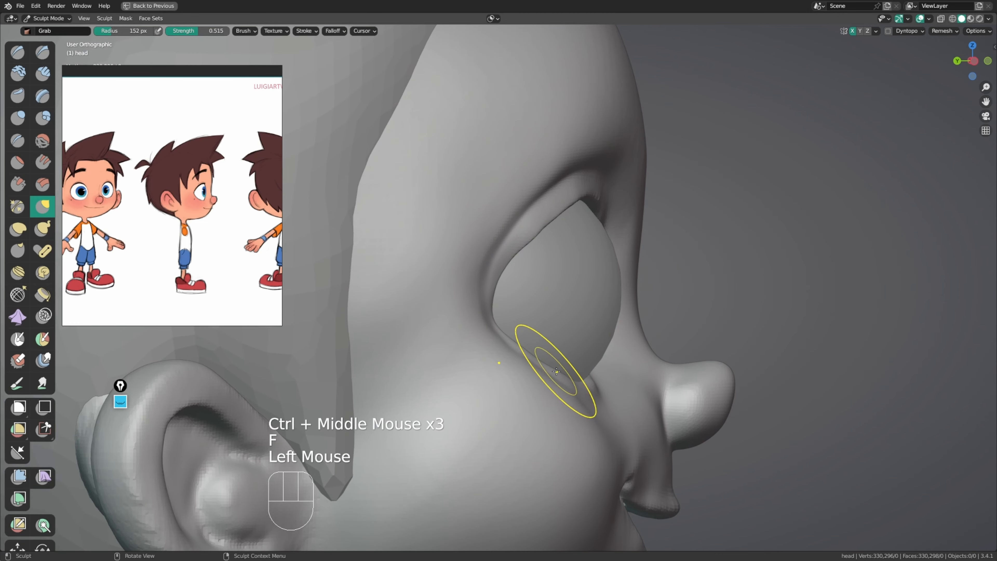
left_click_drag(518, 347, 536, 359)
middle_click_drag(539, 353, 536, 325)
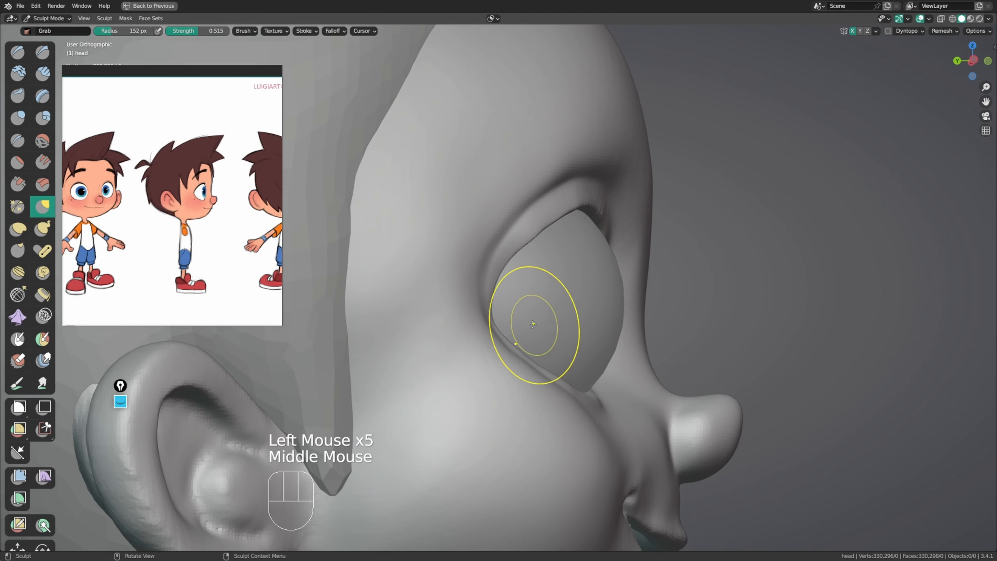
Step: Lift the outer part of the upper eyelid in profile with Grab strokes, ending at 159 px radius
key("f")
left_click(511, 262)
key("f")
left_click(510, 264)
mouse_move(506, 265)
left_mouse_down()
mouse_move(496, 278)
mouse_move(506, 263)
left_mouse_up()
middle_click_drag(597, 261, 604, 278)
key("f")
left_click(596, 278)
left_click_drag(530, 242, 528, 237)
left_click_drag(536, 238, 532, 233)
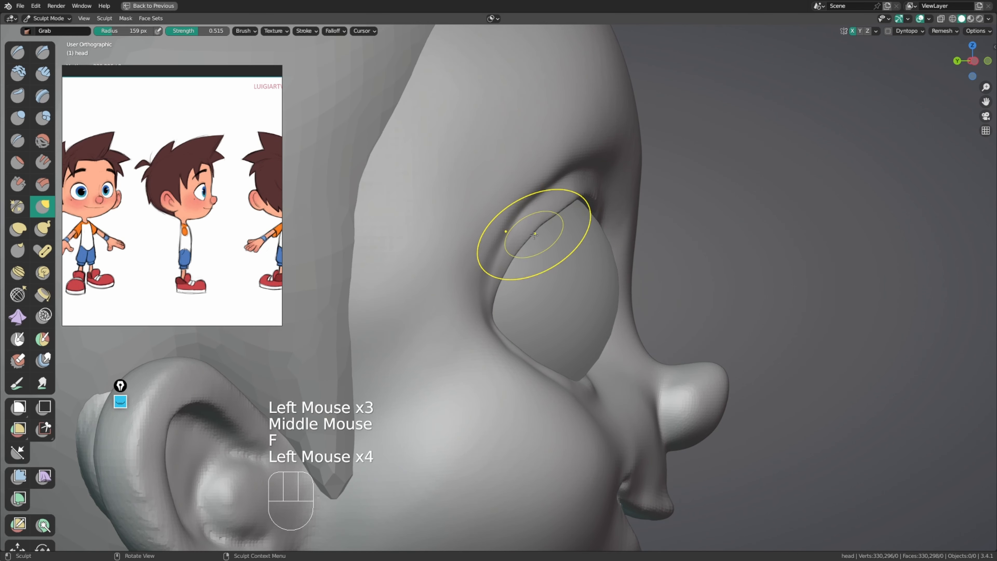
Step: Try to pull the area beside the outer eye corner upward with Grab, and undo the strokes
key("f")
left_click(473, 328)
left_click_drag(473, 329, 463, 293)
left_click(466, 314)
middle_click_drag(386, 257, 458, 272)
middle_click_drag(506, 263, 538, 268)
key("ctrl+z")
key("ctrl+z")
Step: Nudge the outer eye corner and the skin just below it with Grab at 148 px radius
mouse_move(566, 326)
middle_mouse_down()
mouse_move(489, 320)
mouse_move(496, 357)
mouse_move(407, 292)
middle_mouse_up()
left_click(489, 321)
left_click(488, 321)
left_click(493, 355)
left_click(493, 355)
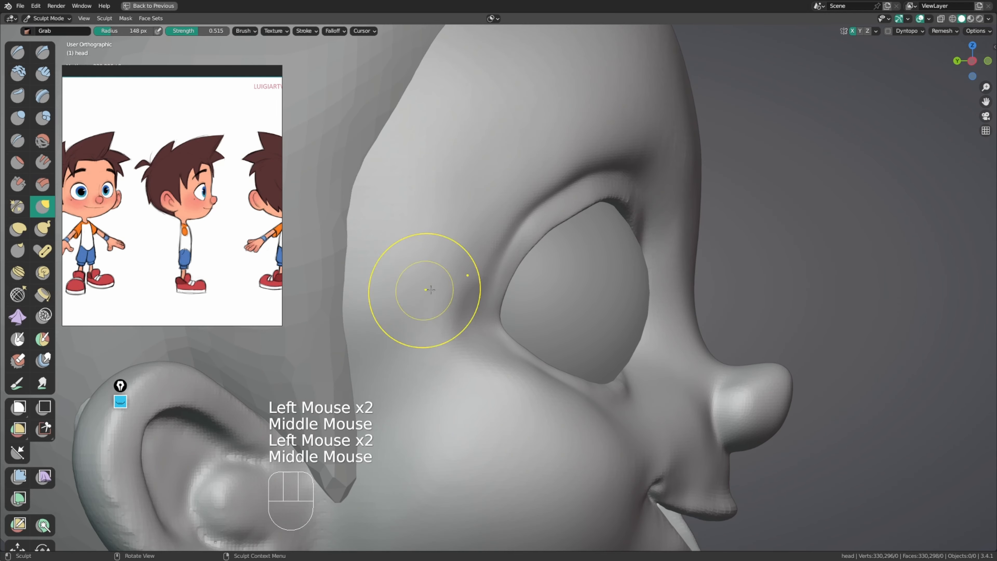
Step: Flatten the area beside the outer eye corner with Scrape/Peaks at 148 px radius and smooth the upper cheek at 104 px
key("4")
left_click_drag(473, 289, 474, 284)
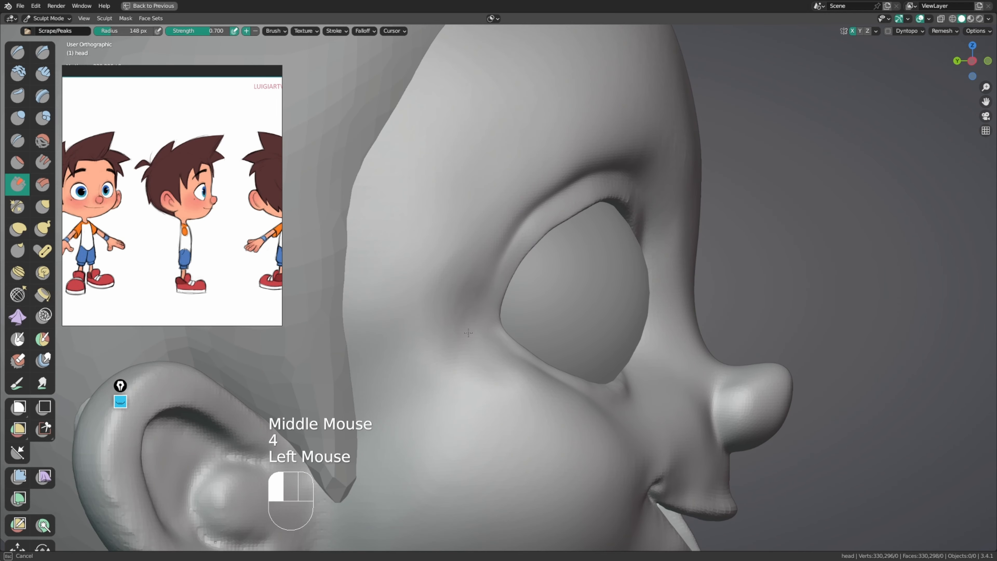
key("f")
left_click(448, 337, "shift")
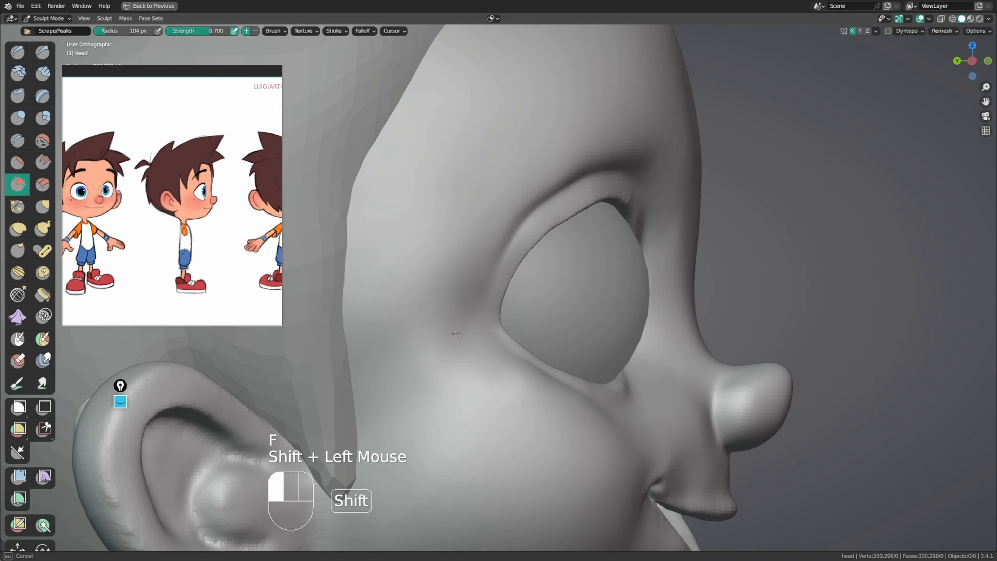
left_click_drag(506, 382, 541, 371, "shift")
middle_click_drag(541, 371, 491, 388)
left_click_drag(479, 394, 556, 389, "shift")
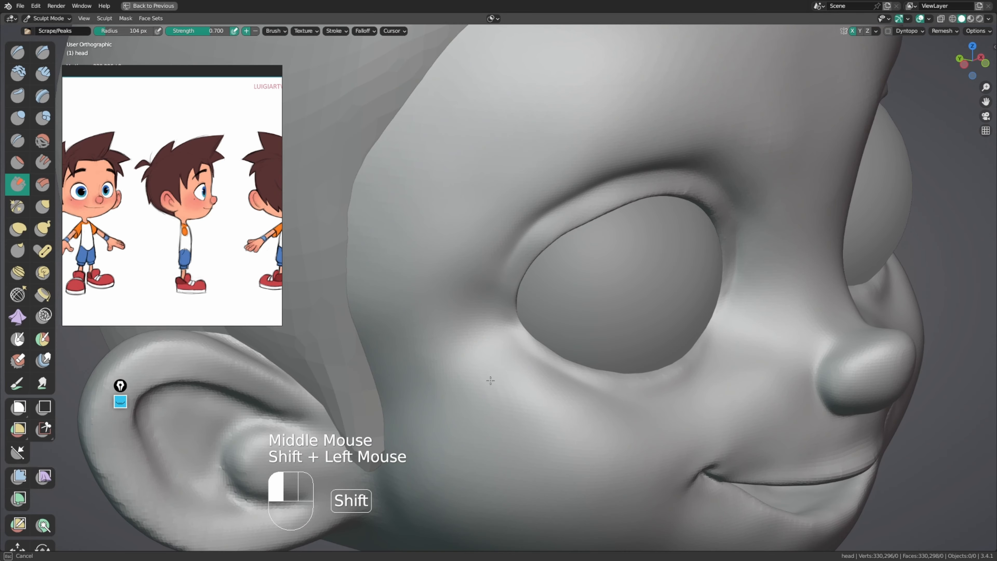
left_click_drag(490, 380, 487, 375, "shift")
Step: Add volume beside the outer eye corner with the SculptDraw brush at 104 px radius and smooth it into the temple
middle_click_drag(487, 375, 489, 265)
key("x")
left_click_drag(480, 275, 451, 348)
left_click_drag(476, 271, 485, 351)
middle_click_drag(486, 352, 514, 333)
mouse_move(469, 314)
left_mouse_down("shift")
mouse_move(464, 287)
mouse_move(433, 310)
left_mouse_up("shift")
left_click_drag(432, 302, 424, 311, "shift")
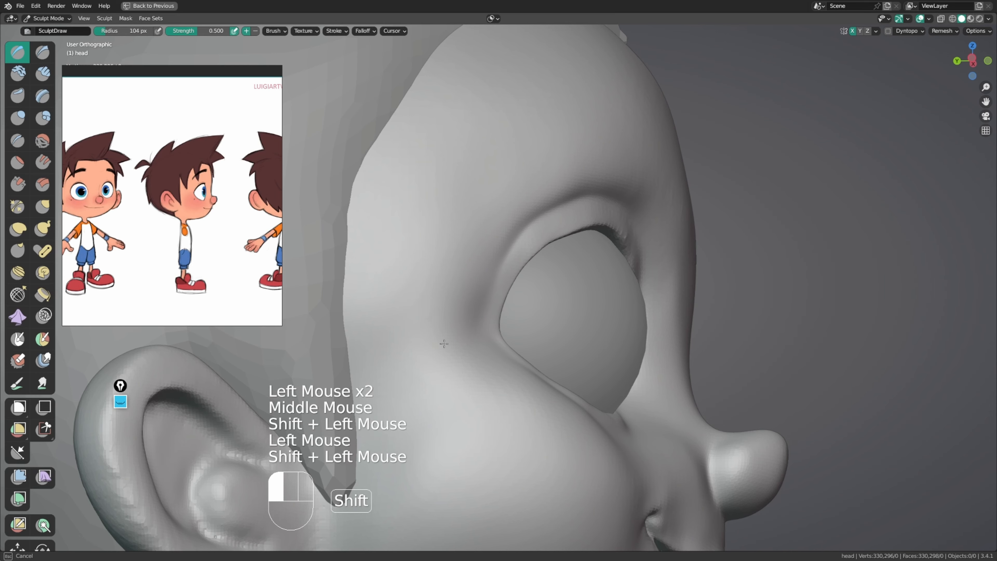
left_click_drag(444, 344, 446, 305, "shift")
Step: Raise the upper eyelid edge near its outer side with Grab strokes, ending at 122 px radius
middle_click_drag(445, 298, 489, 308)
key("g")
key("f")
left_click(573, 219)
left_click_drag(520, 217, 527, 213)
left_click_drag(519, 218, 527, 212)
middle_click_drag(527, 213, 548, 215)
key("f")
left_click(608, 220)
left_click_drag(529, 242, 535, 234)
left_click_drag(536, 235, 542, 223)
Step: Adjust and smooth the lower eyelid rim in profile at 103 px radius
middle_click_drag(542, 225, 537, 266, "shift")
mouse_move(546, 264)
middle_mouse_down()
mouse_move(536, 253)
mouse_move(541, 300)
middle_mouse_up()
middle_click_drag(550, 308, 574, 315)
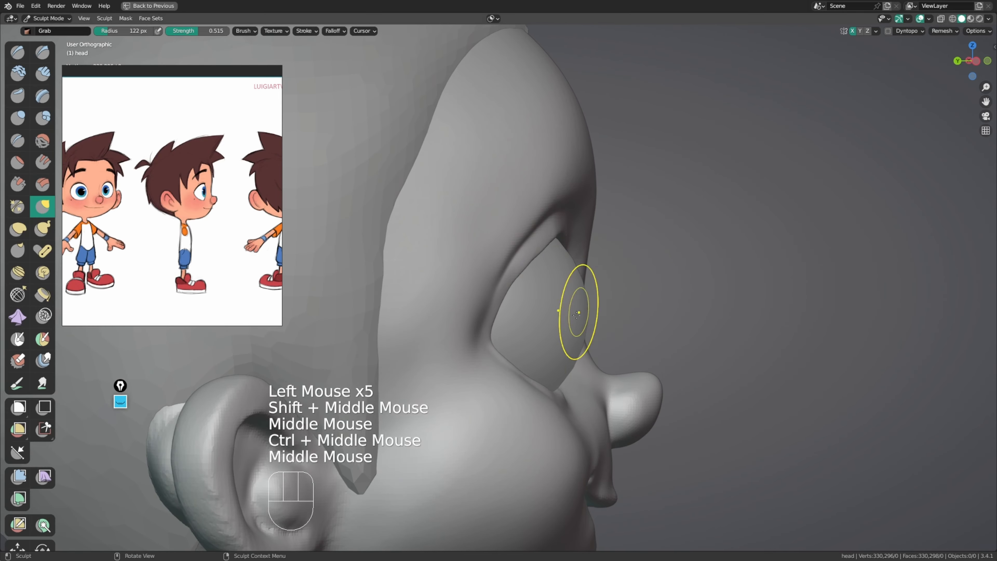
key("f")
left_click(596, 342)
mouse_move(539, 360)
middle_mouse_down()
mouse_move(528, 378)
mouse_move(542, 389)
mouse_move(518, 364)
middle_mouse_up()
left_click(522, 369)
left_click_drag(518, 364, 519, 365, "shift")
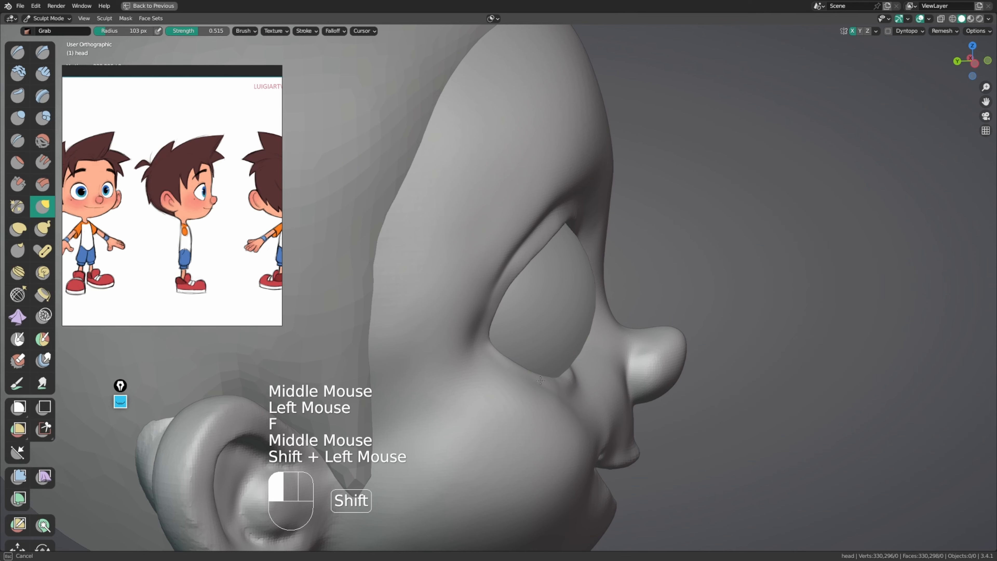
middle_click_drag(530, 365, 576, 383)
left_click_drag(576, 383, 570, 394, "shift")
Step: Adjust the upper eyelid rim from below the head with Grab at 128 px radius
middle_click_drag(540, 346, 577, 324)
middle_click_drag(577, 325, 575, 353, "ctrl")
middle_click_drag(575, 354, 567, 311)
middle_click_drag(565, 334, 560, 302)
left_click(544, 322)
left_click_drag(543, 322, 538, 324)
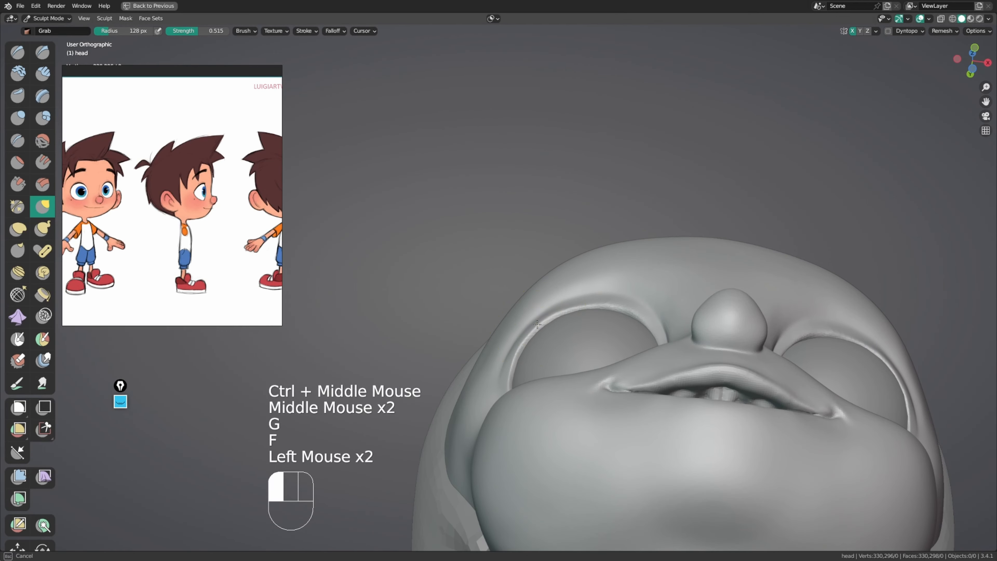
Step: Try to pull the inner side of the eye opening with Grab, and undo the stroke
middle_click_drag(550, 341, 591, 402)
middle_click_drag(591, 393, 556, 382)
middle_click_drag(565, 377, 573, 332)
left_click_drag(636, 312, 646, 314)
mouse_move(645, 314)
middle_mouse_down()
mouse_move(628, 330)
mouse_move(610, 304)
mouse_move(603, 370)
mouse_move(612, 354)
middle_mouse_up()
key("ctrl+z")
Step: Fine-tune the outer side of the eye opening with small Grab strokes from several angles
key("f")
key("f")
left_click(605, 378)
mouse_move(612, 353)
middle_mouse_down("ctrl")
mouse_move(614, 339)
mouse_move(548, 331)
mouse_move(540, 312)
middle_mouse_up("ctrl")
key("f")
middle_click_drag(486, 355, 491, 310)
middle_click_drag(491, 310, 494, 292, "ctrl")
mouse_move(489, 350)
middle_mouse_down()
mouse_move(481, 333)
mouse_move(462, 400)
mouse_move(467, 423)
mouse_move(491, 394)
mouse_move(478, 421)
mouse_move(465, 389)
mouse_move(495, 328)
mouse_move(498, 432)
middle_mouse_up()
key("f")
left_click(491, 394)
left_click(478, 421)
left_click(465, 389)
left_click(488, 339)
left_click(488, 339)
Step: Switch to Object Mode and compare the whole character from several angles with the Leo's Forest reference
mouse_move(498, 432)
middle_mouse_down()
mouse_move(549, 365)
mouse_move(554, 283)
mouse_move(565, 314)
middle_mouse_up()
key("ctrl+Tab")
left_click(749, 265)
middle_click_drag(750, 265, 822, 291)
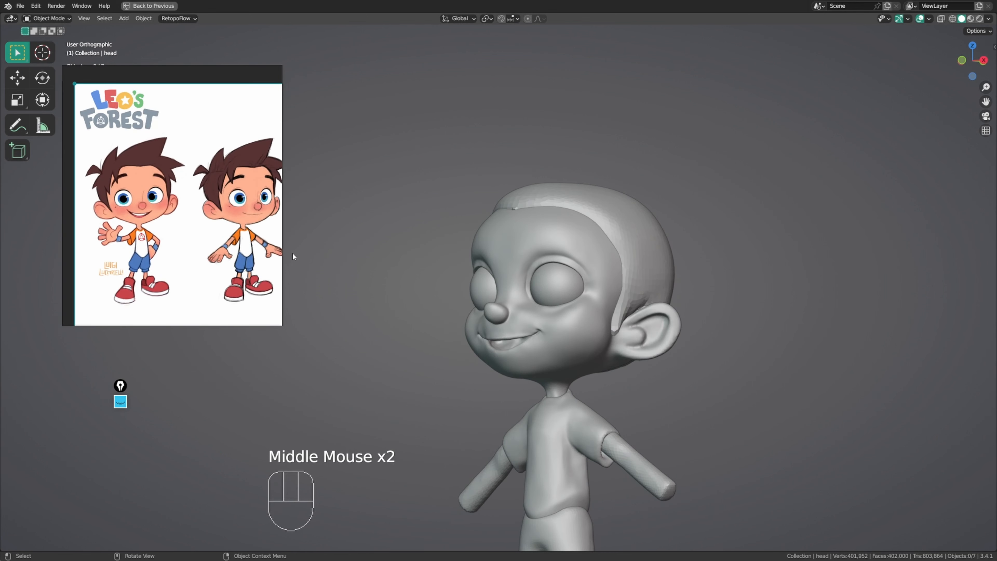
middle_click_drag(292, 253, 609, 250)
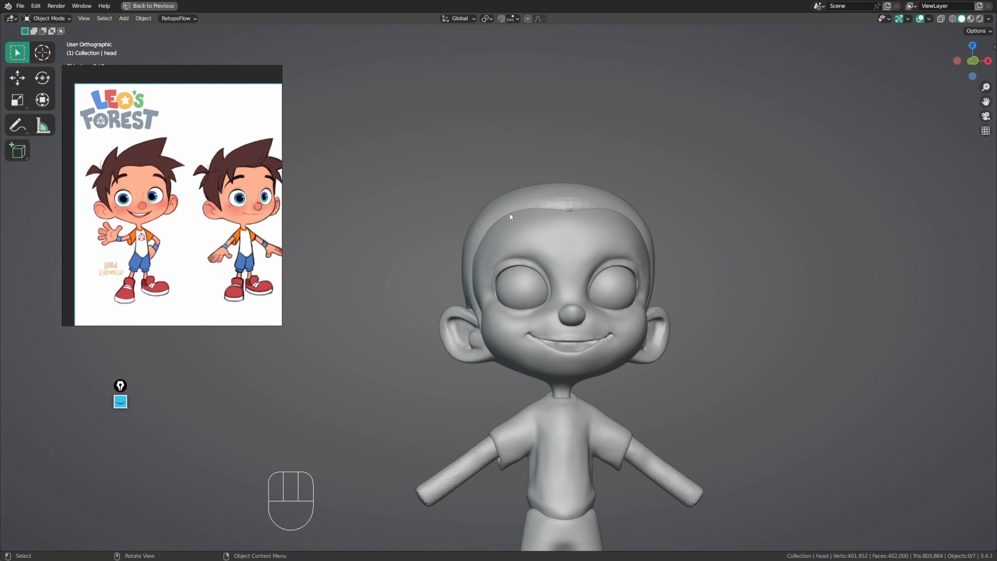
mouse_move(614, 314)
middle_mouse_down()
mouse_move(546, 332)
mouse_move(578, 298)
mouse_move(557, 336)
middle_mouse_up()
Step: Return to sculpting the head and reshape the inner upper eyelid with Grab strokes from the front
left_click(583, 306)
left_click(609, 278)
key("ctrl+Tab")
mouse_move(557, 336)
middle_mouse_down("ctrl")
mouse_move(542, 322)
mouse_move(549, 310)
middle_mouse_up("ctrl")
middle_click_drag(552, 320, 565, 308, "ctrl")
left_click_drag(567, 312, 566, 281)
key("f")
left_click(573, 330)
left_click_drag(581, 327, 570, 315)
left_click_drag(567, 312, 570, 312)
left_click_drag(564, 298, 561, 288)
Step: Round the upper inner eyelid edge and the inner side of the eye with Grab at 89 px radius
middle_click_drag(554, 288, 565, 271, "ctrl")
middle_click_drag(610, 273, 628, 274)
key("f")
left_click(619, 273)
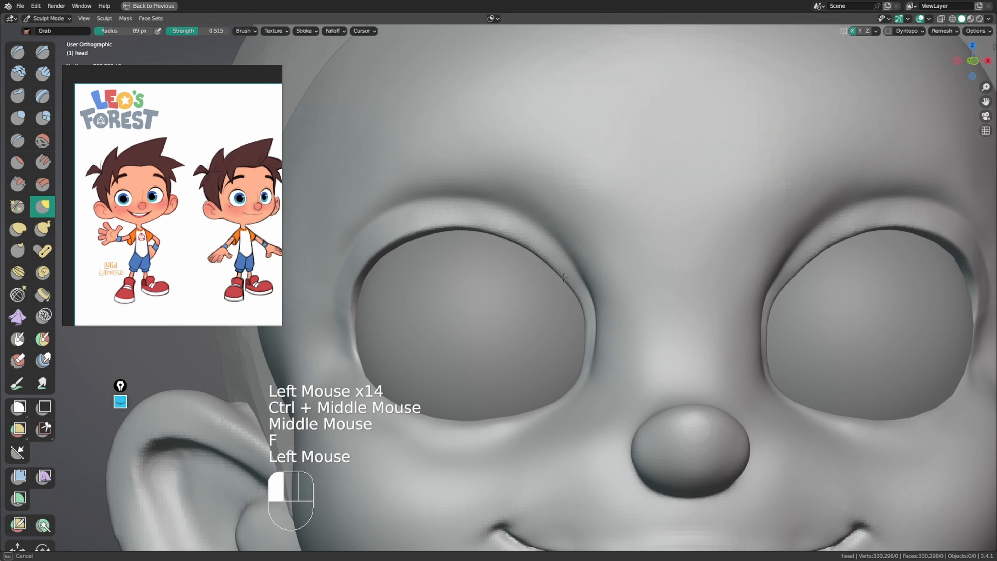
left_click_drag(564, 273, 554, 263)
left_click_drag(549, 259, 546, 257)
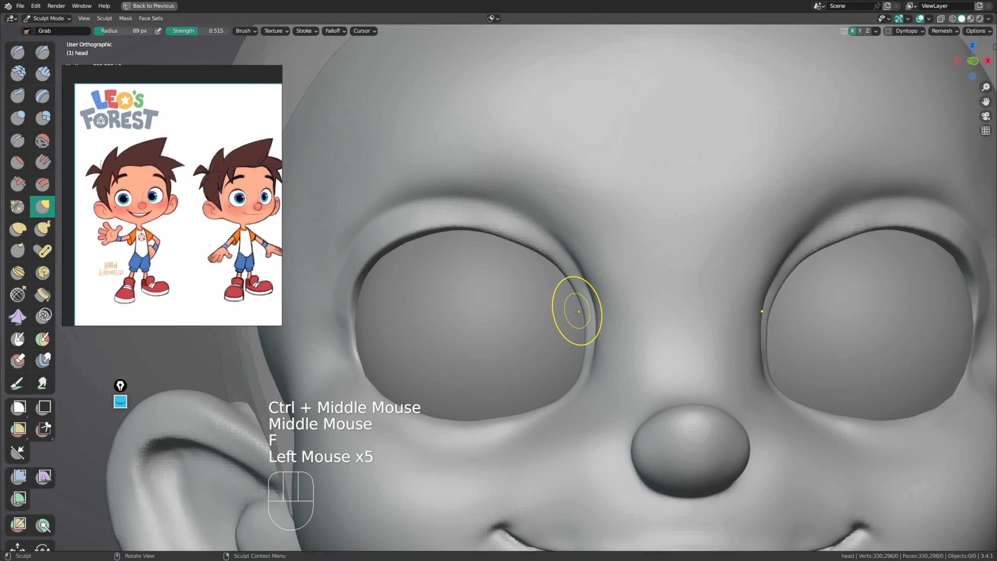
left_click_drag(578, 314, 582, 341)
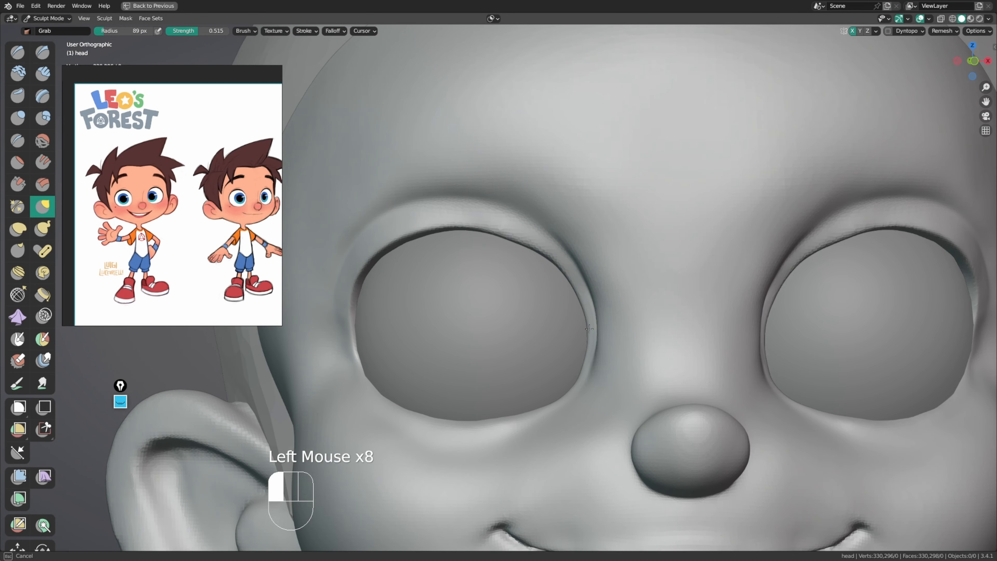
left_click_drag(584, 364, 586, 354)
Step: Smooth the inner eyelid rim from the lower inner corner up to the upper lid at 89 px radius
mouse_move(586, 353)
middle_mouse_down()
mouse_move(589, 334)
mouse_move(572, 334)
mouse_move(583, 323)
middle_mouse_up()
left_click_drag(585, 321, 585, 321, "shift")
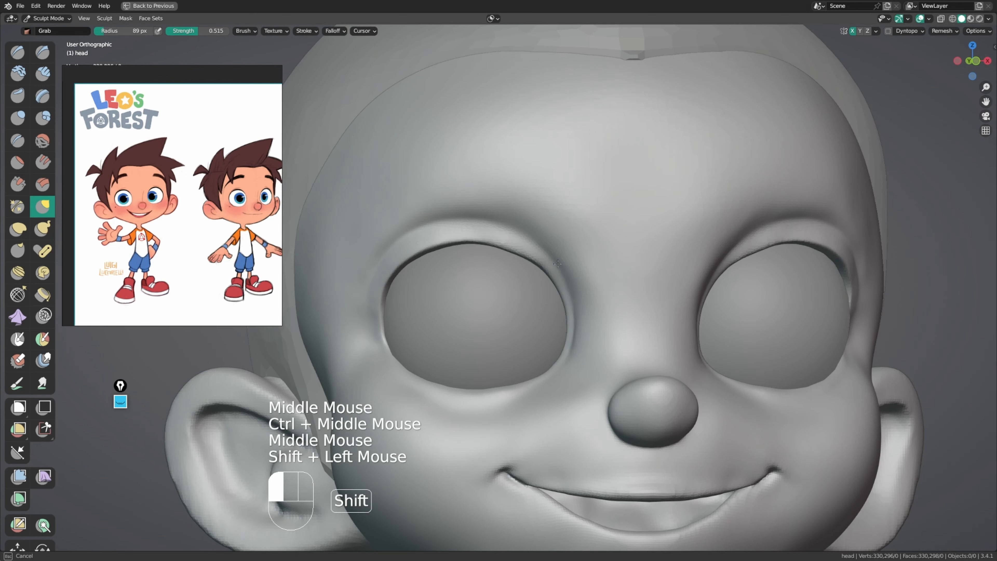
left_click_drag(573, 364, 575, 356, "shift")
middle_click_drag(589, 342, 579, 341)
mouse_move(579, 338)
left_mouse_down("shift")
mouse_move(580, 318)
mouse_move(585, 333)
left_mouse_up("shift")
middle_click_drag(597, 334, 610, 329)
left_click_drag(585, 298, 561, 261, "shift")
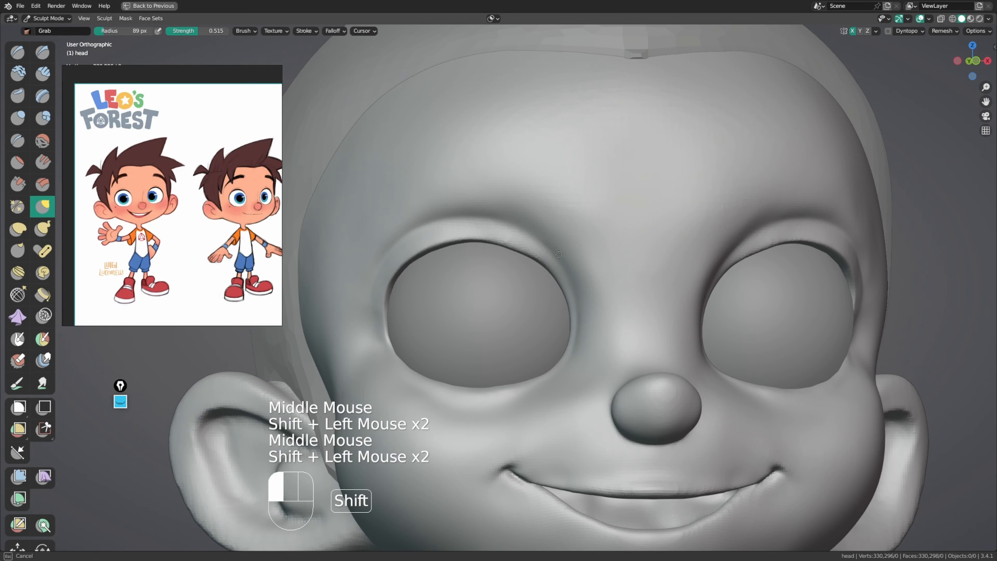
Step: Lift the upper eyelid edge with Grab at 108 px radius and reshape its outer fold at 169 px
middle_click_drag(544, 234, 565, 261, "shift")
key("f")
left_click(510, 262)
left_click(477, 265)
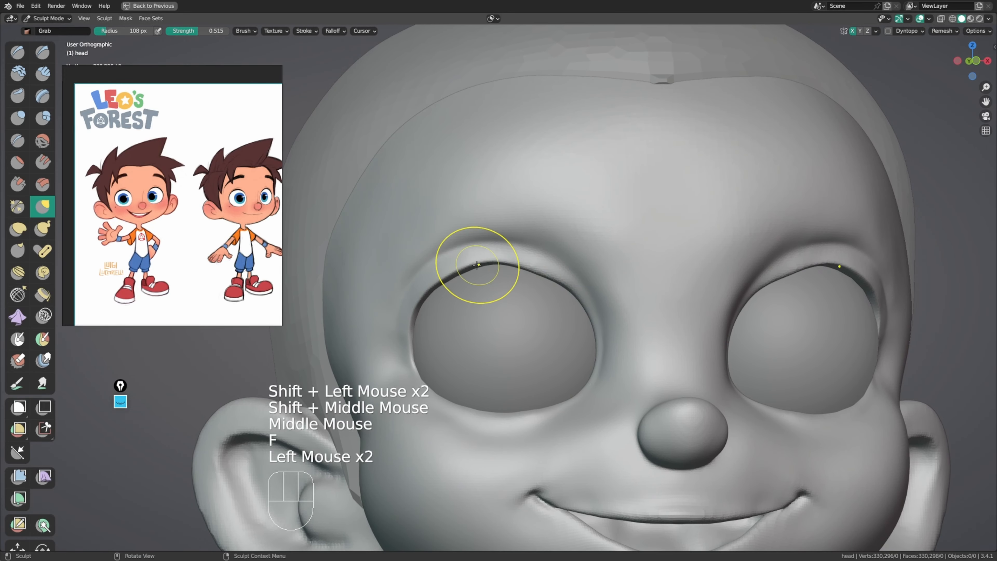
left_click_drag(457, 272, 453, 268)
middle_click_drag(471, 281, 474, 298)
key("f")
left_click(491, 248)
left_click_drag(416, 273, 391, 288)
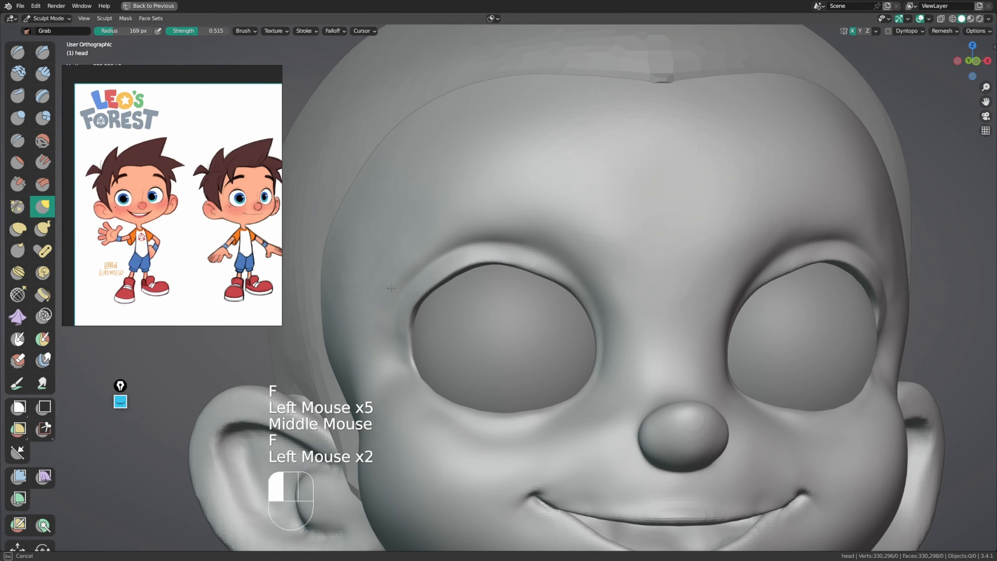
Step: Pull up the skin beside the outer eye corner with Grab and smooth the outer rim at 108 px radius
middle_click_drag(429, 367, 427, 372)
key("f")
left_click(415, 364)
left_click_drag(386, 362, 396, 344)
middle_click_drag(424, 332, 445, 290)
key("f")
left_click(430, 331, "shift")
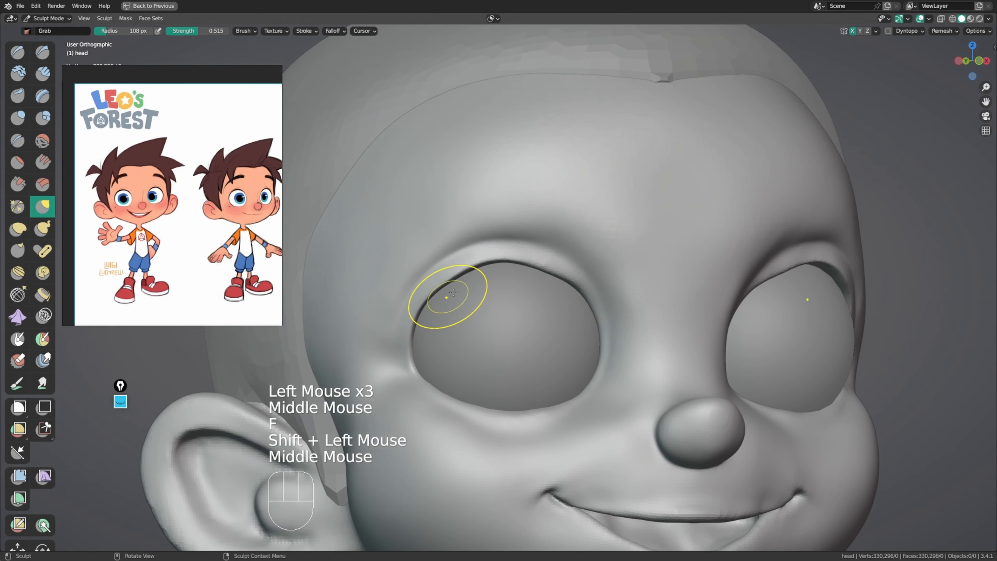
Step: Even out the upper eyelid arch with Grab strokes, using 129 px and 145 px radius over its middle
key("f")
left_click(526, 234)
left_click_drag(525, 234, 528, 231)
middle_click_drag(508, 240, 522, 243)
key("f")
key("f")
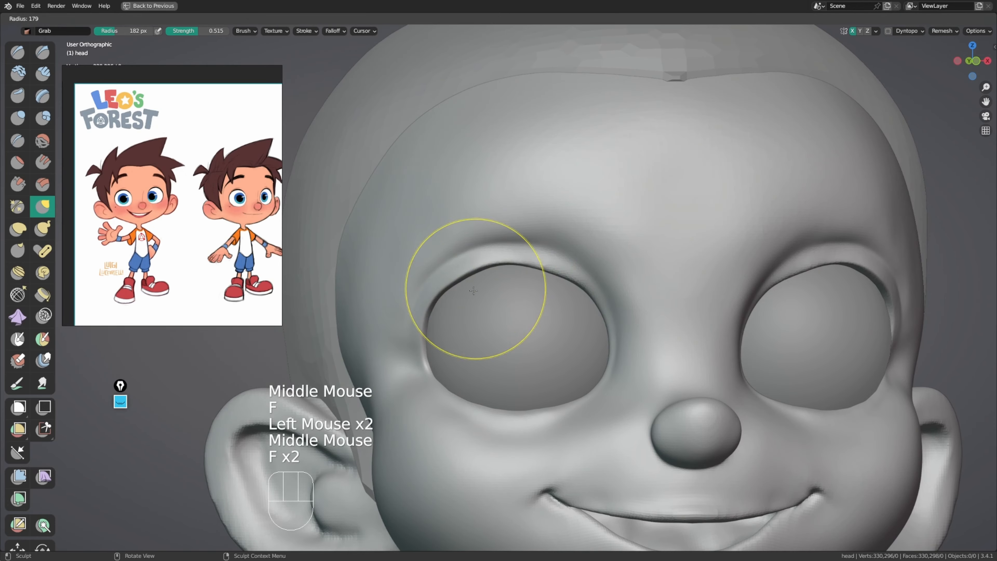
left_click(474, 287)
left_click_drag(473, 287, 467, 282)
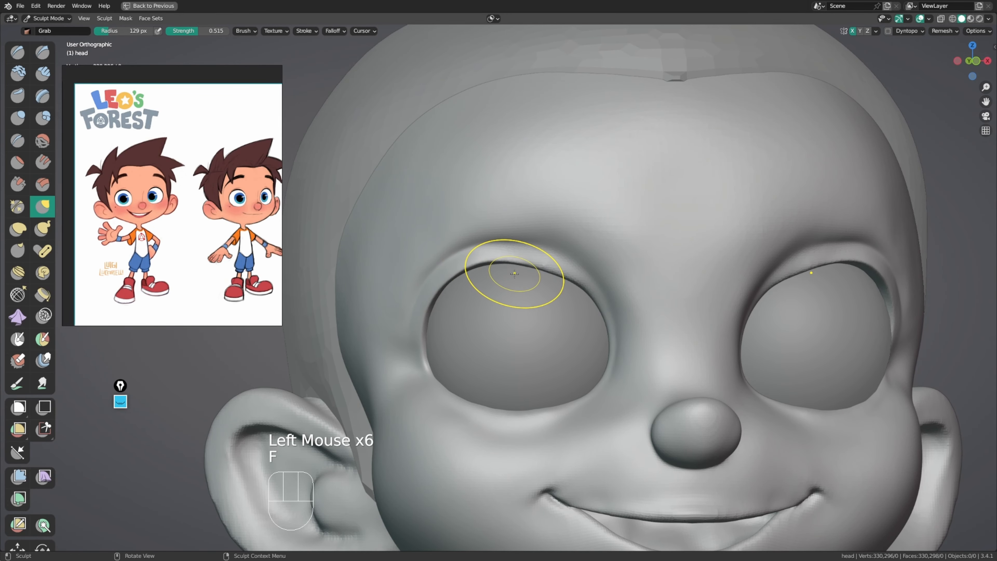
left_click(523, 269)
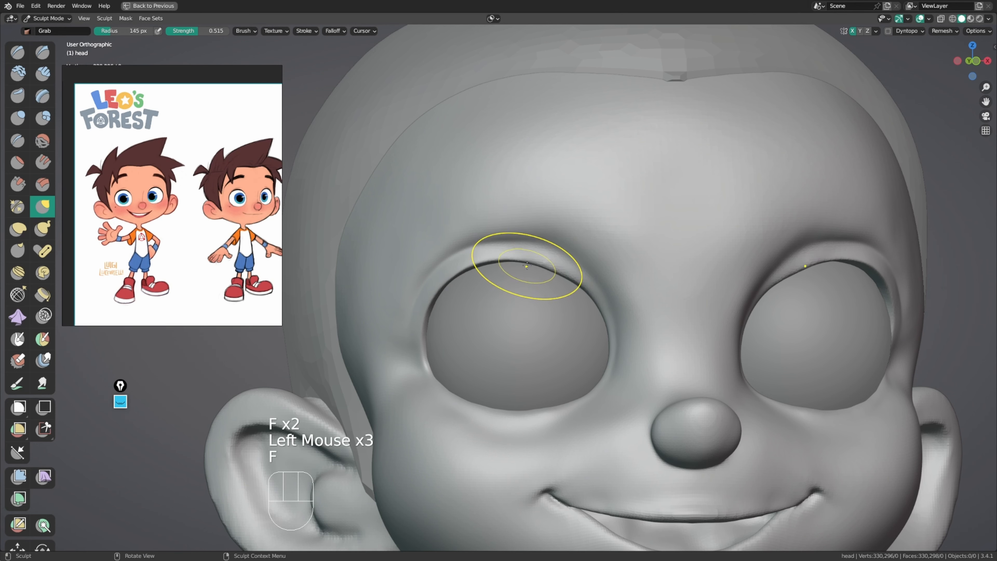
left_click(527, 265)
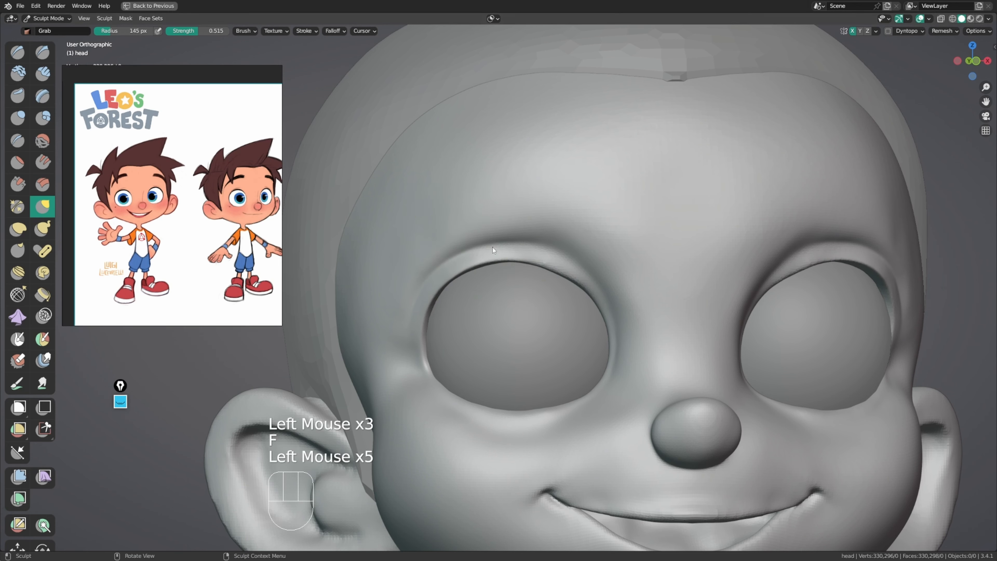
Step: Refine the middle and outer parts of the upper eyelid with Grab strokes, ending at 140 px radius
middle_click_drag(493, 248, 482, 248)
key("f")
left_click(534, 249)
left_click_drag(533, 253, 533, 257)
middle_click_drag(547, 269, 539, 270)
left_click_drag(539, 269, 540, 267)
left_click_drag(551, 269, 525, 266)
key("f")
left_click(495, 275)
left_click_drag(462, 282, 458, 281)
Step: Adjust the upper eyelid rim from below the chin with Grab strokes at 140 px radius
middle_click_drag(455, 288, 452, 277)
middle_click_drag(451, 281, 452, 260)
left_click(476, 261)
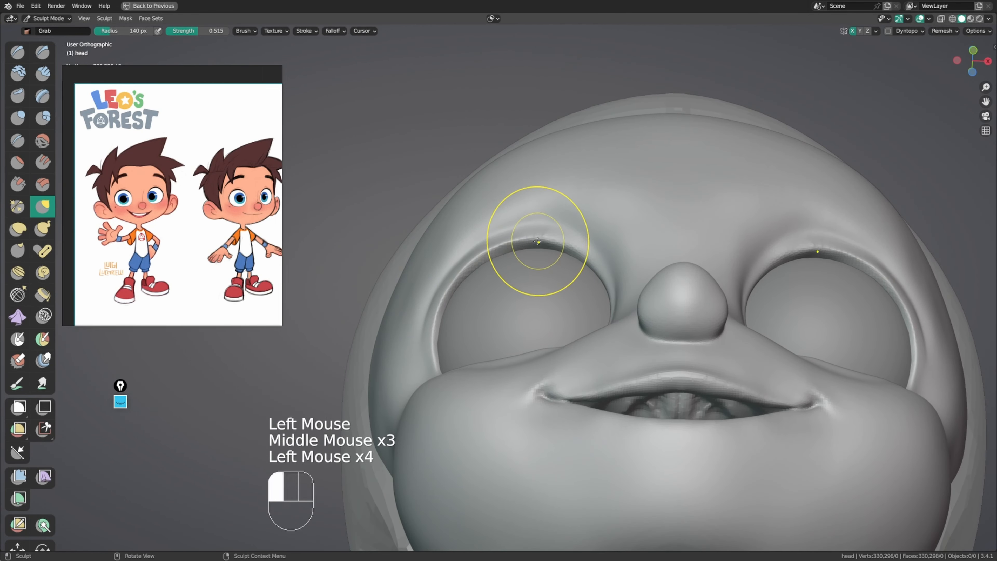
Step: Resize the Grab brush and reshape the skin beside the eye and the upper eyelid fold with short strokes
mouse_move(537, 241)
middle_mouse_down()
mouse_move(441, 267)
mouse_move(472, 356)
mouse_move(458, 329)
mouse_move(447, 387)
mouse_move(444, 284)
mouse_move(431, 236)
mouse_move(441, 216)
middle_mouse_up()
left_click(447, 386)
key("f")
left_click(448, 363)
key("f")
left_click(443, 334)
left_click_drag(529, 216, 509, 209)
left_click_drag(485, 222, 480, 216)
Step: Build up the skin beside the outer eye corner with the Draw brush at 94 px radius and smooth it
middle_click_drag(473, 233, 473, 278)
middle_click_drag(473, 278, 498, 342, "ctrl")
middle_click_drag(511, 338, 522, 289)
mouse_move(522, 288)
middle_mouse_down("ctrl")
mouse_move(513, 260)
mouse_move(434, 278)
middle_mouse_up("ctrl")
key("x")
key("f")
mouse_move(396, 312)
middle_mouse_down()
mouse_move(405, 290)
mouse_move(414, 301)
middle_mouse_up()
left_click(415, 315)
left_click(415, 314)
key("x")
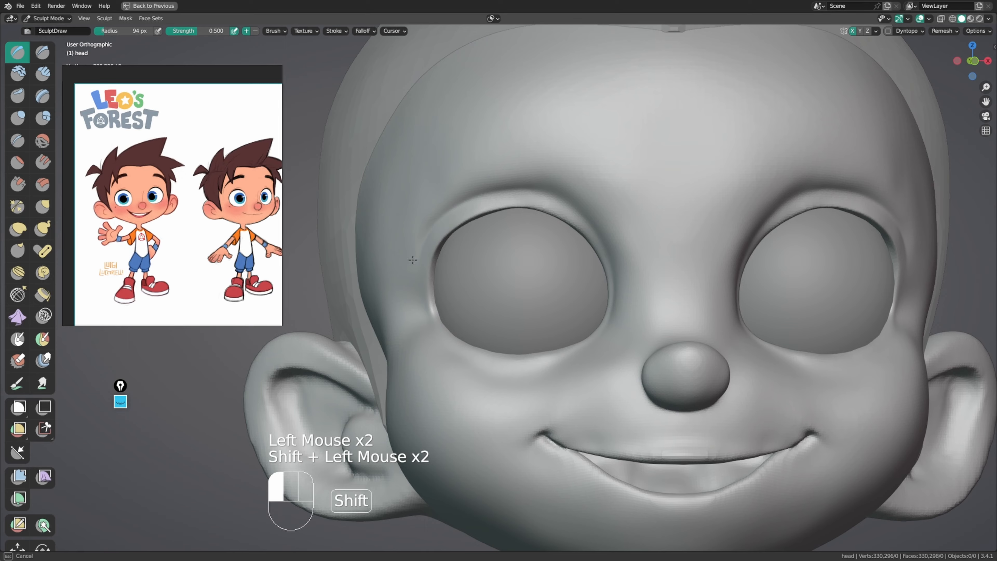
Step: Add a Draw stroke below the outer eye corner and smooth the side of the cheek at 94 px radius
middle_click_drag(413, 260, 478, 233)
left_click(406, 318)
middle_click_drag(405, 318, 362, 343)
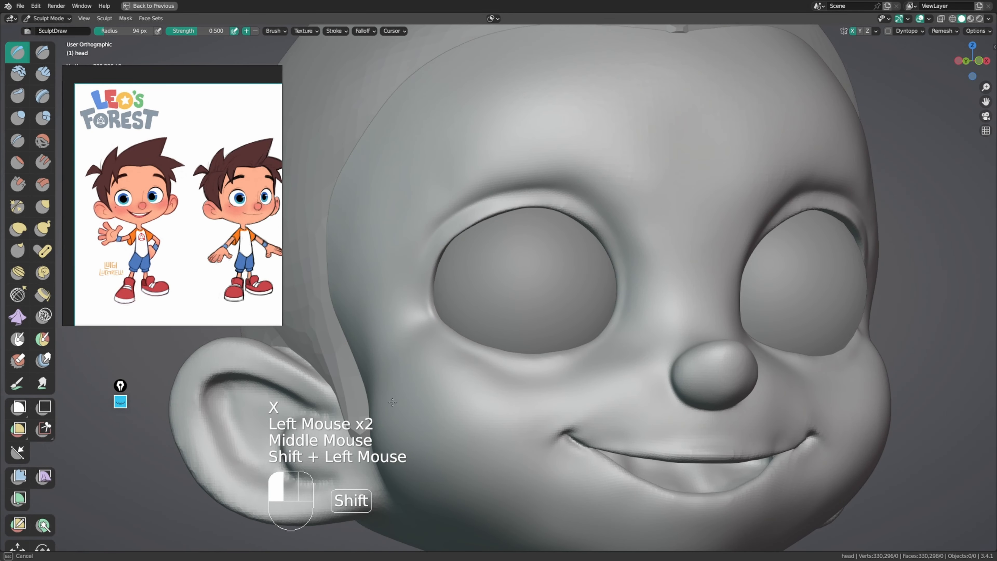
left_click_drag(392, 402, 398, 399, "shift")
Step: Fill out the outer cheek below the eye with Draw strokes at 138 px radius and smooth the area
mouse_move(434, 351)
middle_mouse_down("ctrl")
mouse_move(440, 383)
mouse_move(487, 362)
middle_mouse_up("ctrl")
key("x")
key("f")
left_click_drag(463, 366, 432, 379)
mouse_move(435, 375)
left_mouse_down()
mouse_move(423, 380)
mouse_move(424, 369)
left_mouse_up()
middle_click_drag(406, 421, 406, 414)
left_click_drag(407, 414, 409, 414, "shift")
Step: Build up the cheek in front of the ear with Draw at 138 px radius and smooth it towards the sideburn
middle_click_drag(412, 409, 449, 353)
middle_click_drag(450, 354, 472, 326, "shift")
middle_click_drag(443, 377, 465, 352)
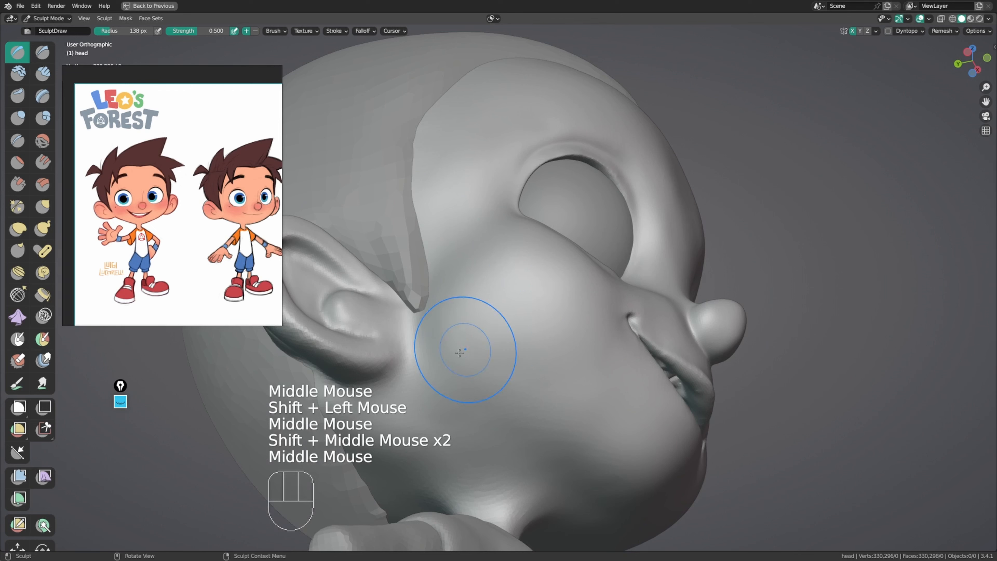
left_click_drag(426, 356, 418, 373)
mouse_move(420, 365)
left_mouse_down()
mouse_move(416, 378)
mouse_move(461, 383)
left_mouse_up()
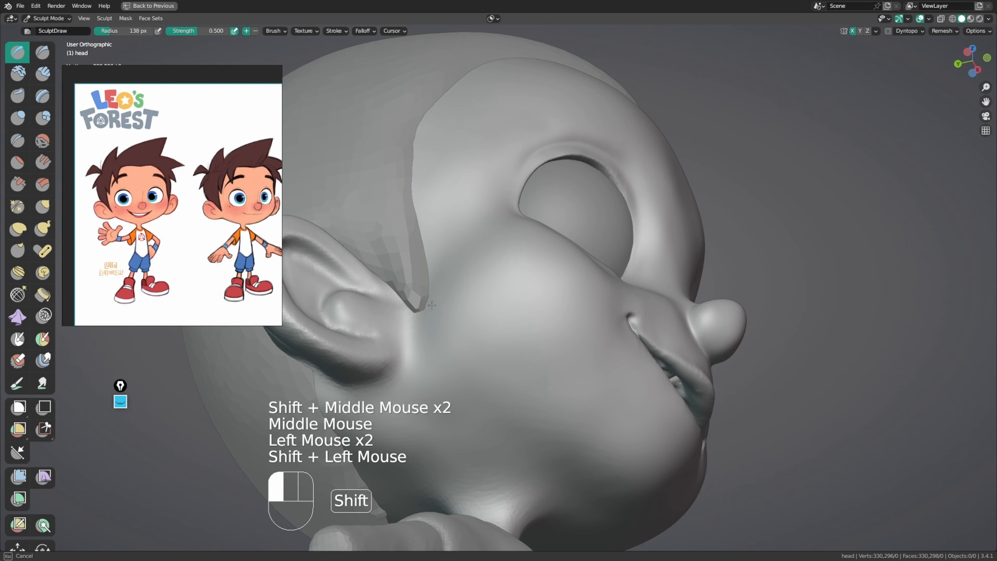
middle_click_drag(431, 305, 419, 405)
key("shift+c")
mouse_move(419, 405)
left_mouse_down("shift")
mouse_move(456, 339)
mouse_move(431, 337)
left_mouse_up("shift")
key("f")
Step: Switch to Grab at 98 px radius and smooth the surface of the ear
middle_click_drag(431, 338, 510, 306)
key("g")
key("f")
middle_click_drag(511, 306, 582, 309, "shift")
left_click_drag(485, 306, 455, 278, "shift")
middle_click_drag(461, 313, 482, 310, "shift")
mouse_move(483, 310)
middle_mouse_down("ctrl")
mouse_move(487, 282)
mouse_move(503, 291)
middle_mouse_up("ctrl")
middle_click_drag(502, 291, 516, 300)
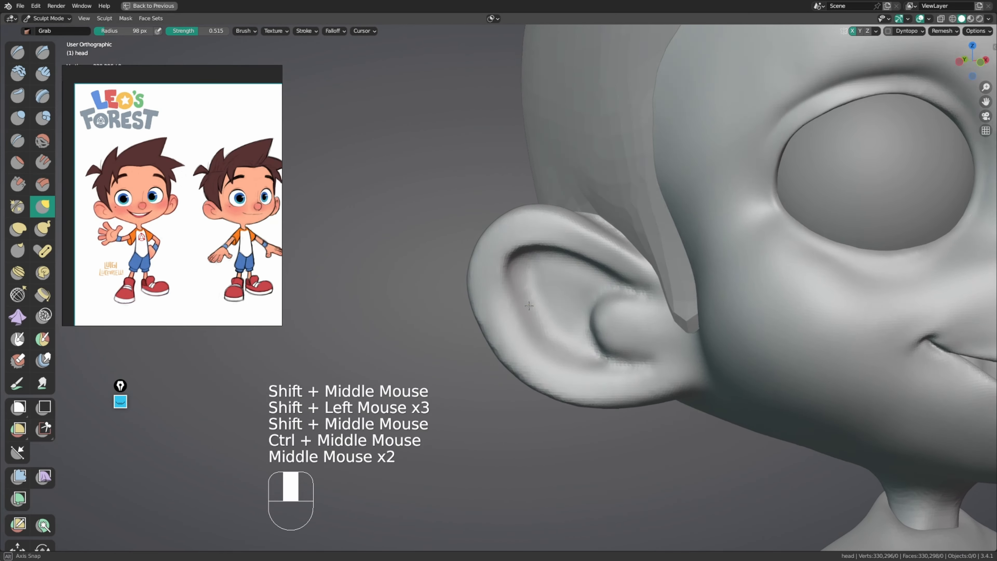
Step: Sharpen the inner edge of the ear's rim with inverted Crease strokes at 69 px radius and smooth the outer rim
key("shift+c")
key("f")
left_click_drag(510, 262, 514, 323, "ctrl")
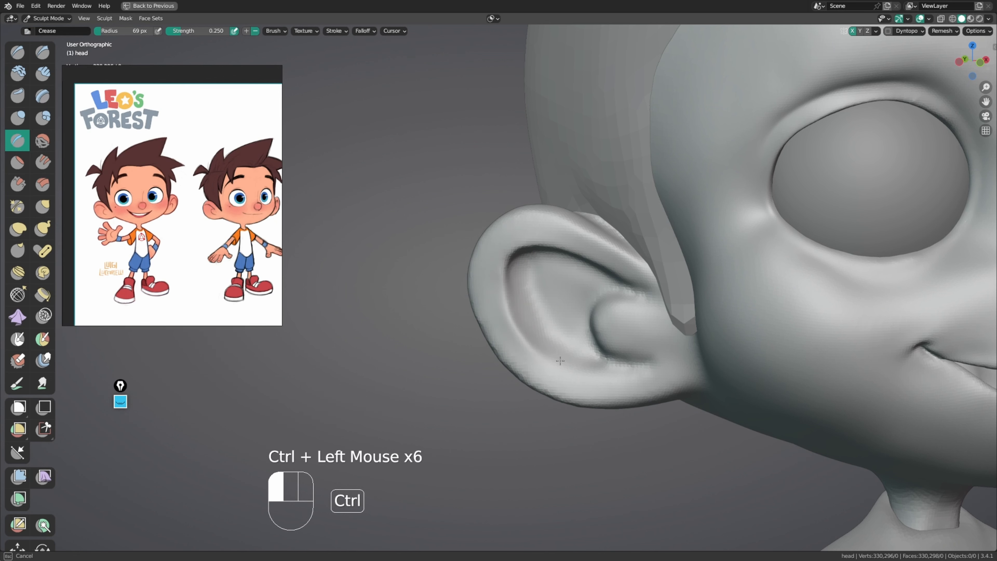
left_click_drag(536, 336, 531, 376, "shift")
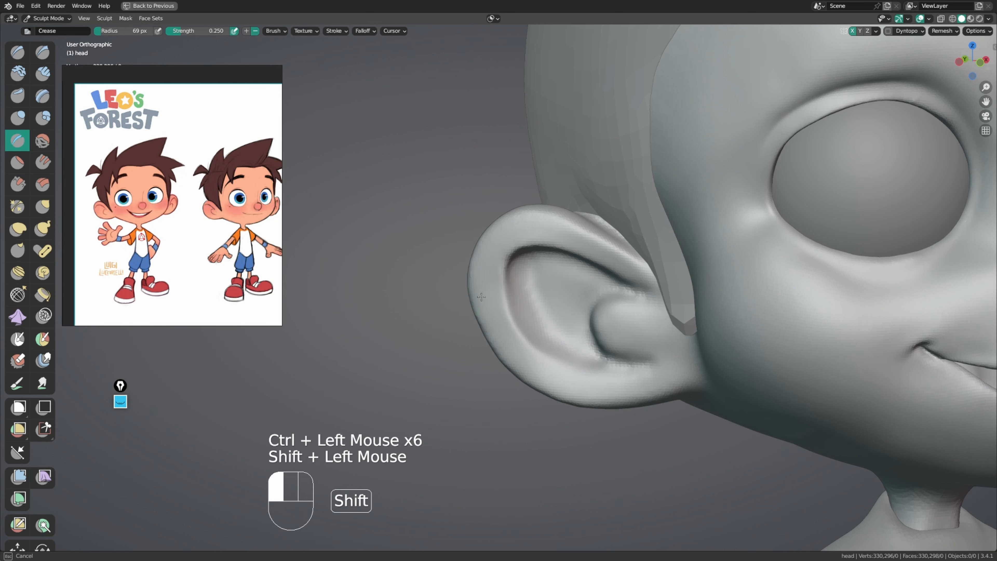
left_click_drag(481, 297, 482, 287, "shift")
middle_click_drag(485, 298, 502, 289)
left_click_drag(482, 275, 492, 324, "shift")
Step: Reshape the ear's inner rim edge and upper outer contour with Grab strokes at 123 px radius
middle_click_drag(484, 289, 491, 282)
key("f")
left_click(500, 293)
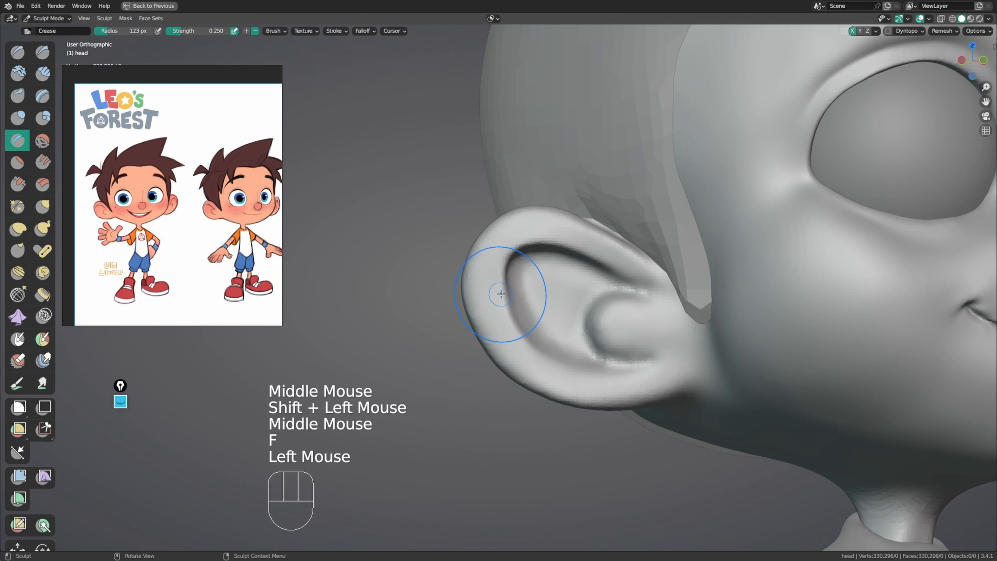
key("g")
left_click_drag(501, 293, 502, 306)
left_click_drag(502, 288, 506, 281)
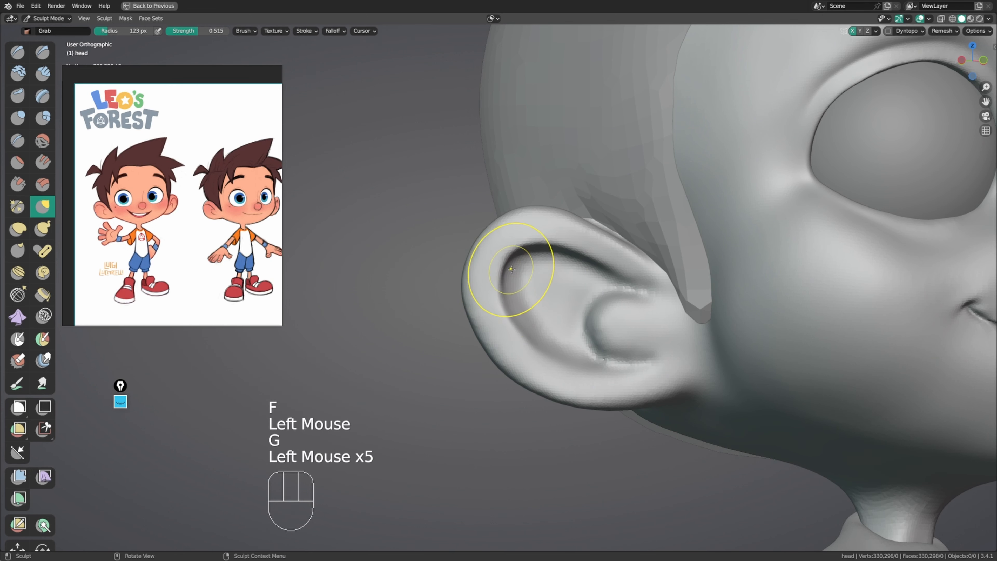
middle_click_drag(540, 269, 474, 251)
left_click_drag(474, 252, 472, 259)
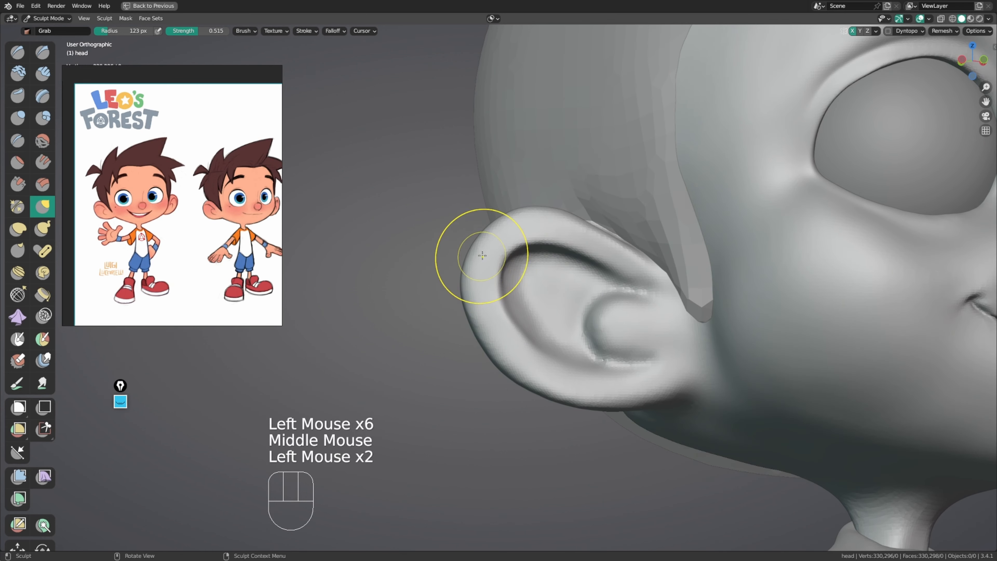
Step: Resize the Grab brush and shape the upper rim of the ear towards the hairline with short strokes
key("f")
left_click(500, 227)
middle_click_drag(548, 231, 530, 228)
left_click_drag(596, 237, 600, 232)
left_click_drag(601, 232, 595, 226)
left_click_drag(588, 227, 584, 224)
Step: Adjust the front of the ear's upper rim and its inner hollow with Grab at 111 px radius
middle_click_drag(612, 220, 640, 216)
left_click_drag(632, 251, 625, 247)
key("f")
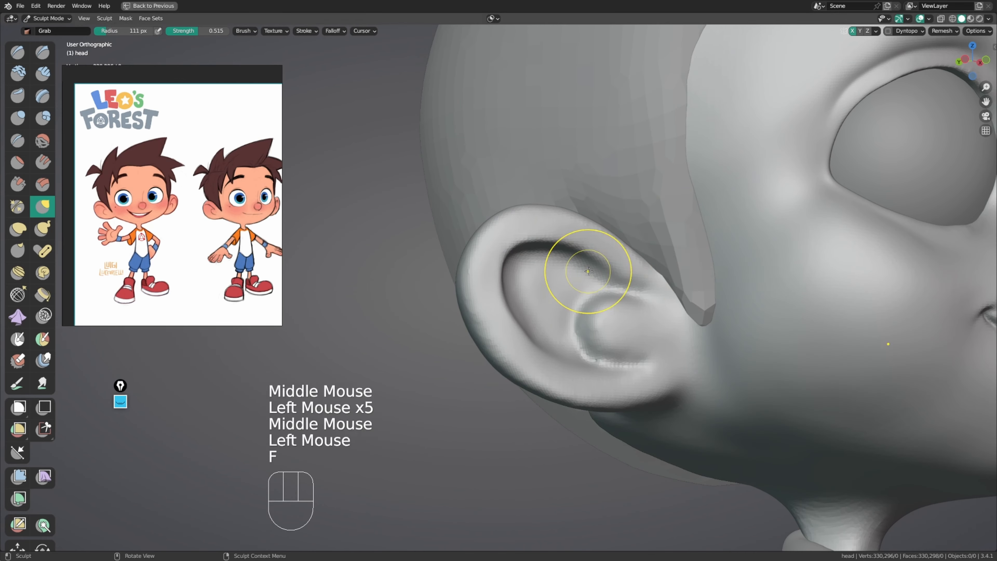
middle_click_drag(587, 272, 578, 267)
left_click_drag(587, 267, 590, 265)
middle_click_drag(558, 249, 520, 268)
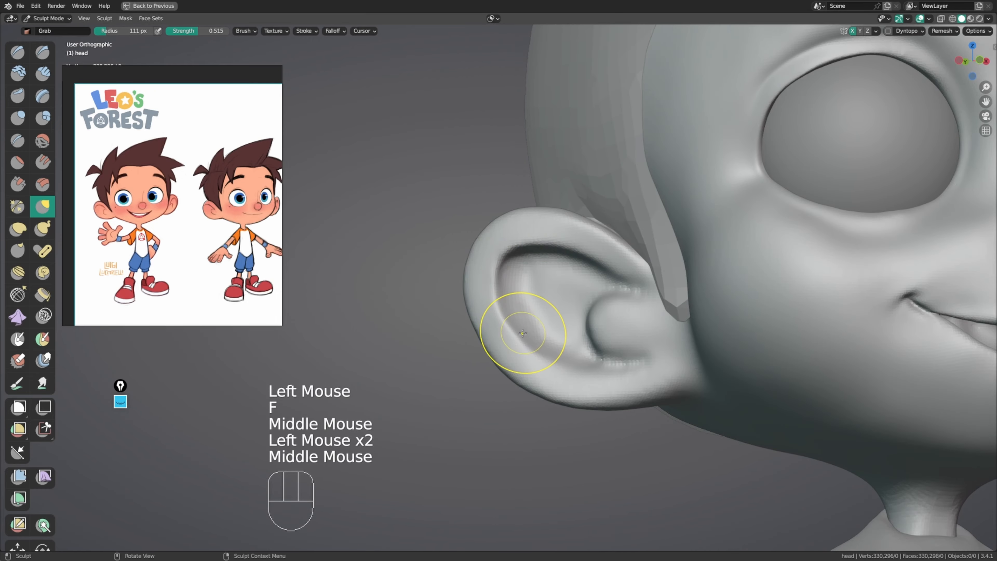
Step: Smooth the rear and lower parts of the ear's rim at 111 px radius
middle_click_drag(522, 333, 516, 336)
left_click_drag(516, 336, 506, 347, "shift")
middle_click_drag(522, 333, 612, 313)
left_click_drag(486, 255, 486, 334, "shift")
Step: Flatten the ear's rim from its rear edge down to the lobe with Scrape/Peaks at 111 px radius and 0.700 strength
key("4")
left_click_drag(495, 333, 533, 355)
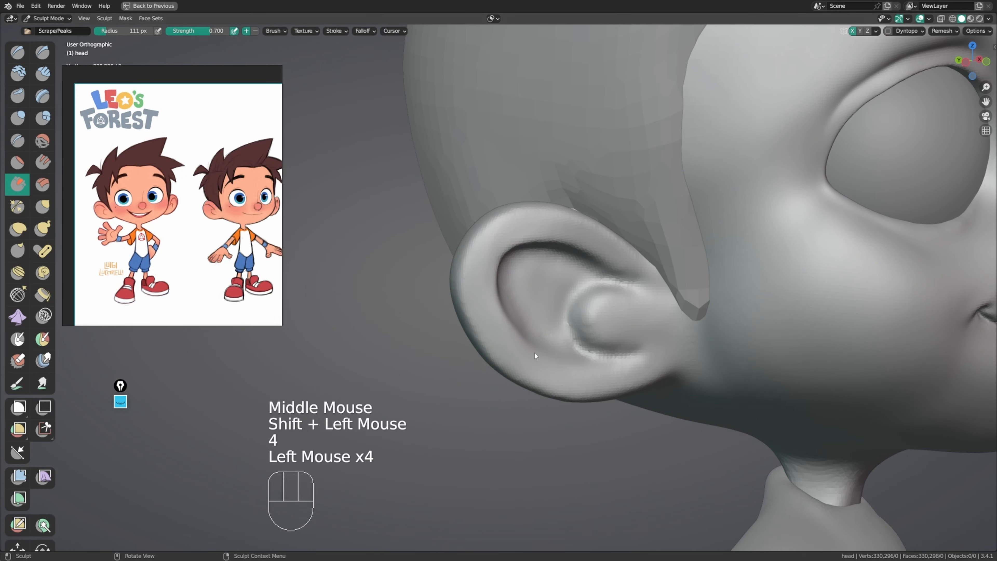
middle_click_drag(534, 354, 573, 330)
mouse_move(450, 294)
left_mouse_down()
mouse_move(461, 295)
mouse_move(489, 369)
left_mouse_up()
middle_click_drag(489, 369, 477, 296)
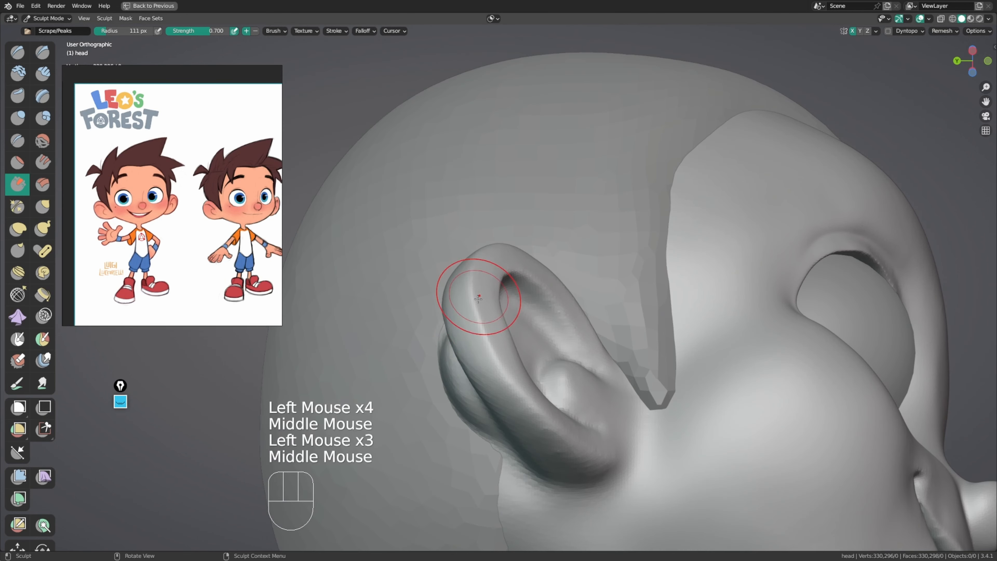
left_click_drag(467, 300, 510, 405)
left_click_drag(504, 403, 536, 436)
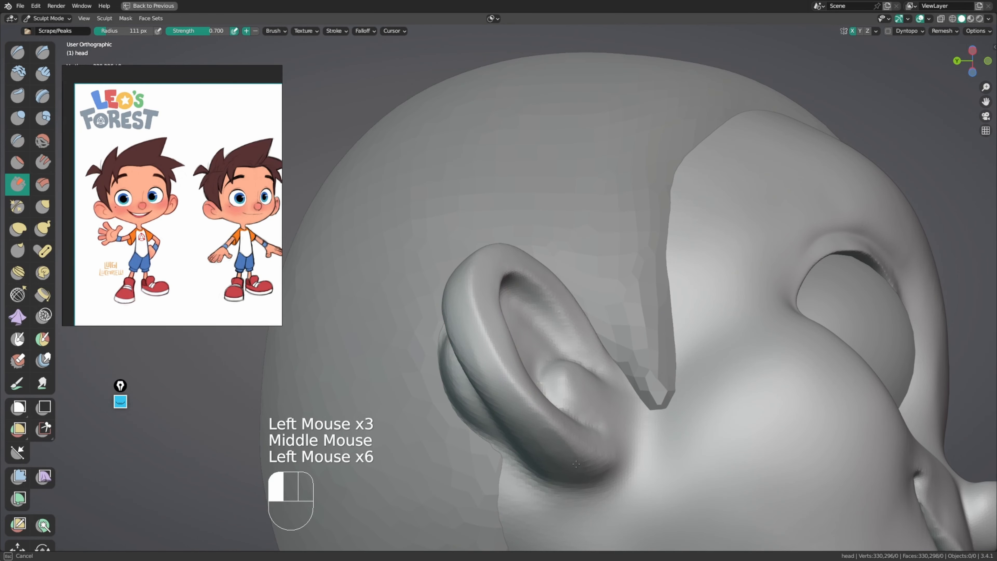
Step: Scrape the ear's outer edge flatter from the low and side views with Scrape/Peaks strokes
middle_click_drag(576, 464, 512, 367)
left_click_drag(512, 367, 507, 373)
left_click_drag(507, 373, 504, 380)
middle_click_drag(522, 425, 510, 353)
middle_click_drag(510, 353, 502, 274)
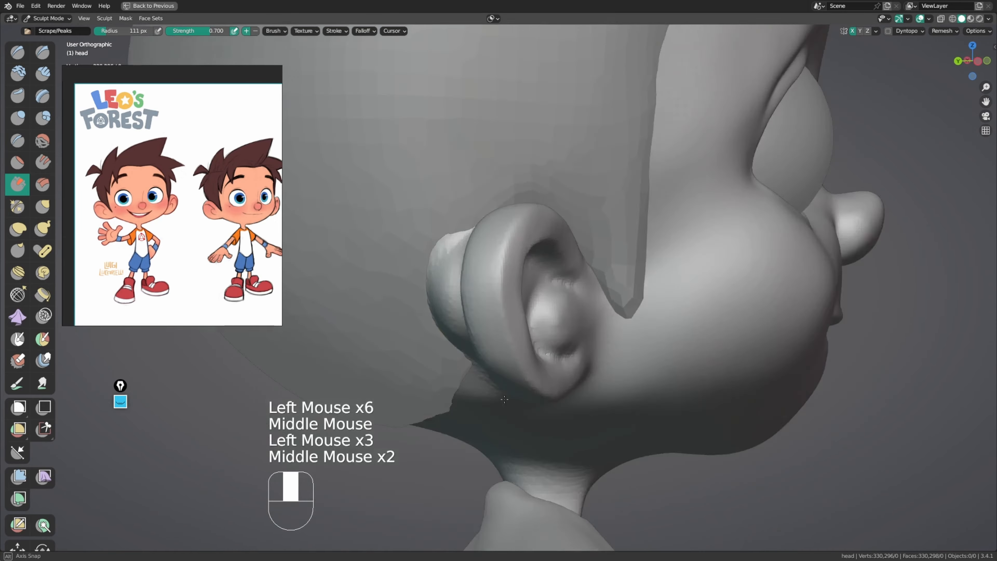
left_click_drag(502, 275, 498, 255)
left_click_drag(488, 297, 491, 306)
Step: Scrape the back of the ear even and smooth the groove behind its rim
middle_click_drag(490, 306, 517, 252)
left_click_drag(486, 275, 478, 289)
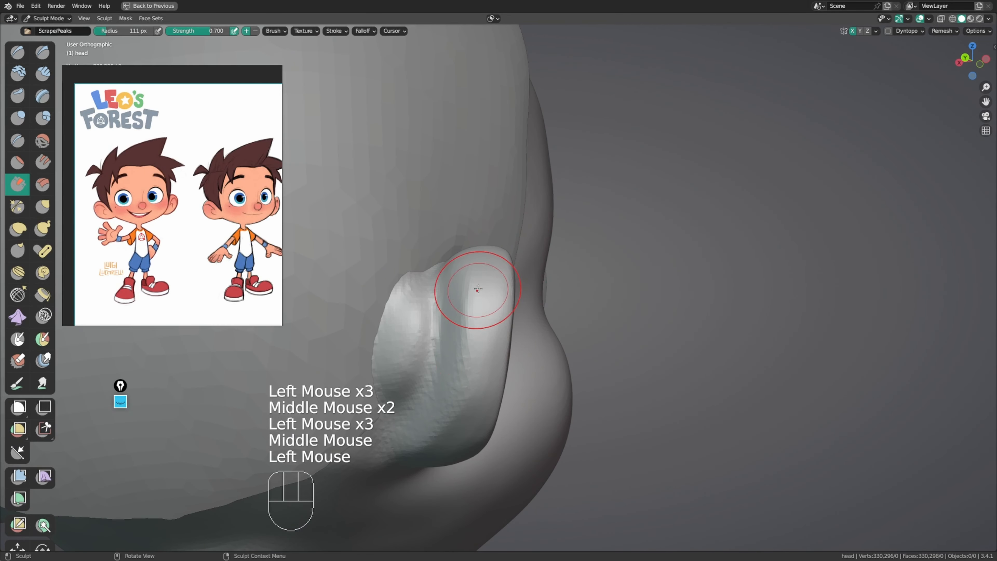
middle_click_drag(454, 416, 518, 346, "shift")
left_click_drag(514, 325, 512, 322, "shift")
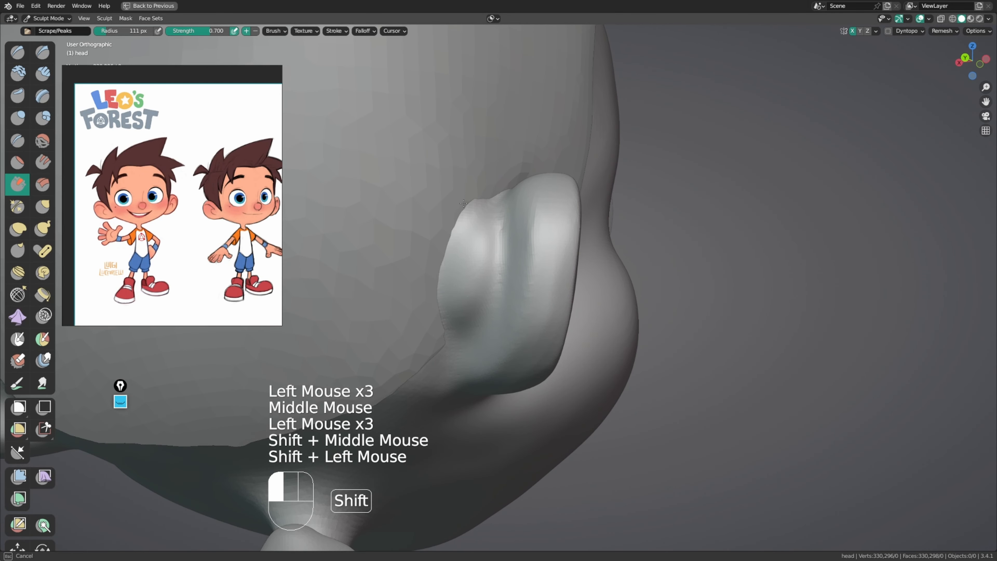
Step: Switch sculpting to the hair object and reshape its lower edge behind the ear with Grab at 129 px radius
mouse_move(438, 366)
middle_mouse_down("ctrl")
mouse_move(436, 325)
mouse_move(532, 258)
mouse_move(445, 278)
mouse_move(497, 251)
middle_mouse_up("ctrl")
key("alt+q")
key("g")
key("f")
left_click(463, 285)
left_click_drag(465, 314, 431, 336)
middle_click_drag(446, 326, 423, 327)
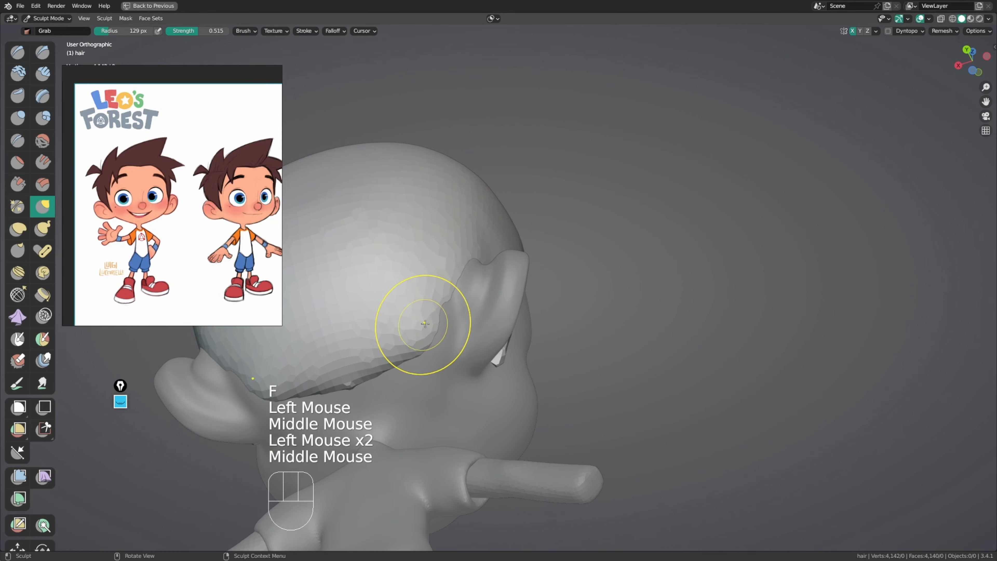
left_click_drag(436, 317, 448, 308)
Step: Refine the hair's lower corner behind the ear with Grab at 101 px radius
middle_click_drag(445, 313, 432, 328)
mouse_move(487, 318)
middle_mouse_down()
mouse_move(447, 334)
mouse_move(506, 332)
middle_mouse_up()
key("f")
left_click(450, 324)
left_click_drag(444, 331, 453, 325)
middle_click_drag(459, 320, 452, 314)
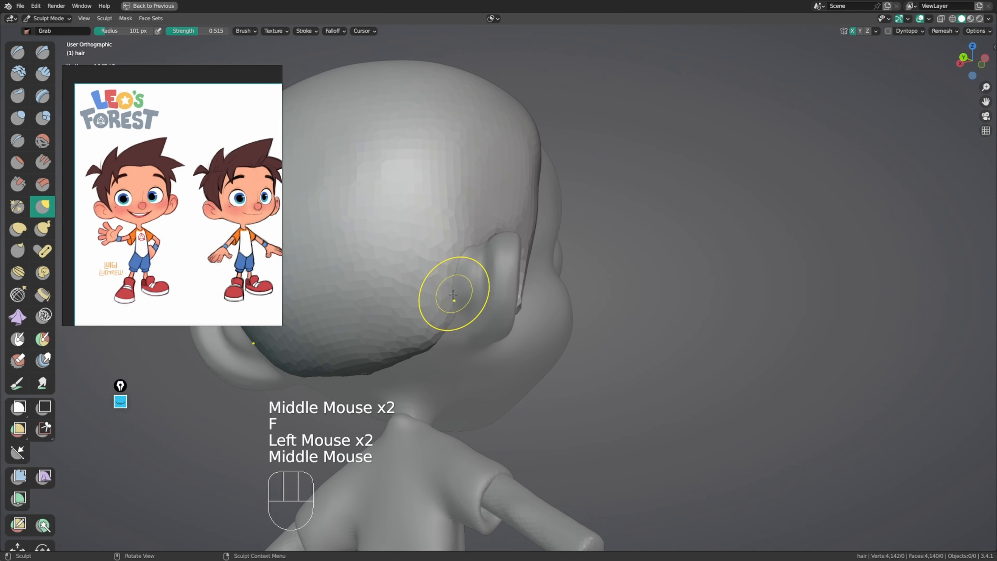
Step: Shape the hair edge around the back and top of the ear with Grab and set the radius to 91 px
left_click_drag(454, 294, 458, 289)
left_click_drag(475, 241, 481, 233)
middle_click_drag(482, 244, 485, 252)
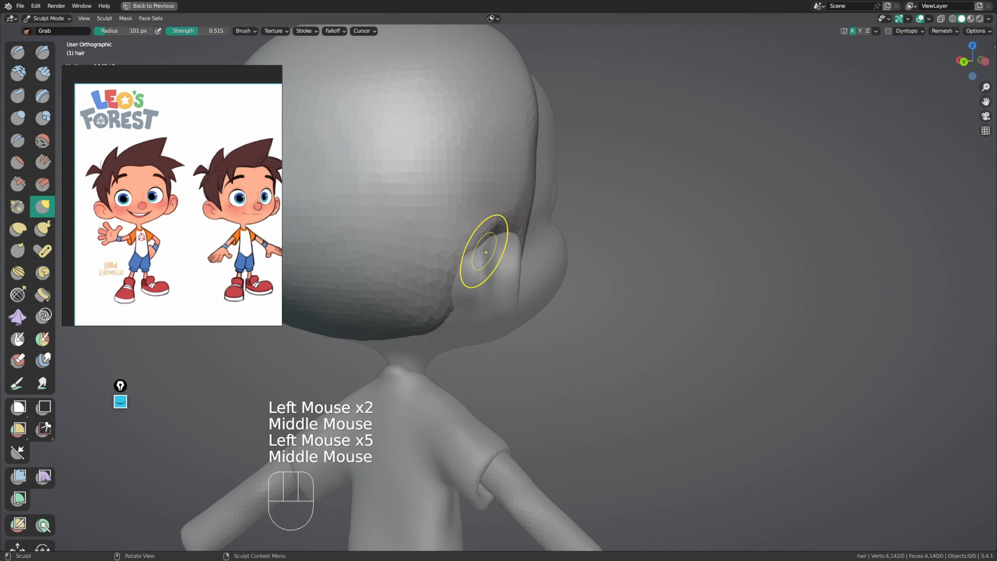
left_click_drag(485, 252, 479, 255)
middle_click_drag(479, 256, 447, 256)
key("f")
left_click_drag(453, 255, 481, 245)
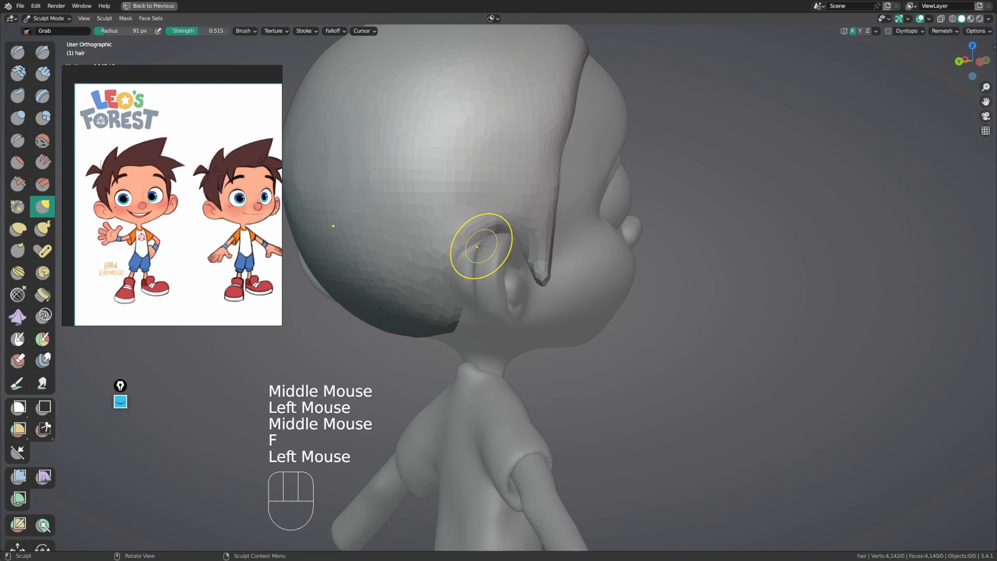
Step: Try smoothing the hair edge above the ear and undo the stroke
middle_click_drag(504, 255, 480, 262)
middle_click_drag(480, 262, 455, 271)
mouse_move(476, 235)
left_mouse_down("shift")
mouse_move(500, 229)
mouse_move(490, 239)
left_mouse_up("shift")
middle_click_drag(489, 239, 633, 216)
key("ctrl+z")
Step: Fit the hair edge around the top and back of the ear with Grab strokes at 91 px radius
left_click_drag(463, 244, 470, 241)
middle_click_drag(470, 241, 518, 240)
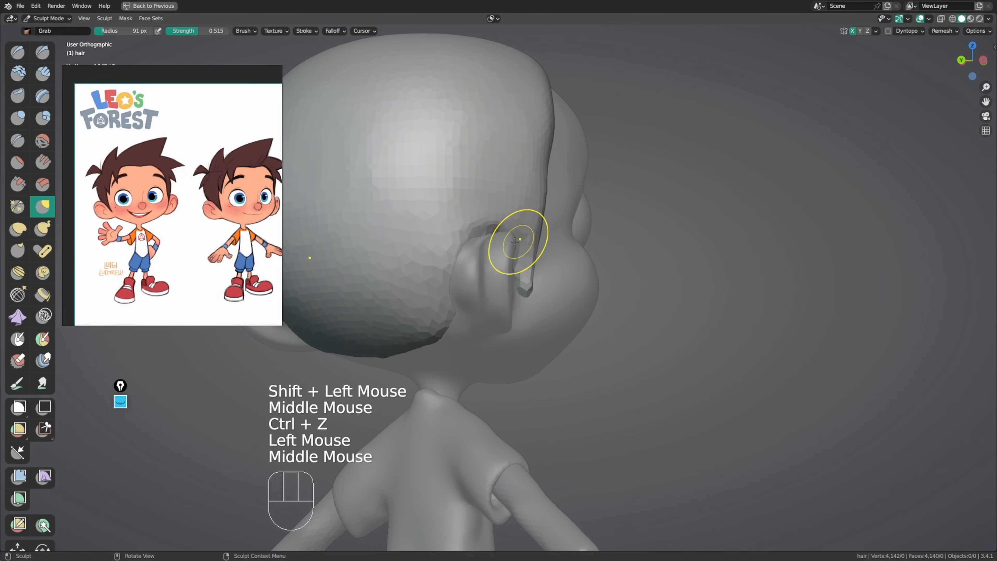
left_click_drag(480, 242, 461, 255)
left_click_drag(460, 257, 467, 259)
middle_click_drag(478, 264, 471, 262)
left_click_drag(467, 257, 472, 258)
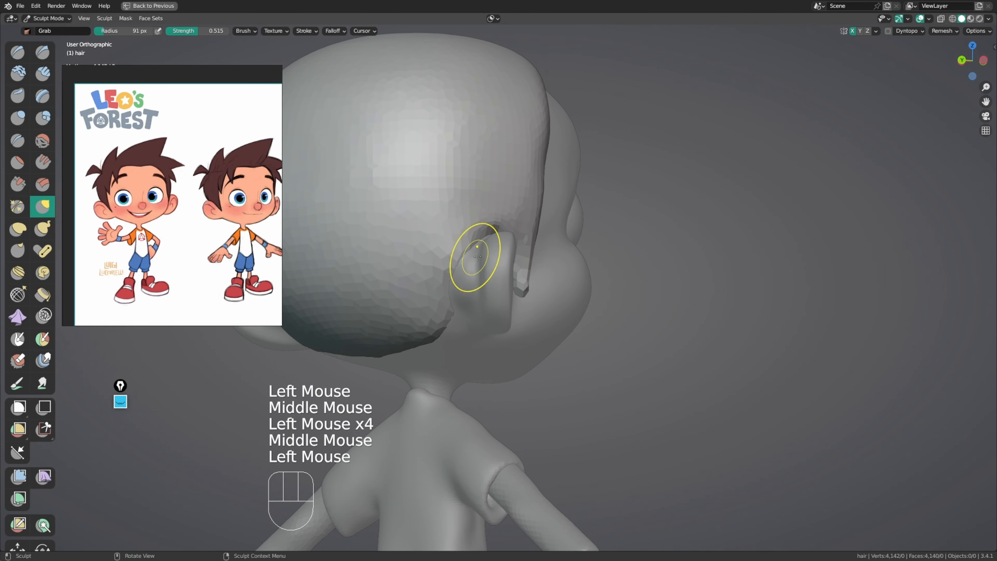
Step: Reshape the crown and back of the hair to follow the side-view reference with Grab at 199 px radius
middle_click_drag(487, 257, 420, 257)
middle_click_drag(420, 257, 426, 310, "ctrl")
mouse_move(514, 267)
middle_mouse_down()
mouse_move(464, 270)
mouse_move(540, 245)
mouse_move(521, 267)
mouse_move(485, 262)
middle_mouse_up()
key("g")
key("f")
middle_click_drag(225, 291, 116, 292)
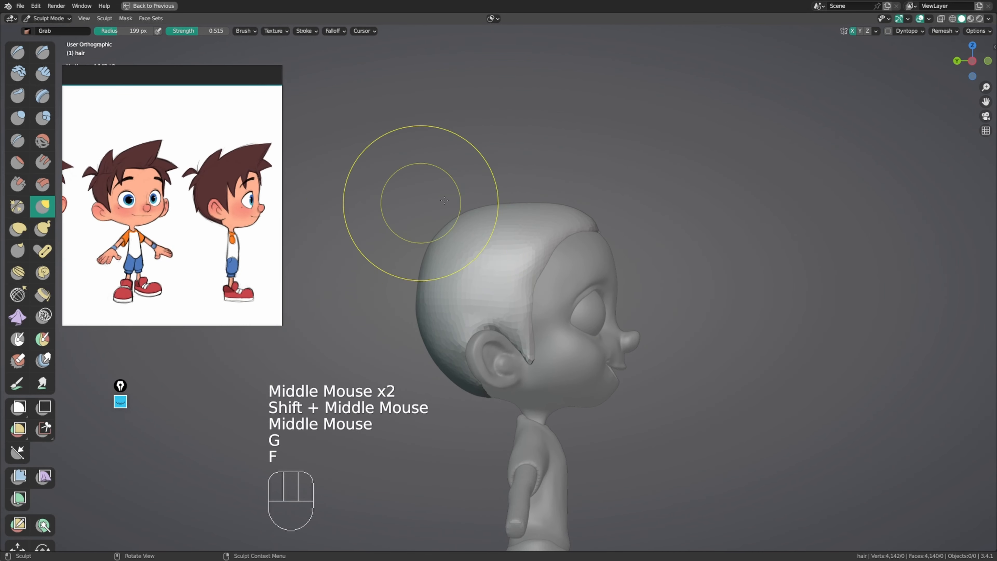
left_click(523, 203)
left_click_drag(522, 203, 516, 202)
left_click_drag(510, 205, 504, 202)
left_click_drag(454, 224, 432, 245)
left_click_drag(480, 210, 482, 207)
middle_click_drag(592, 216, 521, 229)
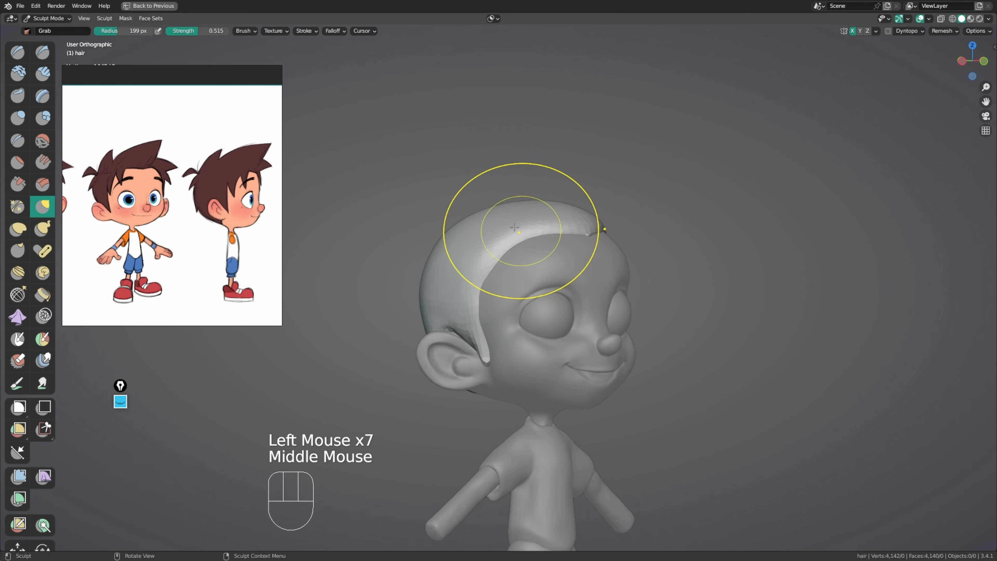
Step: Switch the hair to Object Mode and compare the whole figure with the waving boy in the reference from the front
key("ctrl+Tab")
left_click(451, 241)
middle_click_drag(454, 243, 442, 277, "ctrl")
middle_click_drag(441, 276, 367, 277)
middle_click_drag(451, 257, 438, 251)
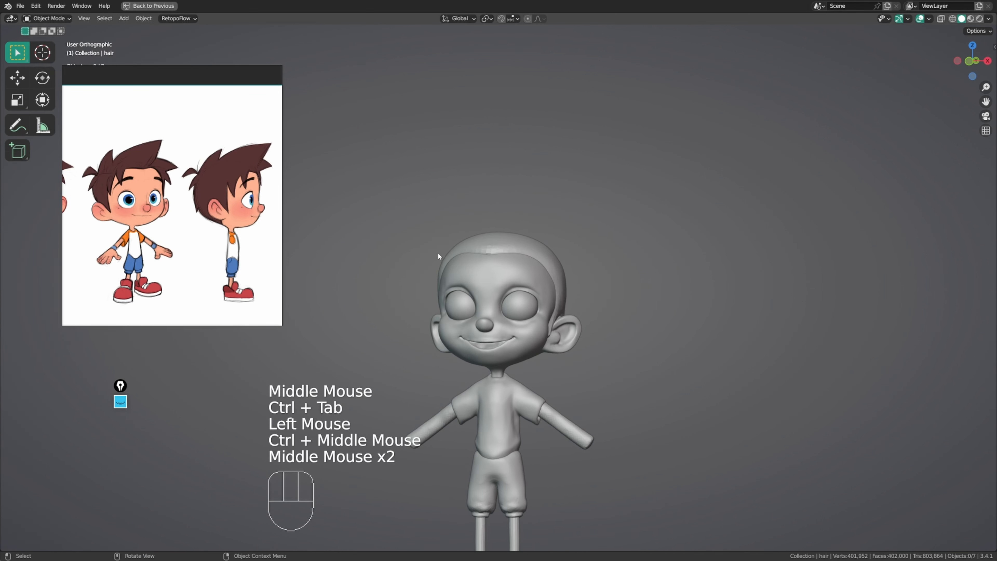
middle_click_drag(202, 291, 345, 271)
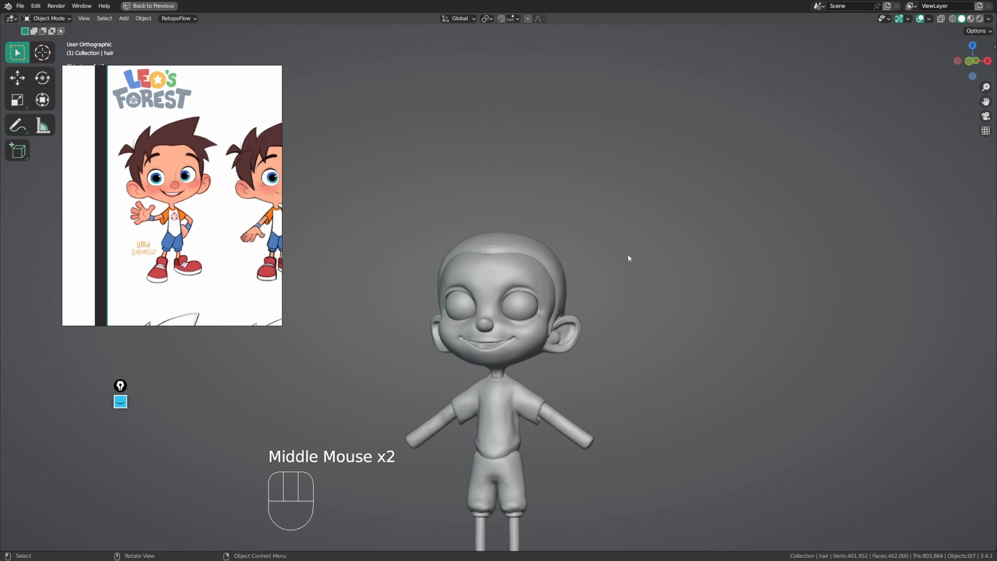
middle_click_drag(628, 258, 709, 262)
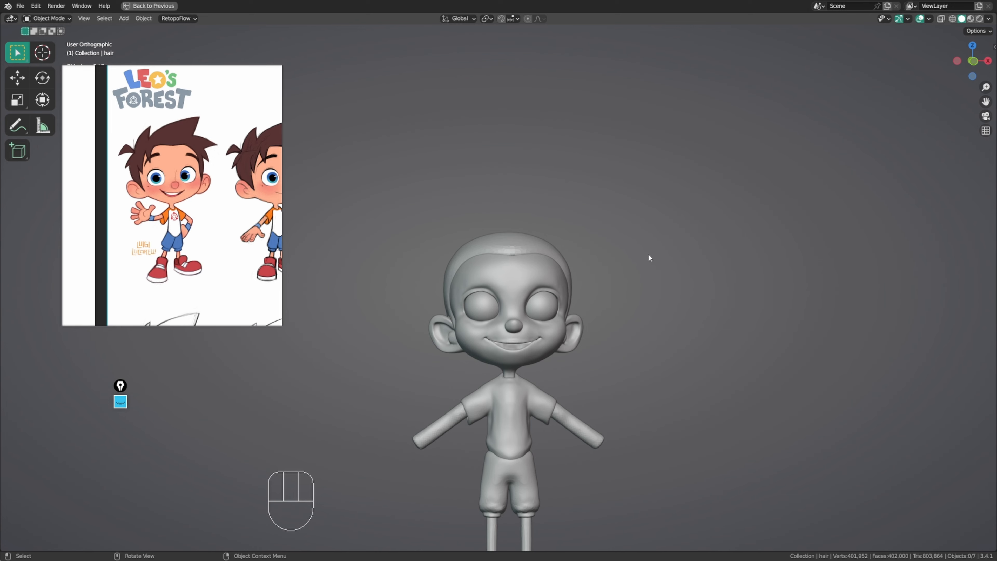
Step: Switch the head to Sculpt Mode and reshape the upper eyelids toward their outer ends with symmetrical Grab strokes
key("ctrl+Tab")
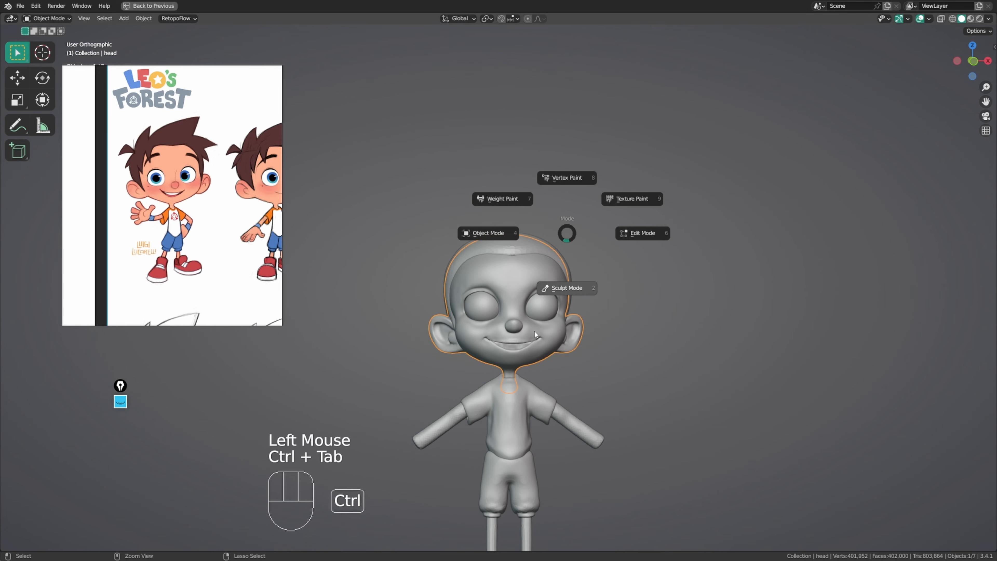
left_click(564, 285)
middle_click_drag(562, 322, 557, 304, "ctrl")
middle_click_drag(555, 314, 561, 250, "ctrl")
middle_click_drag(547, 299, 540, 270, "ctrl")
key("f")
left_click(513, 254)
left_click_drag(482, 217, 483, 220)
left_click_drag(474, 213, 428, 219)
left_click_drag(440, 214, 444, 217)
left_click_drag(427, 227, 422, 232)
Step: Adjust the outer and inner corners of both eye openings with Grab at 109 px radius
middle_click_drag(421, 241, 432, 257)
key("f")
left_click(461, 259)
left_click_drag(417, 261, 415, 261)
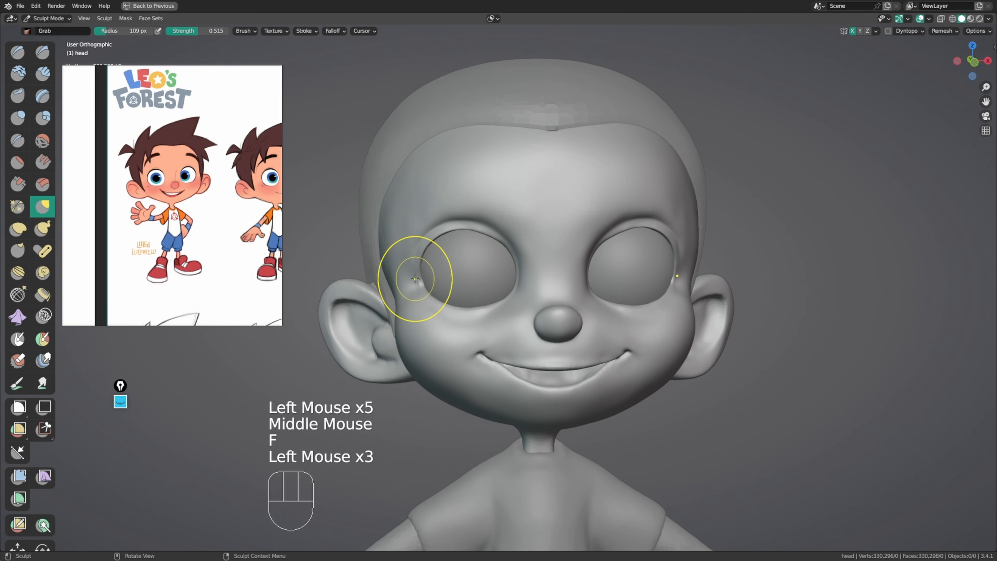
middle_click_drag(436, 238, 438, 230)
left_click_drag(510, 250, 512, 252)
middle_click_drag(518, 259, 511, 259)
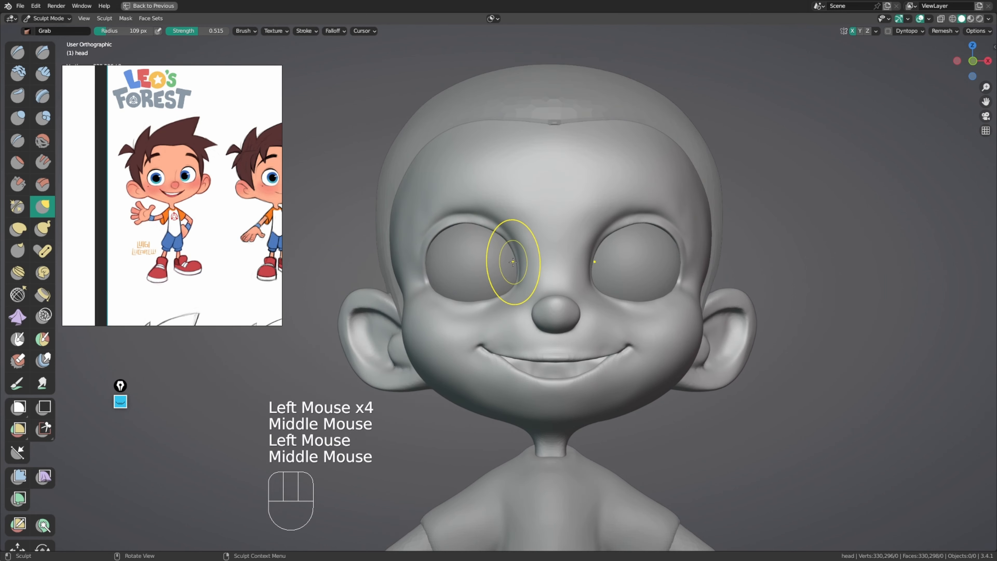
left_click_drag(510, 262, 510, 265)
left_click_drag(512, 273, 512, 281)
Step: Refine the inner and middle curve of the upper eyelids with Grab strokes and set the brush radius to 95 px
middle_click_drag(515, 270, 509, 279)
key("f")
left_click(578, 253)
left_click_drag(500, 229, 497, 231)
left_click_drag(498, 232, 501, 234)
middle_click_drag(504, 236, 505, 238)
left_click_drag(478, 232, 470, 227)
middle_click_drag(486, 234, 480, 229)
key("f")
left_click(476, 235)
key("f")
left_click(477, 232)
middle_click_drag(485, 230, 489, 271)
middle_click_drag(492, 269, 469, 271)
middle_click_drag(469, 271, 454, 280, "shift")
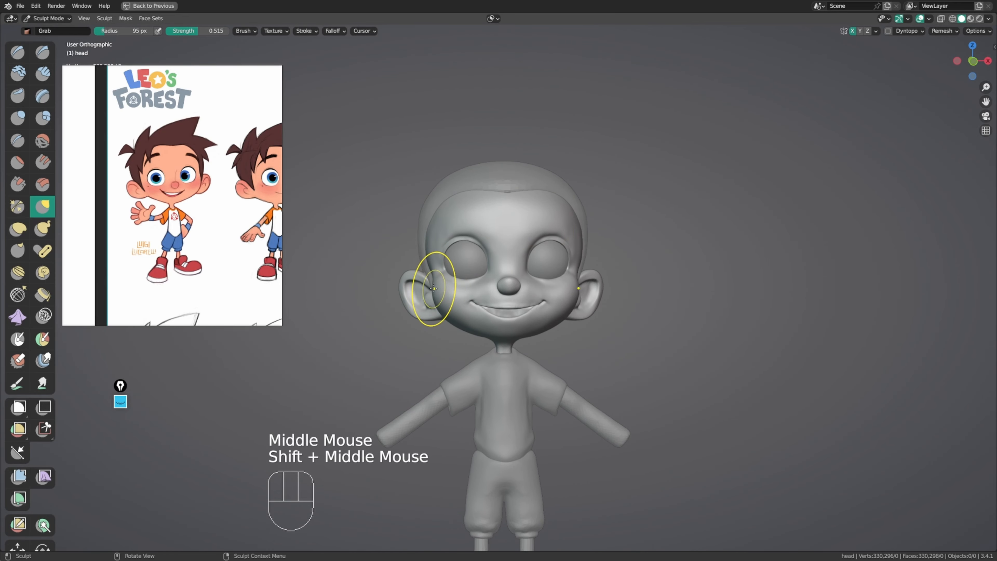
Step: Nudge the side of the face from the ear down to the jaw with the Grab brush at 95 px radius
left_click_drag(433, 288, 434, 291)
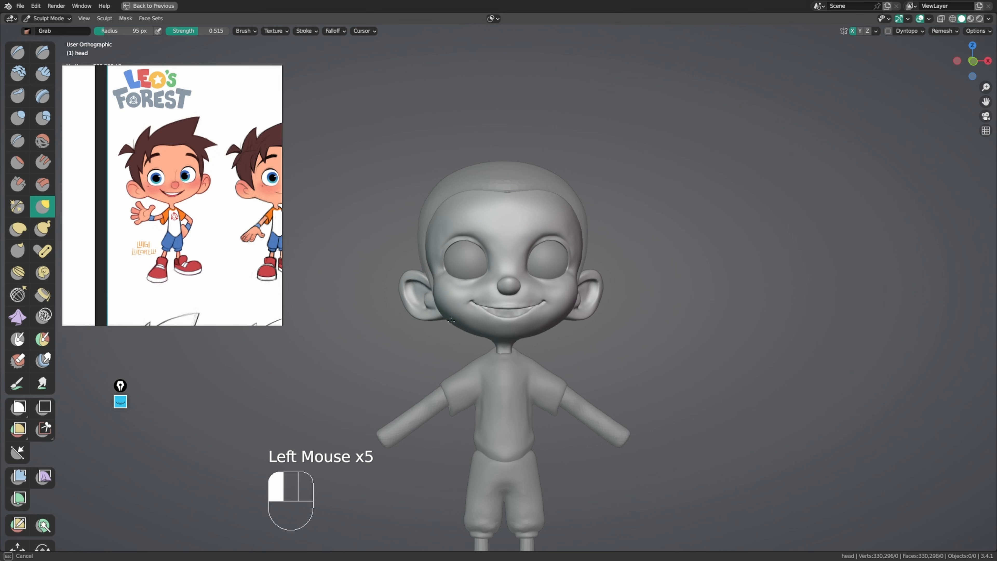
middle_click_drag(450, 320, 455, 302)
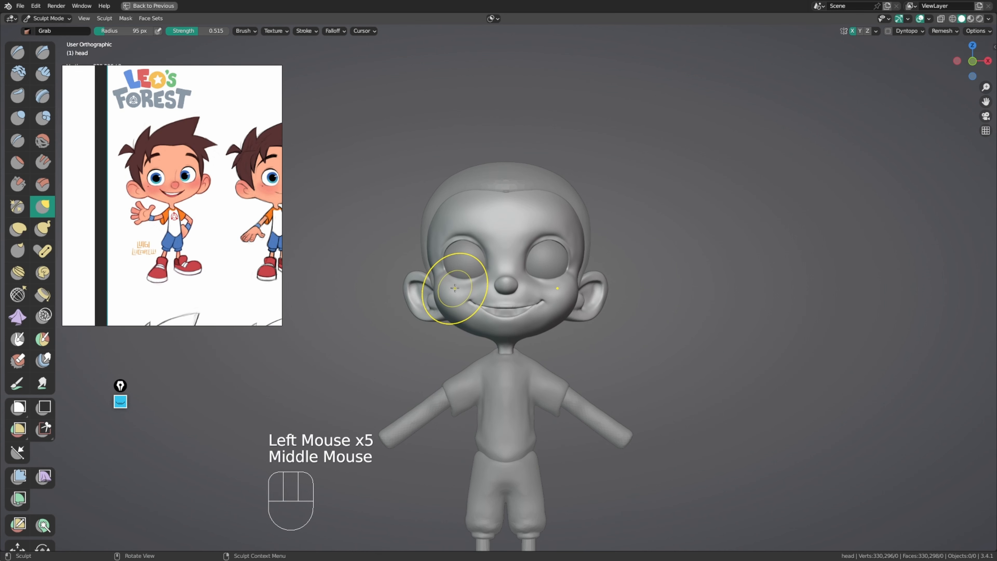
mouse_move(497, 276)
middle_mouse_down()
mouse_move(537, 255)
mouse_move(614, 243)
mouse_move(596, 229)
middle_mouse_up()
Step: Reshape the outer side of the eye socket and temple with small Grab strokes, ending at a 94 px brush radius
key("f")
left_click(584, 245)
key("f")
left_click(580, 258)
left_click_drag(584, 243, 580, 244)
middle_click_drag(579, 240, 574, 244)
left_click_drag(552, 243, 550, 242)
key("f")
left_click(526, 267)
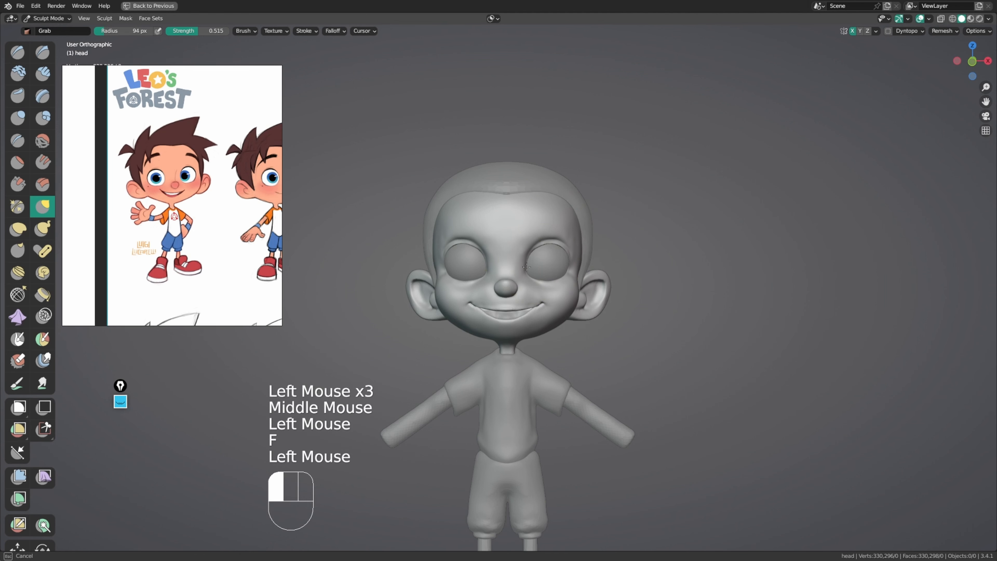
middle_click_drag(536, 265, 616, 254)
left_click(573, 263)
Step: Select the eyeballs and scale one eyeball mesh down slightly in Edit Mode
key("ctrl+Tab")
left_click(576, 250)
key("s")
key("Tab")
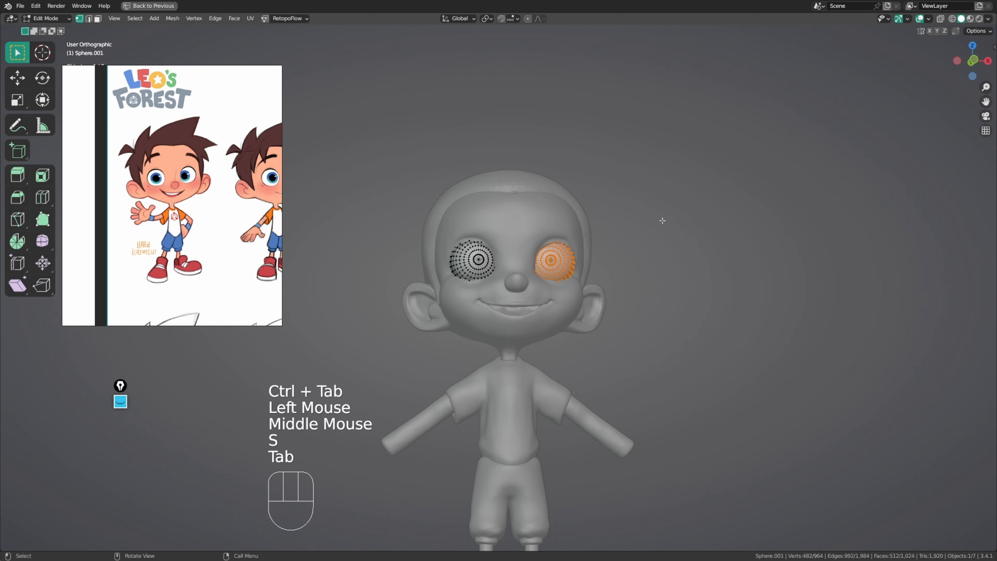
key("s")
left_click(619, 245)
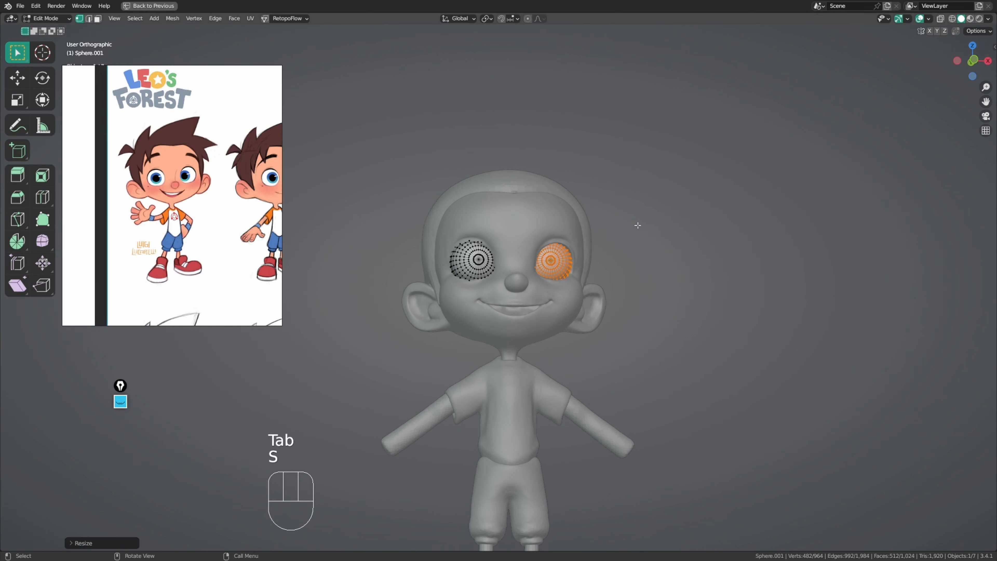
Step: Switch the eyeballs to Sculpt Mode, match the other eye to the resized one, and check the fit in the sockets
key("ctrl+Tab")
left_click(652, 234)
key("q")
left_click(648, 234)
middle_click_drag(636, 244, 664, 245)
middle_click_drag(663, 245, 661, 226, "ctrl")
mouse_move(661, 226)
middle_mouse_down()
mouse_move(596, 224)
mouse_move(608, 226)
middle_mouse_up()
middle_click_drag(608, 226, 626, 236)
middle_click_drag(625, 236, 626, 231, "ctrl")
middle_click_drag(627, 231, 628, 200, "ctrl")
middle_click_drag(627, 200, 634, 208)
middle_click_drag(649, 202, 627, 218, "ctrl")
Step: Switch from the eyeballs back to sculpting the head with the Grab brush
key("ctrl+Tab")
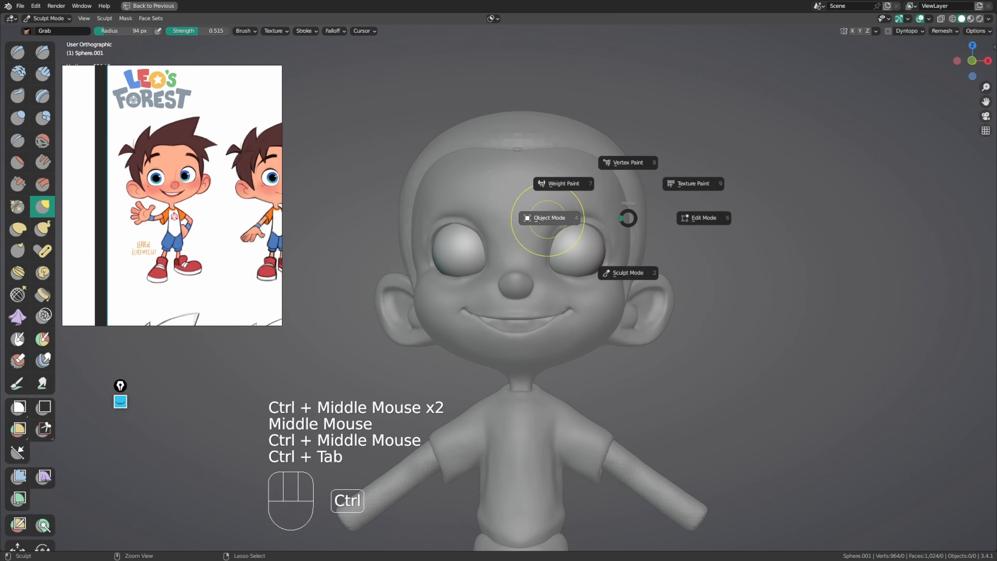
mouse_move(557, 221)
middle_mouse_down()
mouse_move(588, 234)
mouse_move(588, 150)
mouse_move(584, 203)
mouse_move(637, 160)
mouse_move(636, 200)
mouse_move(644, 173)
middle_mouse_up()
key("ctrl+Tab")
middle_click_drag(644, 173, 552, 192, "shift")
key("g")
Step: Adjust the outer part of the upper eyelid rim from below with Grab strokes, reducing the brush radius to about 145 px
key("f")
left_click(643, 190)
key("f")
left_click(456, 206)
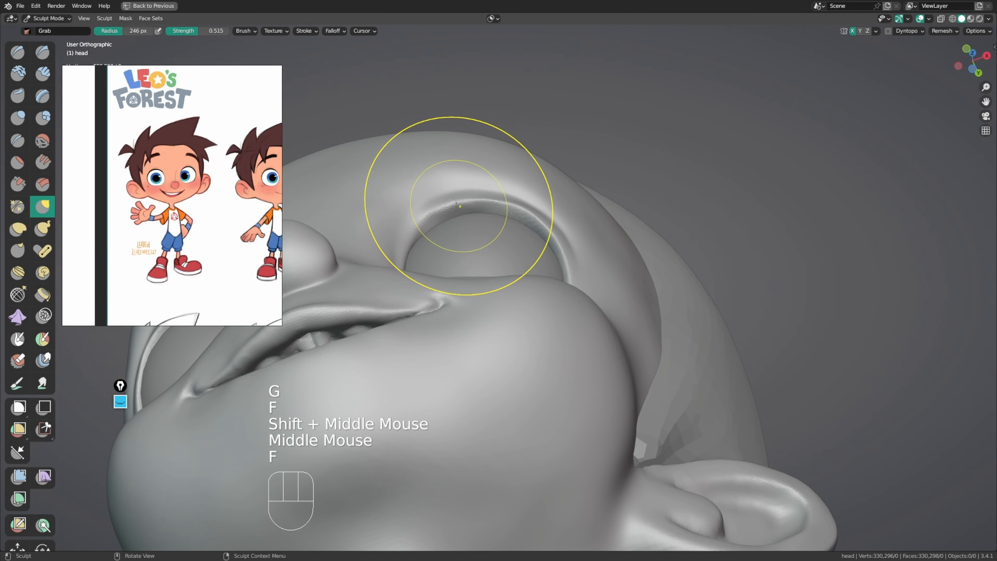
key("f")
left_click(416, 271)
mouse_move(459, 226)
middle_mouse_down()
mouse_move(426, 260)
mouse_move(506, 192)
mouse_move(558, 217)
middle_mouse_up()
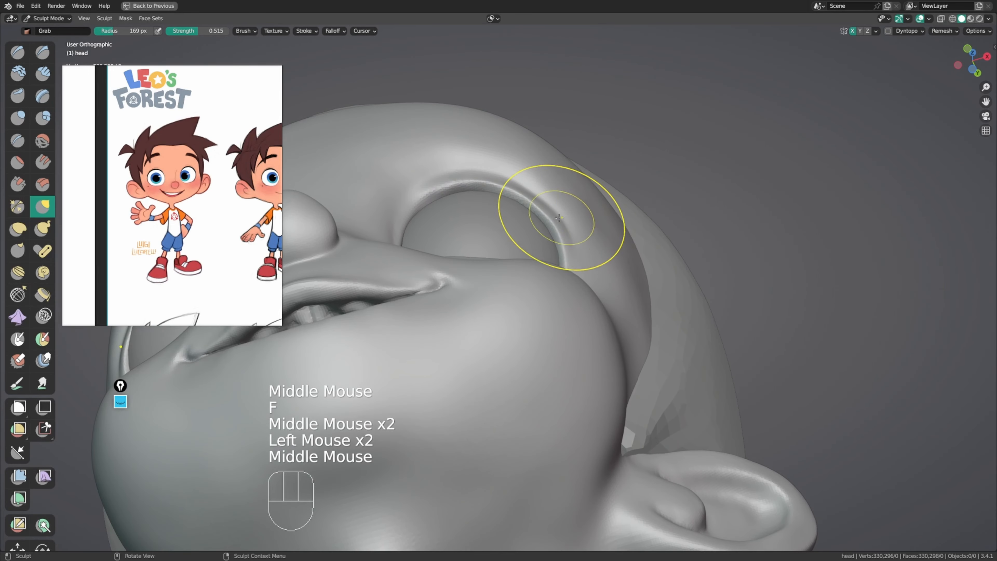
middle_click_drag(499, 187, 509, 210, "shift")
middle_click_drag(508, 210, 599, 364, "ctrl")
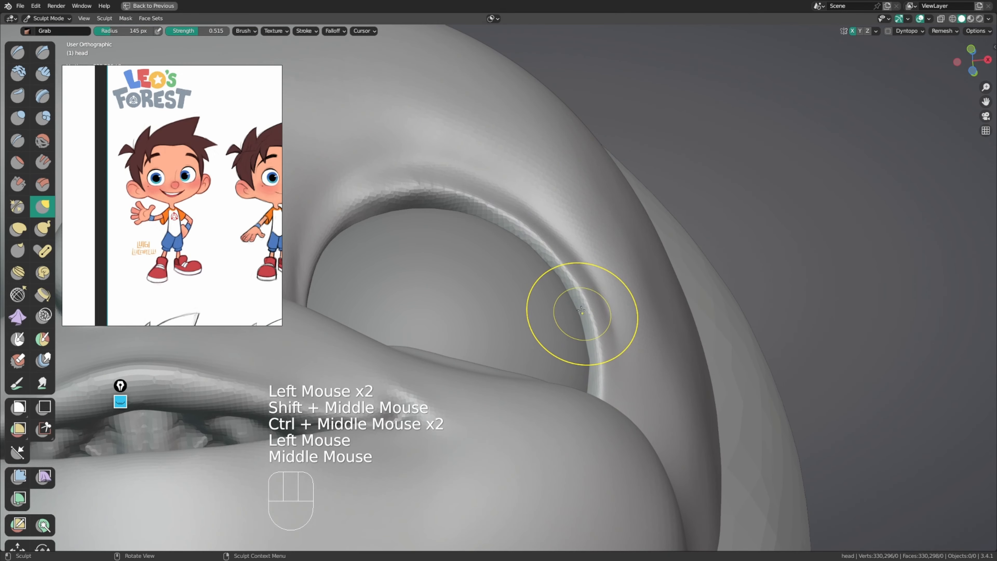
Step: Pull the inner part of the upper eyelid rim into a smoother curve with the Grab brush at about 196 px radius
middle_click_drag(514, 208, 452, 220)
key("f")
left_click(406, 279)
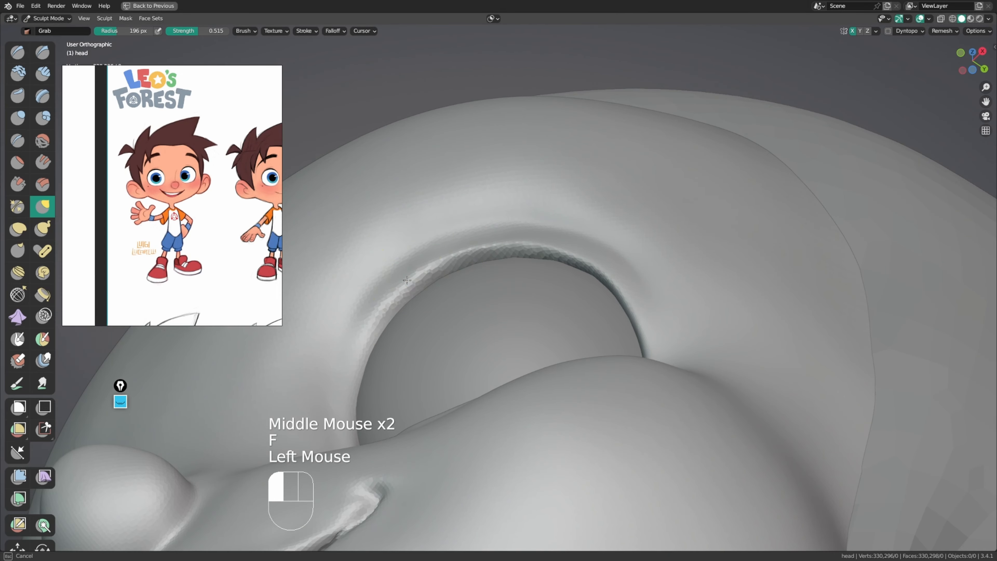
left_click_drag(369, 326, 372, 321)
mouse_move(373, 314)
middle_mouse_down()
mouse_move(427, 278)
mouse_move(439, 285)
middle_mouse_up()
key("f")
left_click_drag(432, 282, 425, 286)
Step: Lift the inner corner of the lower eyelid toward the eyeball with the Grab brush at 219 px radius
mouse_move(424, 363)
middle_mouse_down()
mouse_move(361, 392)
mouse_move(501, 383)
mouse_move(352, 317)
middle_mouse_up()
key("f")
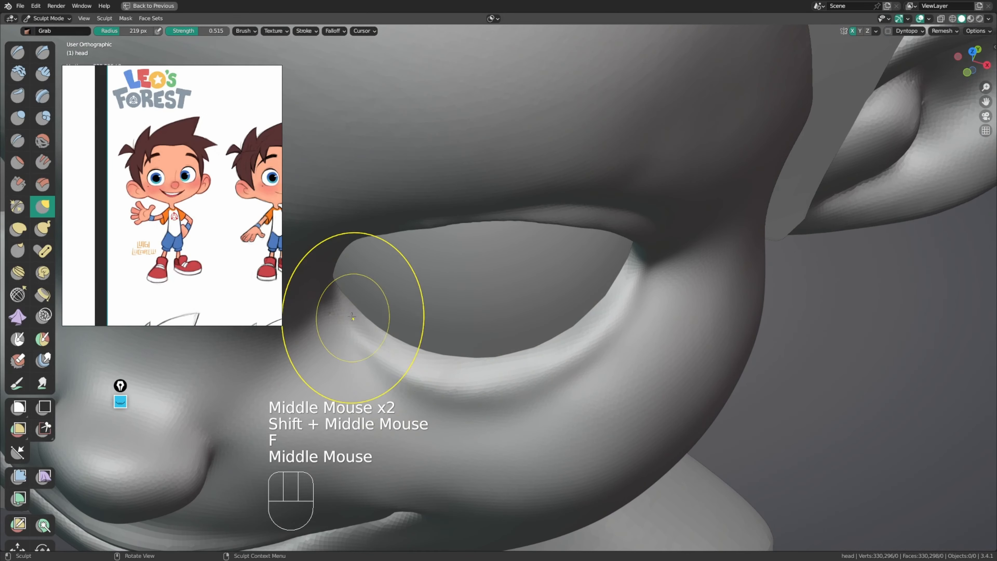
left_click_drag(377, 355, 372, 343)
left_click_drag(366, 354, 365, 343)
Step: Even out the lower eyelid rim along its middle and outer part with Grab strokes at 207 px radius
middle_click_drag(364, 342, 398, 378)
key("f")
left_click(443, 388)
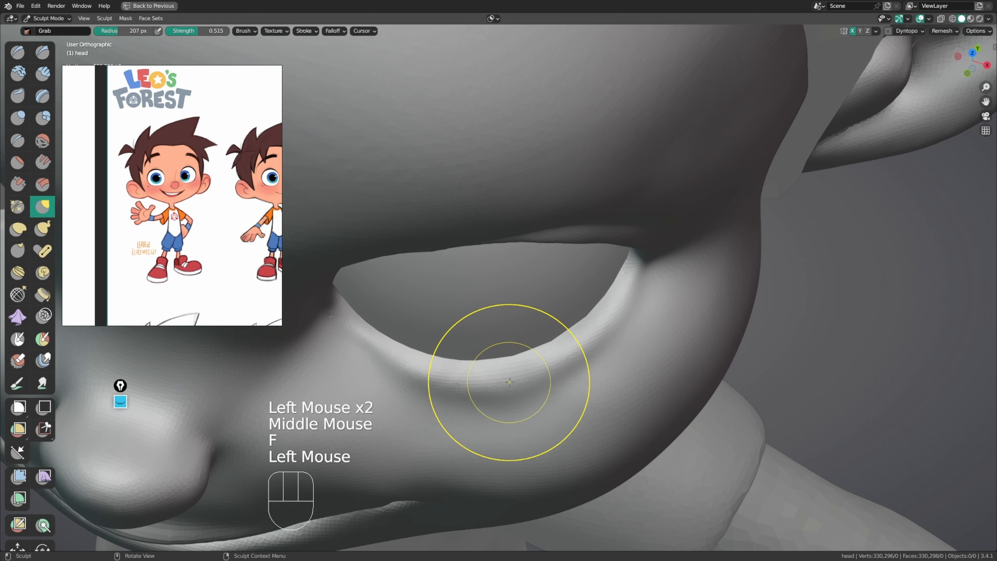
left_click_drag(417, 377, 412, 374)
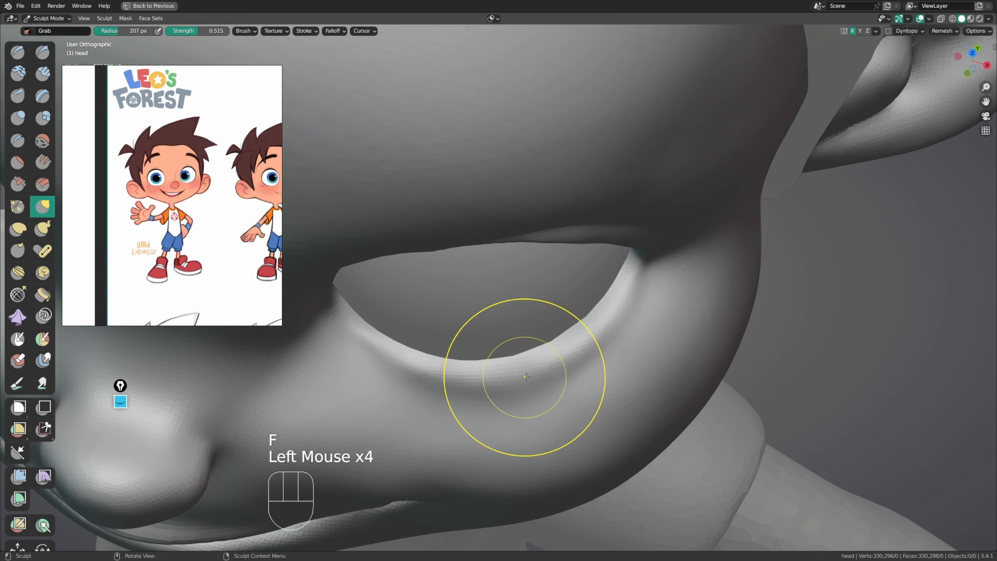
left_click_drag(483, 382, 484, 379)
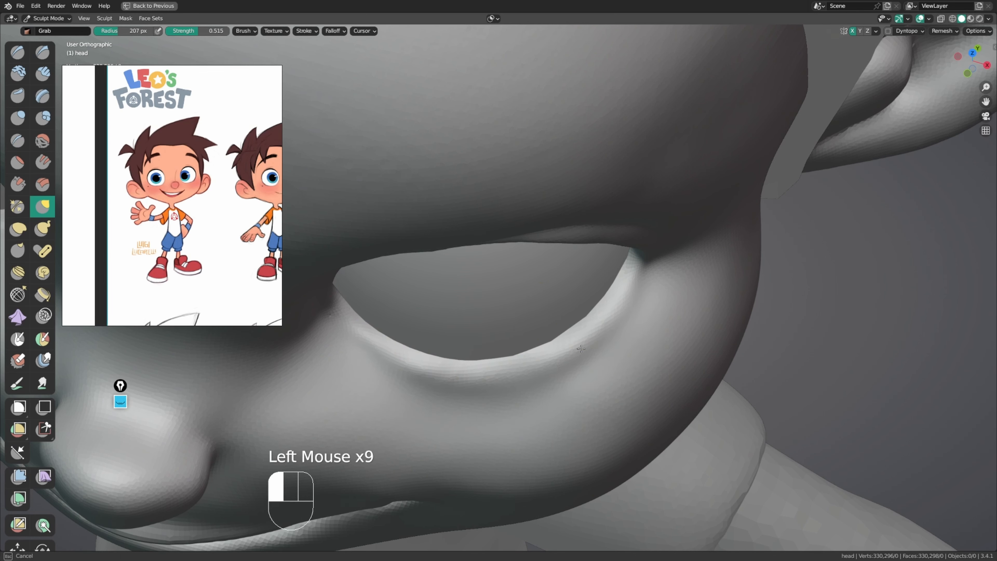
left_click_drag(549, 363, 548, 360)
left_click_drag(514, 383, 513, 379)
Step: Refine the lower eyelid edge with smaller Grab strokes, reducing the brush radius to 179 px and finally 130 px
key("f")
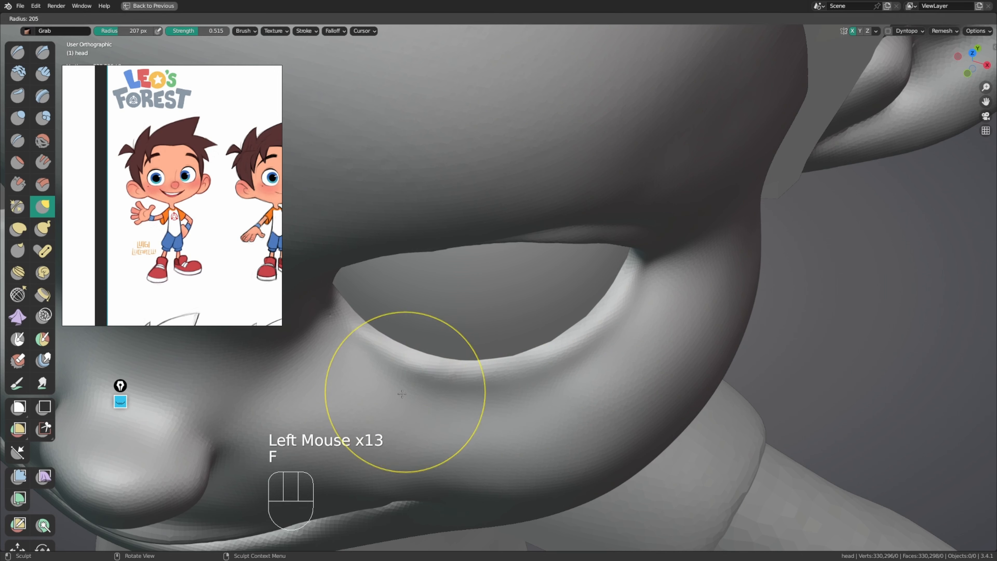
left_click(413, 372)
left_click(430, 377)
key("f")
left_click(397, 367)
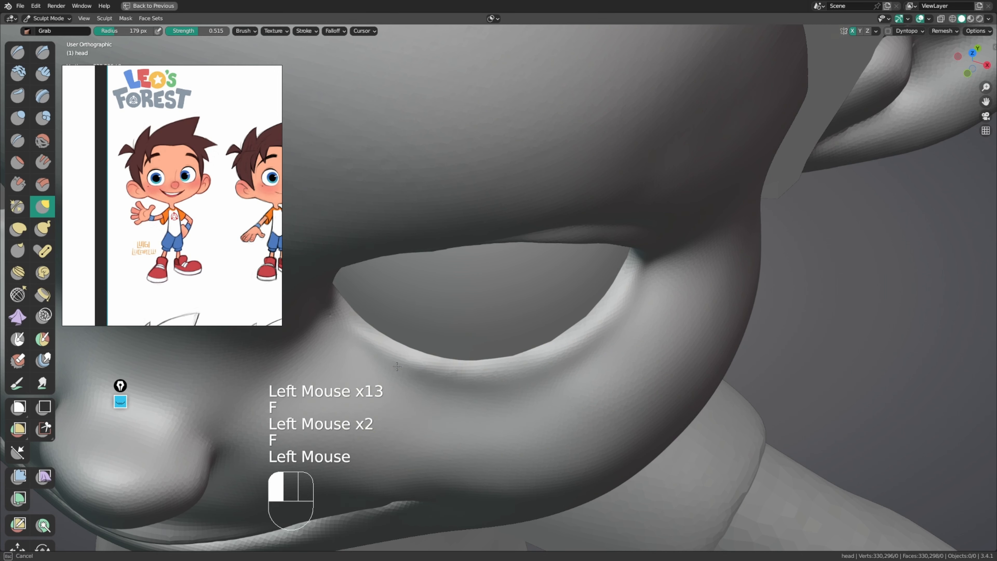
left_click_drag(467, 380, 470, 379)
key("f")
left_click(460, 389)
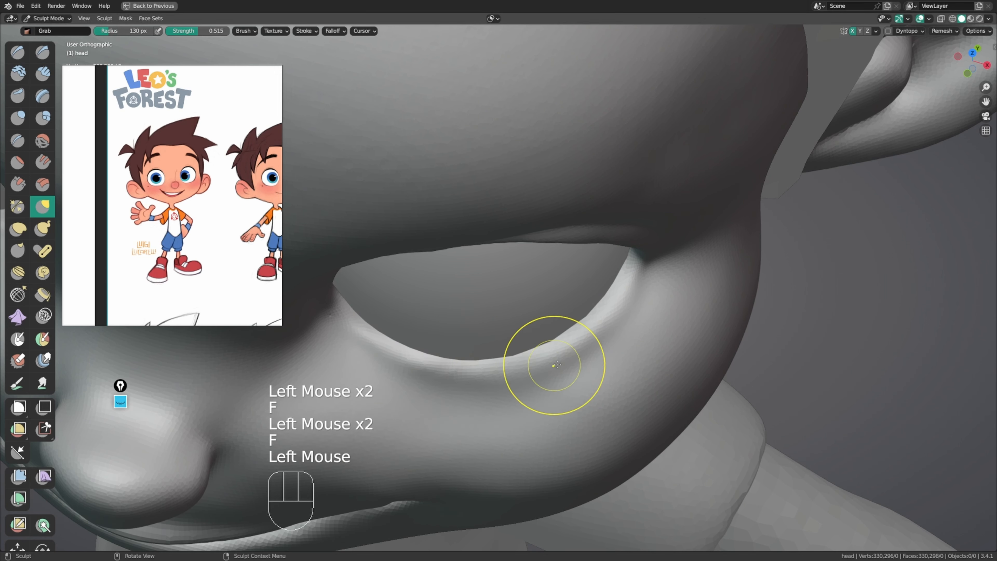
Step: Reshape the outer corner of the eyelid with the Grab brush at 158 px radius
mouse_move(636, 290)
middle_mouse_down()
mouse_move(659, 234)
mouse_move(630, 263)
middle_mouse_up()
key("f")
left_click_drag(629, 264, 623, 261)
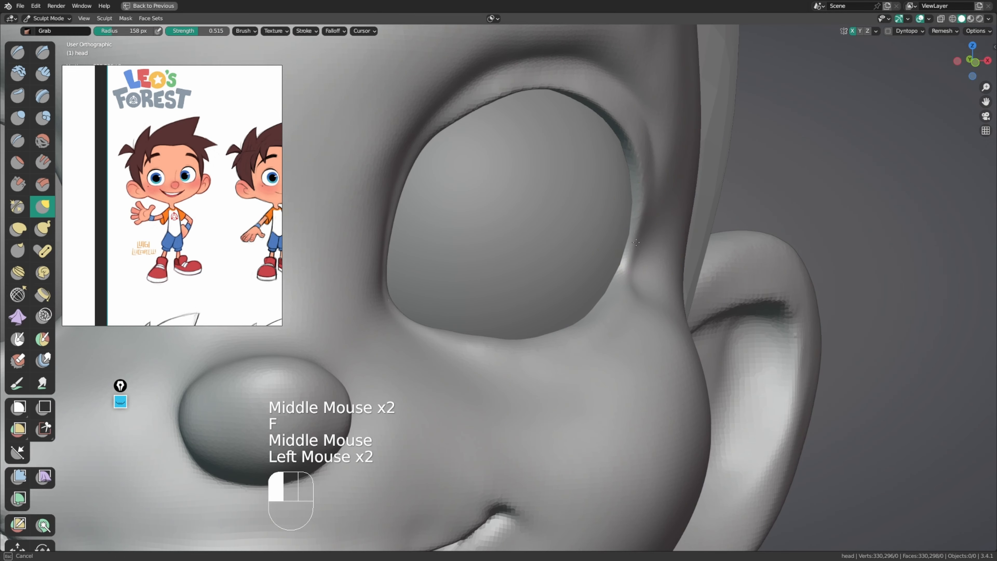
left_click_drag(641, 218, 637, 220)
middle_click_drag(643, 230, 600, 237)
left_click_drag(629, 225, 641, 234)
middle_click_drag(641, 235, 633, 286)
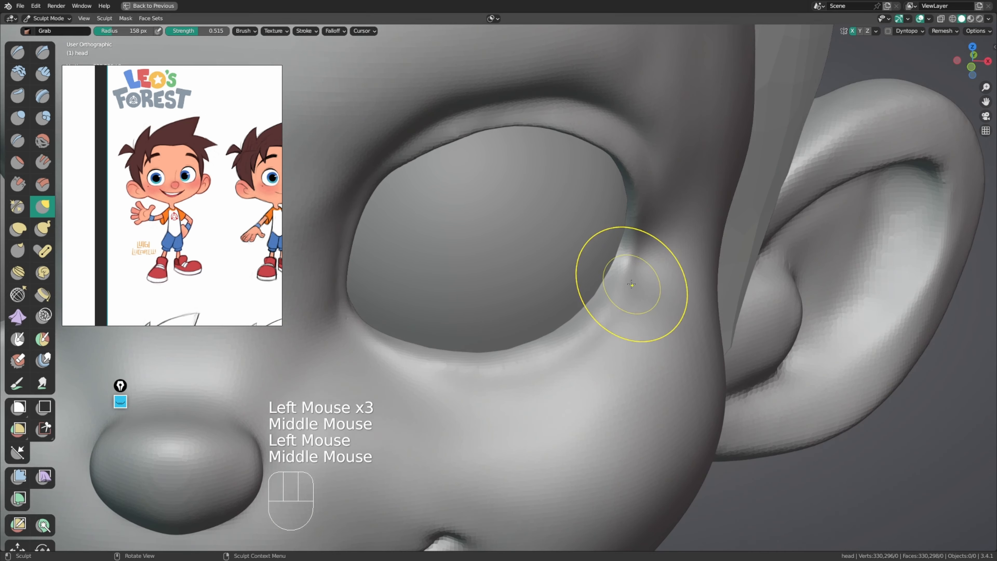
Step: Smooth the curve of the outer lower eyelid with Grab strokes at 141 px radius
key("f")
left_click_drag(631, 265, 623, 286)
middle_click_drag(623, 286, 601, 312)
left_click_drag(601, 312, 606, 316)
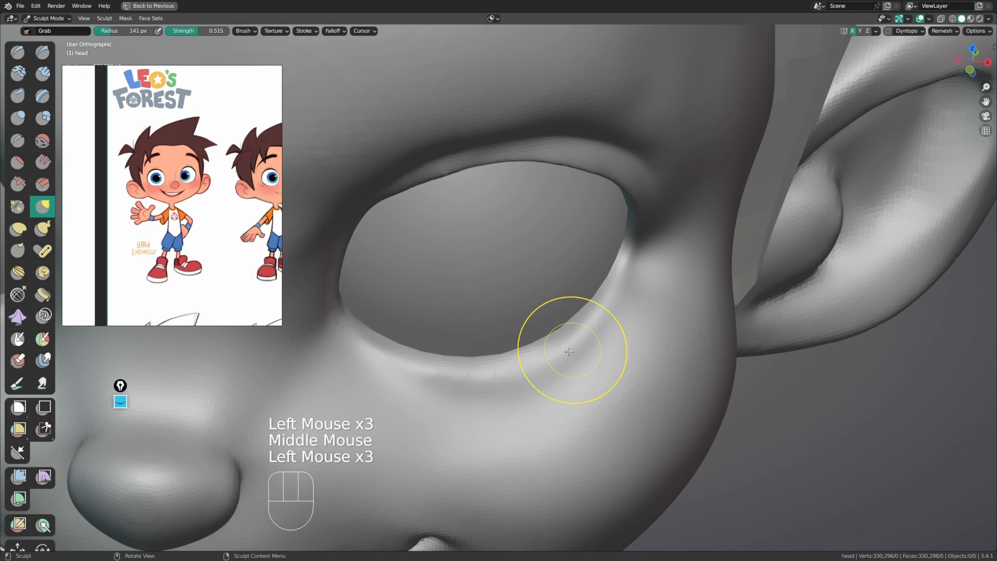
middle_click_drag(569, 351, 512, 395)
left_click_drag(512, 394, 548, 369)
left_click_drag(584, 337, 586, 340)
Step: Adjust the lower eyelid from its middle to the inner corner with the Grab brush at about 134 px radius
middle_click_drag(585, 339, 602, 320)
left_click_drag(480, 388, 473, 392)
left_click_drag(443, 386, 387, 379)
mouse_move(382, 373)
middle_mouse_down()
mouse_move(376, 346)
mouse_move(367, 377)
middle_mouse_up()
key("f")
left_click(376, 345)
left_click(367, 377)
key("f")
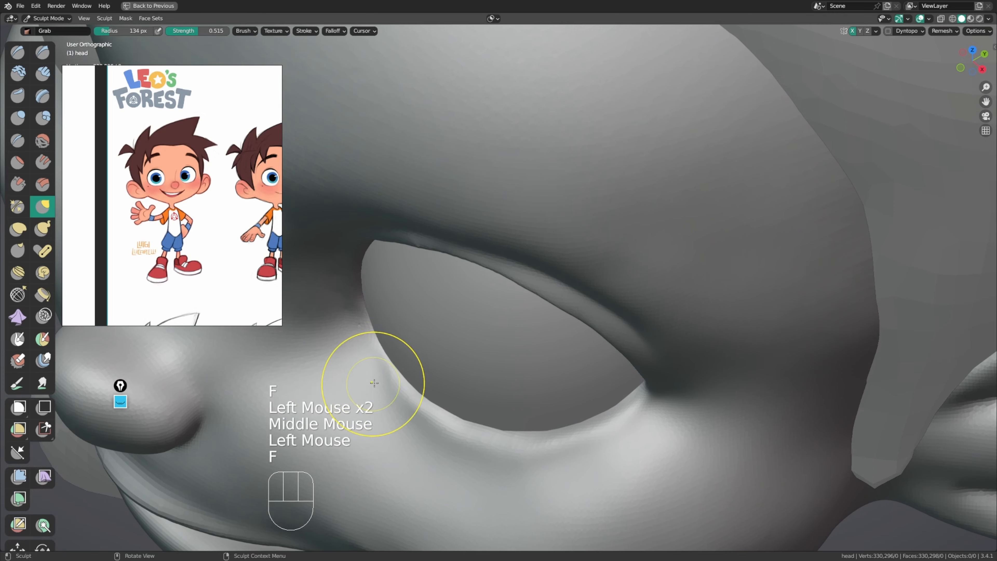
left_click(376, 353)
Step: Flatten the bumpy upper eyelid rim with the Scrape/Peaks brush at 96 px radius
middle_click_drag(393, 332, 397, 337, "ctrl")
middle_click_drag(397, 337, 513, 255, "ctrl")
middle_click_drag(506, 271, 471, 289)
middle_click_drag(470, 288, 472, 281, "ctrl")
mouse_move(472, 280)
middle_mouse_down("ctrl")
mouse_move(471, 265)
mouse_move(469, 276)
mouse_move(487, 271)
middle_mouse_up("ctrl")
key("4")
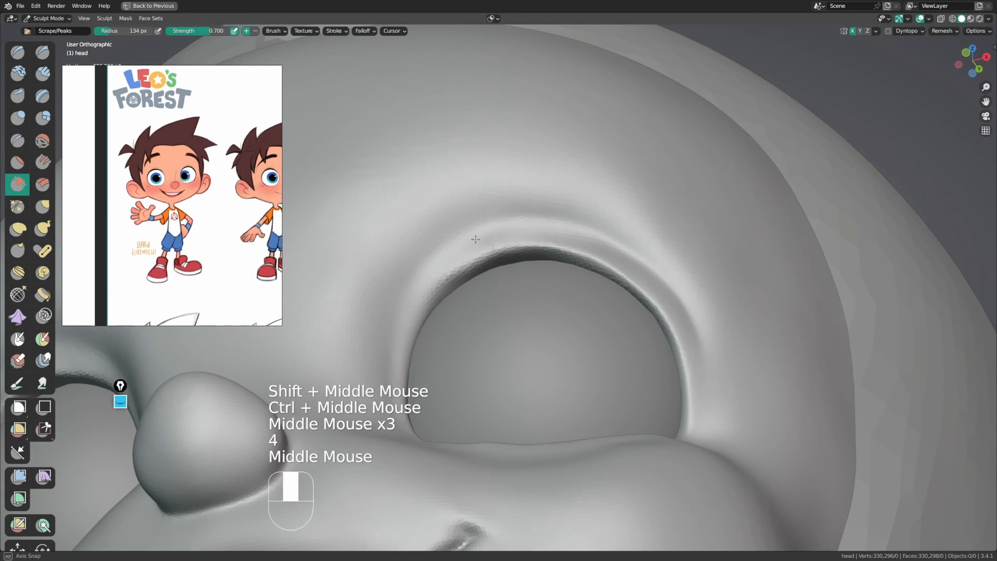
key("f")
left_click(479, 279)
left_click(479, 280)
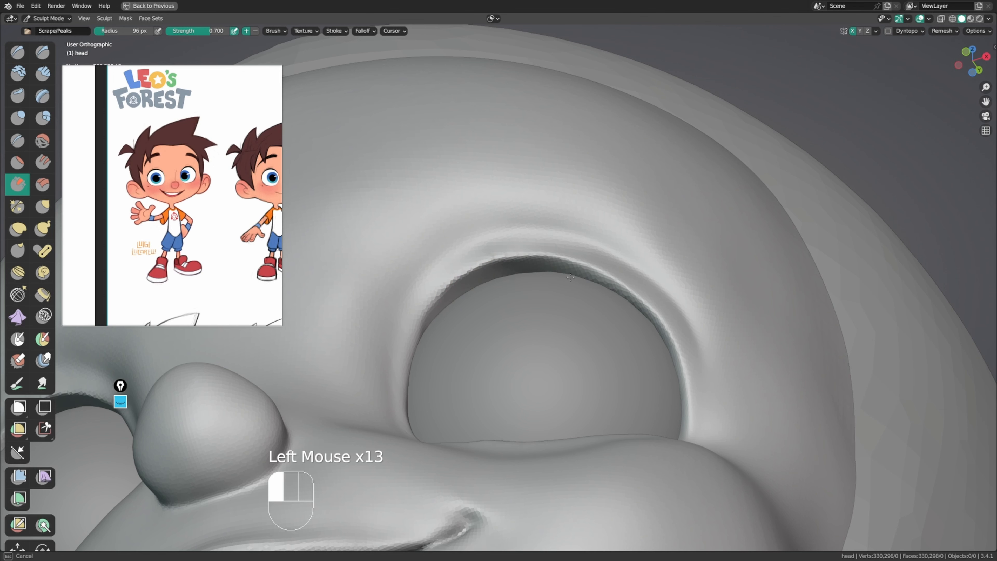
Step: Pull the upper eyelid rim into a clean arc with the Grab brush and check the whole face from the front
mouse_move(570, 277)
middle_mouse_down()
mouse_move(432, 314)
mouse_move(451, 328)
mouse_move(481, 304)
middle_mouse_up()
key("g")
key("f")
left_click(432, 314)
left_click(431, 314)
key("f")
left_click_drag(512, 276, 501, 281)
left_click_drag(451, 306, 456, 311)
middle_click_drag(463, 301, 483, 328)
left_click_drag(545, 272, 565, 279)
middle_click_drag(567, 275, 569, 330, "ctrl")
middle_click_drag(561, 299, 568, 275)
mouse_move(569, 279)
middle_mouse_down("shift")
mouse_move(612, 245)
mouse_move(601, 298)
middle_mouse_up("shift")
middle_click_drag(597, 263, 580, 252)
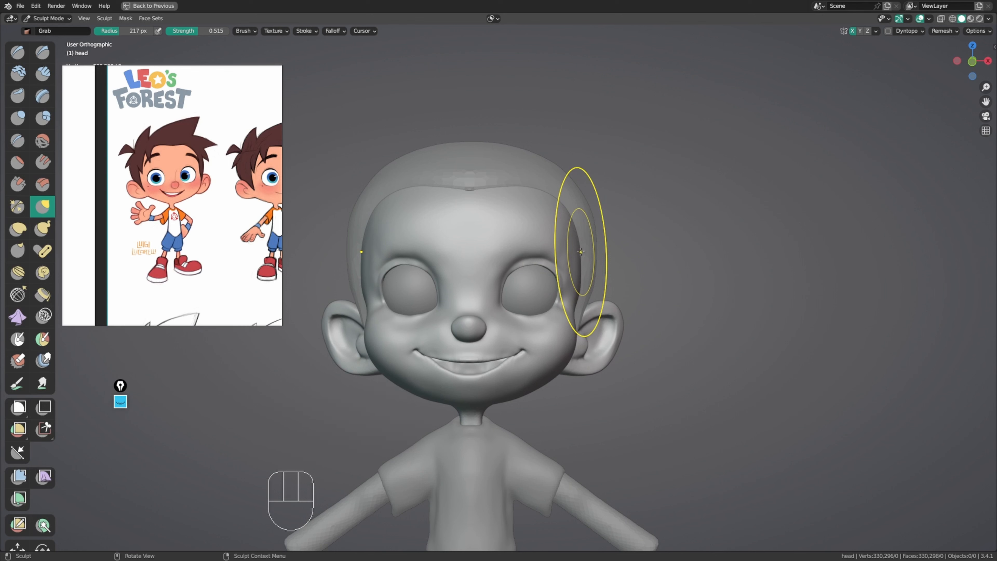
Step: Adjust the side of the face between the eye and the ear with the Grab brush, reducing its radius to 129 px
middle_click_drag(409, 263, 436, 259)
mouse_move(435, 260)
middle_mouse_down("shift")
mouse_move(468, 256)
mouse_move(422, 234)
mouse_move(381, 322)
mouse_move(412, 323)
middle_mouse_up("shift")
key("f")
left_click(370, 338)
key("f")
left_click(407, 328)
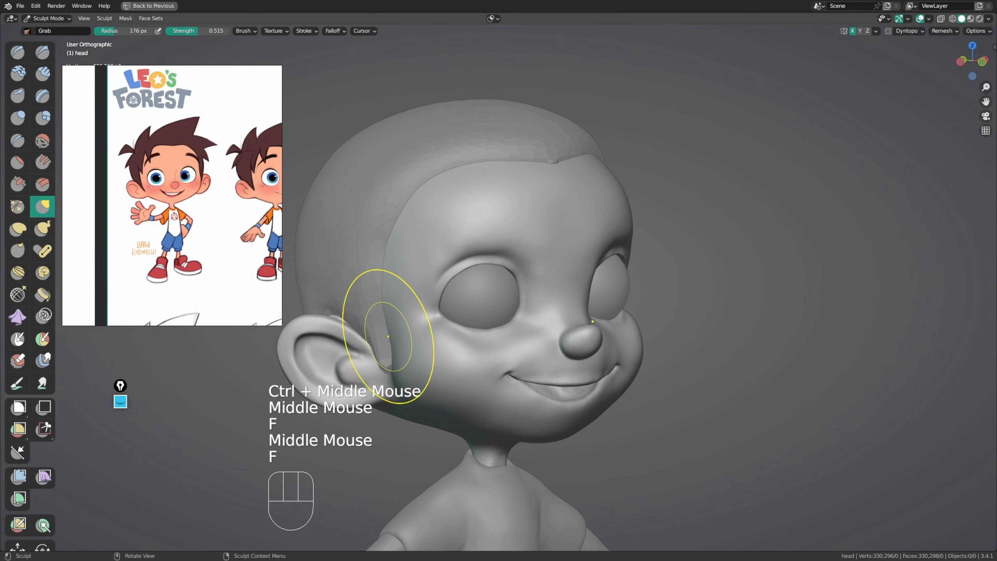
left_click_drag(387, 338, 387, 329)
mouse_move(405, 326)
middle_mouse_down()
mouse_move(395, 318)
mouse_move(398, 336)
middle_mouse_up()
key("ctrl+z")
key("ctrl+z")
key("f")
key("f")
left_click_drag(397, 336, 382, 337)
middle_click_drag(381, 337, 348, 339)
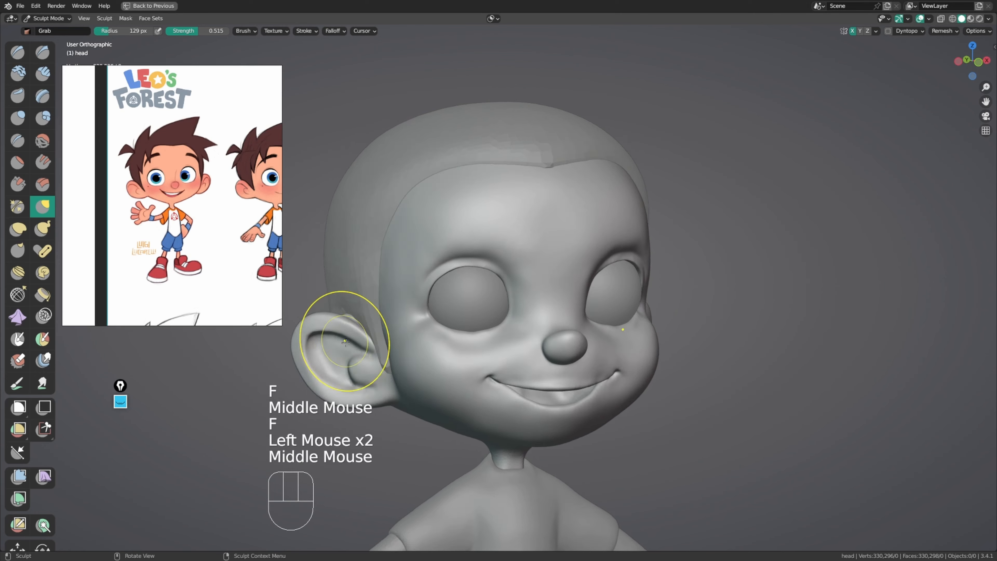
Step: Reshape the cheek near the ear and the outer eye area with Grab, and smooth the temple at 73 px radius
left_click_drag(390, 369, 394, 374)
mouse_move(400, 345)
middle_mouse_down()
mouse_move(372, 336)
mouse_move(412, 301)
middle_mouse_up()
left_click_drag(412, 301, 412, 279)
left_click_drag(415, 283, 413, 283)
middle_click_drag(416, 286, 439, 292)
key("f")
left_click_drag(406, 256, 400, 254, "shift")
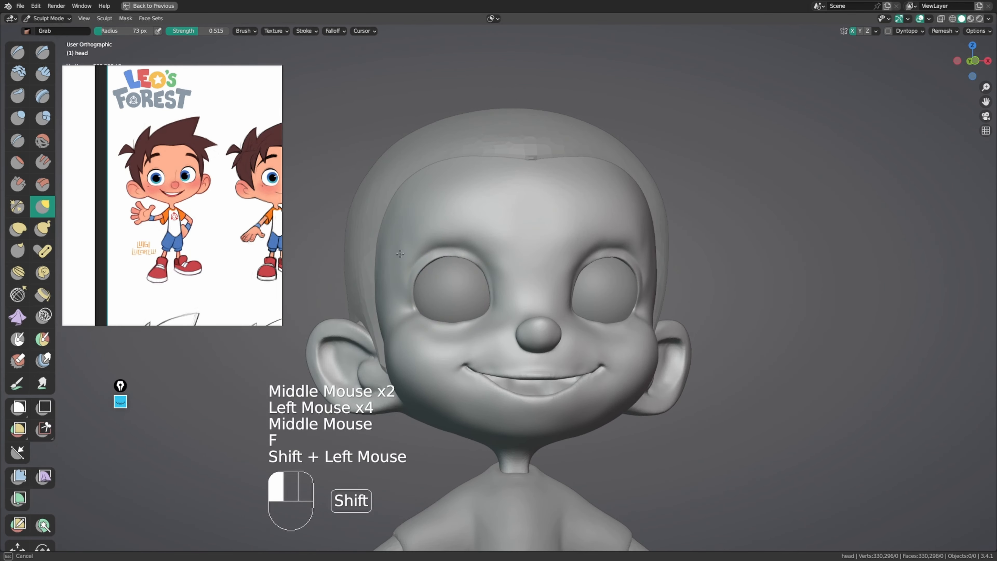
Step: Build up the surface between the outer eye corner and the ear with the Draw brush at 73 px radius
middle_click_drag(411, 298, 427, 298)
key("x")
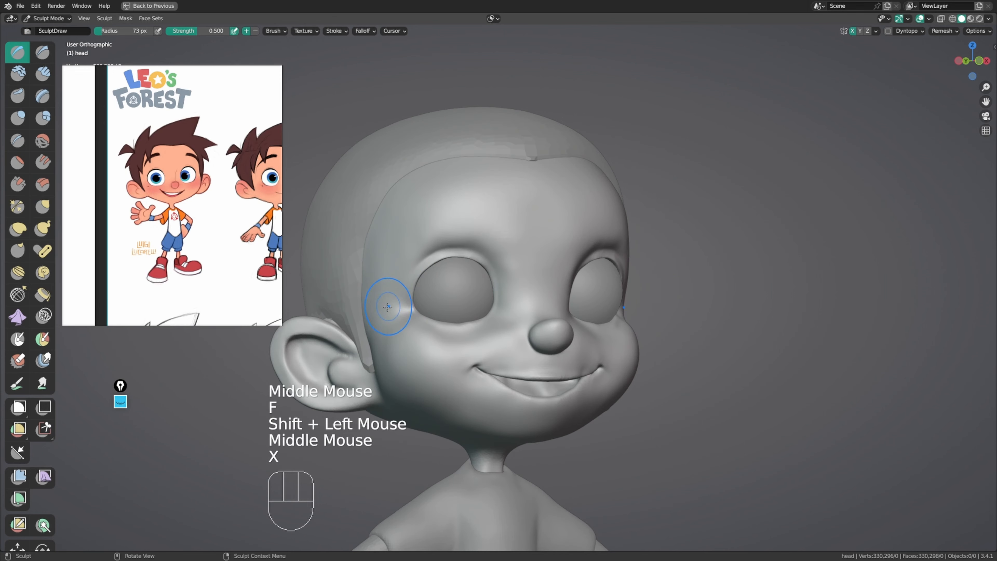
left_click_drag(388, 309, 396, 318)
left_click_drag(391, 317, 395, 322)
middle_click_drag(381, 345, 404, 334)
left_click_drag(404, 334, 396, 332)
left_click_drag(392, 334, 378, 322)
Step: Smooth the outer eye corner, cheek and brow area with a 93 px brush radius
key("f")
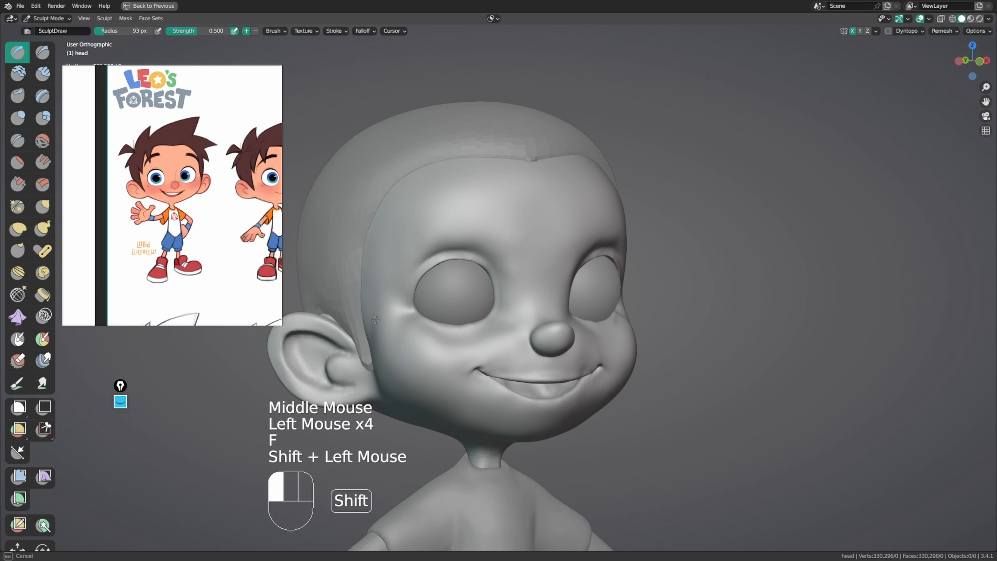
middle_click_drag(376, 347, 396, 348)
left_click_drag(397, 348, 399, 350, "shift")
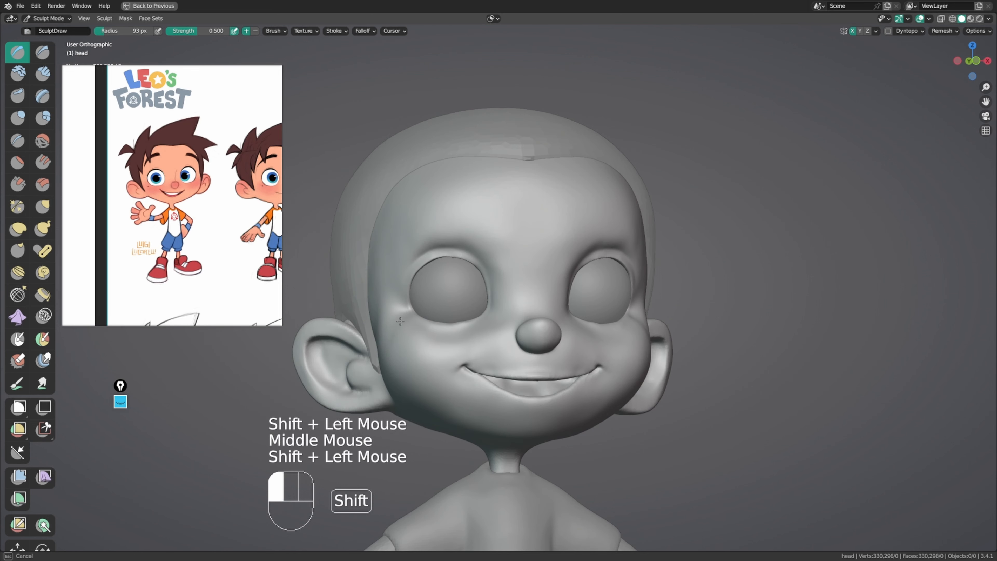
middle_click_drag(418, 282, 495, 241)
mouse_move(495, 241)
left_mouse_down("shift")
mouse_move(509, 261)
mouse_move(475, 251)
left_mouse_up("shift")
middle_click_drag(475, 250, 456, 235)
Step: Reshape the outer end of the brow with the Grab brush at 73 px radius and smooth it
key("g")
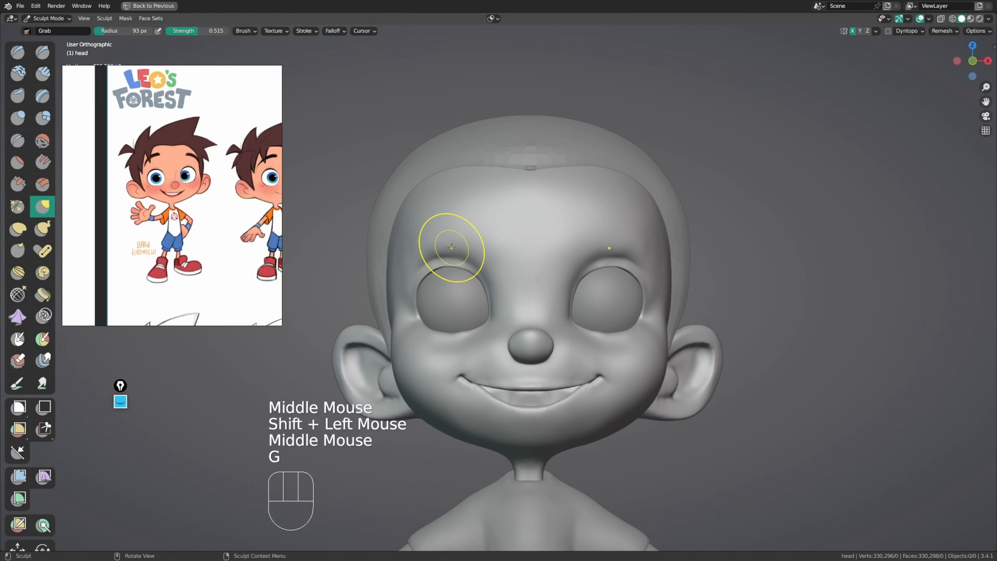
left_click(433, 252)
key("f")
left_click(421, 255)
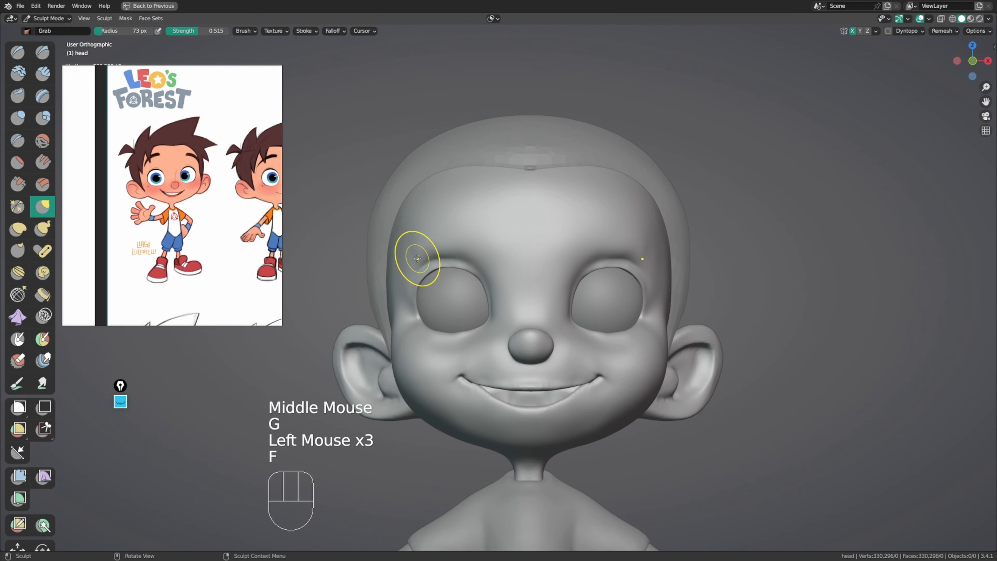
left_click_drag(417, 257, 424, 256)
middle_click_drag(481, 258, 500, 256)
left_click_drag(463, 249, 458, 247, "shift")
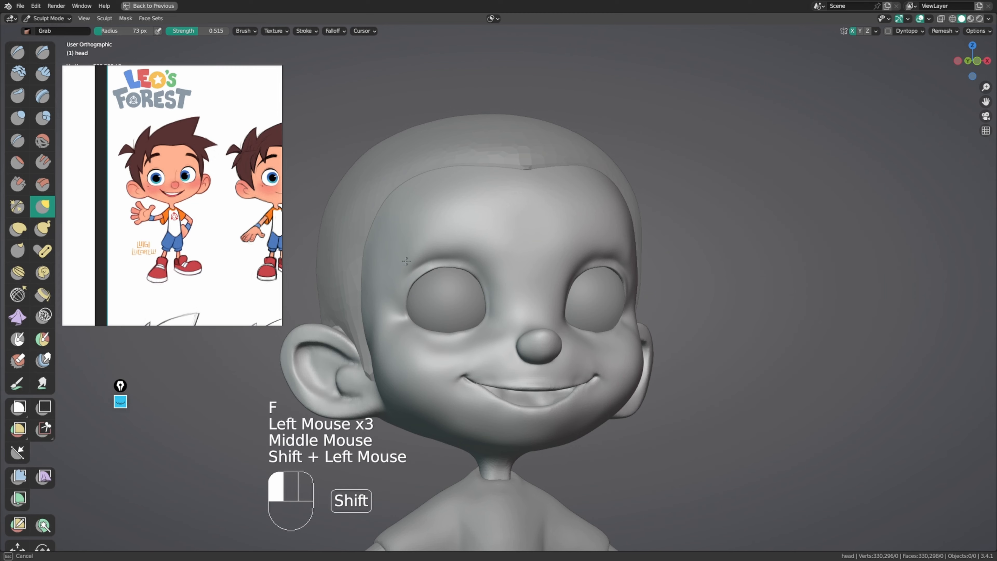
Step: Examine the head from several angles in perspective and orthographic view and compare its proportions with the character reference
middle_click_drag(510, 243, 447, 253)
middle_click_drag(491, 227, 578, 213)
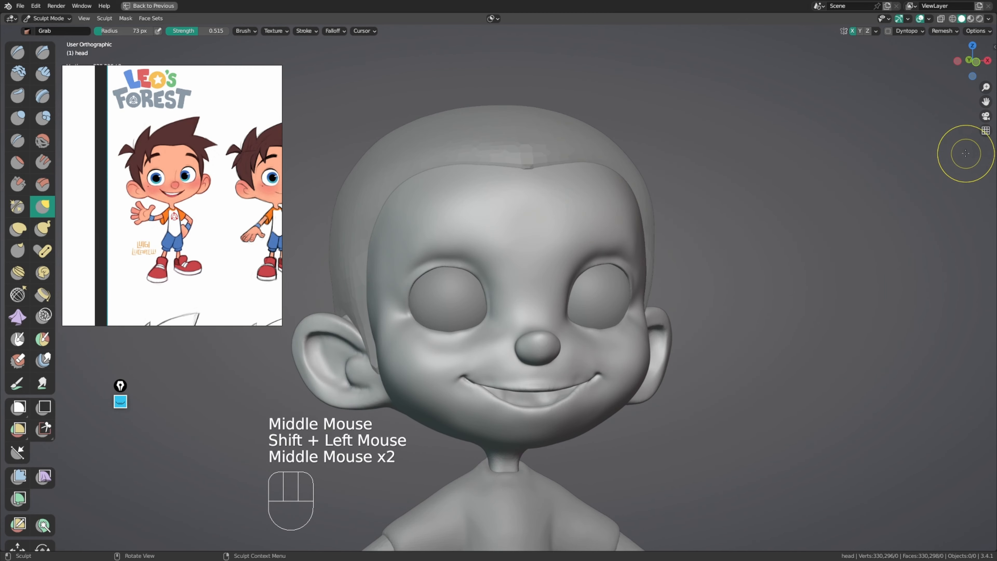
left_click(985, 131)
middle_click_drag(635, 199, 617, 243, "ctrl")
middle_click_drag(616, 244, 586, 243, "ctrl")
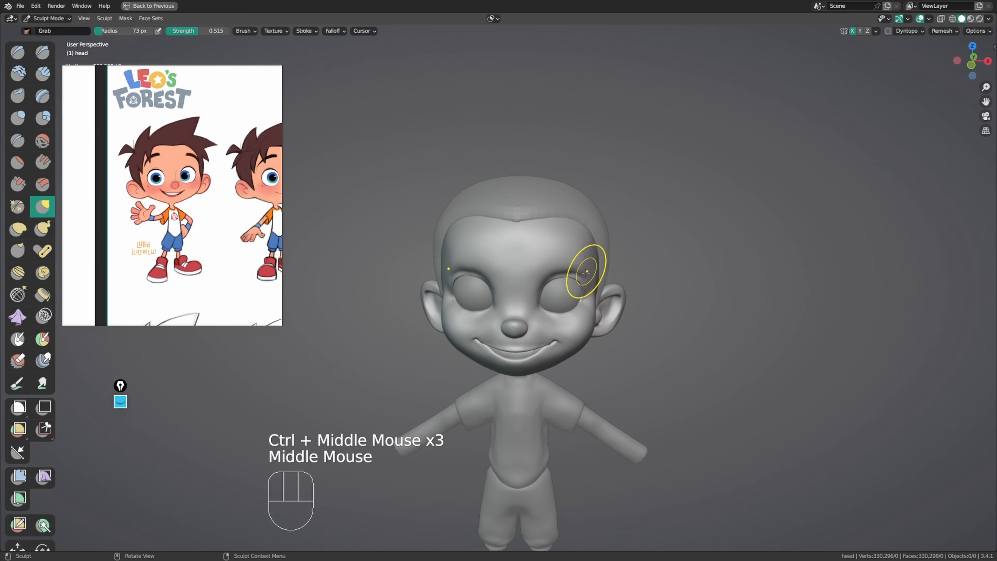
middle_click_drag(553, 315, 560, 284)
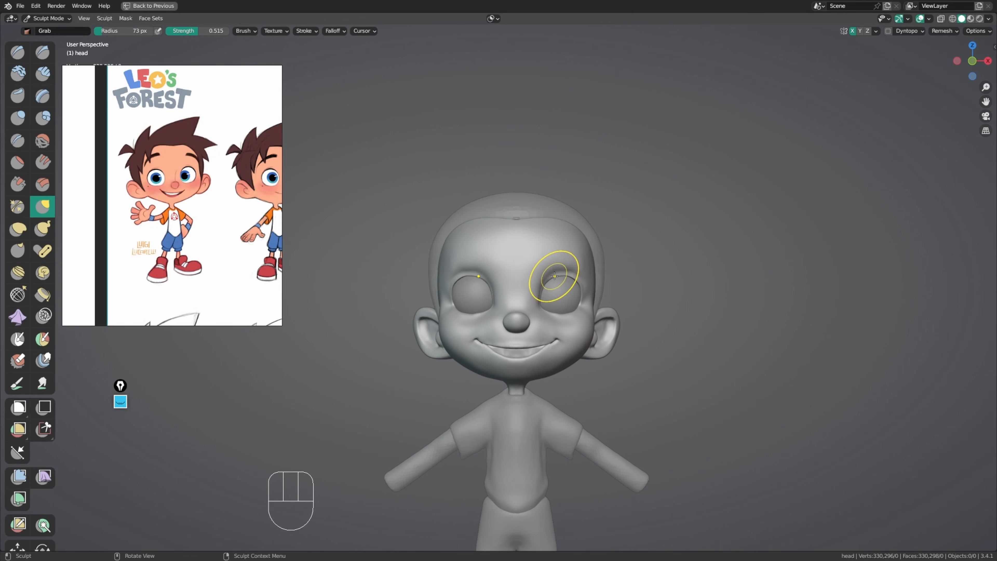
mouse_move(595, 284)
middle_mouse_down()
mouse_move(551, 297)
mouse_move(589, 271)
mouse_move(539, 312)
mouse_move(514, 316)
middle_mouse_up()
middle_click_drag(514, 316, 534, 304, "ctrl")
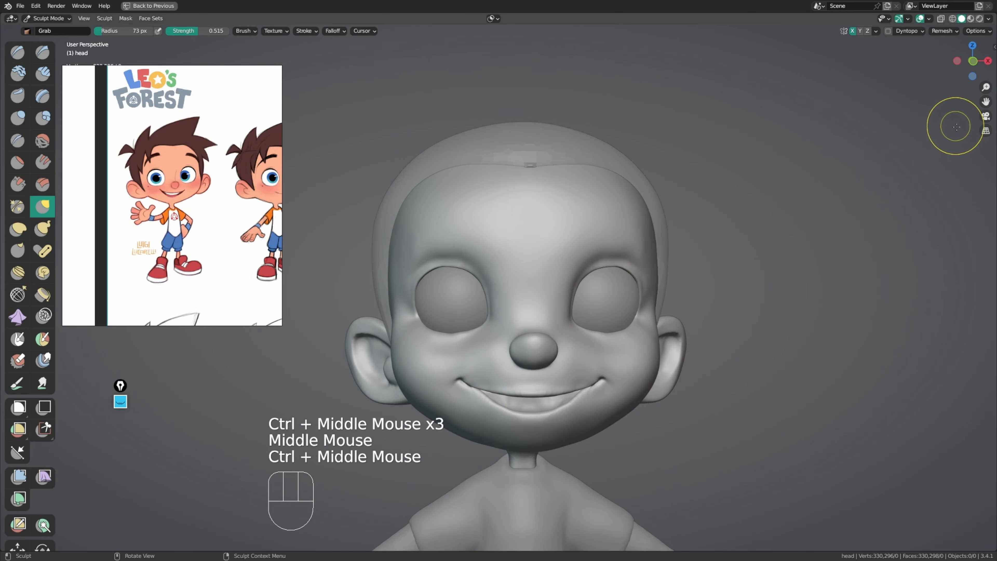
left_click(984, 130)
middle_click_drag(569, 275, 576, 329, "ctrl")
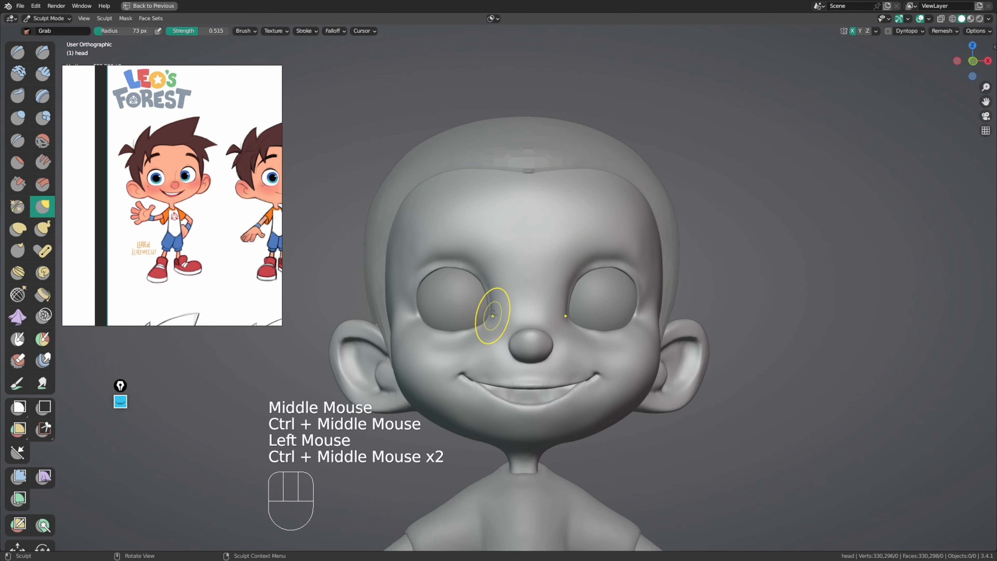
Step: Widen the eye opening towards the nose with the Grab brush at radii of 101, 252 and 178 px
left_click(487, 317)
key("f")
left_click(489, 291)
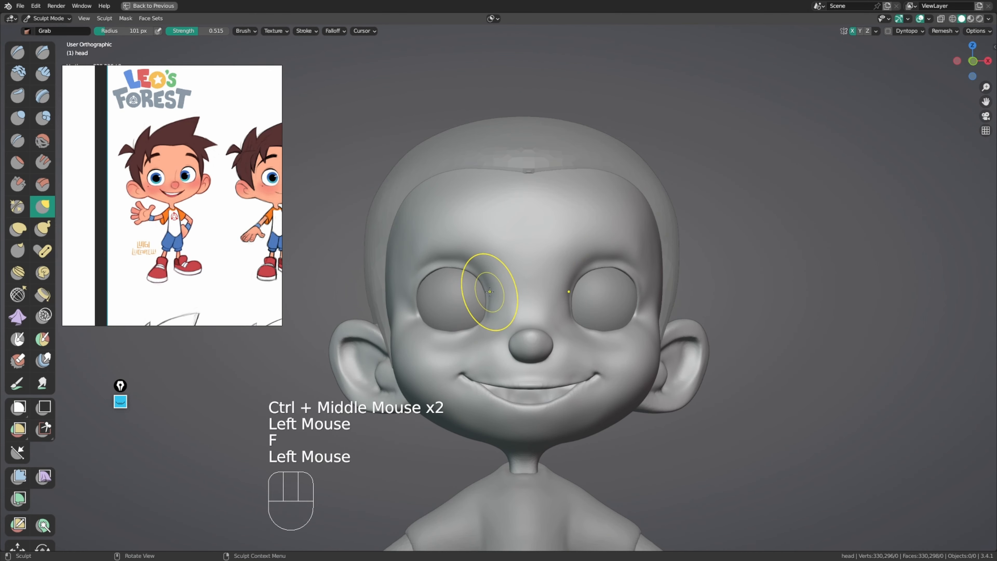
middle_click_drag(506, 313, 533, 306)
key("f")
left_click(486, 286)
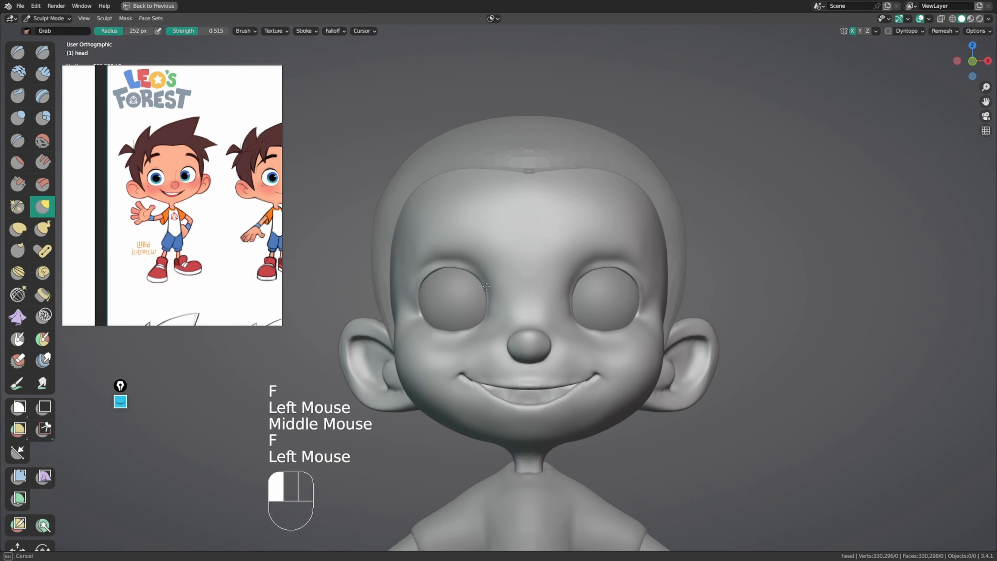
left_click_drag(484, 277, 487, 277)
key("f")
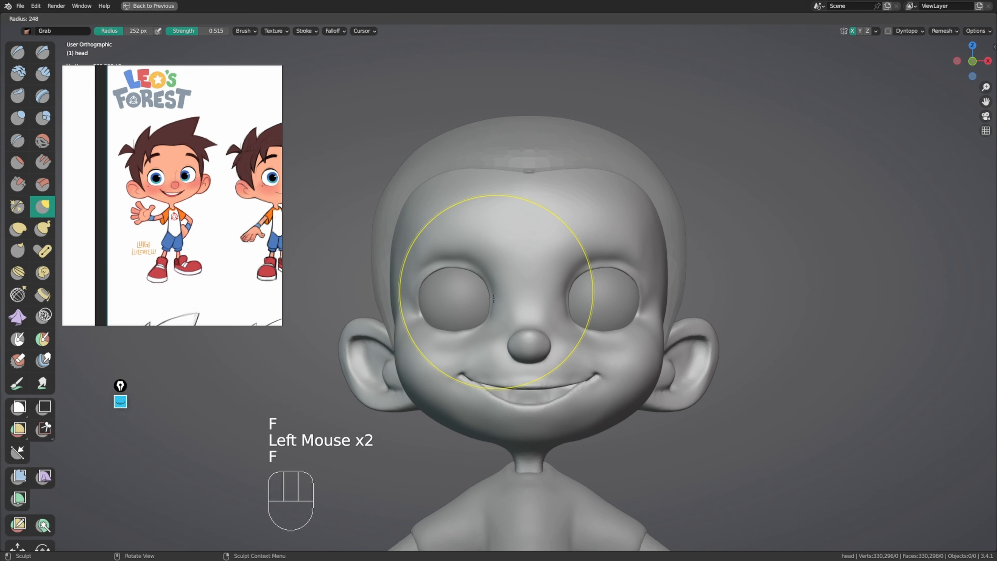
key("f")
left_click(481, 329)
left_click(487, 295)
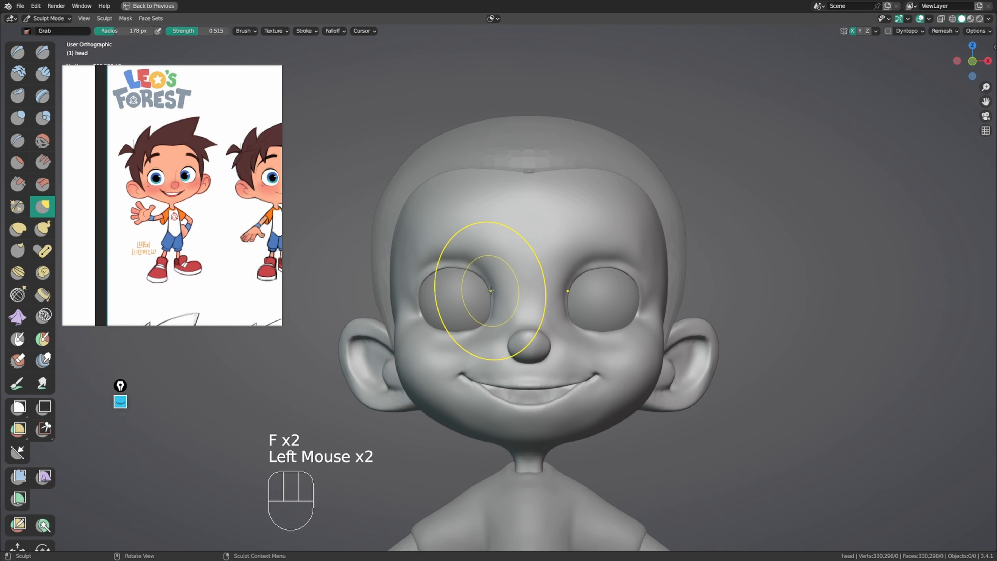
Step: Reshape the inner eye corner beside the nose bridge with the Grab brush, reducing the radius to 142 px
key("f")
mouse_move(479, 290)
middle_mouse_down()
mouse_move(474, 252)
mouse_move(505, 283)
mouse_move(545, 234)
mouse_move(523, 290)
mouse_move(471, 334)
mouse_move(494, 302)
middle_mouse_up()
left_click(463, 264)
key("f")
key("f")
left_click(516, 305)
left_click_drag(509, 311, 512, 311)
Step: Adjust the depth and contour of the inner eye socket beside the nose with Grab at 142 px radius
middle_click_drag(510, 314, 476, 396)
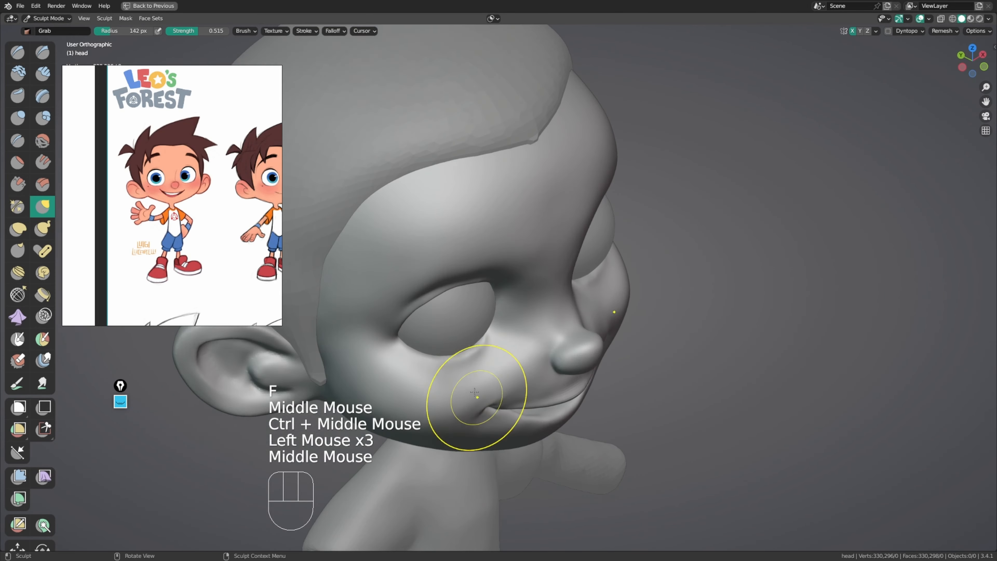
left_click_drag(510, 313, 508, 300)
left_click(507, 301)
middle_click_drag(508, 302, 470, 282)
mouse_move(490, 291)
middle_mouse_down()
mouse_move(477, 262)
mouse_move(508, 310)
mouse_move(507, 353)
middle_mouse_up()
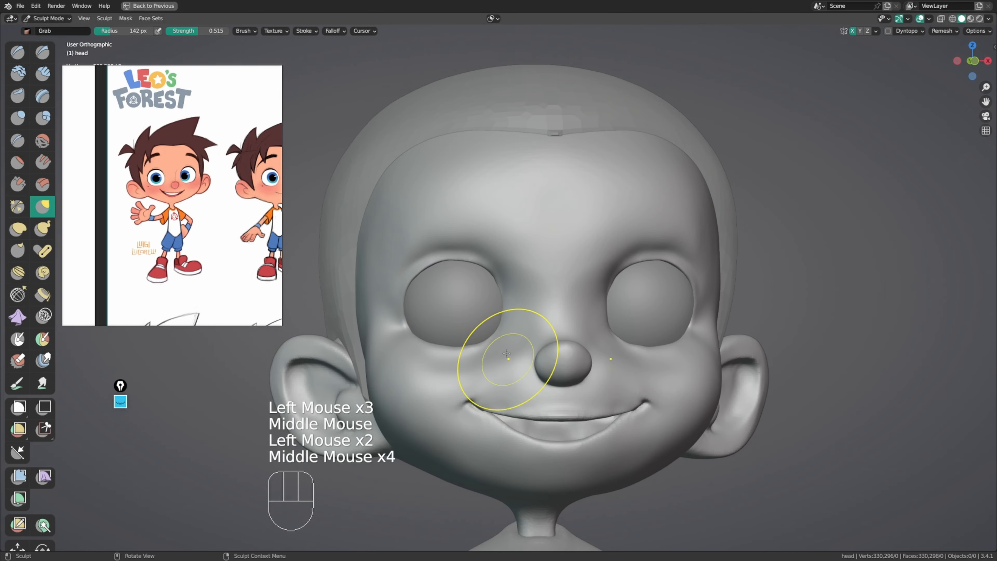
middle_click_drag(516, 316, 512, 312)
left_click_drag(511, 311, 511, 311)
mouse_move(517, 305)
middle_mouse_down()
mouse_move(474, 327)
mouse_move(607, 318)
mouse_move(528, 293)
mouse_move(535, 306)
mouse_move(526, 306)
middle_mouse_up()
left_click(512, 312)
Step: Grab the upper inner eye corner at 118 px radius and pull the outer lower eye corner inward at 87 px
key("f")
left_click(511, 282)
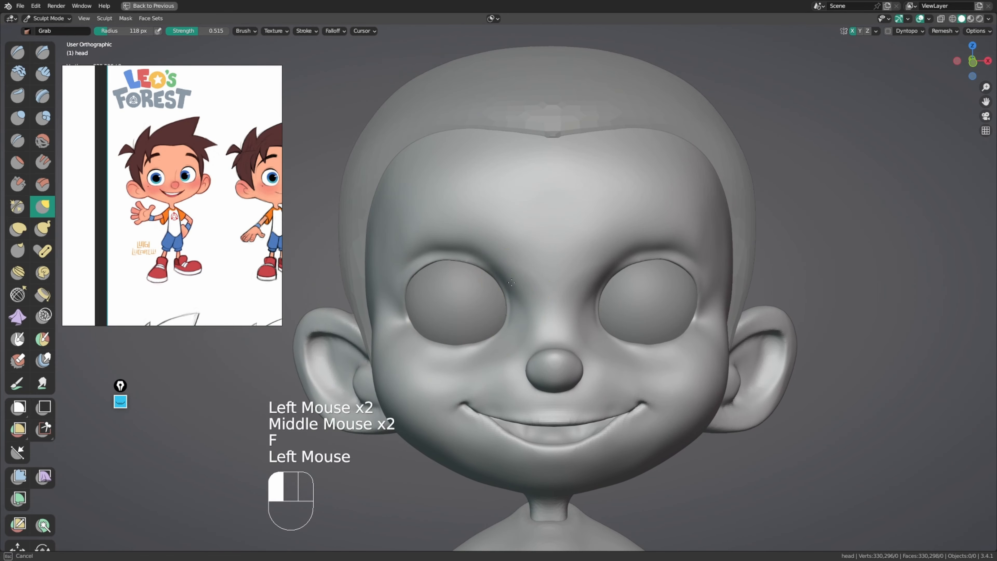
middle_click_drag(516, 274, 538, 239)
middle_click_drag(538, 239, 453, 268, "ctrl")
key("f")
left_click(488, 262)
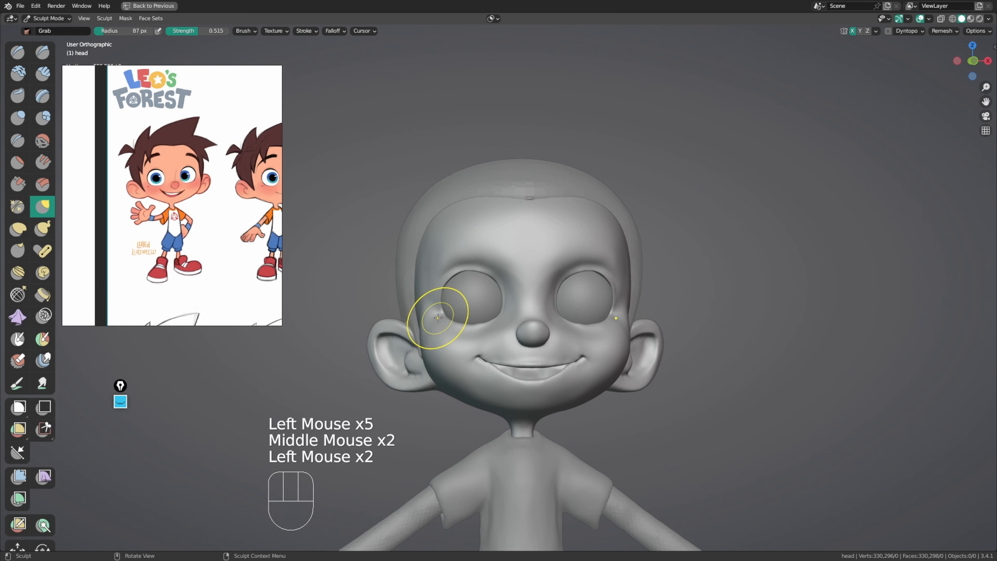
left_click_drag(438, 317, 443, 320)
Step: Reshape the upper eyelid's edge around the eyeball from below with Grab at 145 and 100 px radius
mouse_move(447, 334)
middle_mouse_down()
mouse_move(454, 394)
mouse_move(597, 311)
mouse_move(584, 257)
mouse_move(561, 257)
middle_mouse_up()
middle_click_drag(557, 274, 547, 220, "ctrl")
middle_click_drag(538, 226, 514, 218)
key("f")
left_click(533, 278)
middle_click_drag(534, 279, 503, 242)
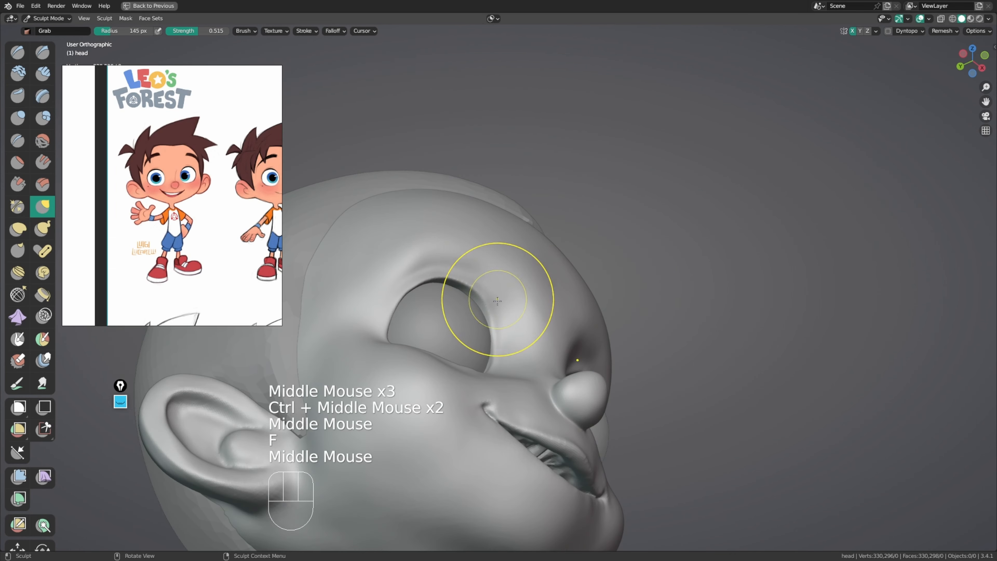
middle_click_drag(470, 281, 359, 269)
key("f")
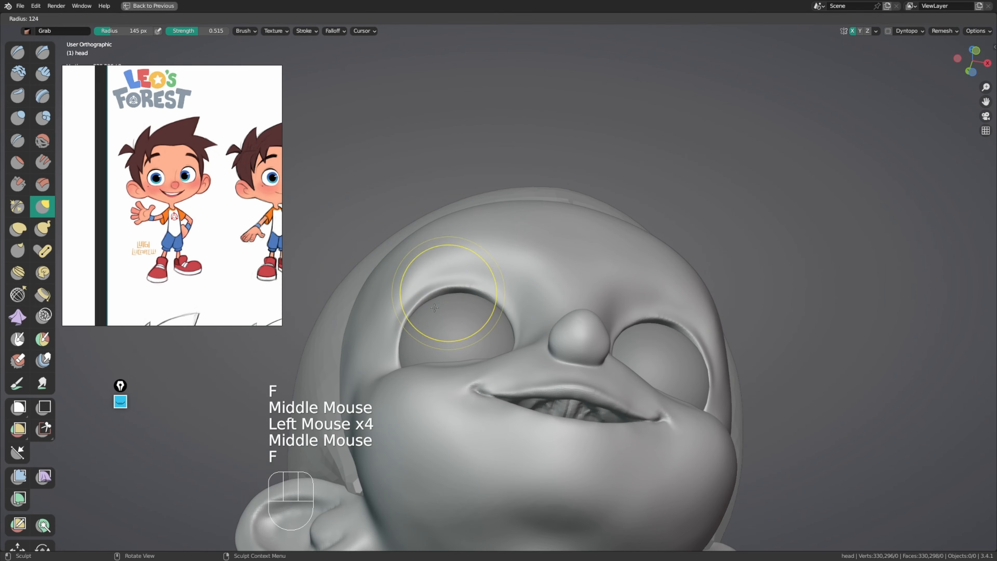
left_click(485, 293)
left_click_drag(416, 307, 420, 306)
middle_click_drag(418, 308, 401, 379)
Step: Enter Edit Mode on the eyeballs and scale the character's left eyeball along the global Y axis
key("ctrl+Tab")
mouse_move(420, 340)
middle_mouse_down()
mouse_move(460, 312)
mouse_move(466, 289)
middle_mouse_up()
left_click(473, 316)
key("Tab")
middle_click_drag(514, 268, 569, 275)
middle_click_drag(569, 275, 663, 265, "ctrl")
key("s")
key("y")
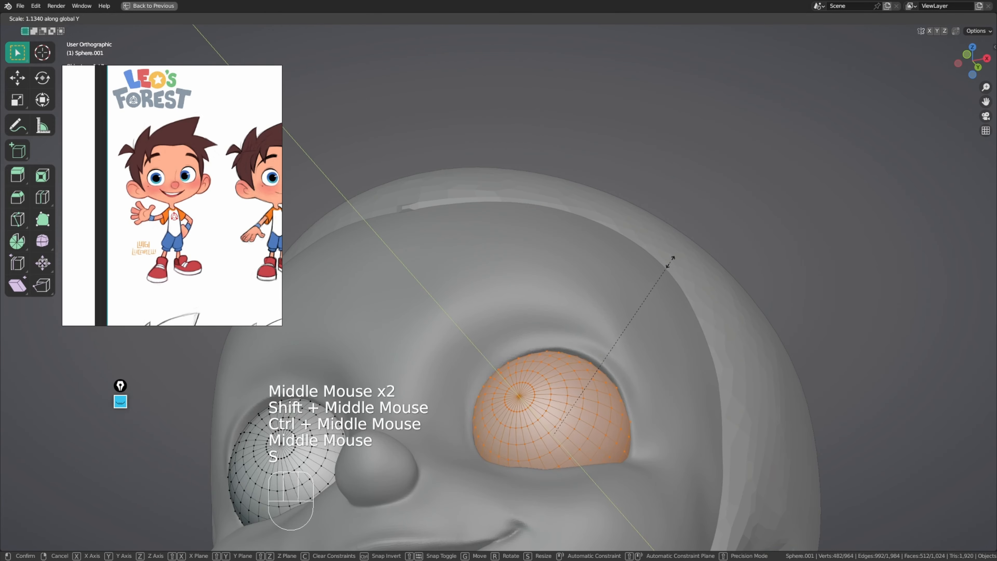
left_click(579, 369)
middle_click_drag(596, 420, 410, 432)
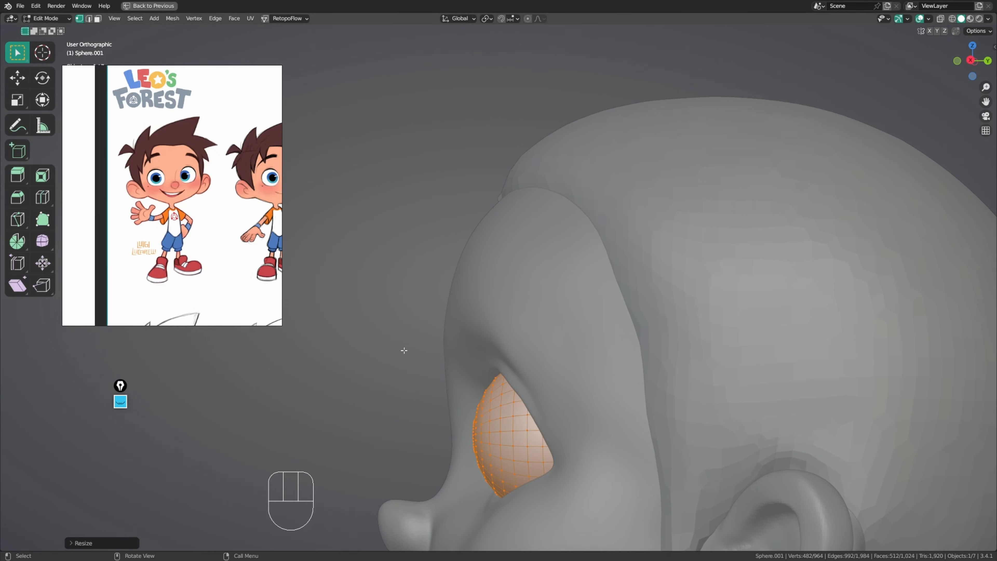
mouse_move(403, 350)
middle_mouse_down()
mouse_move(687, 338)
mouse_move(745, 306)
mouse_move(661, 307)
middle_mouse_up()
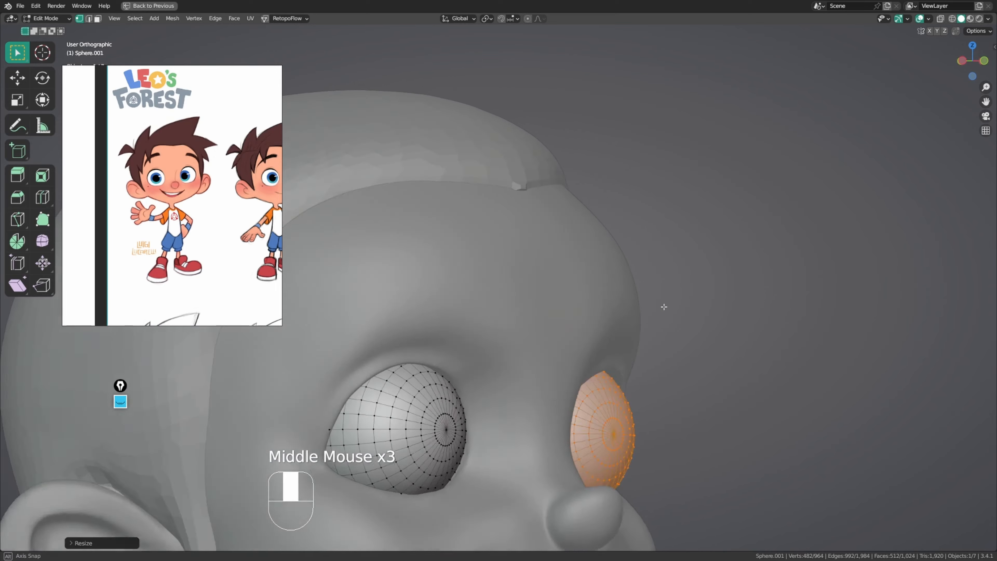
Step: Show the full workspace and delete all vertices of the character's right eyeball in see-through Edit Mode
key("ctrl+Tab")
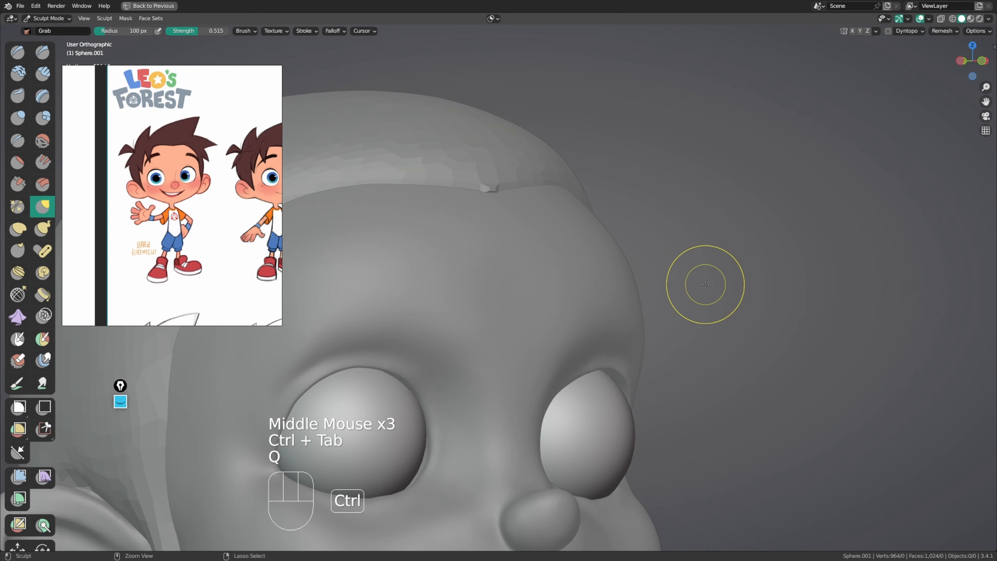
key("ctrl+space")
middle_click_drag(700, 283, 589, 290)
middle_click_drag(589, 290, 408, 271, "shift")
key("Tab")
key("alt+z")
left_click_drag(373, 271, 506, 408)
key("x")
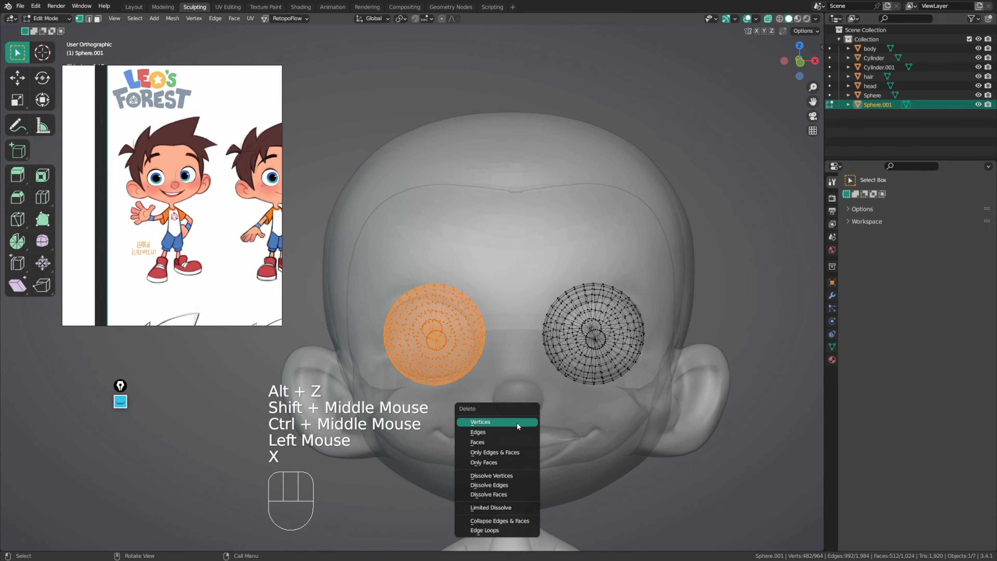
left_click(516, 423)
Step: Add a Mirror modifier on the X axis to the remaining eyeball and turn off the see-through display
left_click(919, 197)
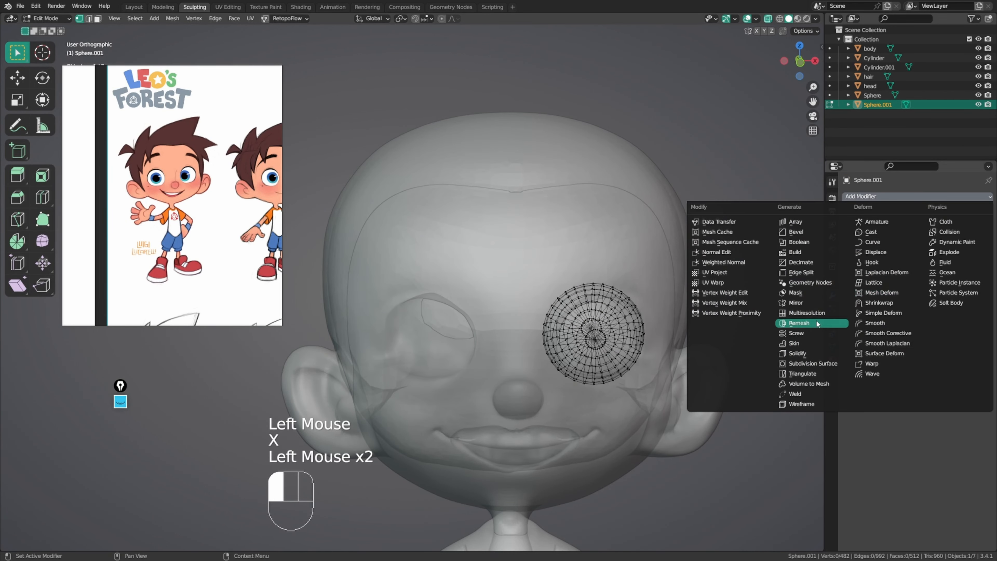
left_click(816, 303)
mouse_move(816, 303)
middle_mouse_down()
mouse_move(690, 269)
mouse_move(672, 300)
mouse_move(685, 294)
middle_mouse_up()
key("Tab")
key("alt+z")
mouse_move(685, 294)
middle_mouse_down("shift")
mouse_move(691, 274)
mouse_move(670, 273)
mouse_move(679, 257)
middle_mouse_up("shift")
Step: Select the eyeball's whole mesh and scale it along the global Y axis to fit the eye socket
key("Tab")
key("a")
key("s")
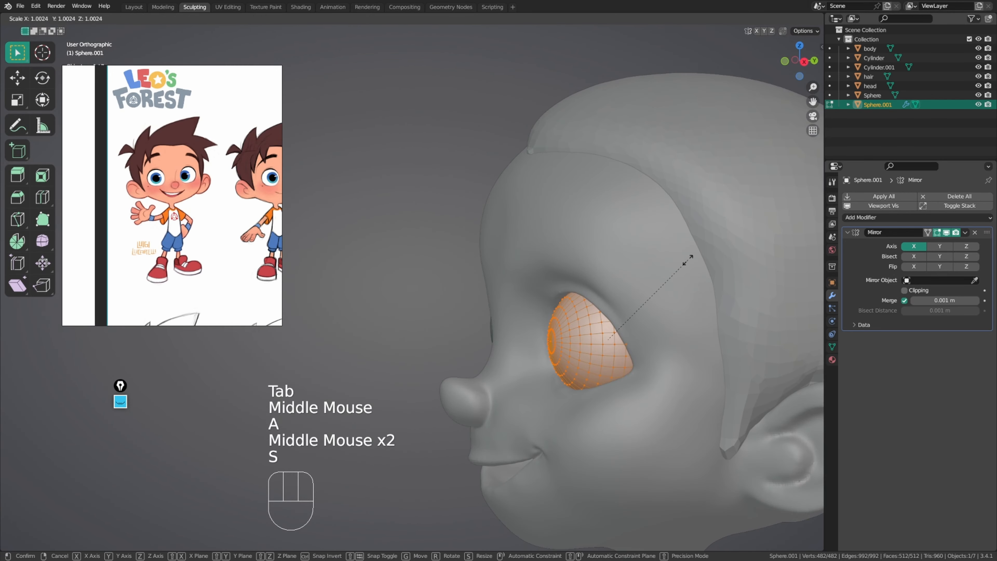
key("y")
left_click(612, 306)
middle_click_drag(613, 306, 756, 285)
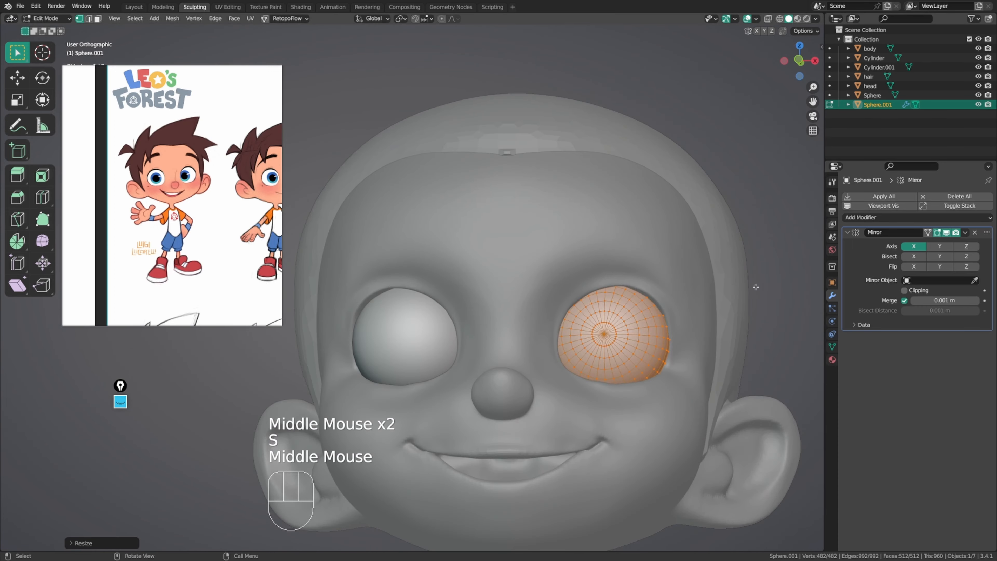
middle_click_drag(688, 294, 667, 290)
middle_click_drag(667, 289, 661, 324, "ctrl")
middle_click_drag(662, 323, 659, 309)
middle_click_drag(659, 308, 678, 275)
Step: Return to Object Mode, select the head and switch it to Sculpt Mode
key("ctrl+Tab")
left_click(699, 231)
mouse_move(697, 233)
middle_mouse_down("ctrl")
mouse_move(666, 278)
mouse_move(506, 280)
middle_mouse_up("ctrl")
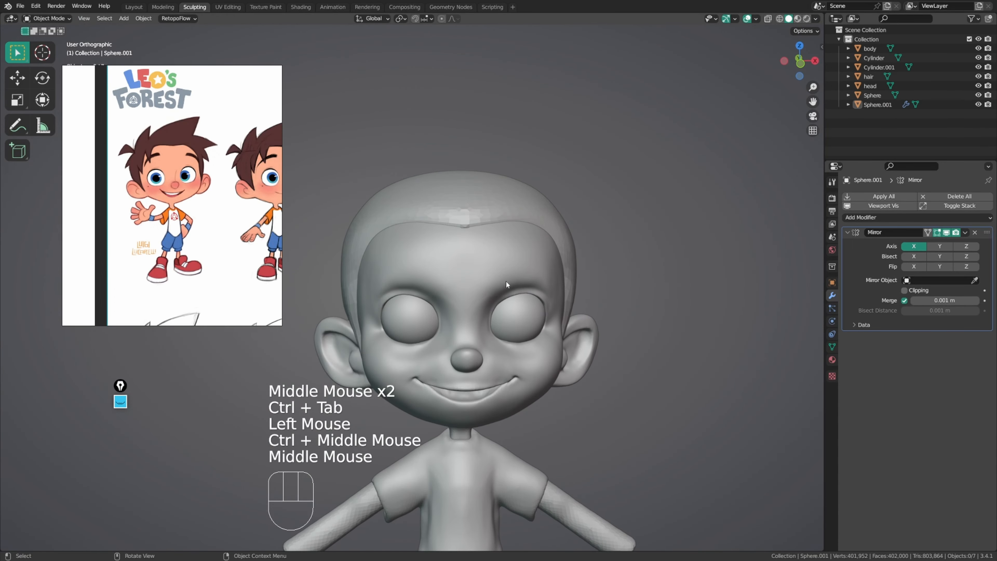
left_click(505, 280)
key("ctrl+Tab")
mouse_move(498, 340)
middle_mouse_down("ctrl")
mouse_move(541, 284)
mouse_move(514, 302)
mouse_move(411, 296)
middle_mouse_up("ctrl")
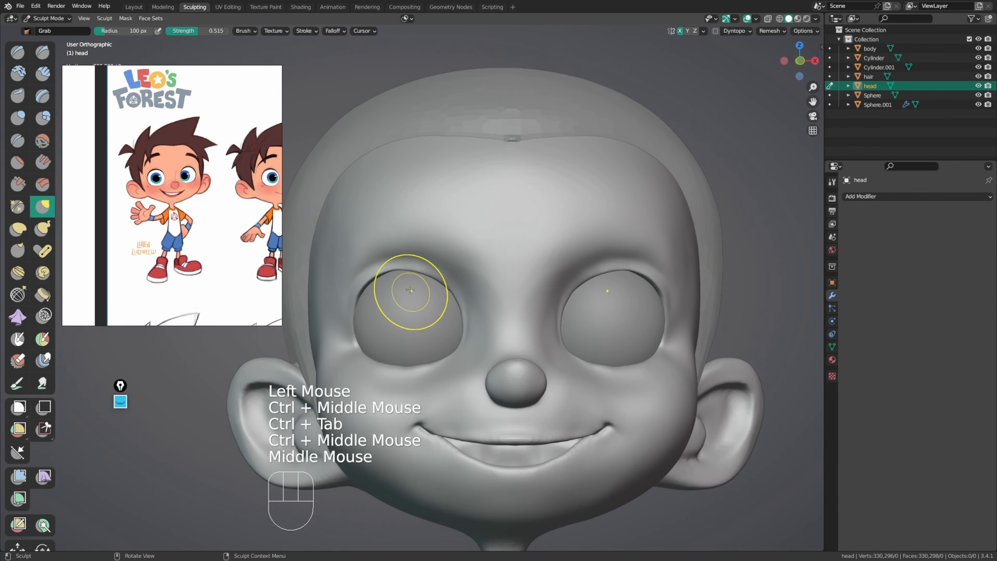
Step: Reshape the upper eyelid and outer eye corner around the eyeball with Grab at 144 and 113 px radius
key("f")
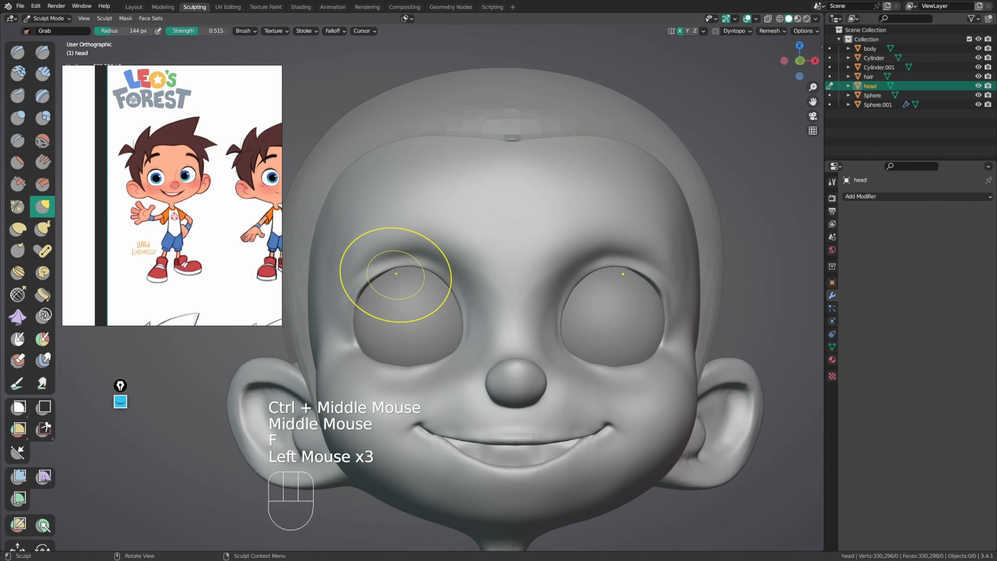
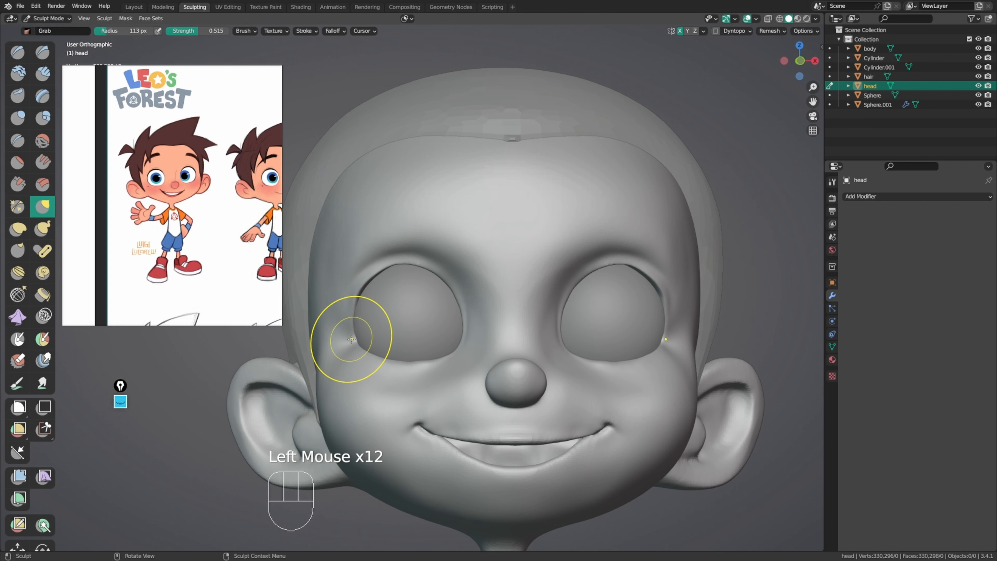
key("f")
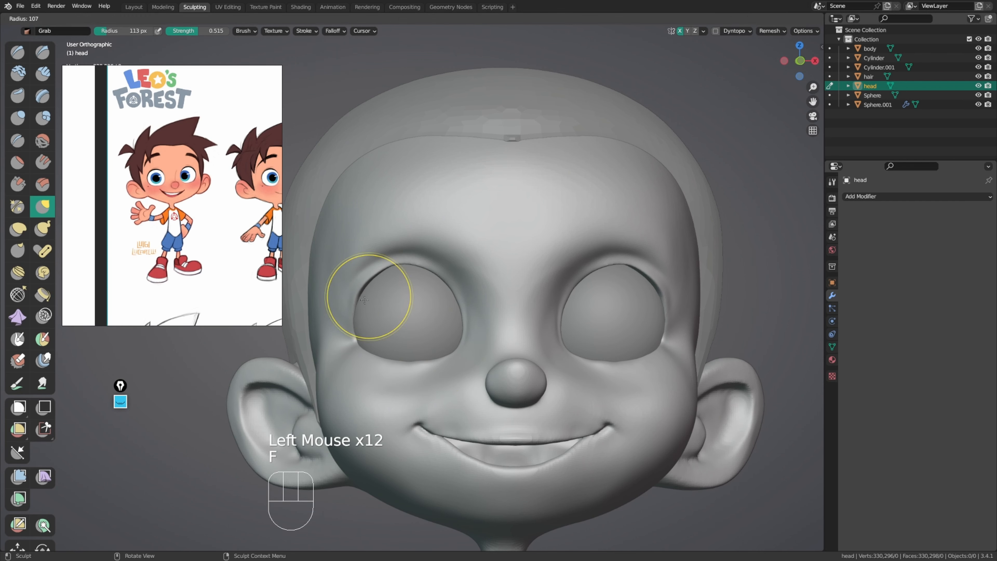
left_click(370, 293)
Step: Adjust the upper eyelid's edge from below with the Grab brush at 163 px radius
middle_click_drag(379, 259, 395, 222)
key("f")
left_click(410, 267)
key("f")
mouse_move(410, 271)
middle_mouse_down()
mouse_move(421, 251)
mouse_move(494, 261)
mouse_move(428, 243)
middle_mouse_up()
left_click(448, 255)
left_click_drag(415, 294, 416, 303)
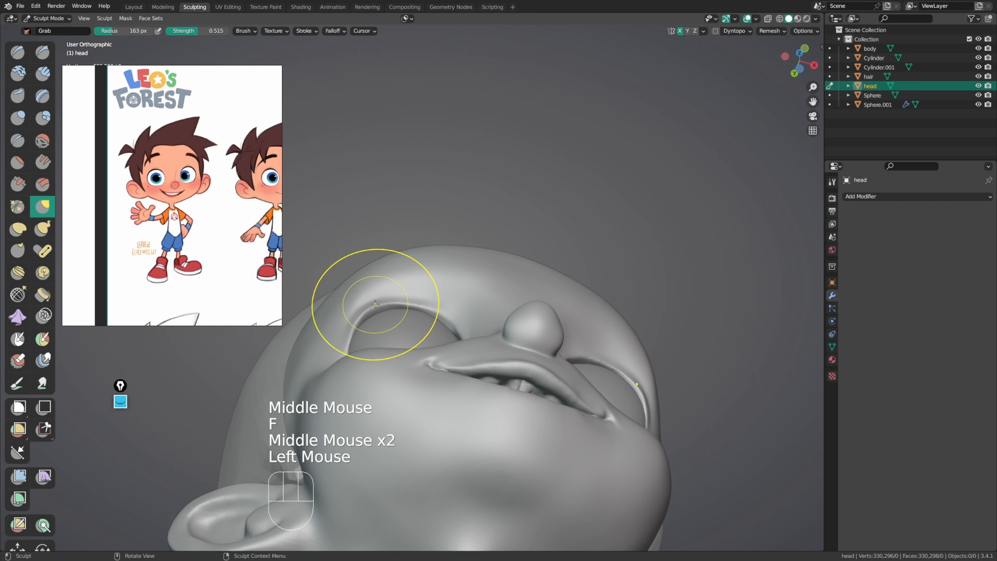
Step: Refine the inner part of the upper eyelid with the Grab brush at a new radius
mouse_move(450, 323)
middle_mouse_down()
mouse_move(444, 365)
mouse_move(540, 360)
middle_mouse_up()
key("f")
left_click(506, 367)
left_click_drag(456, 324, 446, 324)
mouse_move(445, 324)
middle_mouse_down()
mouse_move(451, 370)
mouse_move(323, 307)
mouse_move(377, 332)
mouse_move(362, 382)
mouse_move(378, 394)
mouse_move(517, 344)
middle_mouse_up()
left_click(451, 373)
Step: Reshape the outer side of the eye socket with the Grab brush at 101 px radius
key("f")
left_click(372, 326)
left_click(379, 320)
left_click(363, 400)
middle_click_drag(364, 400, 437, 295)
left_click(385, 349)
left_click(380, 356)
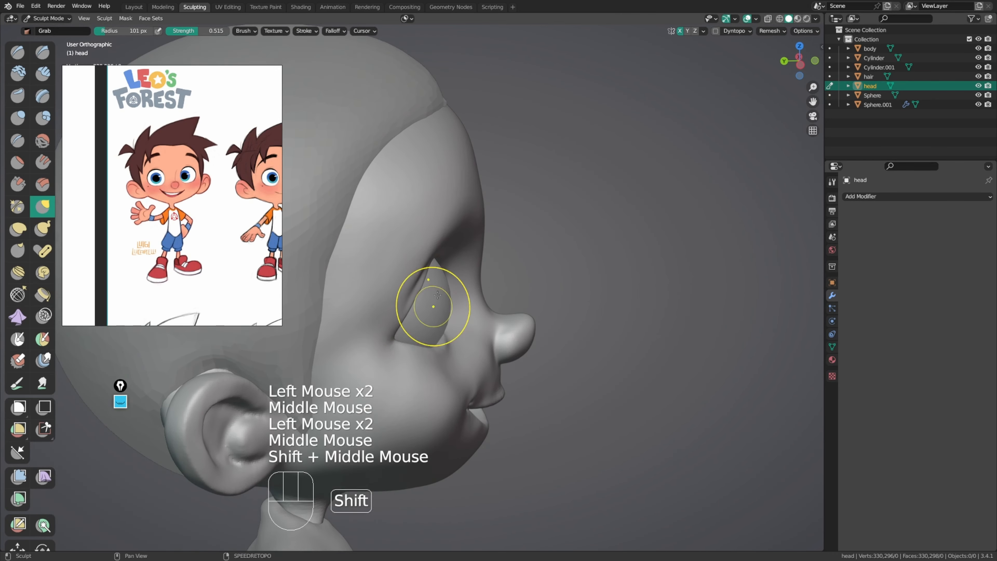
Step: Move the outer eye corner and the lower eyelid's edge with Grab at 101 px radius
middle_click_drag(421, 351, 412, 341)
left_click_drag(408, 342, 403, 339)
middle_click_drag(402, 334, 372, 316)
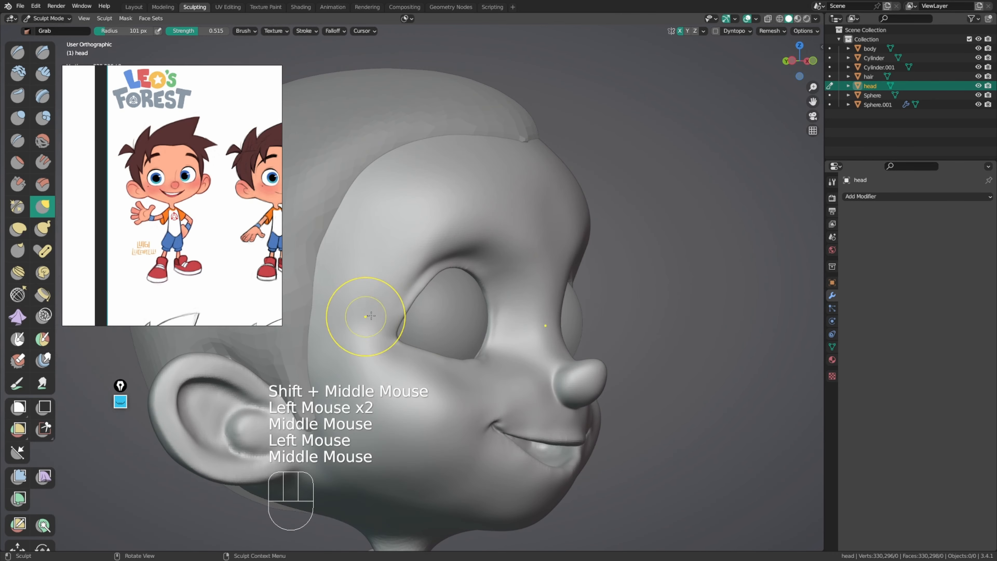
left_click_drag(428, 357, 429, 358)
left_click_drag(436, 357, 436, 360)
middle_click_drag(439, 353, 392, 342)
Step: Adjust the temple surface behind the outer eye corner in side view with Grab at 135 px radius
middle_click_drag(477, 310, 506, 279)
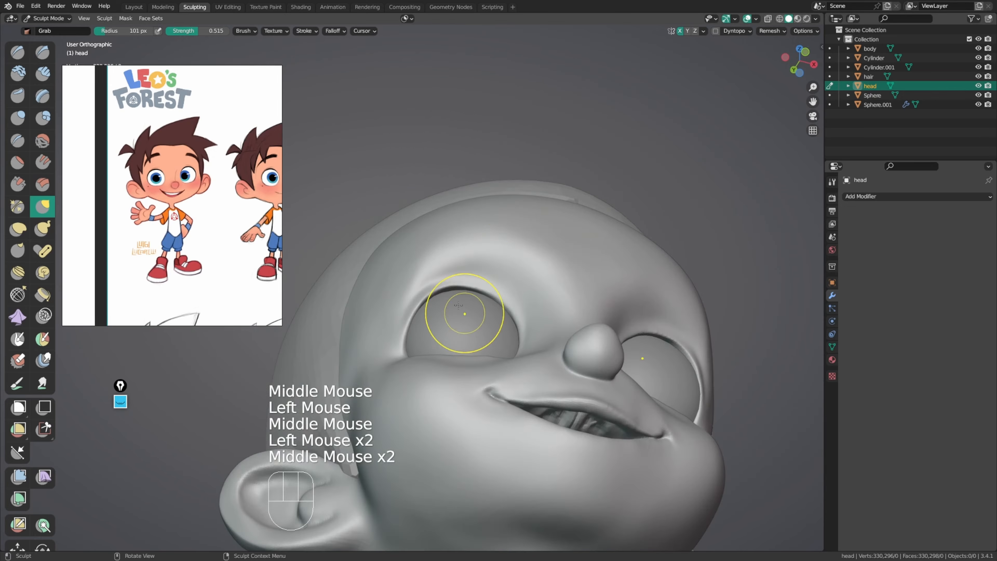
middle_click_drag(463, 333, 471, 349)
mouse_move(473, 365)
middle_mouse_down()
mouse_move(479, 381)
mouse_move(455, 314)
middle_mouse_up()
middle_click_drag(455, 314, 430, 309, "shift")
key("f")
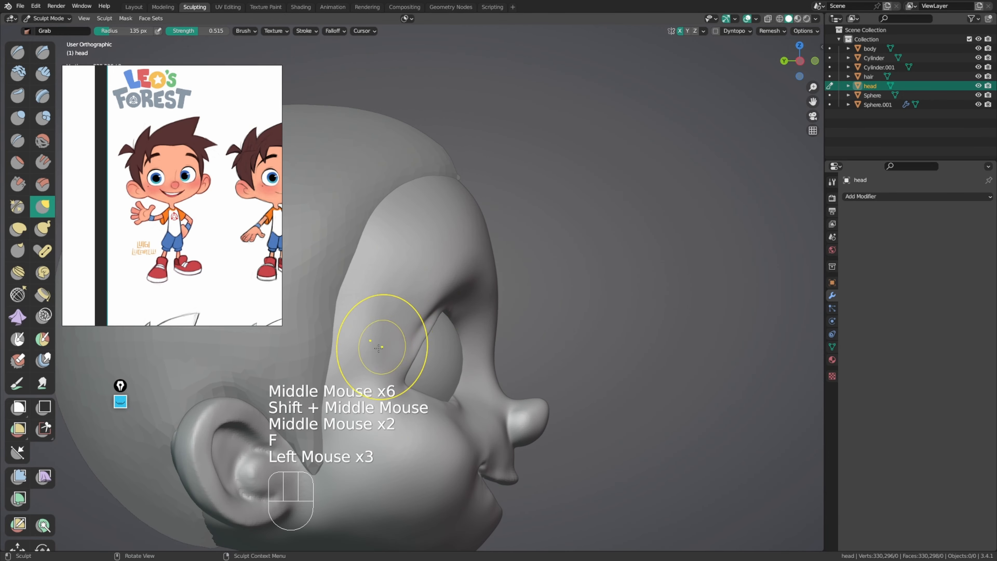
left_click_drag(379, 347, 381, 346)
middle_click_drag(381, 345, 400, 297)
Step: Sharpen the brow above the eye with inverted Crease brush strokes at 83 px radius and 0.250 strength
key("shift+c")
key("x")
key("f")
middle_click_drag(461, 296, 496, 287)
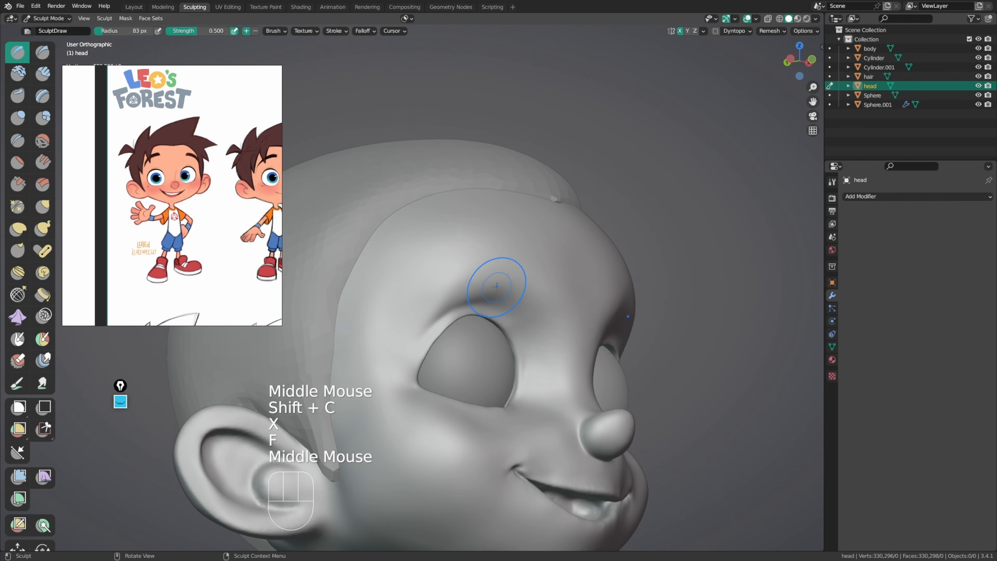
key("shift+c")
left_click_drag(538, 284, 447, 293, "ctrl")
left_click_drag(510, 280, 429, 279, "ctrl")
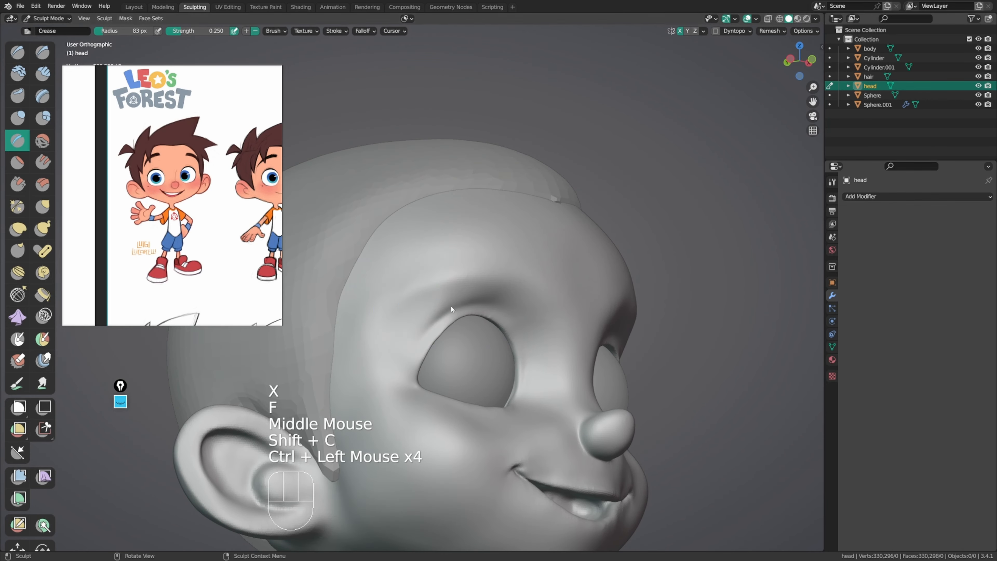
Step: Smooth the brow surface above the eye at 83 px radius
middle_click_drag(451, 309, 461, 289)
left_click_drag(461, 289, 465, 283, "shift")
middle_click_drag(469, 284, 461, 278)
left_click_drag(461, 278, 456, 291, "shift")
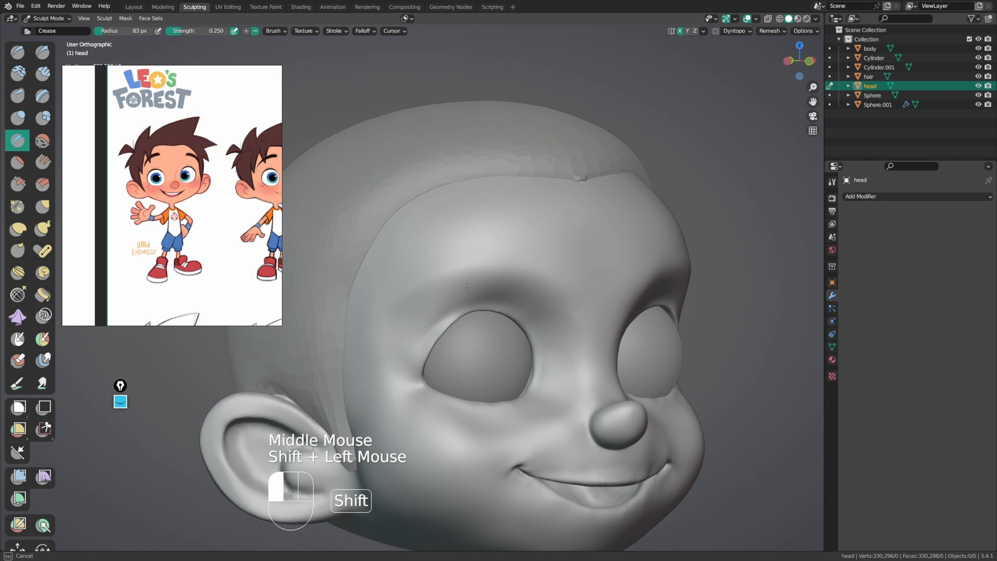
Step: Sharpen the upper eyelid's rim with Crease brush strokes at 45 px radius and 0.250 strength
mouse_move(435, 306)
middle_mouse_down()
mouse_move(472, 273)
mouse_move(517, 306)
middle_mouse_up()
key("shift+c")
key("f")
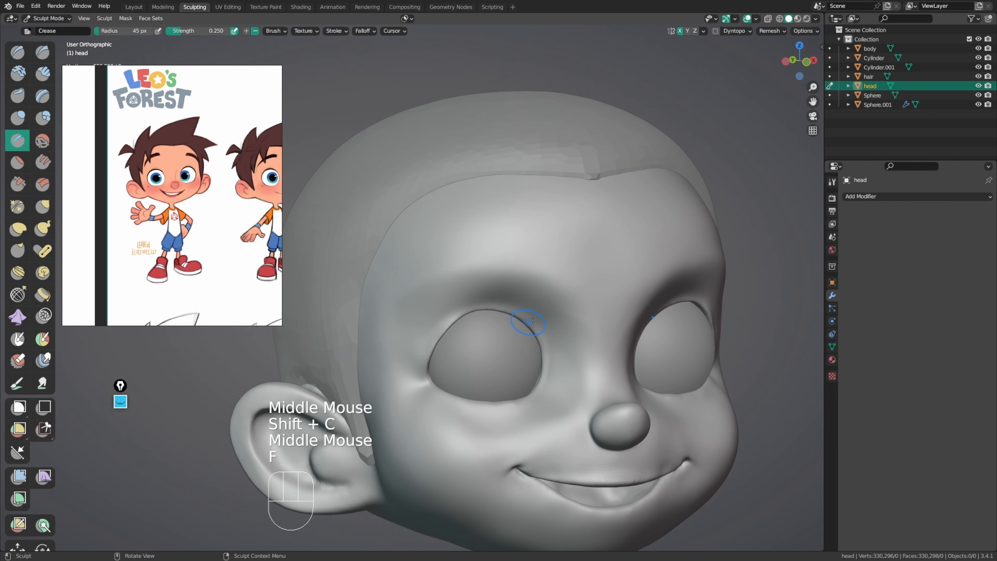
left_click(517, 306)
left_click_drag(457, 308, 447, 320)
middle_click_drag(447, 314, 474, 323)
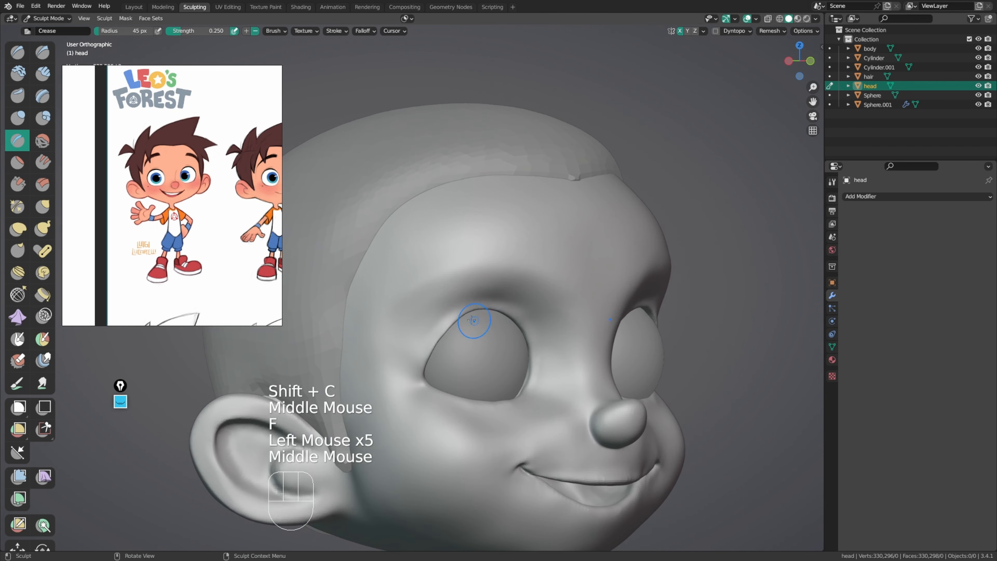
mouse_move(474, 314)
left_mouse_down()
mouse_move(447, 316)
mouse_move(459, 310)
left_mouse_up()
middle_click_drag(459, 310, 481, 316)
Step: Smooth the outer brow and the temple beside the eye at 84 px radius
key("f")
left_click_drag(400, 326, 396, 327, "shift")
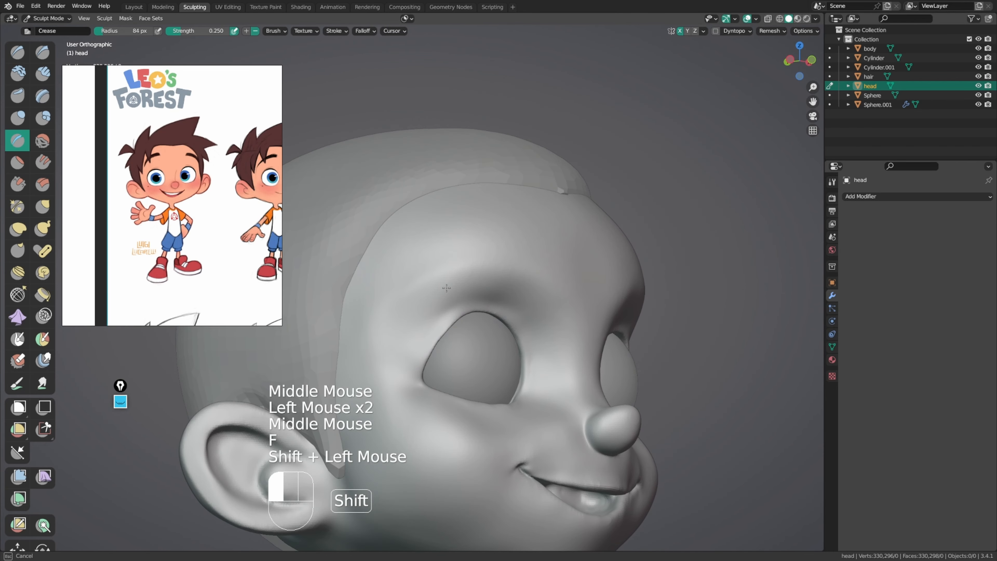
left_click_drag(365, 361, 384, 334, "shift")
middle_click_drag(384, 333, 454, 300)
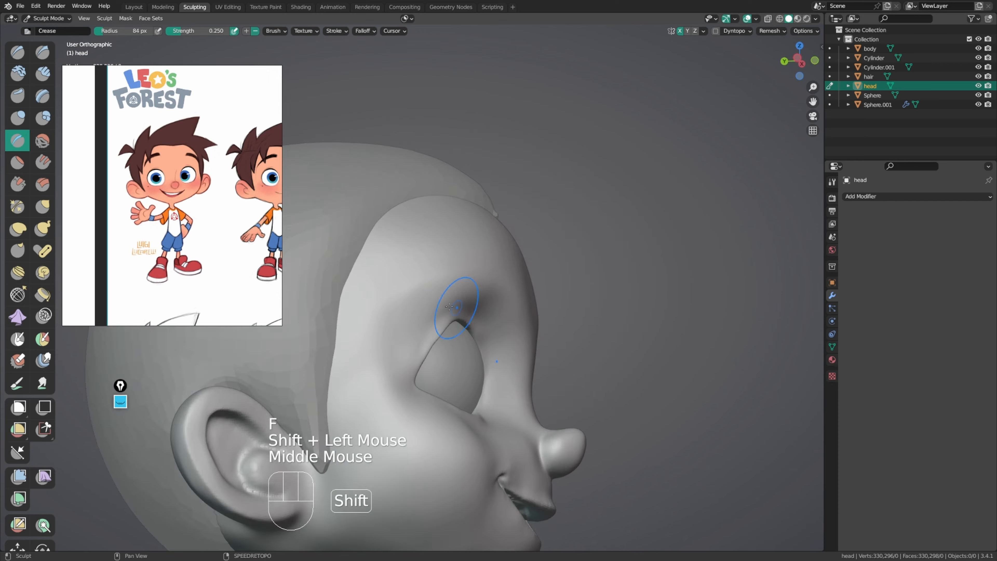
left_click_drag(448, 300, 377, 300, "shift")
left_click_drag(371, 358, 367, 364, "shift")
left_click_drag(377, 342, 369, 314, "shift")
Step: Shift the outer edge of the eye opening with the Grab brush at 110 px radius
middle_click_drag(243, 283, 87, 291)
middle_click_drag(503, 280, 400, 267)
key("g")
key("f")
left_click(458, 290)
middle_click_drag(457, 290, 456, 280)
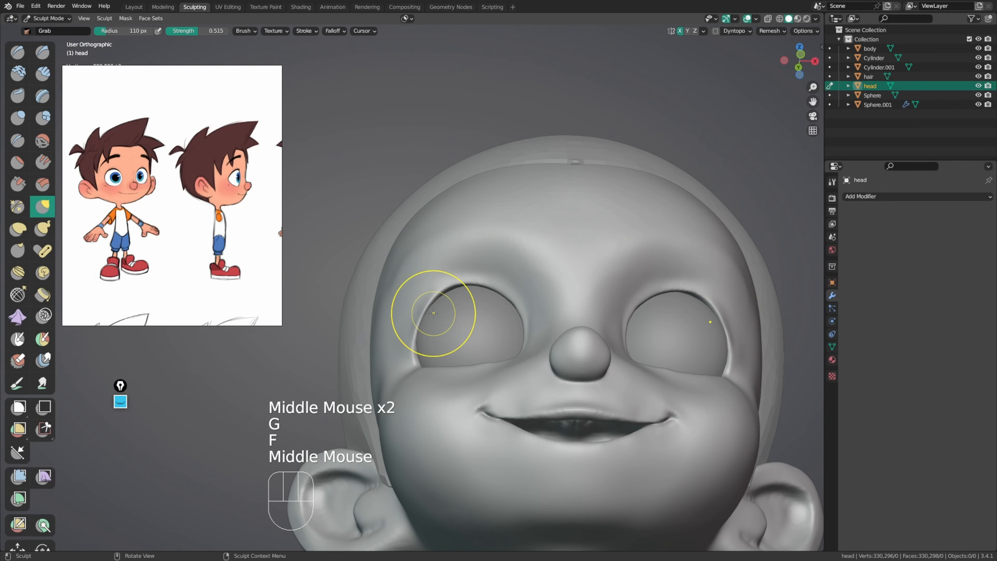
left_click_drag(421, 323, 418, 323)
Step: Fit the upper eyelid's edge around the eyeball from low viewpoints with Grab at 110 px radius
middle_click_drag(415, 322, 434, 271)
left_click_drag(434, 272, 432, 300)
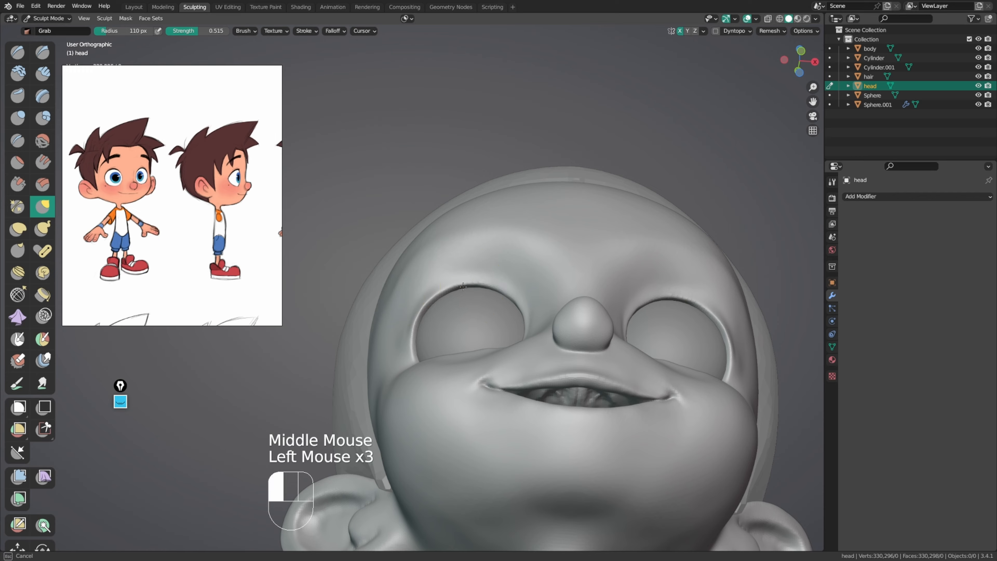
mouse_move(463, 286)
middle_mouse_down()
mouse_move(528, 268)
mouse_move(485, 312)
middle_mouse_up()
left_click_drag(485, 311, 487, 313)
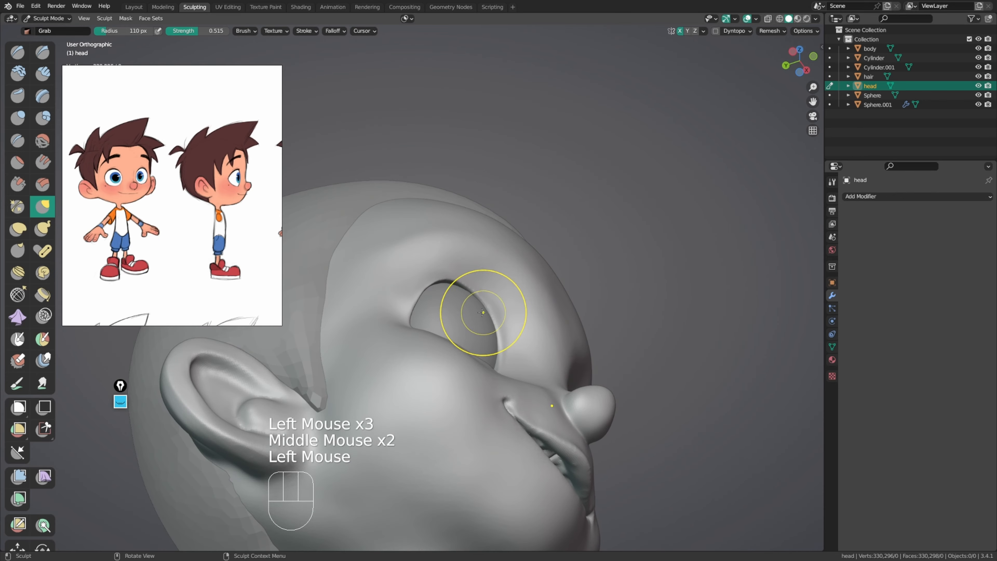
middle_click_drag(482, 313, 463, 304)
mouse_move(463, 304)
middle_mouse_down()
mouse_move(445, 297)
mouse_move(419, 350)
mouse_move(427, 339)
middle_mouse_up()
Step: Smooth the outer eyelid's rim at 76 px radius
key("f")
left_click(405, 352)
left_click_drag(411, 334, 398, 333, "shift")
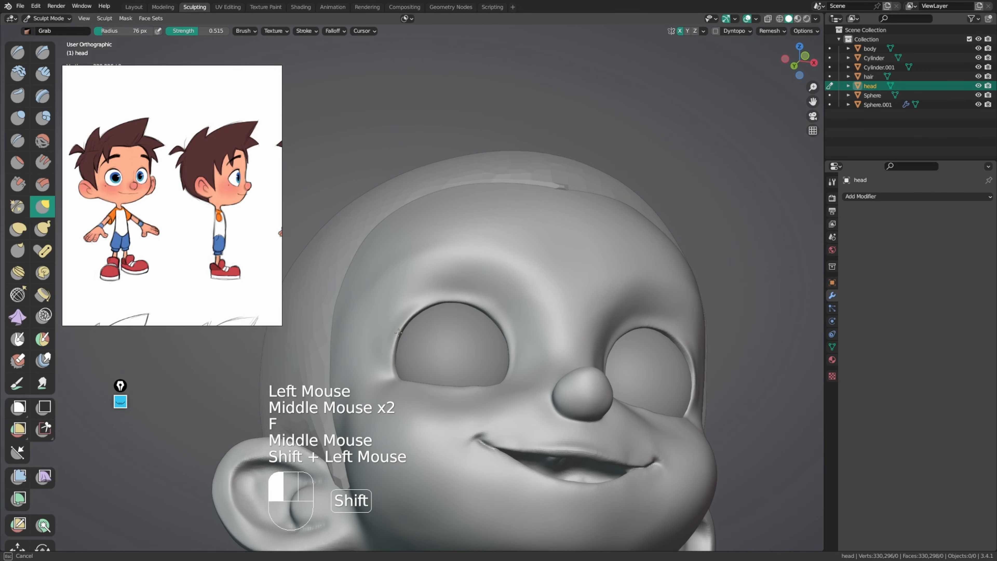
middle_click_drag(414, 350, 399, 368)
left_click_drag(400, 368, 400, 349, "shift")
middle_click_drag(400, 350, 418, 328)
mouse_move(405, 348)
left_mouse_down("shift")
mouse_move(403, 364)
mouse_move(408, 356)
left_mouse_up("shift")
Step: Reshape the upper eyelid seen from below the chin with Grab at 110 px radius
mouse_move(428, 345)
middle_mouse_down()
mouse_move(447, 295)
mouse_move(452, 307)
middle_mouse_up()
key("f")
left_click(452, 300)
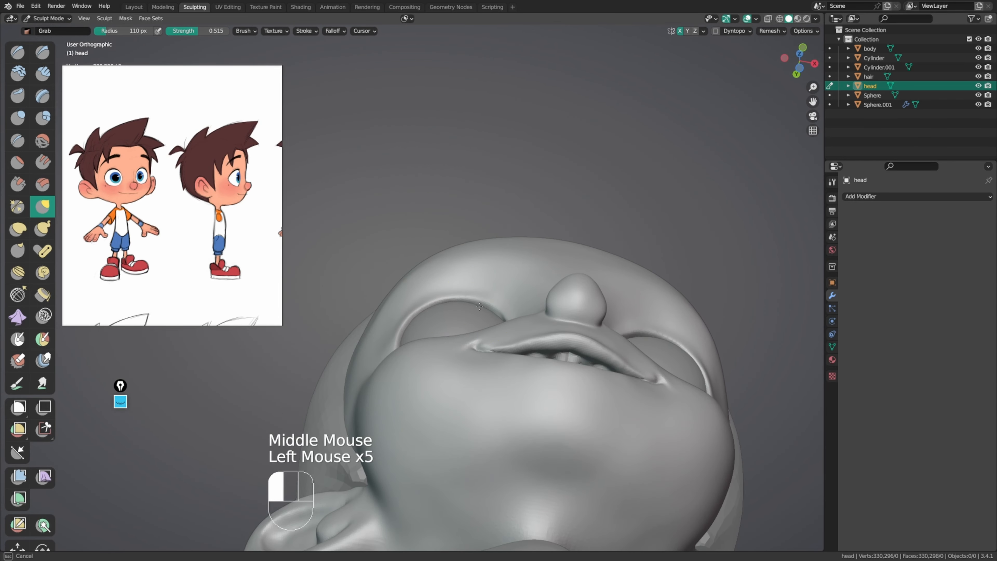
Step: Select the mirrored eyeball object Sphere.001 and move its mesh slightly along global Z in Edit Mode
mouse_move(407, 324)
middle_mouse_down()
mouse_move(400, 356)
mouse_move(467, 384)
mouse_move(568, 318)
mouse_move(505, 346)
mouse_move(510, 369)
mouse_move(603, 402)
middle_mouse_up()
key("ctrl+Tab")
left_click(510, 369)
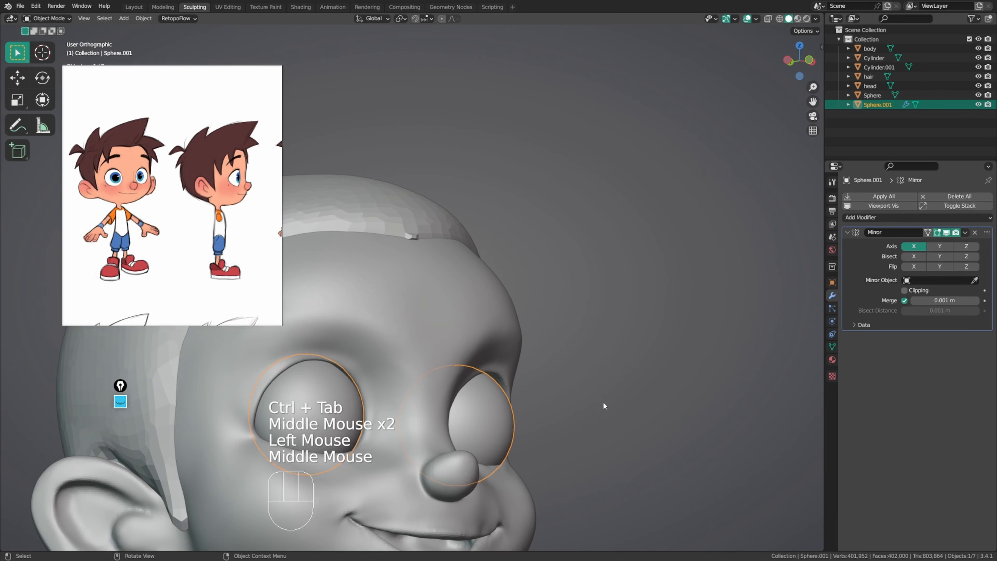
key("g")
key("Tab")
key("g")
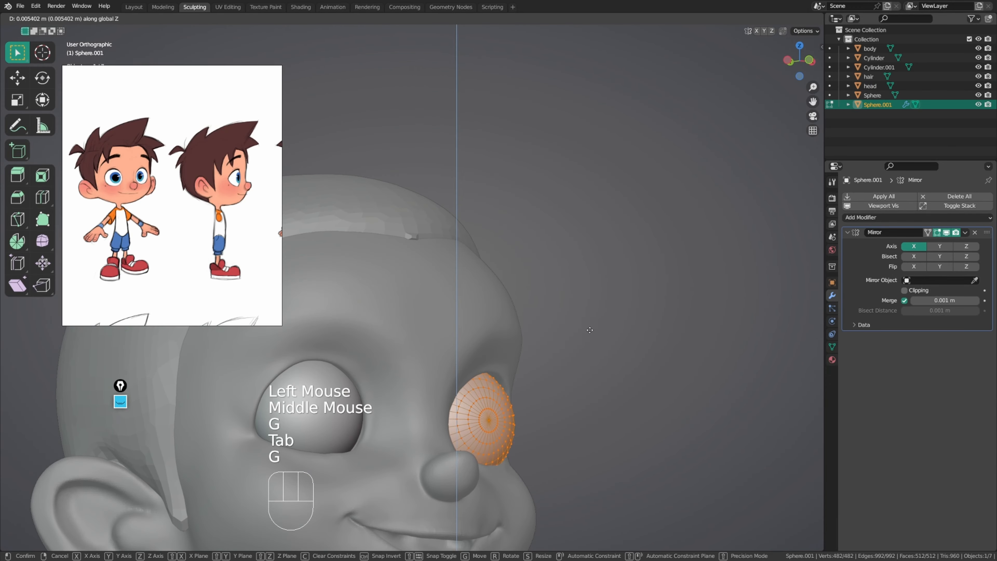
left_click(603, 284)
mouse_move(604, 283)
middle_mouse_down()
mouse_move(467, 204)
mouse_move(495, 331)
mouse_move(570, 275)
mouse_move(519, 278)
mouse_move(525, 296)
mouse_move(534, 271)
middle_mouse_up()
key("g")
key("z")
left_click(569, 287, "shift")
Step: Return to sculpting the head and reshape the inner lower eyelid with Grab at 156 px radius
key("ctrl+Tab")
left_click(520, 276)
key("ctrl+Tab")
key("ctrl+Tab")
left_click(507, 285)
key("ctrl+Tab")
mouse_move(534, 271)
middle_mouse_down("ctrl")
mouse_move(468, 238)
mouse_move(481, 329)
mouse_move(455, 365)
middle_mouse_up("ctrl")
mouse_move(455, 365)
middle_mouse_down("shift")
mouse_move(474, 288)
mouse_move(481, 294)
middle_mouse_up("shift")
mouse_move(480, 294)
middle_mouse_down()
mouse_move(440, 358)
mouse_move(480, 290)
middle_mouse_up()
key("f")
left_click(497, 295)
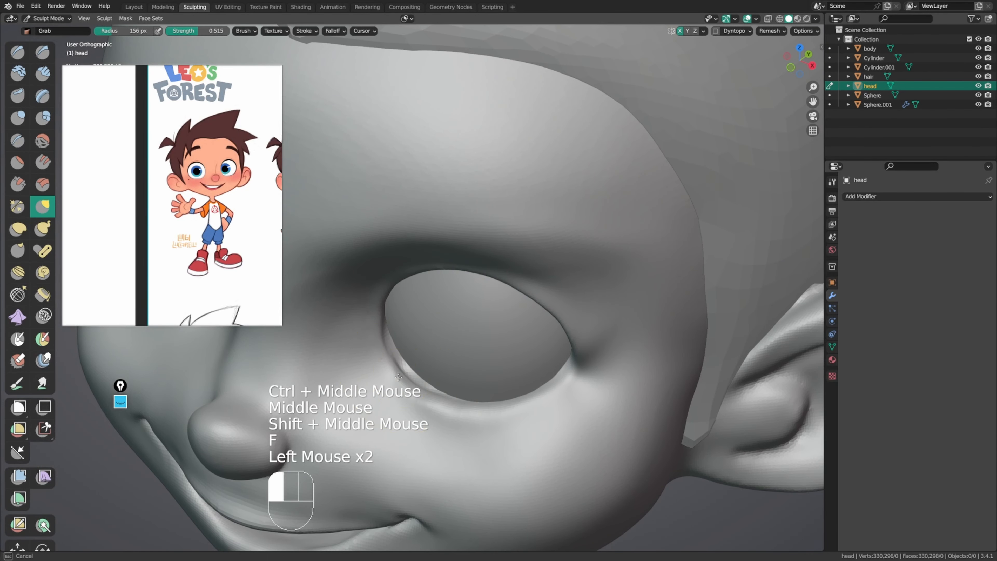
Step: Adjust the inner eye corner and lower eyelid against the eyeball with Grab at 139 px and 117 px radius
mouse_move(398, 376)
middle_mouse_down()
mouse_move(386, 363)
mouse_move(415, 411)
mouse_move(505, 396)
middle_mouse_up()
key("f")
left_click(415, 411)
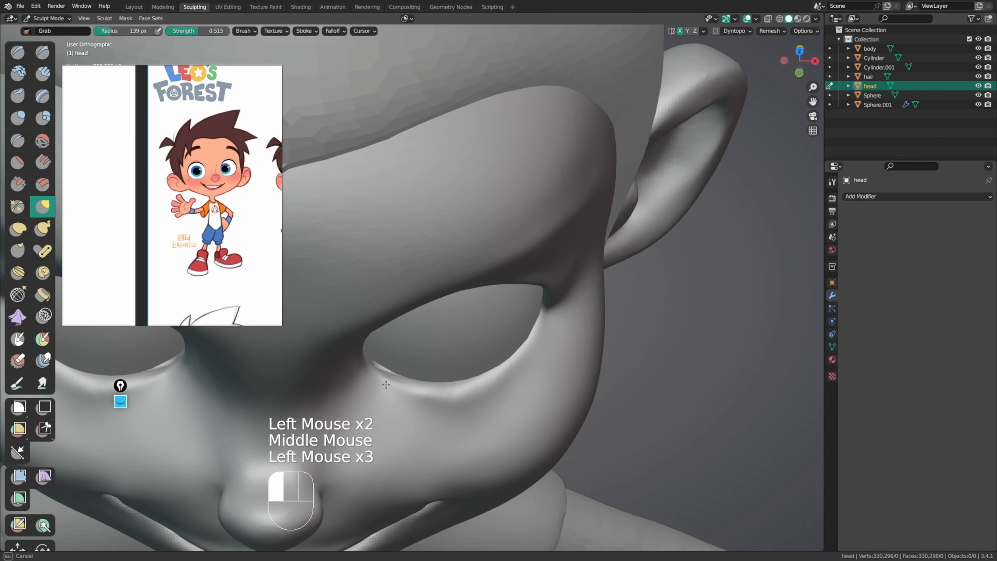
mouse_move(385, 385)
middle_mouse_down()
mouse_move(367, 334)
mouse_move(327, 375)
middle_mouse_up()
key("f")
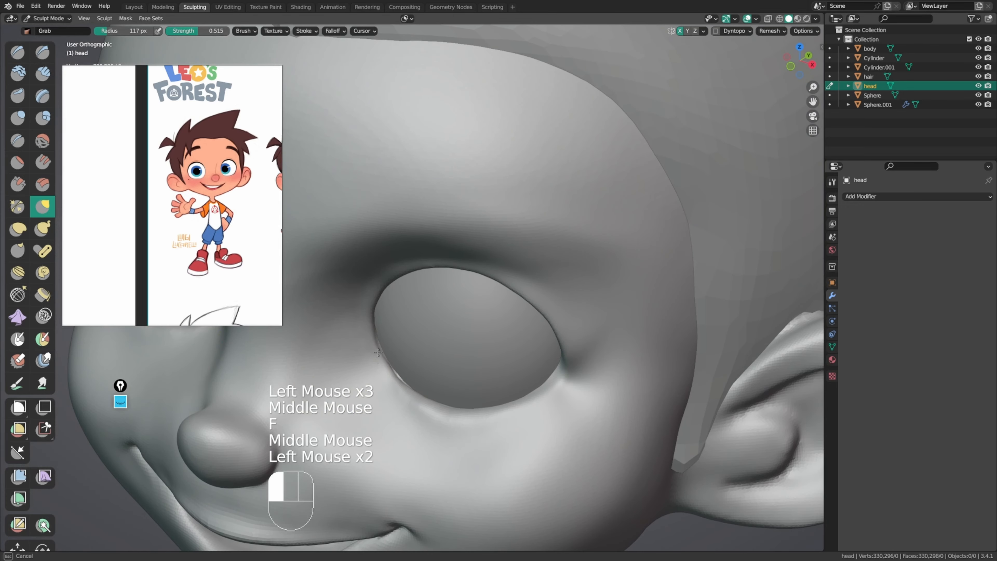
mouse_move(377, 352)
middle_mouse_down()
mouse_move(344, 319)
mouse_move(405, 393)
middle_mouse_up()
left_click(367, 334)
key("f")
left_click(376, 356)
Step: Move the lower eyelid's rim closer to the eyeball with the Grab brush, varying the brush radius
middle_click_drag(376, 356, 525, 420)
left_click(395, 395)
key("f")
left_click(434, 434)
left_click(435, 434)
left_click_drag(461, 430, 436, 434)
middle_click_drag(436, 433, 511, 329)
key("f")
left_click(522, 365)
Step: Carve a fold beneath the lower eyelid with the Crease brush at 63 px radius and 0.250 strength
key("shift+c")
key("f")
left_click(449, 360)
left_click(448, 364)
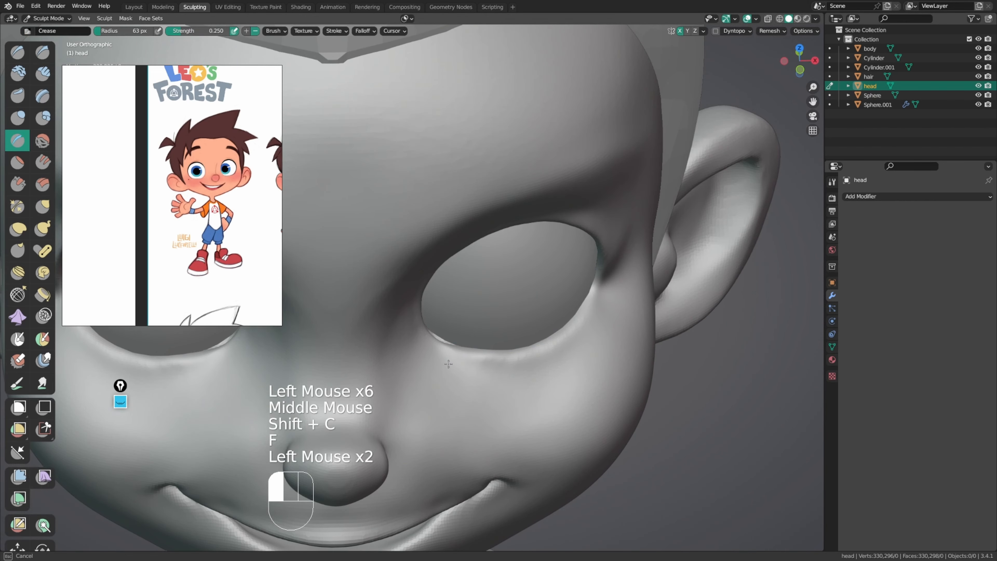
middle_click_drag(578, 350, 534, 363)
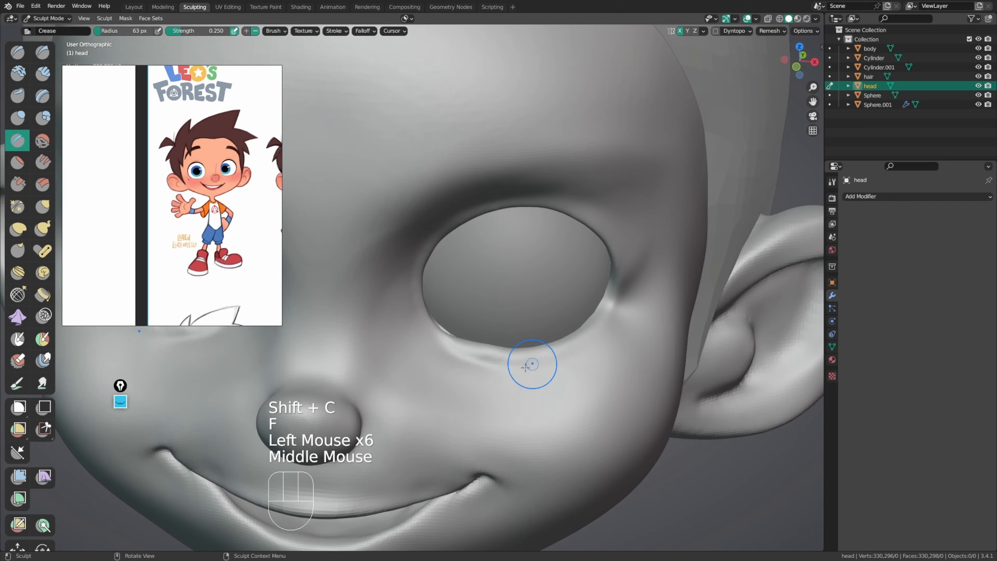
left_click(585, 350)
left_click(601, 343)
Step: Extend the lower eyelid fold around the outer corner and raise its inner part with inverted Crease strokes
middle_click_drag(601, 343, 619, 317)
left_click(617, 319)
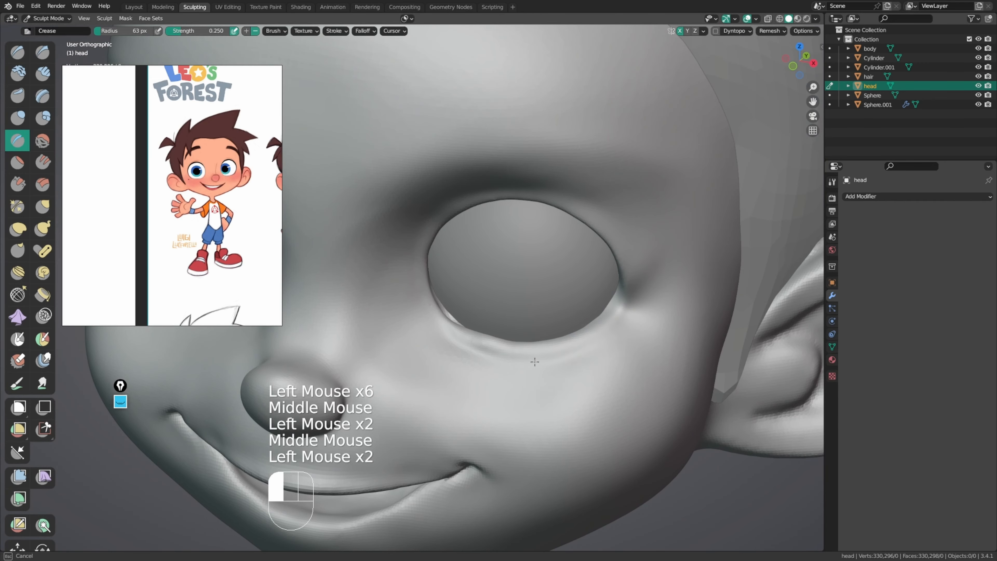
left_click(517, 361)
middle_click_drag(517, 361, 501, 348)
left_click_drag(501, 348, 498, 345, "ctrl")
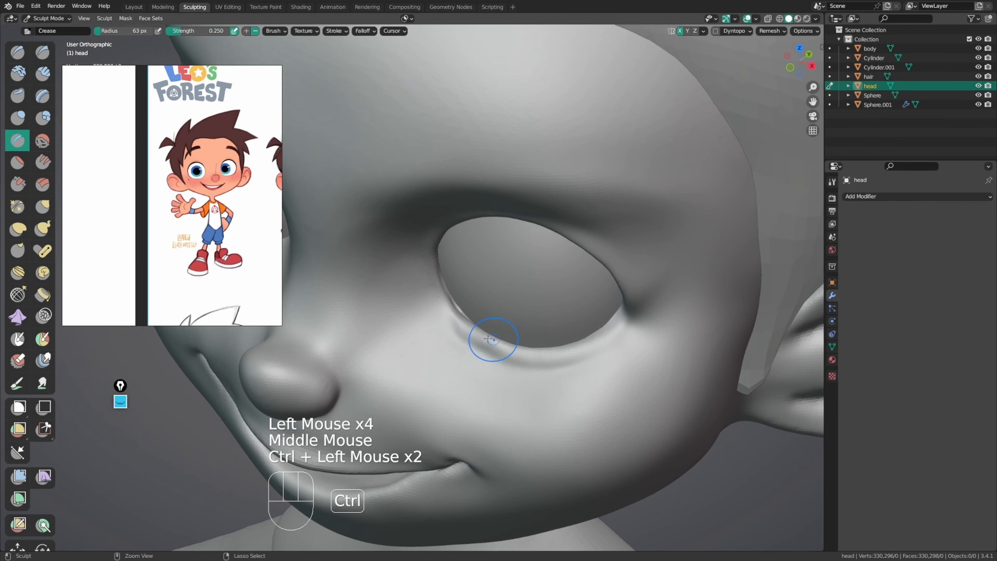
Step: Refine the inner part of the lower eyelid's rim with short Grab brush strokes
mouse_move(635, 320)
middle_mouse_down()
mouse_move(467, 338)
mouse_move(485, 324)
middle_mouse_up()
key("g")
key("f")
key("f")
left_click_drag(440, 331, 441, 327)
left_click_drag(440, 327, 442, 325)
middle_click_drag(446, 325, 506, 269)
left_click_drag(440, 331, 437, 334)
left_click_drag(436, 336, 438, 335)
Step: Nudge the inner eyelid edge with Grab at 78 px radius and smooth the fold beneath the lower eyelid
mouse_move(439, 334)
middle_mouse_down()
mouse_move(445, 296)
mouse_move(442, 328)
mouse_move(422, 290)
middle_mouse_up()
key("f")
key("f")
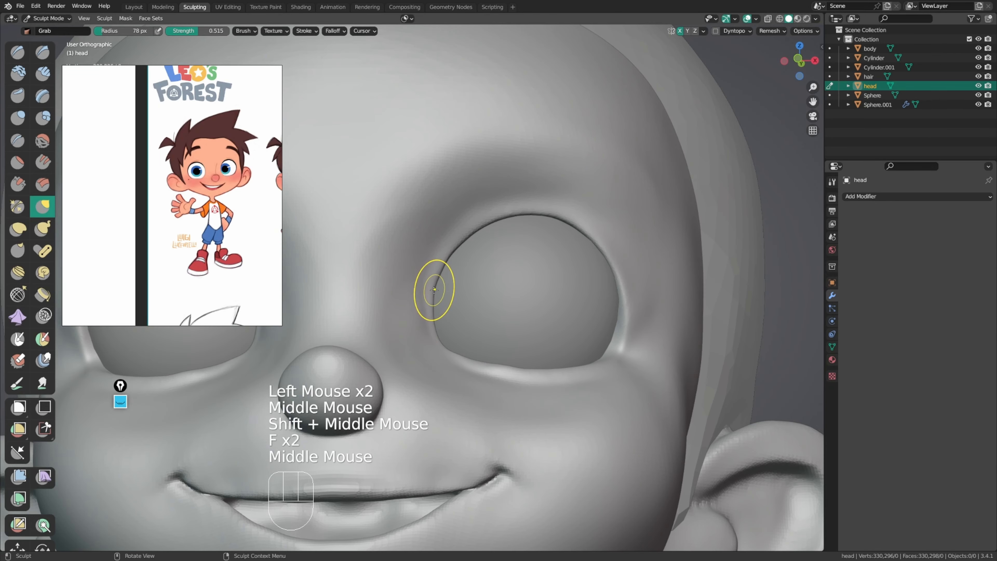
left_click_drag(437, 280, 441, 277)
middle_click_drag(441, 280, 440, 356)
left_click_drag(440, 356, 440, 358, "shift")
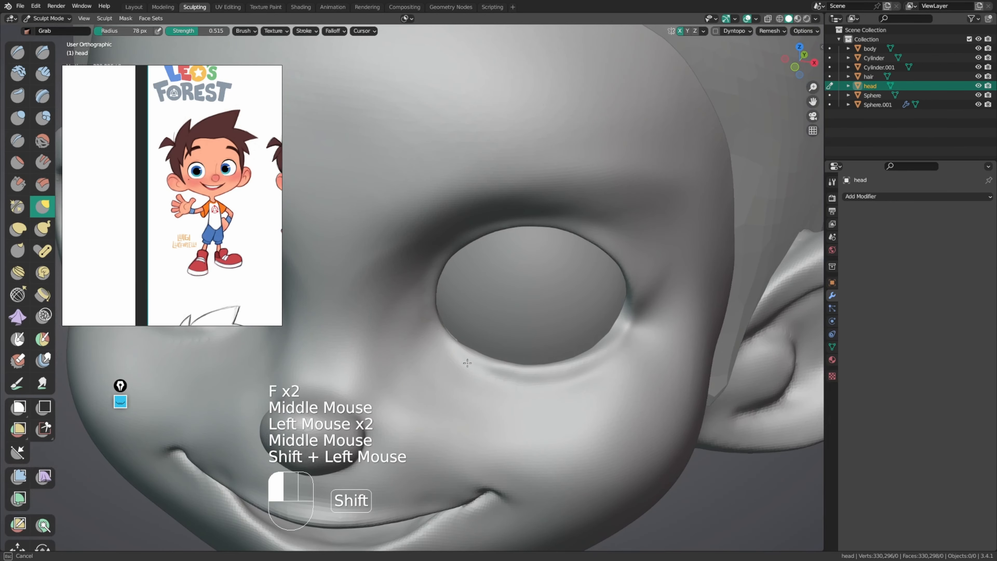
Step: Round the inner lower corner of the eye opening with Grab at 116 px radius
middle_click_drag(512, 370, 532, 329)
key("f")
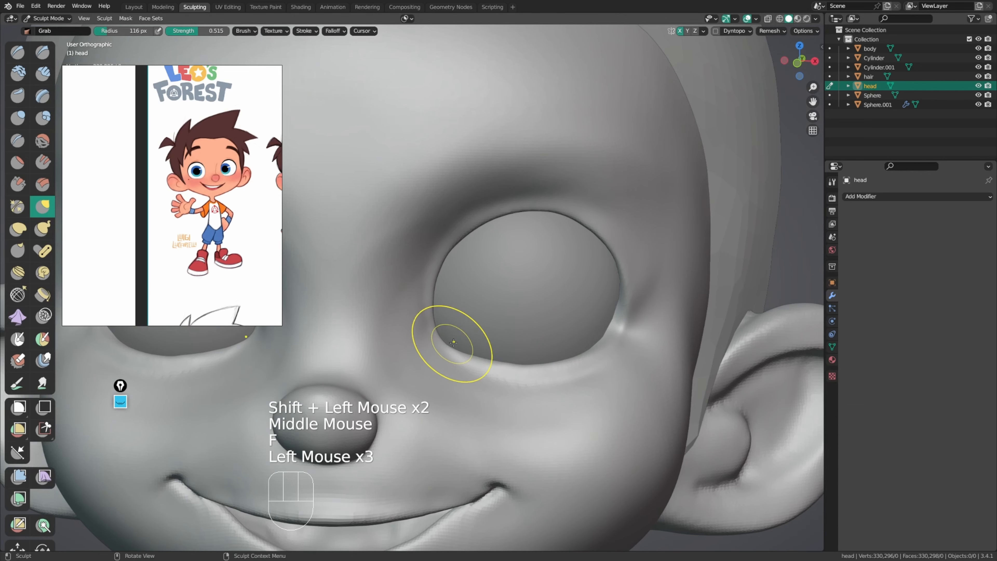
middle_click_drag(453, 342, 498, 348)
Step: Lift the outer corner of the eye opening with Grab strokes, ending at 162 px radius
middle_click_drag(565, 325, 589, 334)
key("f")
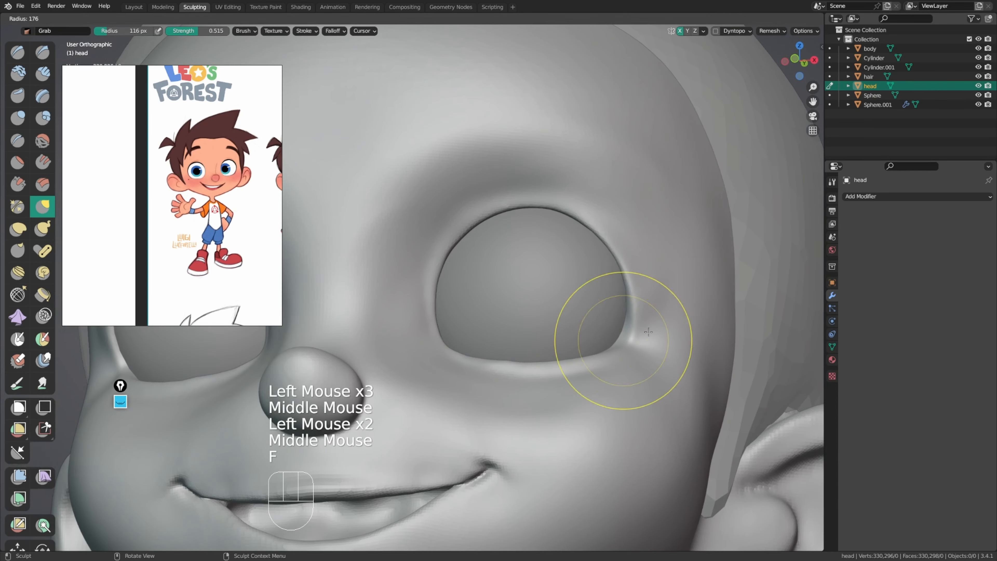
left_click(688, 340)
left_click_drag(632, 343, 630, 334)
middle_click_drag(643, 337, 671, 347)
key("f")
left_click_drag(629, 340, 629, 334)
left_click_drag(629, 334, 631, 321)
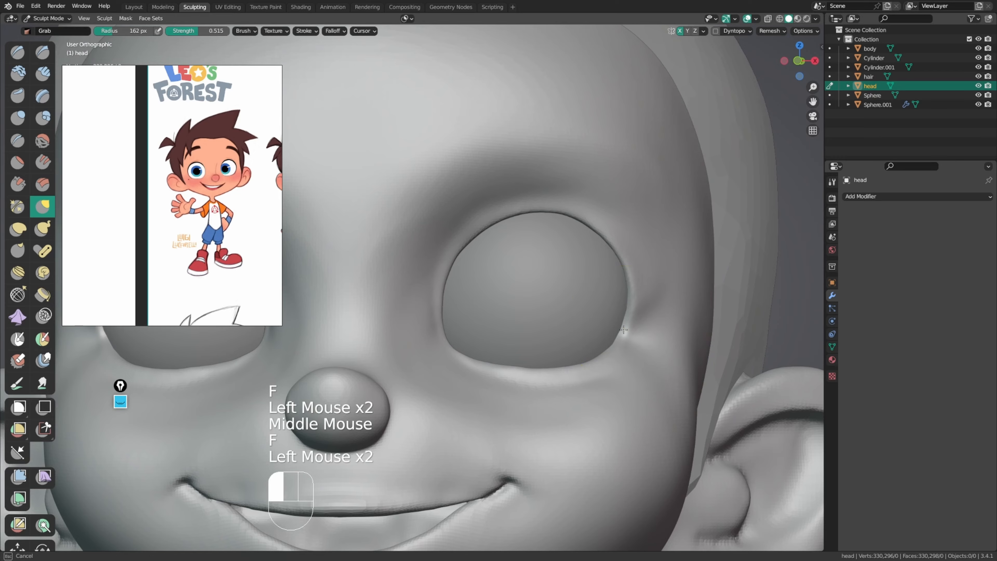
Step: Reshape the outer and upper edge of the eyelid around the eyeball with Grab at 162 px radius
middle_click_drag(631, 322, 645, 290)
left_click_drag(645, 290, 640, 275)
middle_click_drag(639, 275, 621, 235)
left_click_drag(621, 235, 623, 230)
left_click_drag(623, 231, 626, 228)
left_click_drag(627, 239, 629, 238)
middle_click_drag(628, 240, 644, 275)
Step: Adjust the inner side of the upper eyelid with Grab at 131 px radius
mouse_move(636, 283)
middle_mouse_down()
mouse_move(622, 351)
mouse_move(635, 348)
mouse_move(542, 275)
middle_mouse_up()
key("f")
left_click(623, 348)
middle_click_drag(542, 275, 509, 305)
left_click_drag(510, 305, 506, 302)
mouse_move(506, 302)
middle_mouse_down()
mouse_move(510, 281)
mouse_move(485, 276)
middle_mouse_up()
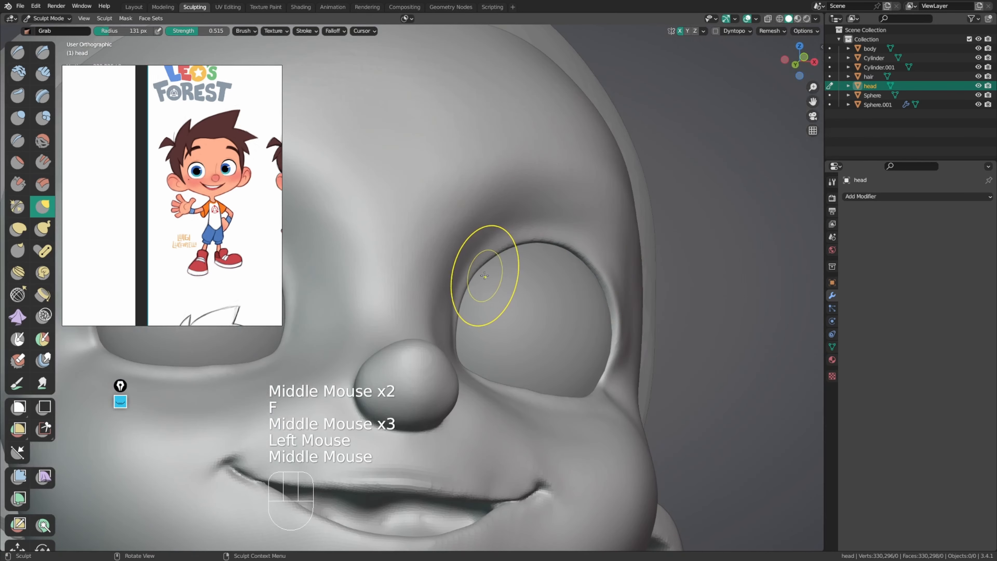
left_click_drag(488, 257, 489, 254)
left_click_drag(495, 253, 497, 250)
middle_click_drag(500, 254, 506, 271)
mouse_move(498, 267)
middle_mouse_down("ctrl")
mouse_move(488, 308)
mouse_move(529, 282)
mouse_move(518, 310)
middle_mouse_up("ctrl")
mouse_move(514, 310)
middle_mouse_down()
mouse_move(504, 329)
mouse_move(534, 298)
middle_mouse_up()
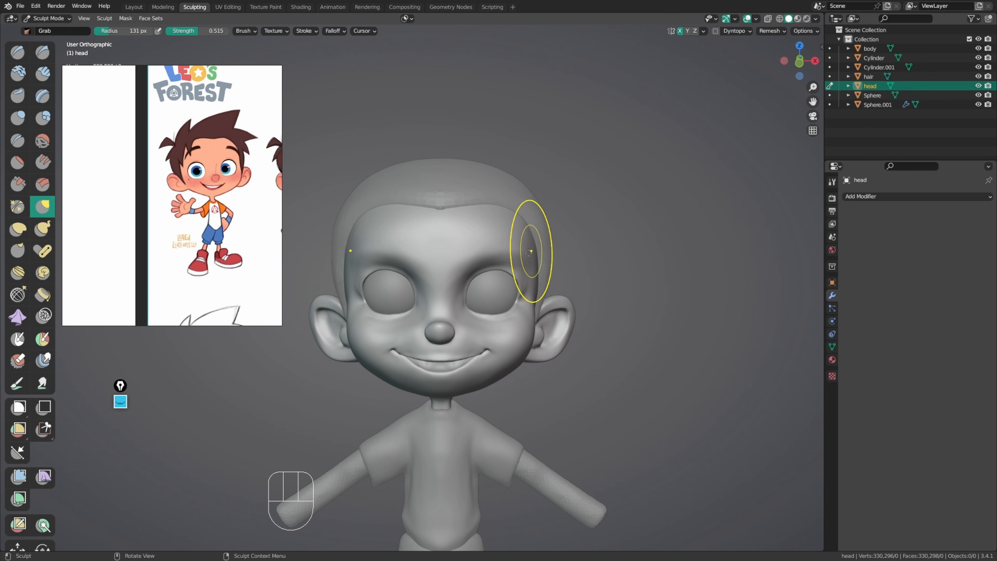
mouse_move(487, 236)
middle_mouse_down()
mouse_move(506, 257)
mouse_move(488, 239)
middle_mouse_up()
middle_click_drag(484, 253, 548, 222, "shift")
mouse_move(545, 212)
middle_mouse_down()
mouse_move(552, 160)
mouse_move(528, 245)
middle_mouse_up()
key("x")
key("f")
mouse_move(498, 285)
middle_mouse_down()
mouse_move(498, 265)
mouse_move(543, 199)
middle_mouse_up()
key("f")
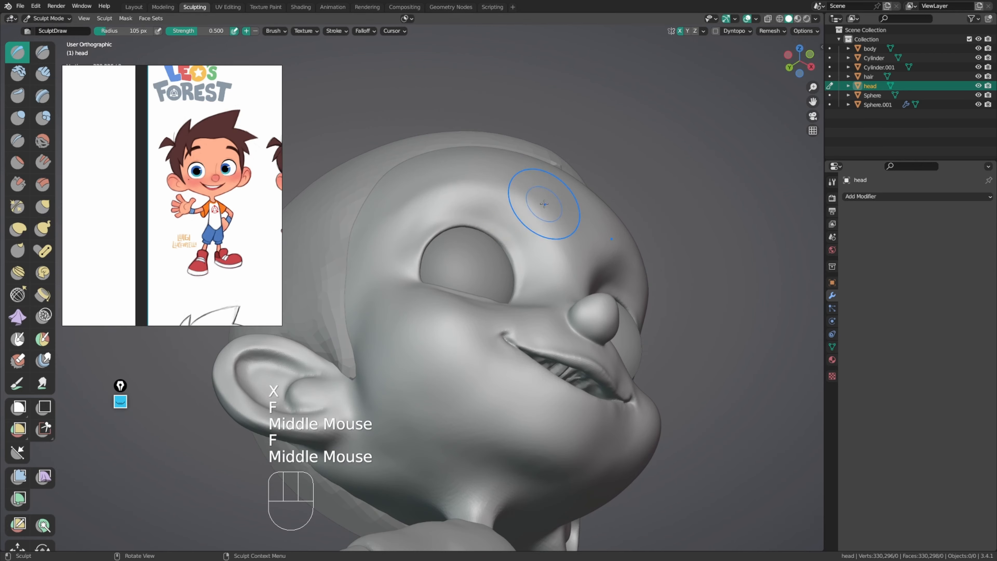
Step: Try reshaping the brow above the eye with broad Grab strokes and undo them
key("g")
key("f")
left_click(575, 191)
mouse_move(536, 196)
left_mouse_down()
mouse_move(528, 207)
mouse_move(485, 193)
left_mouse_up()
left_click_drag(459, 196, 451, 197)
key("f")
mouse_move(465, 236)
middle_mouse_down()
mouse_move(467, 257)
mouse_move(534, 234)
mouse_move(507, 229)
mouse_move(559, 203)
middle_mouse_up()
key("ctrl+z")
key("ctrl+z")
key("ctrl+z")
Step: Reshape the brow and forehead above the eye with Grab strokes at 202 px radius
key("f")
left_click(568, 189)
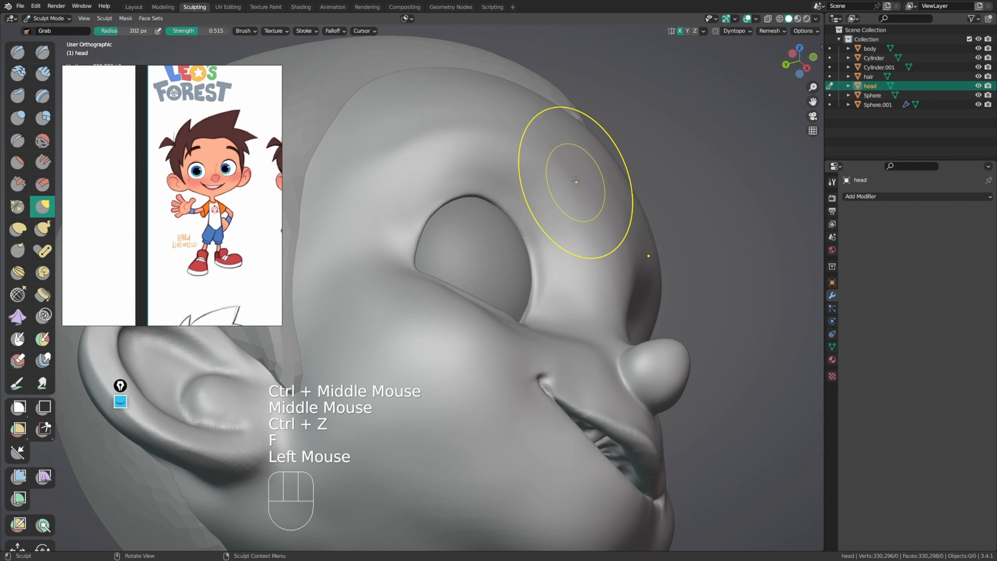
mouse_move(567, 189)
left_mouse_down()
mouse_move(515, 128)
mouse_move(446, 136)
left_mouse_up()
left_click_drag(418, 138, 403, 147)
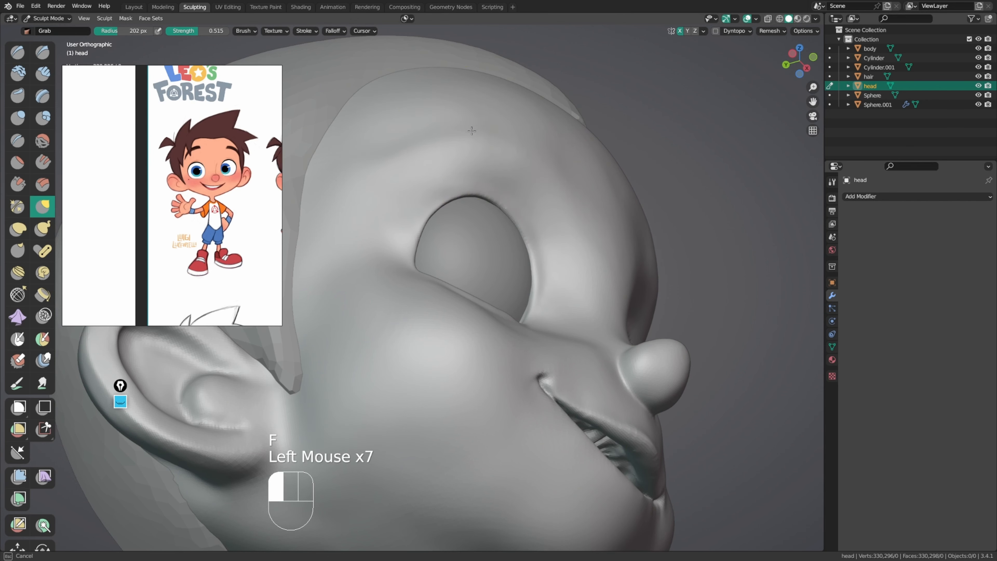
left_click_drag(471, 130, 467, 131)
left_click_drag(487, 136, 486, 138)
mouse_move(502, 173)
middle_mouse_down()
mouse_move(438, 218)
mouse_move(466, 167)
middle_mouse_up()
left_click_drag(528, 151, 541, 142)
middle_click_drag(546, 147, 581, 163)
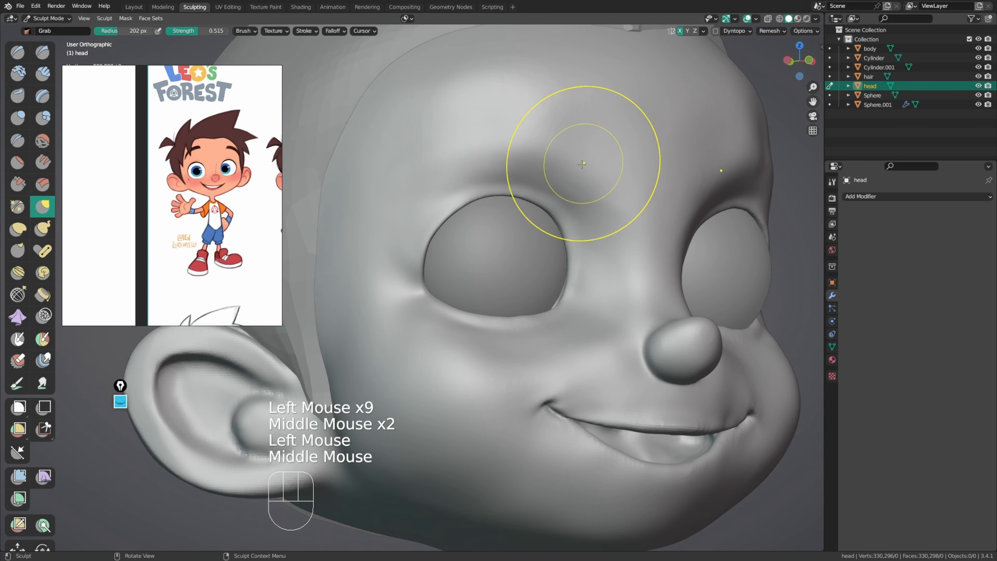
Step: Flatten the brow area above the eye with Scrape/Peaks at 136 px radius
key("4")
left_click_drag(582, 164, 591, 177)
key("f")
left_click(567, 173)
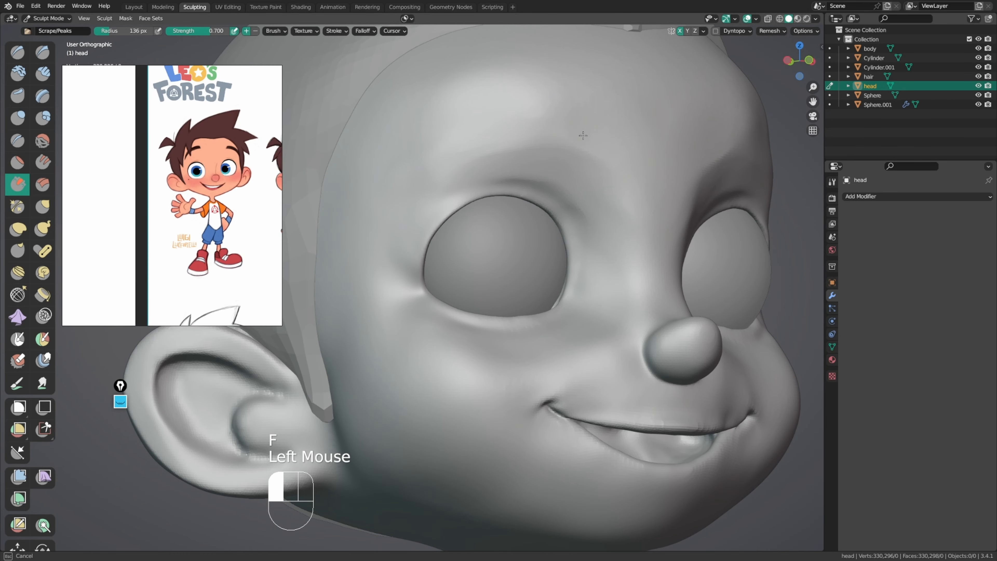
left_click_drag(498, 137, 645, 167)
middle_click_drag(645, 167, 646, 167)
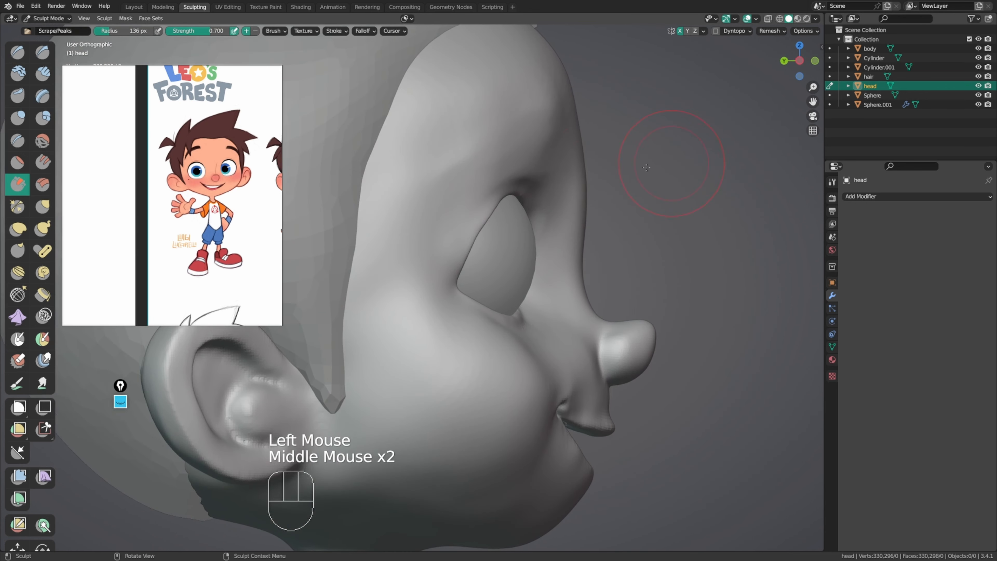
Step: Adjust the forehead and brow profile from the side with Grab at 212 px radius
key("g")
key("f")
left_click(586, 153)
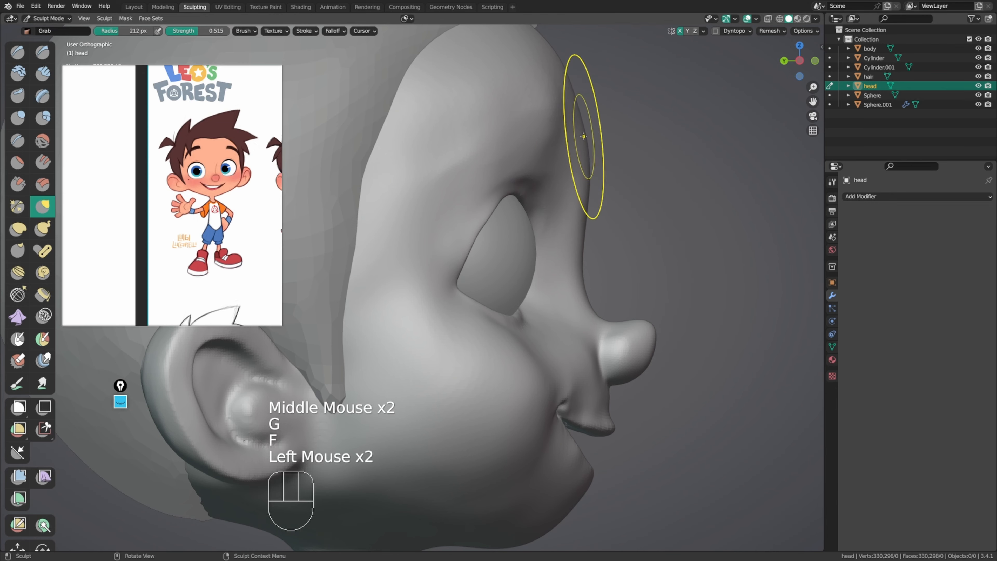
left_click(583, 136)
mouse_move(584, 135)
middle_mouse_down()
mouse_move(549, 148)
mouse_move(557, 165)
mouse_move(492, 183)
middle_mouse_up()
left_click(549, 148)
left_click(549, 148)
left_click(549, 148)
Step: Smooth the brow surface above the eye opening at 173 px radius
key("f")
left_click(515, 181, "shift")
left_click(443, 192, "shift")
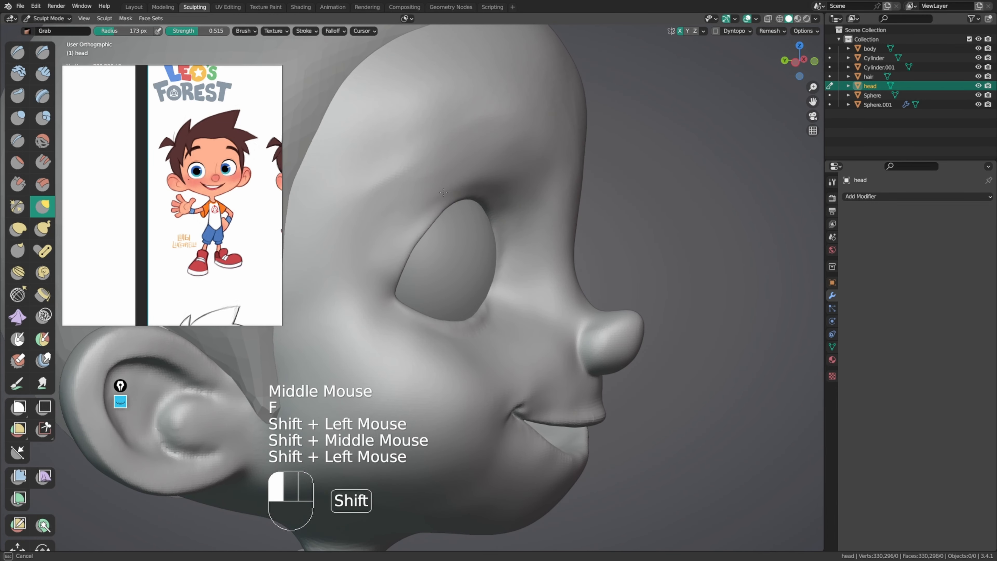
mouse_move(375, 189)
middle_mouse_down()
mouse_move(423, 178)
mouse_move(407, 167)
mouse_move(447, 252)
middle_mouse_up()
Step: Shift the outer brow with Grab at 219 px radius and smooth the brow from temple to nose bridge
key("g")
key("f")
left_click(390, 181)
left_click(390, 181)
left_click(391, 181)
left_click(489, 178, "shift")
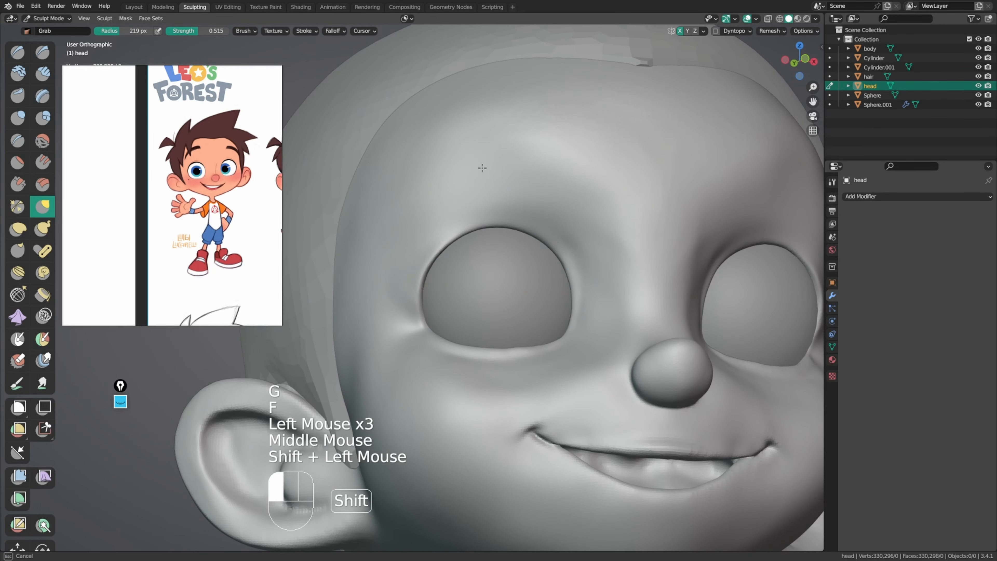
mouse_move(480, 145)
middle_mouse_down()
mouse_move(507, 196)
mouse_move(534, 166)
middle_mouse_up()
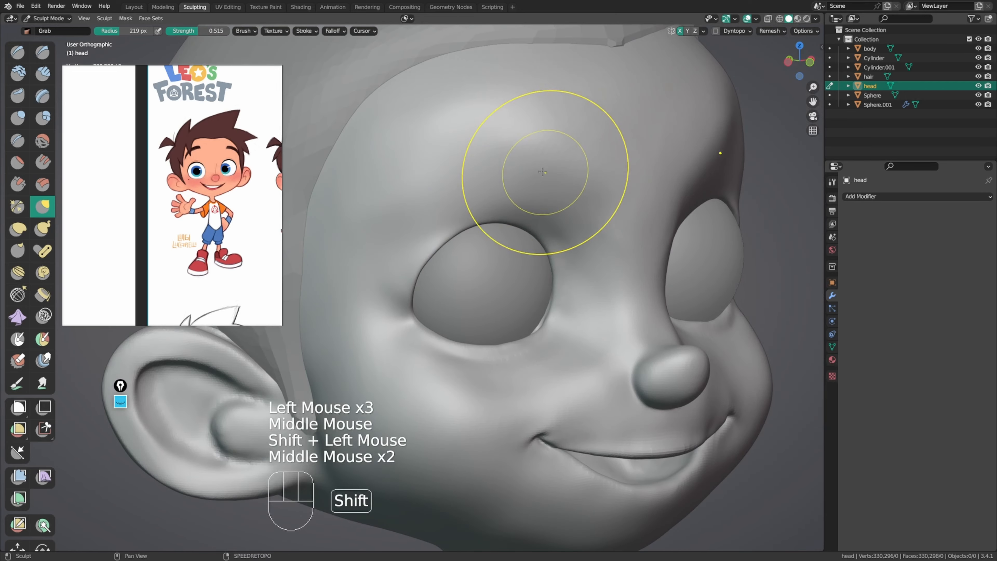
left_click_drag(534, 167, 442, 191, "shift")
left_click_drag(598, 161, 574, 134, "shift")
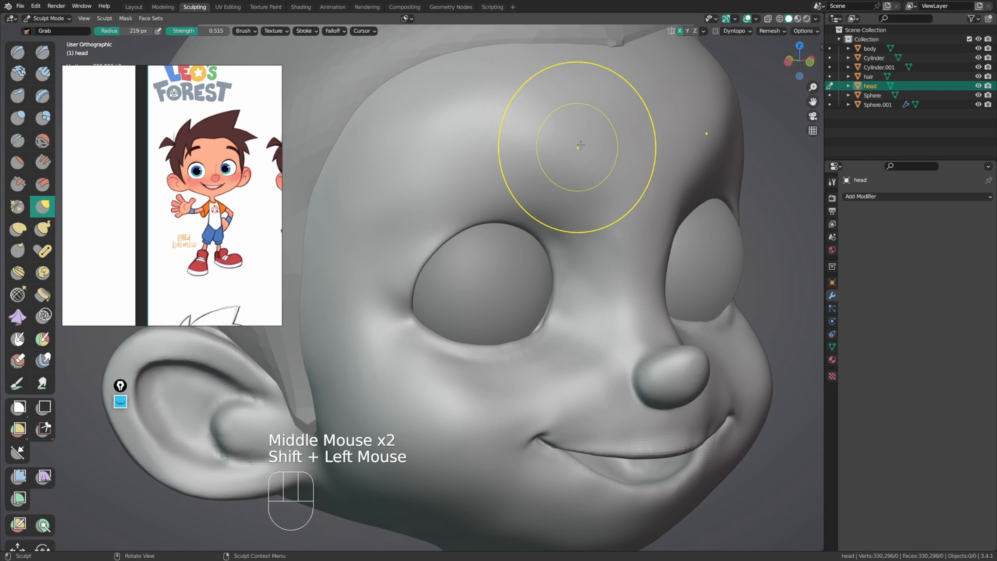
Step: Nudge the outer side of the eye opening into shape with Grab, ending at 136 px radius
middle_click_drag(574, 133, 588, 165, "ctrl")
mouse_move(588, 165)
middle_mouse_down("ctrl")
mouse_move(601, 196)
mouse_move(552, 242)
middle_mouse_up("ctrl")
mouse_move(552, 241)
middle_mouse_down("ctrl")
mouse_move(535, 256)
mouse_move(601, 223)
middle_mouse_up("ctrl")
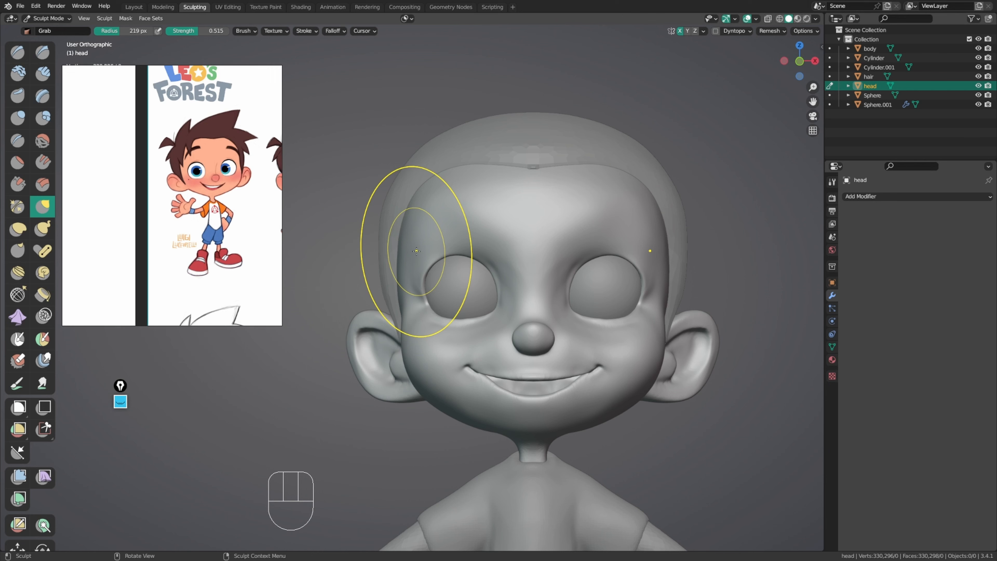
mouse_move(464, 310)
middle_mouse_down("ctrl")
mouse_move(456, 256)
mouse_move(438, 289)
middle_mouse_up("ctrl")
left_click_drag(439, 290, 439, 288)
mouse_move(438, 287)
middle_mouse_down()
mouse_move(439, 267)
mouse_move(467, 279)
mouse_move(579, 268)
mouse_move(583, 256)
middle_mouse_up()
key("f")
left_click(422, 293)
left_click(467, 279)
key("f")
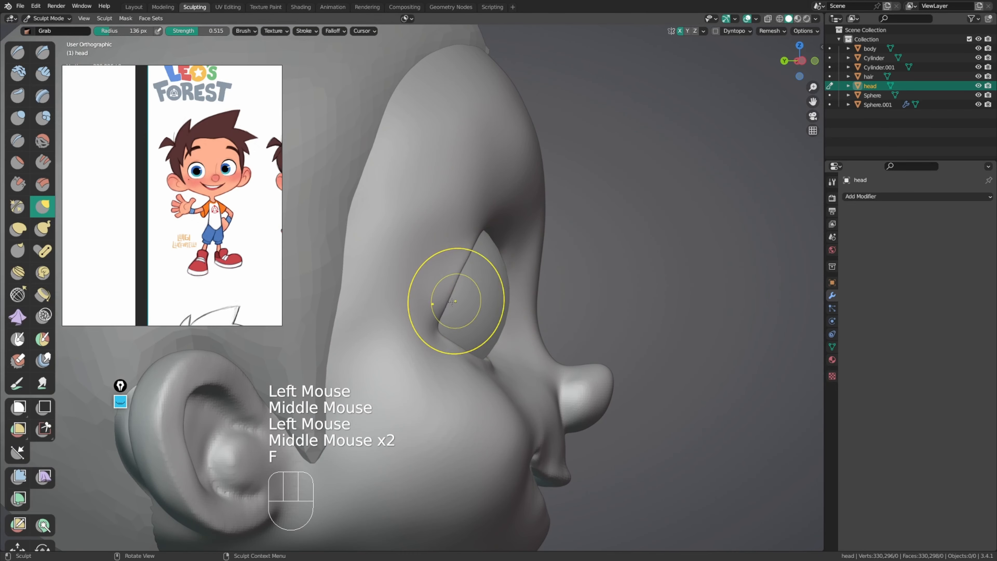
left_click(448, 299)
left_click(452, 290)
middle_click_drag(453, 290, 490, 254)
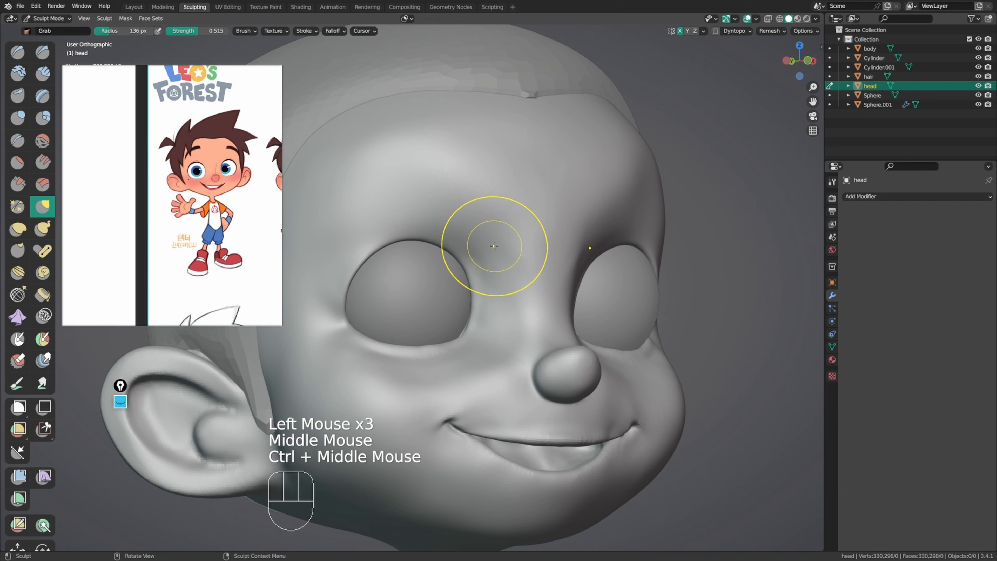
Step: Raise the inner brow beside the nose bridge with inverted Crease at 112 px radius
middle_click_drag(483, 252, 447, 230)
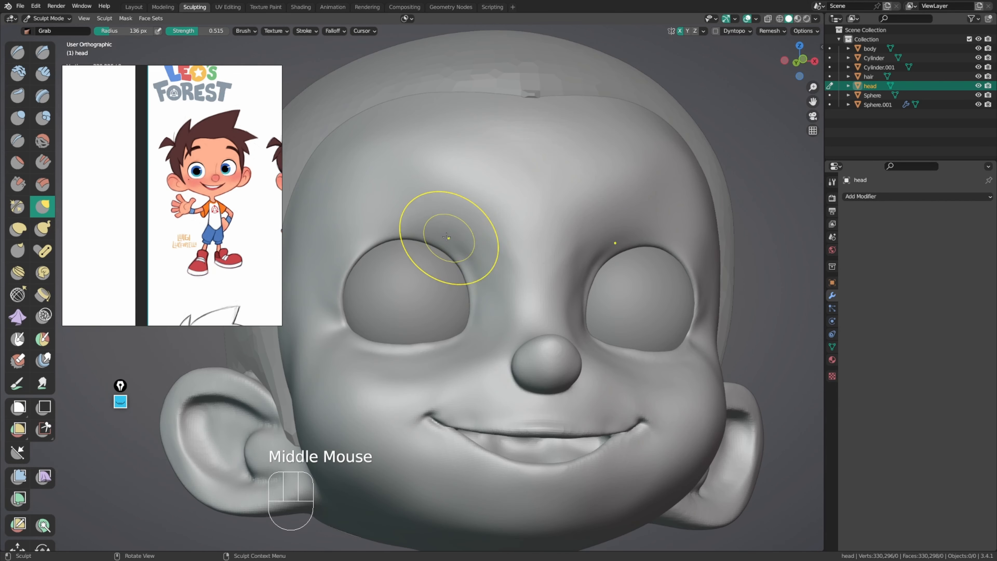
key("shift+c")
key("f")
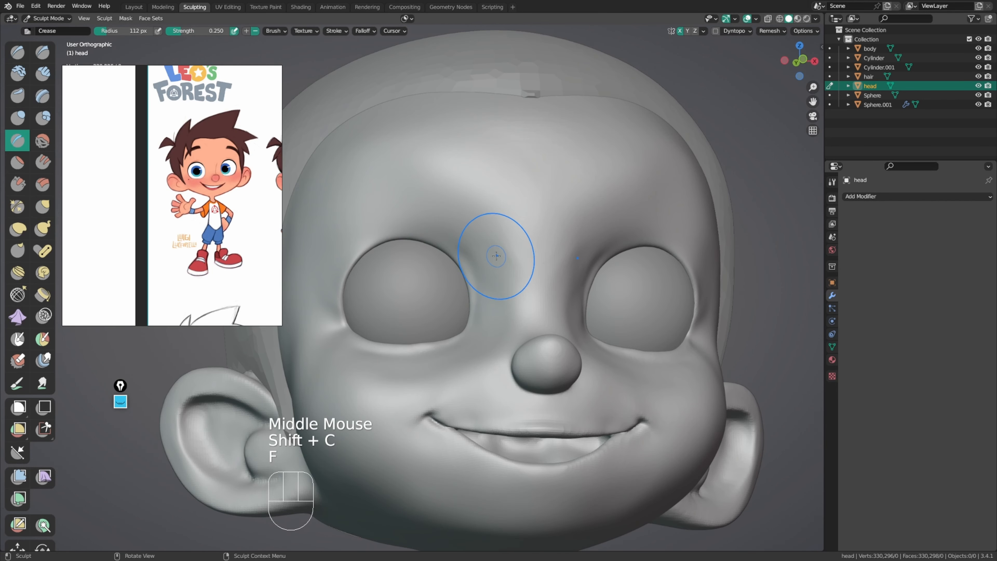
left_click(492, 243, "ctrl")
mouse_move(373, 205)
middle_mouse_down()
mouse_move(368, 278)
mouse_move(445, 223)
middle_mouse_up()
Step: Try ridging the brow with inverted Crease strokes at 101 px radius, compare it with the character reference, and undo the strokes
key("f")
left_click(387, 191, "ctrl")
left_click(386, 191, "ctrl")
left_click(367, 196, "ctrl")
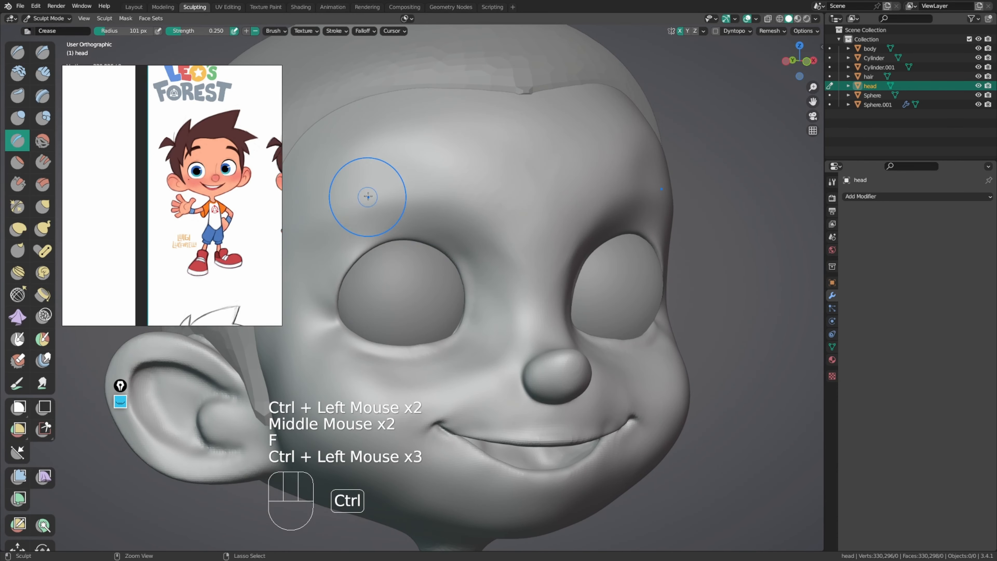
left_click(318, 233, "ctrl")
left_click(318, 234, "ctrl")
left_click(318, 234, "ctrl")
middle_click_drag(318, 231, 365, 227, "shift")
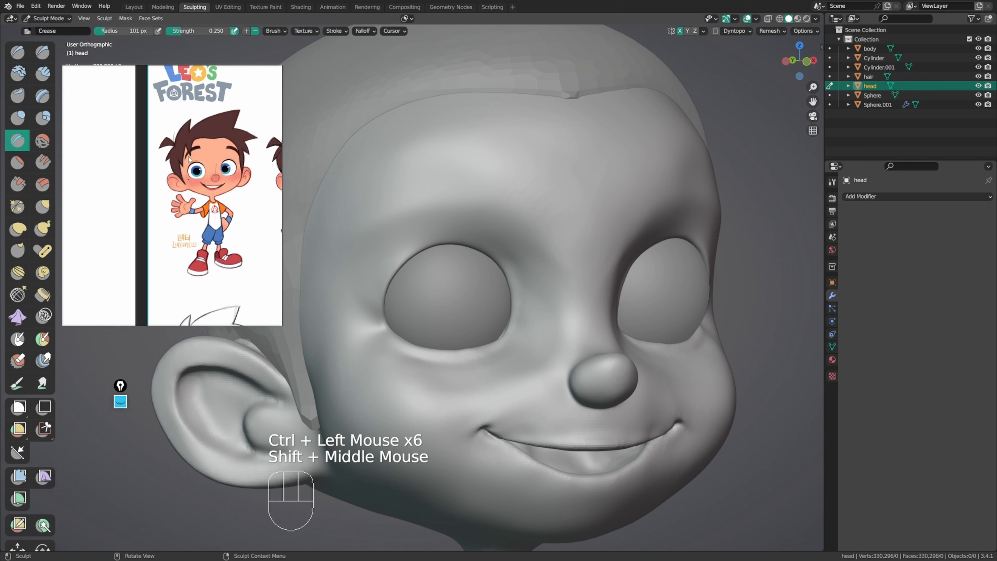
middle_click_drag(258, 164, 125, 198)
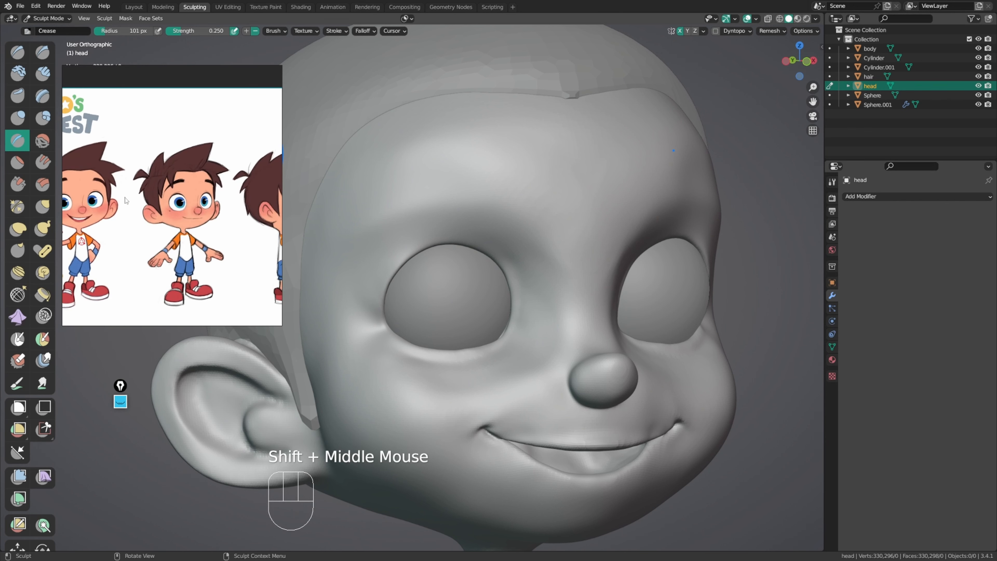
middle_click_drag(329, 156, 543, 212, "ctrl")
key("ctrl+z")
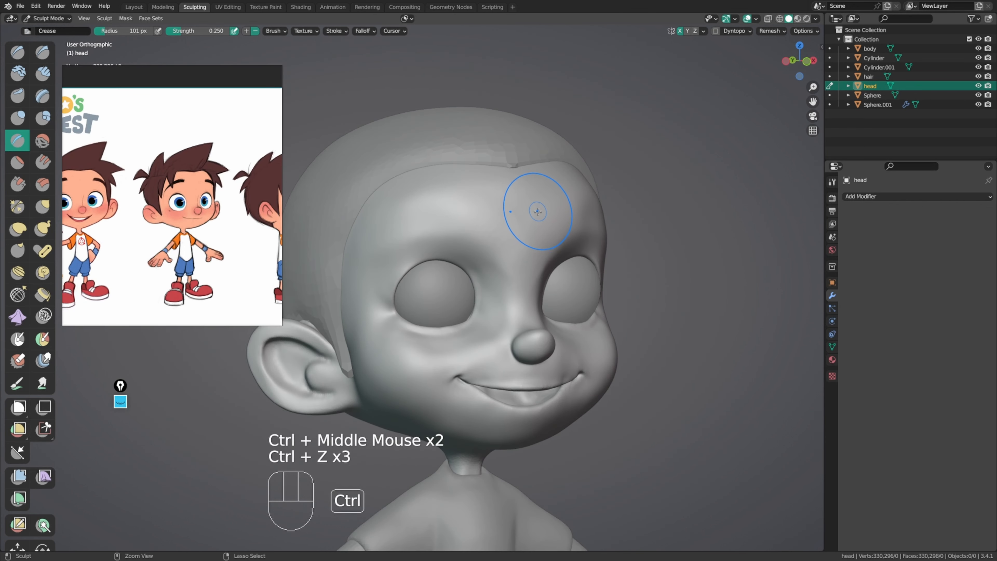
middle_click_drag(169, 196, 274, 198)
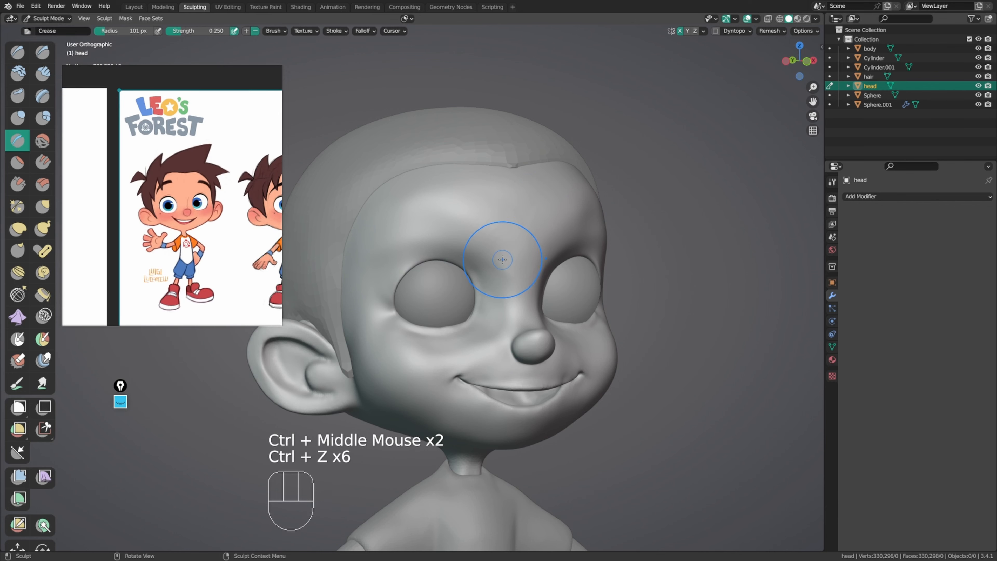
Step: Build up the inner brow ridge above the nose bridge with inverted Crease strokes at 101 px radius
left_click(513, 254, "ctrl")
left_click(500, 232, "ctrl")
left_click(499, 232, "ctrl")
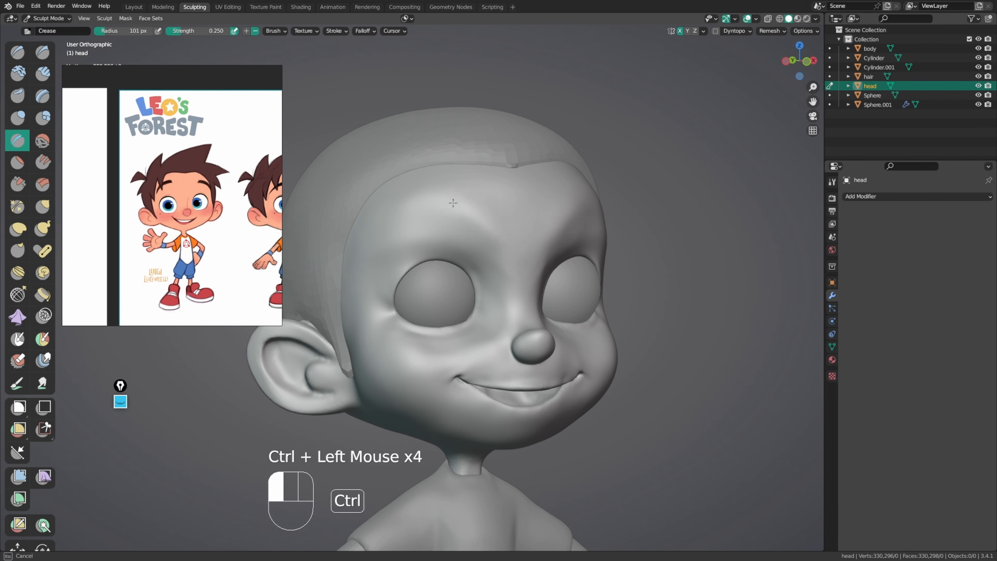
middle_click_drag(498, 222, 474, 234)
Step: Sharpen the brow ridge from the nose bridge toward the temple with inverted Crease at 79 px radius
key("f")
left_click(508, 281, "ctrl")
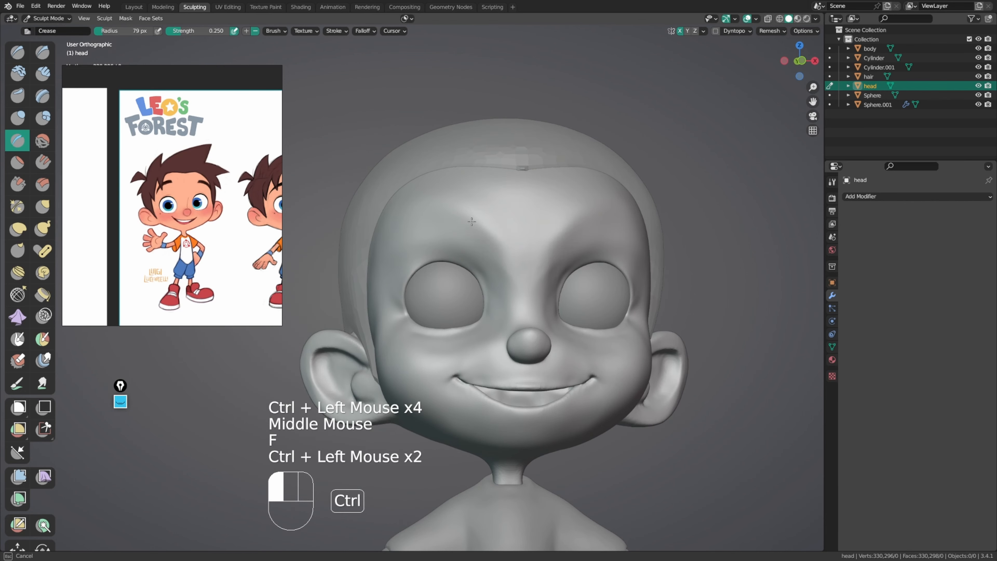
left_click_drag(471, 222, 458, 214, "ctrl")
left_click_drag(469, 213, 408, 220, "ctrl")
middle_click_drag(408, 221, 442, 223)
left_click_drag(455, 218, 416, 224, "ctrl")
left_click_drag(426, 222, 381, 231, "ctrl")
Step: Continue the raised ridge around the outer eye socket, from the temple down to the cheek, with inverted Crease at 79 px radius
left_click_drag(400, 214, 377, 240, "ctrl")
left_click_drag(373, 238, 360, 299, "ctrl")
mouse_move(359, 287)
left_mouse_down("ctrl")
mouse_move(379, 334)
mouse_move(414, 360)
left_mouse_up("ctrl")
middle_click_drag(414, 363, 416, 376)
mouse_move(386, 342)
left_mouse_down("ctrl")
mouse_move(405, 359)
mouse_move(432, 360)
left_mouse_up("ctrl")
middle_click_drag(433, 355, 515, 341)
left_click_drag(515, 340, 424, 358, "ctrl")
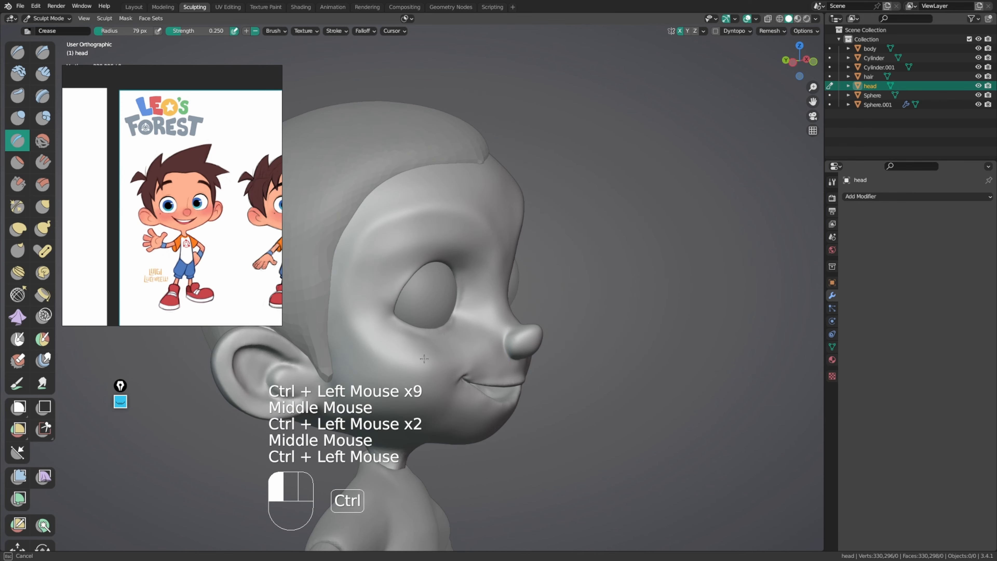
left_click_drag(347, 275, 383, 234, "ctrl")
left_click_drag(388, 232, 355, 268, "ctrl")
left_click_drag(387, 236, 375, 259, "ctrl")
Step: Smooth the new ridge along the brow and outer eye socket
middle_click_drag(400, 257, 373, 256)
left_click_drag(400, 250, 415, 243, "shift")
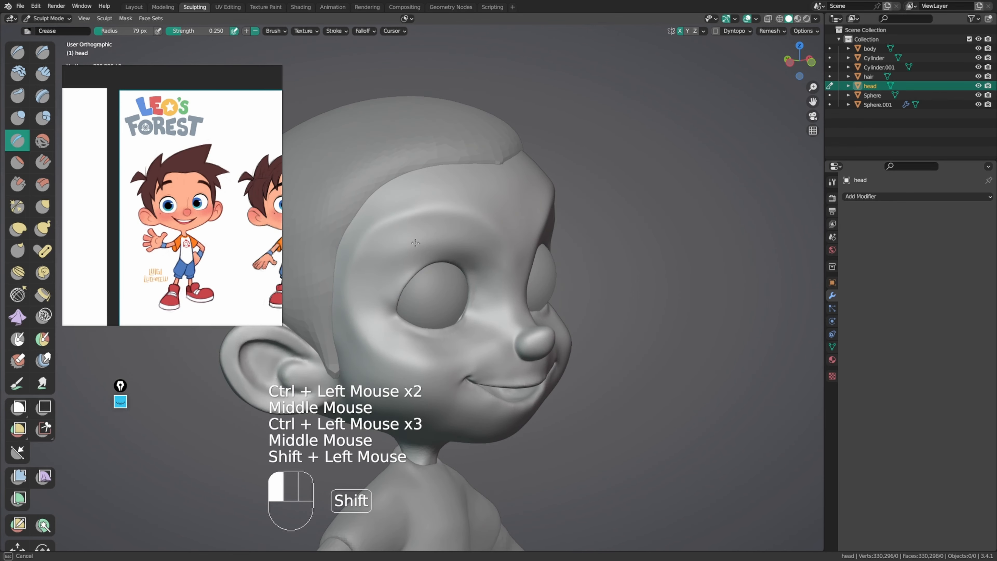
middle_click_drag(467, 227, 452, 226)
mouse_move(451, 226)
left_mouse_down("shift")
mouse_move(428, 225)
mouse_move(439, 207)
left_mouse_up("shift")
left_click_drag(441, 208, 480, 220, "shift")
left_click_drag(485, 220, 501, 239, "shift")
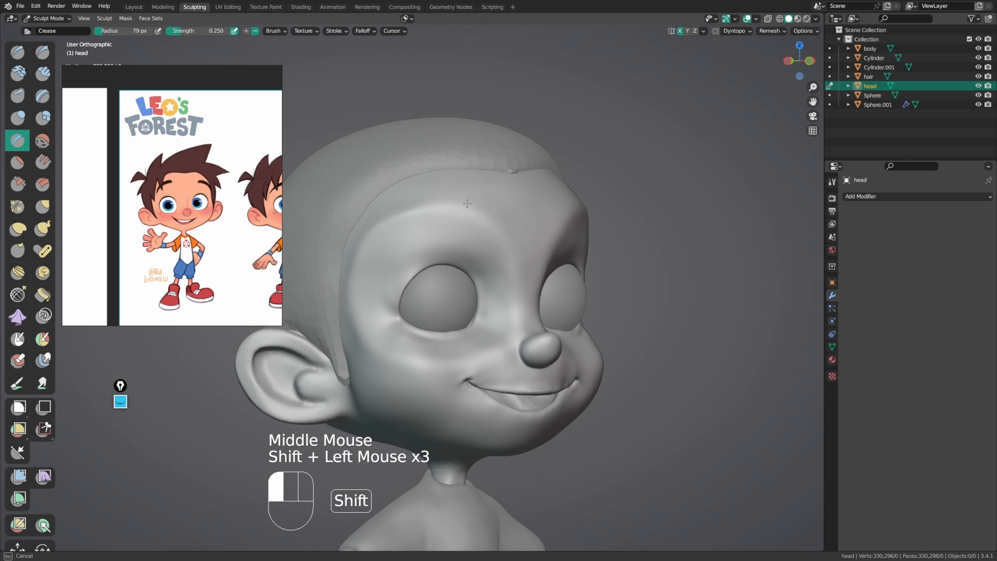
left_click_drag(380, 223, 392, 217, "shift")
Step: Adjust the outer half of the brow ridge with Grab strokes
middle_click_drag(425, 209, 443, 211)
key("g")
key("f")
mouse_move(457, 211)
left_mouse_down()
mouse_move(481, 210)
mouse_move(398, 216)
mouse_move(373, 239)
left_mouse_up()
left_click(508, 209)
Step: Flatten the ridge along the temple and outer brow with Scrape/Peaks, ending at 107 px radius, and smooth it
key("4")
left_click_drag(393, 224, 355, 282)
key("f")
left_click(413, 257)
left_click_drag(359, 265, 352, 302)
mouse_move(354, 304)
left_mouse_down()
mouse_move(372, 341)
mouse_move(359, 325)
mouse_move(350, 255)
left_mouse_up()
left_click_drag(354, 246, 412, 209)
middle_click_drag(431, 209, 430, 209)
left_click_drag(429, 209, 427, 209, "shift")
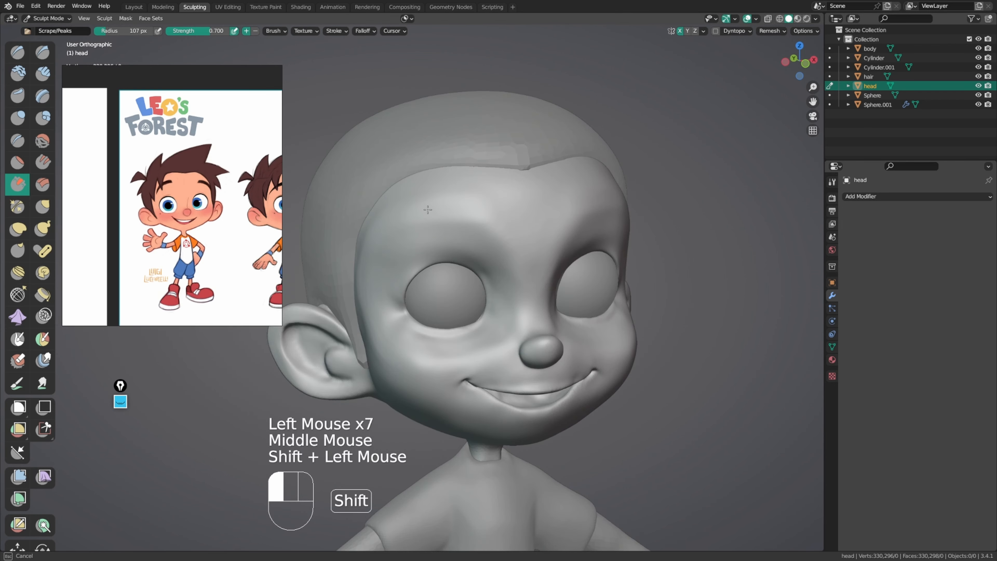
Step: Carve the area above the upper eyelid with inverted Draw at 73 px radius and smooth the brow
middle_click_drag(378, 213, 445, 207)
key("x")
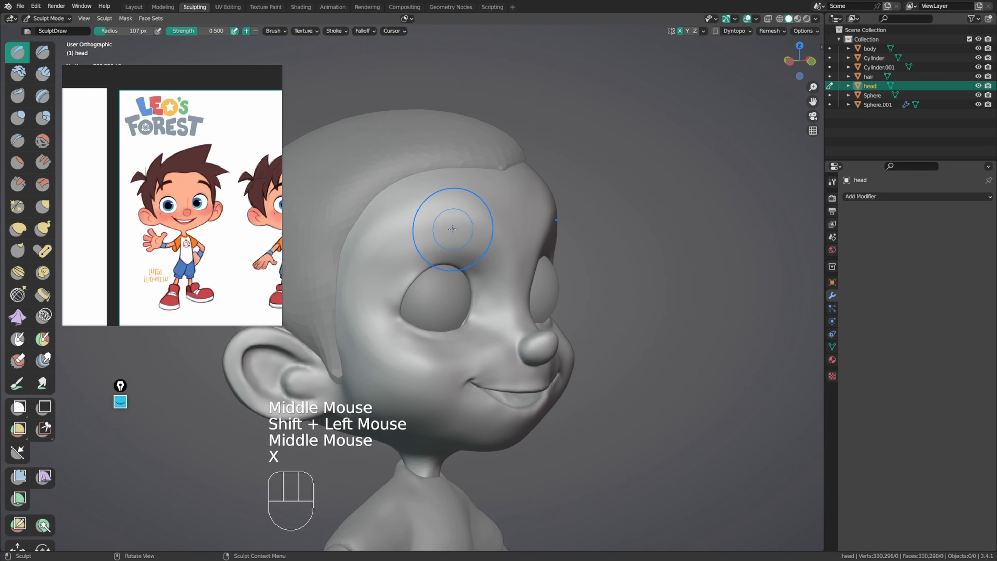
key("f")
left_click(446, 228, "ctrl")
left_click_drag(446, 228, 459, 239, "shift")
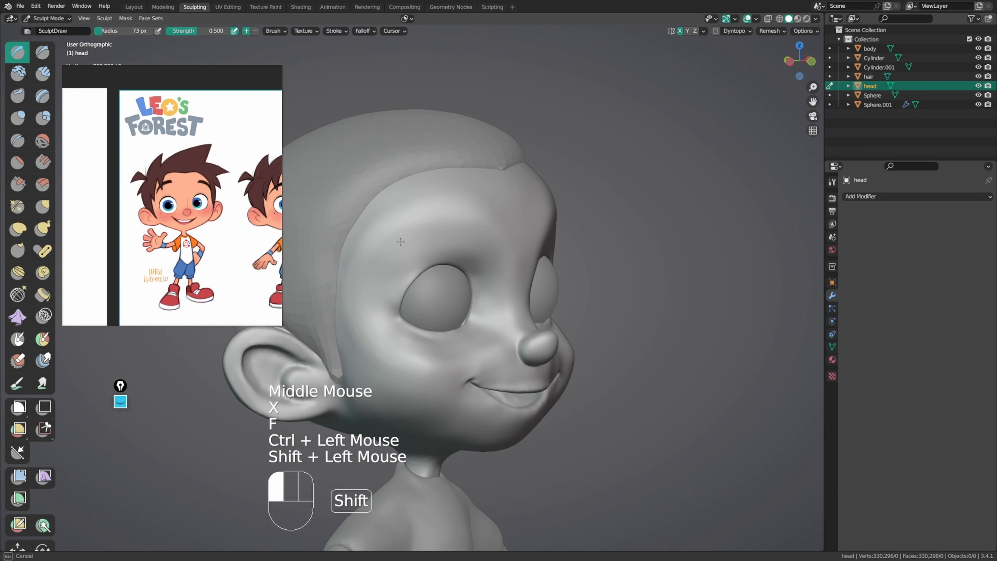
middle_click_drag(431, 207, 443, 207)
left_click_drag(442, 207, 489, 213, "shift")
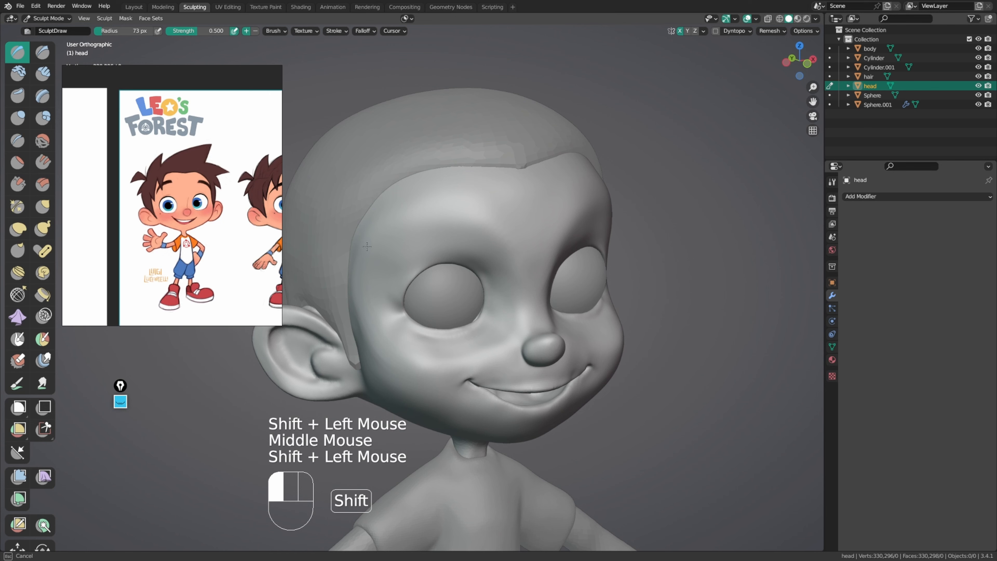
Step: Smooth the side of the face and the cheek below the outer eye corner
left_click_drag(356, 325, 355, 319, "shift")
middle_click_drag(346, 304, 367, 301)
left_click_drag(373, 315, 426, 363, "shift")
mouse_move(420, 346)
middle_mouse_down()
mouse_move(379, 353)
mouse_move(406, 333)
middle_mouse_up()
Step: Lift the outer cheek below the eye with Grab at 104 px radius
key("g")
key("f")
left_click(390, 340)
left_click_drag(377, 339, 385, 330)
middle_click_drag(412, 311, 400, 285)
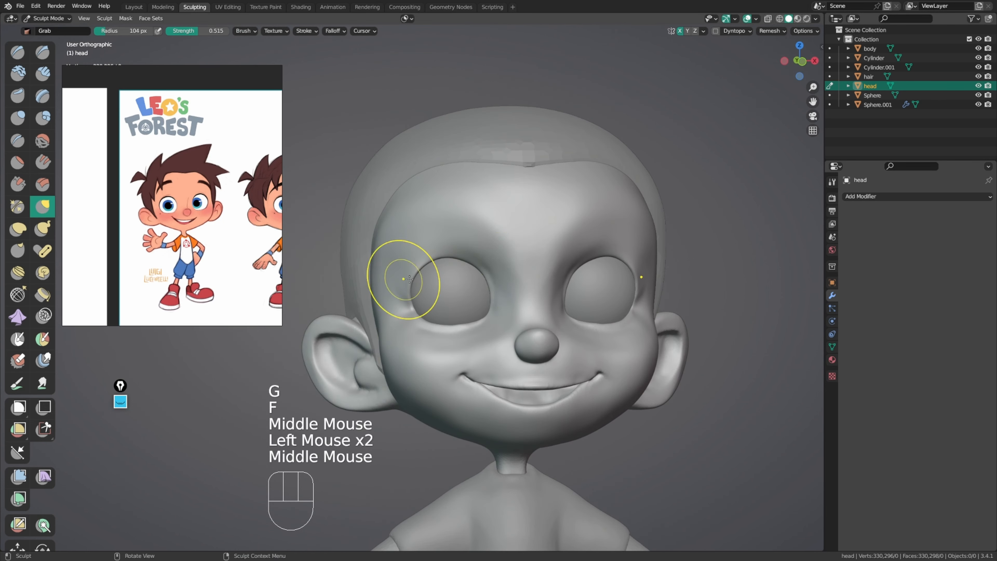
Step: Refine the outer corner of the eye opening with small Grab strokes
mouse_move(454, 201)
middle_mouse_down()
mouse_move(456, 220)
mouse_move(393, 296)
middle_mouse_up()
left_click_drag(394, 297, 400, 300)
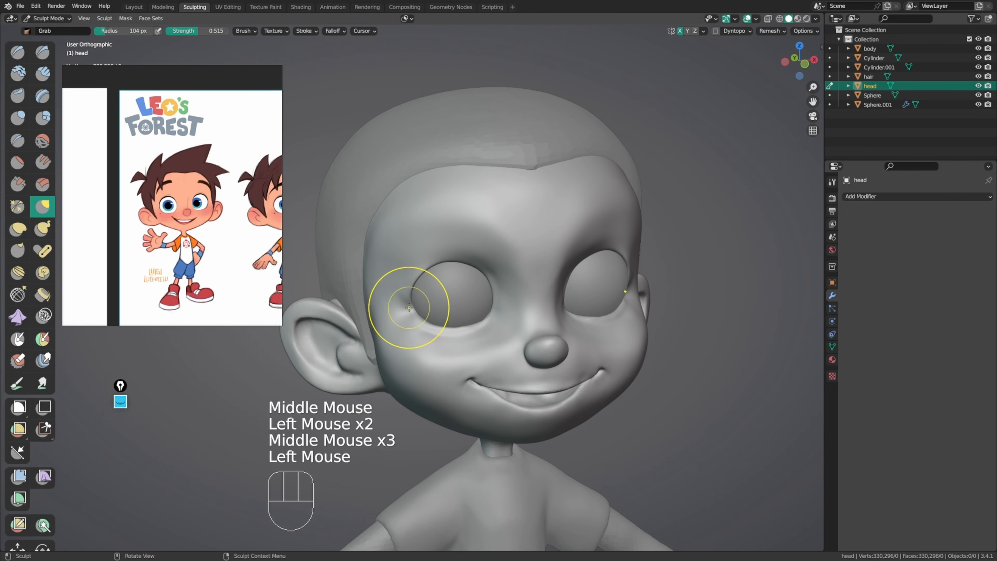
middle_click_drag(400, 300, 389, 314)
key("f")
left_click_drag(409, 315, 409, 313)
left_click_drag(409, 313, 410, 301)
left_click_drag(411, 300, 409, 304)
middle_click_drag(411, 303, 509, 271)
Step: Select the eyeball in object mode and move its mesh along the X axis in edit mode
key("ctrl+Tab")
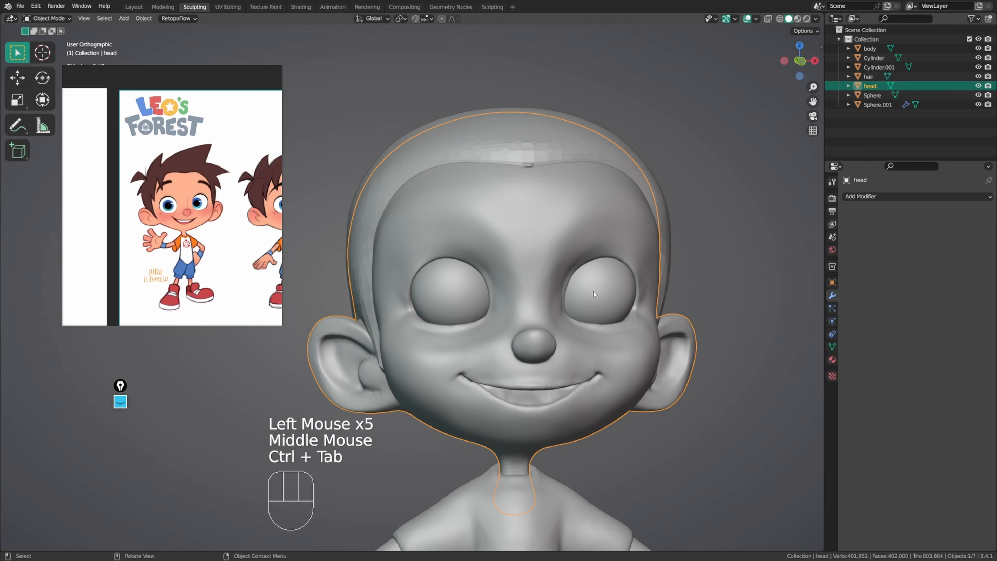
left_click(587, 289)
mouse_move(588, 290)
middle_mouse_down()
mouse_move(514, 290)
mouse_move(628, 294)
mouse_move(685, 284)
mouse_move(601, 260)
mouse_move(616, 270)
mouse_move(617, 292)
middle_mouse_up()
key("Tab")
key("g")
key("x")
left_click(658, 300)
Step: Return to sculpting the head and fit the eyelid around the moved eyeball with Grab at 131 px radius
key("ctrl+Tab")
key("alt+q")
key("g")
key("f")
left_click(619, 257)
left_click(615, 272)
Step: Select the mirrored eyeball in object mode and move its mesh in edit mode to sit better in the eye socket
middle_click_drag(615, 275, 599, 291, "ctrl")
key("ctrl+Tab")
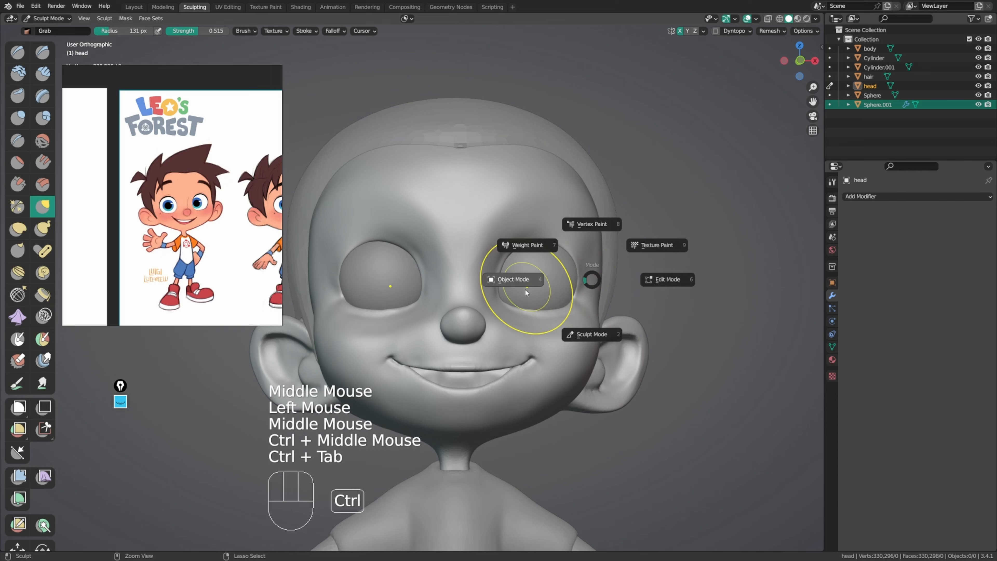
left_click(551, 288)
key("g")
key("x")
left_click(552, 287)
key("Tab")
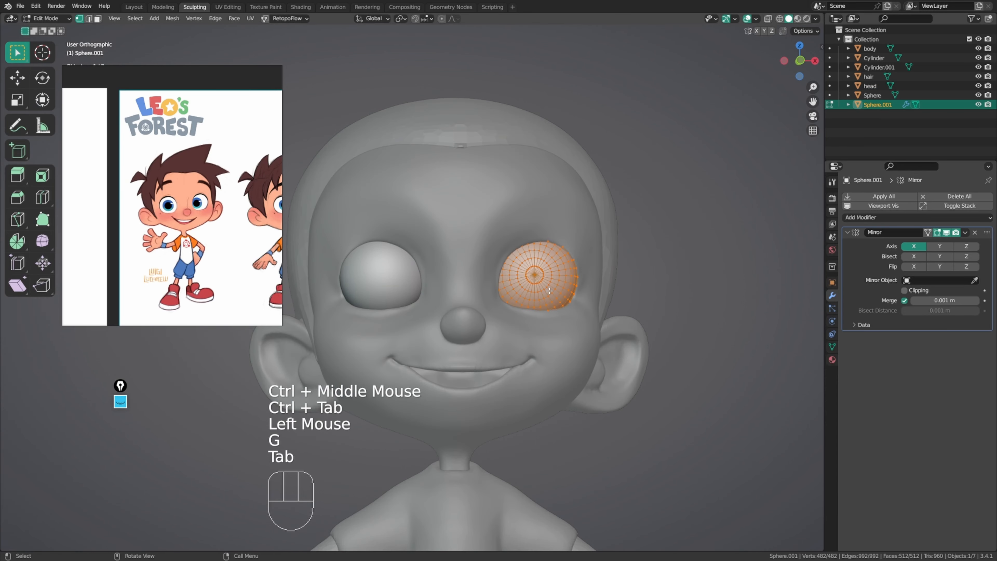
key("g")
left_click(575, 280)
Step: Return to sculpting the head and adjust the outer corner of the eye opening with Grab
key("ctrl+Tab")
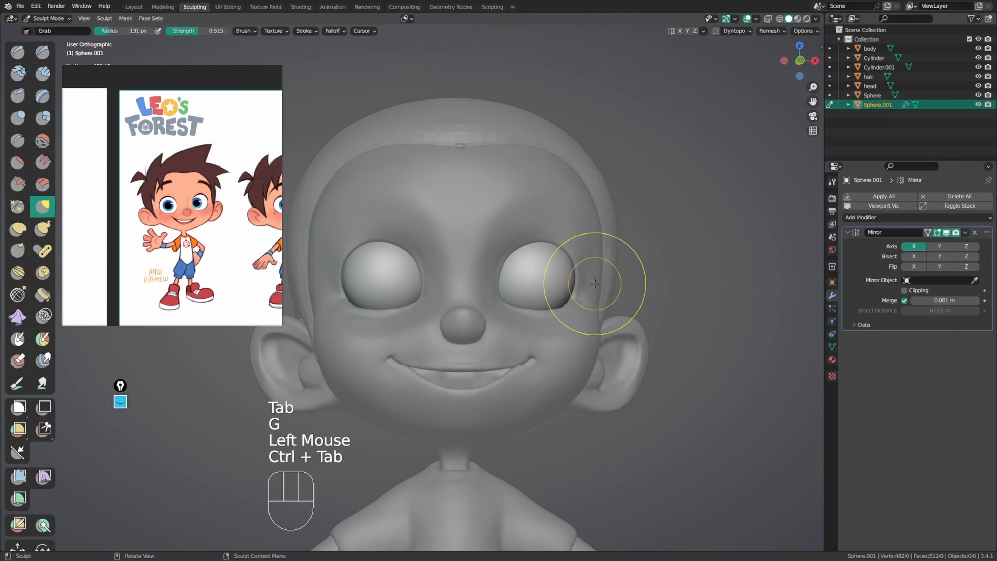
key("alt+q")
middle_click_drag(589, 262, 572, 292)
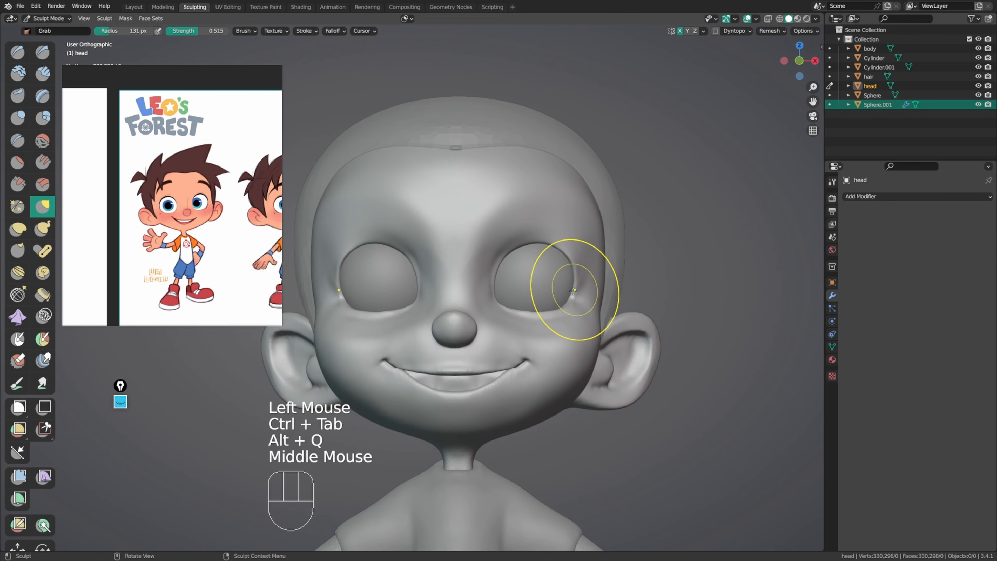
left_click_drag(572, 292, 574, 312)
middle_click_drag(574, 311, 569, 326)
key("f")
left_click_drag(569, 327, 570, 314)
Step: Lift the lower eyelid and the skin beneath the eye with Grab, using a 73 px radius for the final stroke
middle_click_drag(570, 313, 571, 350)
key("f")
left_click_drag(565, 339, 565, 317)
middle_click_drag(565, 317, 515, 354)
key("f")
left_click_drag(501, 330, 516, 300)
middle_click_drag(516, 301, 539, 295)
middle_click_drag(539, 294, 557, 287, "ctrl")
middle_click_drag(557, 287, 548, 283)
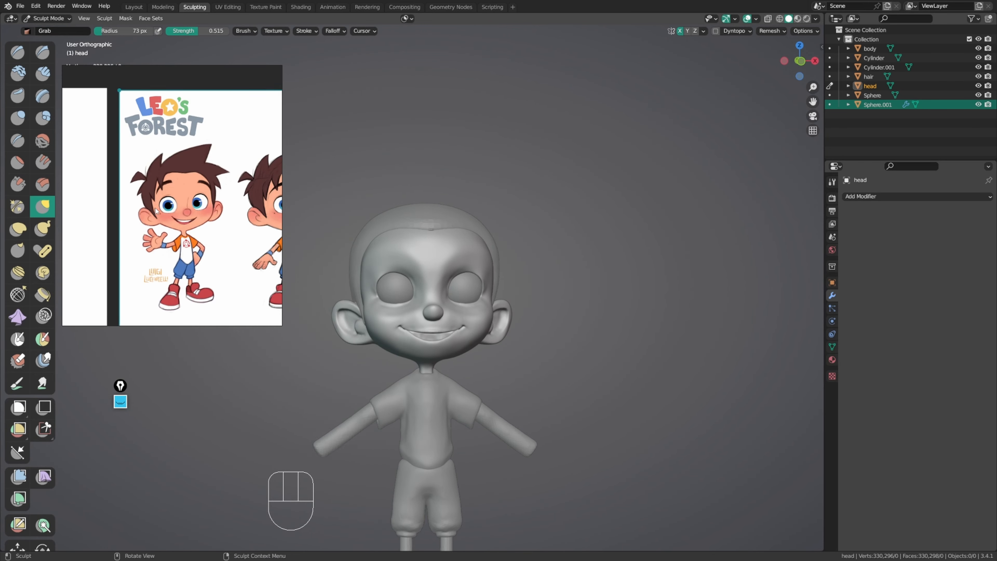
Step: Enlarge the reference image window and mark over the boy's eyes with temporary pink screen annotations
left_click(127, 405)
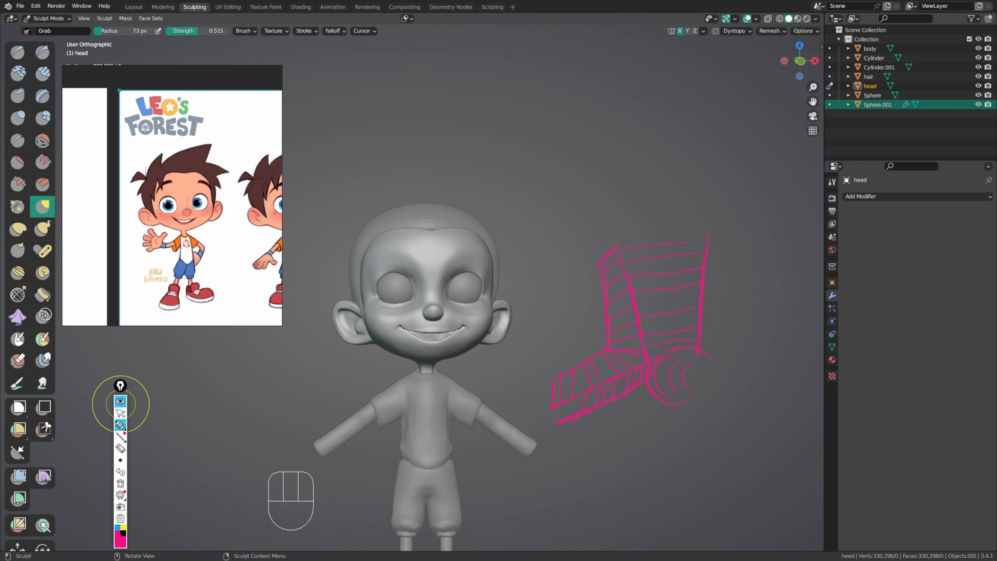
left_click_drag(194, 349, 200, 343)
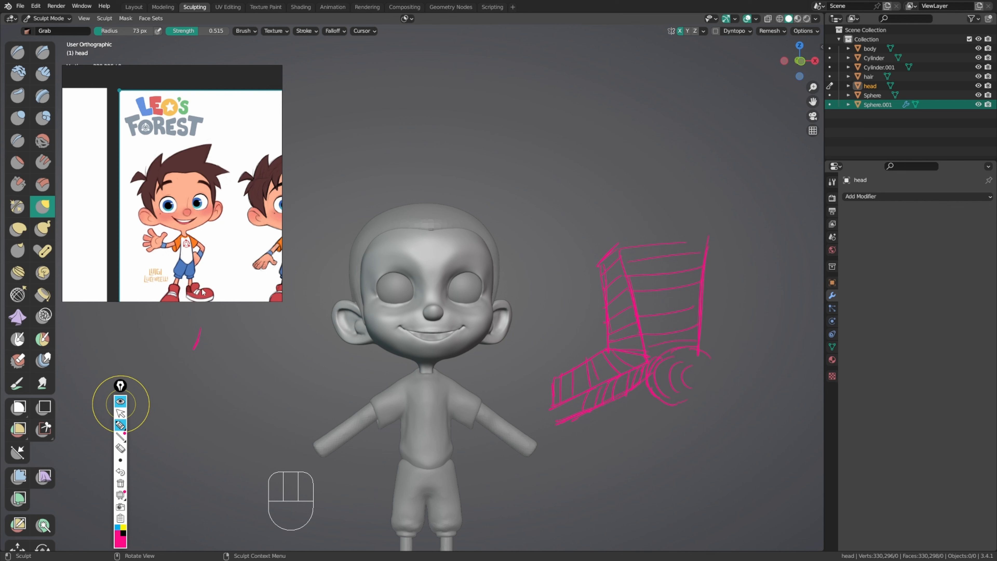
middle_click_drag(202, 289, 194, 324)
left_click_drag(204, 301, 204, 348)
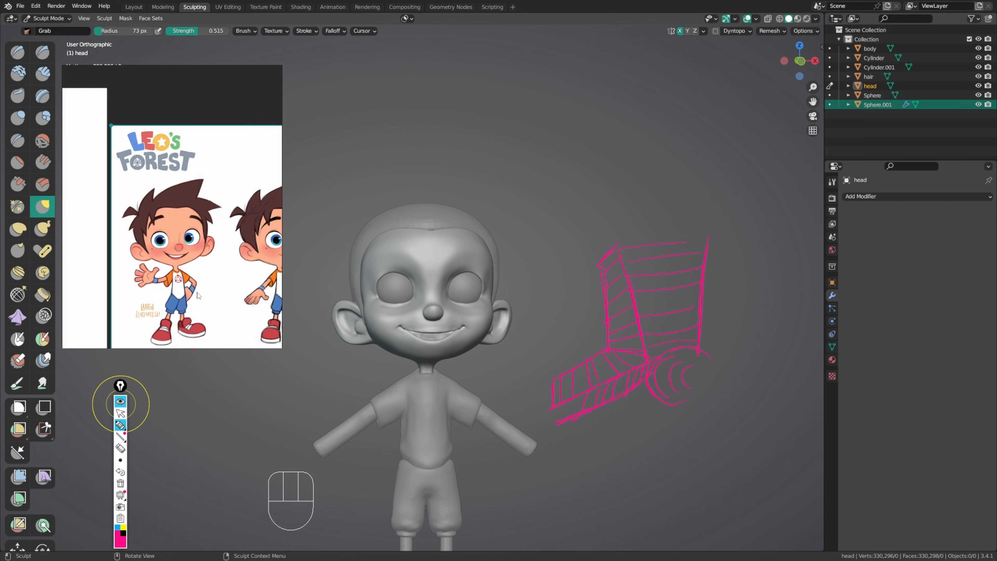
middle_click_drag(200, 276, 202, 239)
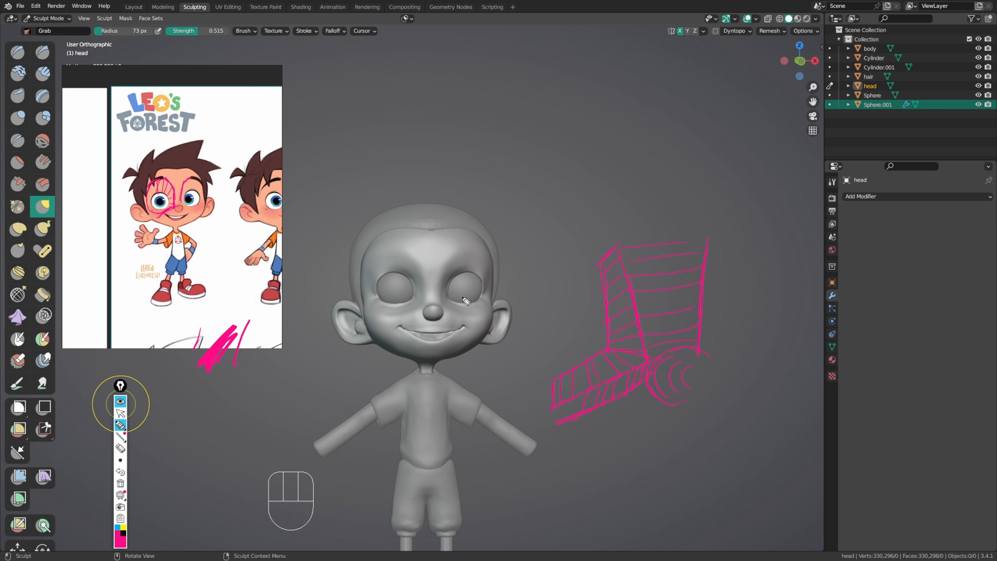
key("Escape")
Step: Nudge the outer upper eyelid of the head with Grab at 133 px radius
middle_click_drag(404, 312, 405, 303, "ctrl")
middle_click_drag(405, 303, 404, 293, "ctrl")
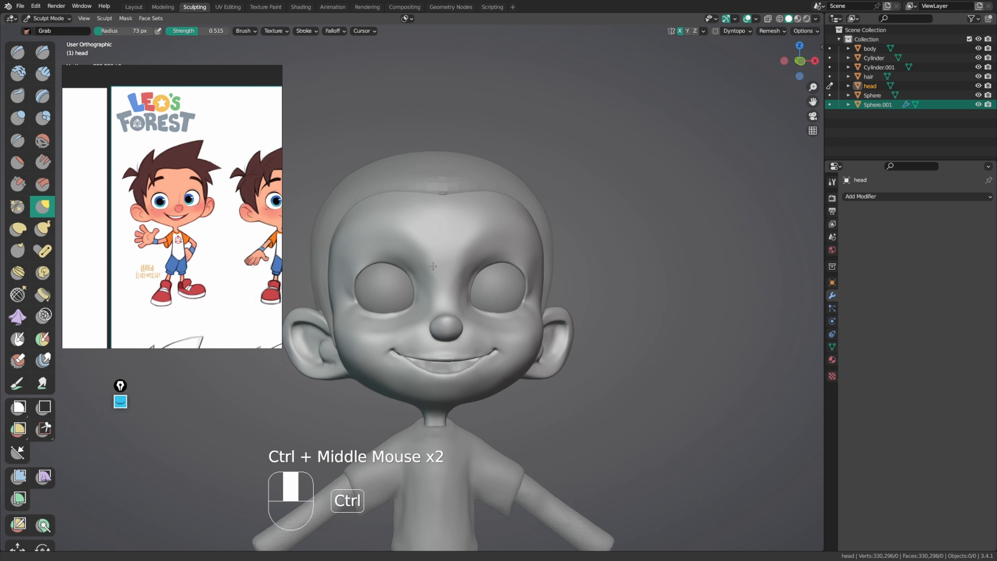
key("g")
key("f")
left_click(357, 279)
left_click(357, 279)
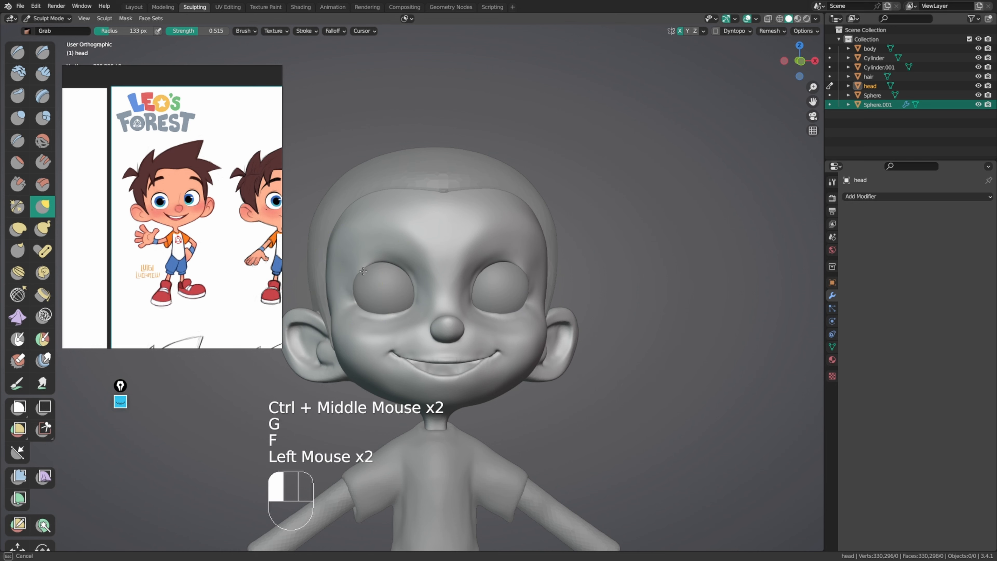
Step: Switch to the eyeball, select its whole mesh in edit mode and move it inward toward the nose
key("alt+q")
key("ctrl+Tab")
left_click(623, 289)
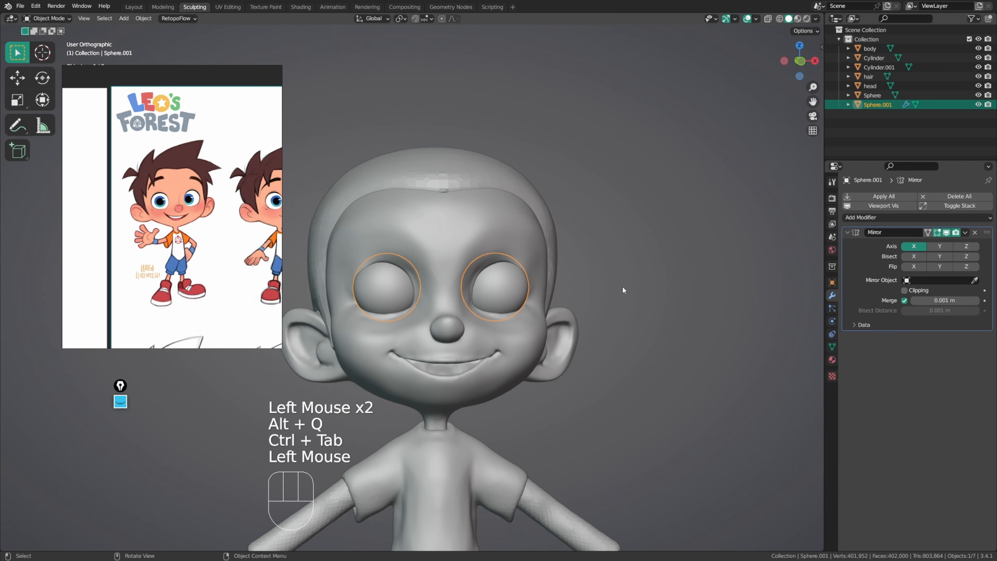
key("Tab")
key("g")
right_click(624, 282)
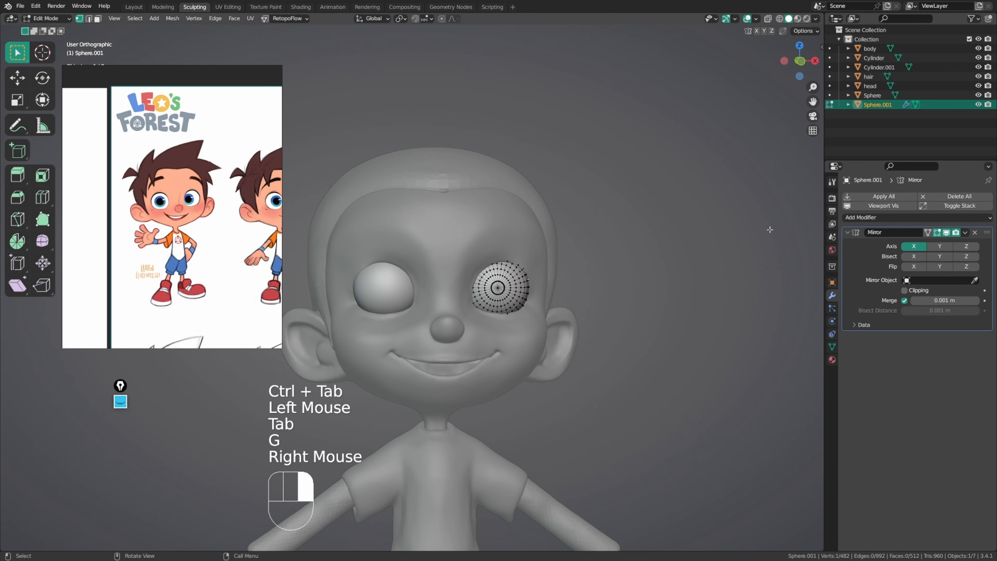
key("a")
key("g")
left_click(633, 257)
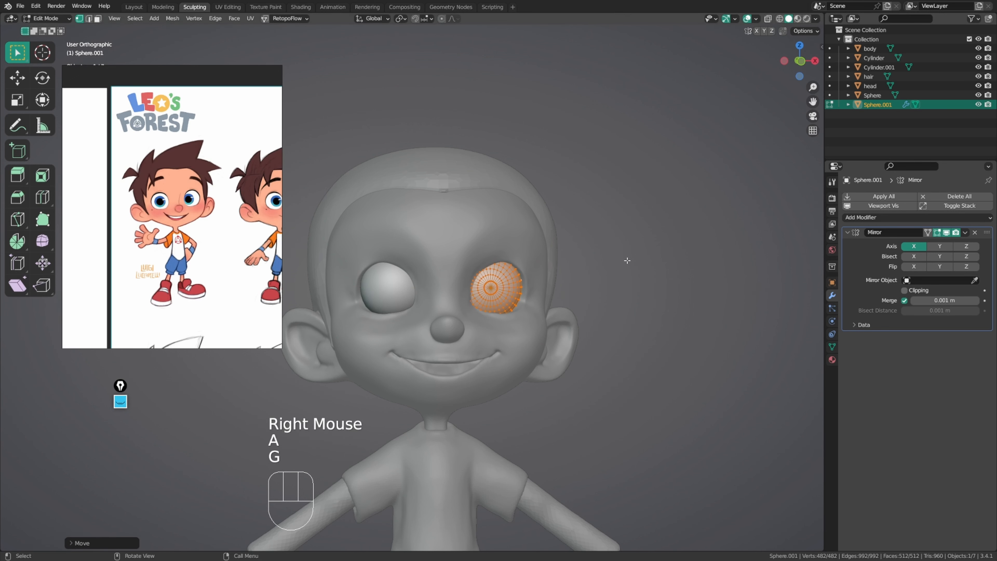
mouse_move(634, 258)
middle_mouse_down()
mouse_move(584, 265)
mouse_move(638, 255)
middle_mouse_up()
key("g")
left_click(602, 266)
middle_click_drag(197, 314, 172, 312)
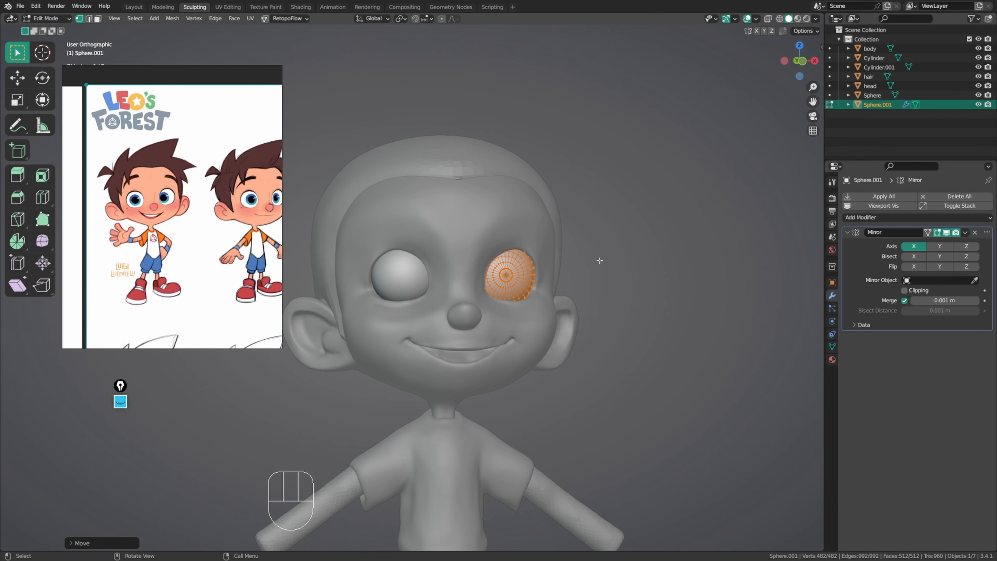
Step: Shift the entire eyeball mesh slightly outward along the X axis
left_click(631, 238)
mouse_move(631, 238)
middle_mouse_down()
mouse_move(604, 247)
mouse_move(621, 240)
middle_mouse_up()
key("a")
key("a")
key("a")
key("g")
key("x")
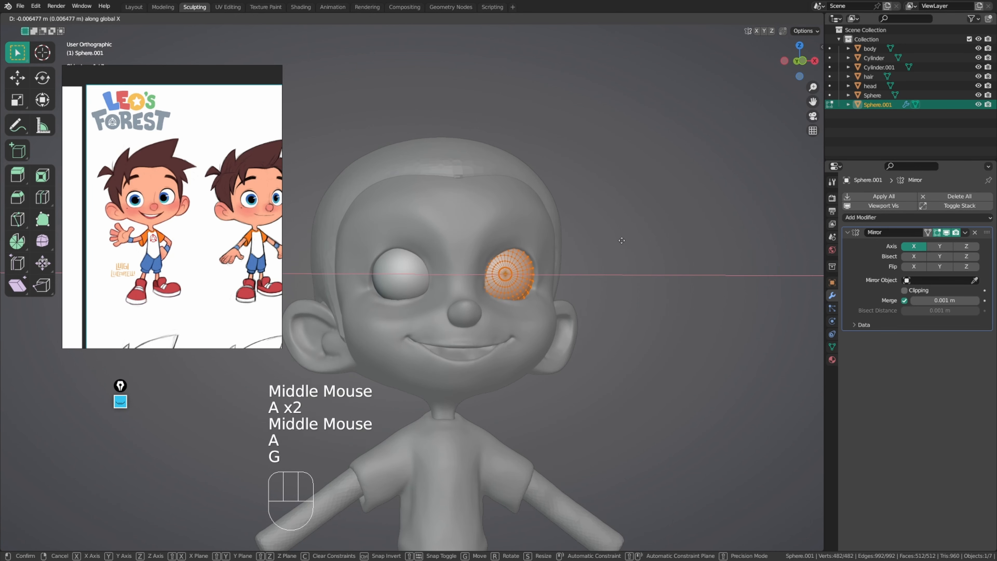
left_click(552, 239)
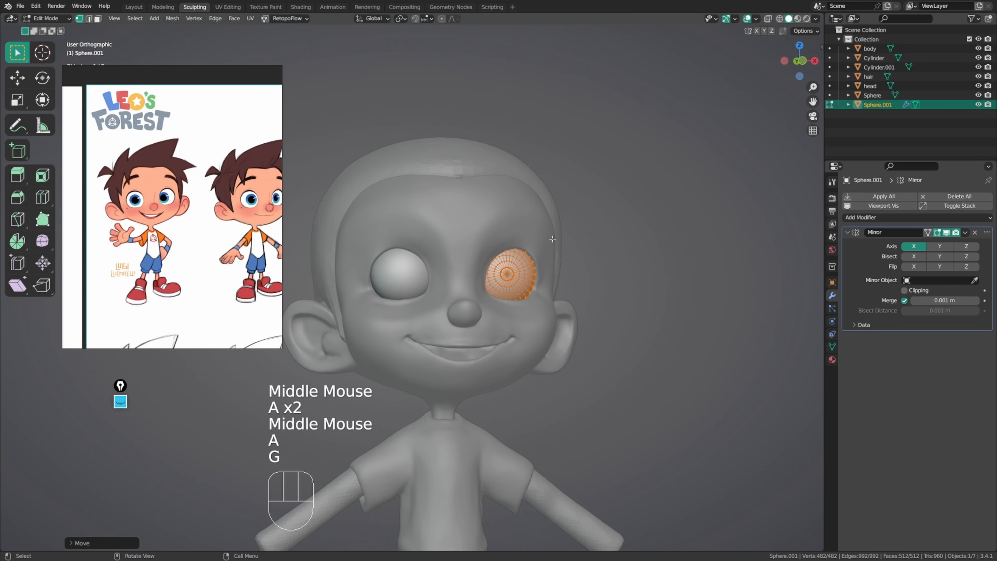
Step: Return to sculpting the head and fit the outer eyelid to the eyeball with Grab, reducing the radius to 73 px
key("alt+q")
middle_click(499, 241)
middle_click(441, 245)
key("ctrl+Tab")
middle_click(374, 266)
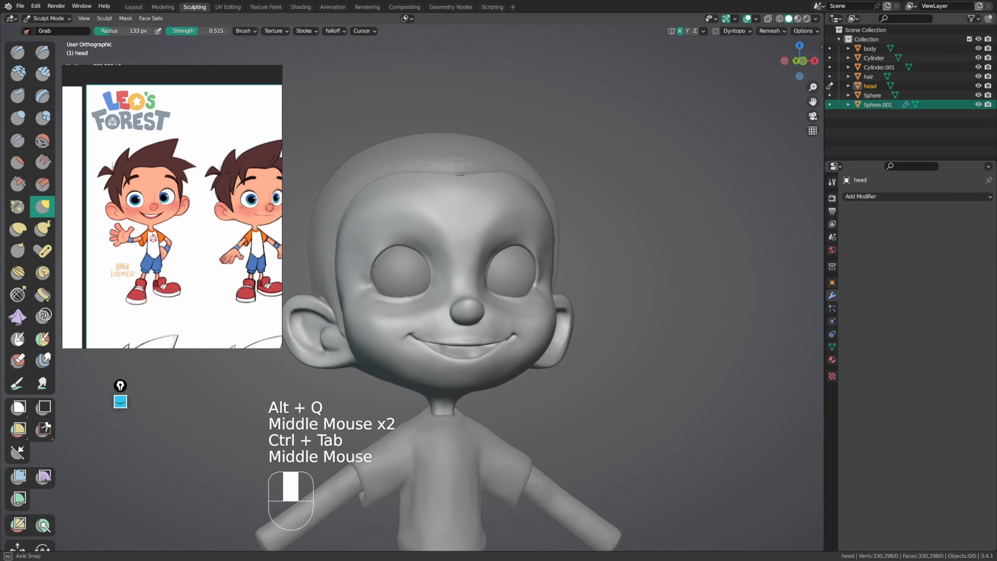
key("f")
left_click(375, 268)
key("f")
left_click(373, 282)
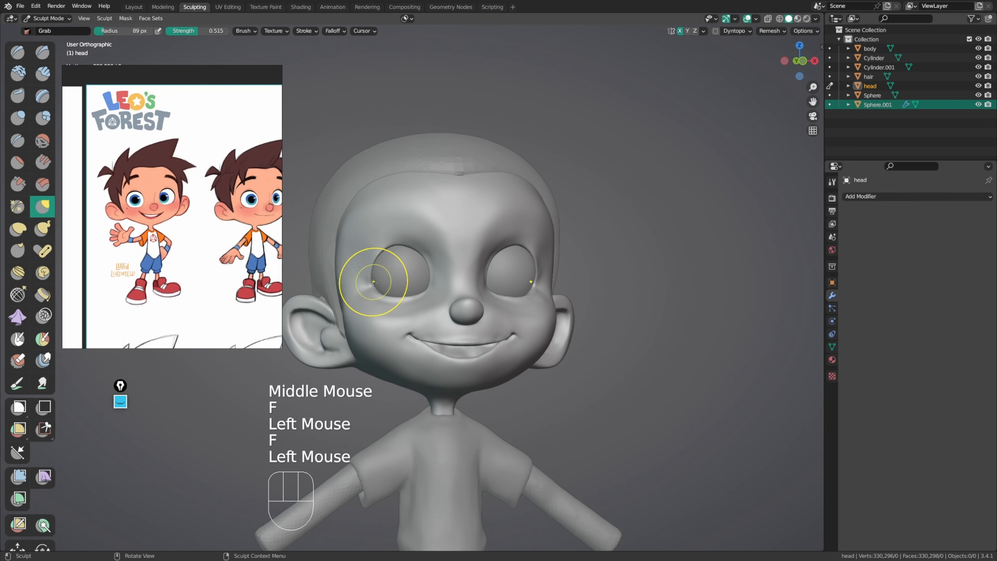
key("f")
left_click(371, 291)
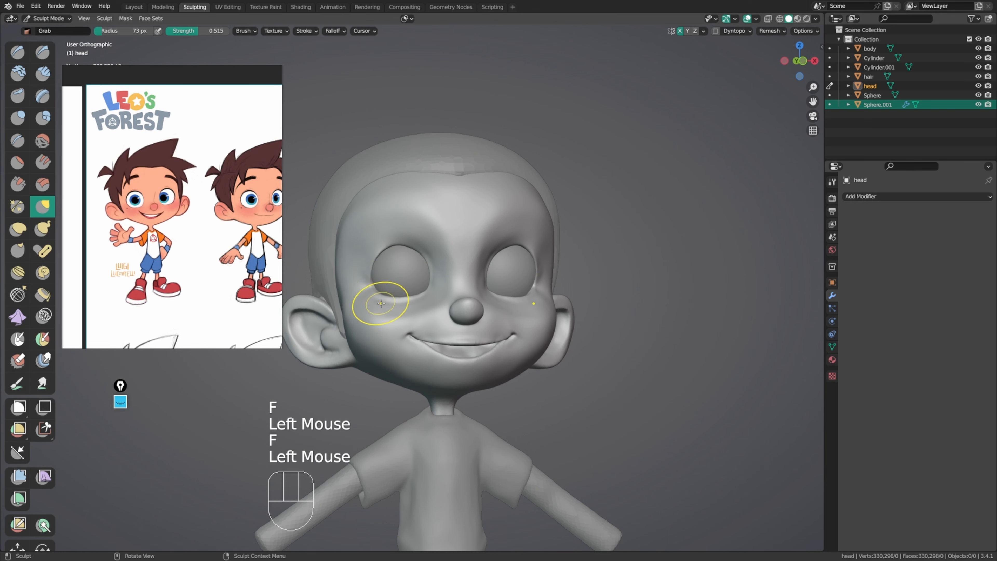
Step: Push the outer eyelid edge against the eyeball from the side with Grab strokes
middle_click_drag(385, 294, 400, 267)
middle_click_drag(400, 267, 432, 247, "ctrl")
middle_click_drag(431, 248, 514, 255, "shift")
key("g")
key("f")
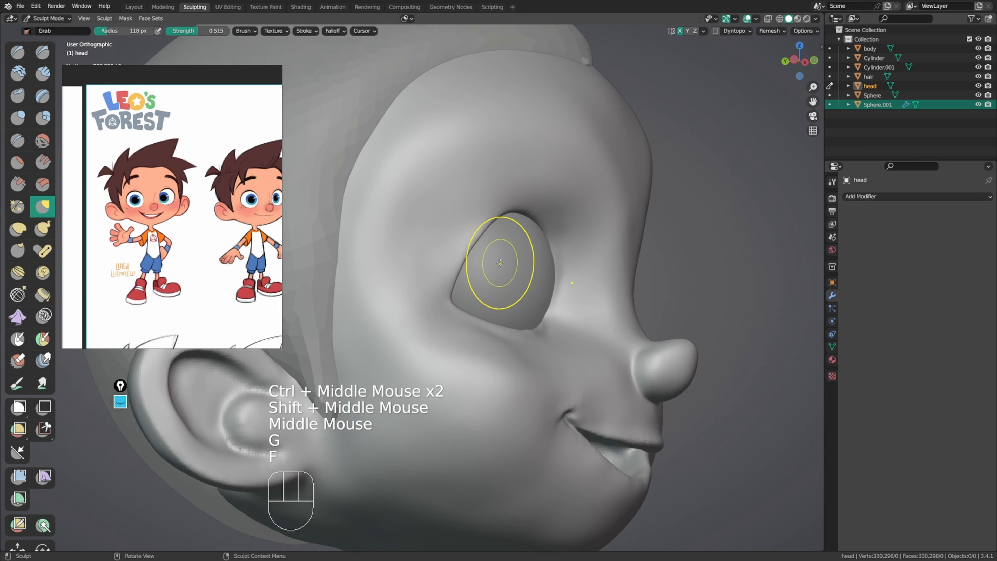
left_click(506, 263)
left_click_drag(467, 258, 464, 250)
middle_click_drag(467, 287, 468, 320)
left_click_drag(449, 291, 450, 289)
middle_click_drag(450, 289, 449, 287)
Step: Refine the outer and upper rim of the eye opening with Grab at 91 px radius
key("f")
middle_click_drag(445, 278, 447, 286)
left_click_drag(448, 284, 464, 257)
left_click_drag(465, 257, 462, 255)
mouse_move(462, 254)
middle_mouse_down()
mouse_move(407, 263)
mouse_move(472, 307)
mouse_move(479, 334)
middle_mouse_up()
left_click(475, 308)
left_click_drag(465, 295, 467, 288)
middle_click_drag(470, 271, 498, 229)
left_click_drag(469, 261, 466, 258)
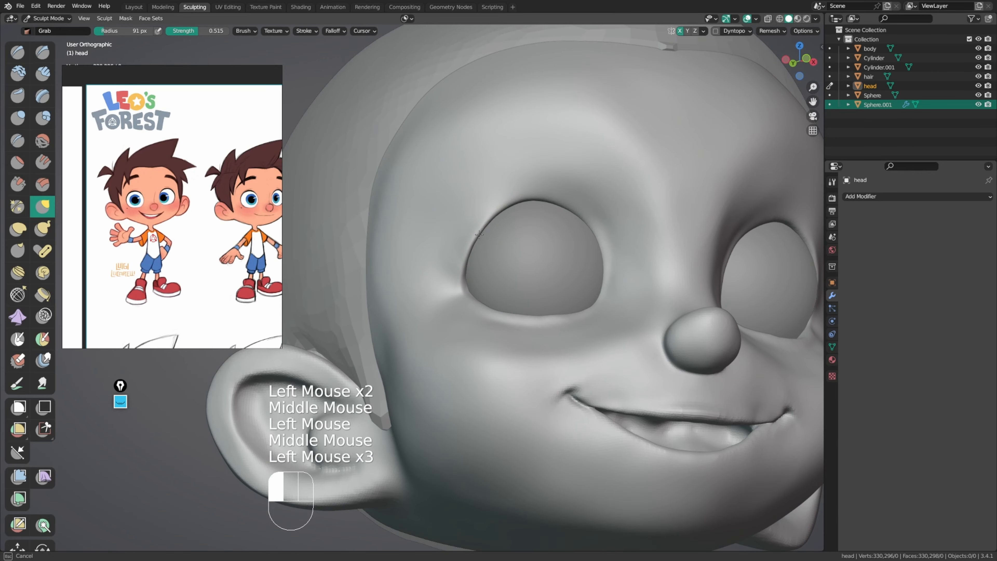
Step: Round off the outer corner of the eye opening with short Grab strokes at 100 px radius
middle_click_drag(255, 241, 204, 234)
mouse_move(548, 221)
middle_mouse_down()
mouse_move(556, 222)
mouse_move(471, 268)
middle_mouse_up()
key("f")
left_click(472, 268)
left_click_drag(471, 249, 472, 249)
left_click_drag(469, 272, 474, 270)
middle_click_drag(470, 272, 470, 287)
left_click_drag(470, 287, 474, 283)
left_click_drag(472, 281, 477, 277)
mouse_move(484, 283)
middle_mouse_down()
mouse_move(506, 278)
mouse_move(473, 245)
middle_mouse_up()
left_click_drag(473, 245, 474, 243)
middle_click_drag(474, 244, 473, 243)
left_click_drag(474, 243, 469, 284)
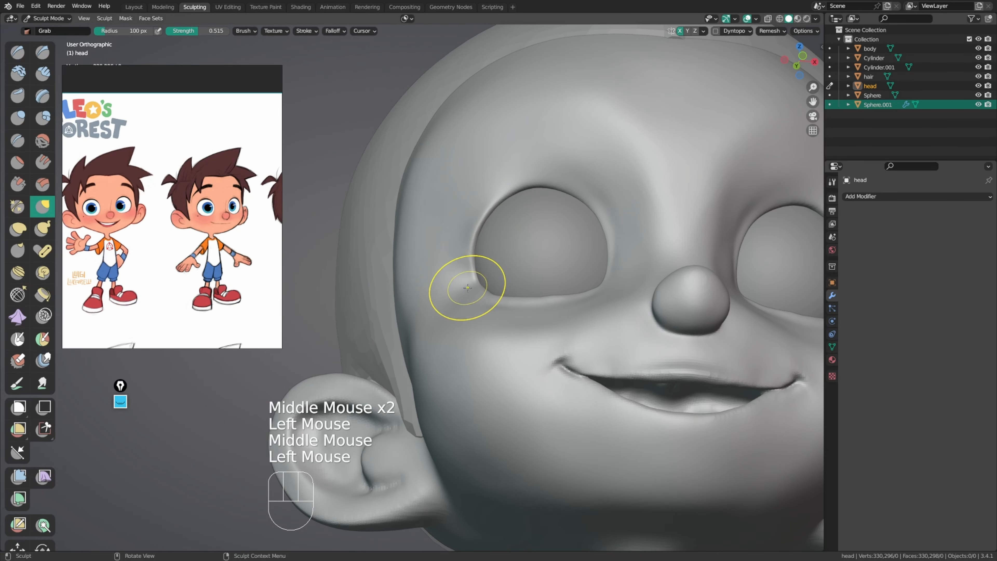
Step: Reshape the lower eyelid from its outer corner to its middle with Grab at 108 px radius
key("f")
mouse_move(469, 283)
middle_mouse_down()
mouse_move(479, 314)
mouse_move(496, 316)
middle_mouse_up()
left_click(474, 278)
key("f")
left_click(493, 317)
left_click_drag(496, 319, 496, 324)
left_click_drag(496, 329, 498, 326)
left_click_drag(494, 320, 507, 332)
left_click_drag(515, 334, 539, 334)
left_click_drag(540, 336, 528, 337)
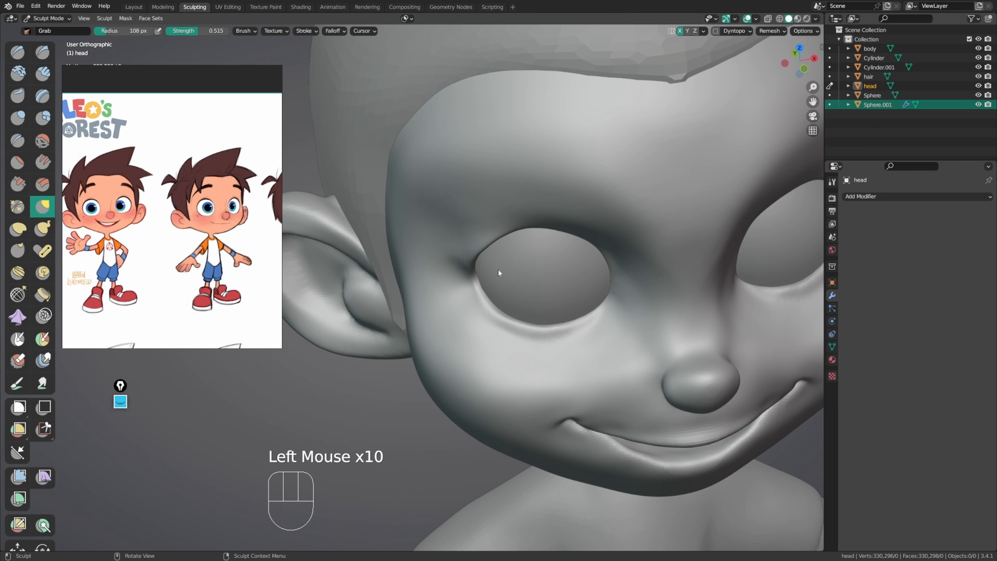
Step: Build up the skin beside the outer upper eyelid with the Draw brush at 108 px radius and 0.5 strength
middle_click_drag(499, 272, 508, 214)
middle_click_drag(508, 214, 501, 219)
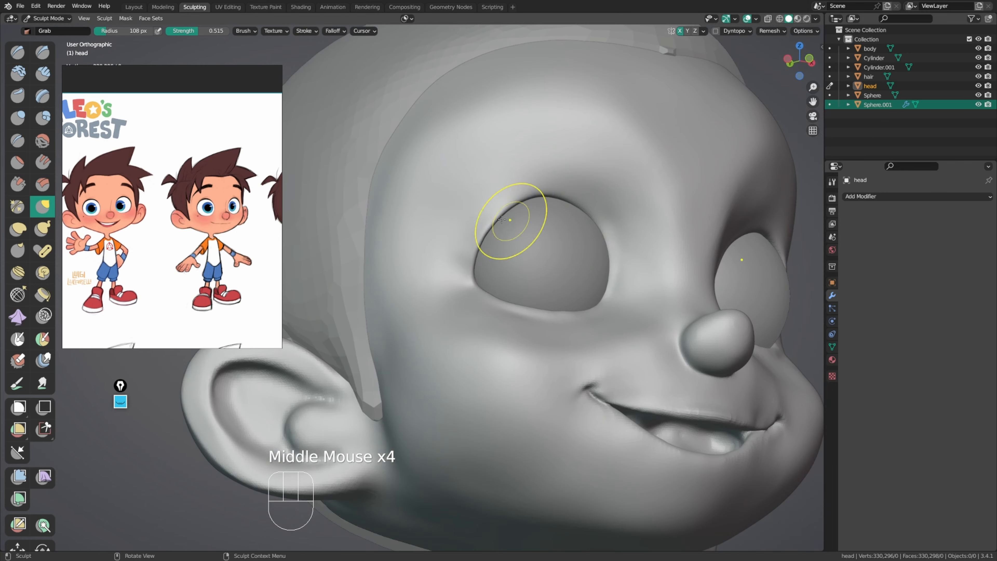
key("x")
left_click_drag(479, 196, 453, 254)
mouse_move(471, 191)
left_mouse_down()
mouse_move(459, 191)
mouse_move(448, 251)
left_mouse_up()
left_click_drag(447, 240, 455, 306)
middle_click_drag(452, 318, 450, 343)
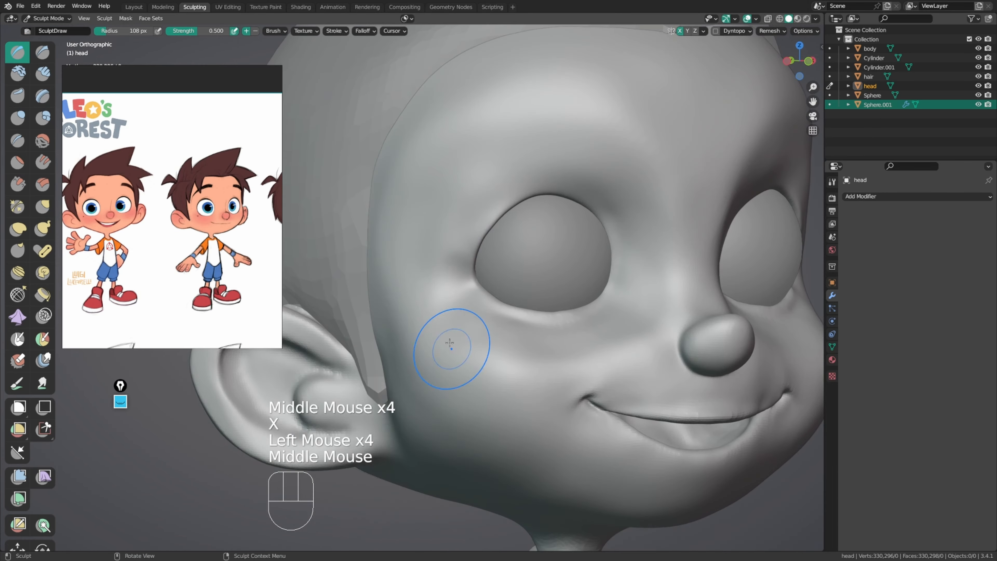
Step: Add volume from the outer cheek up and across the upper eyelid with Draw brush strokes
mouse_move(436, 330)
left_mouse_down()
mouse_move(404, 275)
mouse_move(463, 176)
left_mouse_up()
left_click_drag(470, 169, 520, 159)
mouse_move(483, 185)
left_mouse_down()
mouse_move(510, 176)
mouse_move(471, 232)
mouse_move(514, 181)
left_mouse_up()
left_click_drag(522, 177, 589, 167)
mouse_move(550, 173)
left_mouse_down()
mouse_move(514, 189)
mouse_move(469, 240)
left_mouse_up()
middle_click_drag(477, 236, 474, 195)
Step: Build up the inner side of the eye socket beside the nose bridge with the Draw brush
mouse_move(597, 188)
left_mouse_down()
mouse_move(632, 222)
mouse_move(637, 252)
left_mouse_up()
middle_click_drag(635, 263, 631, 287)
left_click_drag(624, 220, 624, 287)
middle_click_drag(626, 284, 610, 289)
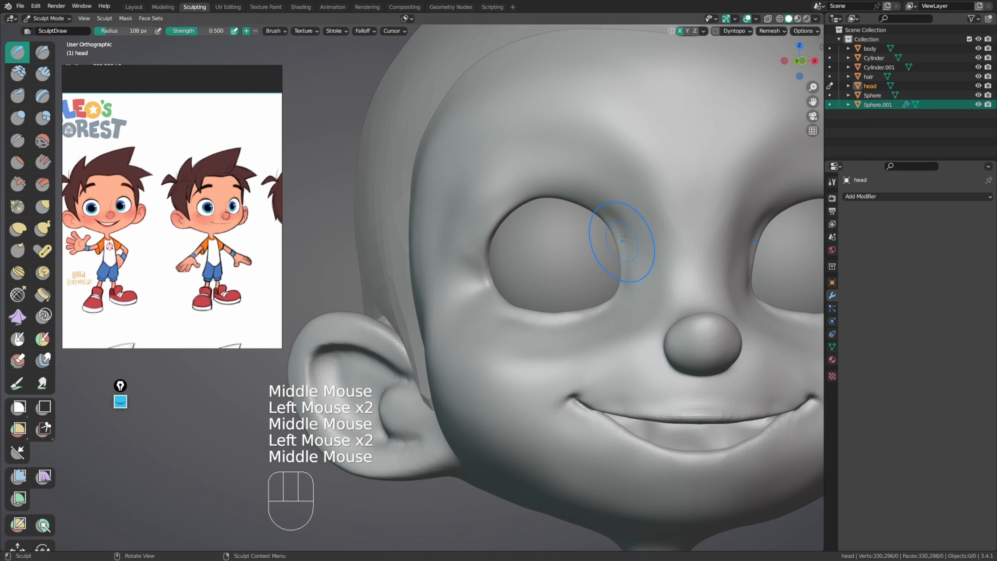
mouse_move(620, 214)
left_mouse_down()
mouse_move(565, 165)
mouse_move(473, 219)
left_mouse_up()
Step: Fill out the area under the outer brow with Draw strokes and smooth the surface above the eye
middle_click_drag(492, 247, 520, 247)
mouse_move(480, 169)
left_mouse_down()
mouse_move(457, 178)
mouse_move(446, 232)
left_mouse_up()
mouse_move(455, 209)
left_mouse_down()
mouse_move(443, 267)
mouse_move(457, 229)
left_mouse_up()
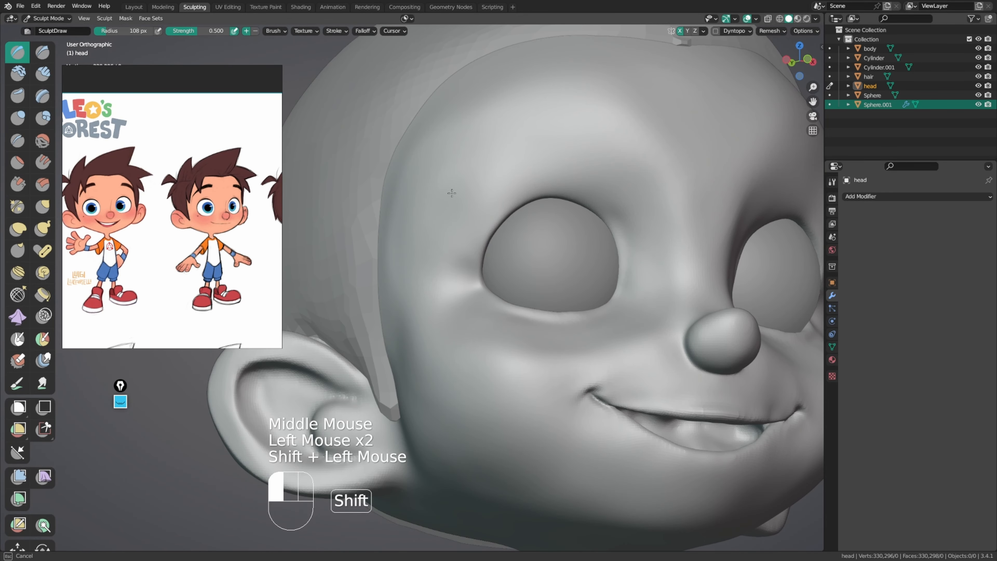
left_click_drag(502, 176, 518, 179, "shift")
middle_click_drag(537, 208, 571, 235)
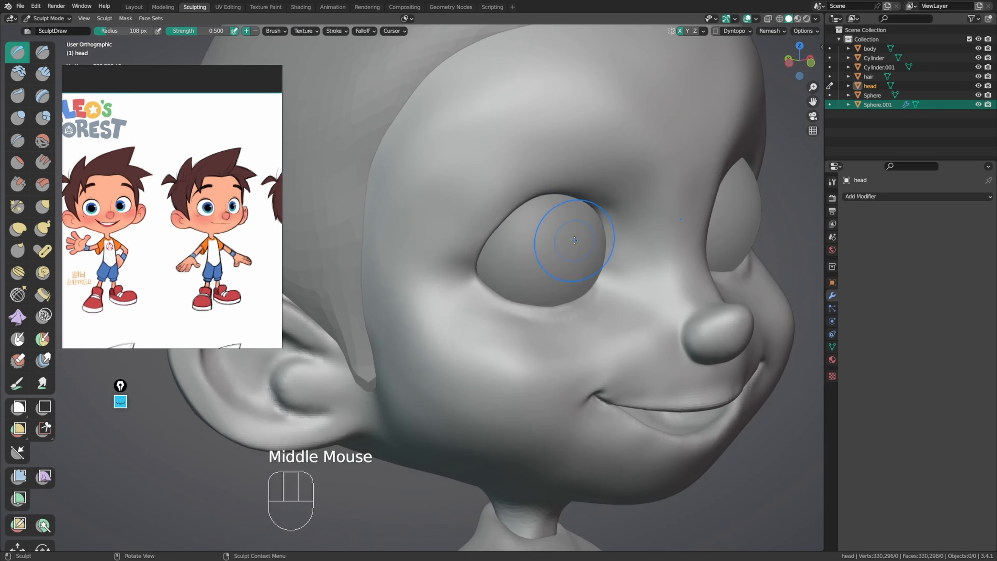
Step: Pull the outer upper eyelid into shape with Grab at 148 px radius and check the whole face
key("g")
key("f")
left_click(559, 215)
left_click_drag(493, 221, 485, 227)
middle_click_drag(555, 175, 534, 245, "ctrl")
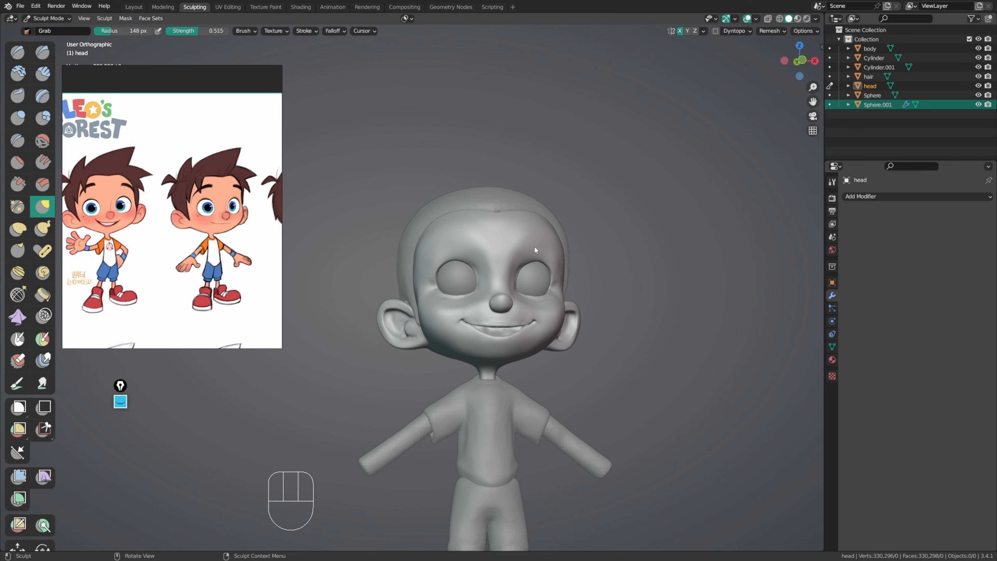
mouse_move(434, 267)
middle_mouse_down("ctrl")
mouse_move(428, 301)
mouse_move(472, 229)
middle_mouse_up("ctrl")
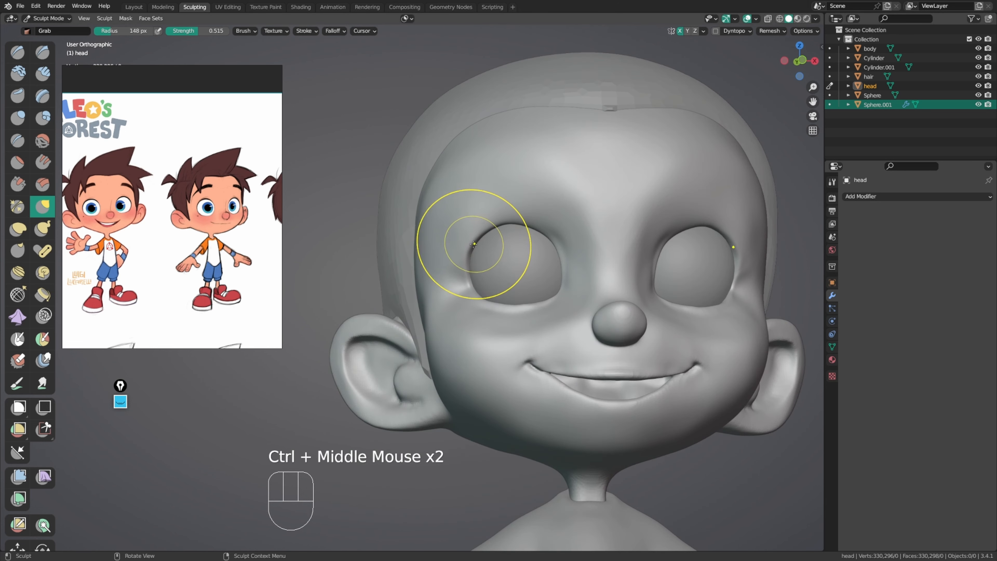
Step: Refine the upper eyelid and the lower inner eye corner with Grab strokes, resizing the brush between areas
key("f")
left_click(471, 250)
mouse_move(485, 235)
left_mouse_down()
mouse_move(501, 222)
mouse_move(556, 233)
left_mouse_up()
key("f")
left_click(549, 234)
key("f")
left_click(589, 298)
left_click_drag(553, 291, 556, 288)
left_click_drag(555, 286, 556, 287)
key("f")
left_click(578, 289)
Step: Try creasing the skin along the outer edge of the eyelid with the Crease brush
mouse_move(577, 289)
middle_mouse_down()
mouse_move(612, 246)
mouse_move(545, 224)
mouse_move(486, 300)
middle_mouse_up()
key("shift+c")
key("f")
key("f")
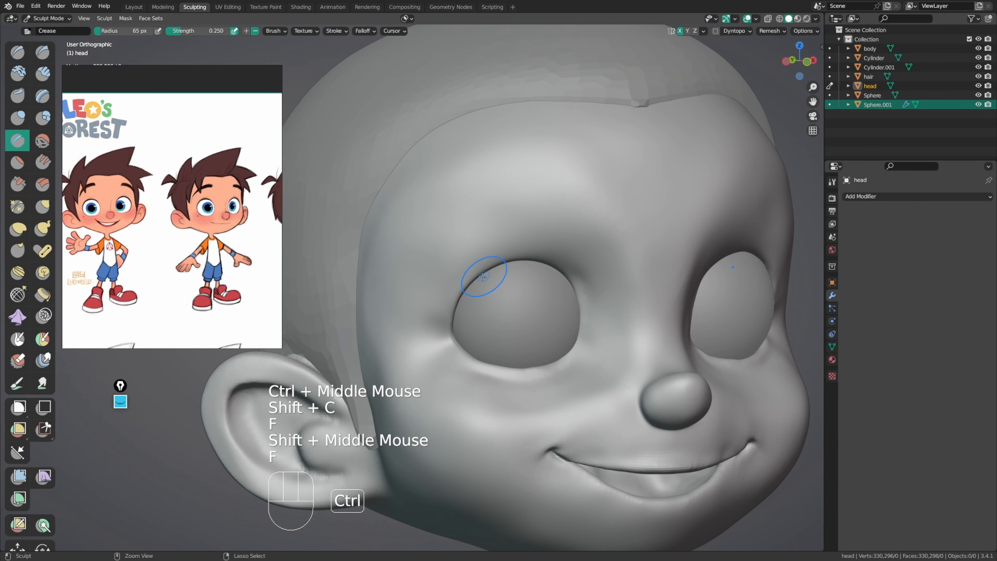
left_click_drag(445, 323, 462, 289)
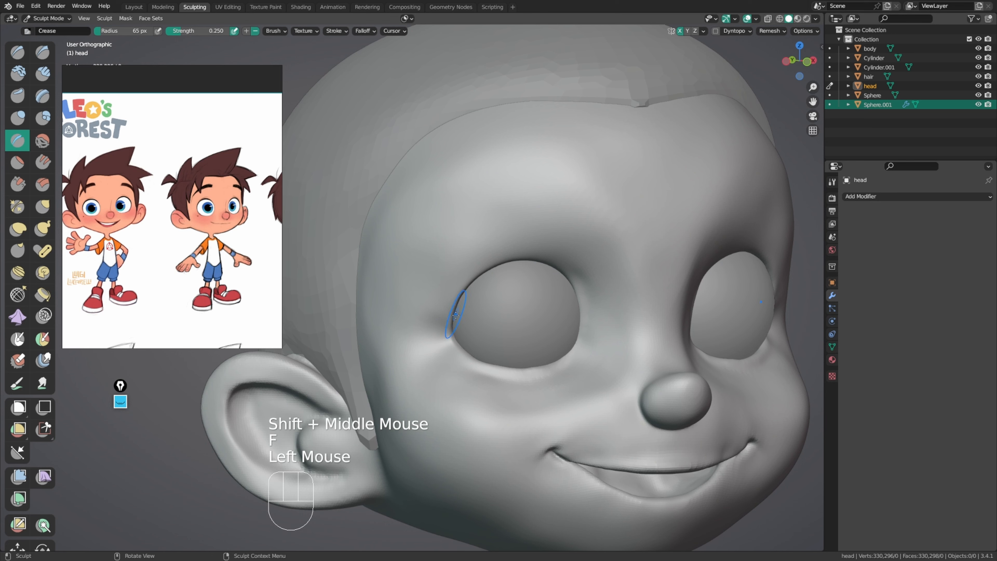
key("f")
left_click(447, 331)
left_click_drag(447, 330, 455, 304)
left_click_drag(447, 325, 464, 290)
key("ctrl+z")
key("ctrl+z")
middle_click_drag(467, 298, 440, 345, "ctrl")
key("ctrl+z")
Step: Reshape the outer eye corner with Grab at 115 px radius, adding Draw strokes beside it
key("g")
key("f")
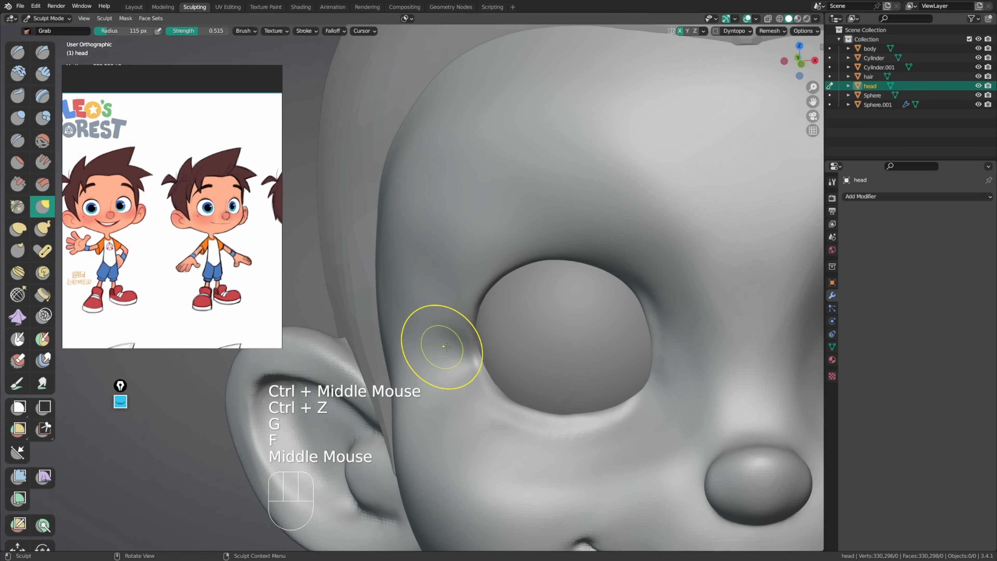
mouse_move(440, 345)
left_mouse_down()
mouse_move(451, 356)
mouse_move(444, 363)
left_mouse_up()
middle_click_drag(444, 363, 471, 367)
key("x")
left_click_drag(471, 367, 460, 373)
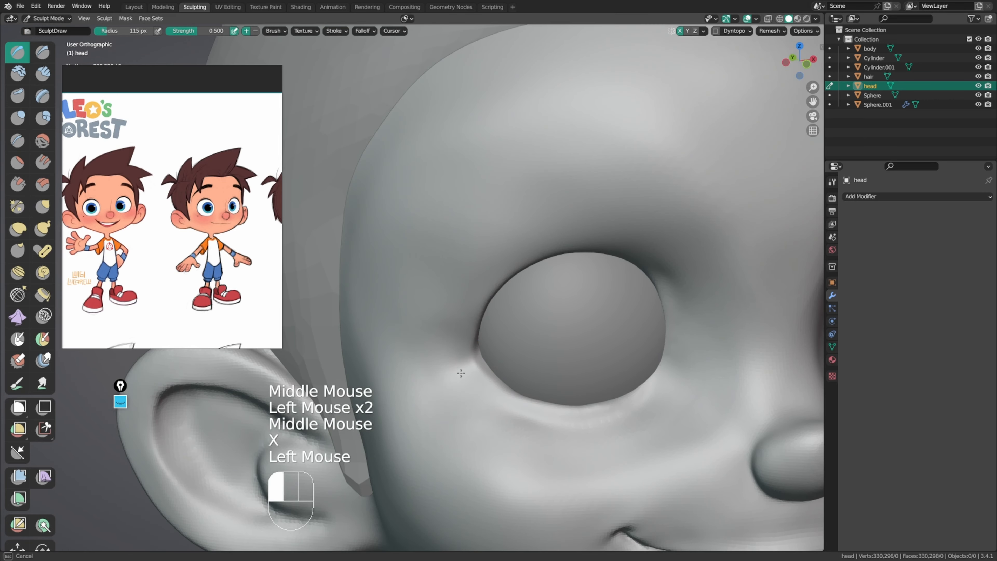
mouse_move(475, 365)
middle_mouse_down()
mouse_move(474, 346)
mouse_move(449, 388)
middle_mouse_up()
left_click(474, 345)
key("g")
left_click(474, 357)
left_click(474, 356)
Step: Build up the skin beside the outer eye corner with the Draw brush and smooth it into the cheek
key("x")
left_click(425, 367)
left_click(434, 357)
left_click(438, 351)
left_click(442, 348)
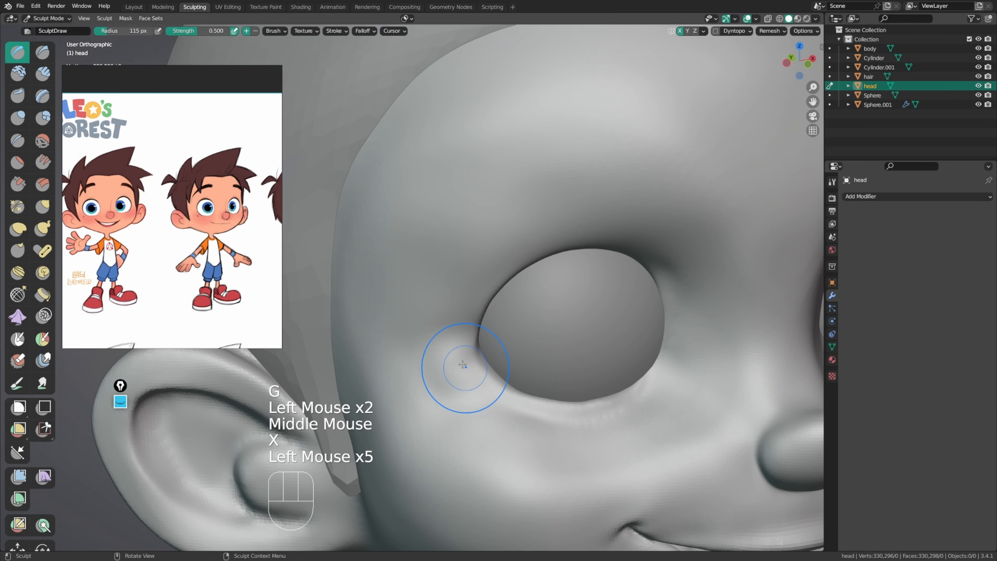
mouse_move(463, 365)
left_mouse_down("shift")
mouse_move(440, 358)
mouse_move(466, 379)
left_mouse_up("shift")
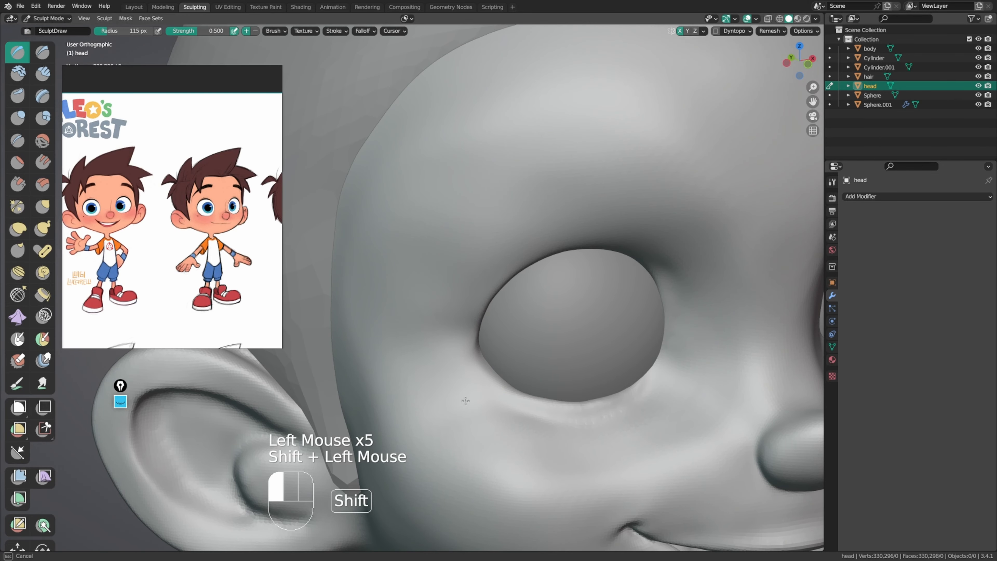
middle_click_drag(465, 400, 447, 396)
left_click_drag(447, 396, 485, 400, "shift")
left_click_drag(480, 398, 490, 401, "shift")
Step: Pull the outer part of the lower eyelid up toward the eye corner with Grab at 115 px radius
middle_click_drag(486, 397, 473, 408)
key("g")
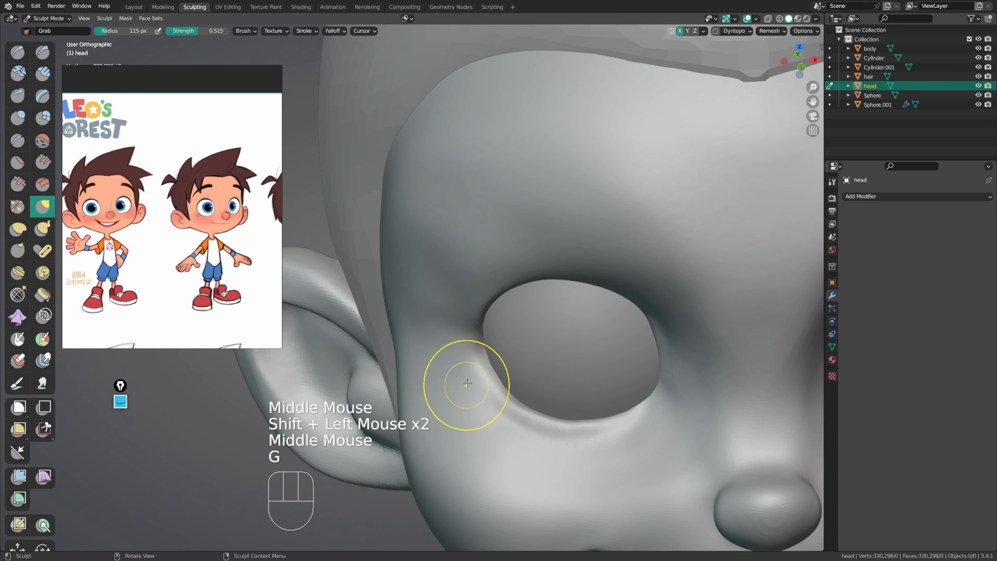
left_click_drag(467, 379, 473, 355)
left_click_drag(474, 349, 478, 341)
middle_click_drag(479, 340, 480, 346)
Step: Fit the outer eye corner against the eyeball from several angles with Grab at 86 px radius
key("f")
left_click(479, 338)
left_click(479, 338)
left_click_drag(481, 345, 480, 347)
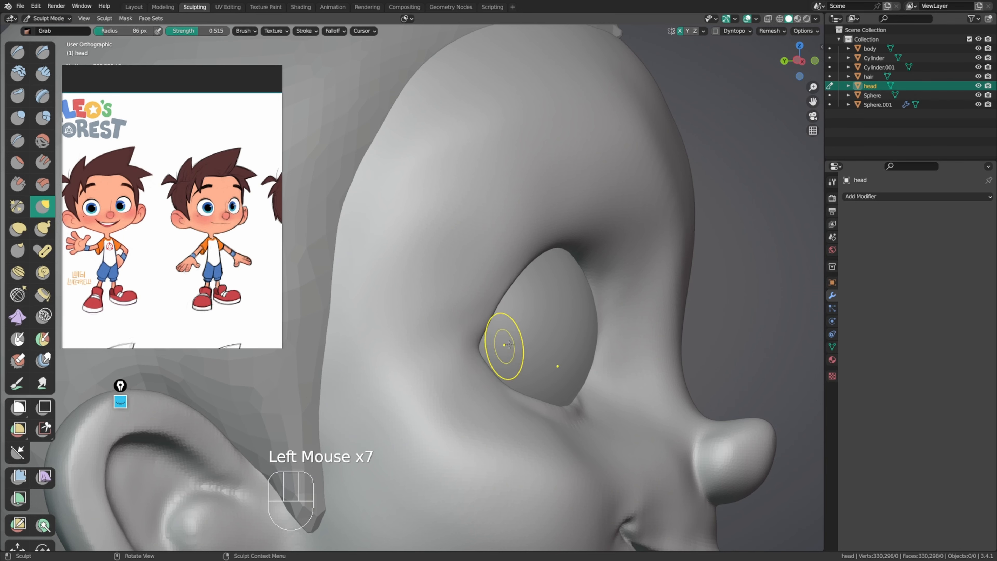
middle_click_drag(507, 345, 485, 362)
left_click_drag(486, 363, 479, 355)
mouse_move(479, 355)
middle_mouse_down()
mouse_move(522, 334)
mouse_move(489, 323)
middle_mouse_up()
left_click_drag(451, 351, 460, 362)
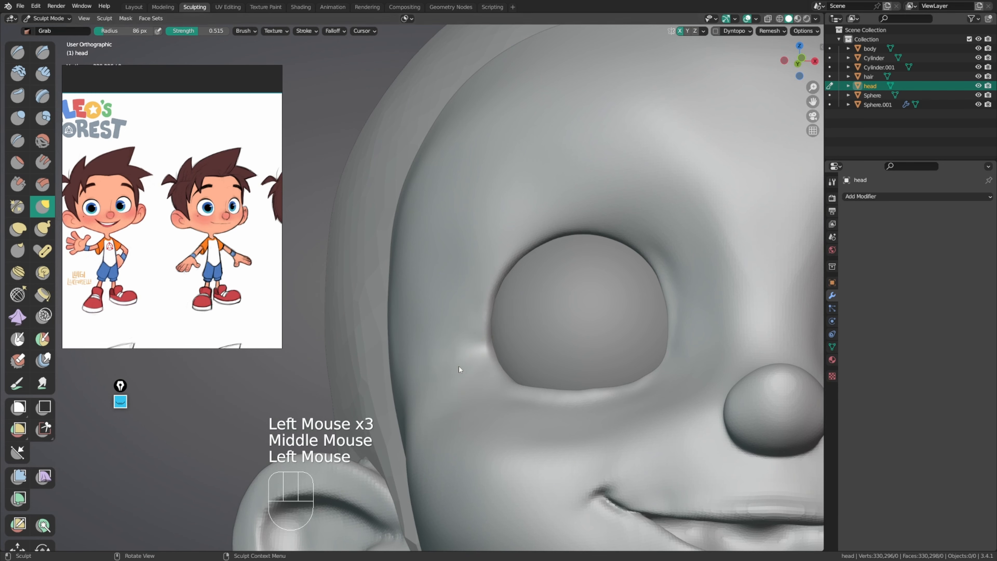
Step: Smooth the skin around the outer eye corner and just above it
middle_click_drag(460, 363, 462, 330)
left_click_drag(462, 329, 463, 329, "shift")
left_click_drag(471, 381, 471, 380, "shift")
middle_click_drag(471, 380, 458, 356)
left_click_drag(458, 356, 467, 349, "shift")
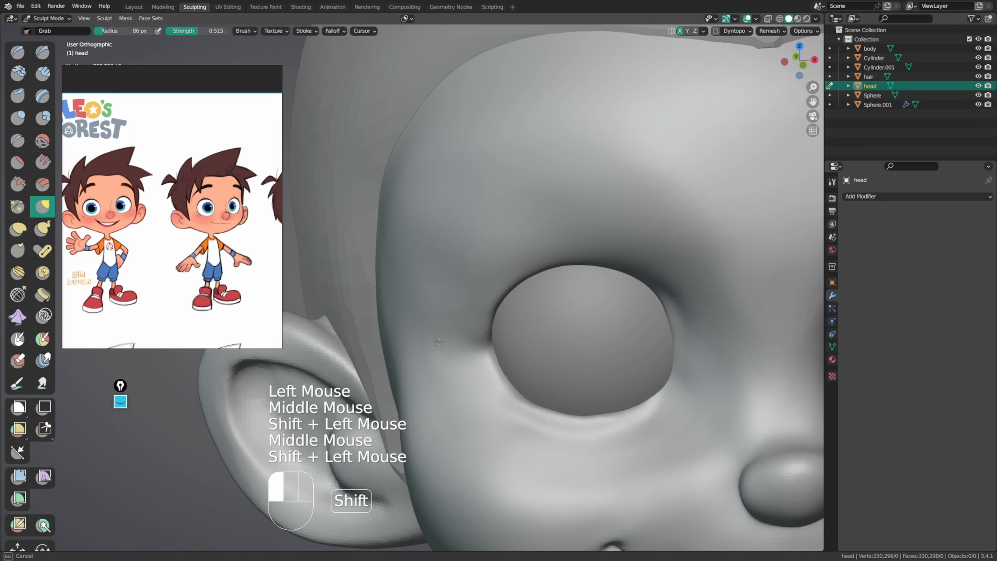
middle_click_drag(467, 350, 483, 298)
mouse_move(483, 298)
left_mouse_down("shift")
mouse_move(488, 280)
mouse_move(488, 307)
left_mouse_up("shift")
middle_click_drag(487, 309, 500, 296)
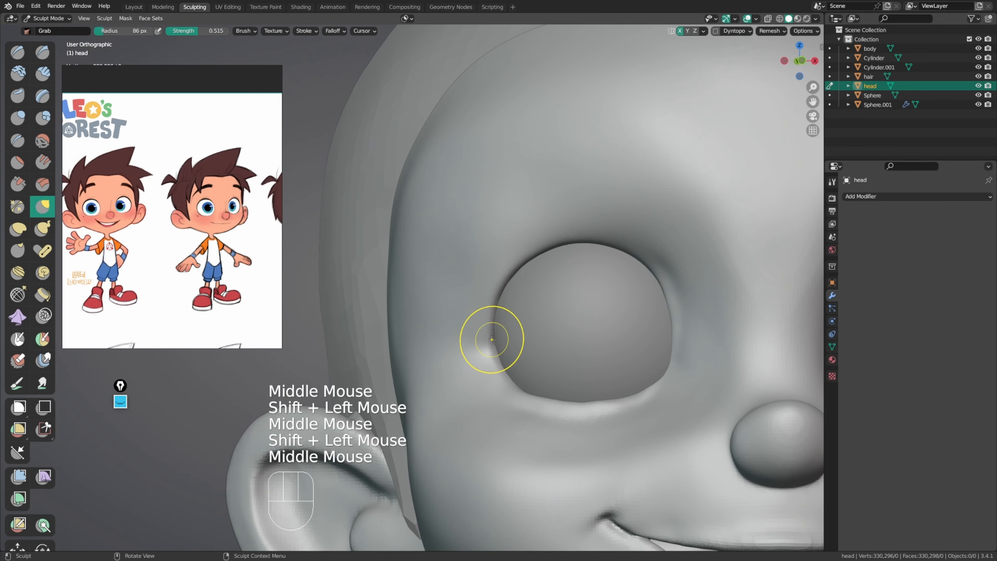
Step: Adjust the outer corner and lower eyelid with Grab strokes and smooth the area beside the eye
left_click_drag(492, 339, 488, 328)
mouse_move(488, 328)
middle_mouse_down()
mouse_move(505, 293)
mouse_move(490, 435)
middle_mouse_up()
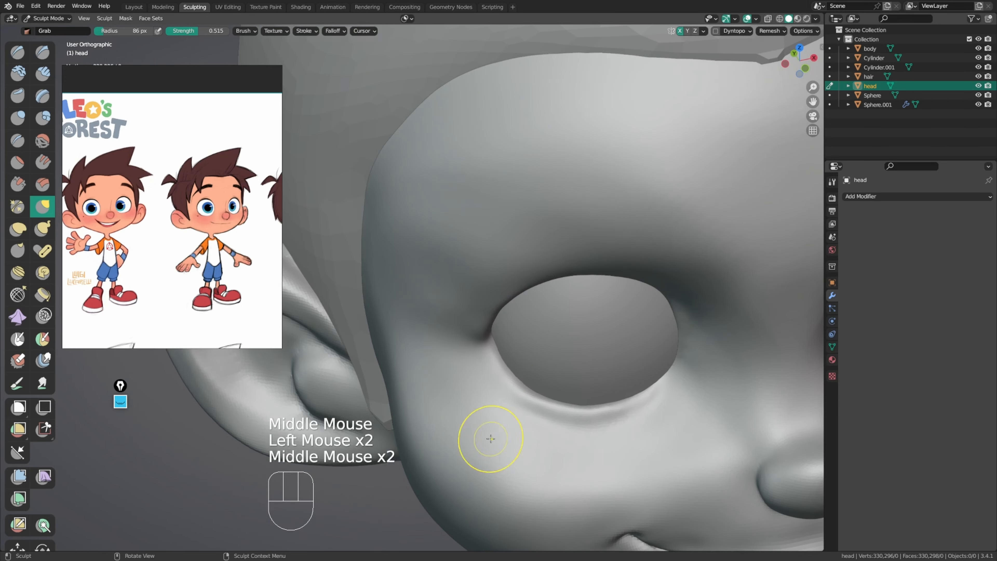
left_click_drag(506, 388, 506, 383)
left_click_drag(493, 371, 490, 366)
middle_click_drag(479, 383, 474, 301)
left_click_drag(474, 299, 480, 292, "shift")
Step: Set the Smooth brush strength to 0.651 and smooth the temple and brow area
middle_click_drag(485, 293, 499, 334, "ctrl")
middle_click_drag(506, 310, 513, 310)
middle_click_drag(510, 324, 488, 296, "ctrl")
mouse_move(462, 254)
left_mouse_down()
mouse_move(453, 240)
mouse_move(454, 262)
mouse_move(470, 233)
mouse_move(456, 272)
left_mouse_up()
key("ctrl+z")
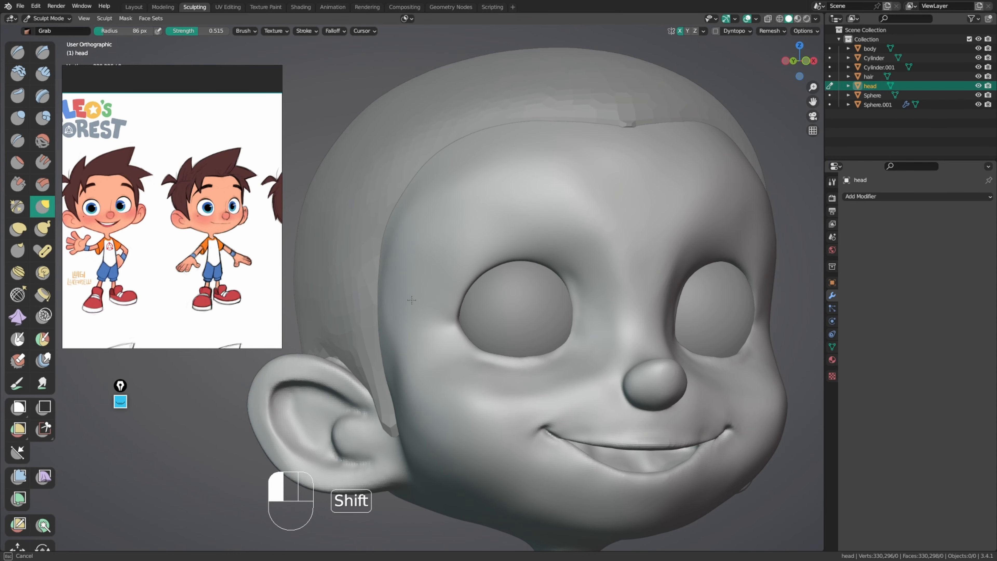
left_click_drag(432, 308, 435, 312, "shift")
key("shift+s")
key("shift+f")
left_click(448, 362, "shift")
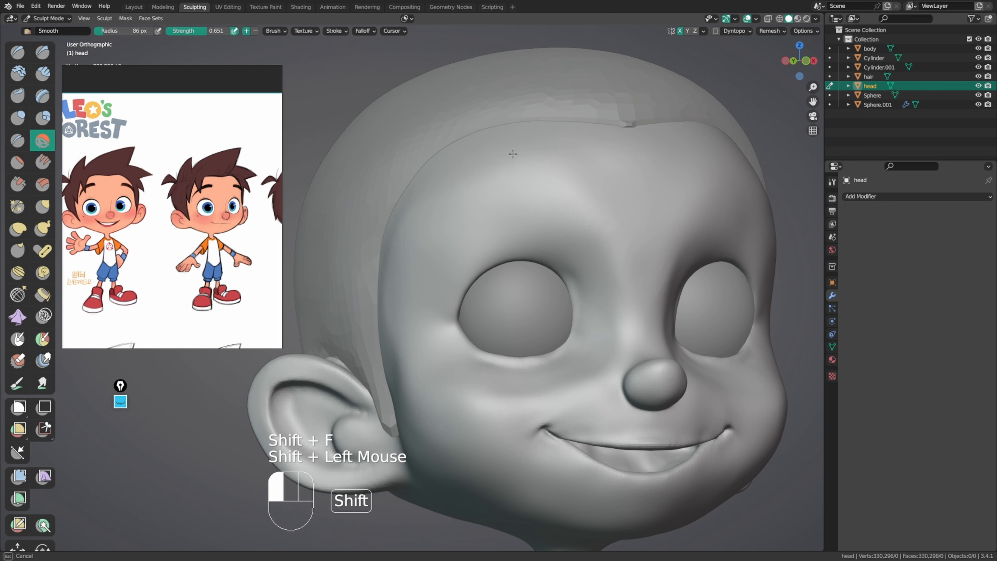
left_click_drag(518, 224, 541, 226, "shift")
Step: Enlarge the boy's face in the reference image and set up the Draw Sharp brush at 45 px radius
middle_click_drag(556, 262, 589, 265)
middle_click_drag(588, 265, 579, 234, "ctrl")
middle_click_drag(125, 229, 164, 259)
mouse_move(164, 259)
middle_mouse_down("ctrl")
mouse_move(195, 223)
mouse_move(220, 227)
middle_mouse_up("ctrl")
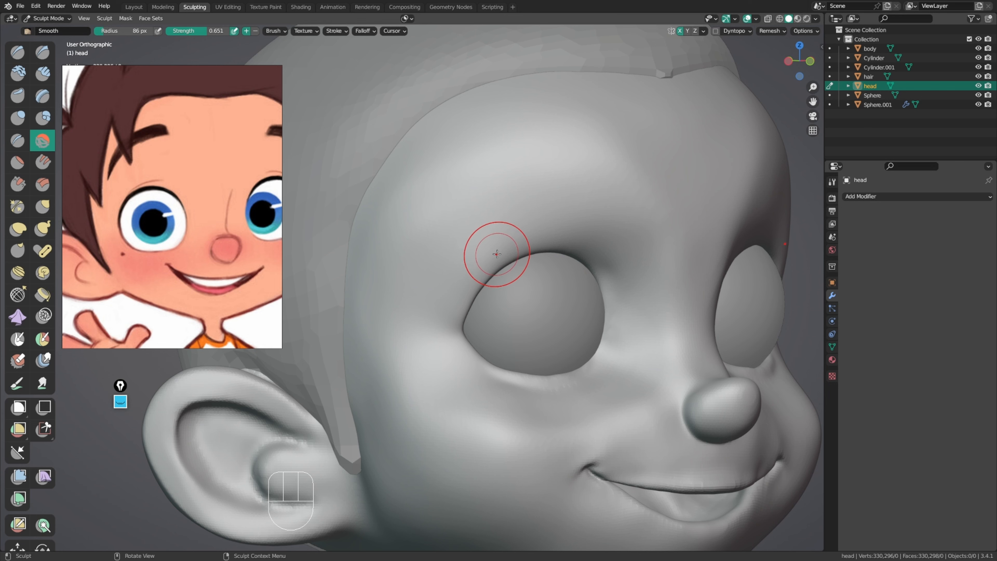
mouse_move(497, 259)
middle_mouse_down()
mouse_move(507, 262)
mouse_move(474, 321)
middle_mouse_up()
key("f")
key("y")
Step: Try Draw Sharp strokes along the outer edge of the upper eyelid
left_click_drag(461, 320, 467, 303)
middle_click_drag(455, 314, 470, 321)
left_click_drag(460, 325, 464, 334)
left_click_drag(464, 334, 481, 289)
key("ctrl+z")
mouse_move(485, 285)
middle_mouse_down()
mouse_move(497, 281)
mouse_move(486, 316)
middle_mouse_up()
key("ctrl+z")
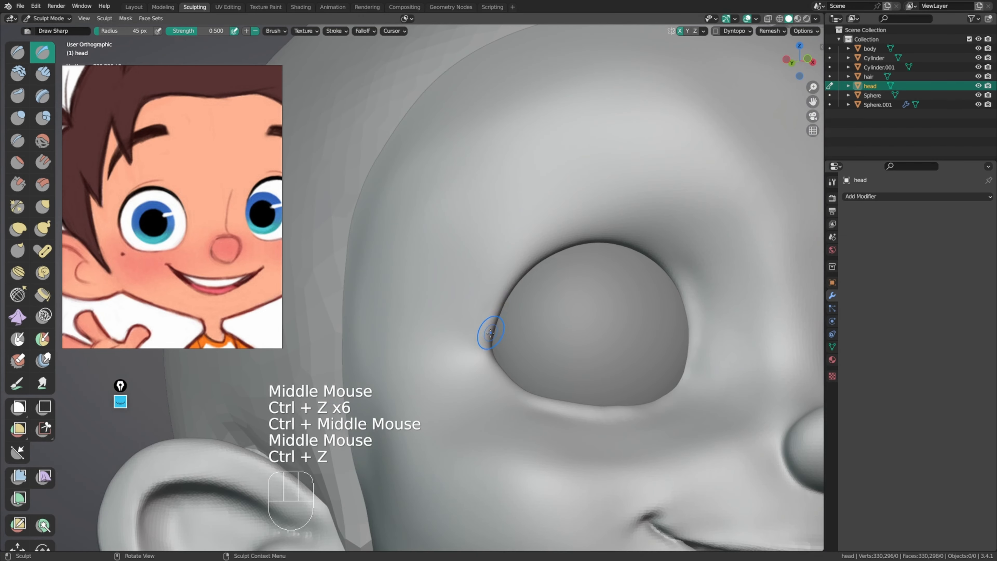
Step: Carve the upper eyelid fold from the outer eye corner across the top of the eye with Draw Sharp
left_click(491, 296)
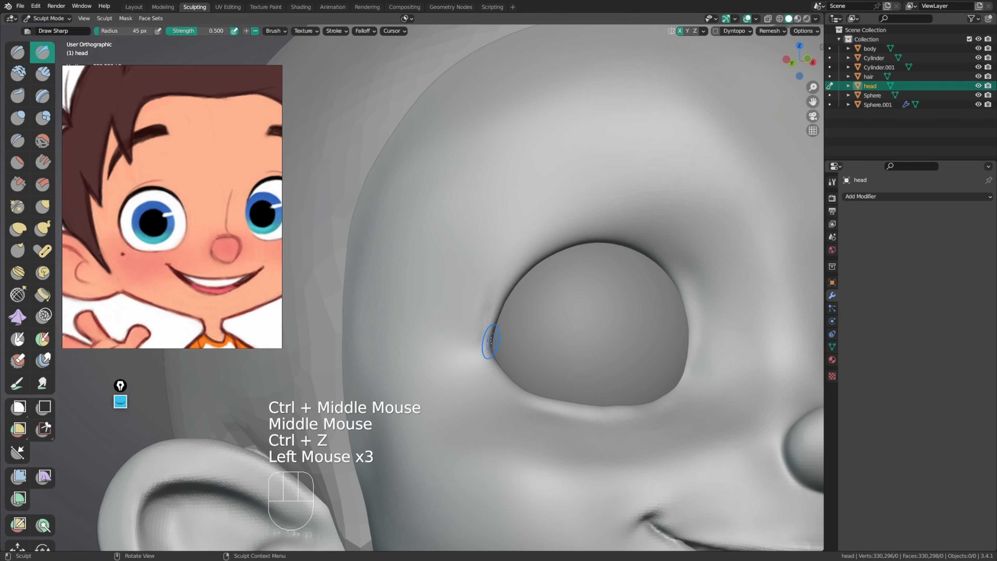
left_click_drag(482, 340, 493, 285)
left_click_drag(483, 320, 503, 260)
left_click_drag(490, 287, 512, 253)
left_click_drag(496, 282, 534, 229)
mouse_move(523, 241)
left_mouse_down()
mouse_move(567, 216)
mouse_move(652, 229)
left_mouse_up()
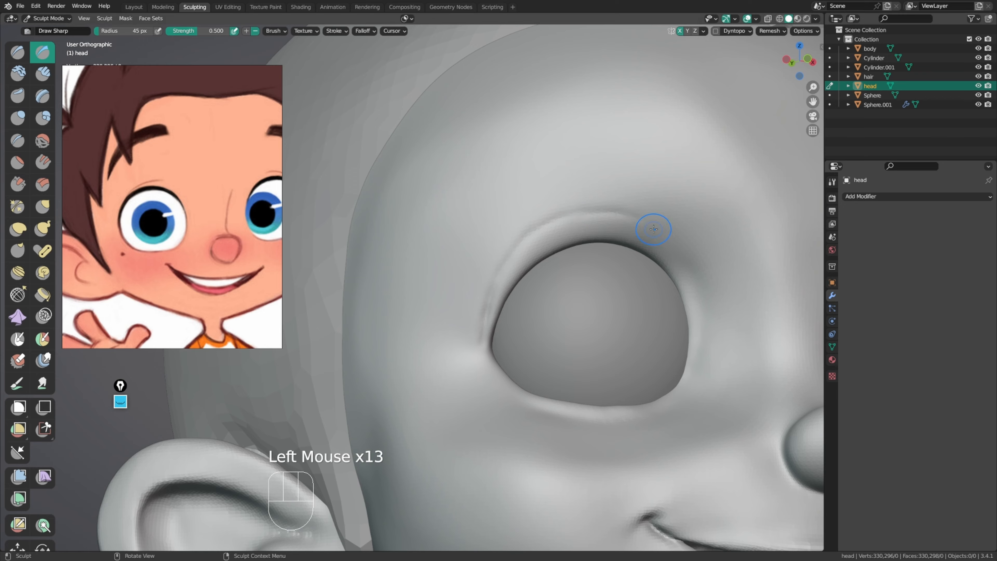
Step: Continue the Draw Sharp eyelid fold from above the eye down around the inner corner
middle_click_drag(654, 229, 638, 217)
left_click_drag(627, 218, 653, 229)
left_click_drag(632, 219, 671, 245)
left_click_drag(652, 228, 687, 269)
left_click_drag(671, 246, 698, 291)
left_click_drag(688, 271, 707, 328)
left_click_drag(701, 301, 707, 369)
Step: Try deepening the whole eyelid fold with a Draw Sharp pass from the inner to the outer corner
middle_click_drag(706, 380, 703, 357)
middle_click_drag(703, 357, 696, 297)
left_click_drag(697, 296, 693, 259)
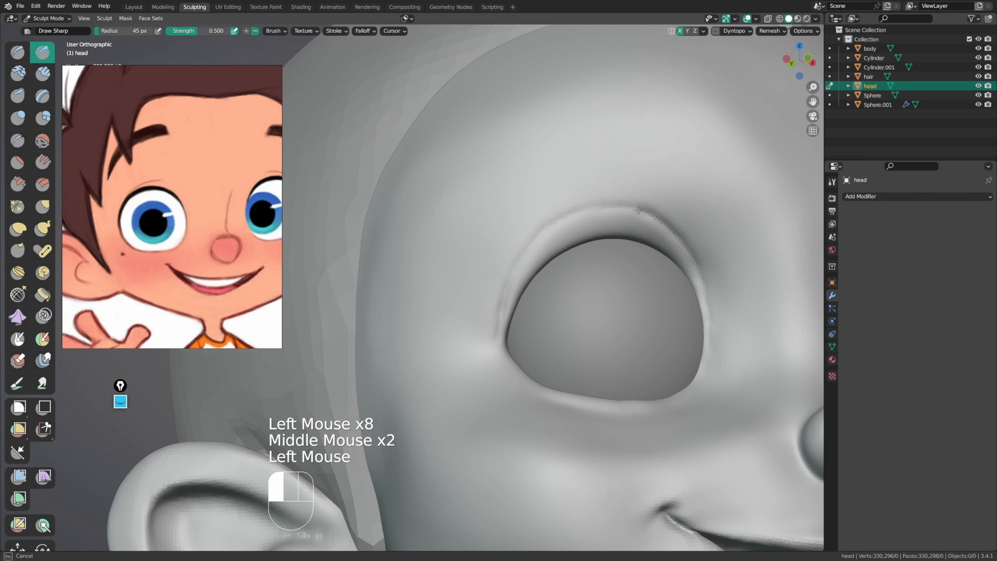
mouse_move(638, 210)
left_mouse_down()
mouse_move(580, 207)
mouse_move(536, 232)
left_mouse_up()
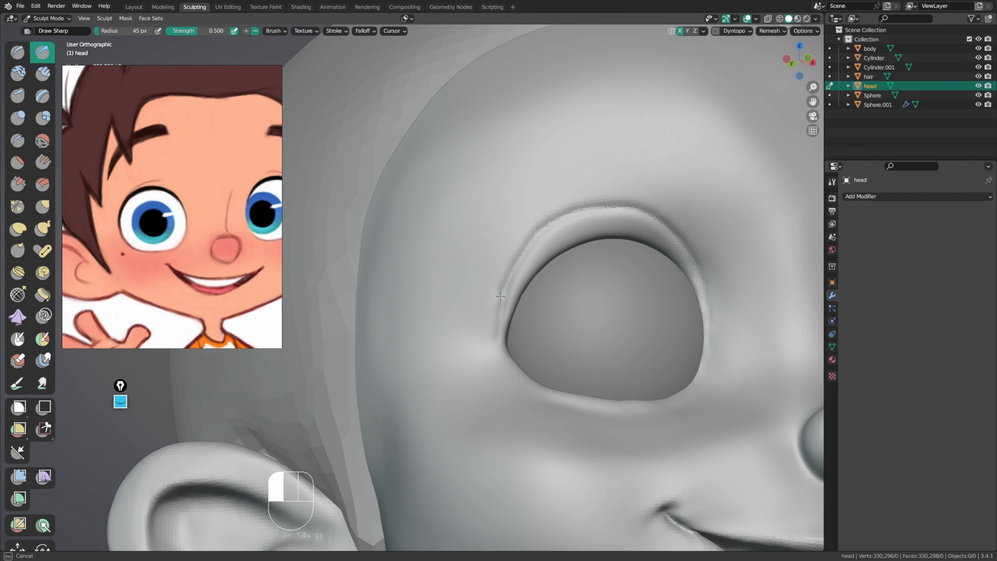
left_click_drag(500, 297, 502, 349)
middle_click_drag(552, 349, 545, 334)
mouse_move(545, 334)
middle_mouse_down()
mouse_move(542, 322)
mouse_move(597, 215)
middle_mouse_up()
key("ctrl+z")
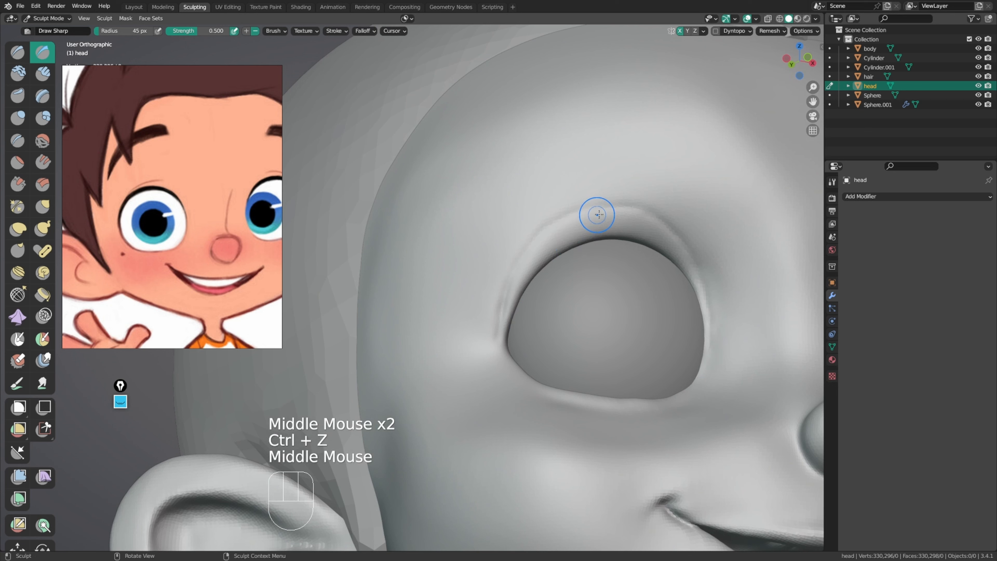
Step: Deepen the upper eyelid fold in shorter Draw Sharp strokes and run an inverted stroke along the lid edge
left_click_drag(597, 215, 574, 216)
left_click_drag(516, 269, 512, 363)
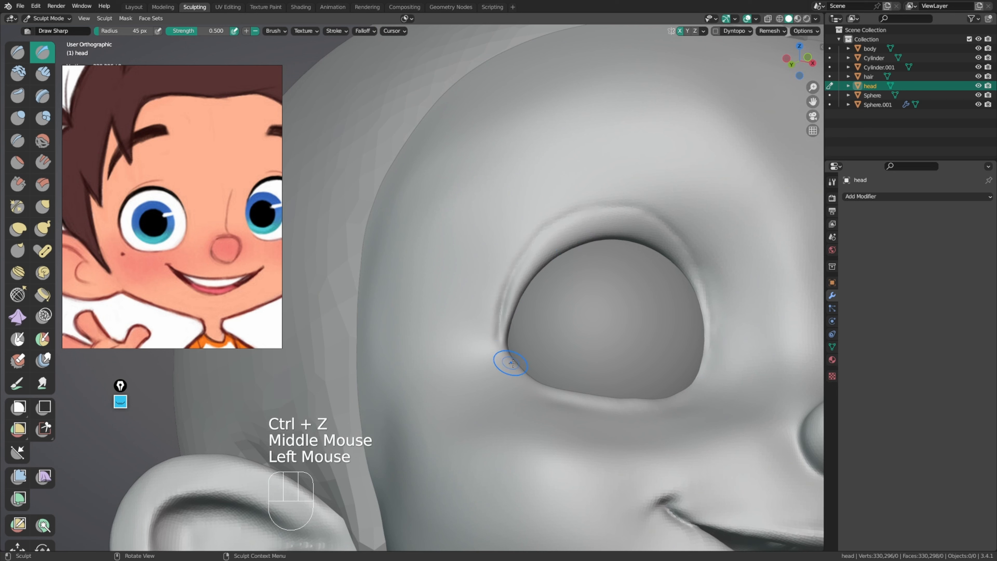
left_click_drag(554, 241, 548, 228)
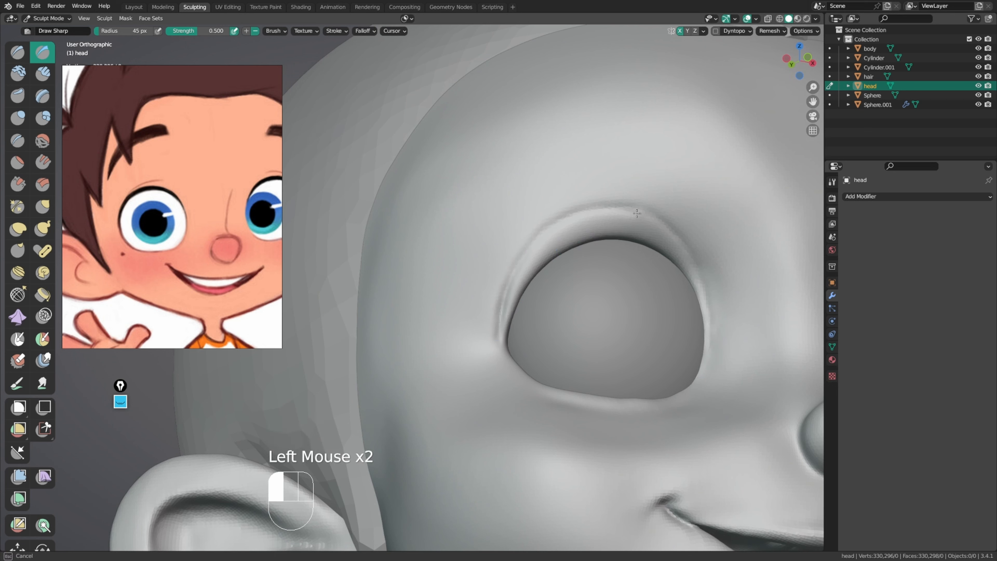
left_click_drag(699, 275, 690, 373)
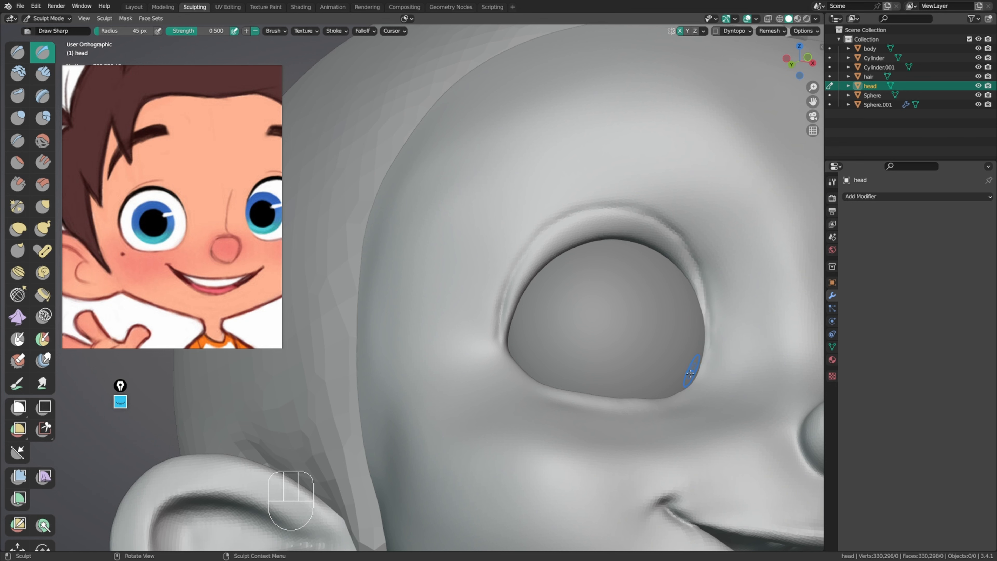
left_click_drag(702, 313, 699, 291, "ctrl")
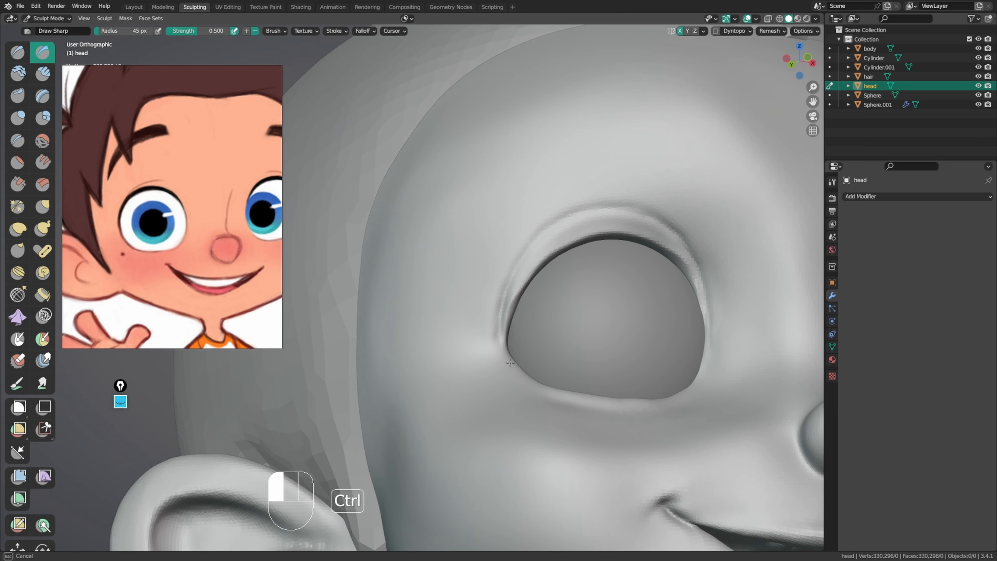
middle_click_drag(510, 363, 559, 289, "ctrl")
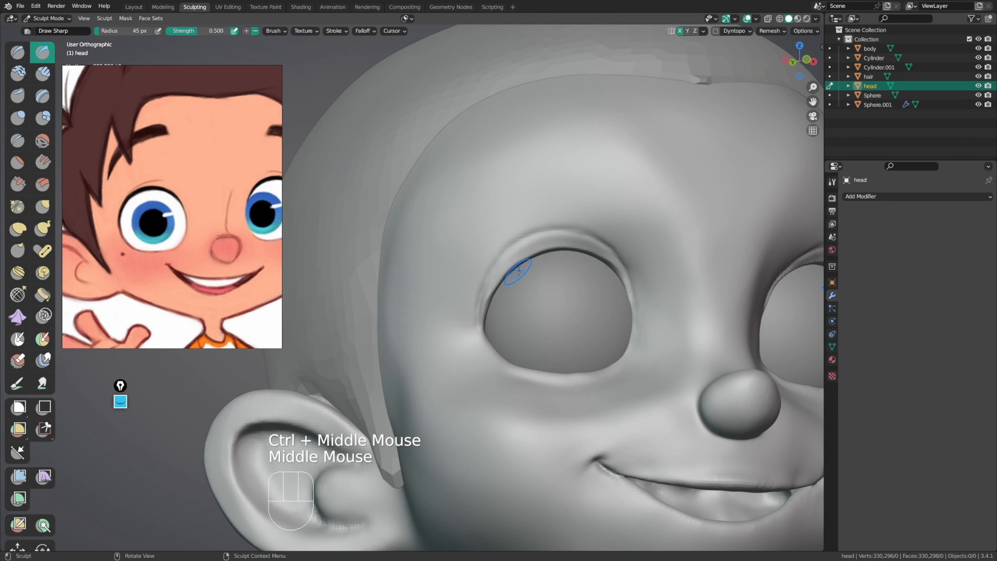
Step: Thicken the upper eyelid rim with Draw brush strokes from the outer side to the top of the eye
key("x")
left_click_drag(499, 277, 538, 246)
left_click_drag(510, 263, 557, 241)
left_click_drag(506, 267, 549, 241)
left_click_drag(502, 271, 561, 241)
left_click_drag(530, 250, 577, 244)
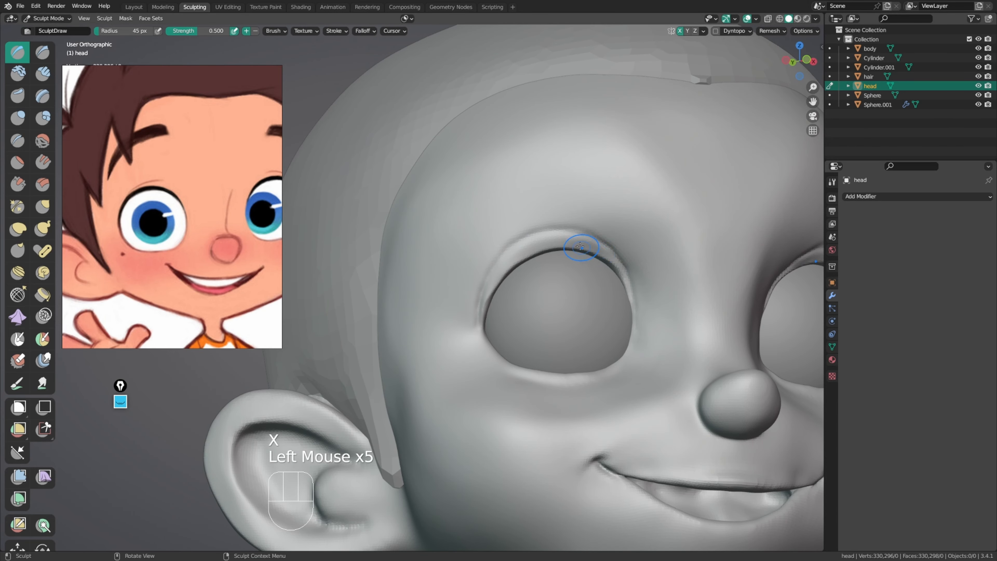
Step: Smooth the upper eyelid fold from the inner side to the outer corner
left_click_drag(635, 289, 616, 255, "shift")
left_click_drag(624, 263, 581, 231, "shift")
mouse_move(600, 240)
left_mouse_down("shift")
mouse_move(556, 228)
mouse_move(494, 261)
left_mouse_up("shift")
mouse_move(490, 265)
left_mouse_down("shift")
mouse_move(482, 275)
mouse_move(493, 265)
left_mouse_up("shift")
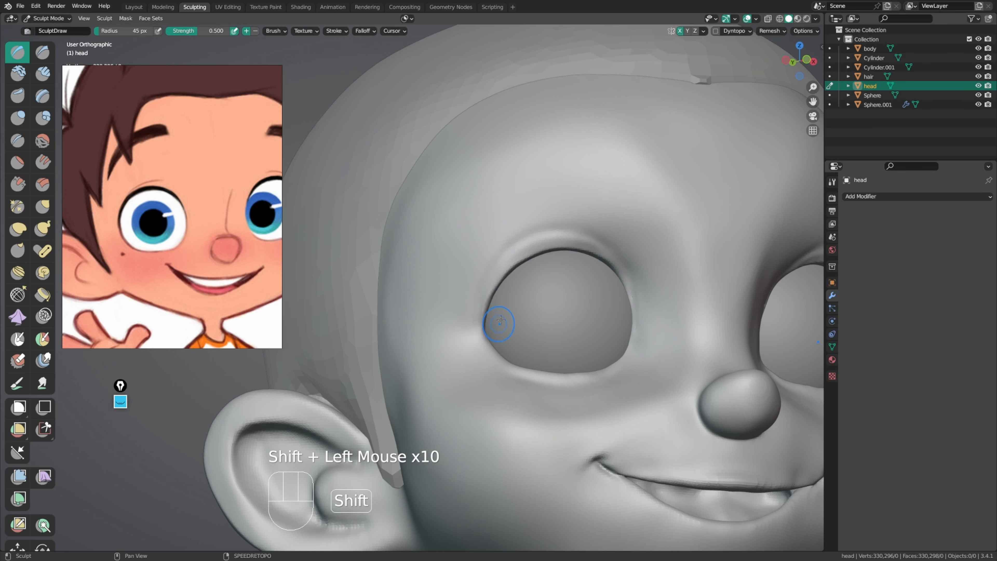
middle_click_drag(500, 320, 499, 296)
left_click_drag(512, 263, 493, 286, "shift")
left_click_drag(508, 265, 492, 284, "shift")
Step: Redefine the eyelid fold from the inner corner over the top to the outer side with the Crease brush at 45 px
middle_click_drag(593, 282, 545, 300)
middle_click_drag(550, 291, 556, 322, "ctrl")
mouse_move(557, 318)
middle_mouse_down("ctrl")
mouse_move(563, 345)
mouse_move(538, 318)
middle_mouse_up("ctrl")
middle_click_drag(534, 314, 549, 290, "ctrl")
middle_click_drag(549, 290, 561, 285, "ctrl")
middle_click_drag(565, 283, 625, 233, "ctrl")
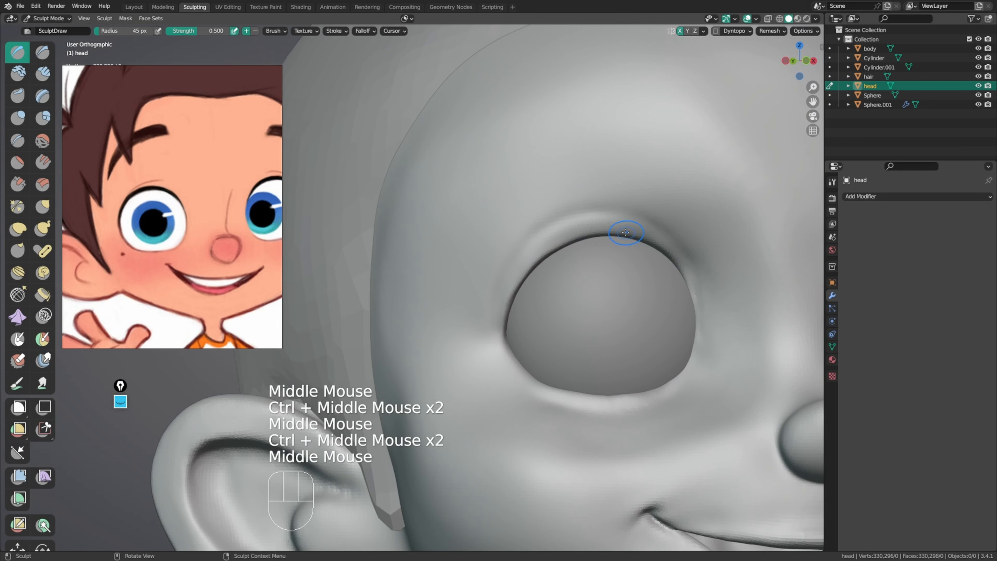
key("shift+c")
left_click_drag(708, 323, 706, 269)
left_click_drag(697, 307, 695, 295)
left_click_drag(705, 328, 692, 275)
left_click_drag(700, 285, 670, 235)
left_click_drag(681, 246, 635, 218)
mouse_move(660, 228)
left_mouse_down()
mouse_move(628, 215)
mouse_move(580, 220)
left_mouse_up()
left_click_drag(577, 220, 543, 235)
left_click_drag(545, 235, 509, 281)
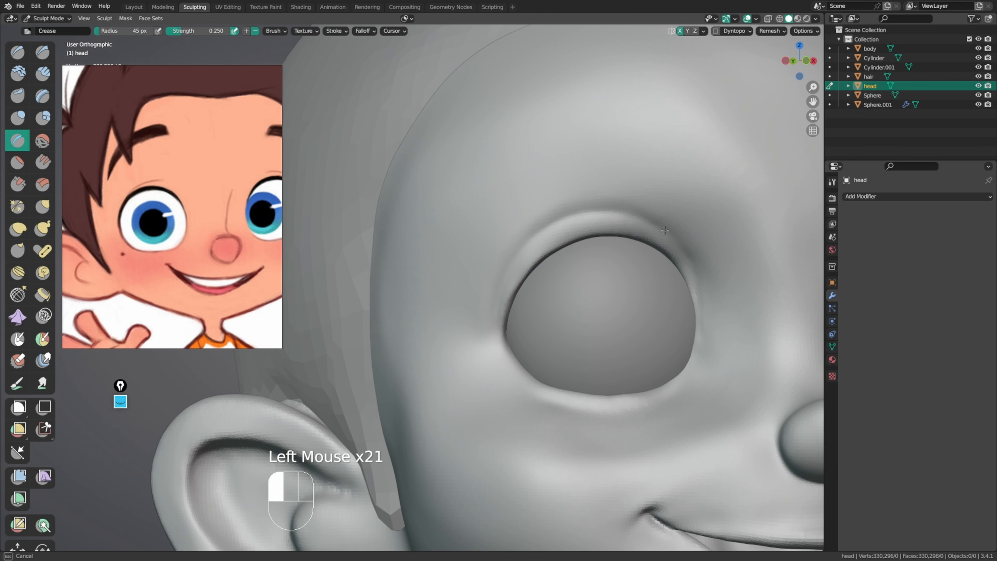
Step: Smooth the creased eyelid fold above the eye and down its inner side
middle_click_drag(515, 249, 546, 221)
left_click(547, 221, "shift")
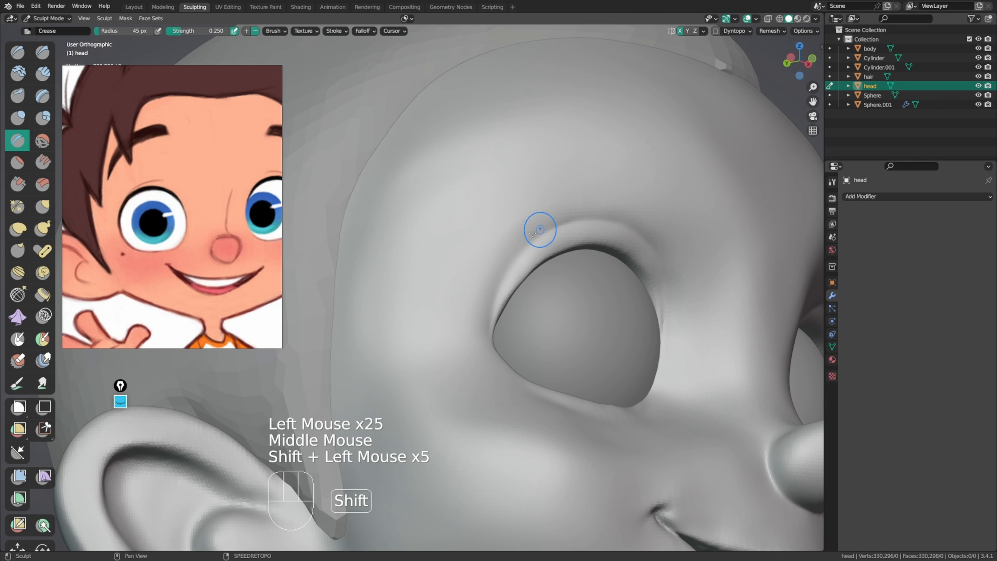
left_click_drag(533, 232, 617, 213, "shift")
middle_click_drag(678, 269, 667, 266)
mouse_move(670, 292)
left_mouse_down("shift")
mouse_move(672, 305)
mouse_move(672, 290)
left_mouse_up("shift")
middle_click_drag(668, 285, 651, 277)
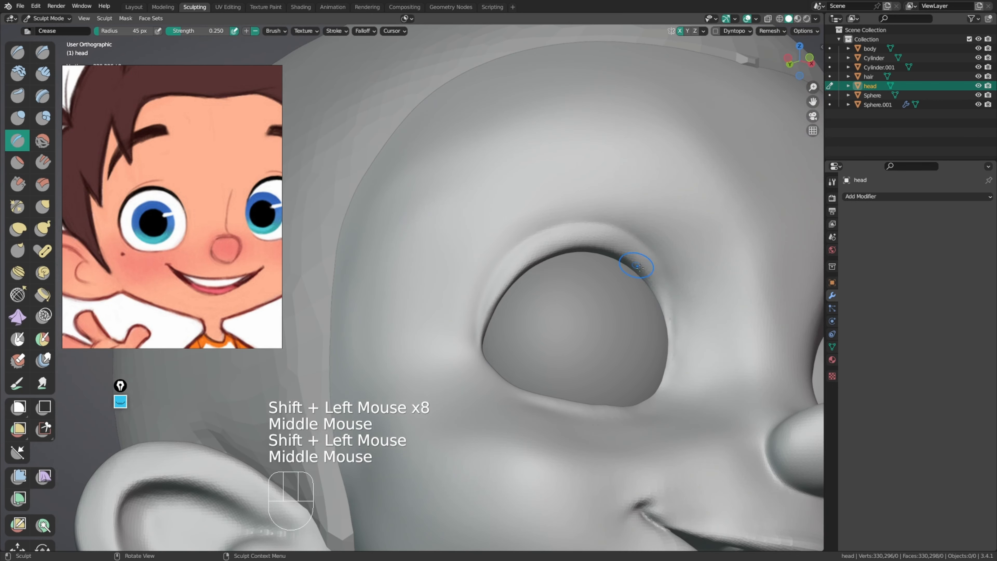
Step: Sharpen the inner side of the upper eyelid rim with inverted Crease brush strokes at 45 px
left_click_drag(634, 265, 660, 298, "ctrl")
left_click_drag(628, 259, 657, 292, "ctrl")
left_click_drag(626, 259, 656, 291, "ctrl")
left_click_drag(624, 257, 655, 287, "ctrl")
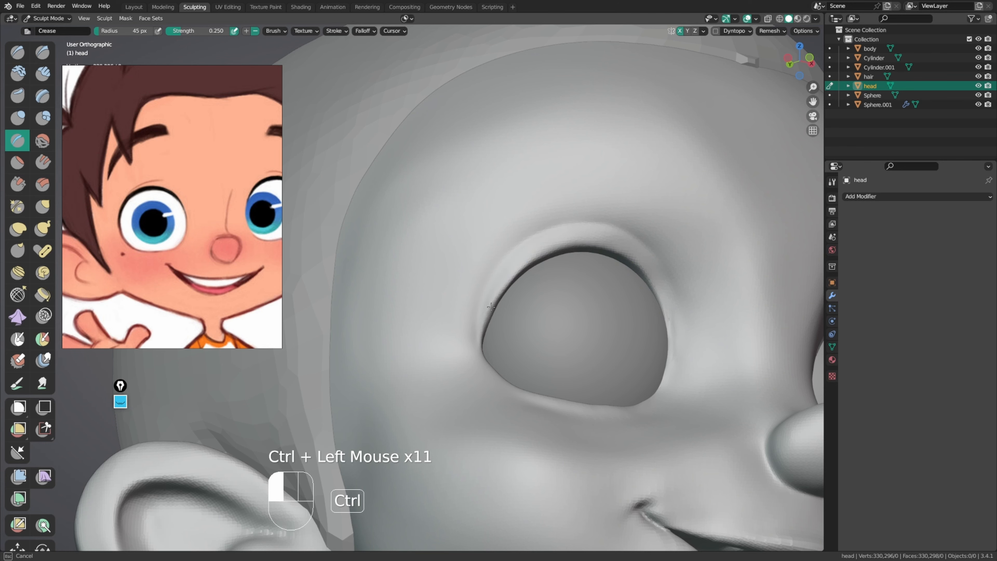
Step: Sharpen the eyelid rim along the eye's outer side and over its top with the inverted Crease brush
left_click_drag(491, 306, 487, 318, "ctrl")
left_click_drag(493, 302, 488, 315, "ctrl")
middle_click_drag(498, 353, 478, 359)
left_click_drag(497, 299, 488, 332, "ctrl")
middle_click_drag(487, 314, 497, 308)
left_click_drag(498, 296, 492, 314, "ctrl")
left_click_drag(499, 290, 496, 299, "ctrl")
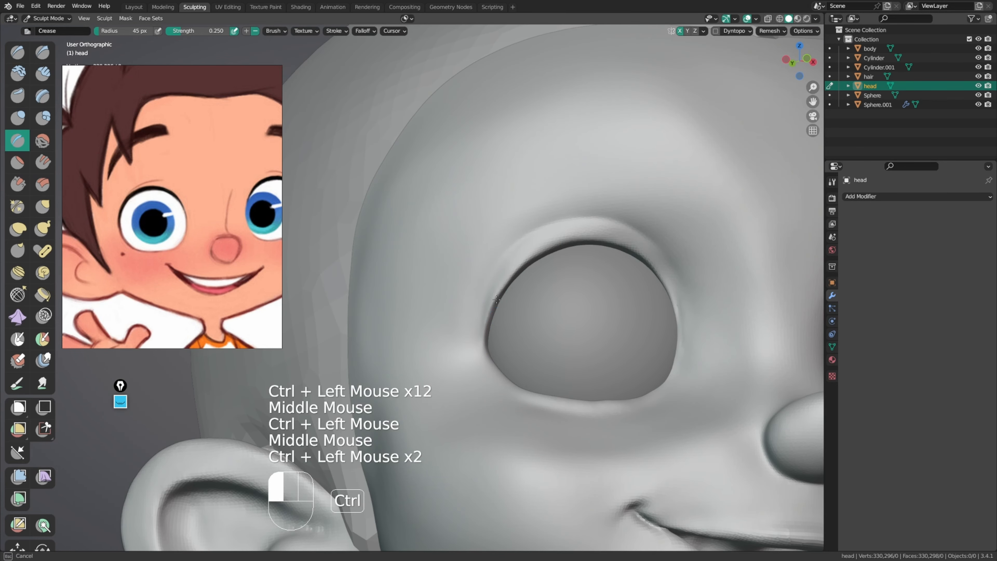
left_click_drag(528, 257, 573, 246, "ctrl")
middle_click_drag(573, 246, 516, 278)
Step: Pull the upper outer eyelid edge outward with the Grab brush at 81 px
key("g")
key("f")
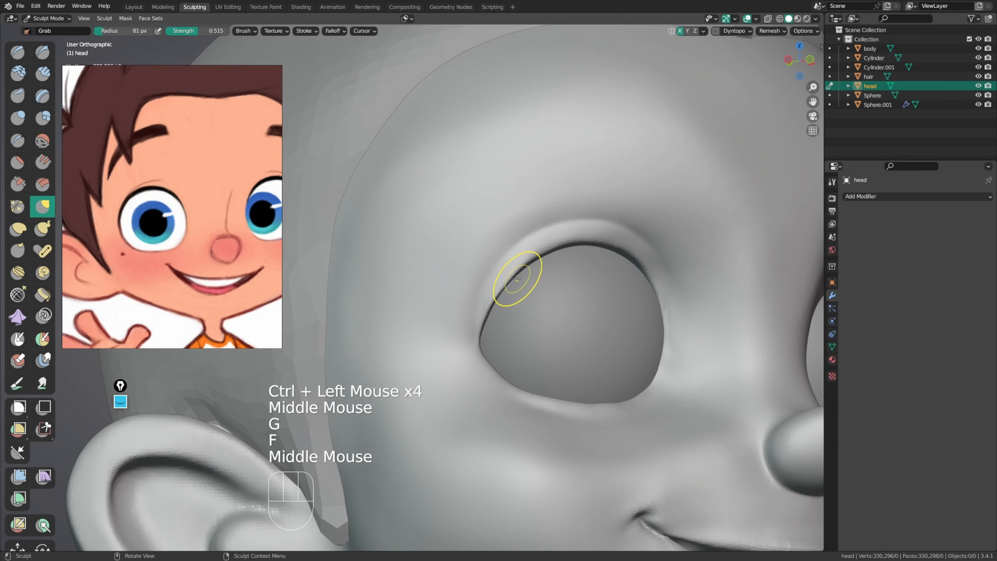
left_click_drag(516, 278, 505, 279)
left_click_drag(519, 274, 497, 289)
left_click_drag(490, 303, 485, 321)
middle_click_drag(495, 320, 523, 316)
left_click_drag(525, 269, 523, 267)
left_click_drag(528, 263, 526, 261)
Step: Fit the upper eyelid edge around the eyeball from the outer corner to the top with small Grab moves at 81 and 53 px
middle_click_drag(530, 262, 555, 258)
left_click_drag(492, 288, 487, 285)
left_click_drag(490, 311, 484, 317)
left_click_drag(520, 255, 518, 253)
left_click_drag(512, 288, 509, 287)
left_click_drag(509, 295, 506, 292)
left_click_drag(533, 261, 537, 259)
left_click_drag(544, 255, 548, 252)
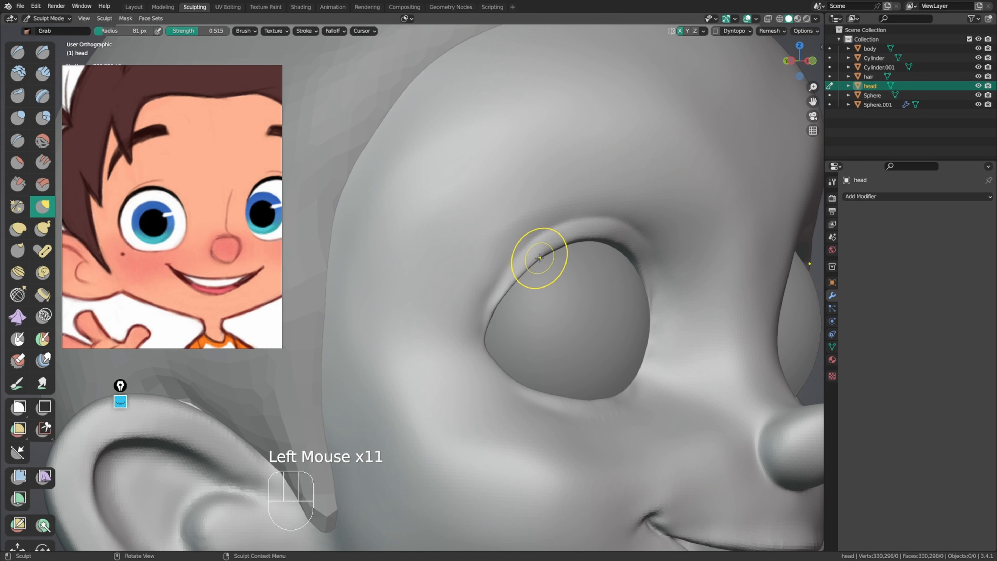
left_click_drag(509, 278, 506, 275)
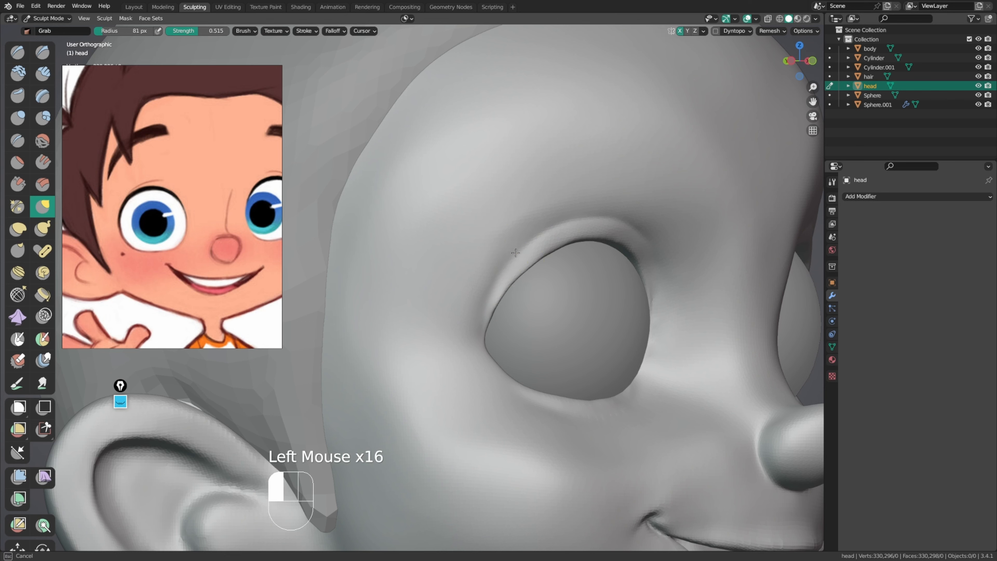
key("f")
left_click(510, 282)
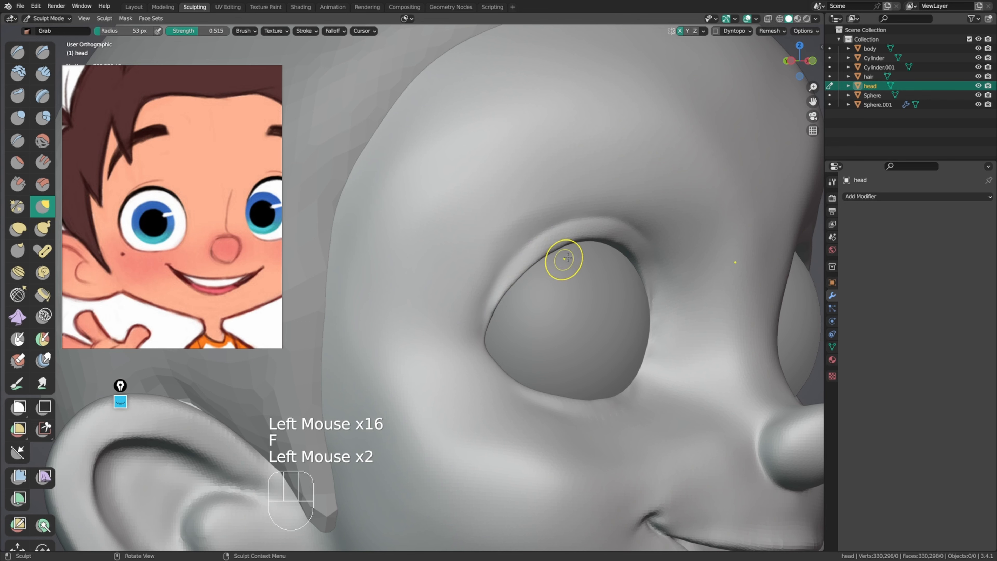
Step: Smooth the area beside the eye's outer corner toward the temple with a 64 px brush
mouse_move(567, 258)
middle_mouse_down("ctrl")
mouse_move(561, 340)
mouse_move(506, 281)
mouse_move(525, 271)
middle_mouse_up("ctrl")
key("f")
left_click(520, 281)
left_click_drag(447, 275, 435, 283, "shift")
left_click_drag(426, 289, 420, 302, "shift")
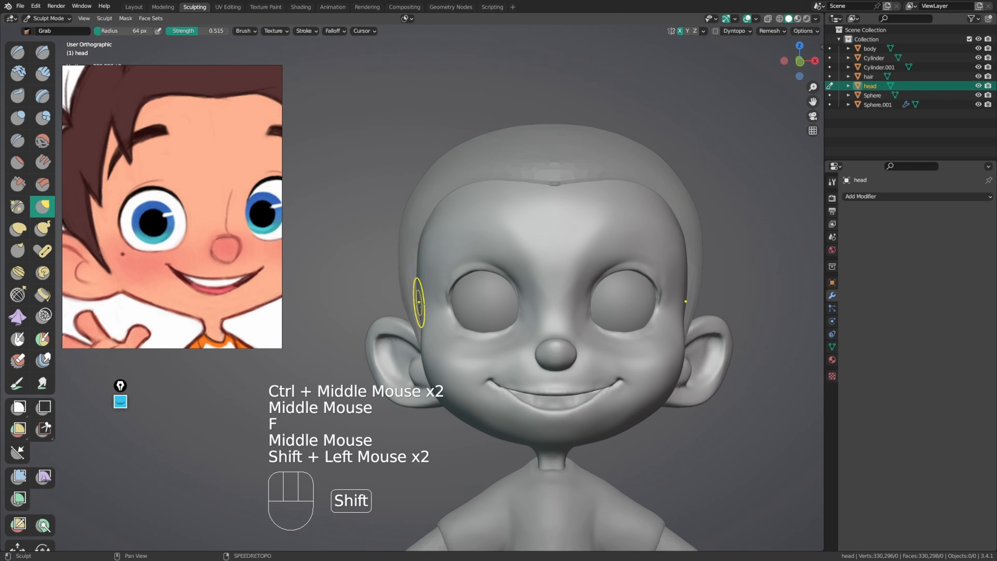
Step: Nudge the outer side of the eyelid outward, seen from below, with the Grab brush at 128 px
mouse_move(419, 302)
middle_mouse_down()
mouse_move(510, 292)
mouse_move(528, 235)
middle_mouse_up()
middle_click_drag(542, 287, 487, 310)
key("g")
key("f")
left_click(518, 275)
middle_click_drag(527, 266, 529, 252)
key("f")
left_click(538, 298)
left_click_drag(517, 311, 515, 310)
left_click_drag(517, 311, 512, 307)
left_click_drag(514, 309, 512, 308)
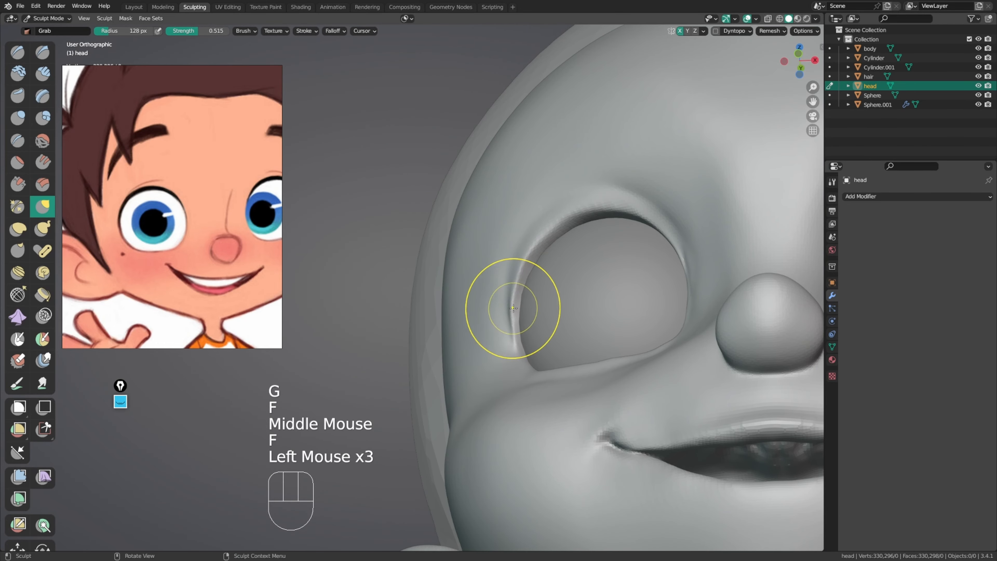
Step: Reshape the upper eyelid rim from its outer curve to the top with the Grab brush
key("f")
middle_click_drag(510, 310, 543, 267)
left_click(571, 251)
left_click_drag(571, 251, 563, 253)
mouse_move(605, 246)
left_mouse_down()
mouse_move(591, 243)
mouse_move(638, 246)
left_mouse_up()
Step: Smooth the outer eyelid rim and adjust its upper curve with the Grab brush at 103 px
mouse_move(641, 241)
middle_mouse_down()
mouse_move(656, 272)
mouse_move(625, 290)
mouse_move(525, 280)
mouse_move(568, 292)
middle_mouse_up()
key("f")
left_click(556, 283, "shift")
left_click(559, 311, "shift")
key("g")
key("f")
left_click_drag(573, 269, 578, 263)
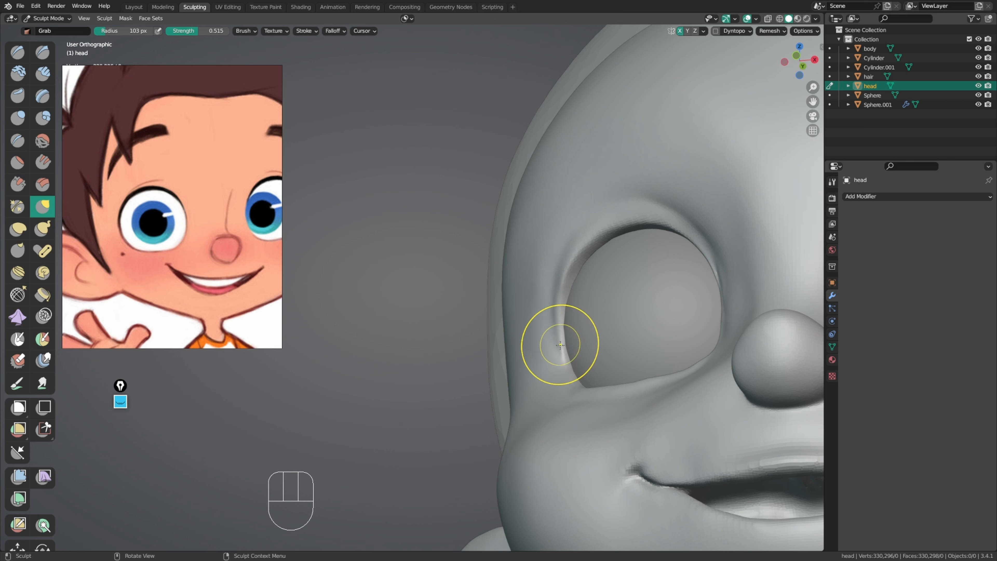
Step: Fit the eyelid's outer side and lower outer corner to the eyeball with the Grab brush at 62 and 89 px
left_click(562, 353)
key("f")
left_click(547, 375)
left_click_drag(559, 367, 562, 364)
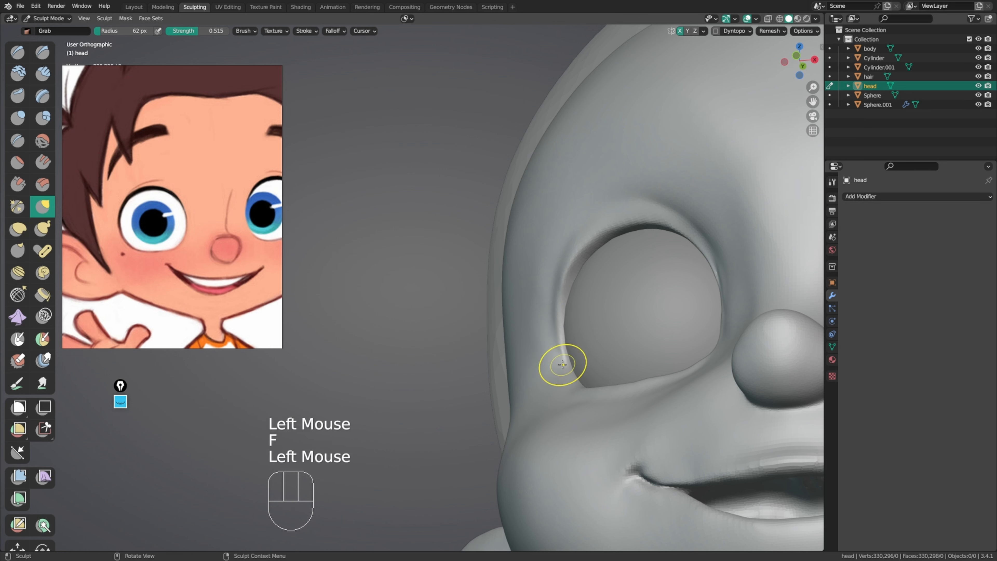
key("f")
left_click(557, 323)
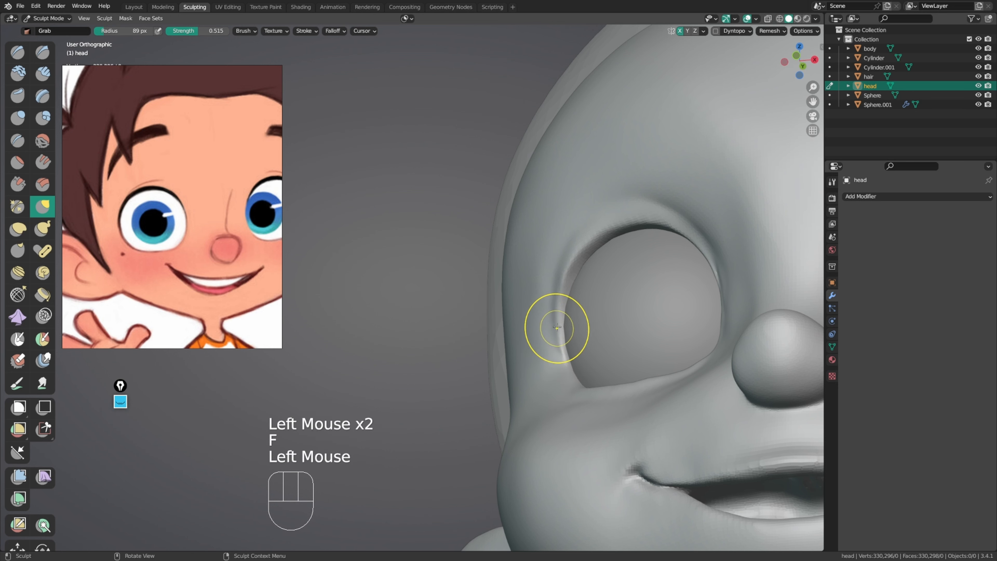
left_click(563, 294)
middle_click_drag(563, 294, 570, 277)
left_click_drag(561, 283, 569, 284)
Step: Smooth the upper eyelid rim from the outer side to the top, viewed from below
mouse_move(586, 286)
middle_mouse_down()
mouse_move(659, 324)
mouse_move(679, 206)
mouse_move(657, 250)
mouse_move(632, 238)
middle_mouse_up()
left_click_drag(595, 257, 571, 289, "shift")
mouse_move(570, 291)
left_mouse_down("shift")
mouse_move(594, 261)
mouse_move(636, 251)
left_mouse_up("shift")
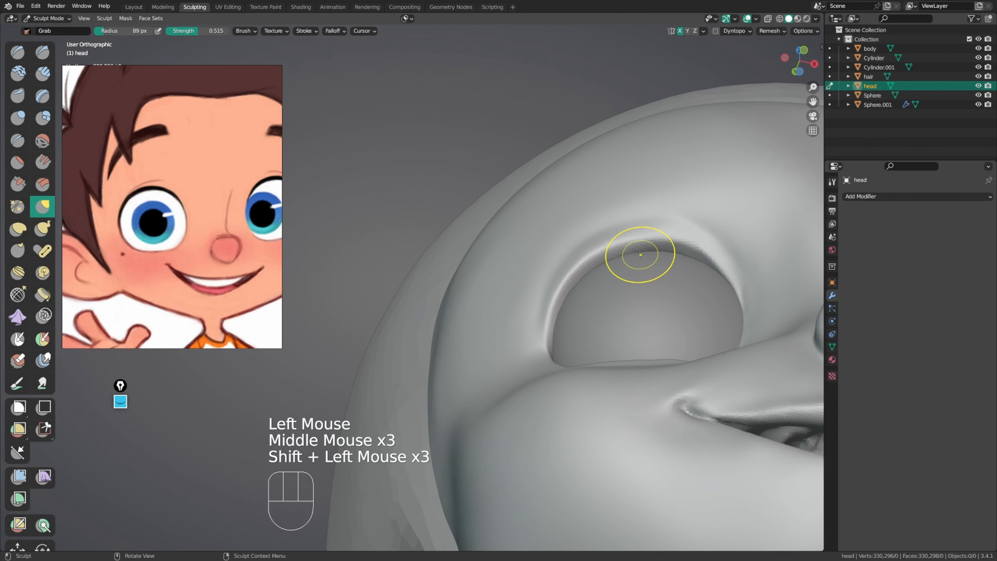
Step: Tighten the top edge of the upper eyelid with Pinch/Magnify brush strokes at 67 px
key("p")
key("f")
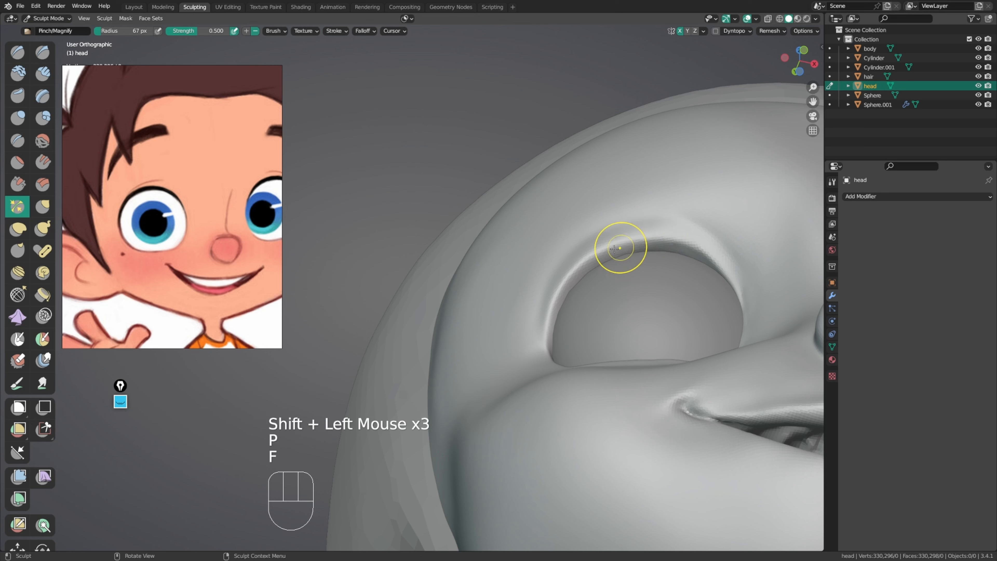
left_click(623, 244)
left_click(621, 244)
left_click_drag(620, 243, 636, 241)
left_click_drag(637, 241, 651, 239)
left_click_drag(649, 239, 673, 243)
left_click_drag(673, 244, 614, 250)
left_click_drag(608, 252, 588, 266)
Step: Pinch the upper eyelid edge along the eye's outer side and down its inner side
middle_click_drag(596, 246, 554, 292)
left_click(554, 292)
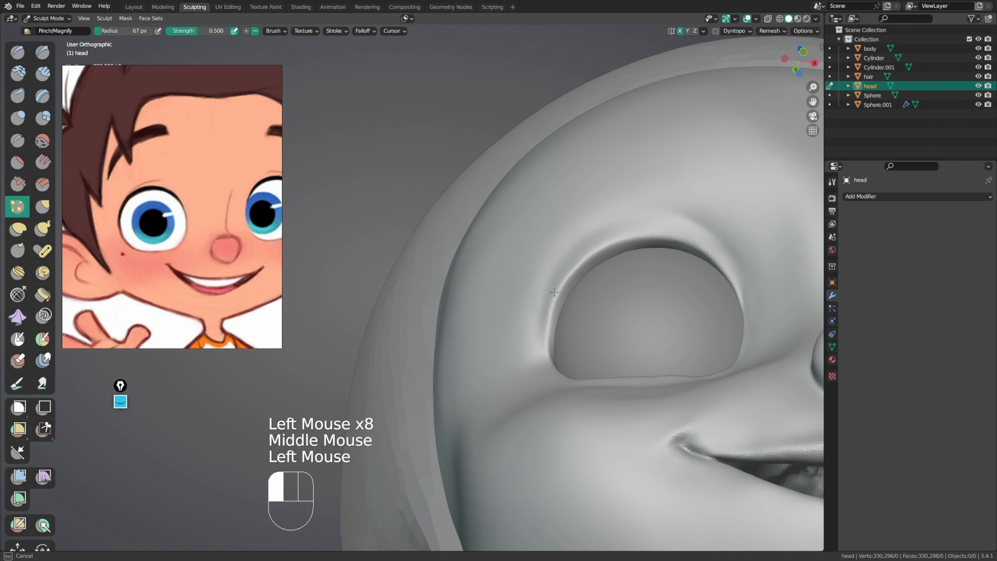
middle_click_drag(546, 334, 551, 279)
left_click(552, 279)
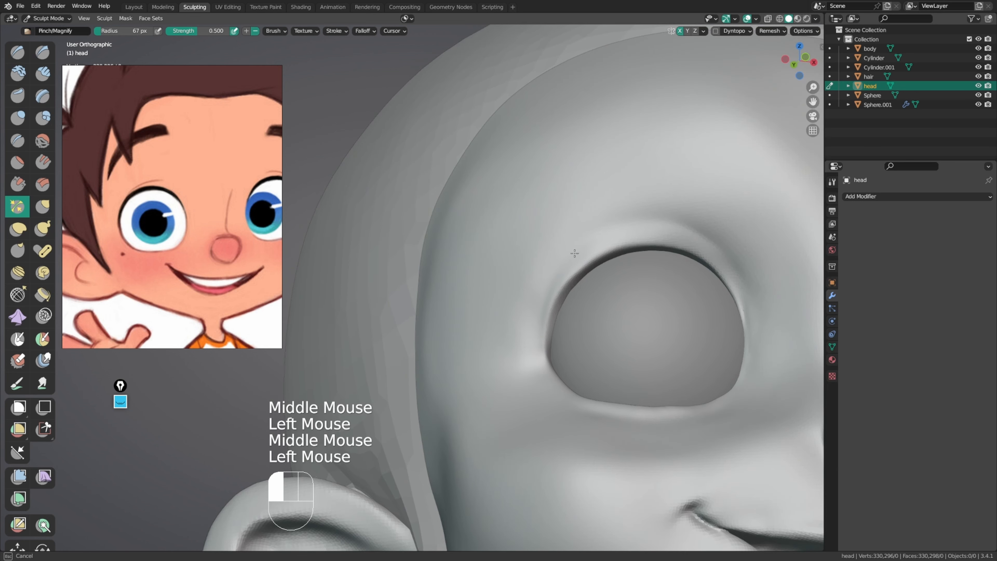
left_click_drag(710, 241, 735, 293)
Step: Smooth the area above the eye, the side of the nose bridge and the nose
mouse_move(726, 271)
middle_mouse_down("ctrl")
mouse_move(694, 305)
mouse_move(683, 338)
middle_mouse_up("ctrl")
mouse_move(678, 271)
middle_mouse_down("ctrl")
mouse_move(664, 311)
mouse_move(549, 283)
middle_mouse_up("ctrl")
left_click(506, 254, "shift")
left_click(542, 328, "shift")
middle_click_drag(541, 329, 574, 325)
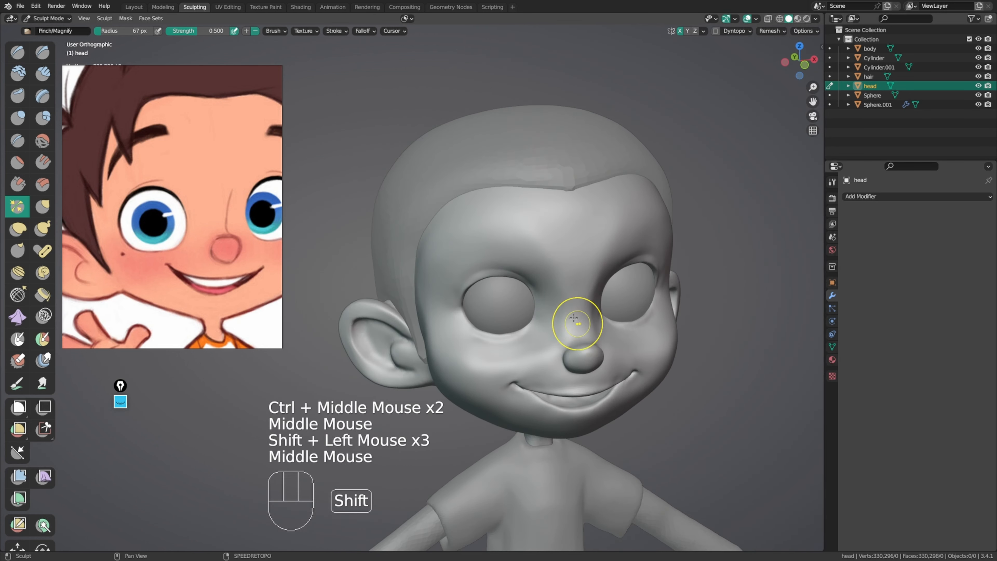
left_click(564, 308, "shift")
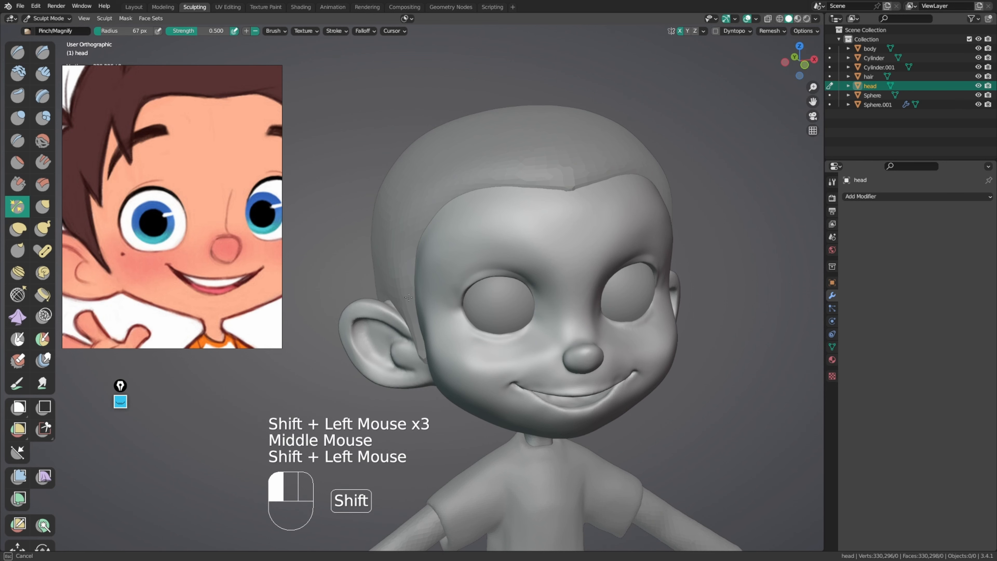
left_click(574, 356, "shift")
Step: Switch to Object Mode and review the whole character from the front and at a three-quarter angle
middle_click_drag(540, 356, 580, 337)
mouse_move(581, 338)
middle_mouse_down()
mouse_move(634, 270)
mouse_move(624, 283)
middle_mouse_up()
mouse_move(624, 282)
middle_mouse_down()
mouse_move(599, 300)
mouse_move(604, 292)
middle_mouse_up()
key("ctrl+Tab")
left_click(602, 299)
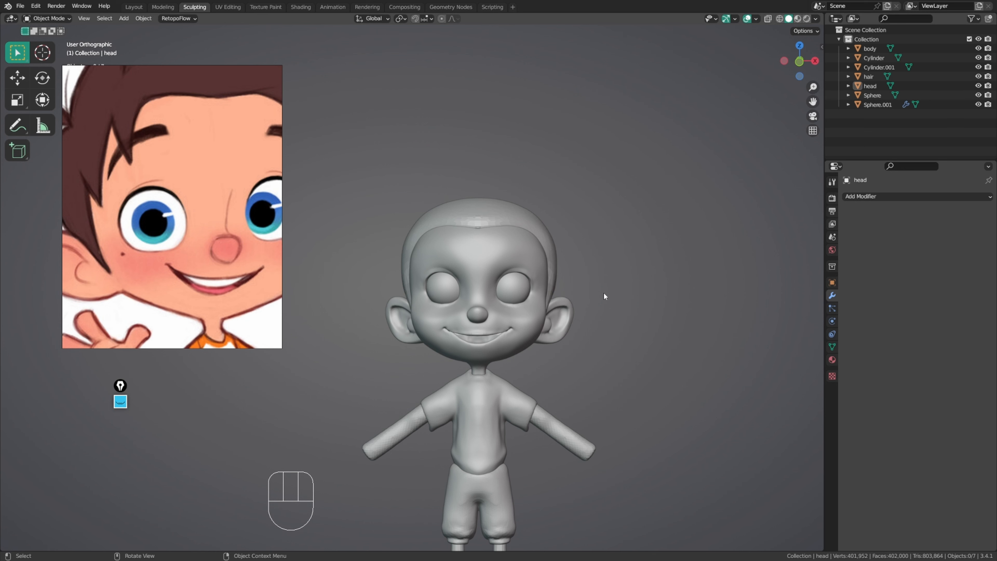
middle_click_drag(412, 276, 422, 326)
left_click(423, 326)
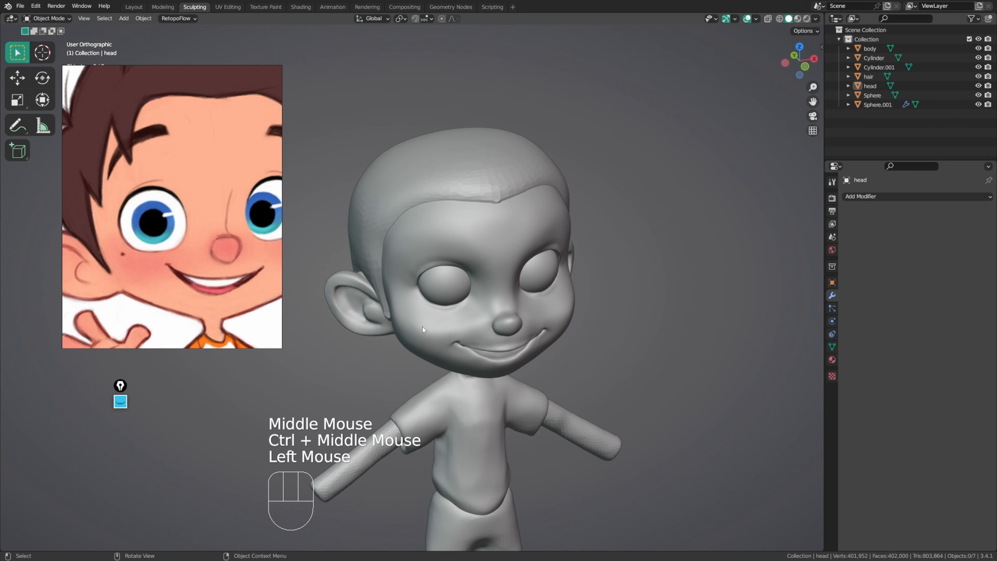
Step: Return to Sculpt Mode and build up the cheek below the eye with the Draw brush at 96 px
key("ctrl+Tab")
middle_click_drag(447, 368, 449, 326, "ctrl")
mouse_move(449, 326)
middle_mouse_down()
mouse_move(449, 311)
mouse_move(455, 357)
middle_mouse_up()
key("x")
key("f")
left_click(460, 314)
middle_click_drag(456, 357, 454, 338, "ctrl")
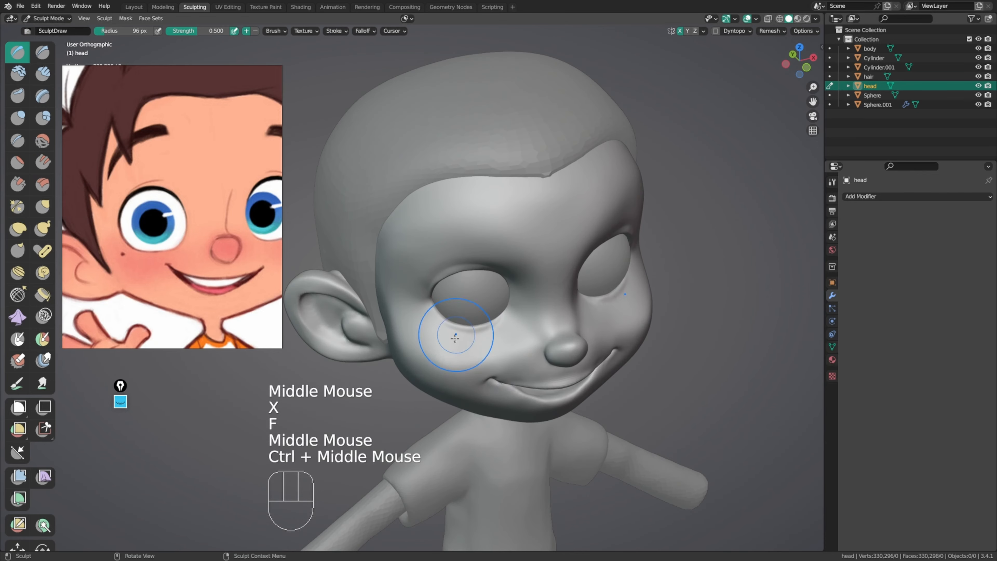
mouse_move(463, 366)
left_mouse_down()
mouse_move(434, 320)
mouse_move(481, 349)
left_mouse_up()
middle_click_drag(482, 349, 457, 341)
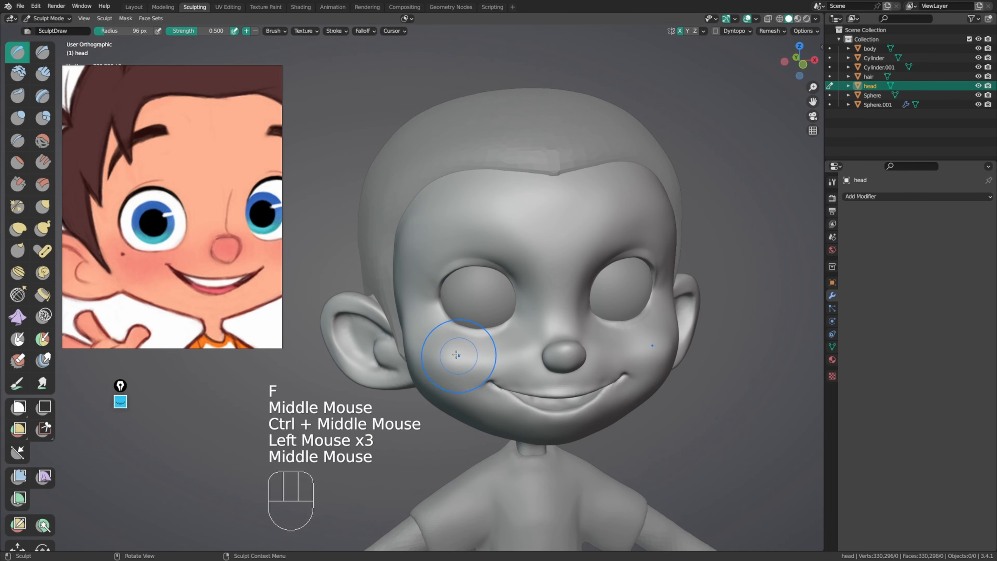
Step: Add volume to the outer cheek below the eye's outer corner with Draw brush strokes
left_click_drag(458, 356, 436, 339)
left_click_drag(451, 353, 435, 342)
middle_click_drag(437, 342, 490, 345)
mouse_move(455, 359)
left_mouse_down()
mouse_move(426, 343)
mouse_move(435, 369)
left_mouse_up()
mouse_move(439, 364)
left_mouse_down()
mouse_move(457, 380)
mouse_move(447, 370)
left_mouse_up()
middle_click_drag(459, 375, 400, 362)
Step: Smooth the outer cheek and extend its volume down toward the jaw with Draw brush strokes
left_click_drag(400, 362, 408, 370, "shift")
middle_click_drag(408, 371, 467, 407)
mouse_move(432, 377)
left_mouse_down("shift")
mouse_move(418, 371)
mouse_move(448, 361)
mouse_move(432, 356)
left_mouse_up("shift")
mouse_move(452, 360)
left_mouse_down()
mouse_move(435, 356)
mouse_move(455, 358)
left_mouse_up()
left_click_drag(455, 358, 444, 362)
mouse_move(443, 363)
left_mouse_down()
mouse_move(453, 393)
mouse_move(442, 393)
left_mouse_up()
middle_click_drag(446, 398, 448, 380)
left_click_drag(457, 406, 437, 396)
left_click_drag(441, 398, 460, 409)
Step: Smooth the built-up cheek from the mouth corner side out to the lower jaw
middle_click_drag(443, 409, 476, 390)
left_click_drag(469, 393, 470, 382, "shift")
middle_click_drag(470, 385, 436, 408)
left_click_drag(435, 408, 438, 382, "shift")
middle_click_drag(438, 383, 438, 399)
left_click_drag(439, 398, 434, 401, "shift")
middle_click_drag(408, 394, 434, 363)
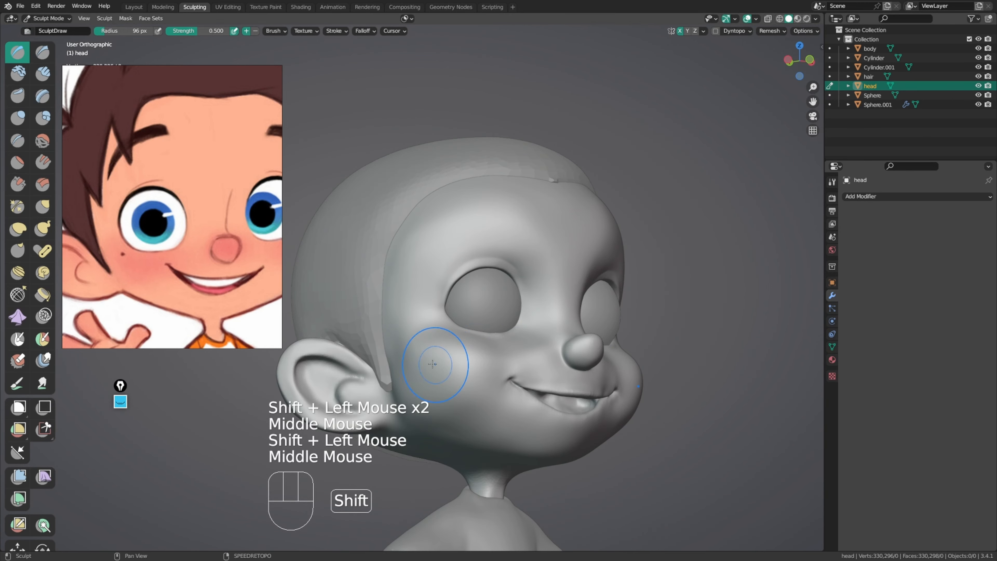
Step: Fill the cheek area in front of the ear with Draw strokes and smooth it
left_click_drag(431, 365, 424, 365, "shift")
mouse_move(425, 369)
left_mouse_down()
mouse_move(411, 367)
mouse_move(426, 371)
left_mouse_up()
mouse_move(425, 371)
left_mouse_down()
mouse_move(419, 404)
mouse_move(436, 377)
left_mouse_up()
middle_click_drag(436, 376, 415, 375)
left_click_drag(417, 375, 419, 365, "shift")
middle_click_drag(420, 363, 389, 356)
mouse_move(442, 324)
middle_mouse_down("shift")
mouse_move(422, 340)
mouse_move(467, 275)
mouse_move(507, 284)
middle_mouse_up("shift")
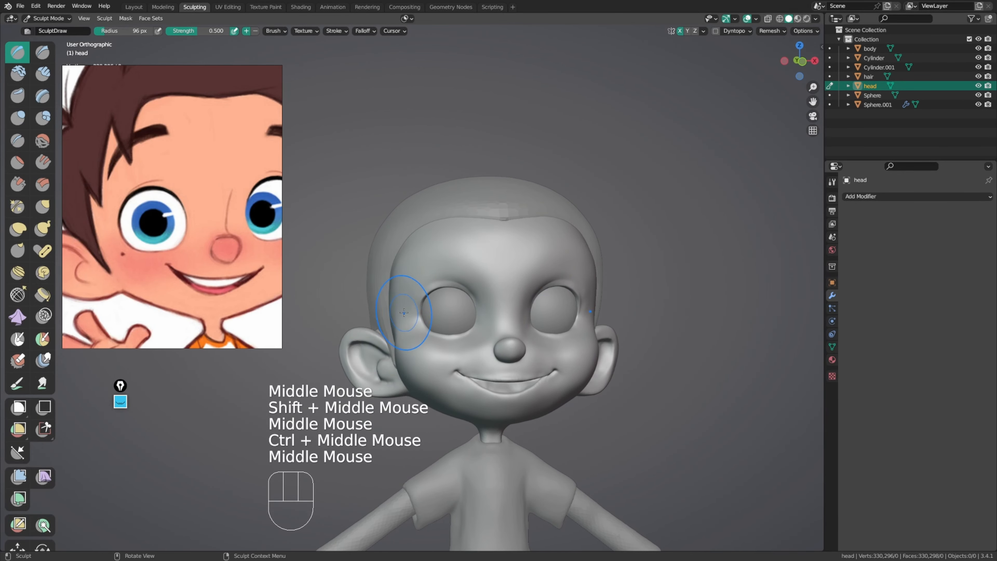
Step: Adjust the side of the face in front of the ear with the Grab brush at 135 px
key("g")
key("f")
middle_click_drag(408, 304, 439, 300)
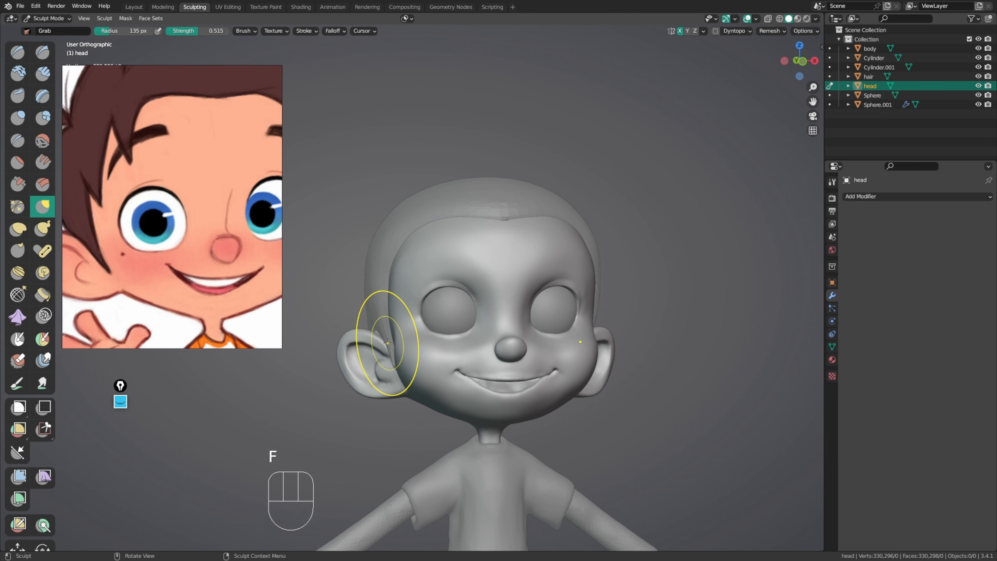
mouse_move(387, 343)
left_mouse_down()
mouse_move(391, 353)
mouse_move(391, 335)
left_mouse_up()
mouse_move(388, 338)
middle_mouse_down()
mouse_move(405, 369)
mouse_move(406, 326)
middle_mouse_up()
middle_click_drag(407, 326, 422, 327)
Step: Build up the area where the cheek meets the ear with the Draw brush at 135 px
key("x")
mouse_move(387, 387)
left_mouse_down()
mouse_move(398, 412)
mouse_move(384, 409)
left_mouse_up()
middle_click_drag(373, 404, 368, 379)
left_click_drag(368, 363, 366, 377)
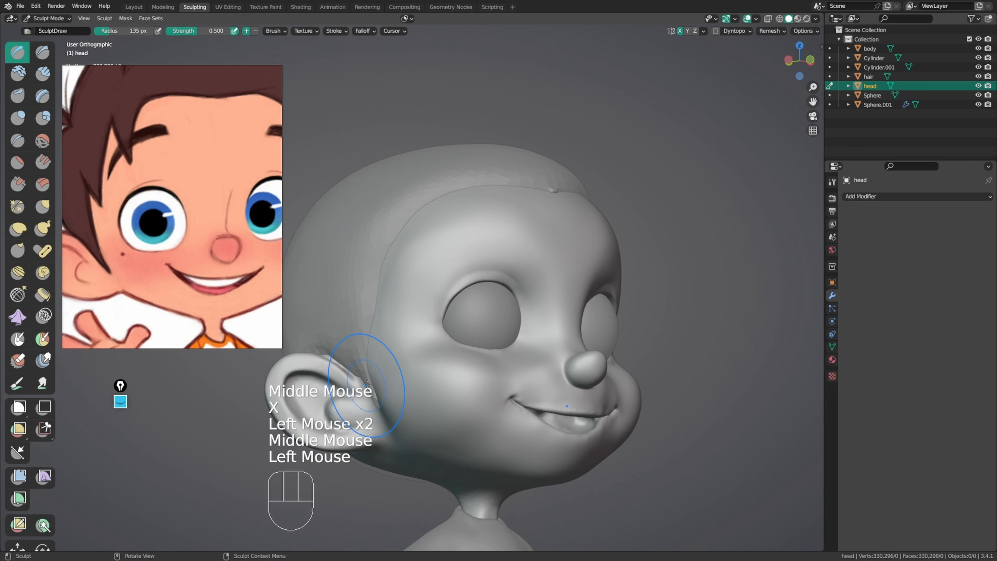
Step: Pull the face surface in front of the ear upward with the Grab brush at 120 px
key("g")
middle_click_drag(369, 365, 435, 355)
key("f")
left_click(377, 366)
left_click_drag(377, 366, 379, 356)
left_click_drag(380, 353, 383, 345)
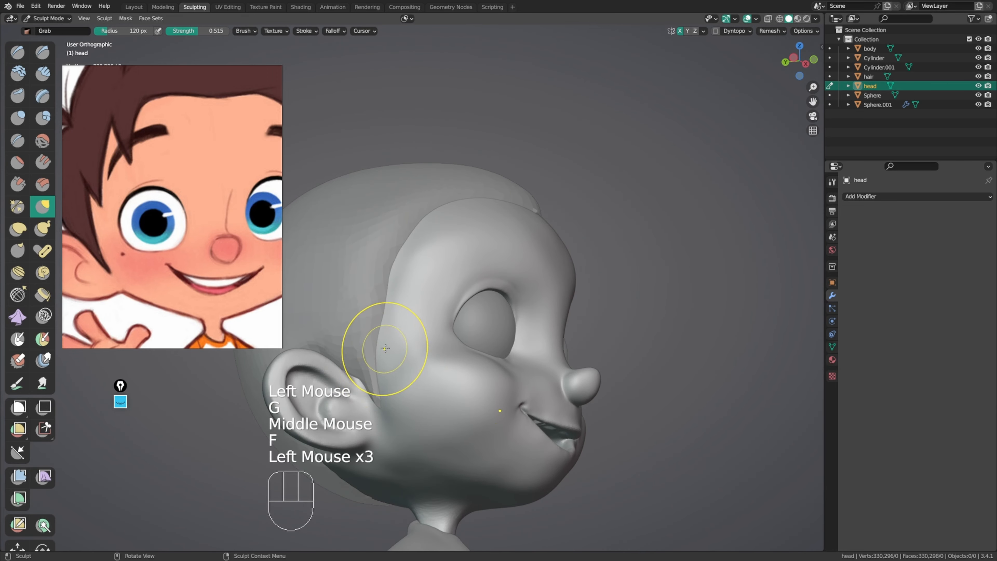
Step: Add volume in front of the ear with the Draw brush at 120 px and smooth the face edge above
middle_click_drag(382, 345, 400, 346)
key("x")
mouse_move(396, 354)
left_mouse_down()
mouse_move(385, 377)
mouse_move(389, 365)
left_mouse_up()
middle_click_drag(388, 365, 400, 344)
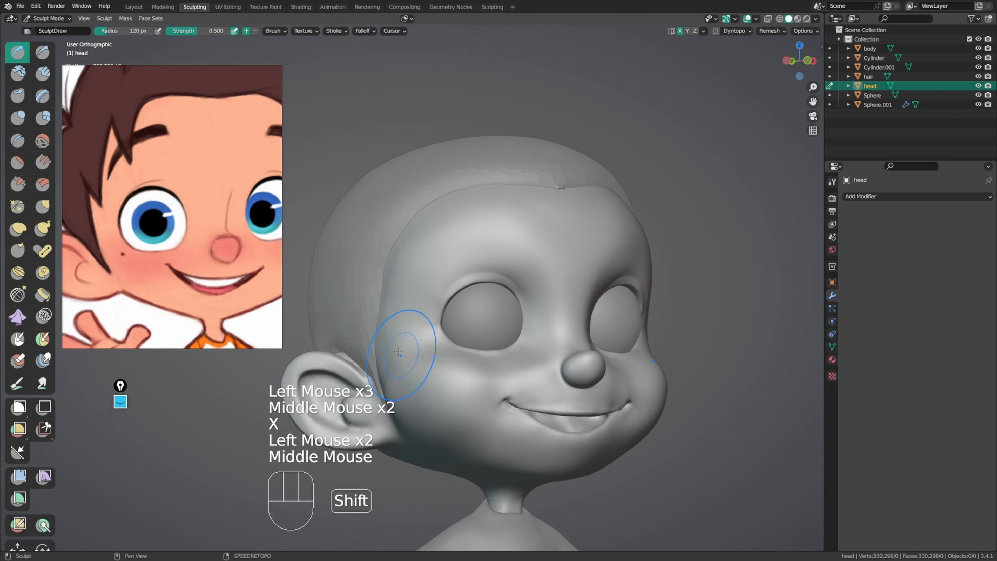
left_click_drag(378, 341, 378, 339, "shift")
middle_click_drag(382, 295, 400, 267)
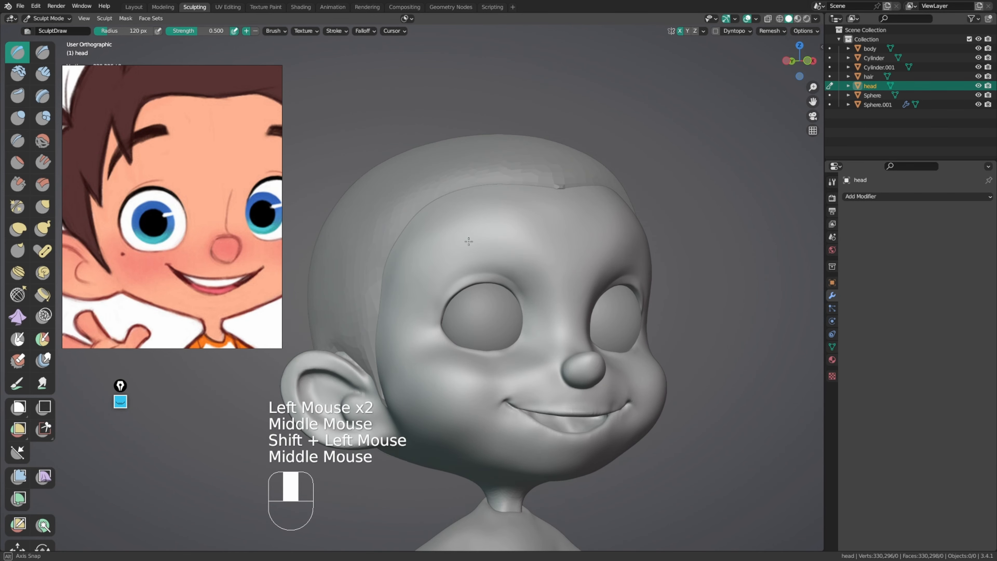
Step: Smooth the temple area and adjust the face surface around the outer corner of the eye with the Grab brush at 120 px
left_click_drag(400, 267, 411, 246, "shift")
mouse_move(412, 245)
middle_mouse_down()
mouse_move(594, 246)
mouse_move(639, 256)
mouse_move(635, 283)
mouse_move(569, 275)
middle_mouse_up()
middle_click_drag(568, 275, 561, 236, "ctrl")
middle_click_drag(561, 235, 426, 266)
key("g")
left_click_drag(426, 266, 423, 269)
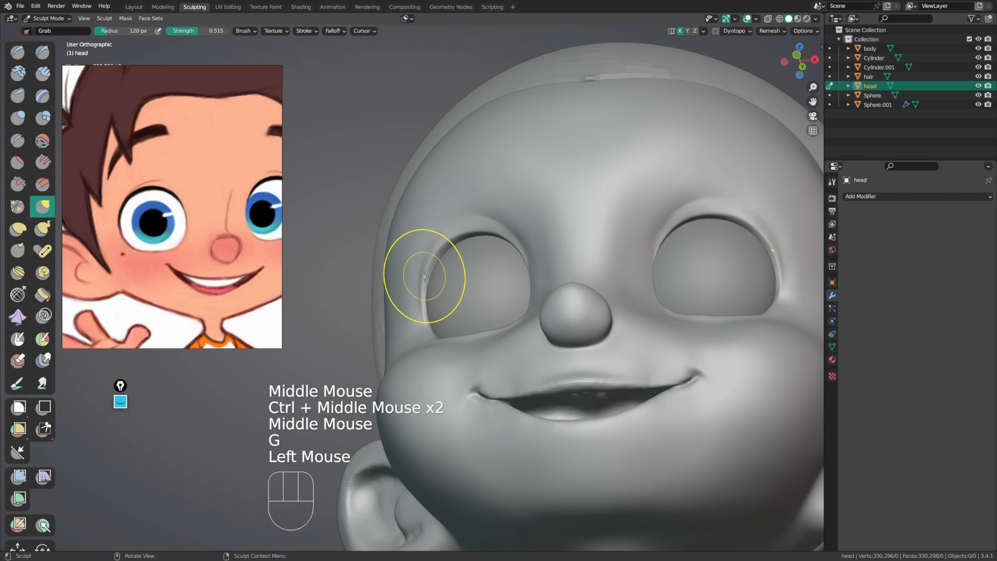
middle_click_drag(423, 269, 438, 254)
left_click_drag(438, 253, 461, 238)
mouse_move(461, 238)
middle_mouse_down()
mouse_move(464, 280)
mouse_move(477, 293)
middle_mouse_up()
key("f")
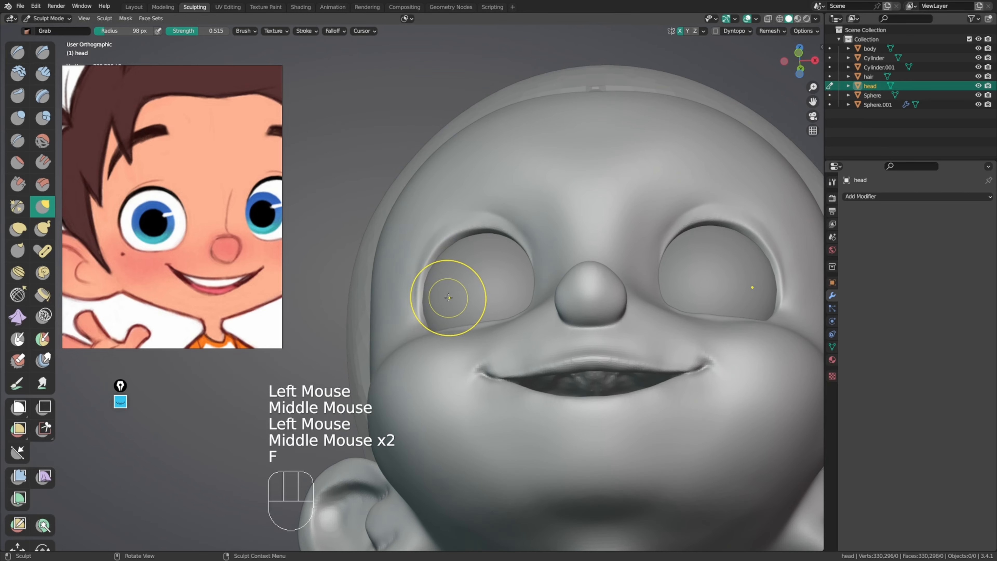
left_click(483, 294)
Step: Leave sculpting, subdivide the eyeballs with a level 2 Subdivision modifier, and bring the whole character into view
key("ctrl+Tab")
mouse_move(490, 247)
middle_mouse_down()
mouse_move(512, 278)
mouse_move(466, 323)
mouse_move(481, 357)
middle_mouse_up()
left_click(412, 281)
left_click(484, 289)
key("ctrl+2")
left_click(486, 301)
middle_click_drag(480, 357, 510, 377)
middle_click_drag(510, 377, 512, 328, "ctrl")
middle_click_drag(512, 328, 387, 309, "shift")
scroll(215, 265, "down", 6)
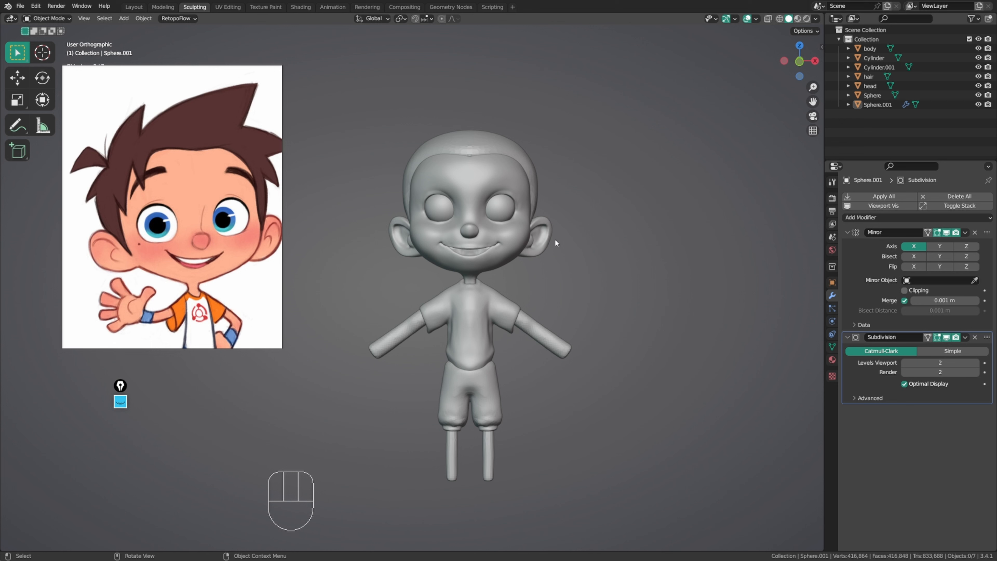
left_click(499, 240)
left_click(564, 213)
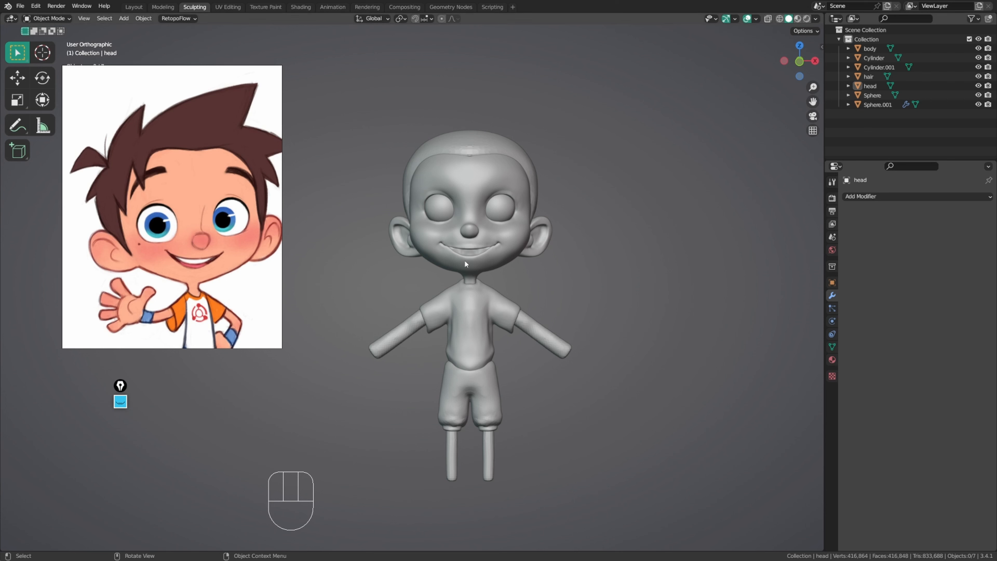
Step: Add a mesh plane and rotate its geometry 90° about the X axis in Edit Mode
middle_click_drag(469, 258, 542, 234)
key("shift+a")
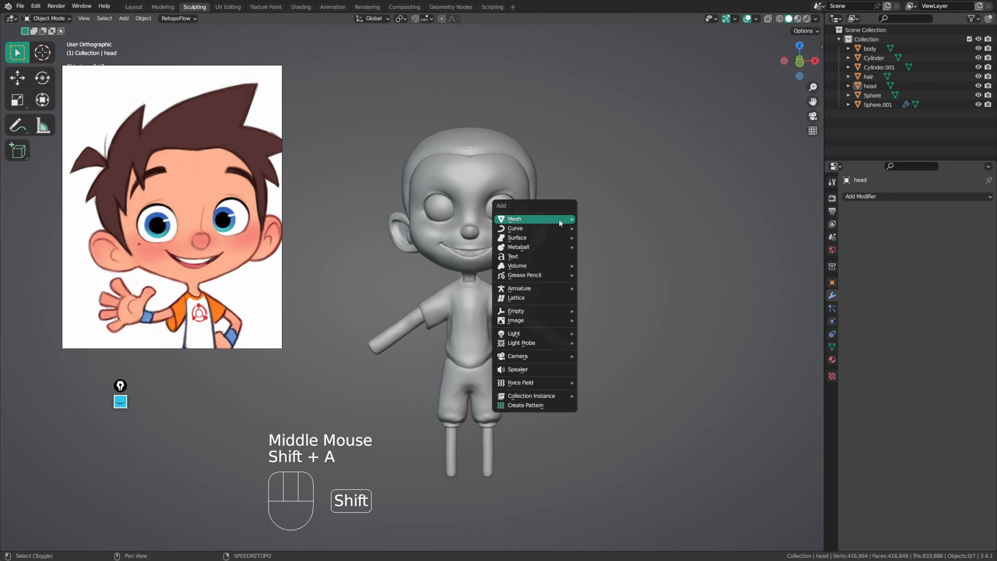
mouse_move(558, 219)
left_click(607, 221)
mouse_move(607, 221)
middle_mouse_down("shift")
mouse_move(566, 214)
mouse_move(564, 245)
mouse_move(593, 238)
mouse_move(594, 216)
middle_mouse_up("shift")
key("Tab")
type("rx")
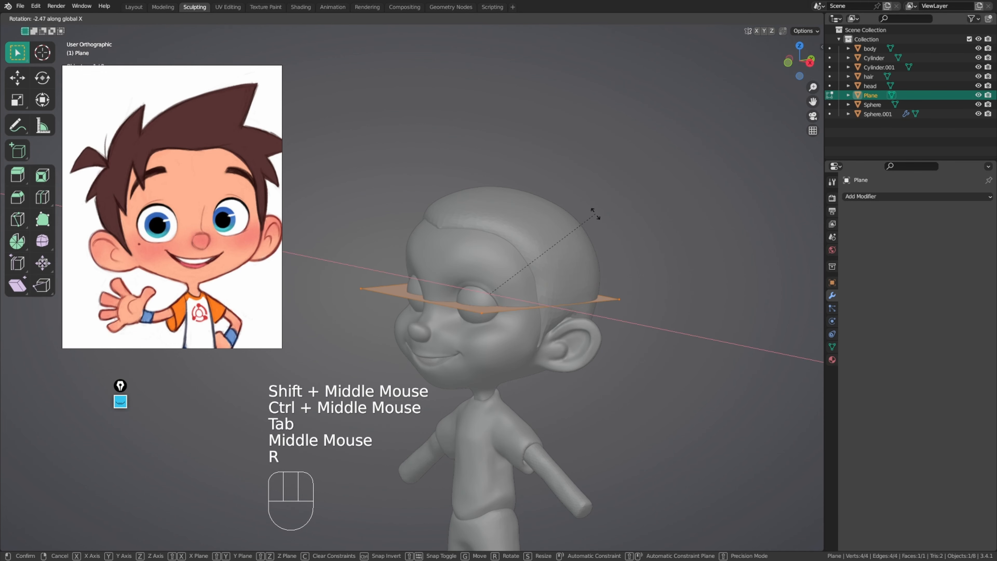
type("90")
key("Return")
Step: Scale the plane down to a small square and place it in front of the face between the eyes
key("s")
left_click(540, 291)
key("g")
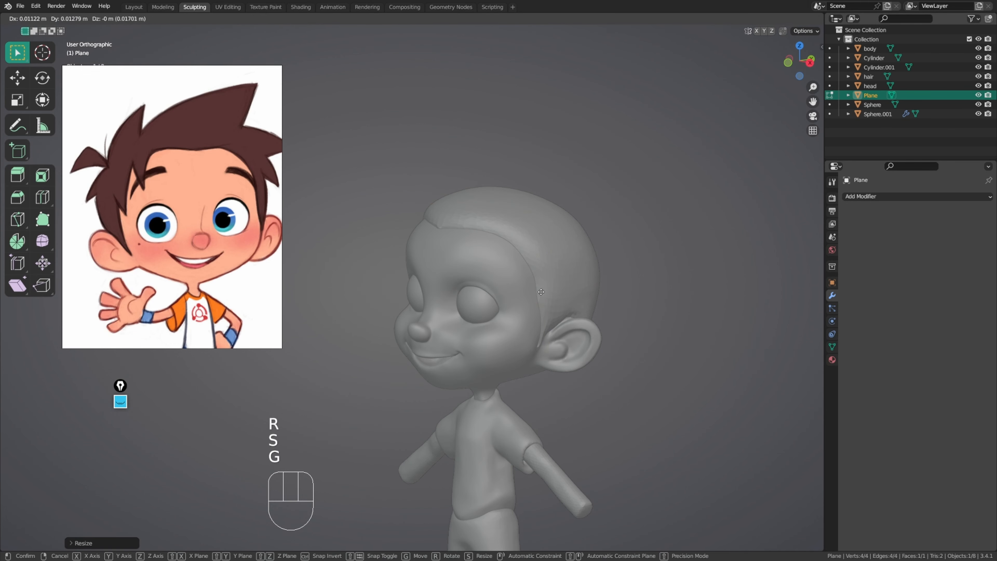
key("y")
left_click(429, 317)
middle_click_drag(436, 314, 580, 289)
key("s")
left_click(446, 318)
key("g")
left_click(470, 284)
middle_click_drag(473, 285, 494, 283, "ctrl")
mouse_move(494, 285)
middle_mouse_down()
mouse_move(477, 291)
mouse_move(502, 286)
middle_mouse_up()
middle_click_drag(502, 286, 530, 281, "ctrl")
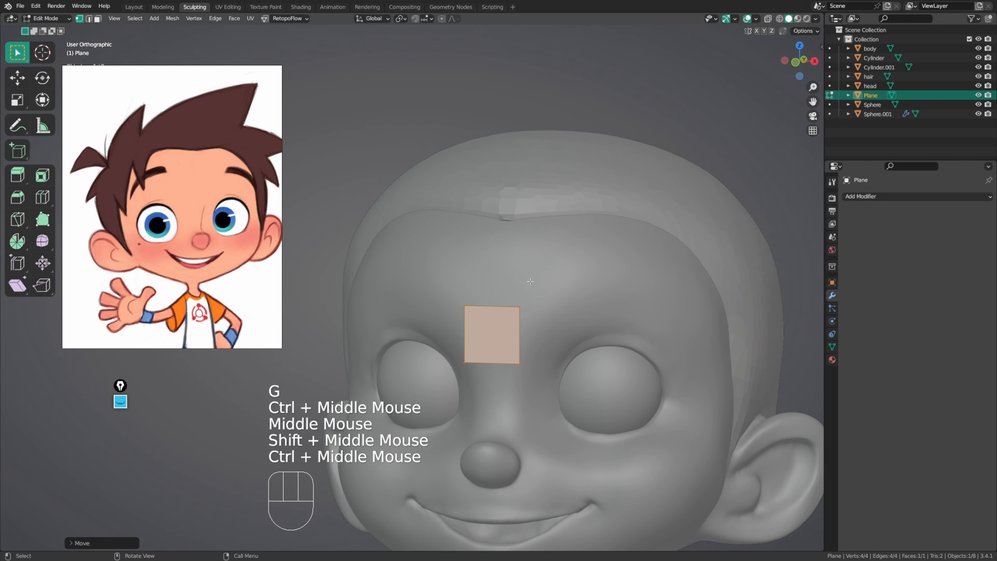
Step: Turn on snapping for the plane with Face Project as the snap target
left_click(415, 18)
left_click(429, 18)
left_click(428, 75)
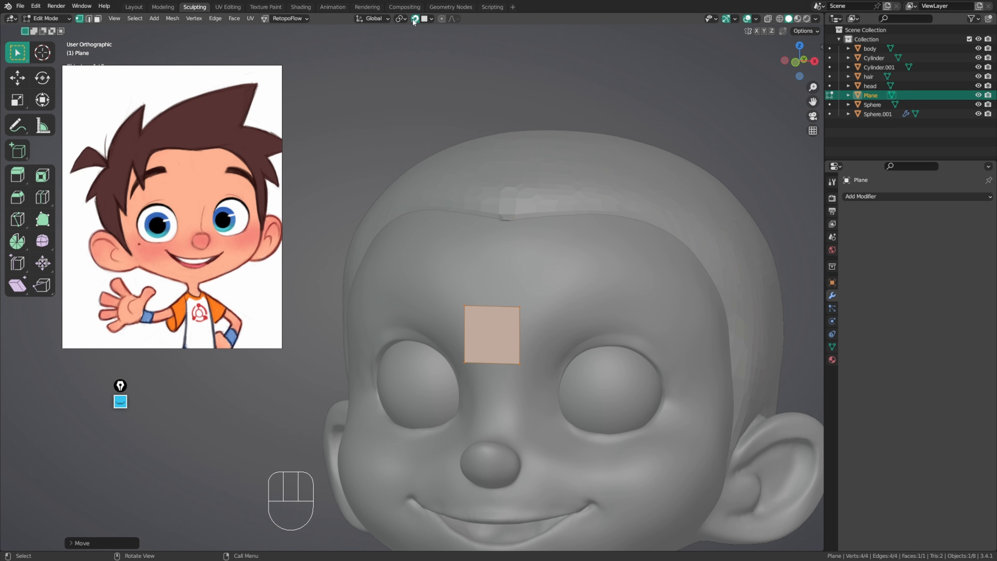
left_click(431, 19)
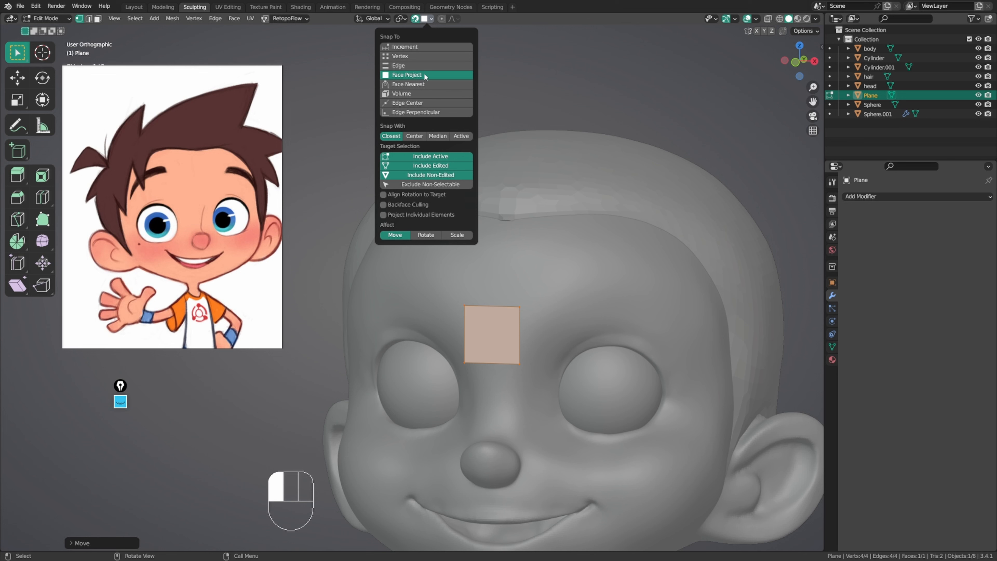
left_click(478, 85)
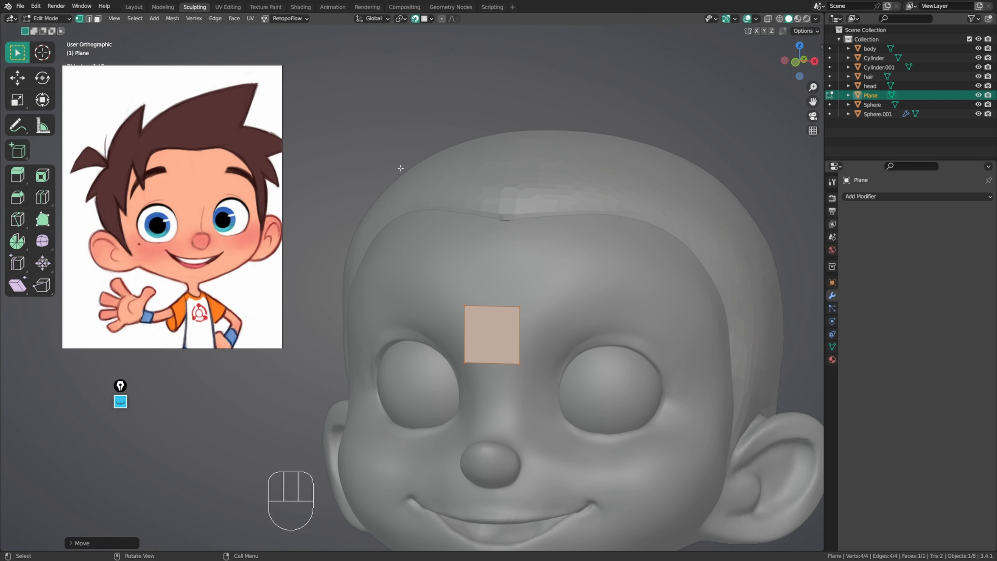
left_click(431, 20)
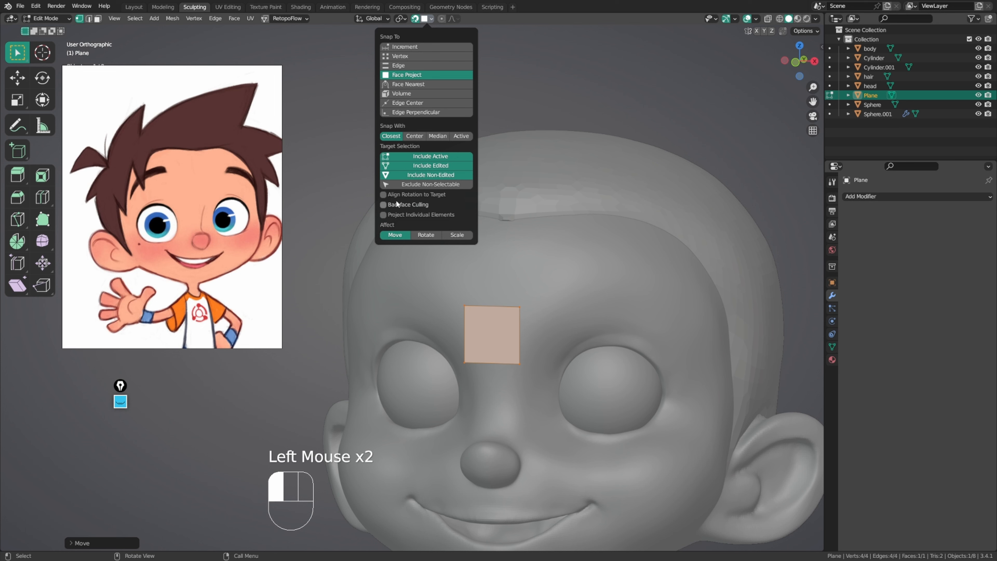
left_click(395, 215)
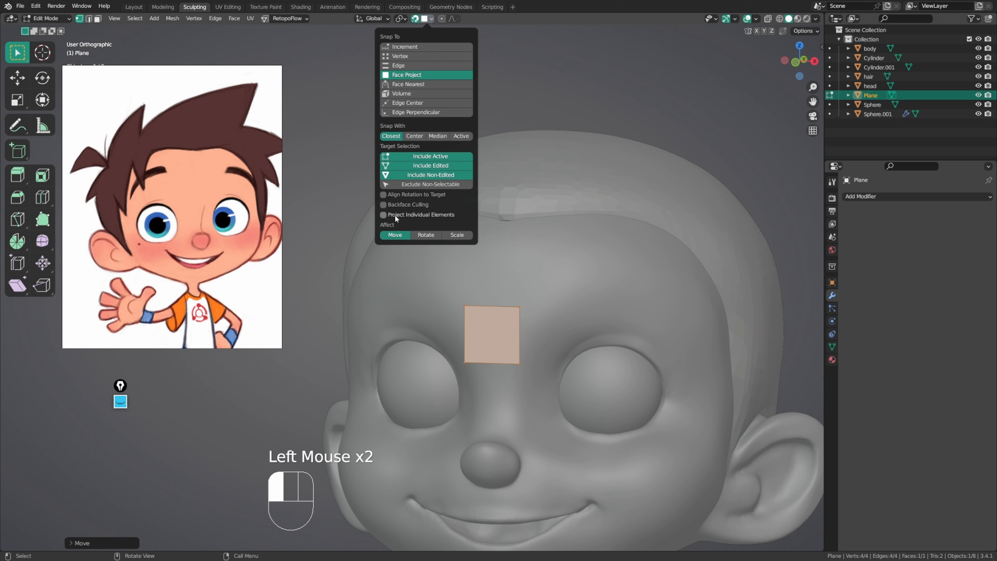
left_click(447, 235)
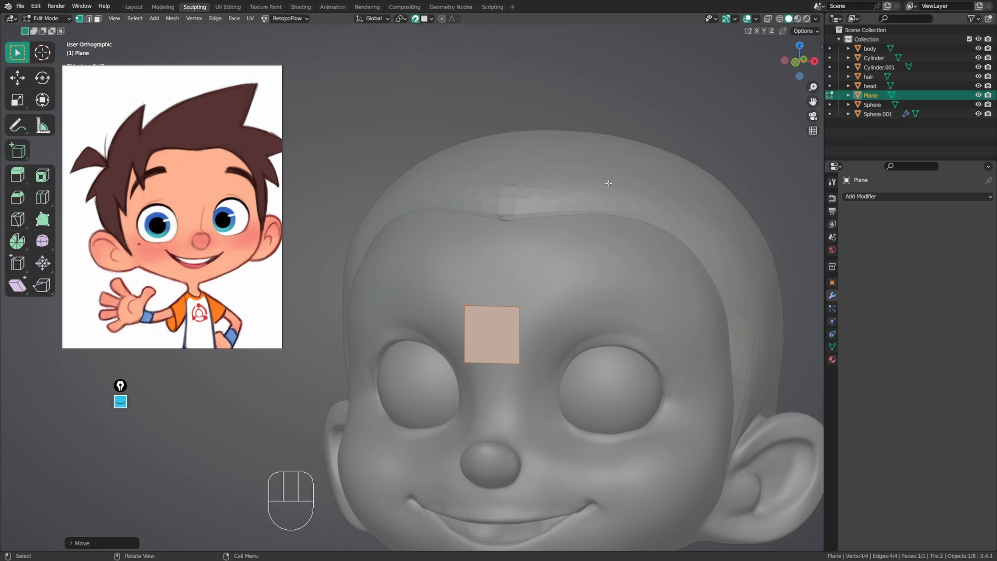
Step: Add a Shrinkwrap modifier targeting the head to the plane, followed by a Solidify modifier
left_click(913, 197)
left_click(878, 303)
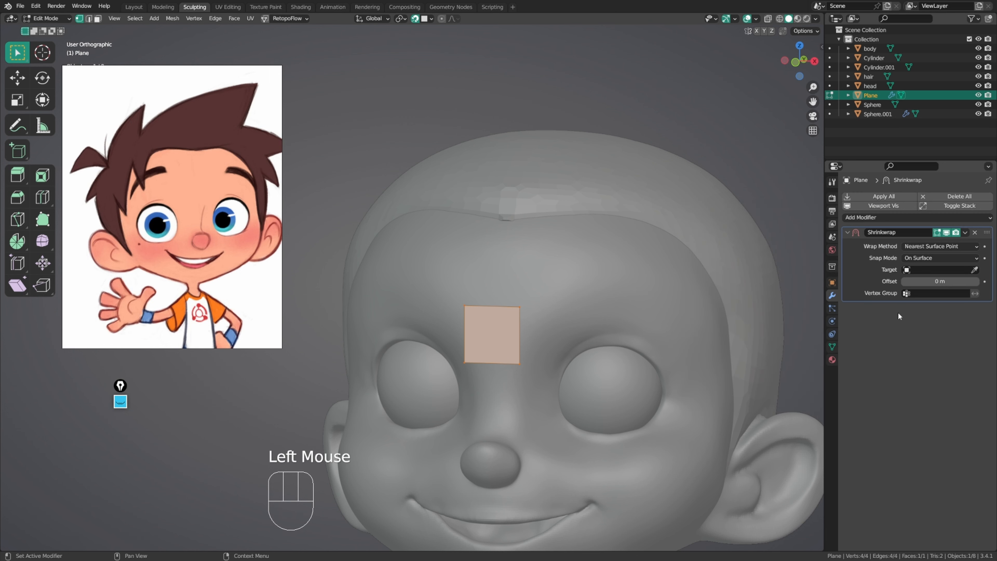
left_click(974, 269)
left_click(621, 268)
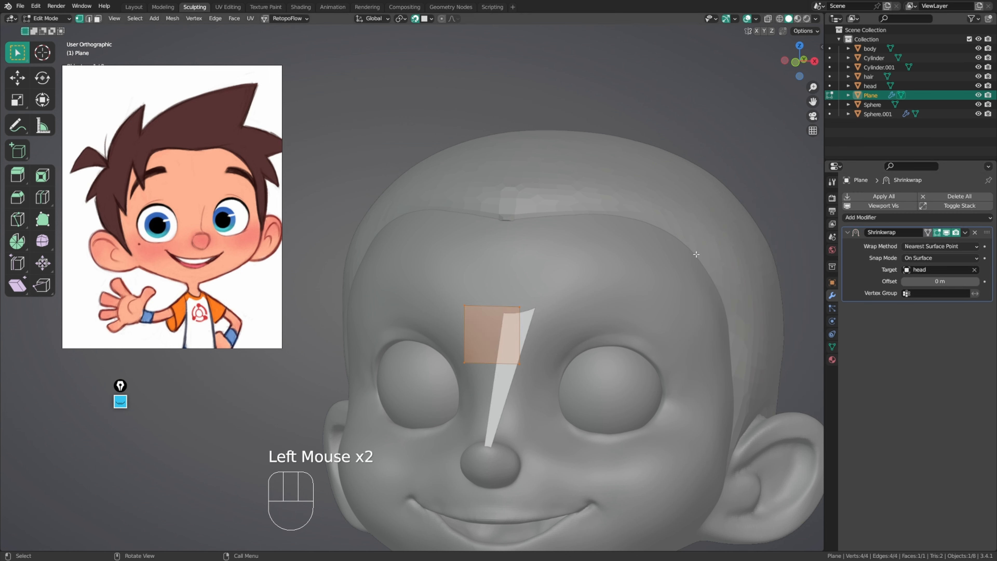
left_click(893, 217)
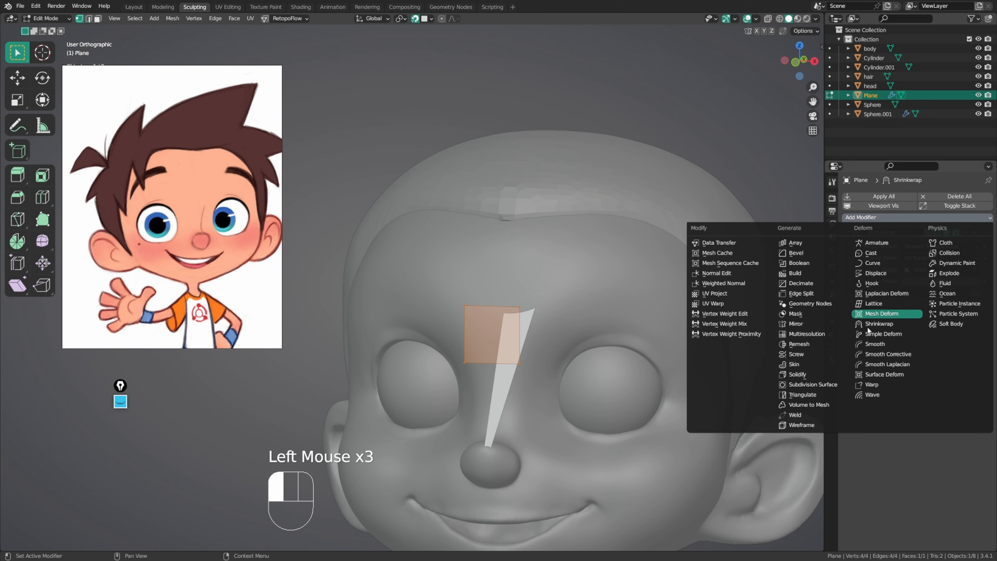
left_click(828, 374)
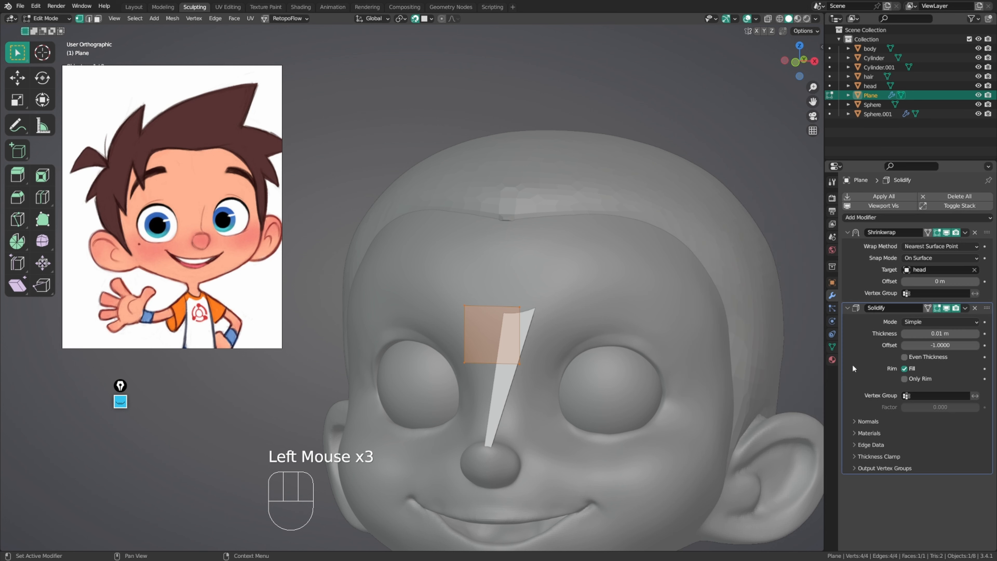
Step: Add a Subdivision Surface modifier at the start of the plane's stack and place a duplicate of it after Solidify
left_click(954, 219)
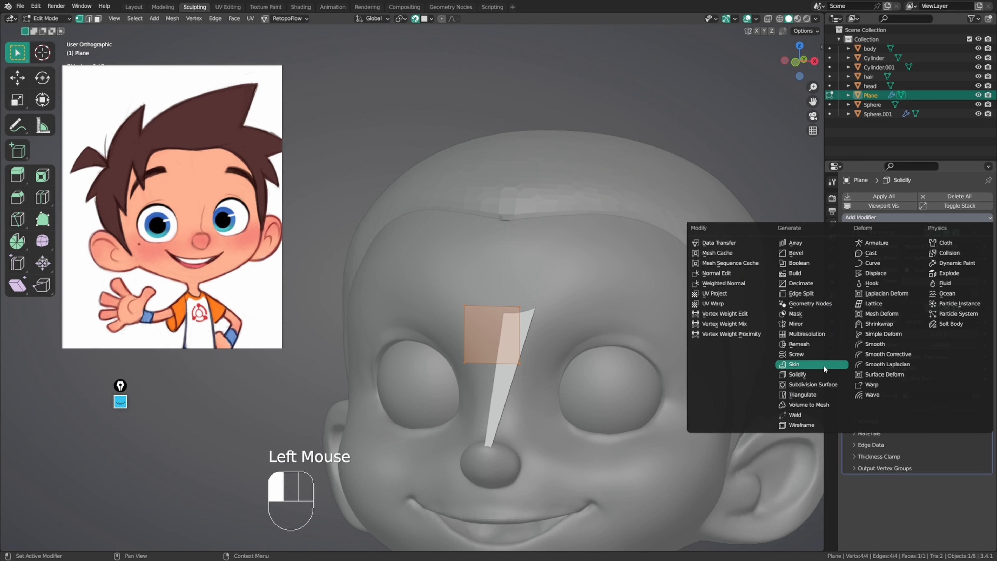
left_click(827, 385)
left_click_drag(986, 480, 971, 232)
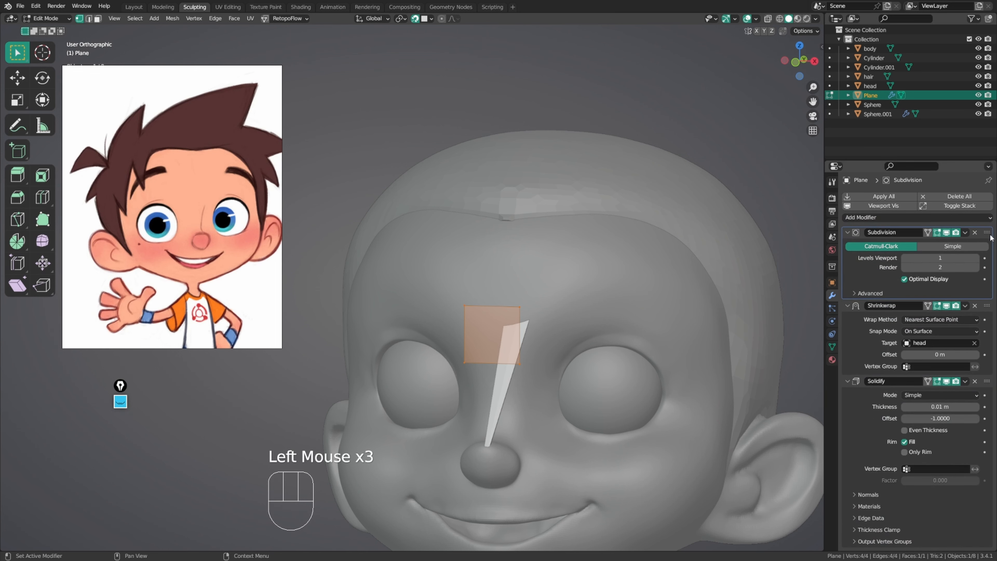
key("shift+d")
left_click_drag(964, 306, 961, 523)
middle_click_drag(952, 392, 893, 350)
Step: Move the plane's two upper corners and one lower corner onto the forehead toward the character's left brow
left_click(517, 309)
key("g")
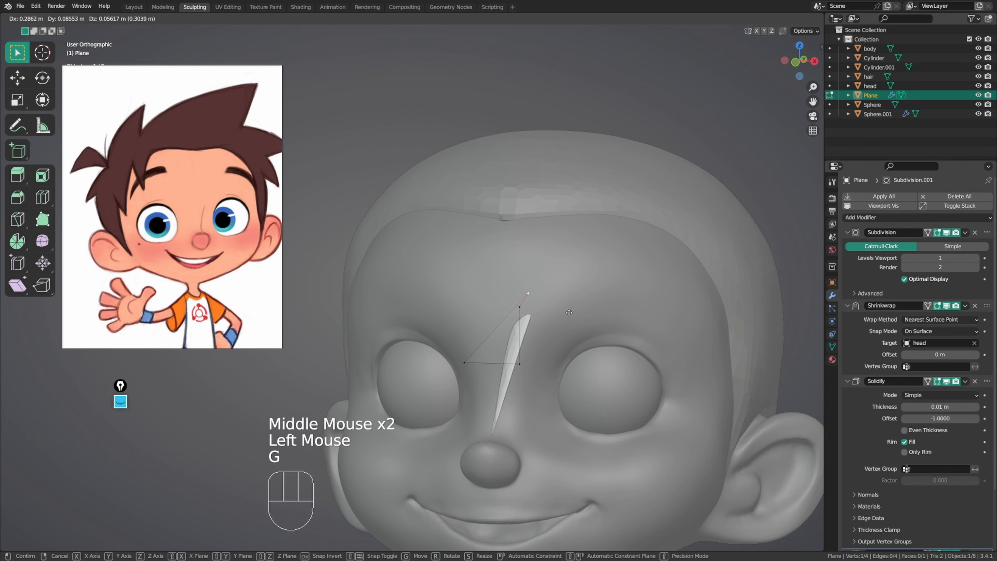
left_click(549, 302)
key("g")
left_click(588, 299)
left_click(521, 363)
key("g")
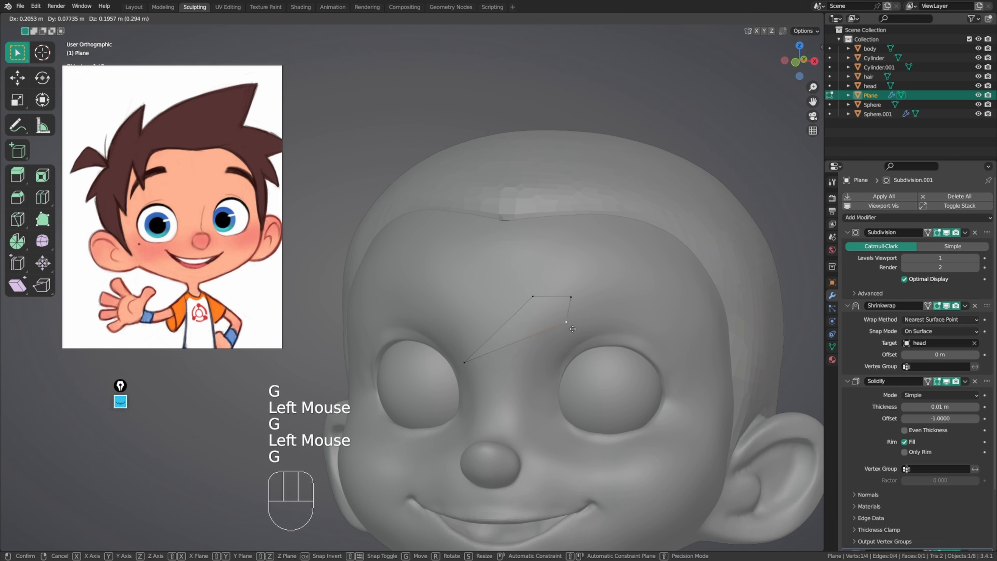
left_click(607, 297)
Step: Reposition the plane's corner vertices to form a small slanted four-sided brow base above the character's left eye
left_click(574, 292)
key("g")
left_click(626, 256)
left_click(533, 296)
key("g")
left_click(555, 277)
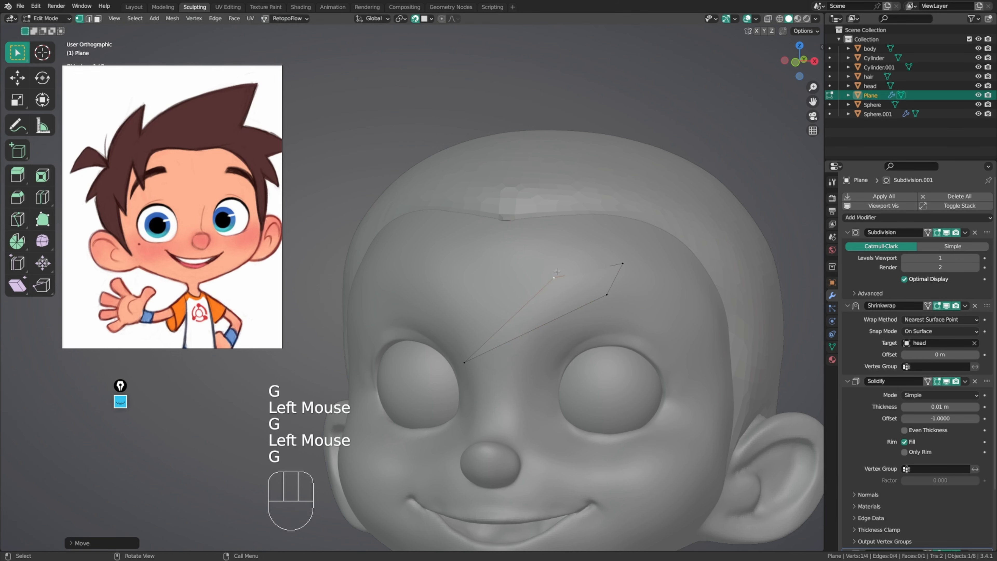
left_click(493, 338)
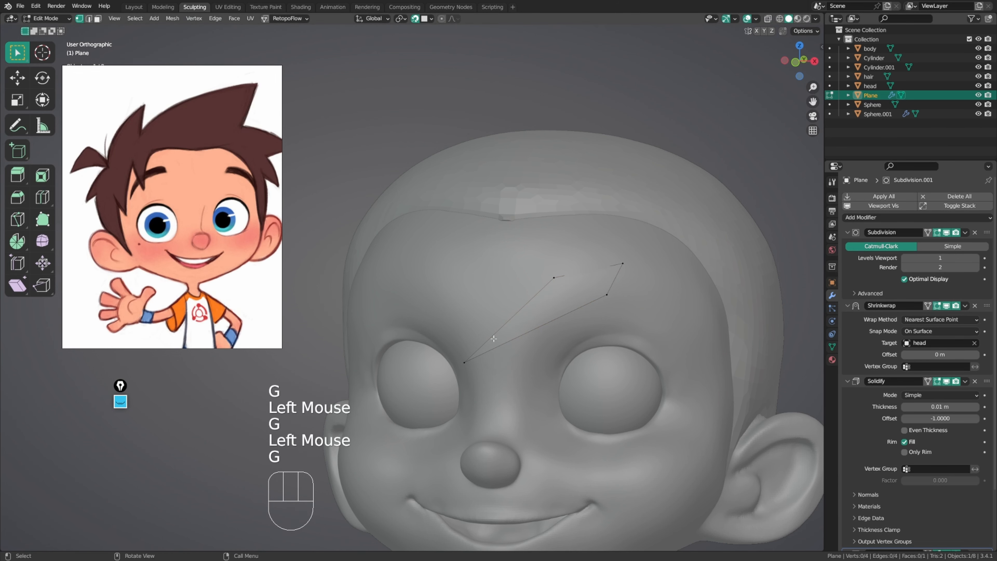
left_click(568, 306)
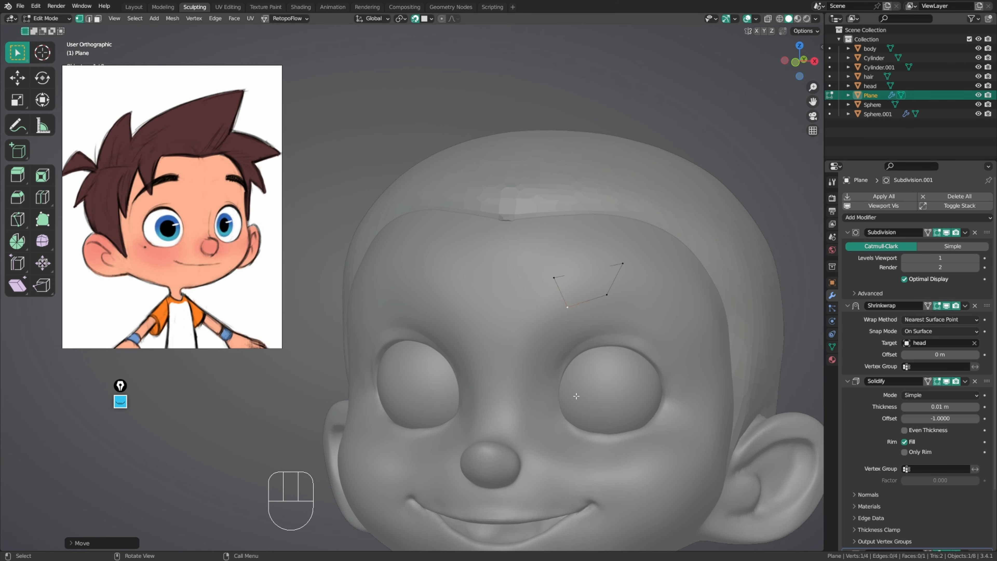
Step: Select the inner edge of the brow base, then scale and shift it slightly to refine the brow's start
left_click(564, 318)
key("g")
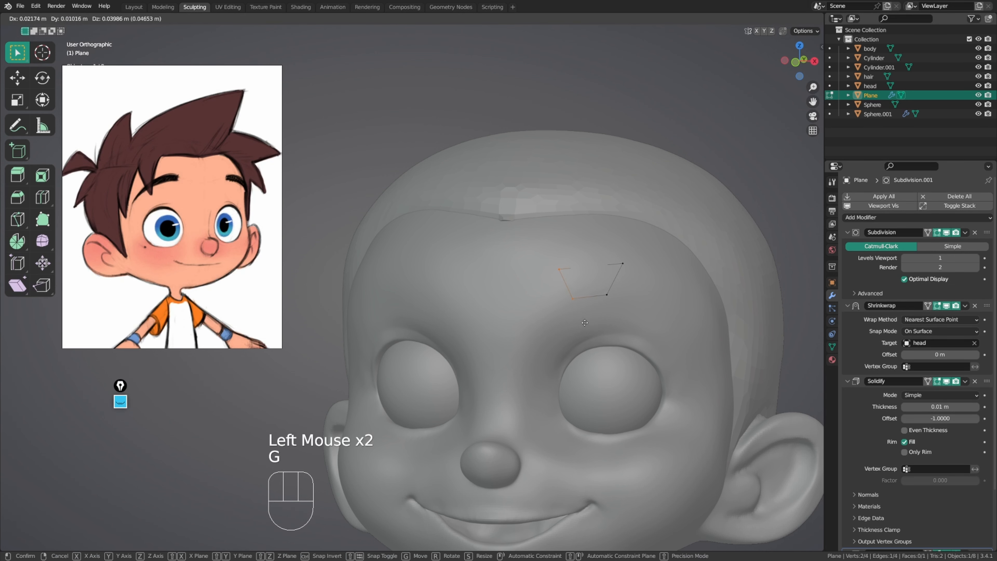
key("s")
key("g")
left_click(573, 330)
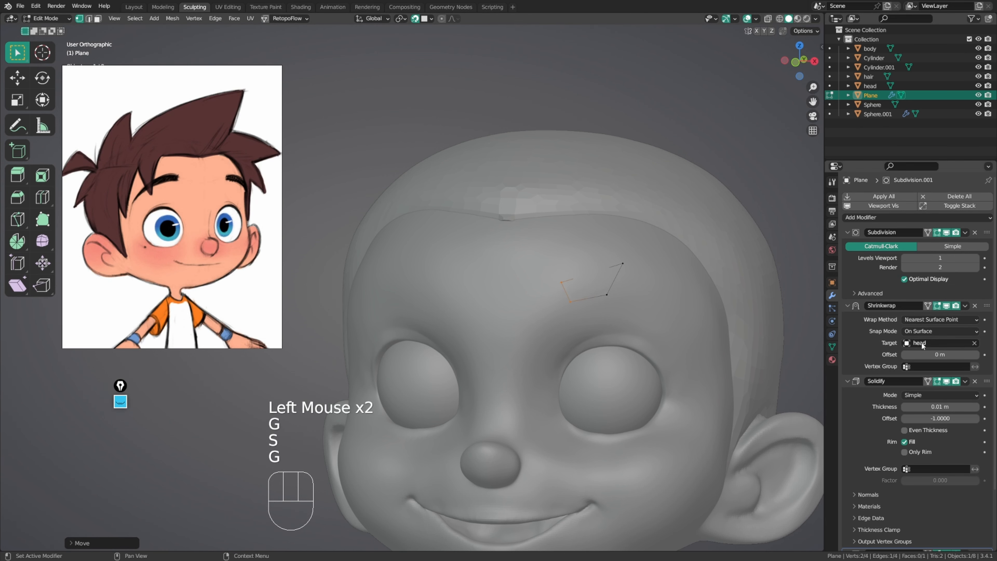
Step: Set the eyebrow's Solidify thickness to -0.029 m and shift the brow's outer edge slightly inward
middle_click_drag(922, 344, 923, 321)
left_click_drag(945, 382, 945, 382, "shift")
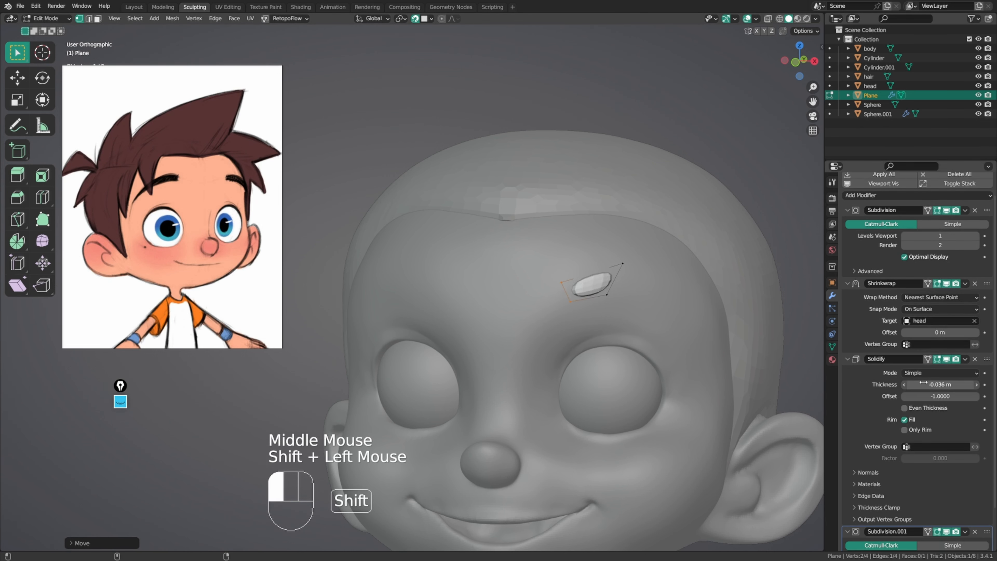
middle_click_drag(694, 340, 585, 336, "shift")
mouse_move(514, 285)
middle_mouse_down()
mouse_move(495, 255)
mouse_move(480, 252)
mouse_move(523, 292)
middle_mouse_up()
left_click_drag(531, 294, 489, 303)
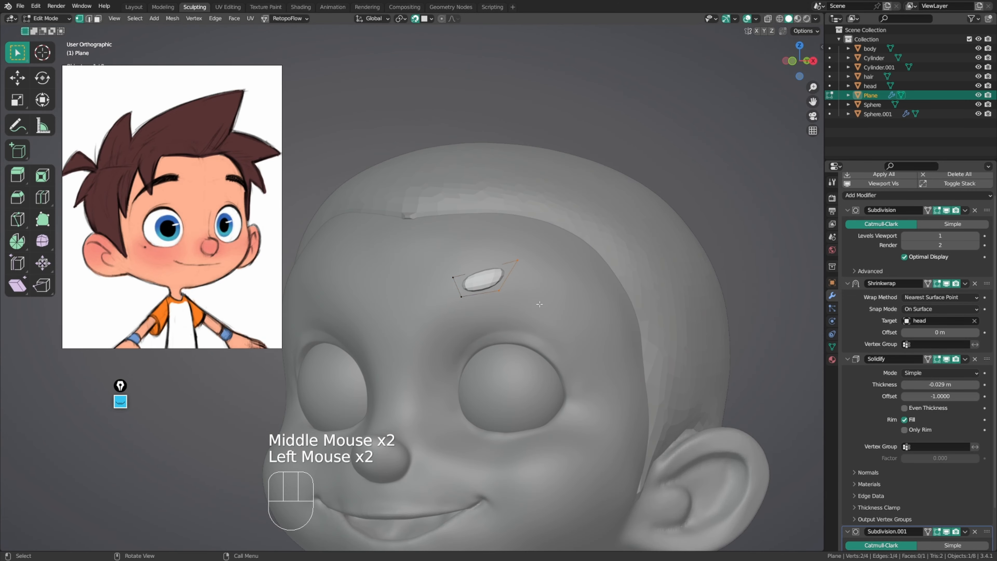
middle_click_drag(548, 298, 553, 304)
key("g")
left_click(543, 308)
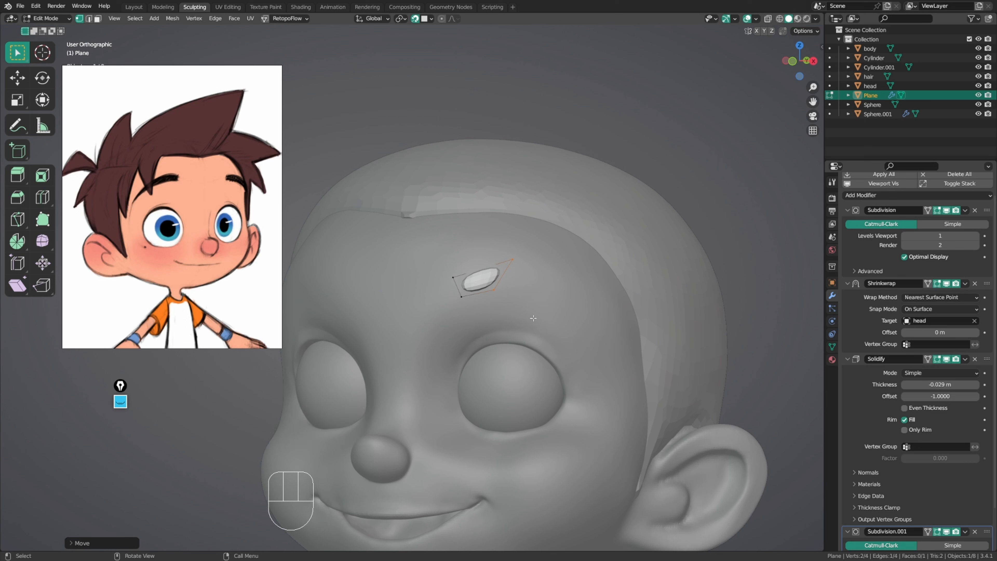
Step: Extrude the eyebrow's outer edge sideways along the forehead and adjust the new edge's size
middle_click_drag(687, 310, 667, 314, "shift")
middle_click_drag(667, 315, 664, 320)
key("e")
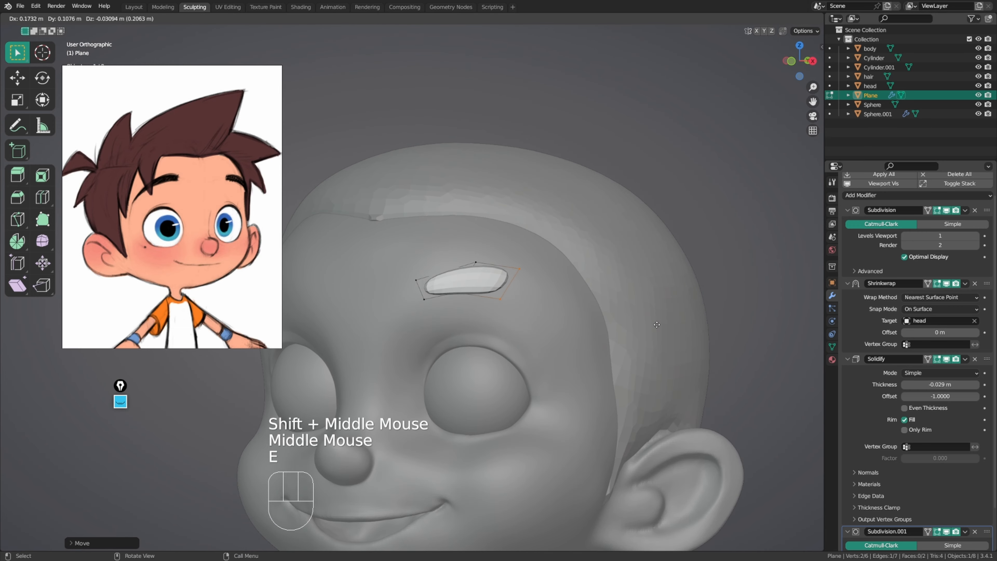
left_click(661, 325)
key("s")
left_click(651, 319)
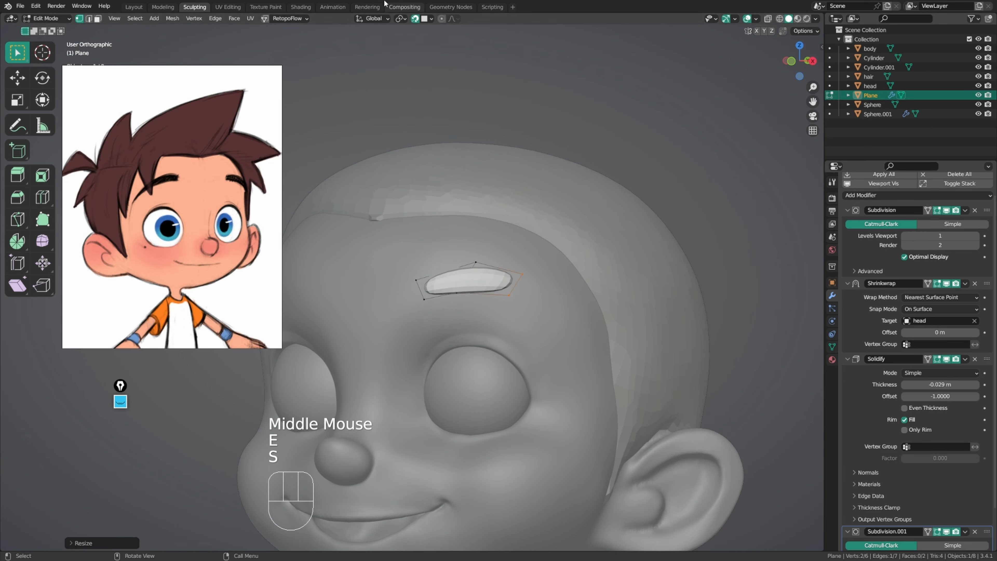
Step: Extrude the eyebrow further down toward the temple and scale its end edge down to taper it
middle_click_drag(636, 313, 624, 308)
key("e")
left_click(633, 349)
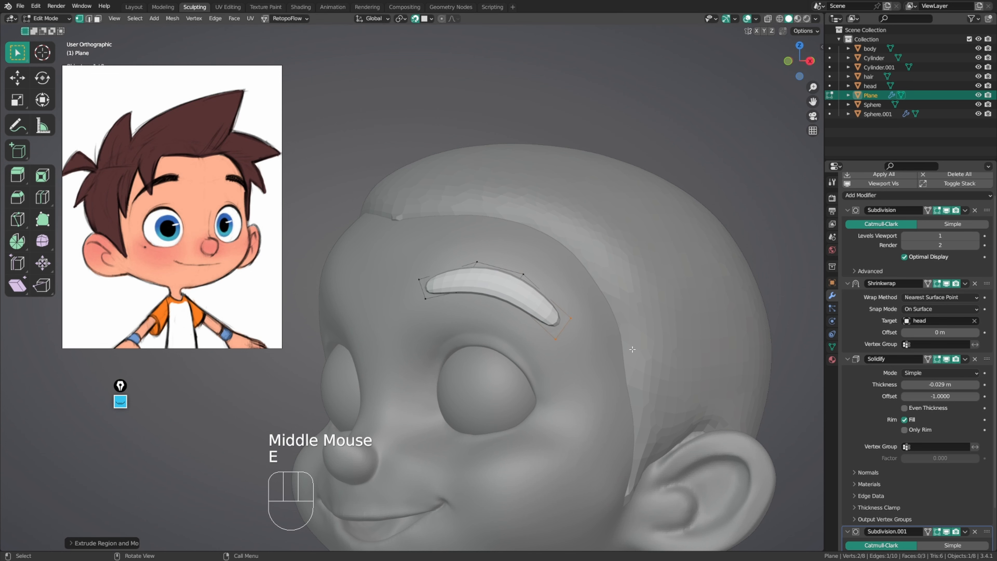
key("s")
left_click(594, 347)
key("s")
left_click(598, 346)
Step: Extrude the eyebrow's outer end once more toward the temple, then scale and move the new edge to form a narrow tip
key("e")
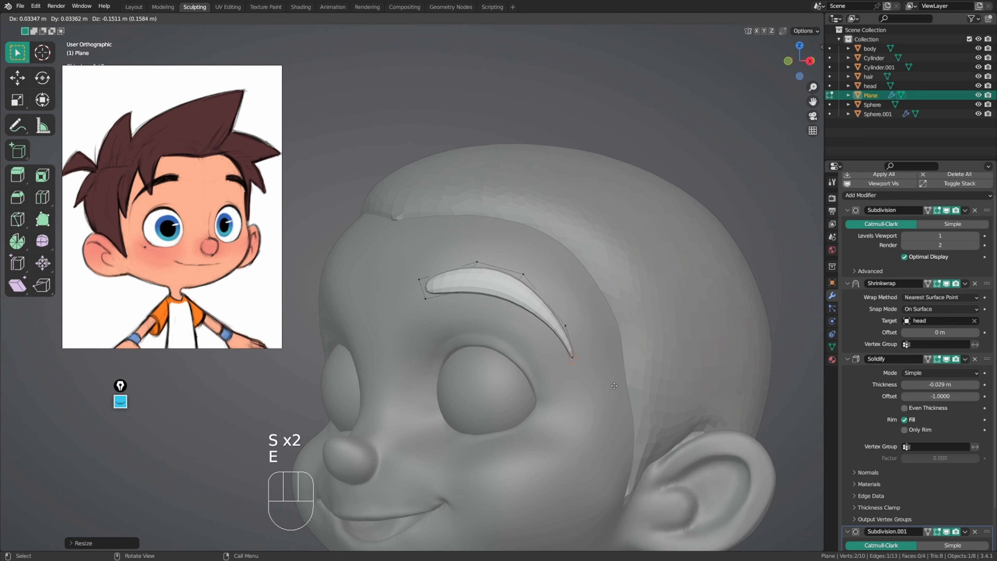
left_click(621, 401)
key("s")
left_click(619, 401)
key("g")
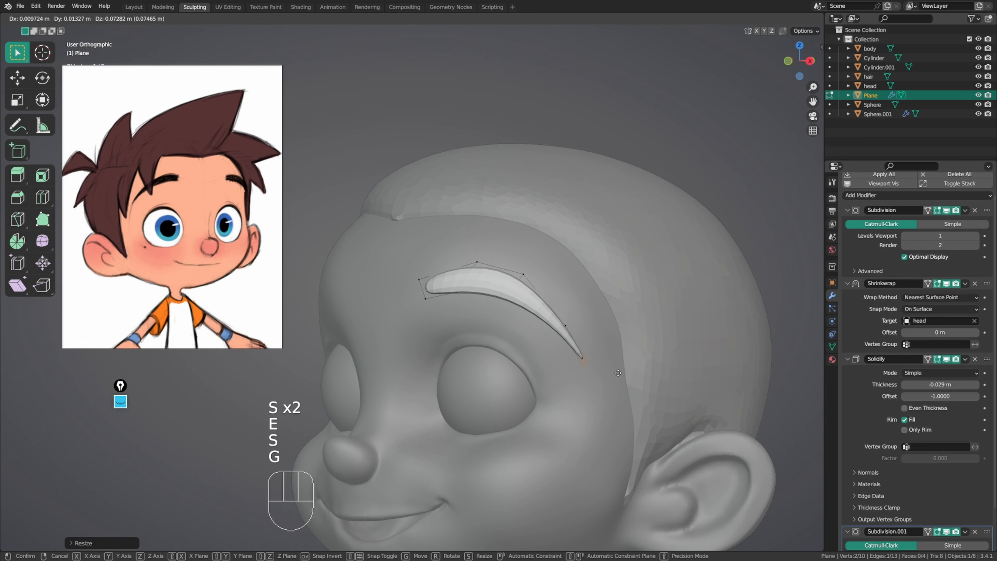
left_click(591, 310)
Step: Move the edge just before the eyebrow's tip upward and scale it down slightly
left_click(590, 310)
key("g")
left_click(591, 316)
key("s")
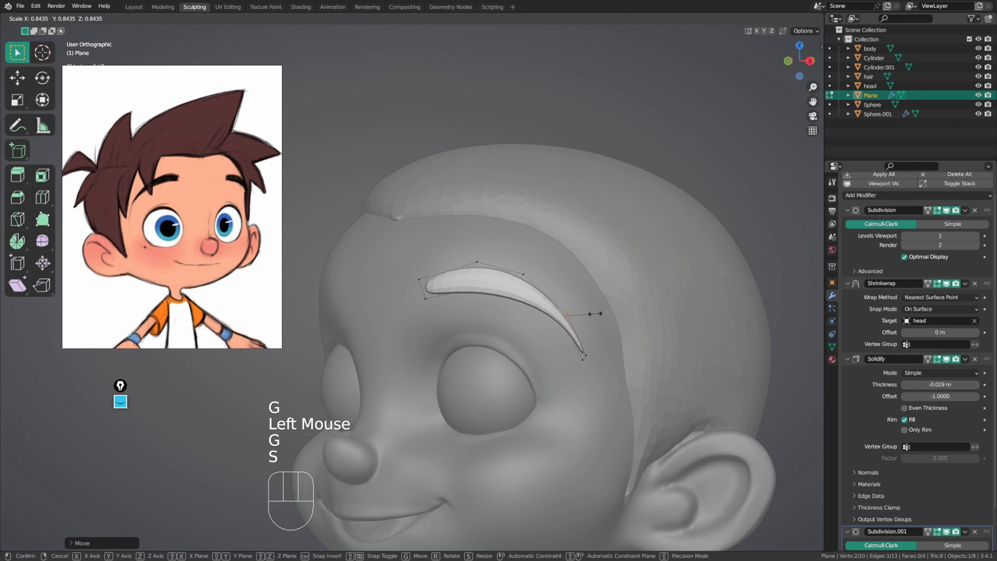
left_click(601, 329)
Step: Scale the eyebrow's tip edge and raise it to shorten the tail
left_click_drag(602, 334, 571, 369)
key("s")
left_click(597, 358)
key("g")
left_click(598, 345)
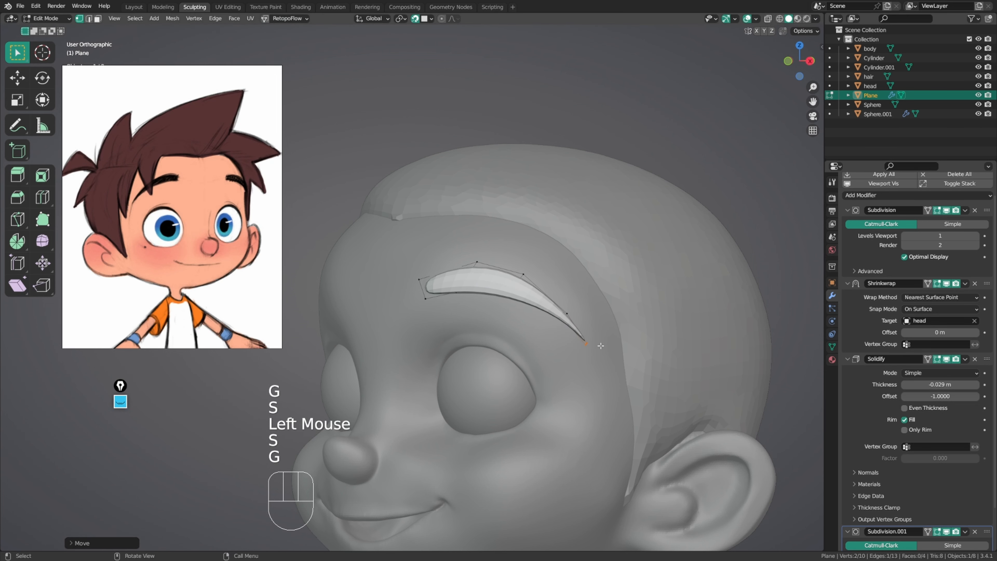
Step: Rescale the edge before the tip and reposition it to smooth the eyebrow's tail
left_click_drag(597, 299, 540, 317)
key("s")
left_click(599, 292)
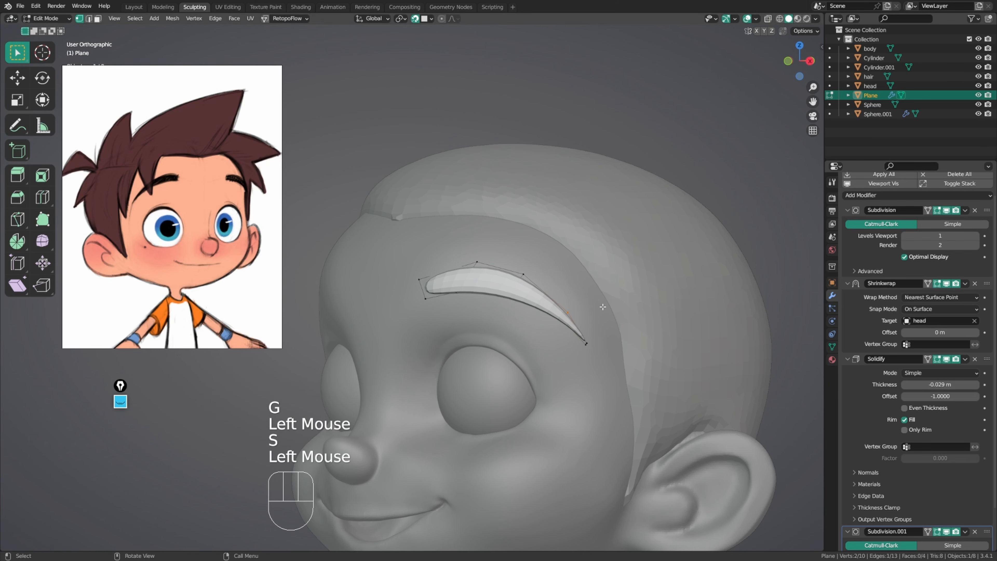
key("s")
left_click(611, 301)
key("g")
middle_click_drag(604, 299, 601, 314, "ctrl")
middle_click_drag(600, 314, 589, 282)
left_click(587, 279)
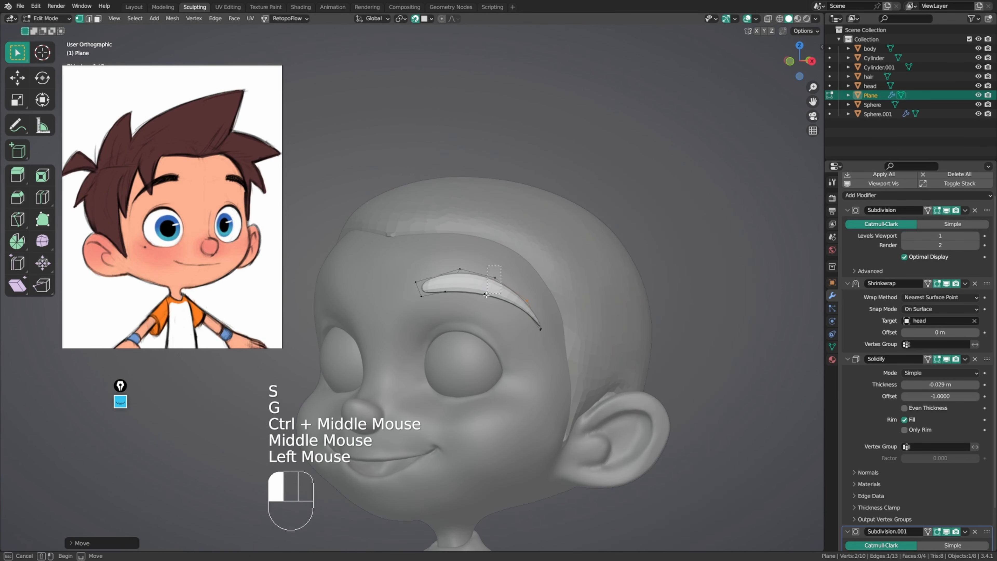
Step: Rotate and move the edge at the outer part of the brow's arch to refine its curve
key("r")
left_click(587, 258)
key("g")
left_click(586, 254)
middle_click_drag(503, 270, 516, 270)
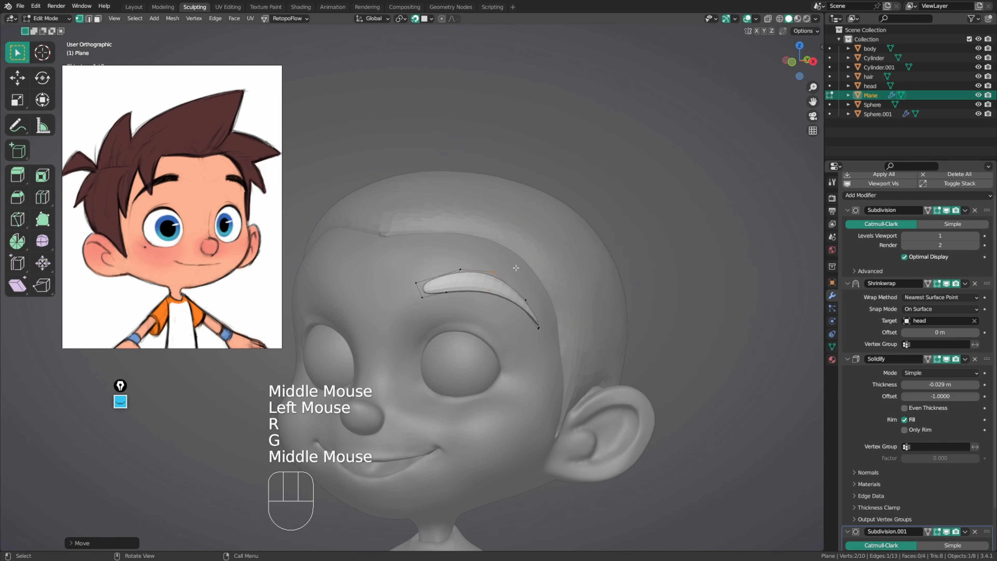
Step: Select the second edge from the brow's inner end, then rotate, scale and shift it to round the arch
left_click_drag(472, 252, 436, 306)
key("r")
key("s")
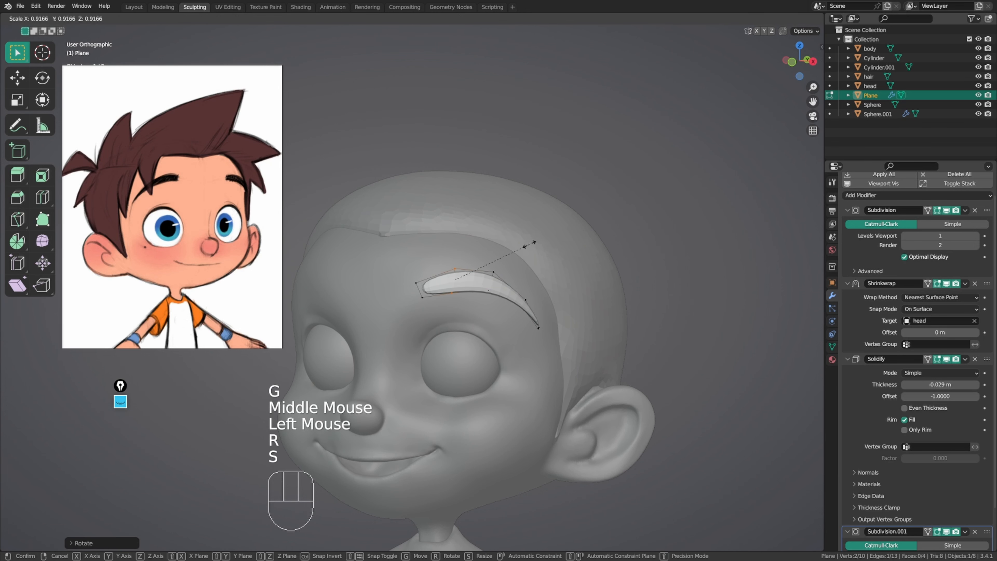
key("g")
key("r")
left_click(528, 235)
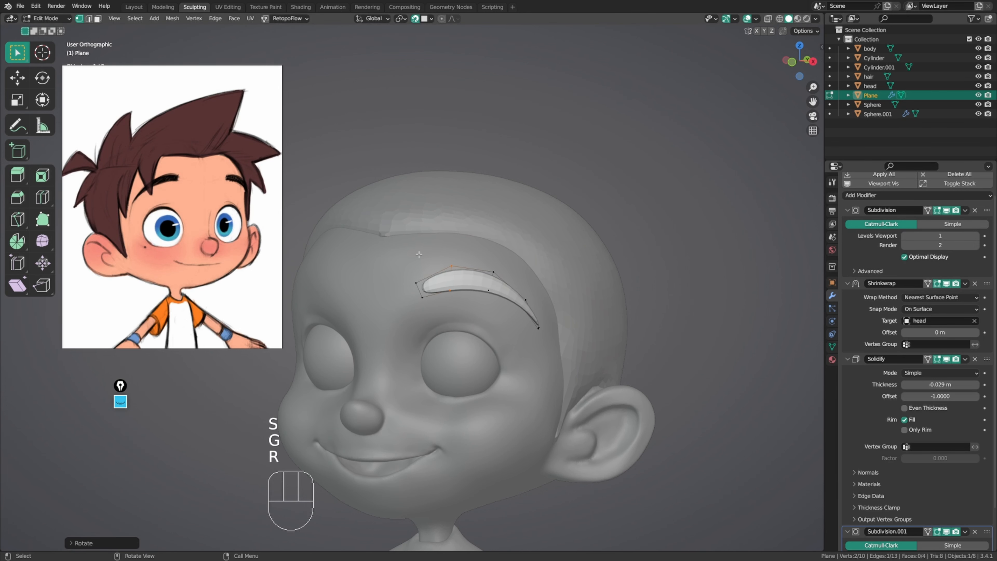
Step: Select the brow's inner end edge, then rotate, enlarge and reposition it to thicken the start of the brow
left_click_drag(407, 262, 441, 322)
key("r")
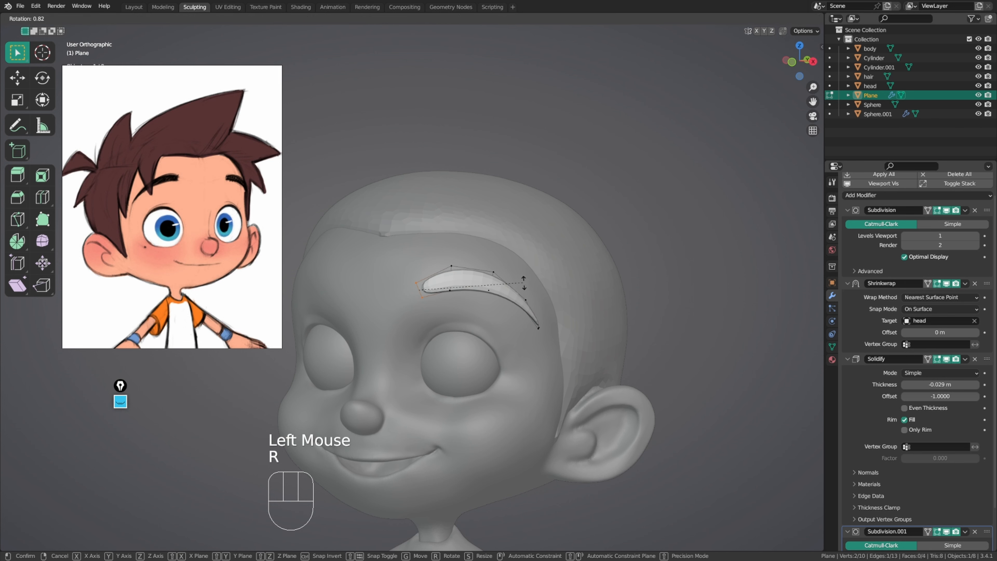
key("s")
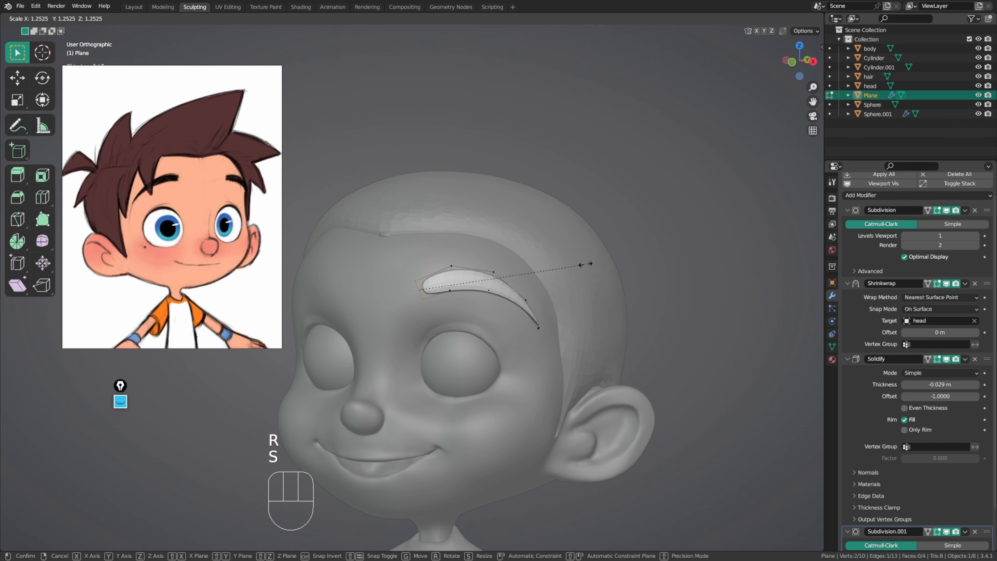
left_click(589, 264)
key("g")
left_click(583, 258)
key("r")
middle_click_drag(583, 259, 554, 265)
Step: Fine-tune the position and rotation of the edges at the inner part of the brow
left_click(584, 248)
key("g")
left_click(584, 247)
key("g")
left_click(603, 247)
key("r")
left_click(550, 275)
key("r")
left_click(554, 266)
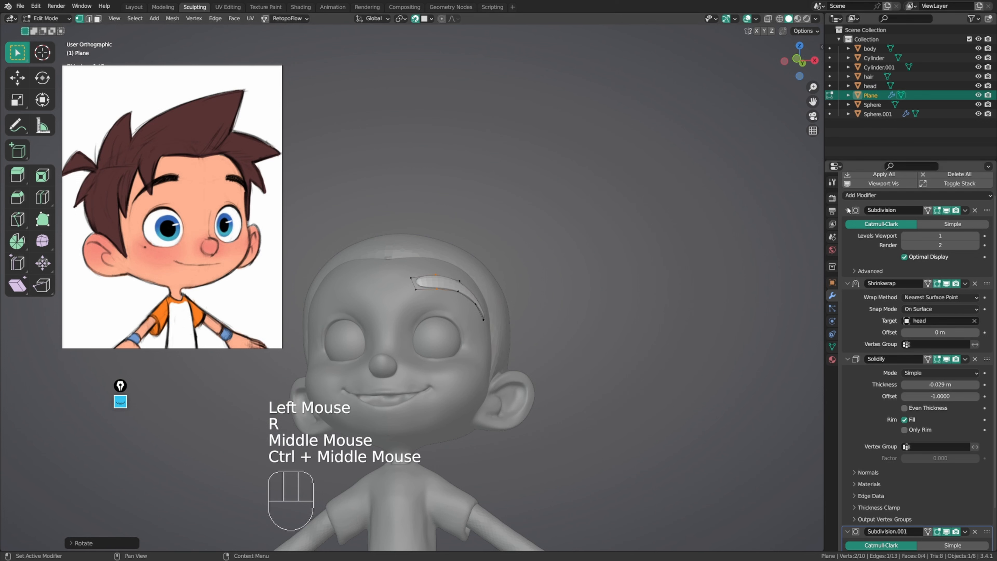
Step: Collapse the eyebrow's modifiers, add a Mirror modifier on the X axis and place it first in the stack
left_click(847, 210)
left_click(848, 245)
left_click(848, 271)
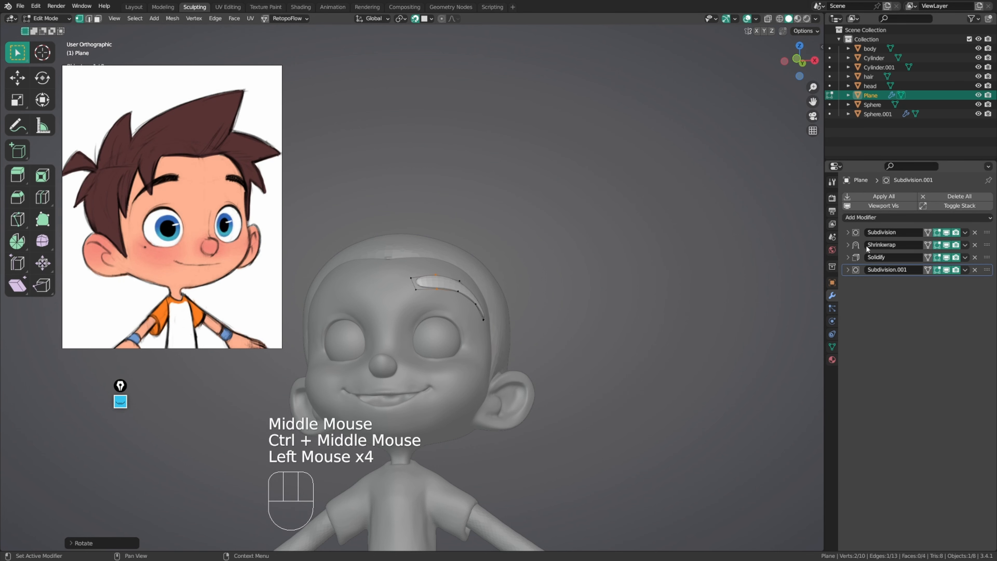
left_click(887, 218)
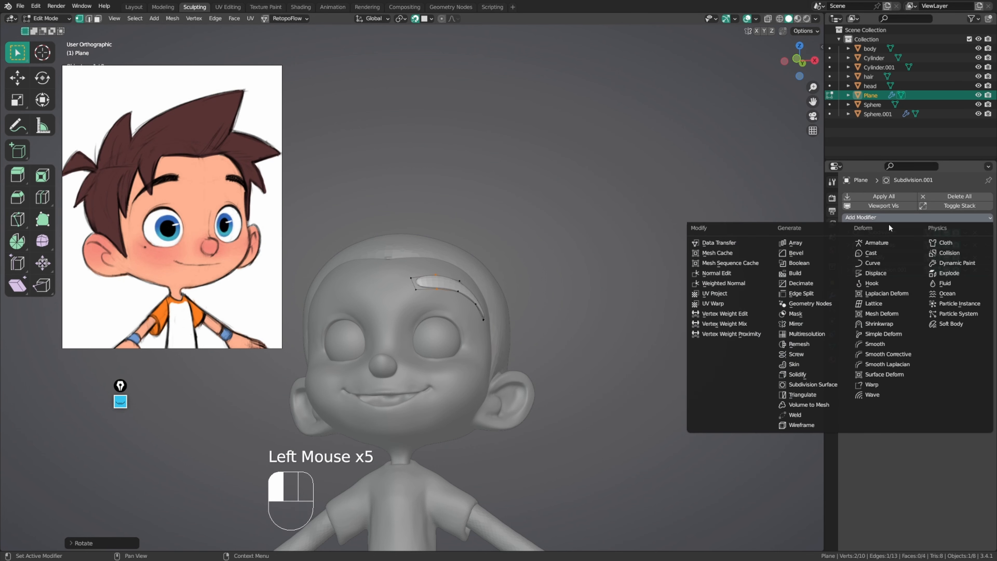
left_click(824, 324)
left_click_drag(986, 283, 986, 232)
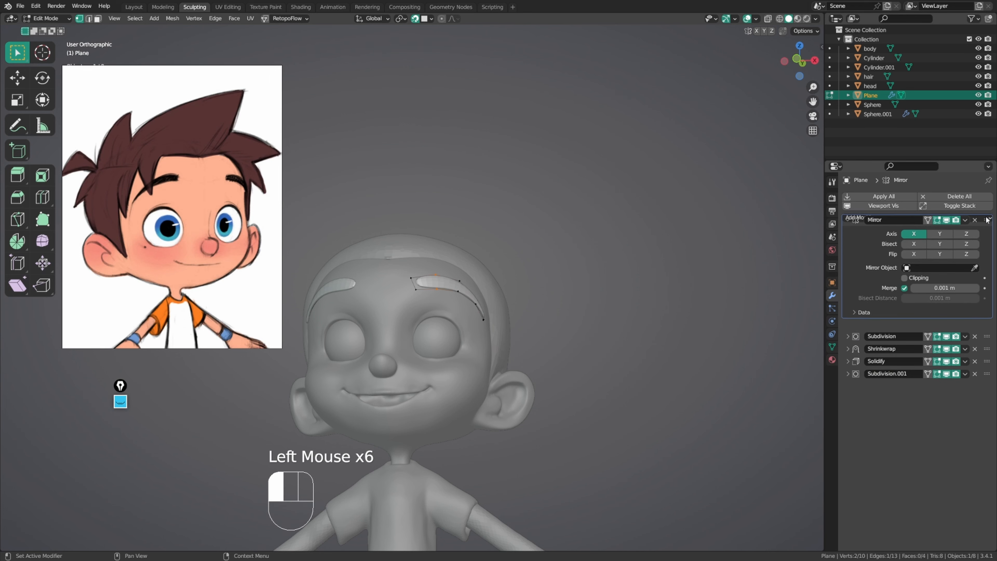
Step: Deselect the brow's vertices, then flip the character reference sheet horizontally and frame the coloured three-quarter view of the boy's face
middle_click_drag(462, 253, 492, 298)
left_click(534, 257)
middle_click_drag(491, 299, 492, 291, "ctrl")
middle_click_drag(492, 294, 507, 288, "ctrl")
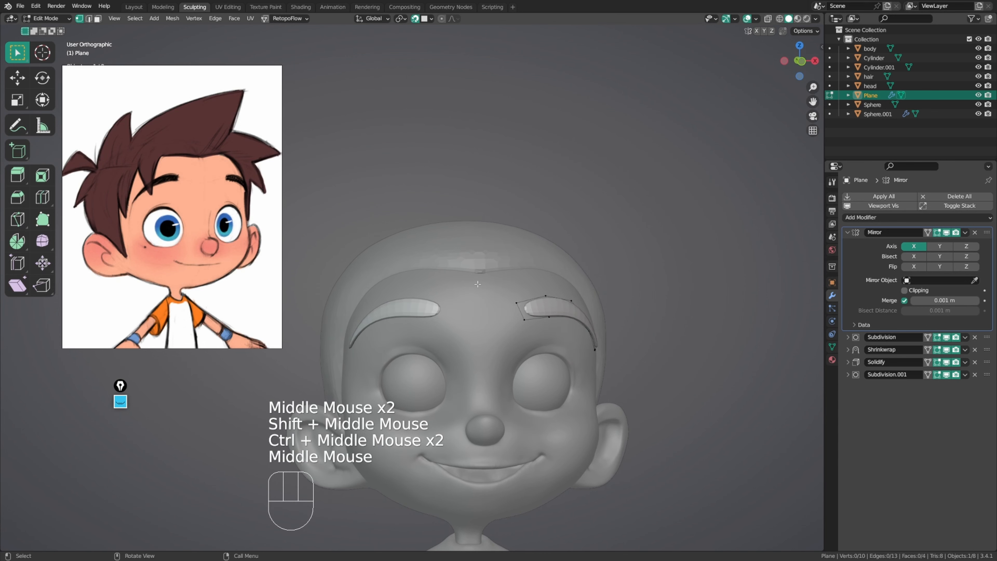
double_click(142, 282)
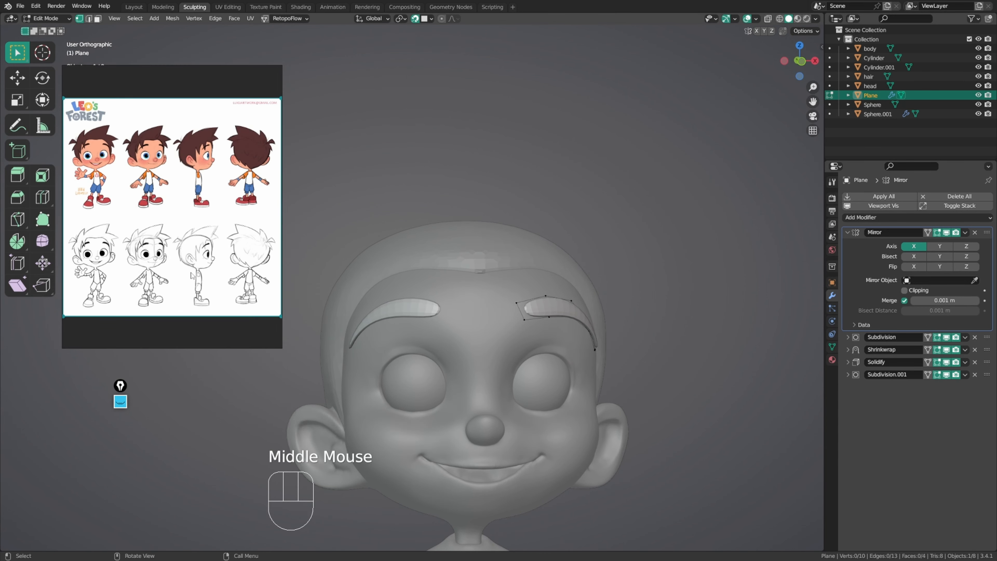
left_click_drag(210, 270, 291, 268, "alt+shift")
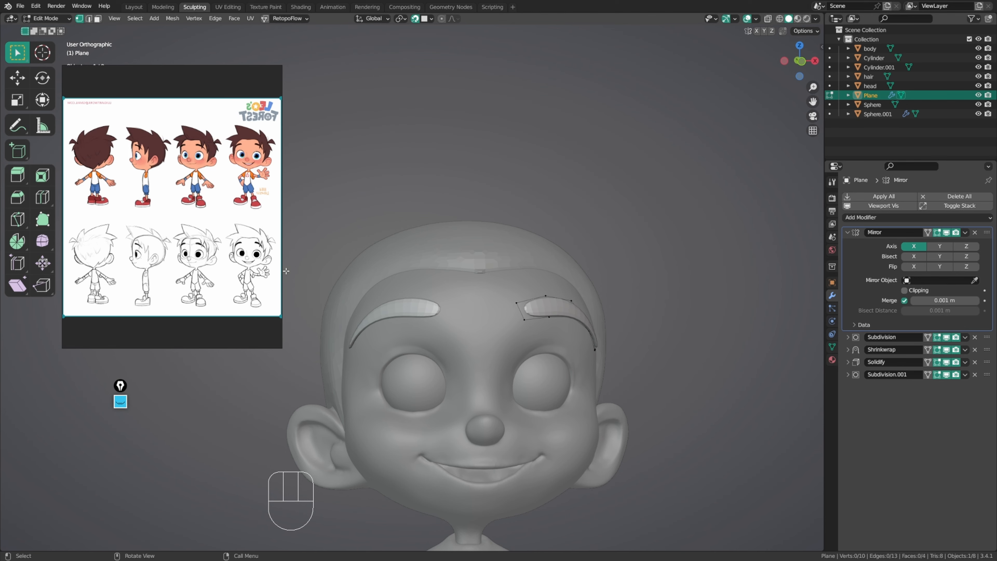
middle_click_drag(226, 248, 228, 344)
scroll(180, 259, "up", 6)
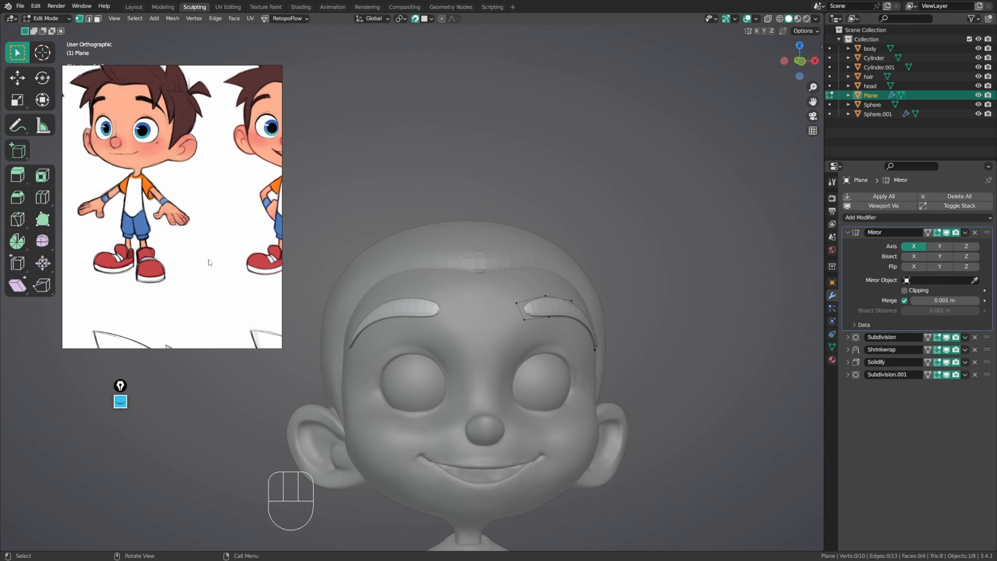
scroll(212, 262, "up", 6)
scroll(251, 282, "down", 2)
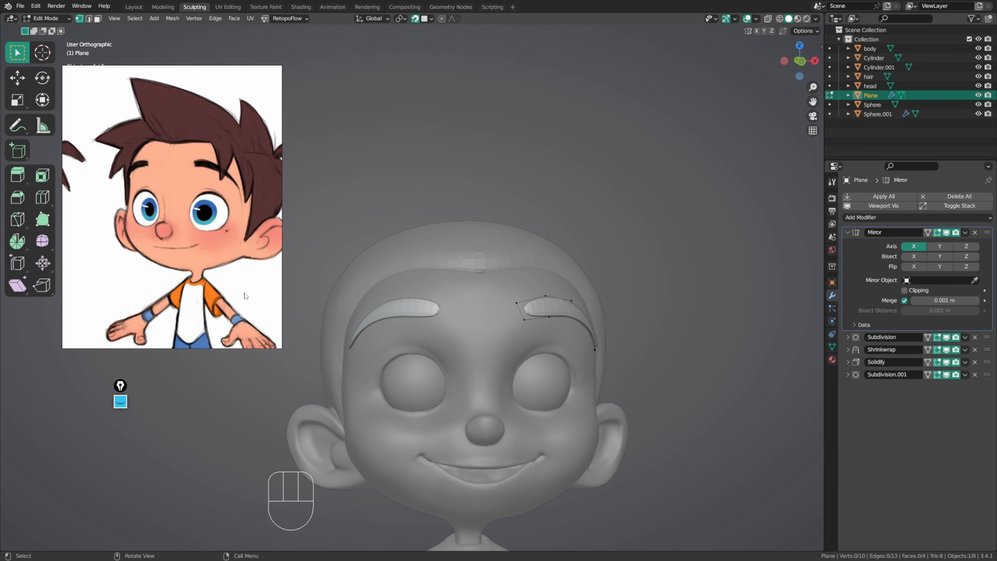
middle_click_drag(245, 292, 250, 290)
Step: Select the brow's inner end edge, raise it and rotate it upright to match the flipped reference
middle_click_drag(525, 275, 451, 247)
middle_click_drag(451, 247, 466, 267, "ctrl")
middle_click_drag(467, 267, 568, 197, "shift")
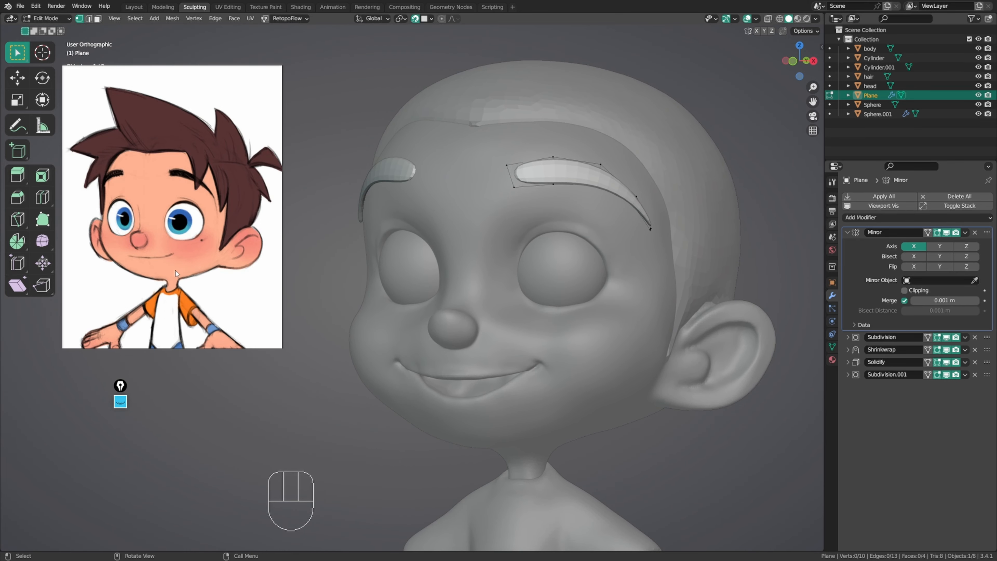
left_click(510, 176)
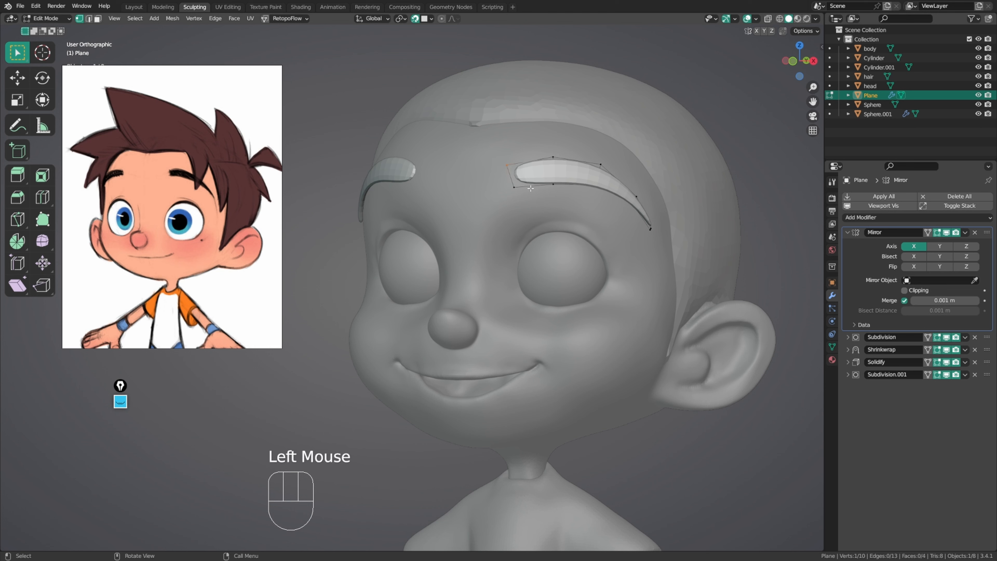
left_click(510, 176)
key("g")
key("r")
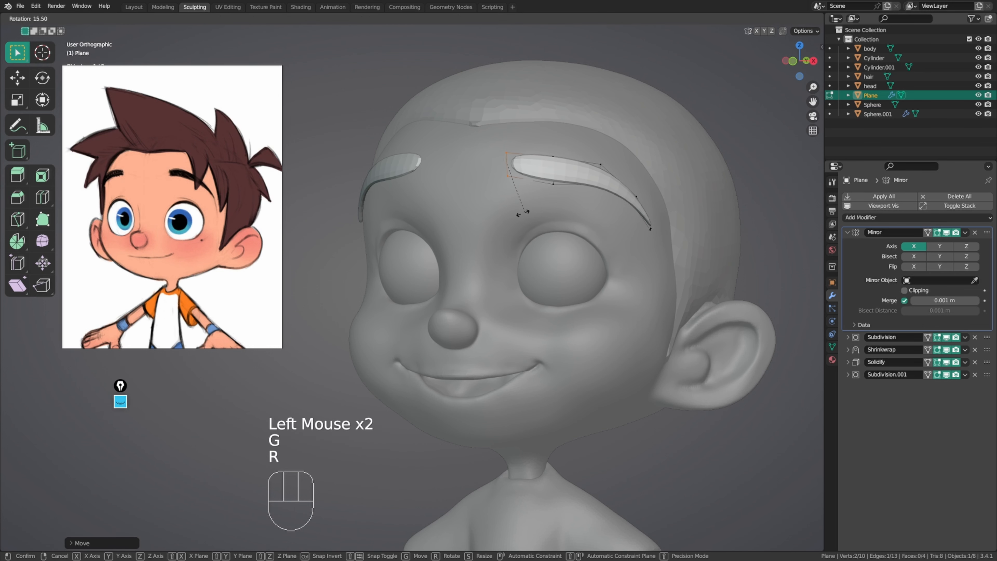
left_click(523, 213)
Step: Move, rotate and scale the second edge of the brow to align it with the raised inner end
key("g")
key("r")
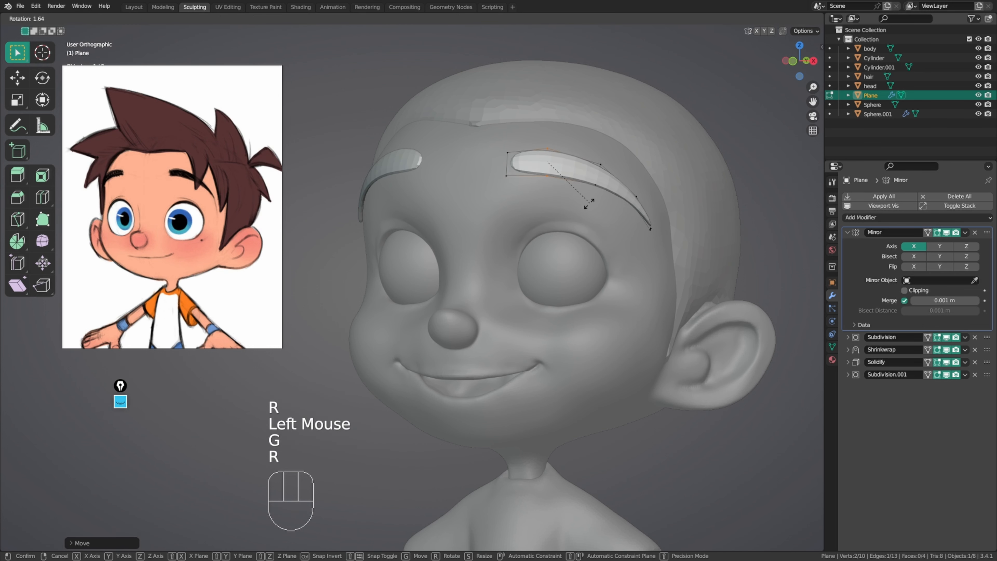
left_click(577, 210)
key("g")
left_click(573, 210)
key("s")
left_click(580, 201)
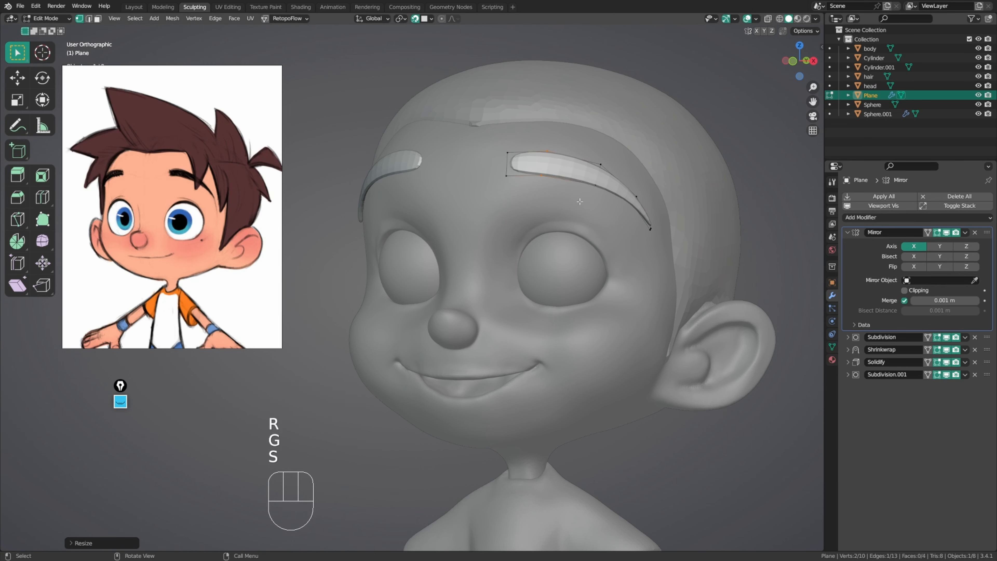
Step: Scale and shift the brow's third edge to even out the thickness of the arch
left_click(580, 202)
key("s")
key("s")
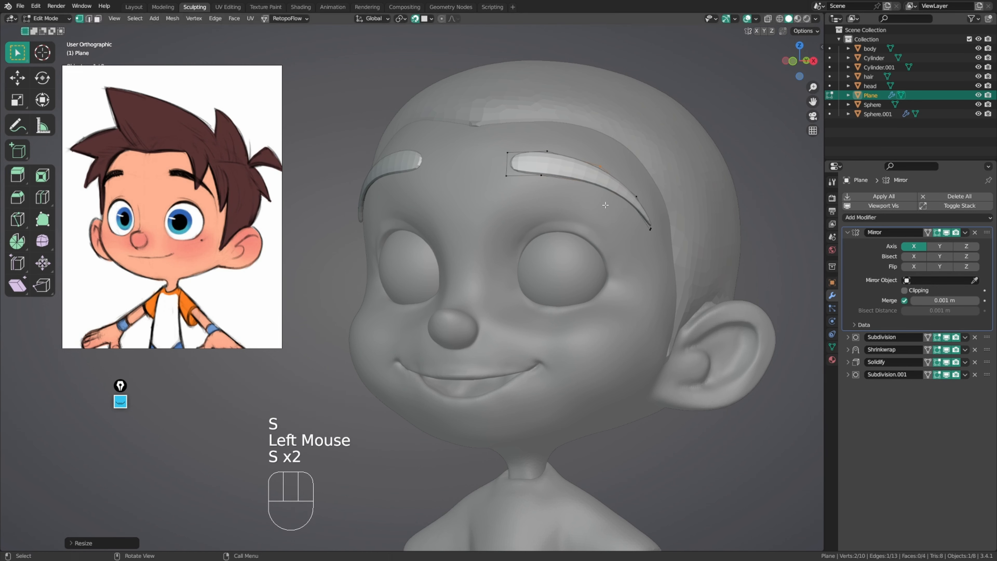
key("g")
left_click(606, 206)
Step: Shift the edge before the eyebrow's tip, then move the tip edge slightly down and inward
key("g")
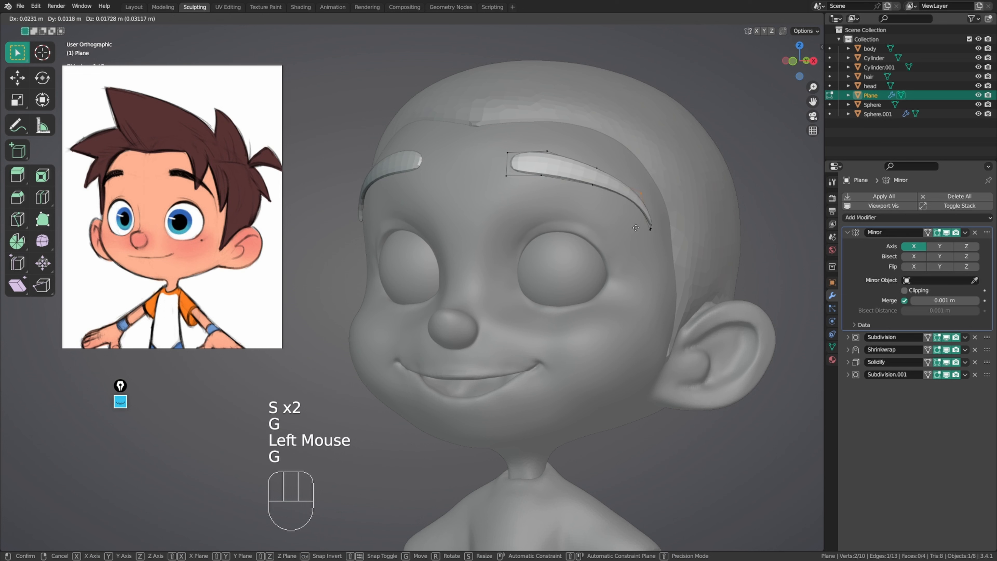
left_click(631, 232)
left_click_drag(663, 216, 627, 248)
key("g")
left_click(616, 257)
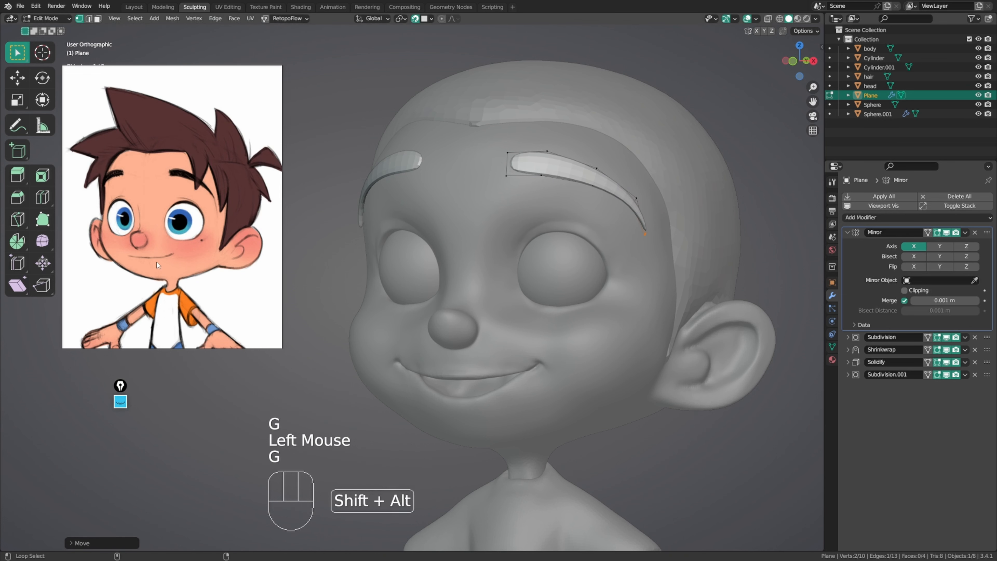
Step: Examine the eyebrows on the horizontally flipped reference sheet, comparing the line drawing with the coloured three-quarter view
double_click(230, 255)
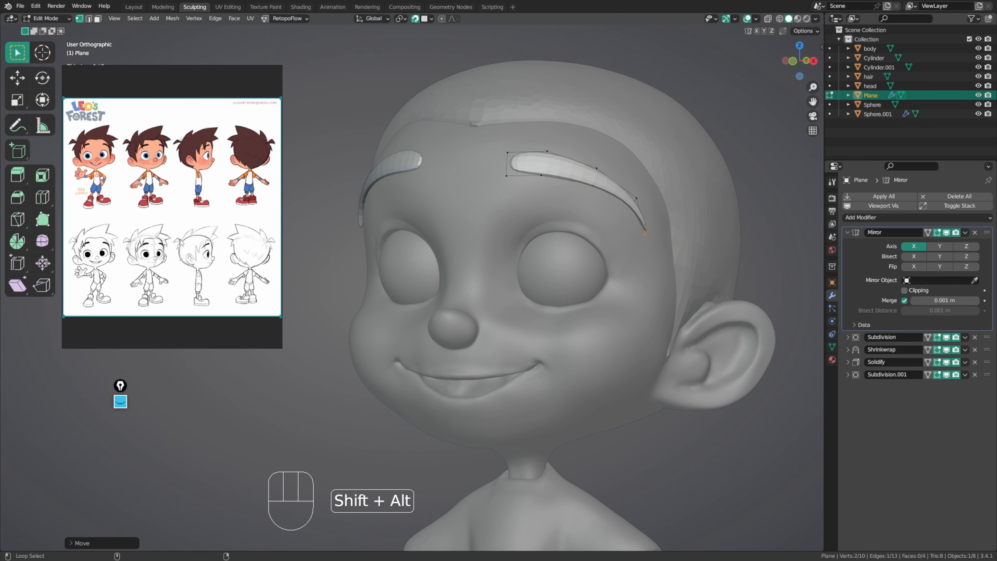
left_click_drag(176, 210, 221, 229, "alt+shift")
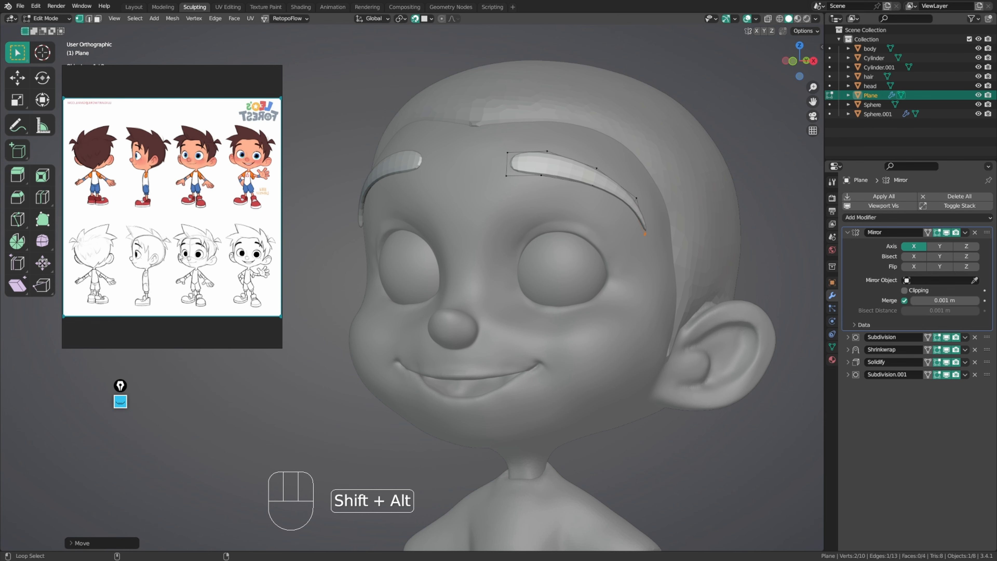
scroll(160, 217, "up", 3)
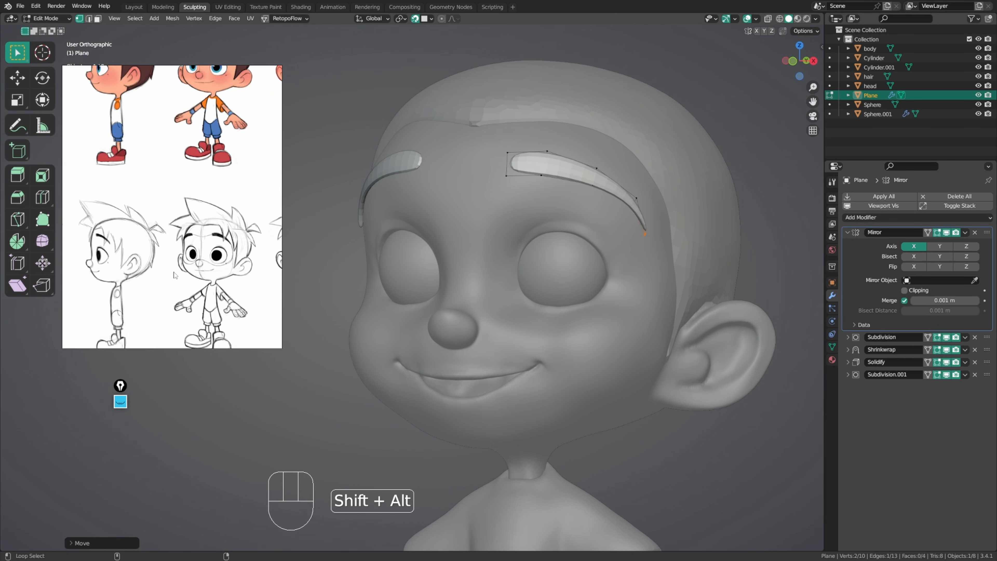
middle_click_drag(207, 230, 179, 269)
middle_click_drag(175, 227, 174, 268)
scroll(174, 263, "up", 3)
middle_click_drag(184, 177, 169, 279)
middle_click_drag(176, 220, 163, 267)
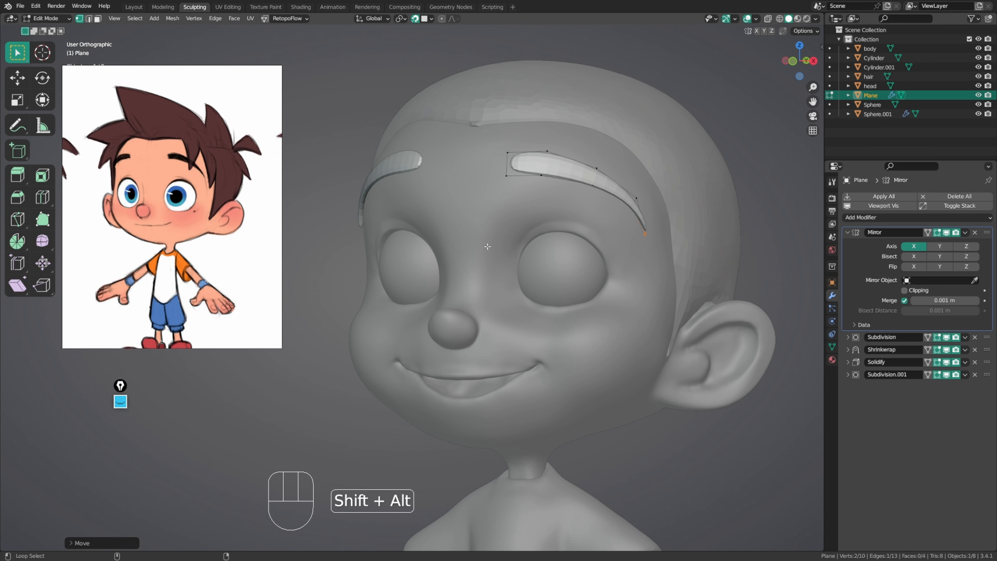
Step: Move the eyebrow's tip up and inward to shorten the tail, then raise and scale the edge before it
mouse_move(655, 194)
middle_mouse_down()
mouse_move(608, 199)
mouse_move(647, 197)
middle_mouse_up()
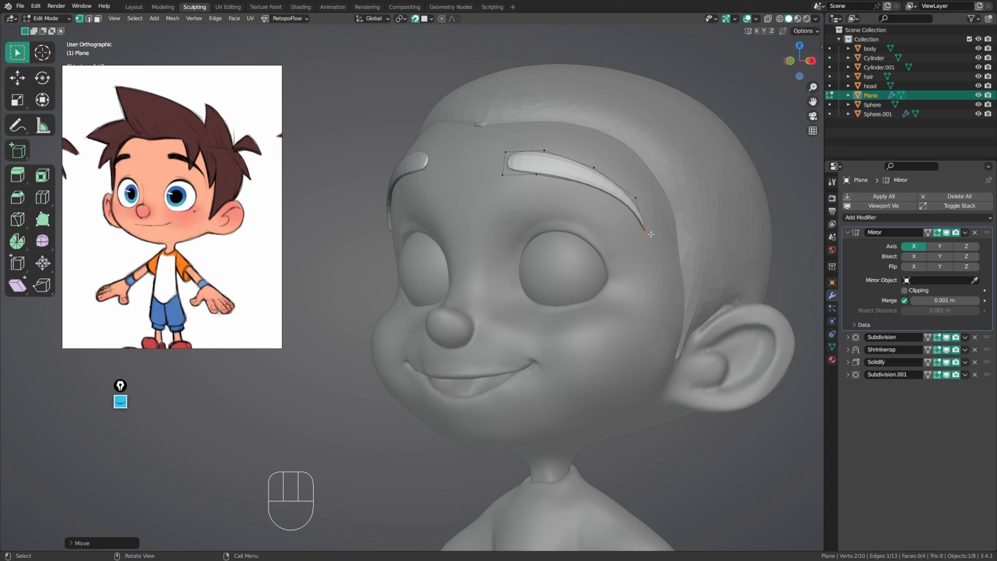
key("g")
left_click(635, 210)
key("g")
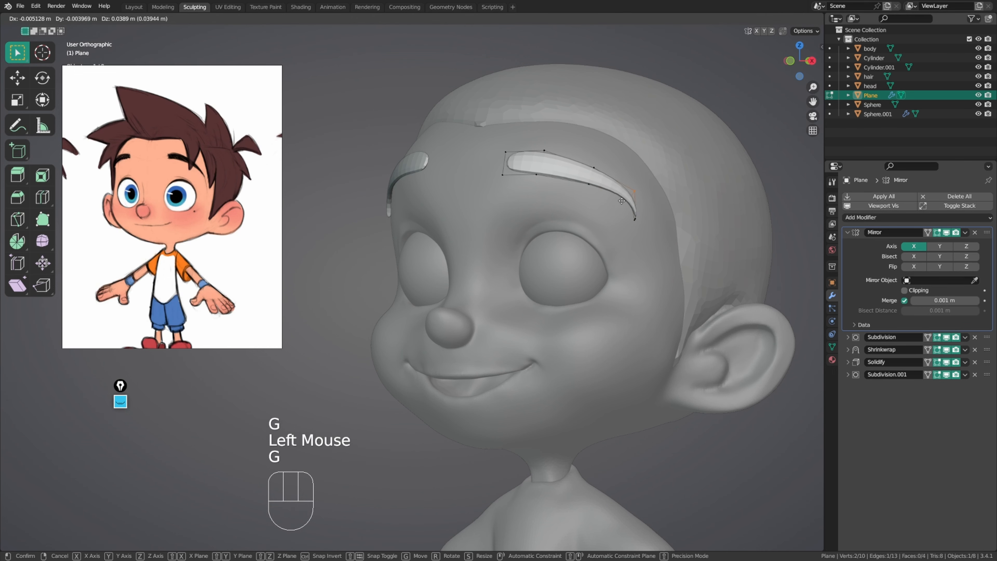
key("s")
left_click(578, 191)
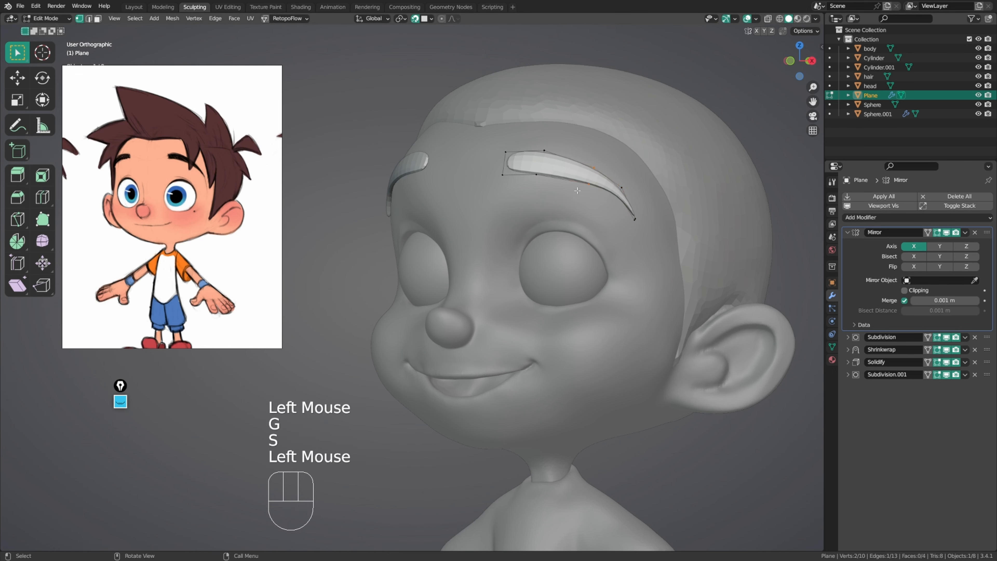
Step: Adjust the brow's third edge, then scale up and shift the edge just before the tip
key("g")
key("s")
left_click(655, 201)
key("s")
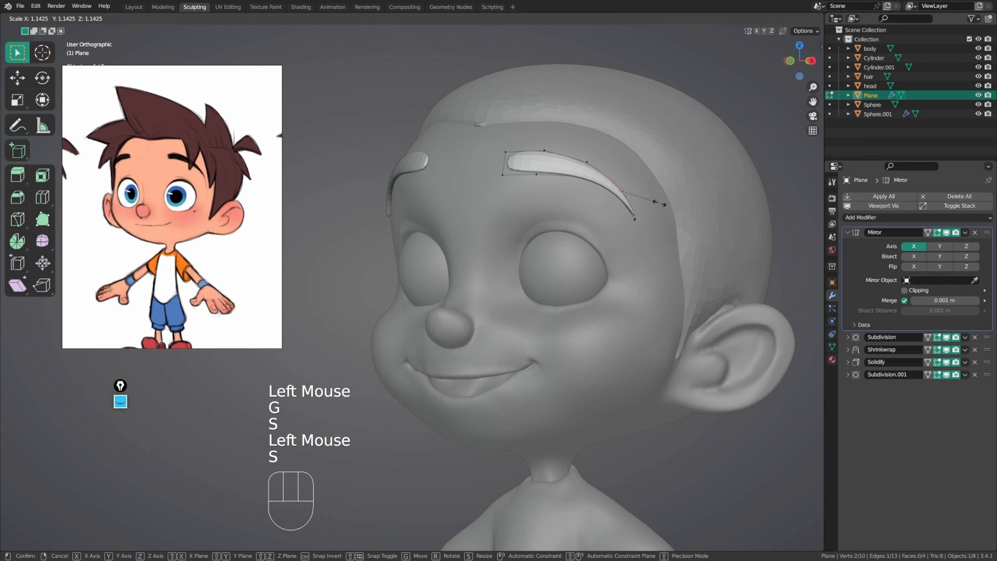
key("g")
left_click(644, 239)
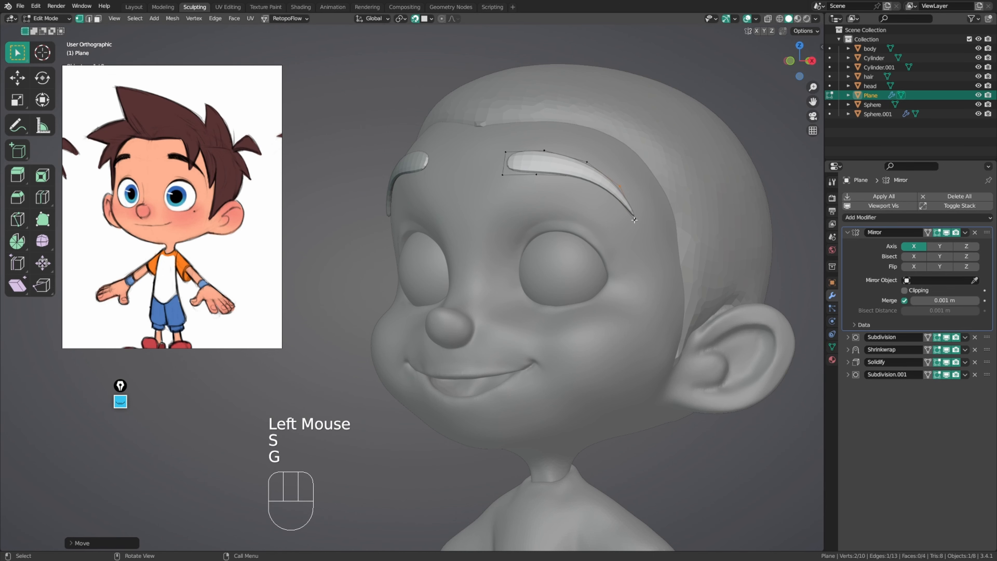
Step: Move the edge before the eyebrow's tip inward, then bring the tip edge up and inward to shorten the tail
middle_click_drag(634, 220, 679, 231)
key("g")
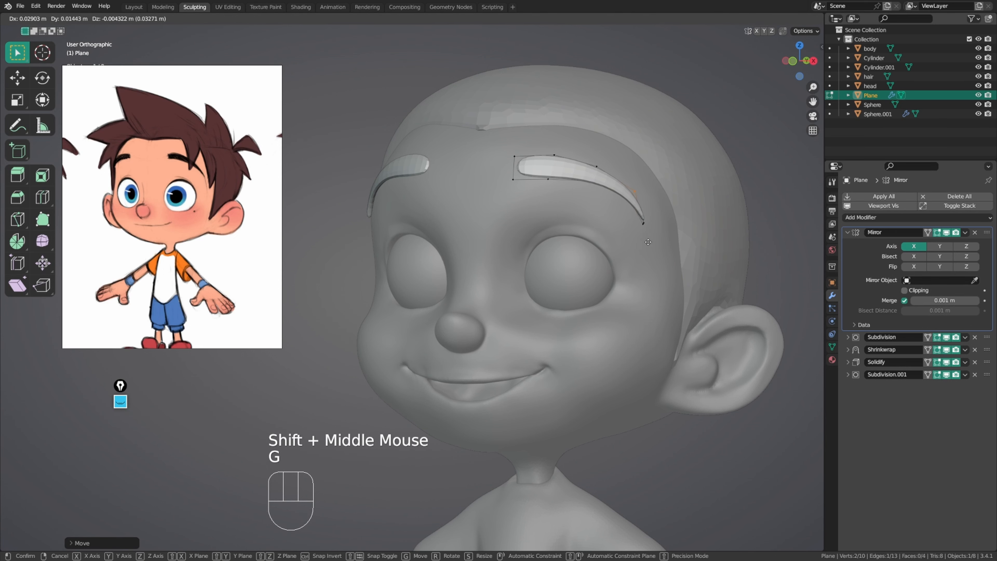
left_click(636, 233)
left_click_drag(629, 209, 655, 251)
key("g")
left_click(645, 247)
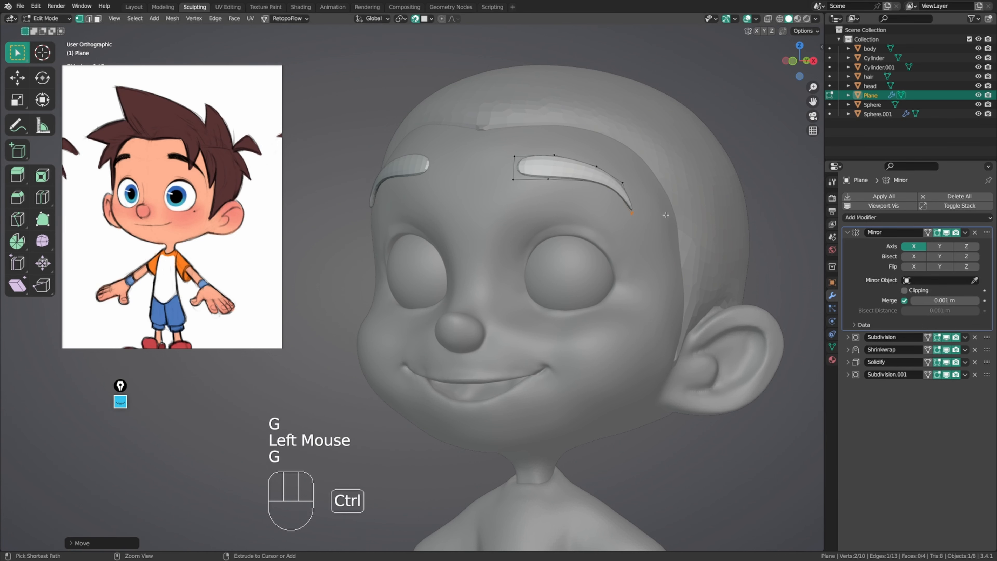
Step: Reposition the edge before the eyebrow's tip in a three-quarter view to smooth the tail's curve
middle_click_drag(665, 214, 658, 222, "ctrl")
middle_click_drag(659, 222, 676, 222, "shift")
mouse_move(677, 221)
middle_mouse_down()
mouse_move(740, 229)
mouse_move(672, 218)
mouse_move(673, 204)
middle_mouse_up()
middle_click_drag(673, 205, 640, 198)
left_click_drag(619, 179, 650, 239)
key("g")
left_click(626, 198)
key("g")
left_click(604, 195)
Step: Move the eyebrow's tip edge down and outward, then rotate and scale it to taper the tail
key("g")
left_click(647, 243)
key("r")
left_click(655, 245)
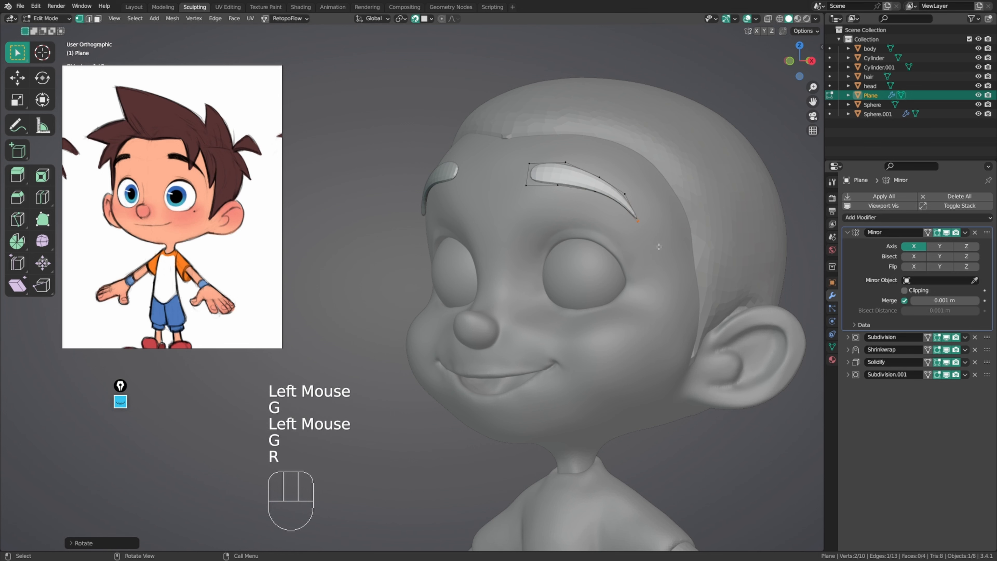
key("s")
left_click(686, 249)
Step: Nudge the edge before the eyebrow's tip slightly inward and down
middle_click_drag(665, 248, 678, 248)
left_click_drag(632, 210, 680, 259)
left_click(582, 181)
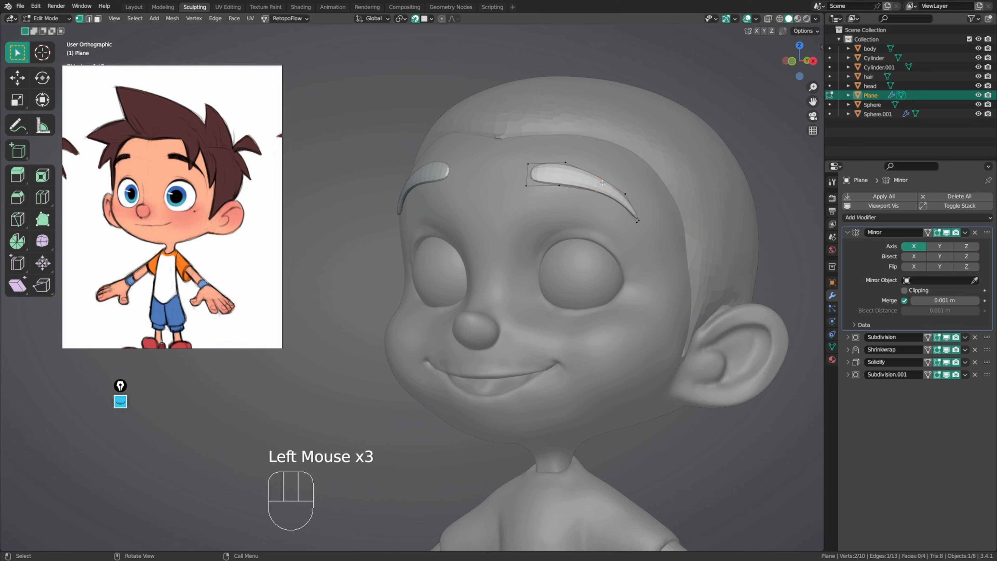
left_click(625, 208)
key("g")
left_click(630, 215)
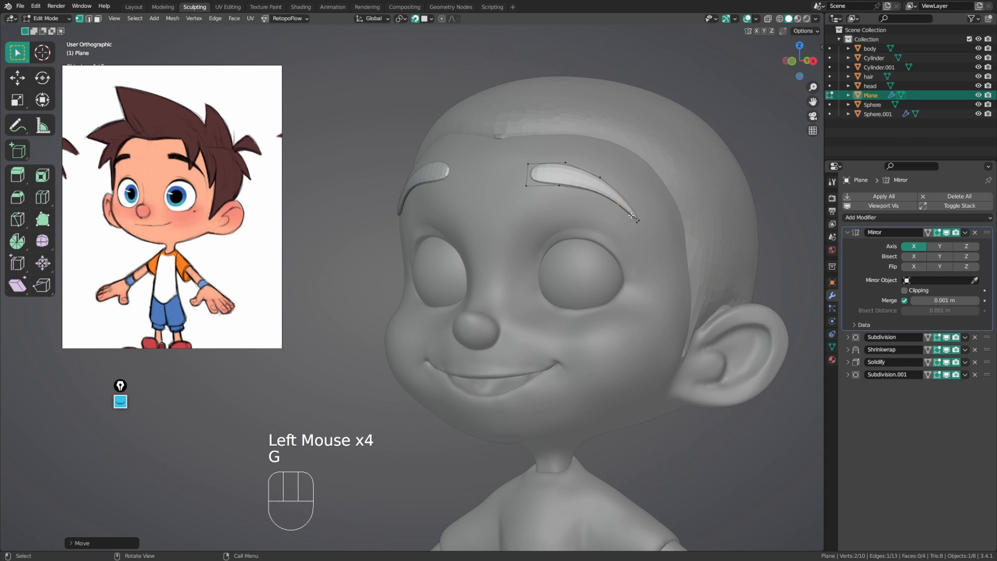
Step: Shift the eyebrow's tip edge slightly and rotate it to follow the direction of the arch
left_click_drag(630, 215, 653, 239)
key("g")
left_click(652, 243)
key("r")
left_click(653, 249)
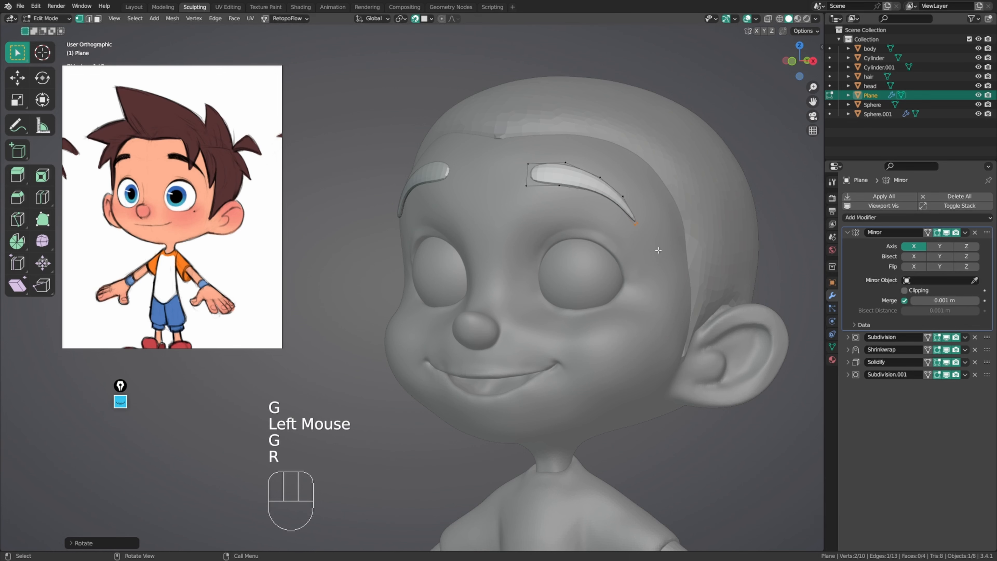
key("g")
left_click(654, 245)
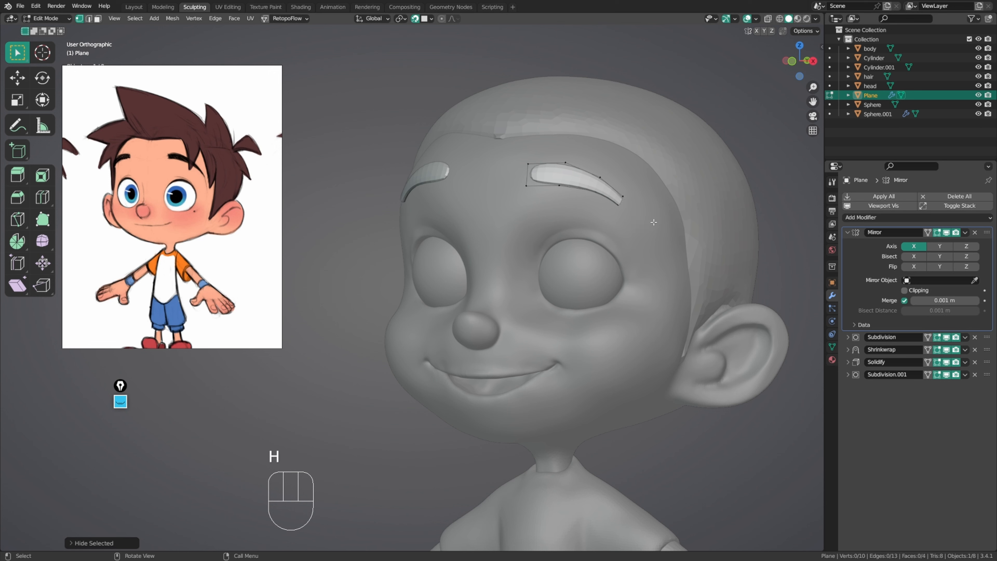
Step: Undo the hiding of the tip edge, then move it outward using proportional editing with a size of about 0.47 m
key("ctrl+z")
key("g")
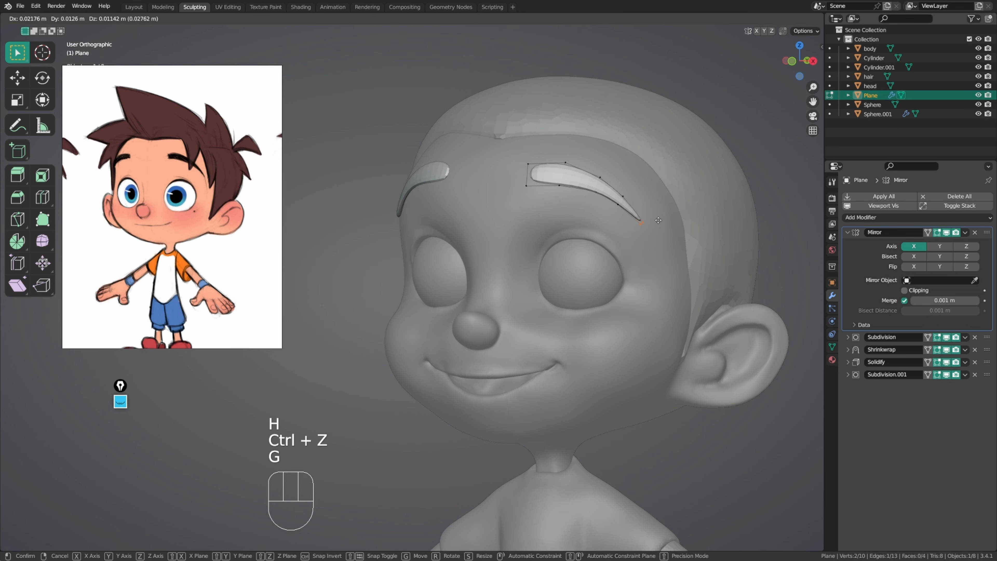
right_click(538, 170)
left_click(442, 18)
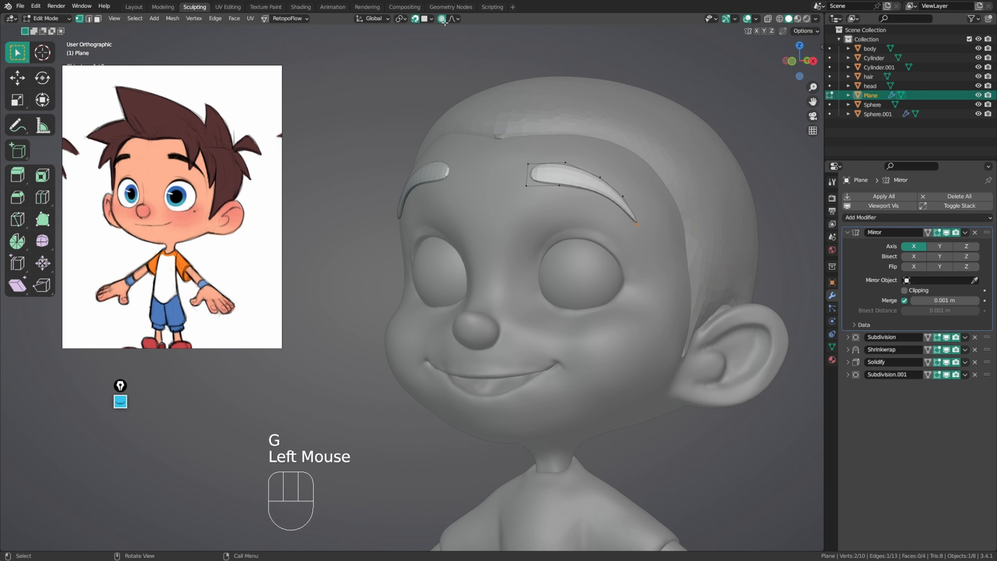
key("g")
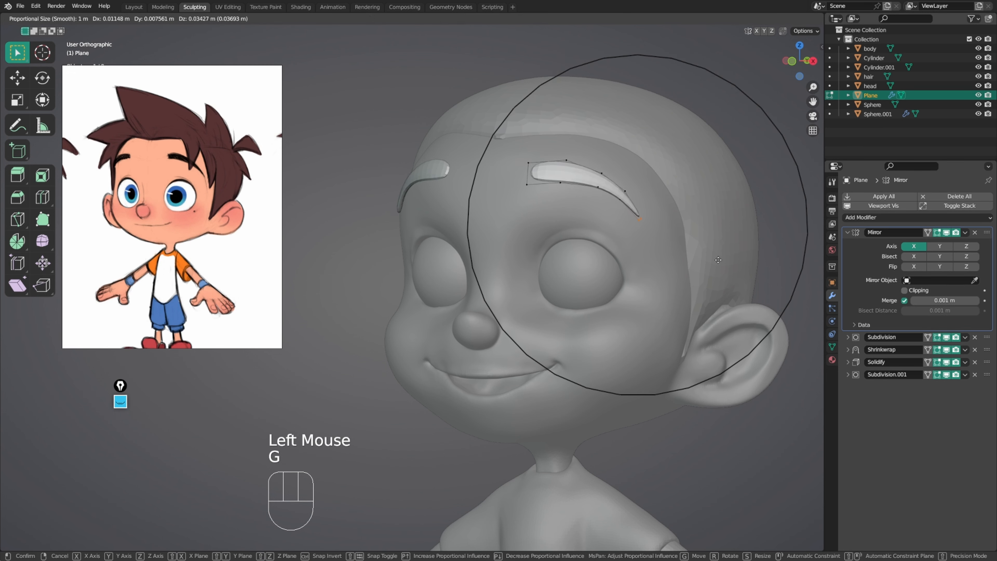
scroll(718, 263, "up", 6)
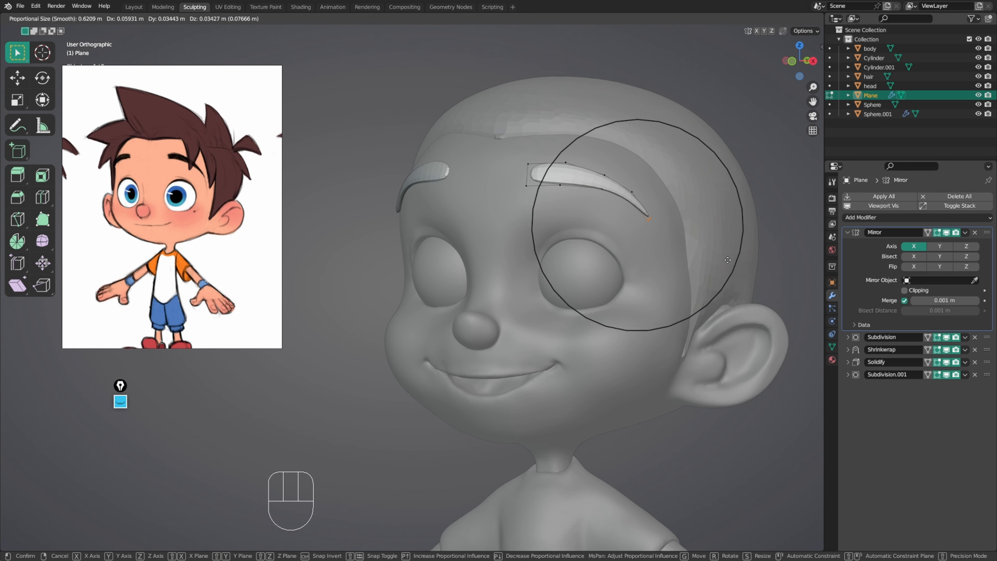
scroll(725, 262, "up", 2)
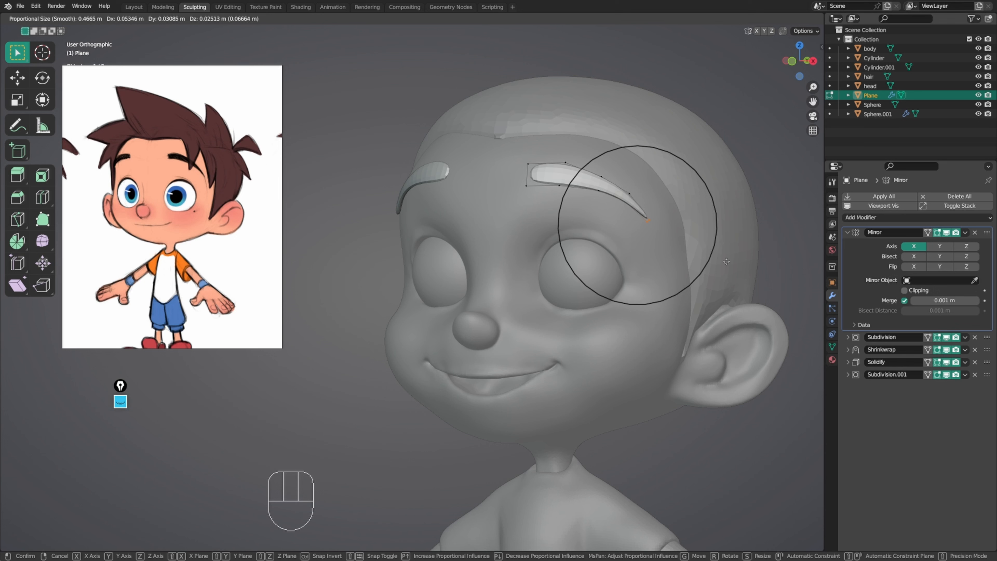
left_click(726, 261)
Step: Move the middle vertex on the eyebrow's upper edge slightly outward with proportional editing
left_click(612, 179)
key("Page_Down")
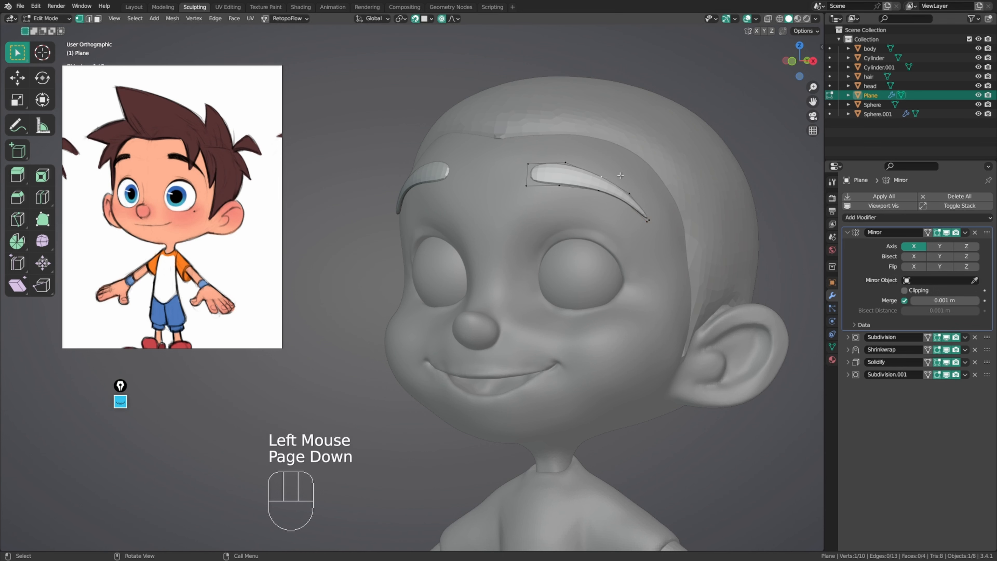
key("g")
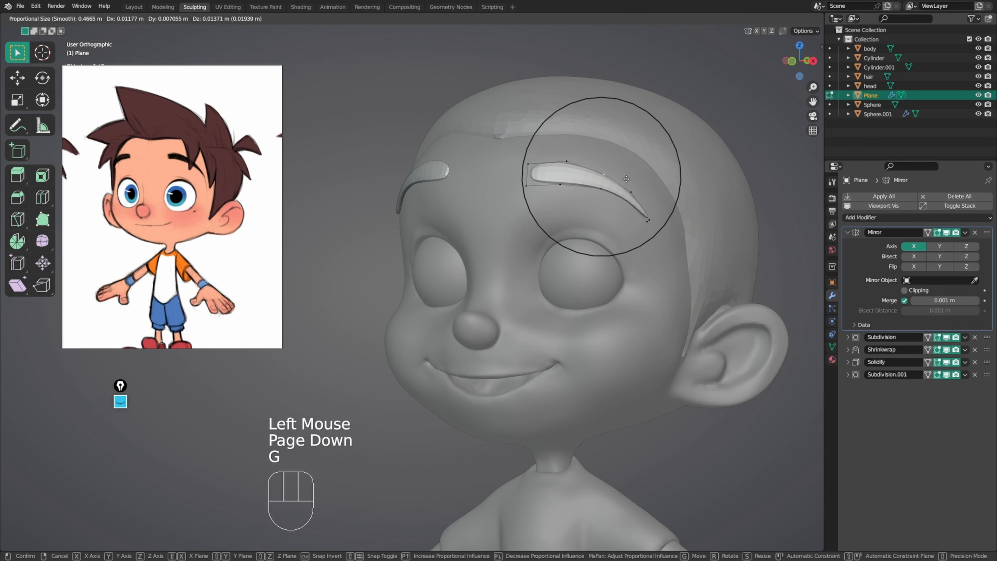
left_click(627, 179)
Step: Examine both eyebrows from the front in Object Mode without a selection outline
middle_click_drag(663, 216, 678, 219)
middle_click_drag(663, 212, 652, 236, "ctrl")
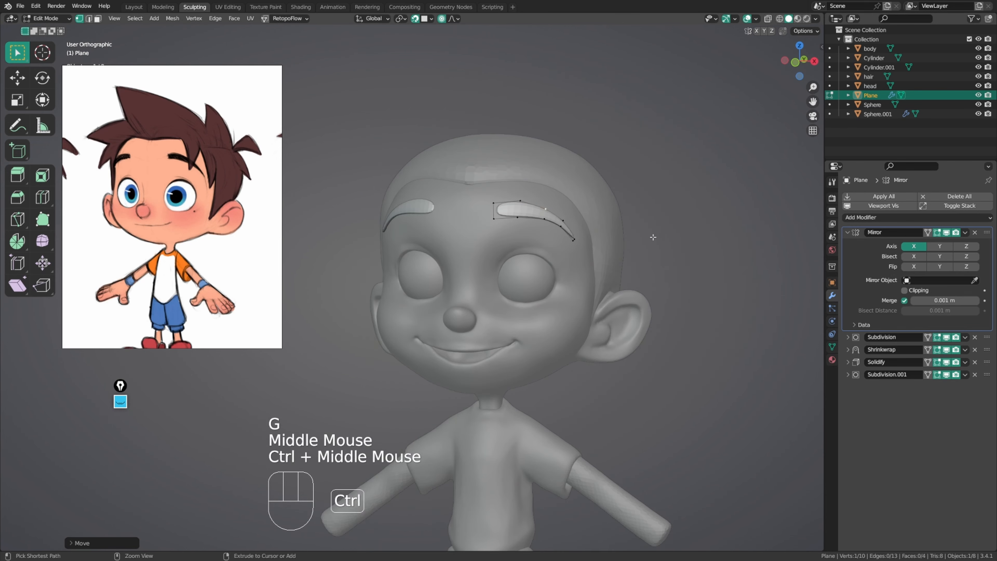
middle_click_drag(571, 220, 599, 213)
key("ctrl+Tab")
left_click(662, 223)
middle_click_drag(664, 224, 699, 213)
left_click(641, 230)
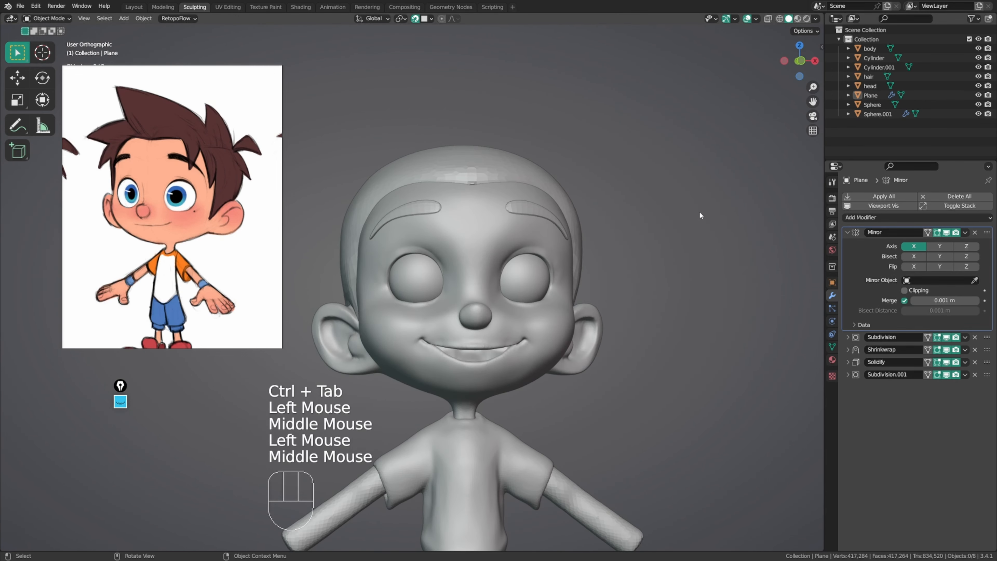
Step: Reselect the eyebrow mesh and add a loop cut near its inner end to square off the shape
left_click(511, 208)
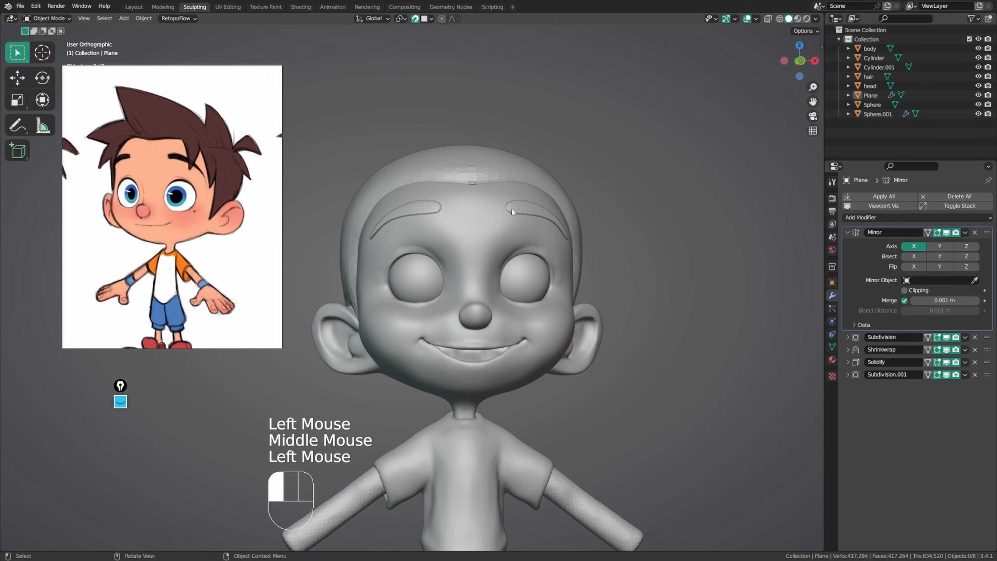
middle_click_drag(512, 208, 502, 279)
middle_click_drag(502, 279, 559, 236, "shift")
key("Tab")
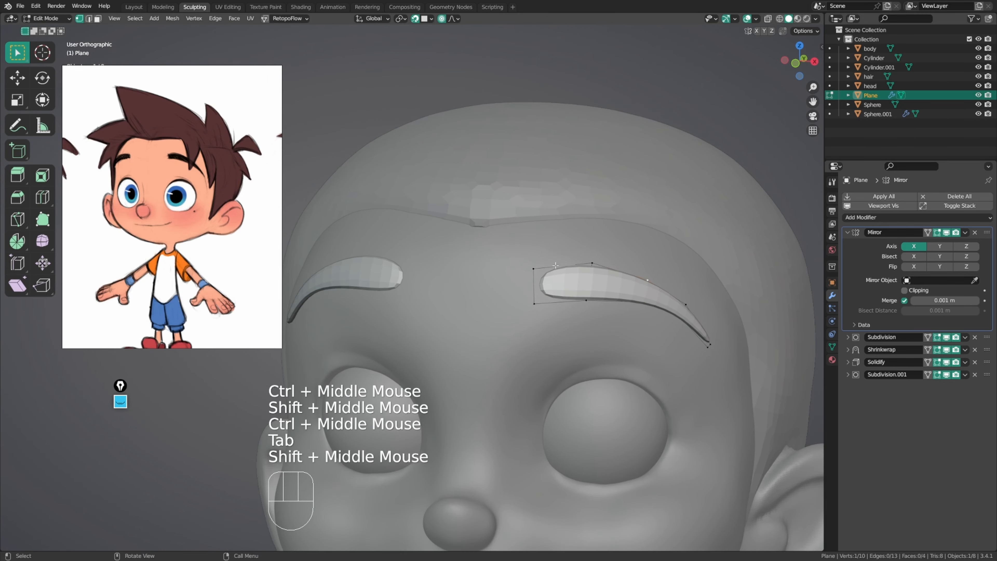
key("ctrl+r")
left_click(541, 270)
mouse_move(540, 270)
middle_mouse_down()
mouse_move(571, 238)
mouse_move(504, 292)
mouse_move(530, 278)
middle_mouse_up()
key("Tab")
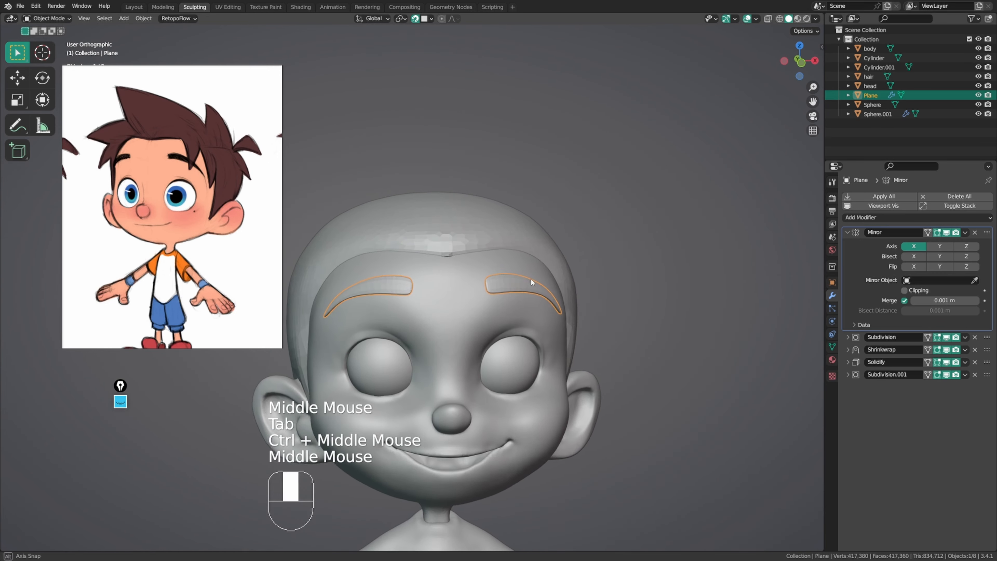
Step: Turn off proportional editing and move two vertices on the eyebrow's lower edge slightly downward
left_click(591, 238)
middle_click_drag(592, 238, 541, 259)
middle_click_drag(541, 259, 555, 277, "ctrl")
key("Tab")
key("o")
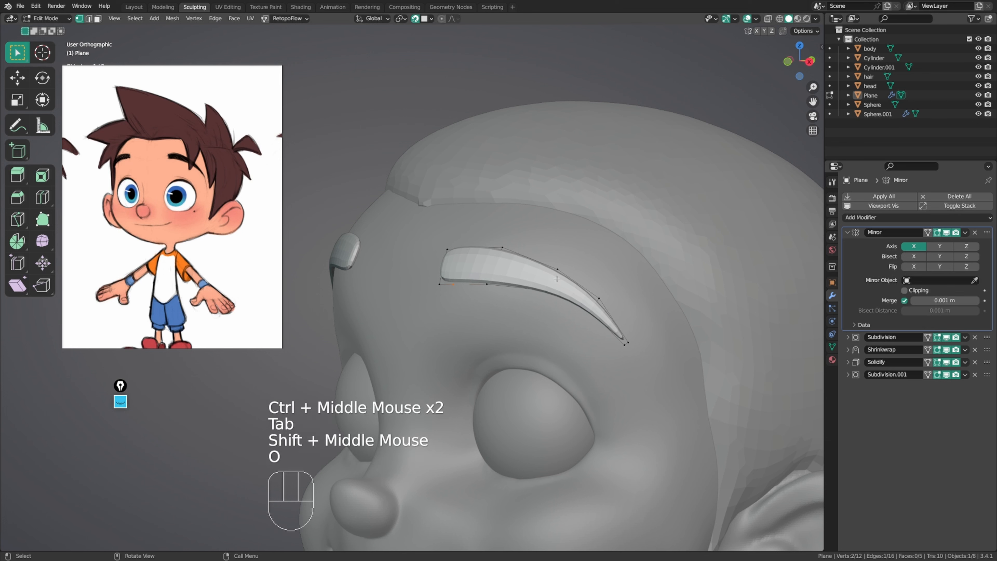
left_click(543, 290)
key("g")
left_click(544, 293)
left_click(582, 317)
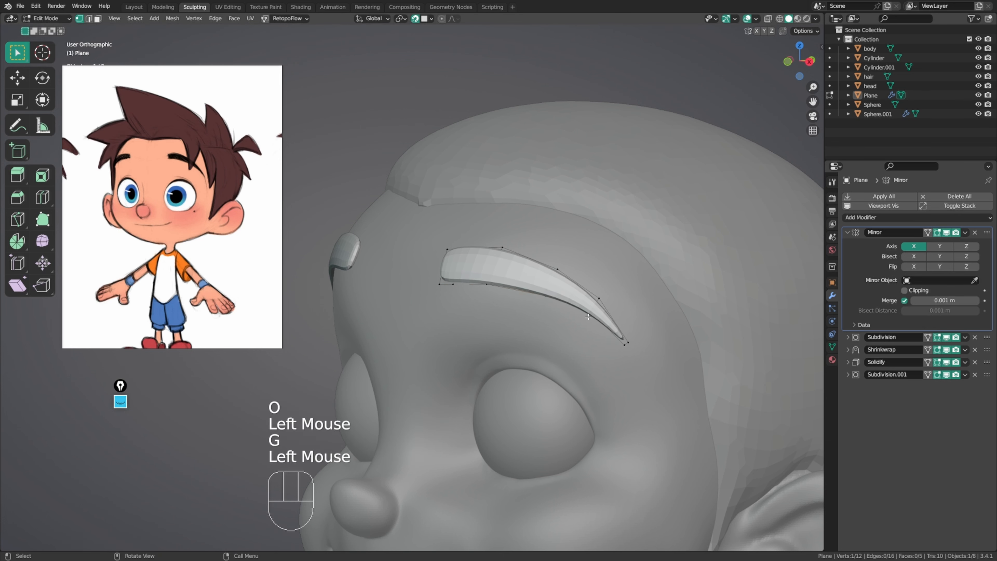
key("g")
left_click(582, 320)
Step: Return to Object Mode and compare the full figure's proportions with the reference drawing
middle_click_drag(581, 320, 565, 345, "ctrl")
middle_click_drag(553, 293, 658, 255)
key("ctrl+Tab")
middle_click_drag(611, 223, 635, 192, "shift")
mouse_move(636, 192)
middle_mouse_down("shift")
mouse_move(649, 162)
mouse_move(638, 173)
middle_mouse_up("shift")
middle_click_drag(638, 173, 594, 219)
left_click(543, 301)
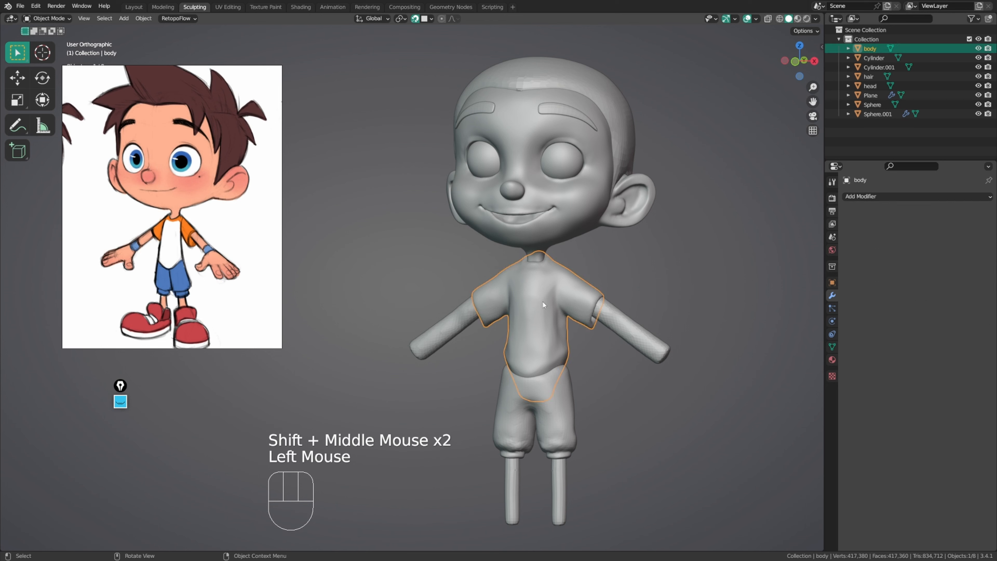
Step: Sculpt the shorts with a large Grab brush, pulling their legs upward to shorten them
left_click(554, 424)
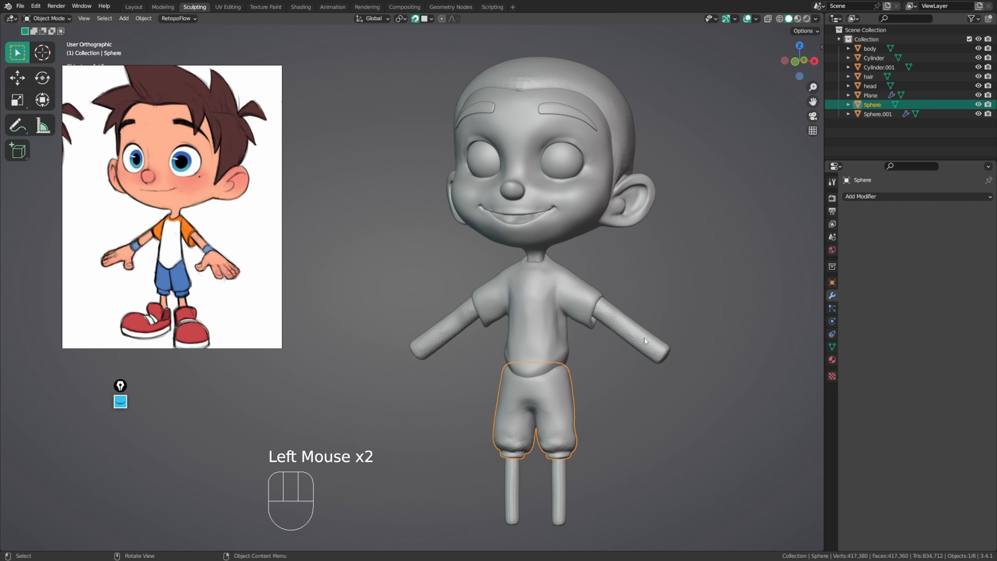
key("ctrl+Tab")
key("f")
key("f")
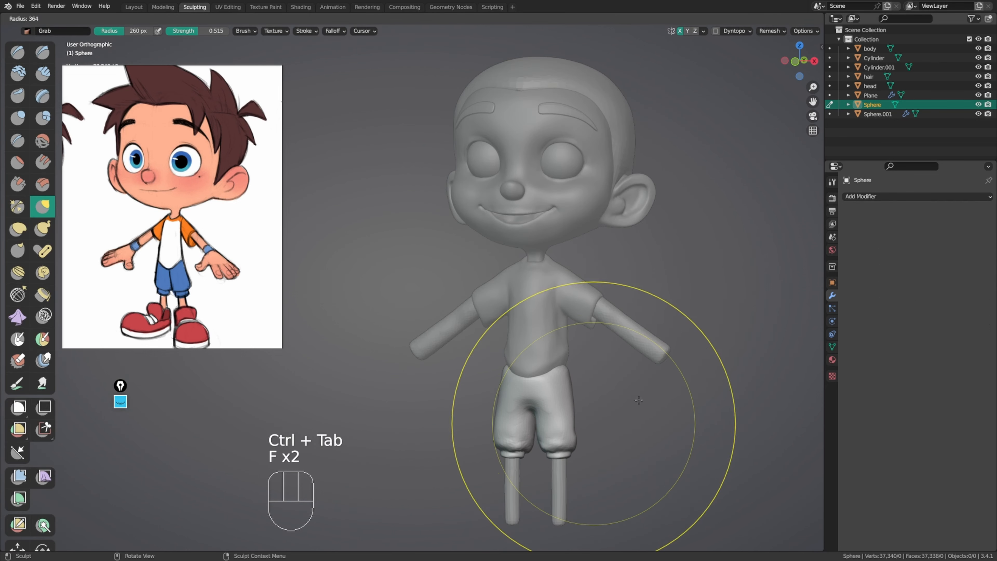
left_click(638, 400)
left_click_drag(569, 448, 569, 415)
key("f")
left_click(572, 435)
key("f")
key("f")
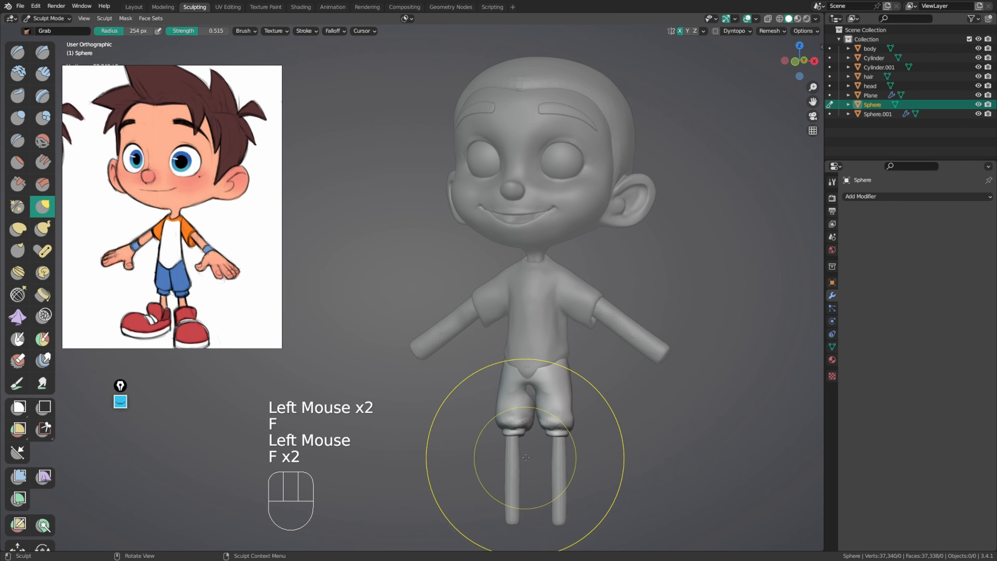
Step: Switch sculpting to the legs and pull their lower ends upward with the Grab brush to shorten them
key("alt+q")
key("f")
left_click(560, 520)
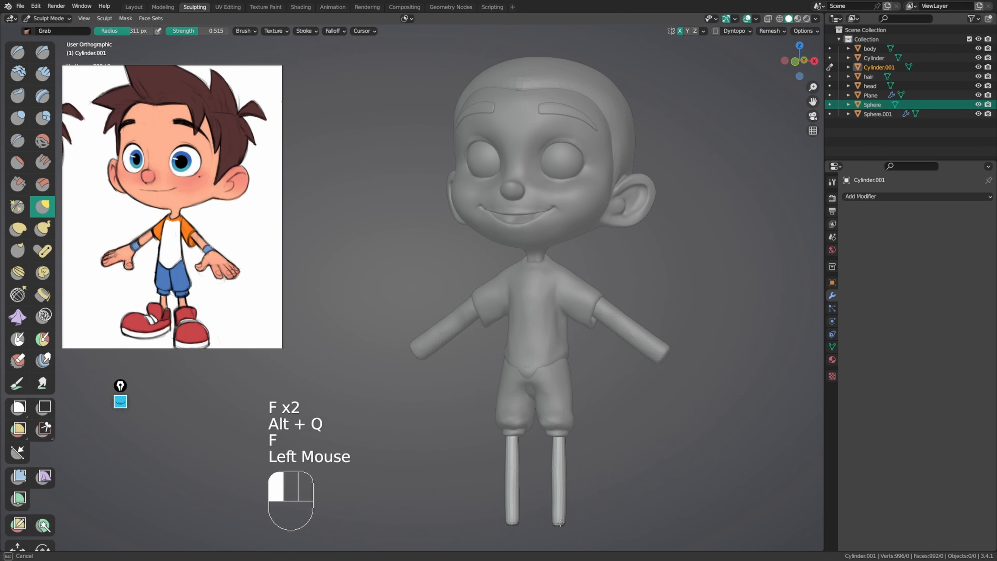
left_click_drag(559, 522, 565, 437)
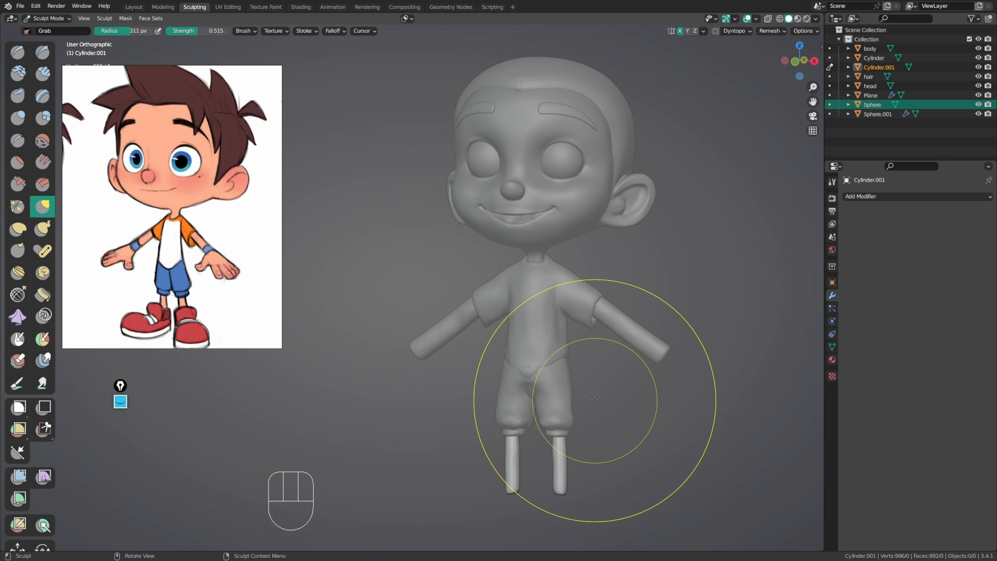
Step: Sculpt the shirt, pulling its lower hem upward with the Grab brush and reducing the brush radius to 122 px
key("ctrl+Tab")
left_click(575, 331)
key("ctrl+Tab")
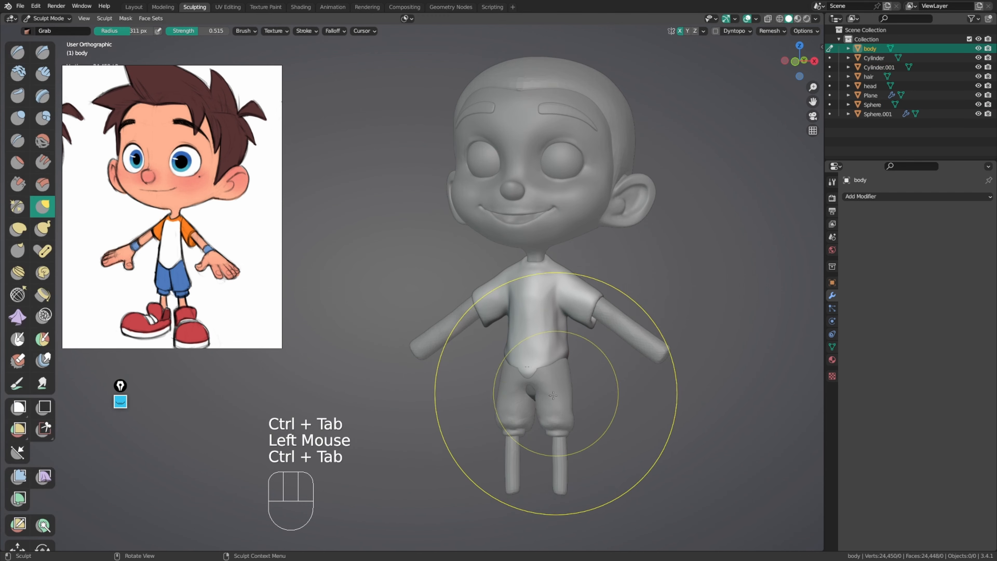
key("f")
left_click(594, 424)
mouse_move(542, 402)
left_mouse_down()
mouse_move(541, 381)
mouse_move(565, 358)
left_mouse_up()
key("f")
left_click(534, 412)
key("f")
left_click(600, 410)
key("f")
key("f")
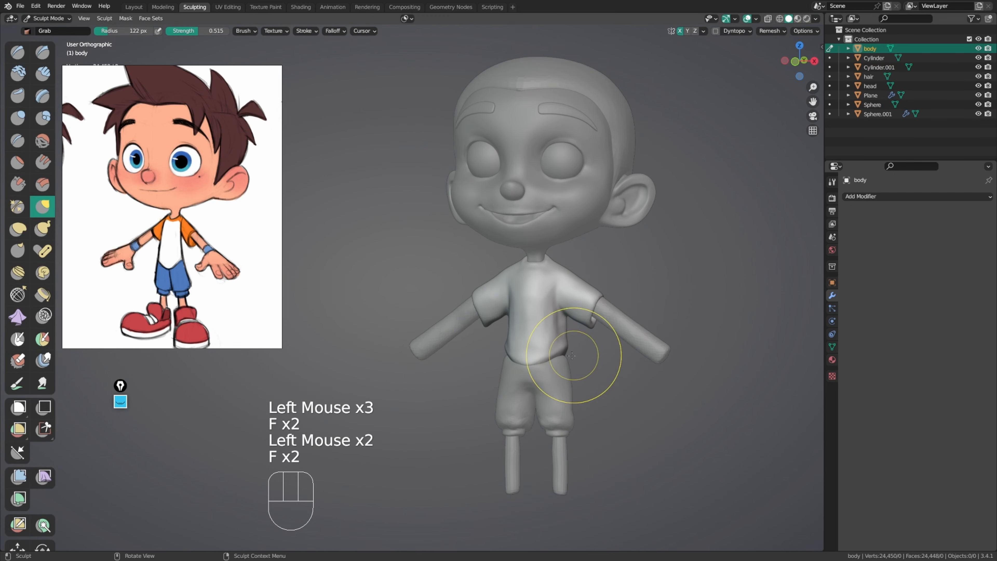
left_click(618, 339)
middle_click_drag(618, 338, 620, 342)
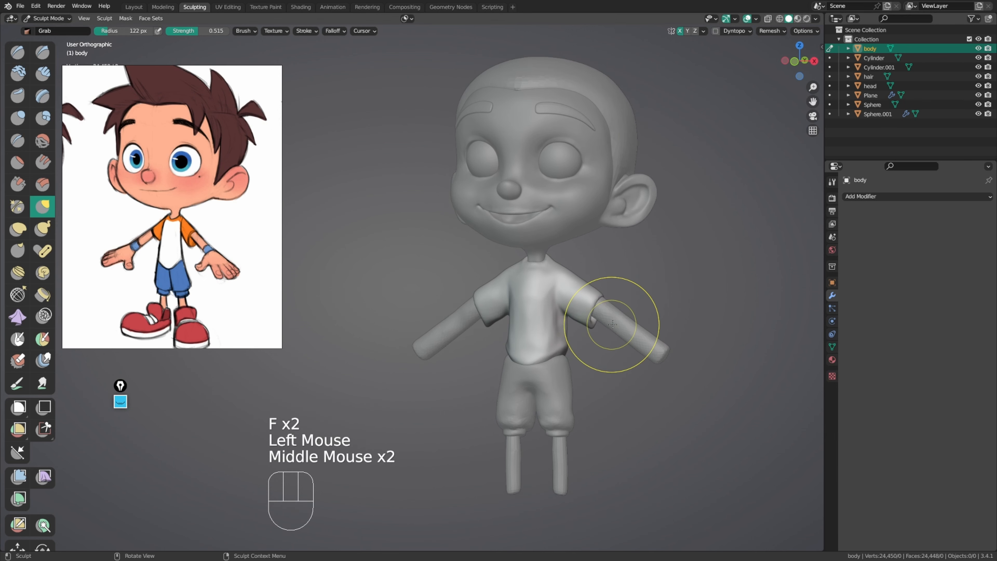
Step: Switch sculpting to the arms and thin them with subtractive Inflate/Deflate strokes at a 252 px radius, undoing the last unwanted stroke
key("alt+q")
key("f")
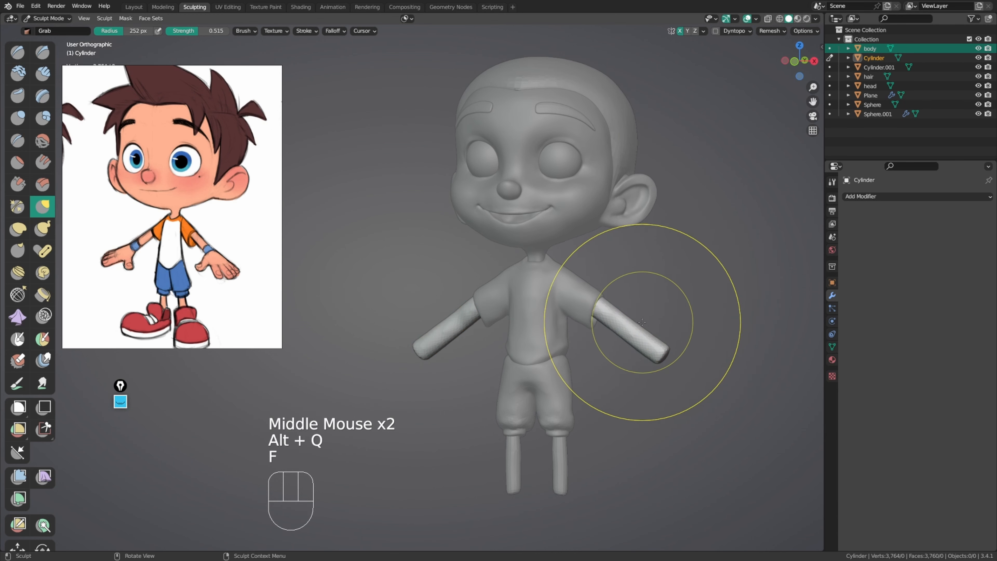
key("u")
key("i")
left_click_drag(645, 319, 612, 316, "ctrl")
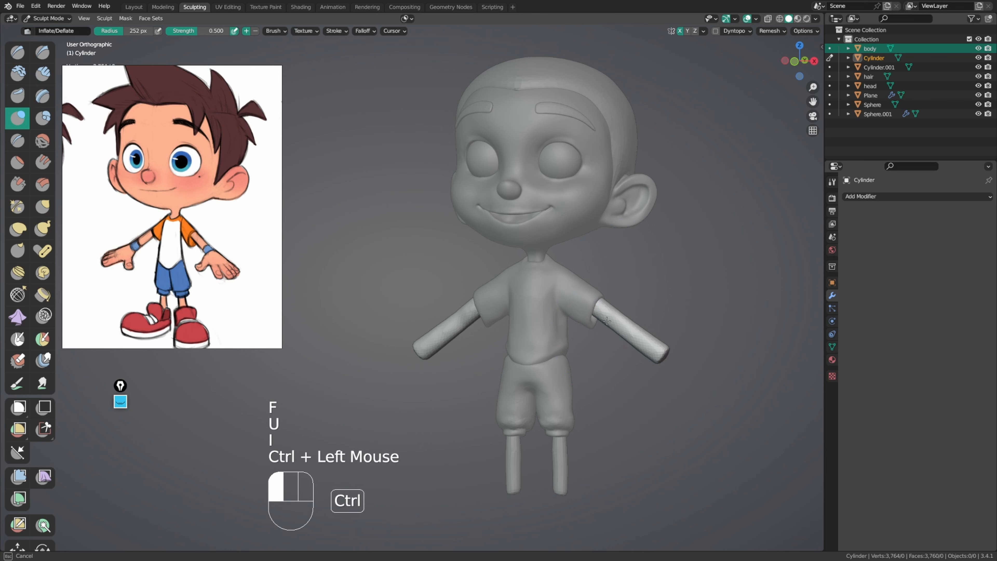
left_click_drag(668, 338, 633, 355, "ctrl")
left_click_drag(601, 297, 608, 311, "ctrl")
key("ctrl+z")
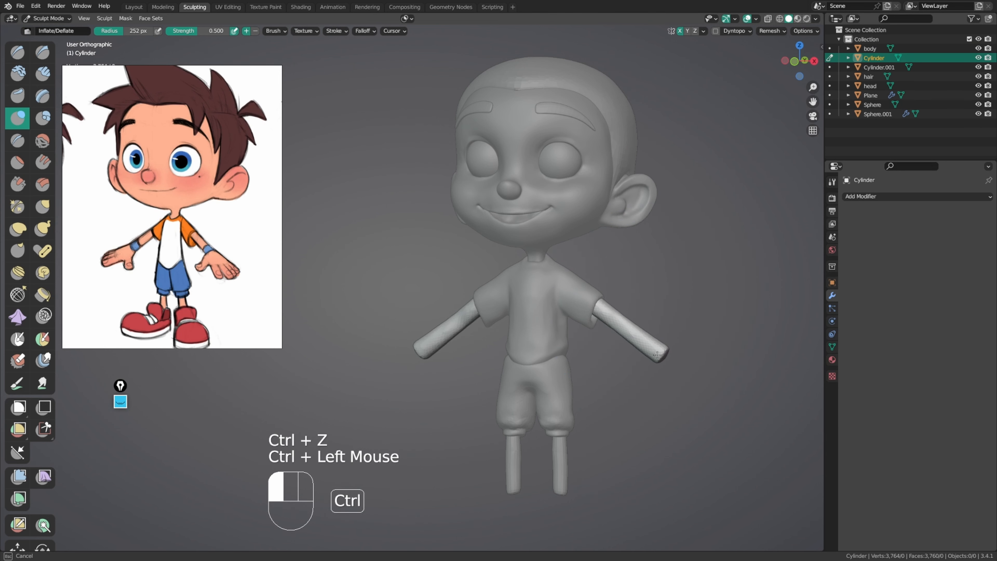
Step: Shorten the arms by pulling their ends toward the body with the Grab brush, reducing the radius from 189 px to 133 px
key("g")
key("f")
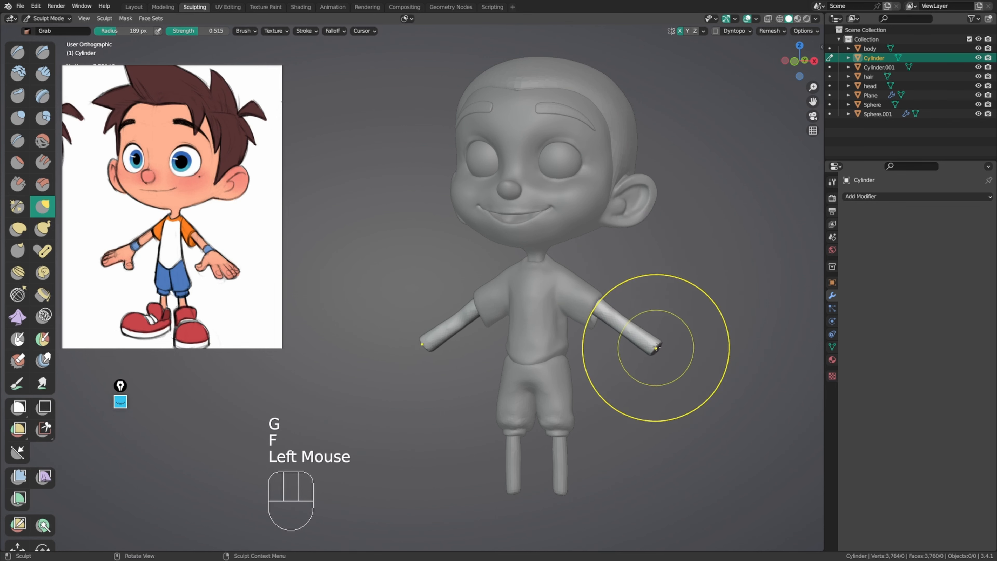
mouse_move(656, 348)
left_mouse_down()
mouse_move(639, 348)
mouse_move(646, 341)
left_mouse_up()
key("f")
left_click(626, 355)
middle_click_drag(656, 340, 656, 341)
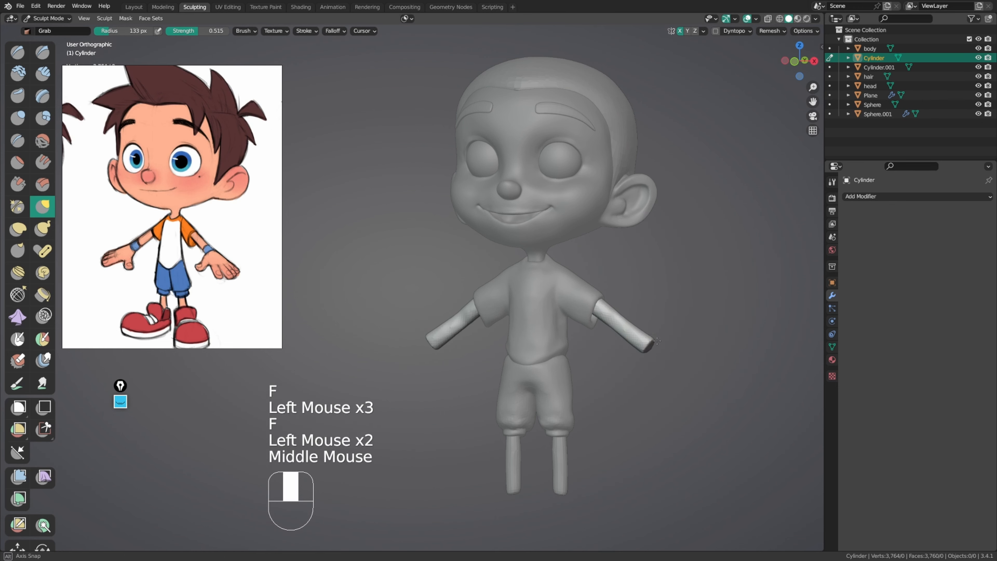
Step: Return to Object Mode, deselect the arms and save the file
key("ctrl+Tab")
left_click(643, 305)
mouse_move(656, 304)
middle_mouse_down("shift")
mouse_move(671, 309)
mouse_move(658, 287)
mouse_move(721, 271)
middle_mouse_up("shift")
key("ctrl+s")
Step: Sculpt the head with the Grab brush at a 117 px radius, nudging the corners of the mouth to refine the smile
left_click(601, 198)
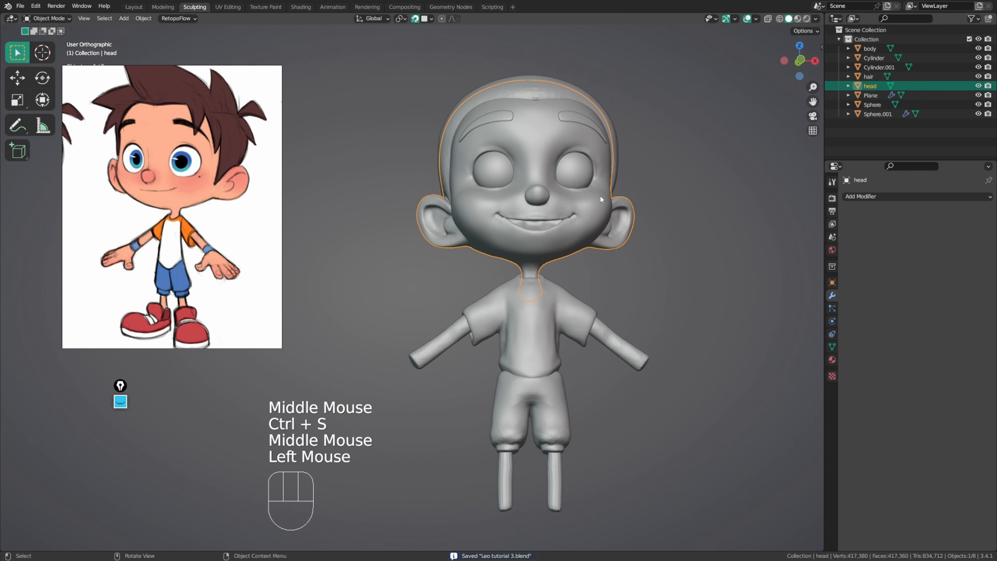
key("ctrl+Tab")
middle_click_drag(539, 294, 553, 251, "shift")
mouse_move(561, 255)
middle_mouse_down("ctrl")
mouse_move(589, 210)
mouse_move(421, 394)
mouse_move(523, 290)
mouse_move(507, 275)
middle_mouse_up("ctrl")
mouse_move(506, 274)
middle_mouse_down("ctrl")
mouse_move(489, 263)
mouse_move(467, 285)
mouse_move(455, 279)
middle_mouse_up("ctrl")
key("f")
left_click(463, 267)
left_click(469, 263)
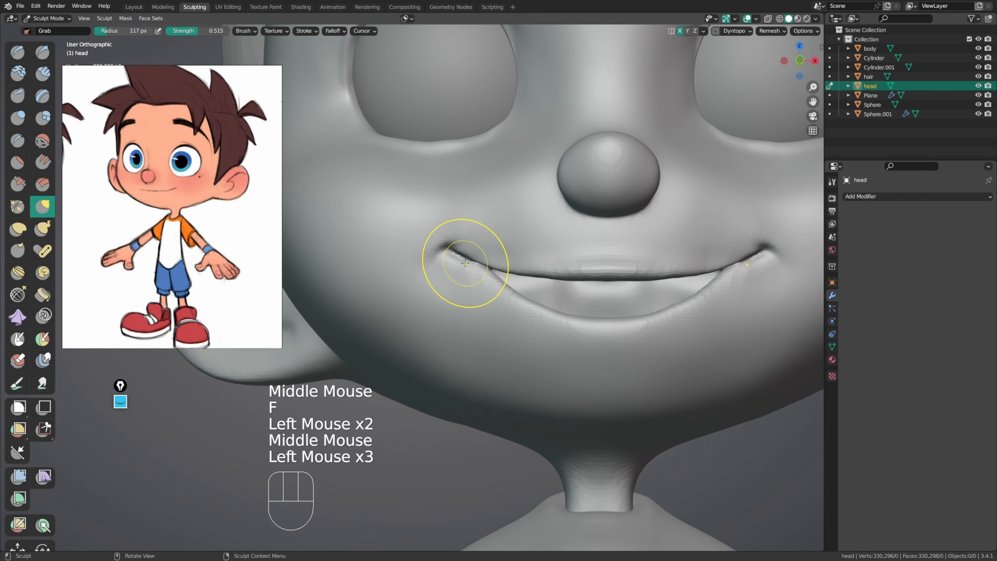
left_click_drag(442, 252, 439, 250)
left_click_drag(440, 252, 444, 249)
Step: Adjust the curve of the upper lip line and raise the lower lip's edge slightly with the Grab brush
middle_click_drag(451, 256, 467, 275)
left_click_drag(528, 270, 530, 275)
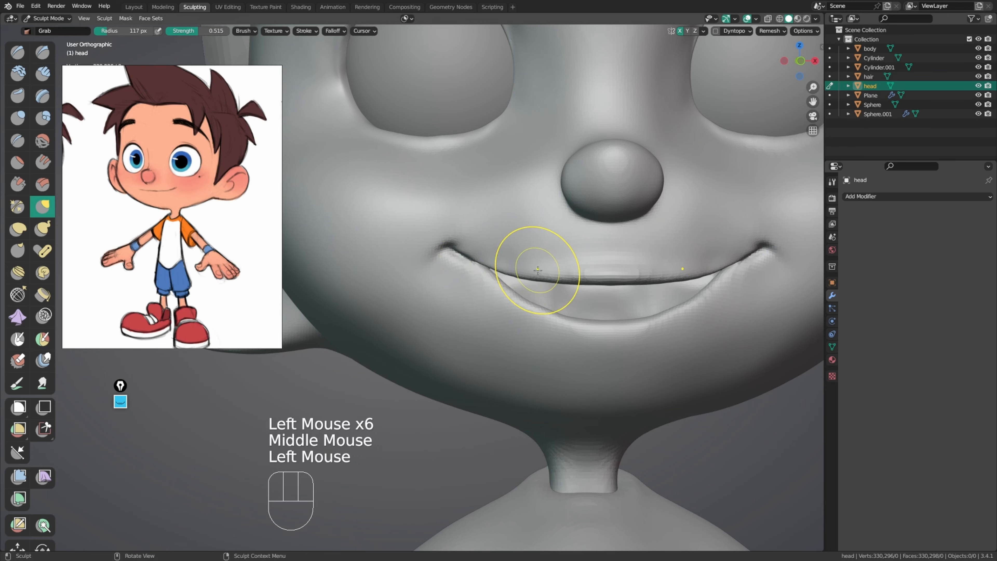
middle_click_drag(536, 272, 546, 287)
left_click_drag(549, 279, 585, 279)
left_click_drag(565, 278, 559, 278)
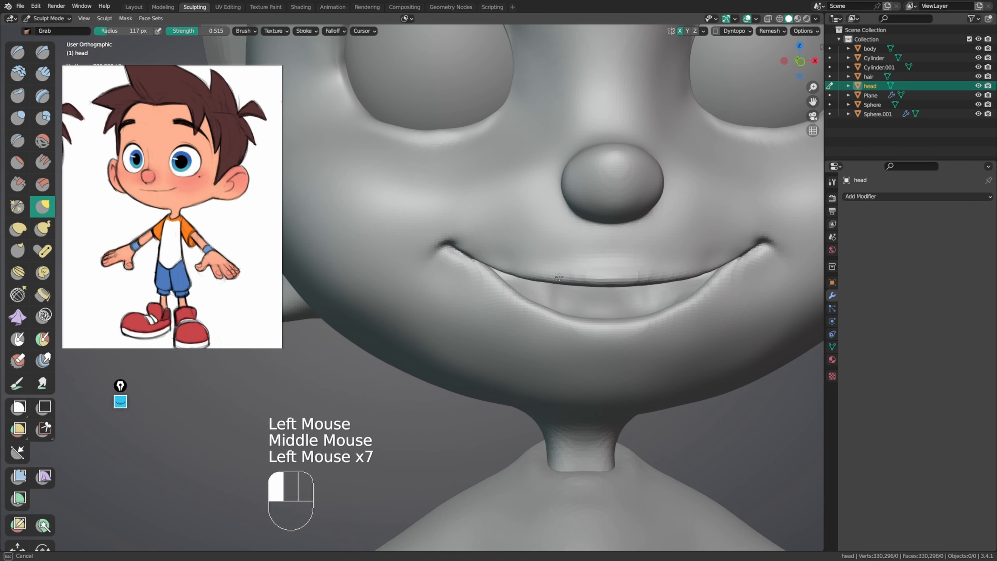
left_click_drag(543, 315, 544, 313)
left_click_drag(543, 313, 545, 311)
Step: Smooth the upper lip area above the mouth and nudge the lower lip with the Grab brush
mouse_move(540, 308)
middle_mouse_down()
mouse_move(545, 296)
mouse_move(559, 304)
middle_mouse_up()
left_click_drag(524, 260, 521, 256, "shift")
left_click_drag(521, 256, 519, 254, "shift")
left_click_drag(628, 263, 687, 262, "shift")
mouse_move(683, 262)
middle_mouse_down()
mouse_move(610, 260)
mouse_move(592, 291)
middle_mouse_up()
mouse_move(585, 274)
middle_mouse_down("ctrl")
mouse_move(562, 306)
mouse_move(571, 301)
middle_mouse_up("ctrl")
left_click_drag(551, 310, 549, 309)
Step: Return the head to Object Mode, deselect everything around the full figure and save the file
mouse_move(549, 308)
middle_mouse_down()
mouse_move(360, 342)
mouse_move(388, 328)
middle_mouse_up()
key("ctrl+Tab")
key("ctrl+s")
middle_click_drag(388, 328, 408, 338)
middle_click_drag(408, 338, 455, 286, "ctrl")
middle_click_drag(455, 286, 580, 259, "shift")
left_click(420, 264)
key("ctrl+s")
Step: Maximize the 3D viewport to show the whole figure beside the reference drawing
key("ctrl+space")
middle_click_drag(581, 259, 585, 236, "ctrl")
middle_click_drag(585, 236, 595, 238, "ctrl")
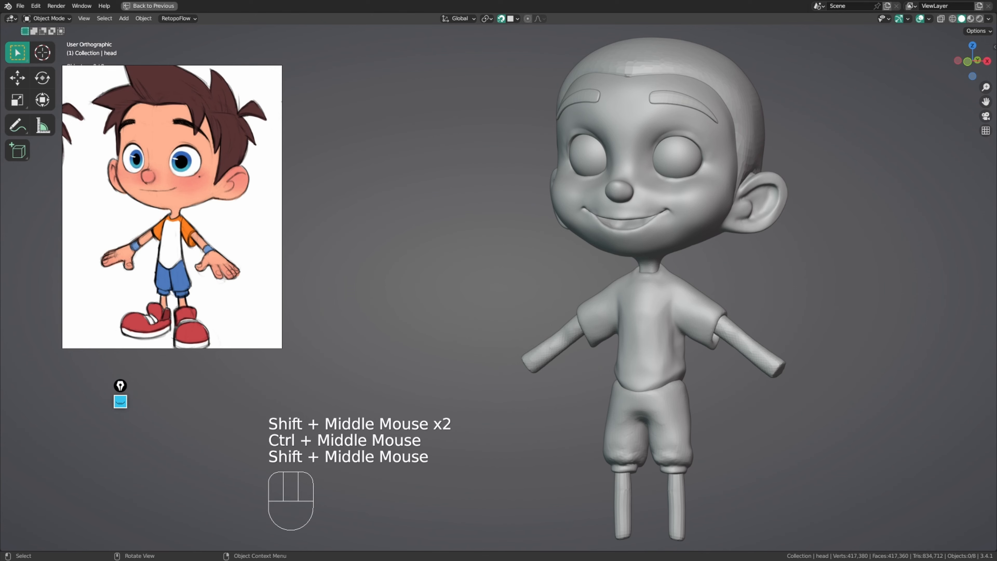